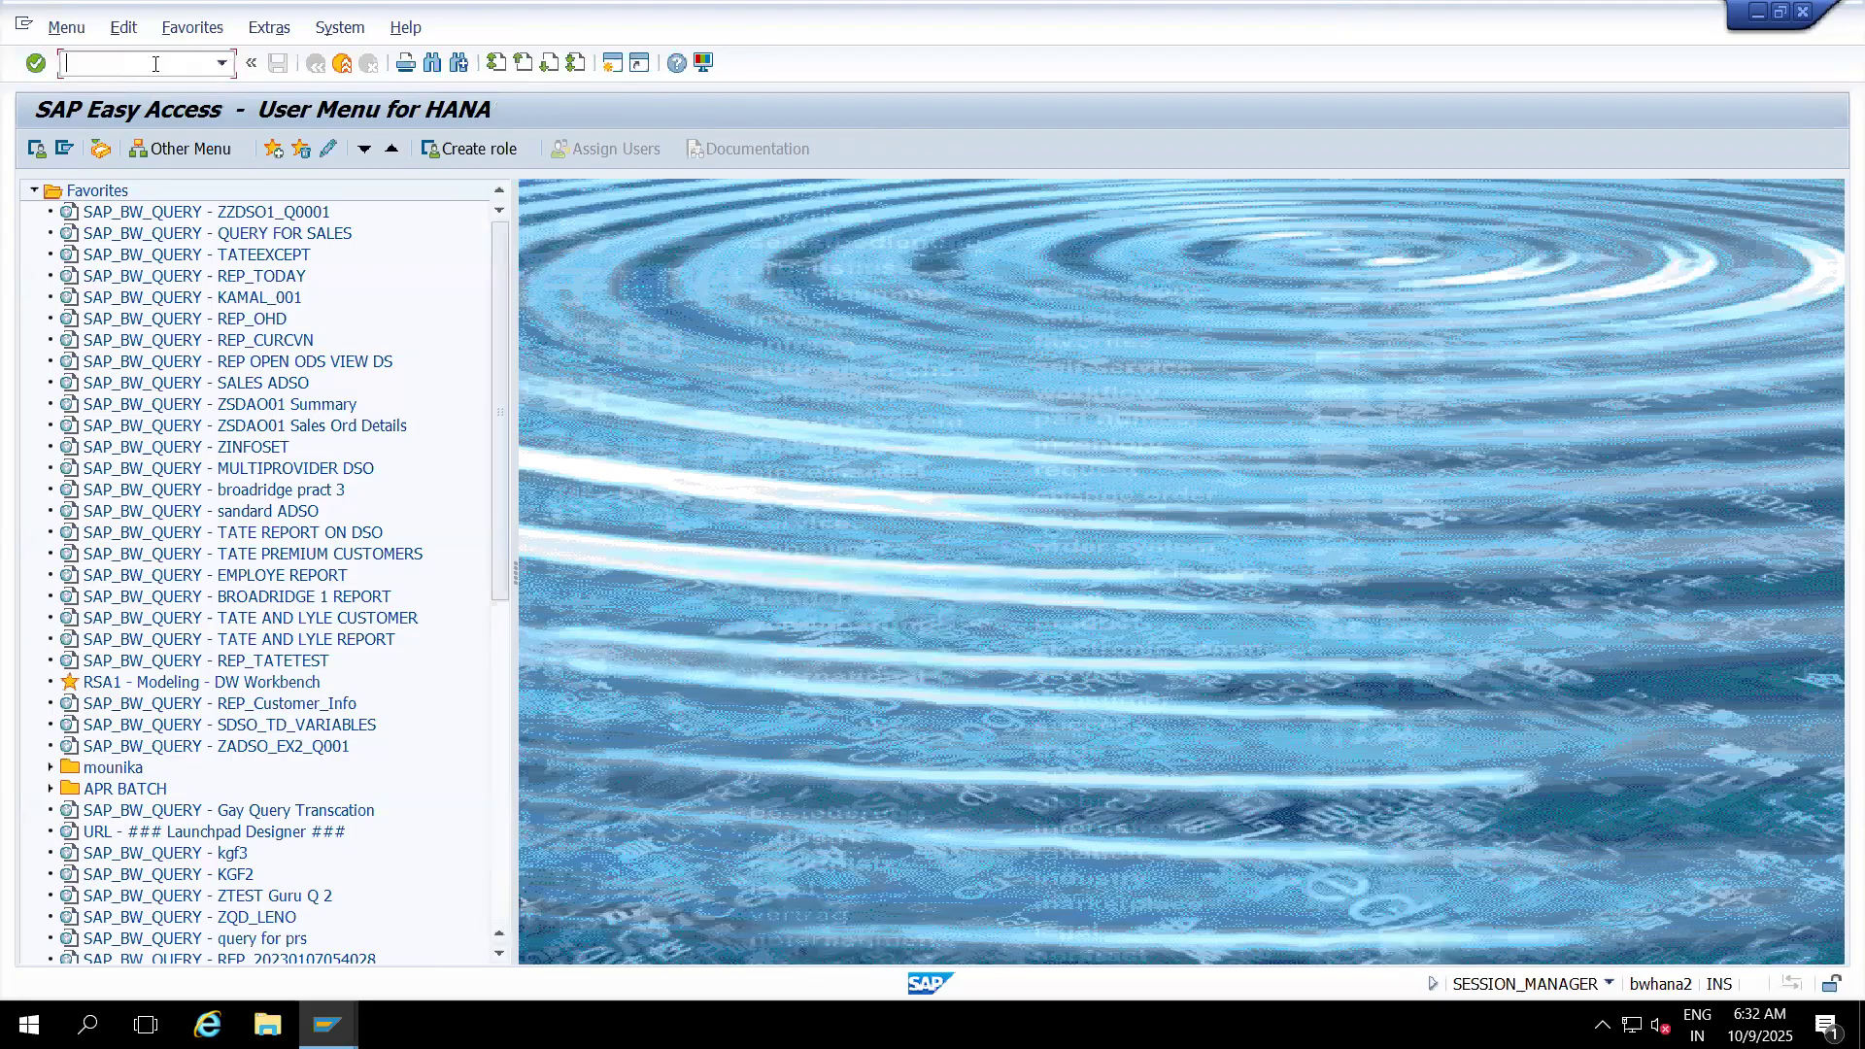
# - Open the Data Warehousing Workbench with transaction rsa1
pyautogui.write('rsa1')
pyautogui.press('Return')
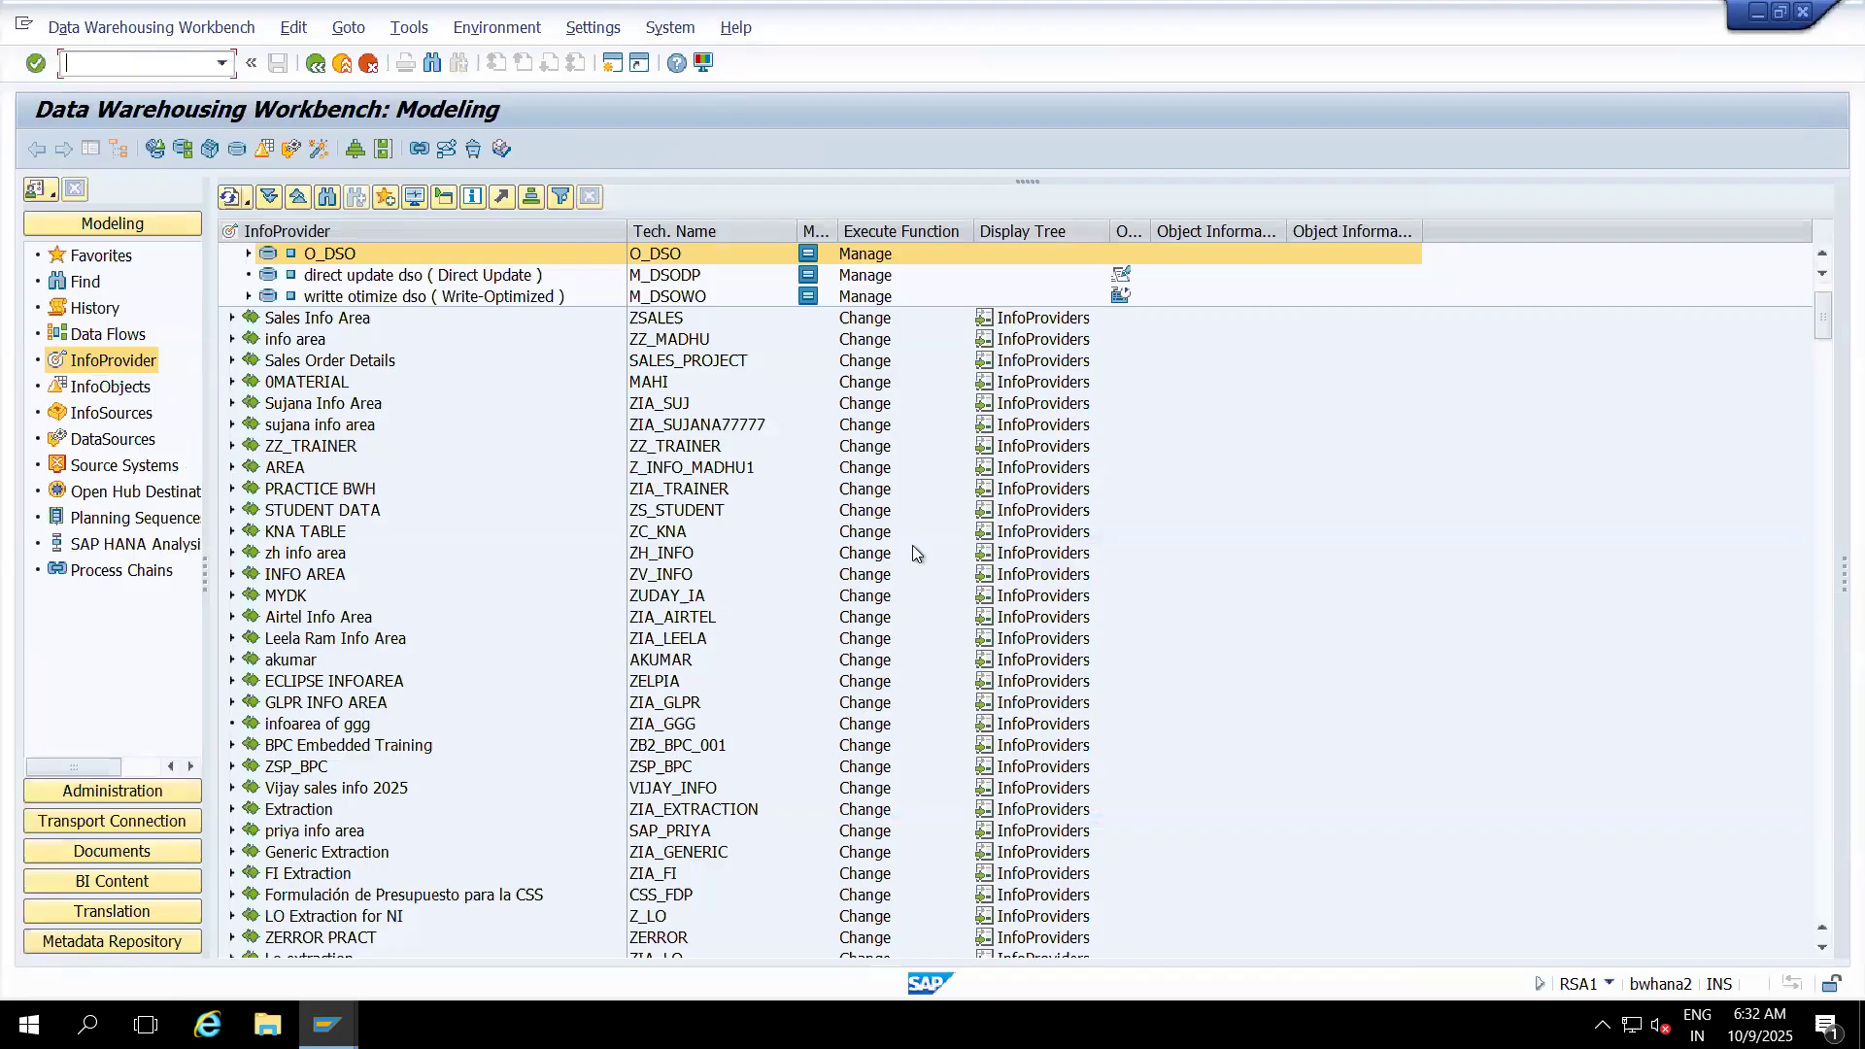
# - Launch Notepad, maximize it and write the heading "DTP : Data Transfer Process:"
pyautogui.press('super+r')
pyautogui.write('notepad')
pyautogui.press('Return')
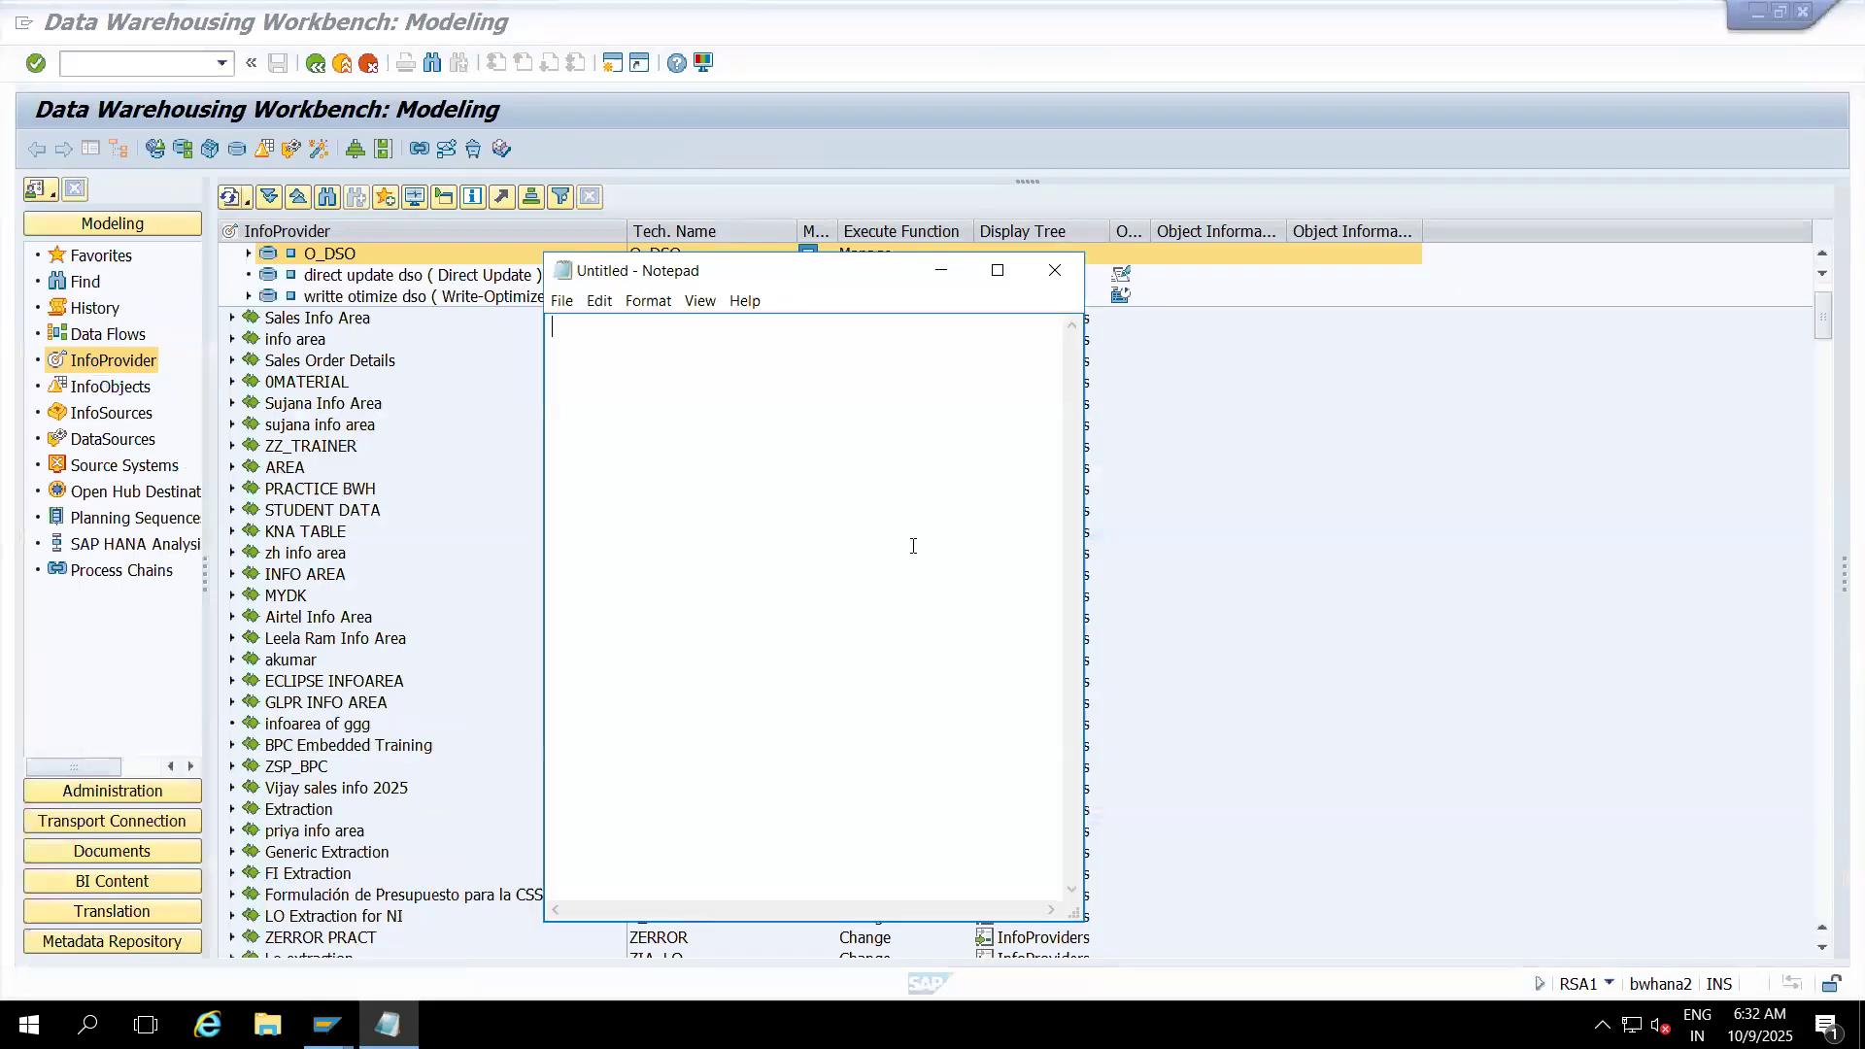
pyautogui.click(997, 270)
pyautogui.write('DT')
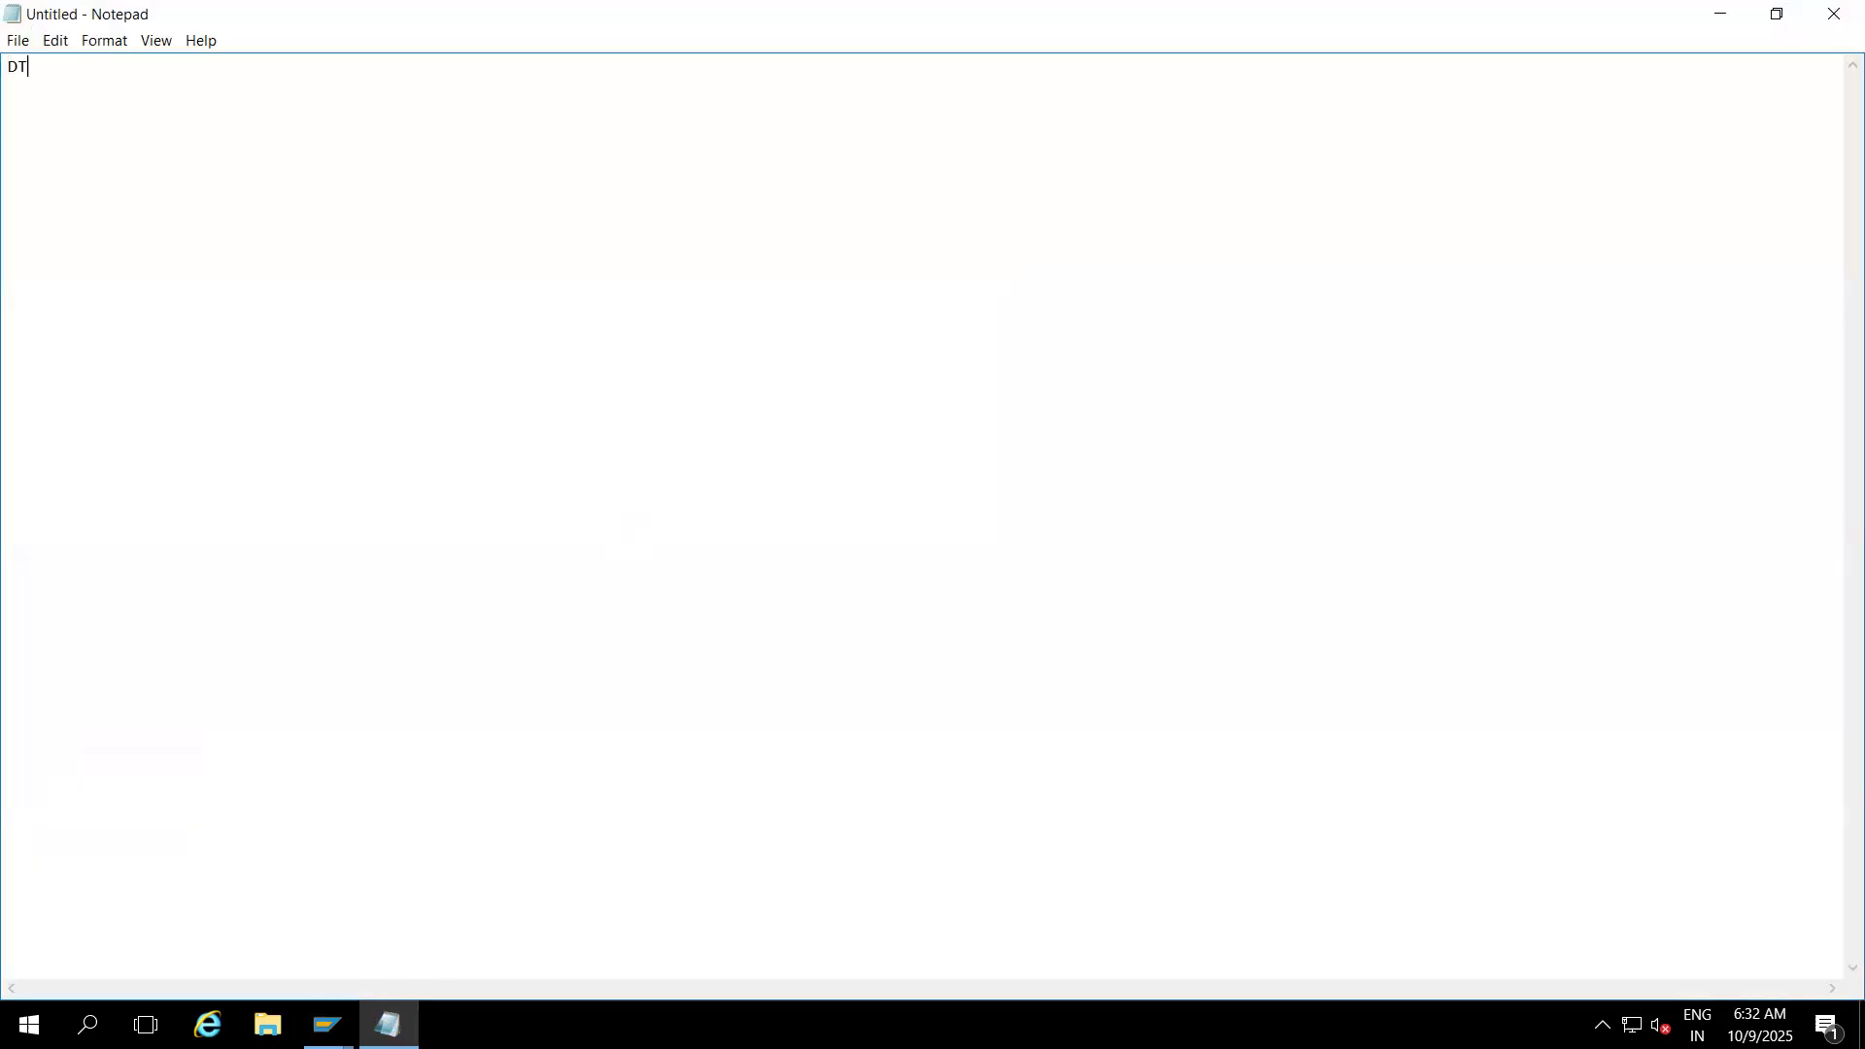
pyautogui.write('P : Data Transfer Process')
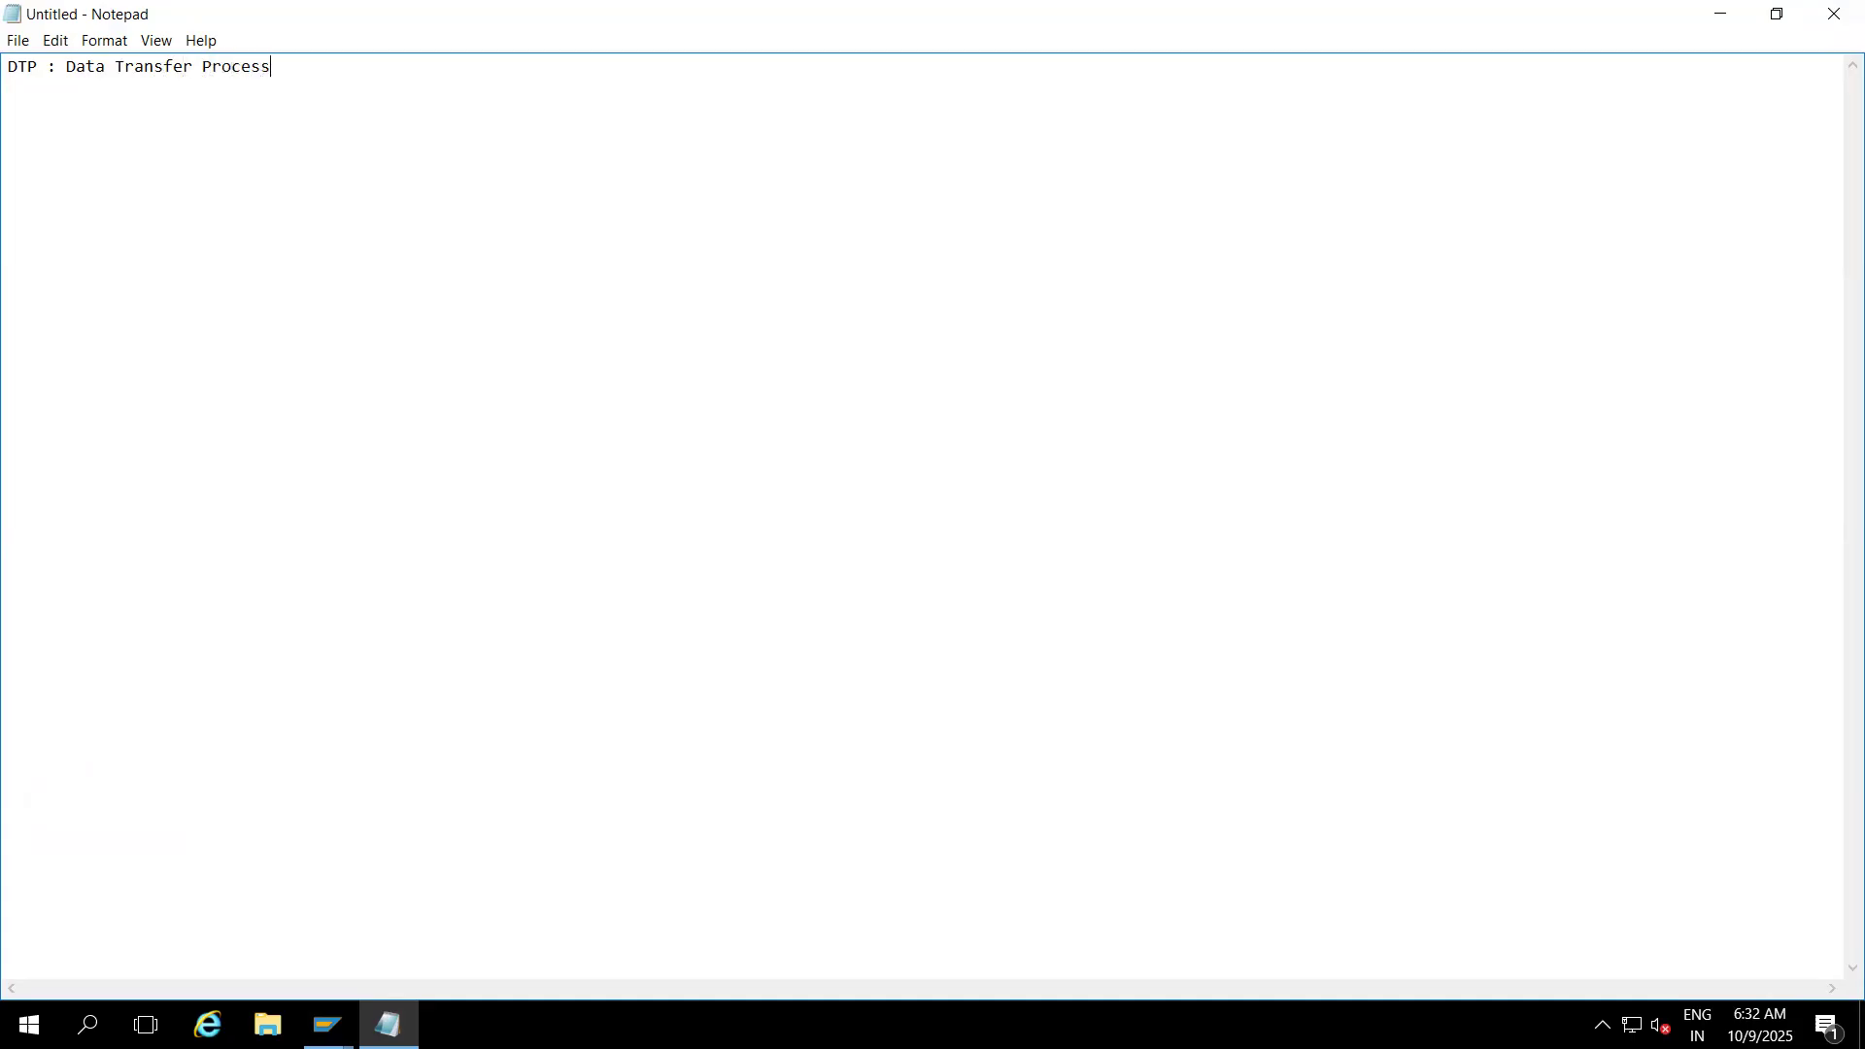
pyautogui.write(':')
# - Set the note's font size to 20
pyautogui.click(102, 42)
pyautogui.click(125, 80)
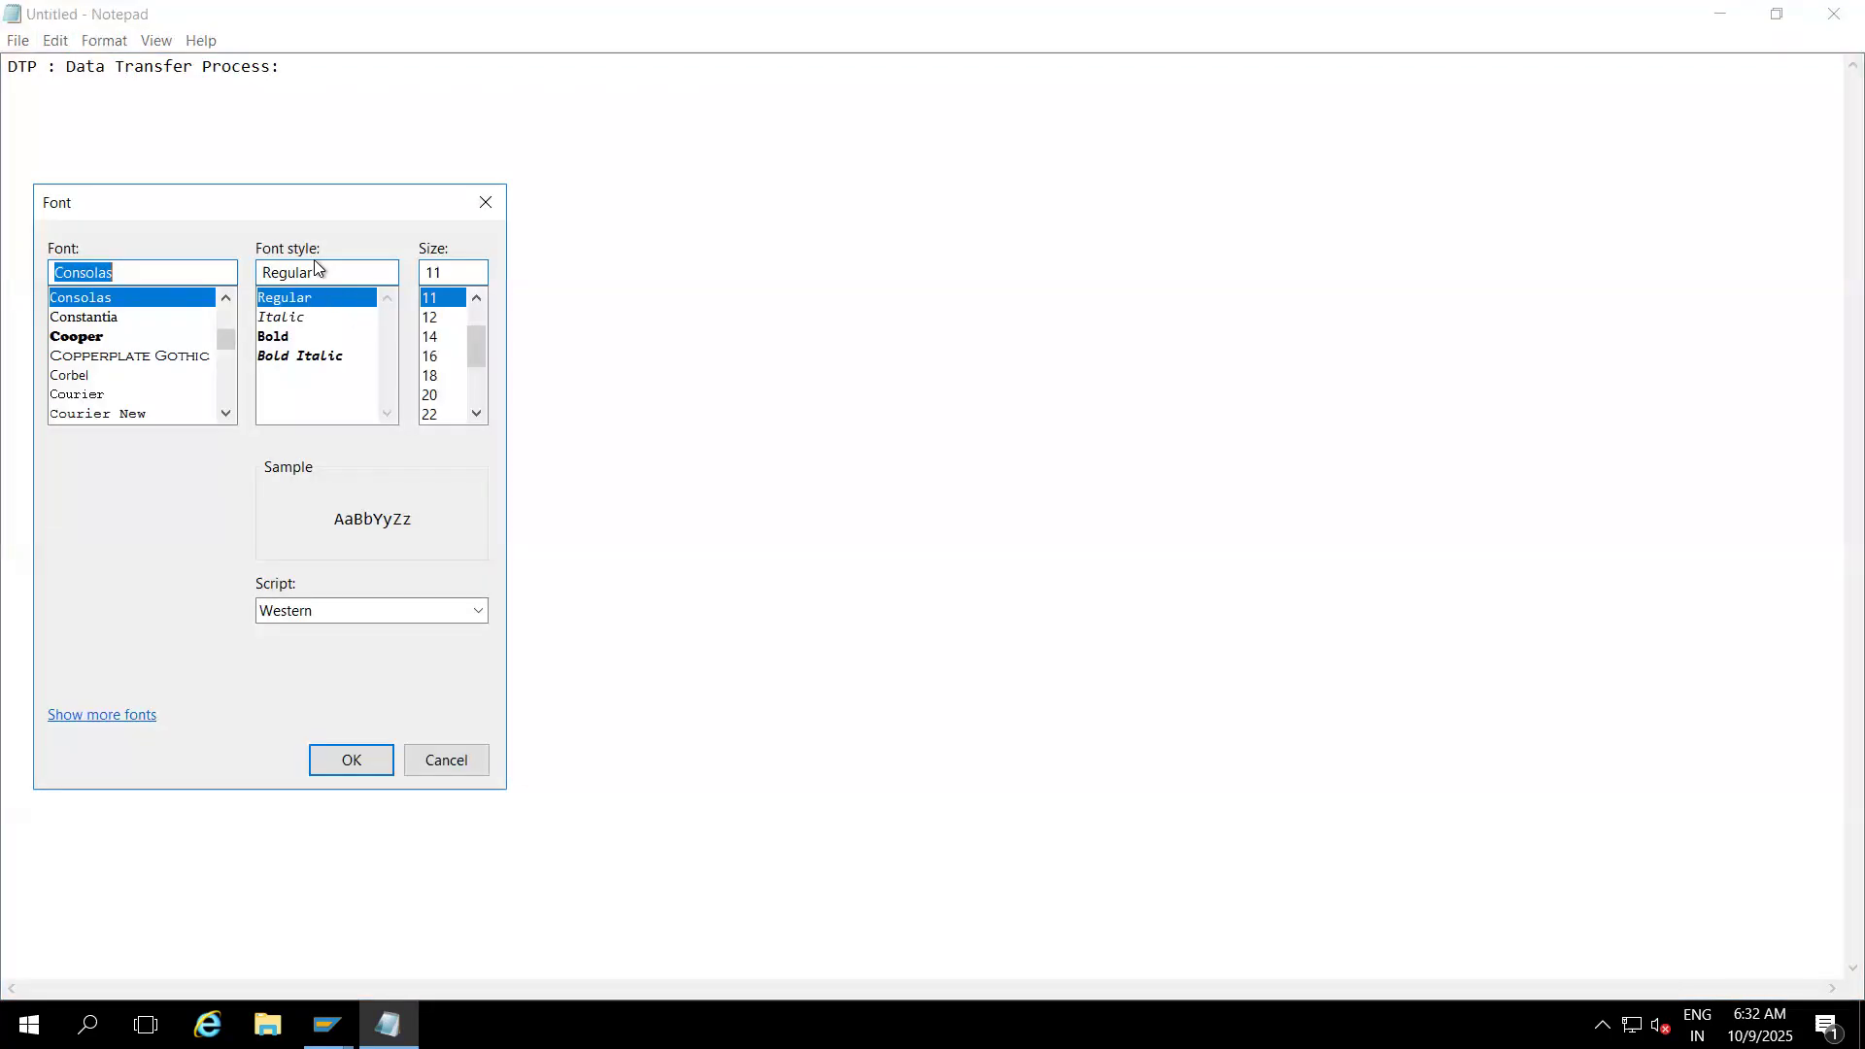
pyautogui.click(428, 394)
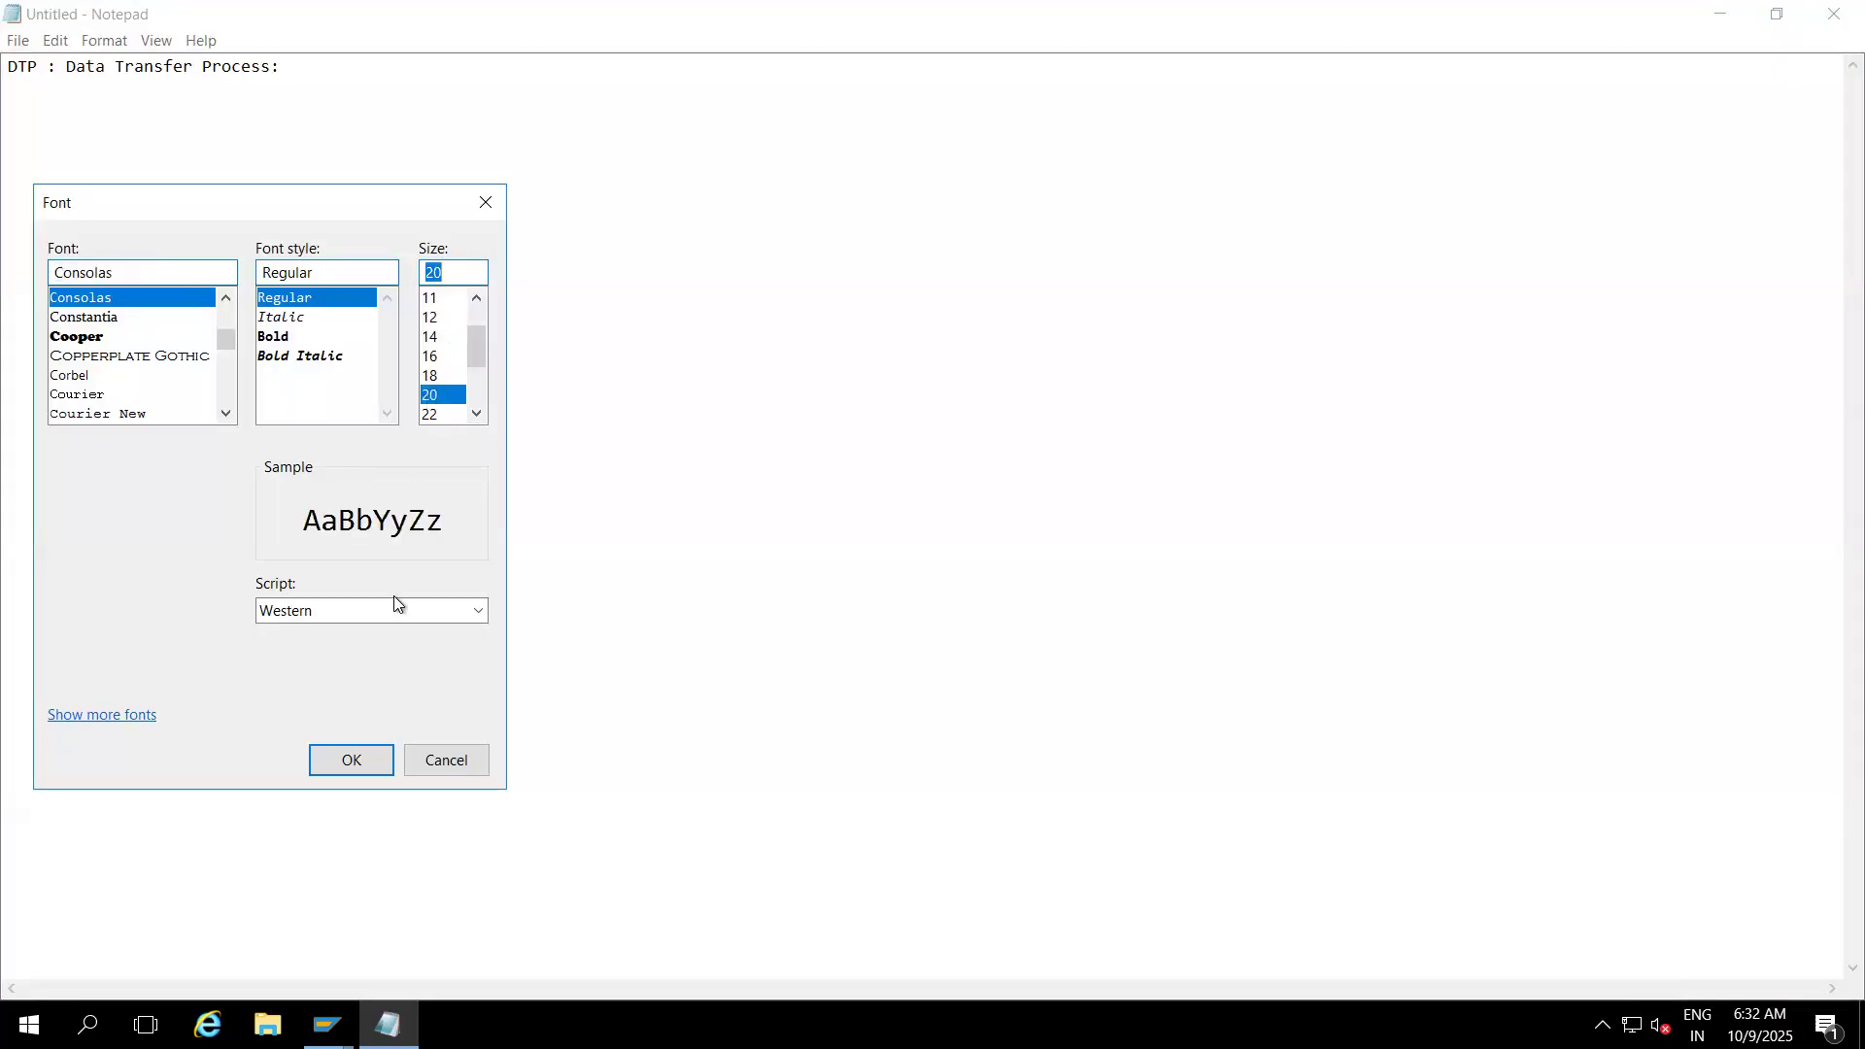
pyautogui.click(352, 760)
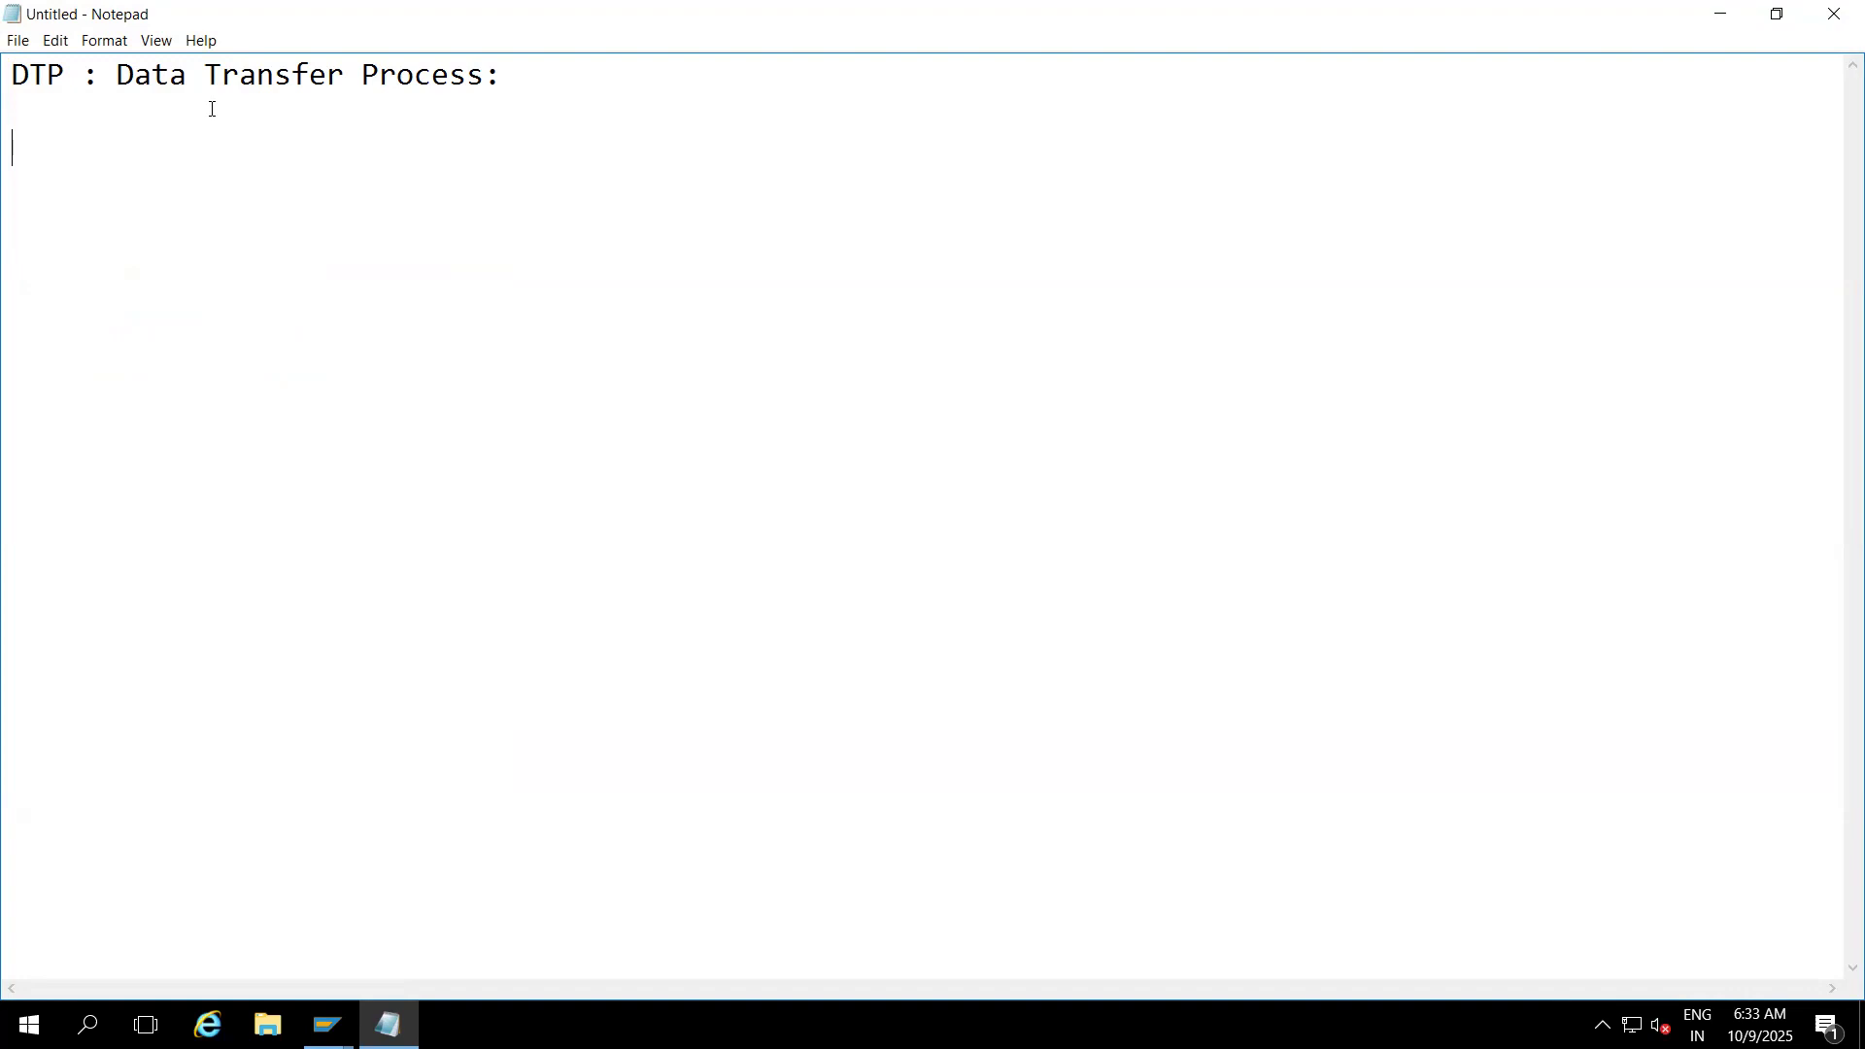
# - Below the heading, after an empty line, add the line "Extraction , update and execute tab"
pyautogui.click(507, 76)
pyautogui.press('Down')
pyautogui.press('Down')
pyautogui.click(542, 75)
pyautogui.press('Down')
pyautogui.press('Down')
pyautogui.write('Extraction ')
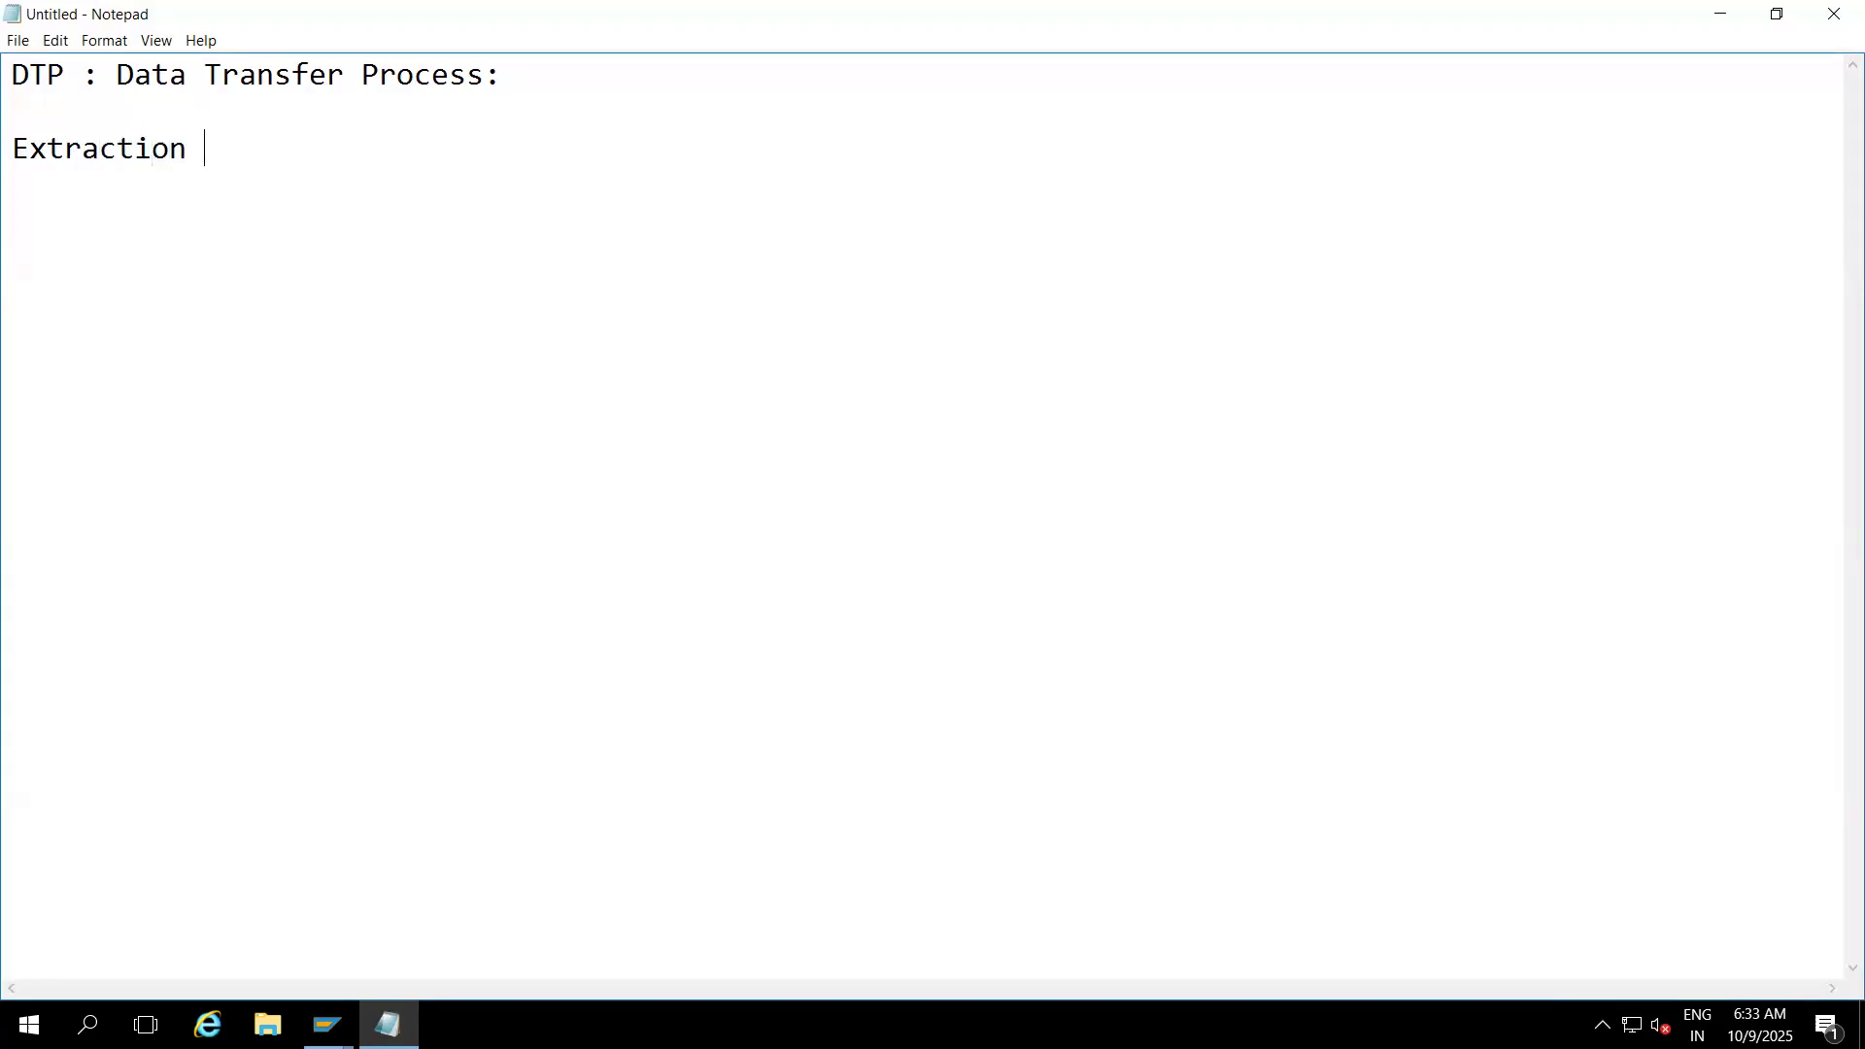
pyautogui.write(', update and ex')
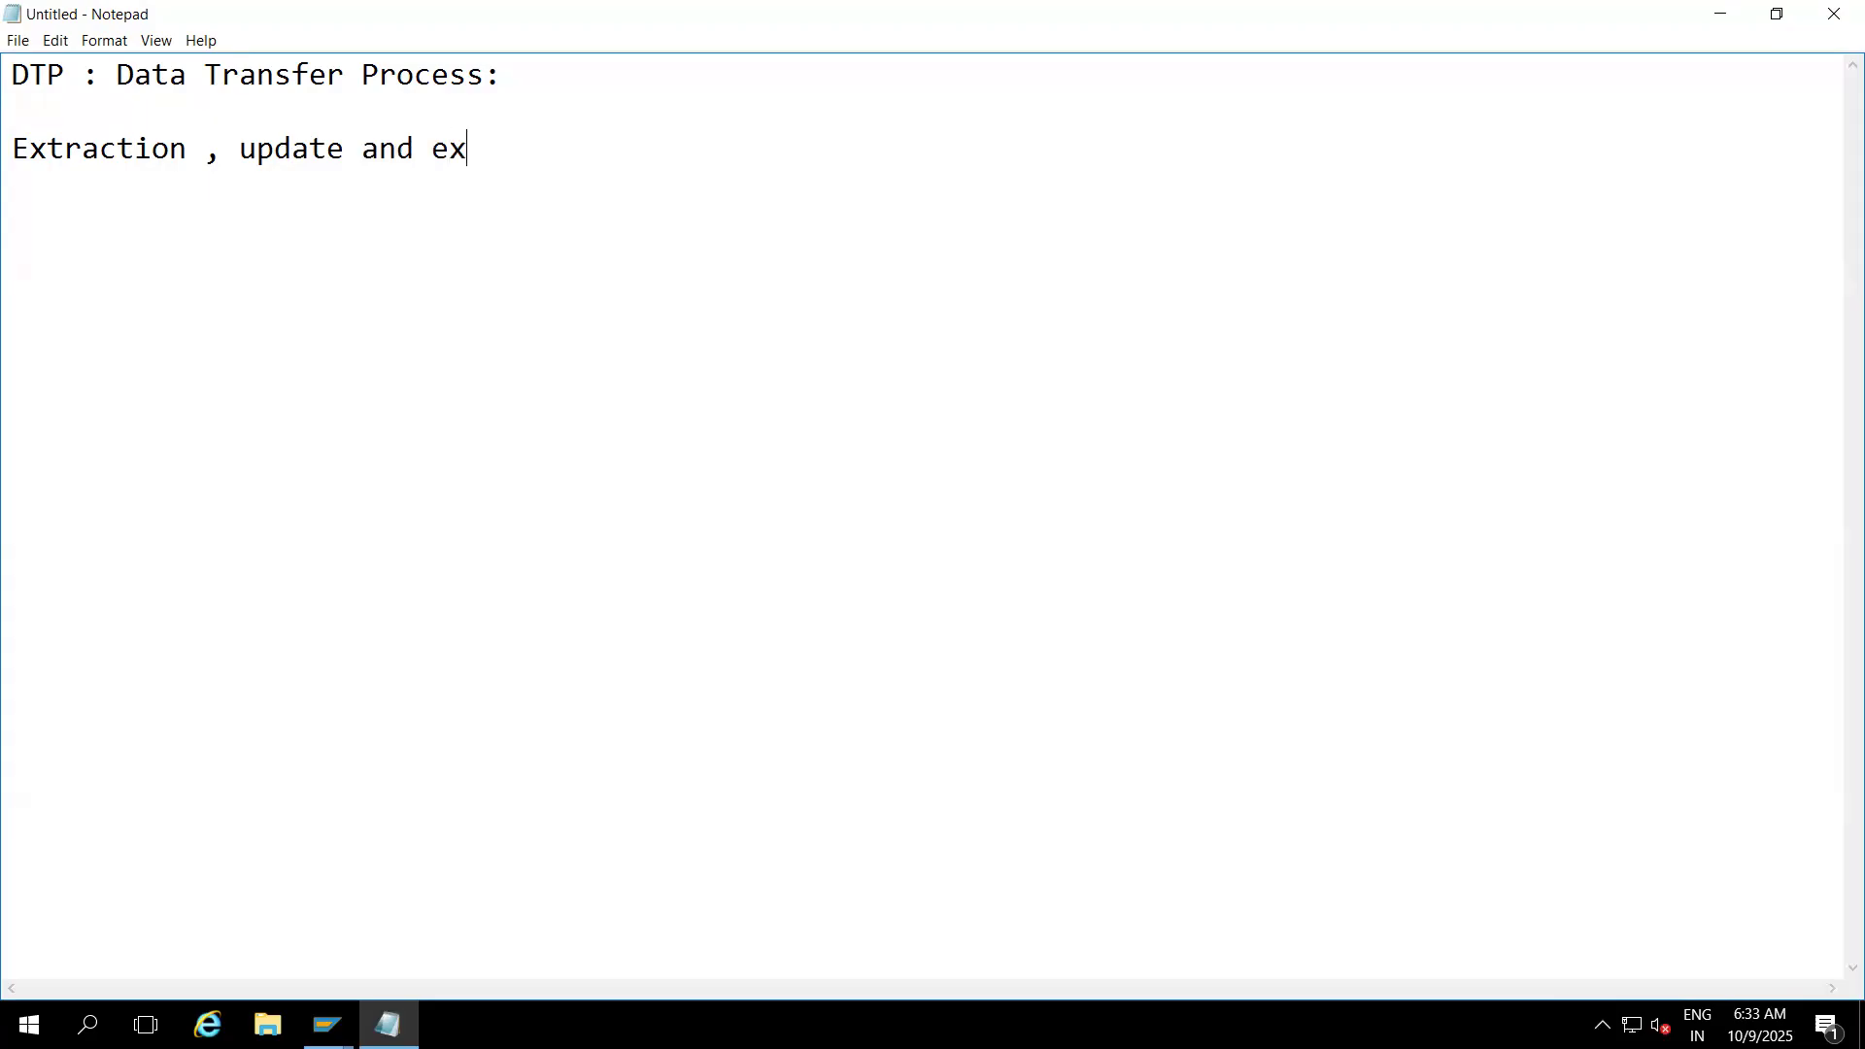
pyautogui.write('ecute tab')
pyautogui.press('Return')
pyautogui.press('Return')
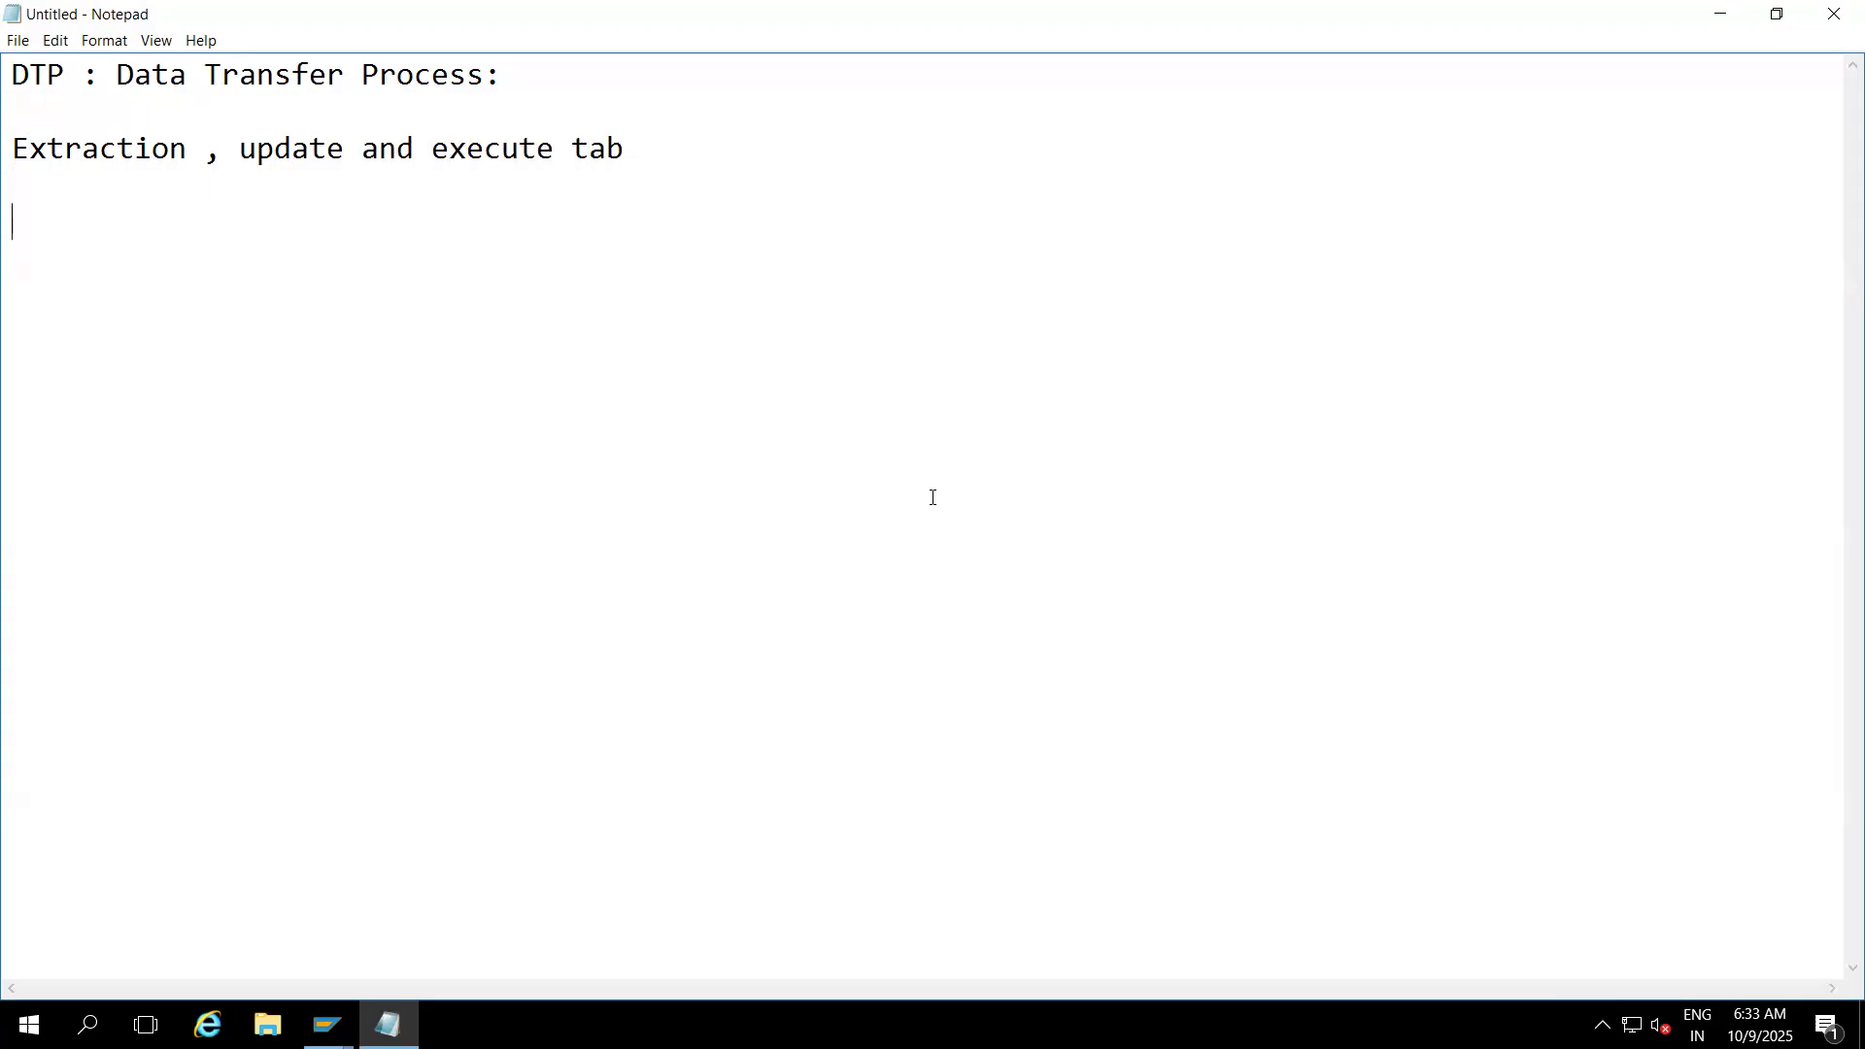
# - Switch to the SAP Data Warehousing Workbench and expand the Standard DSO Test ZZDSO_17 in info area UDAY_INFO
pyautogui.click(328, 1025)
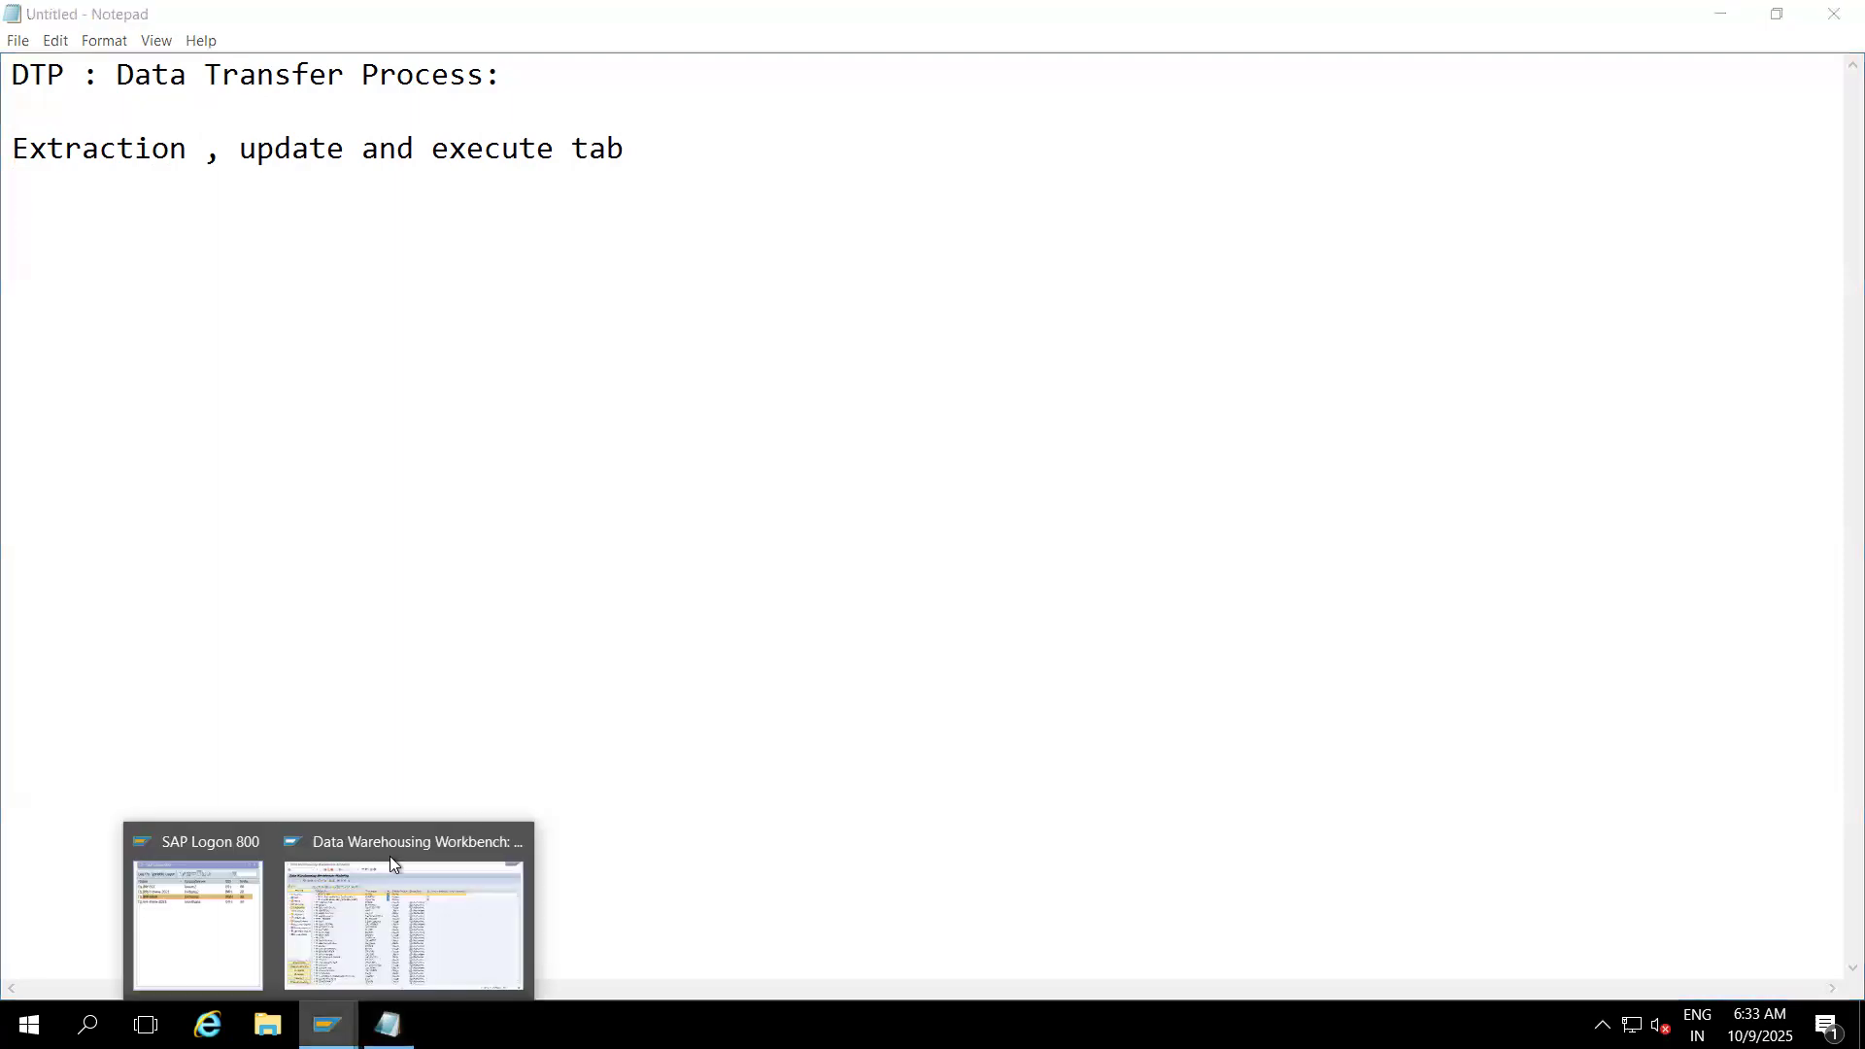
pyautogui.click(410, 853)
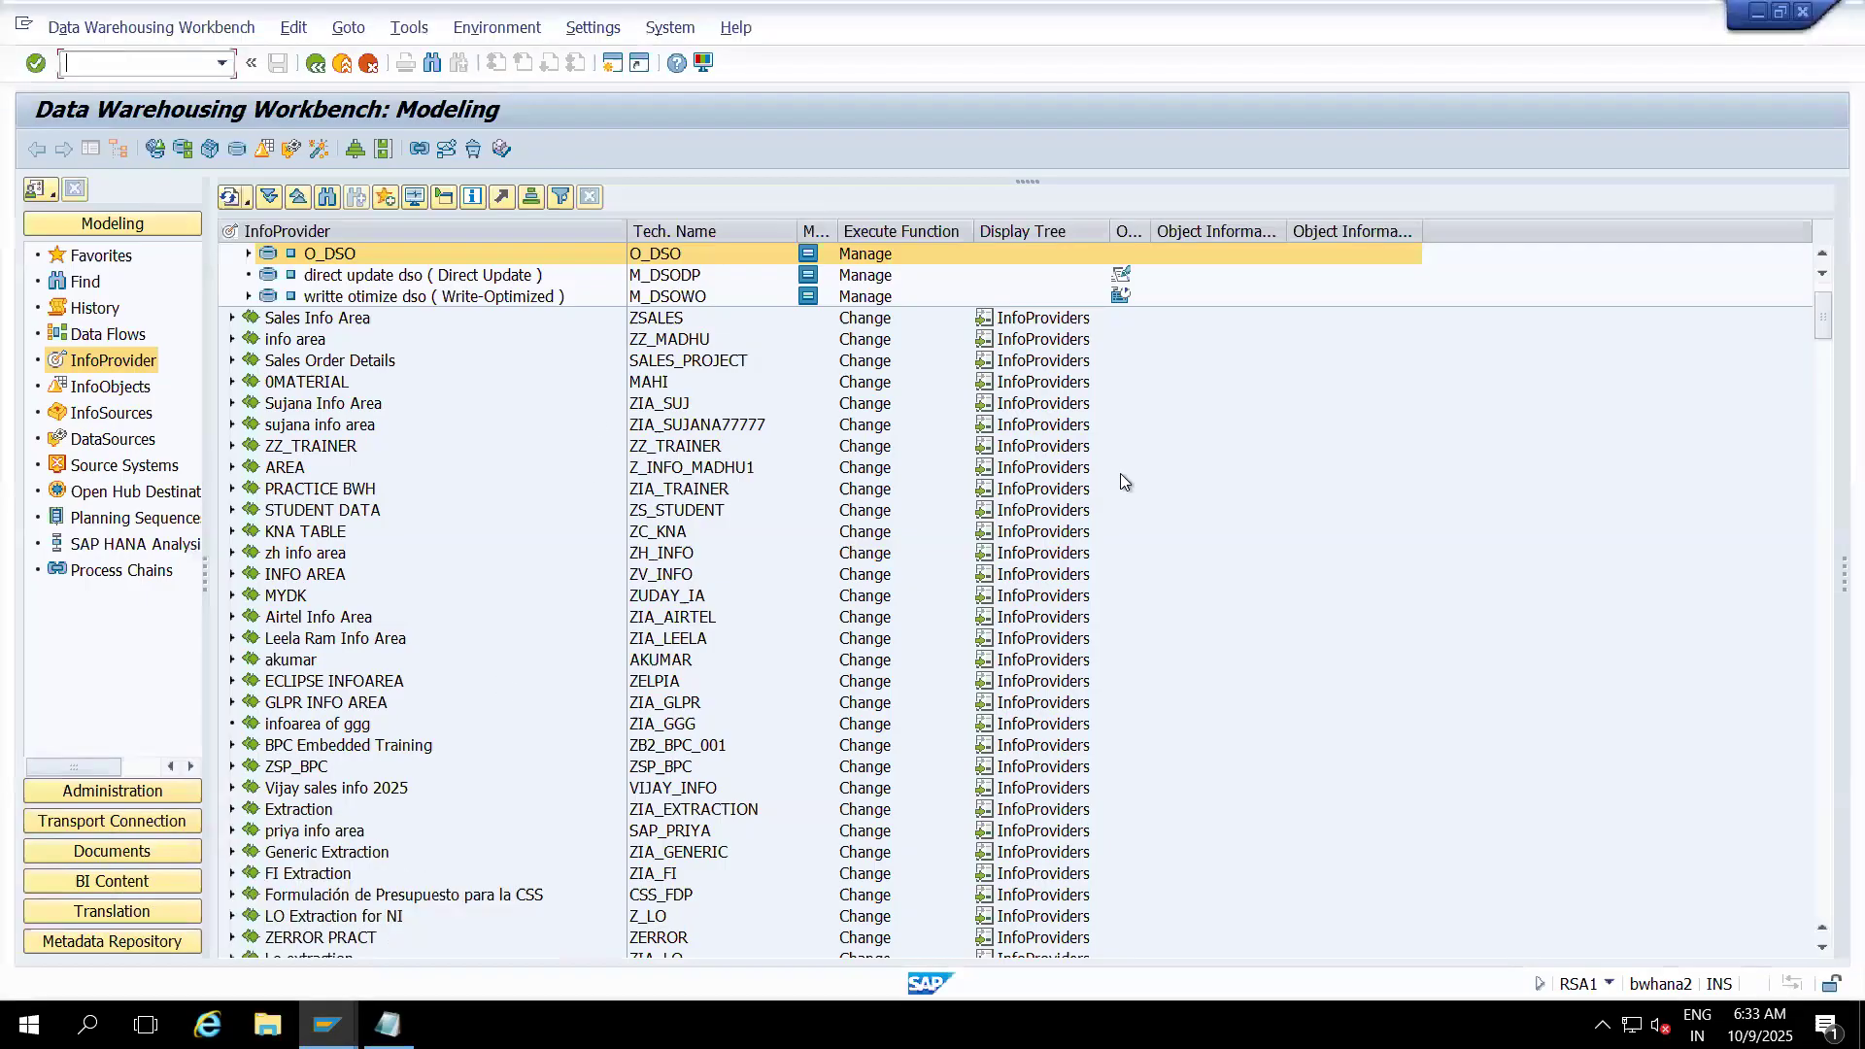
pyautogui.moveTo(1811, 318); pyautogui.dragTo(1828, 961)
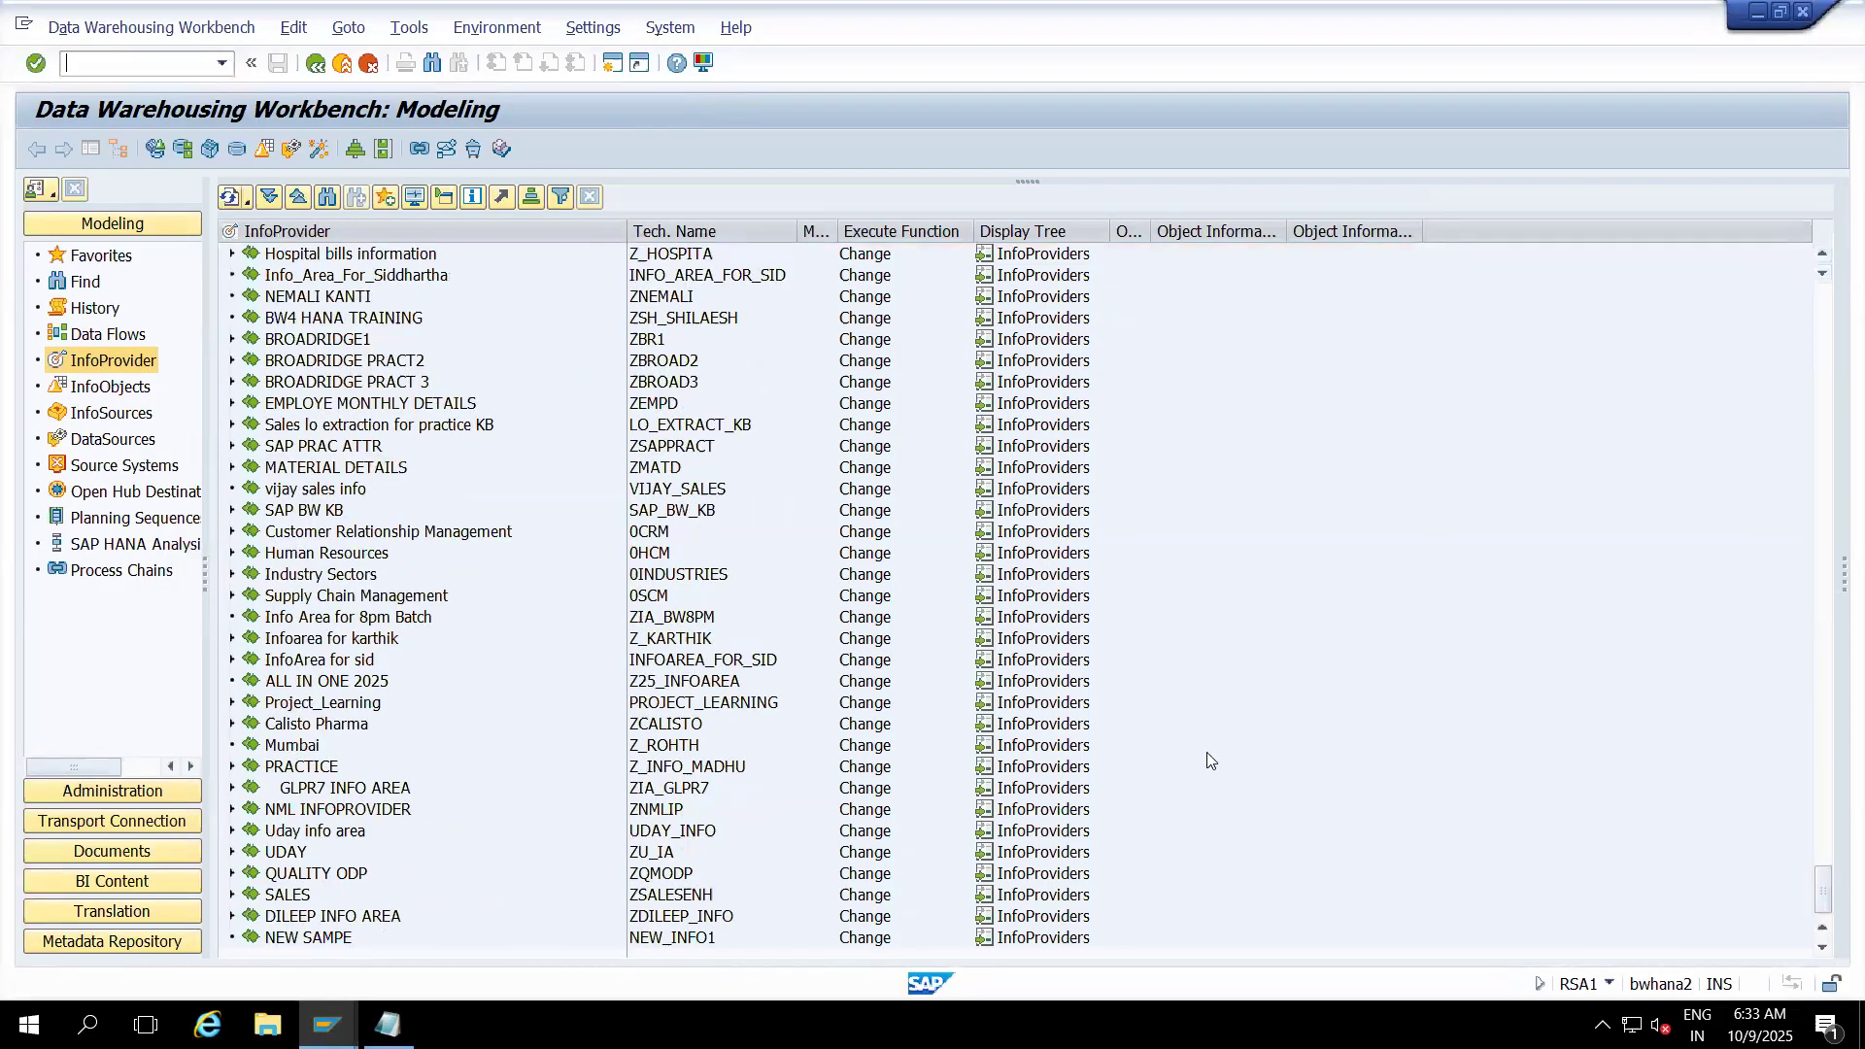
pyautogui.click(232, 831)
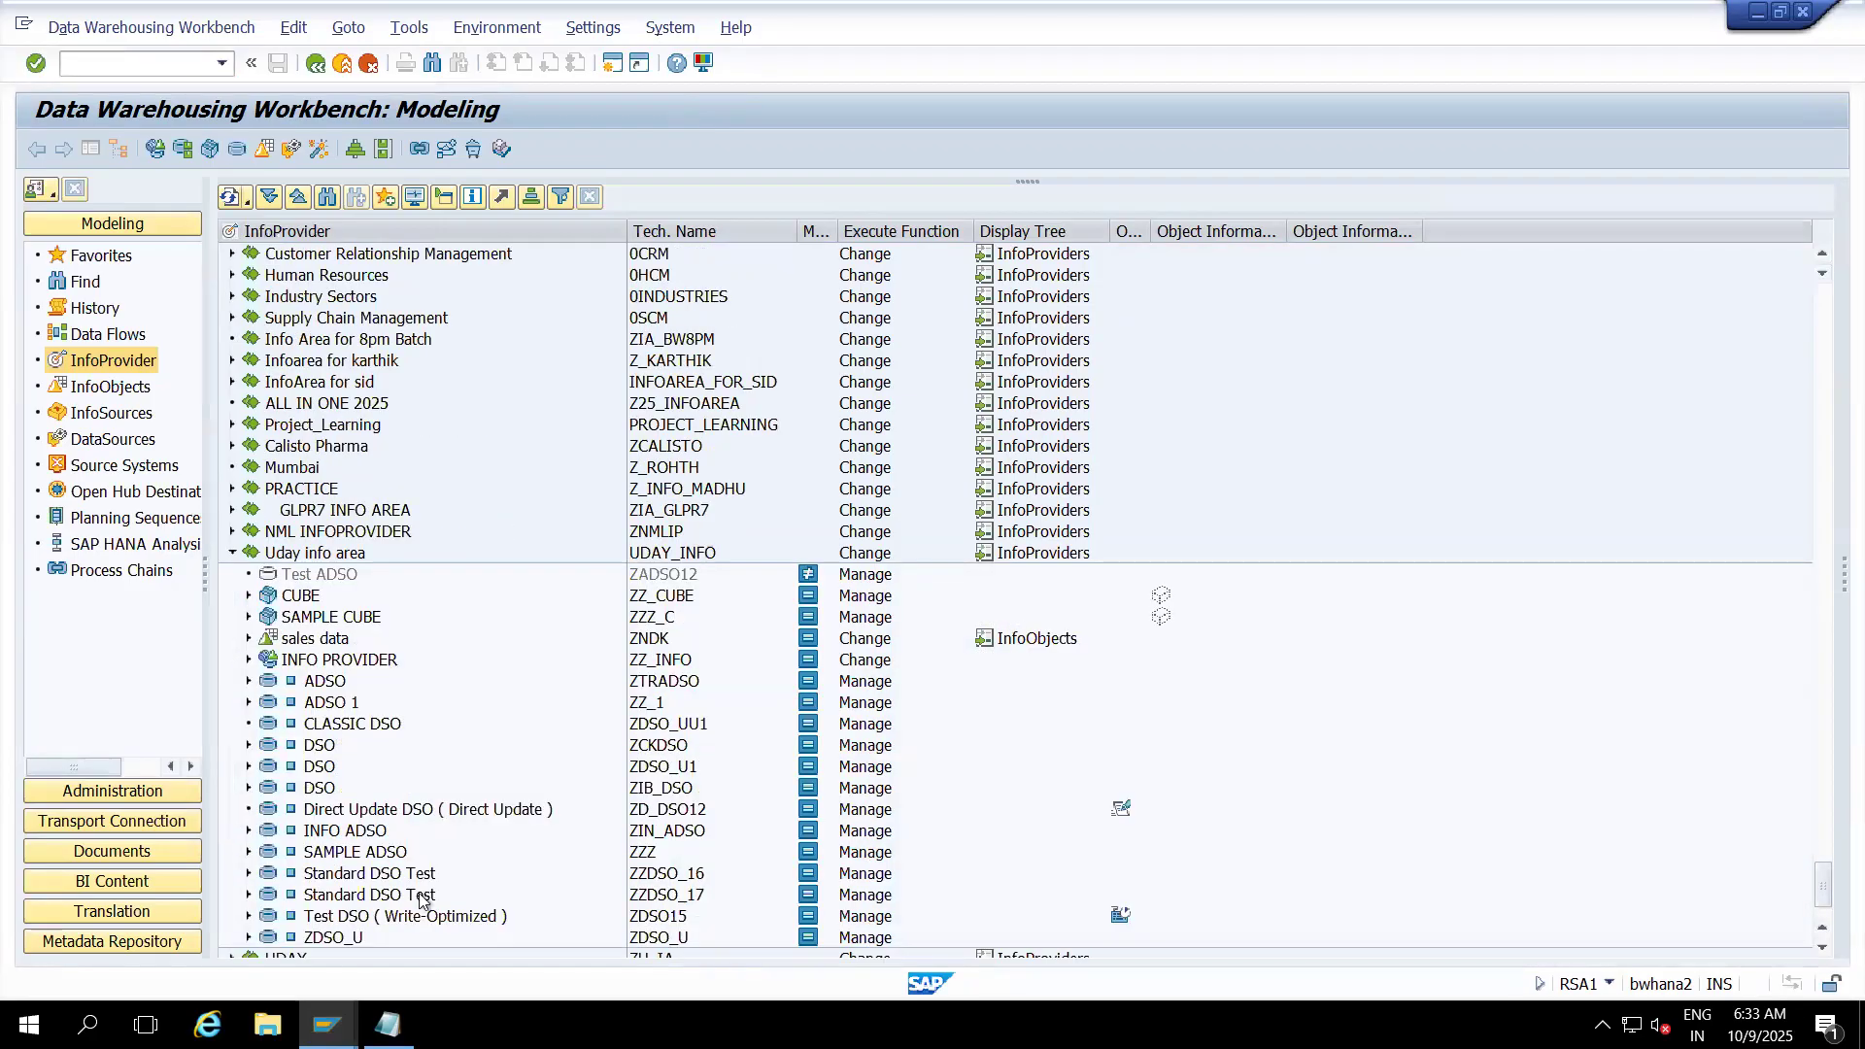
pyautogui.click(654, 898)
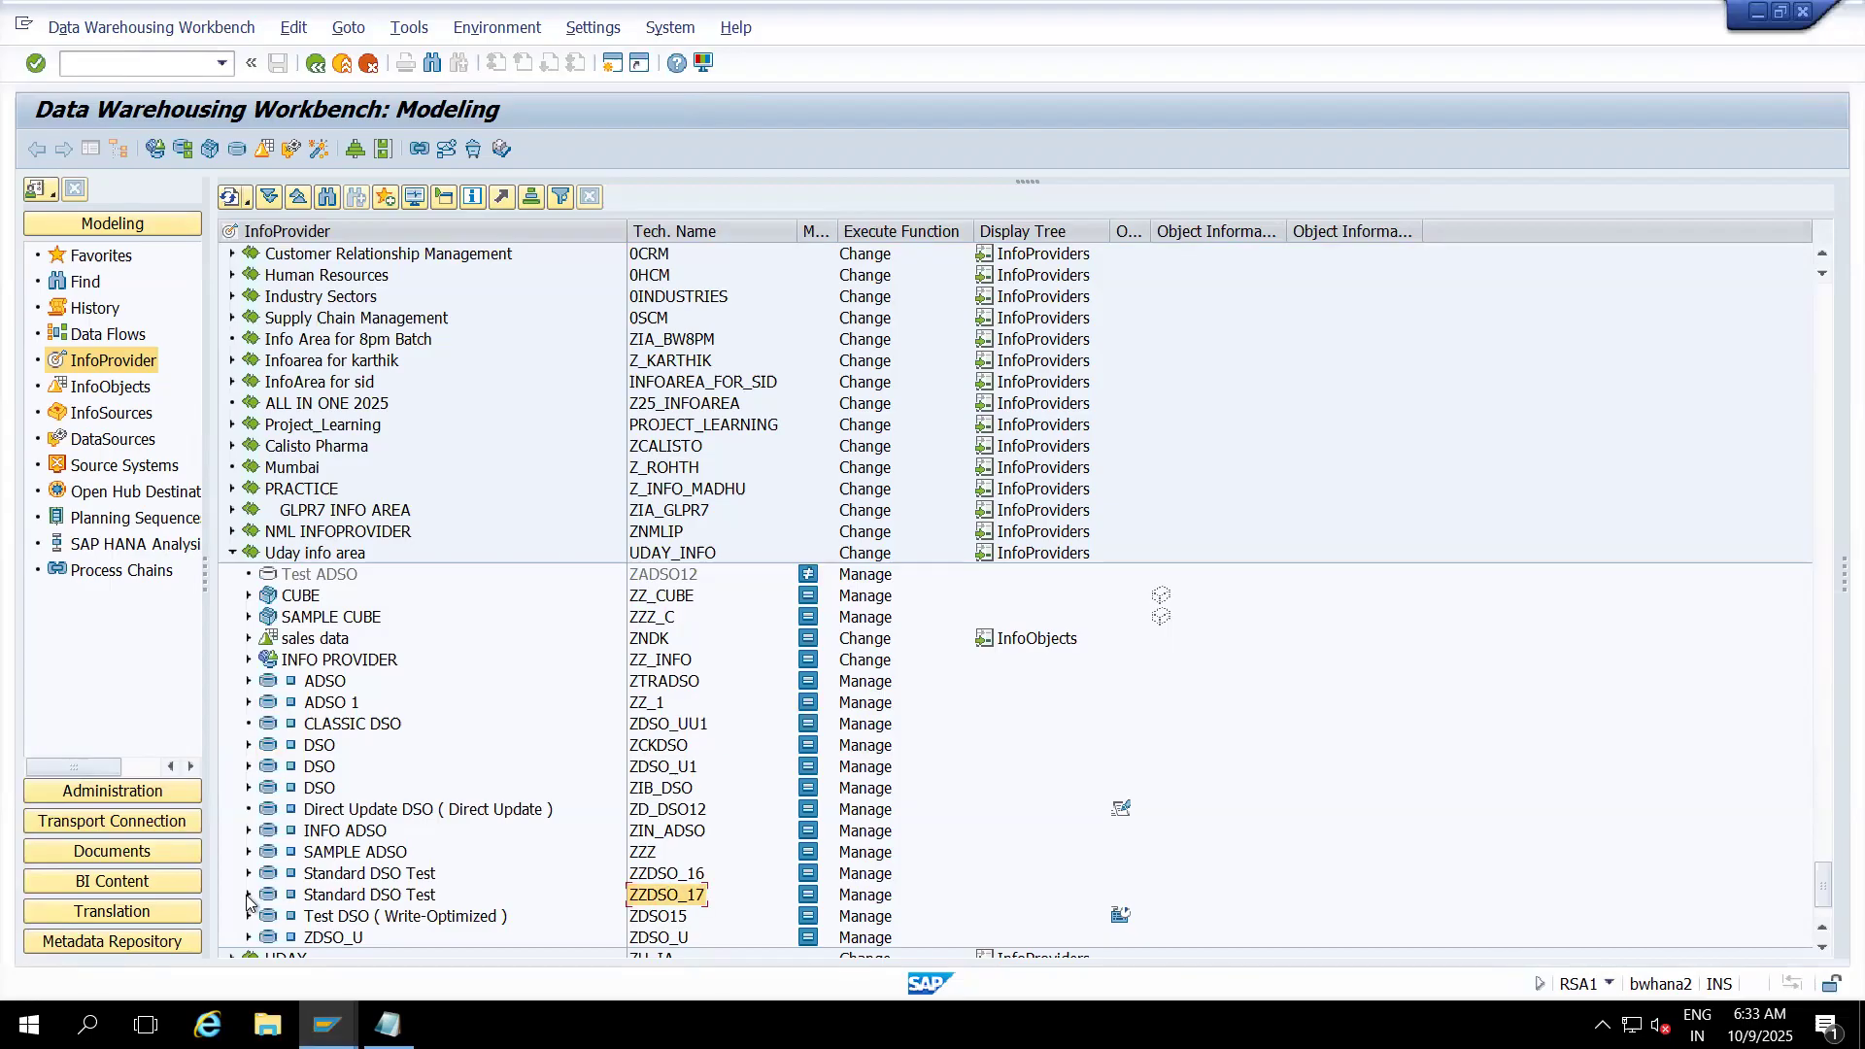
pyautogui.click(248, 895)
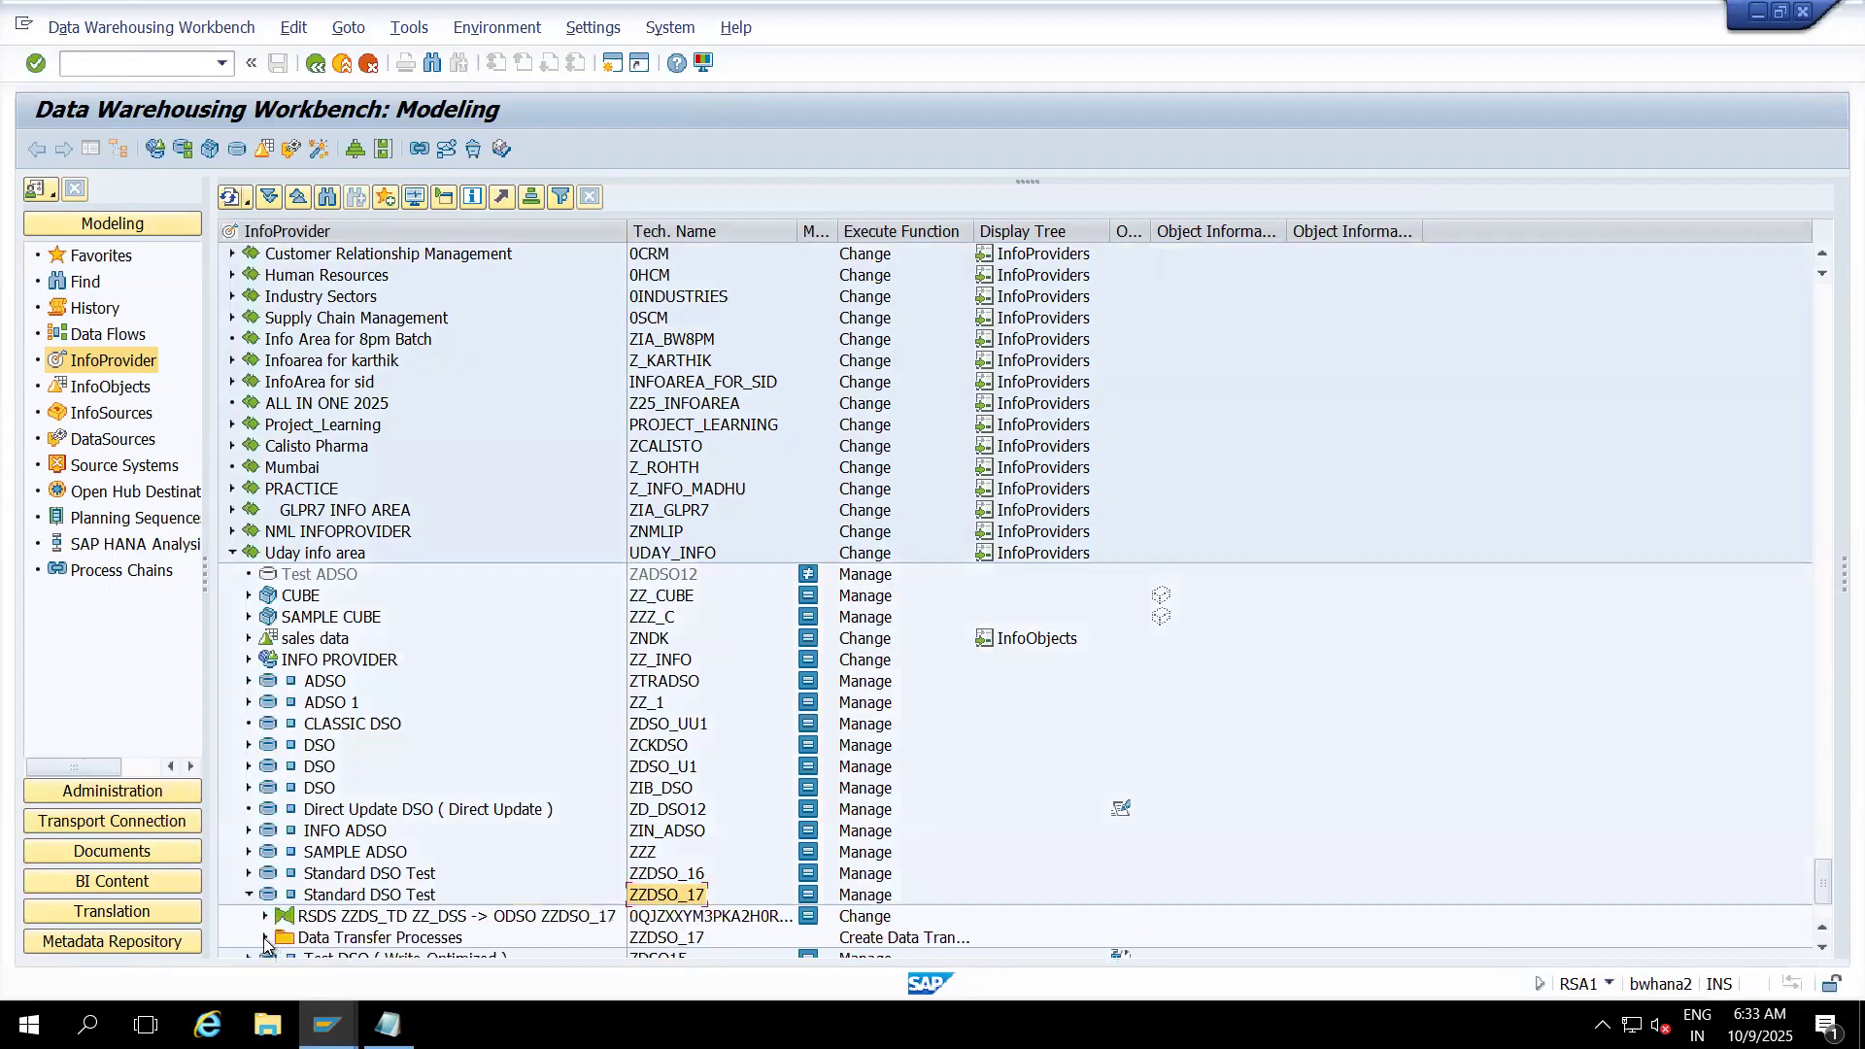
# - Open the data transfer process ZZDS_TD / ZZ_DSS -> ZZDSO_17 and hide the navigation tree
pyautogui.click(265, 939)
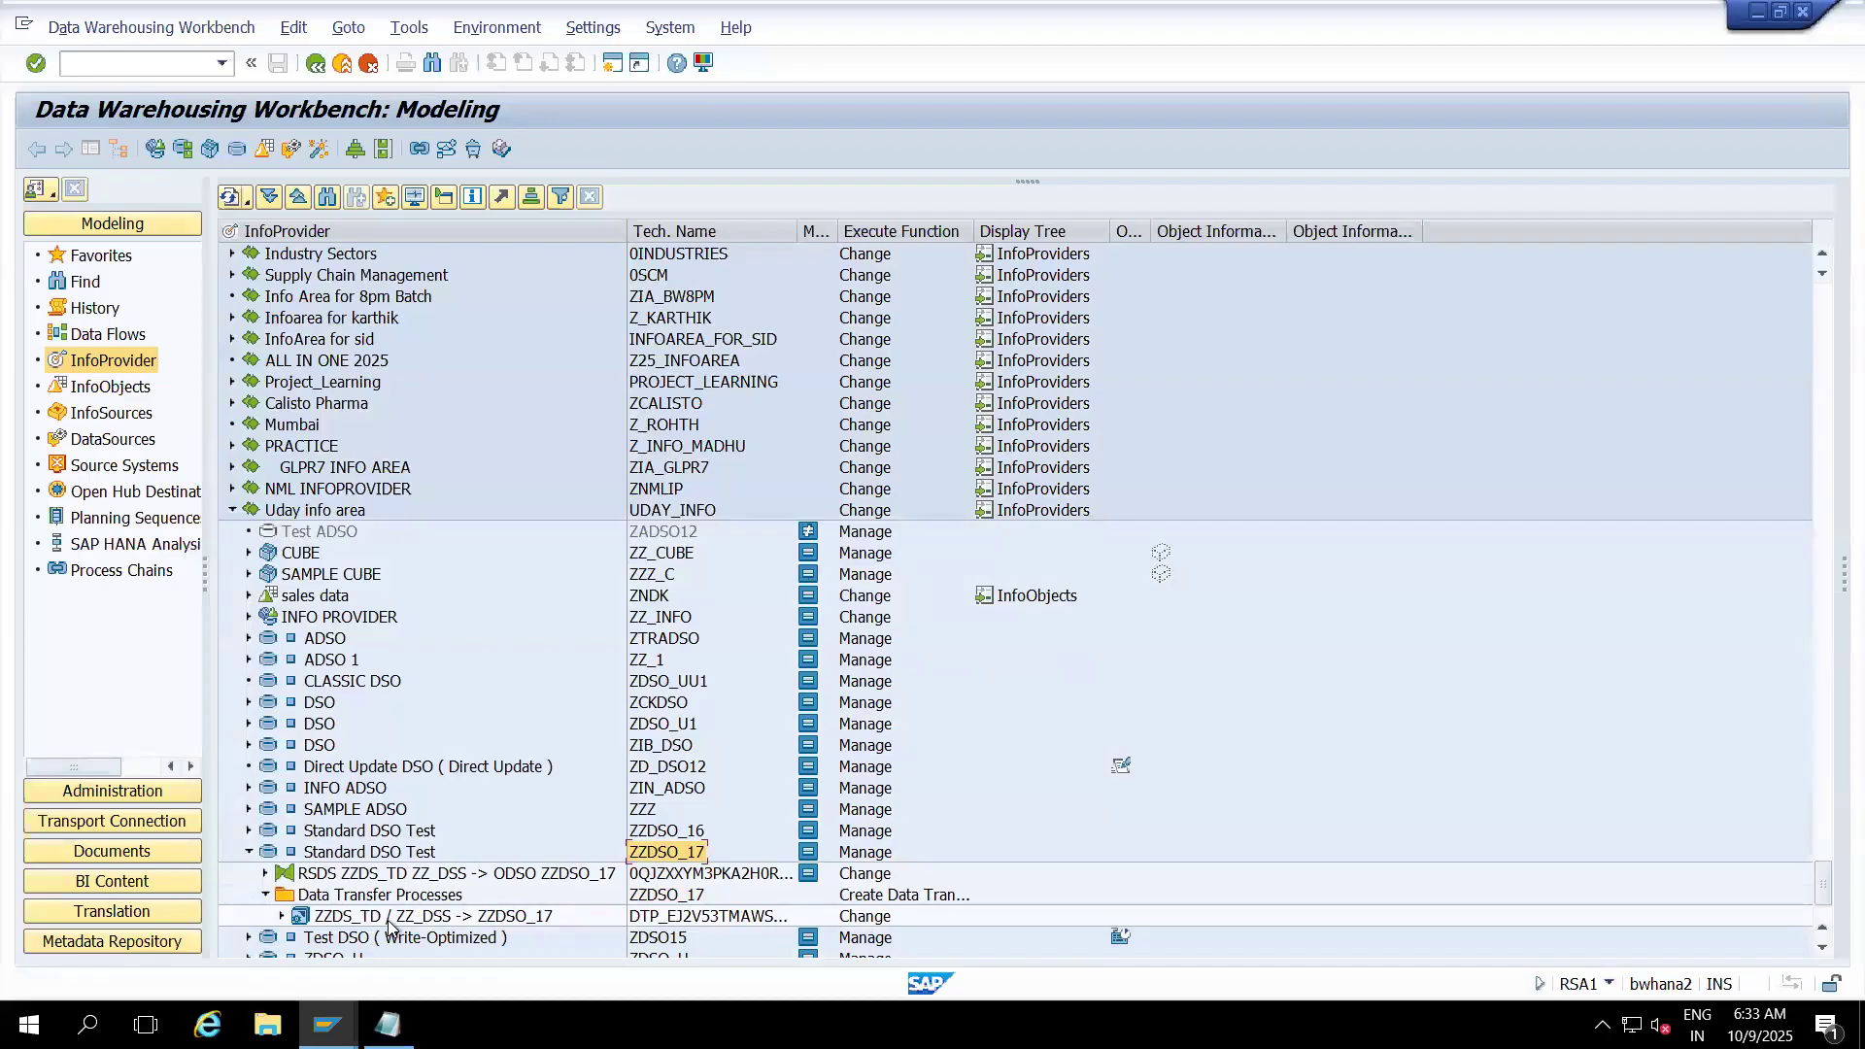
pyautogui.doubleClick(388, 919)
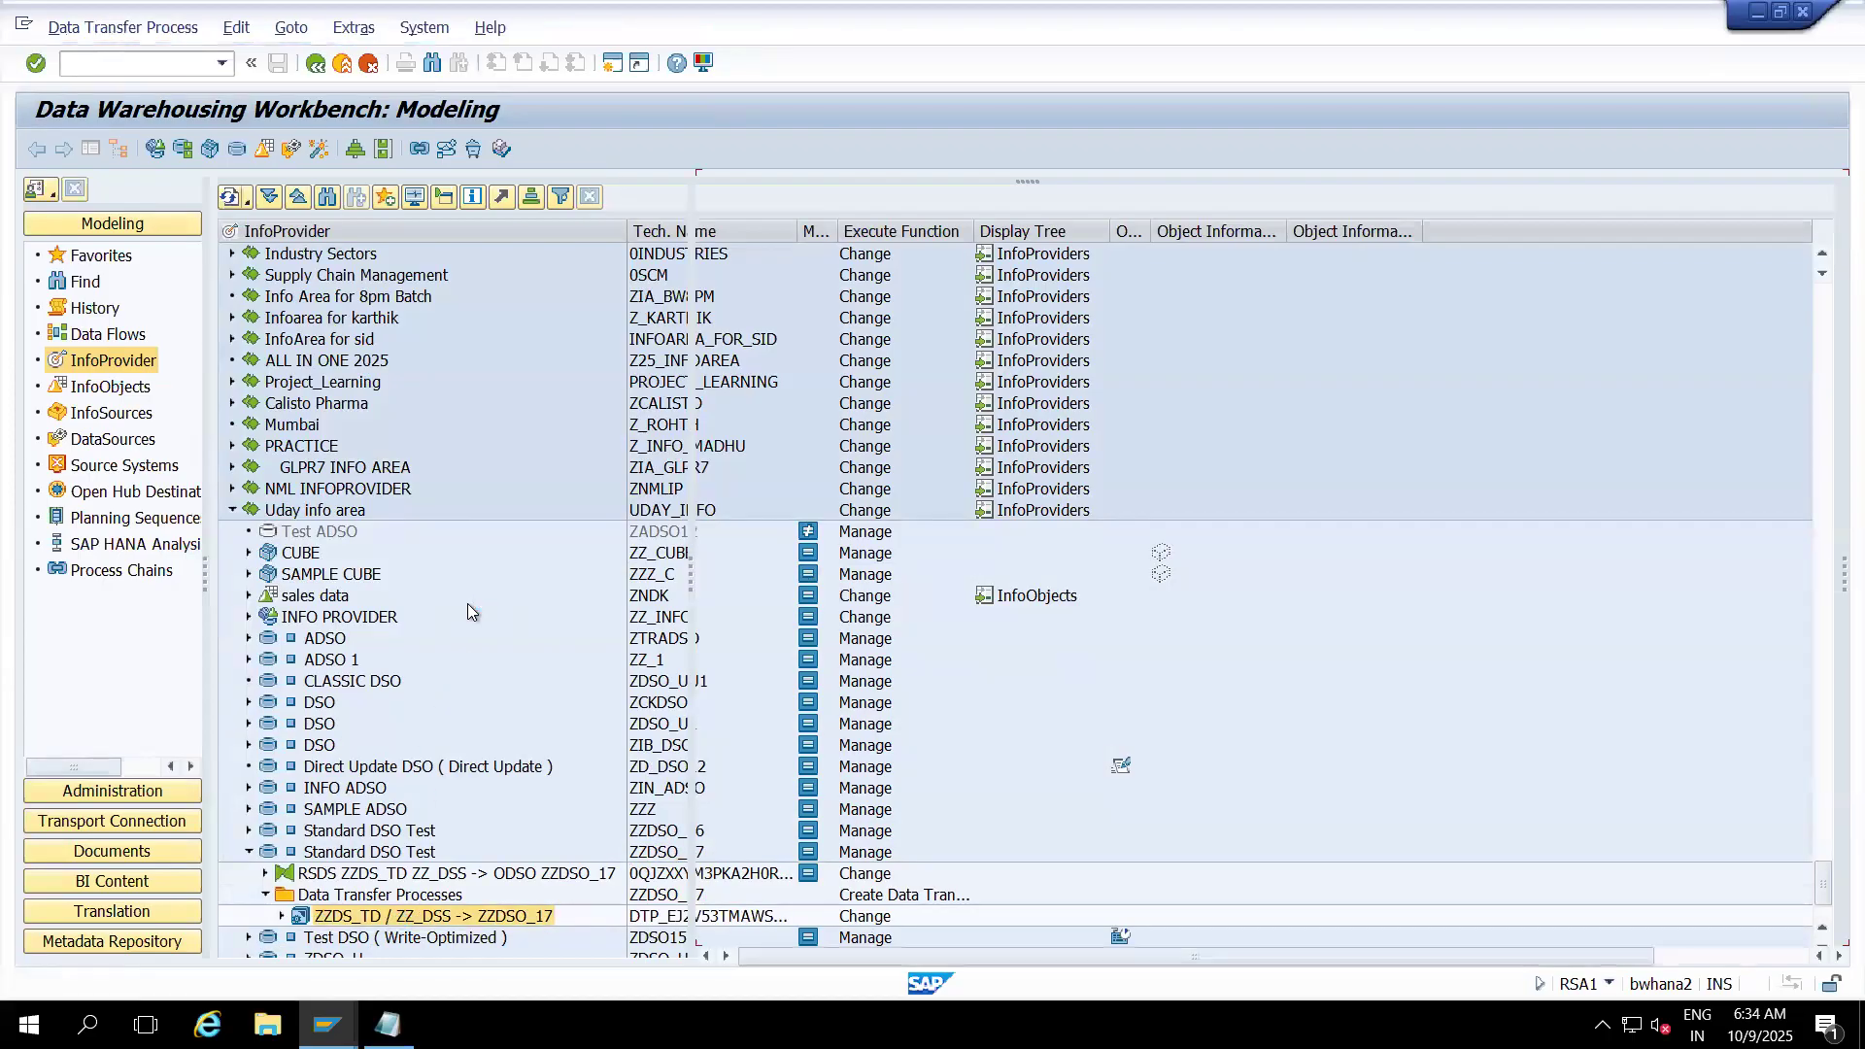
pyautogui.click(91, 147)
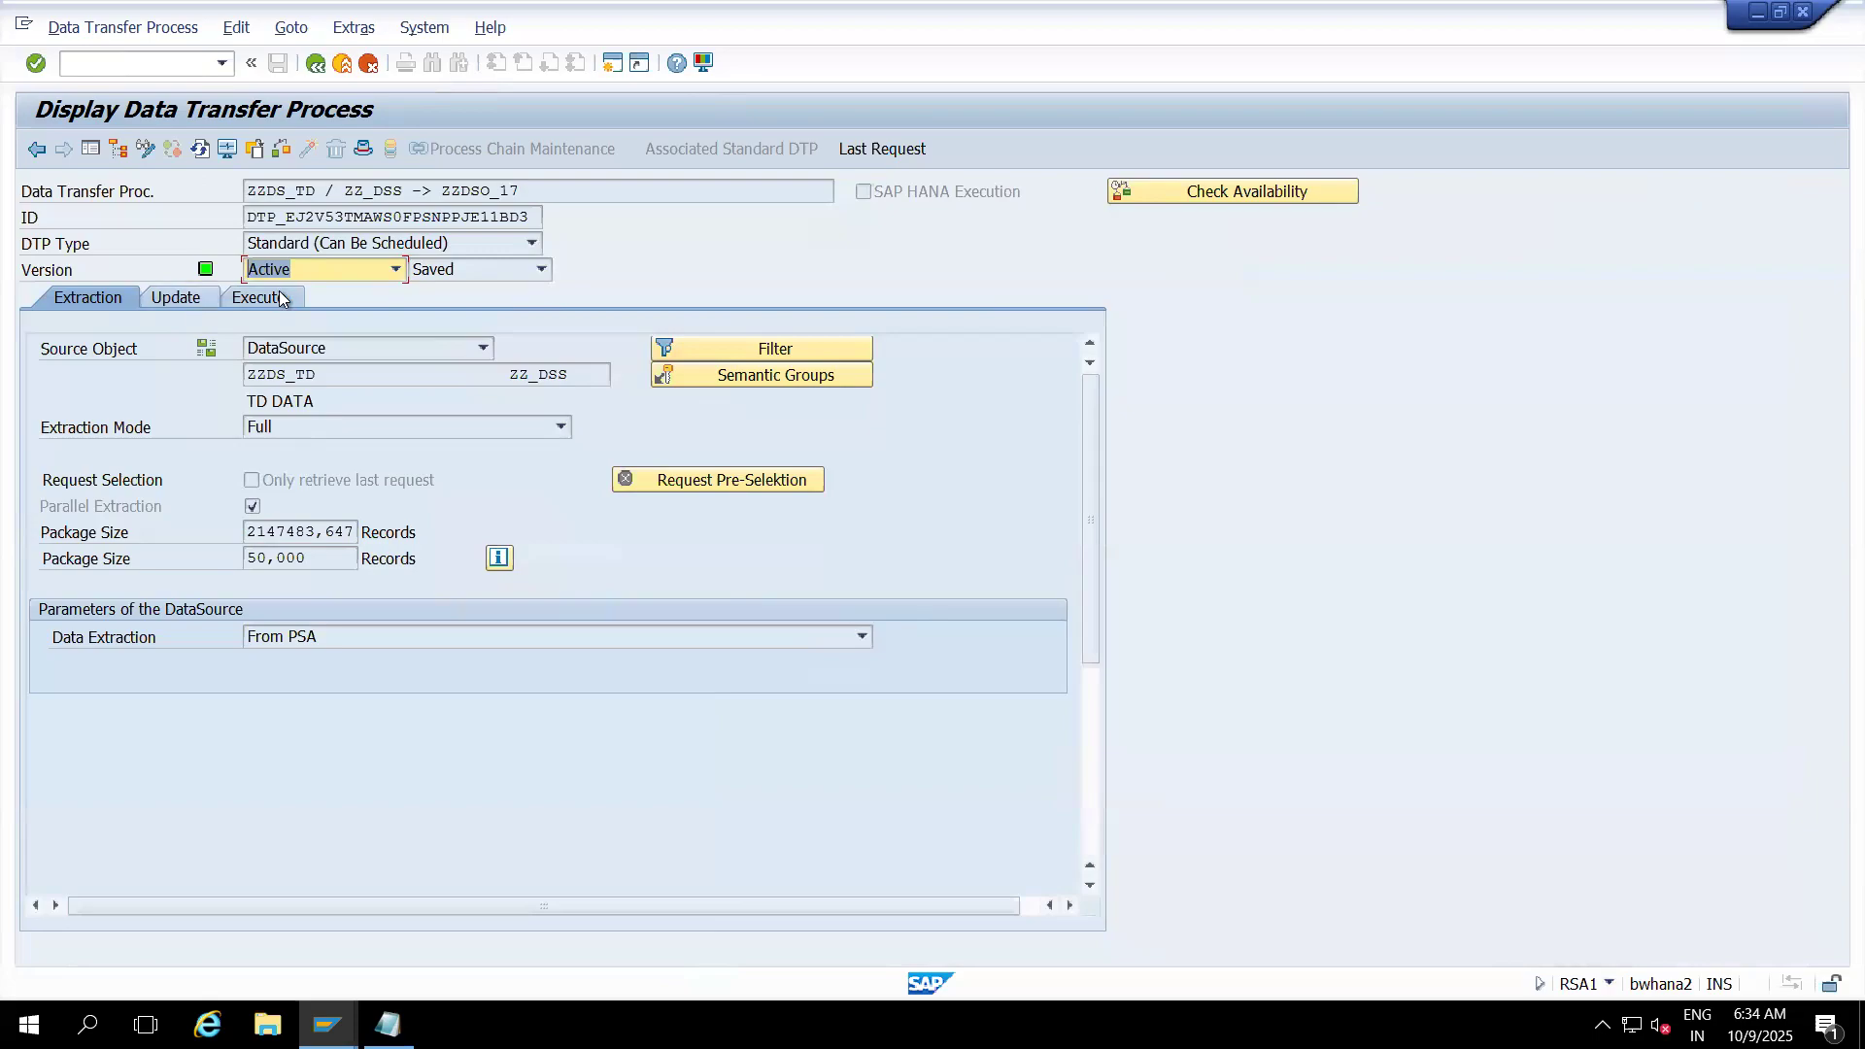
# - Switch to Notepad and add the line "Extraction Tab: will have source details", reusing the word Extraction from the line above
pyautogui.click(389, 1025)
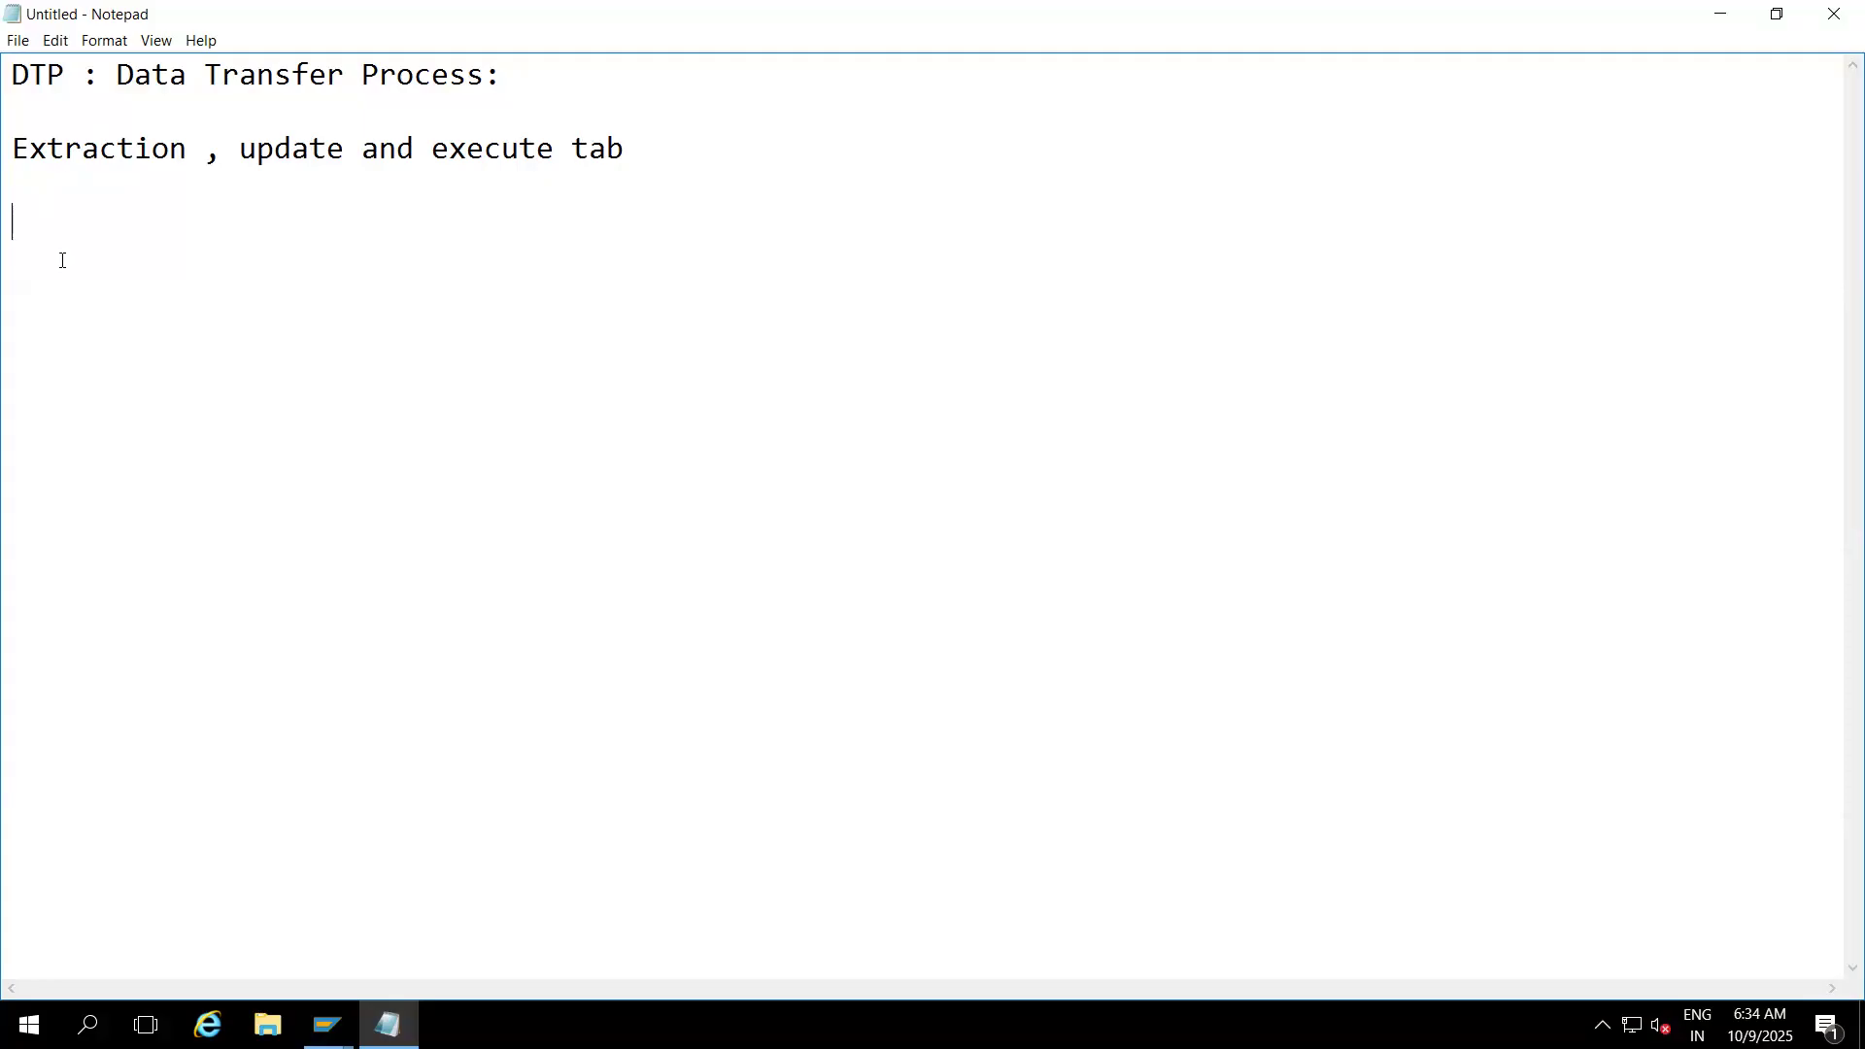
pyautogui.write('E')
pyautogui.press('BackSpace')
pyautogui.moveTo(200, 148); pyautogui.dragTo(7, 171)
pyautogui.hotkey('ctrl', 'c')
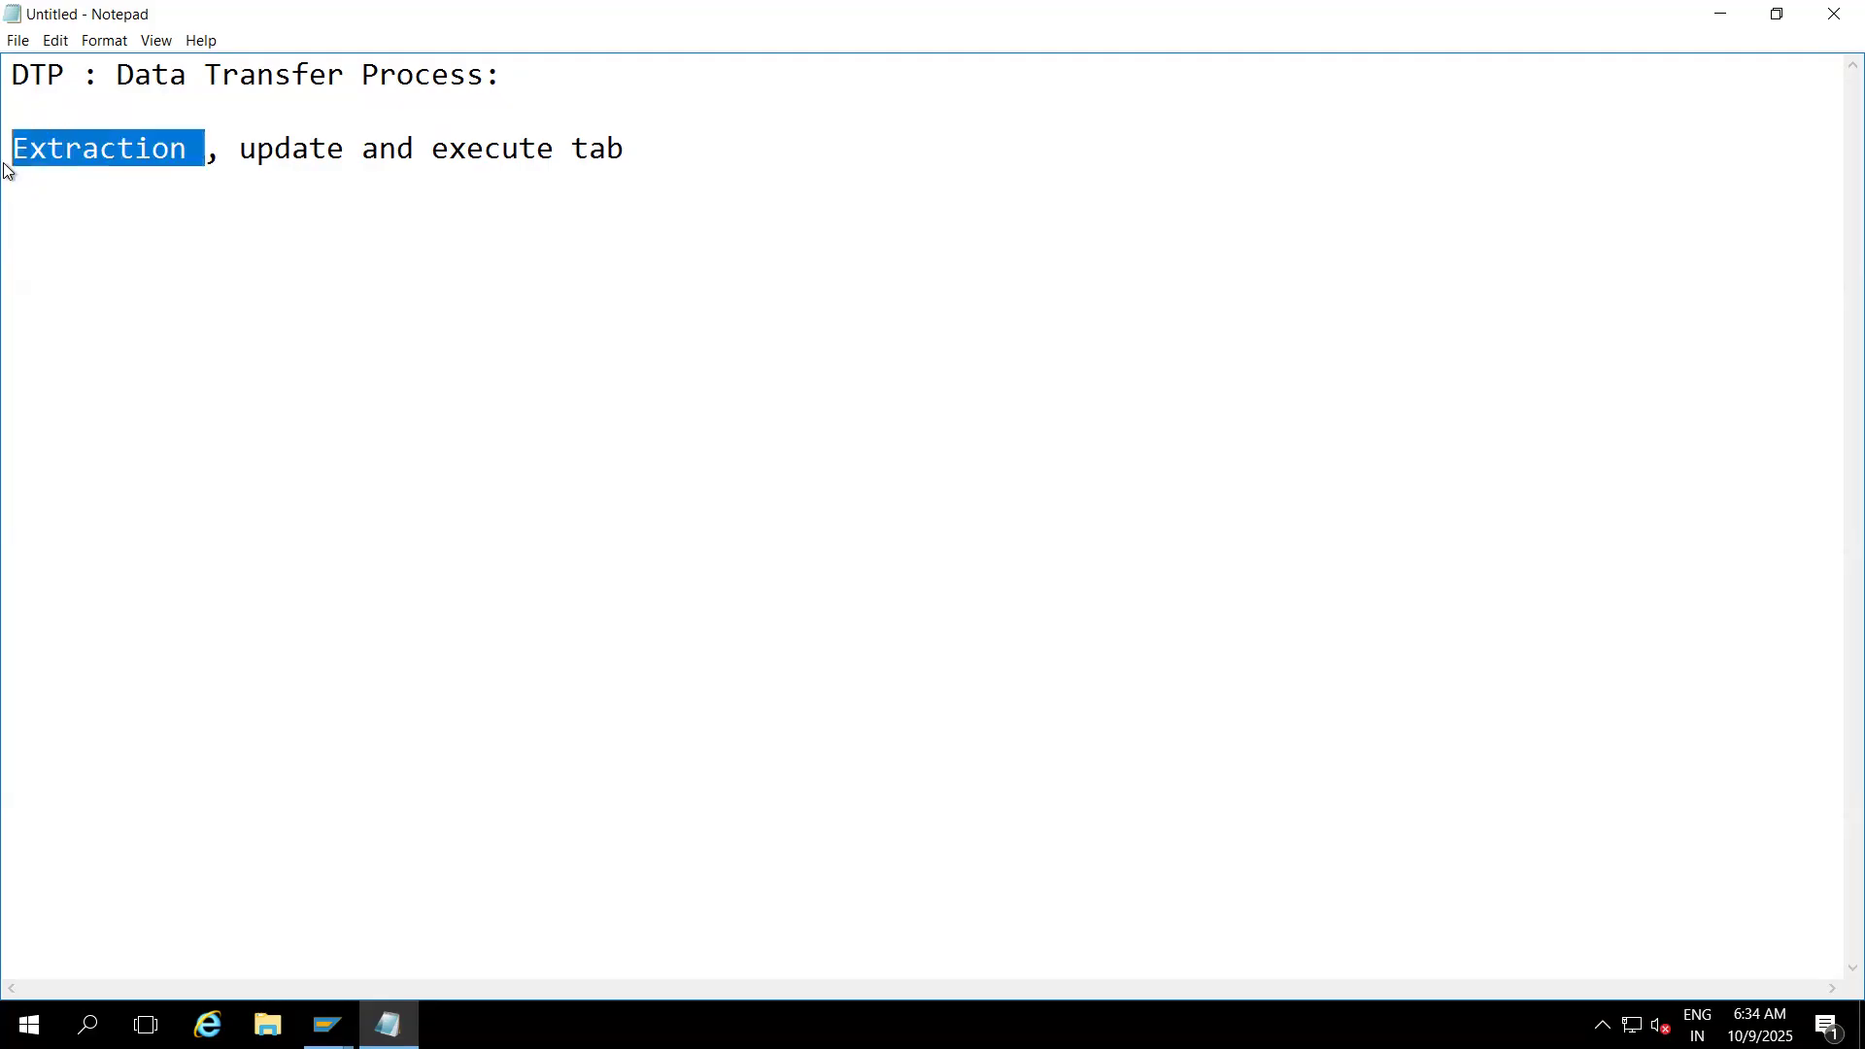
pyautogui.click(26, 229)
pyautogui.hotkey('ctrl', 'v')
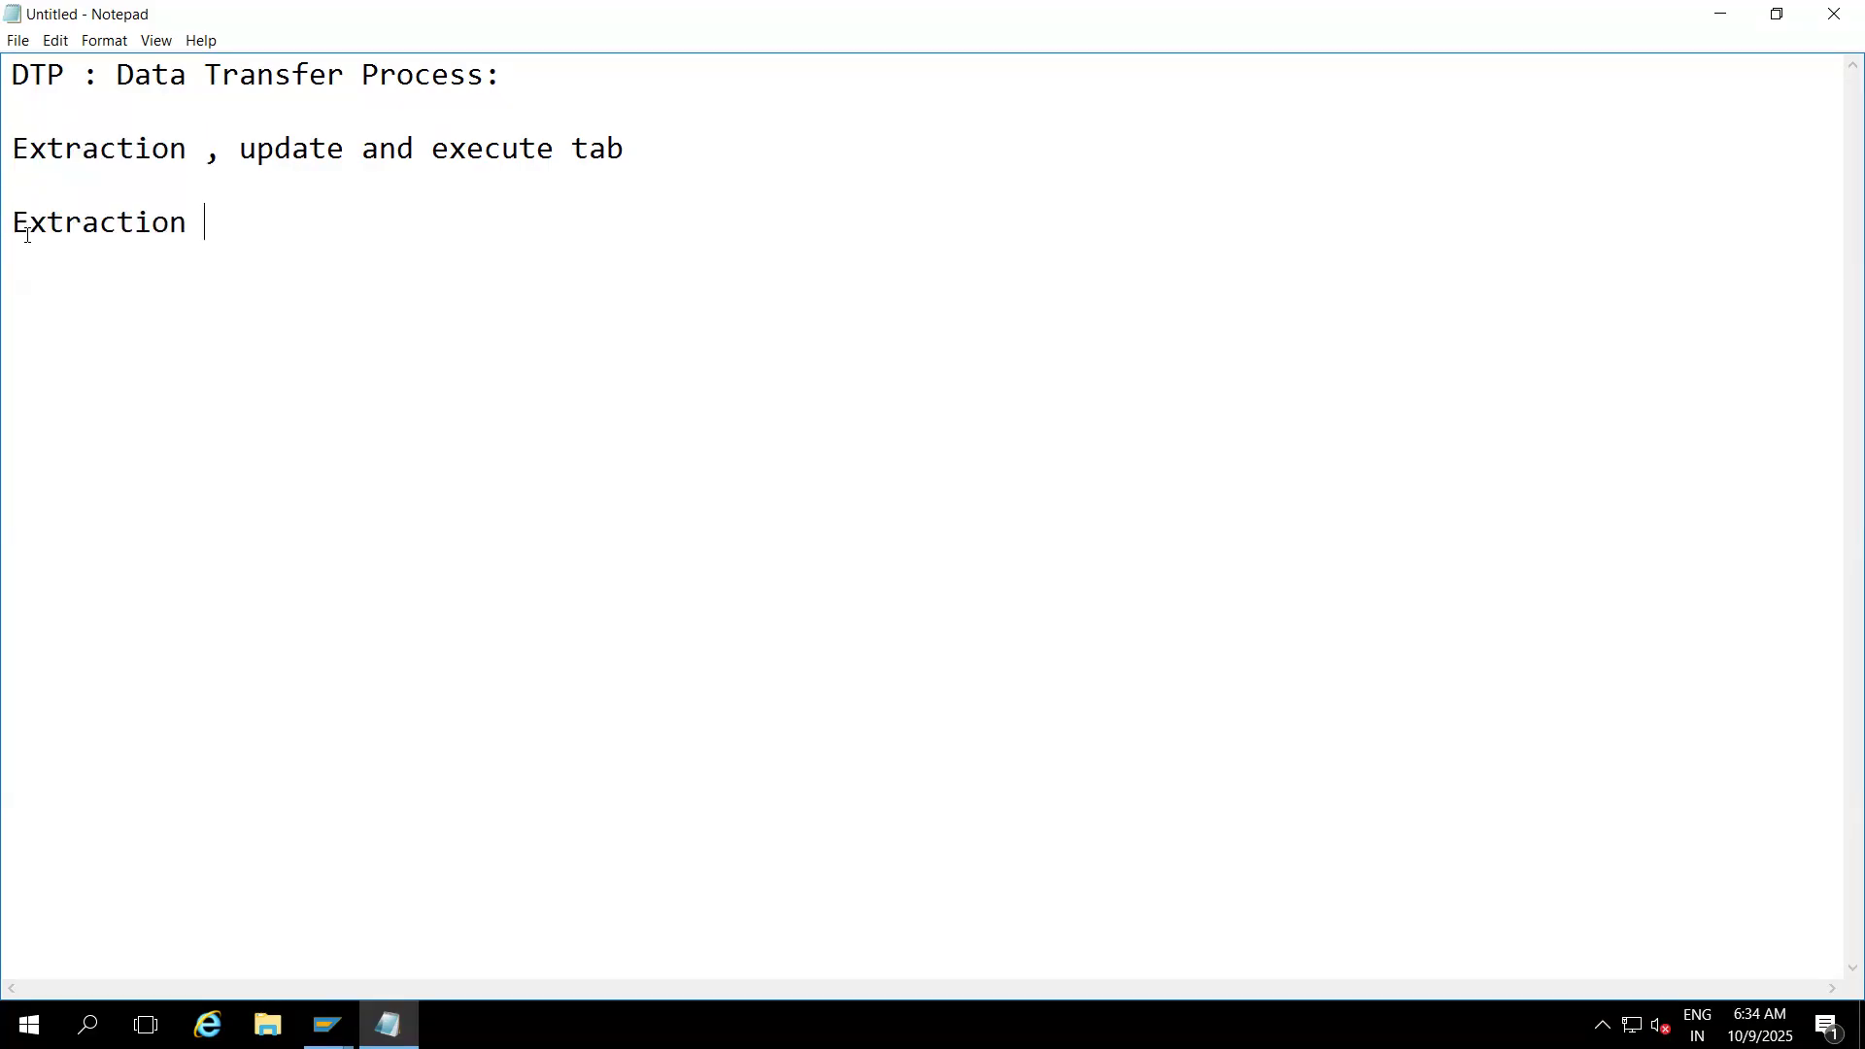
pyautogui.write('Tab: will have source details')
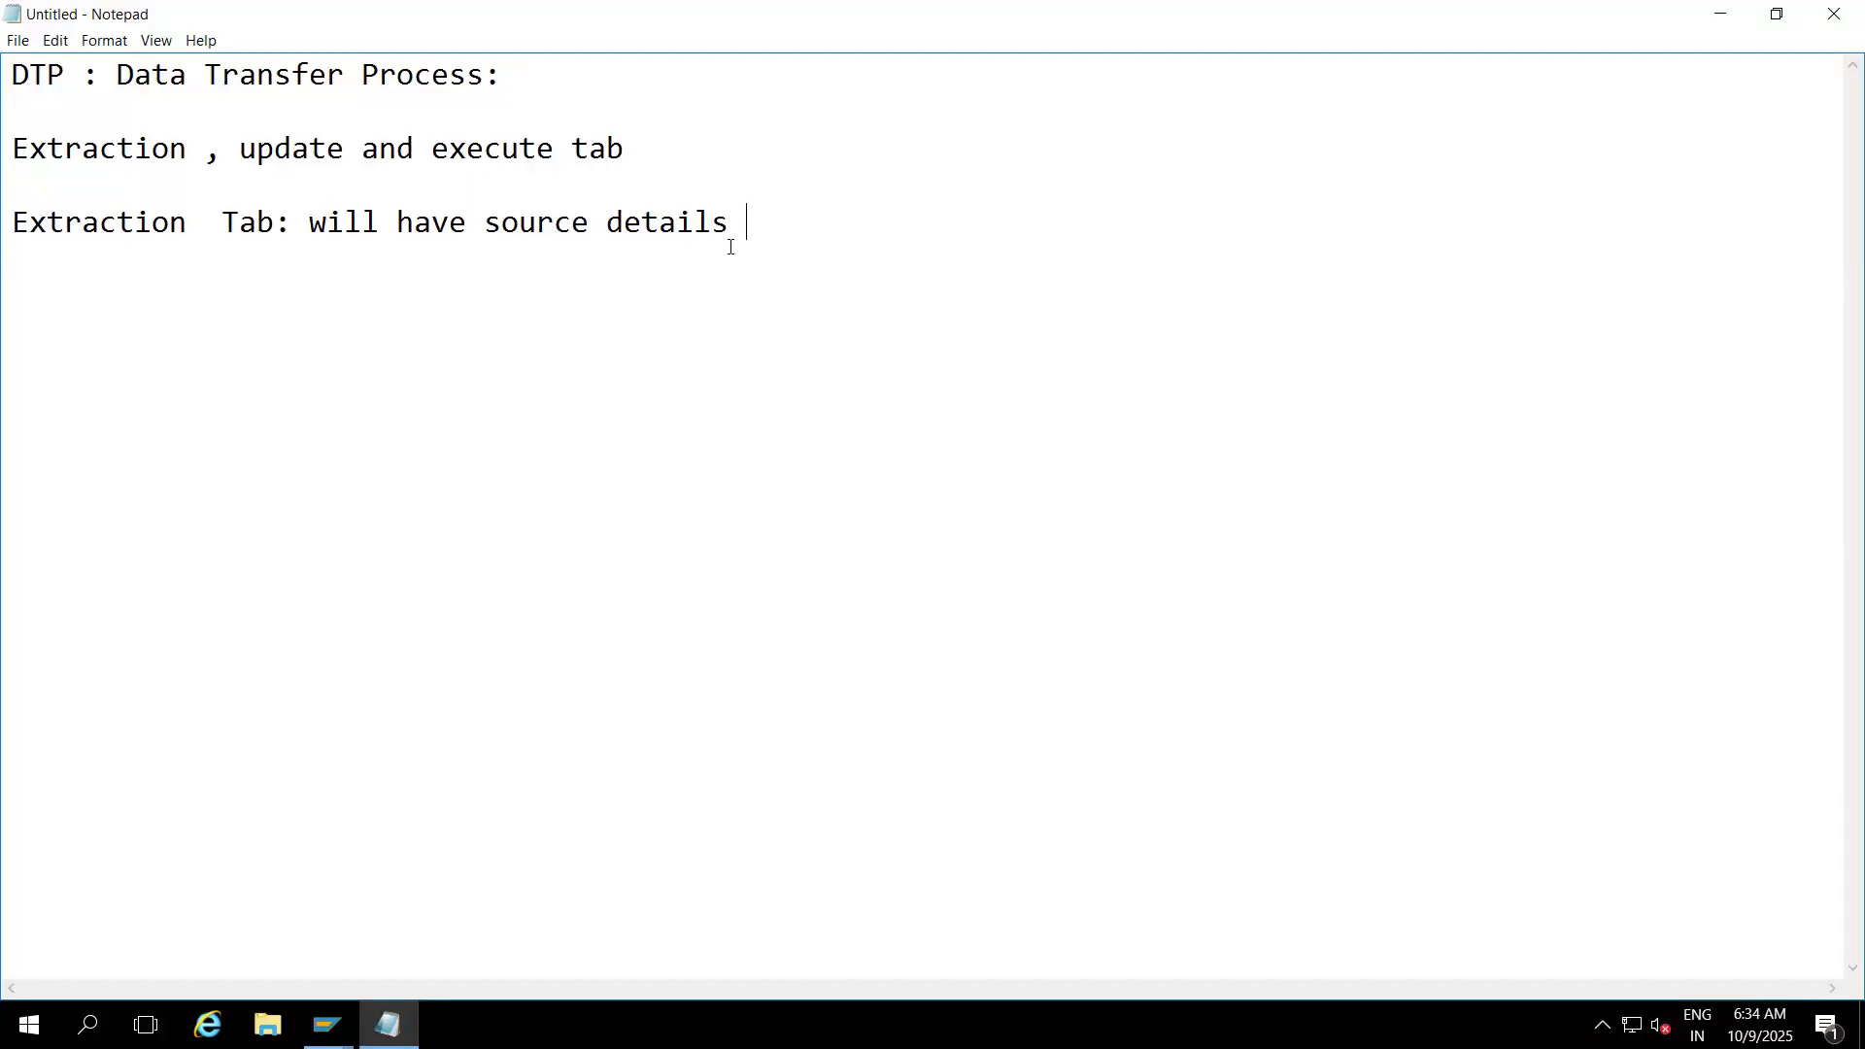
# - Append "PSA(source) to DSO(Target)" to the Data Transfer Process heading line
pyautogui.moveTo(118, 78); pyautogui.dragTo(536, 76)
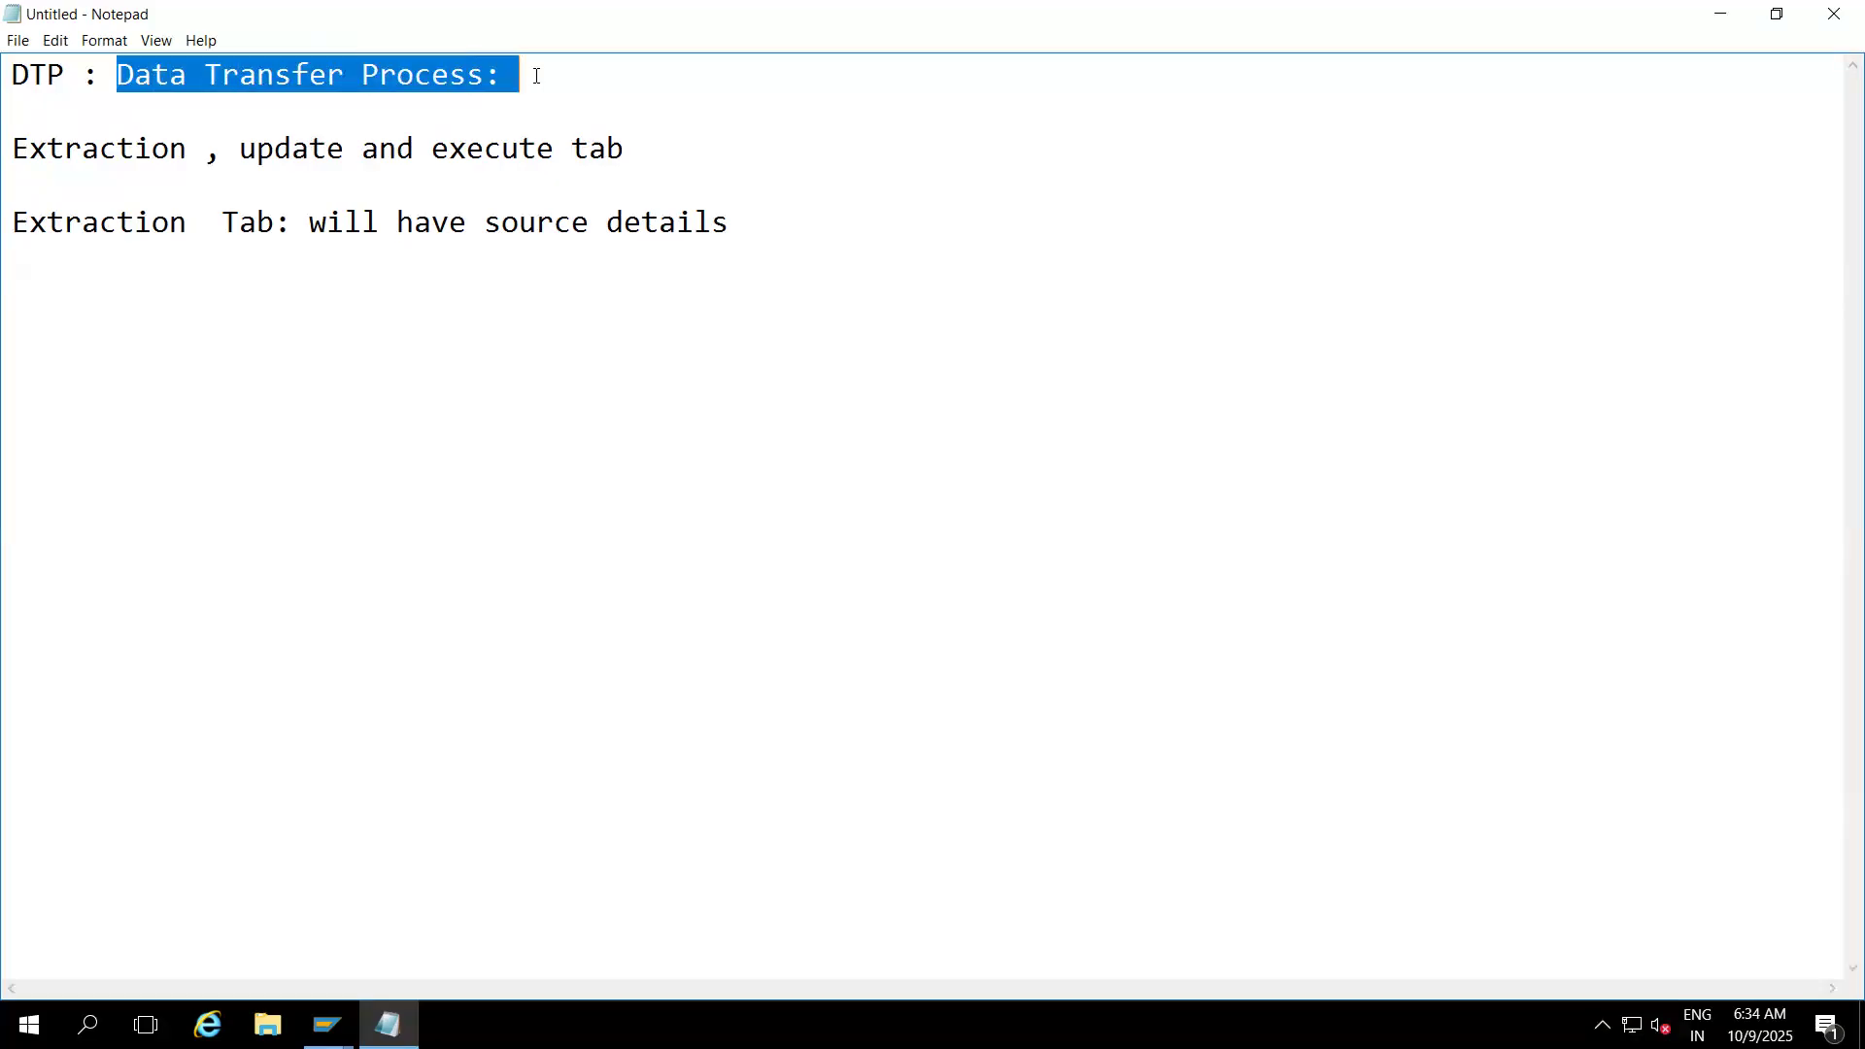
pyautogui.click(571, 79)
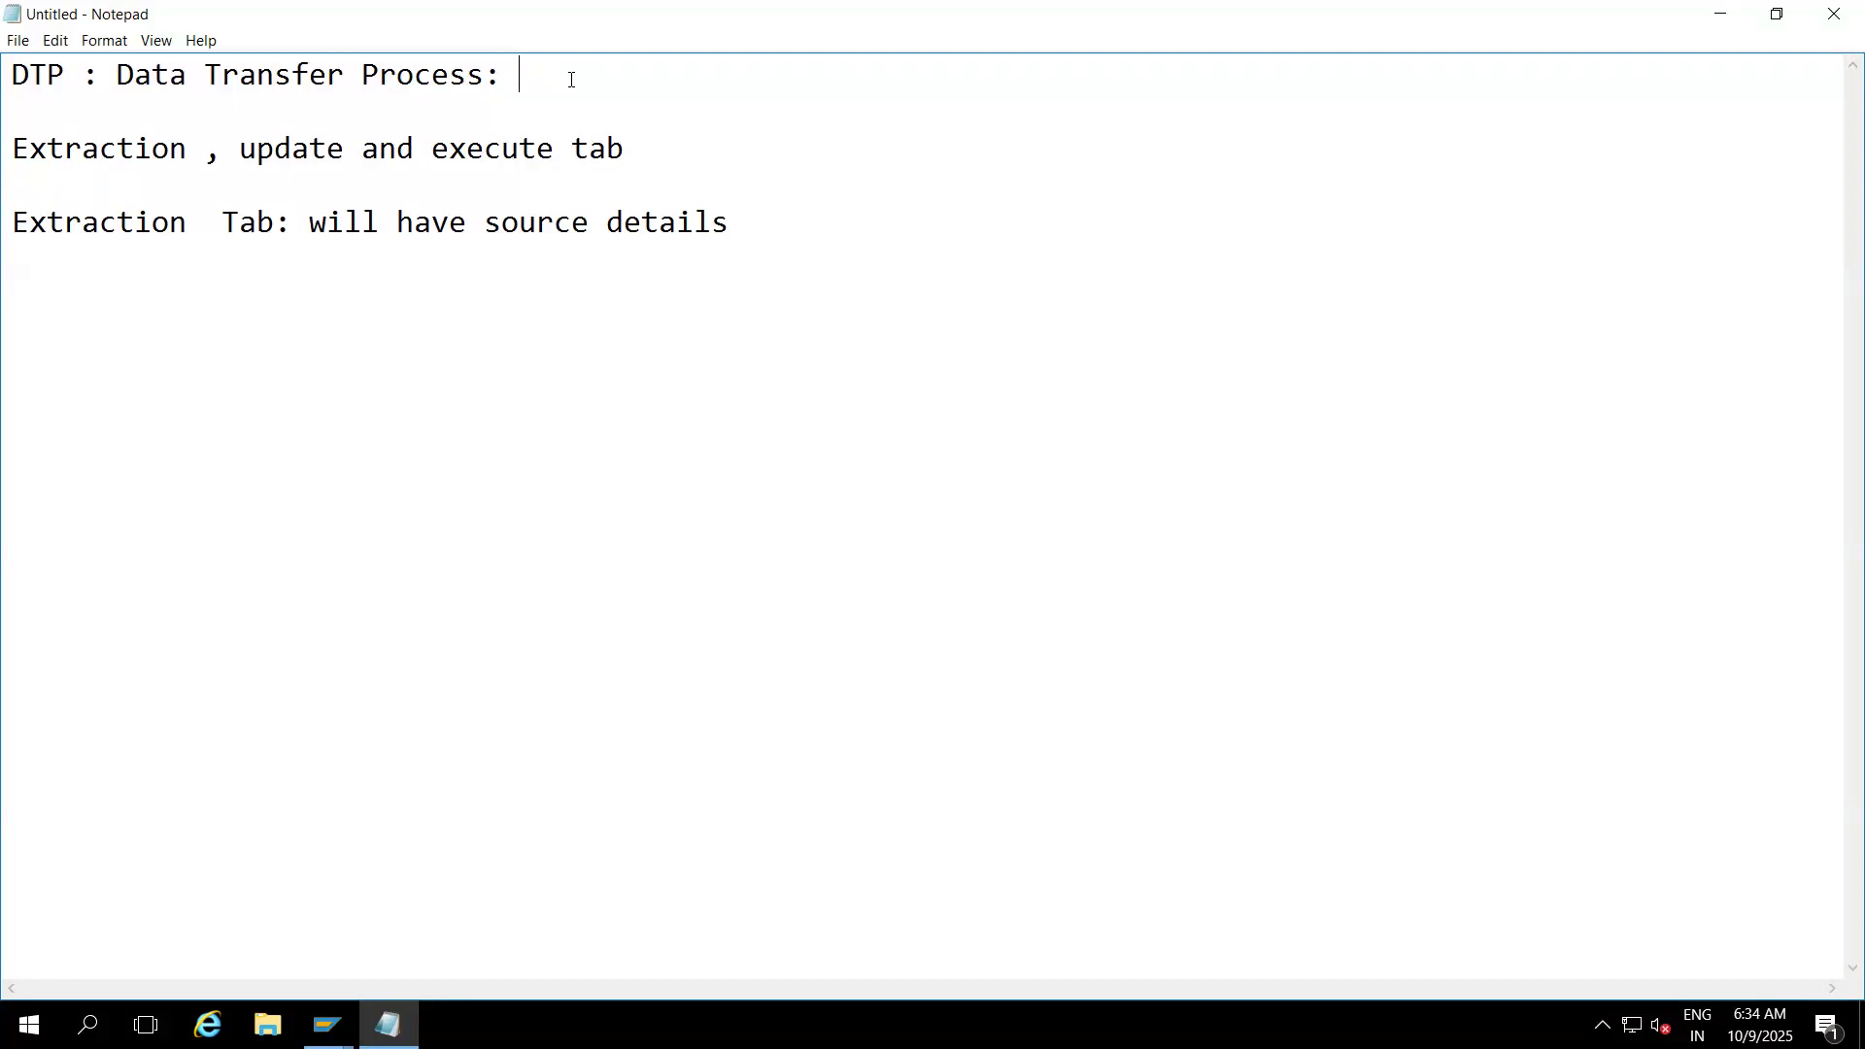
pyautogui.write('PSA to DSO')
pyautogui.moveTo(523, 71); pyautogui.dragTo(705, 72)
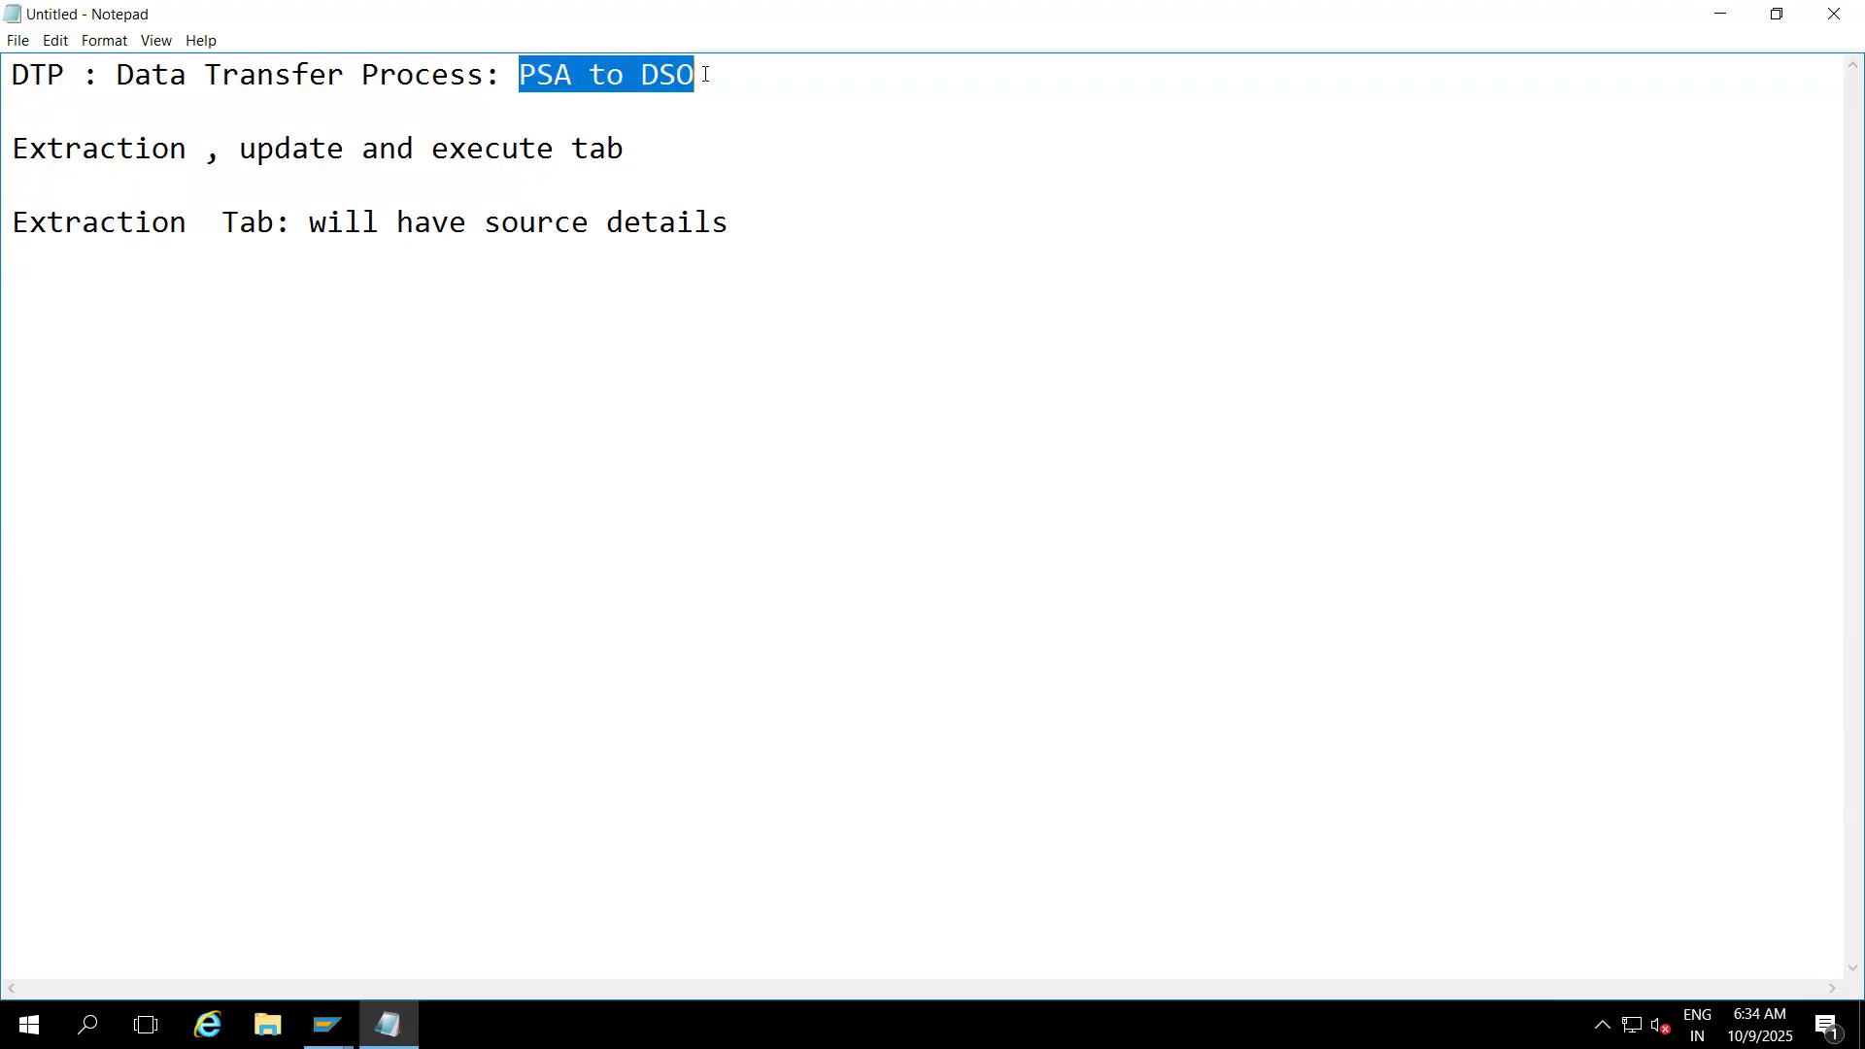
pyautogui.click(569, 82)
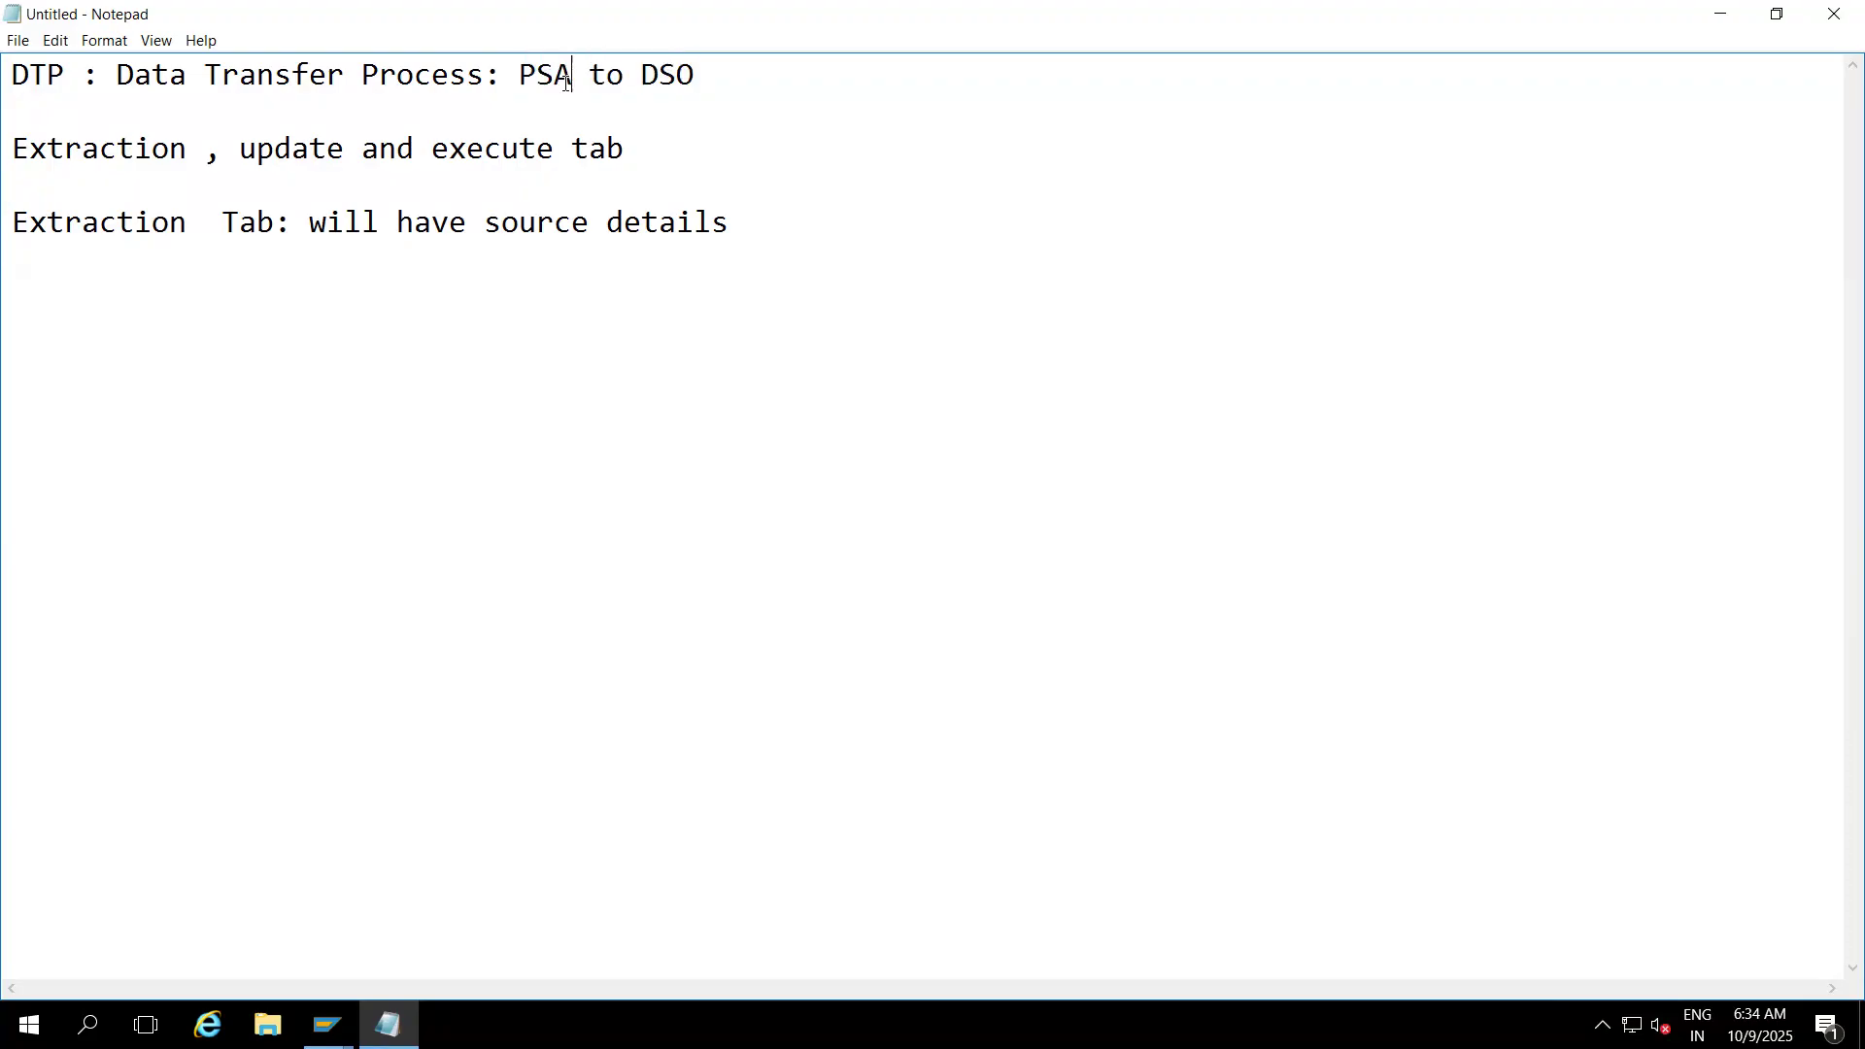
pyautogui.write('(source')
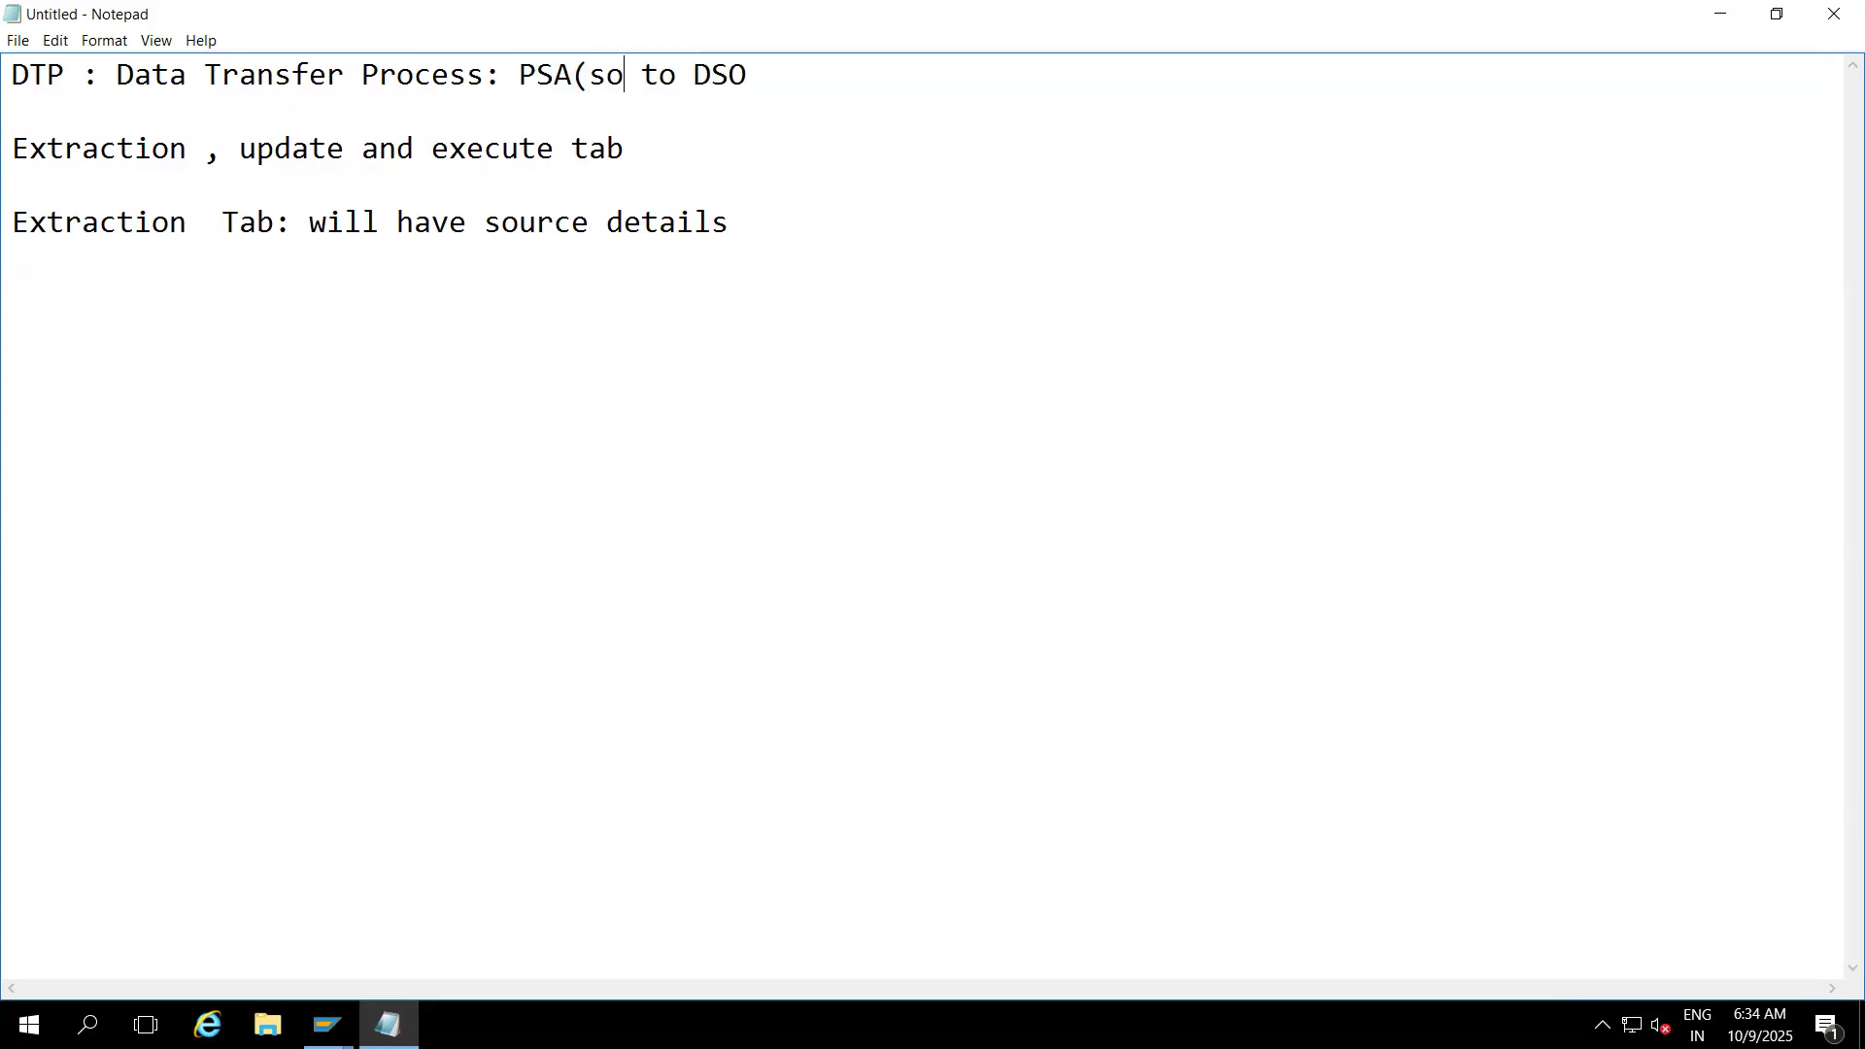
pyautogui.write(')')
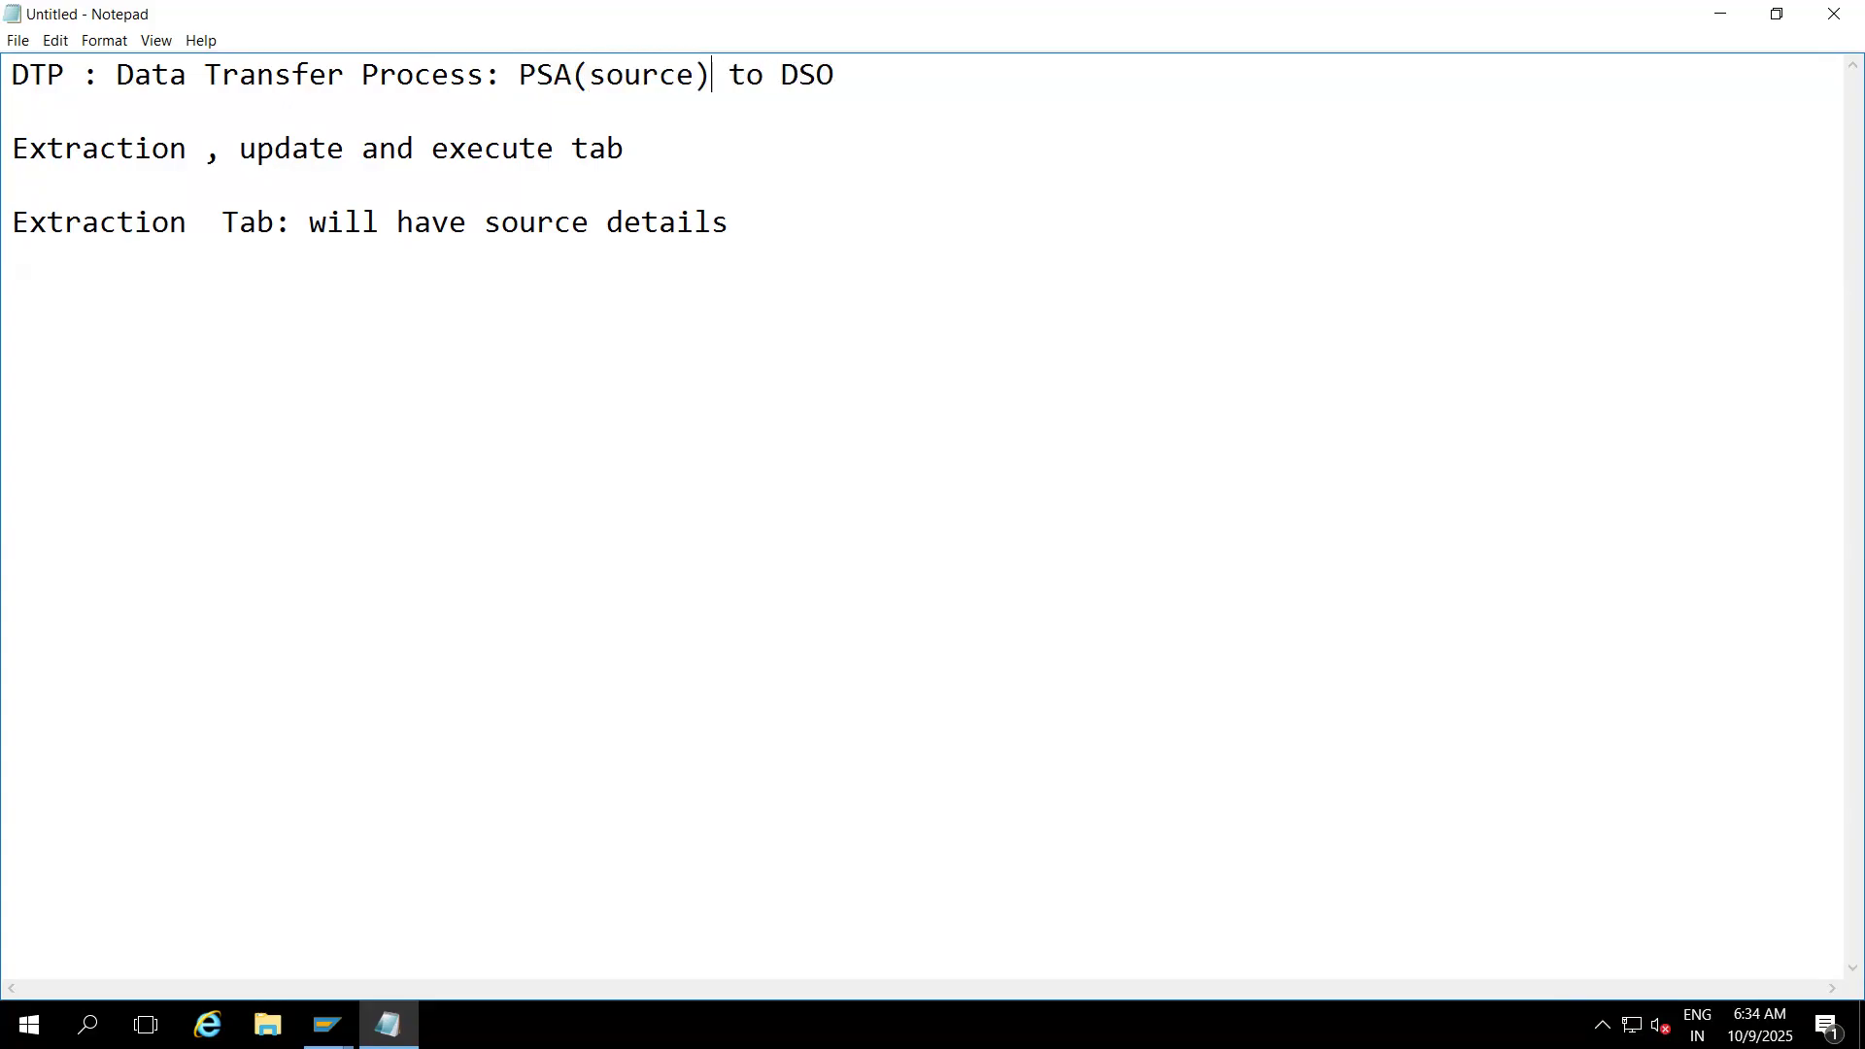
pyautogui.click(855, 88)
pyautogui.write('(')
pyautogui.write('DS')
pyautogui.press('BackSpace')
pyautogui.press('BackSpace')
pyautogui.write('Target)')
pyautogui.moveTo(520, 77); pyautogui.dragTo(983, 70)
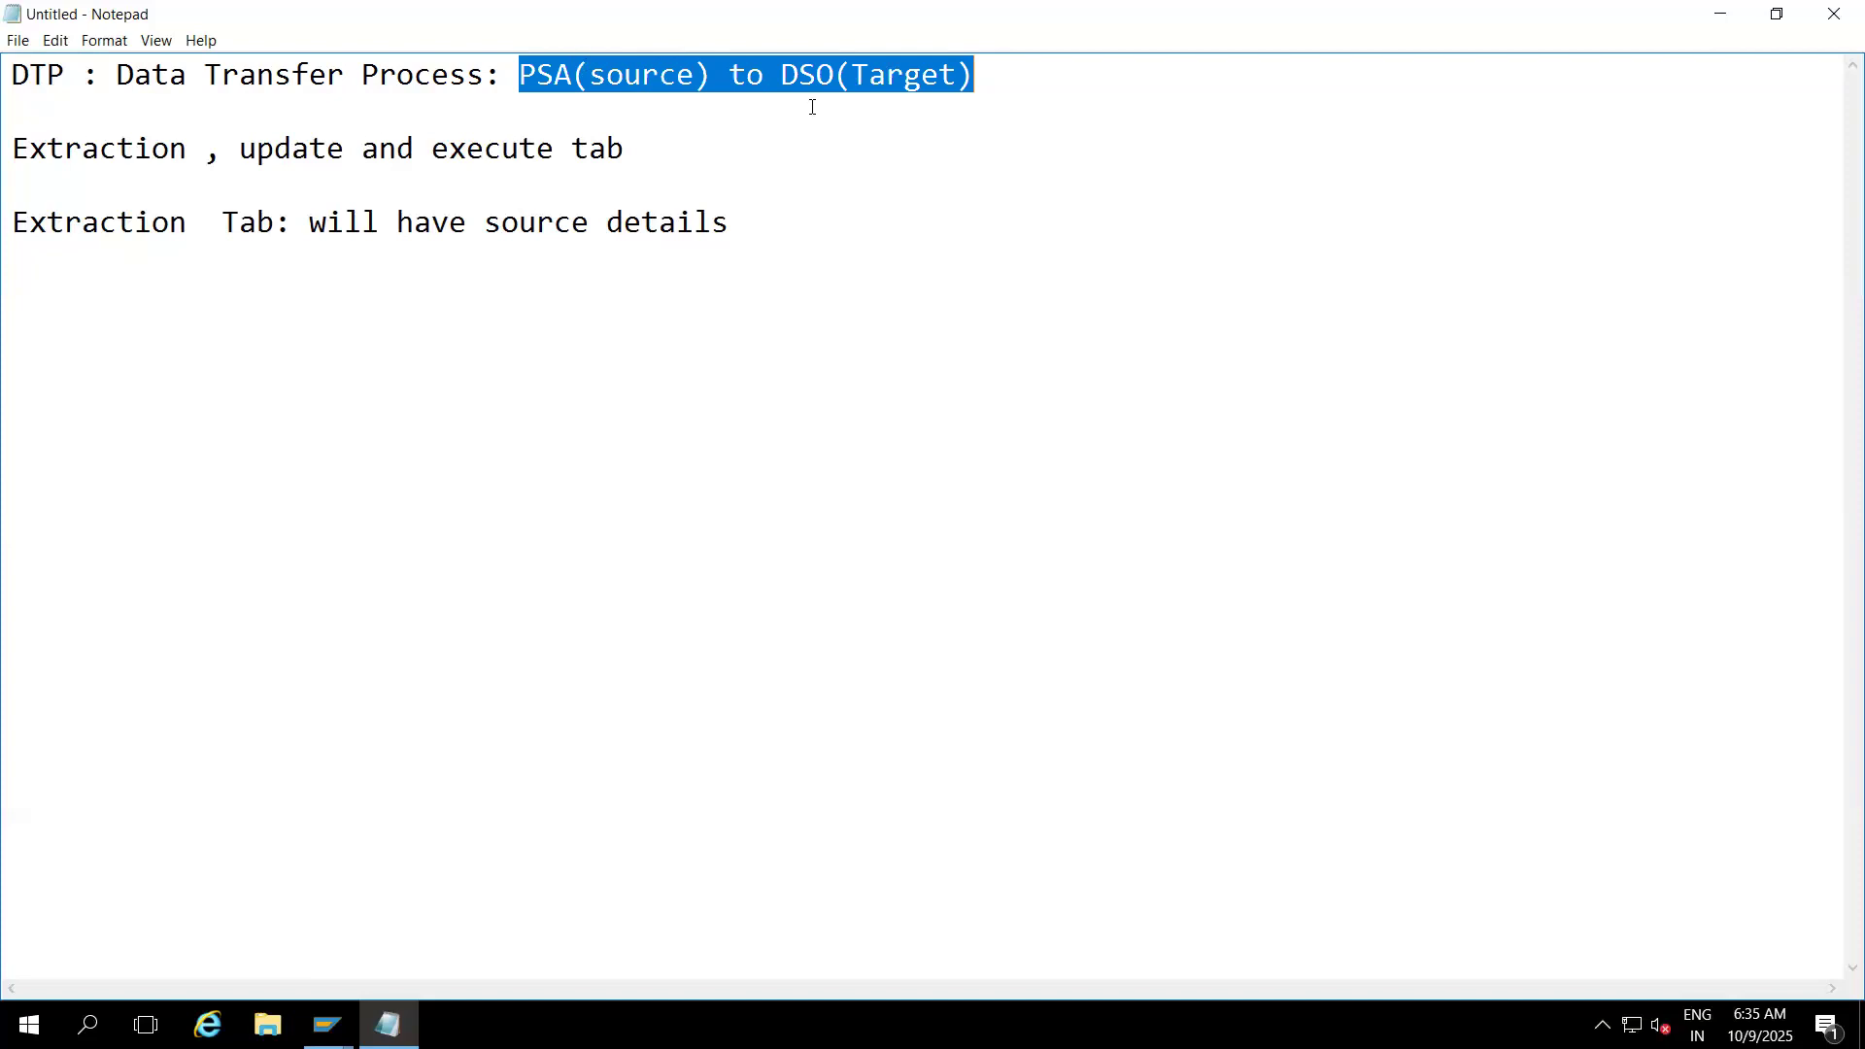
pyautogui.click(606, 77)
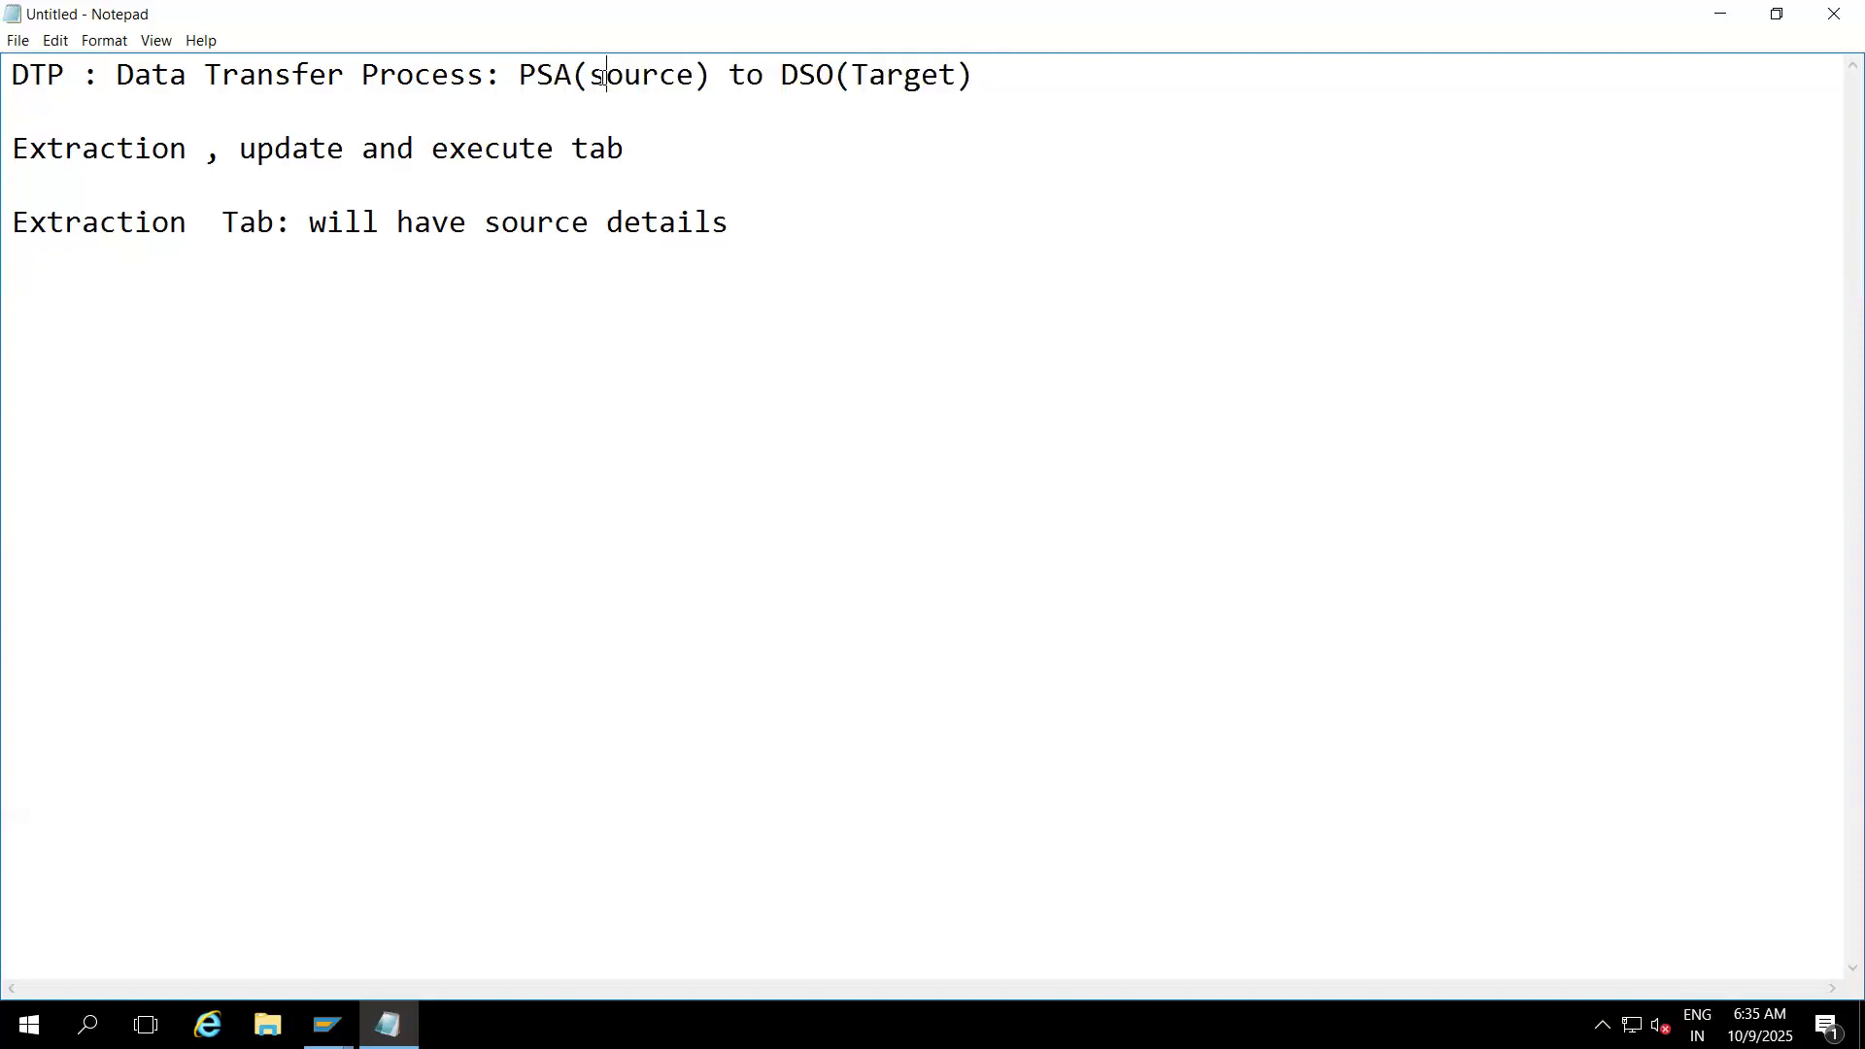
pyautogui.moveTo(521, 78); pyautogui.dragTo(572, 77)
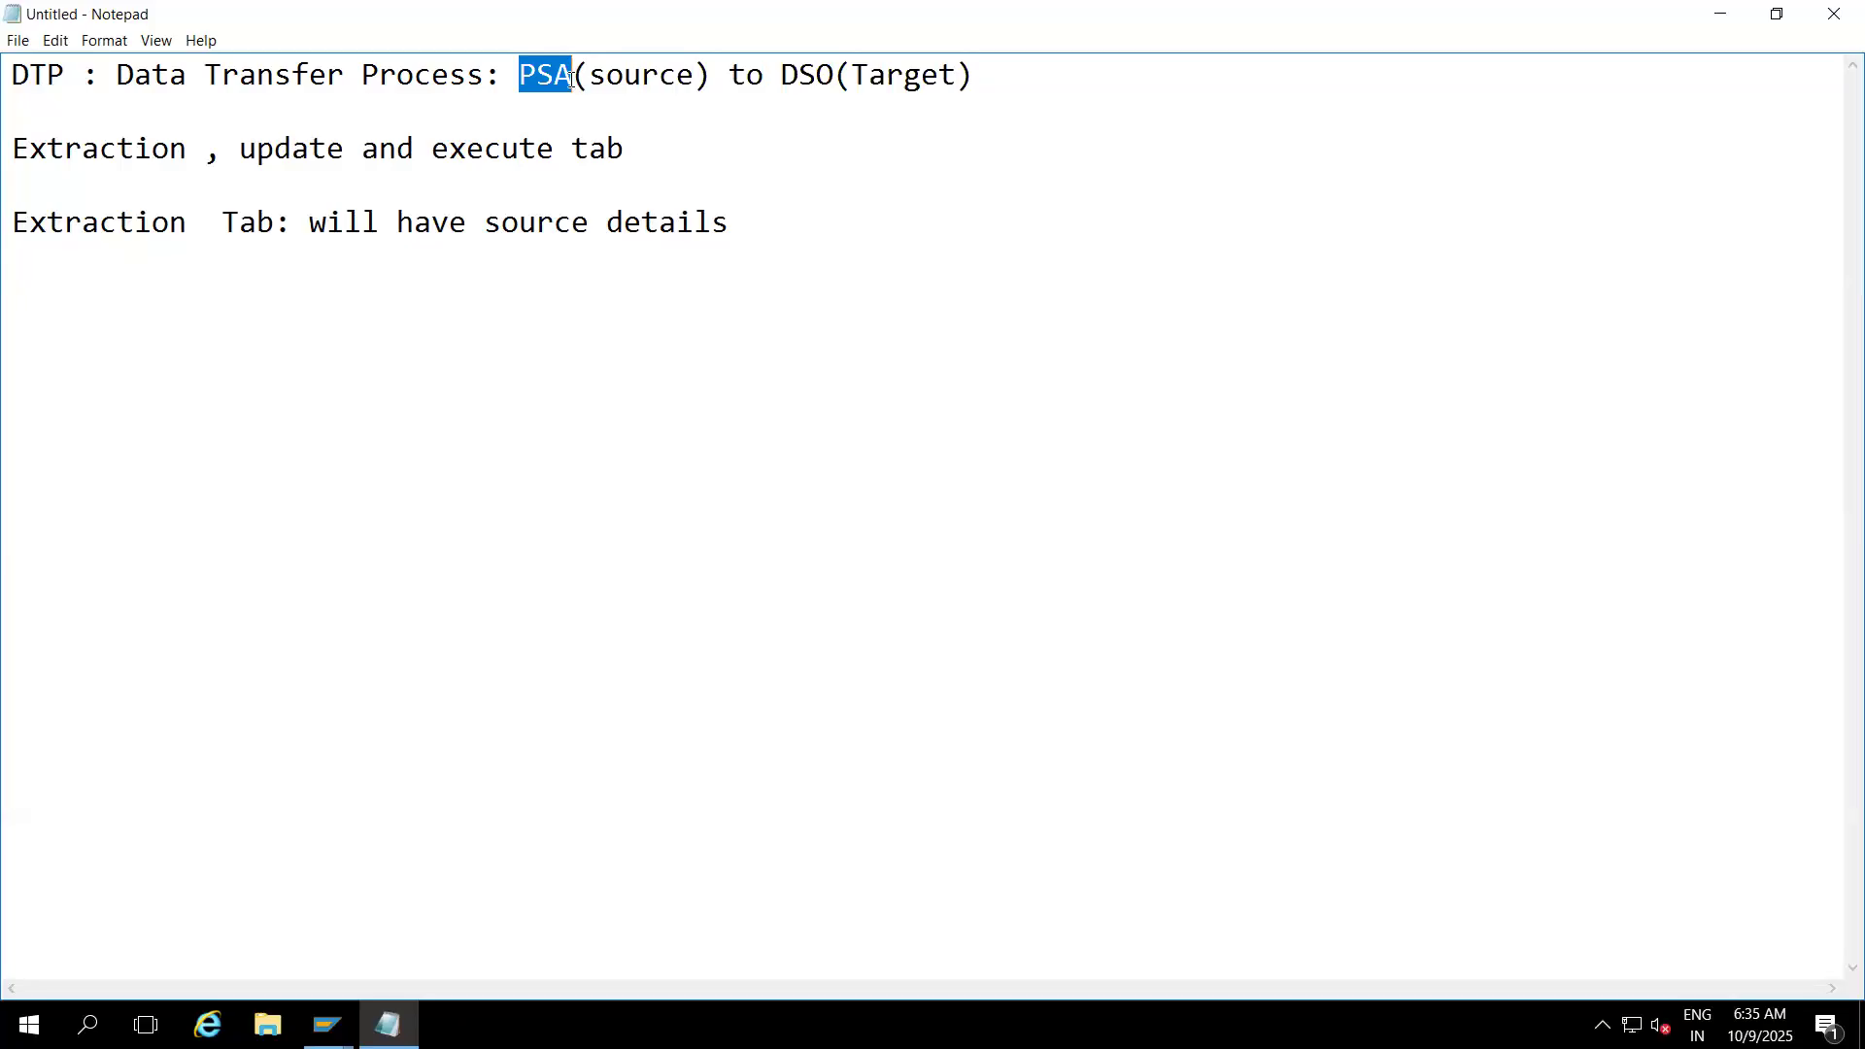
pyautogui.moveTo(851, 74); pyautogui.dragTo(959, 88)
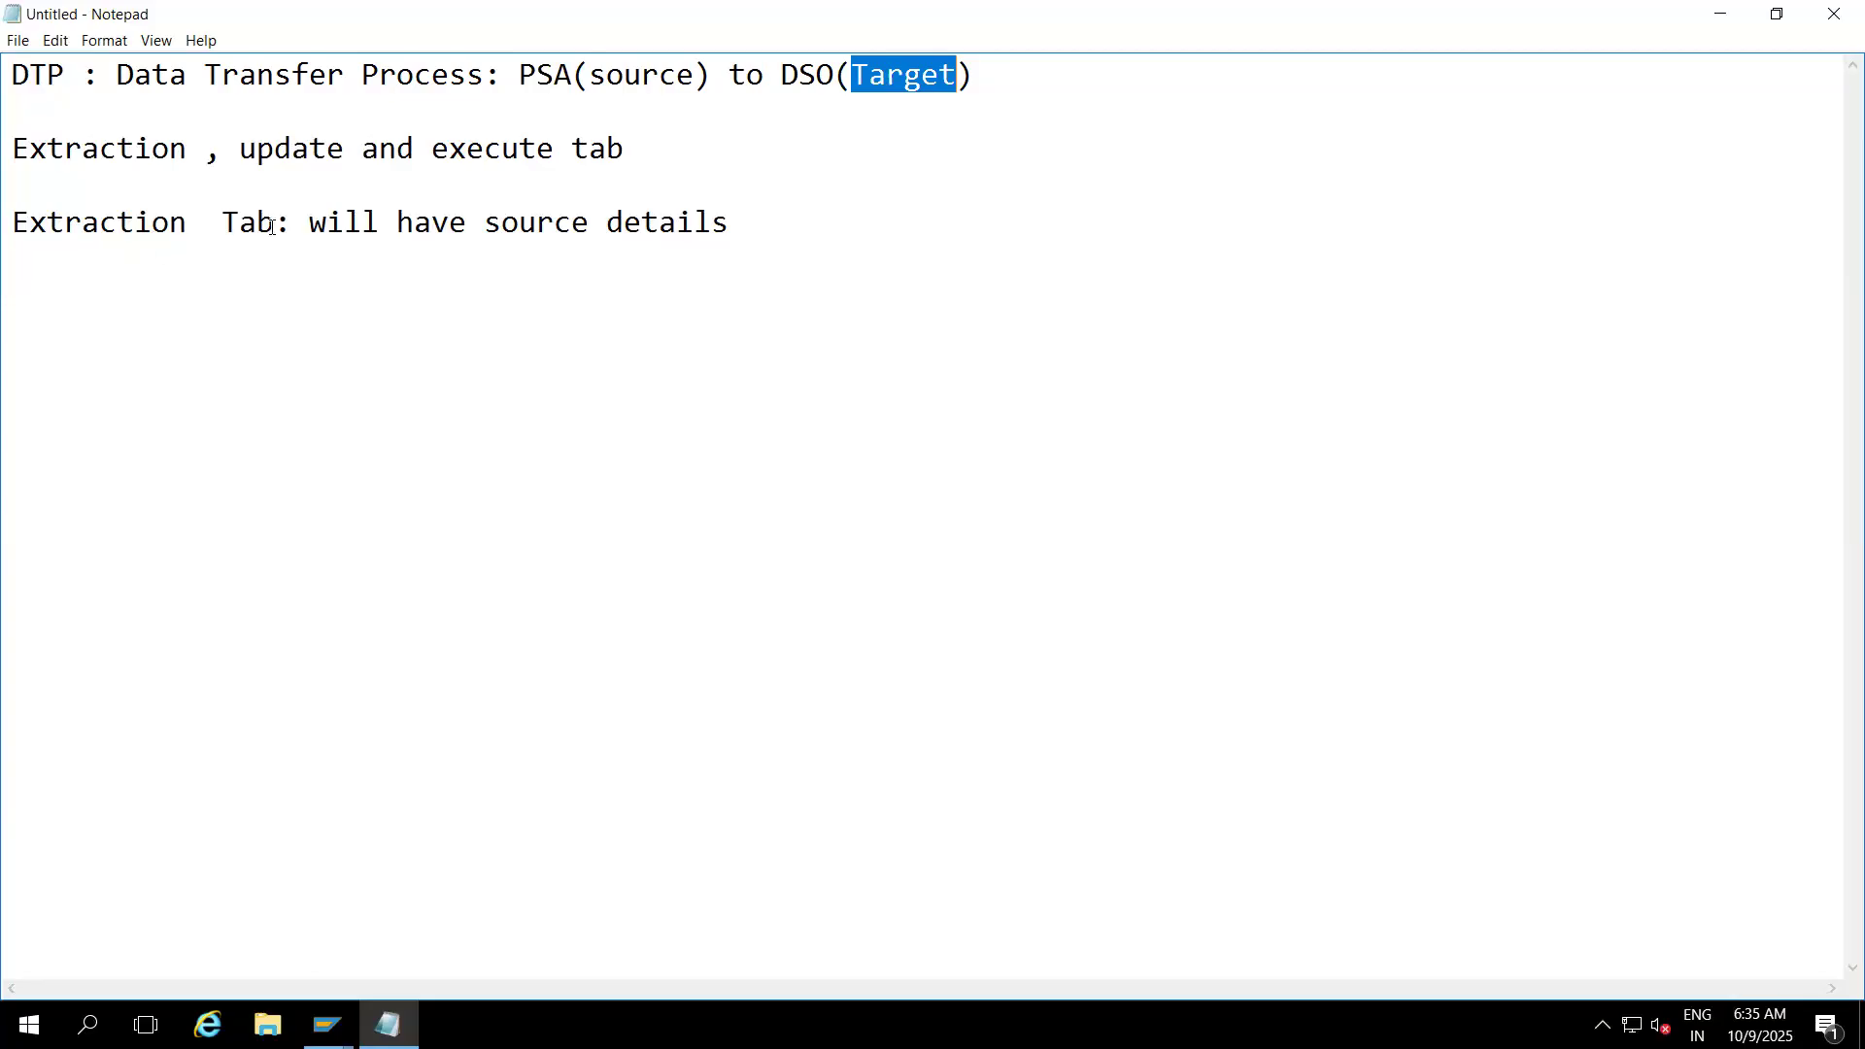
pyautogui.moveTo(308, 226); pyautogui.dragTo(734, 227)
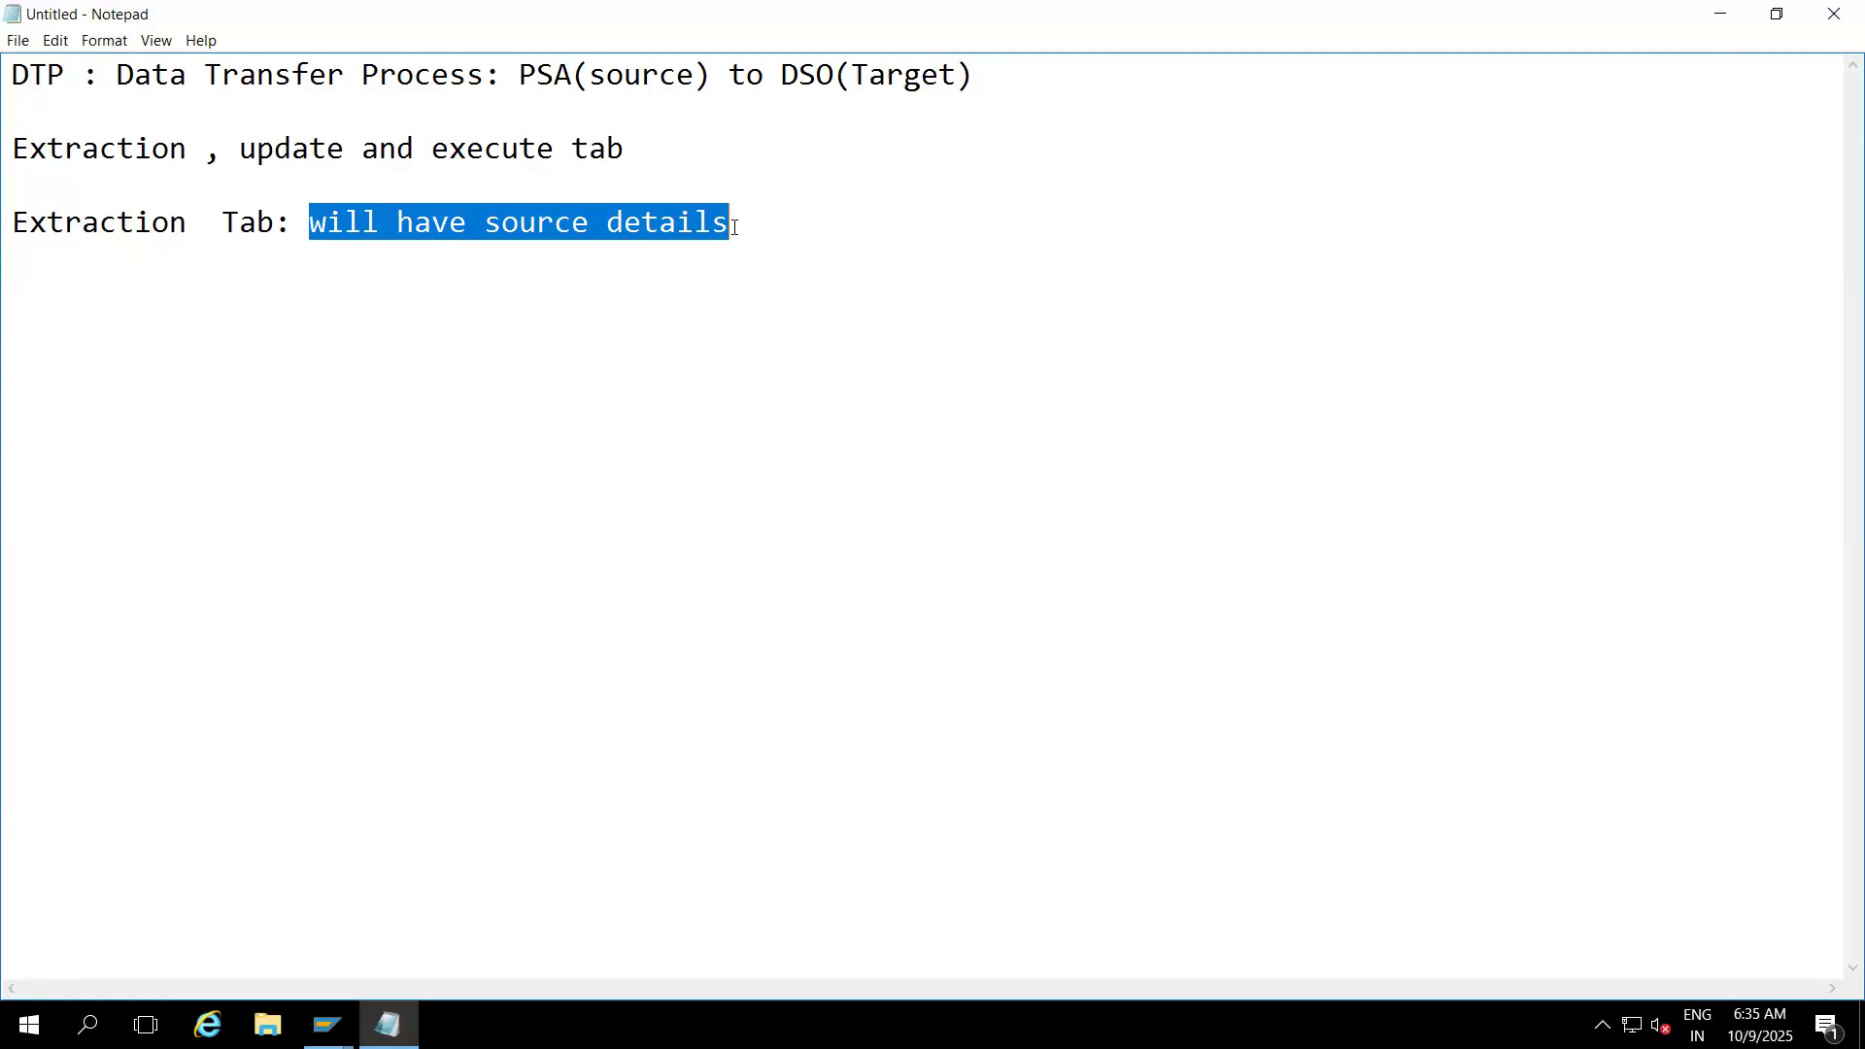
pyautogui.click(734, 227)
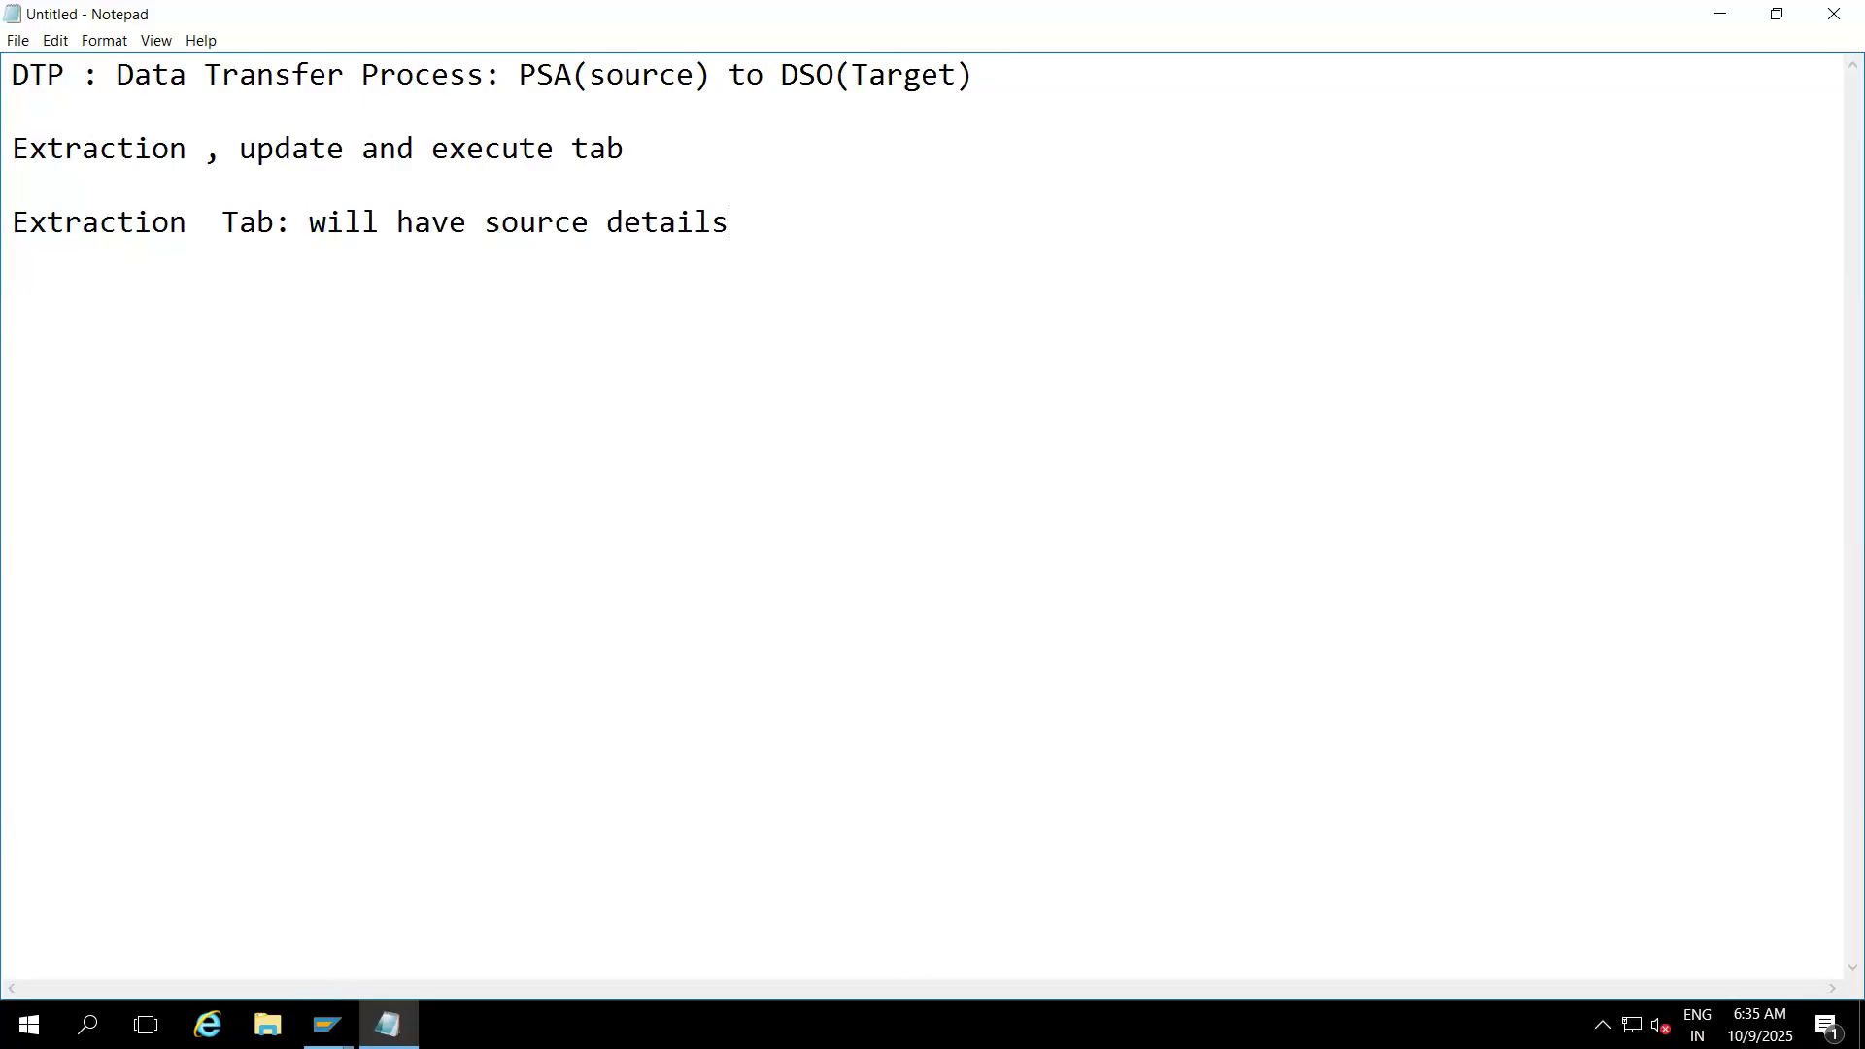
# - Copy the data transfer process name from SAP and paste it into the Notepad notes as a new line, ZZDS_TD / ZZ_DSS -> ZZDSO_17
pyautogui.moveTo(327, 1025)
pyautogui.click(358, 930)
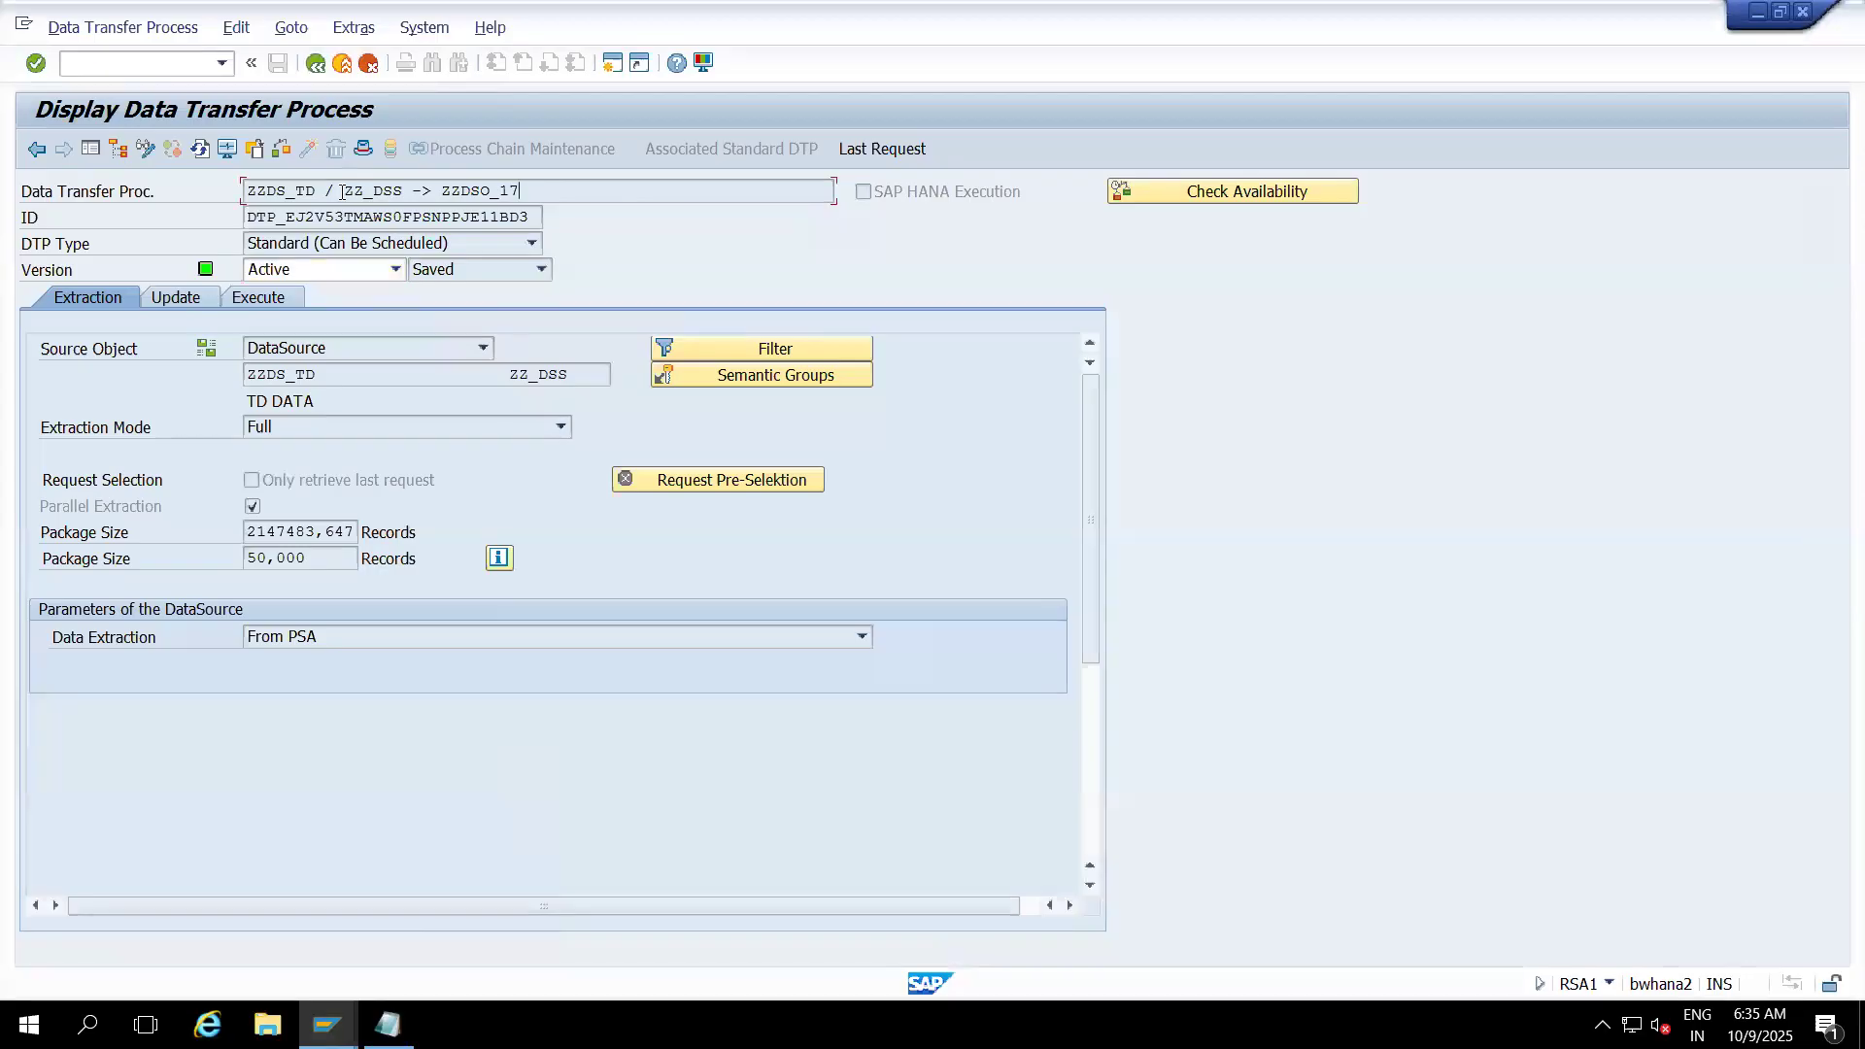
pyautogui.moveTo(533, 186); pyautogui.dragTo(240, 199)
pyautogui.hotkey('ctrl', 'c')
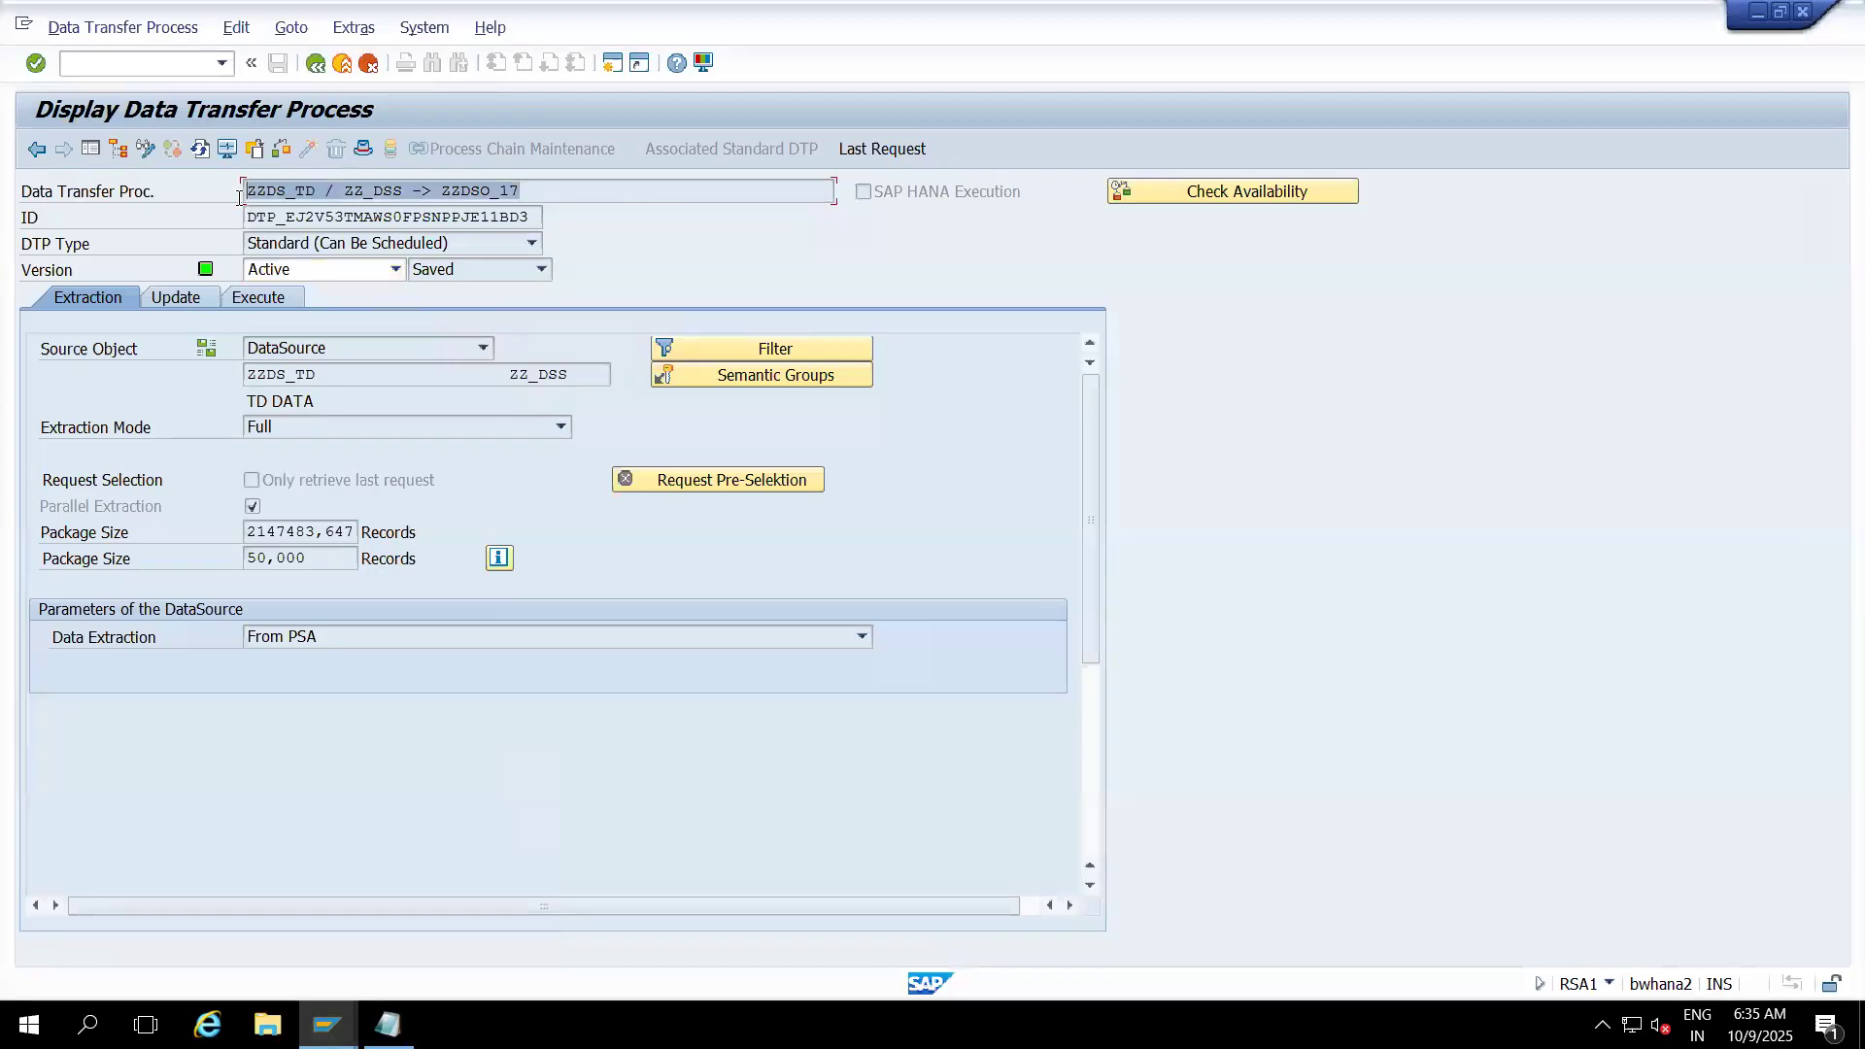
pyautogui.click(240, 203)
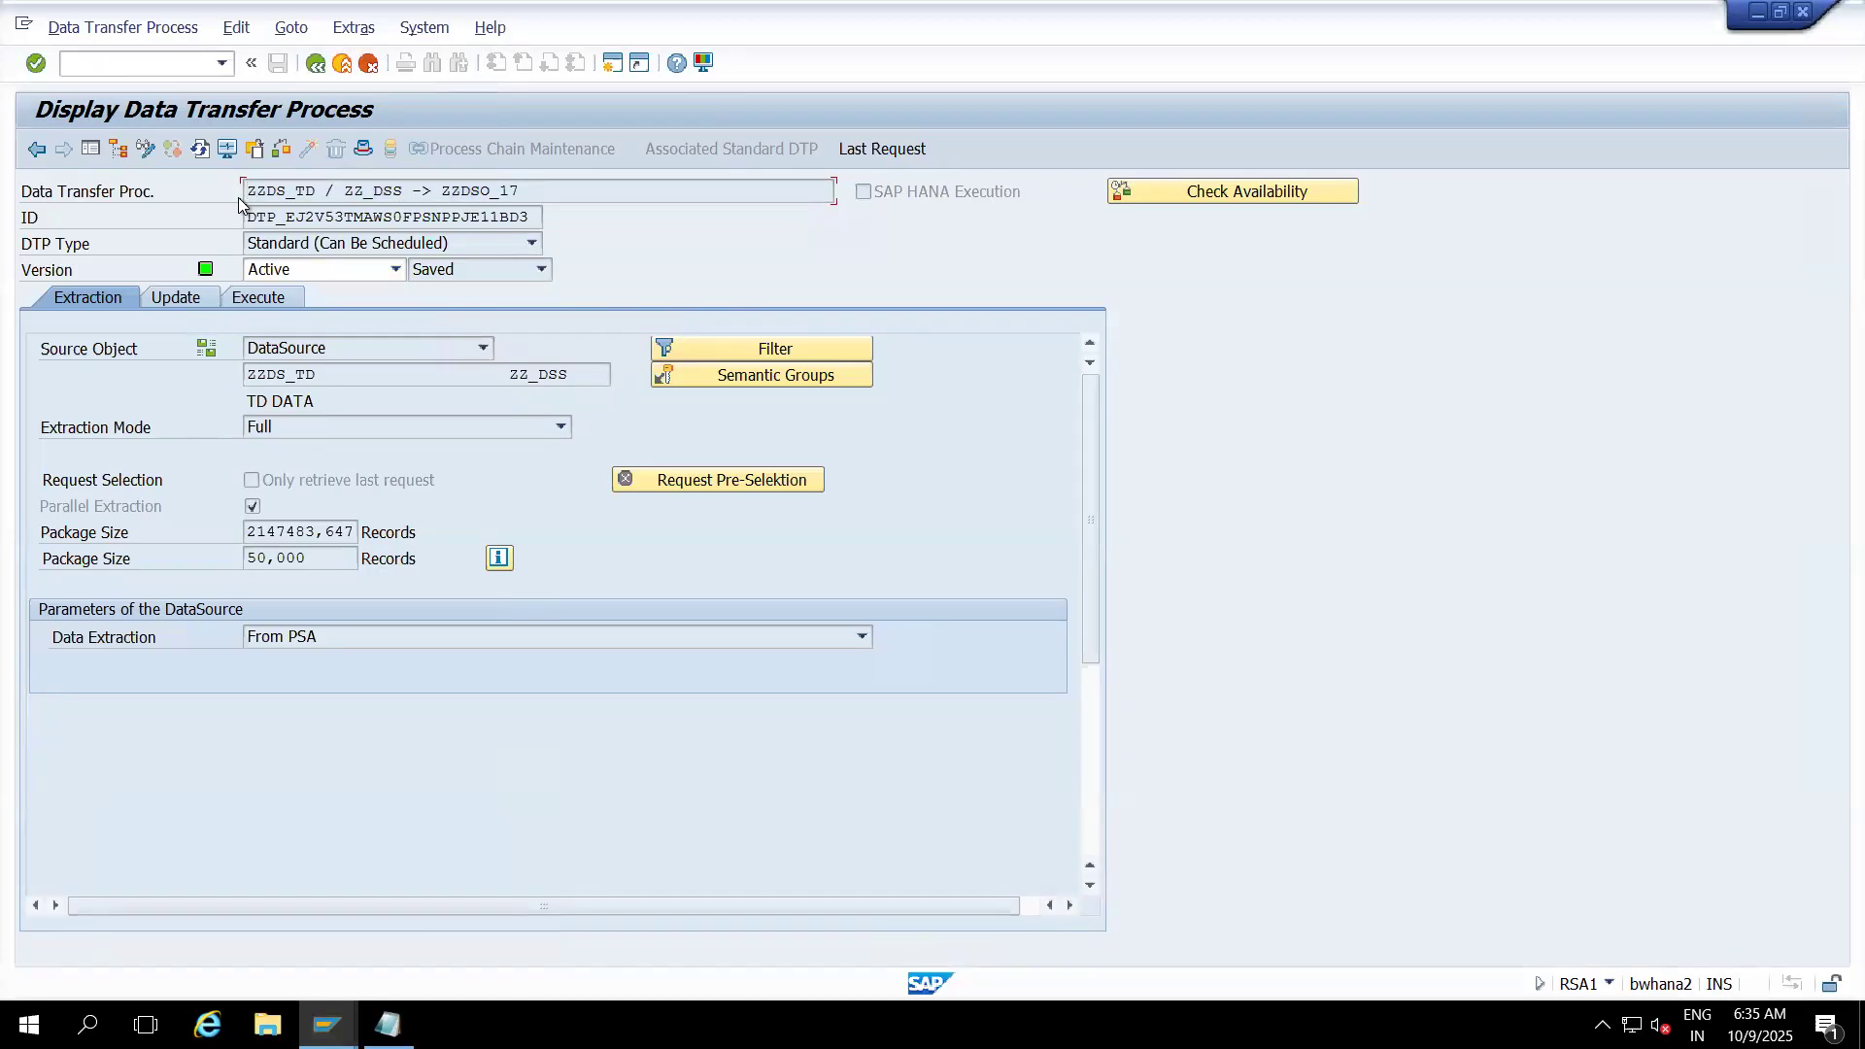
pyautogui.hotkey('alt', 'Tab')
pyautogui.press('Return')
pyautogui.press('Return')
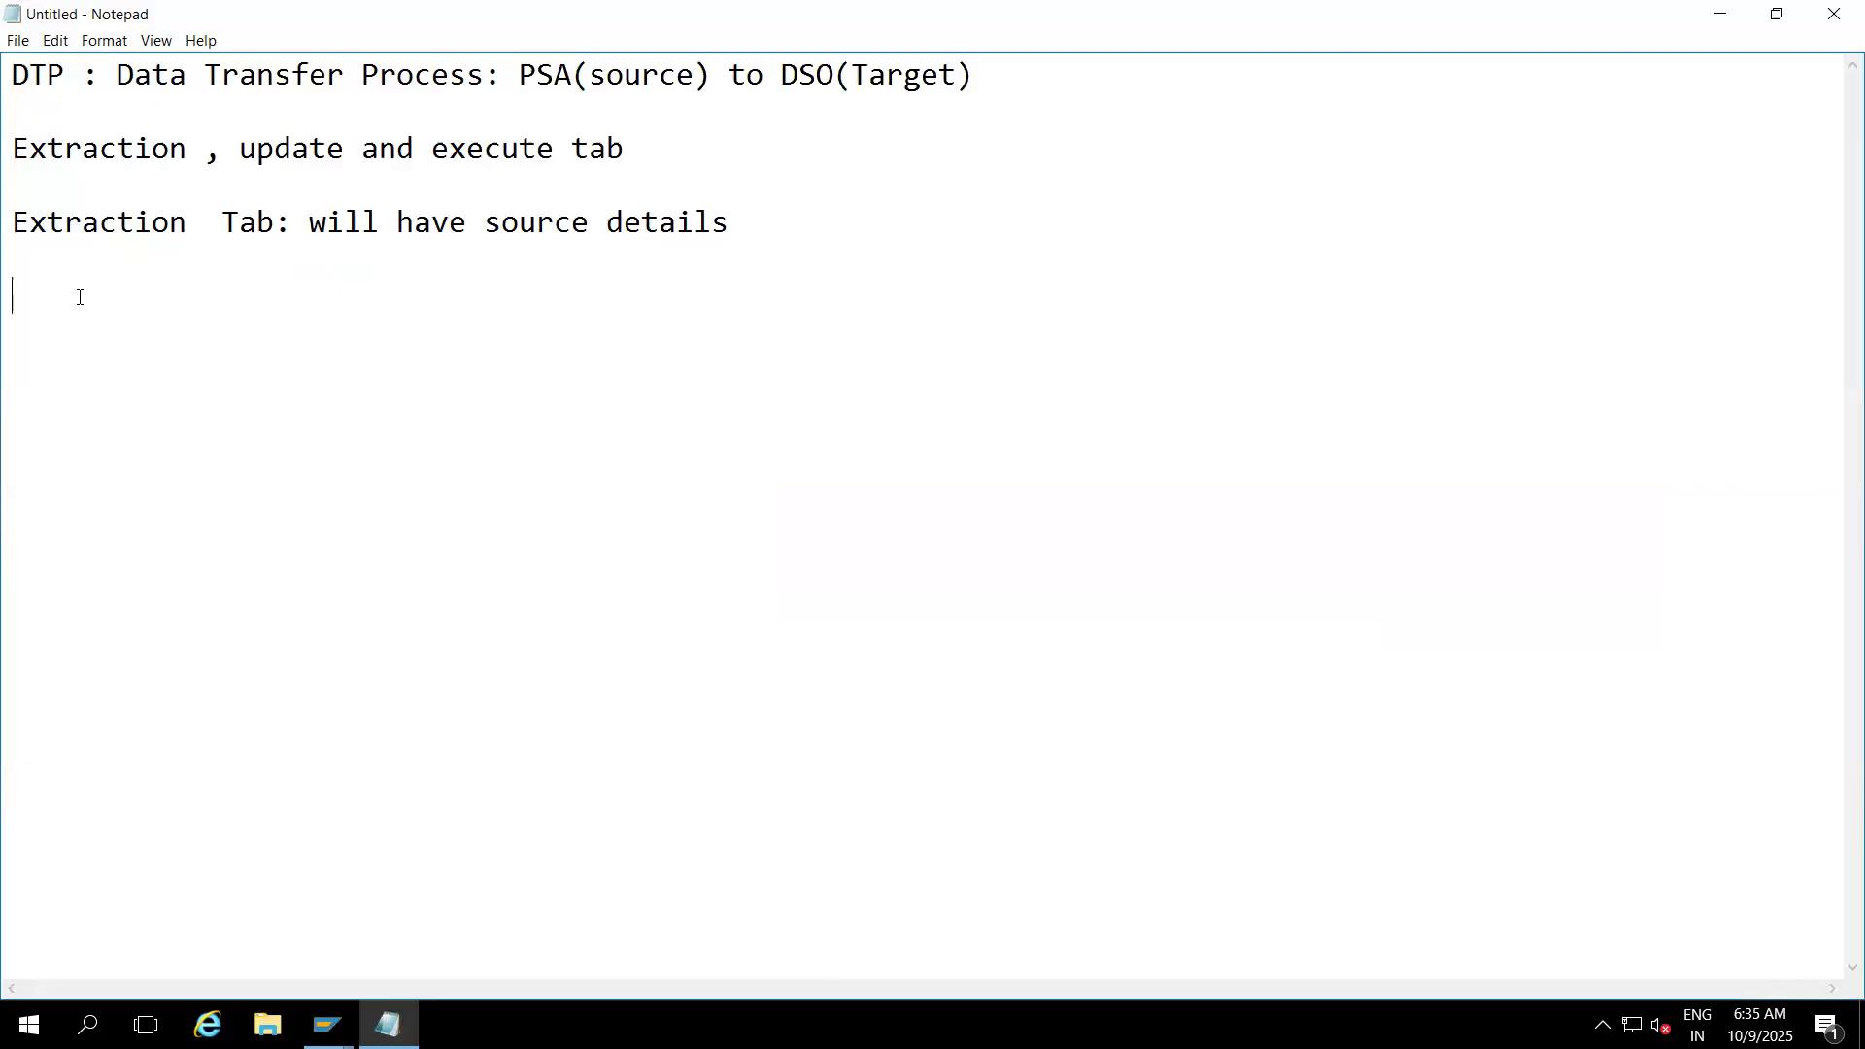
pyautogui.hotkey('ctrl', 'v')
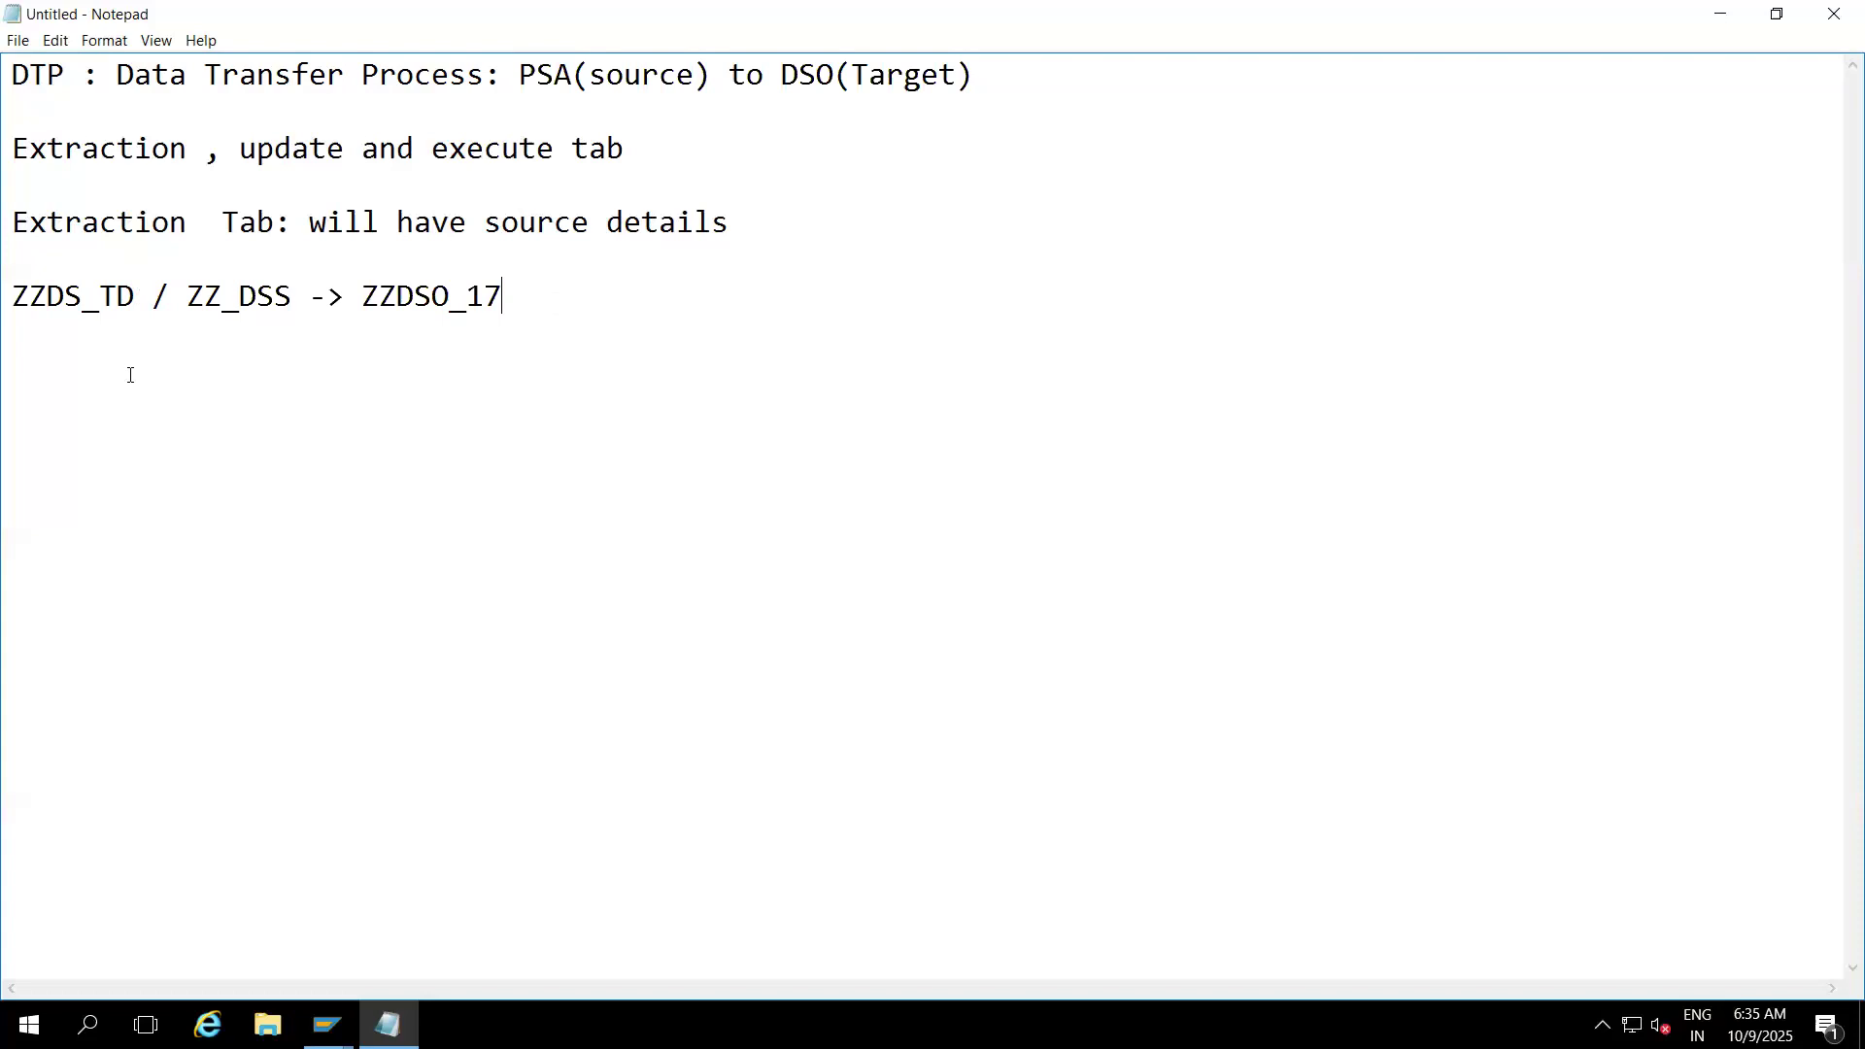
# - Append "--> Source Target" to the pasted data transfer process name
pyautogui.write('--> Source Tage')
pyautogui.press('BackSpace')
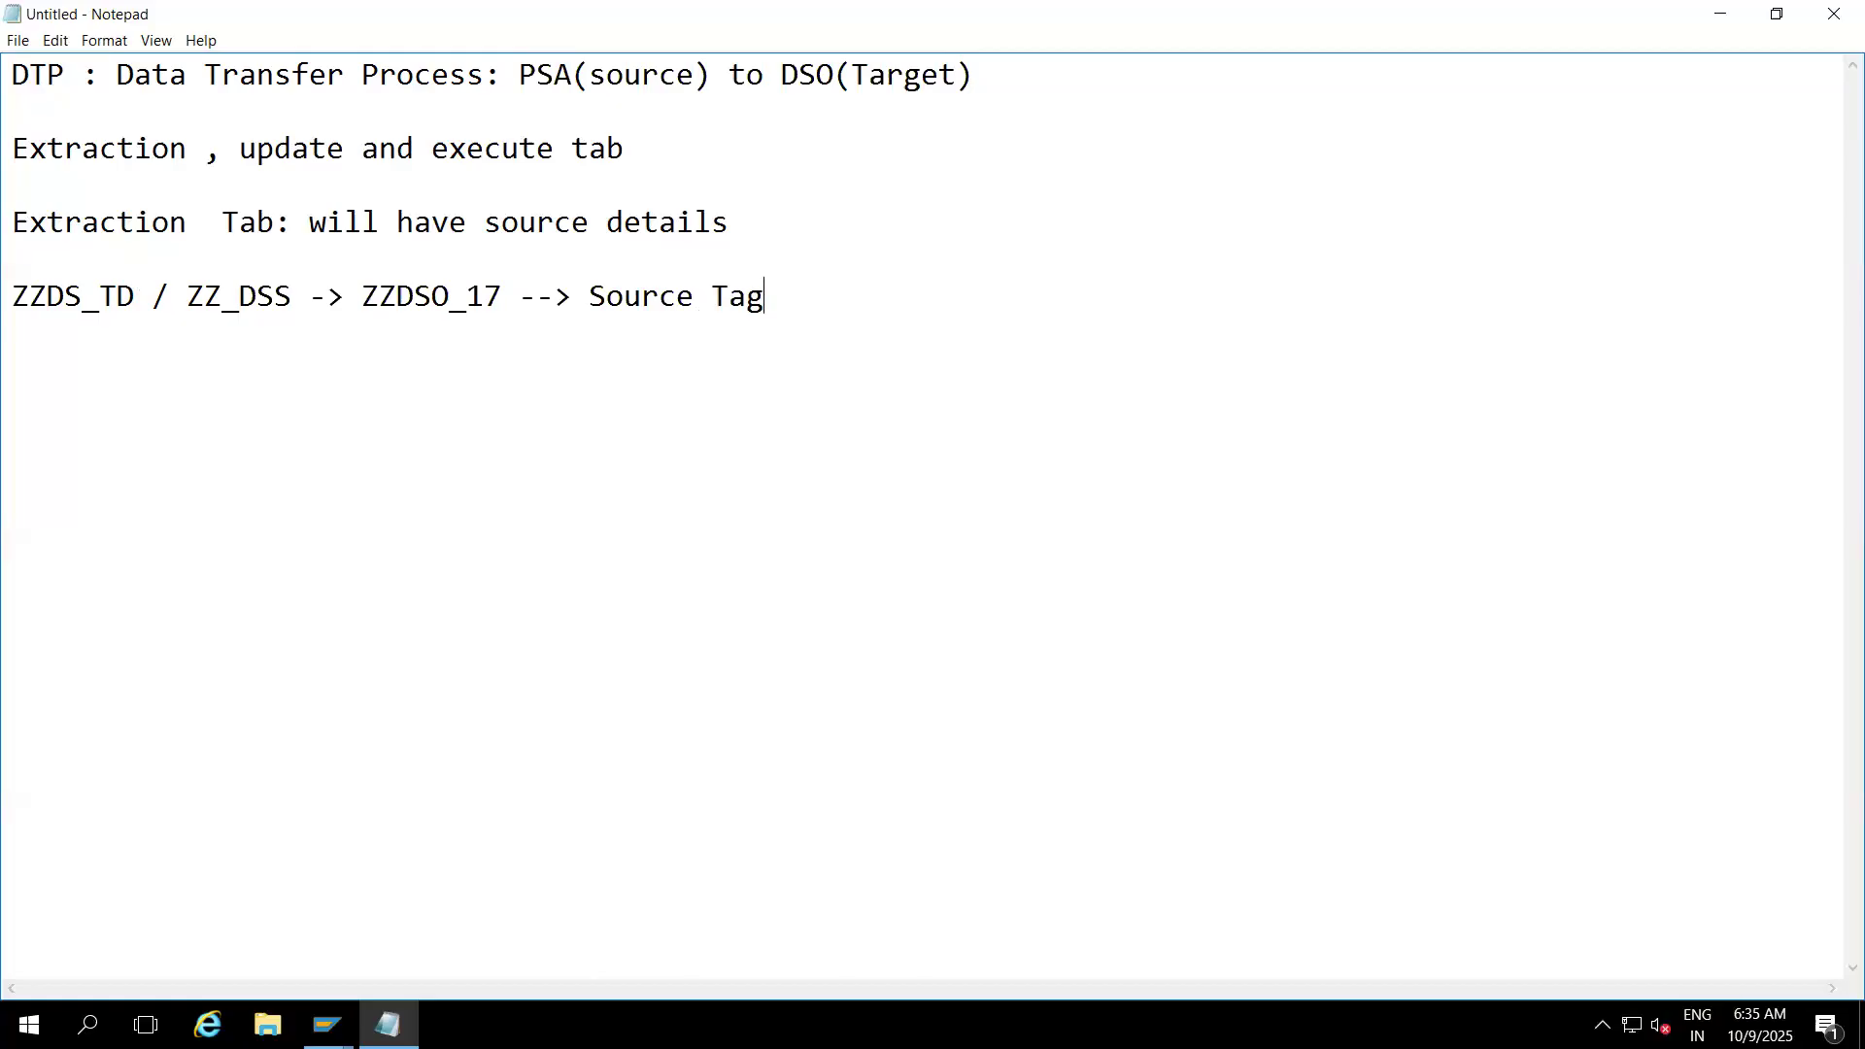
pyautogui.press('BackSpace')
pyautogui.write('rget')
# - Insert the copied name ZZDS_TD in parentheses after "Source", followed by the arrow "-->" before "Target"
pyautogui.moveTo(134, 306); pyautogui.dragTo(4, 307)
pyautogui.hotkey('ctrl', 'c')
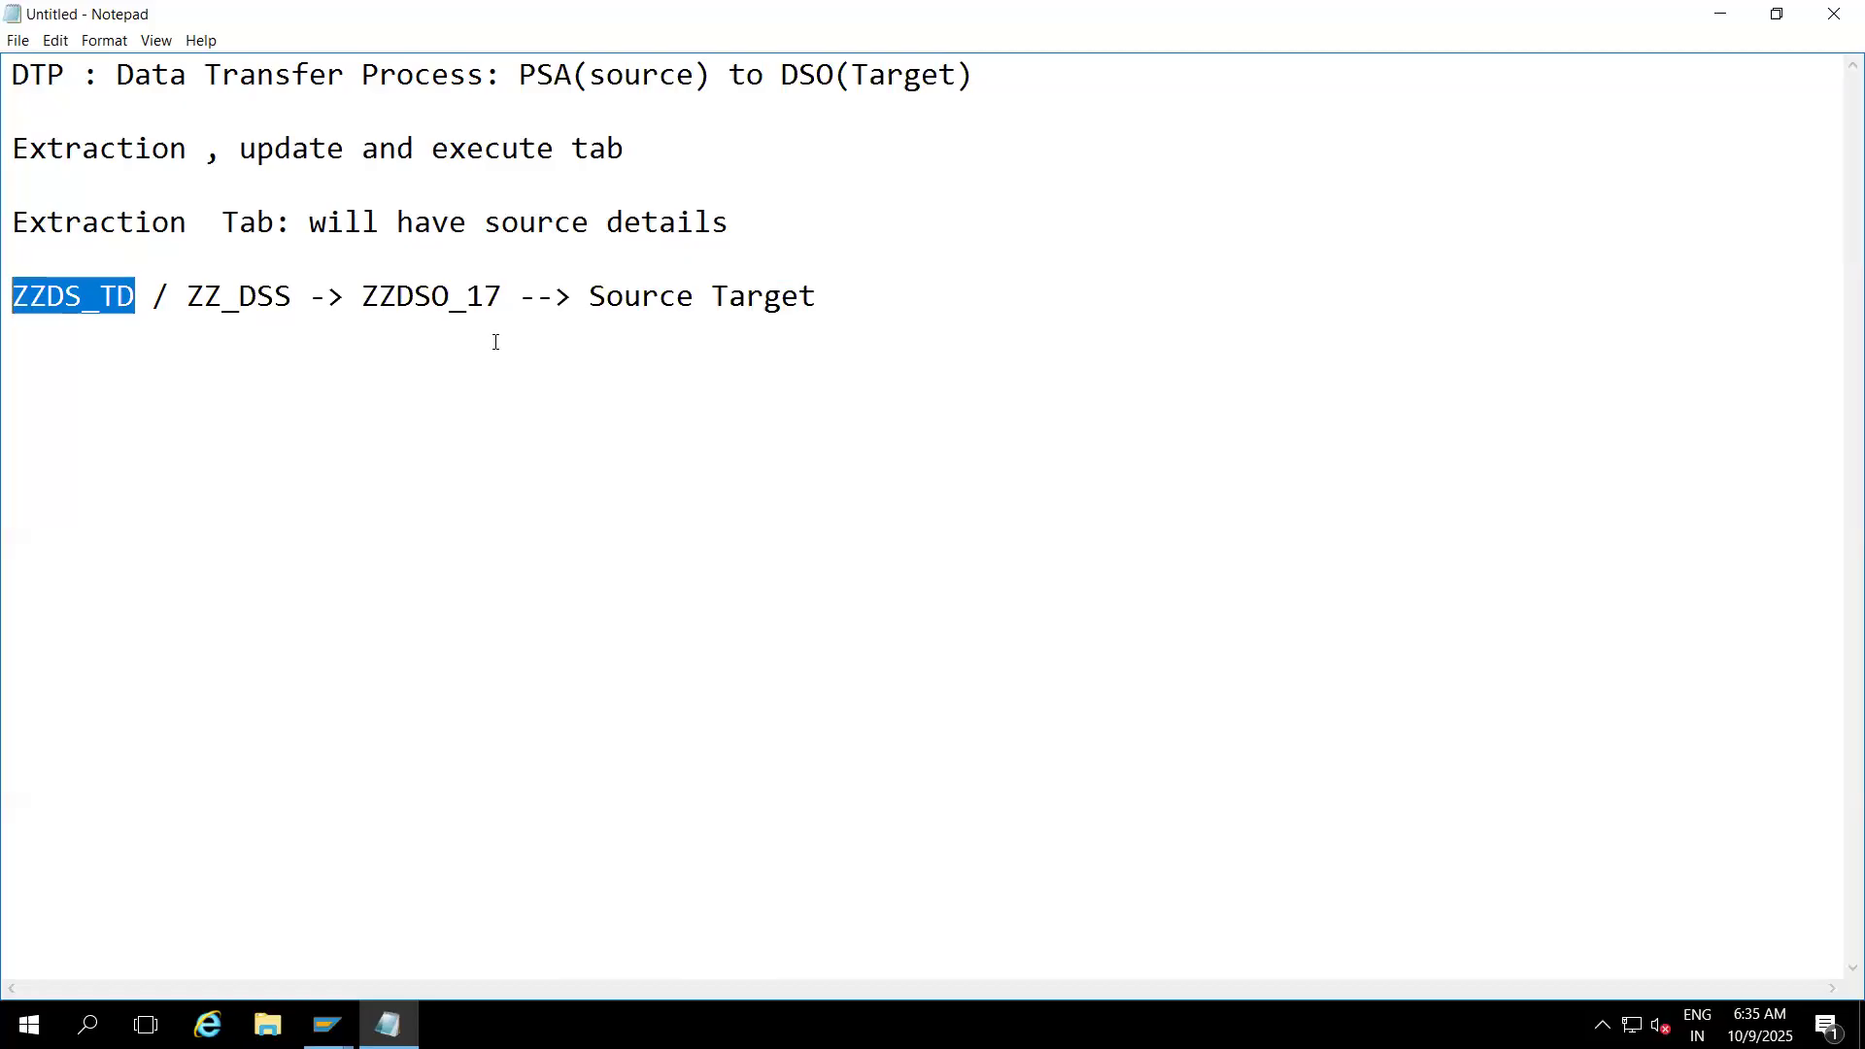
pyautogui.click(698, 299)
pyautogui.write('(')
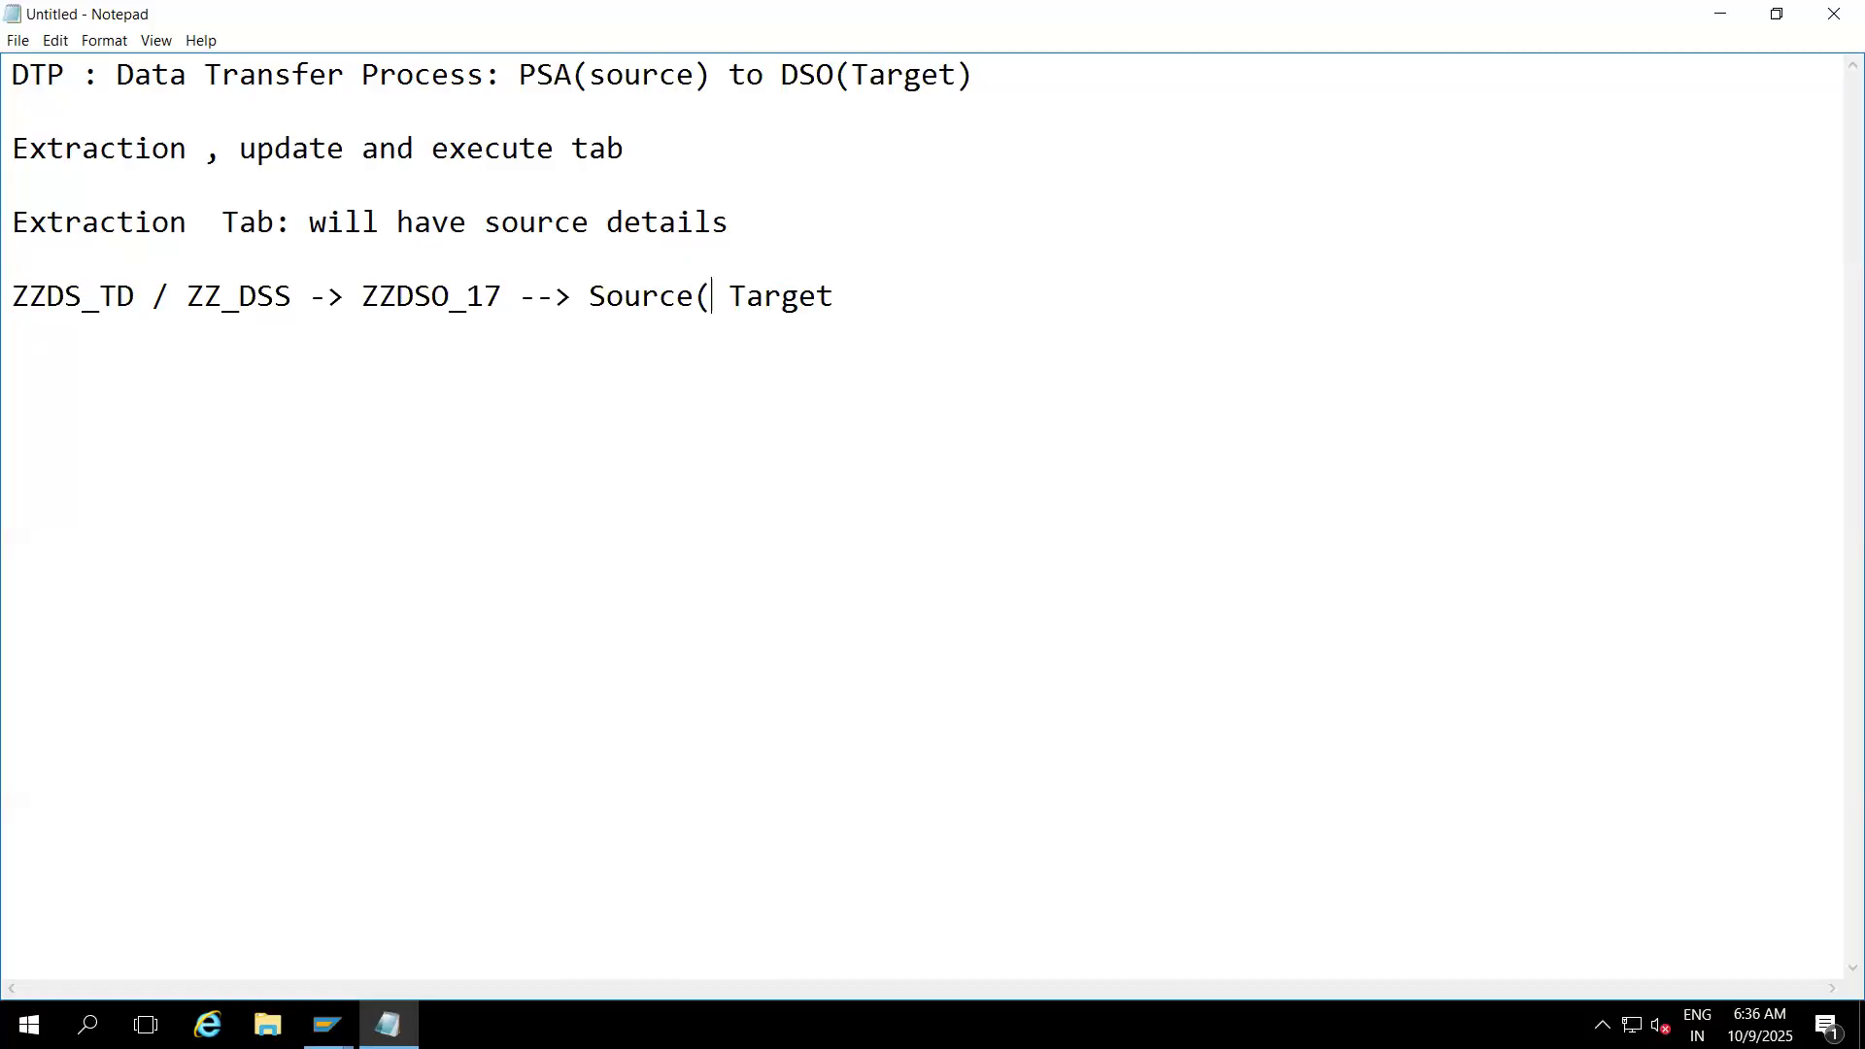
pyautogui.hotkey('ctrl', 'v')
pyautogui.write(')')
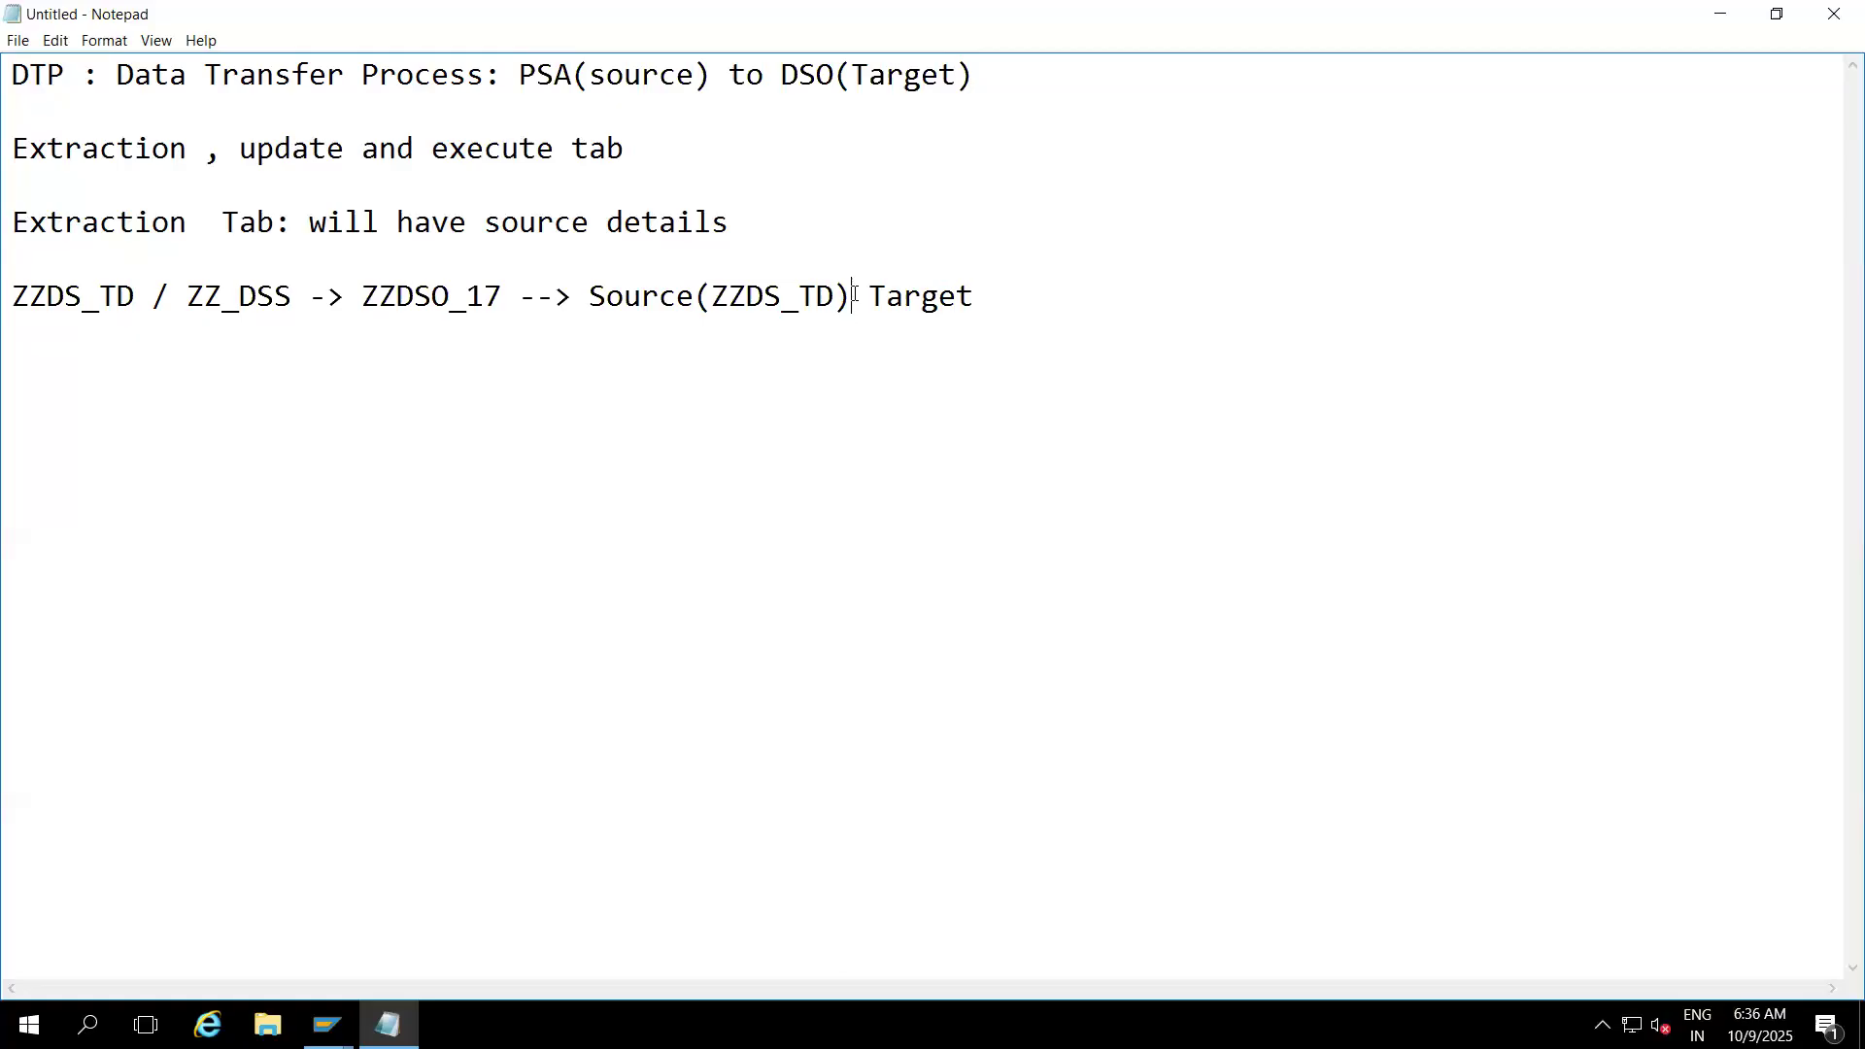
pyautogui.write('-->')
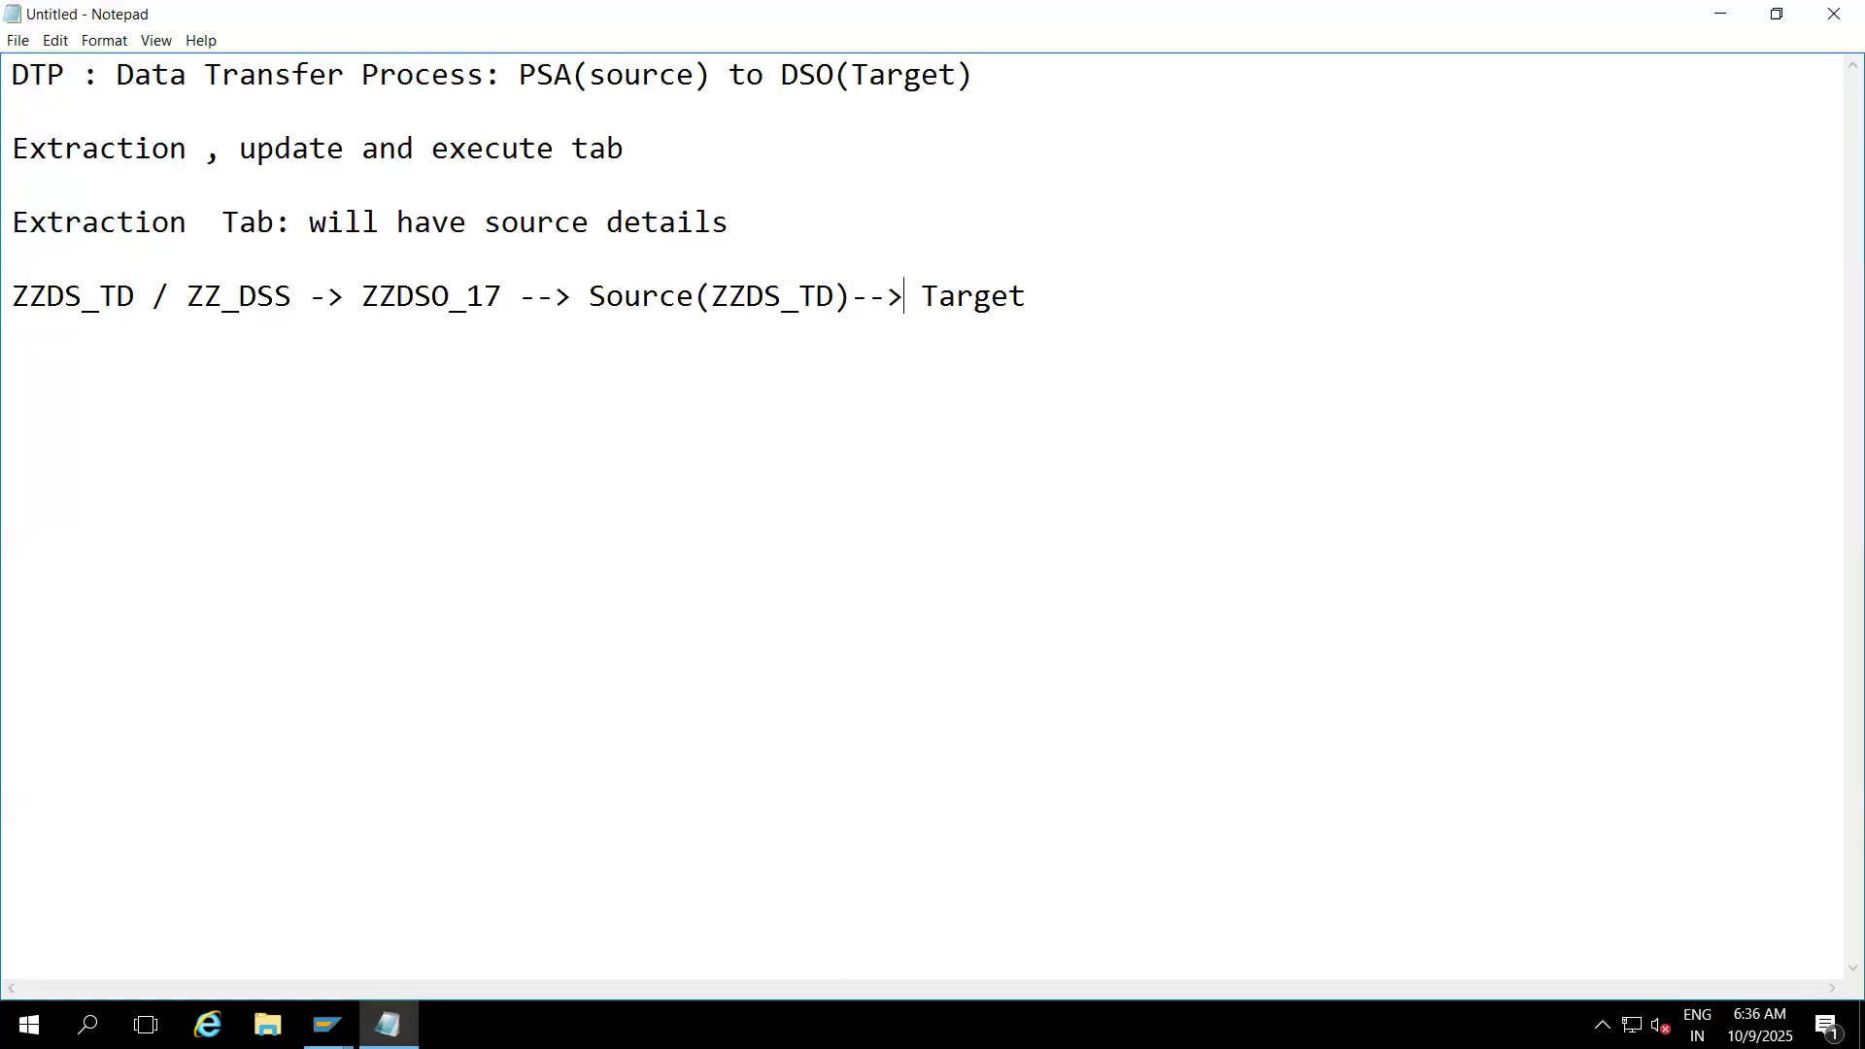
# - Insert "SOurce systems(ZZ_DSS)" after Source(ZZDS_TD), copying ZZ_DSS from the start of the same line
pyautogui.moveTo(589, 296); pyautogui.dragTo(849, 295)
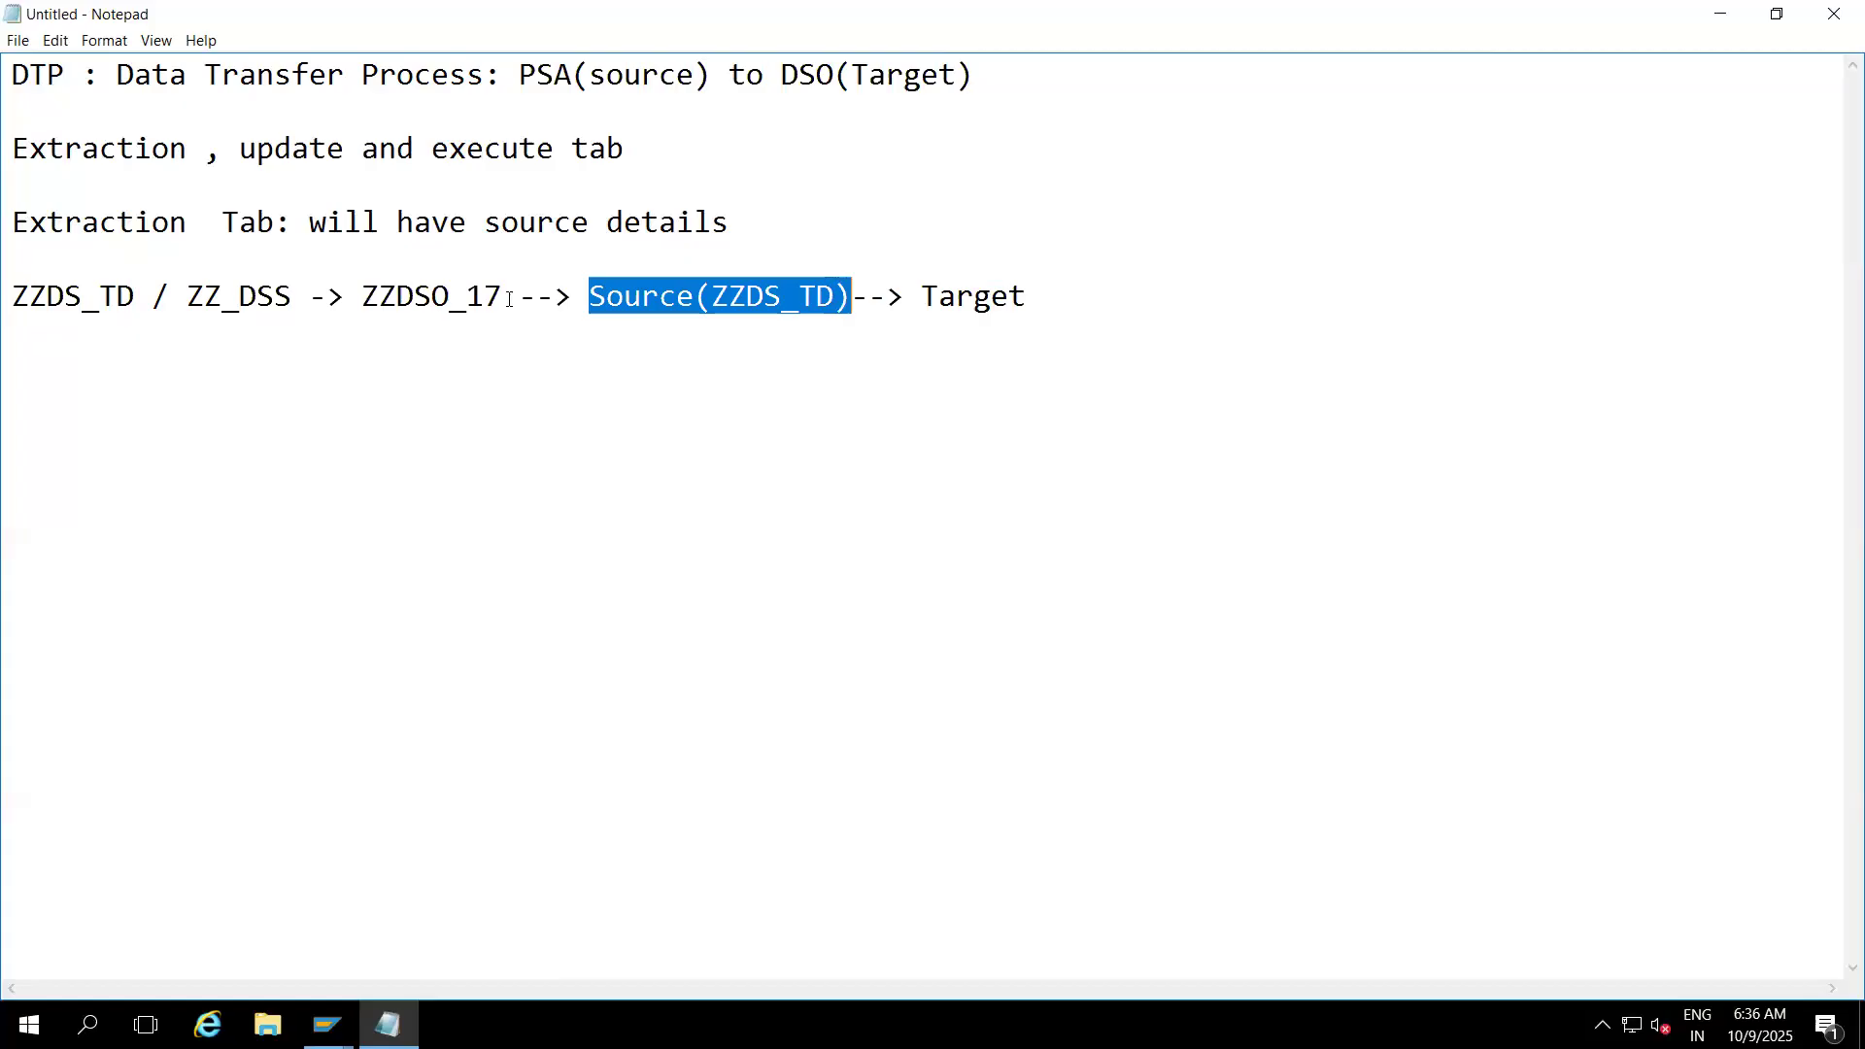
pyautogui.moveTo(499, 295); pyautogui.dragTo(362, 296)
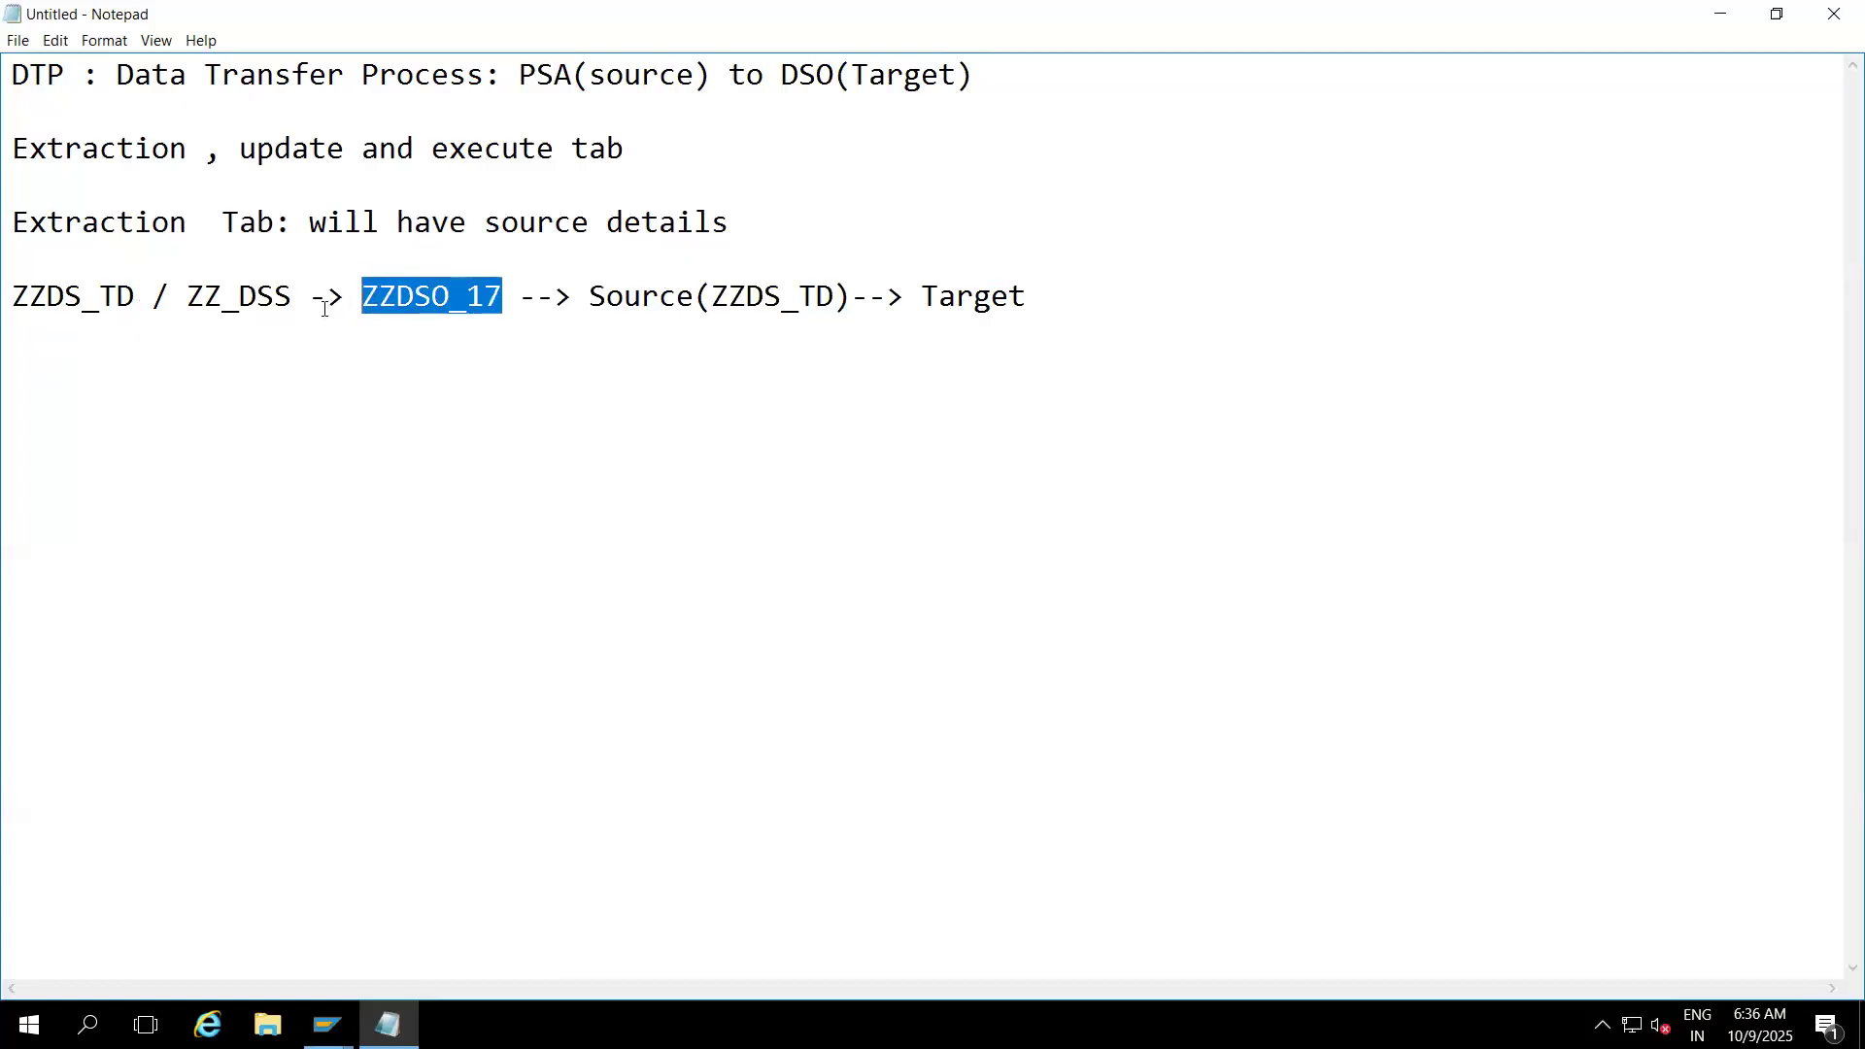
pyautogui.moveTo(138, 298); pyautogui.dragTo(4, 304)
pyautogui.moveTo(364, 297); pyautogui.dragTo(505, 297)
pyautogui.moveTo(292, 296); pyautogui.dragTo(181, 292)
pyautogui.hotkey('ctrl', 'c')
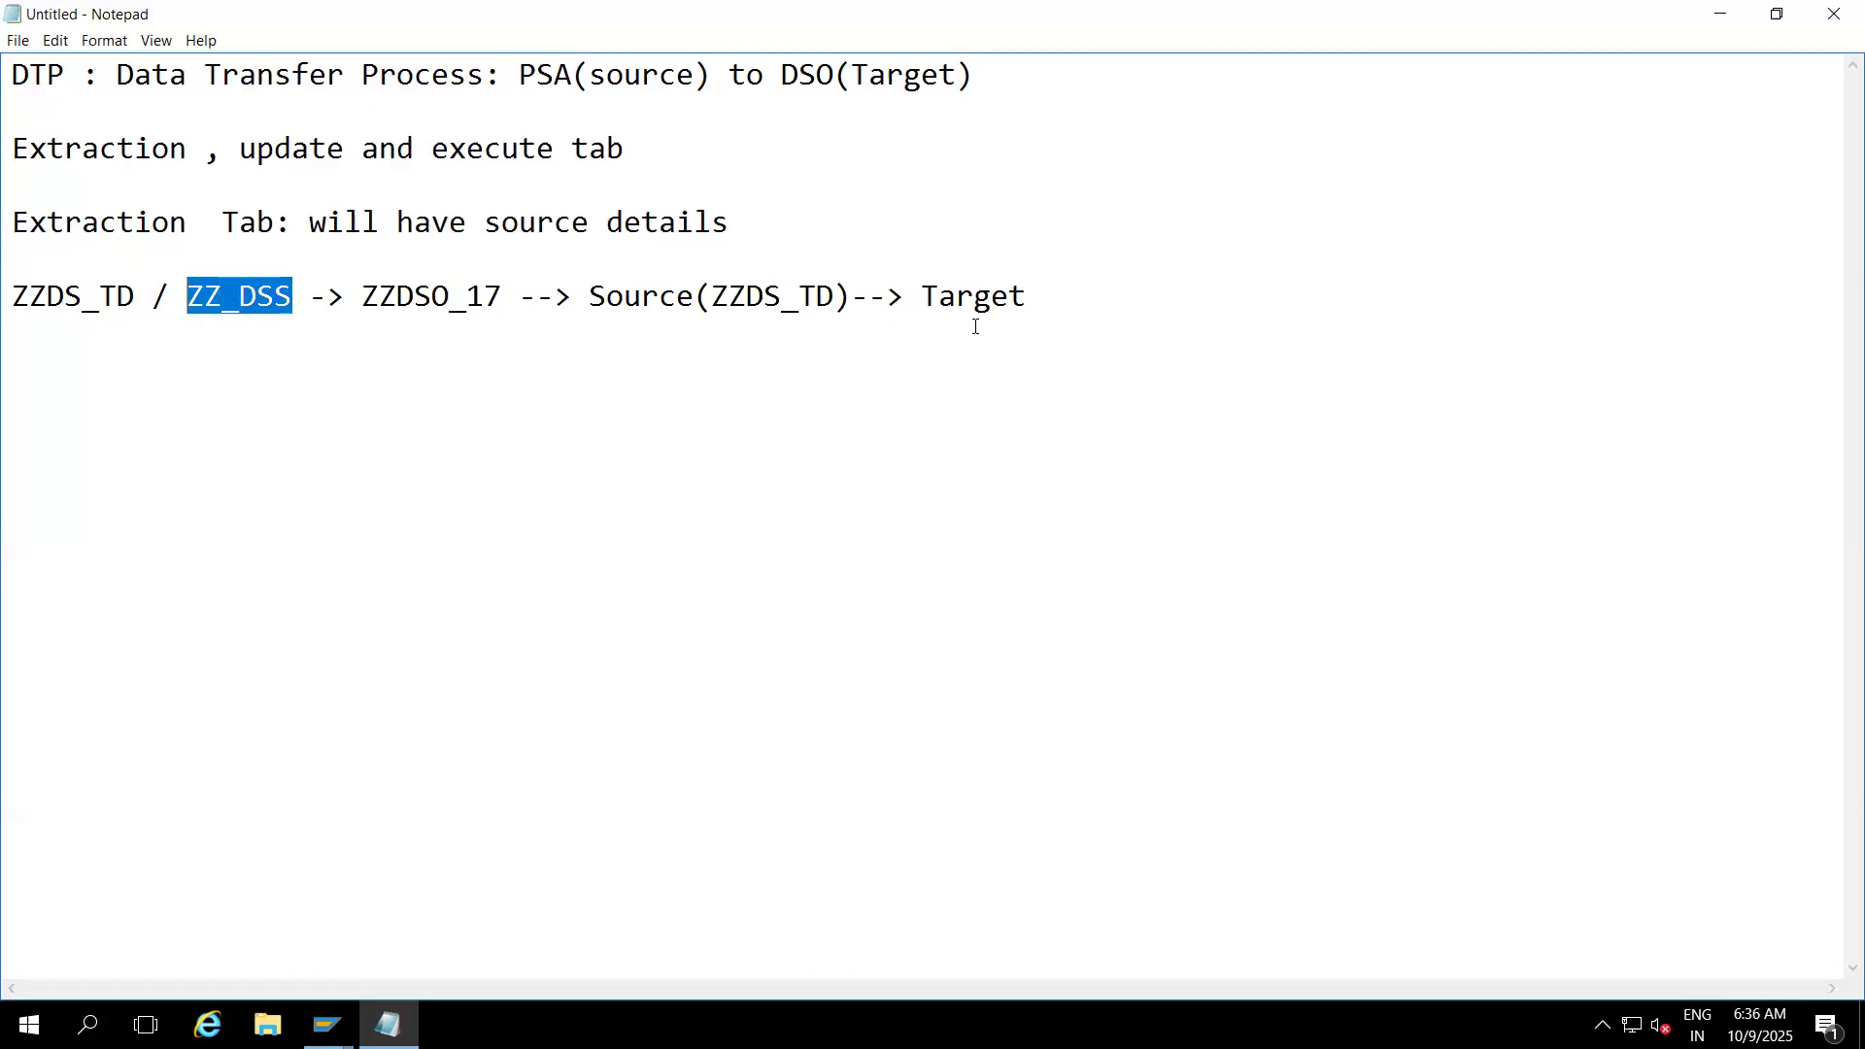
pyautogui.click(852, 296)
pyautogui.write('SOurce systems(')
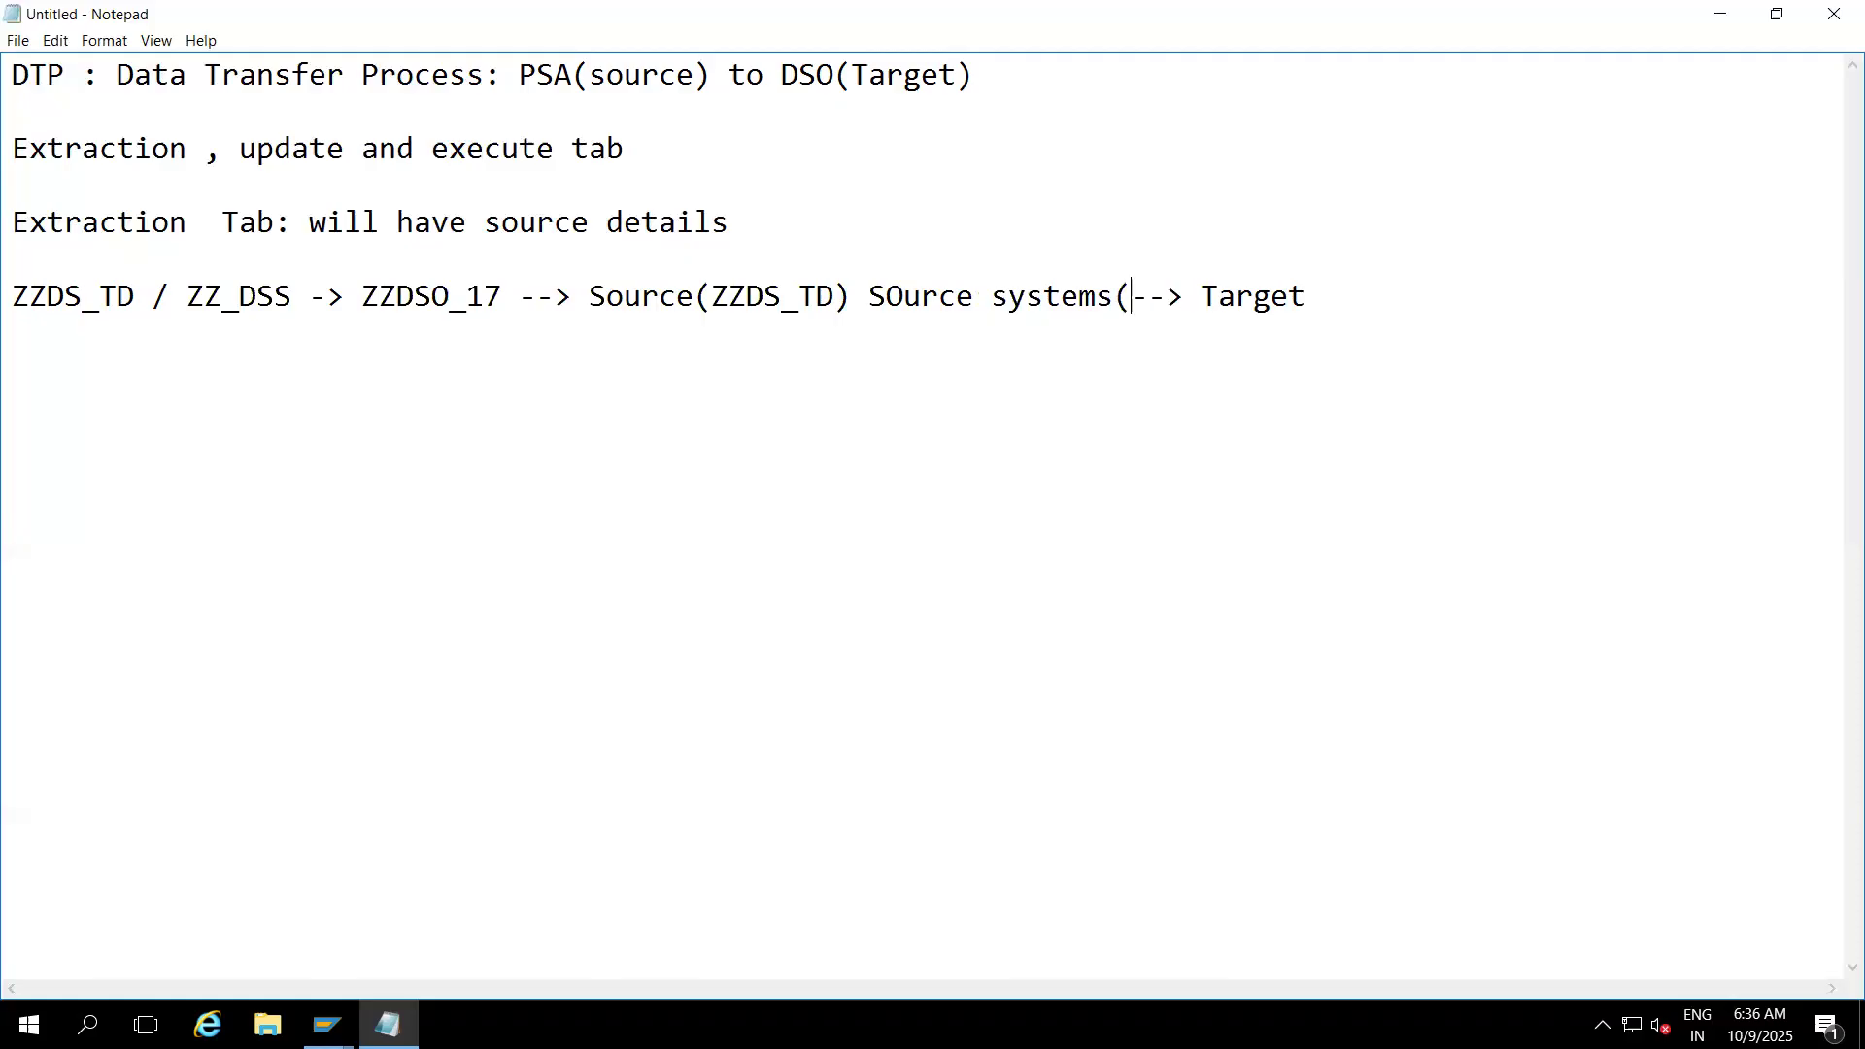
pyautogui.hotkey('ctrl', 'v')
pyautogui.write(')')
# - Add the copied name ZZDSO_17 in parentheses after "Target" and start a new line below with a blank line between
pyautogui.click(1449, 299)
pyautogui.moveTo(503, 296); pyautogui.dragTo(359, 298)
pyautogui.hotkey('ctrl', 'c')
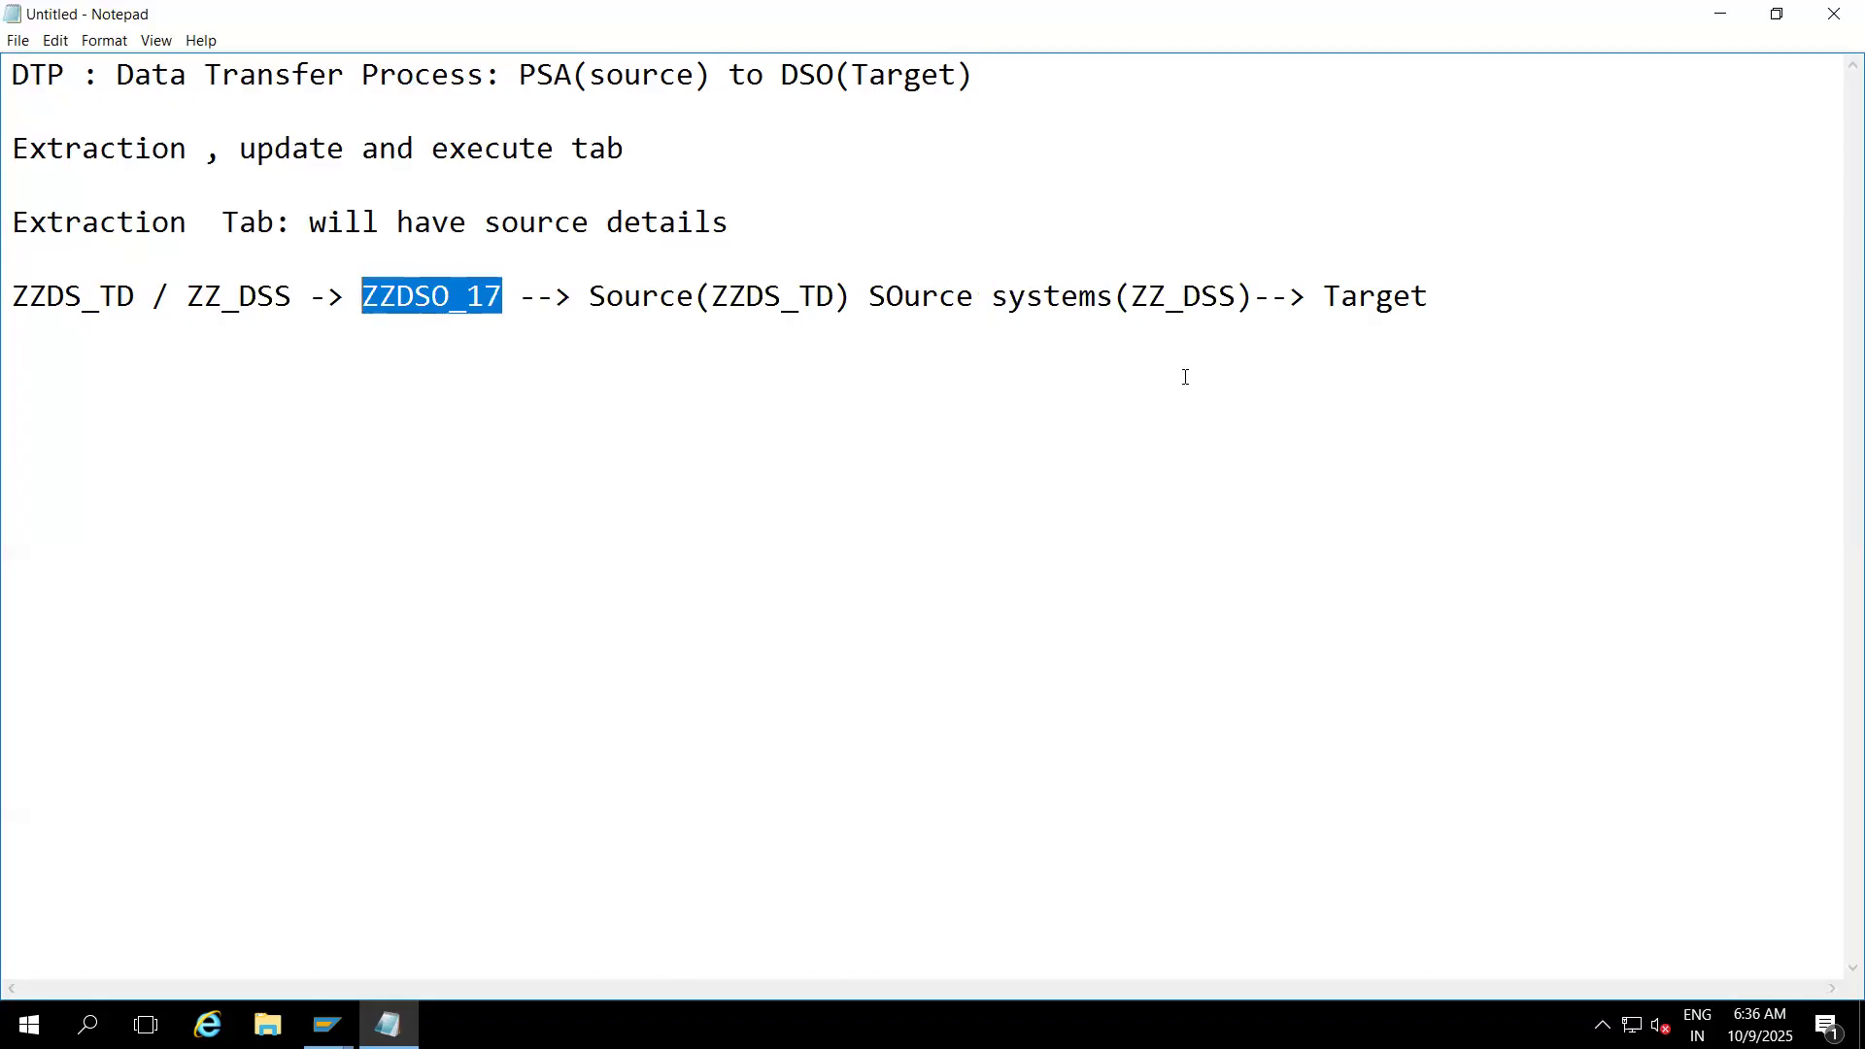
pyautogui.click(1445, 292)
pyautogui.write('(')
pyautogui.hotkey('ctrl', 'v')
pyautogui.write(')')
pyautogui.press('Return')
pyautogui.press('Return')
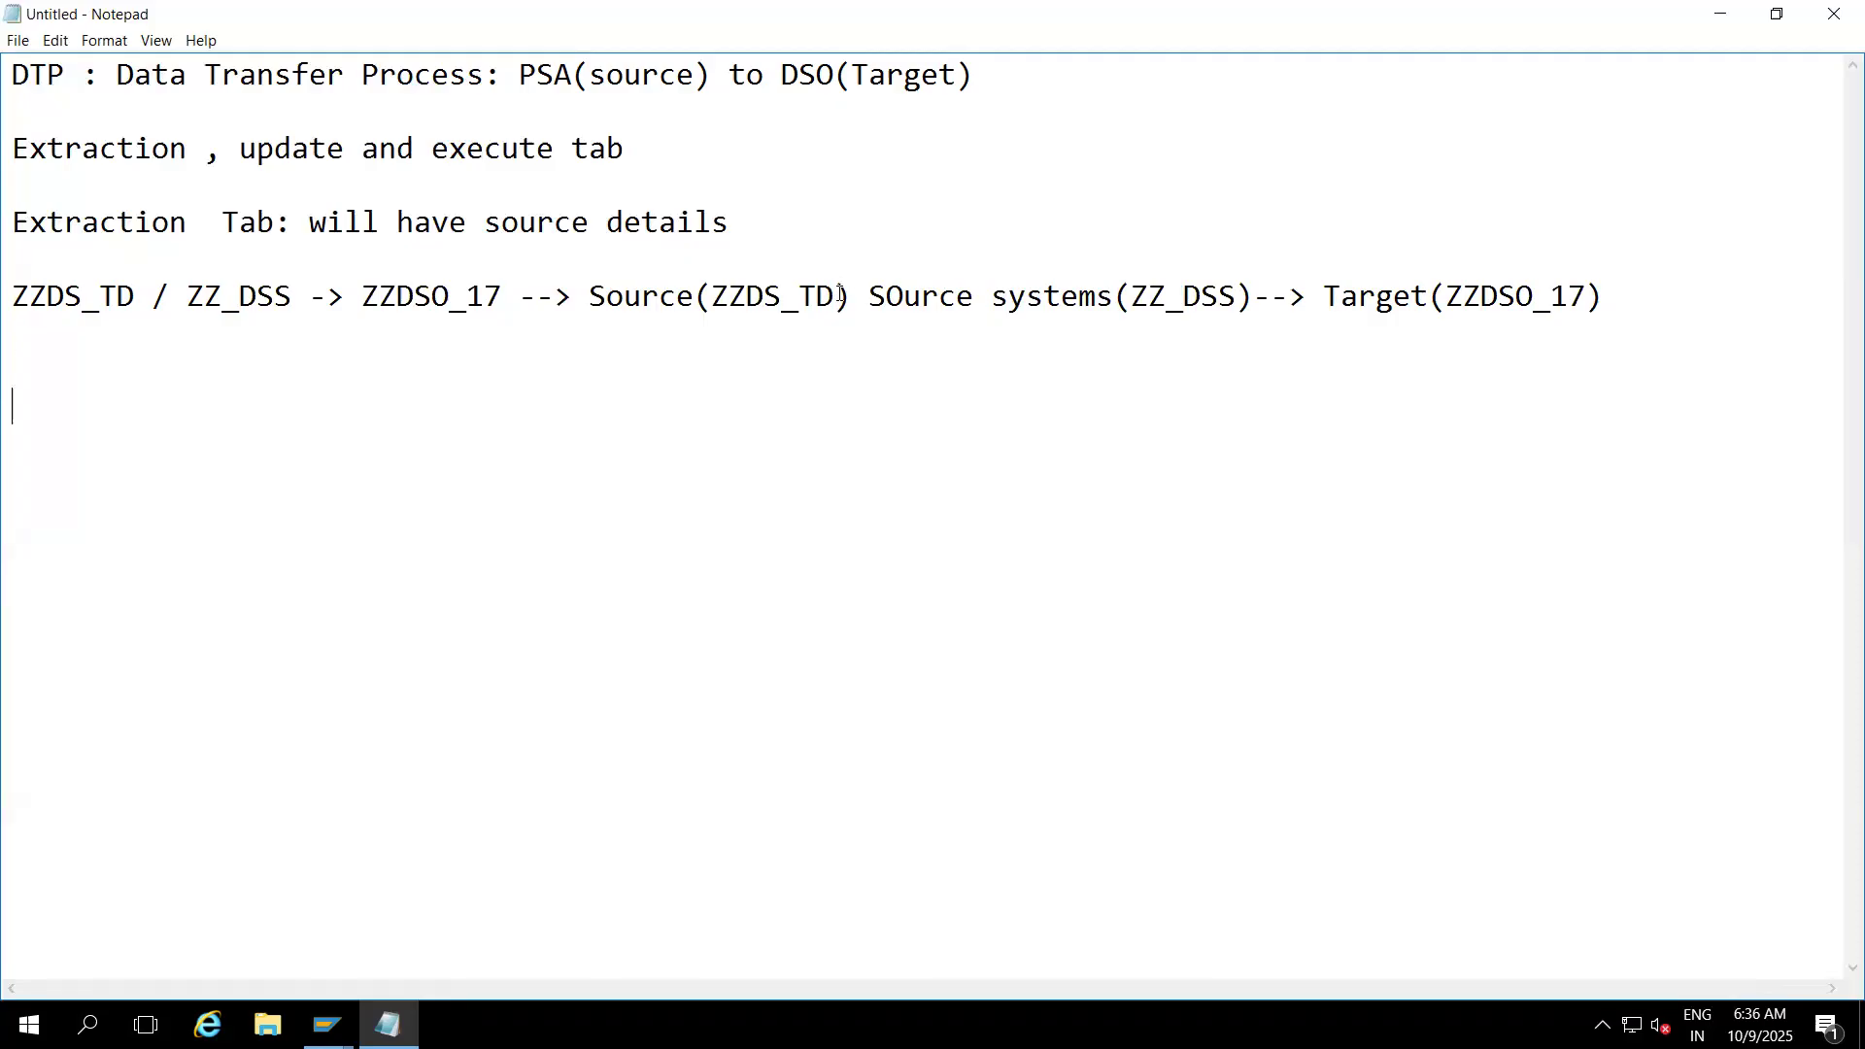
# - Switch to SAP and highlight the source object's DataSource ZZDS_TD and source system ZZ_DSS in the extraction settings
pyautogui.hotkey('alt', 'Tab')
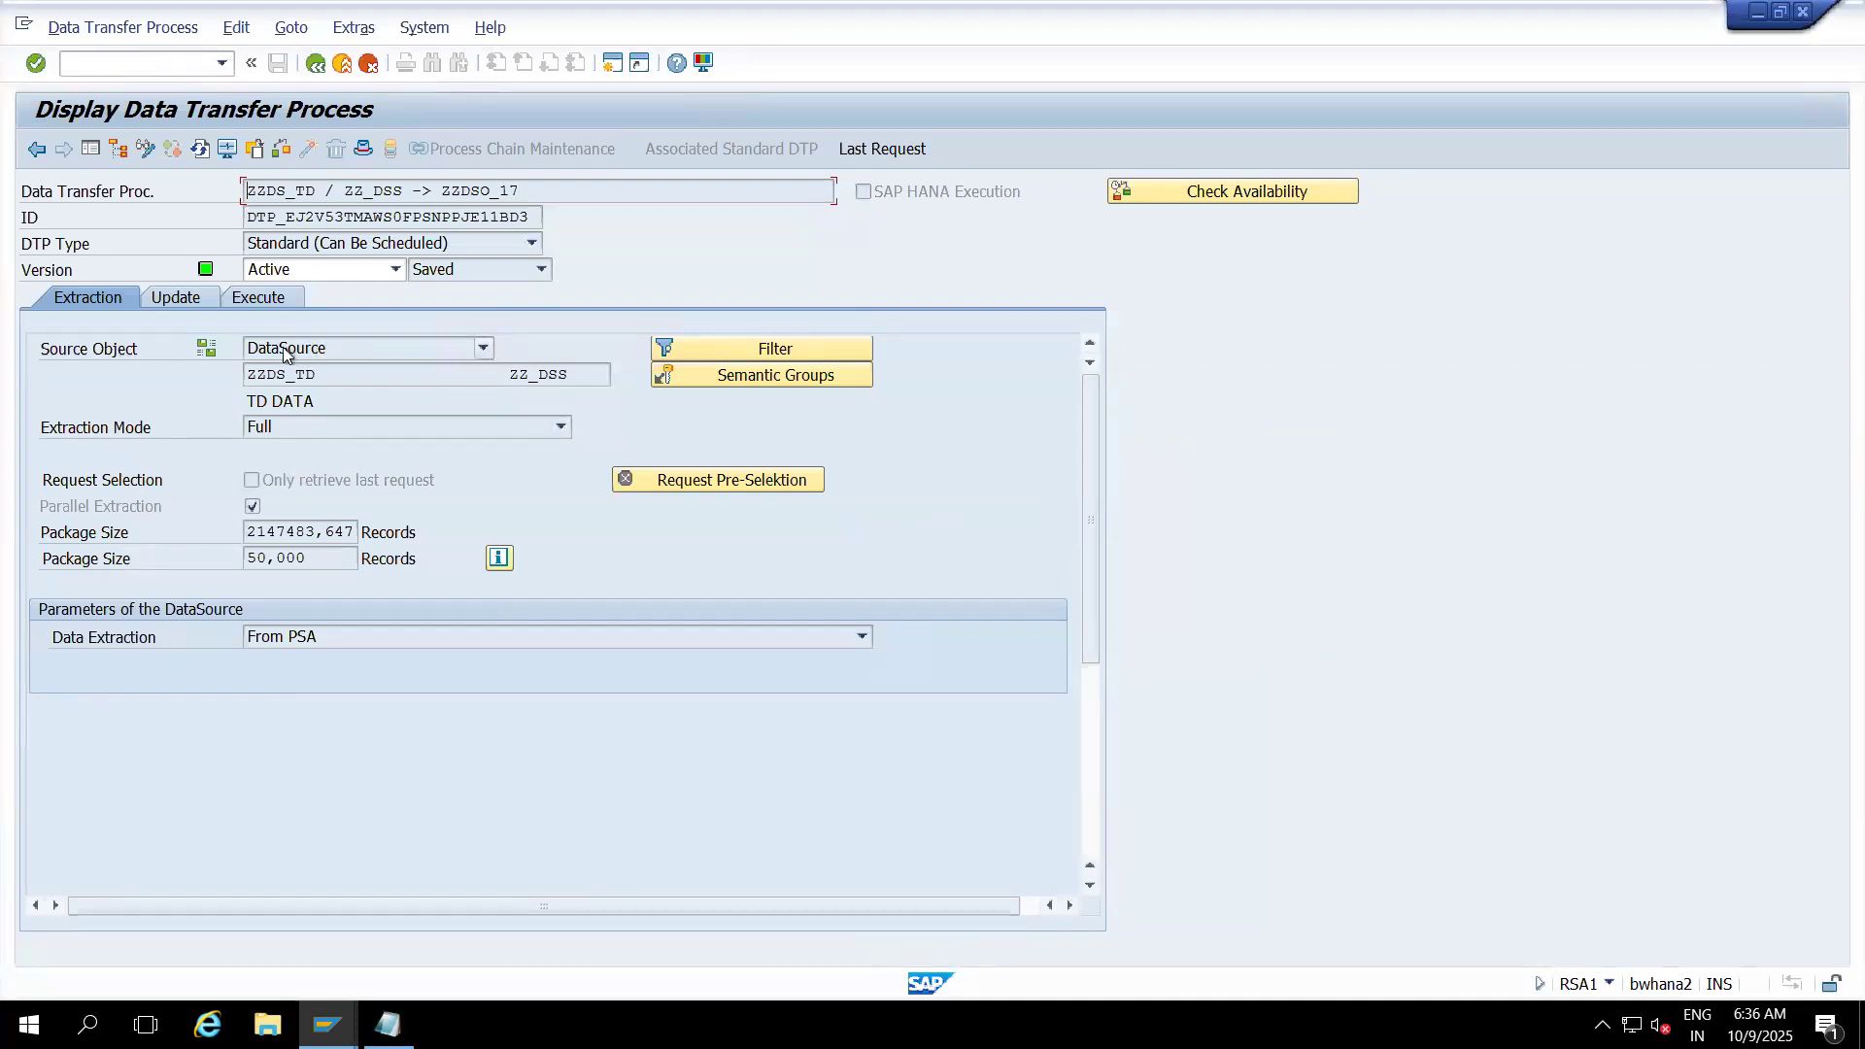
pyautogui.moveTo(322, 377); pyautogui.dragTo(219, 376)
pyautogui.moveTo(573, 377); pyautogui.dragTo(507, 377)
# - Switch to Notepad and write "Source systems means" with SAP ECC, SAP S/4HANA and SQL beneath it on separate, spaced lines
pyautogui.hotkey('alt', 'Tab')
pyautogui.write('Source systems means')
pyautogui.press('Return')
pyautogui.press('Return')
pyautogui.write('SAP ECC')
pyautogui.press('Return')
pyautogui.press('Return')
pyautogui.write('SAP S/4HANA')
pyautogui.press('Return')
pyautogui.press('Return')
pyautogui.write('SQL')
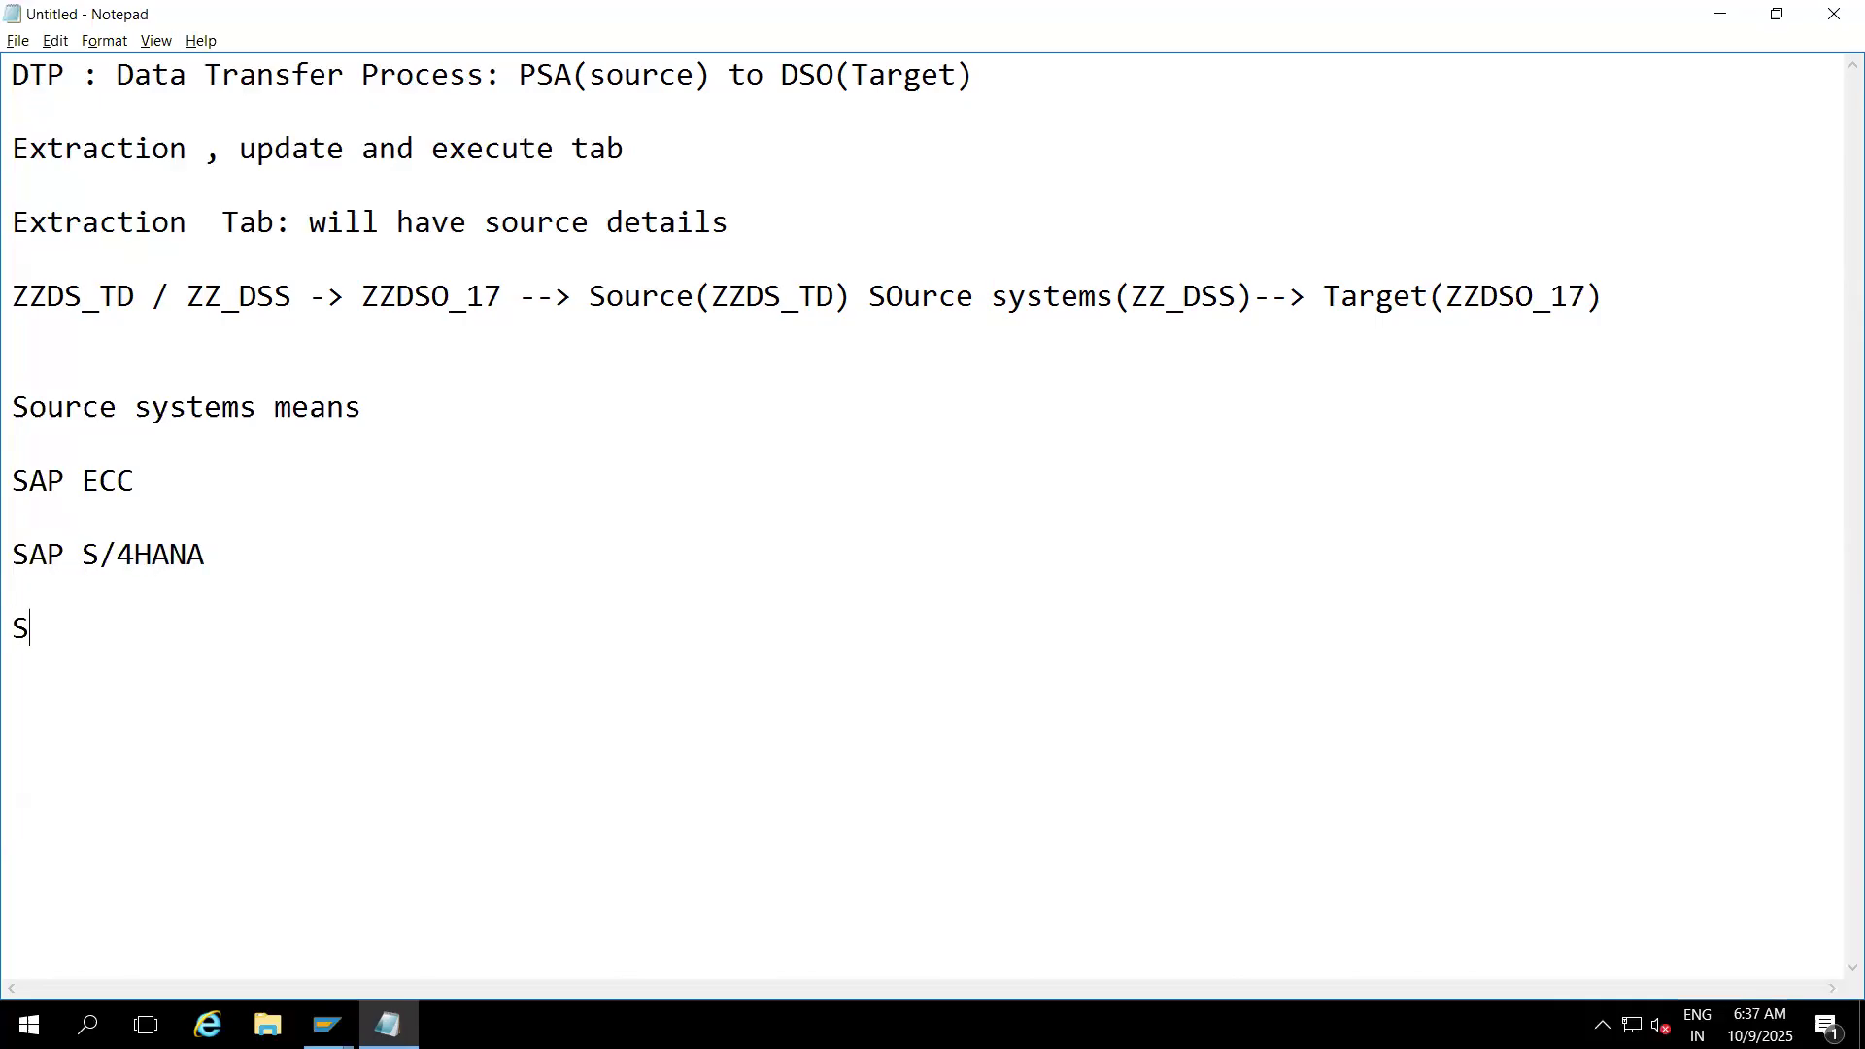
# - Add ORACLE and FILE to the source systems list on separate, spaced lines and highlight FILE
pyautogui.press('Return')
pyautogui.press('Return')
pyautogui.write('ORACLE')
pyautogui.press('Return')
pyautogui.press('Return')
pyautogui.write('FILE')
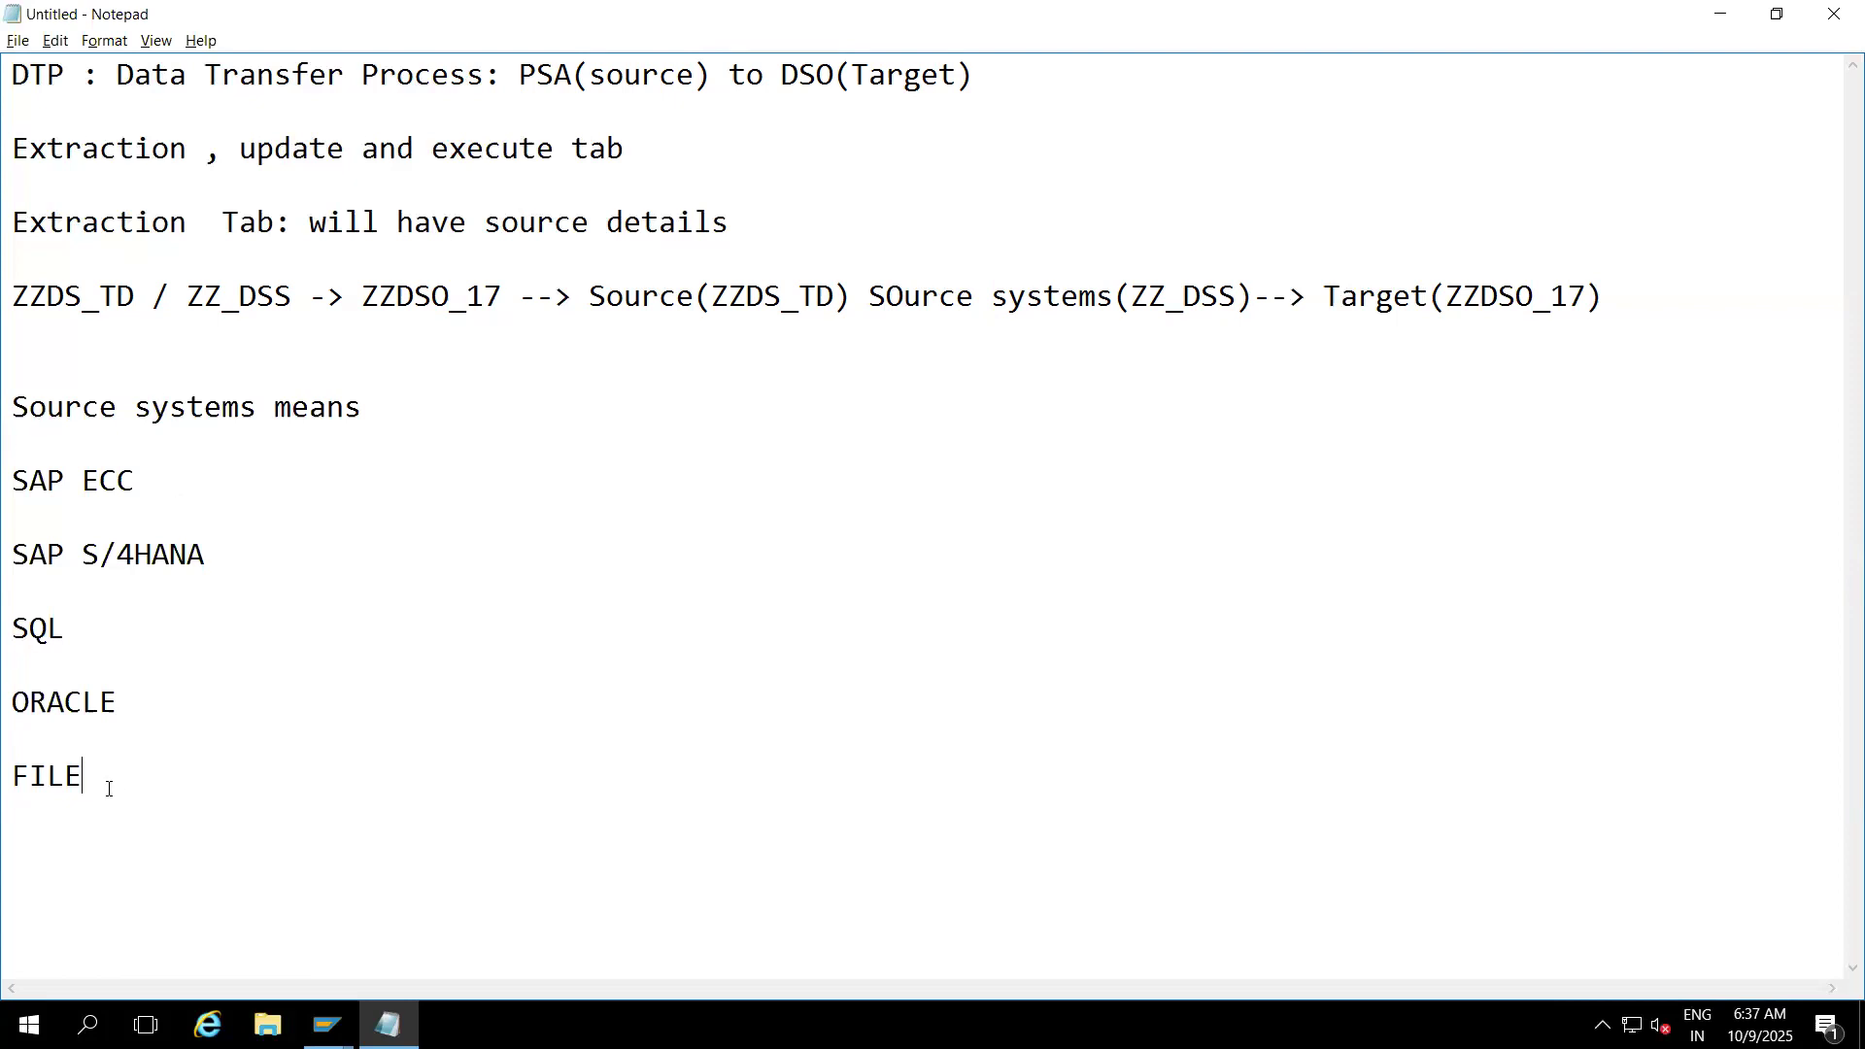
pyautogui.moveTo(109, 788); pyautogui.dragTo(10, 781)
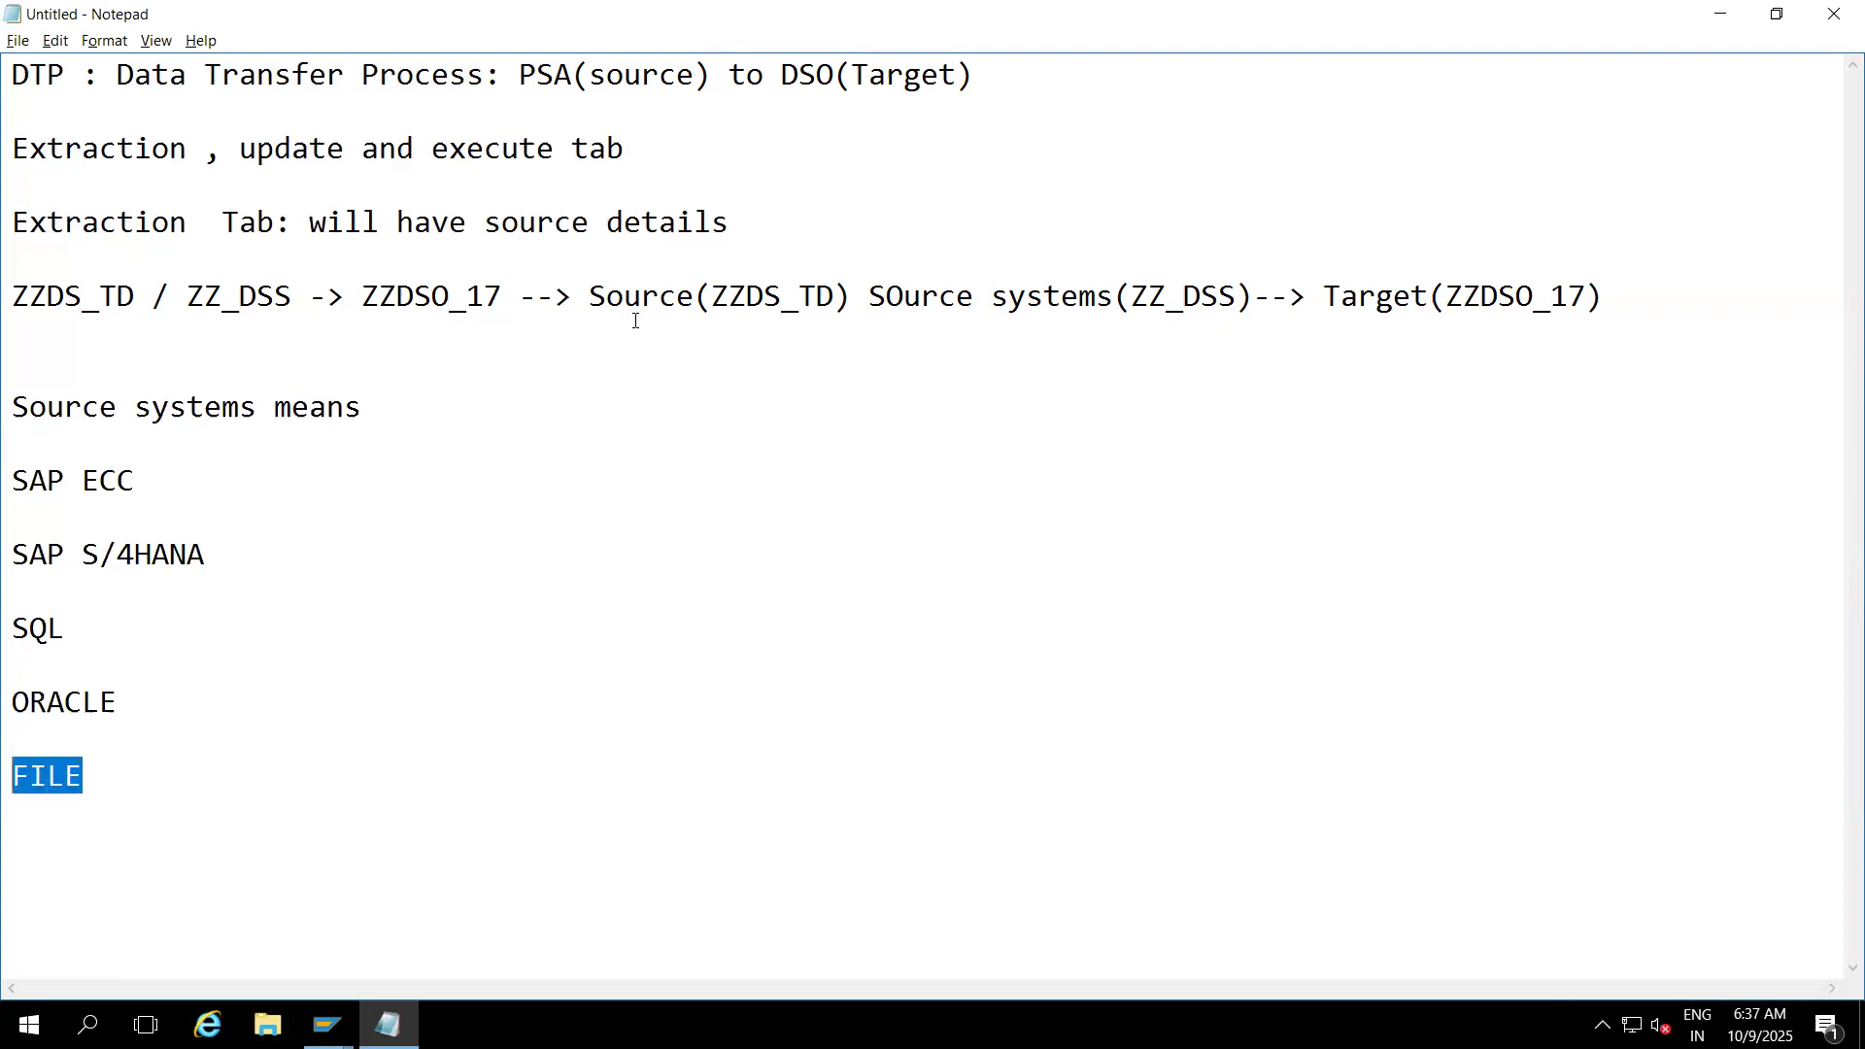
# - Copy ZZ_DSS from the notes, then return to the SAP workbench and expand the ZZDSO_17 data transfer process down to below TD DATA
pyautogui.moveTo(292, 297); pyautogui.dragTo(176, 305)
pyautogui.hotkey('ctrl', 'c')
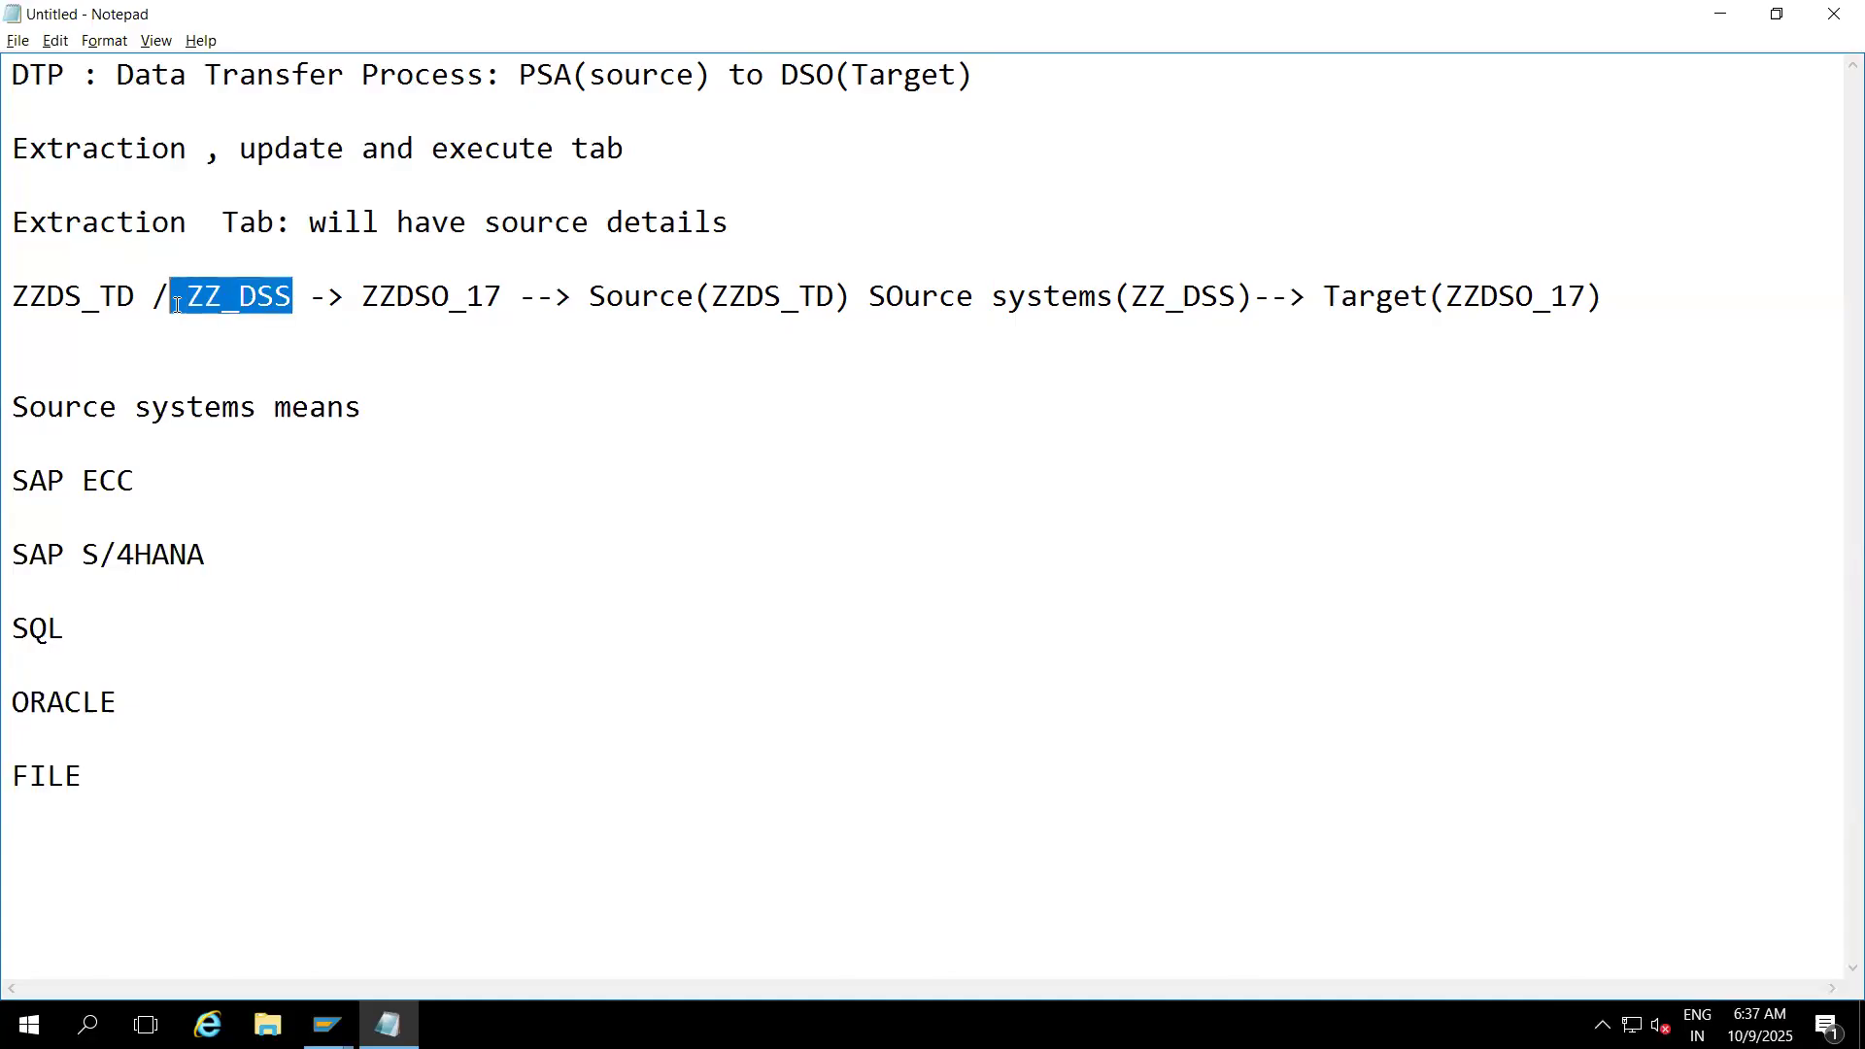
pyautogui.hotkey('alt', 'Tab')
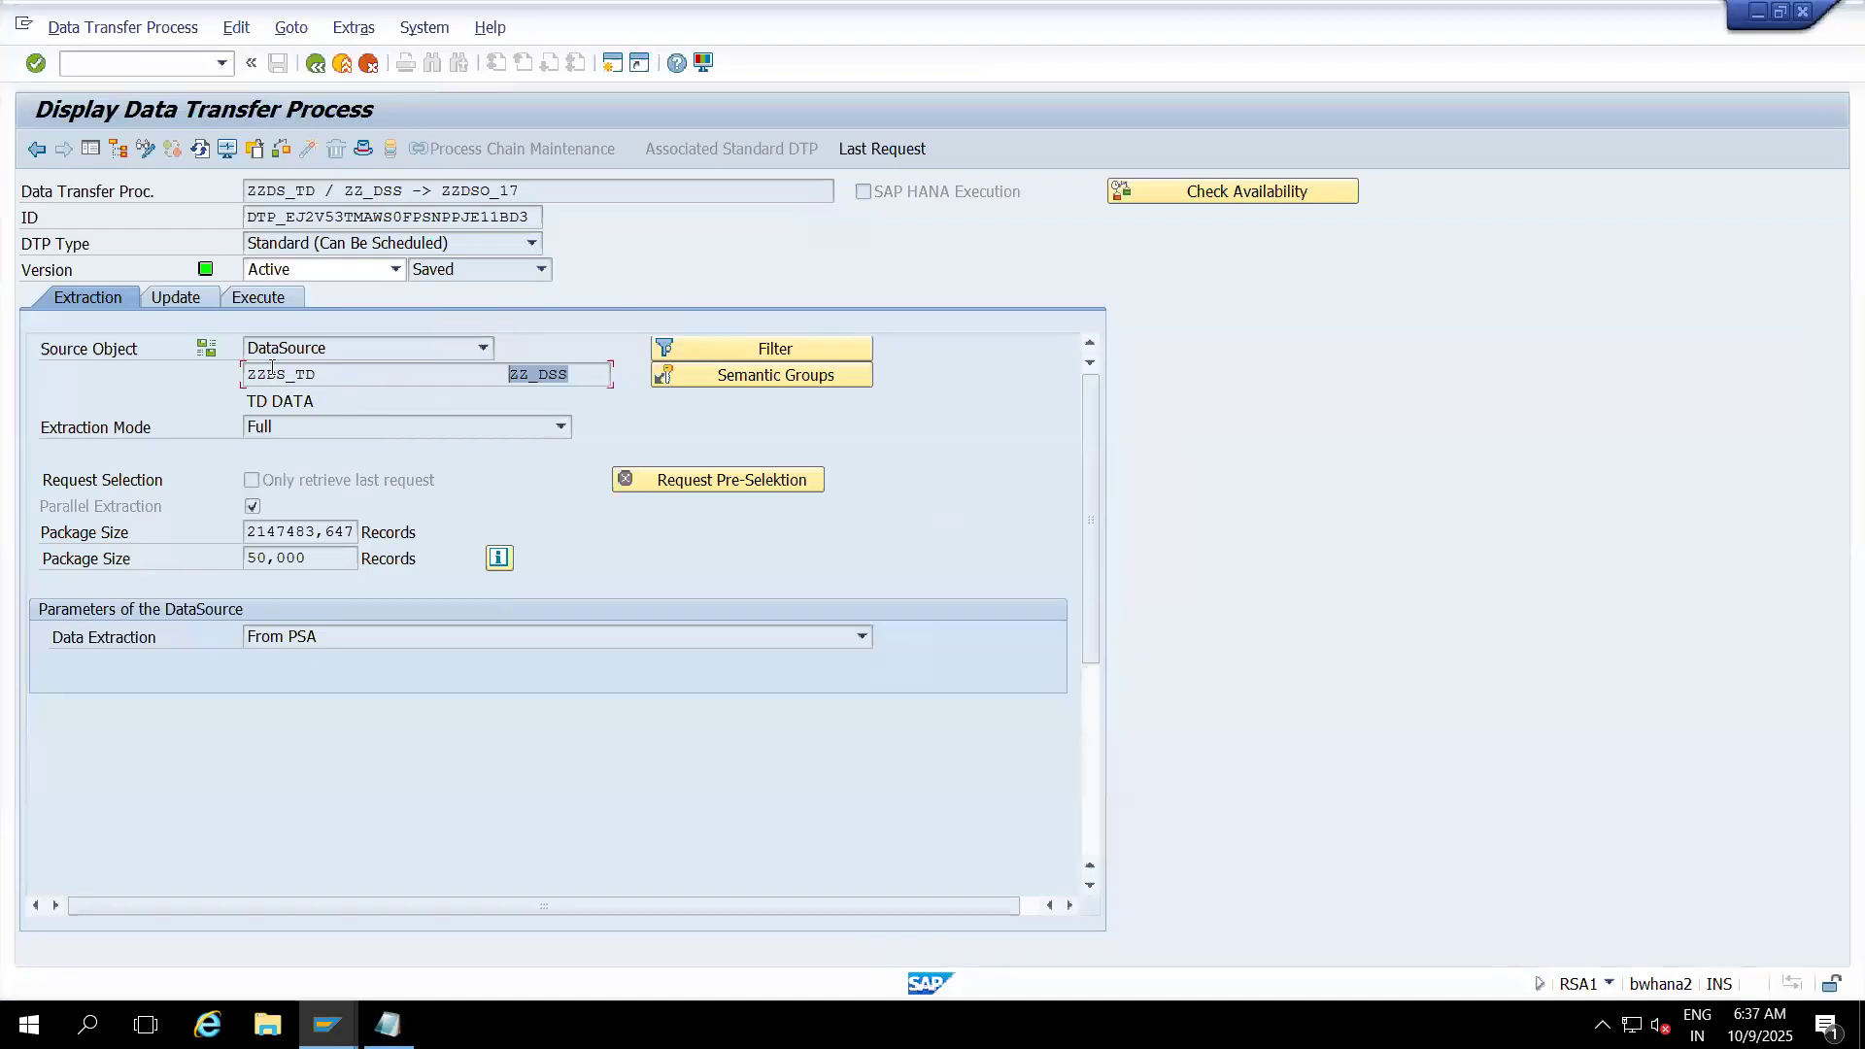
pyautogui.click(343, 66)
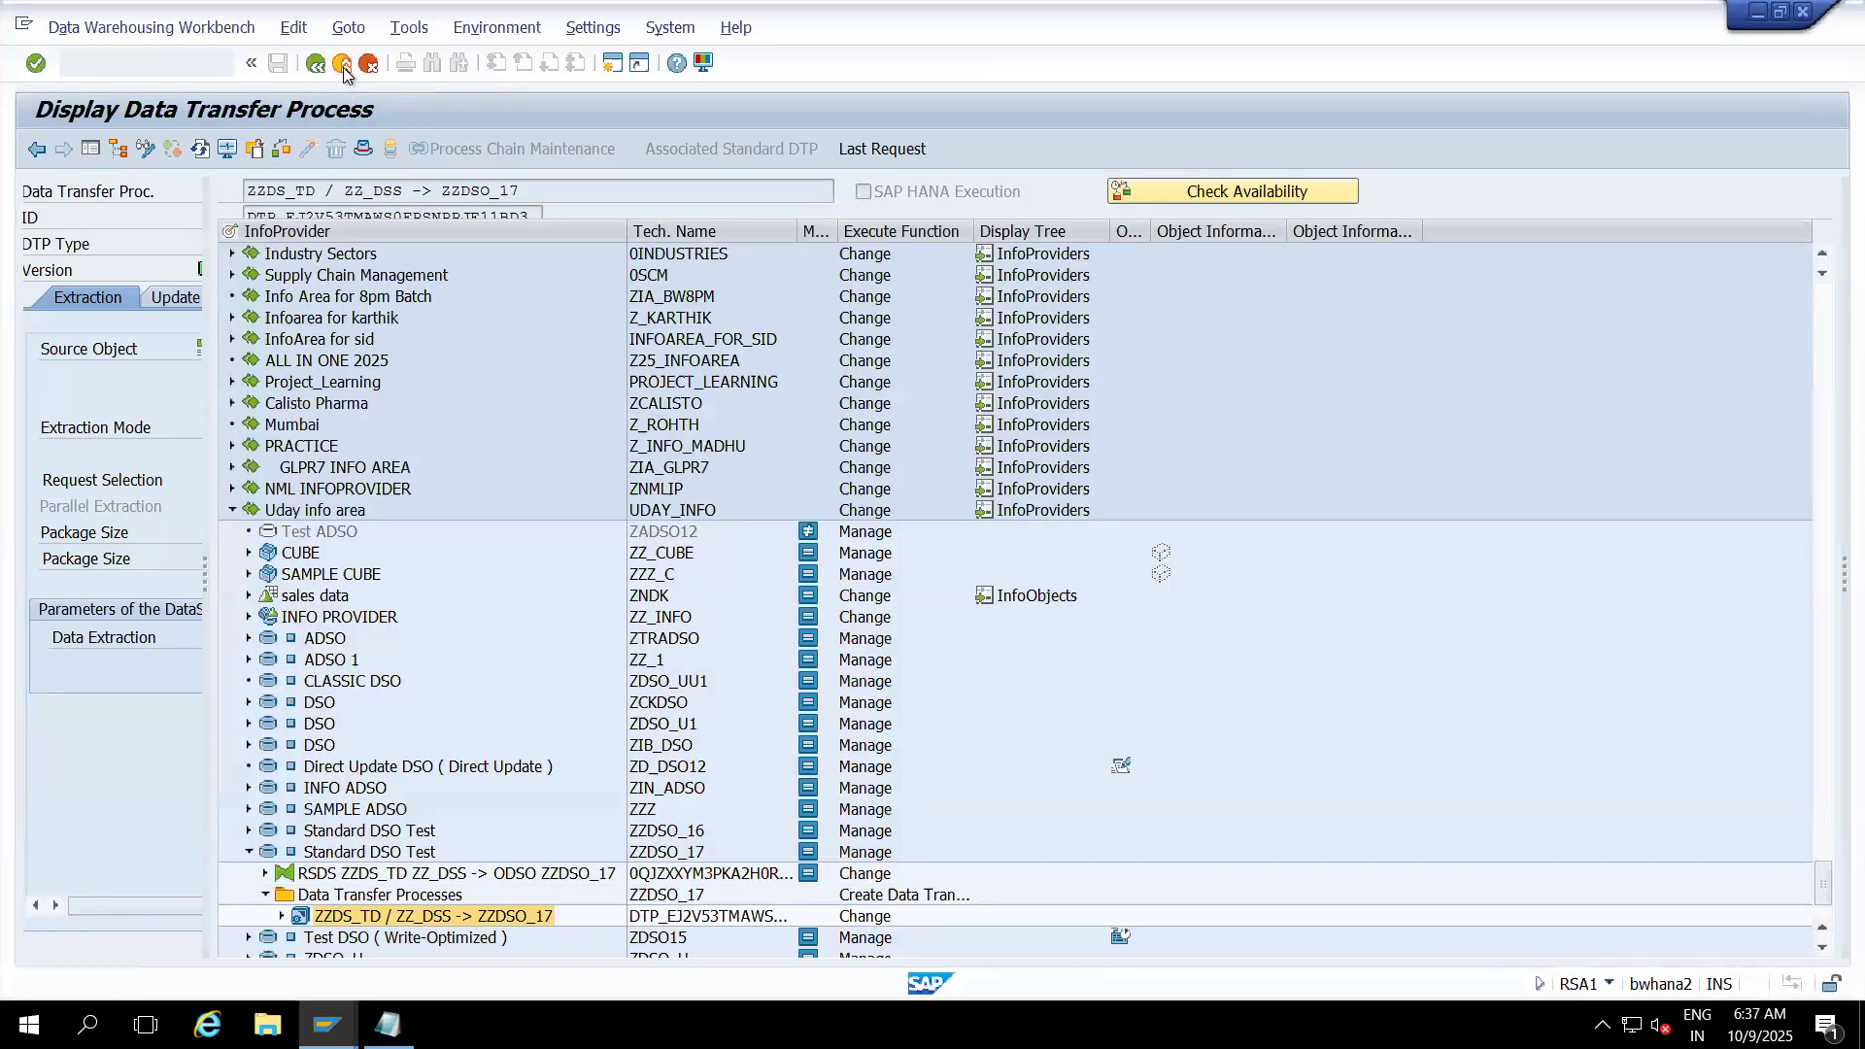
pyautogui.click(283, 916)
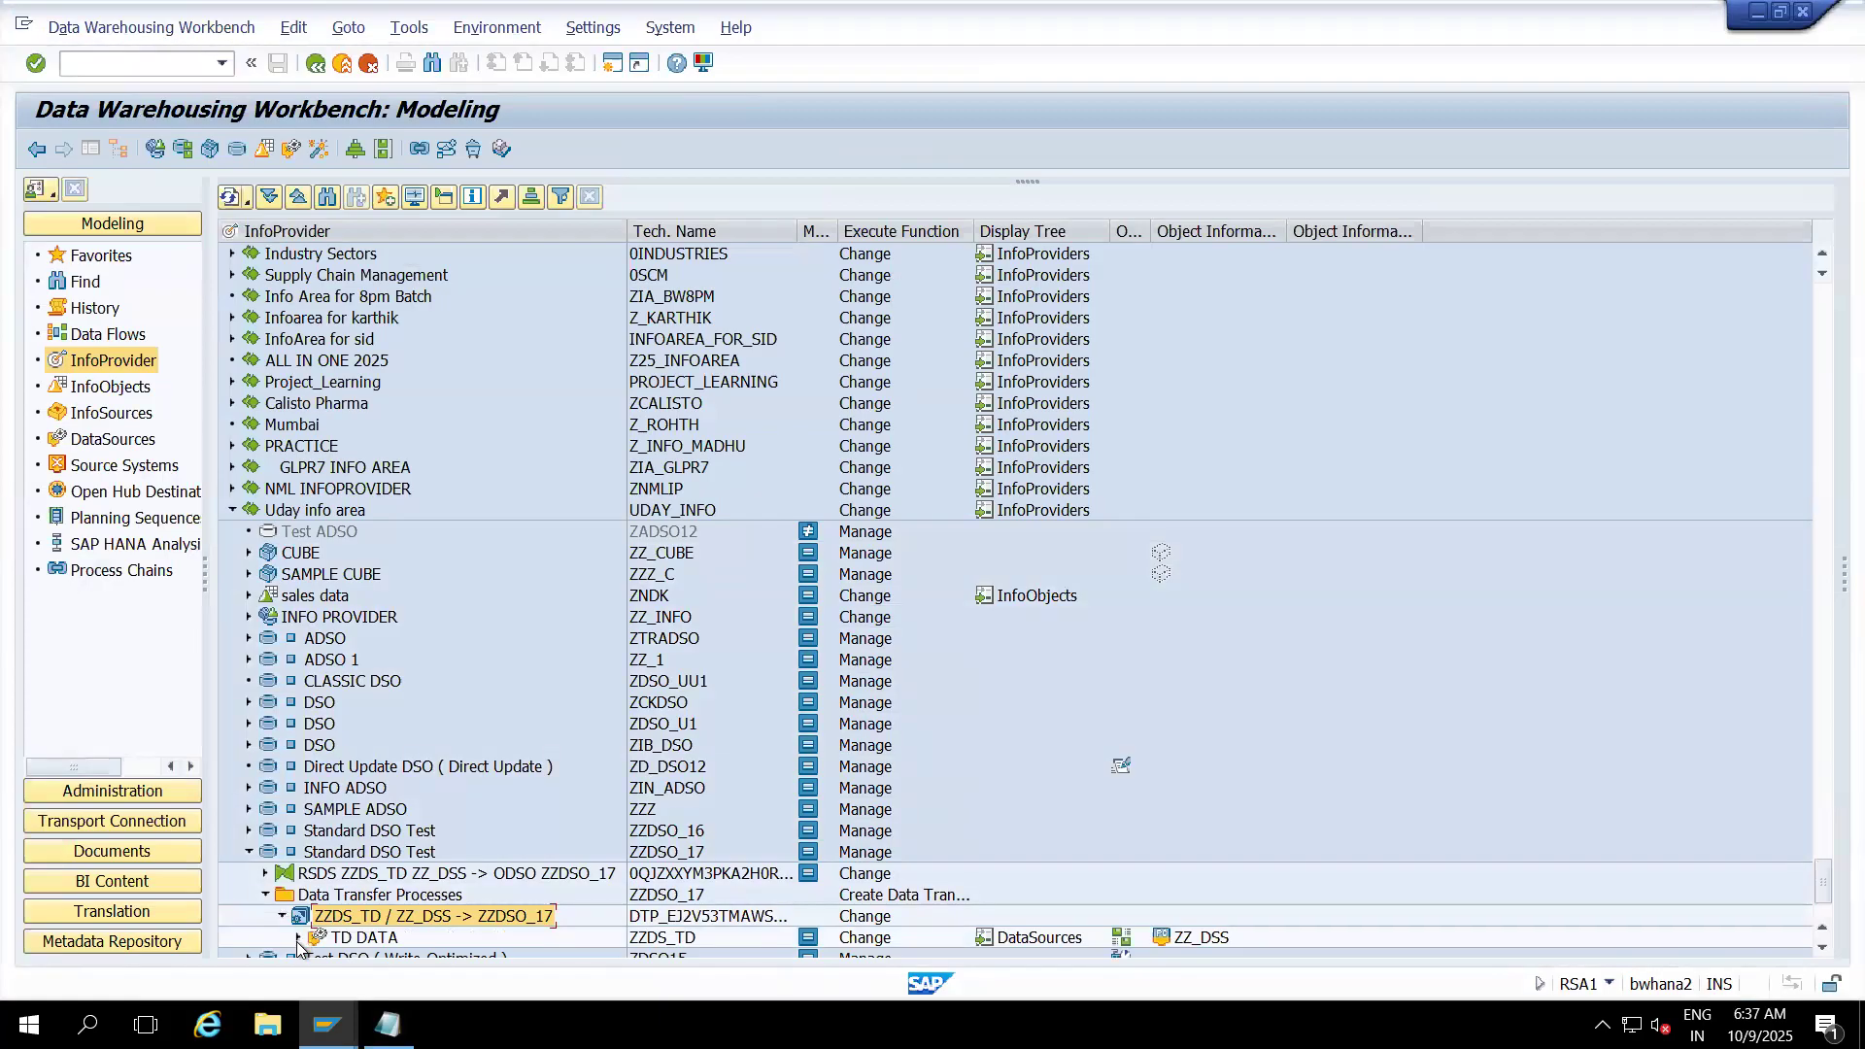
pyautogui.click(299, 938)
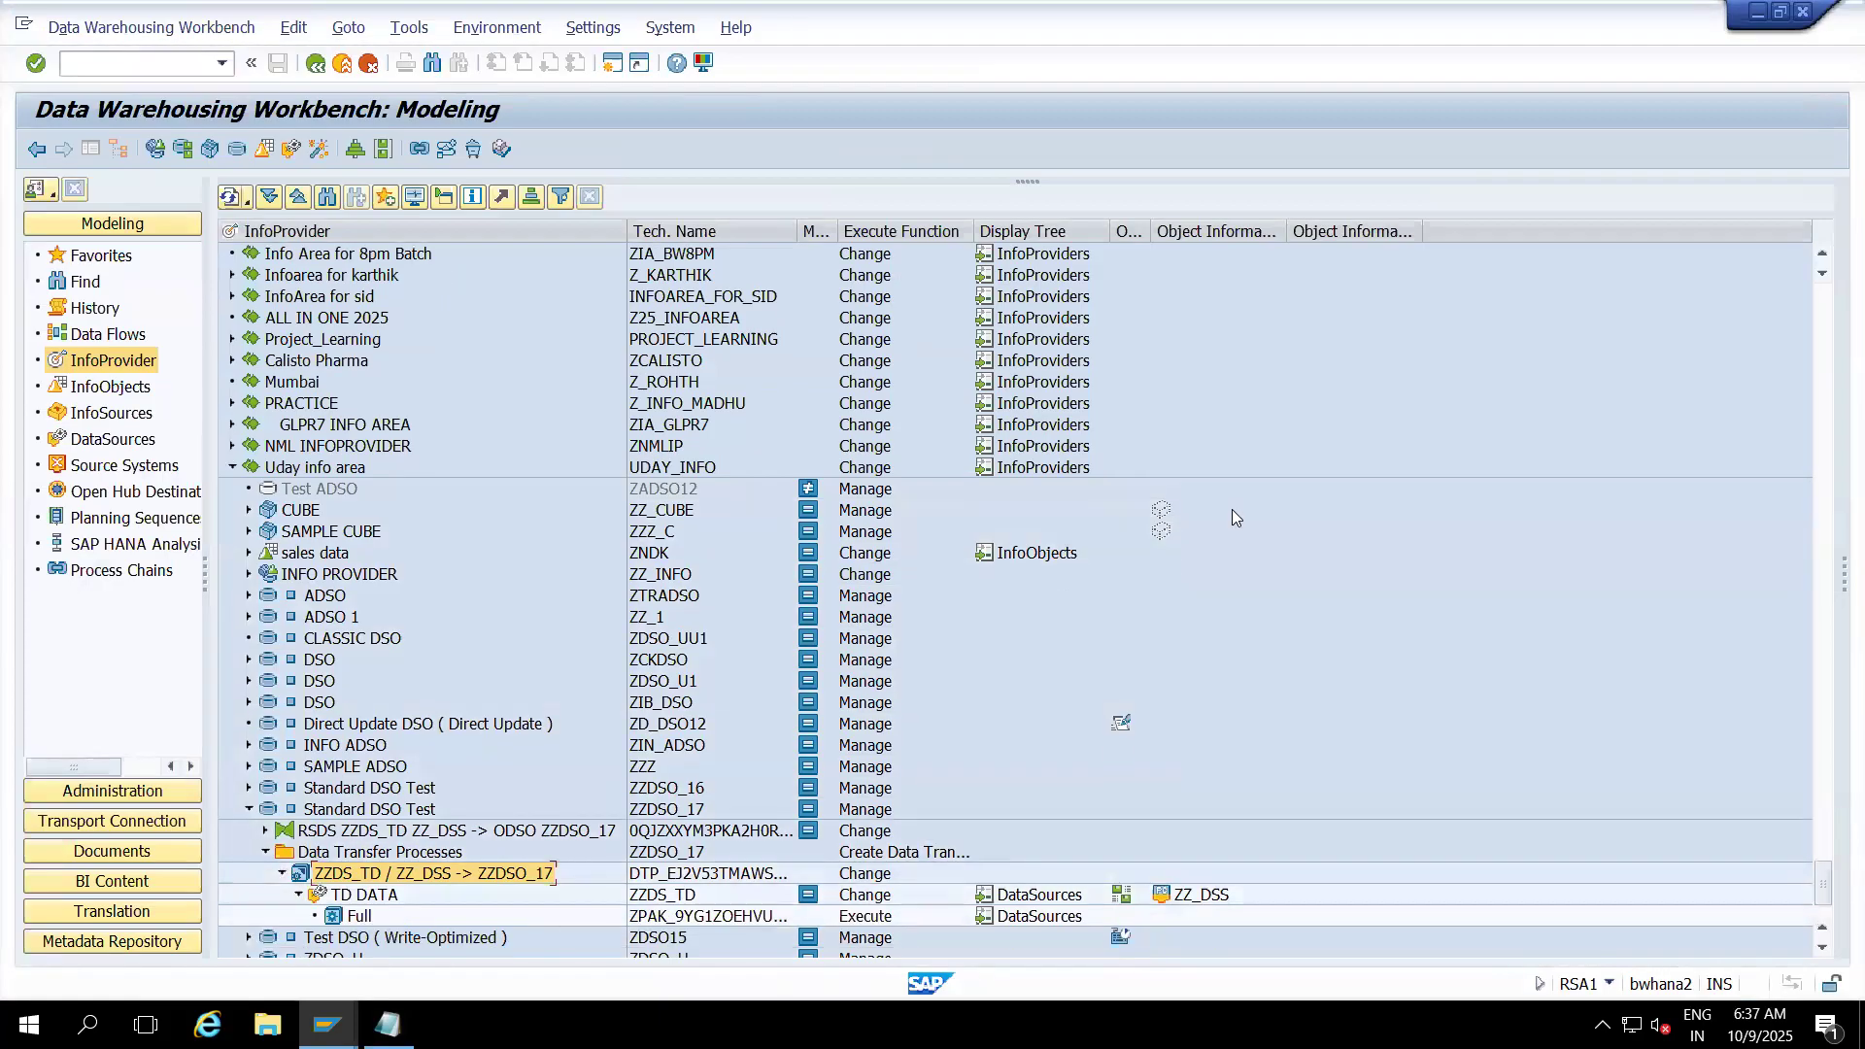
pyautogui.click(1202, 894)
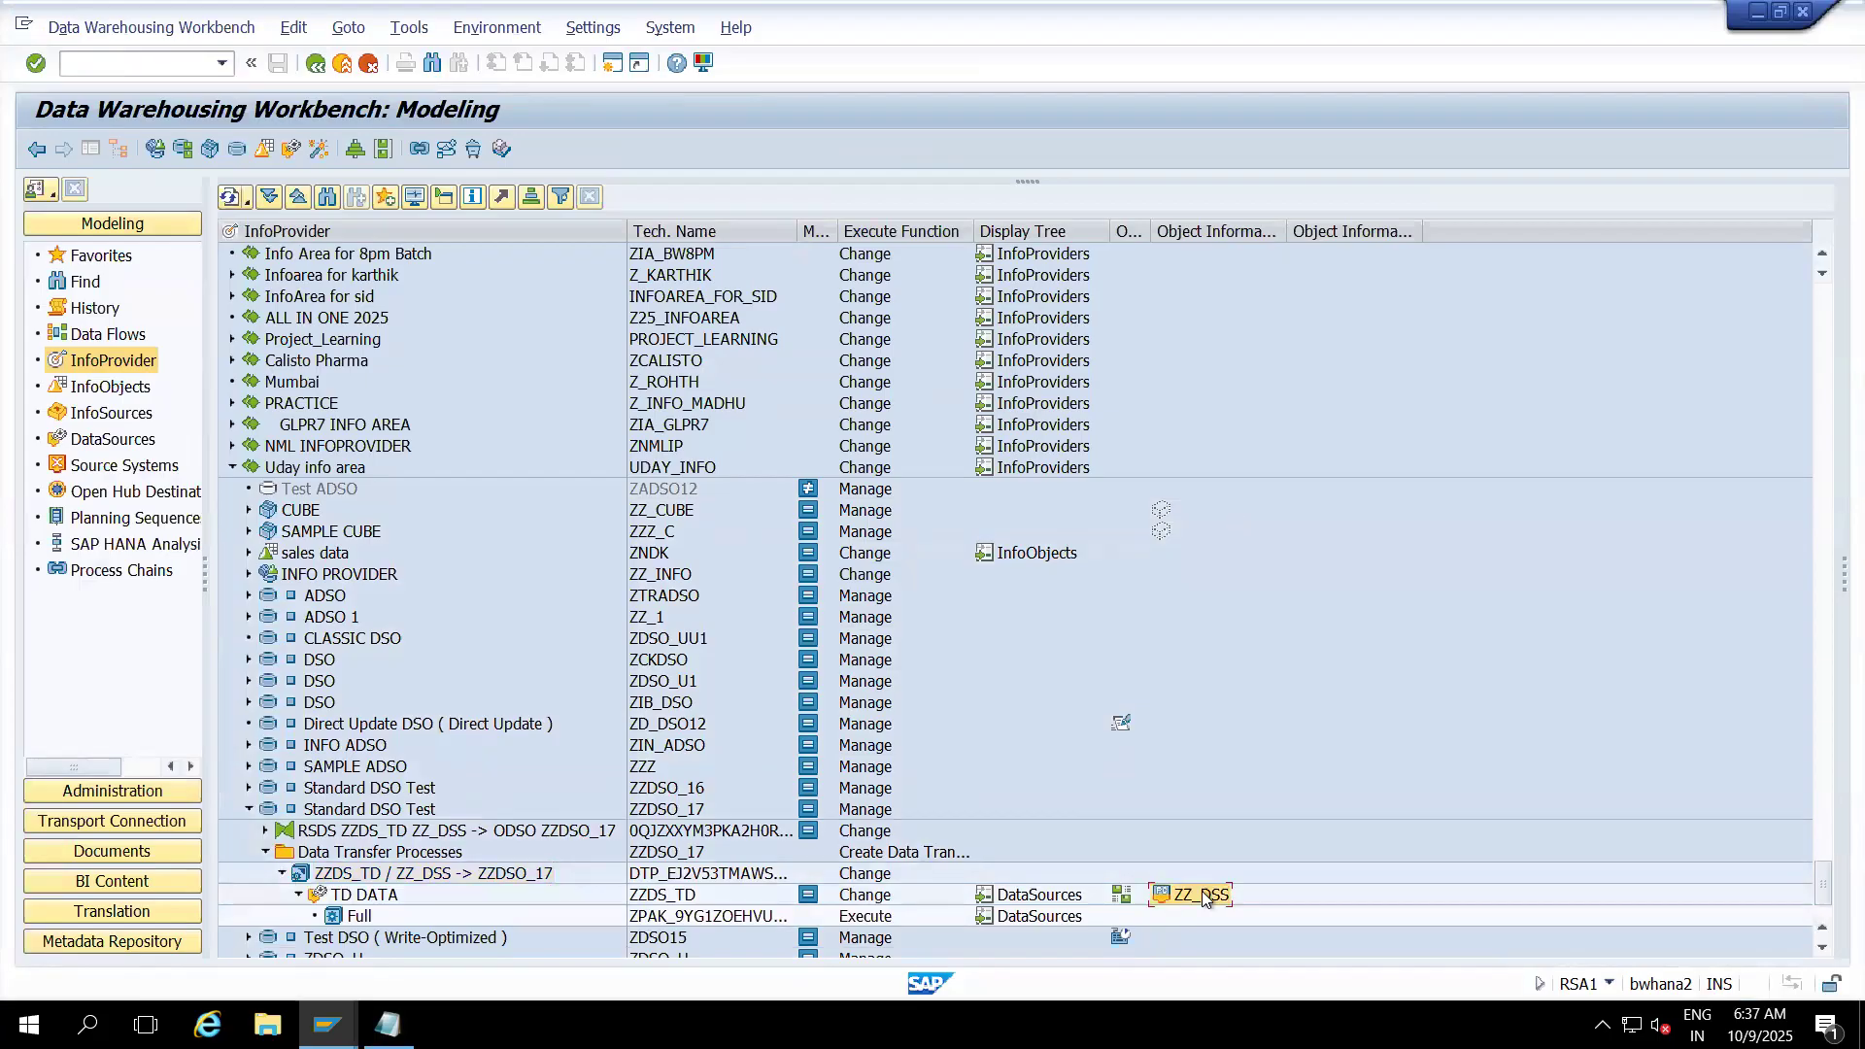
pyautogui.click(385, 897)
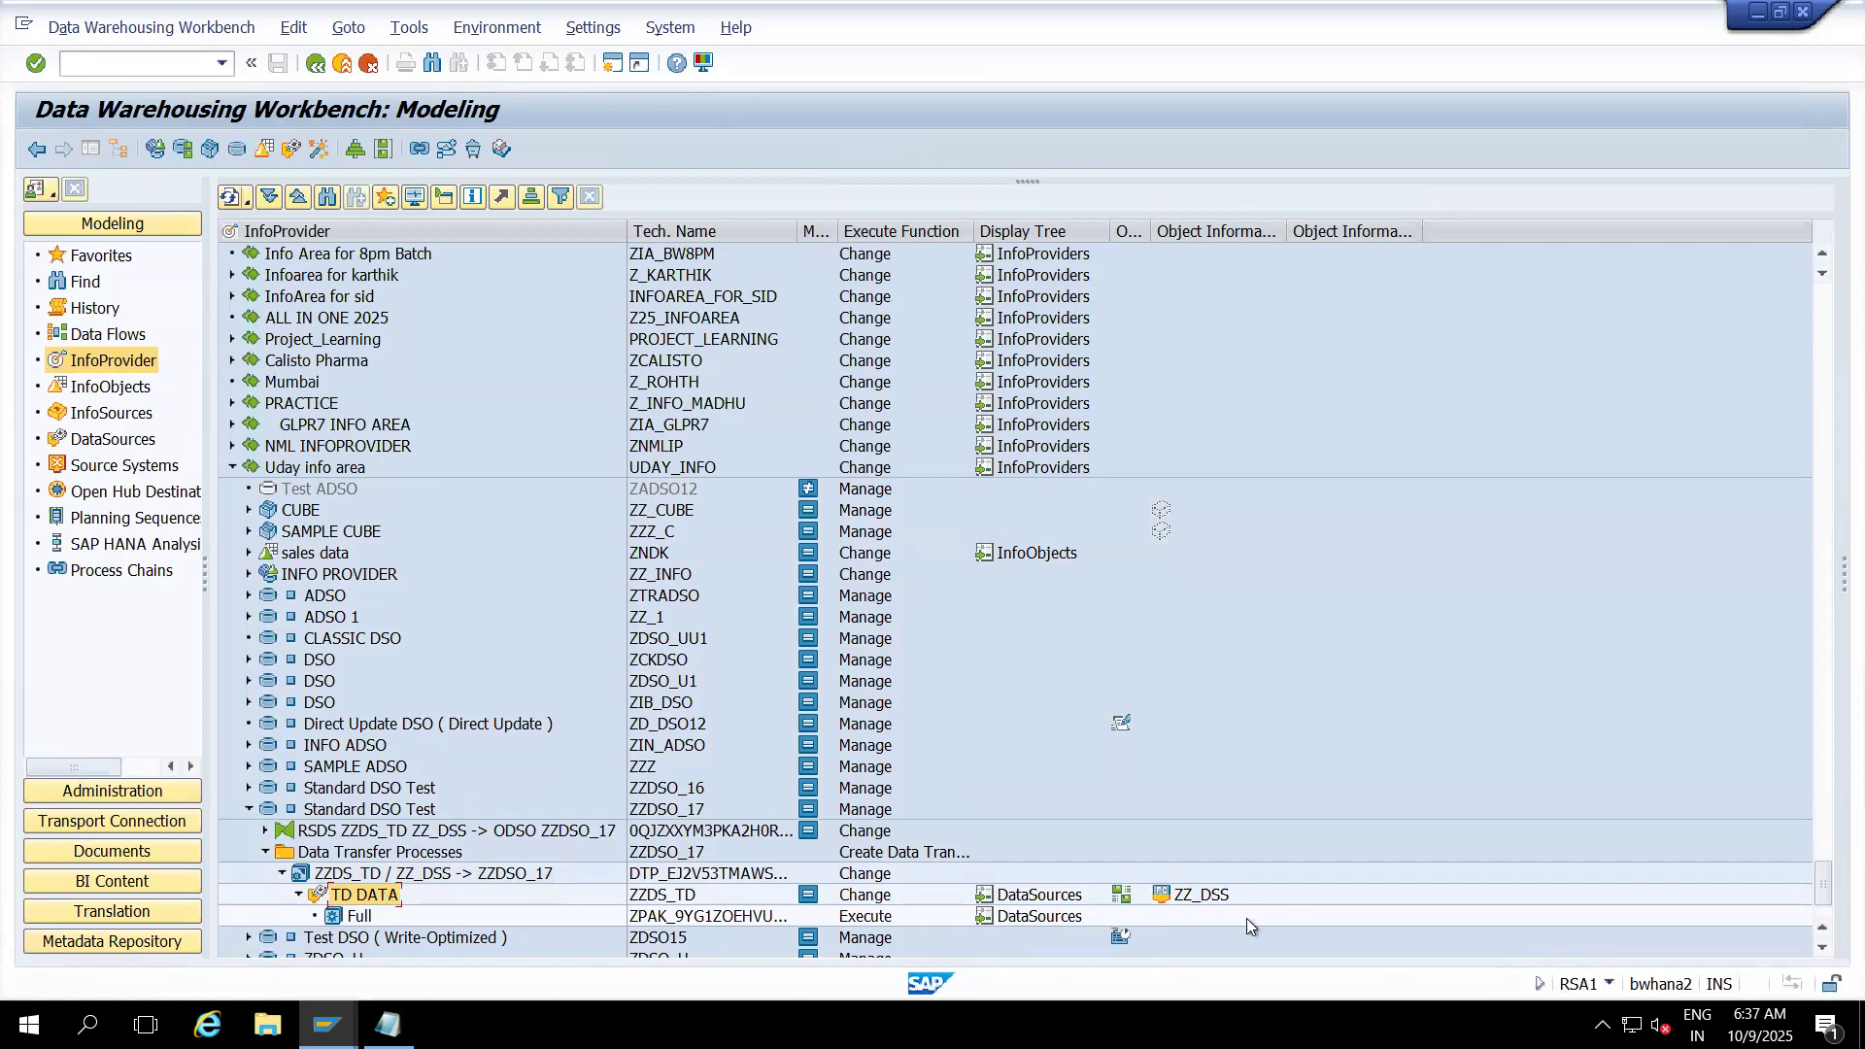
pyautogui.click(1205, 898)
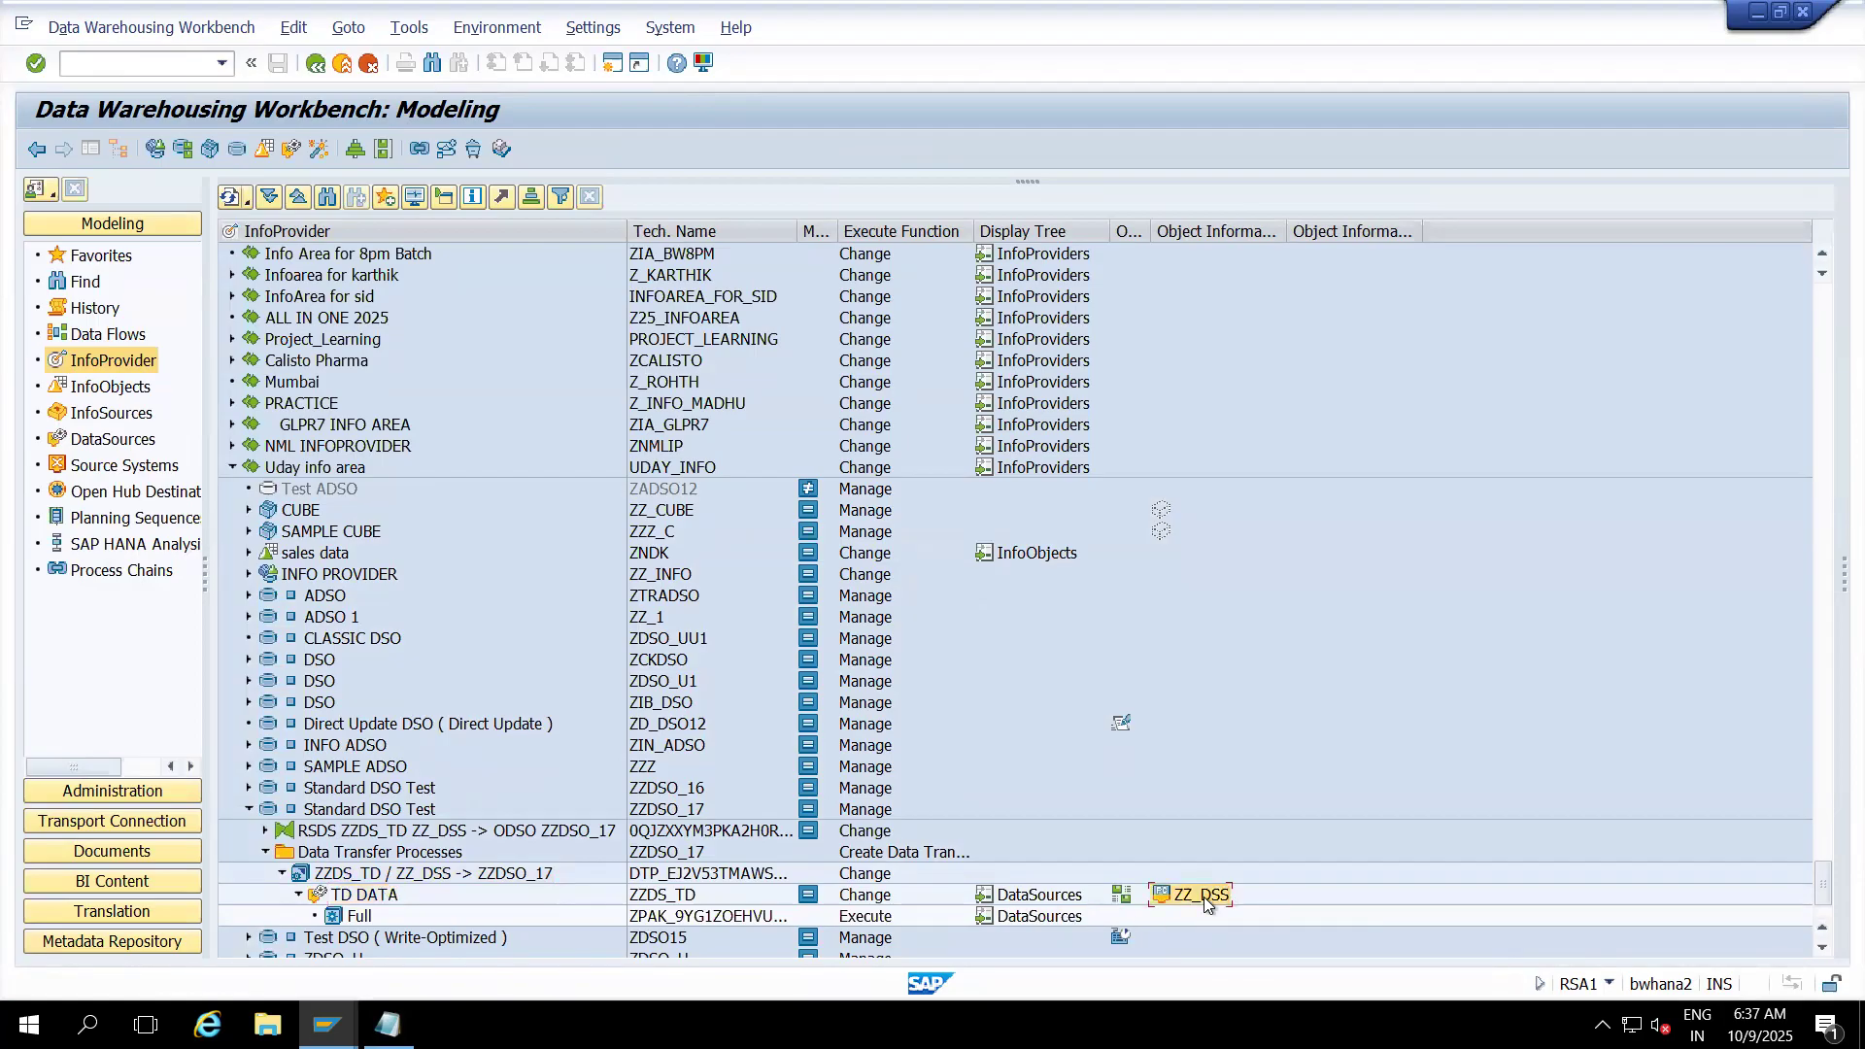
# - Show the source systems, collapse ODP - SAP (Extractors) and expand the File folder
pyautogui.click(120, 467)
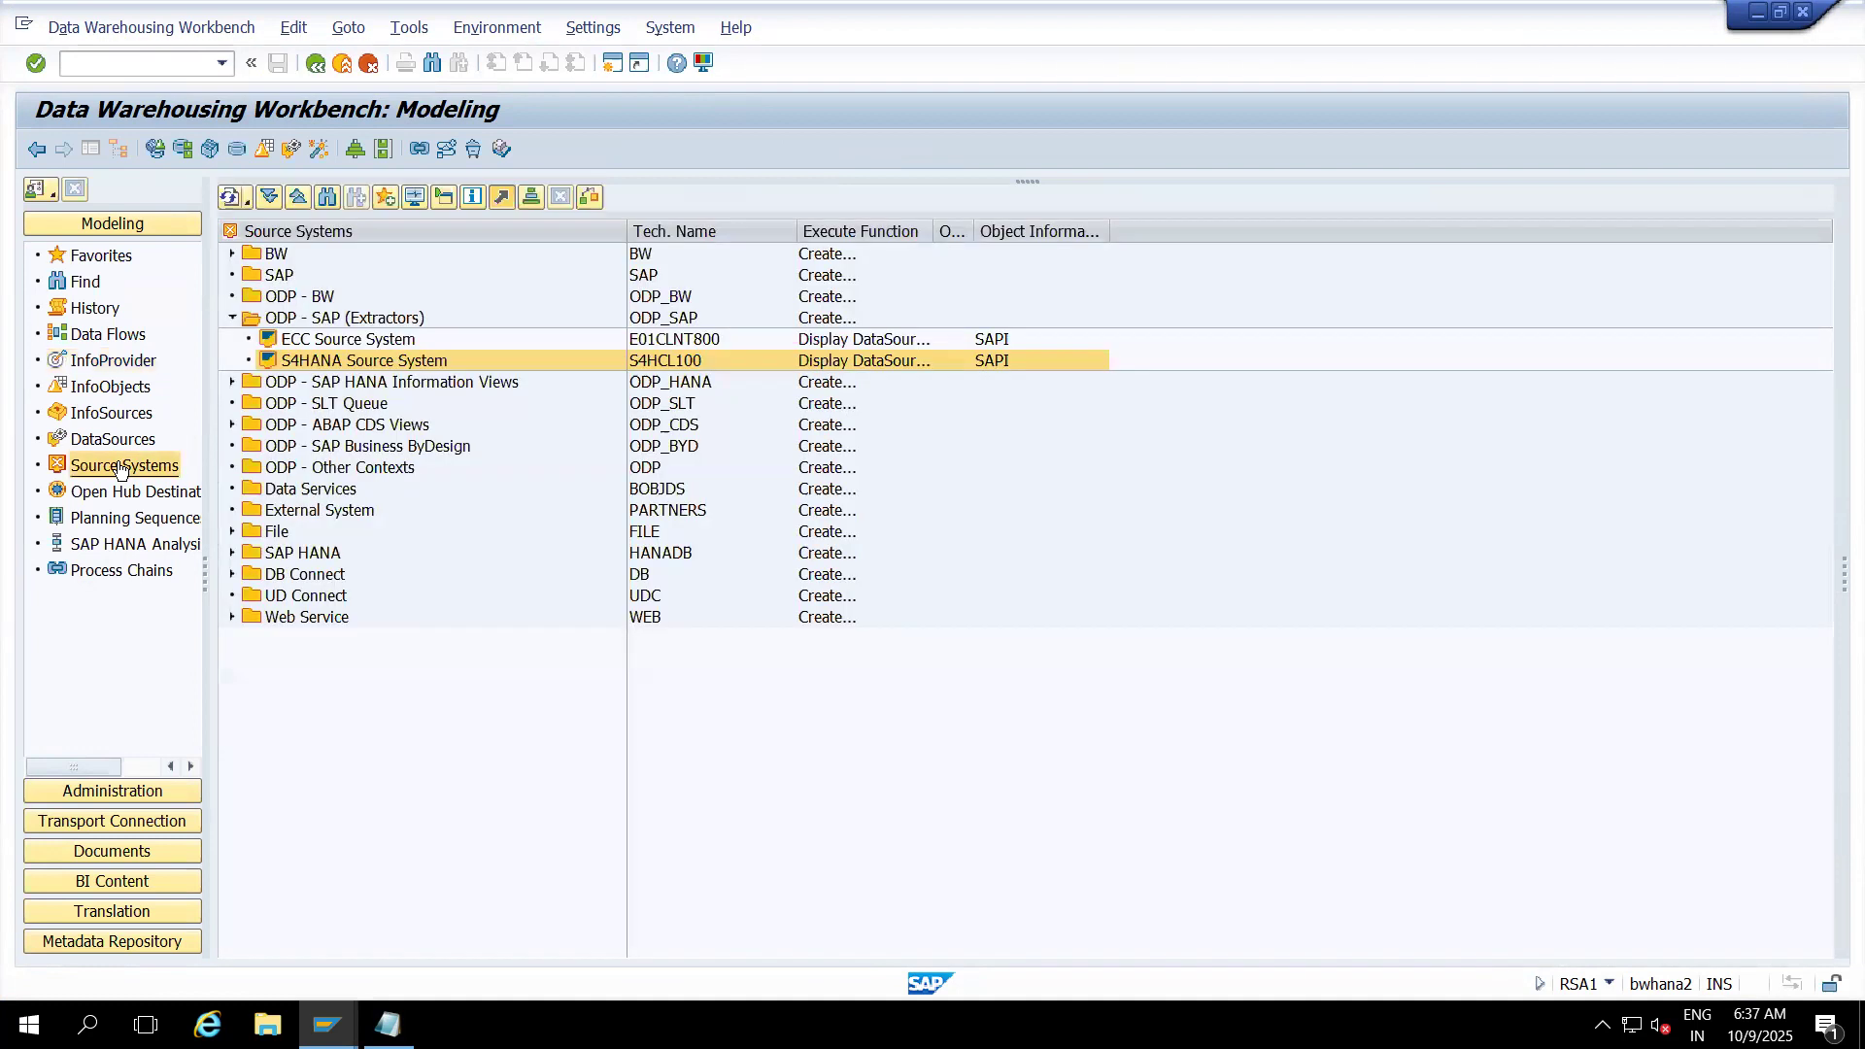
pyautogui.click(232, 317)
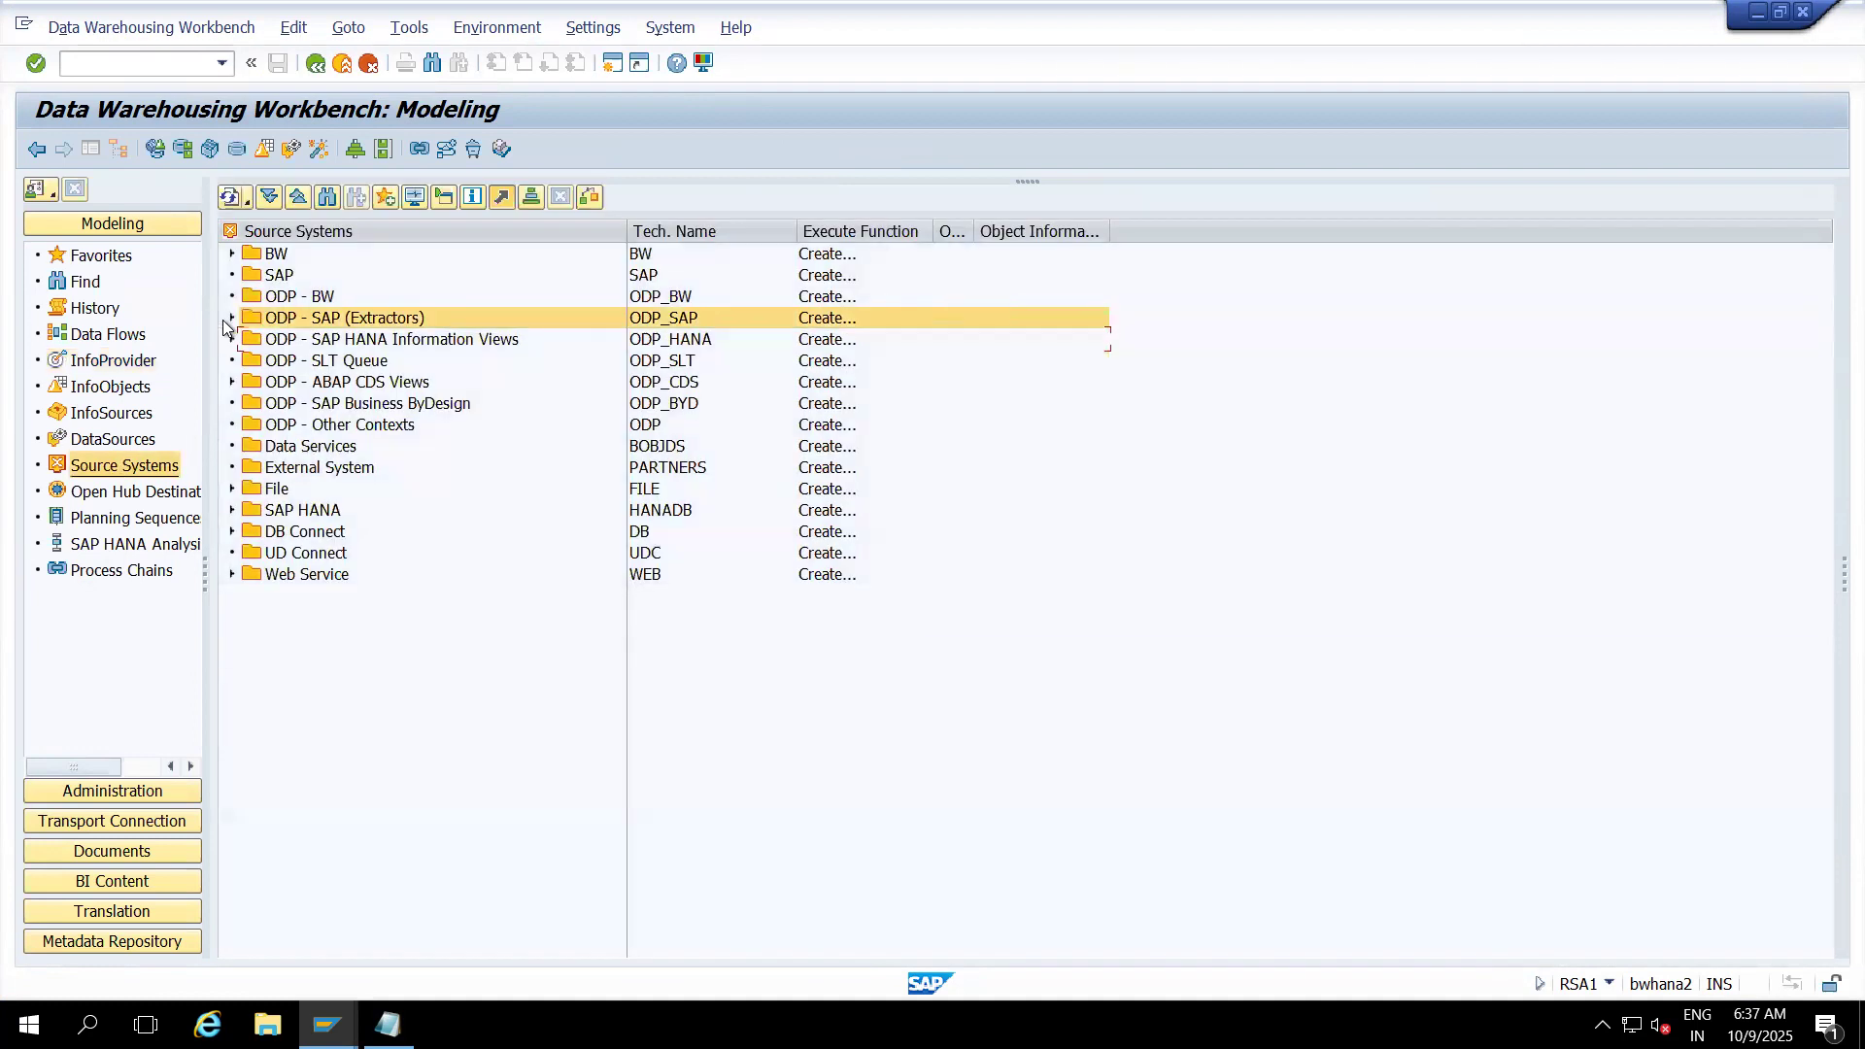
pyautogui.click(231, 491)
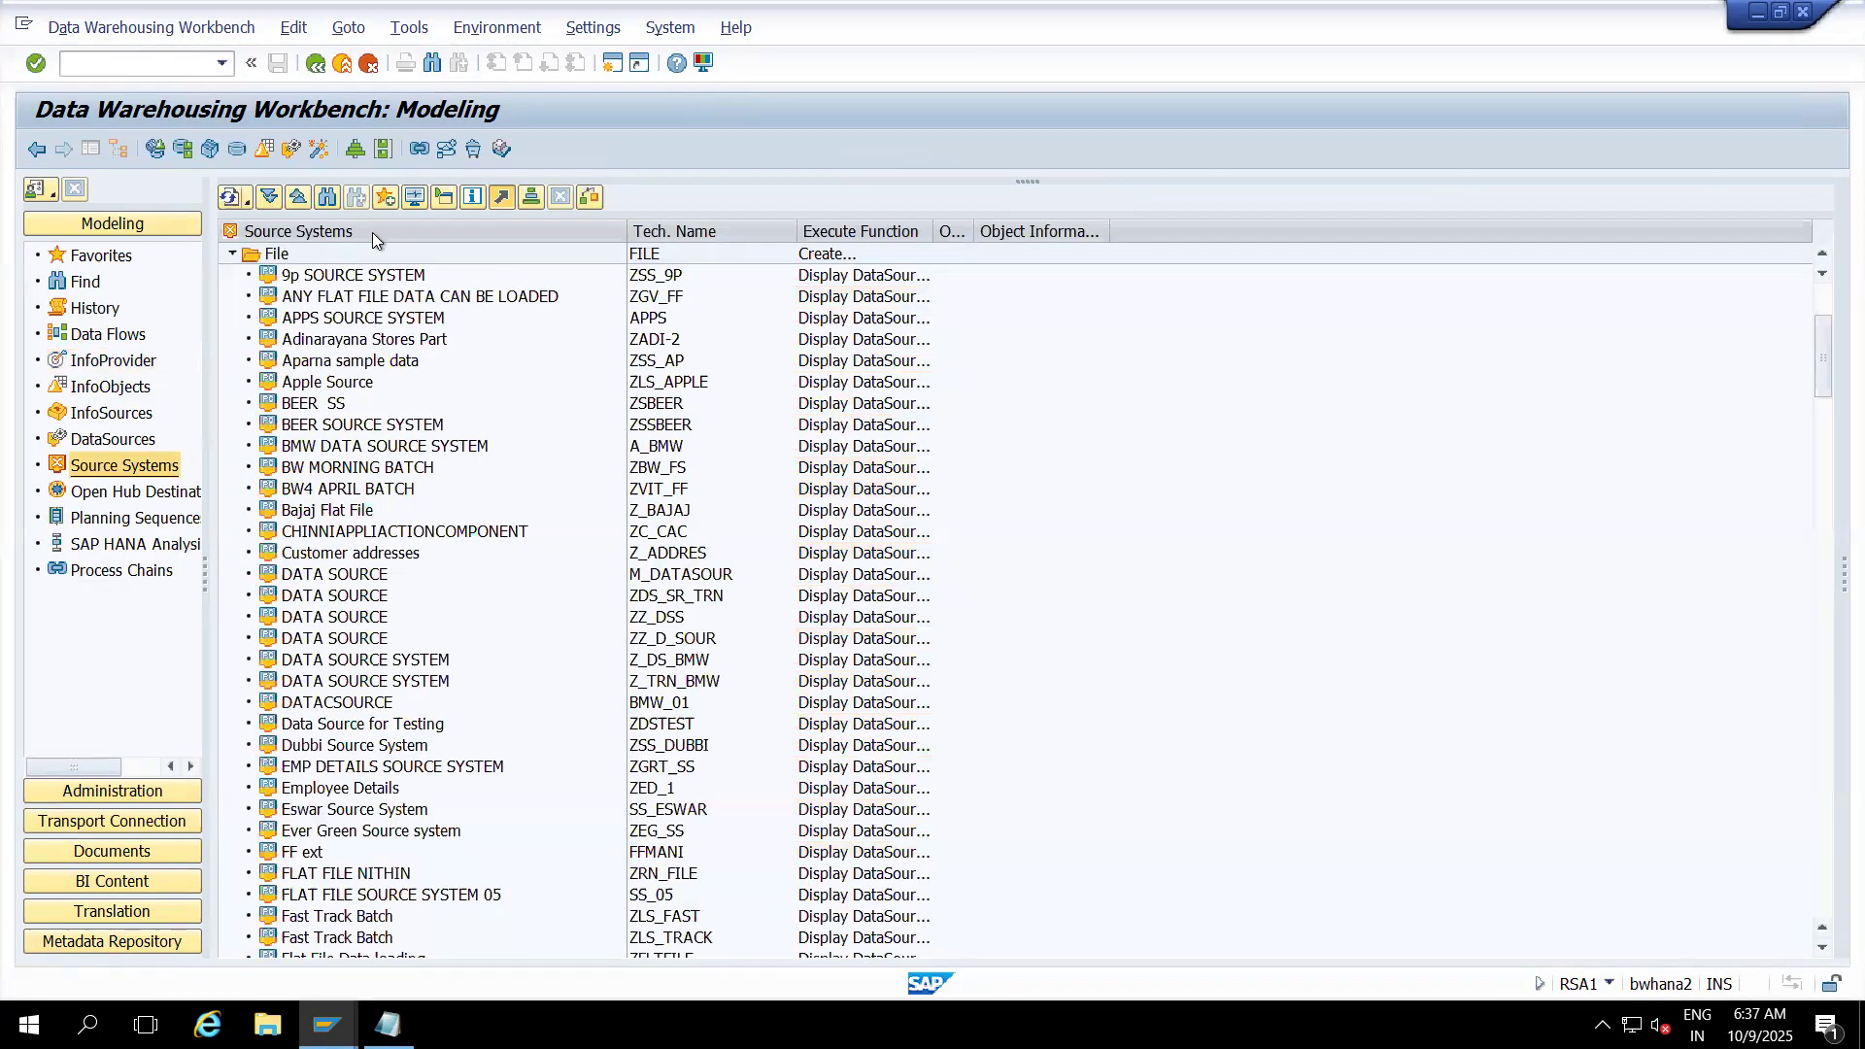
# - Search the source systems for the copied name ZZ_DSS and open its DataSources
pyautogui.click(329, 198)
pyautogui.hotkey('ctrl', 'v')
pyautogui.press('Return')
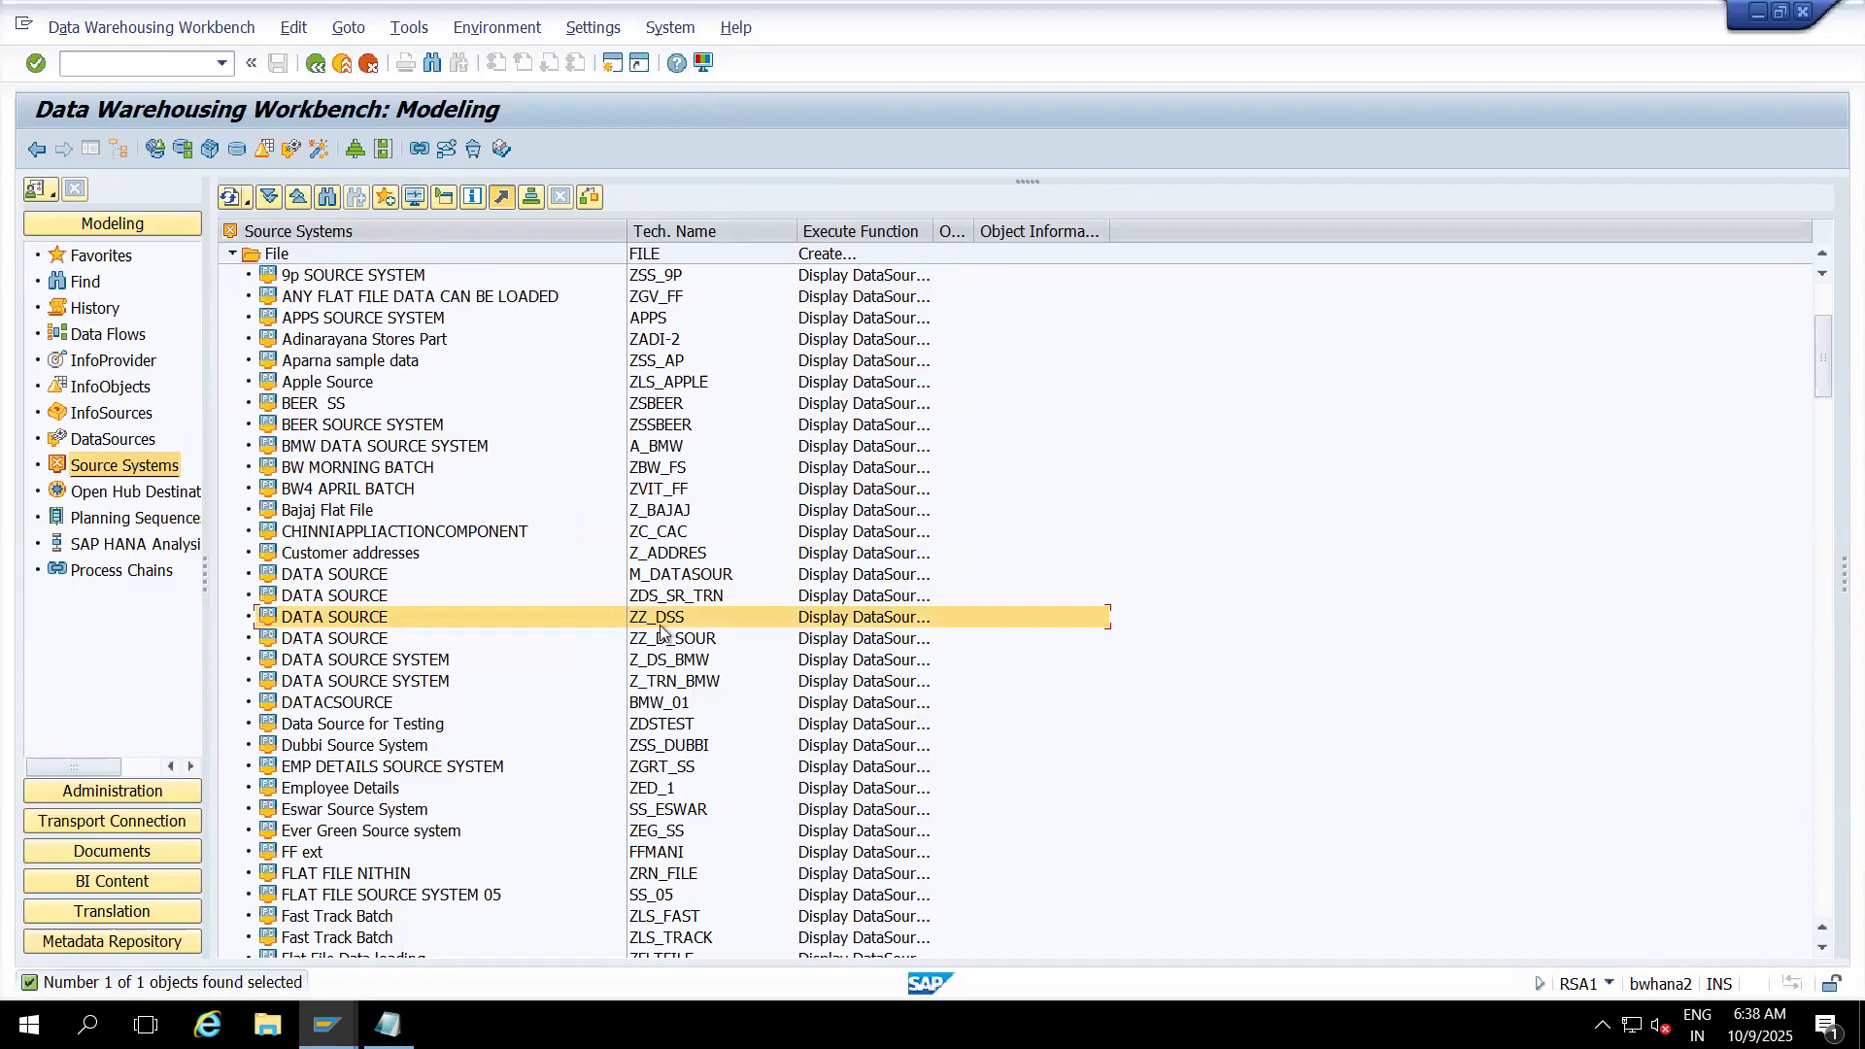
pyautogui.click(352, 618)
pyautogui.doubleClick(352, 617)
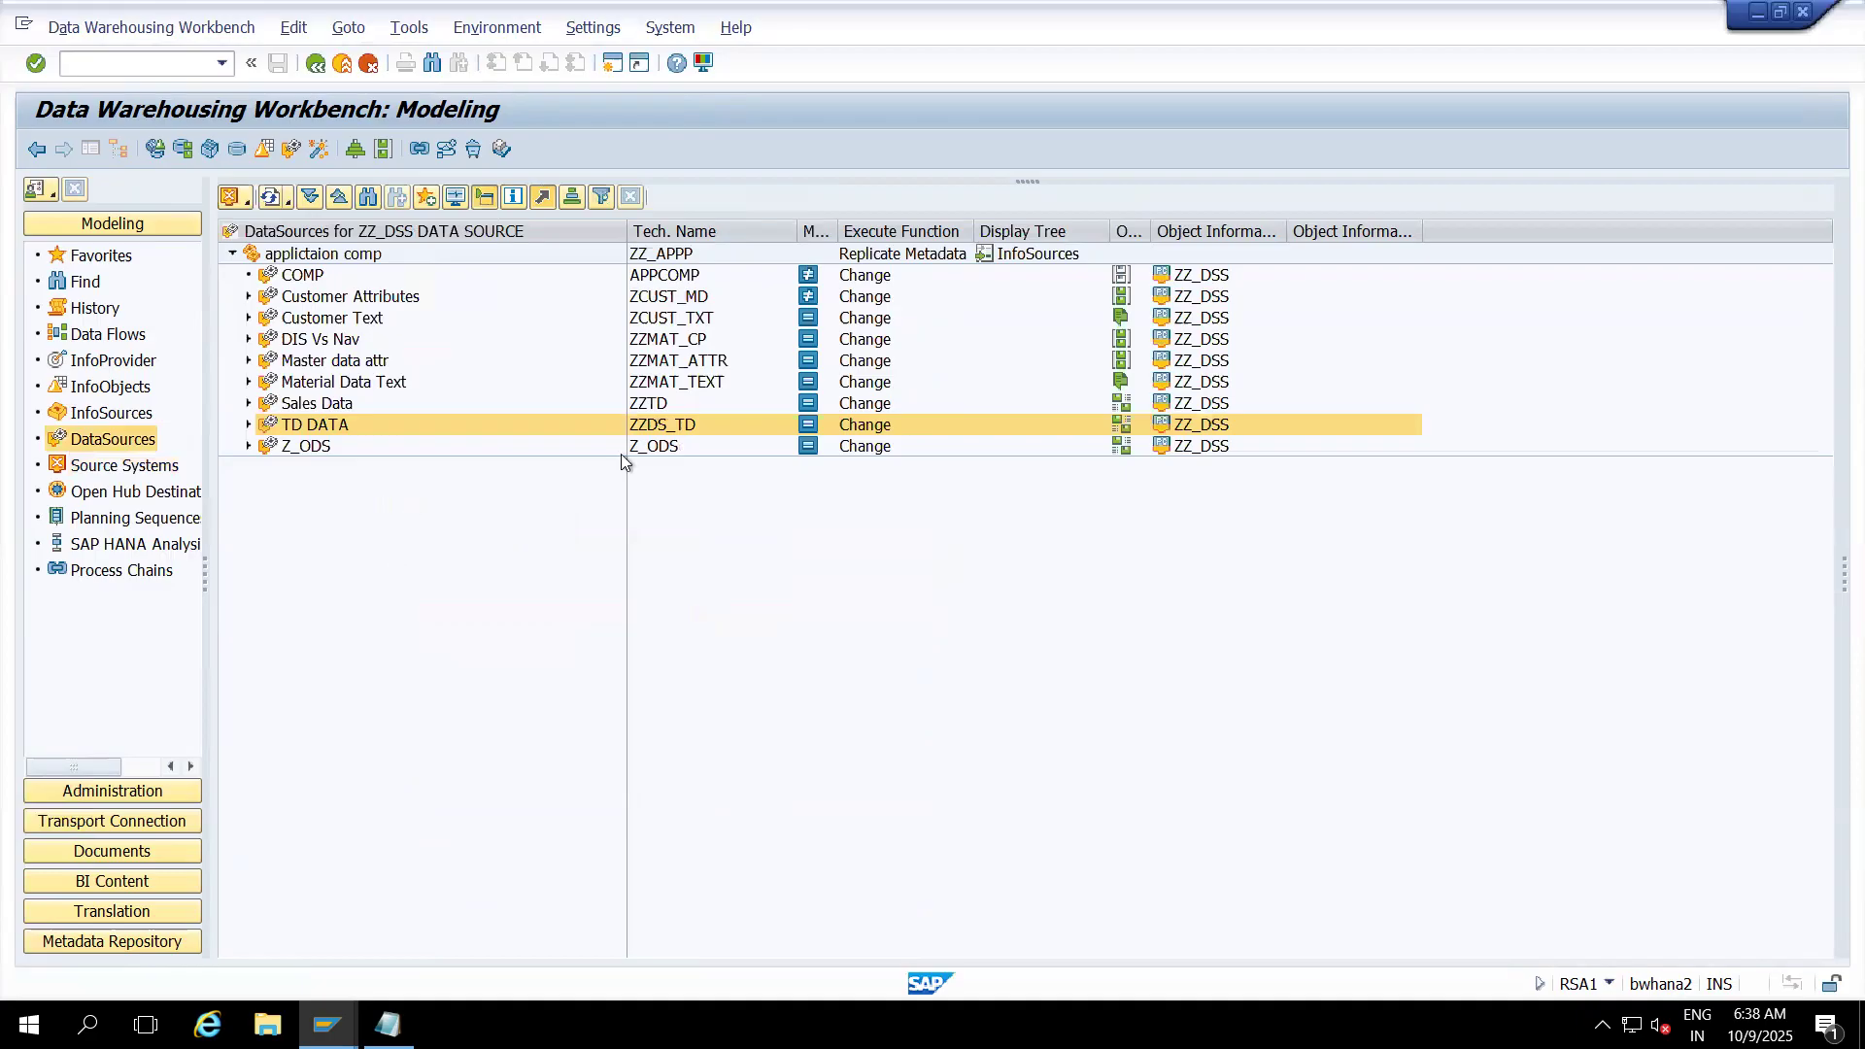
# - Compare ZZDS_TD in the notes with the TD DATA DataSource in the SAP workbench, widening the first Object Information column
pyautogui.hotkey('alt', 'Tab')
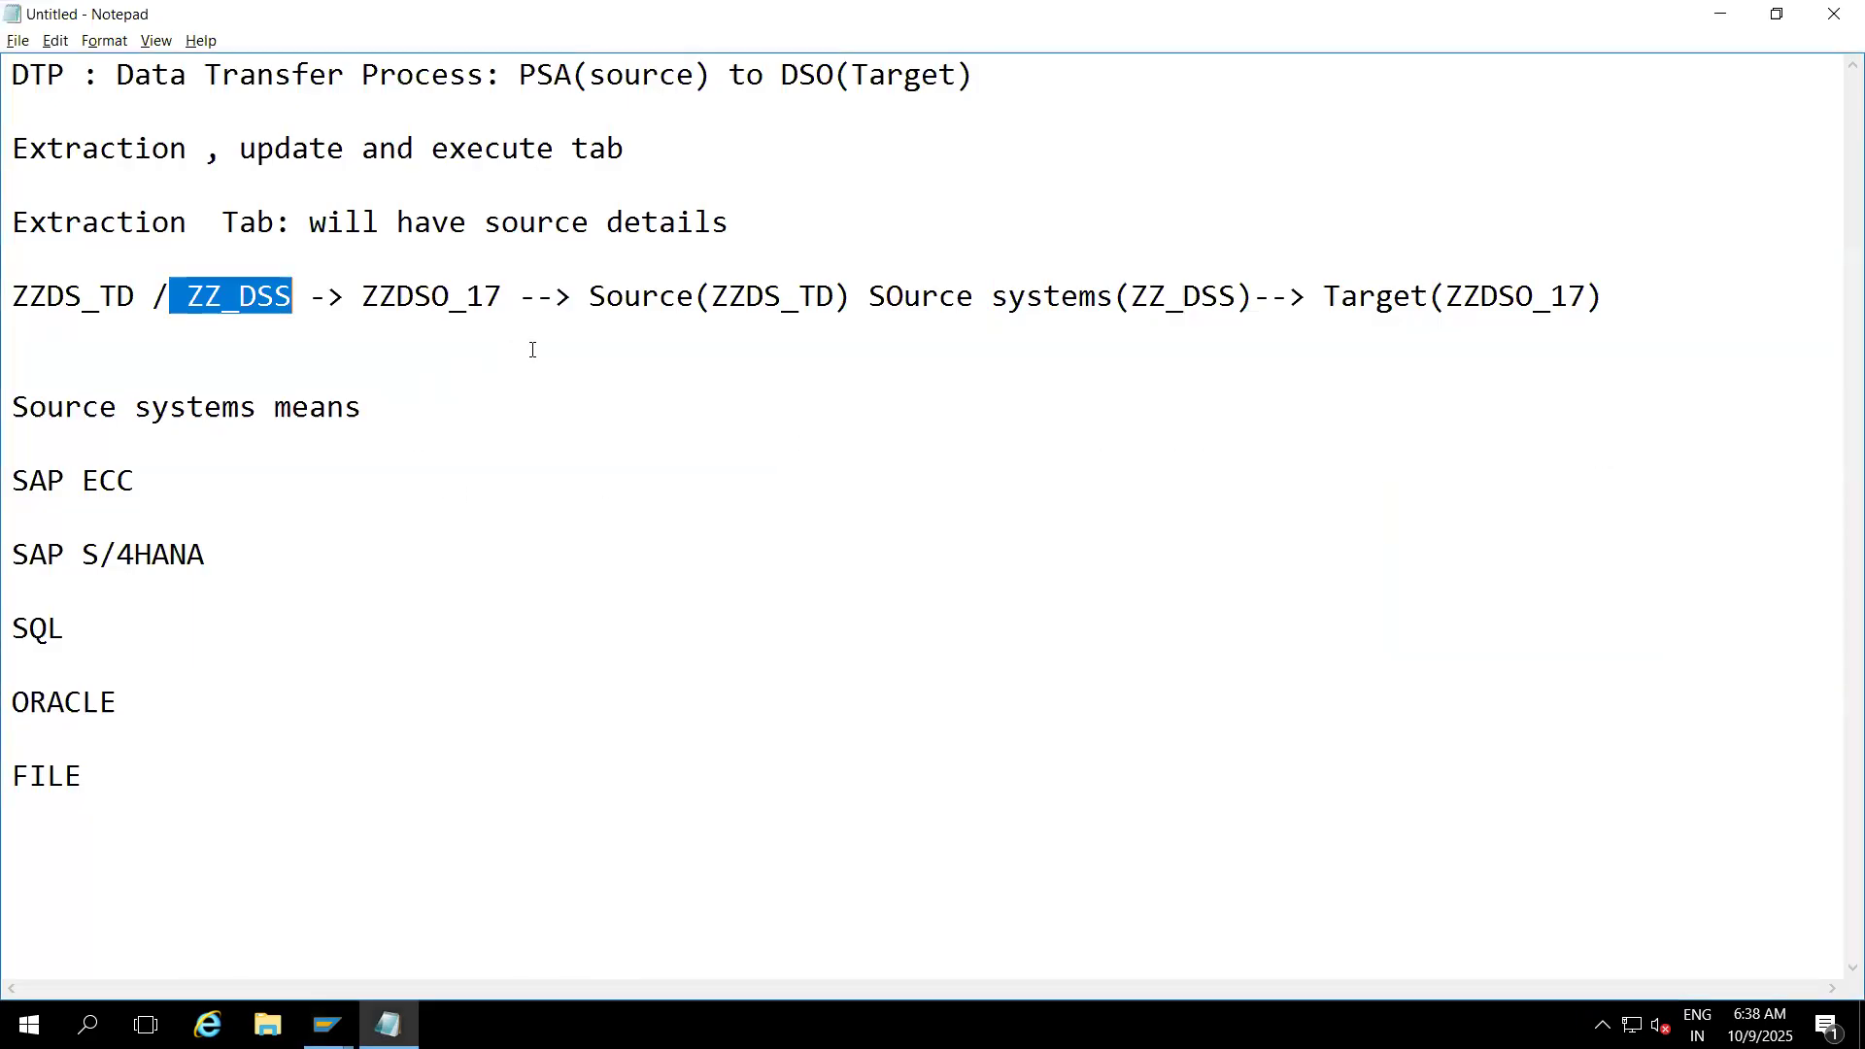
pyautogui.moveTo(127, 297); pyautogui.dragTo(10, 294)
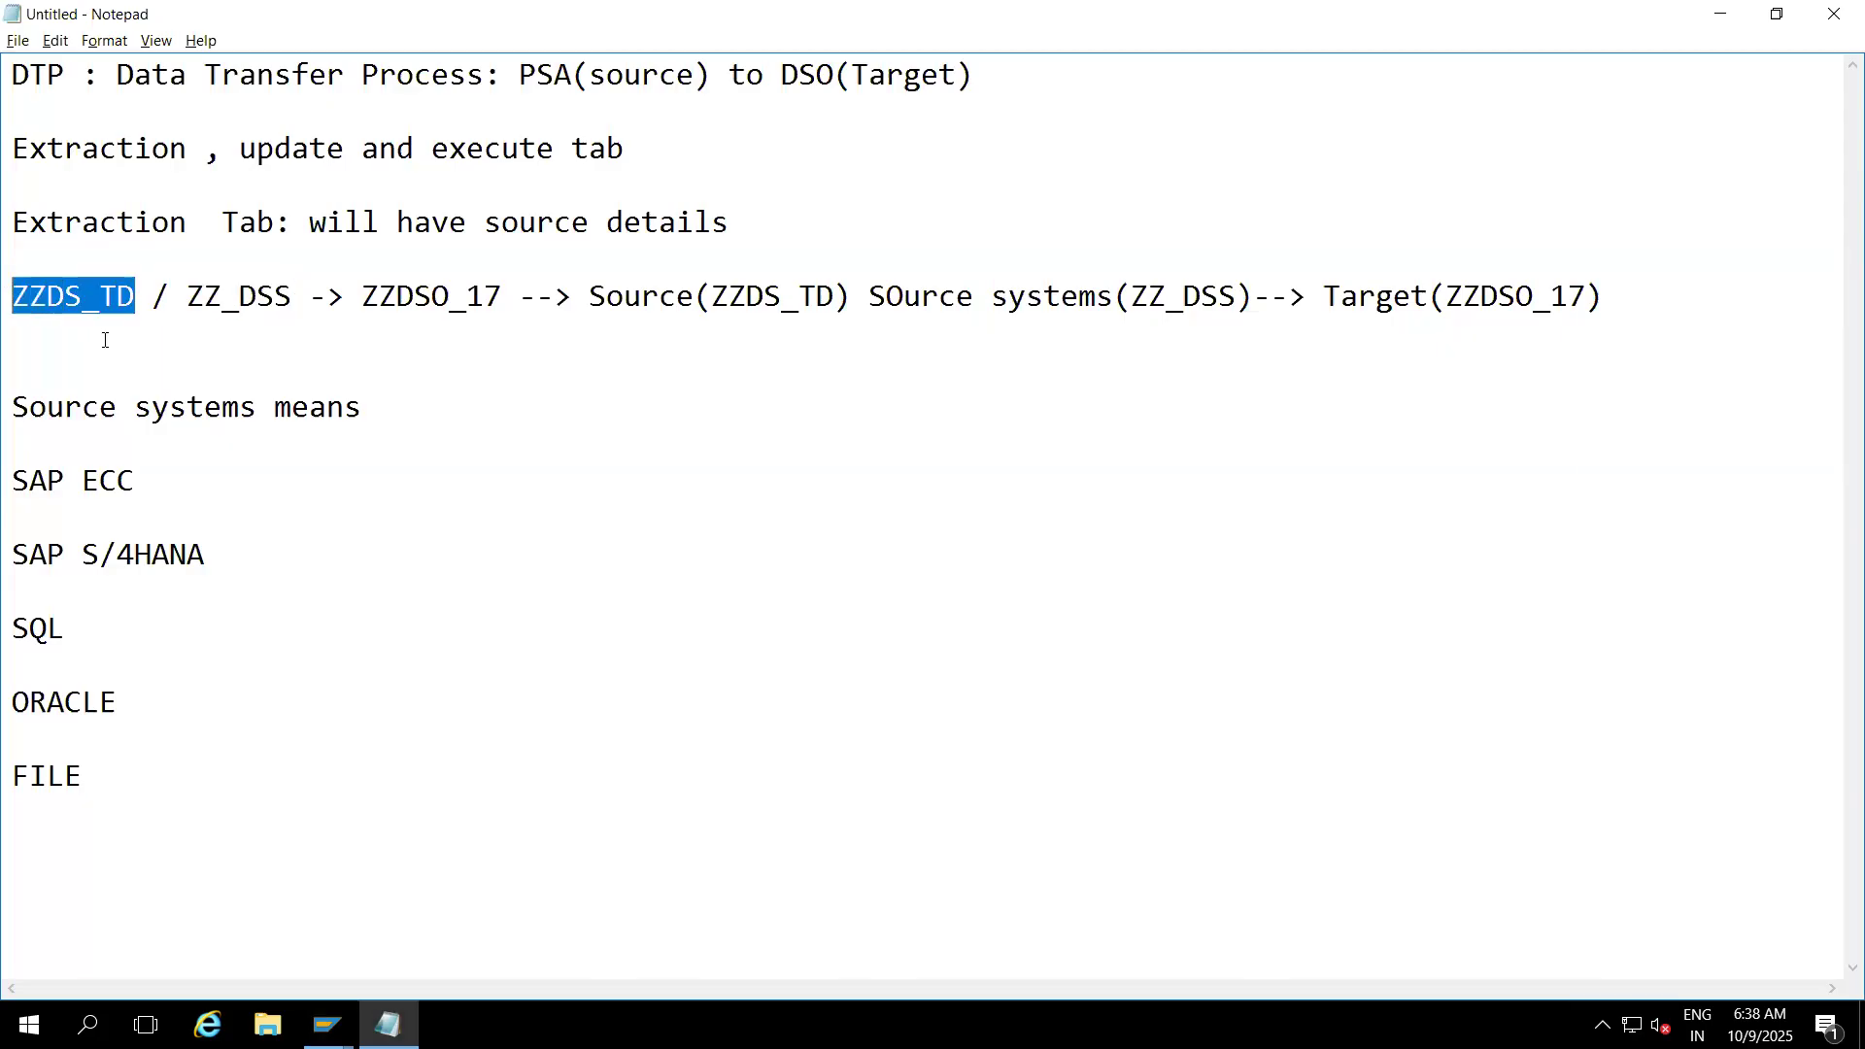
pyautogui.hotkey('alt', 'Tab')
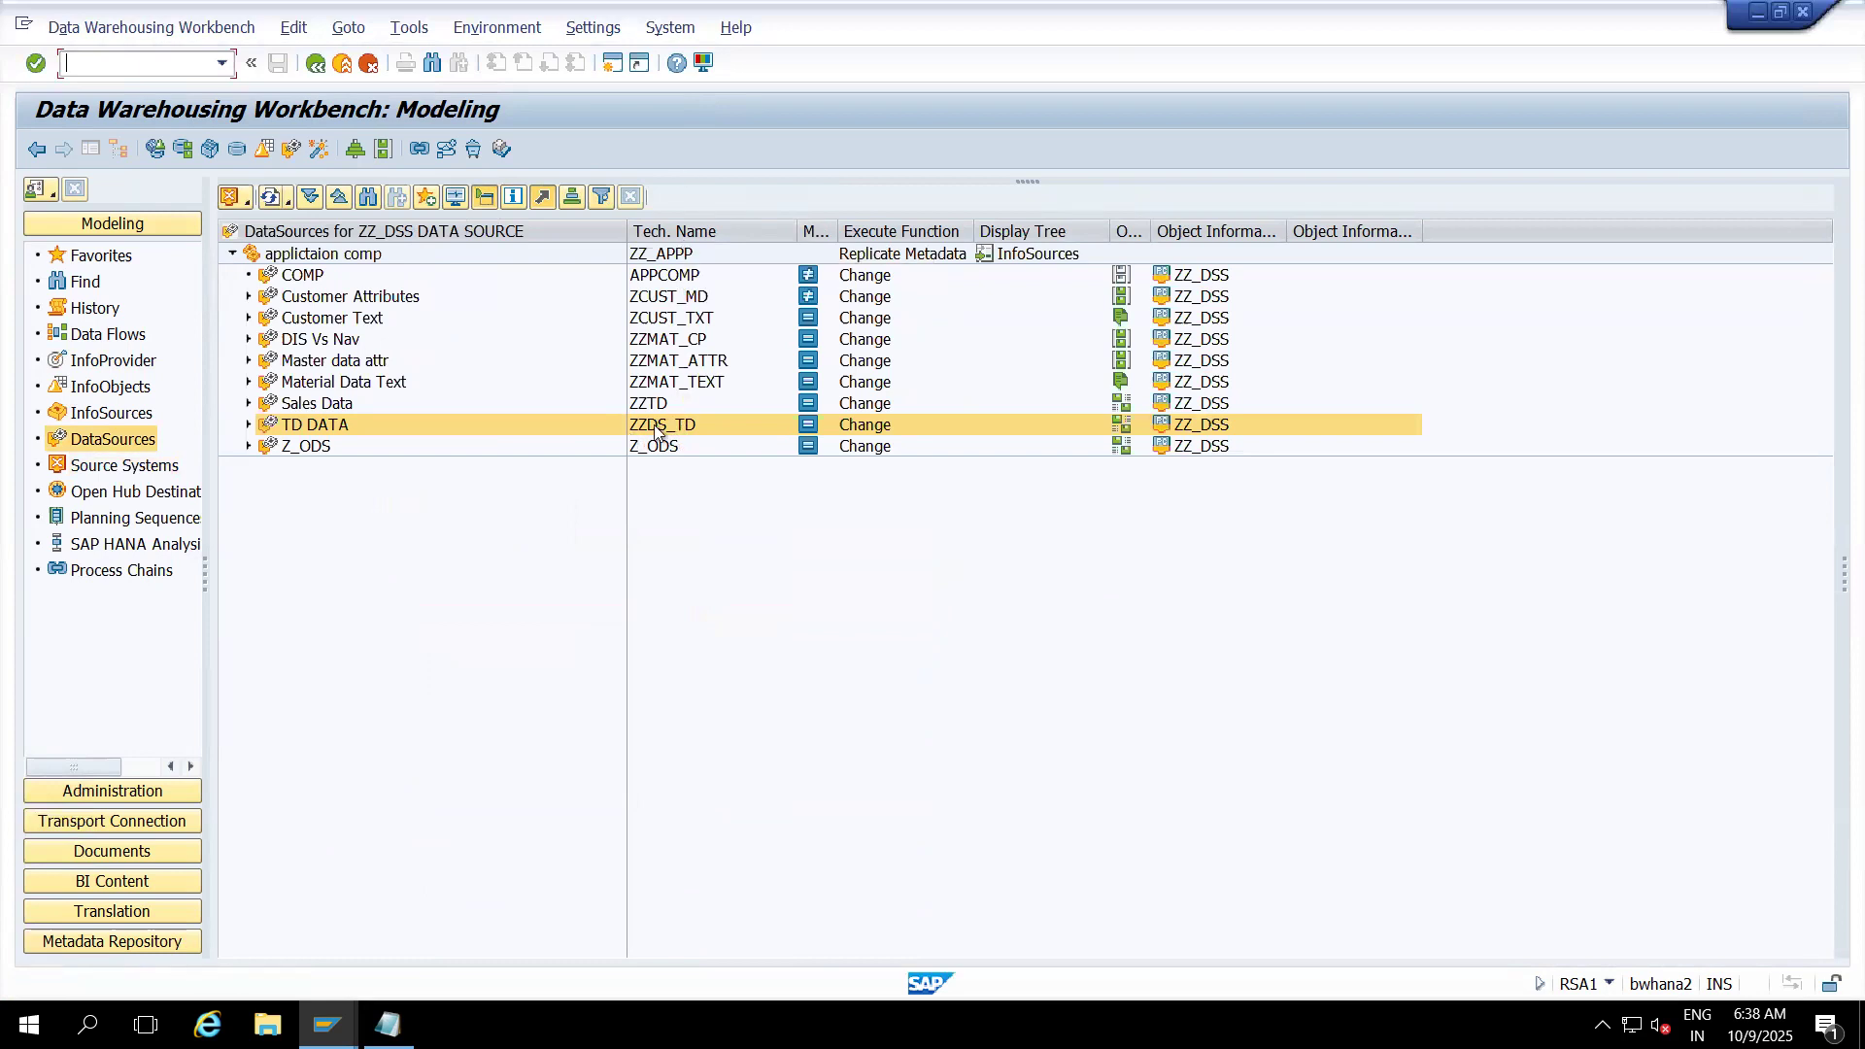
pyautogui.hotkey('alt', 'Tab')
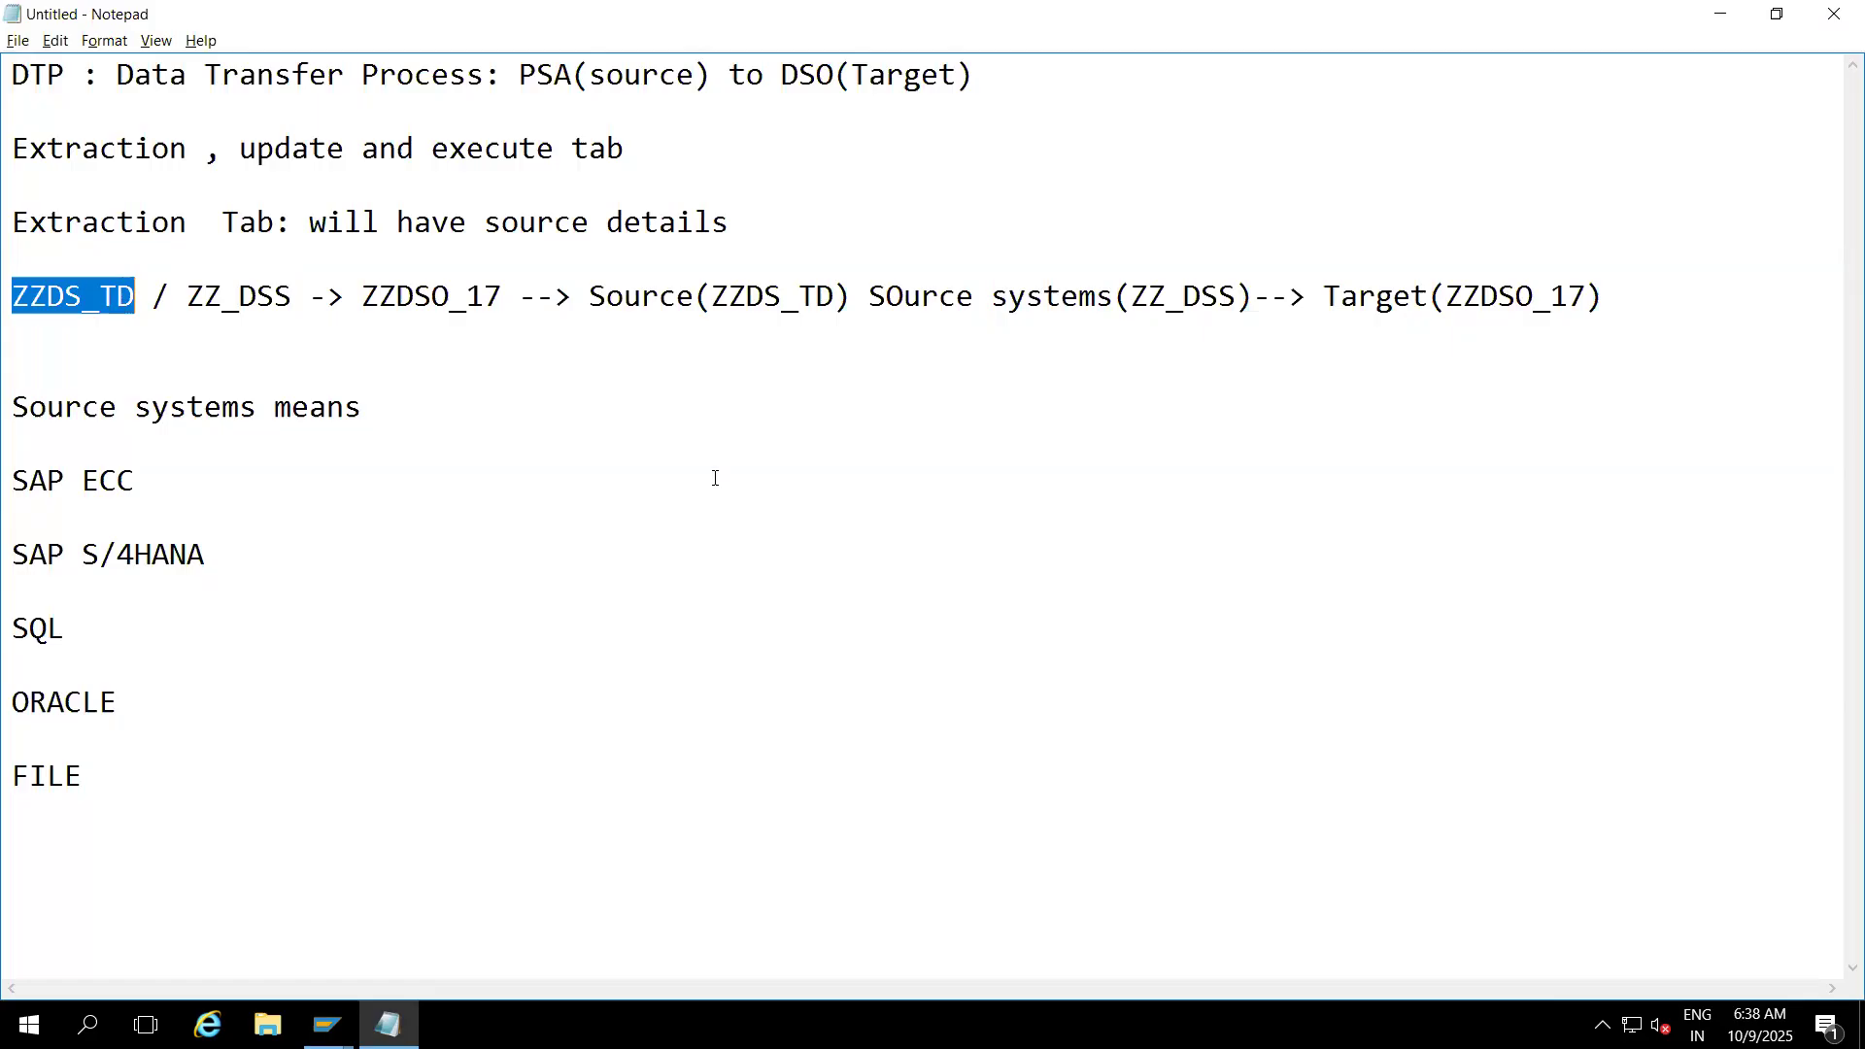
pyautogui.hotkey('alt', 'Tab')
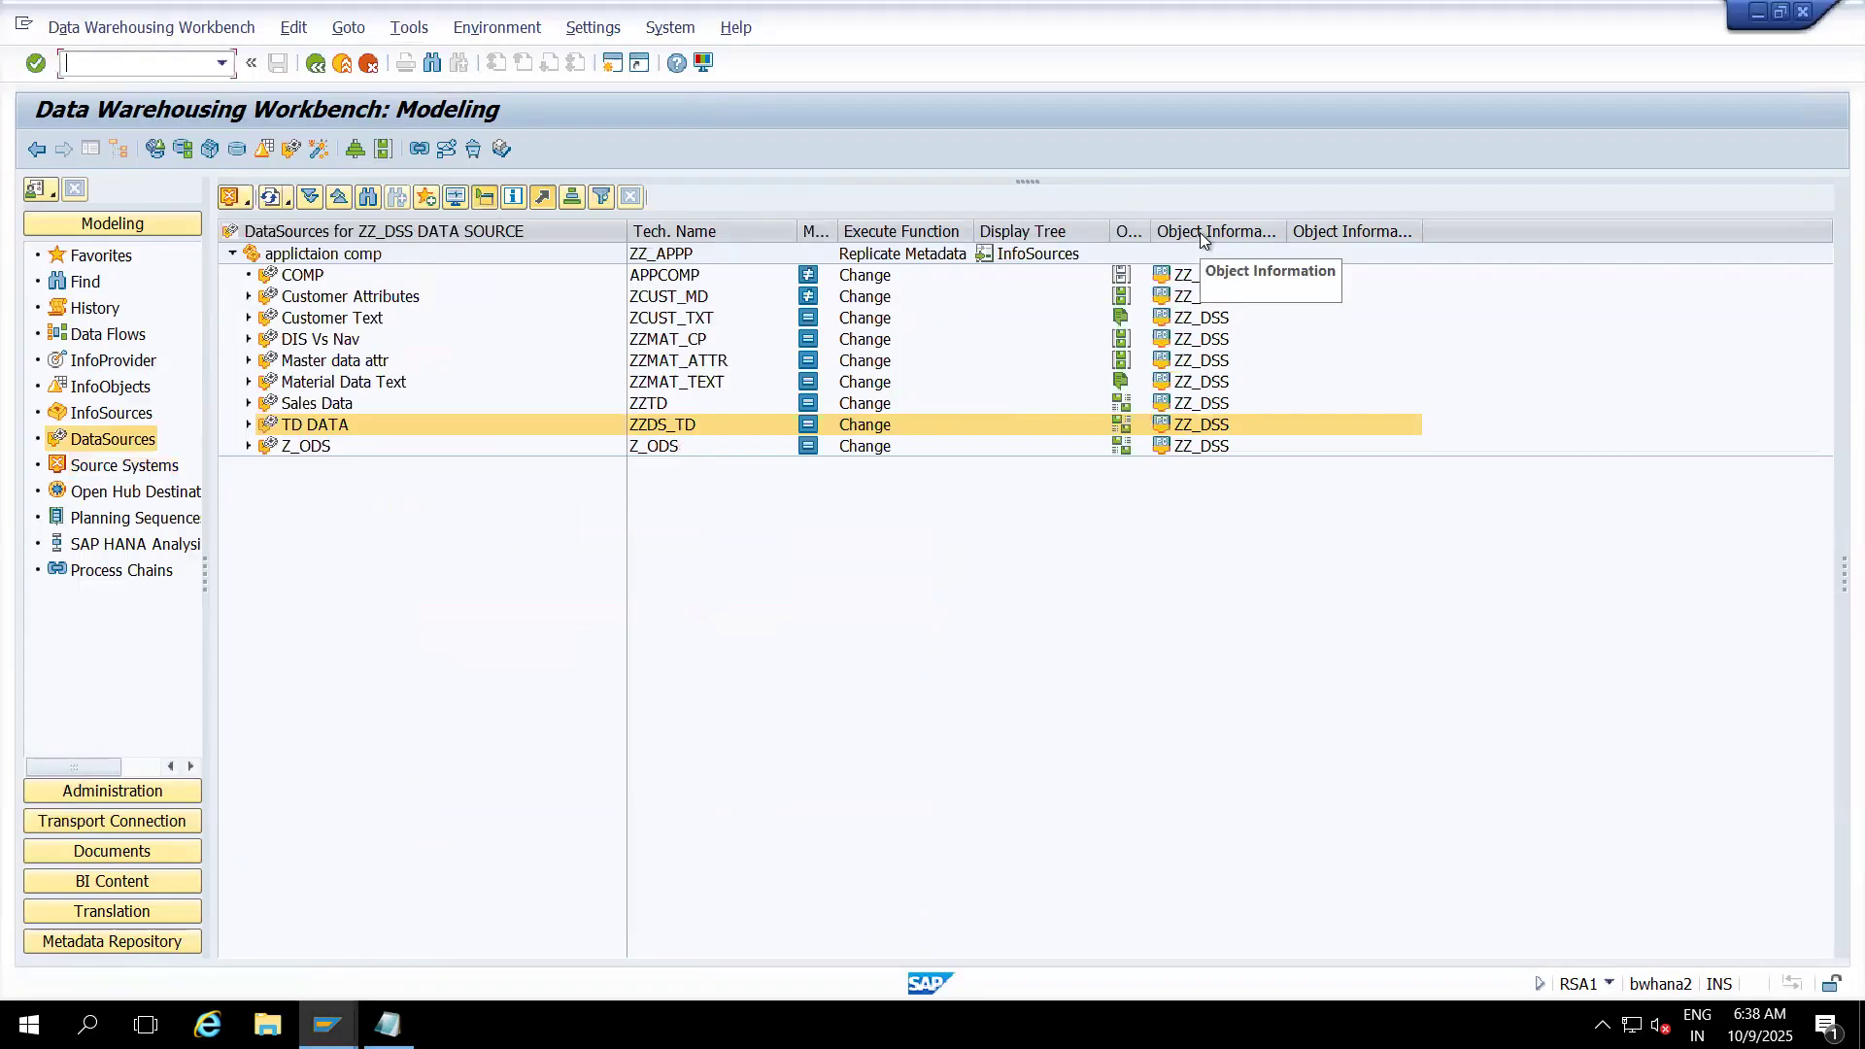
pyautogui.moveTo(1278, 236); pyautogui.dragTo(1467, 236)
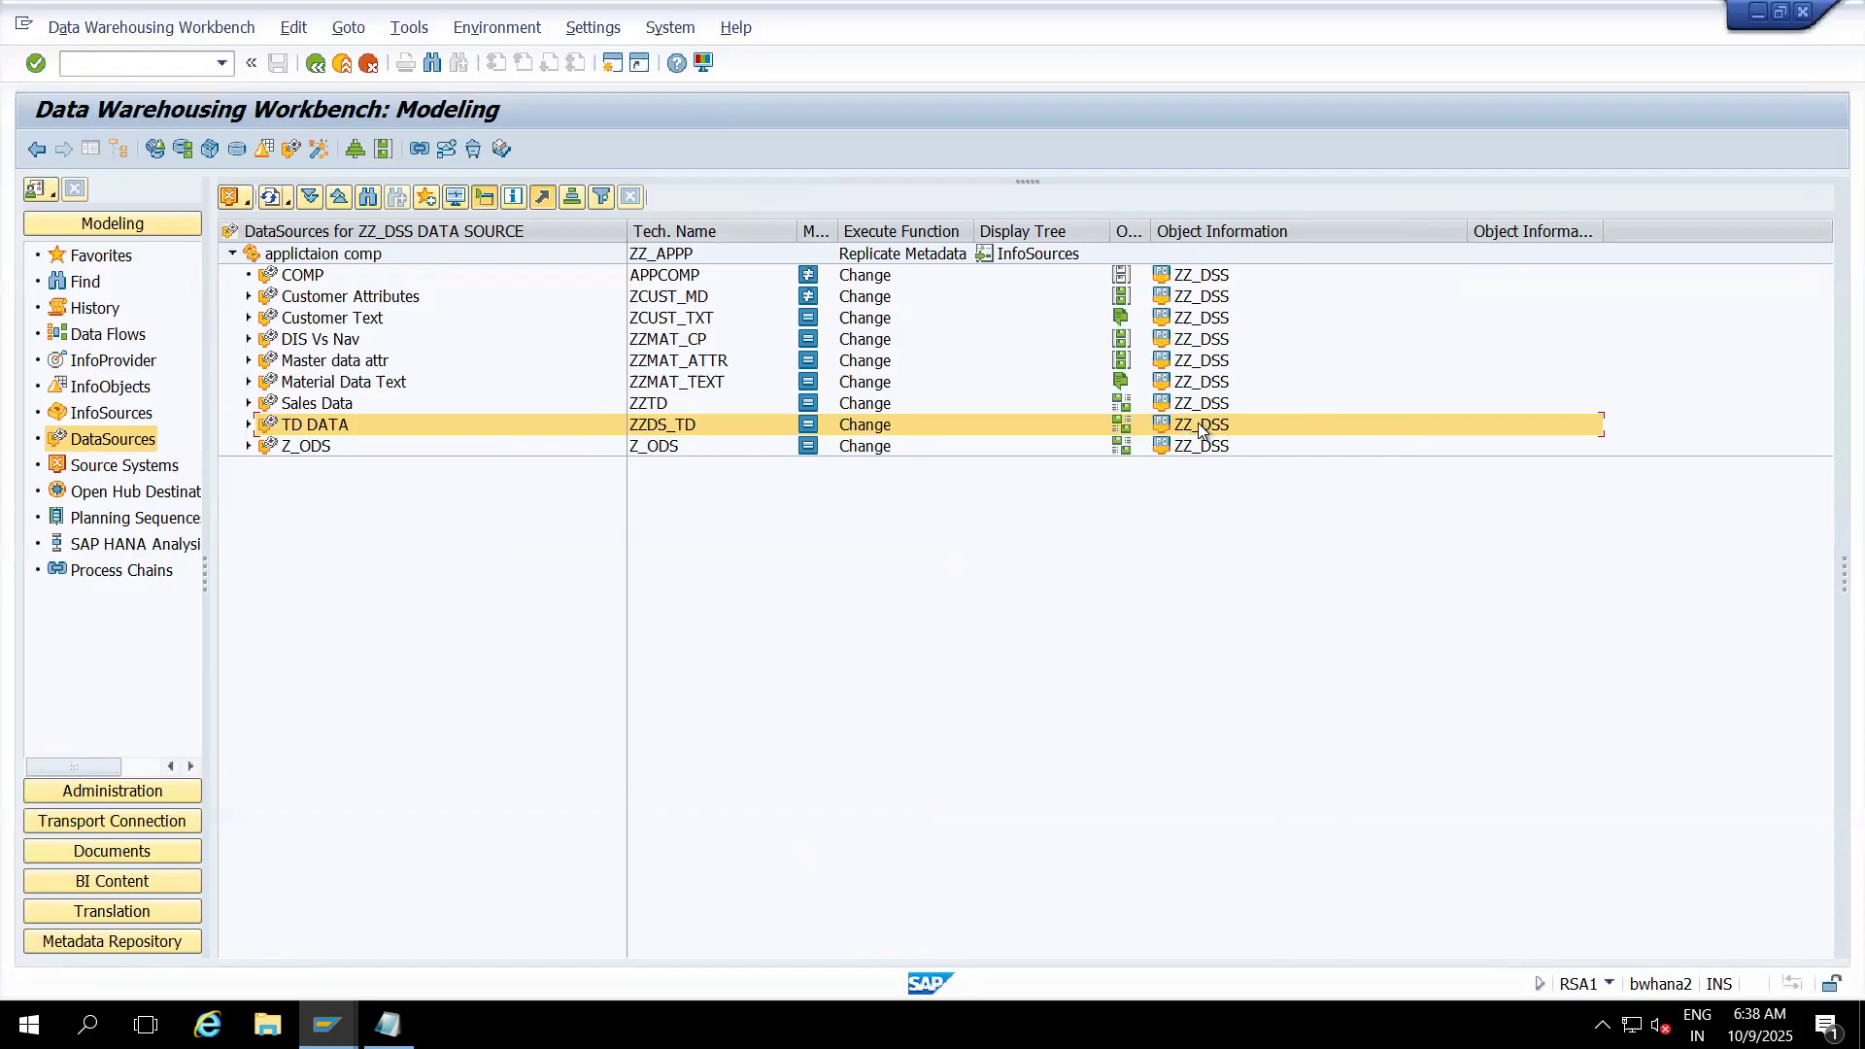
# - Return to the notes and highlight the source ZZDS_TD and the target ZZDSO_17 in the data transfer process line
pyautogui.hotkey('alt', 'Tab')
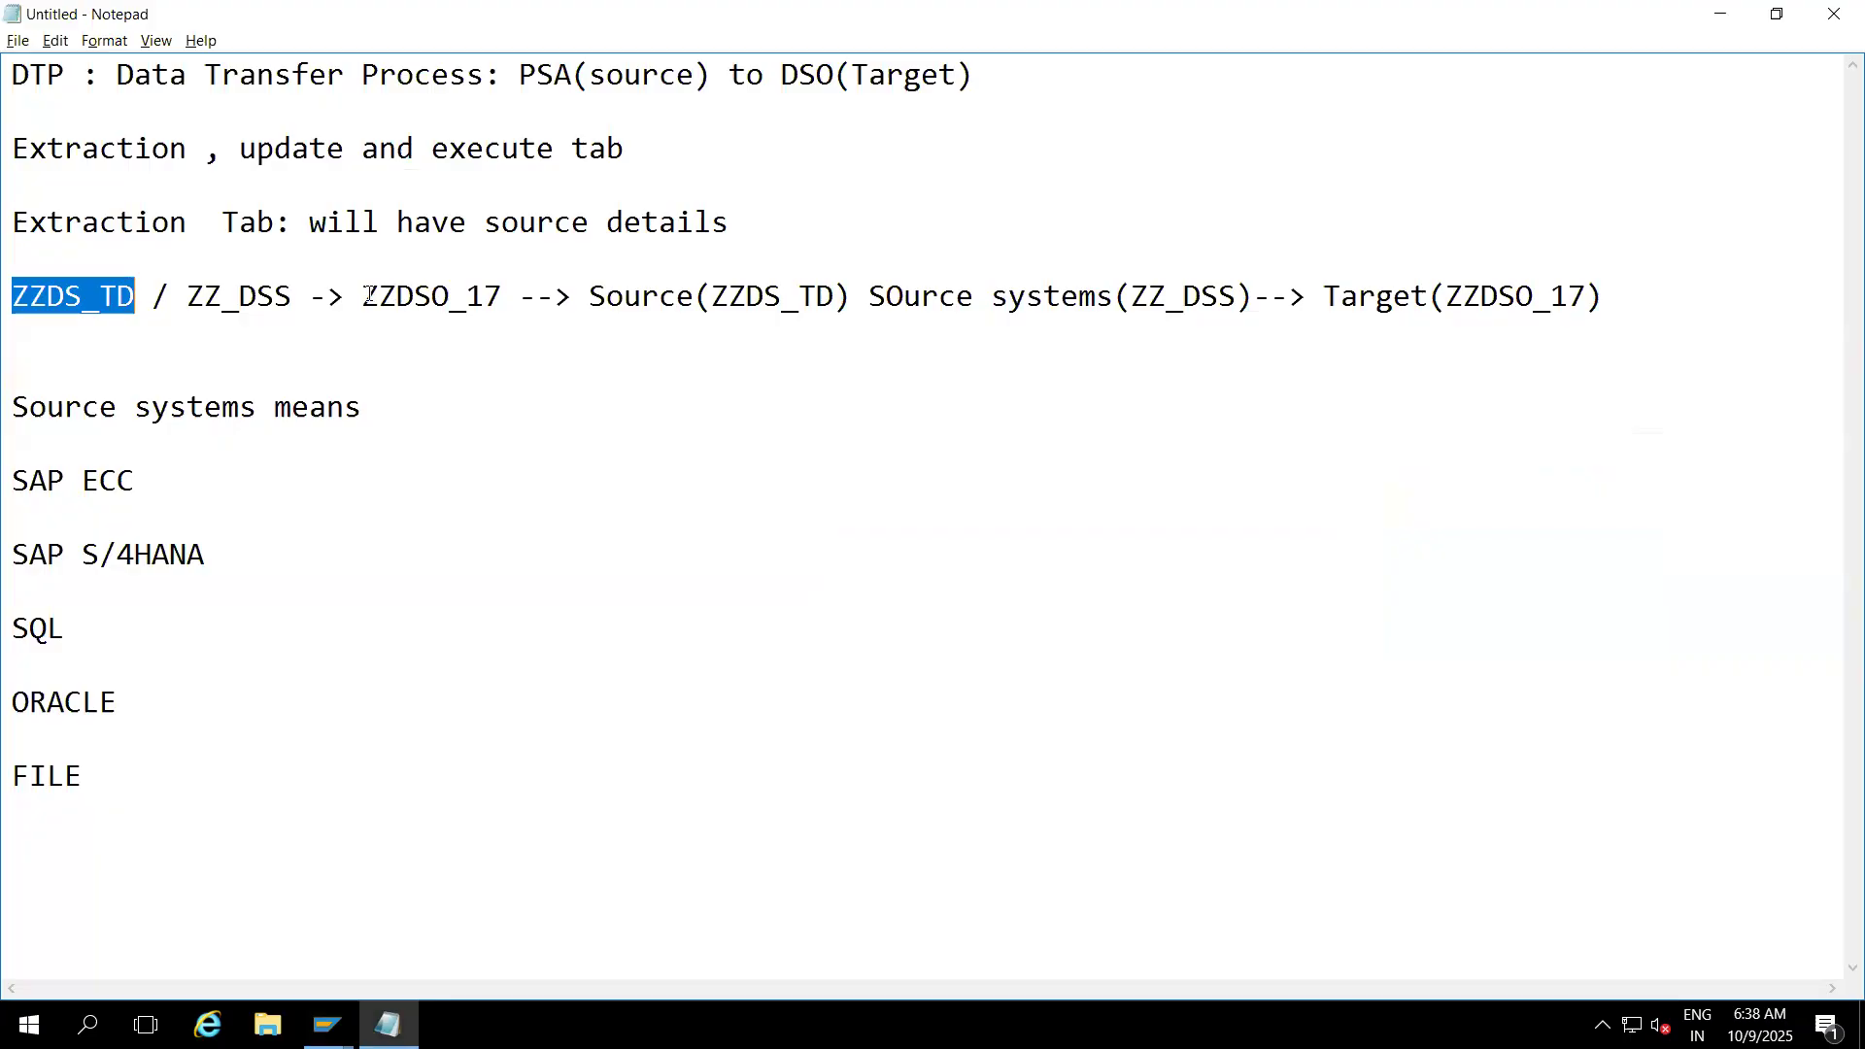
pyautogui.moveTo(368, 296); pyautogui.dragTo(501, 305)
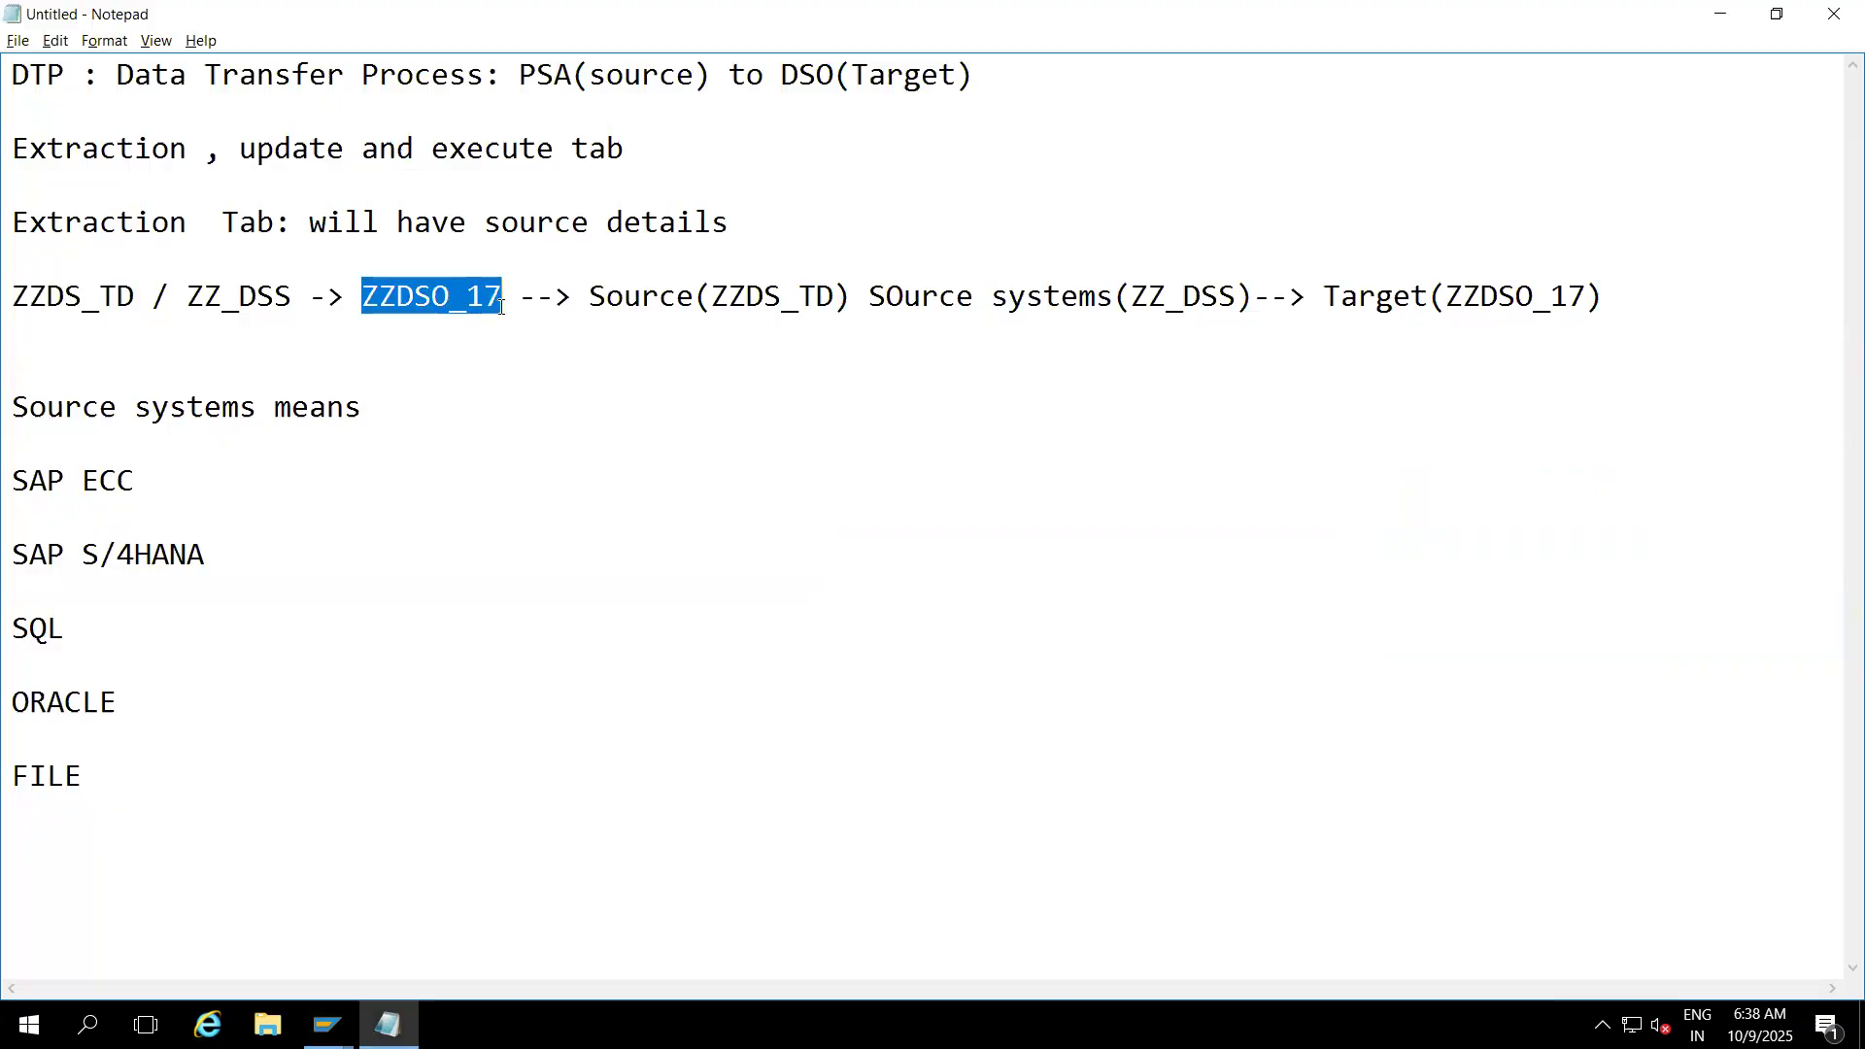
pyautogui.moveTo(137, 295); pyautogui.dragTo(9, 295)
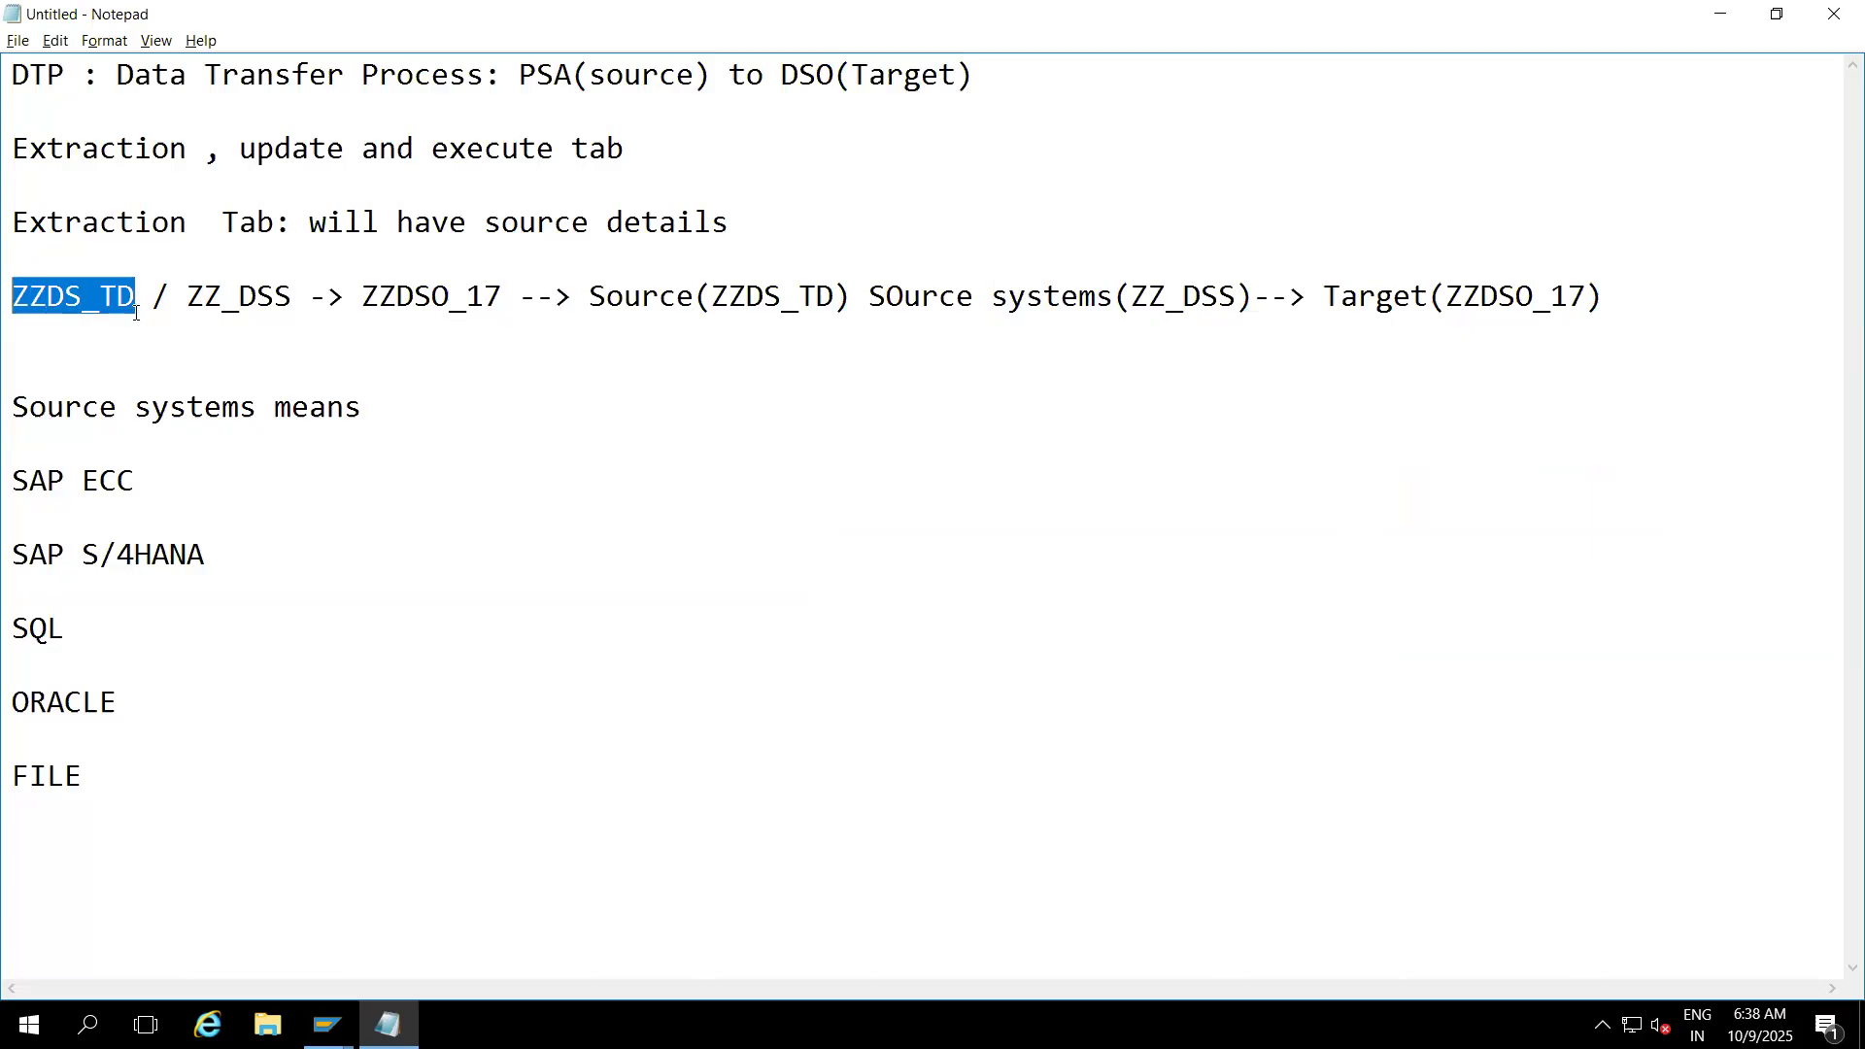
pyautogui.click(59, 343)
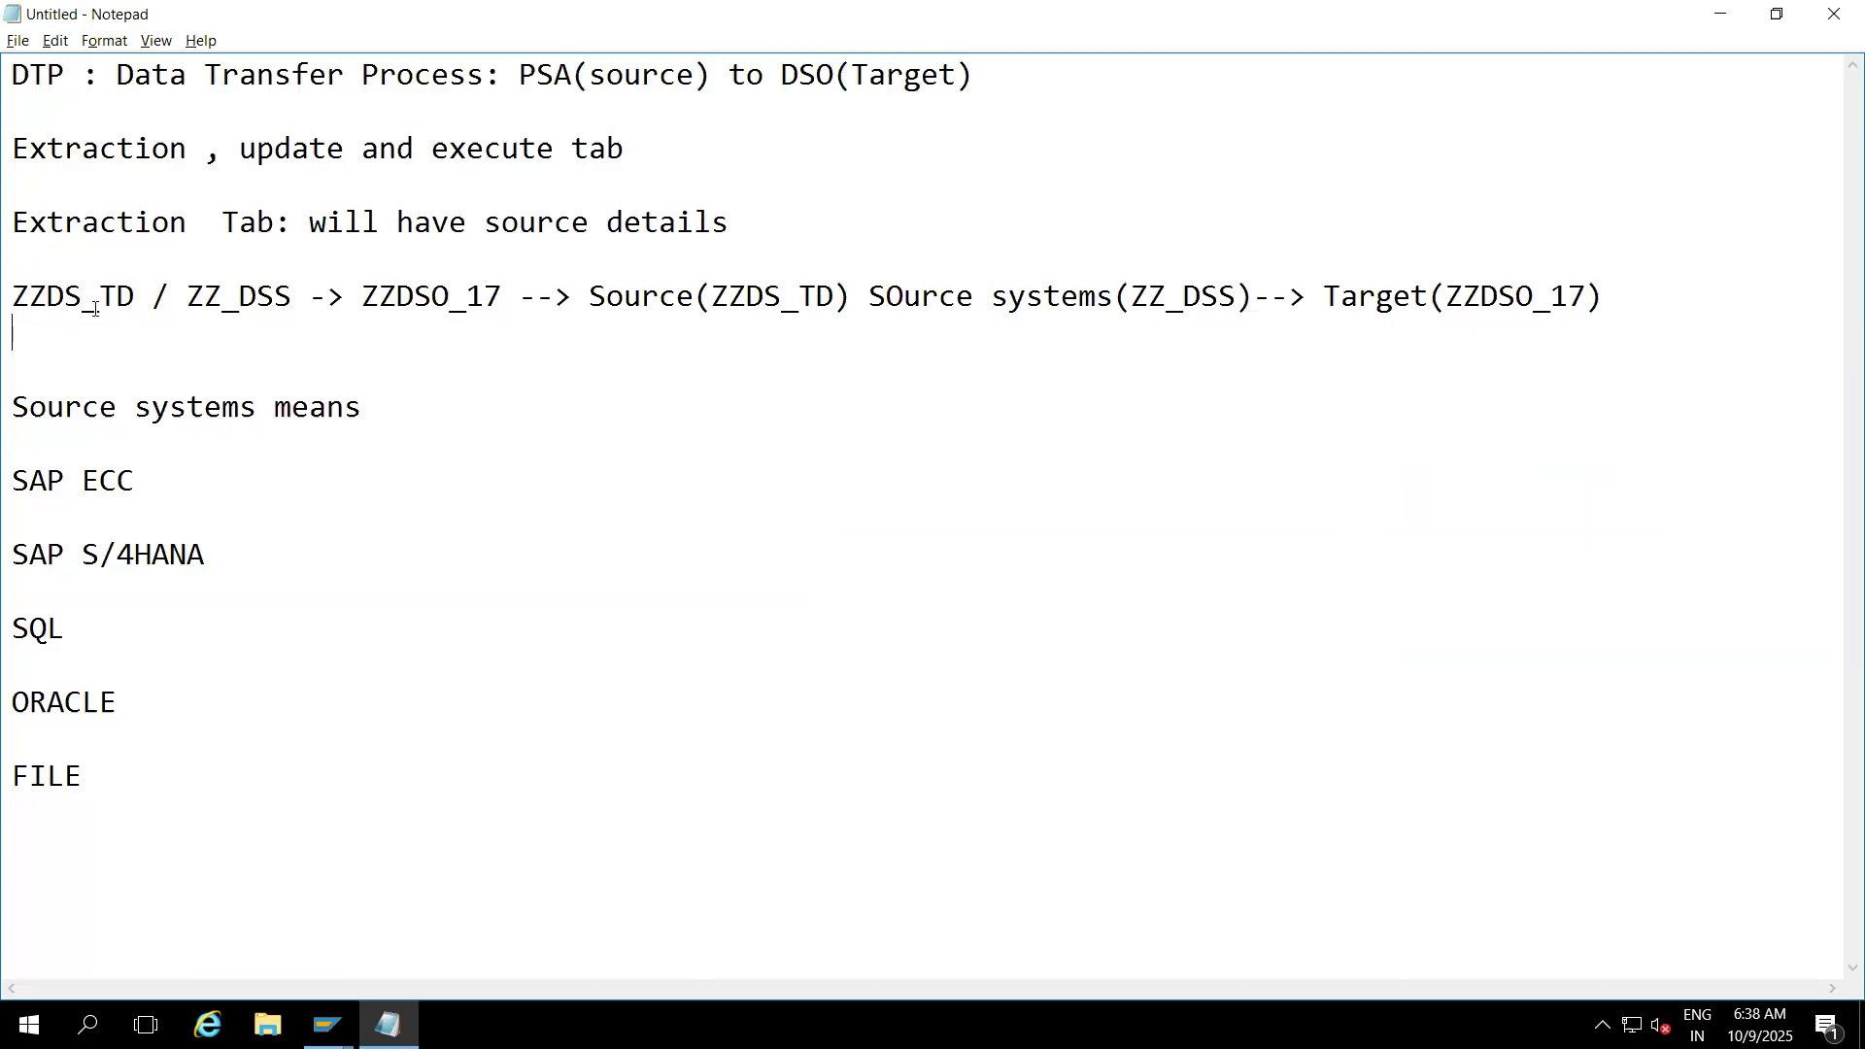
pyautogui.moveTo(10, 300); pyautogui.dragTo(139, 297)
pyautogui.click(58, 336)
pyautogui.moveTo(136, 298); pyautogui.dragTo(10, 303)
pyautogui.click(64, 326)
pyautogui.moveTo(12, 295); pyautogui.dragTo(132, 294)
pyautogui.moveTo(361, 296); pyautogui.dragTo(498, 295)
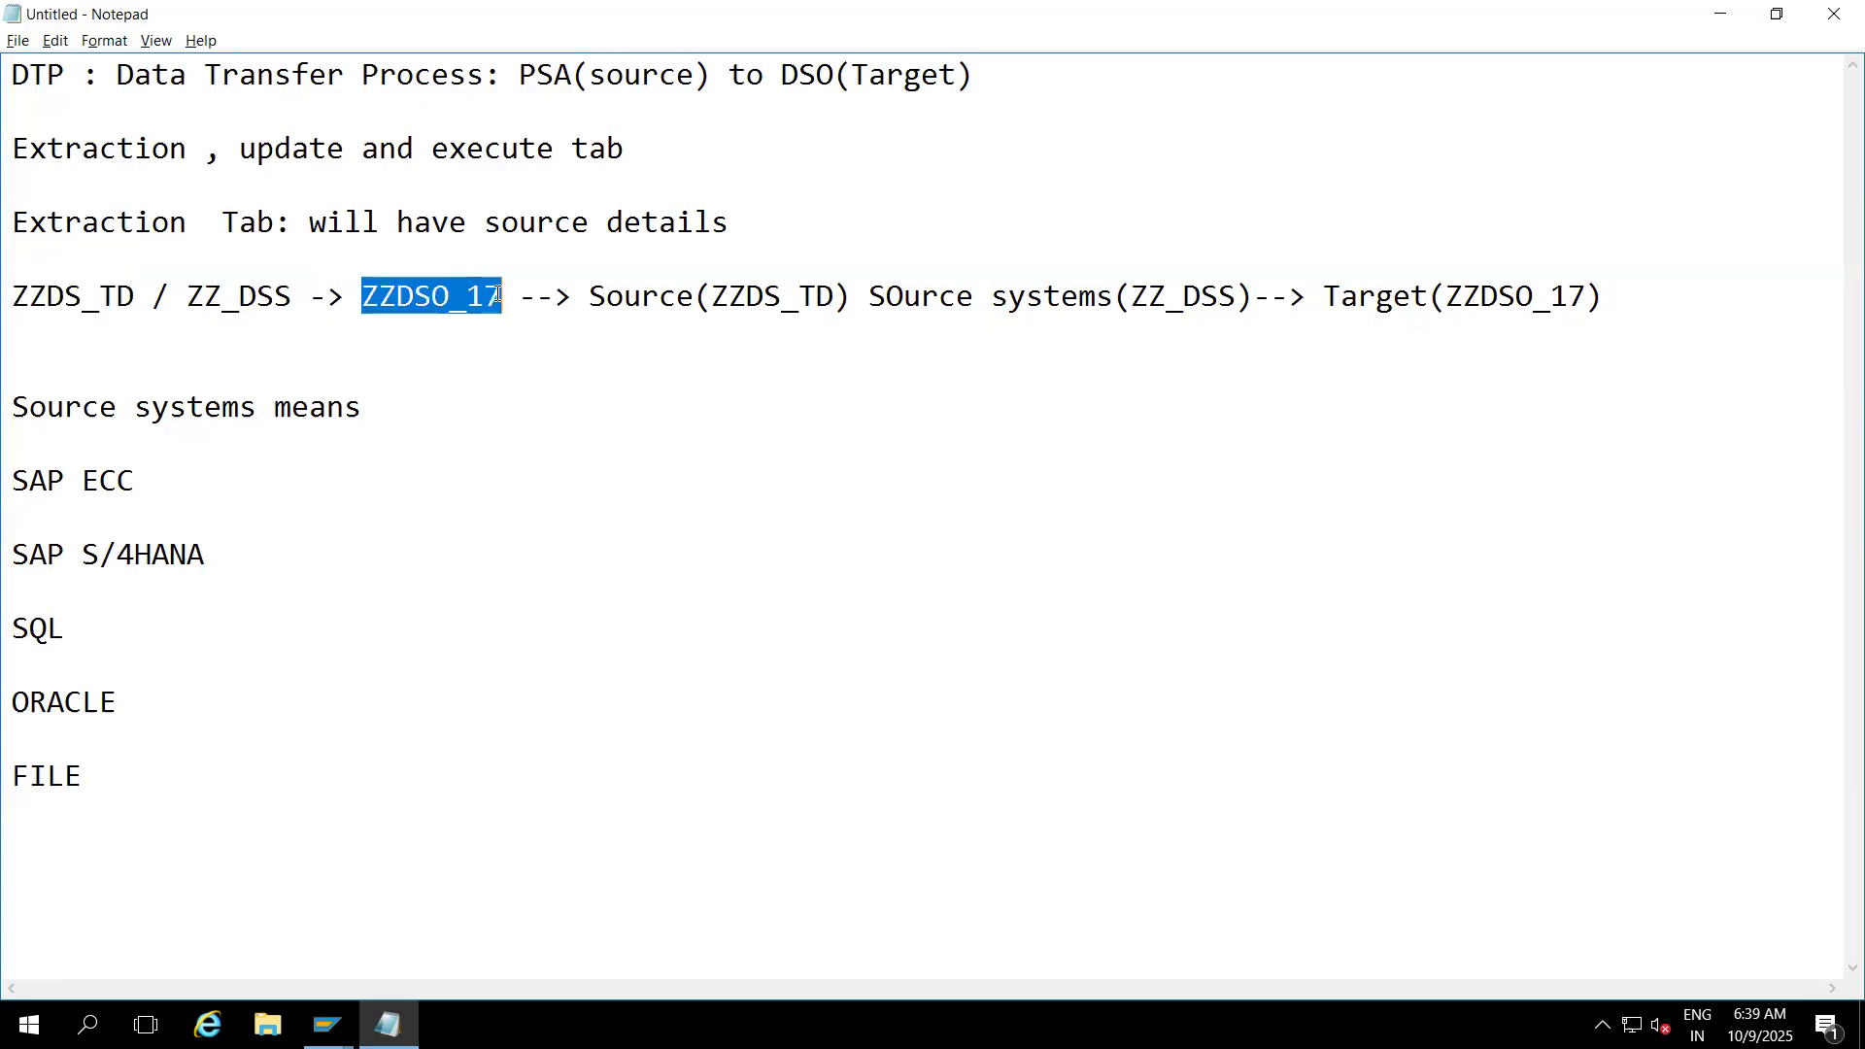
pyautogui.click(867, 367)
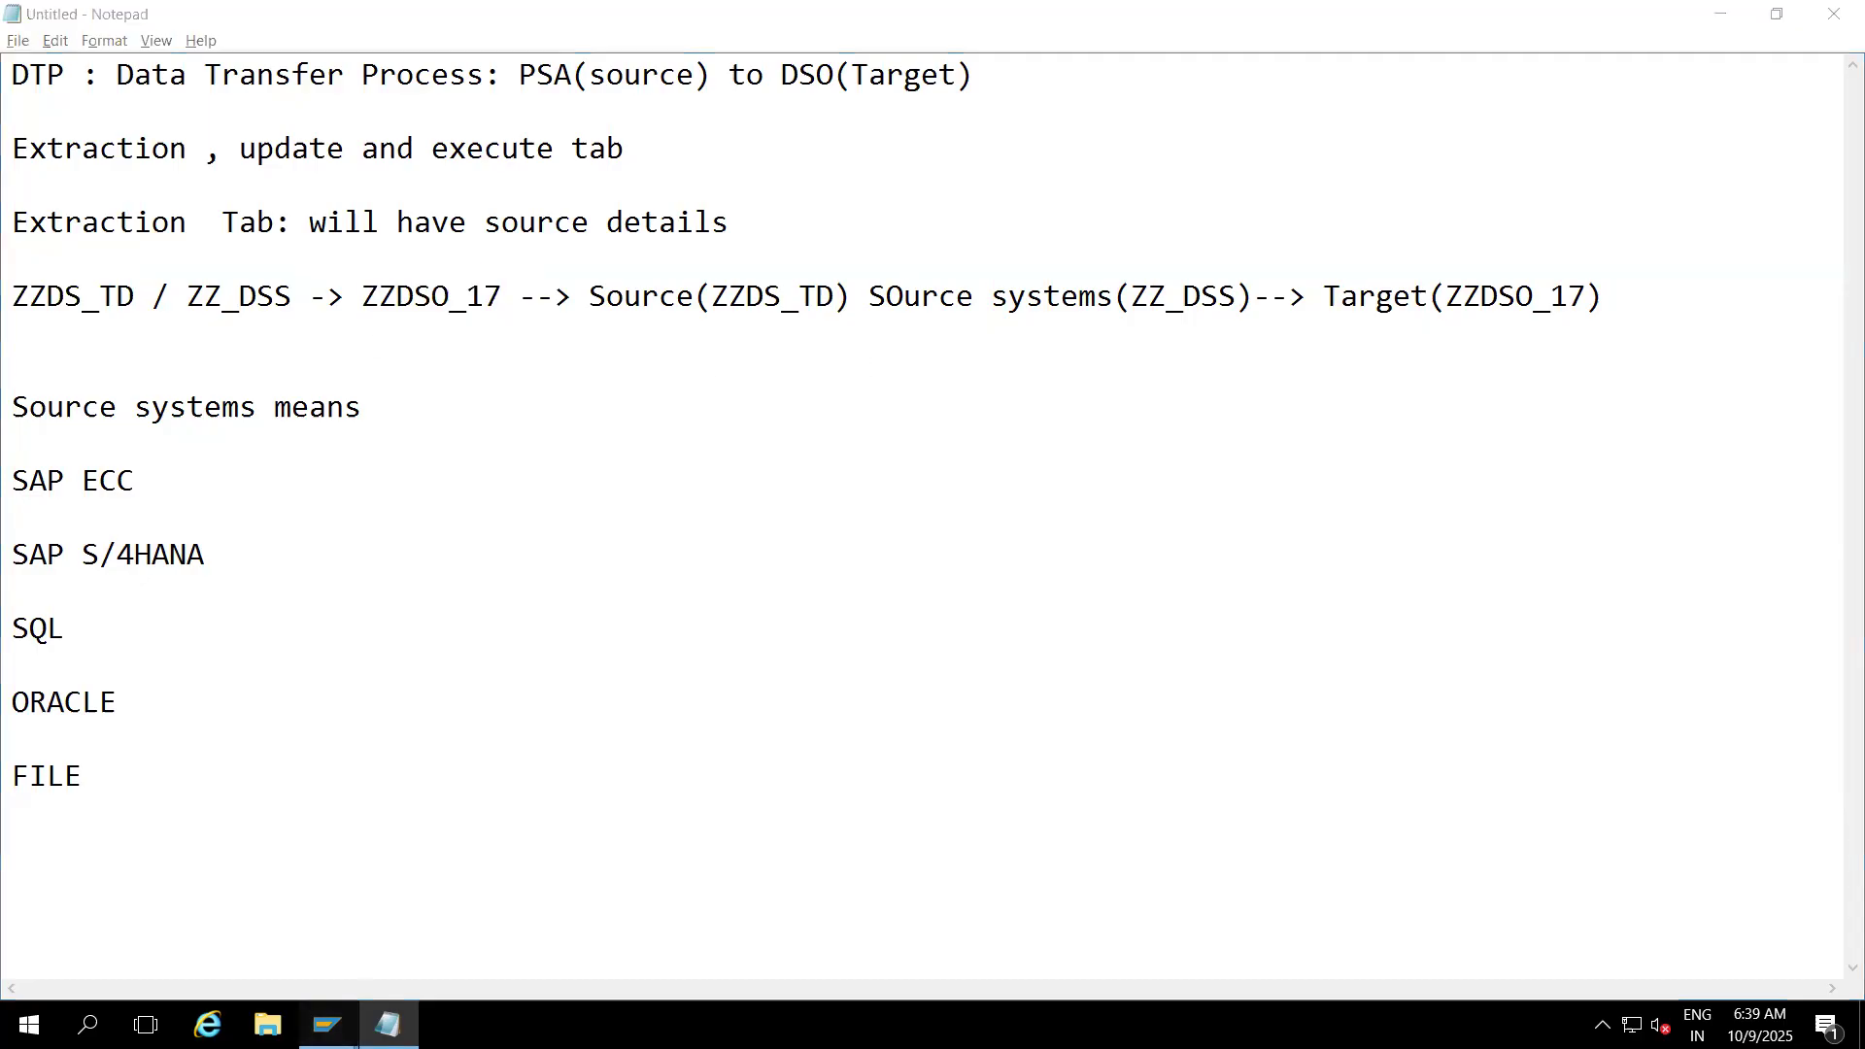
# - Switch to the SAP workbench's InfoProvider view and display the data transfer process ZZDS_TD / ZZ_DSS -> ZZDSO_17 at full width
pyautogui.moveTo(327, 1025)
pyautogui.click(345, 929)
pyautogui.click(112, 361)
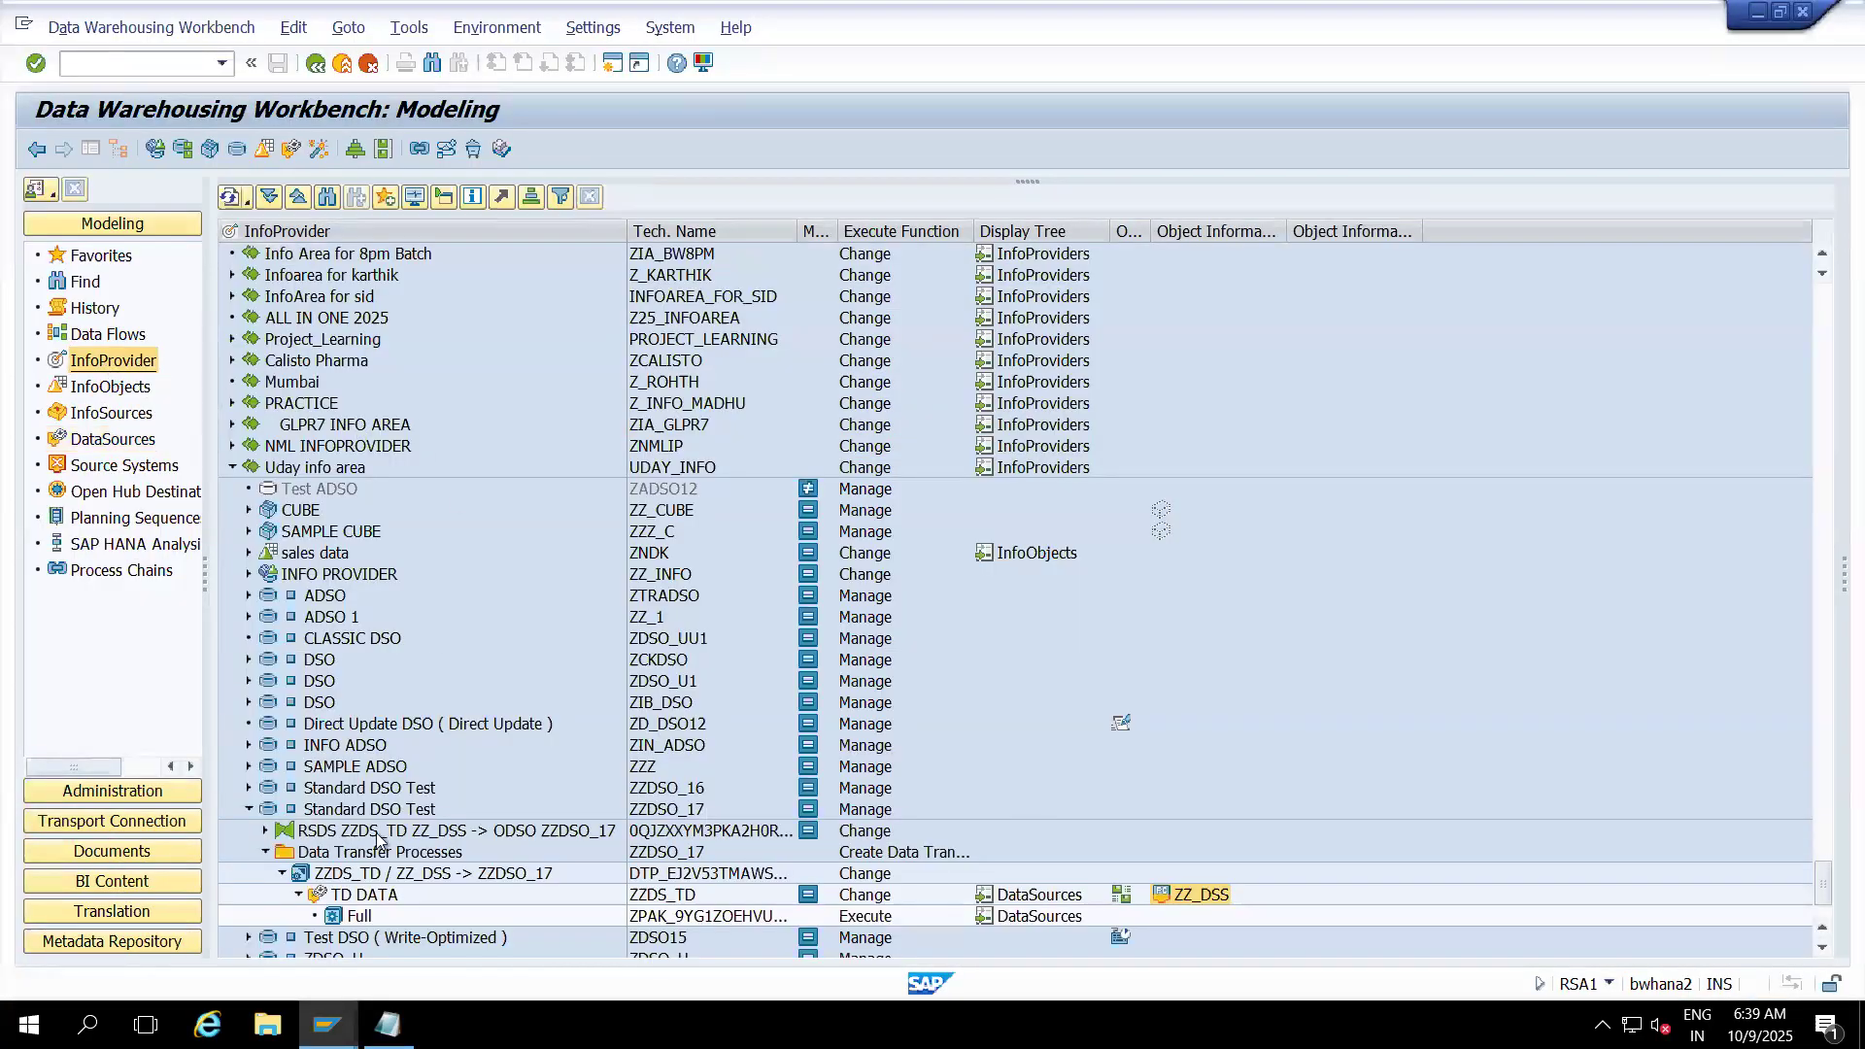
pyautogui.doubleClick(345, 874)
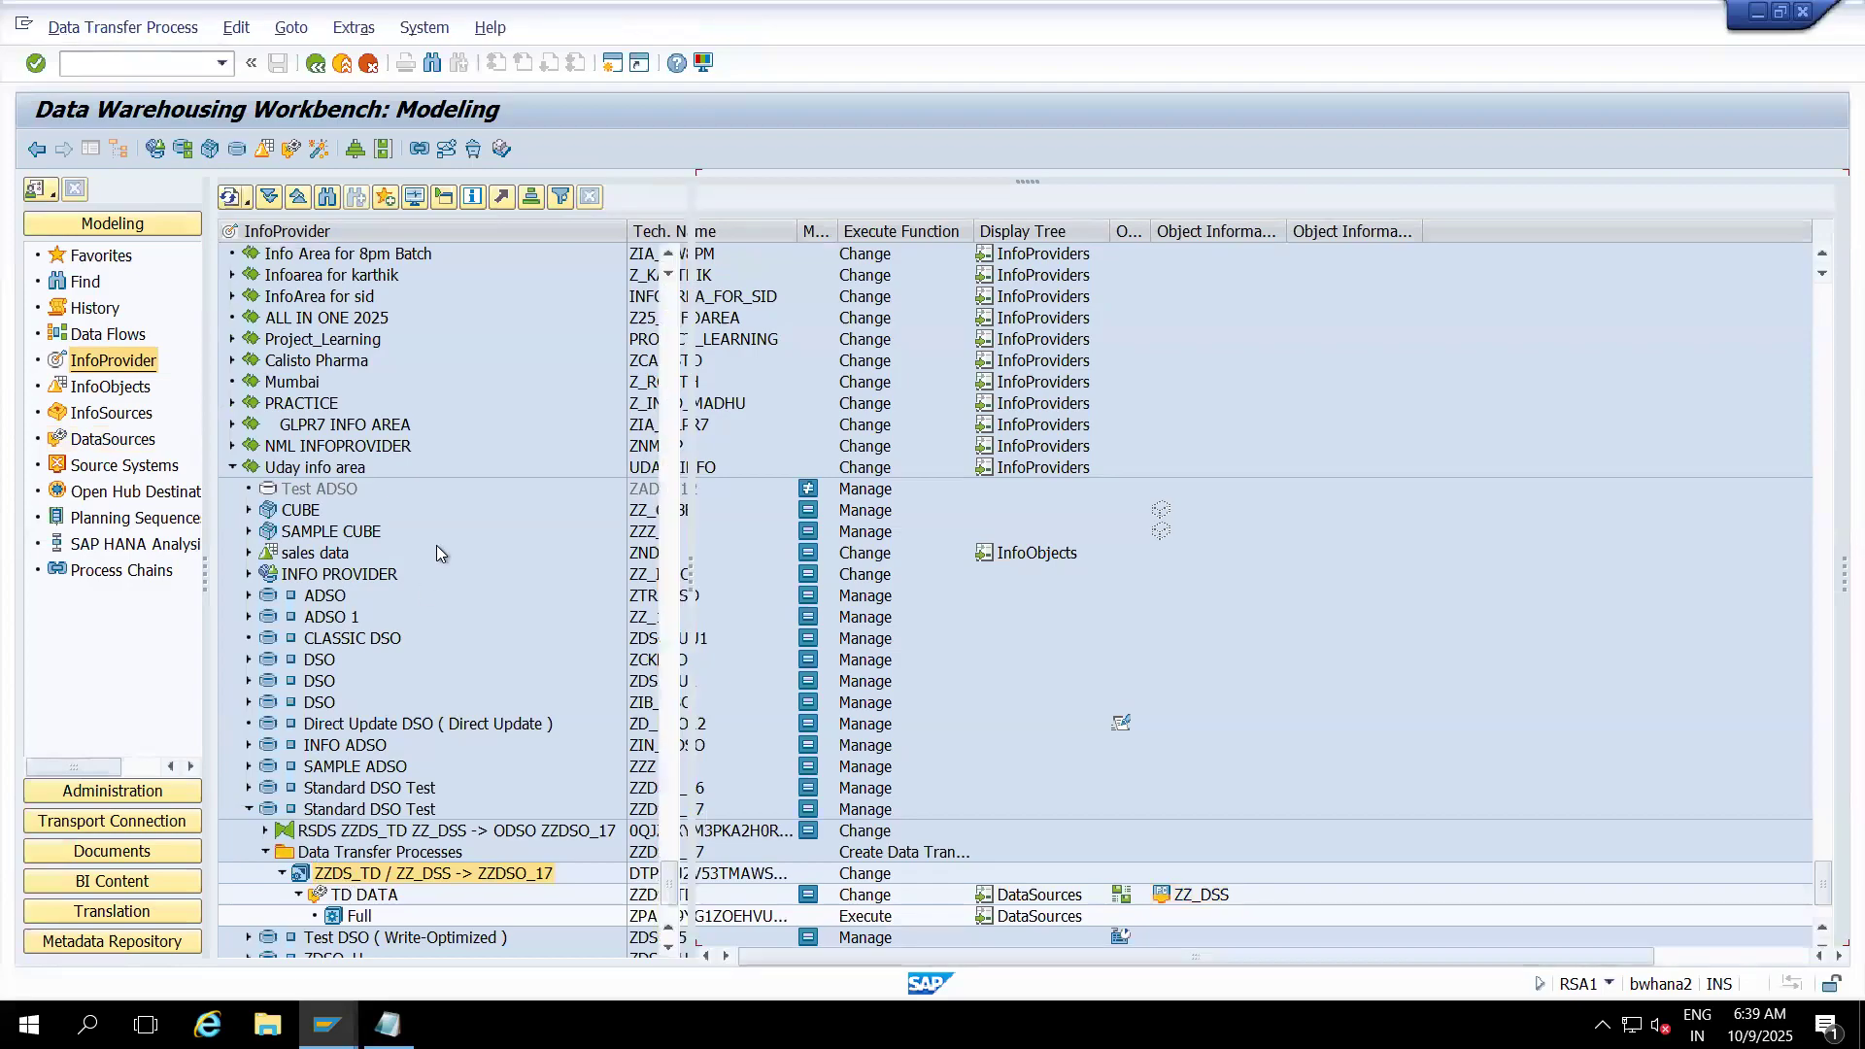
pyautogui.click(92, 148)
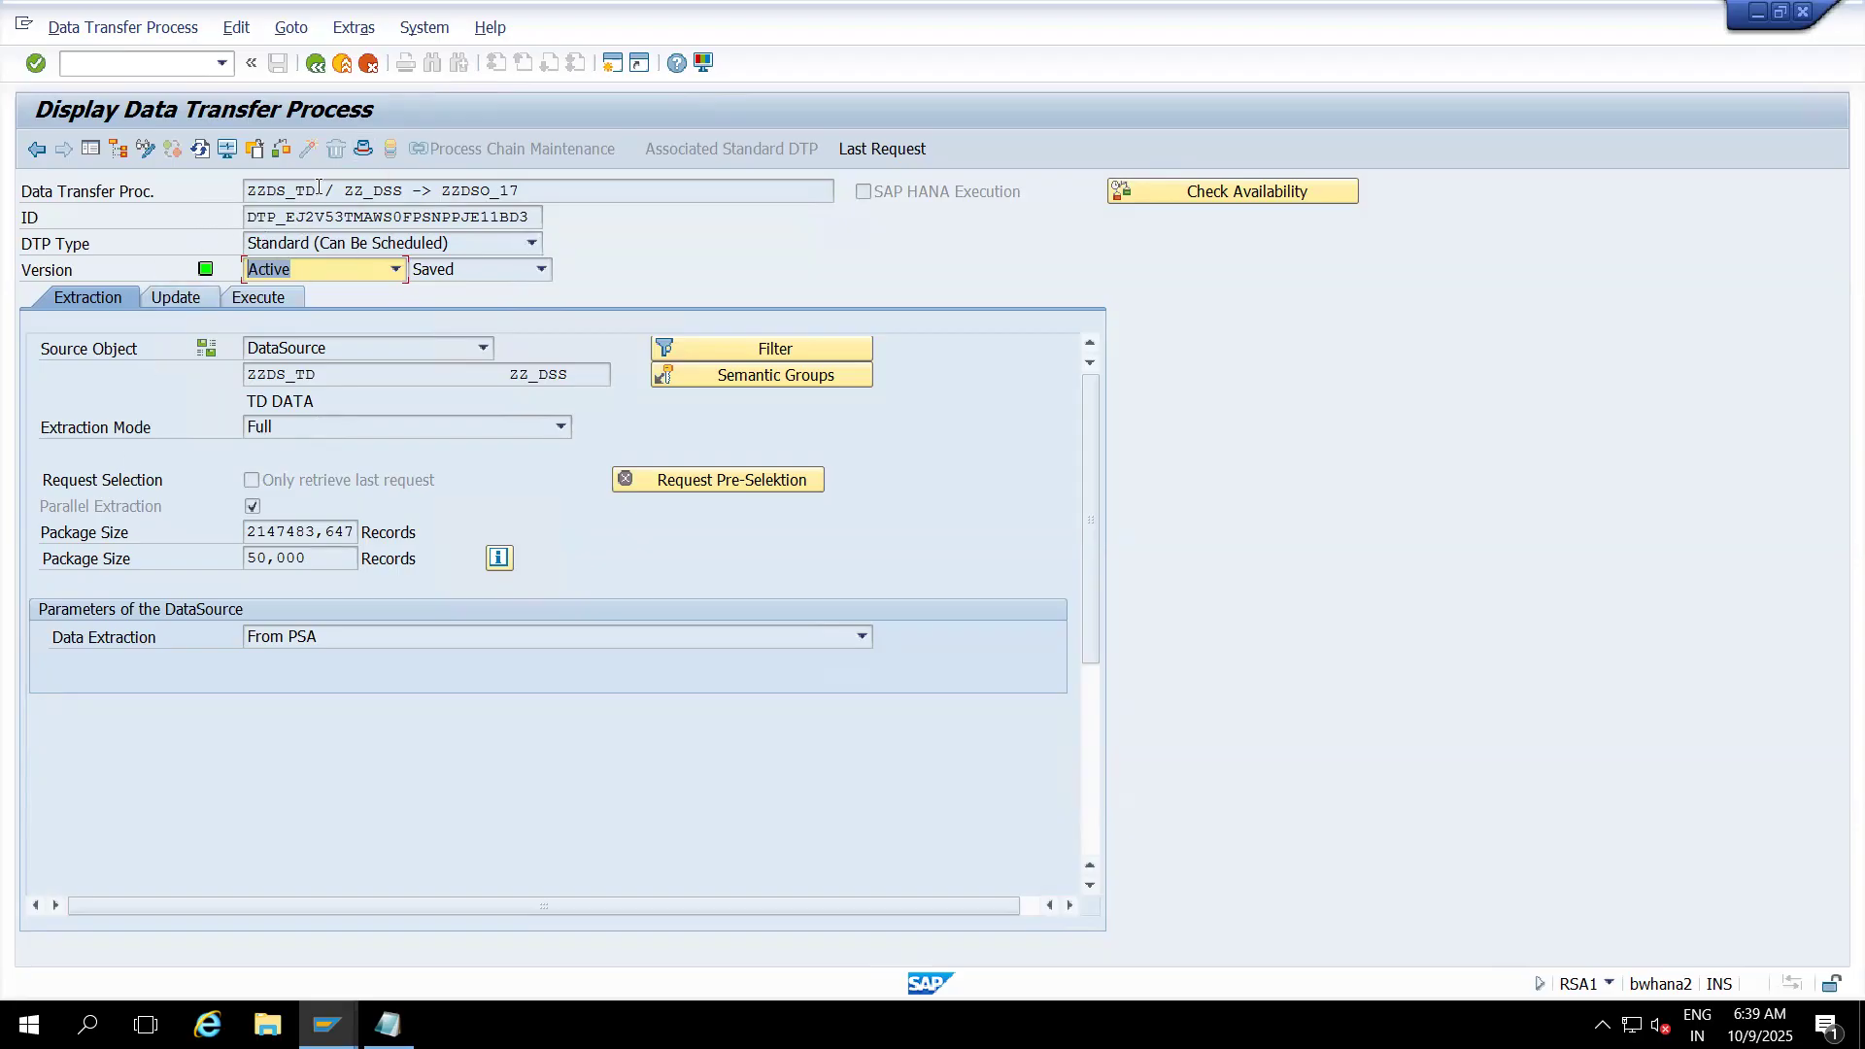
# - Highlight the source ZZDS_TD and the target ZZDSO_17 in the data transfer process description
pyautogui.moveTo(319, 187); pyautogui.dragTo(230, 201)
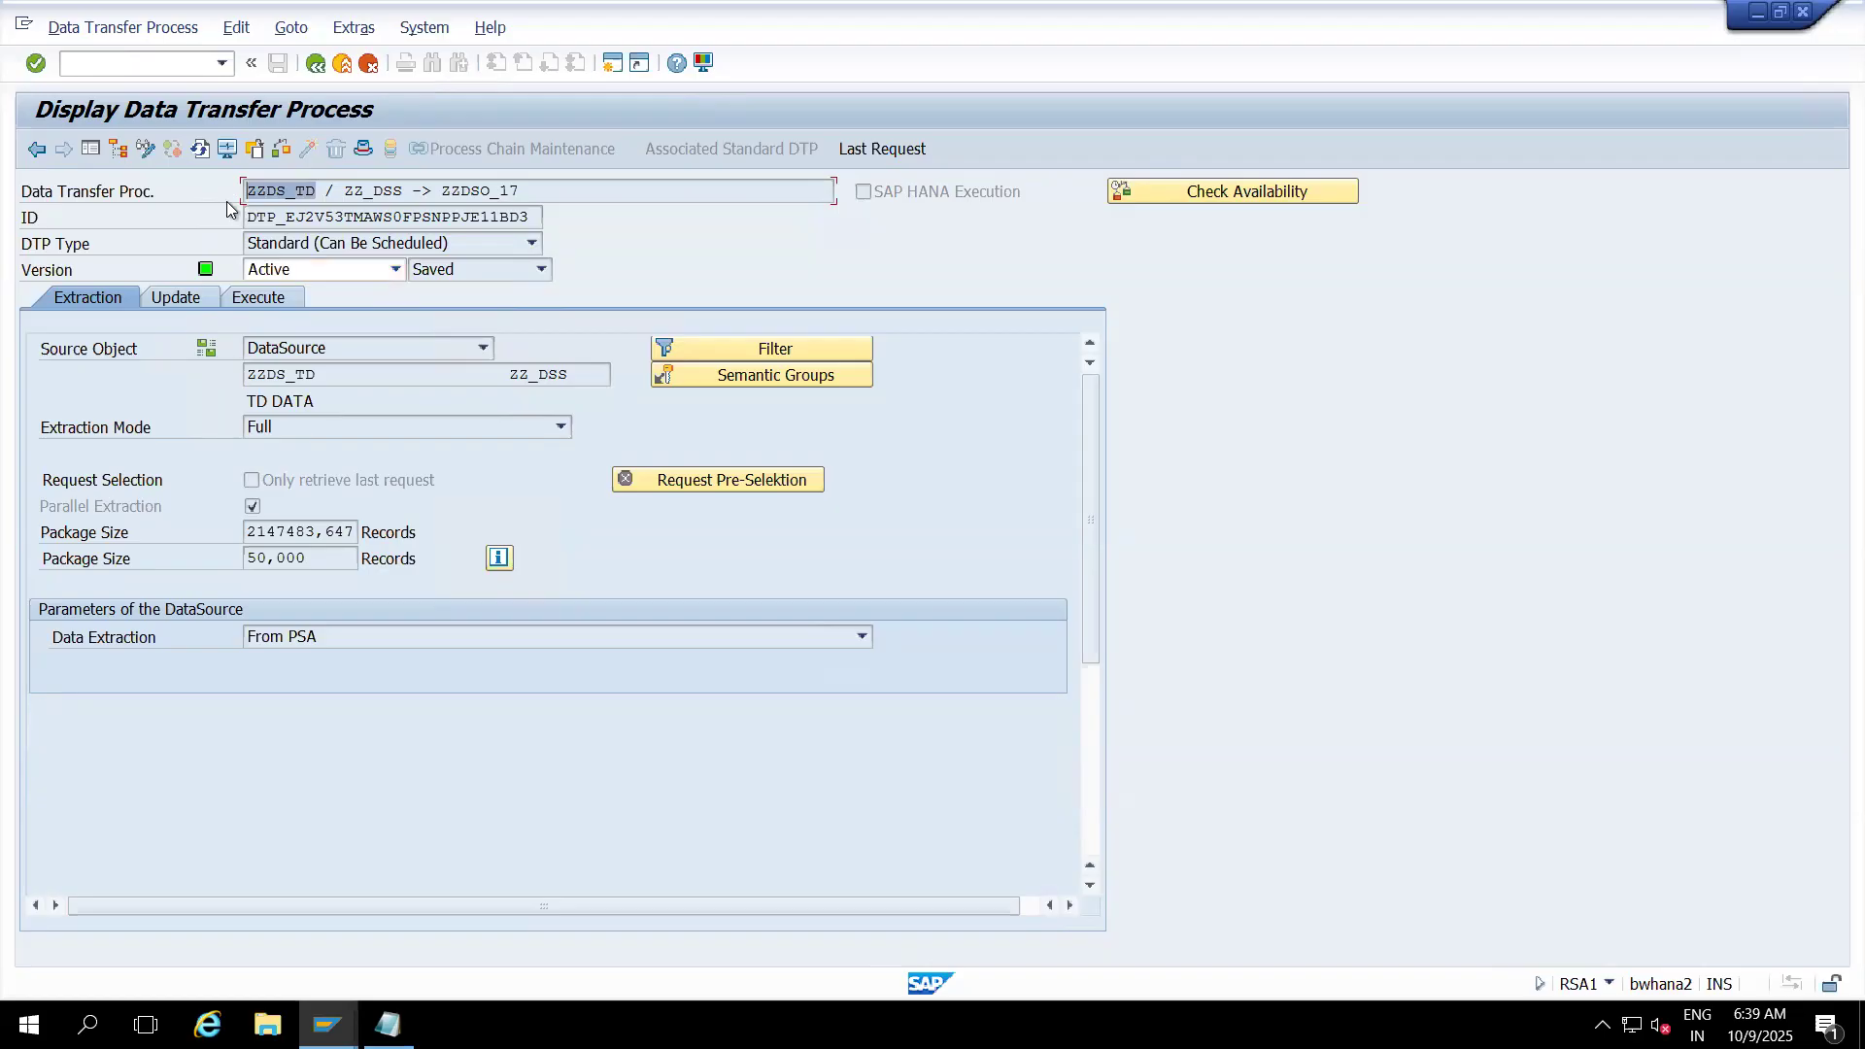
pyautogui.moveTo(522, 190); pyautogui.dragTo(434, 194)
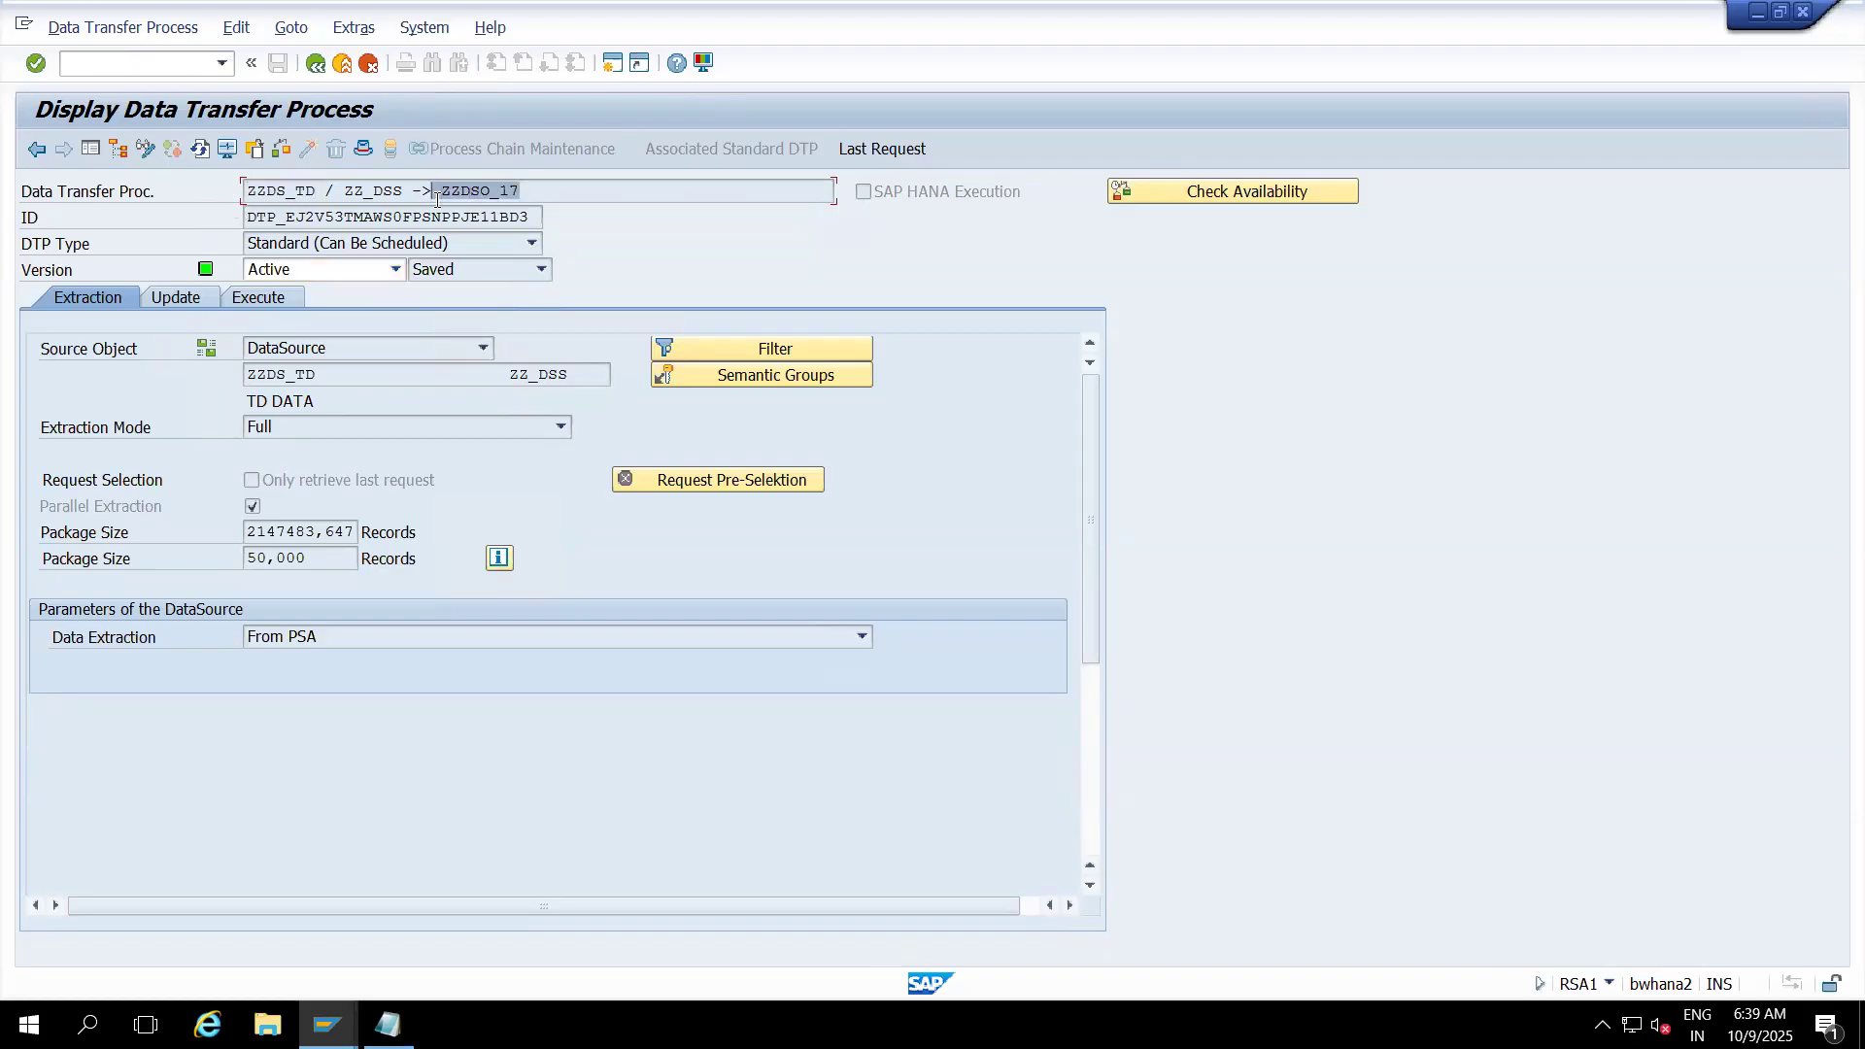
pyautogui.click(537, 193)
pyautogui.moveTo(467, 195); pyautogui.dragTo(440, 195)
# - Examine the available Data Extraction and Extraction Mode options of the data transfer process without changing them
pyautogui.click(330, 639)
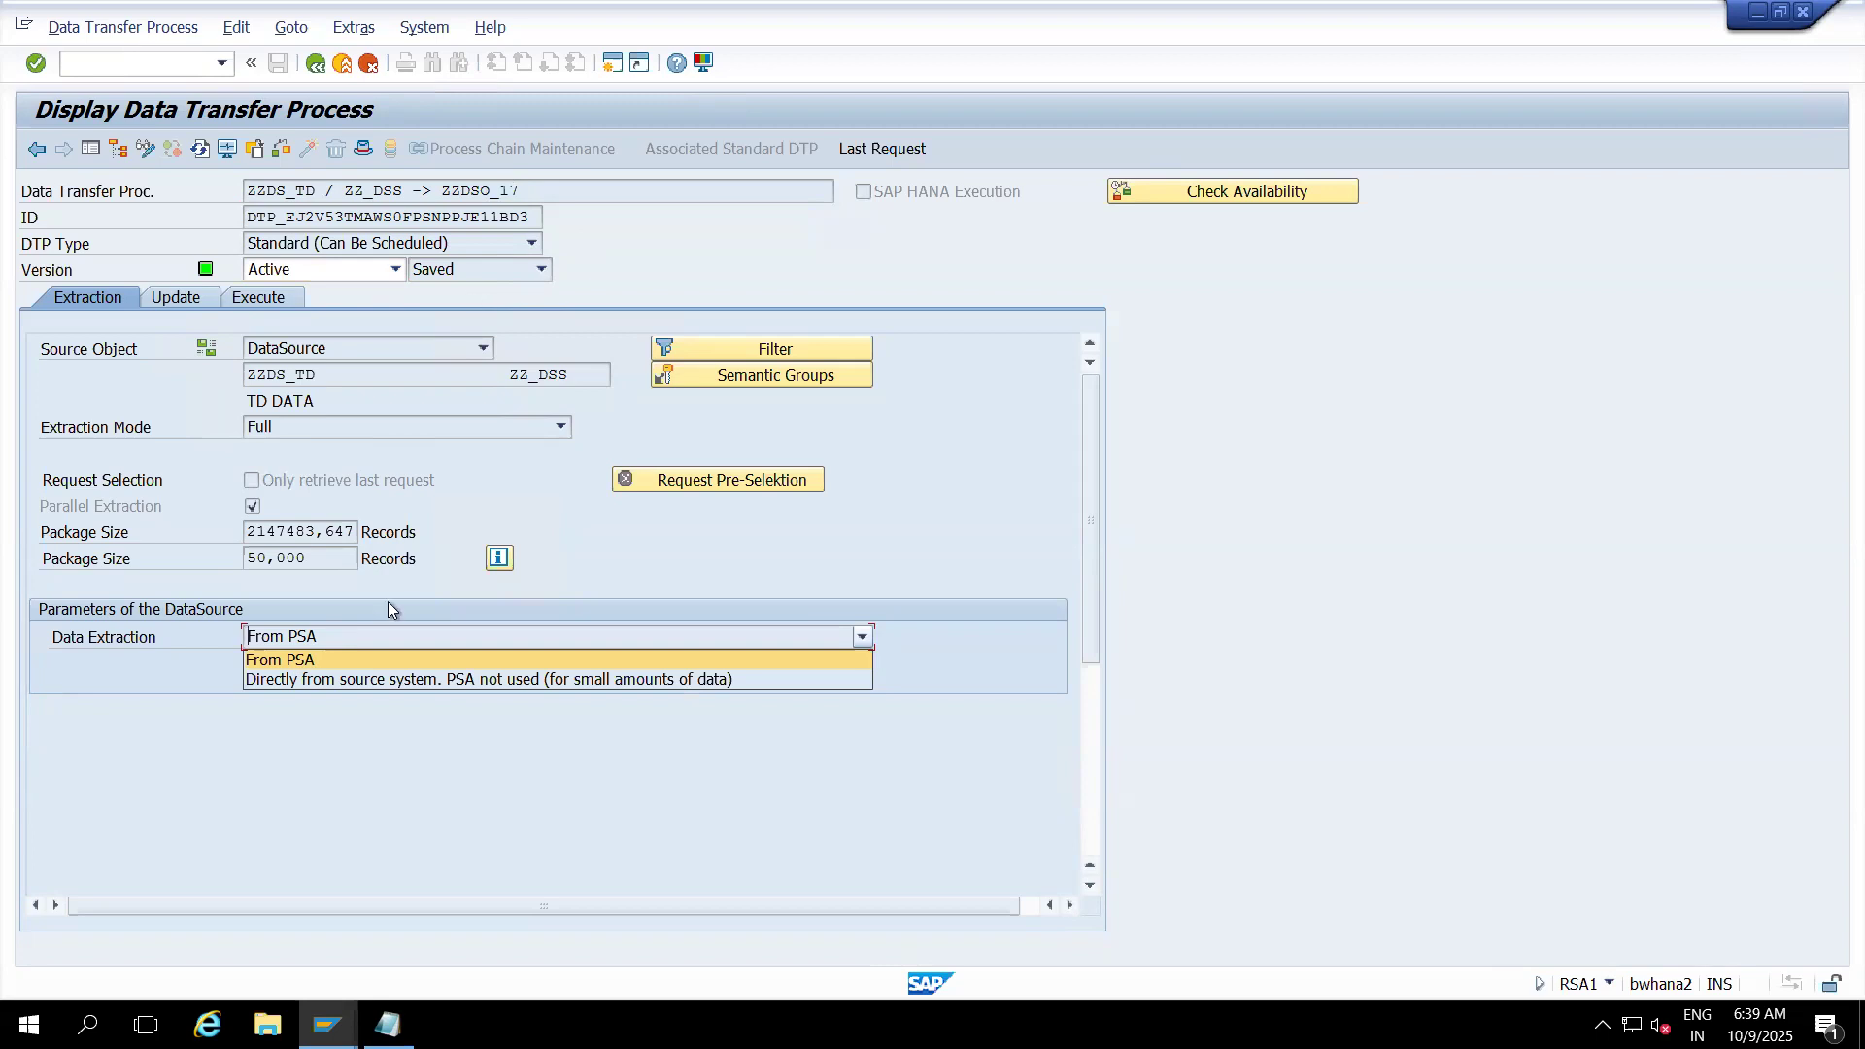
pyautogui.click(288, 684)
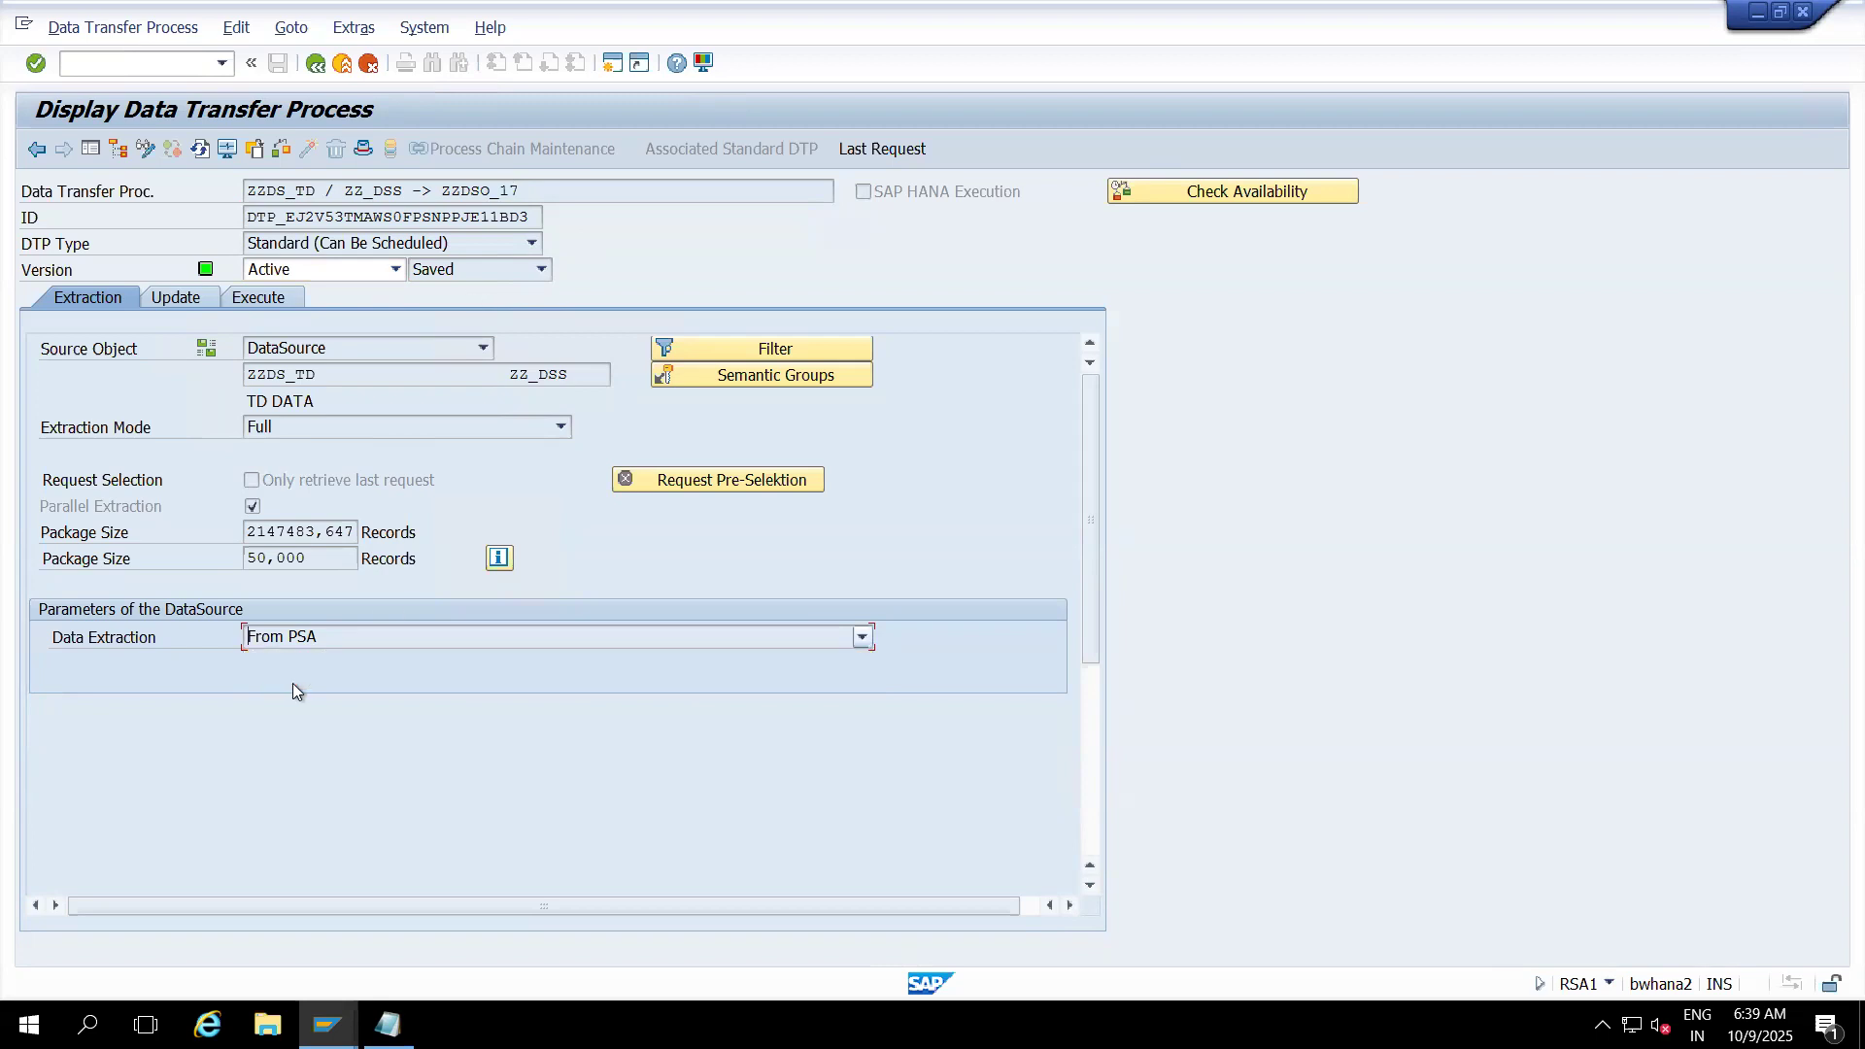
pyautogui.click(340, 633)
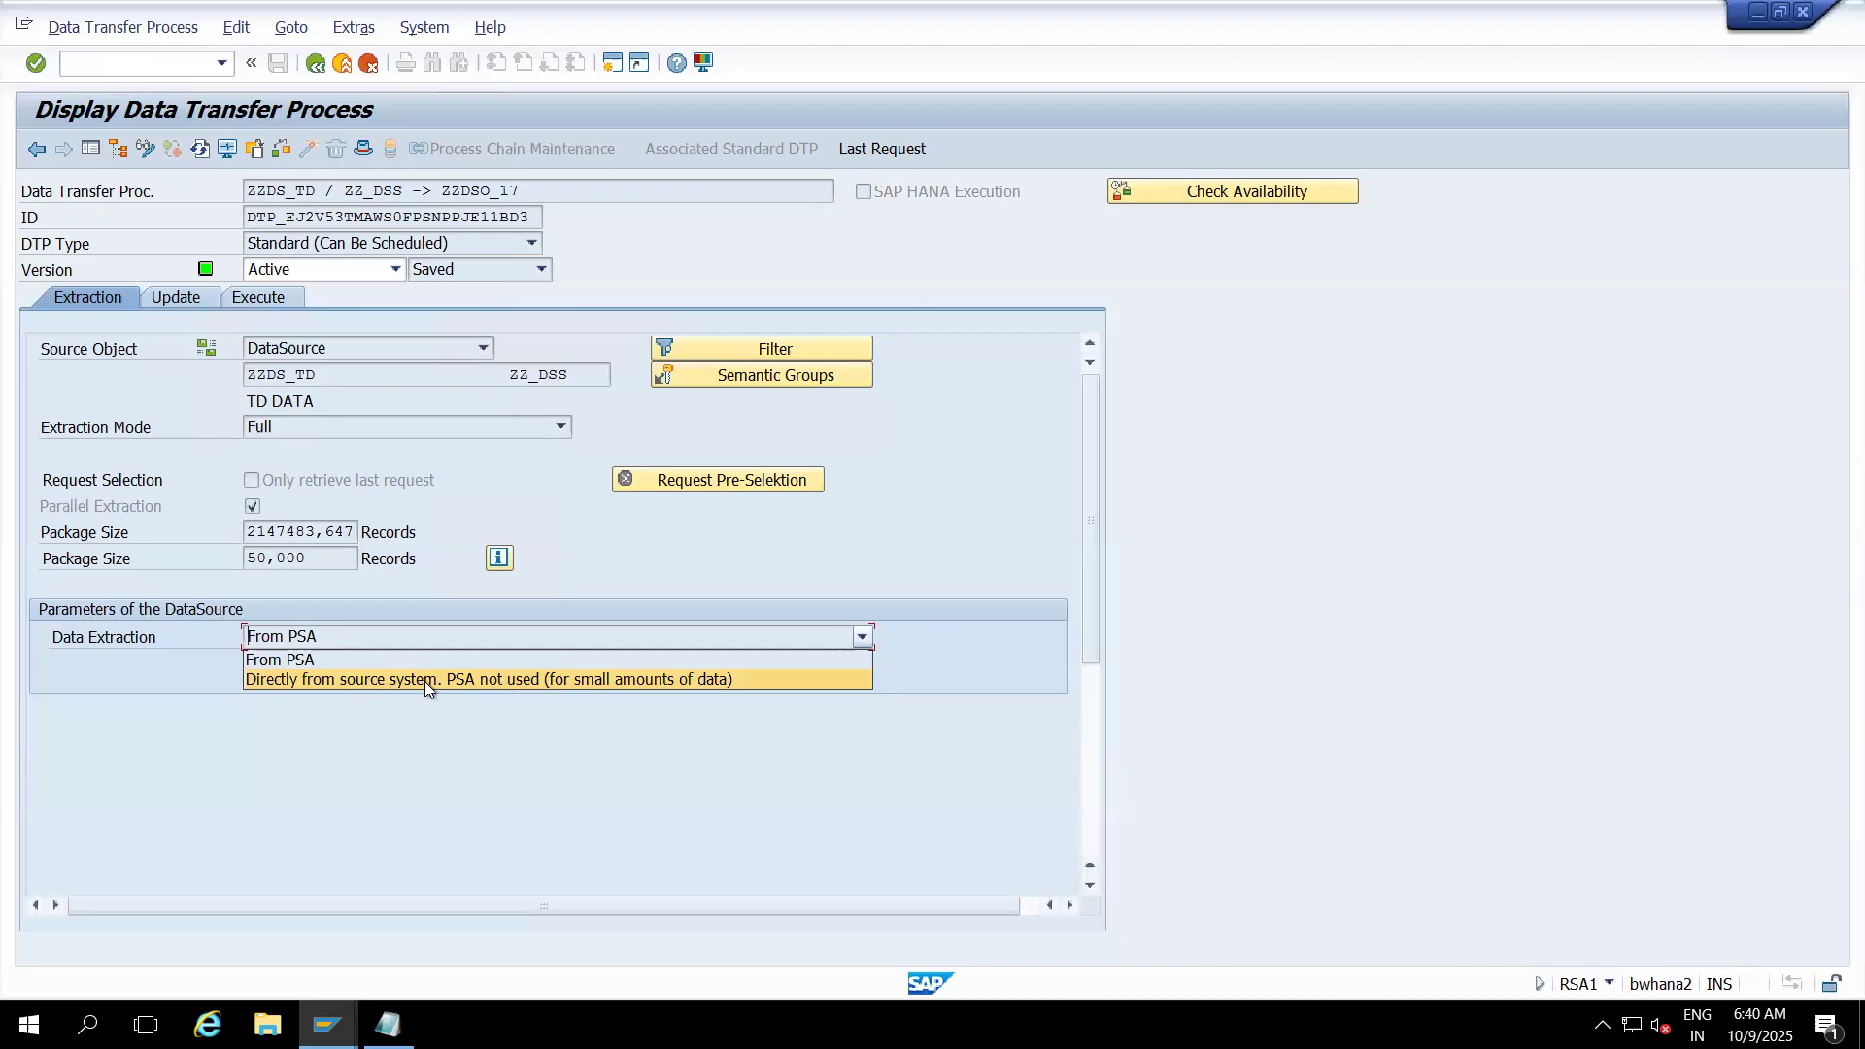
pyautogui.click(382, 742)
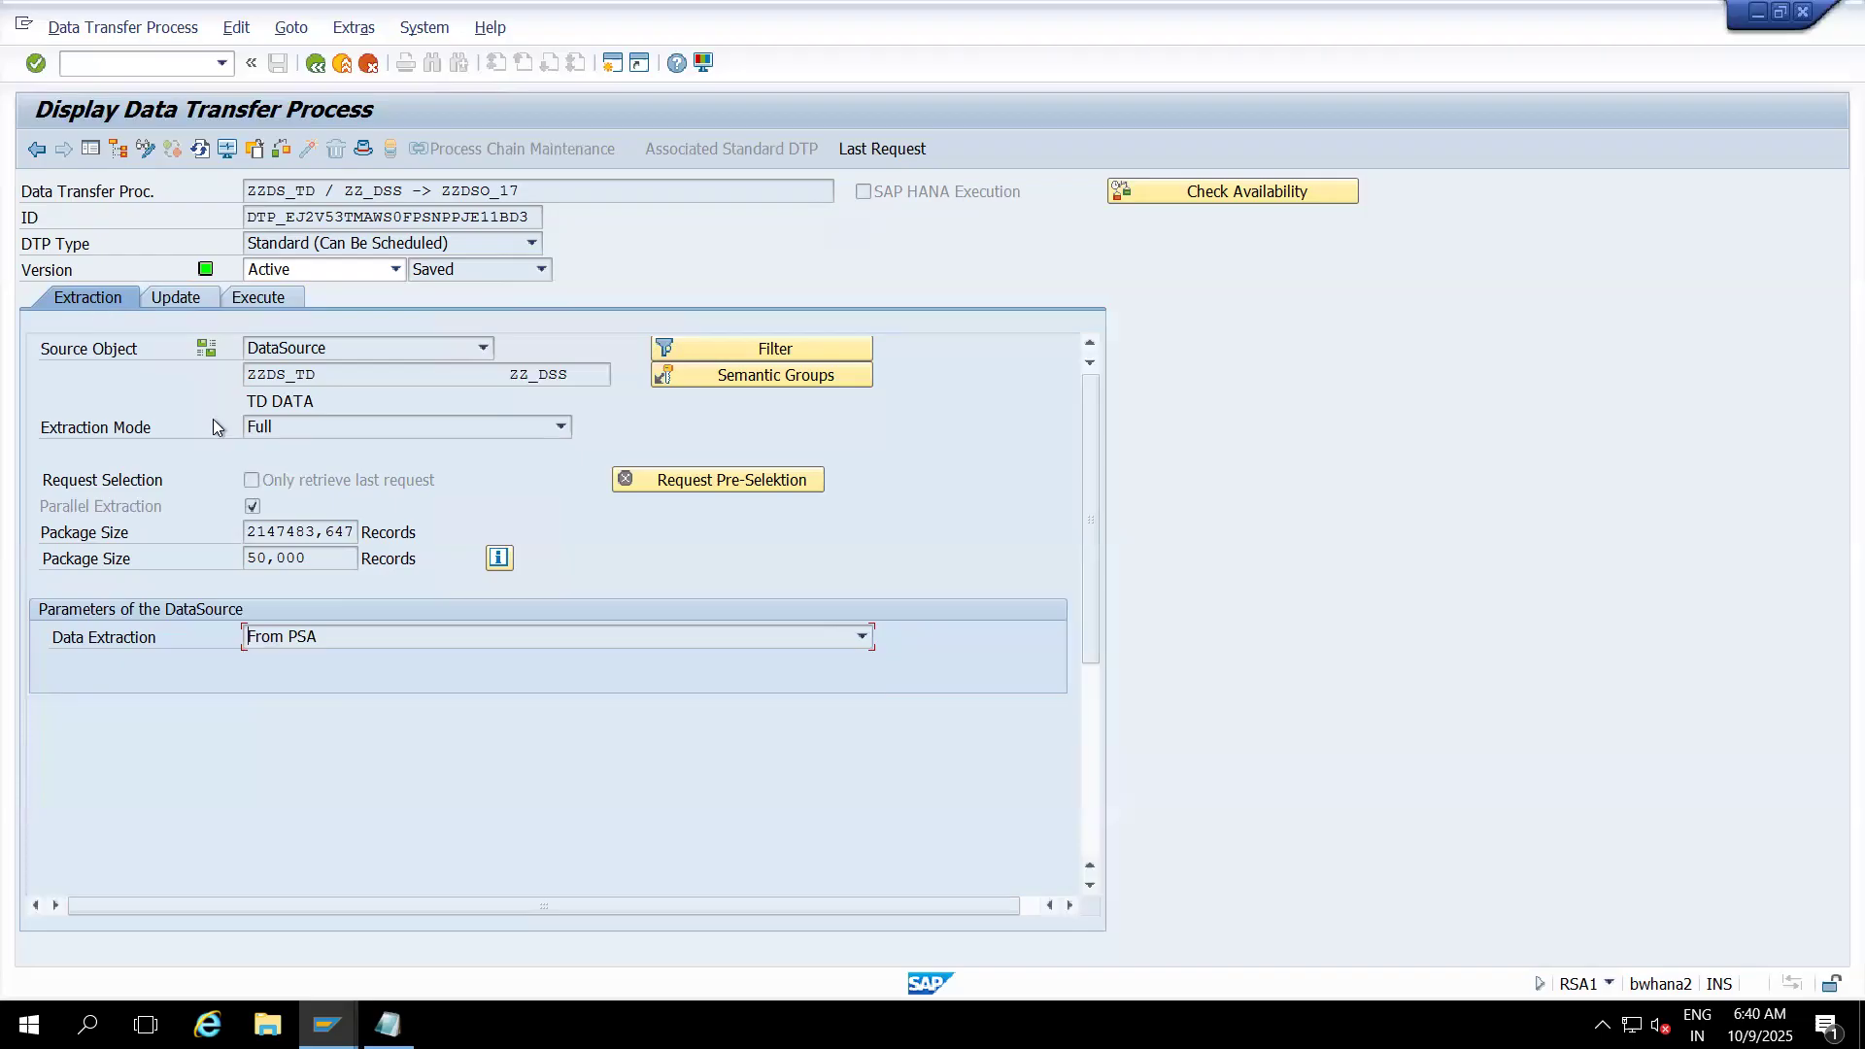
pyautogui.click(341, 432)
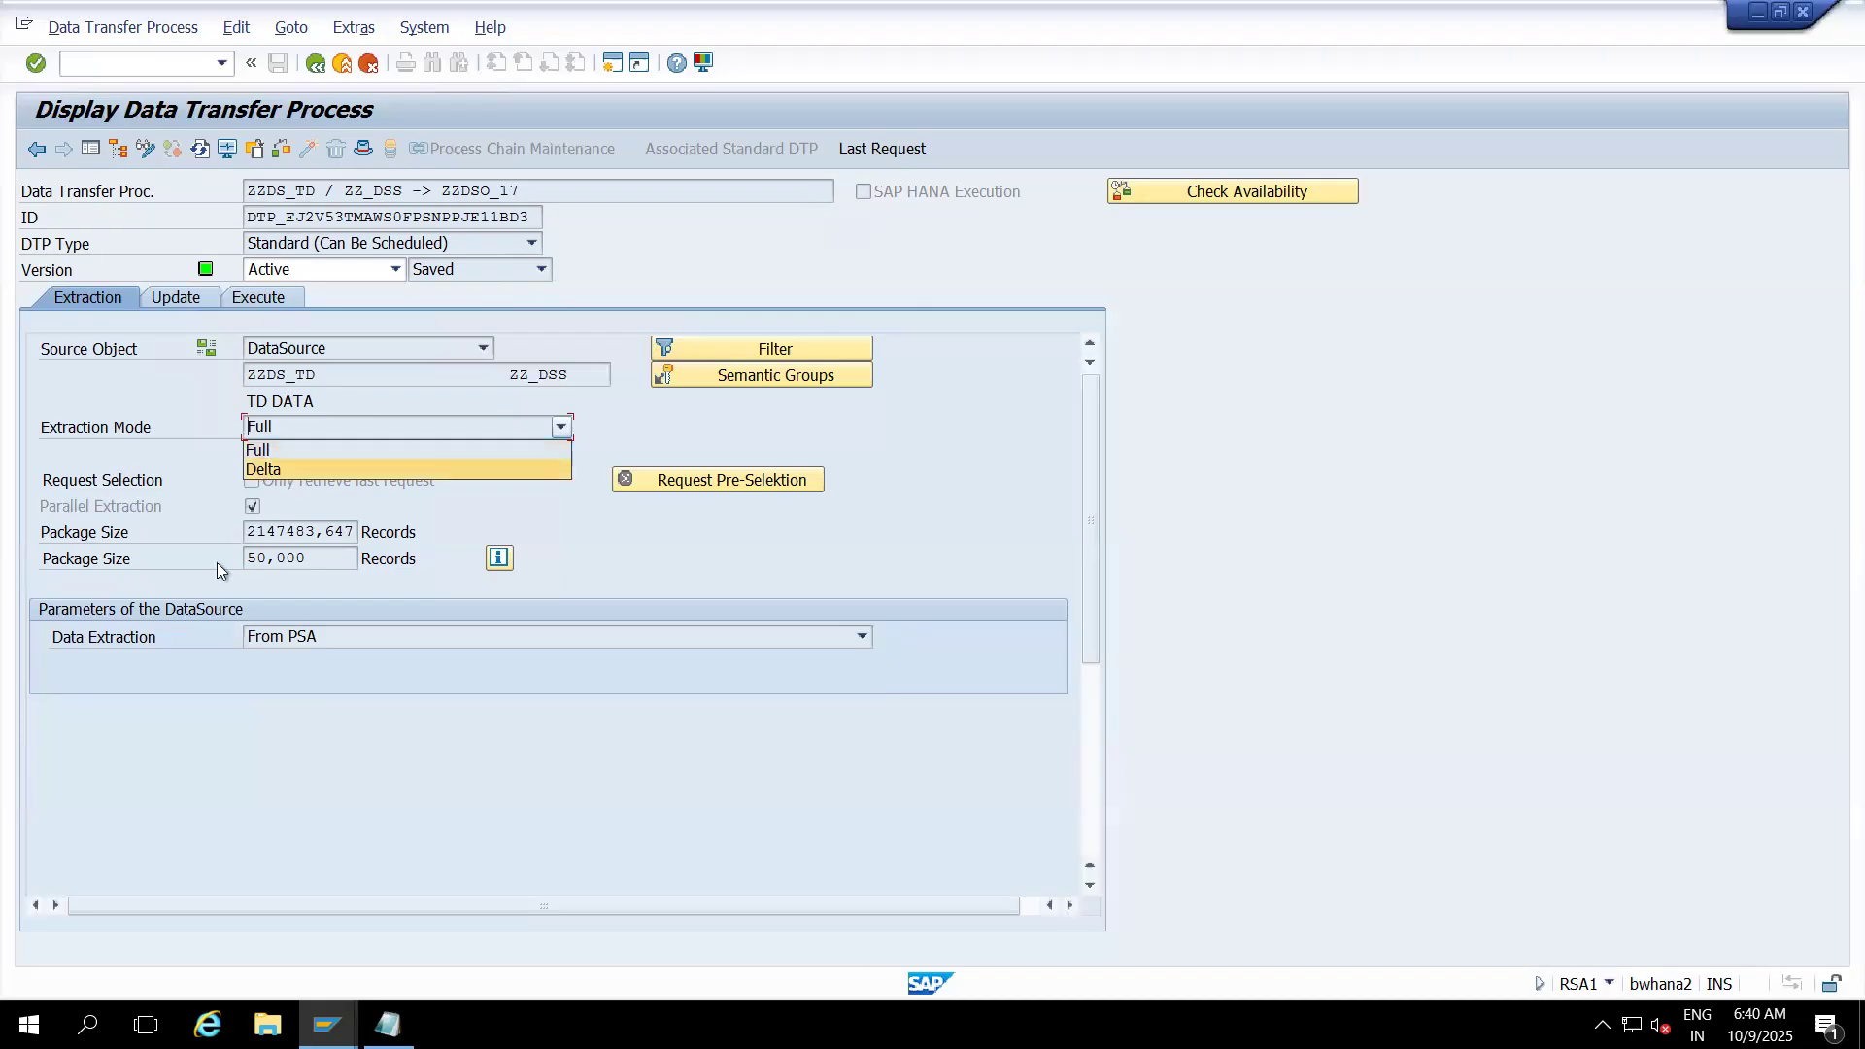
pyautogui.click(250, 732)
# - Switch to the Notepad notes and add the heading "Extraction Mode:" below FILE, separated by a blank line
pyautogui.hotkey('alt', 'Tab')
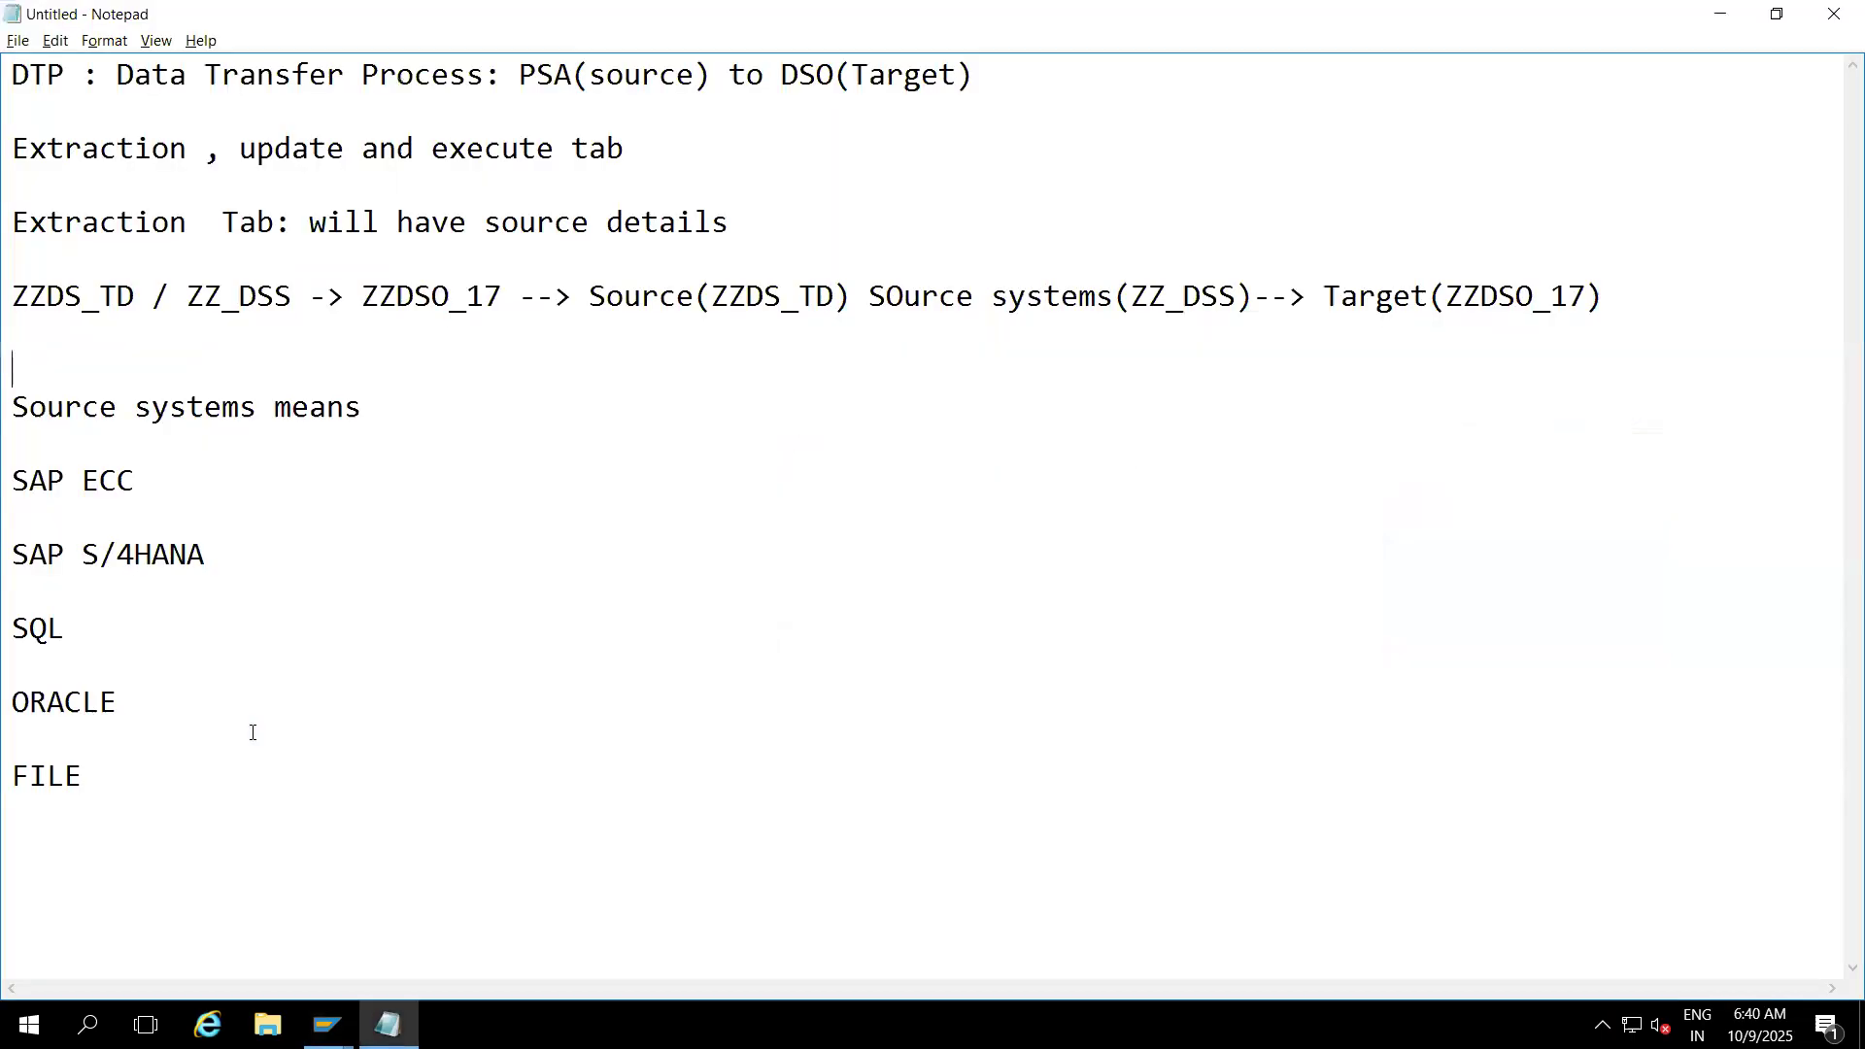
pyautogui.click(87, 775)
pyautogui.press('Return')
pyautogui.press('Return')
pyautogui.write('Extraction Mode:')
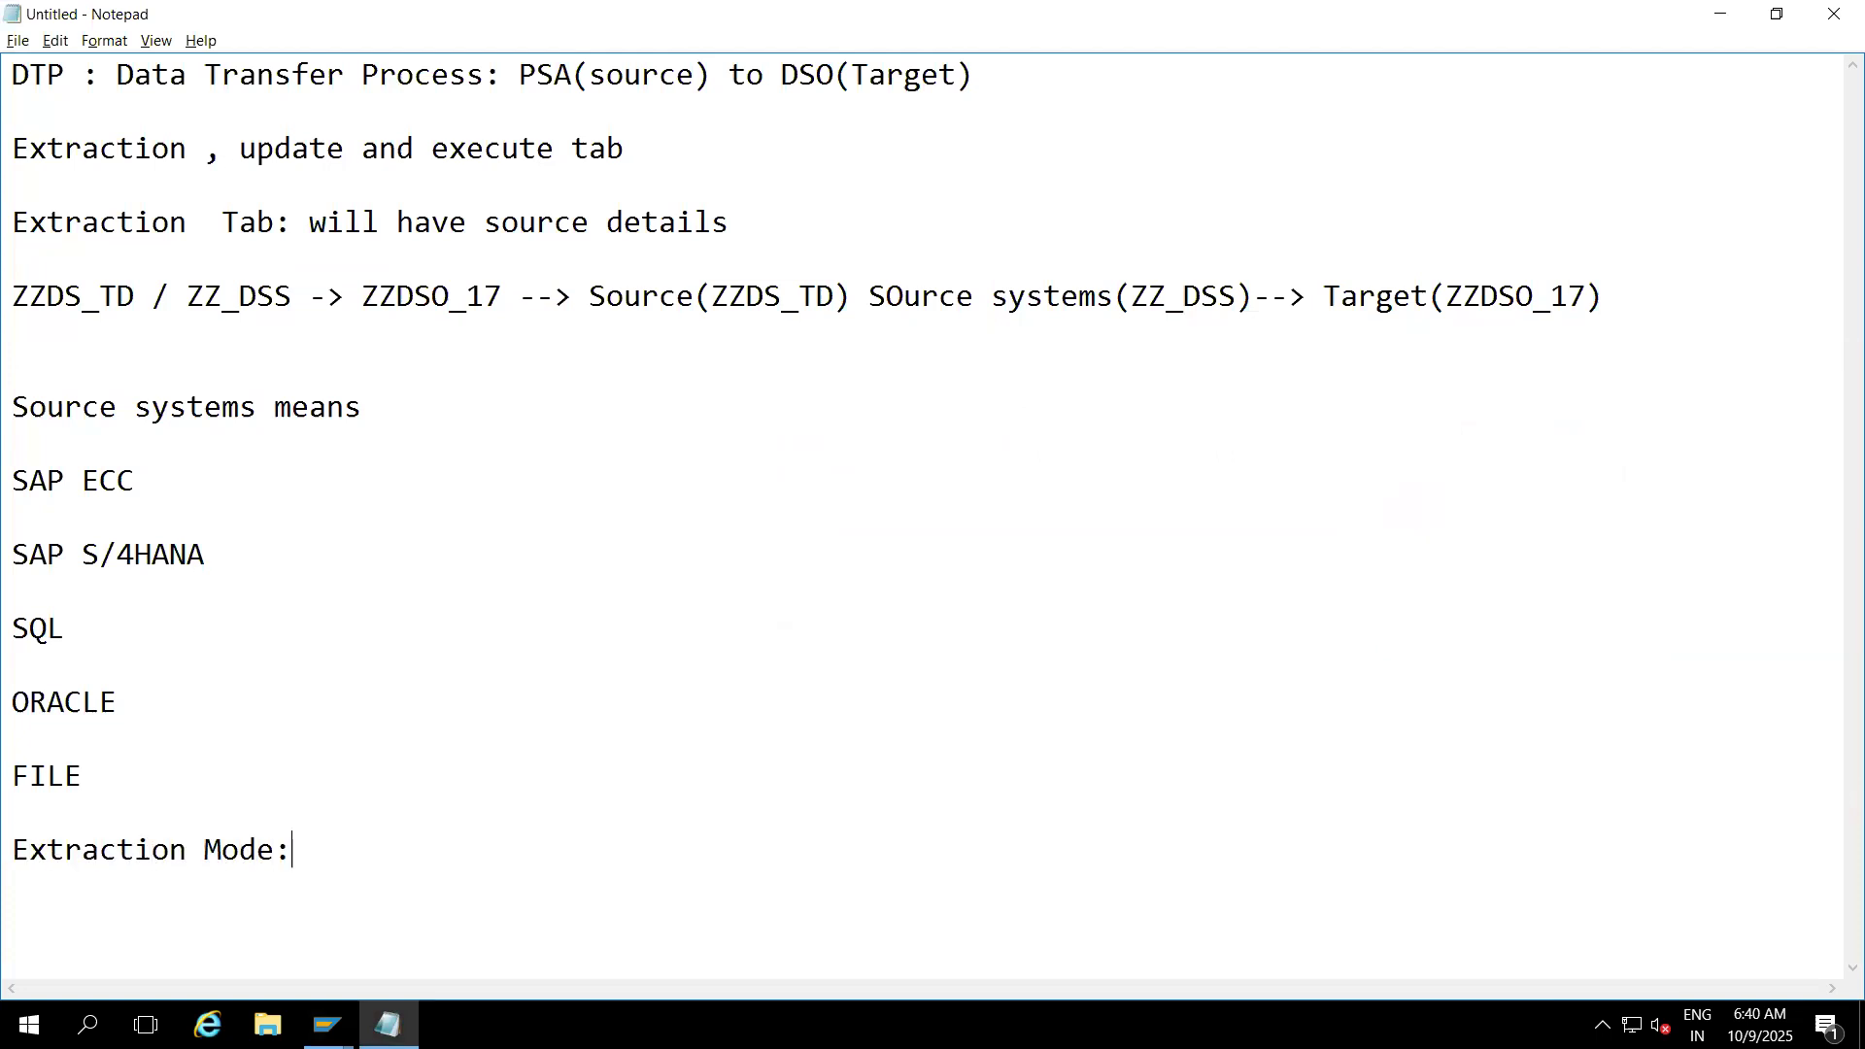
# - List FULL and DELTA on separate, spaced lines under the Extraction Mode heading
pyautogui.write(' FUll')
pyautogui.press('BackSpace')
pyautogui.press('BackSpace')
pyautogui.press('BackSpace')
pyautogui.press('BackSpace')
pyautogui.press('Return')
pyautogui.press('Return')
pyautogui.write('FULL')
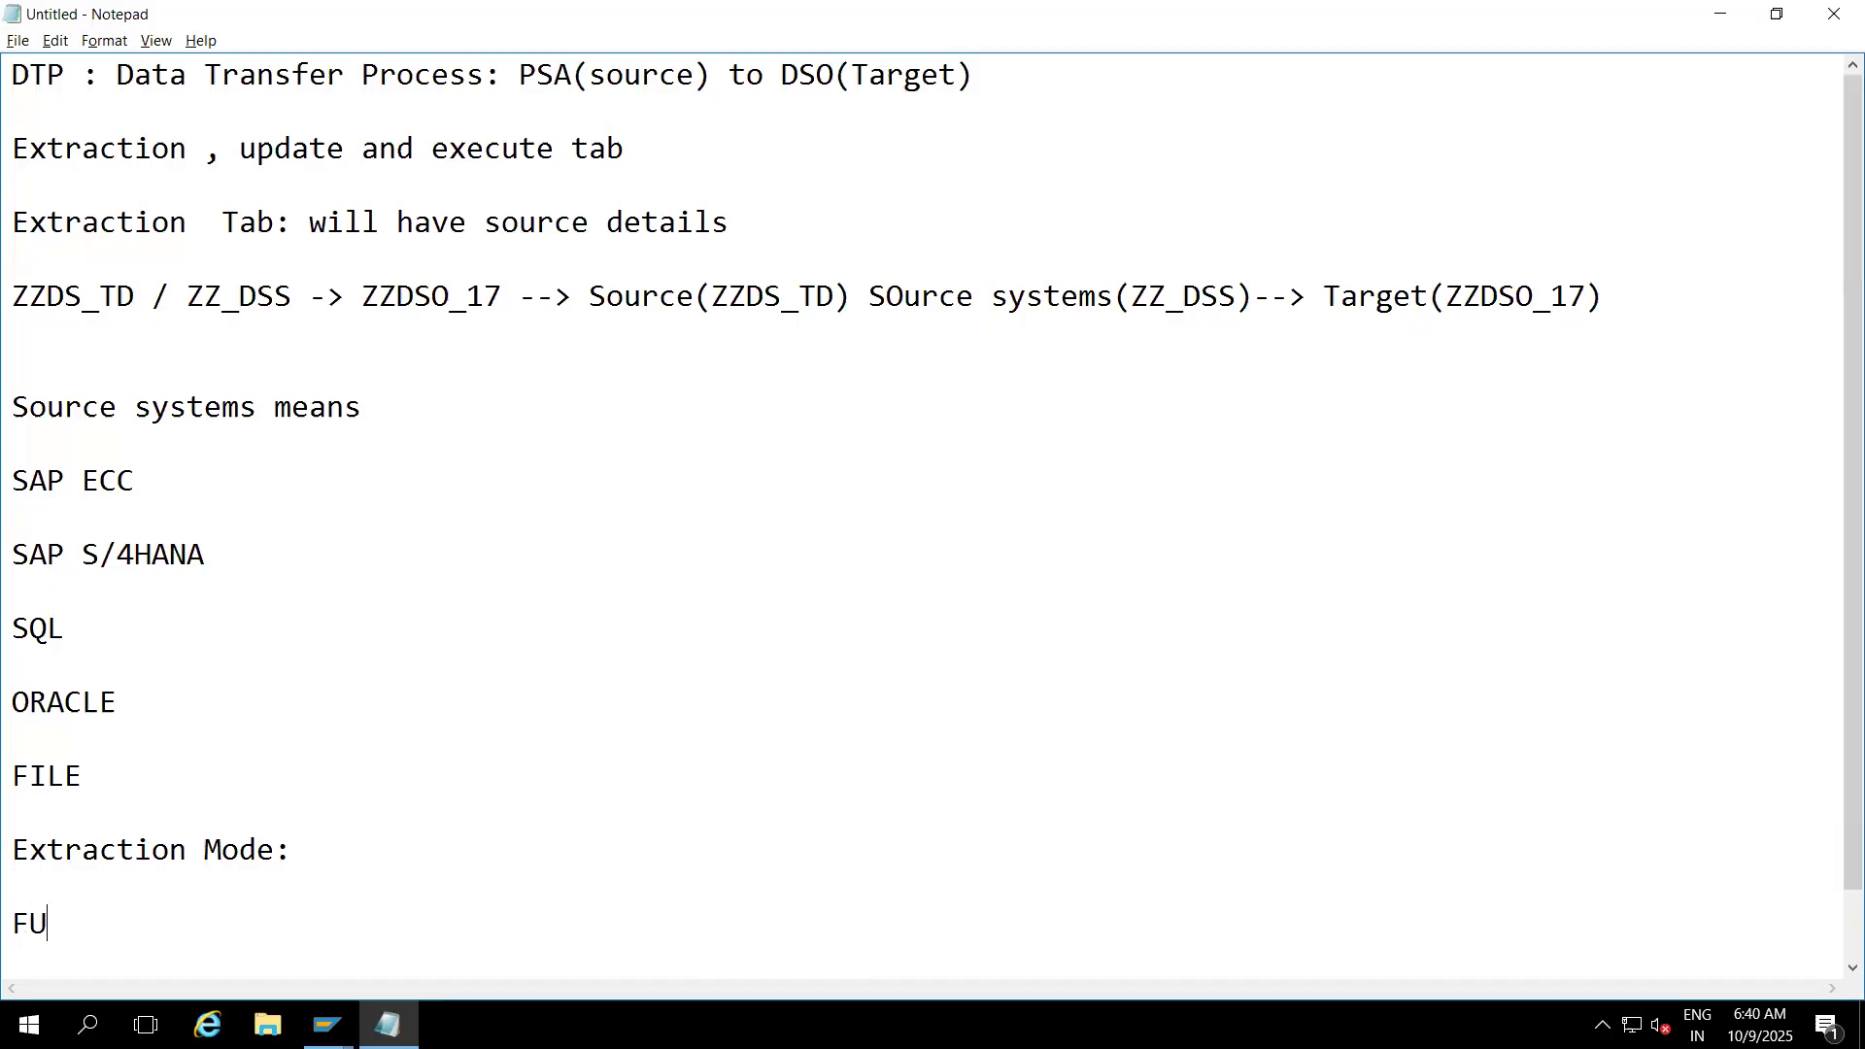
pyautogui.press('Return')
pyautogui.press('Return')
pyautogui.write('DELTA')
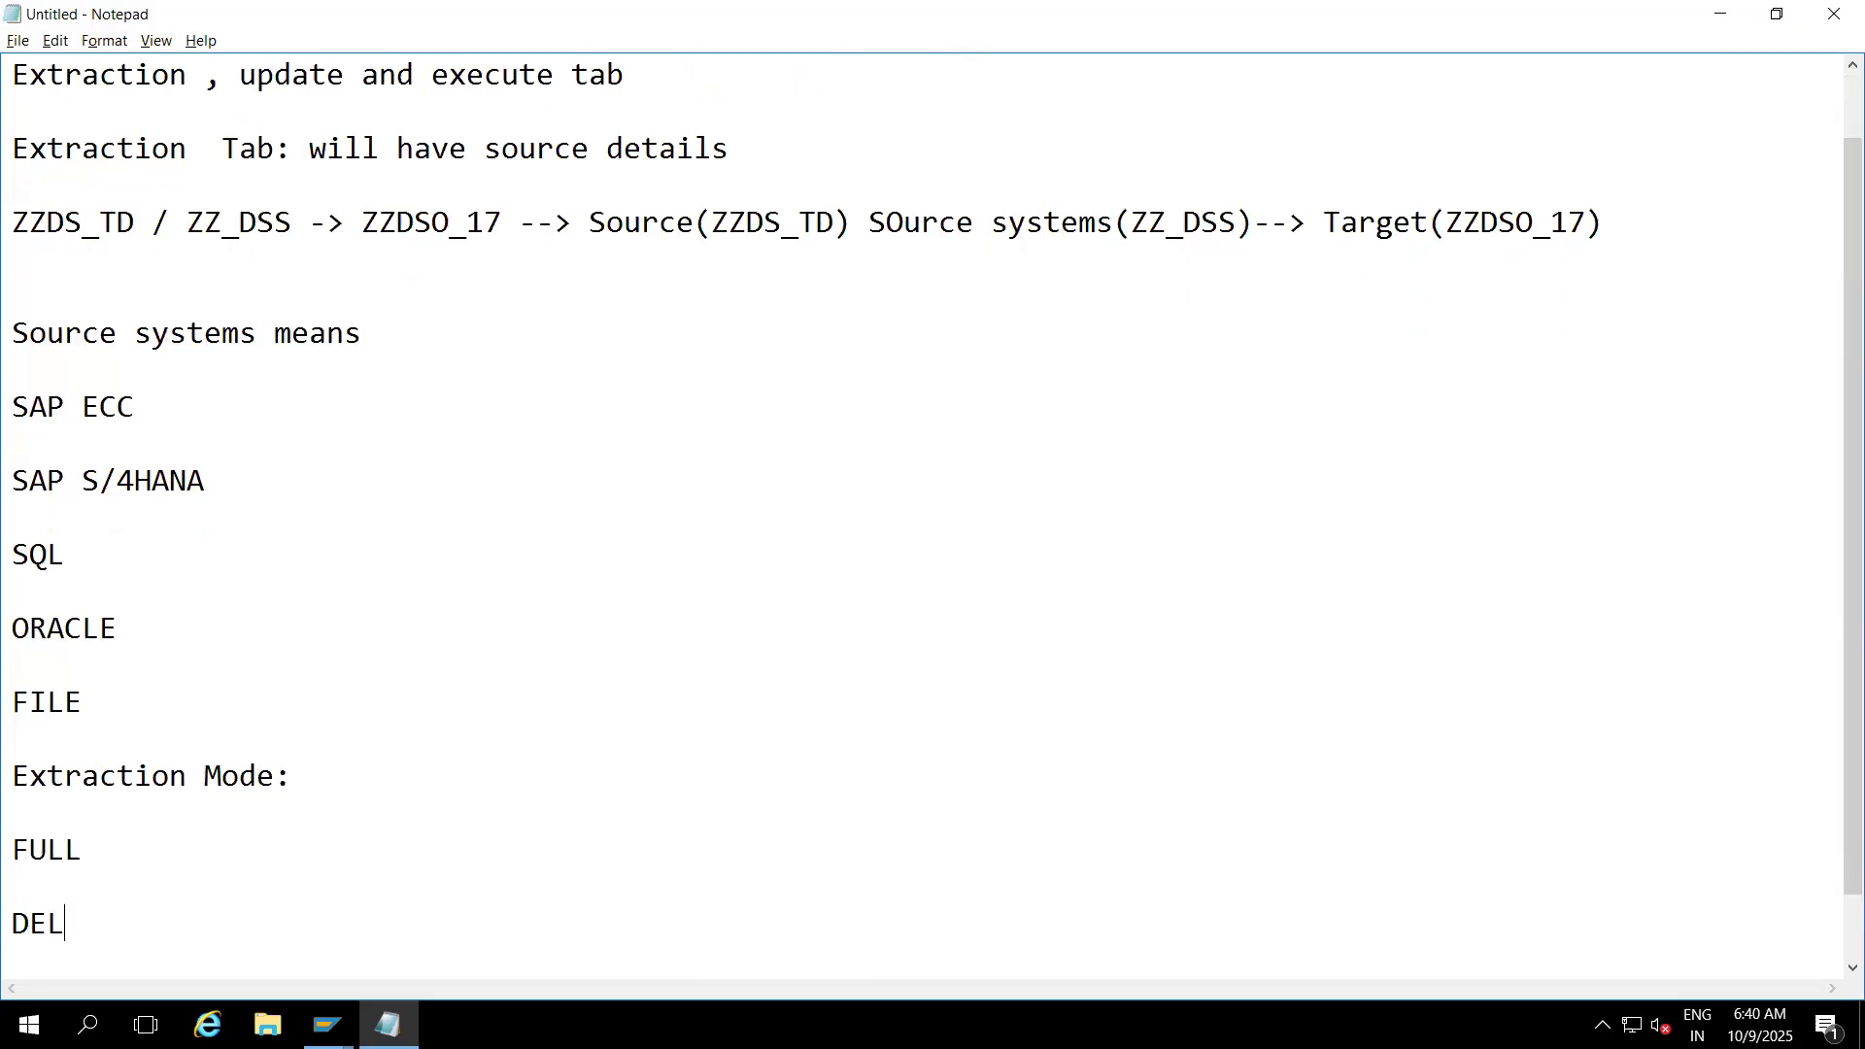
# - Describe FULL in the notes with ": It will always fetch historical data"
pyautogui.click(99, 853)
pyautogui.write(': It will alw')
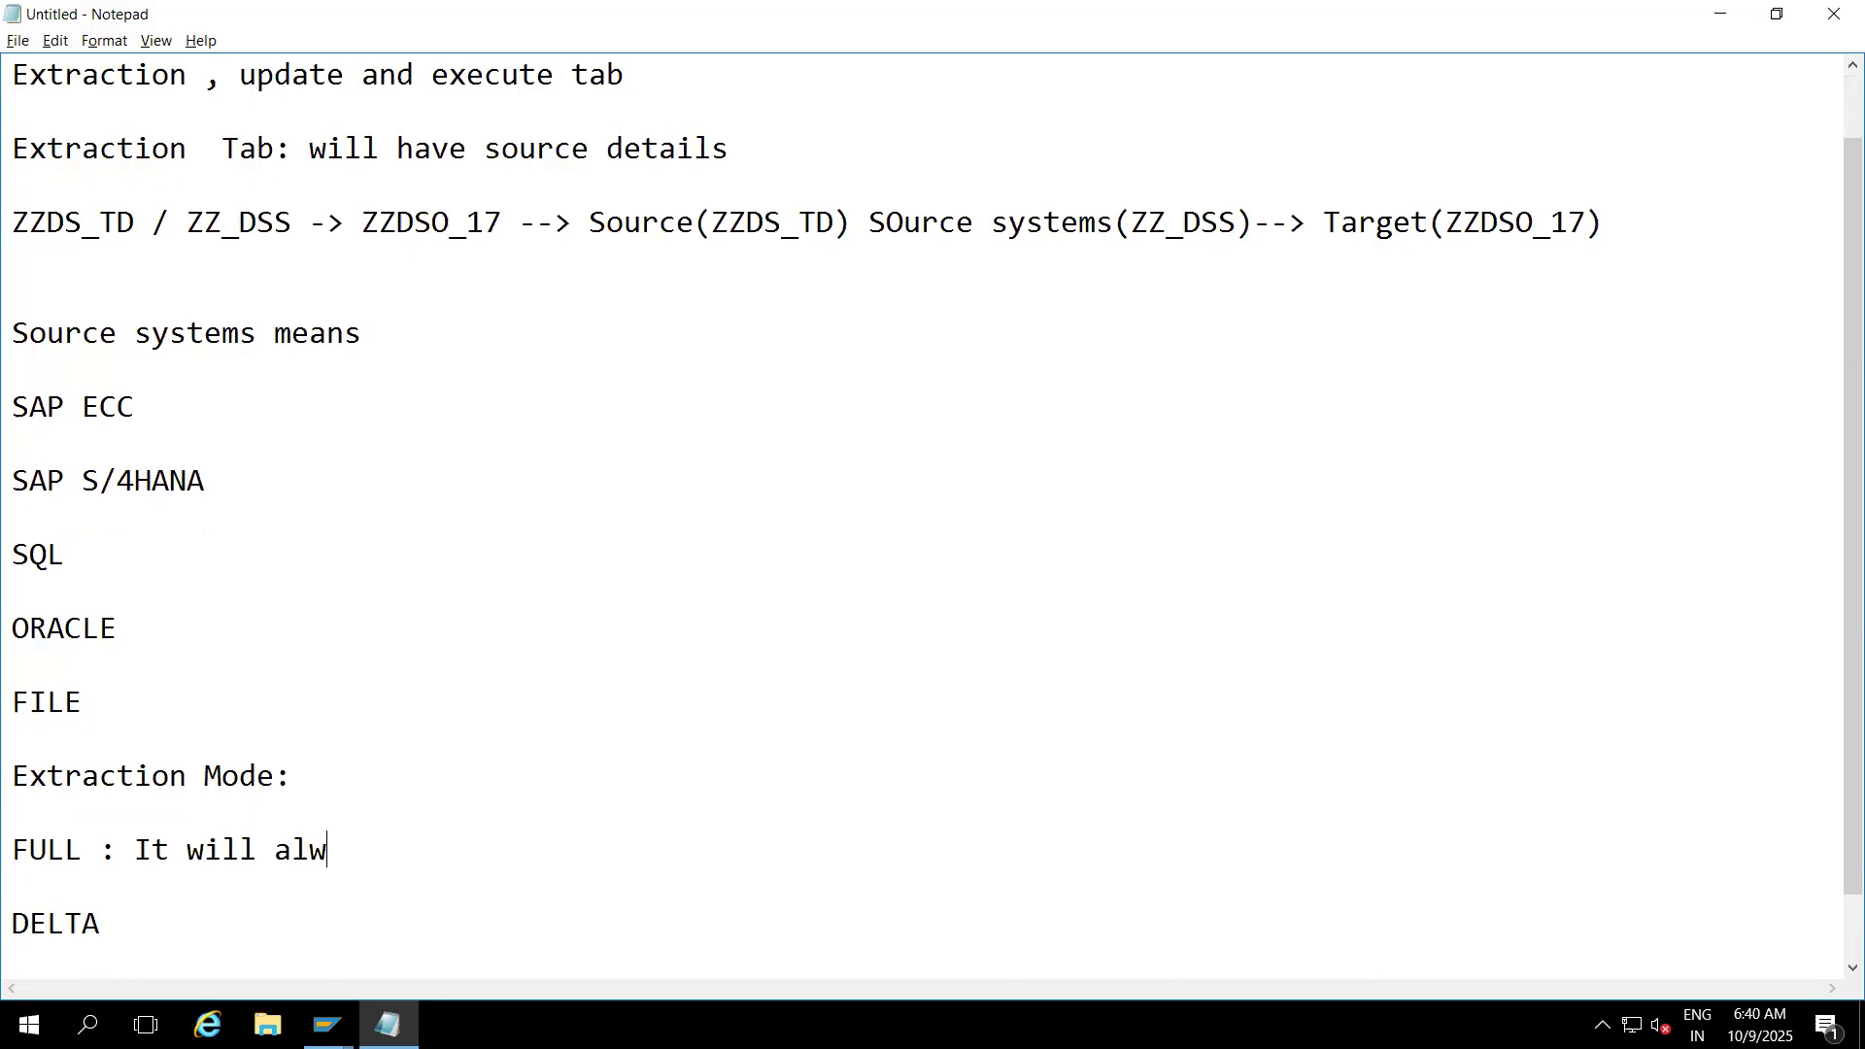
pyautogui.write('ays fetch historical data')
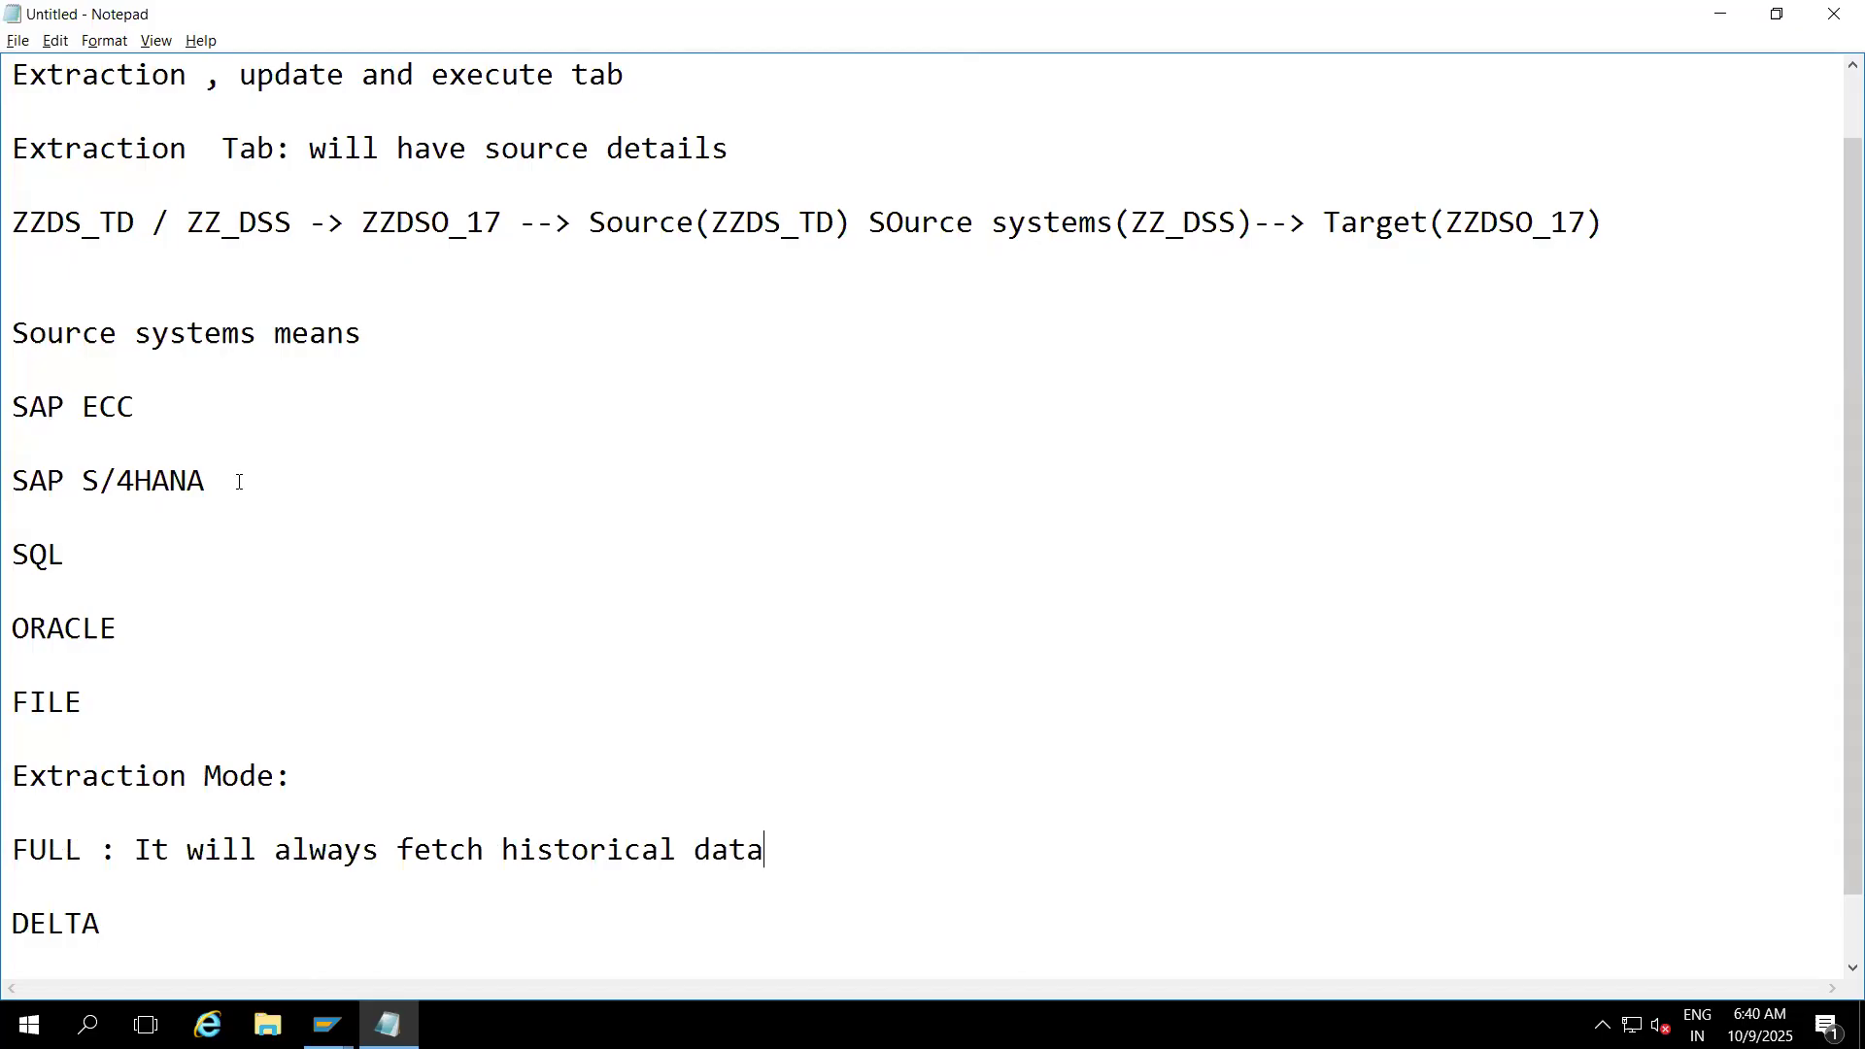
# - Extend the FULL description with "(PSA) to (ZZDSO_17)", copying the target name from the data transfer process line
pyautogui.click(14, 224)
pyautogui.keyDown('shift'); pyautogui.click(139, 226); pyautogui.keyUp('shift')
pyautogui.moveTo(141, 225); pyautogui.dragTo(498, 222)
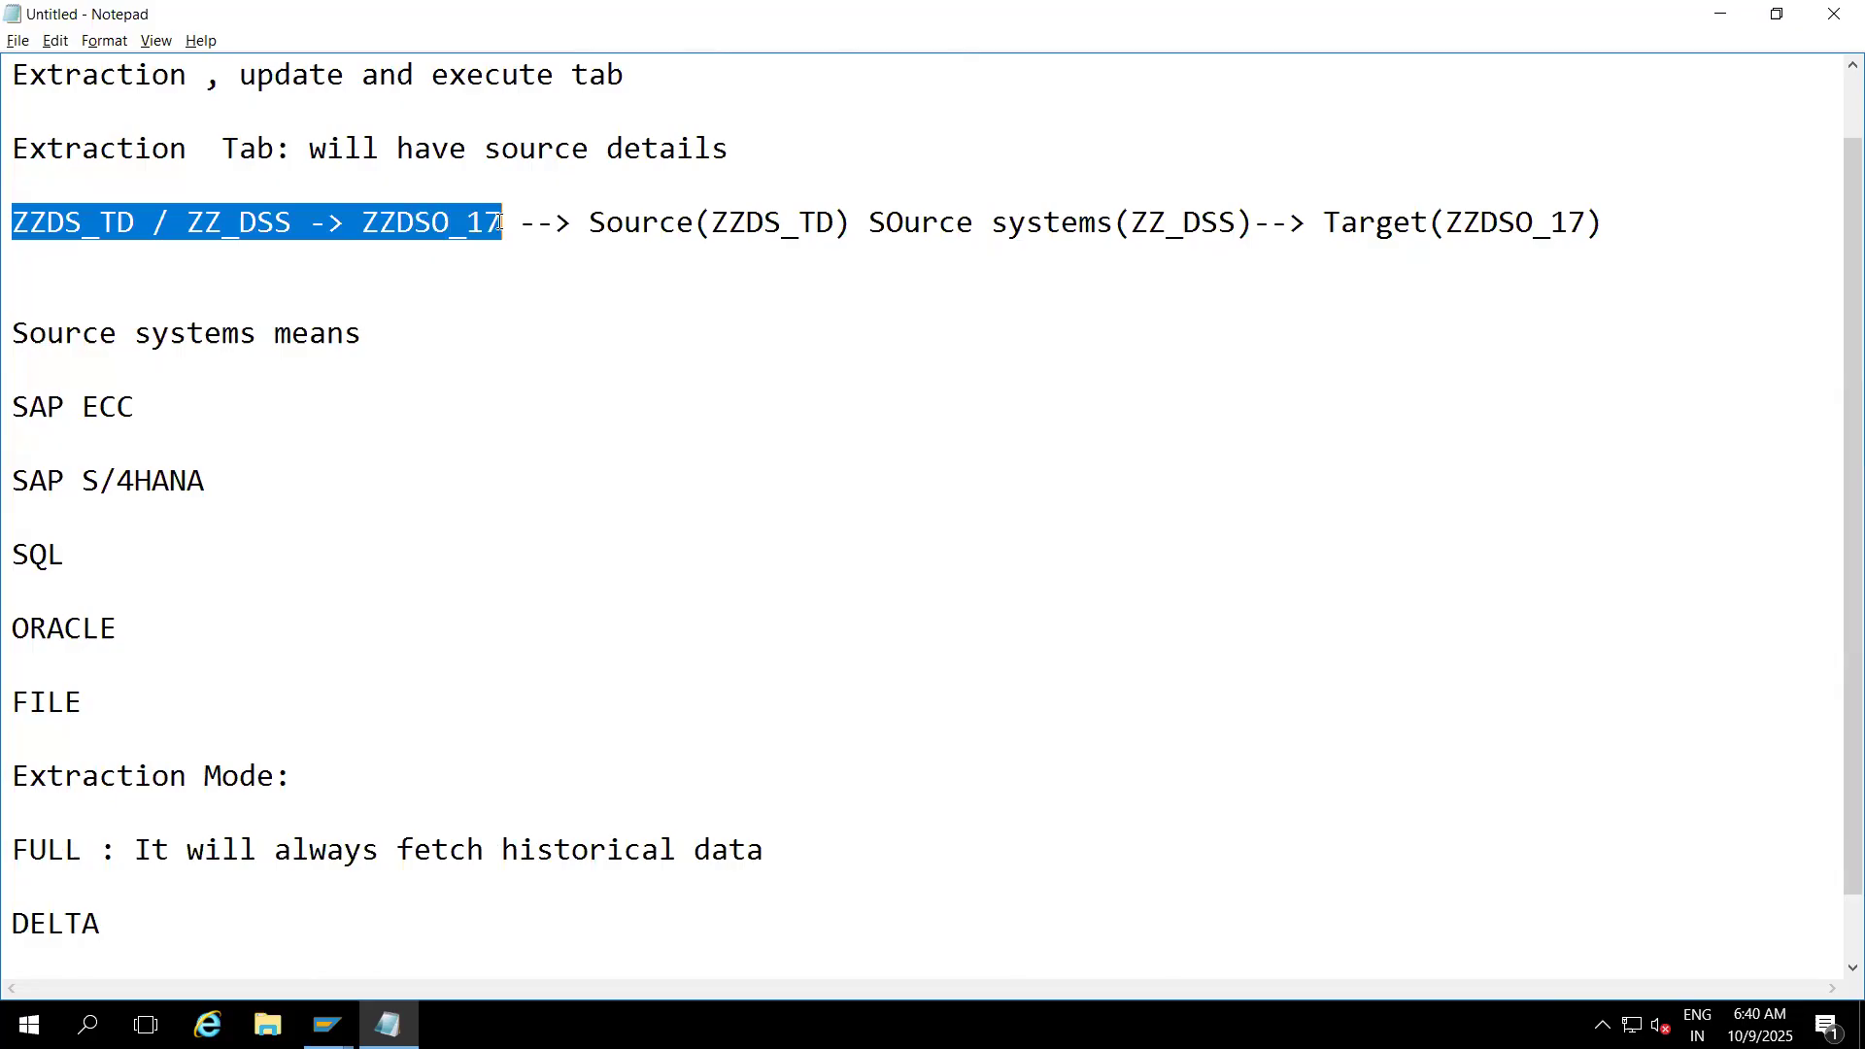
pyautogui.click(136, 229)
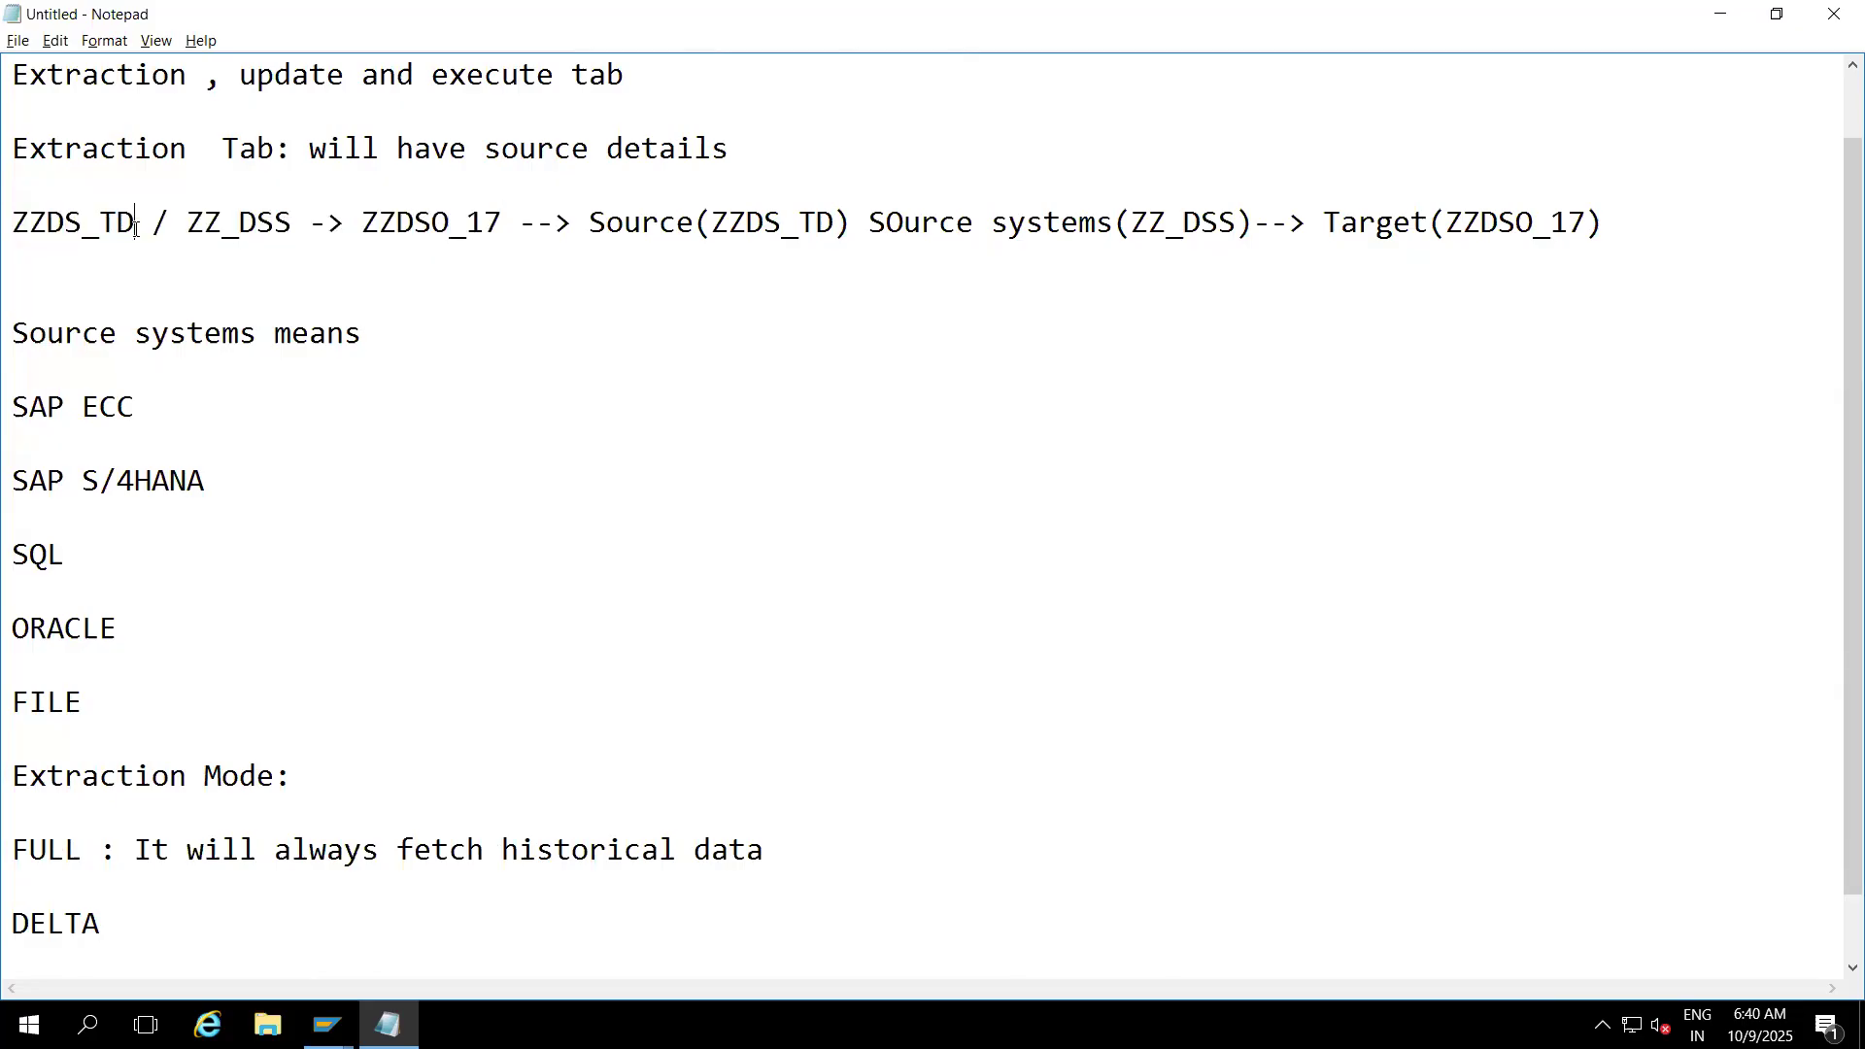
pyautogui.click(777, 855)
pyautogui.write('(PSA) to')
pyautogui.moveTo(367, 231); pyautogui.dragTo(502, 234)
pyautogui.hotkey('ctrl', 'c')
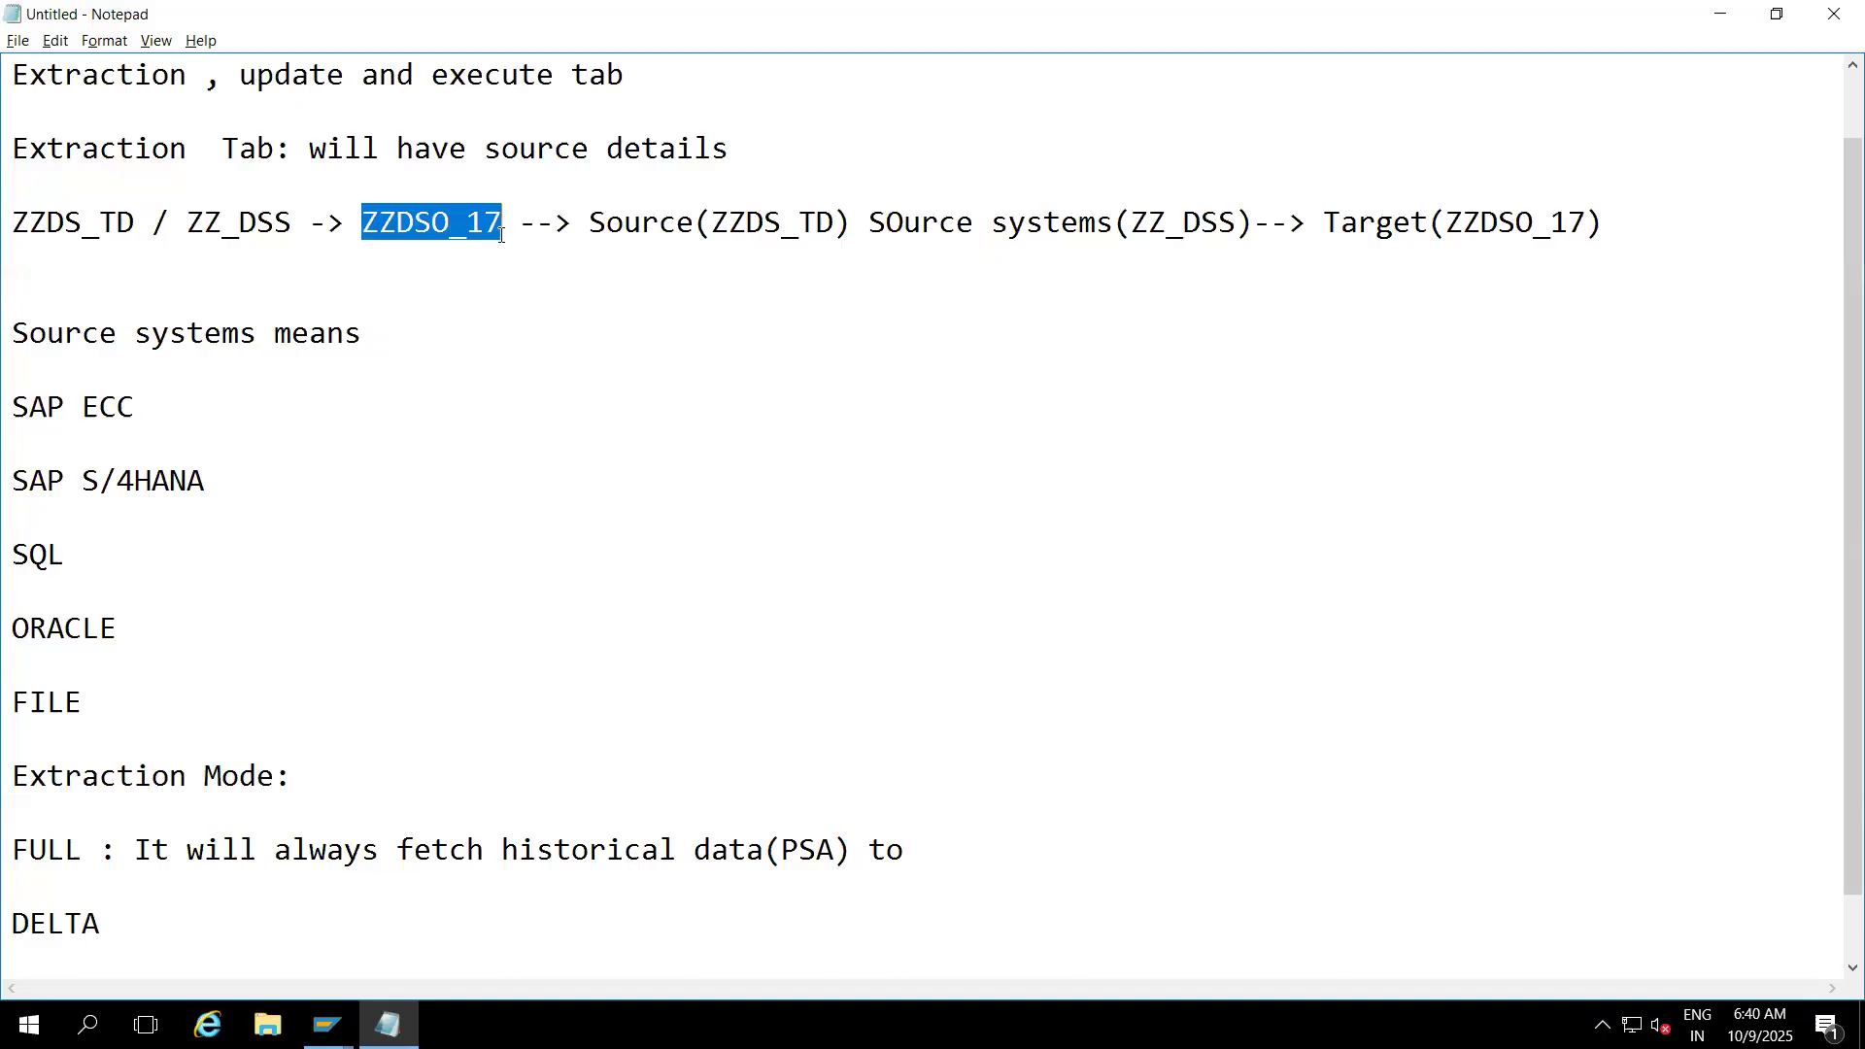
pyautogui.click(930, 844)
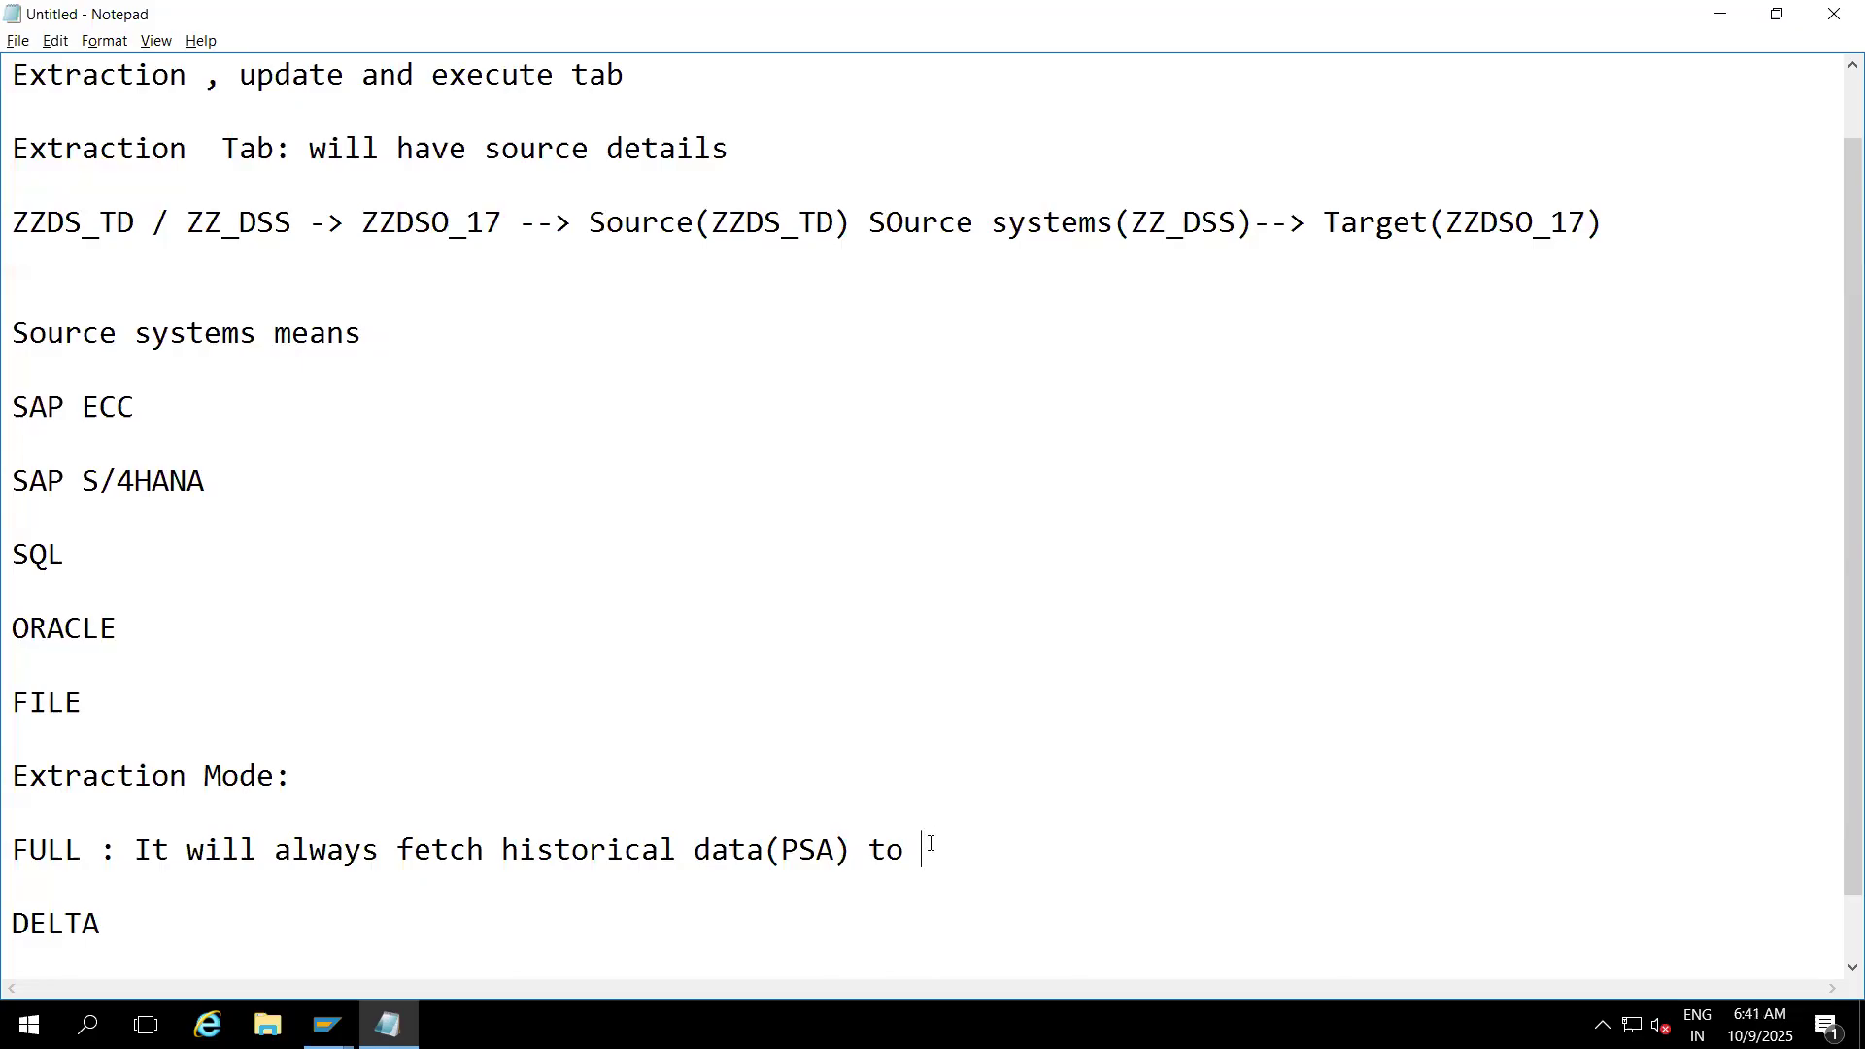
pyautogui.write('(')
pyautogui.hotkey('ctrl', 'v')
pyautogui.write(')')
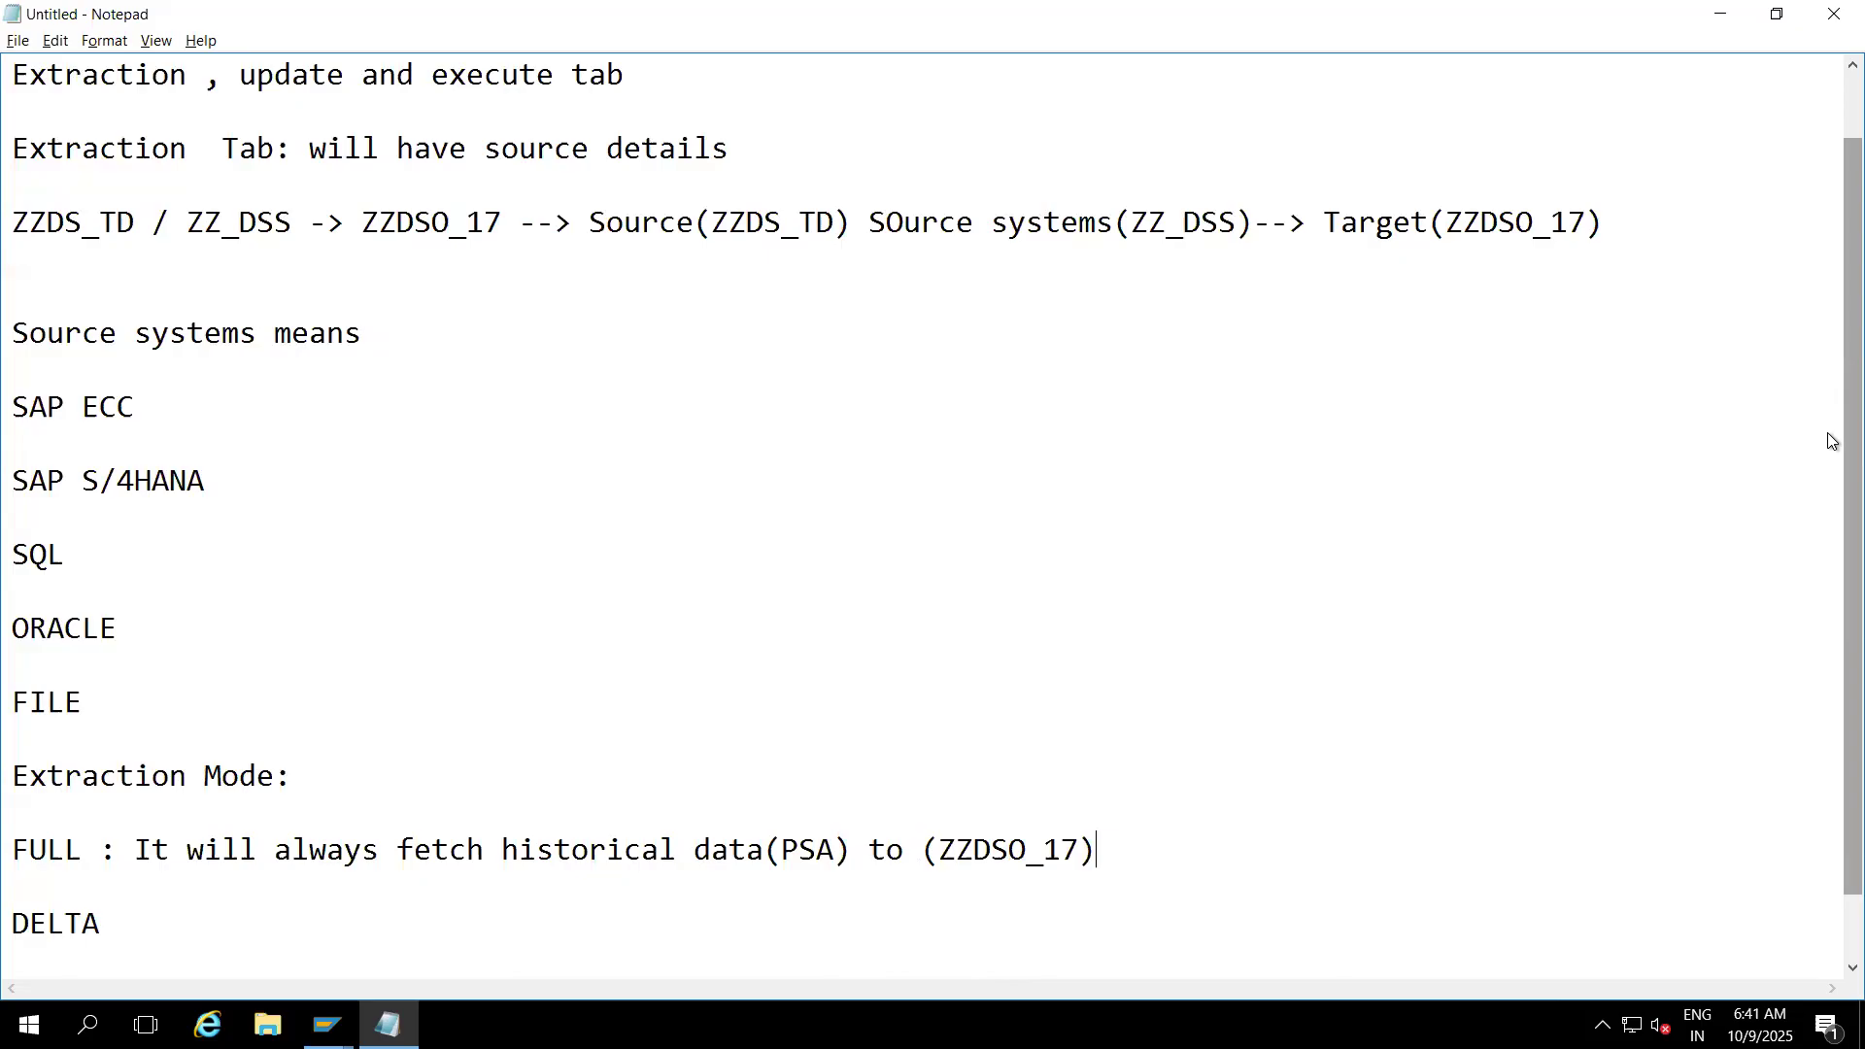
# - Highlight the source name ZZDS_TD at the start of the data transfer process line
pyautogui.scroll(-1, 1832, 438)
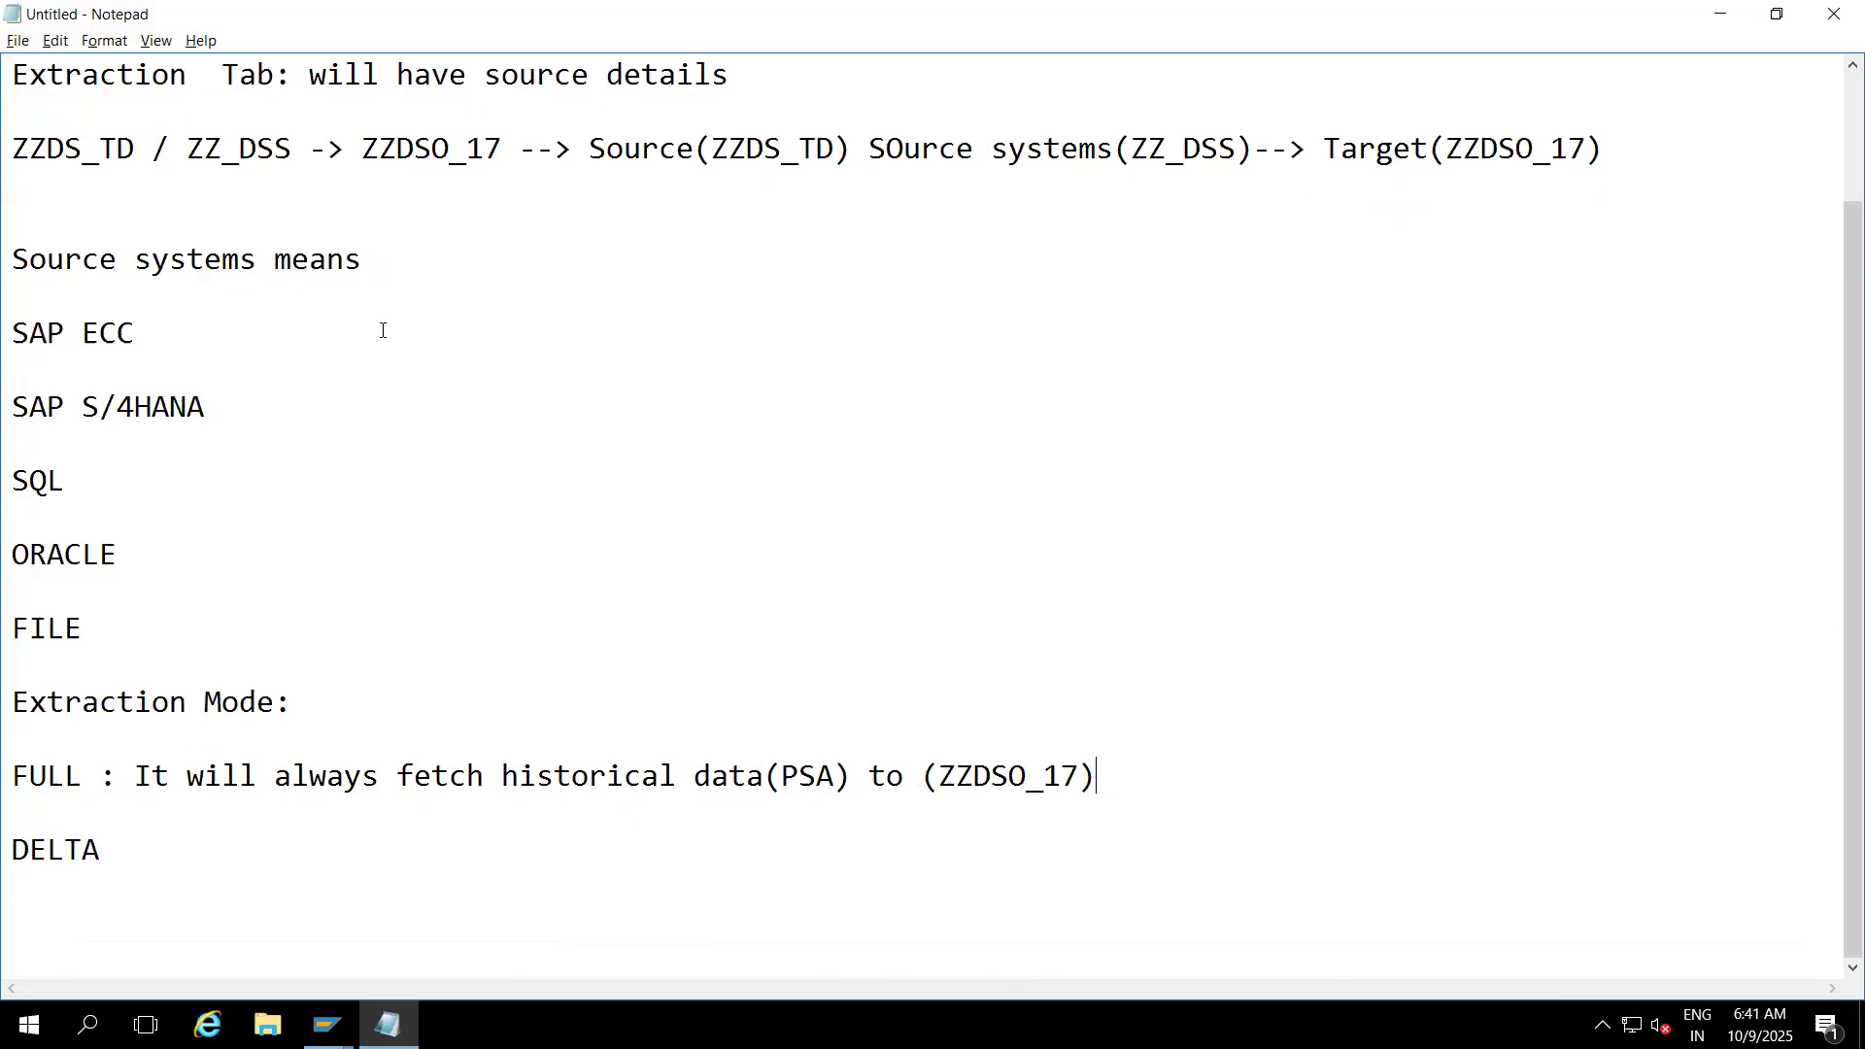
pyautogui.moveTo(141, 139); pyautogui.dragTo(10, 149)
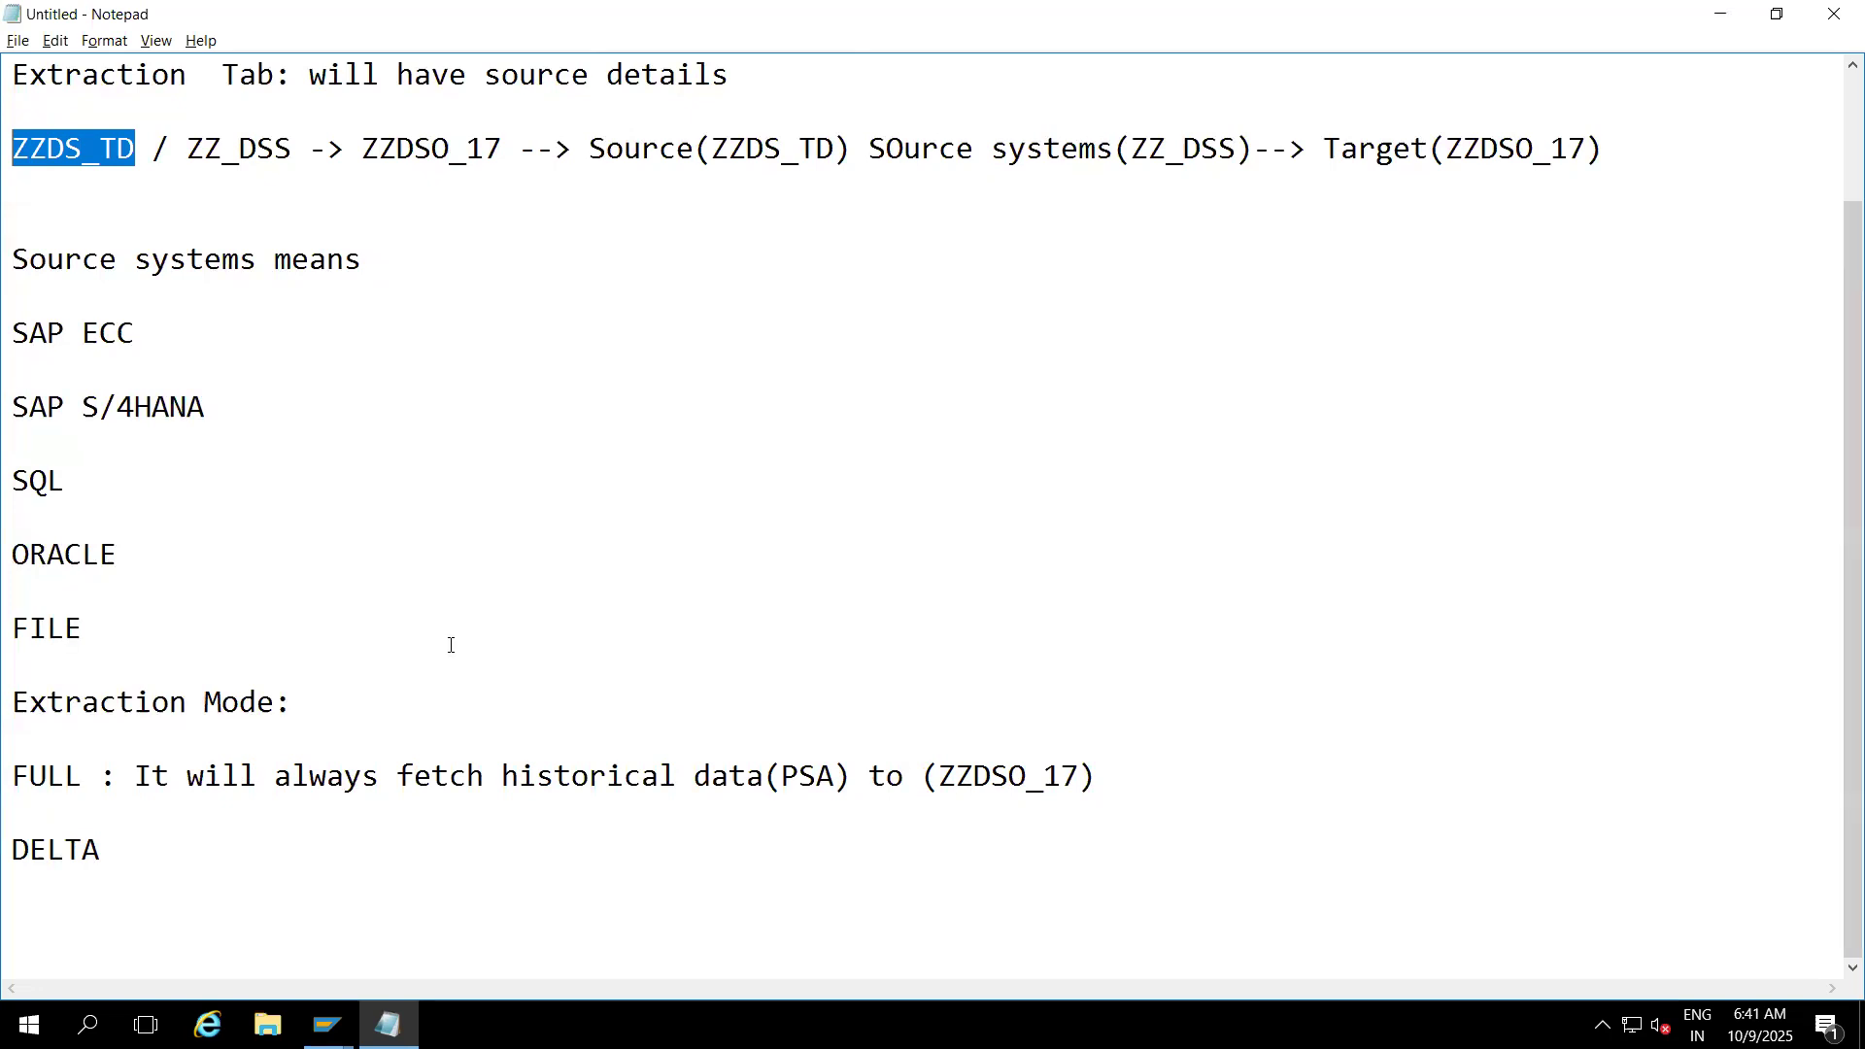
# - Describe DELTA in the notes with ": It will fetch only new request or newly created records or modified records"
pyautogui.click(103, 852)
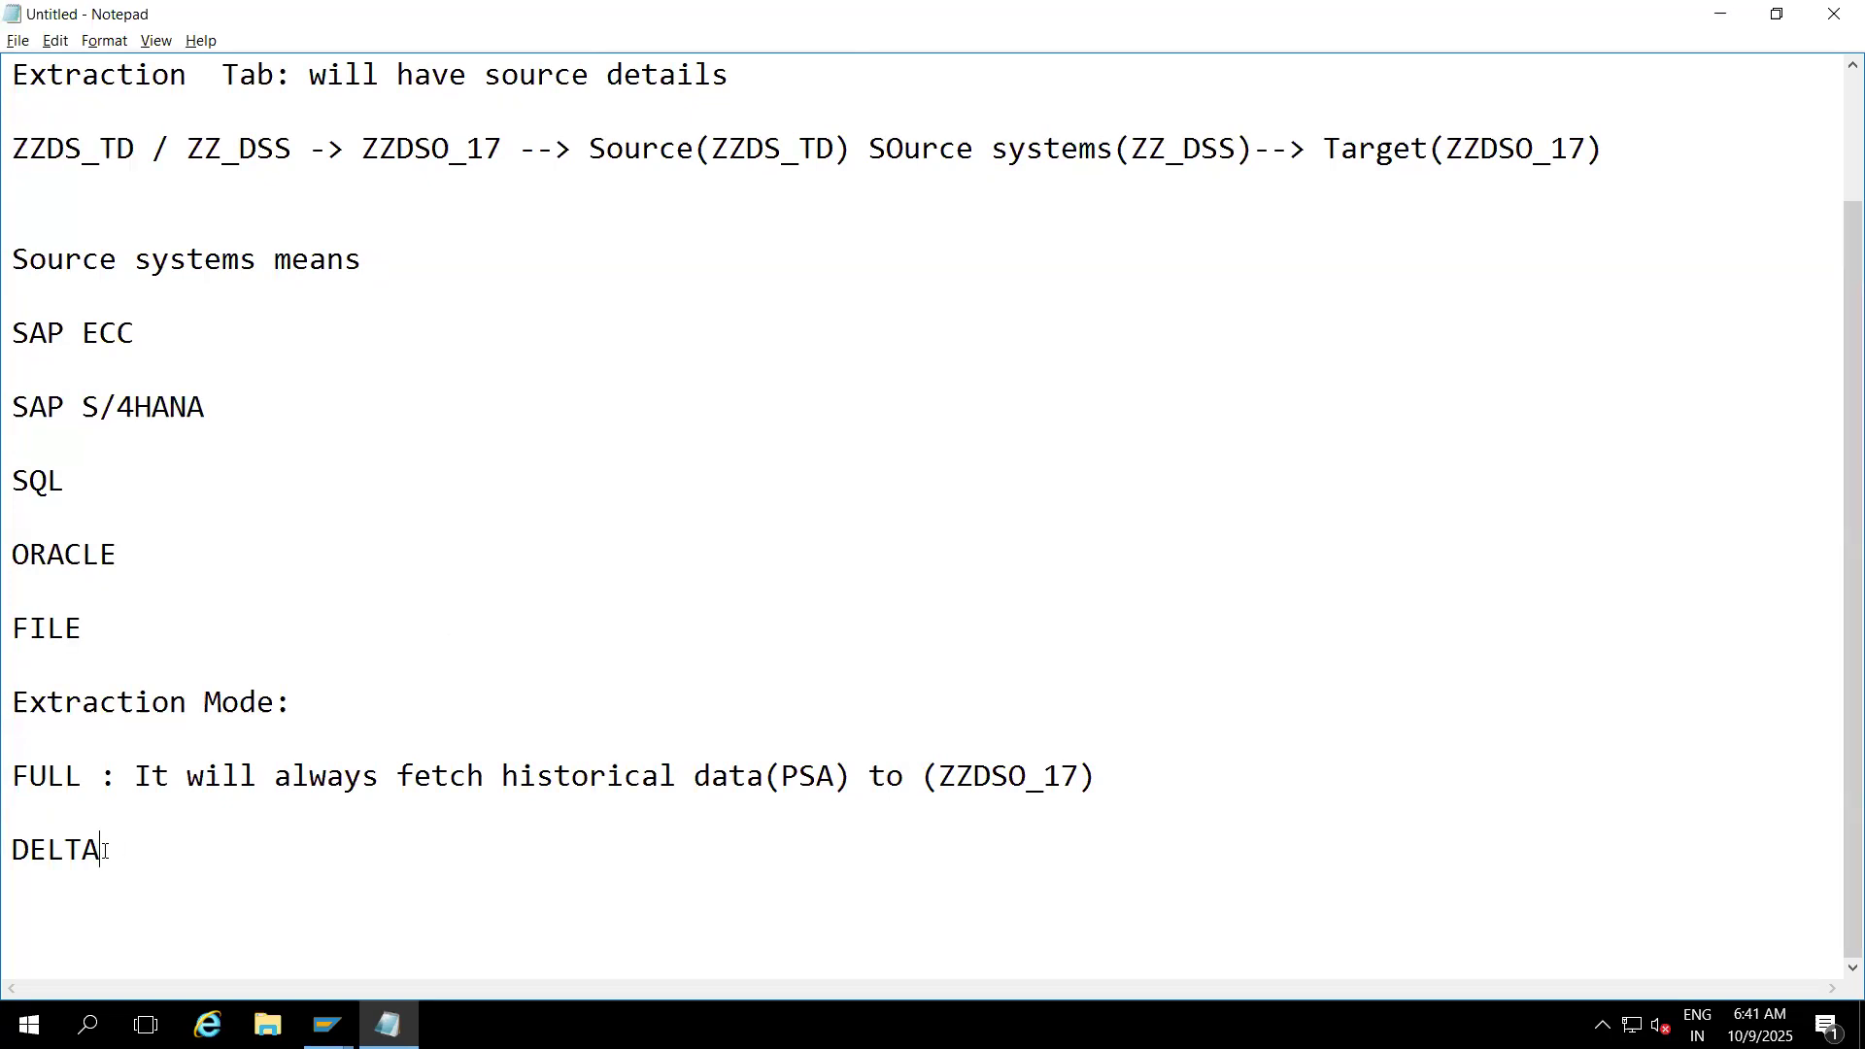
pyautogui.write(': It will fetch only new request or new')
pyautogui.press('BackSpace')
pyautogui.write('ly create')
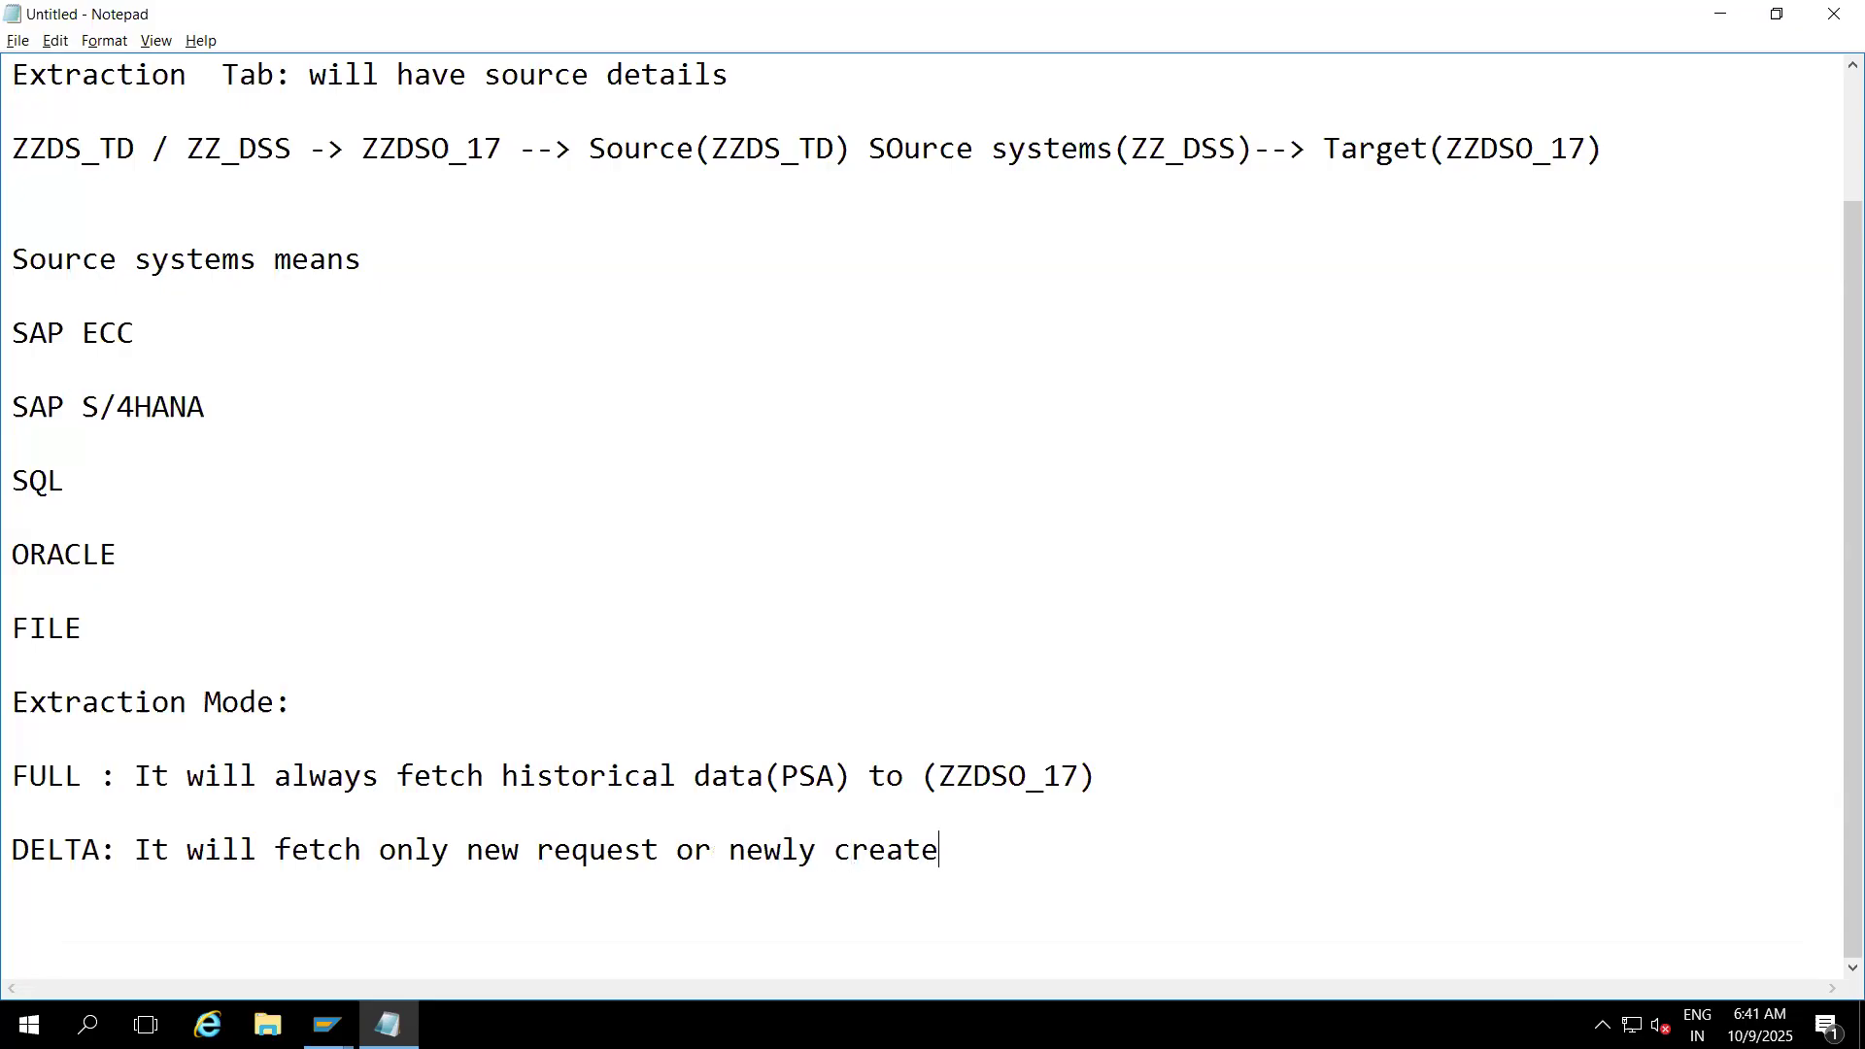
pyautogui.write('d records or')
pyautogui.press('BackSpace')
pyautogui.press('BackSpace')
pyautogui.write('r mod')
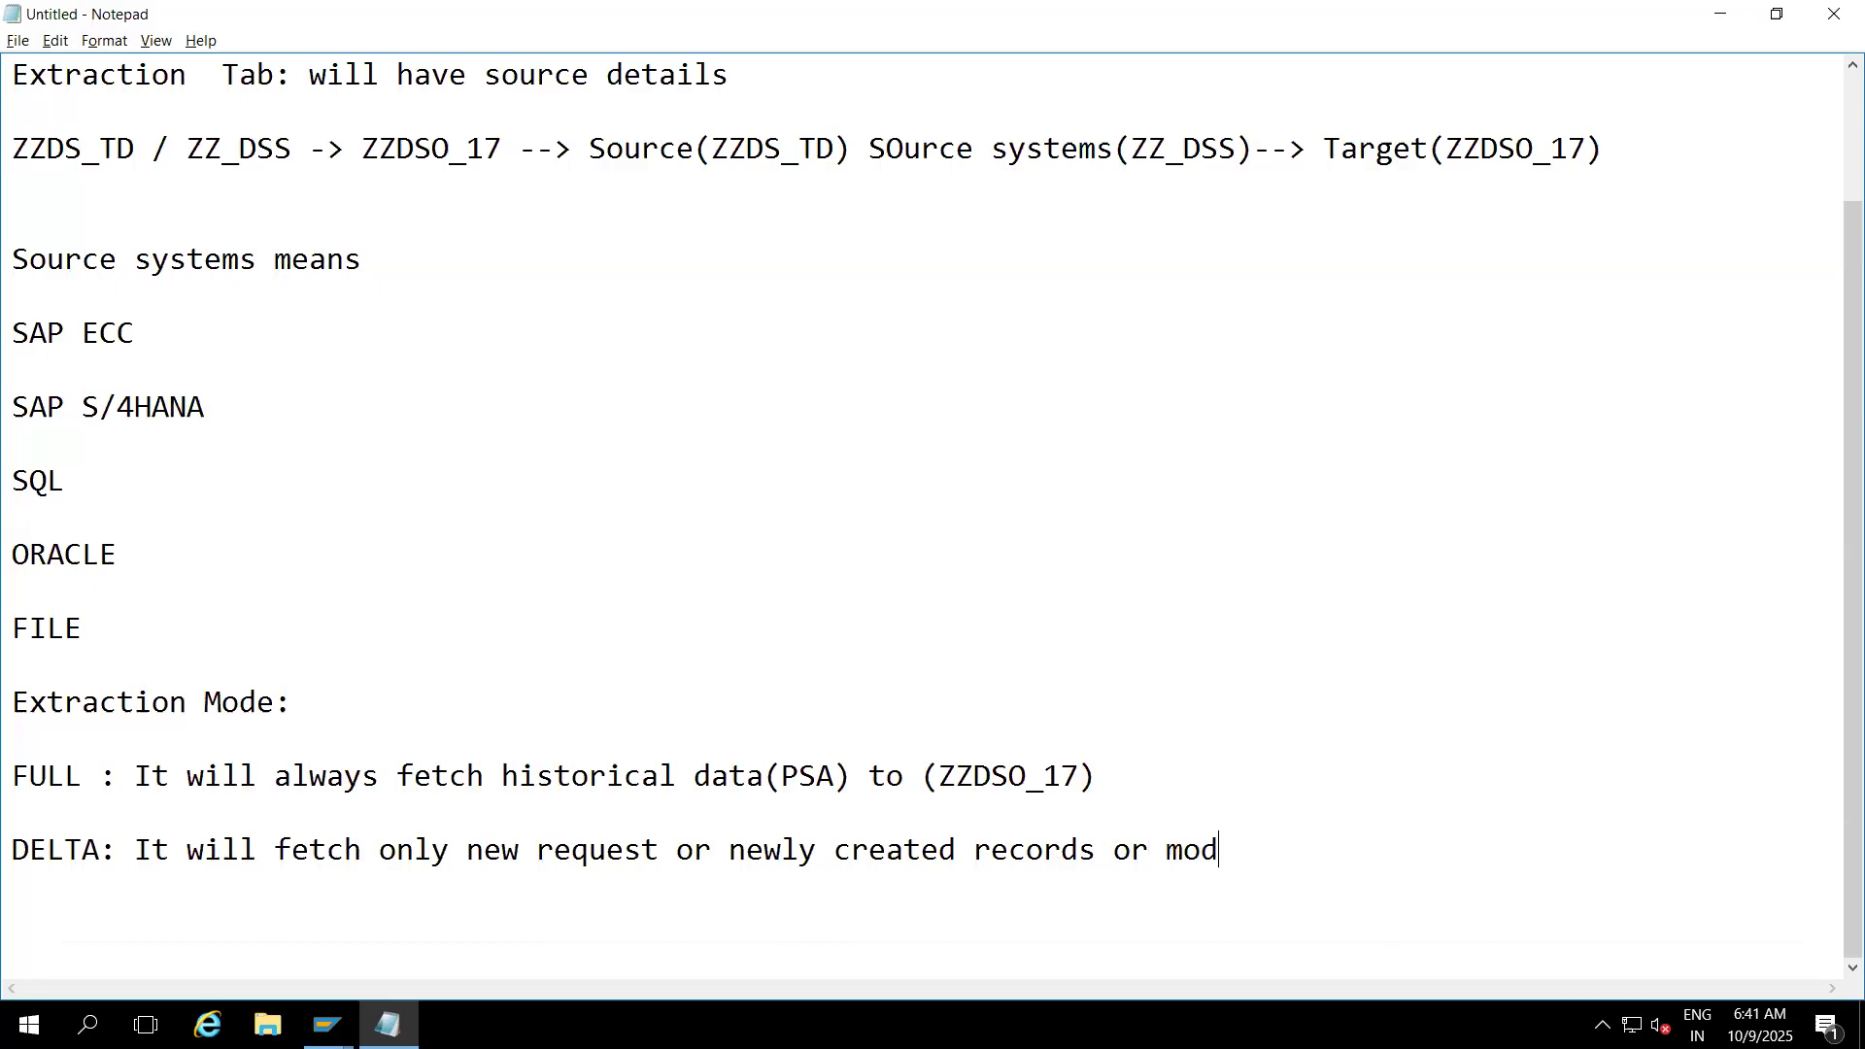
pyautogui.write('ified records')
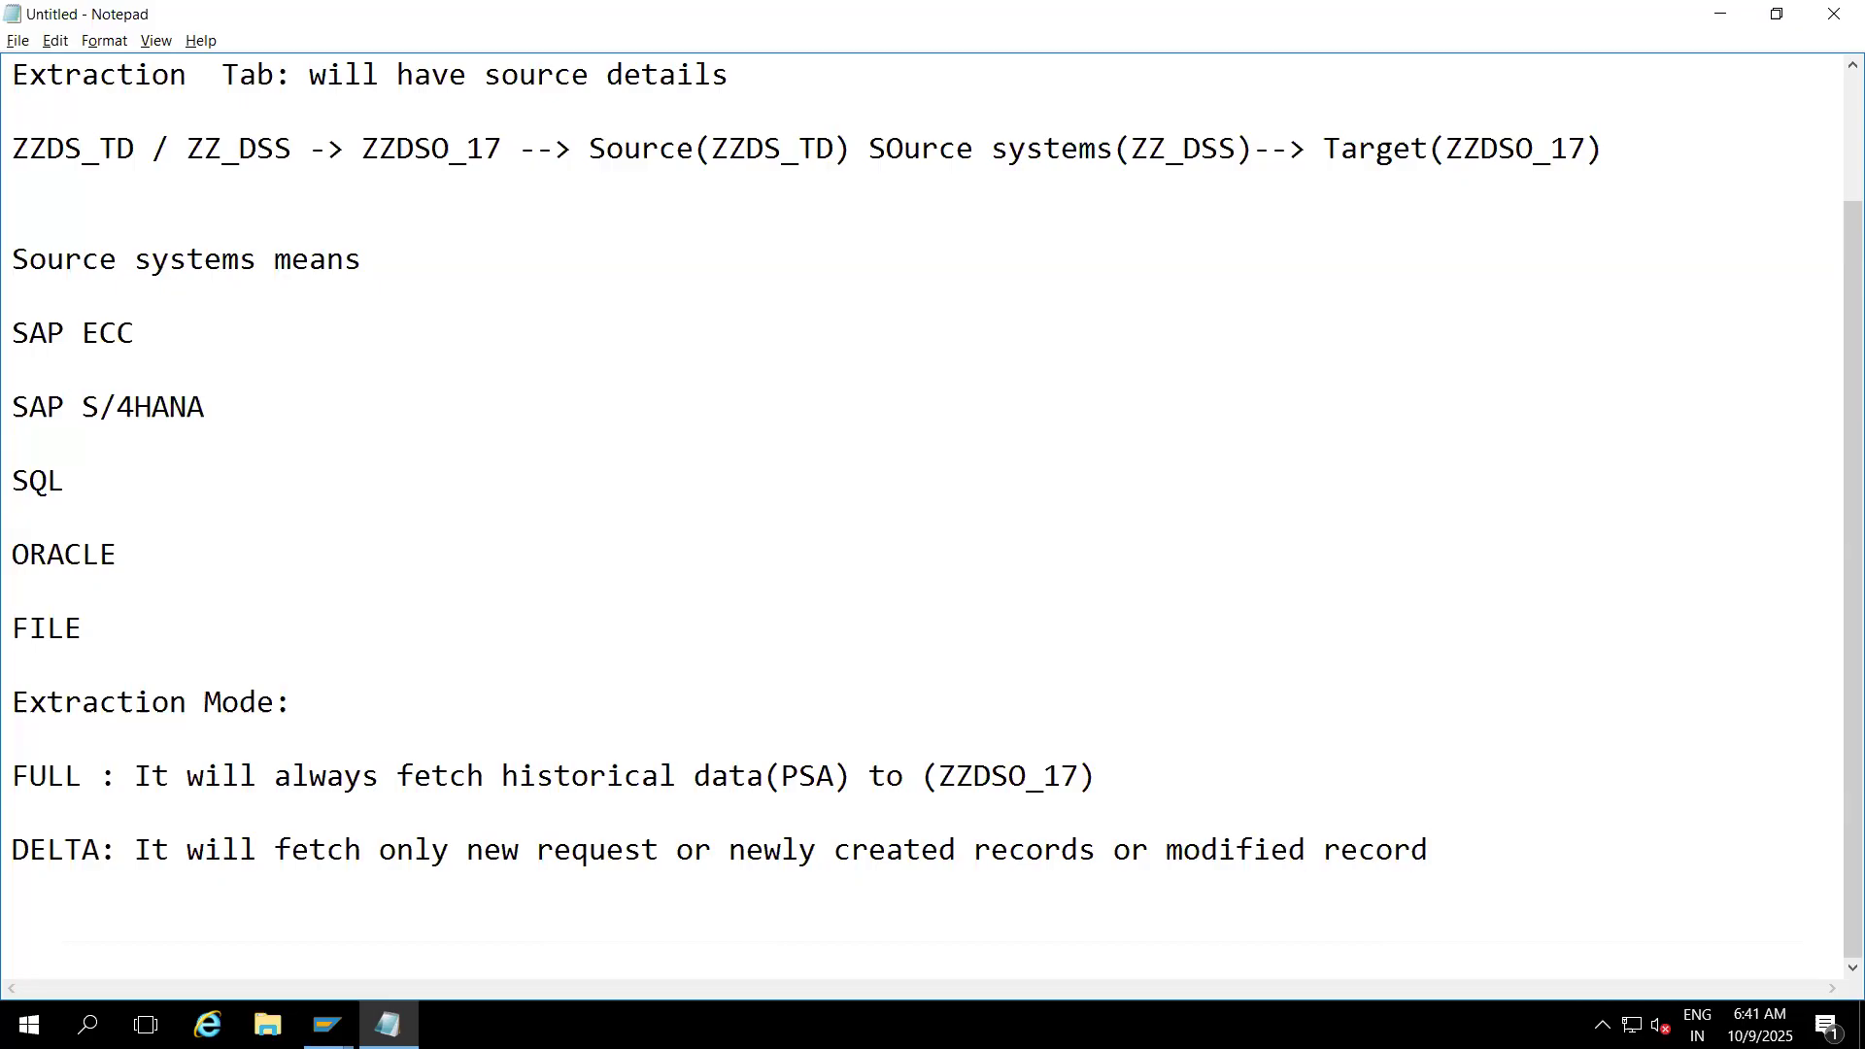
# - Add the line "Request sleection:" below the DELTA description, after checking the Request Selection label in the SAP data transfer process
pyautogui.press('Return')
pyautogui.press('Return')
pyautogui.click(1851, 968)
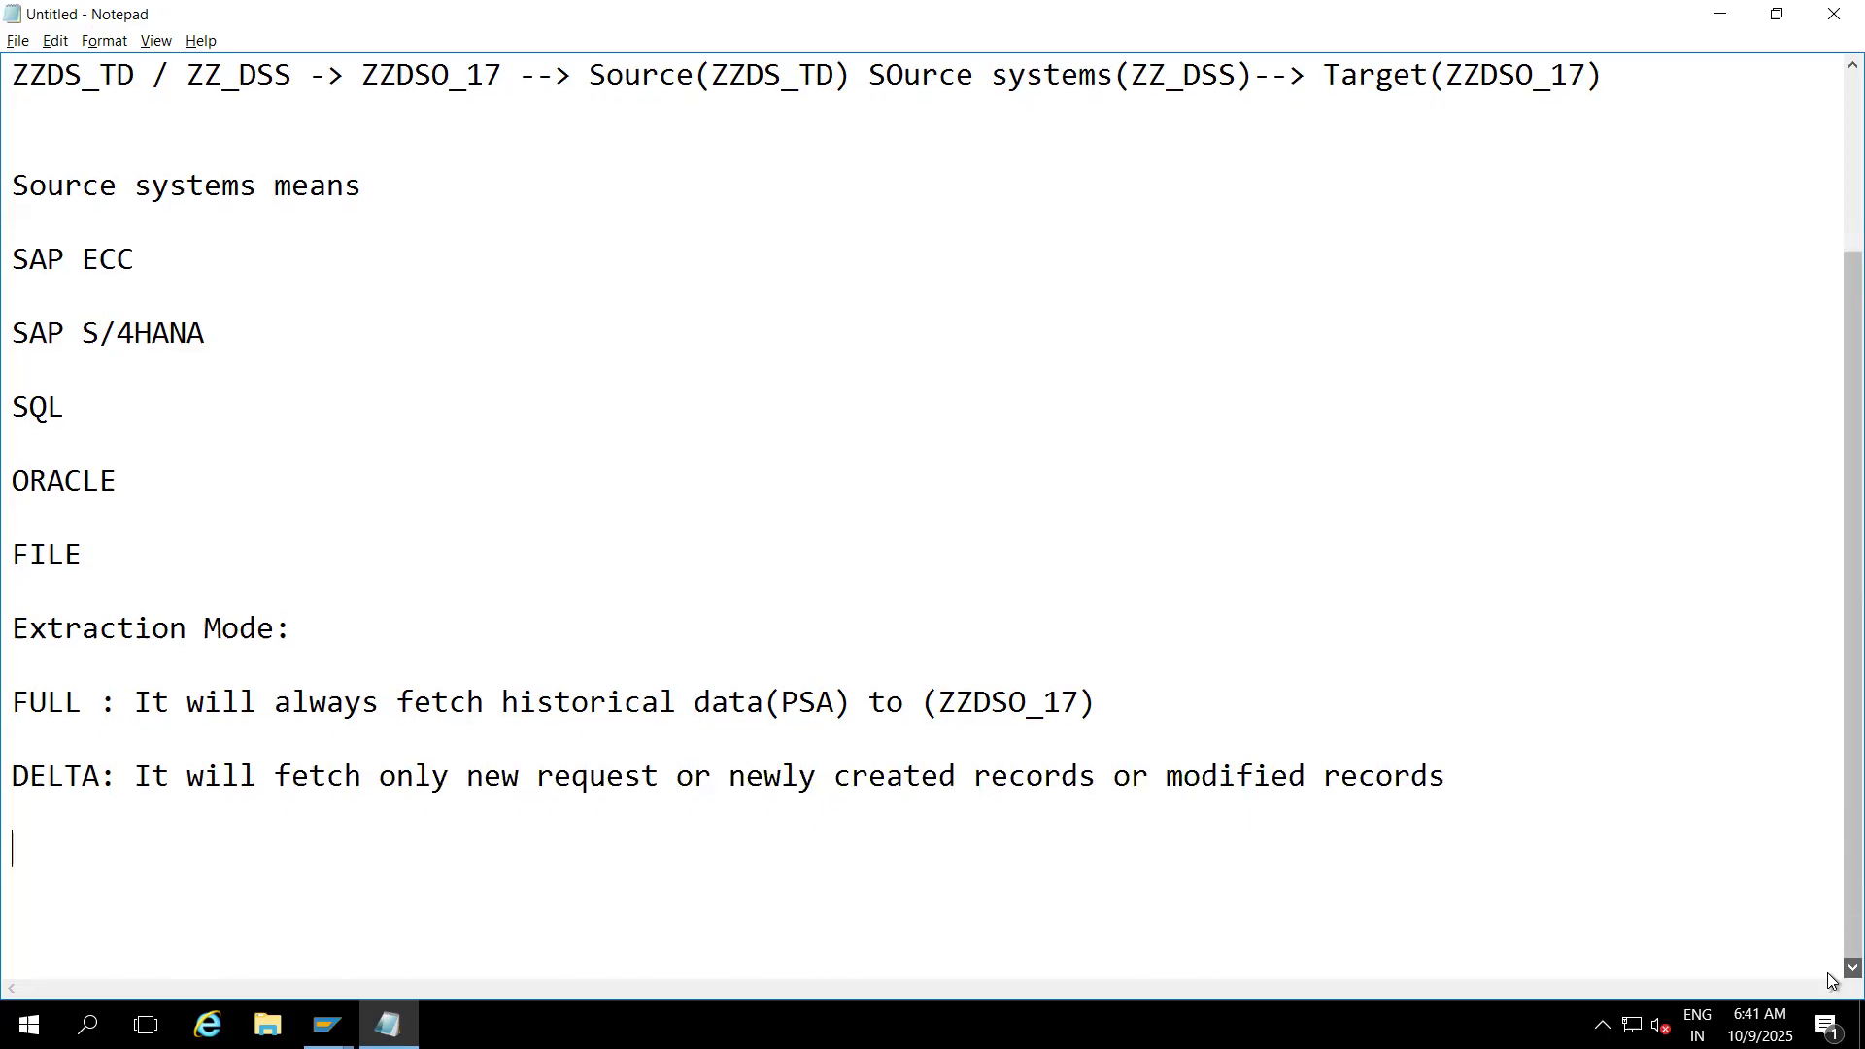
pyautogui.click(323, 1012)
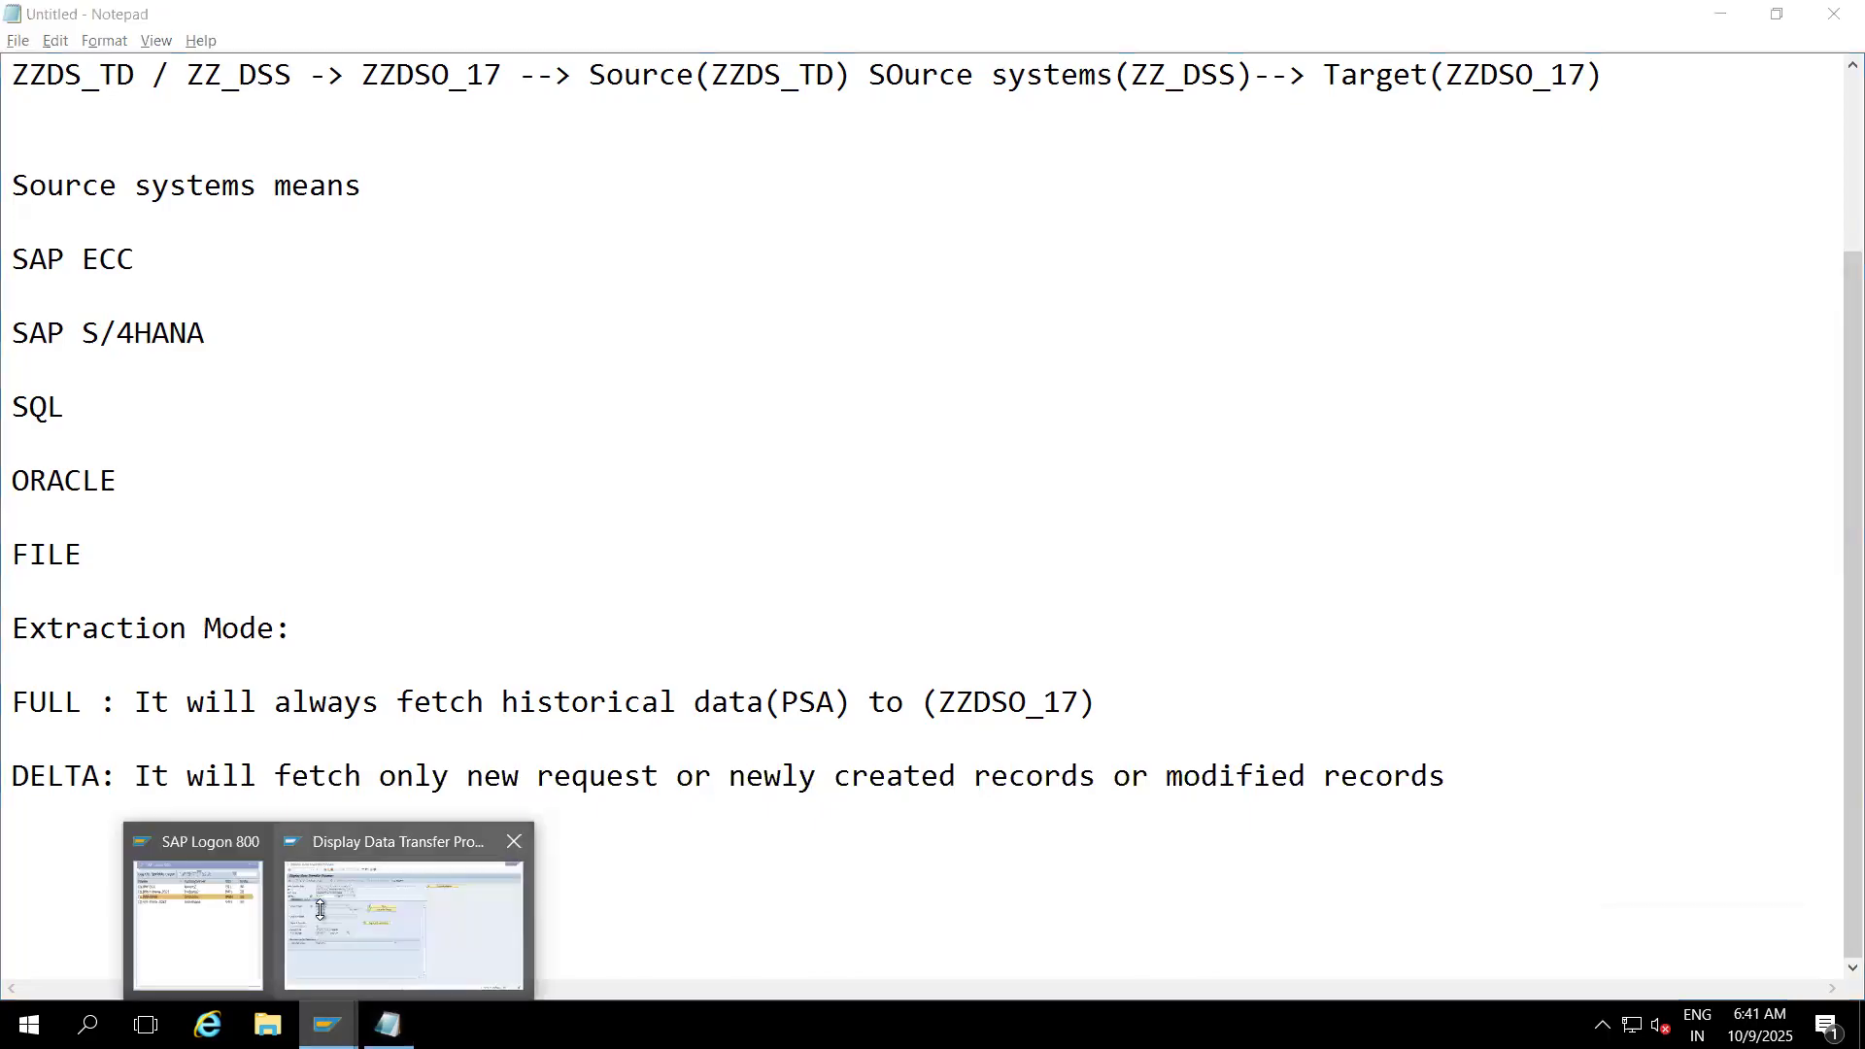
pyautogui.click(405, 912)
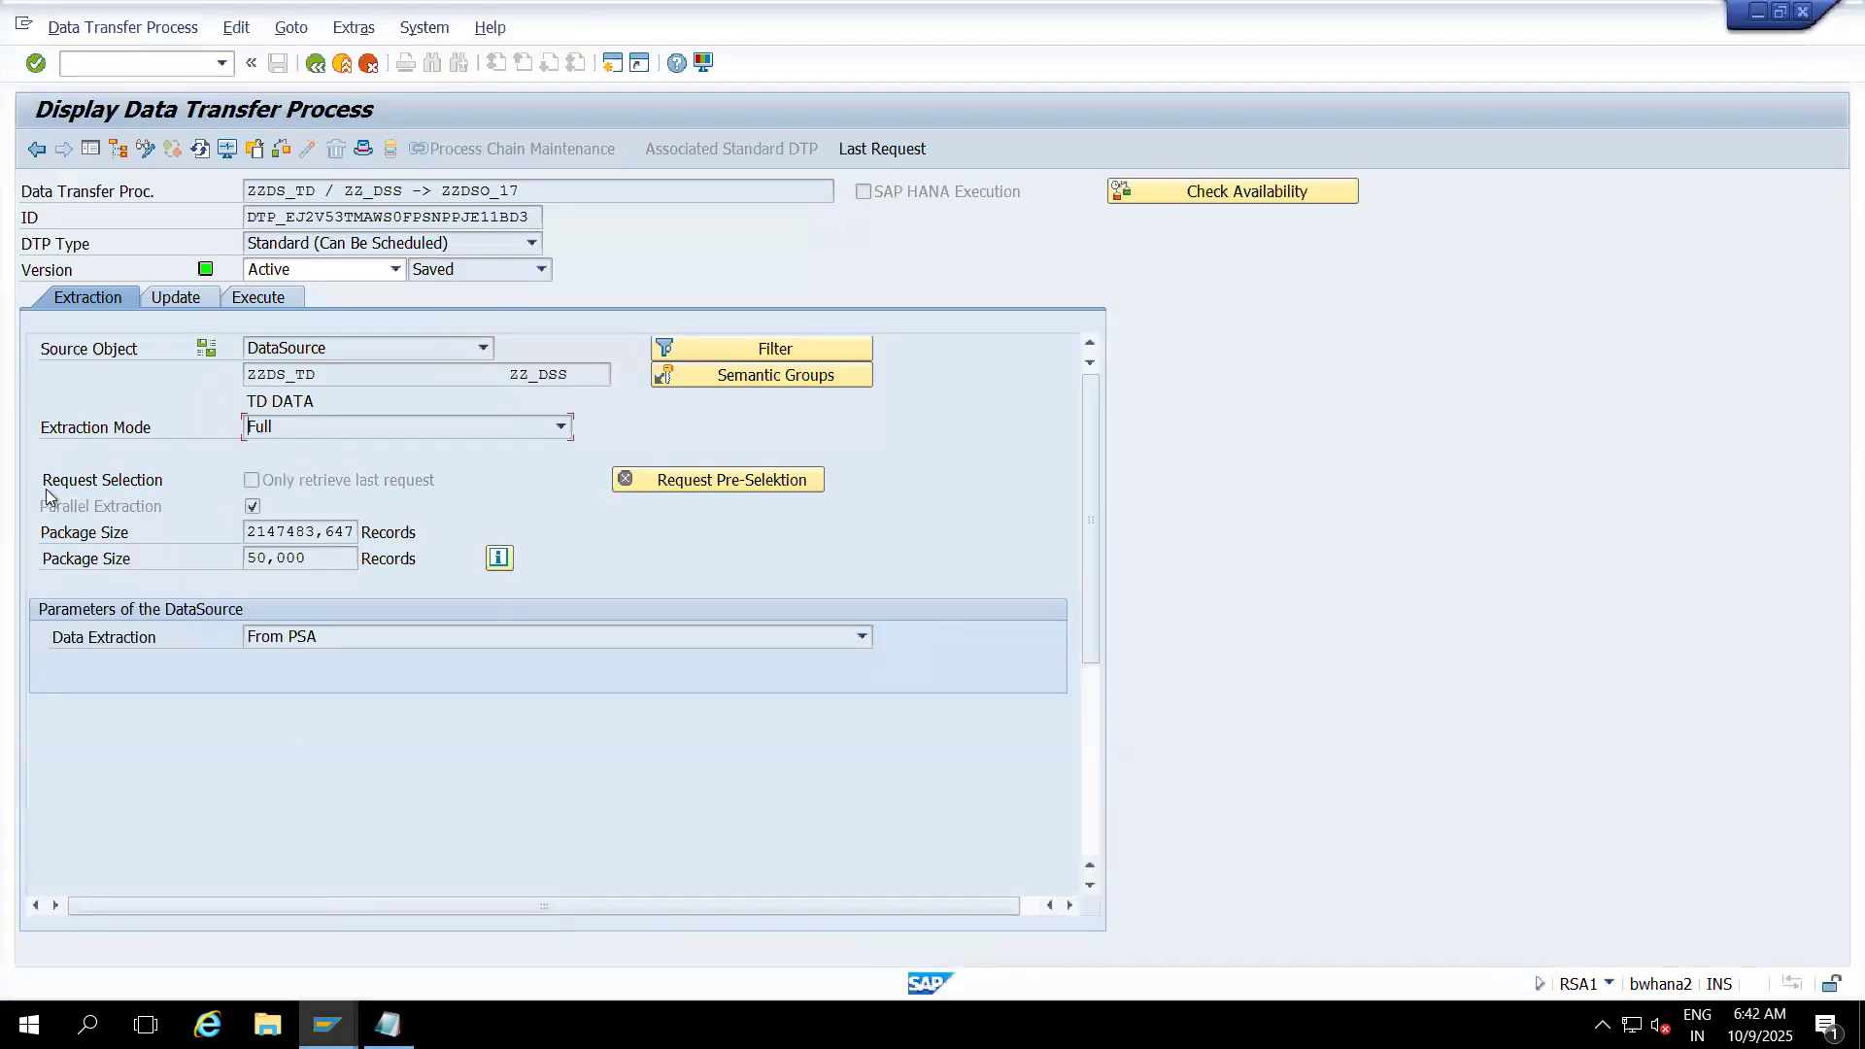
pyautogui.moveTo(40, 483); pyautogui.dragTo(170, 480)
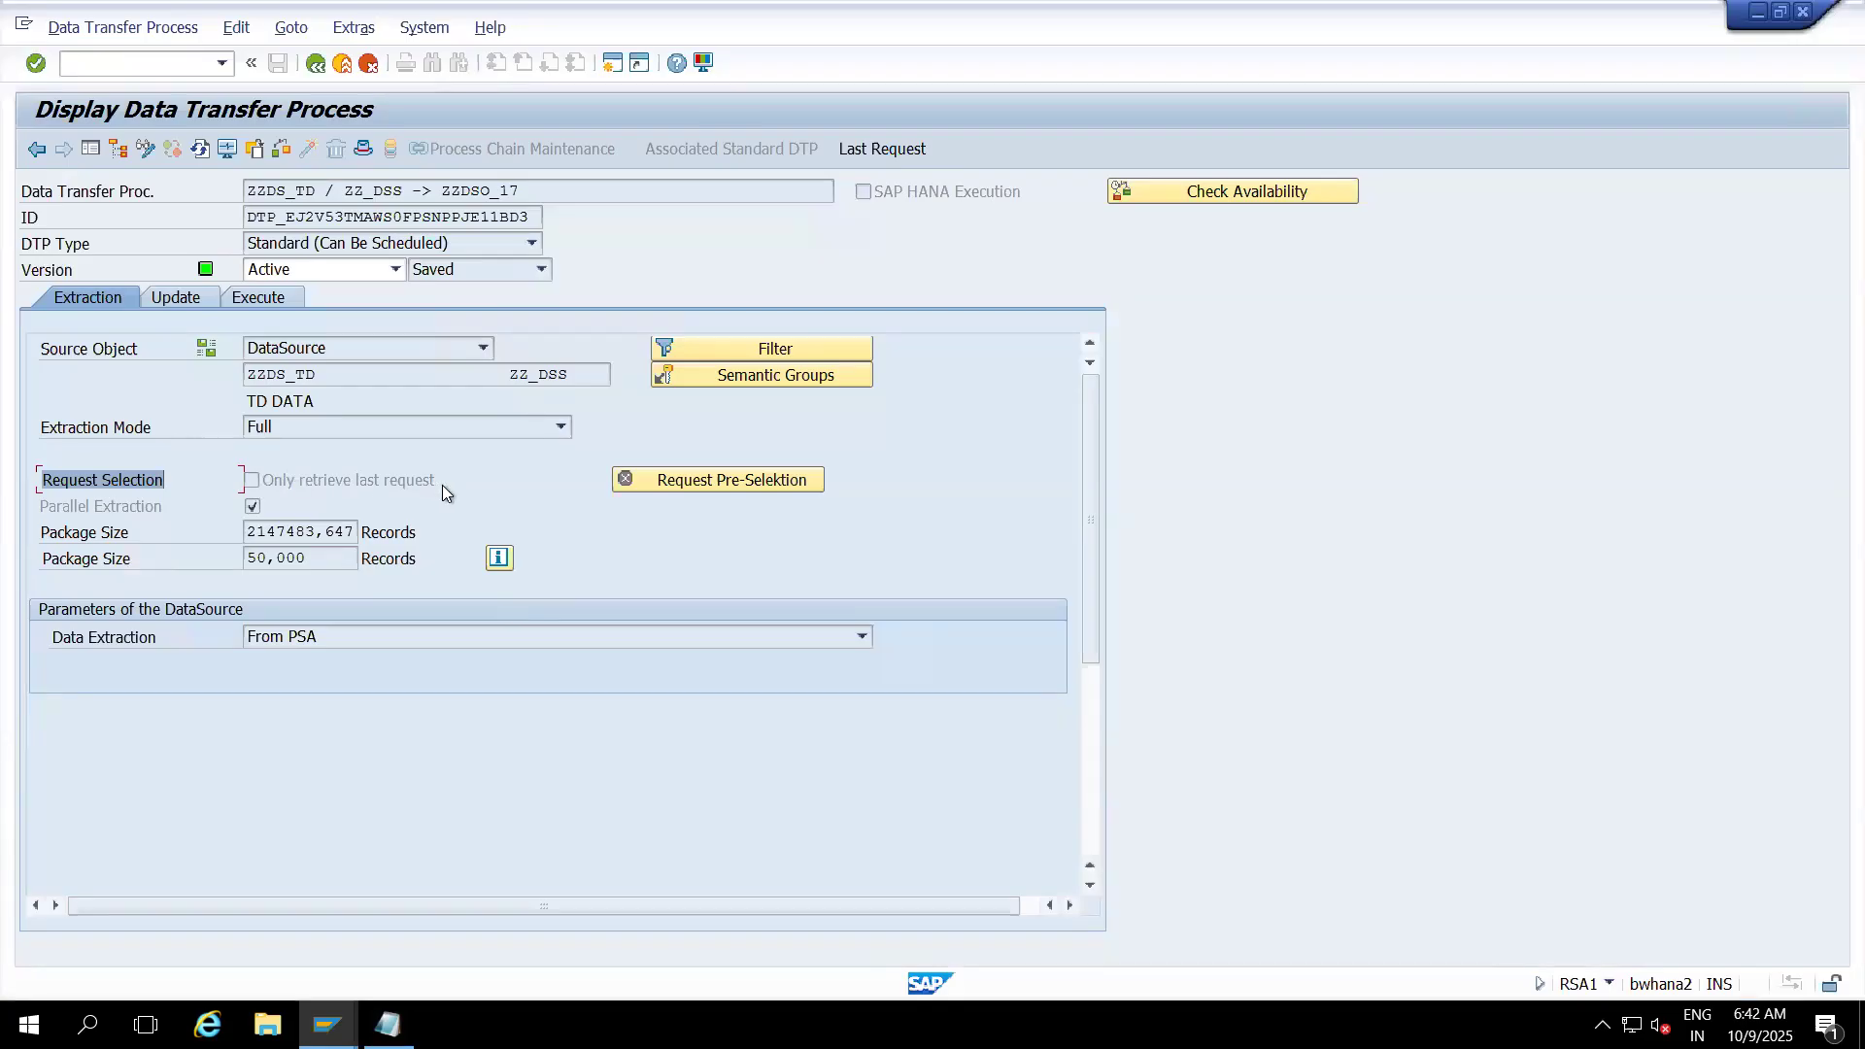
pyautogui.hotkey('alt', 'Tab')
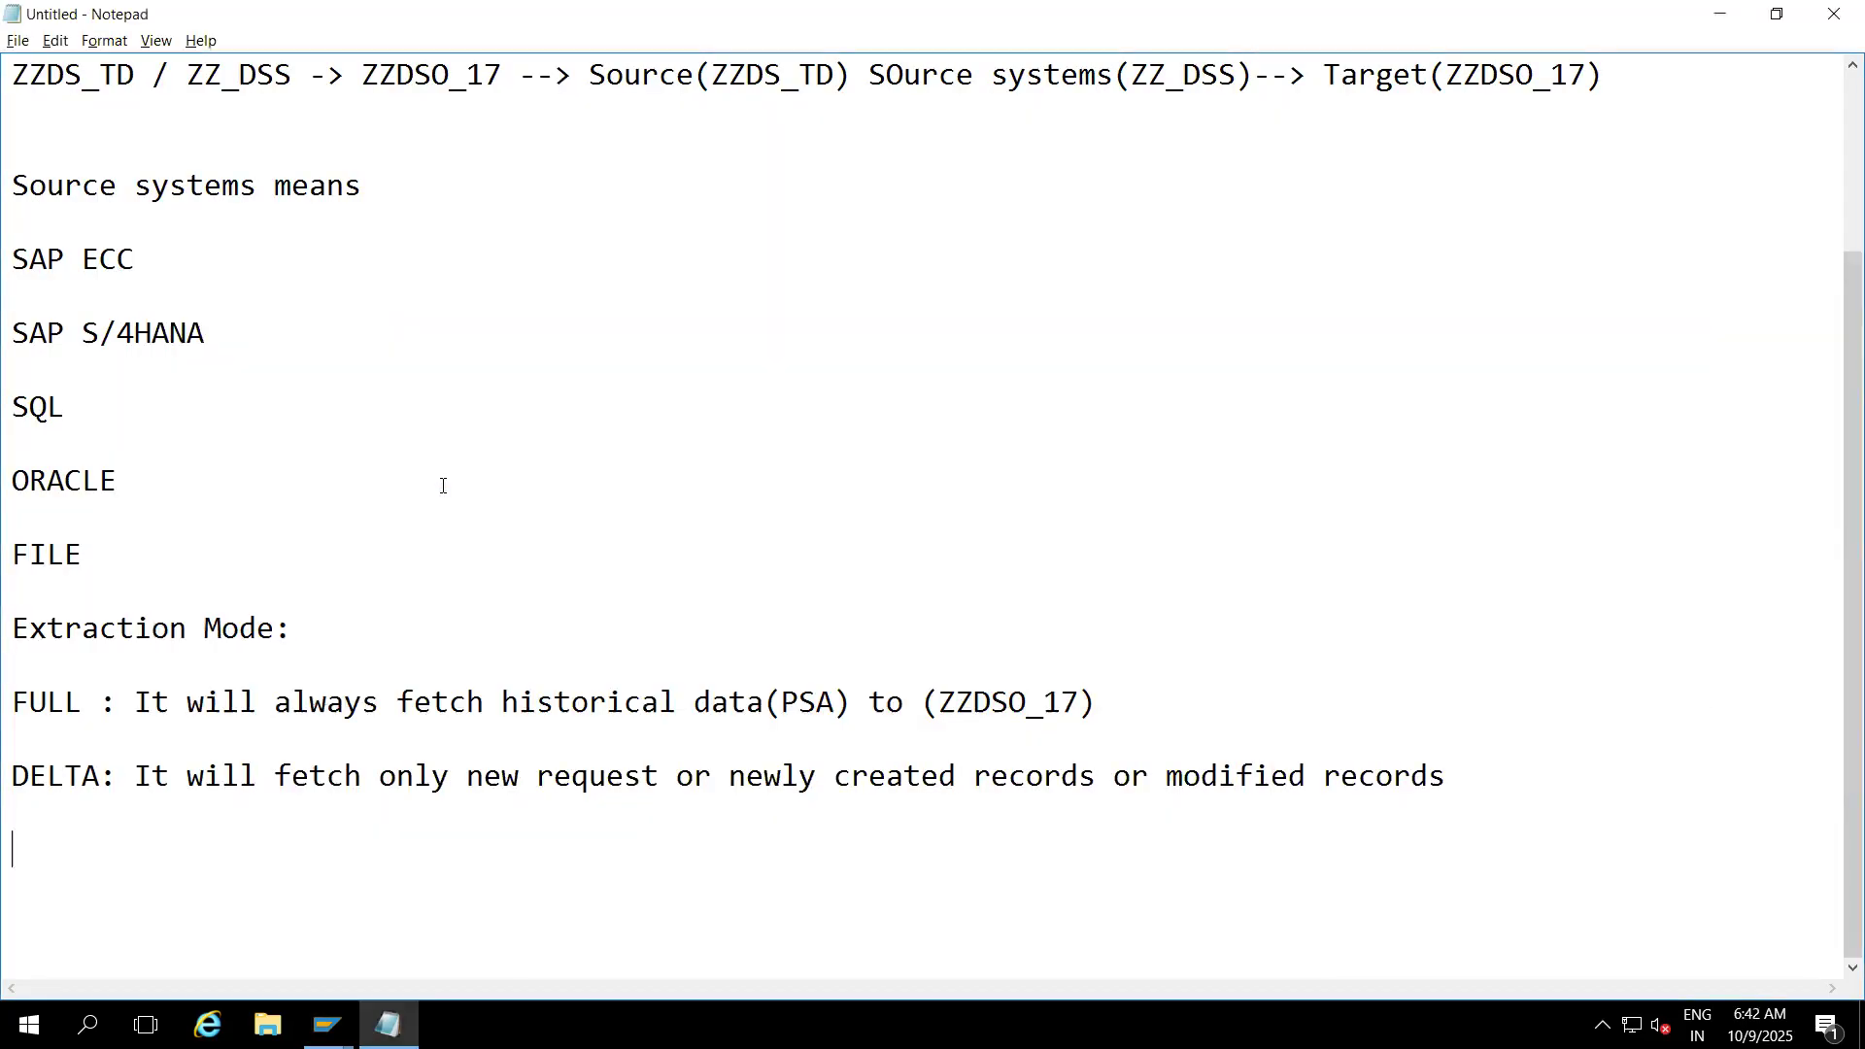
pyautogui.write('quest sleection:')
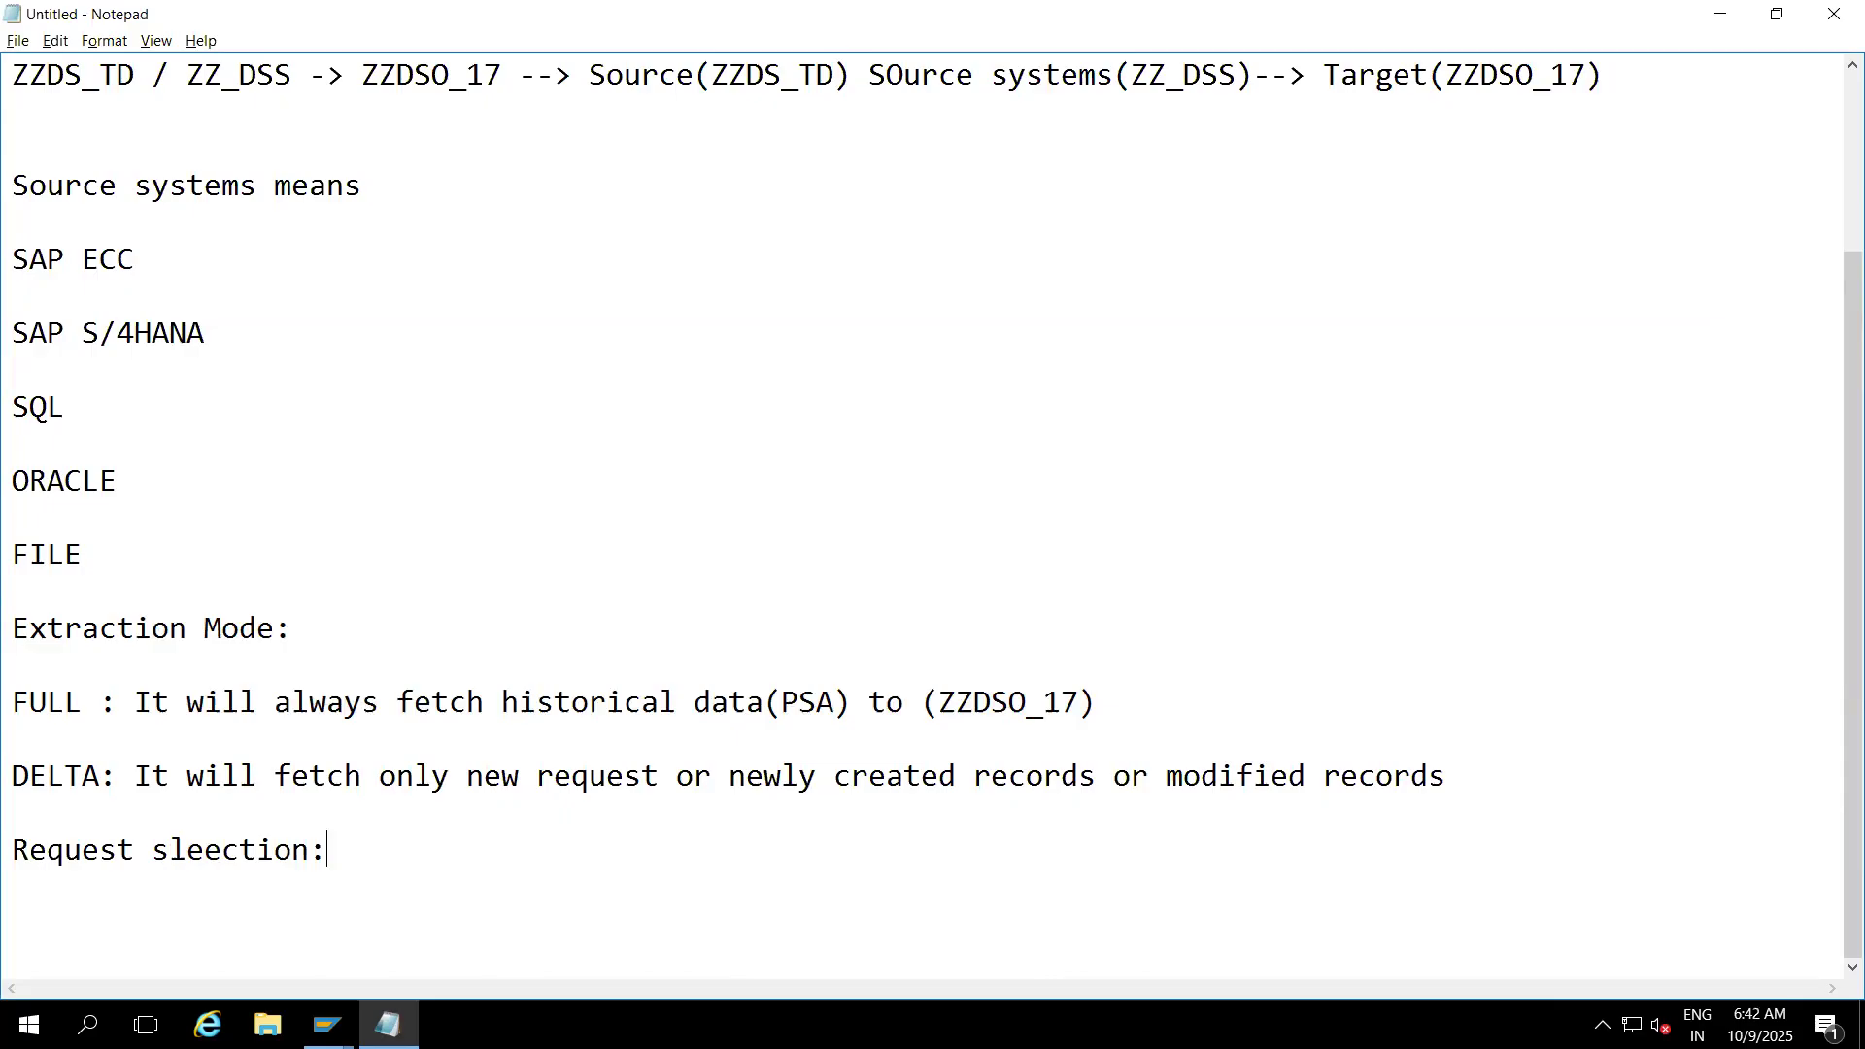
# - Switch back to the SAP data transfer process and display the help for the Only retrieve last request option
pyautogui.hotkey('alt', 'Tab')
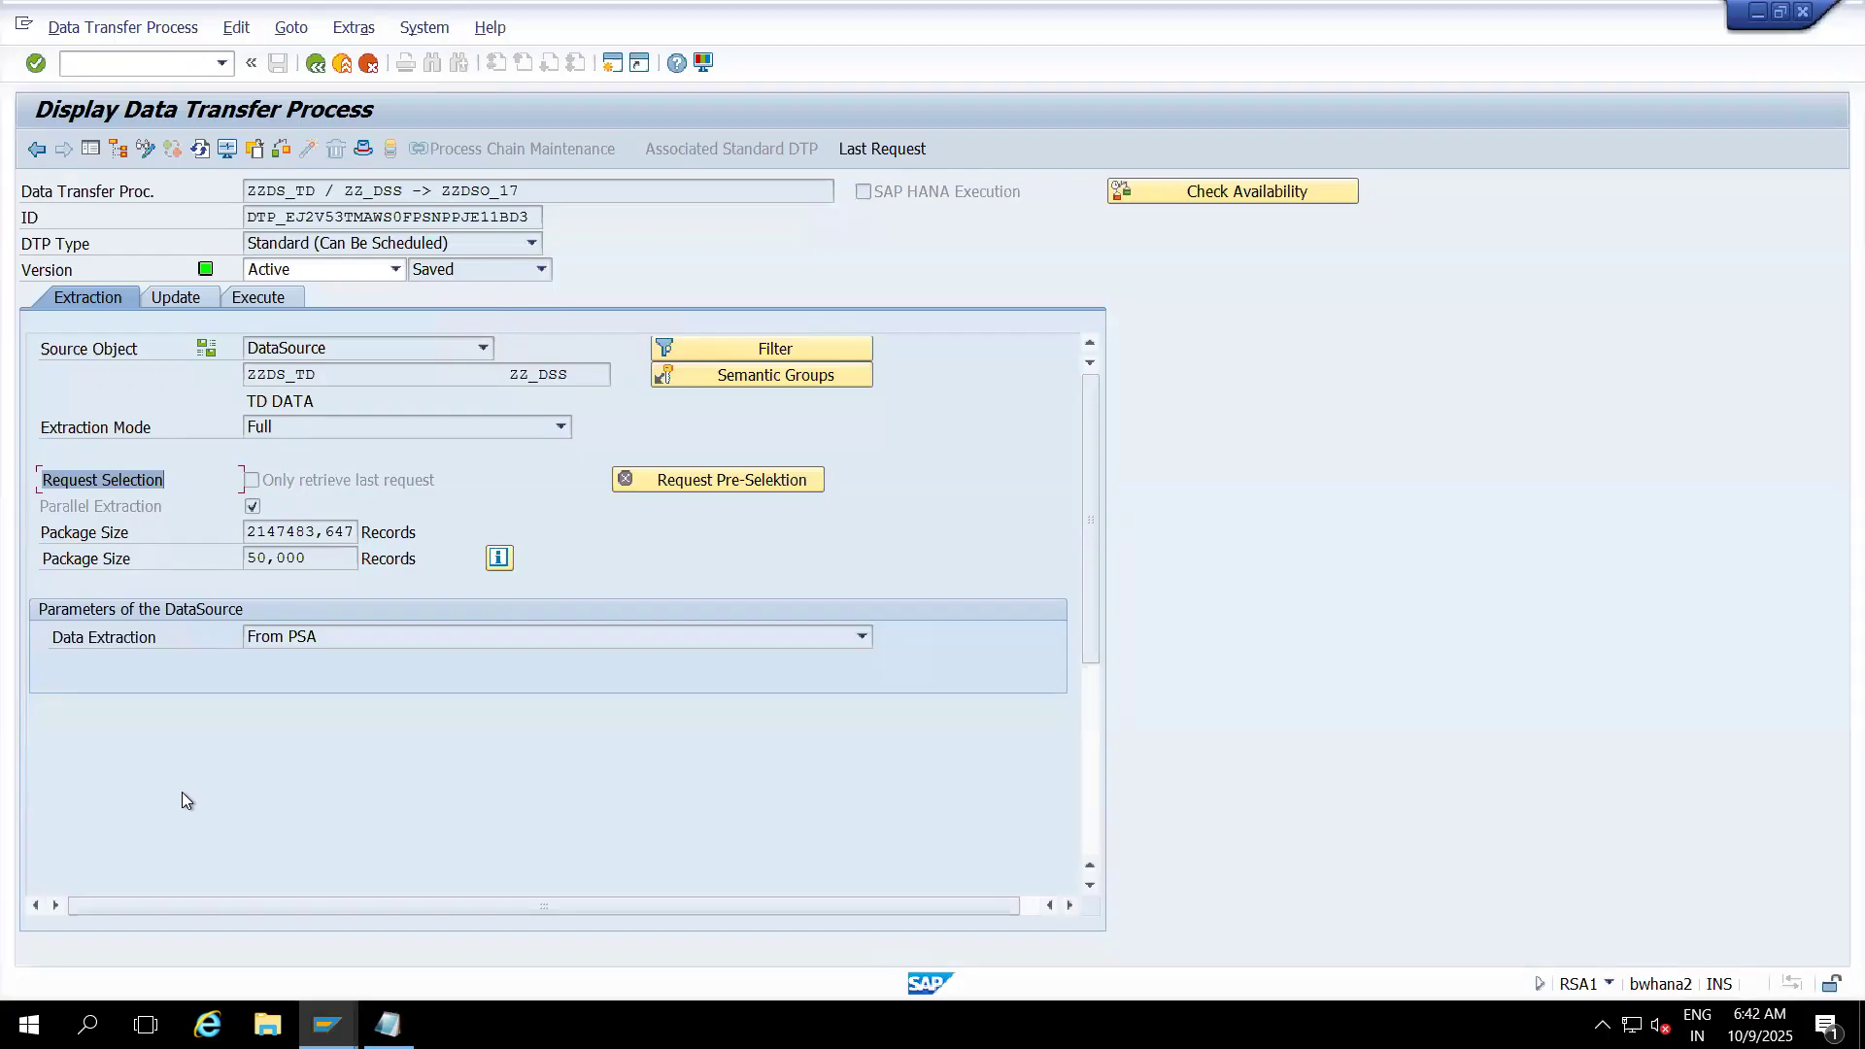
pyautogui.click(261, 475)
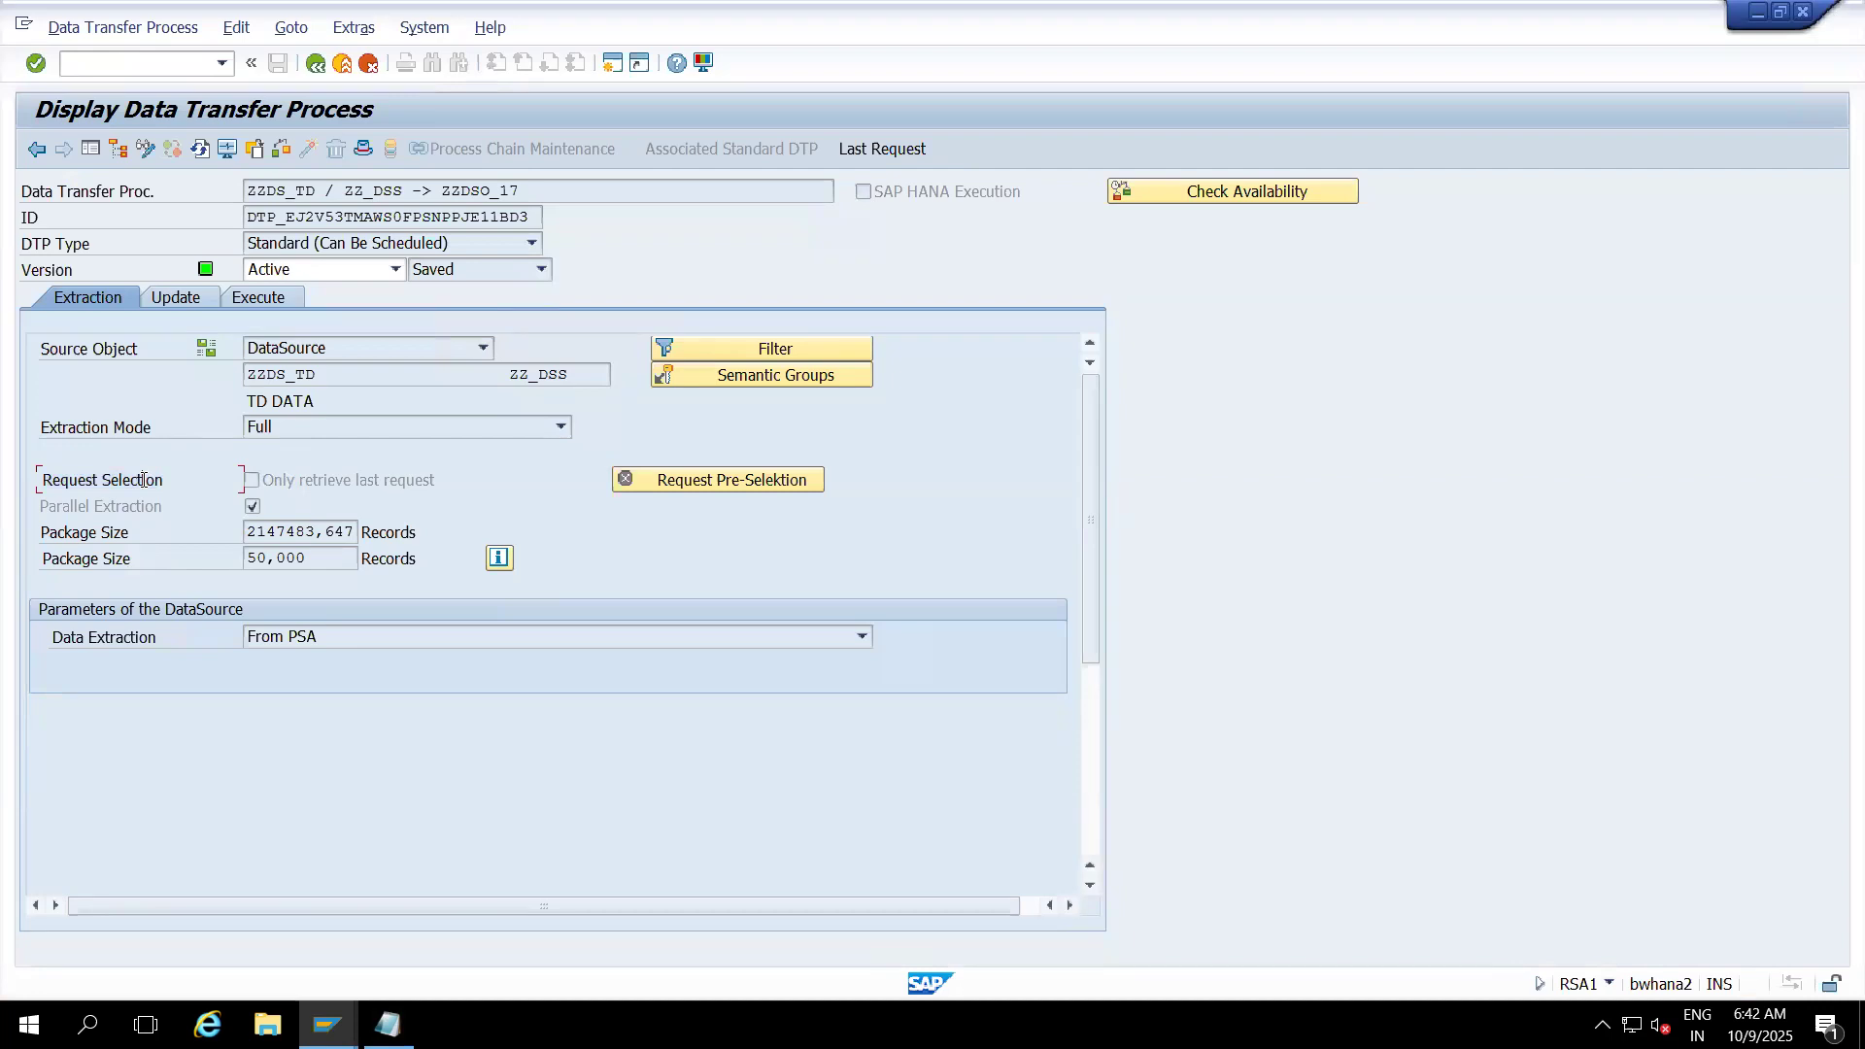
pyautogui.press('F1')
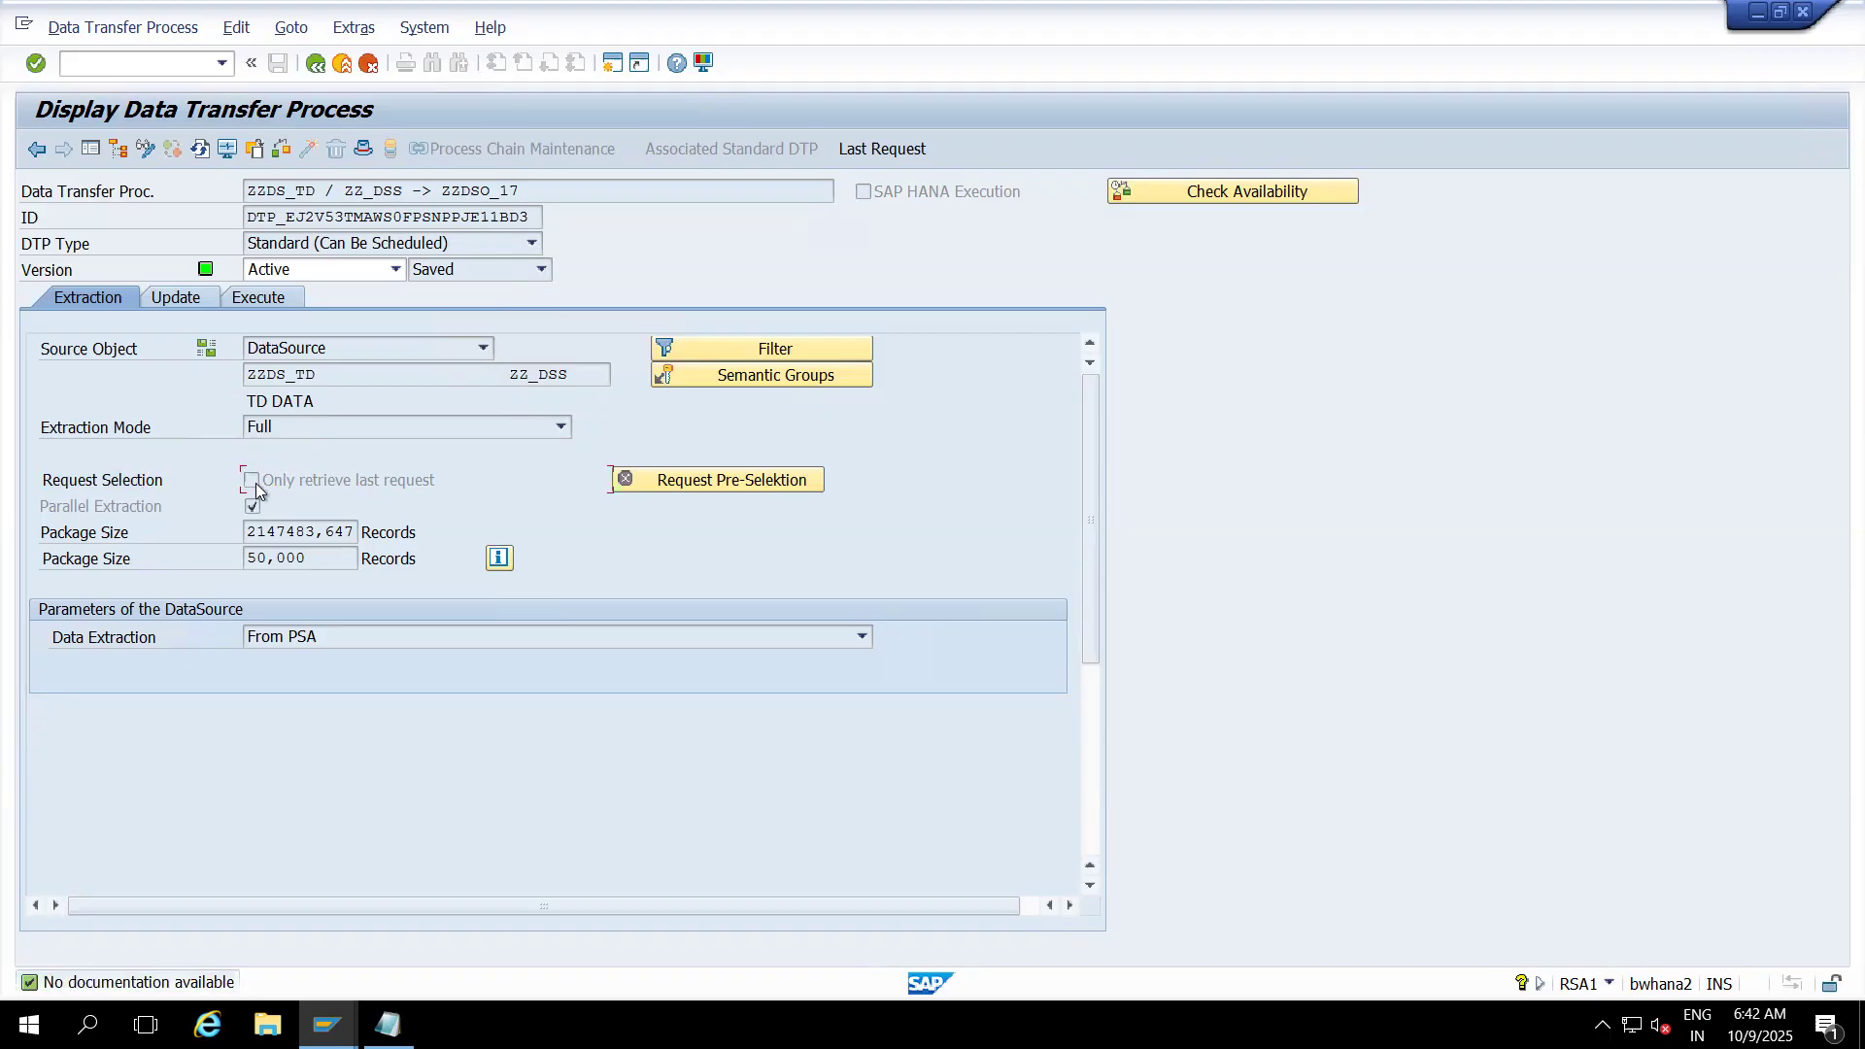
pyautogui.press('F1')
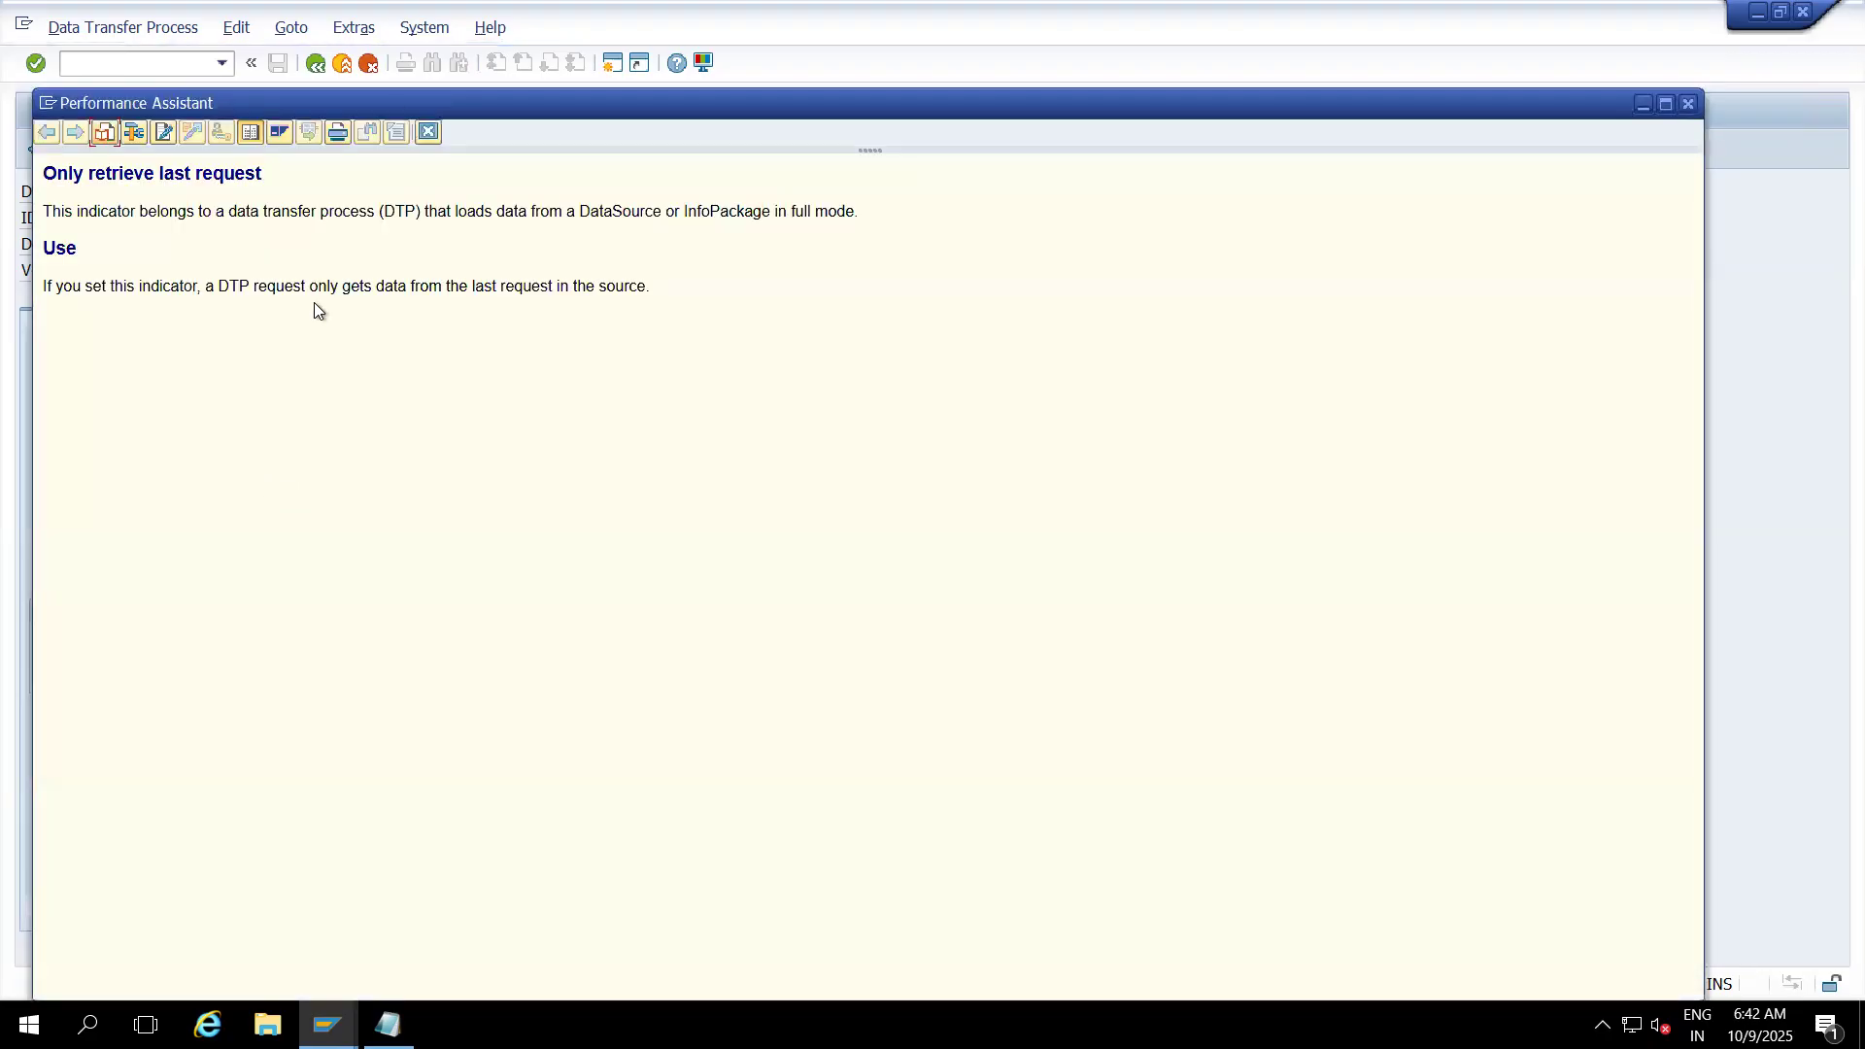
# - Move the help window aside, highlight the sentence on the indicator's use, and close the help
pyautogui.moveTo(393, 102); pyautogui.dragTo(801, 137)
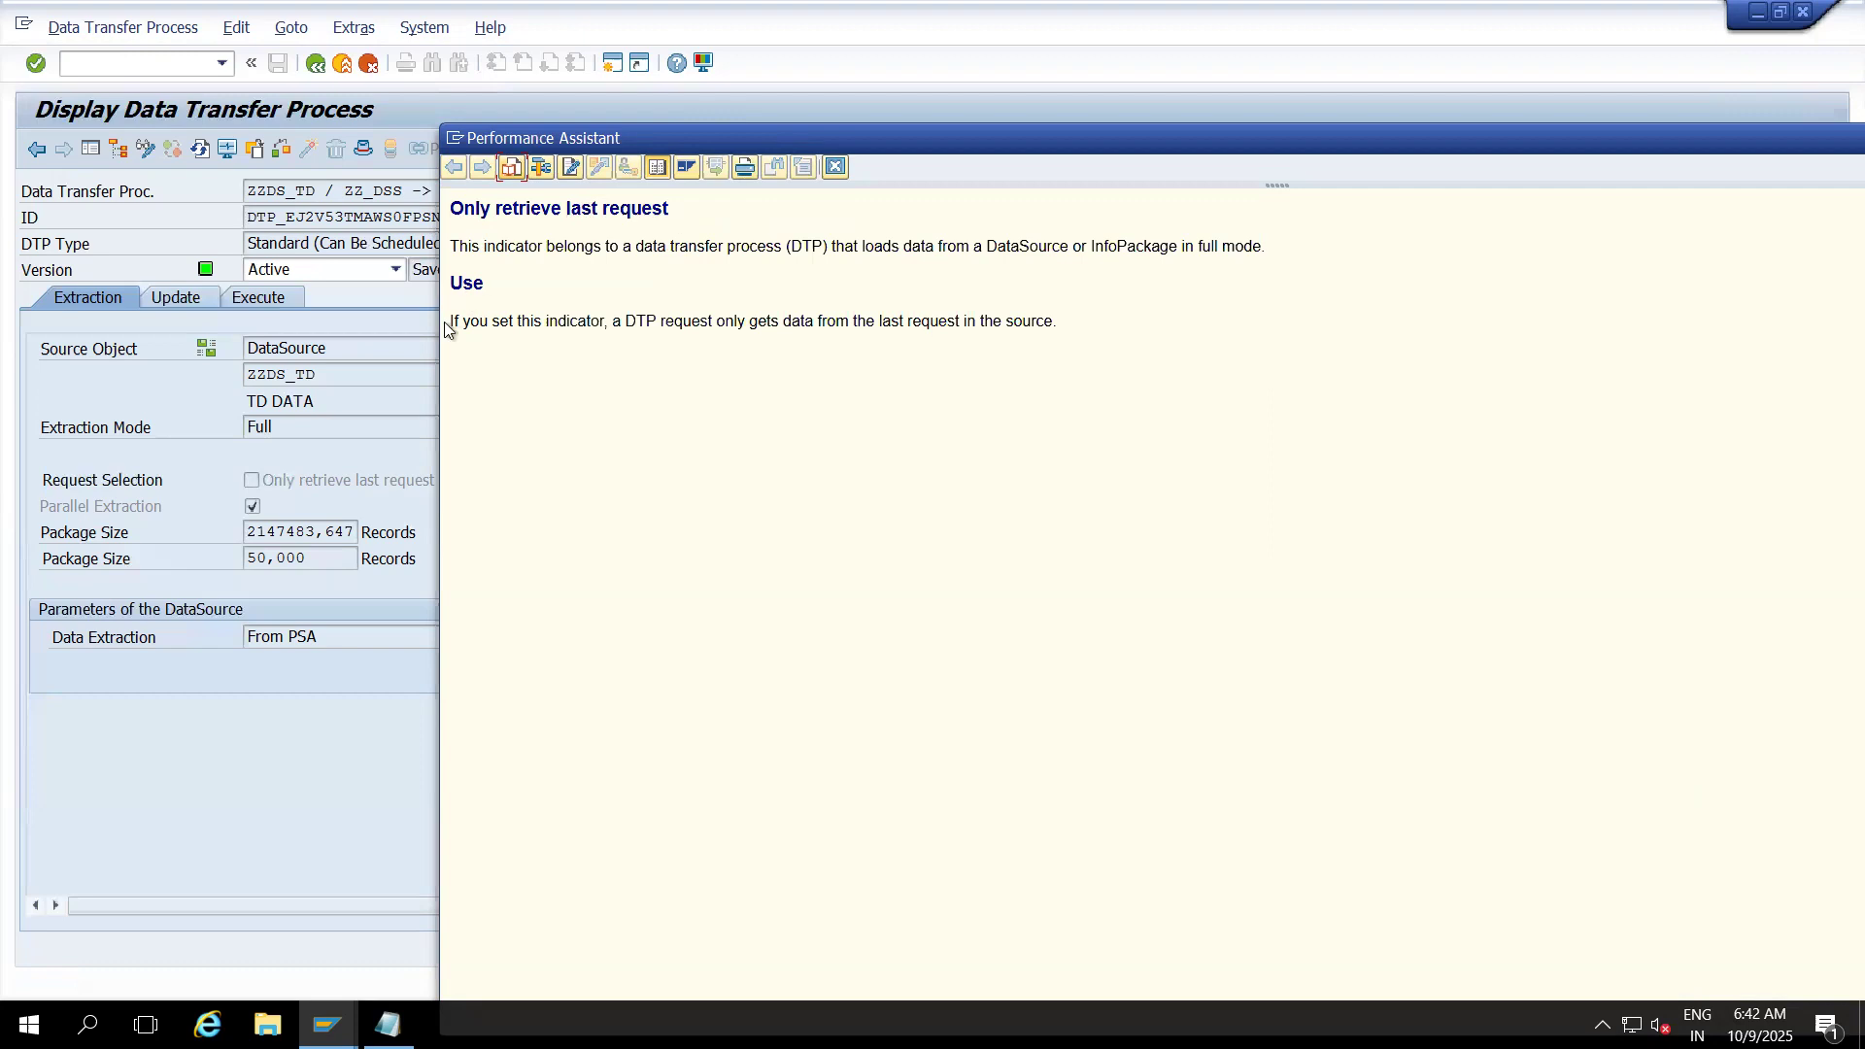
pyautogui.moveTo(453, 322); pyautogui.dragTo(606, 317)
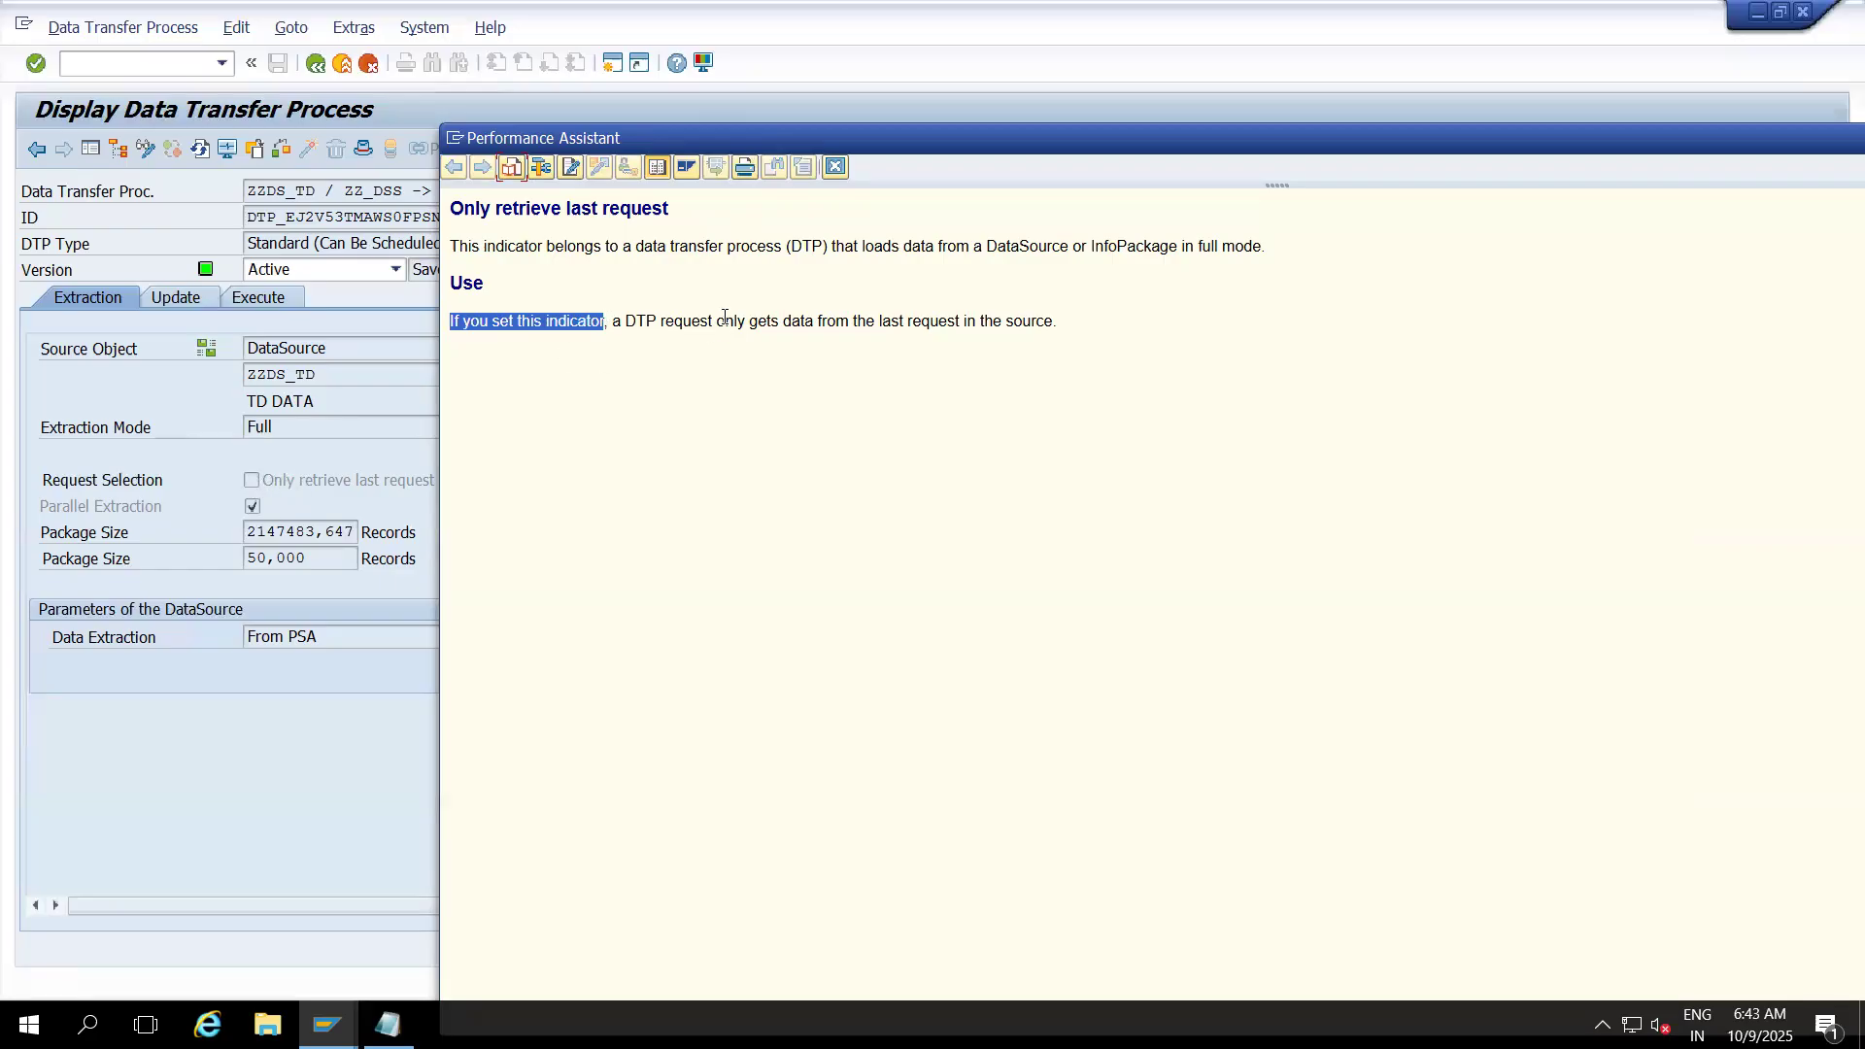
pyautogui.moveTo(713, 320); pyautogui.dragTo(1051, 322)
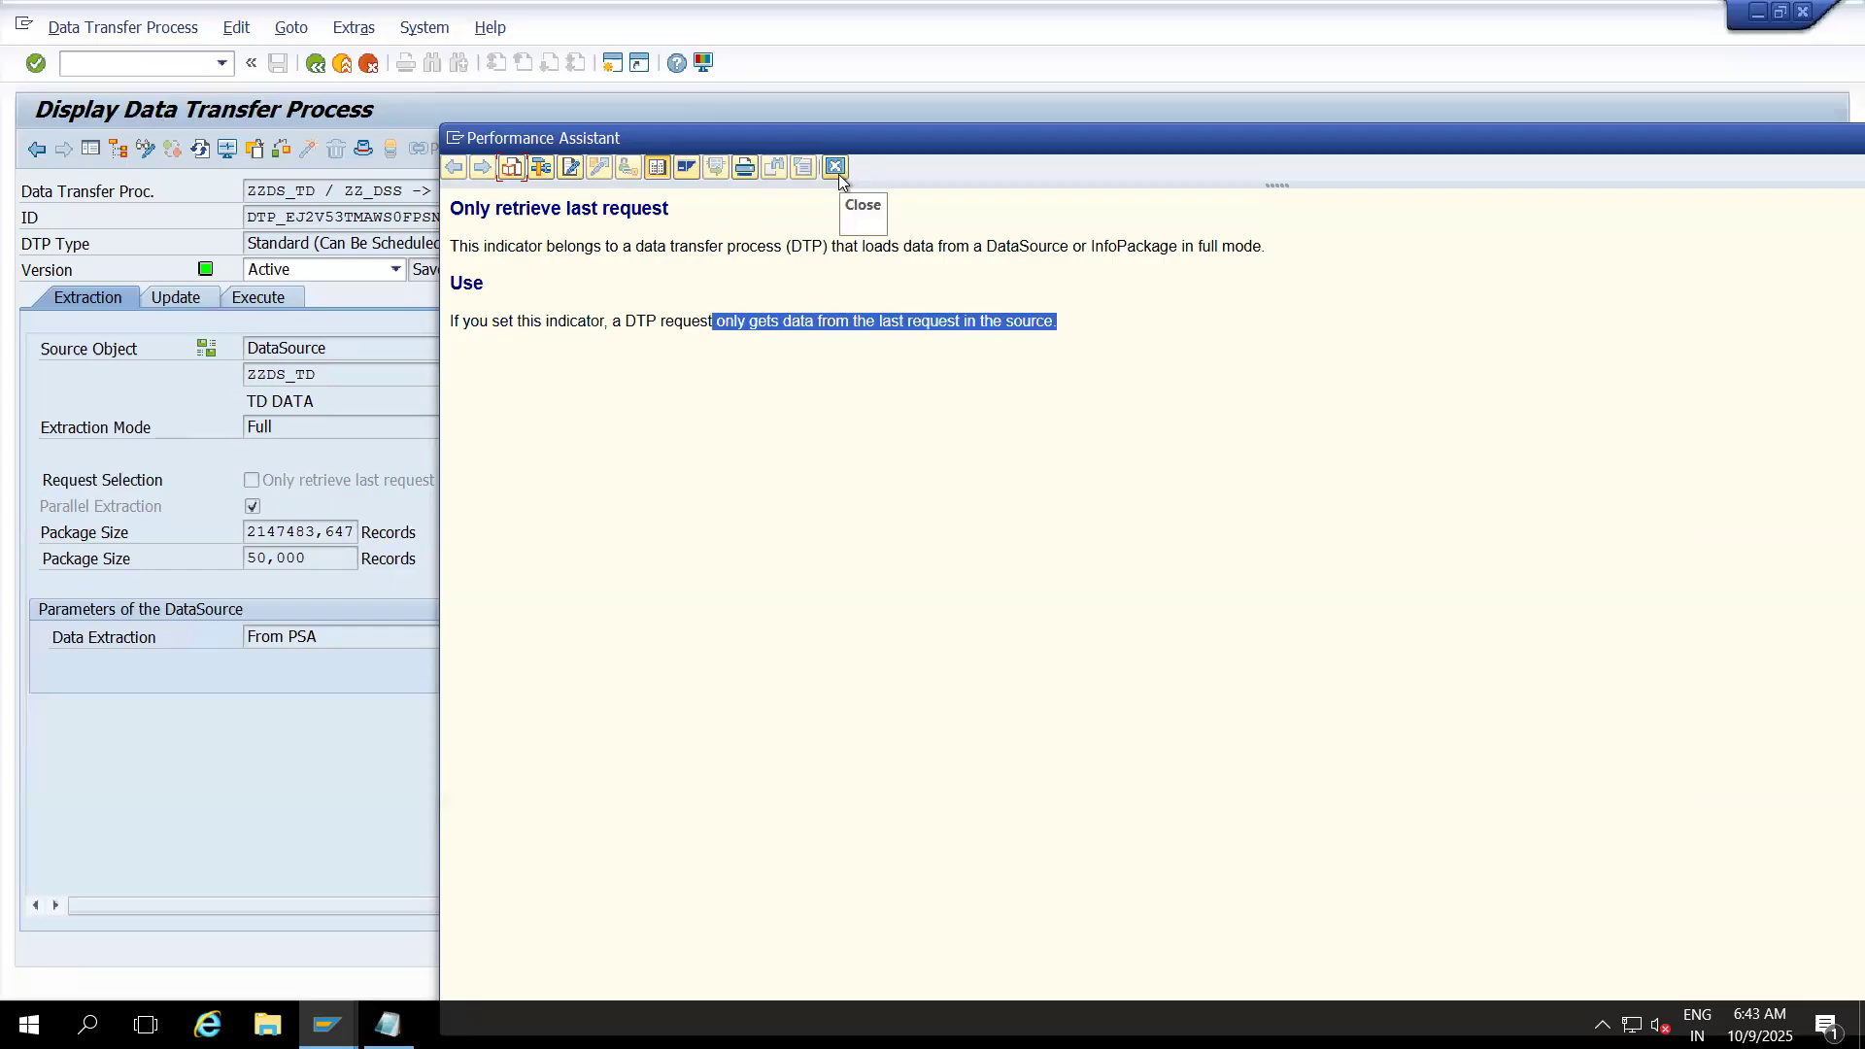
pyautogui.click(643, 359)
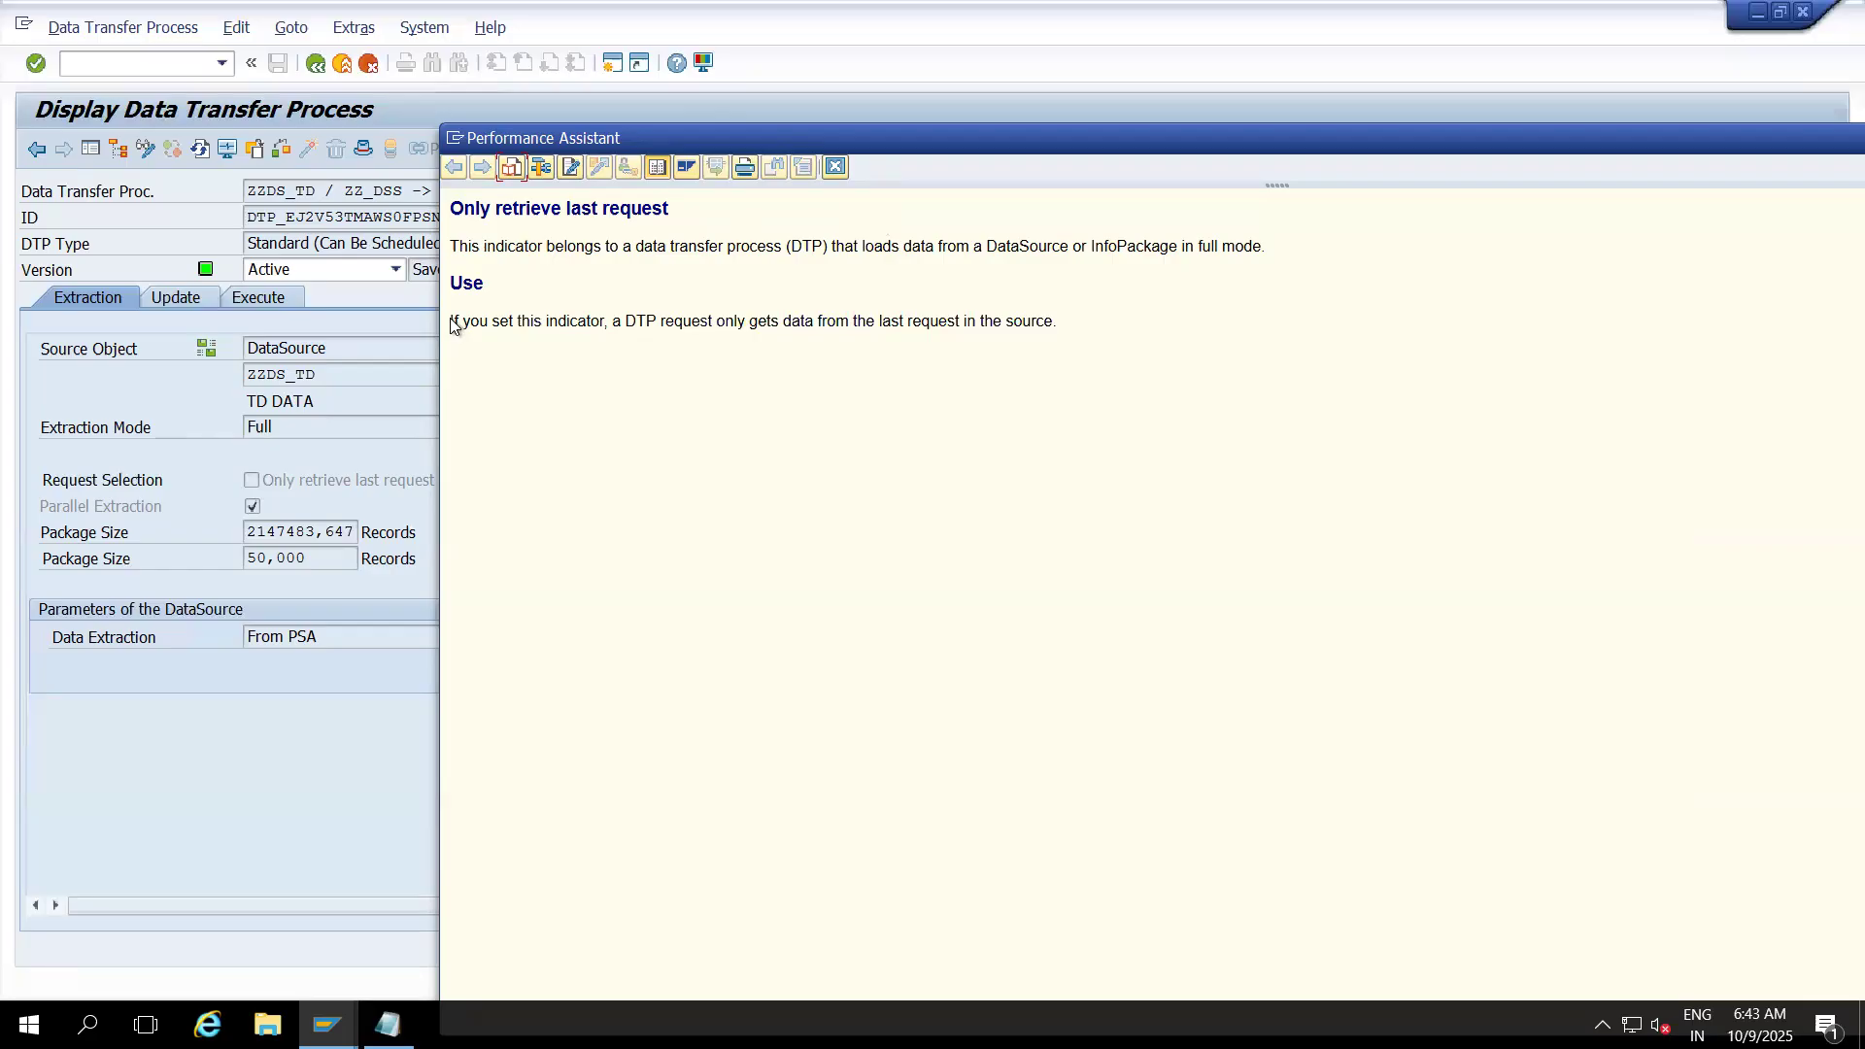
pyautogui.moveTo(451, 320); pyautogui.dragTo(1128, 317)
pyautogui.click(837, 173)
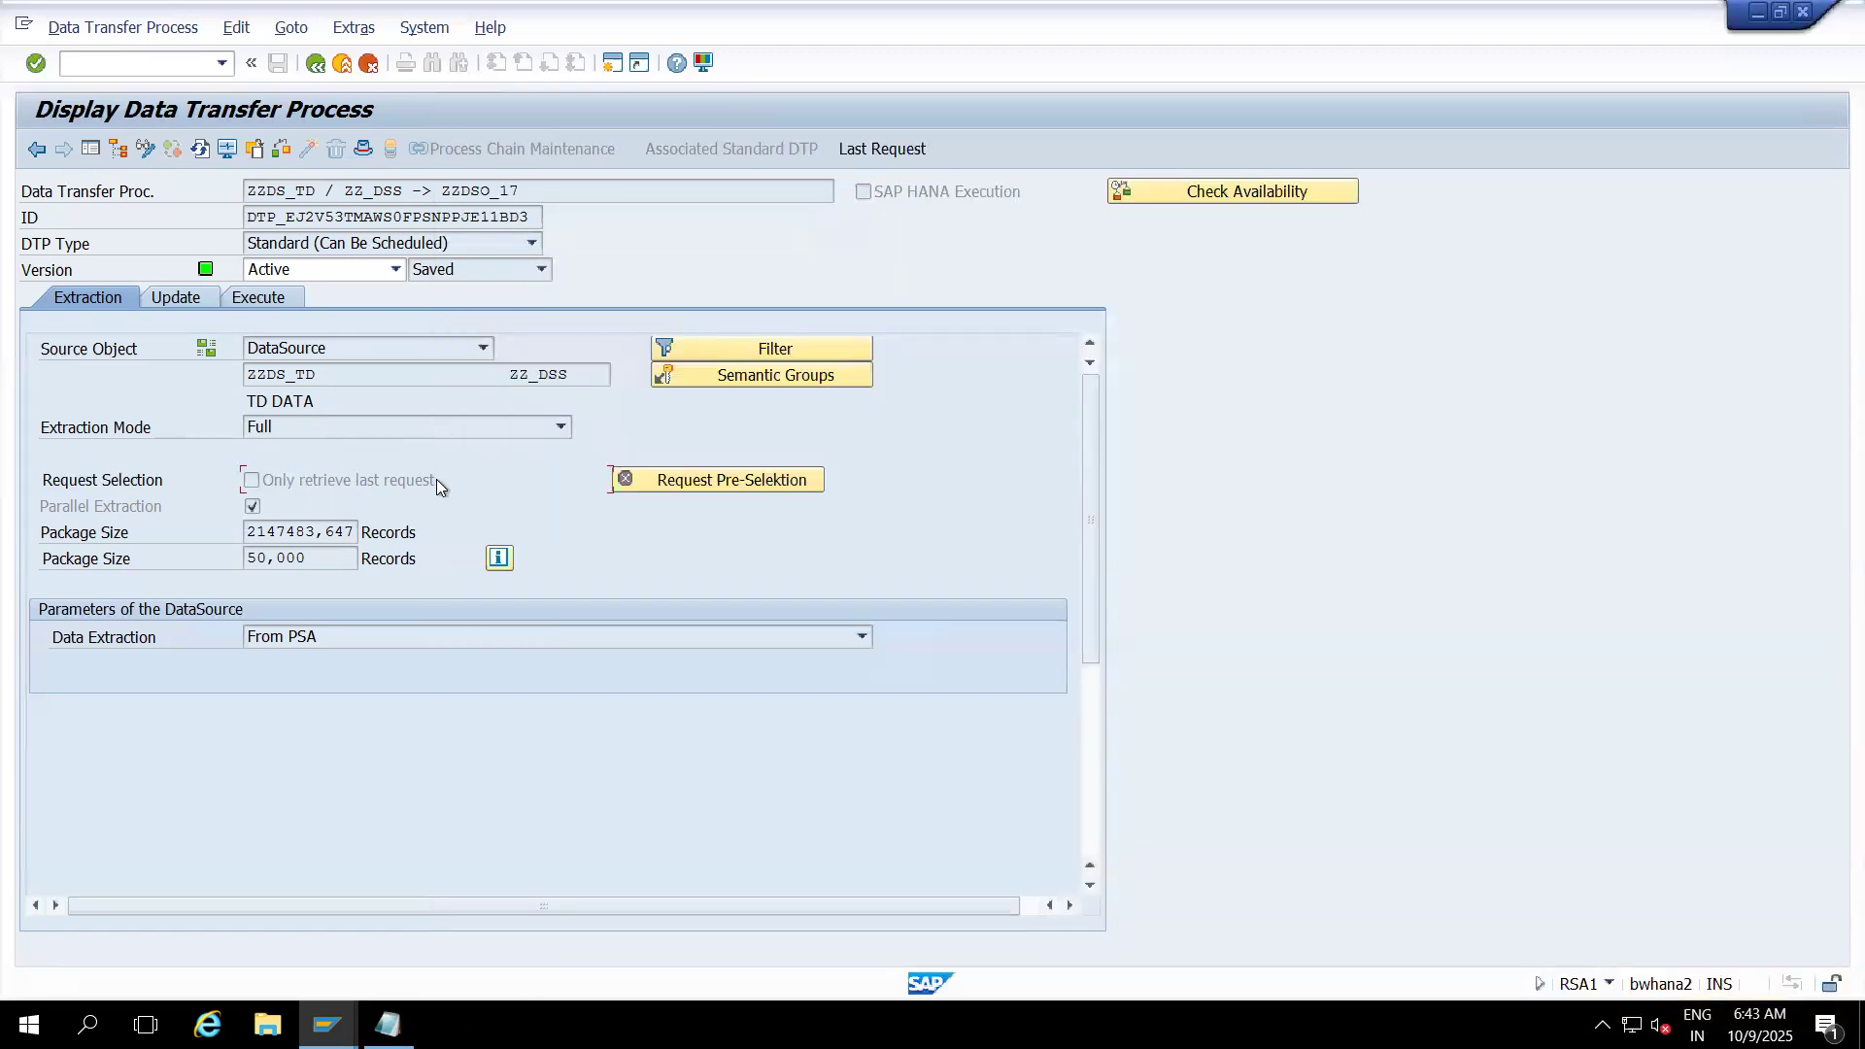
# - Enable Only retrieve last request in the data transfer process in change mode and activate it
pyautogui.click(146, 153)
pyautogui.click(252, 480)
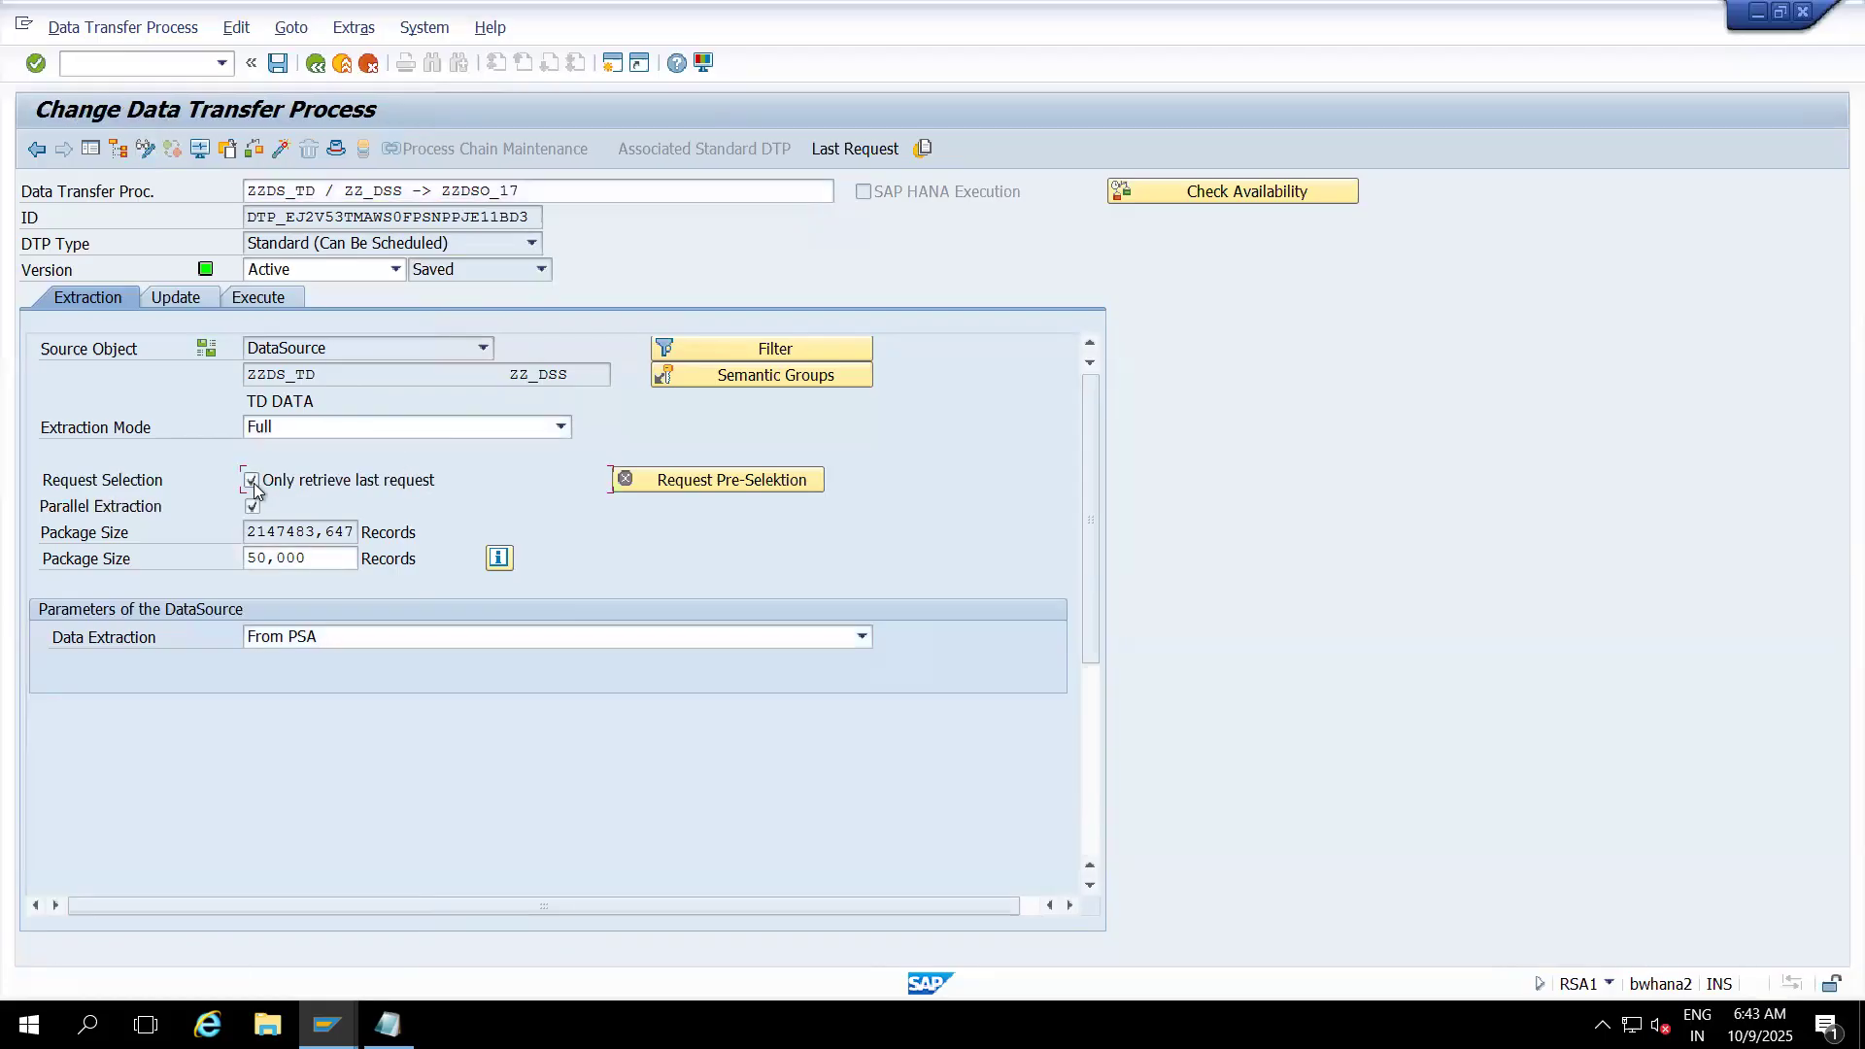
pyautogui.click(282, 149)
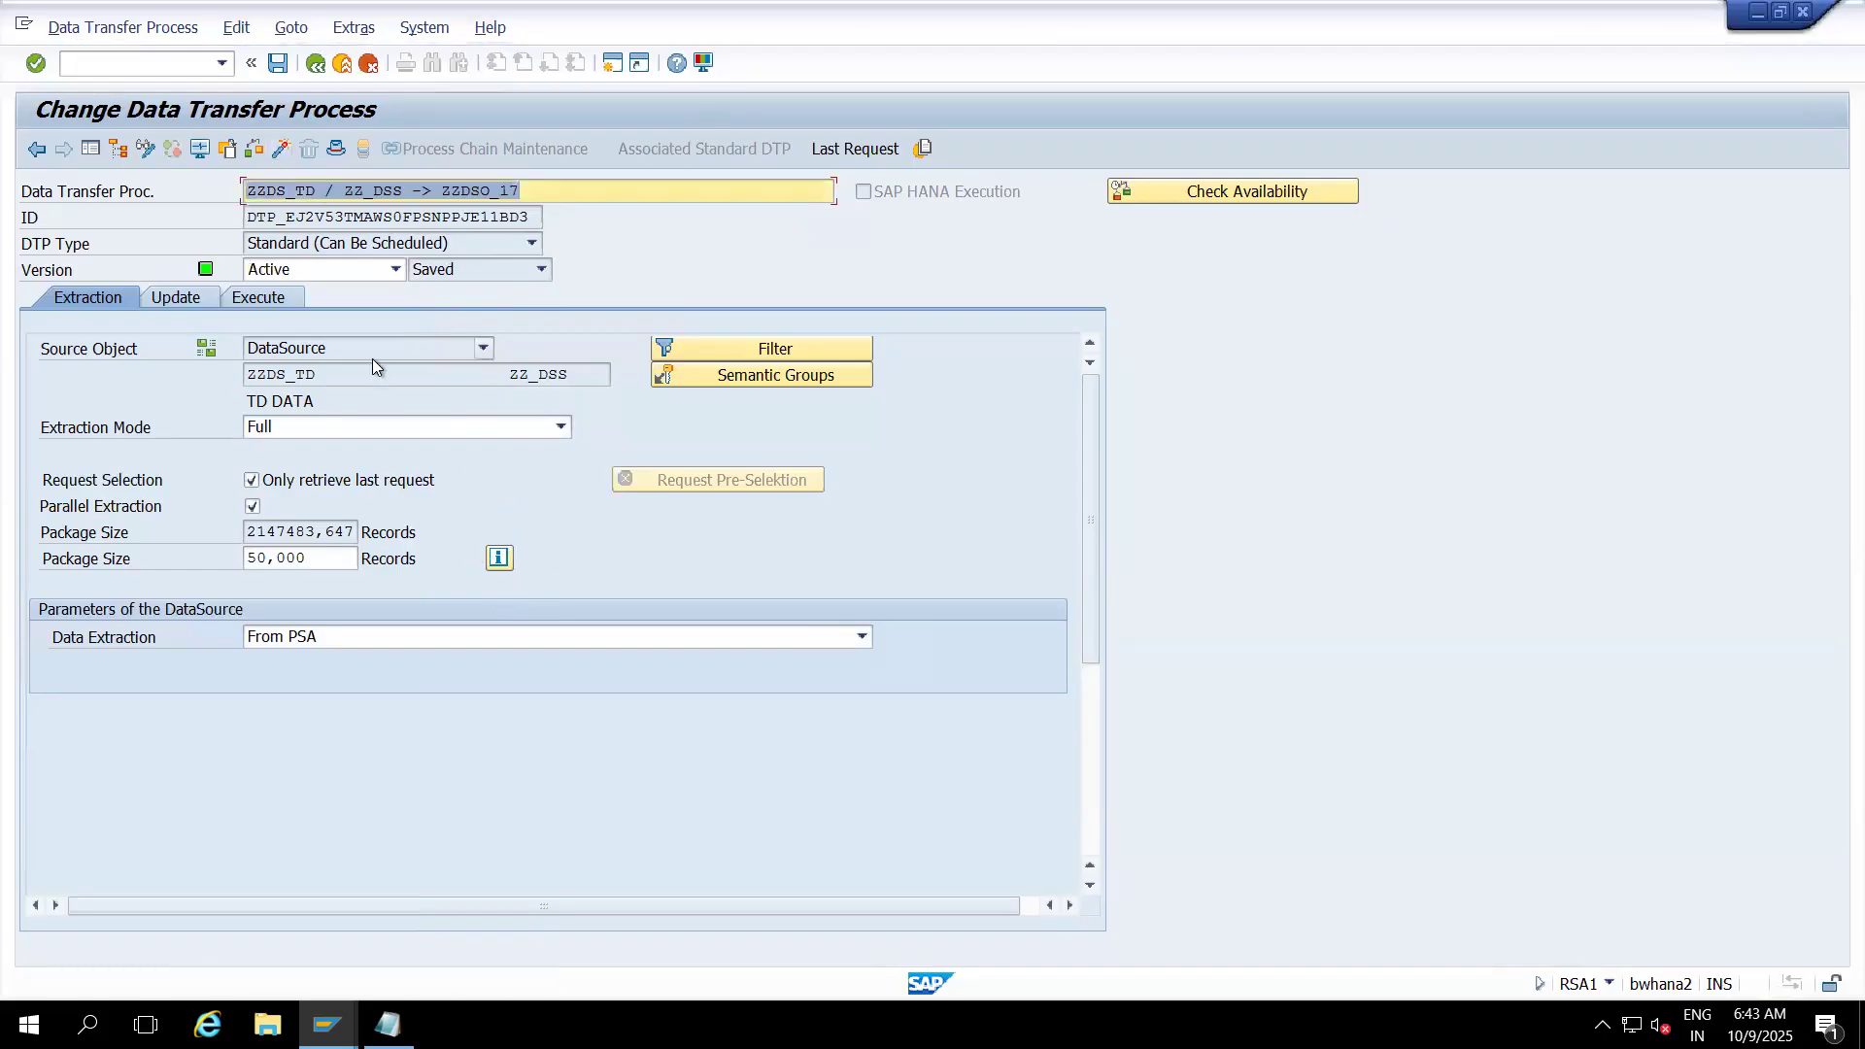
# - Execute the data transfer process, display its request monitor and refresh the status
pyautogui.click(258, 298)
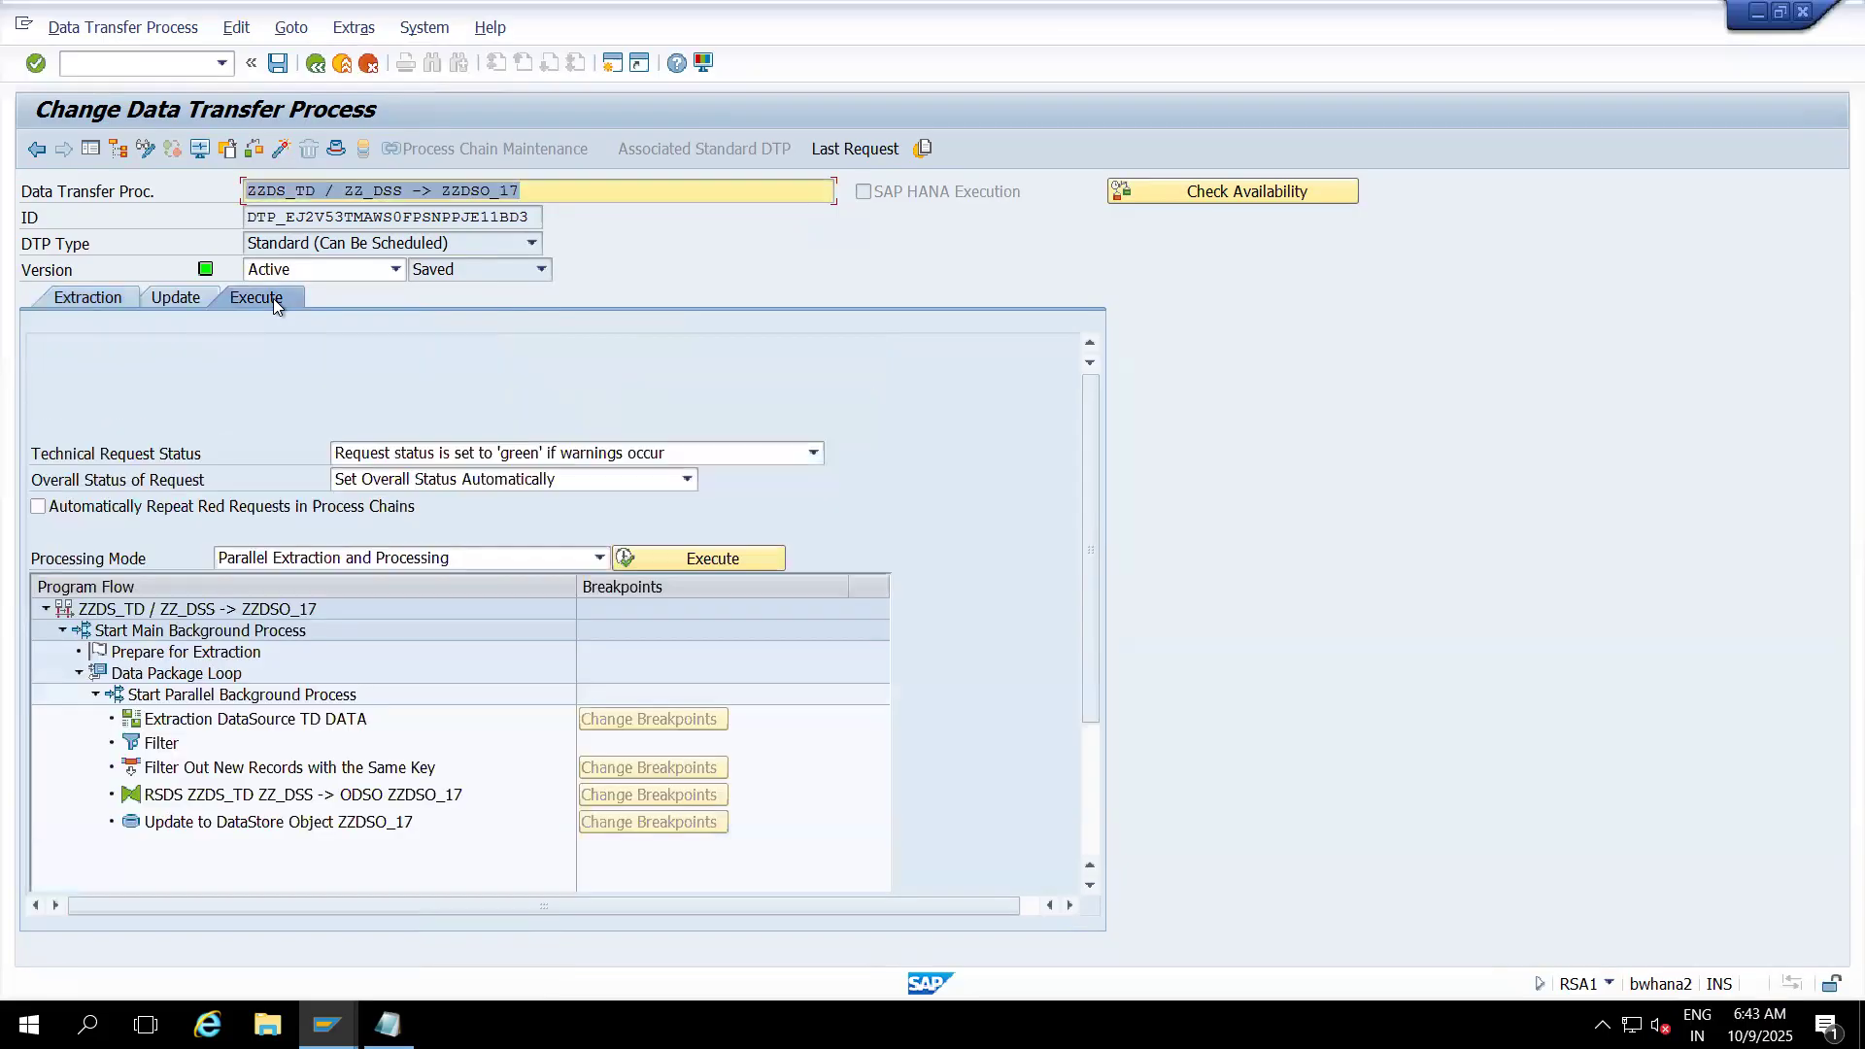
pyautogui.click(643, 559)
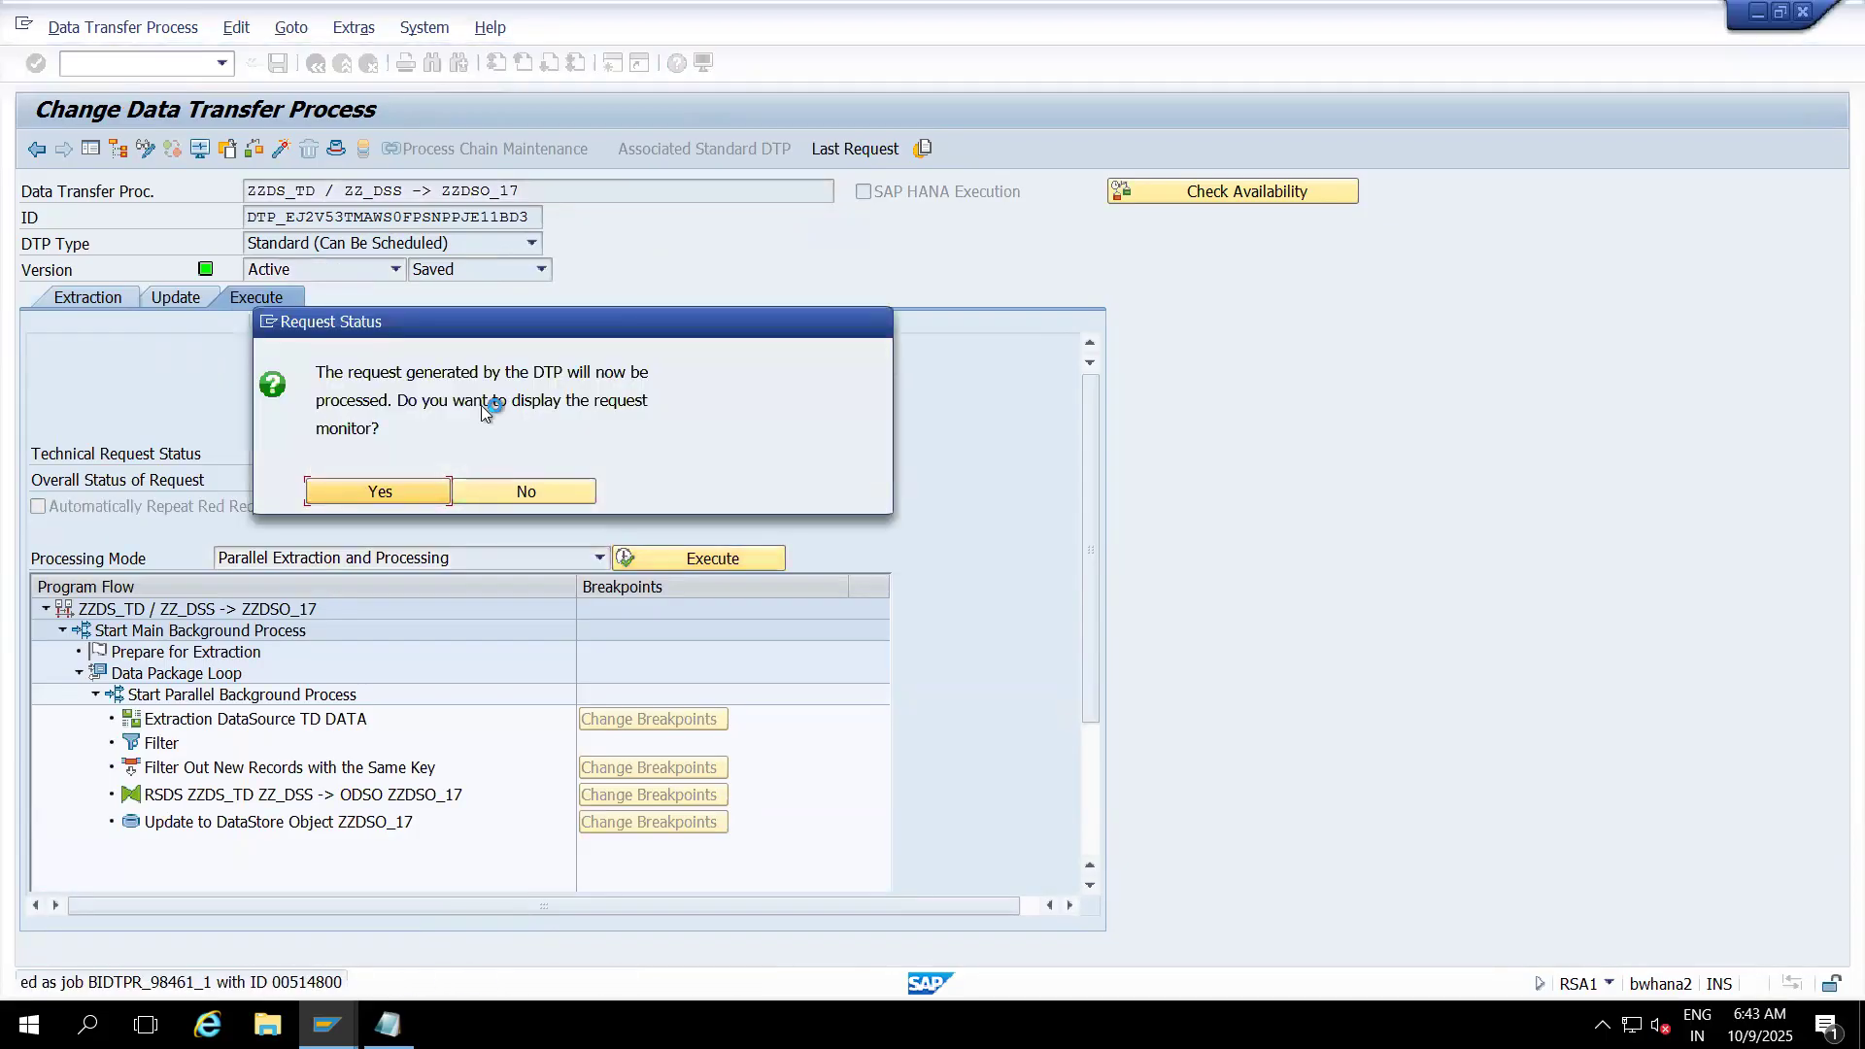
pyautogui.click(412, 490)
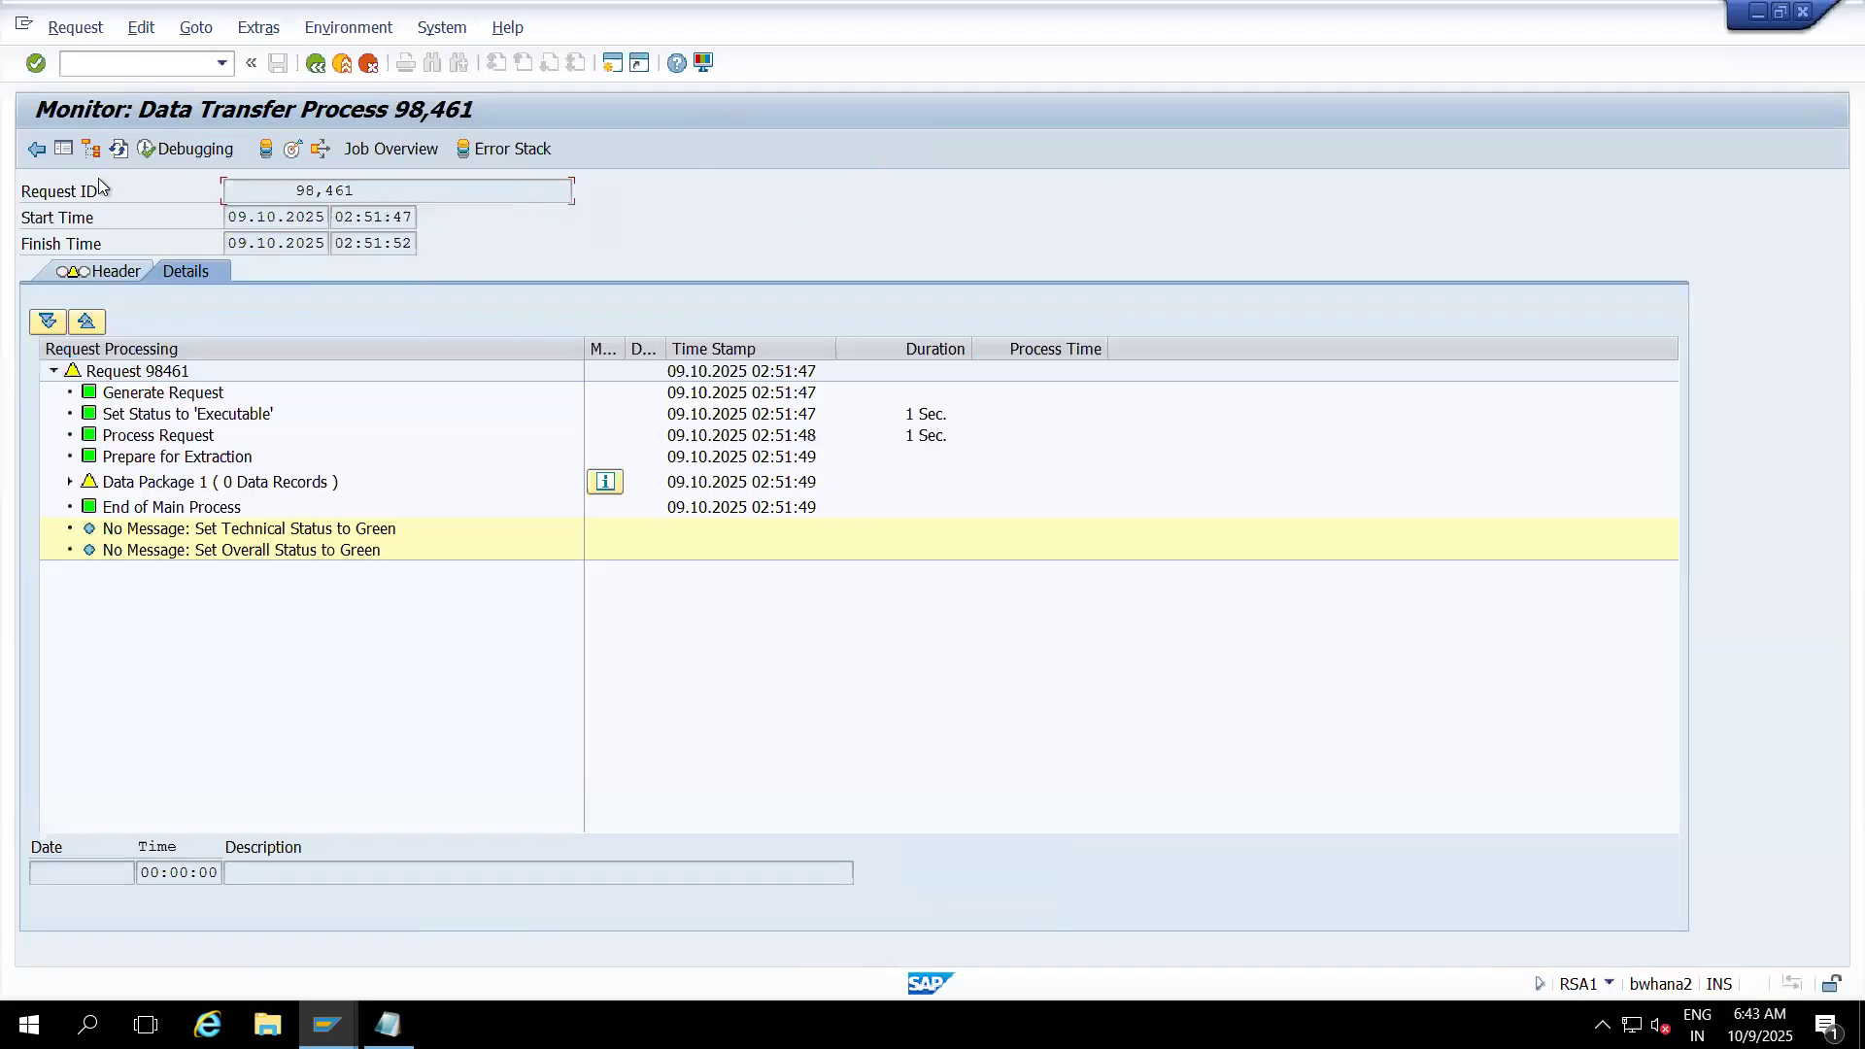
pyautogui.click(121, 148)
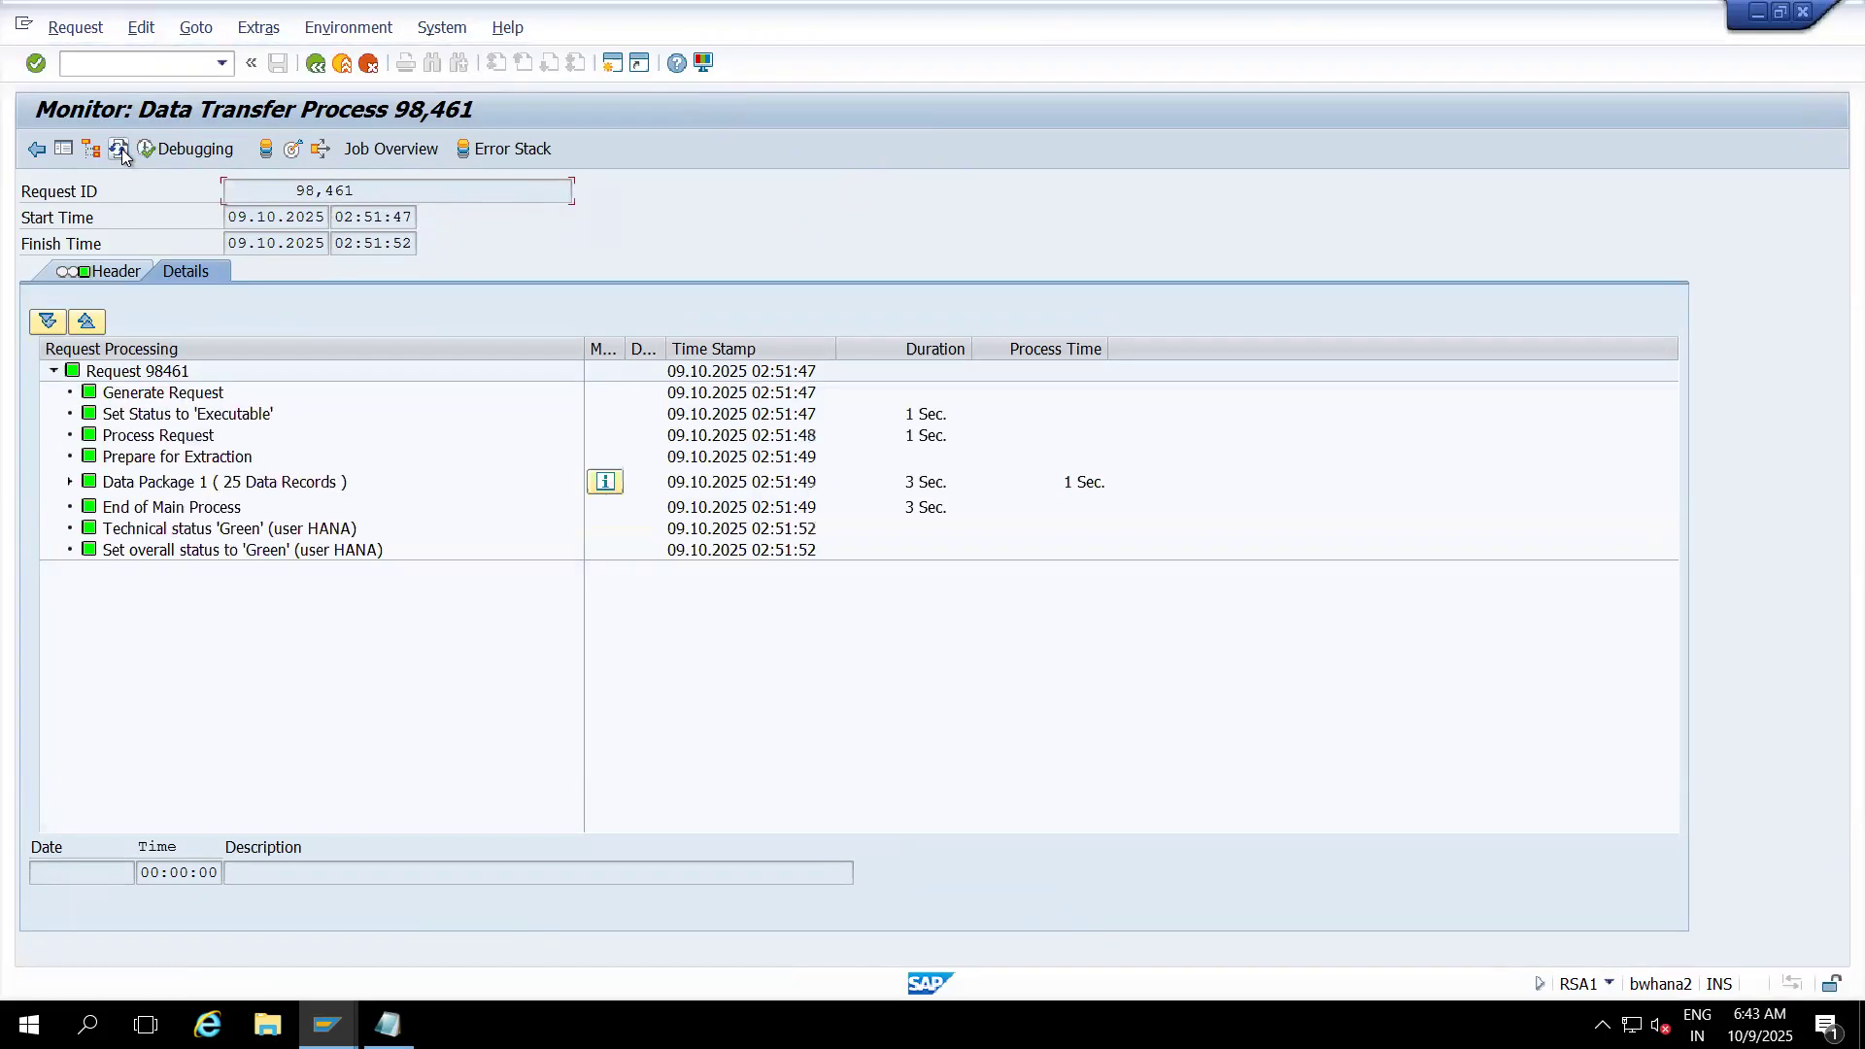
# - Examine the Selections entry in the request header, including its selection details, and close the details window
pyautogui.click(116, 278)
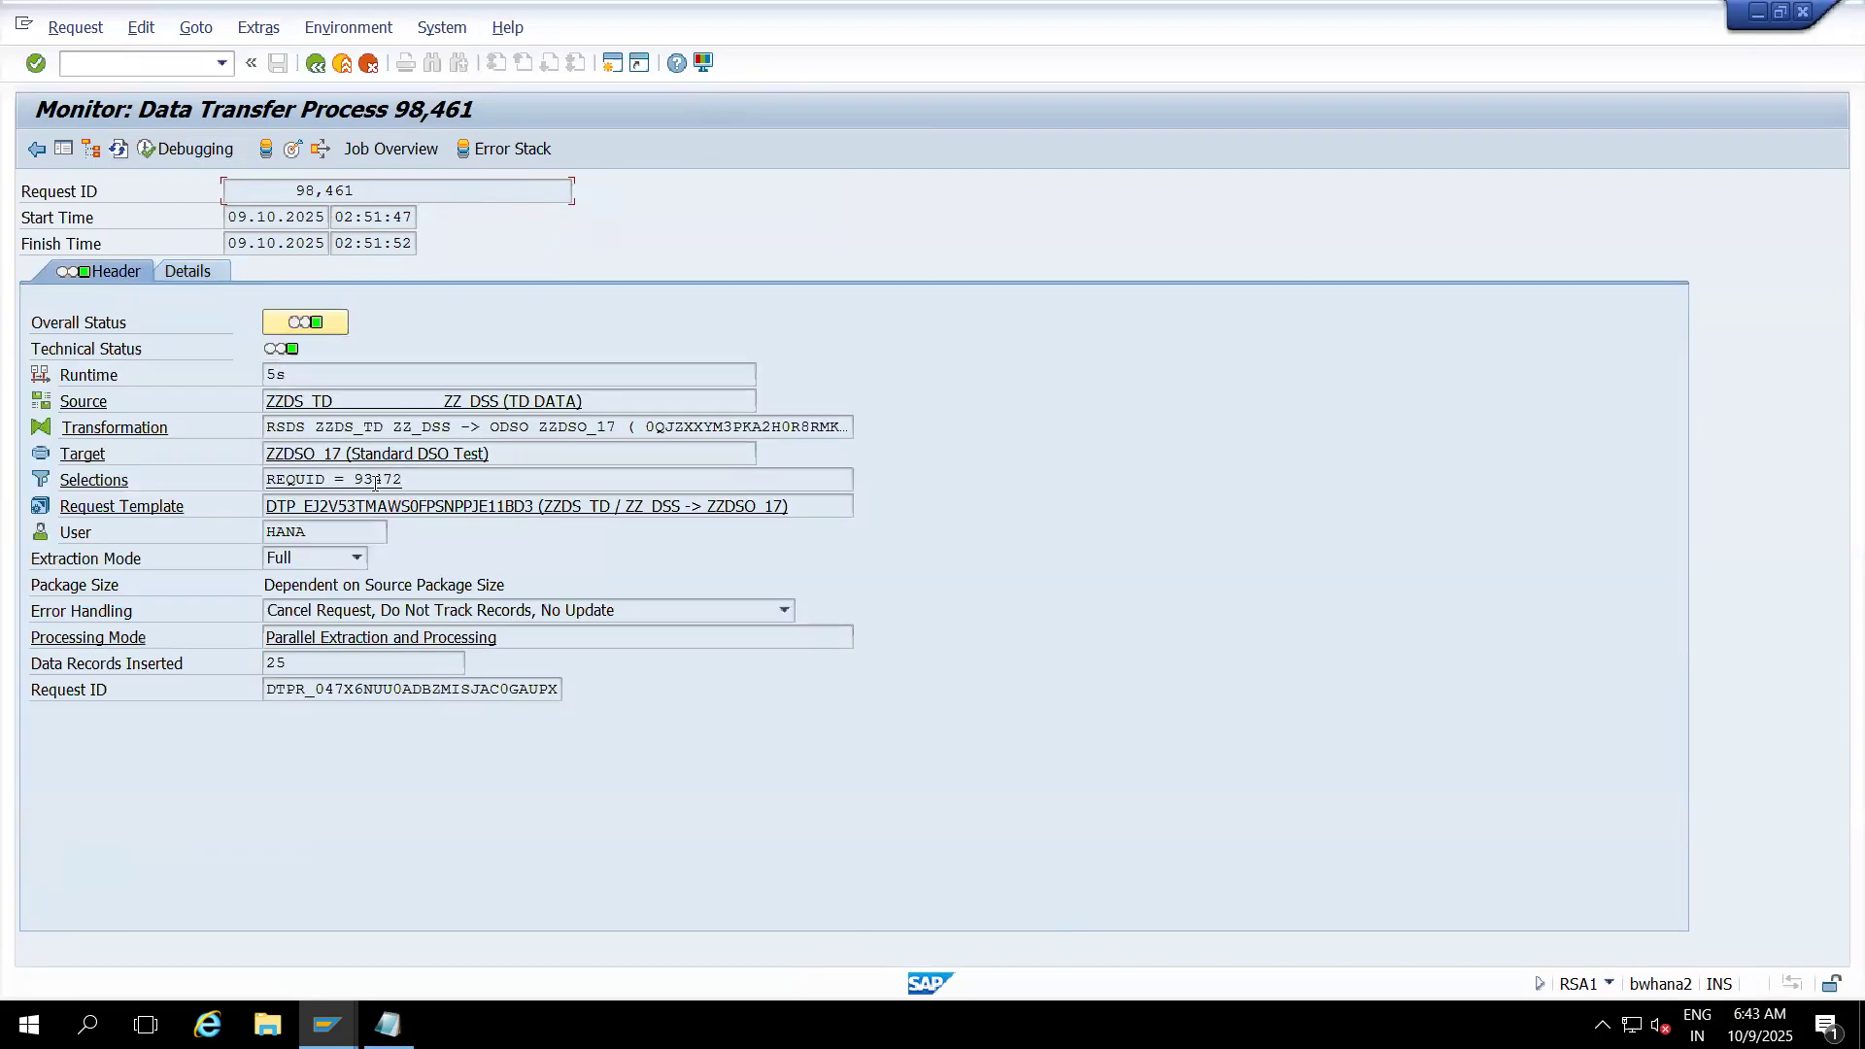
pyautogui.moveTo(407, 480); pyautogui.dragTo(245, 470)
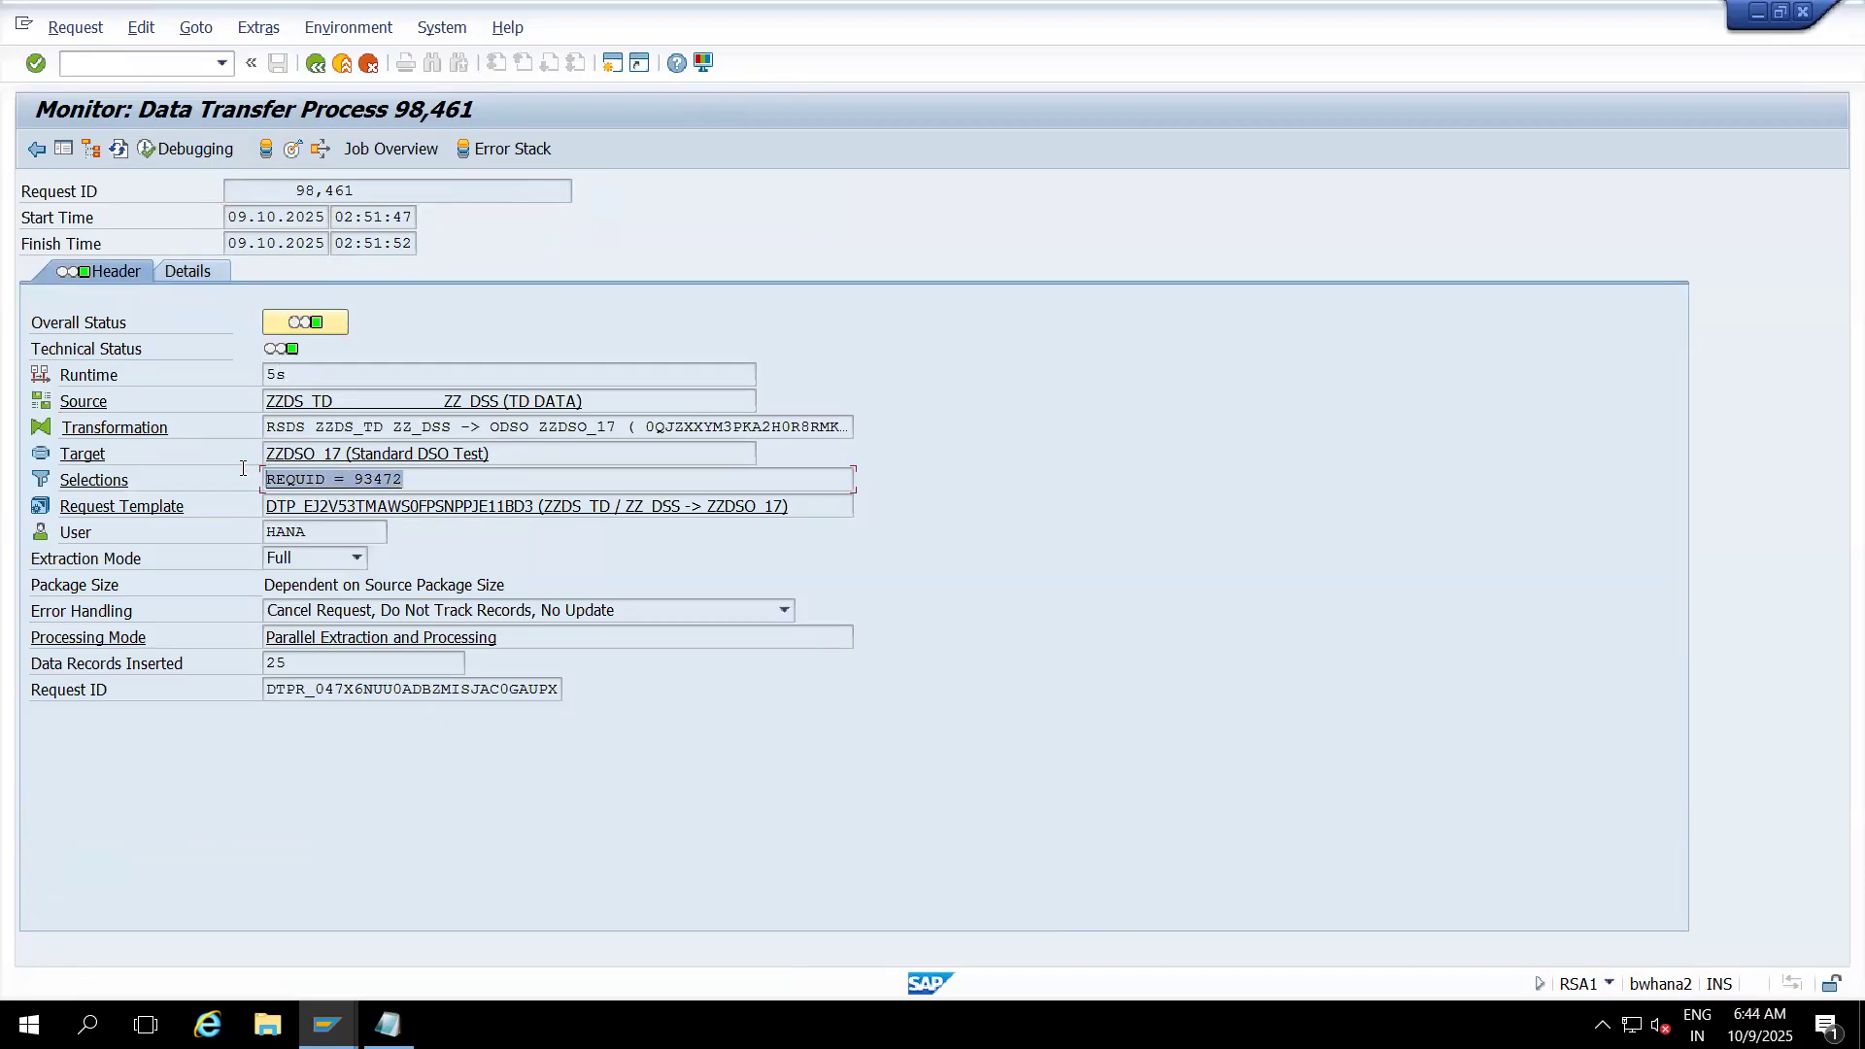
pyautogui.click(105, 480)
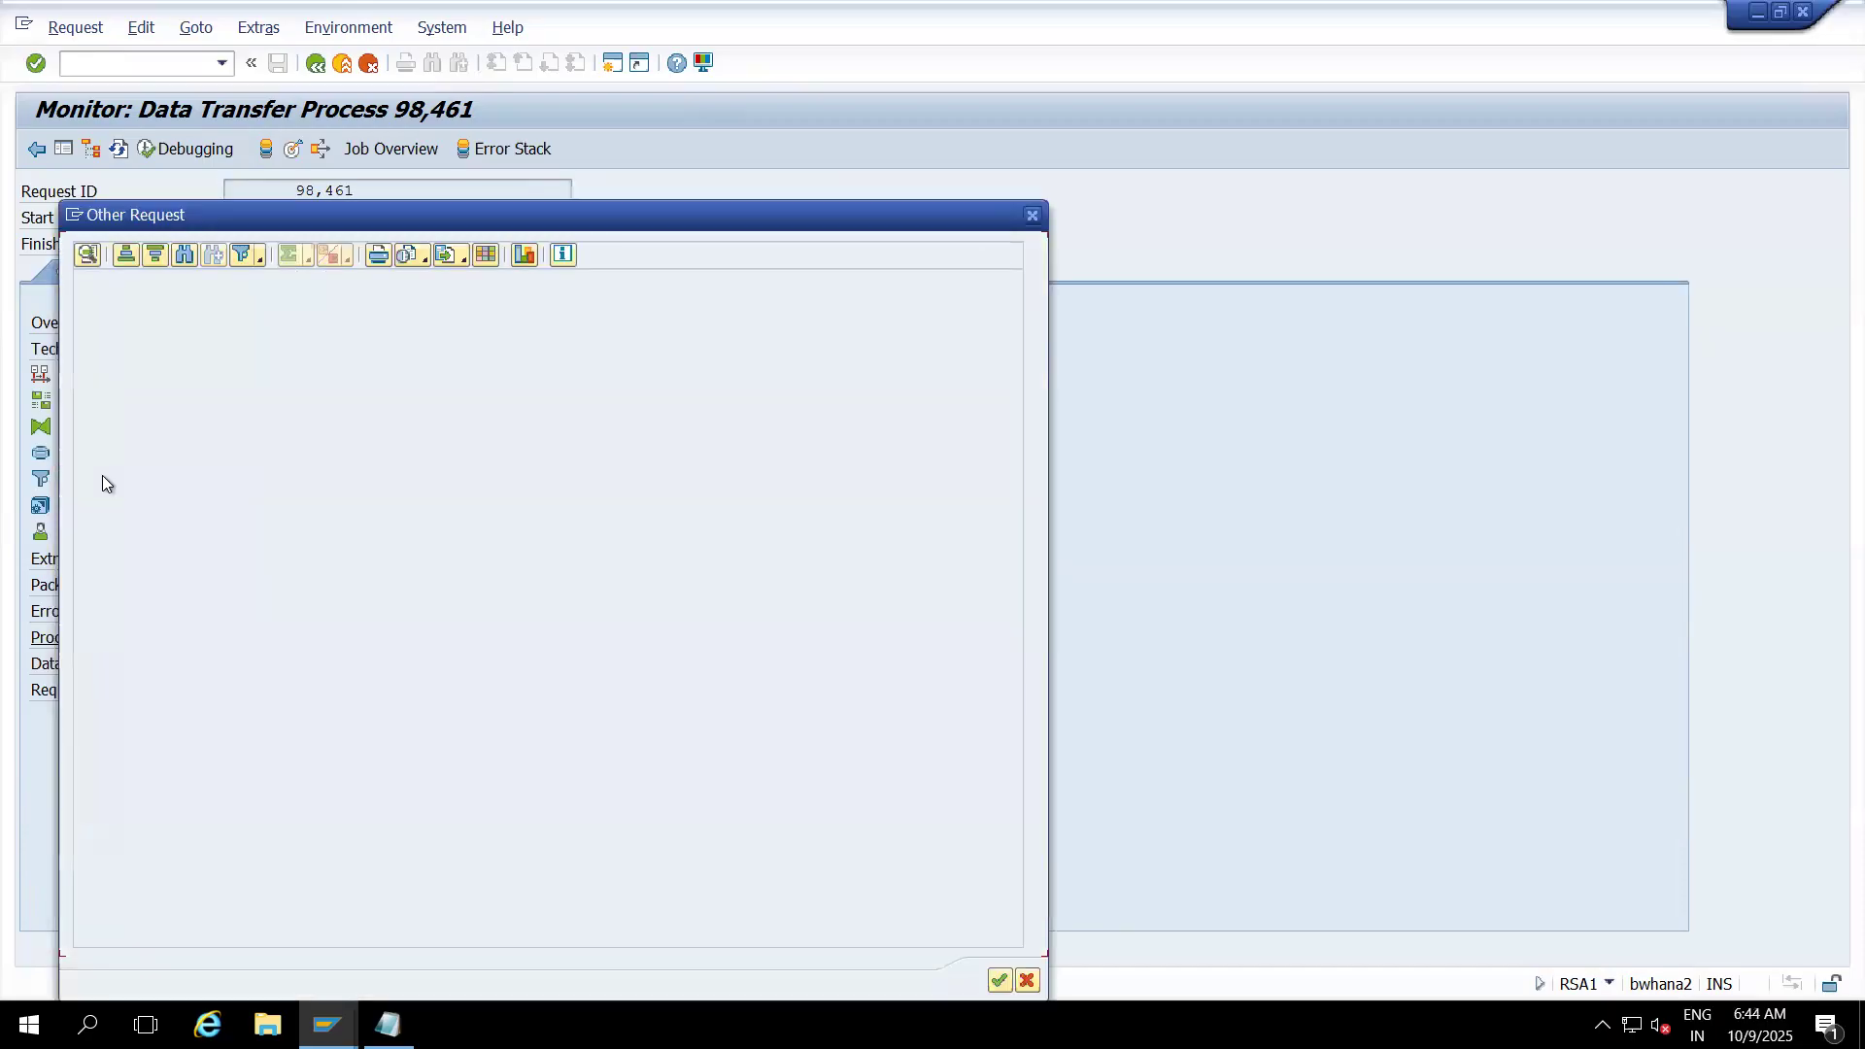
pyautogui.click(350, 307)
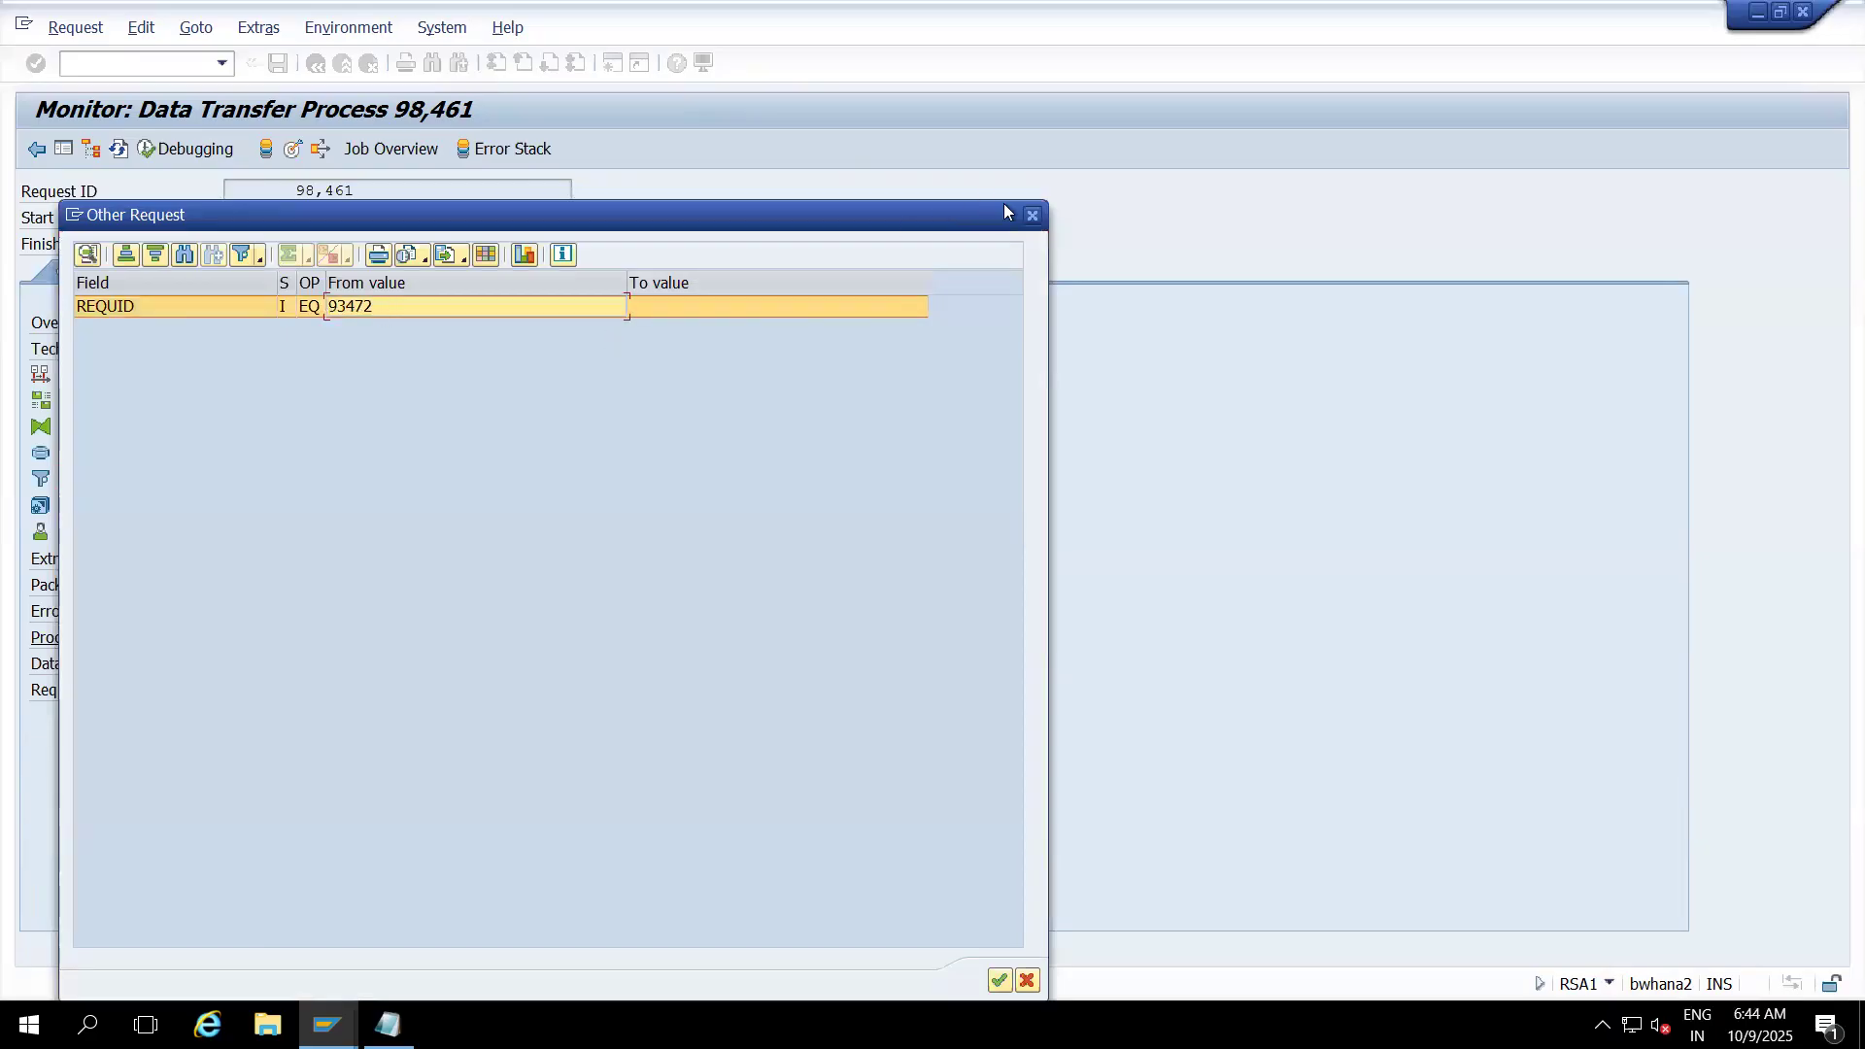
pyautogui.click(1036, 215)
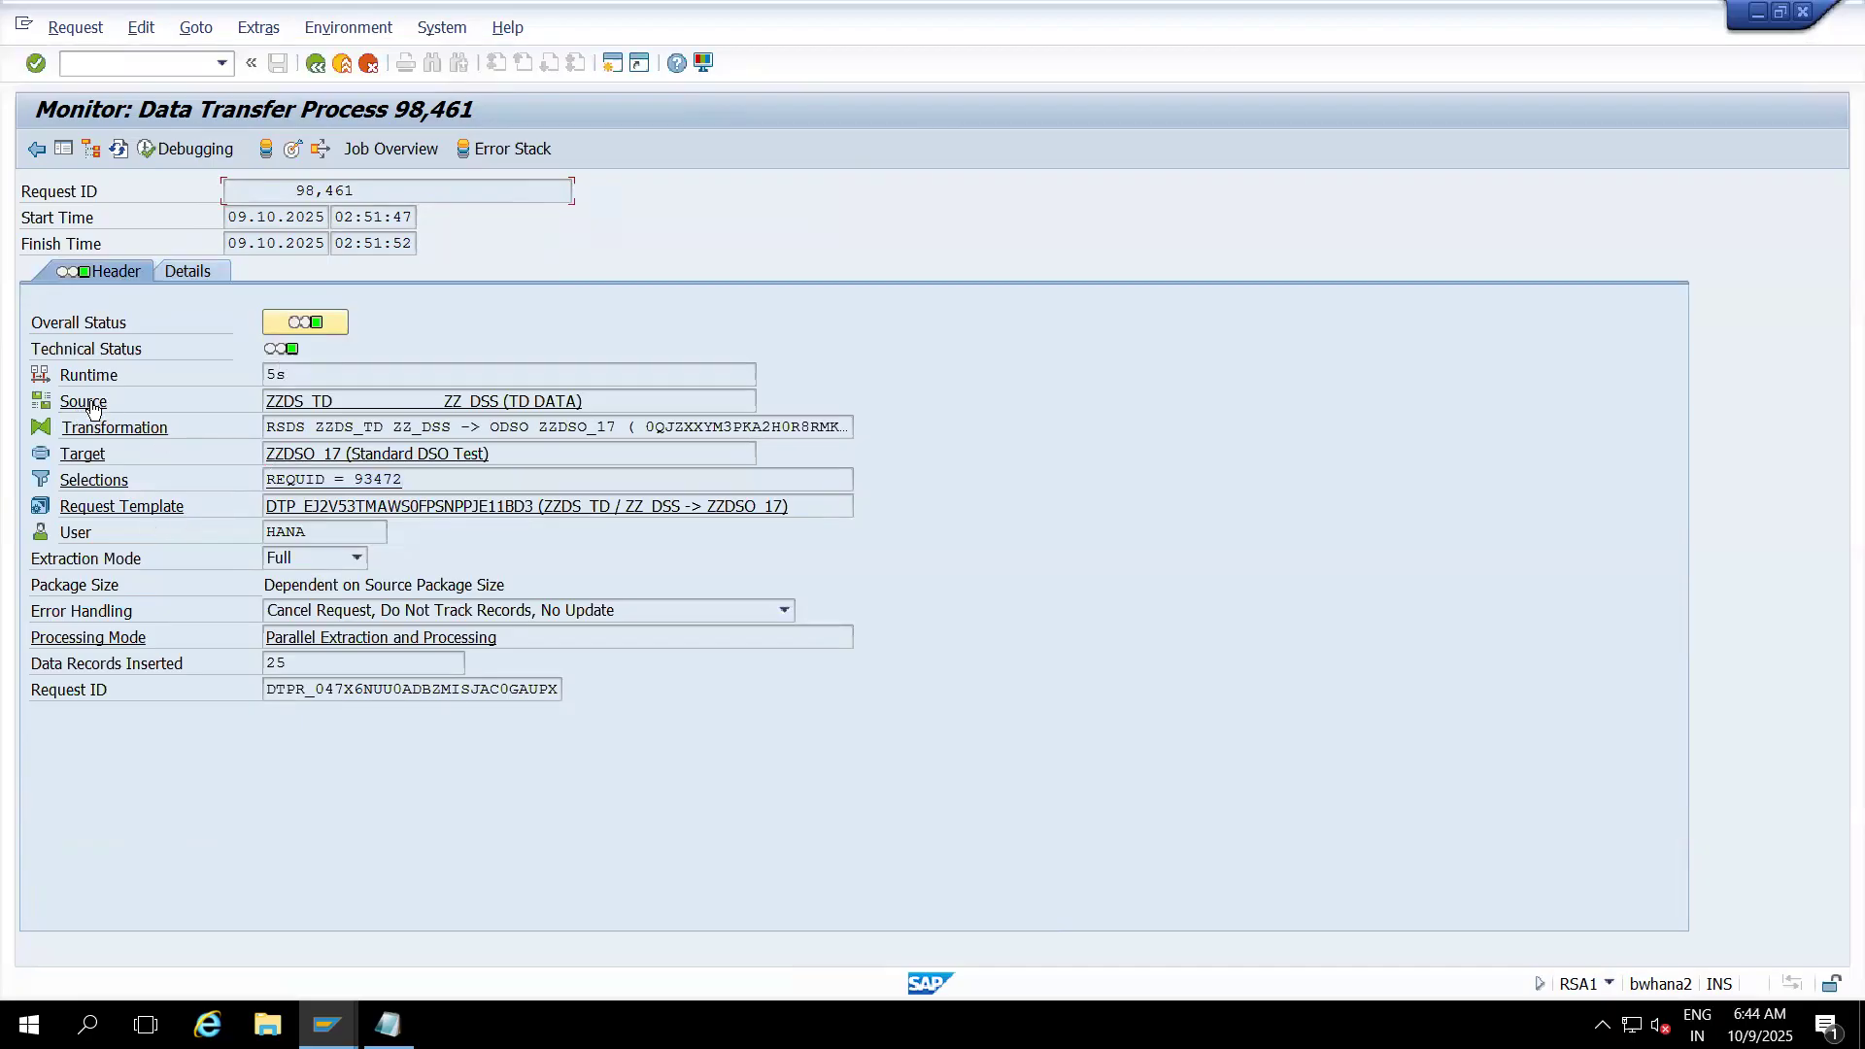
# - Open the source DataSource from the monitor, check the request's SID in its PSA request list, and close the list
pyautogui.click(94, 404)
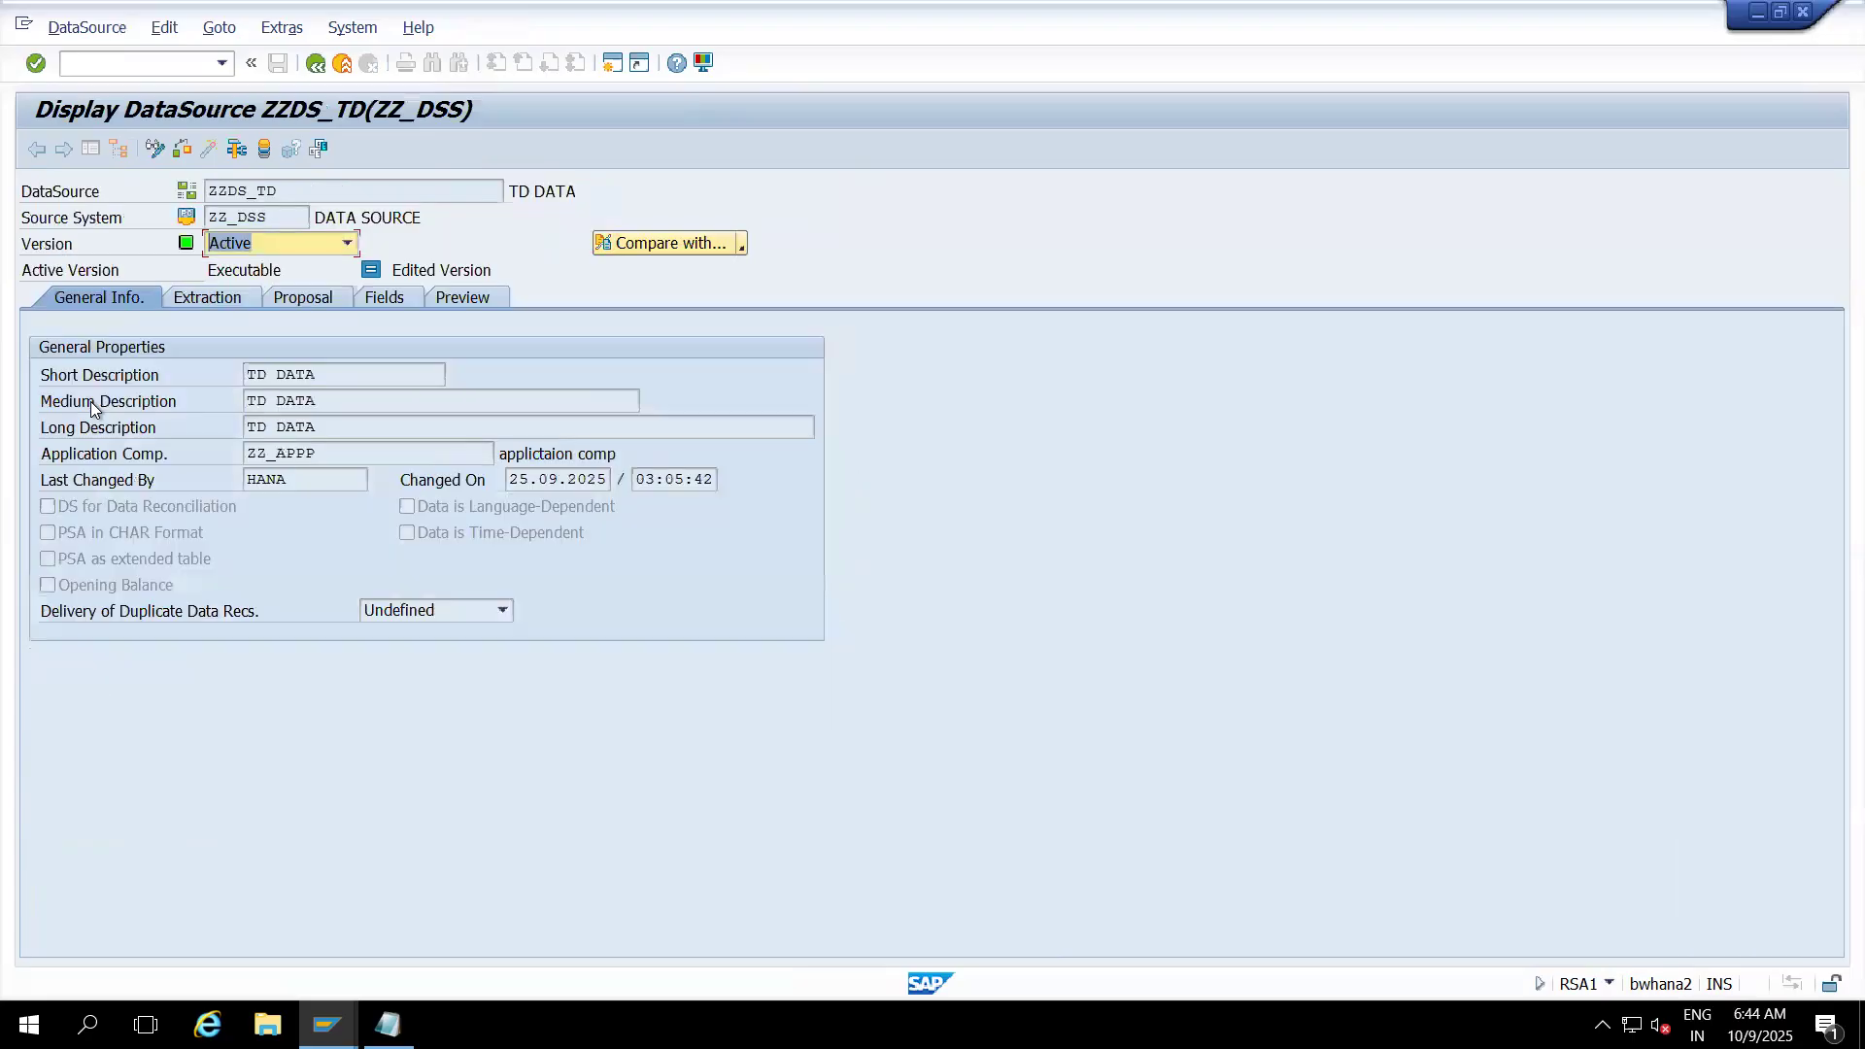
pyautogui.click(265, 151)
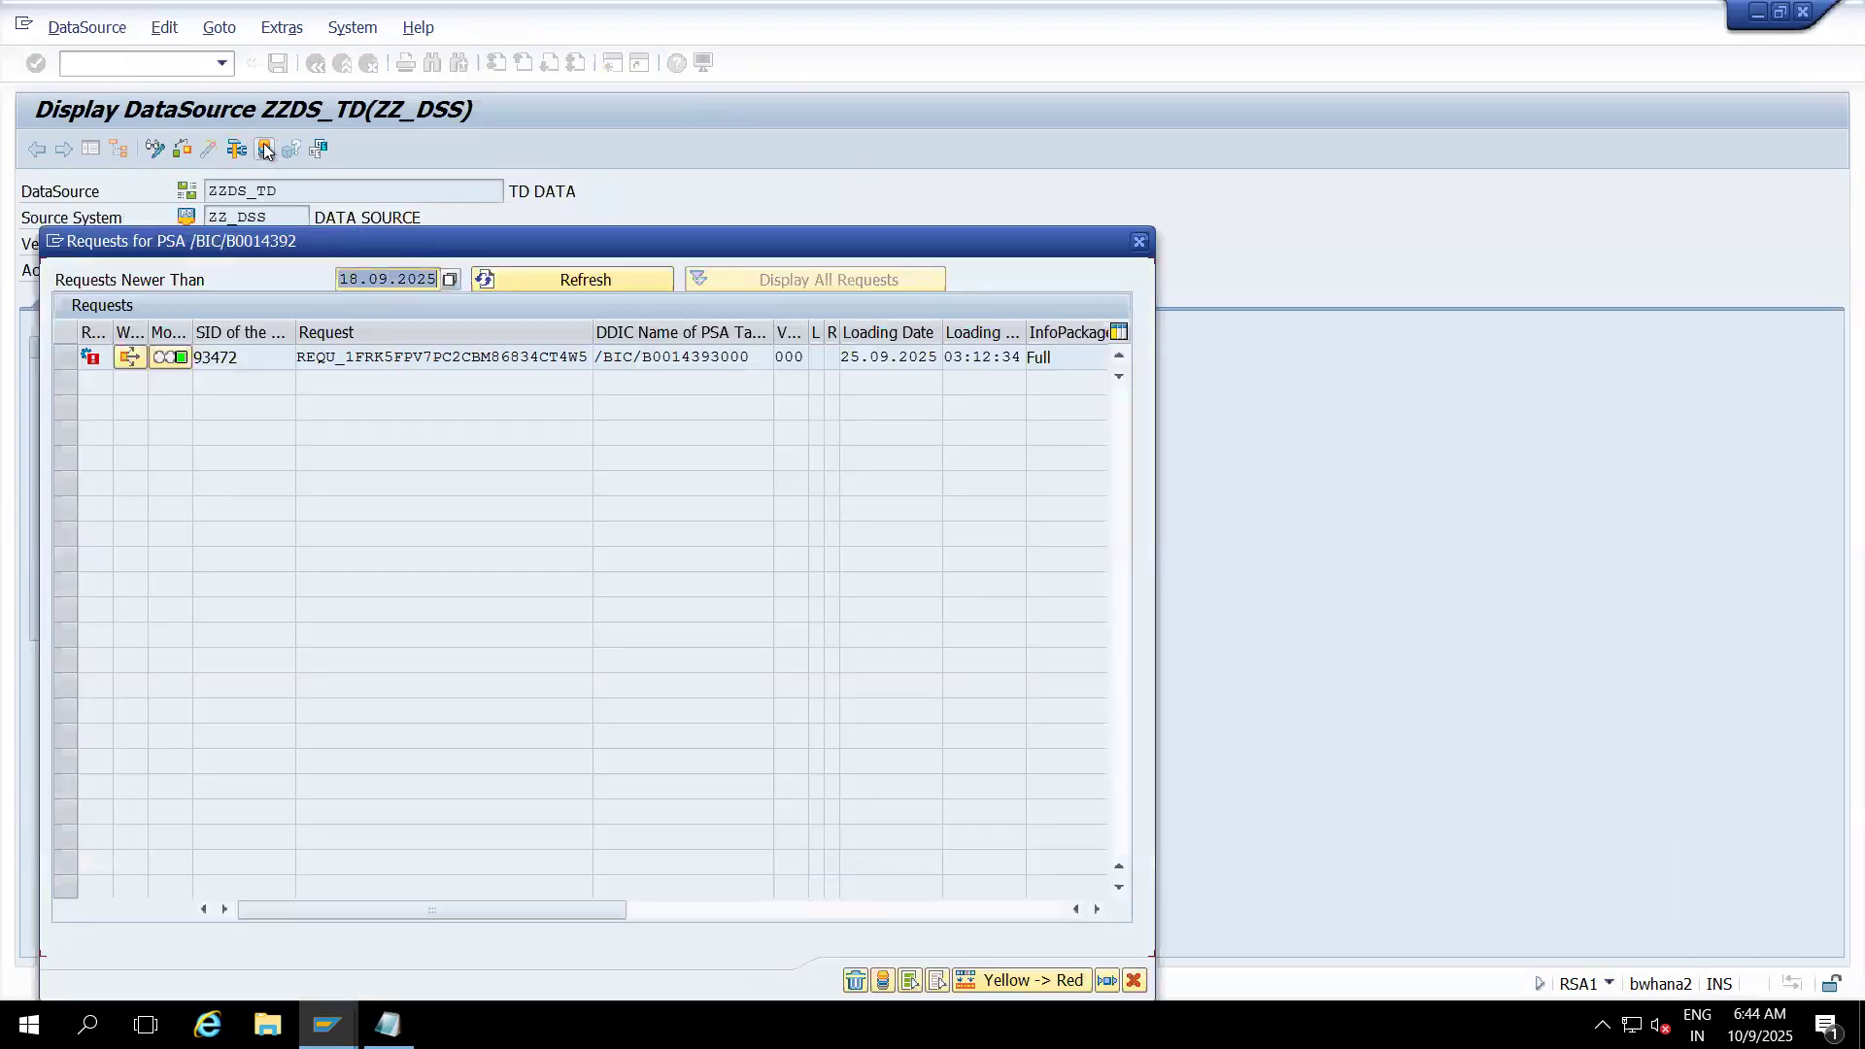
pyautogui.click(615, 282)
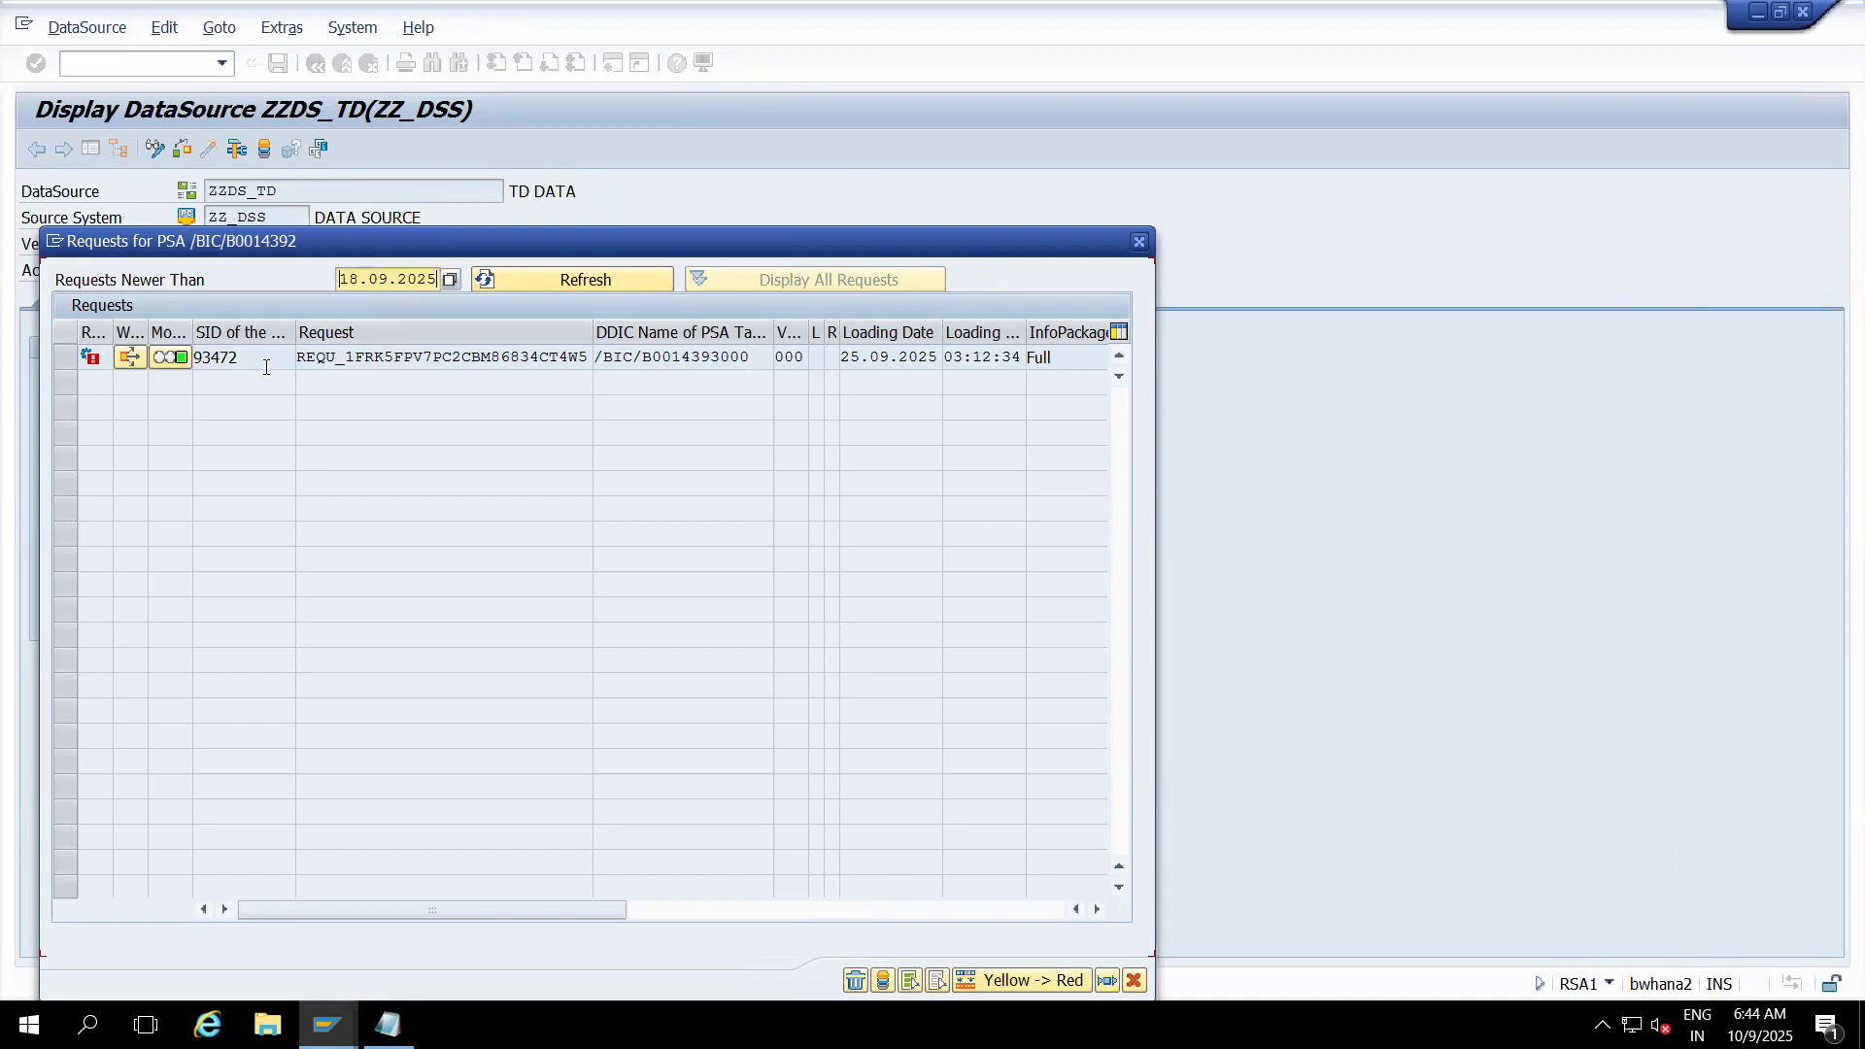
pyautogui.doubleClick(254, 360)
pyautogui.click(255, 360)
pyautogui.moveTo(254, 359); pyautogui.dragTo(198, 355)
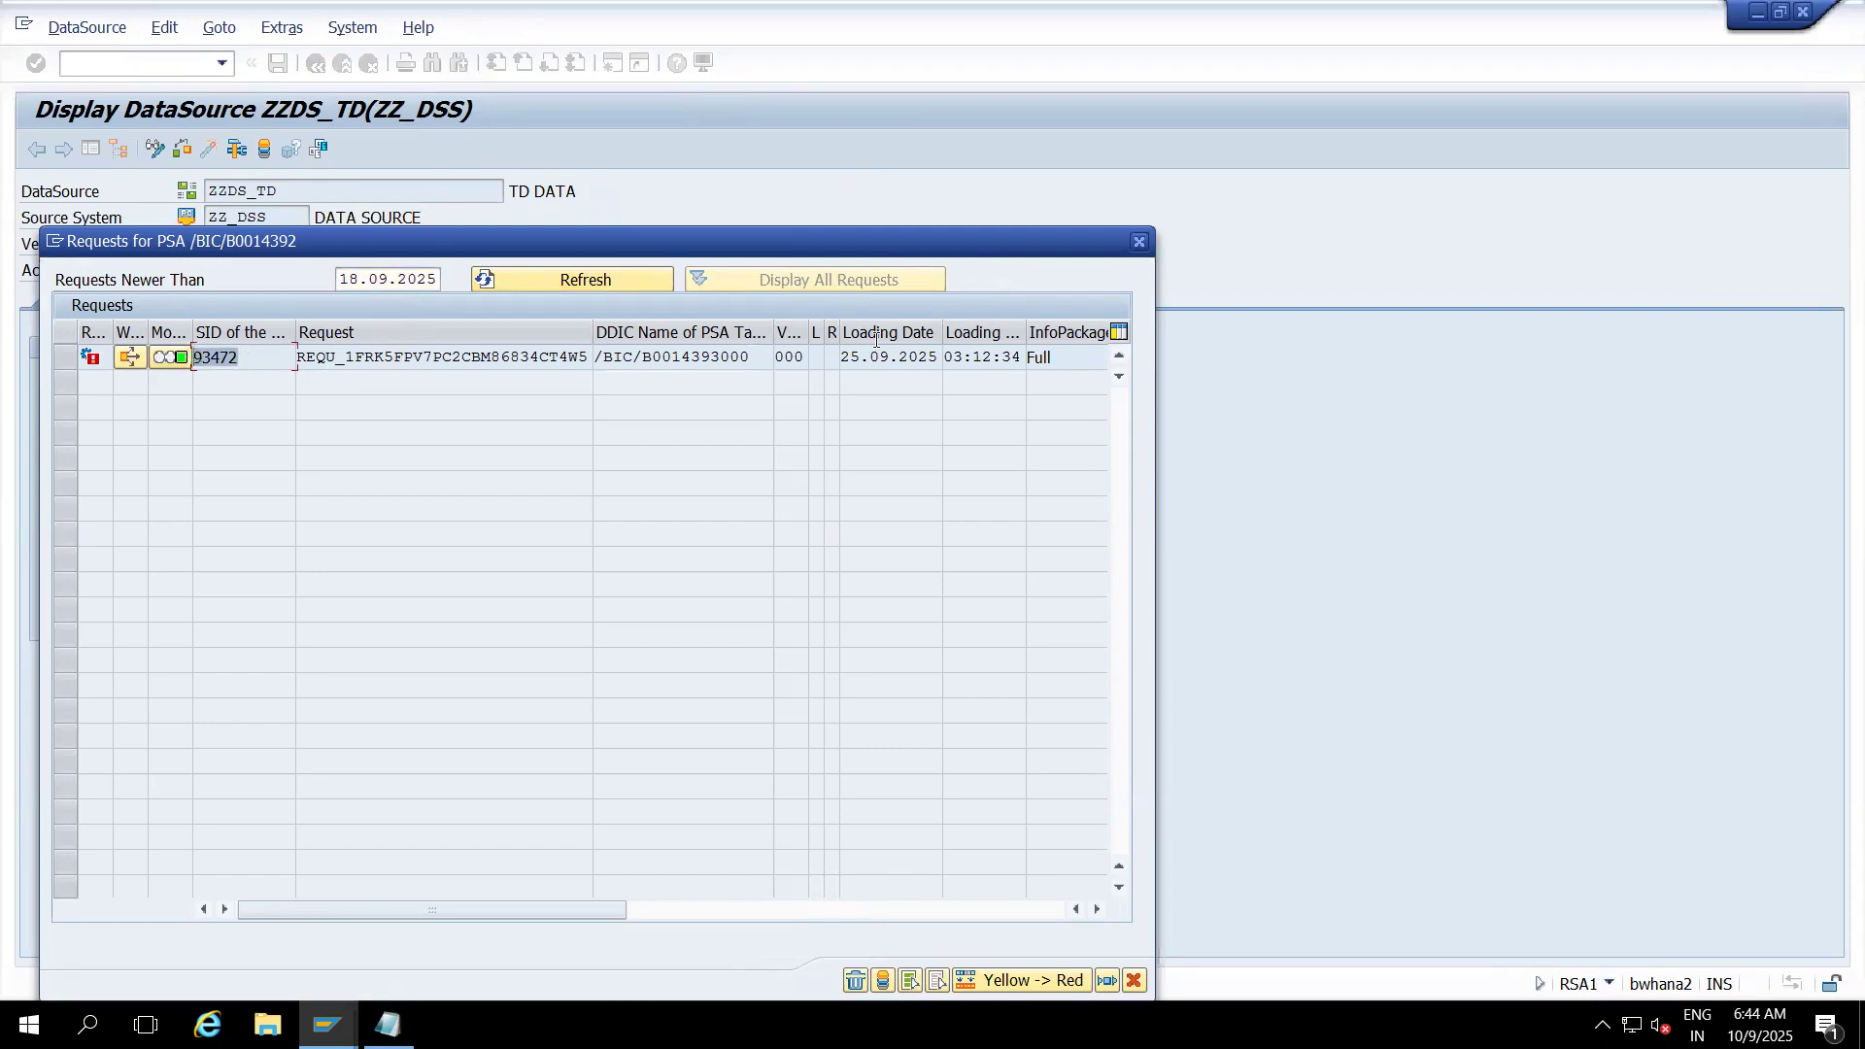
pyautogui.click(1140, 244)
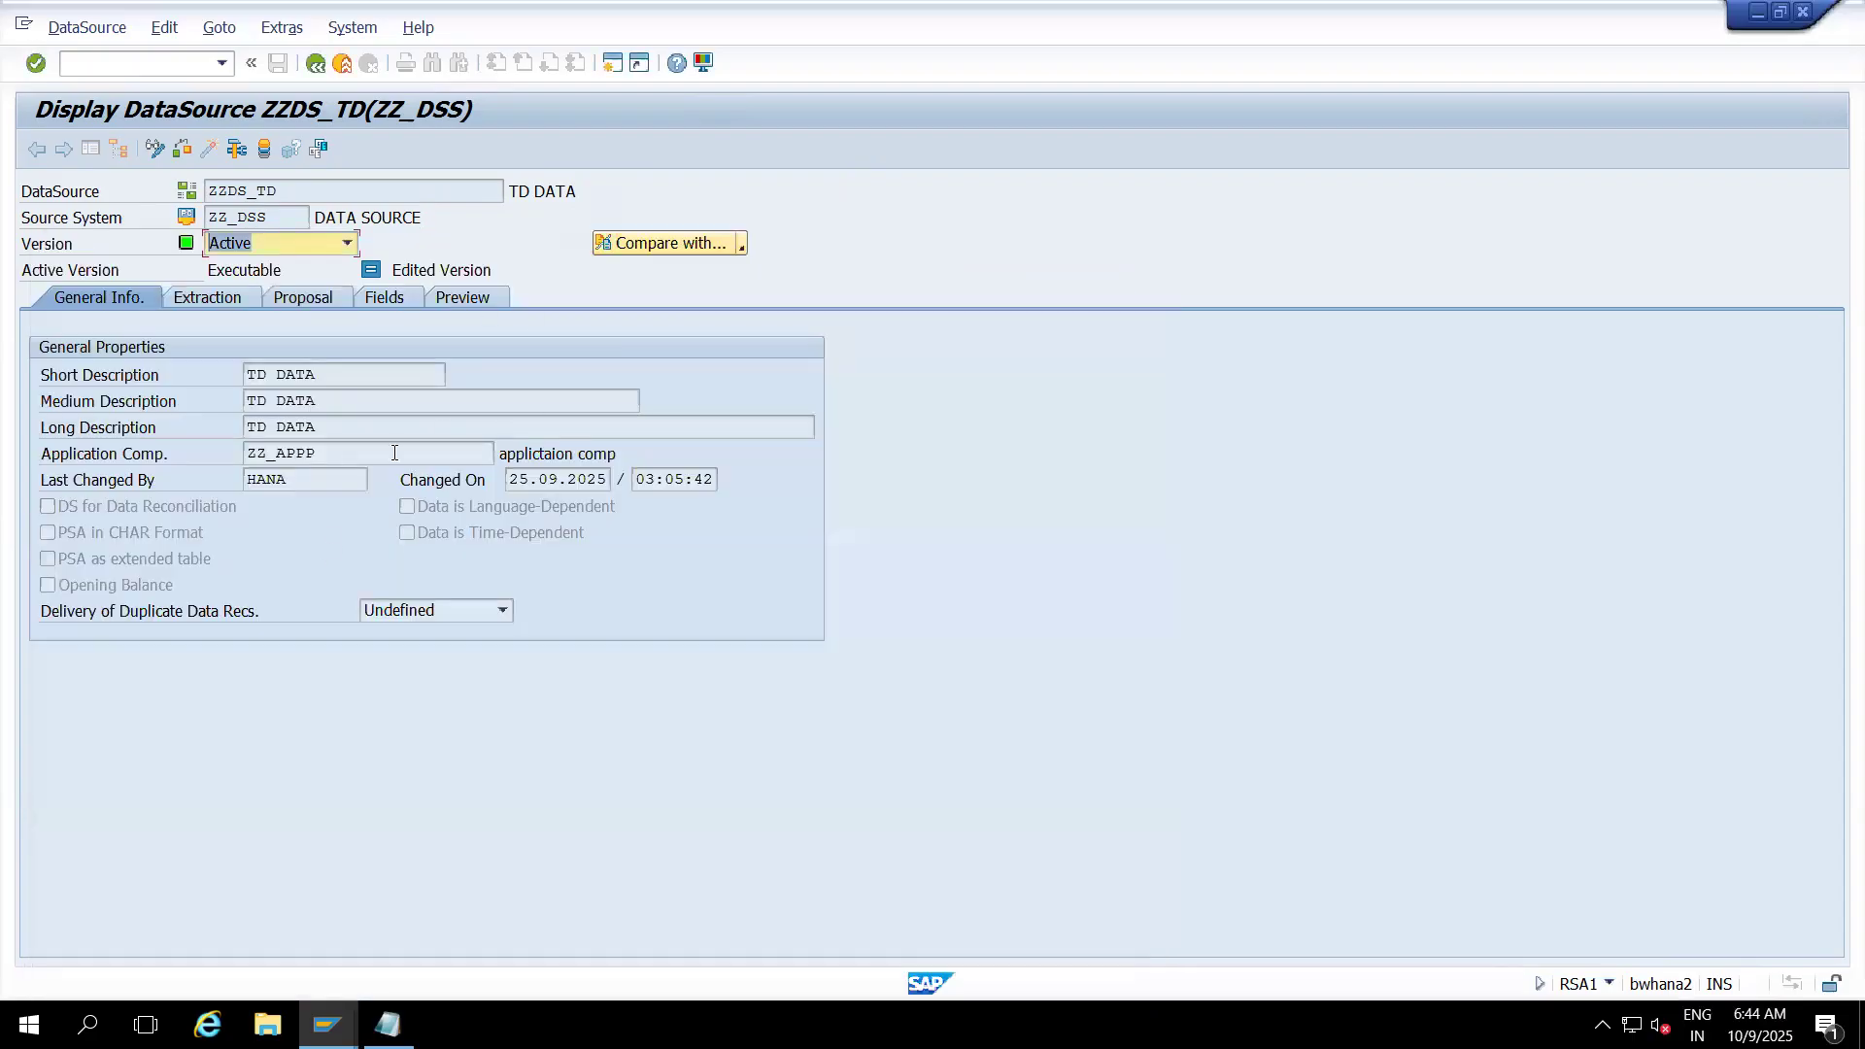
# - Return to the modeling tree, open the Full InfoPackage under TD DATA and start its data load, allowing access to the source file
pyautogui.click(338, 68)
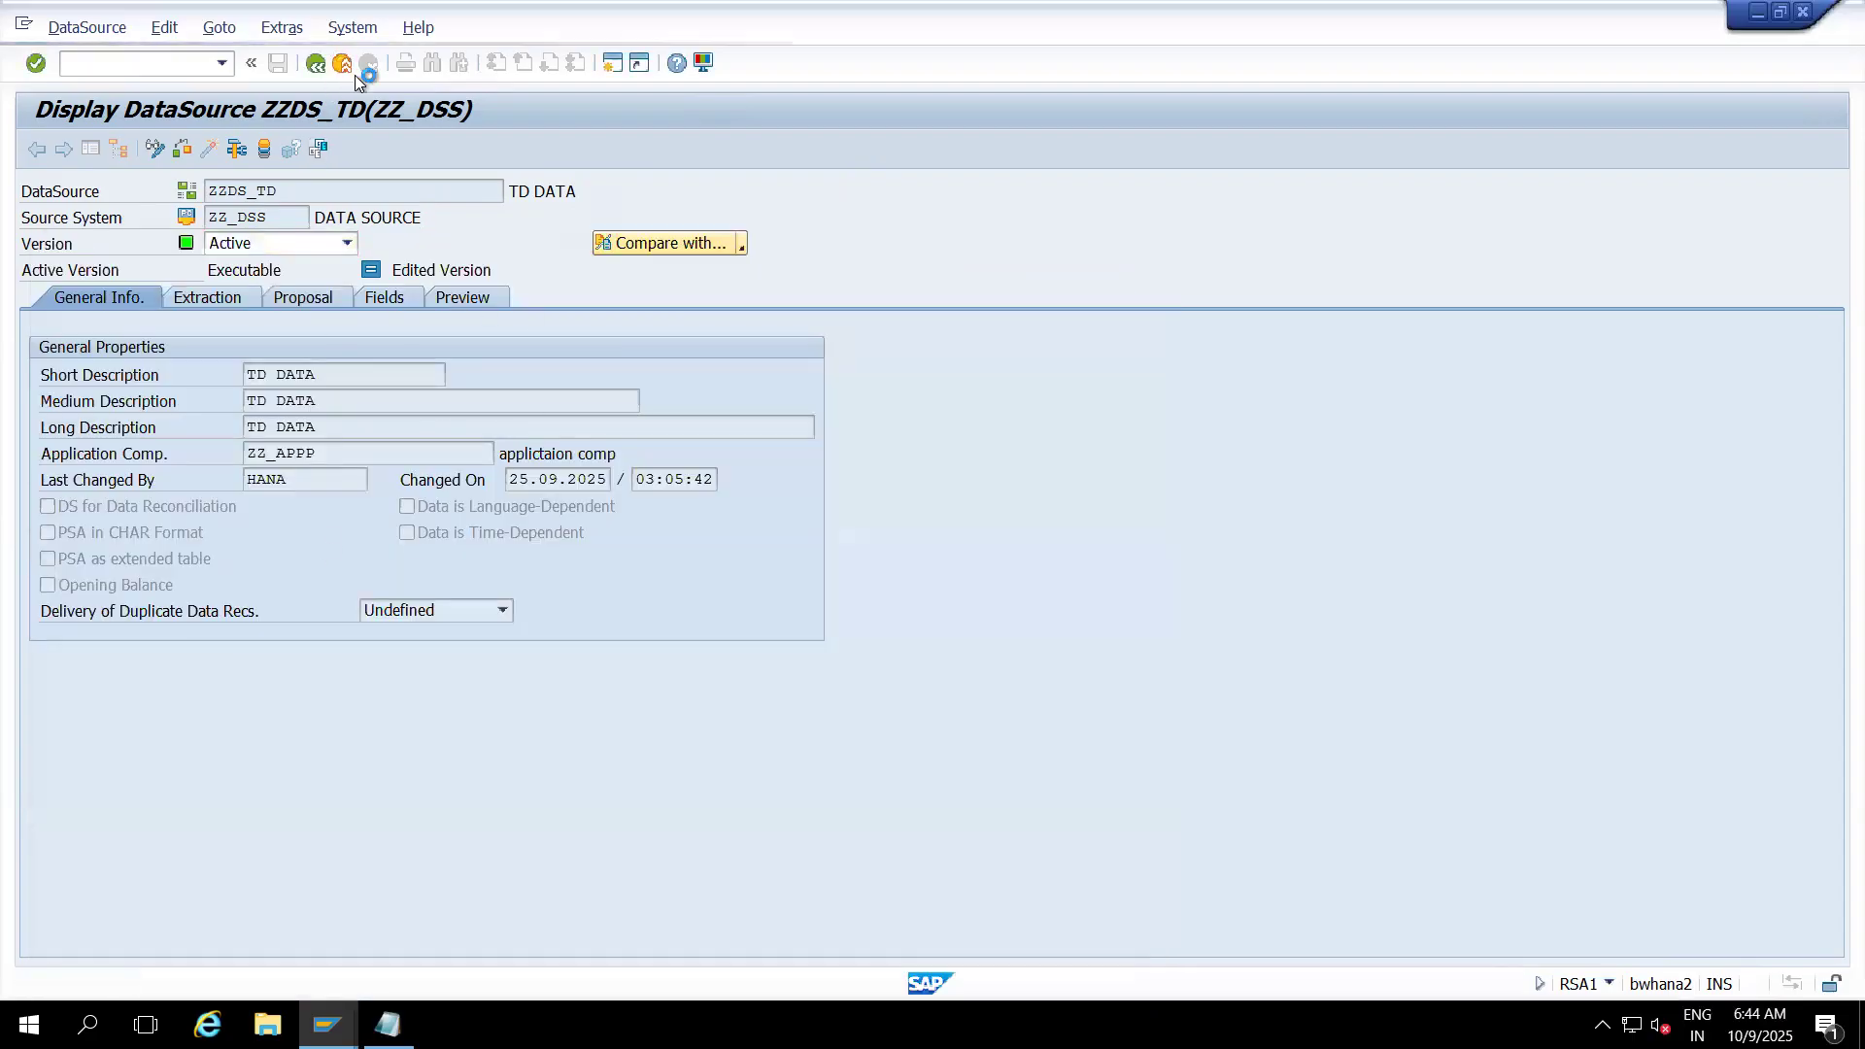
pyautogui.click(342, 70)
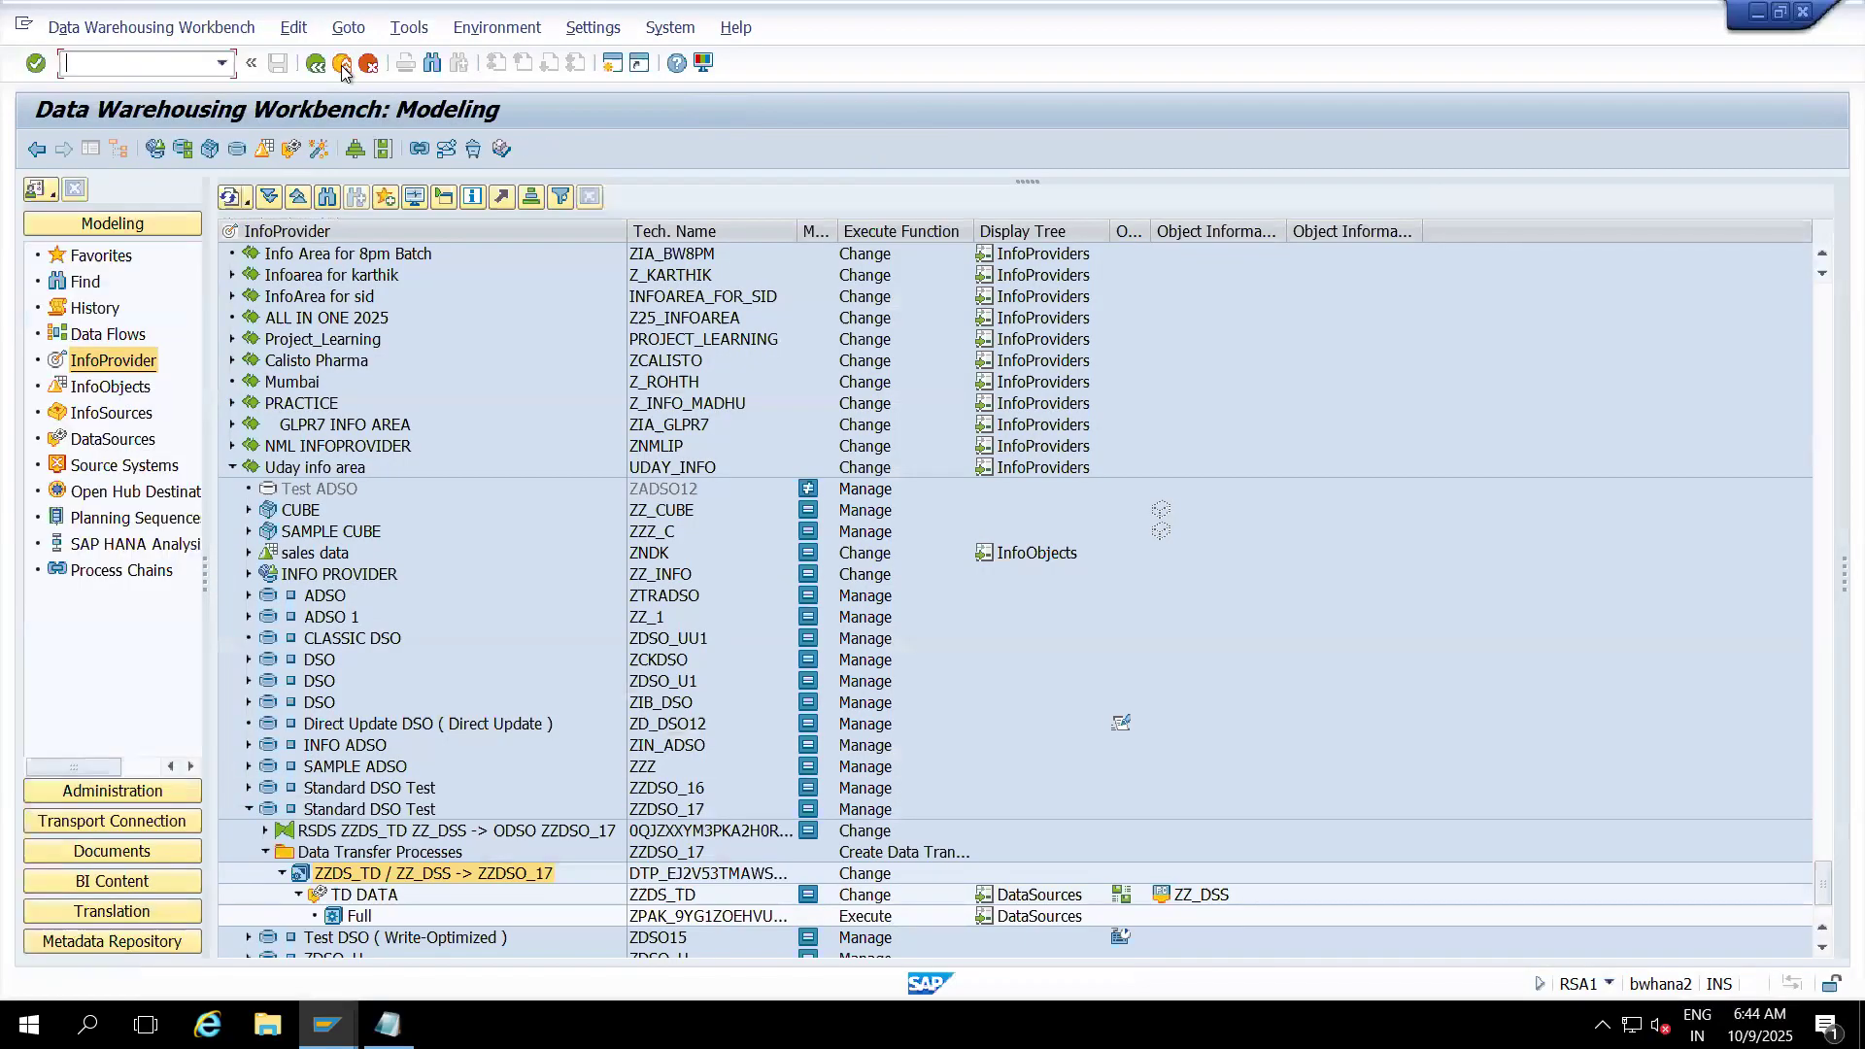
pyautogui.doubleClick(351, 915)
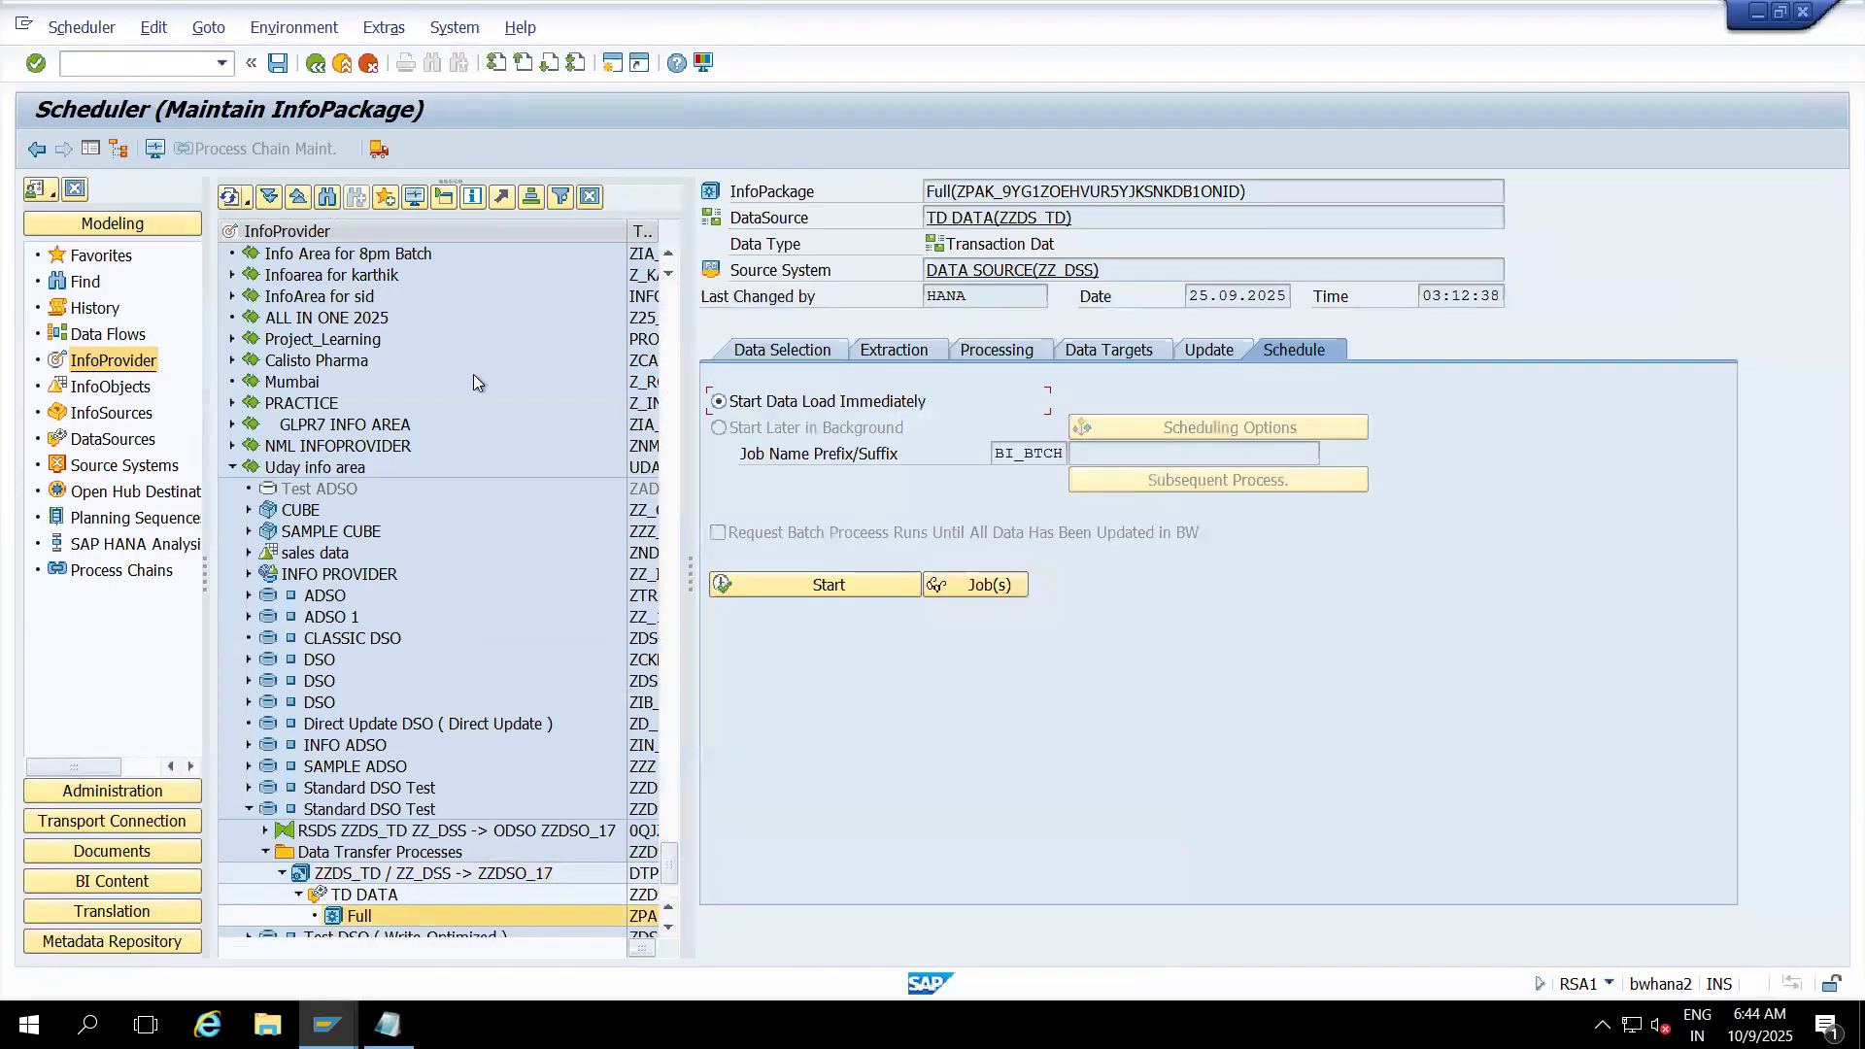
pyautogui.click(741, 585)
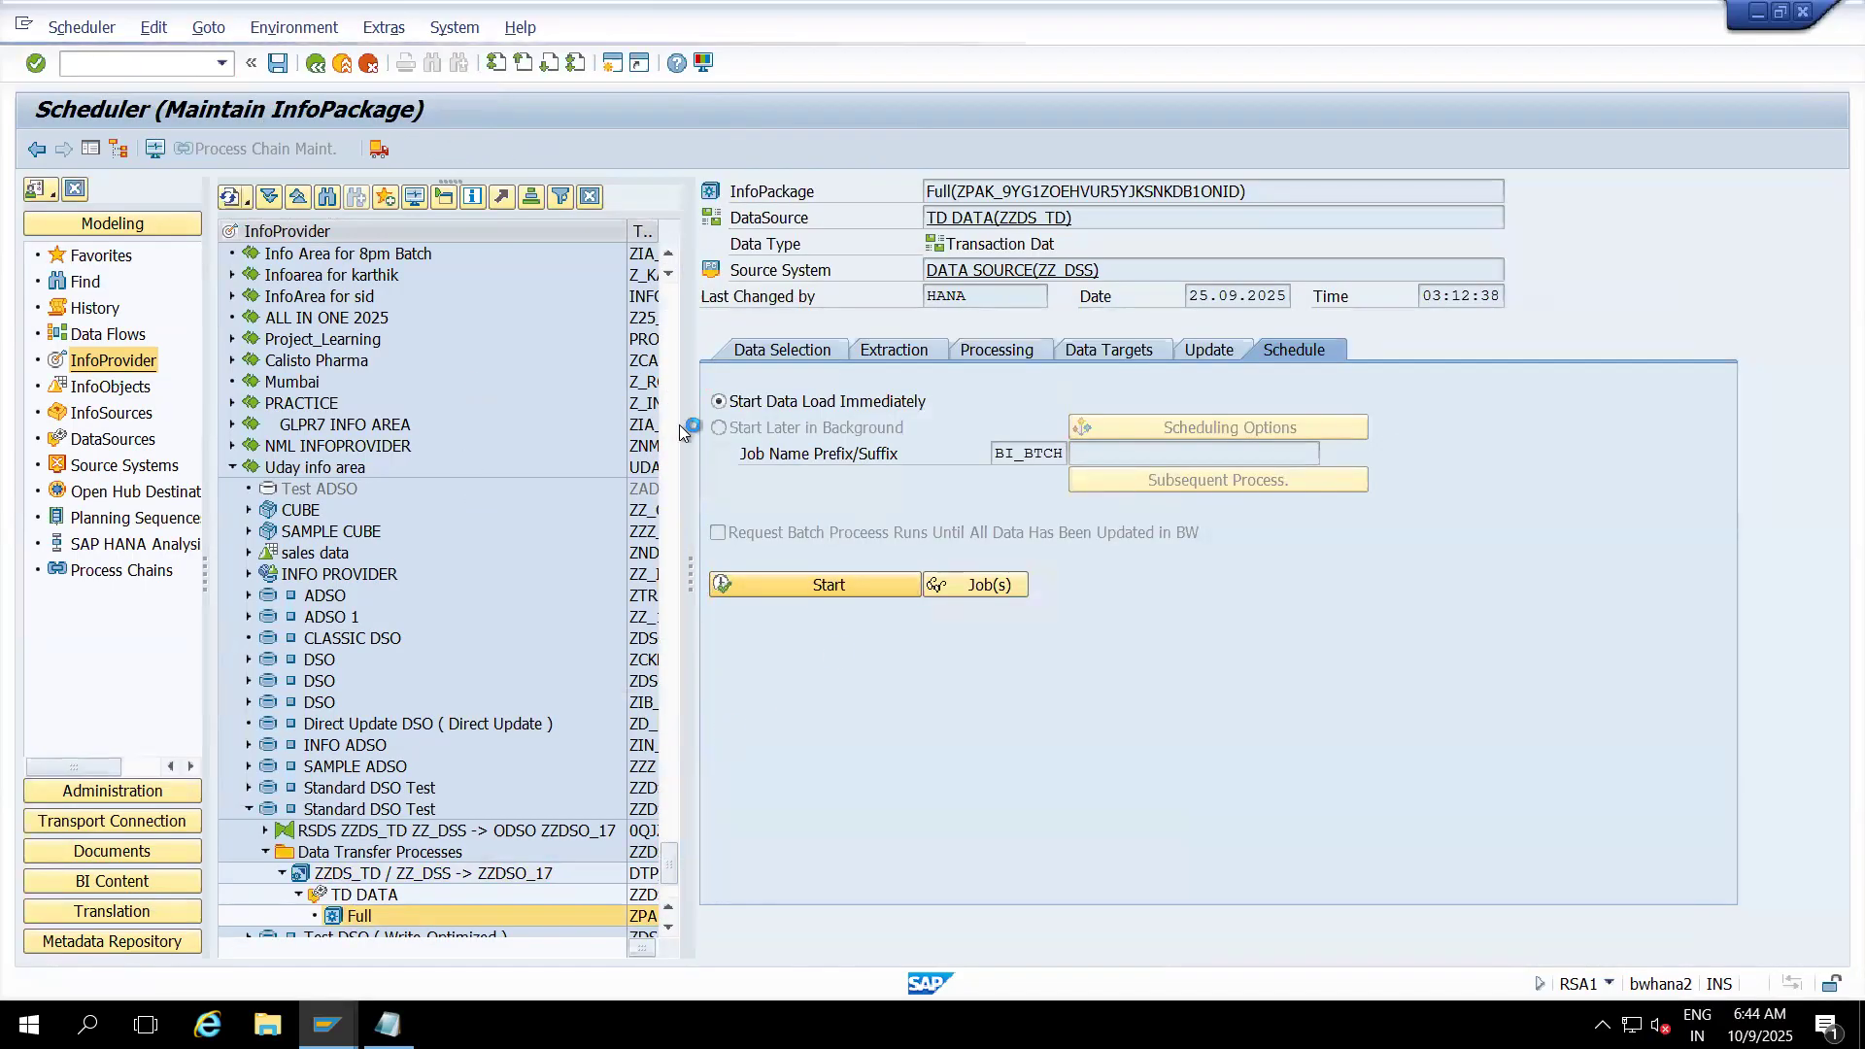
pyautogui.hotkey('alt', 'r')
pyautogui.hotkey('alt', 'a')
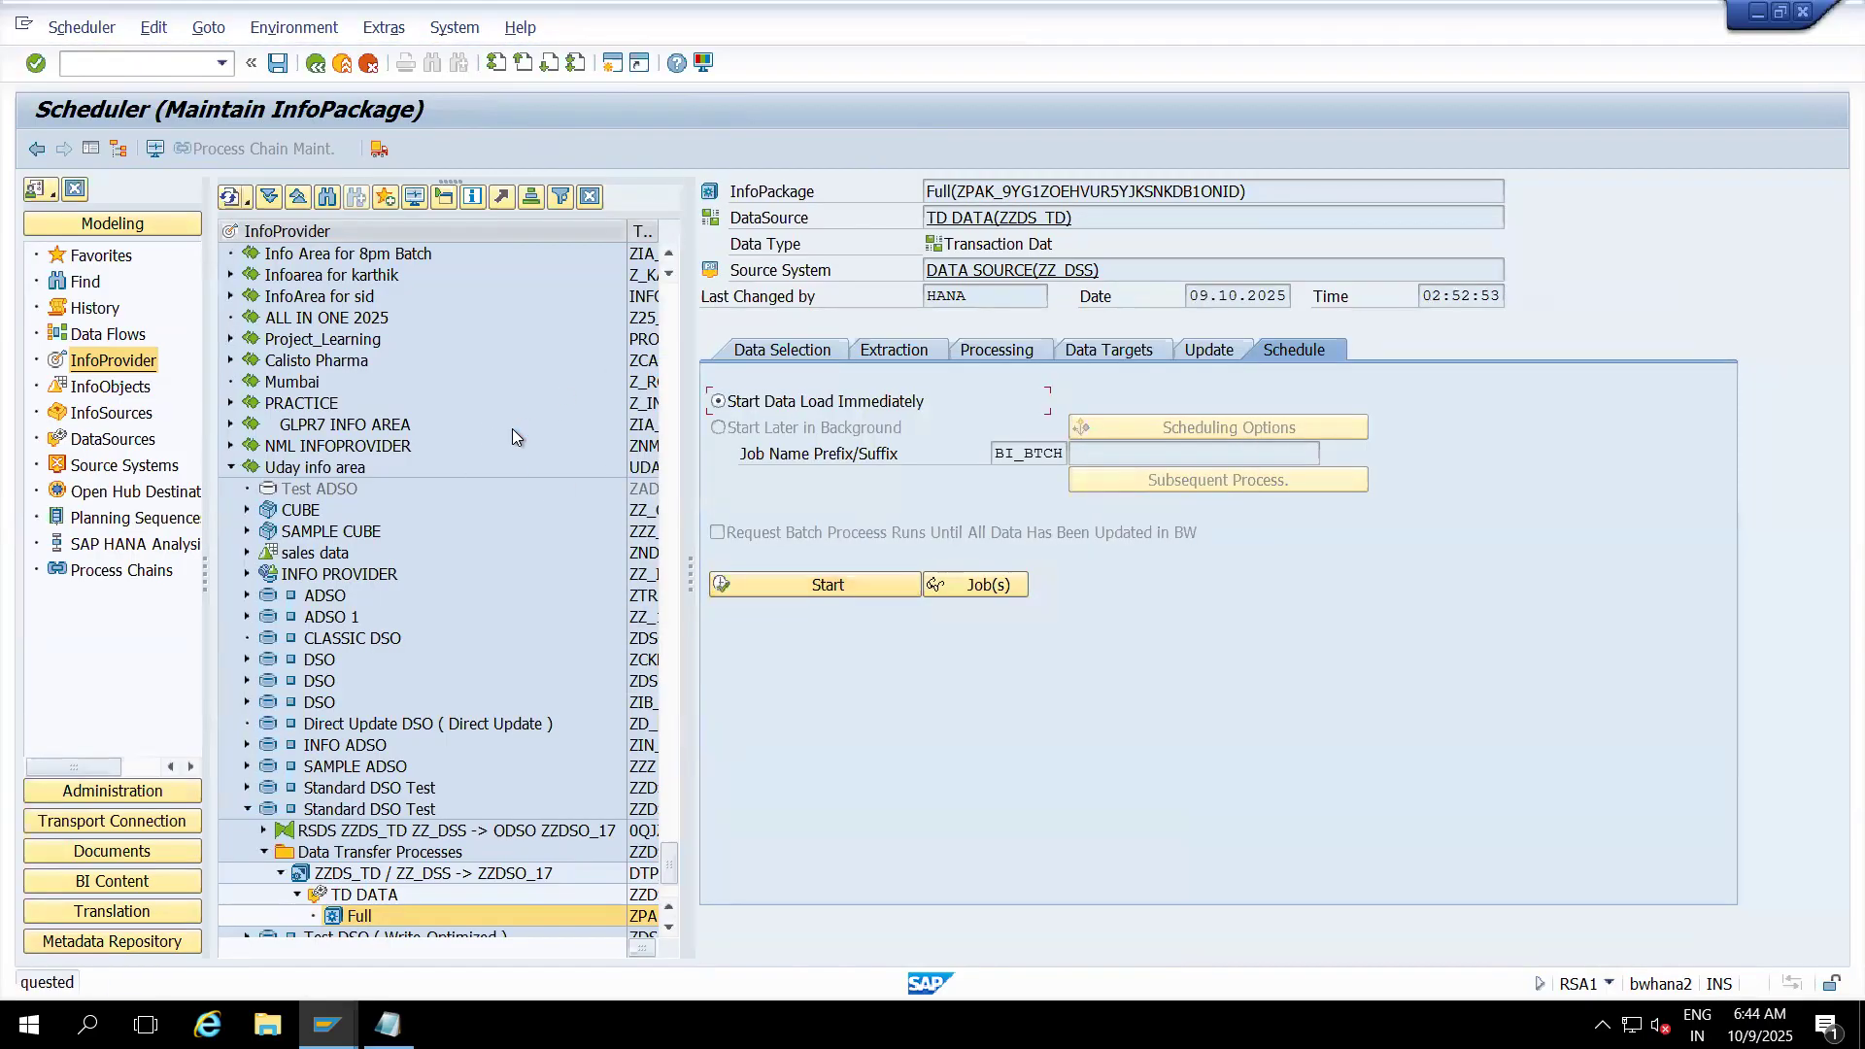
# - Check the load request in the InfoPackage monitor for 08.10.2025 to 09.10.2025 and return to the scheduler
pyautogui.click(159, 156)
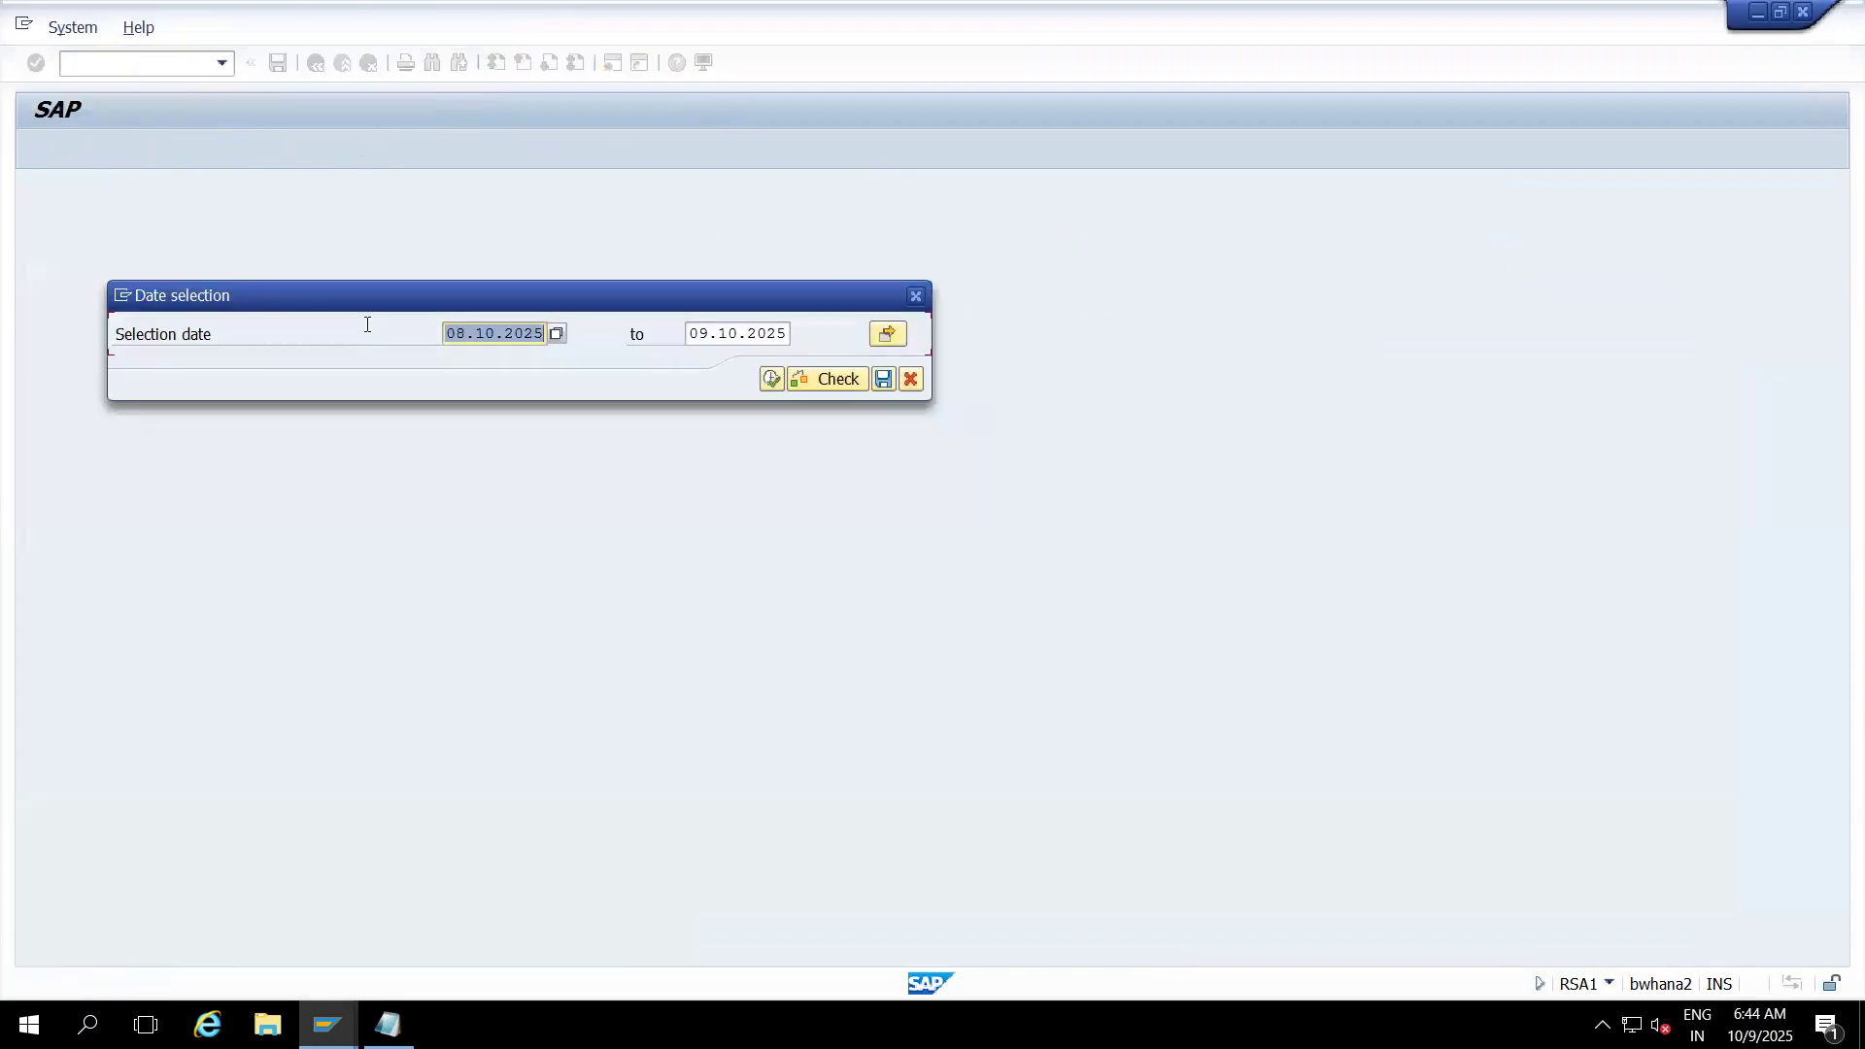
pyautogui.click(771, 379)
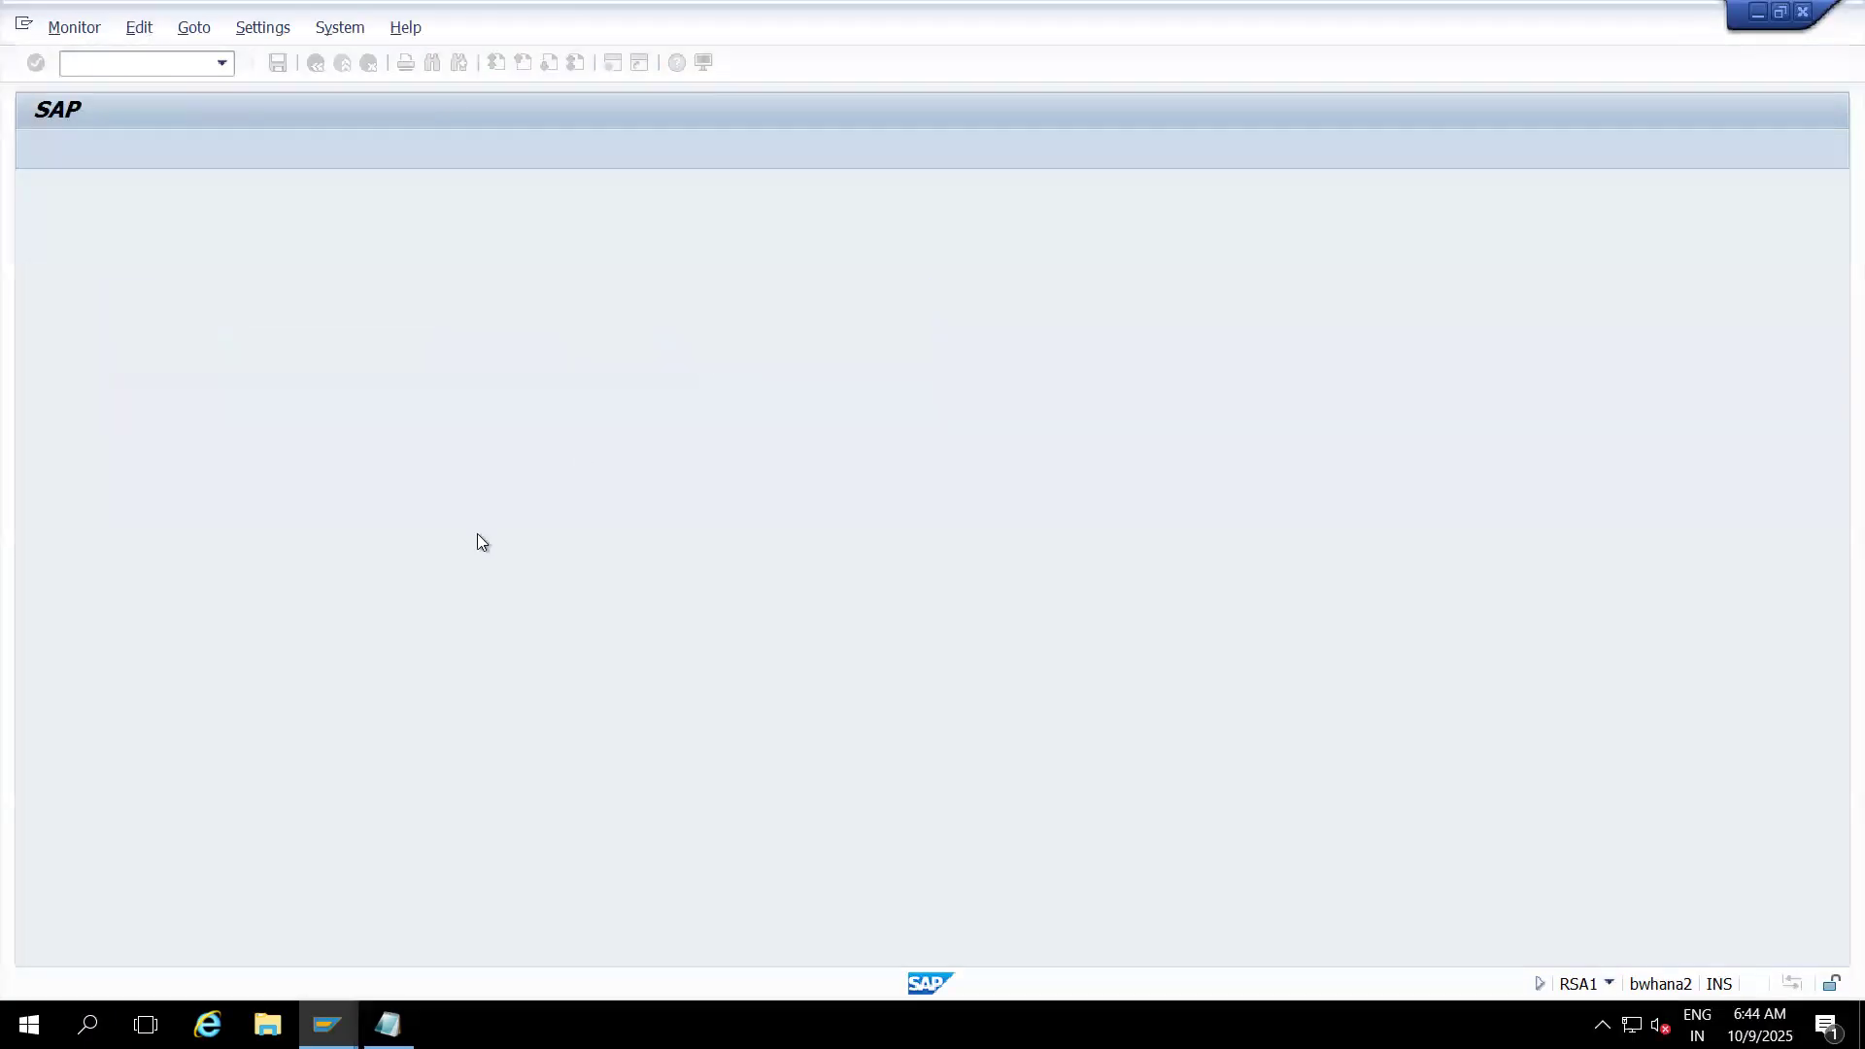
pyautogui.click(271, 293)
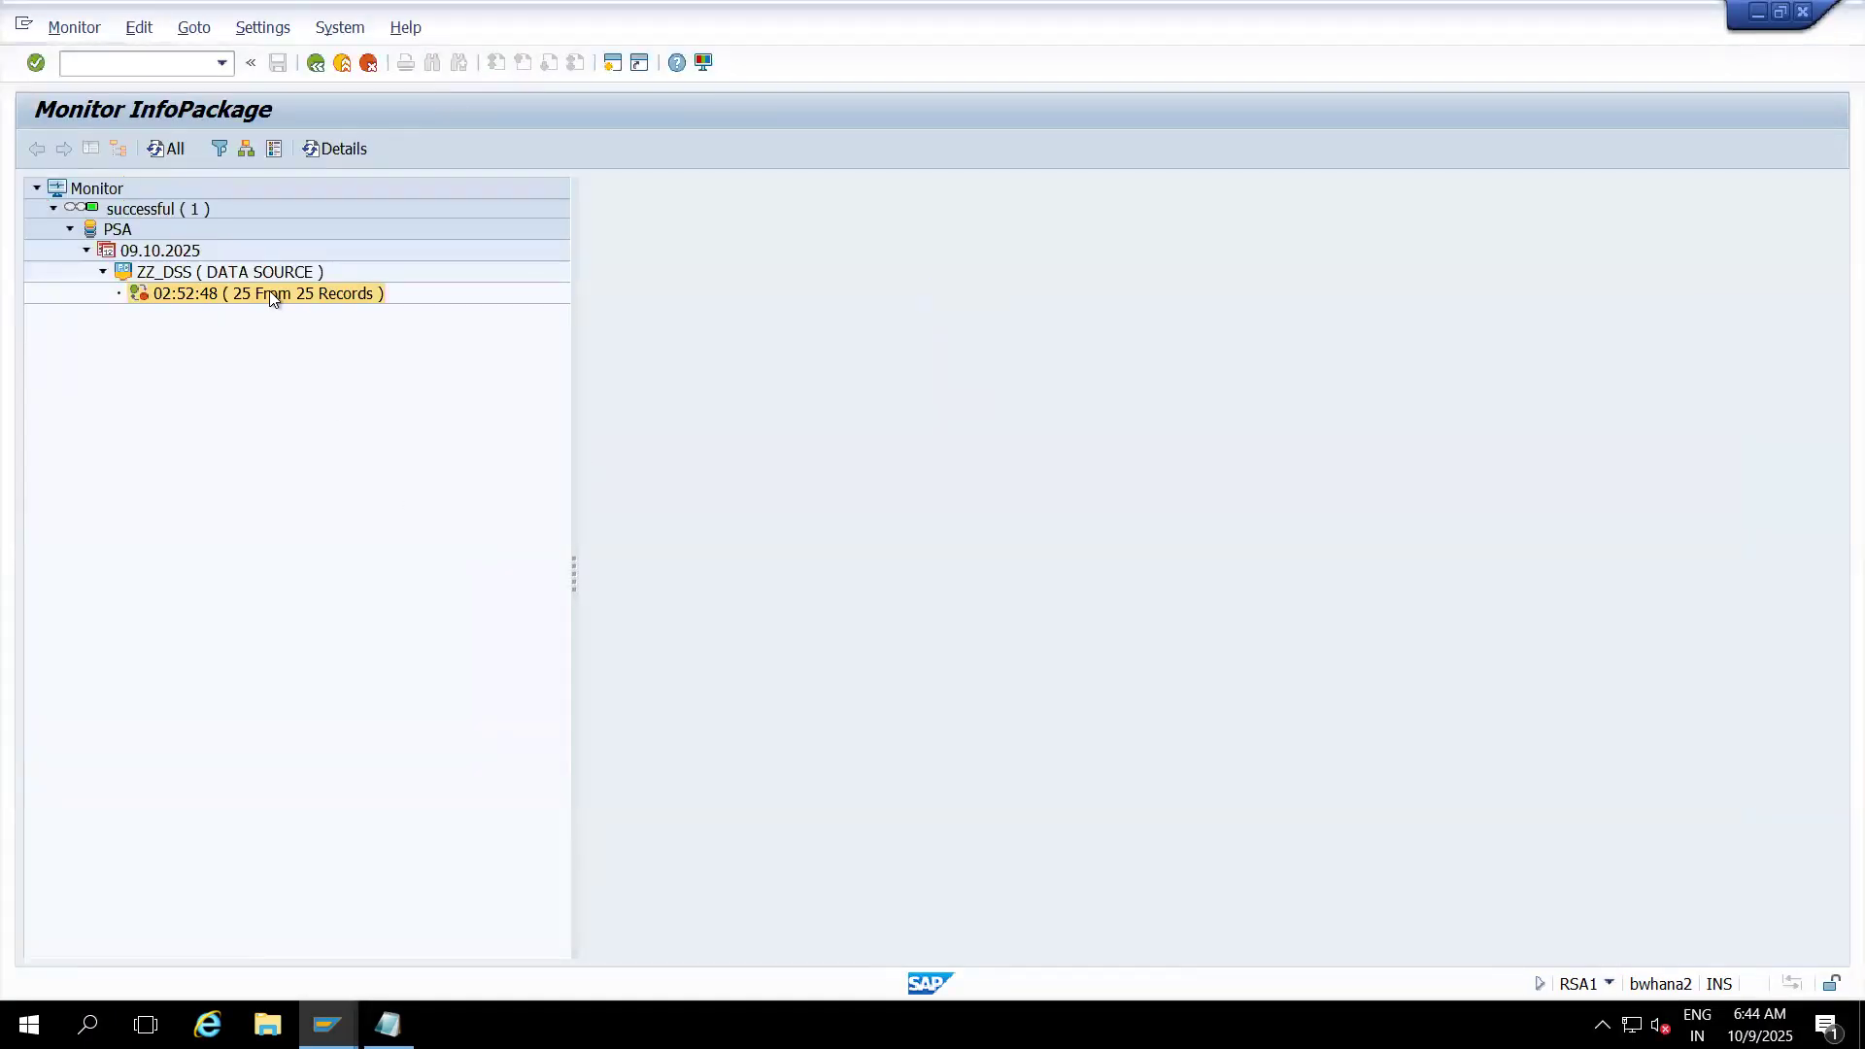
pyautogui.click(345, 61)
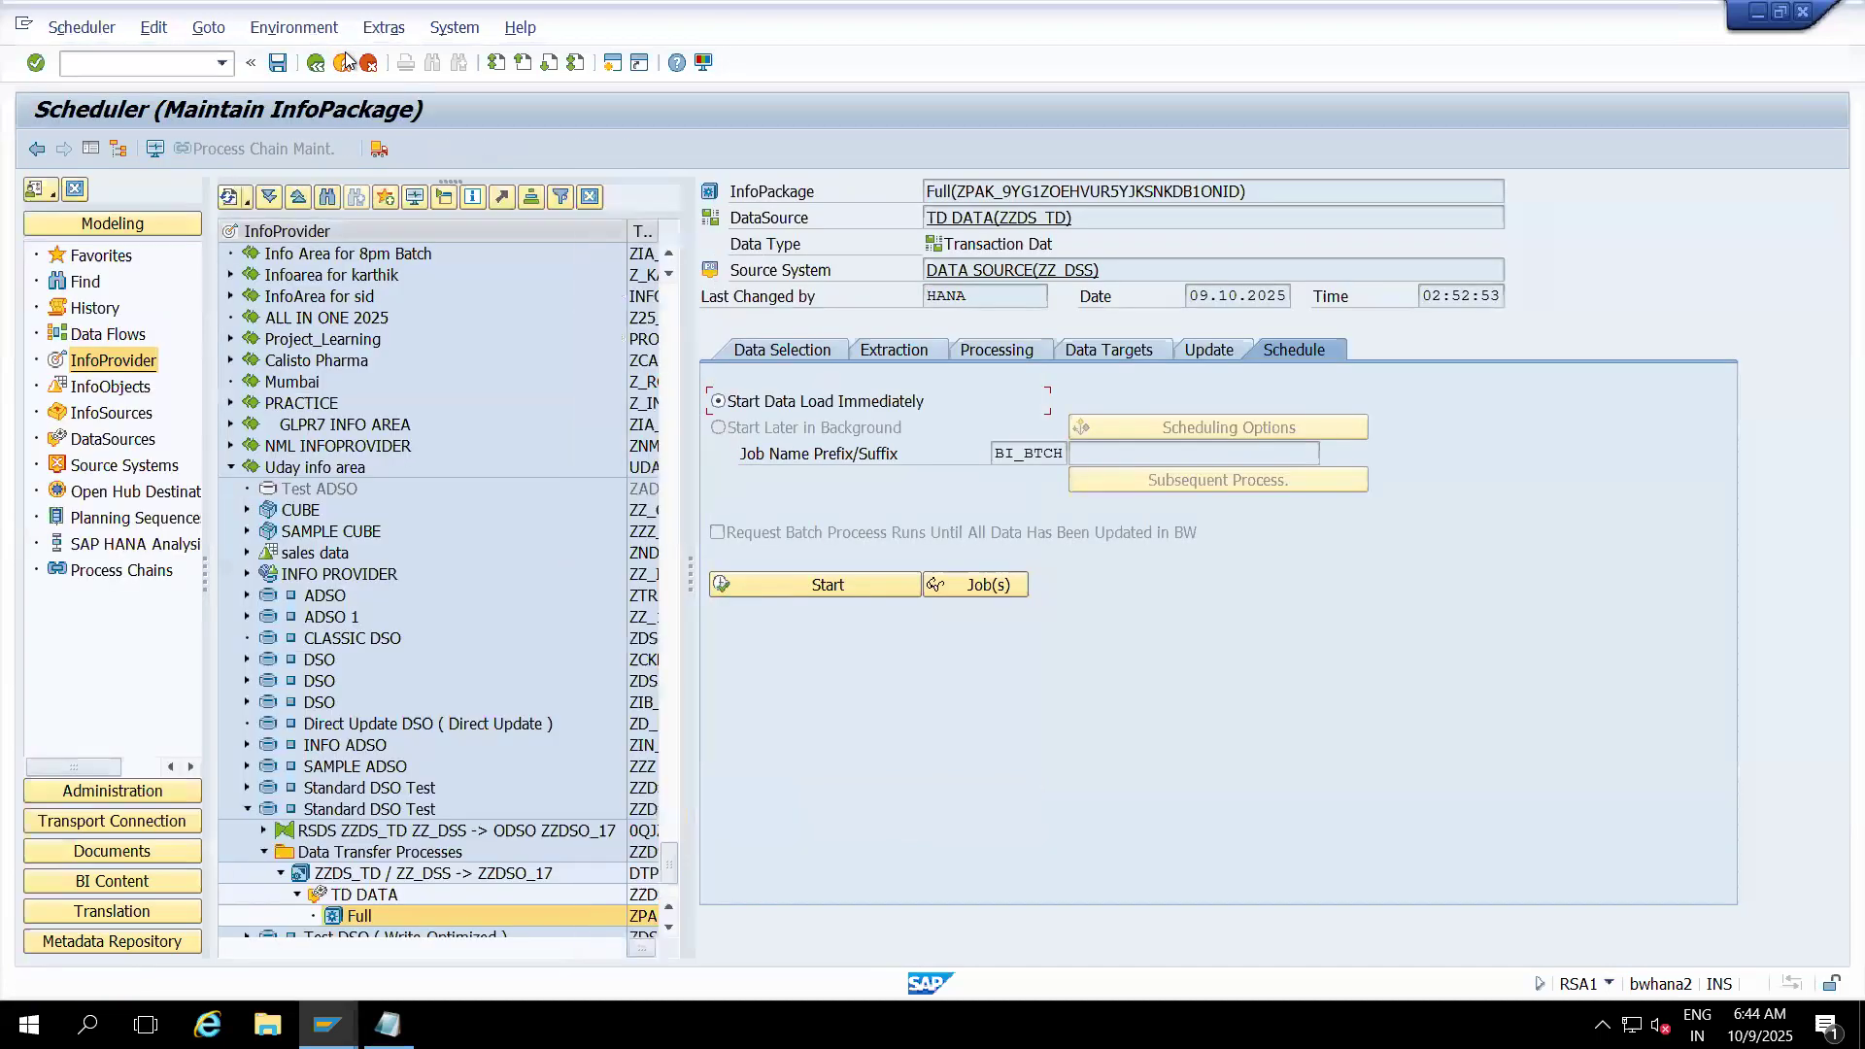
# - Start the Full InfoPackage load a second time with file access allowed, and check the new request in the monitor
pyautogui.click(773, 587)
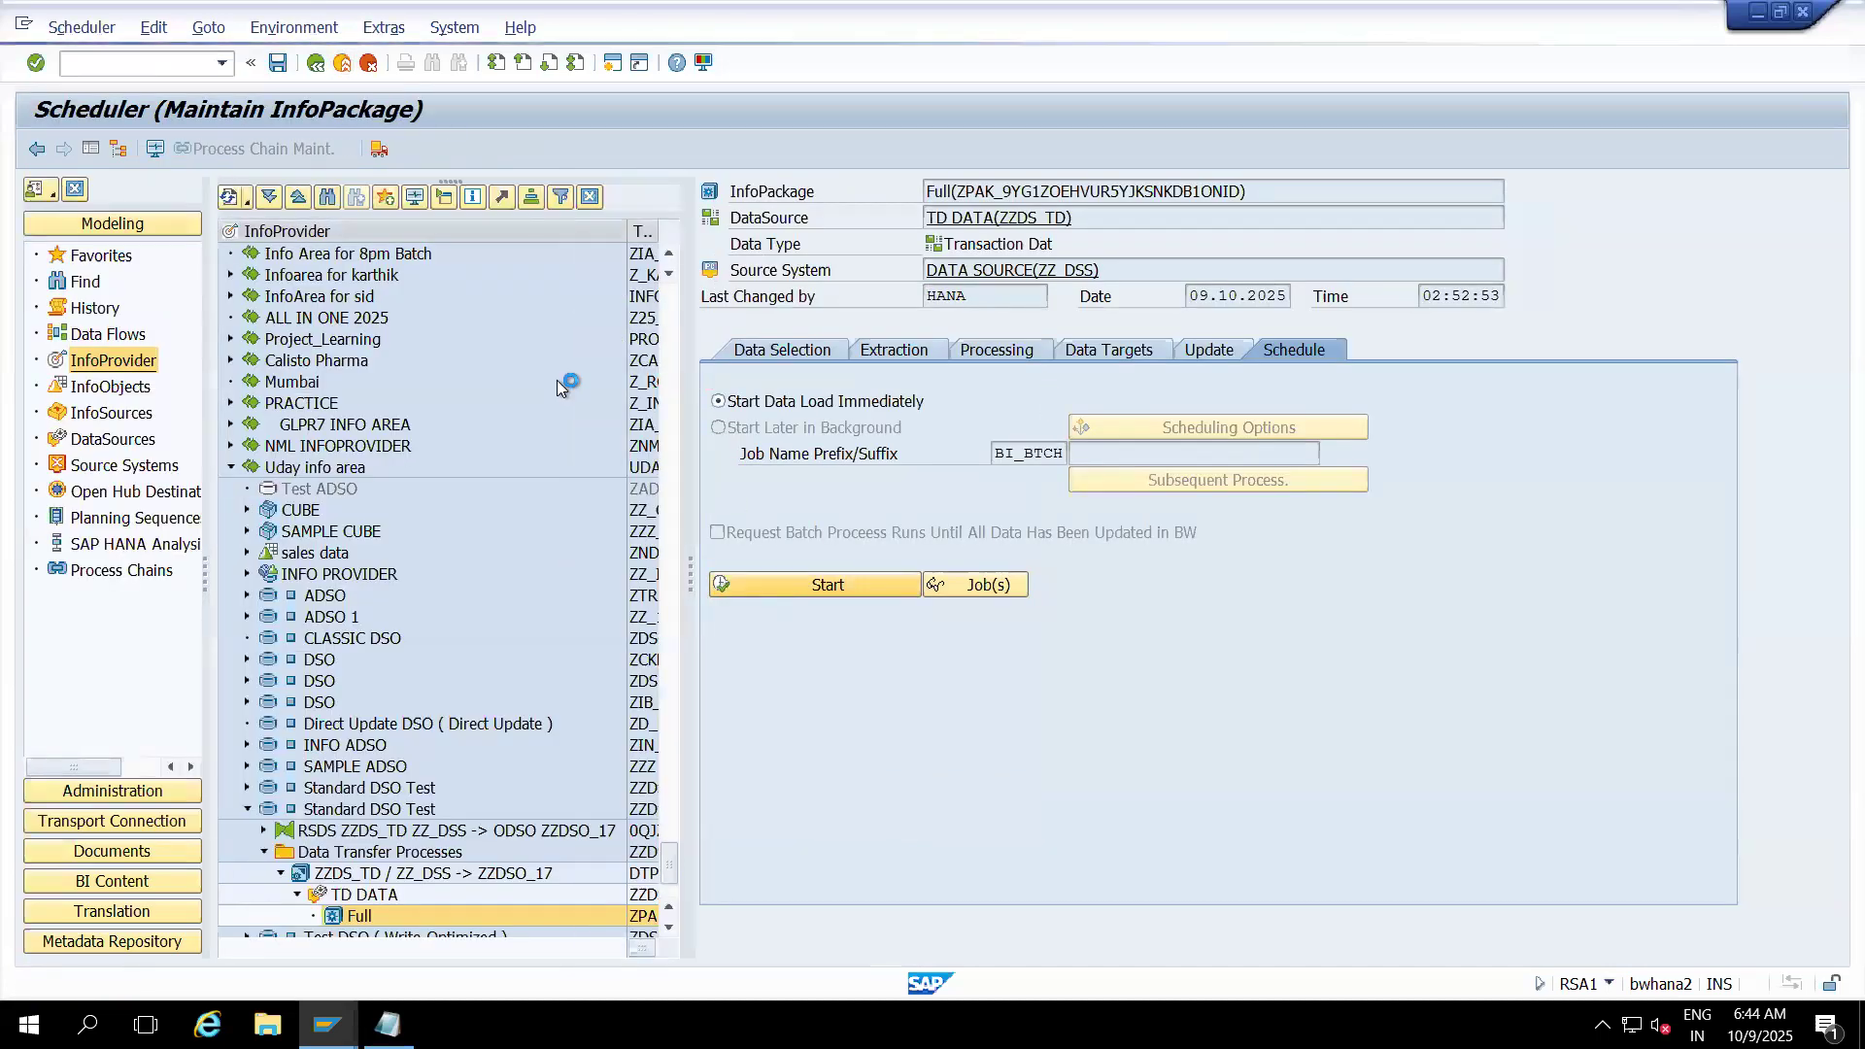
pyautogui.press('Left')
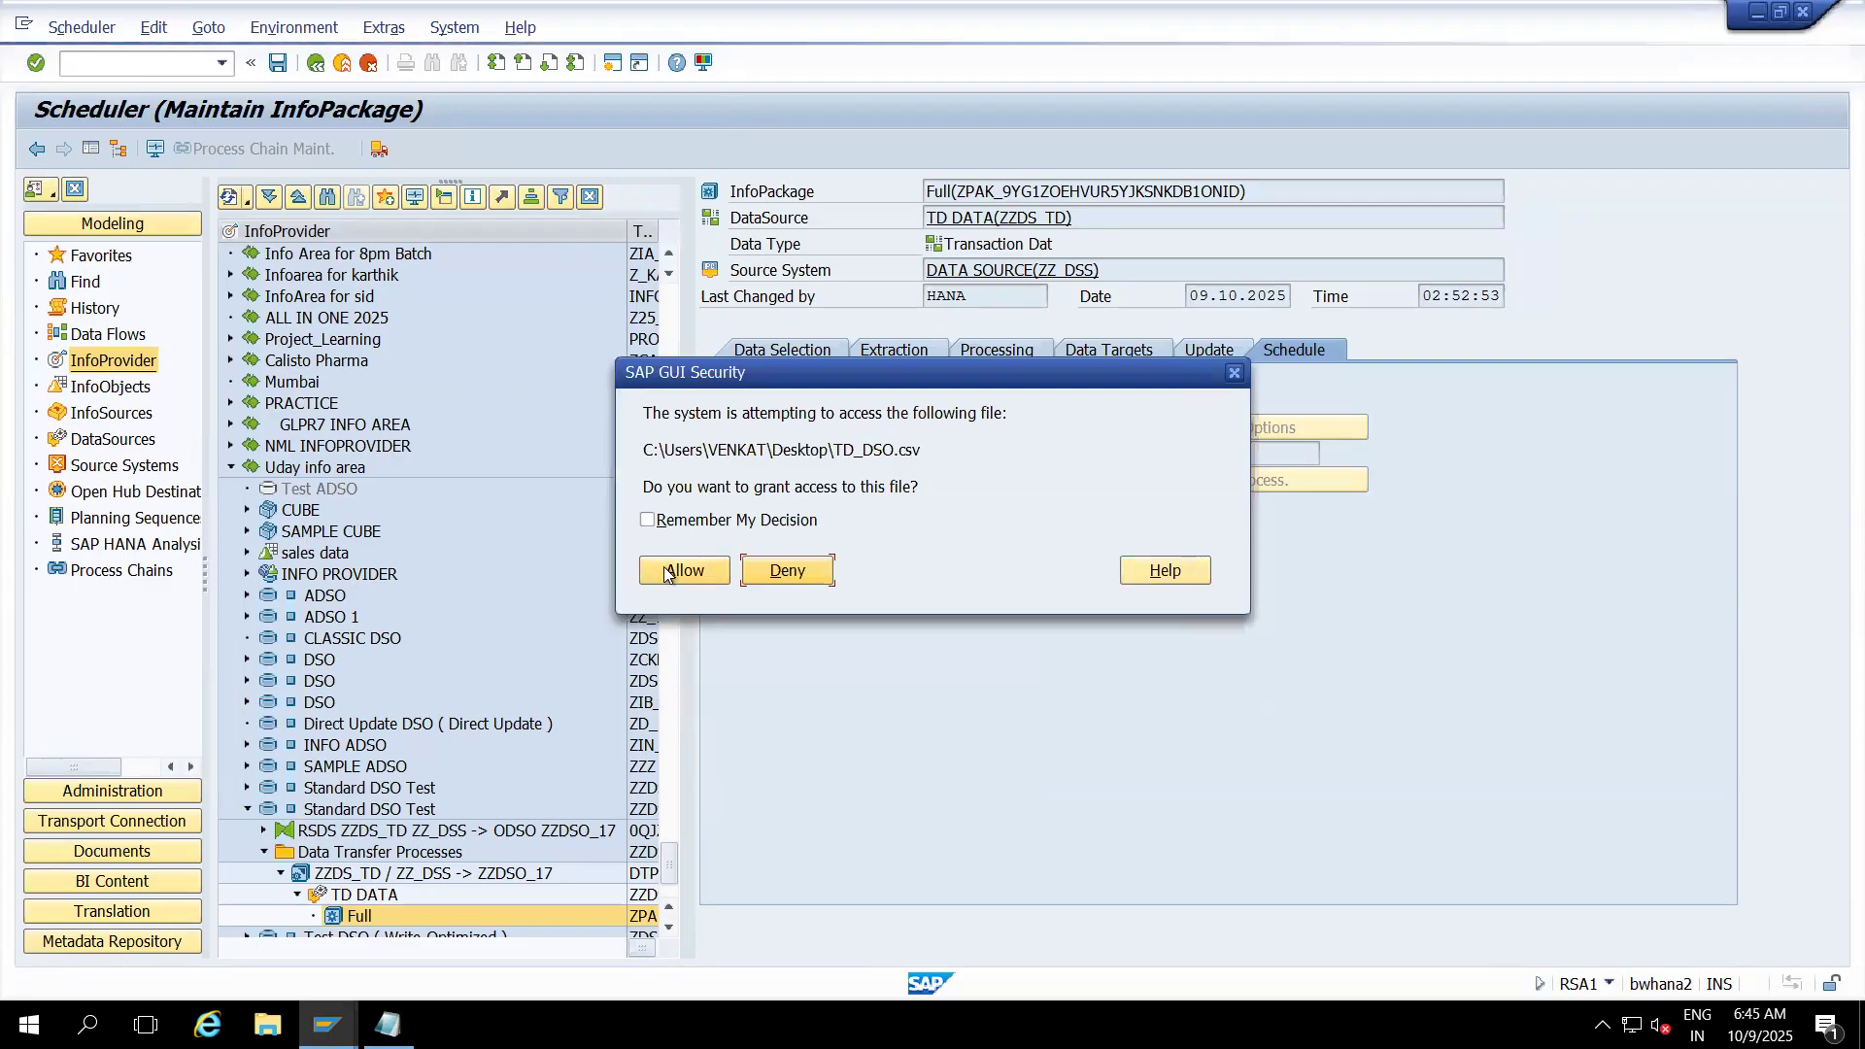
pyautogui.press('Return')
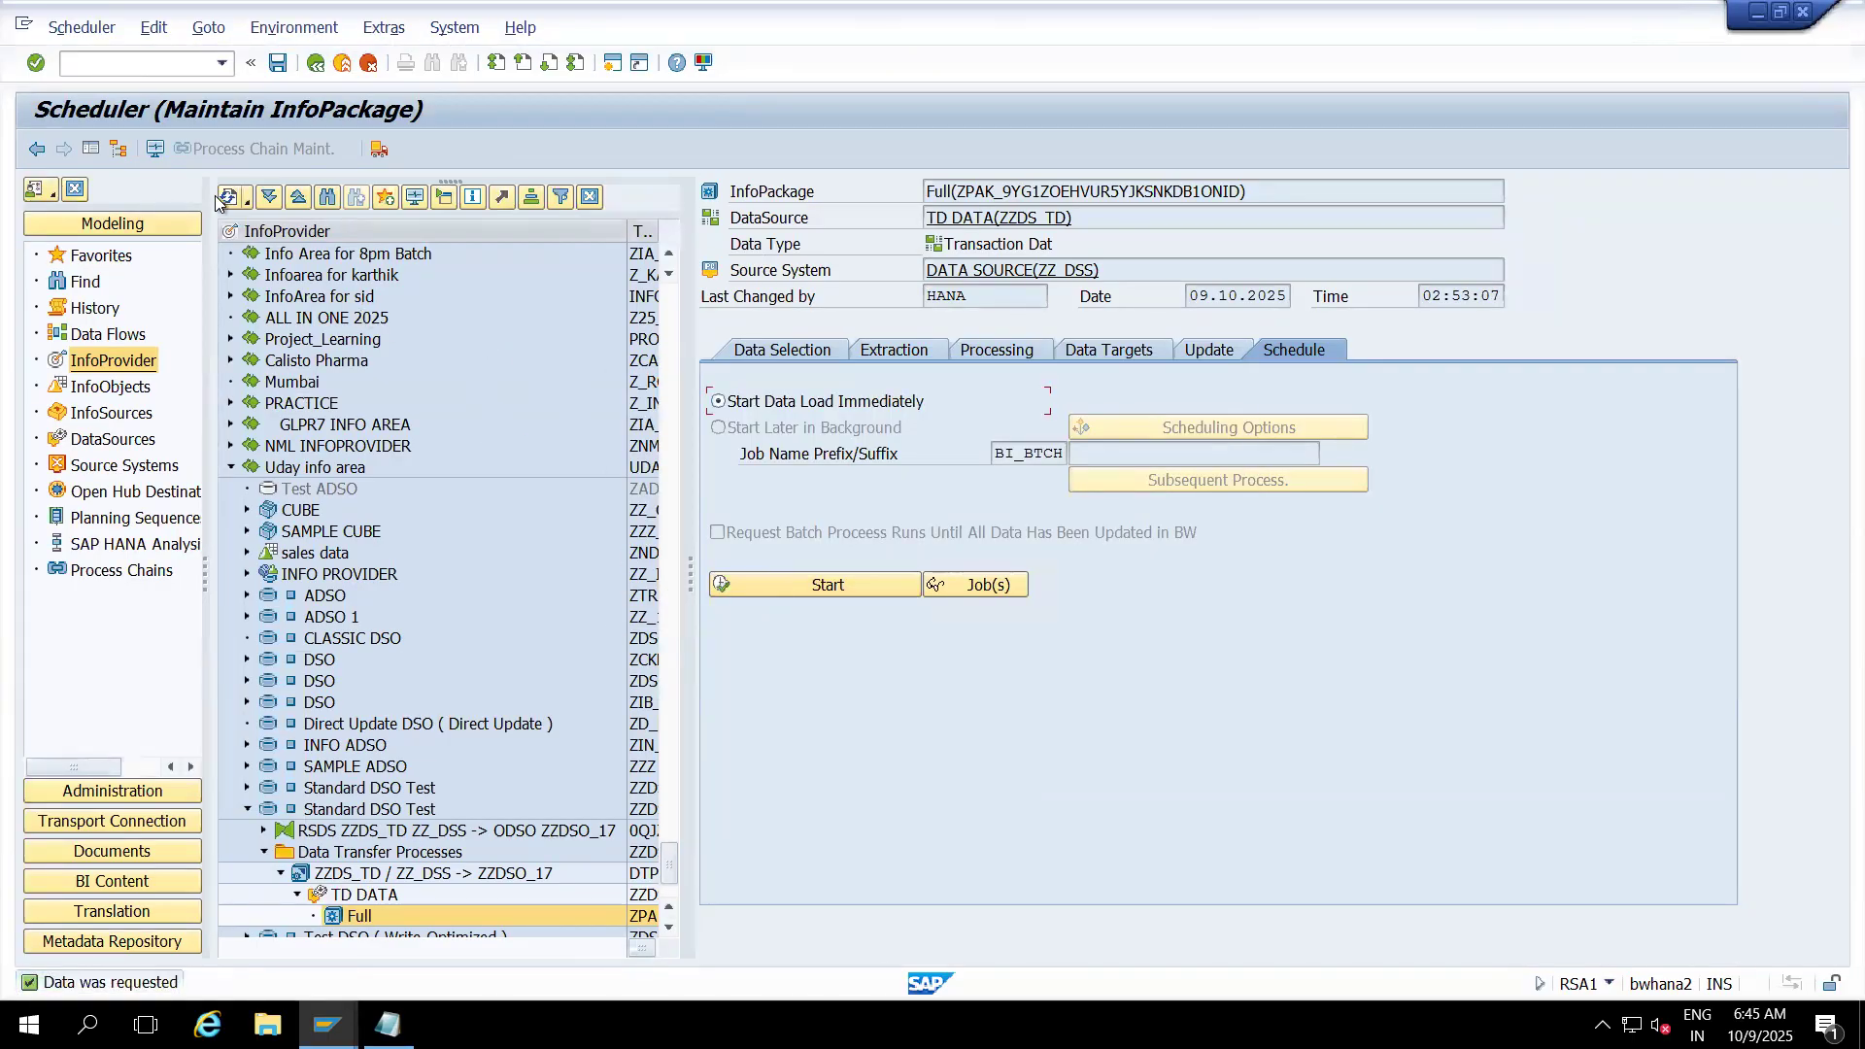
pyautogui.click(156, 150)
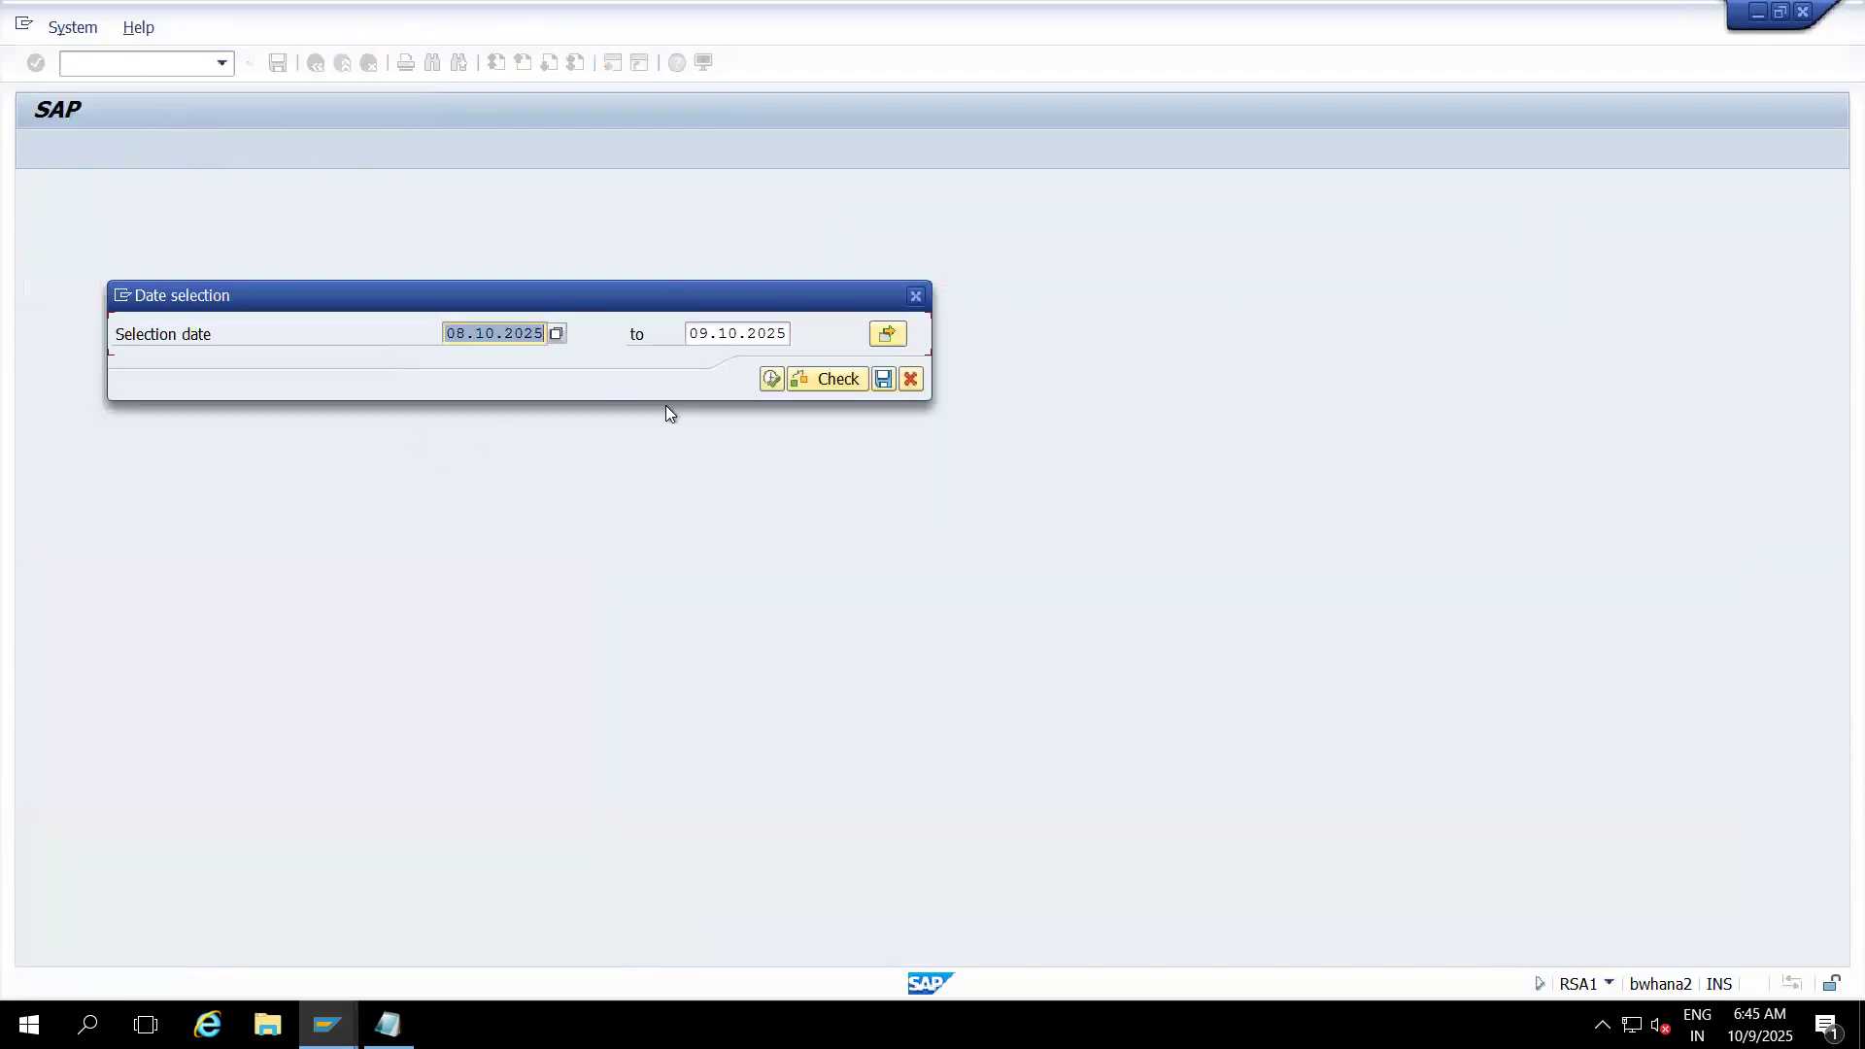
pyautogui.click(771, 378)
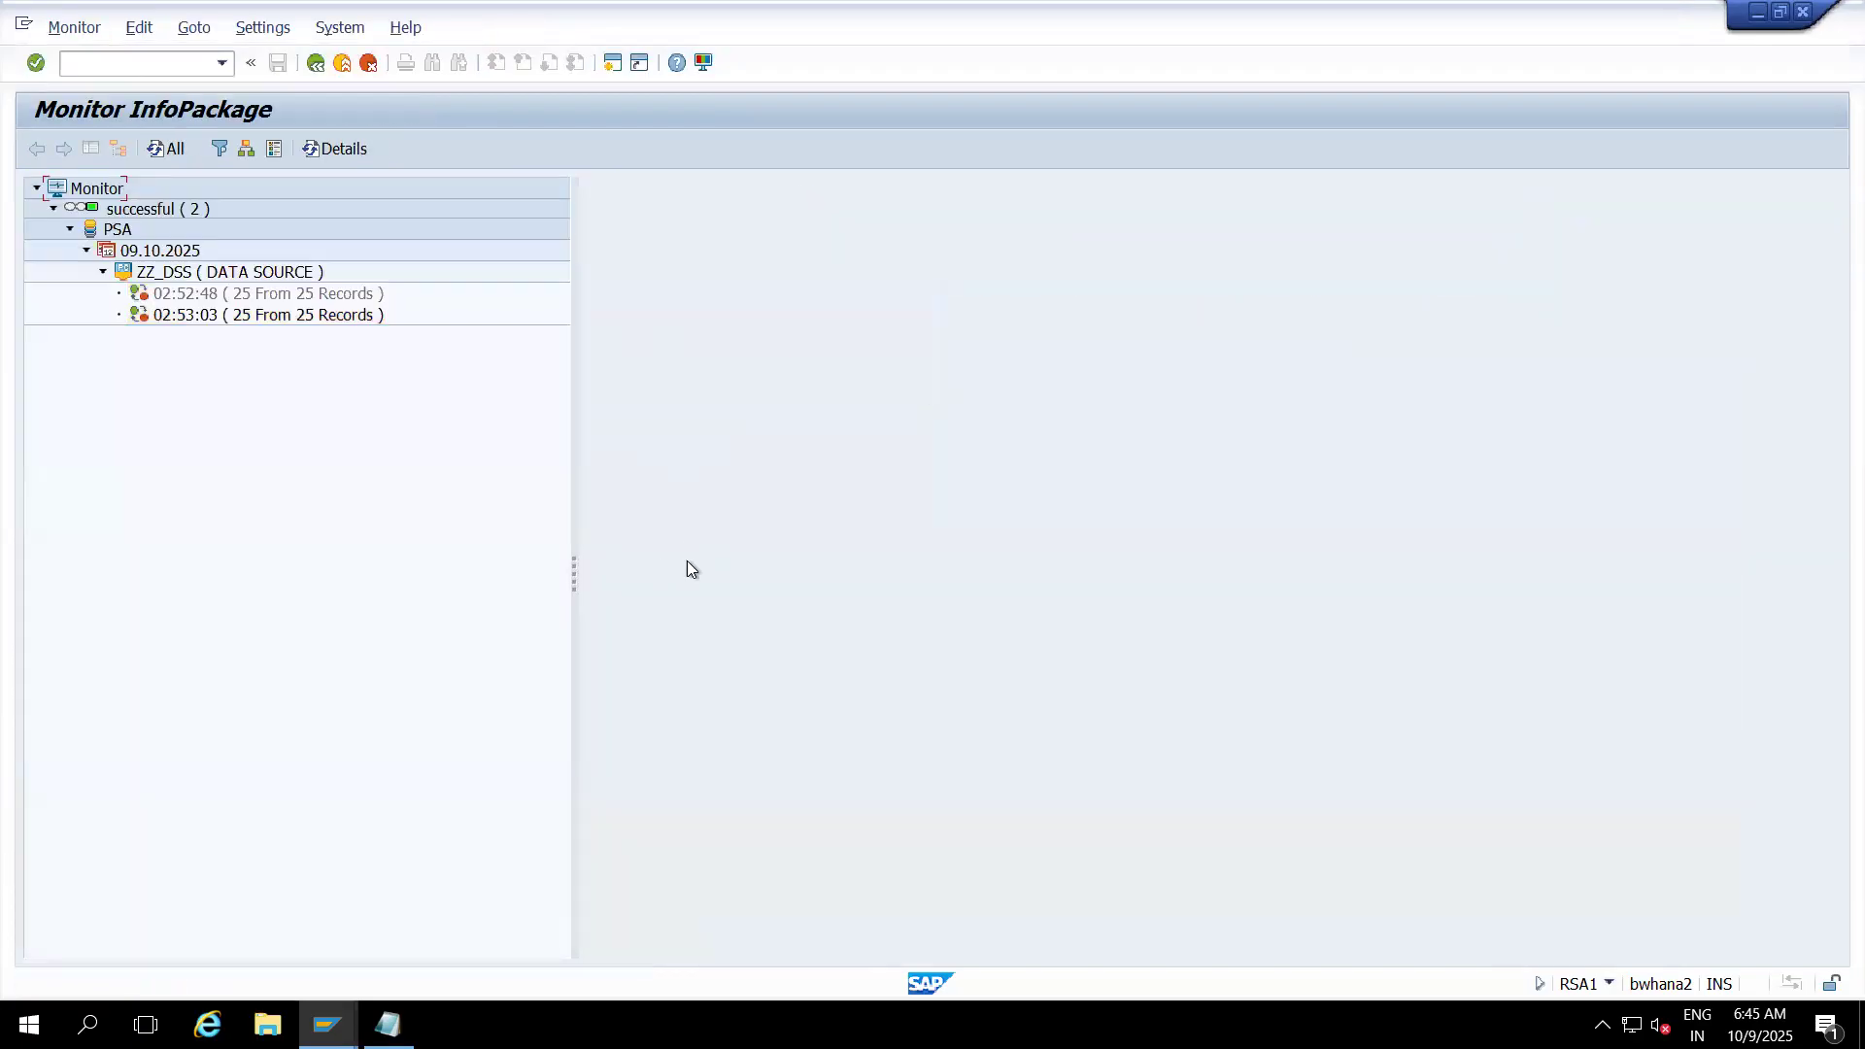
pyautogui.click(337, 64)
# - Run a third Full InfoPackage load with file access allowed, check its request in the monitor and return to the modeling tree
pyautogui.click(795, 580)
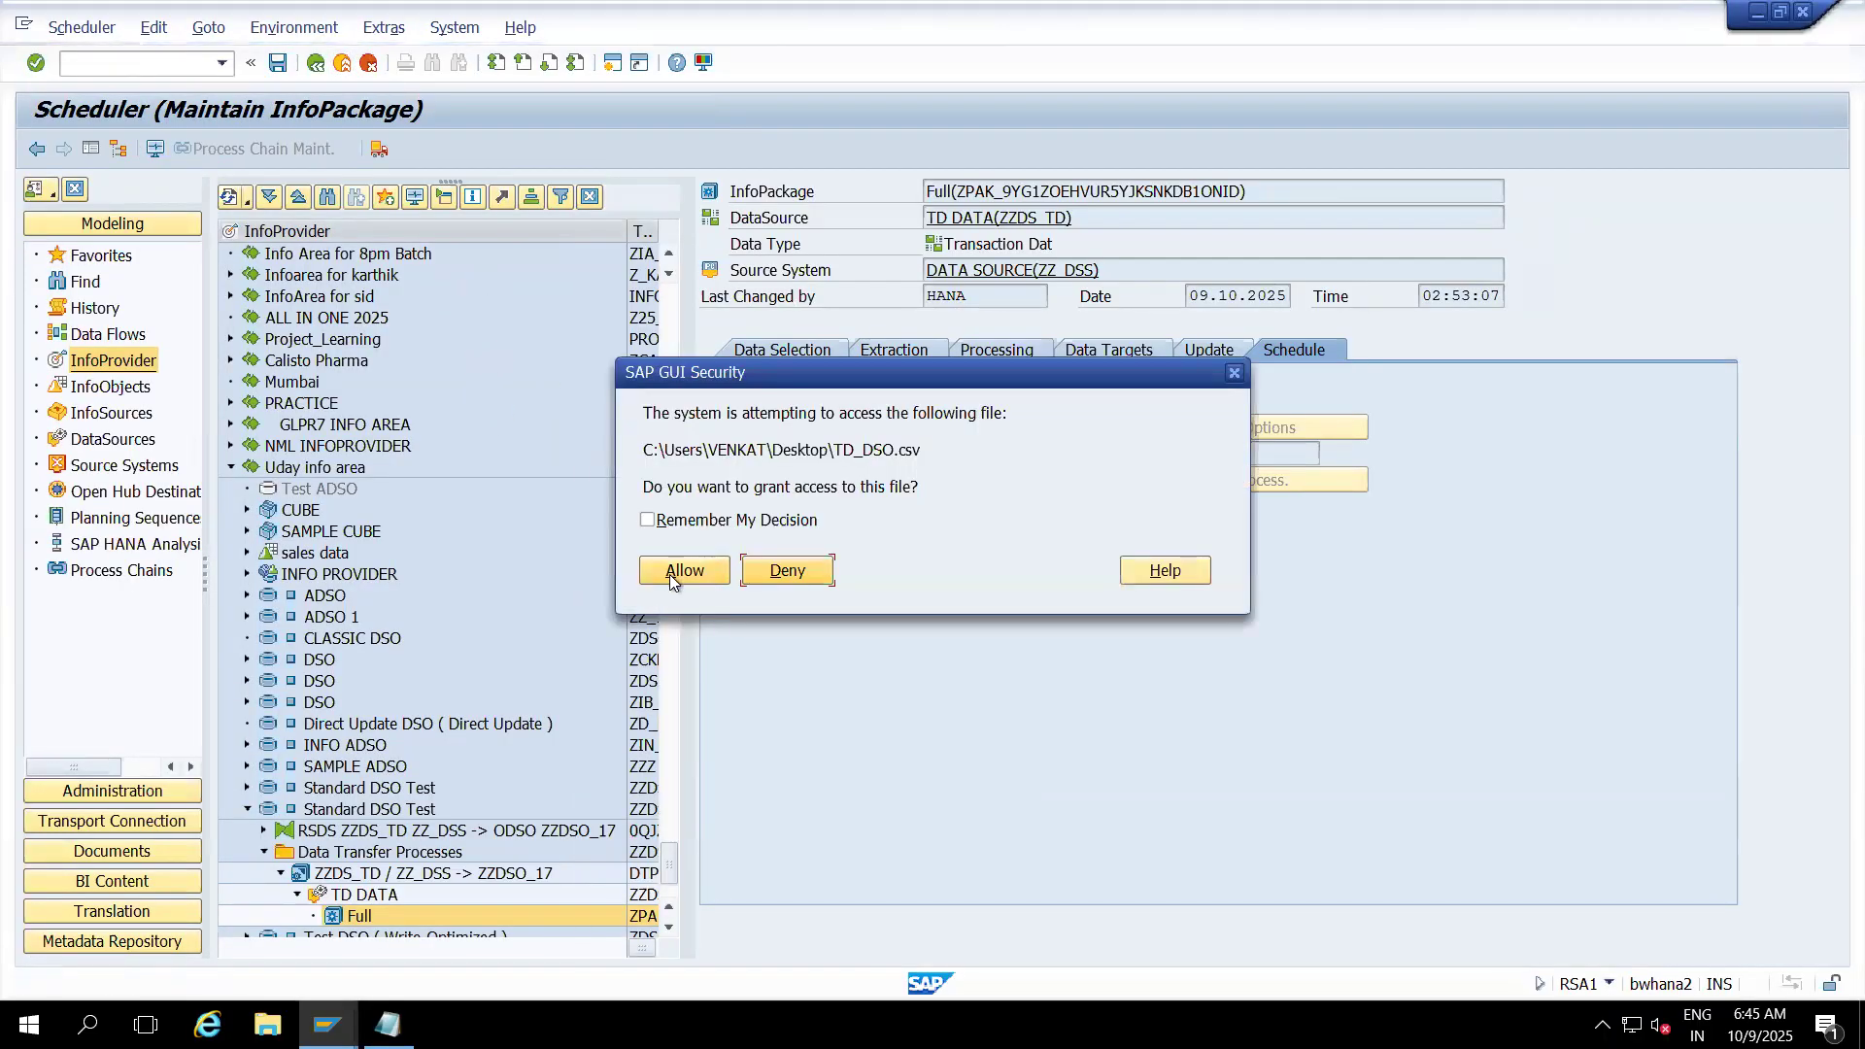
pyautogui.click(676, 577)
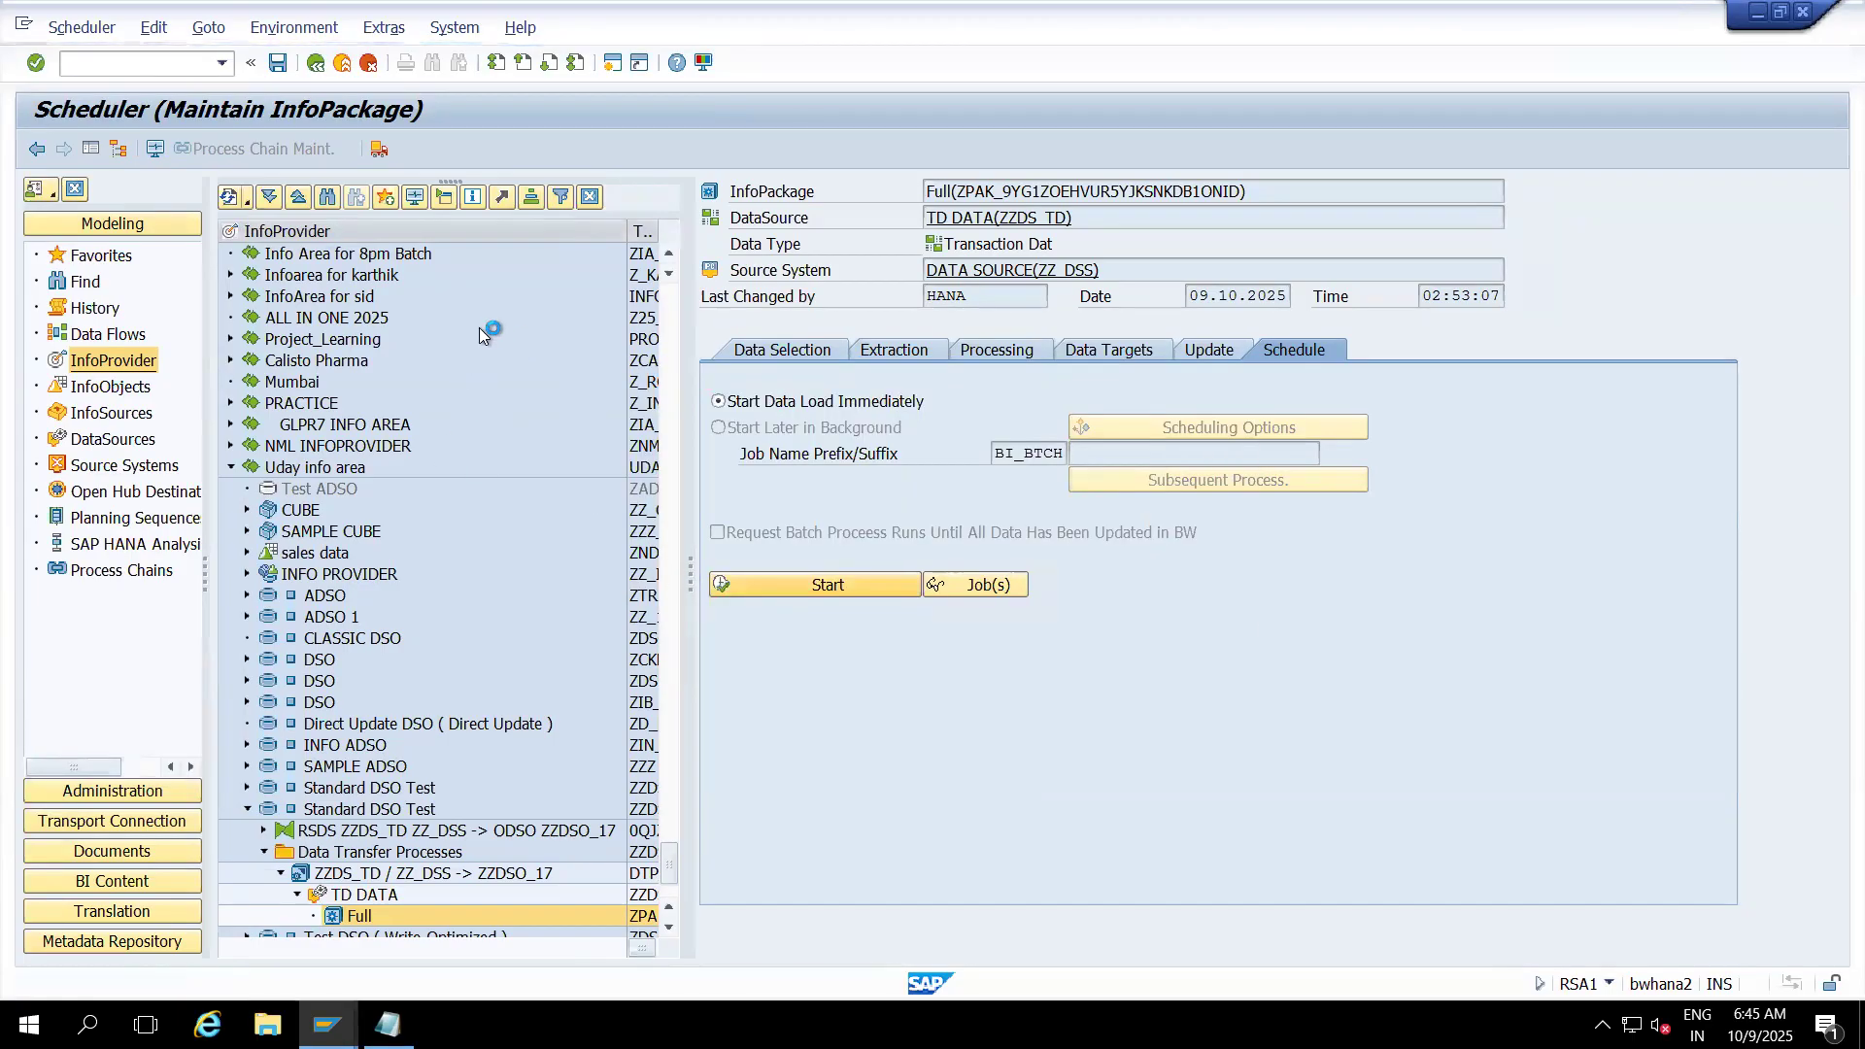
pyautogui.click(155, 151)
pyautogui.click(771, 379)
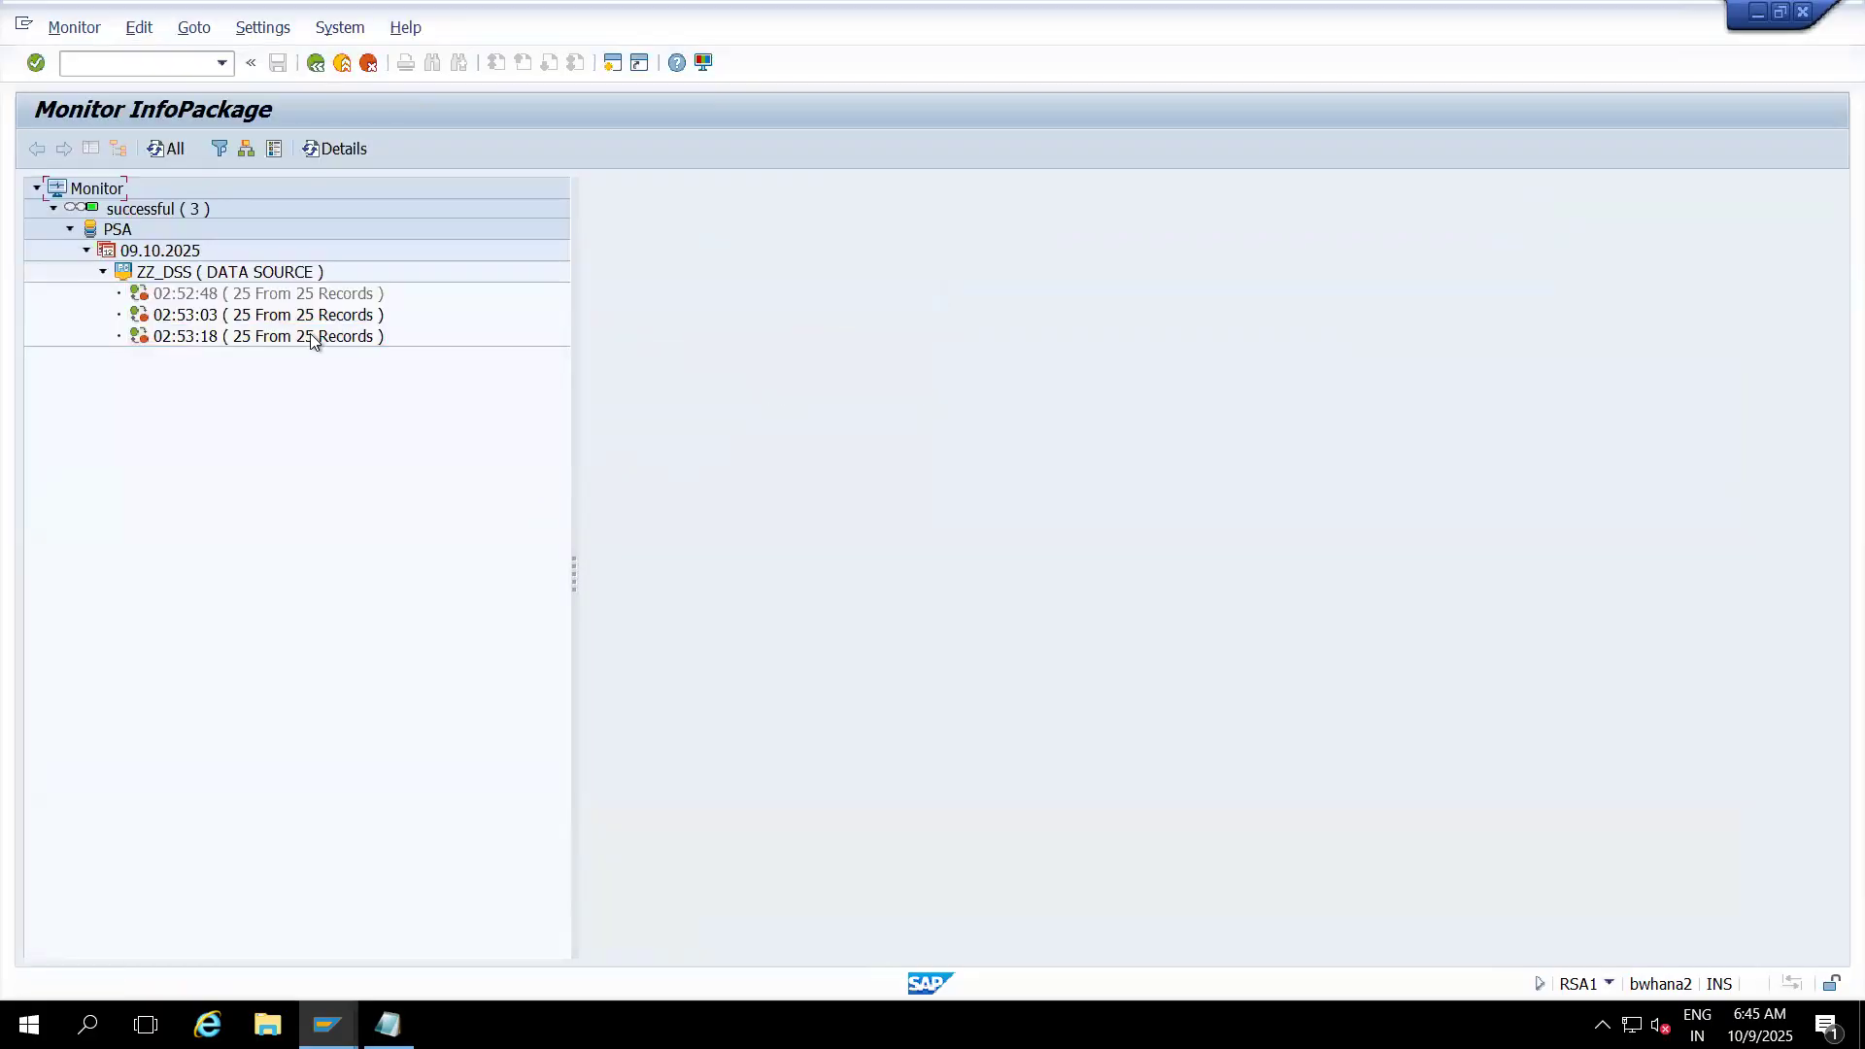
pyautogui.click(311, 334)
pyautogui.click(341, 63)
pyautogui.click(340, 63)
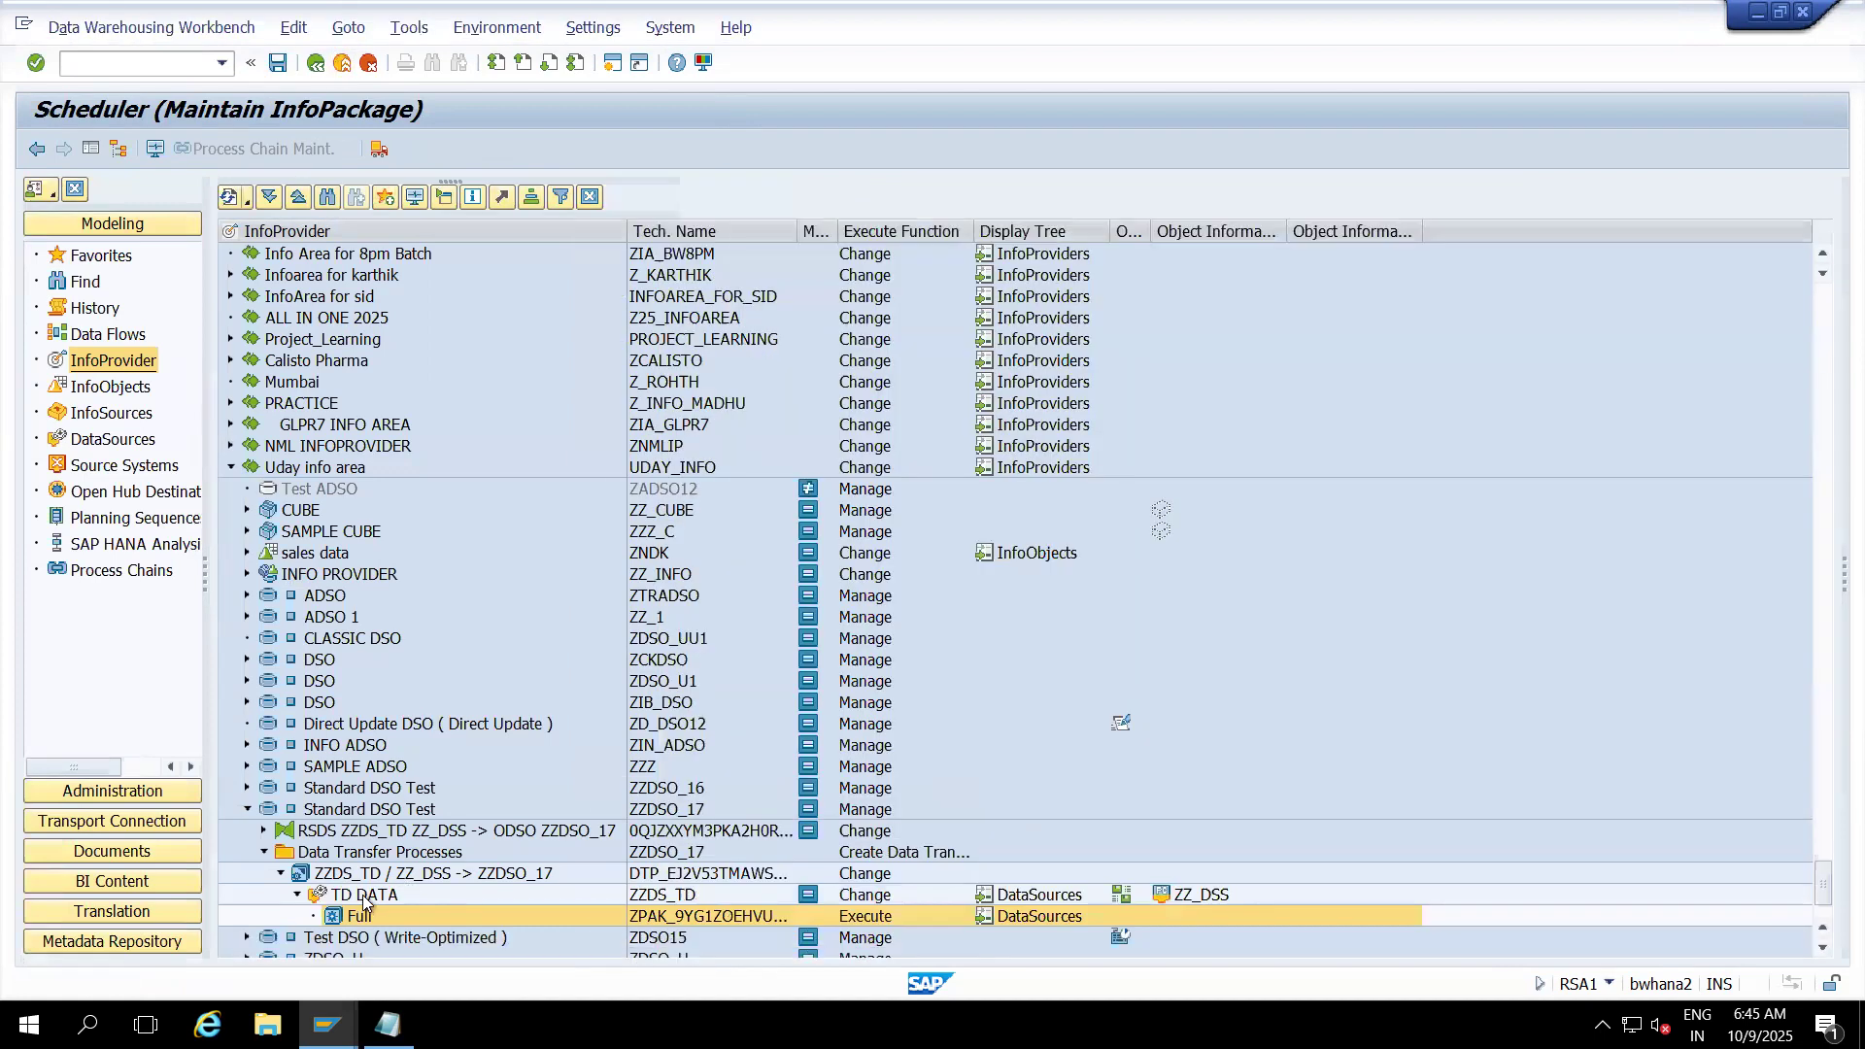
# - Display all PSA requests of the TD DATA DataSource, compare the oldest request with the newest, and close the list
pyautogui.click(365, 895)
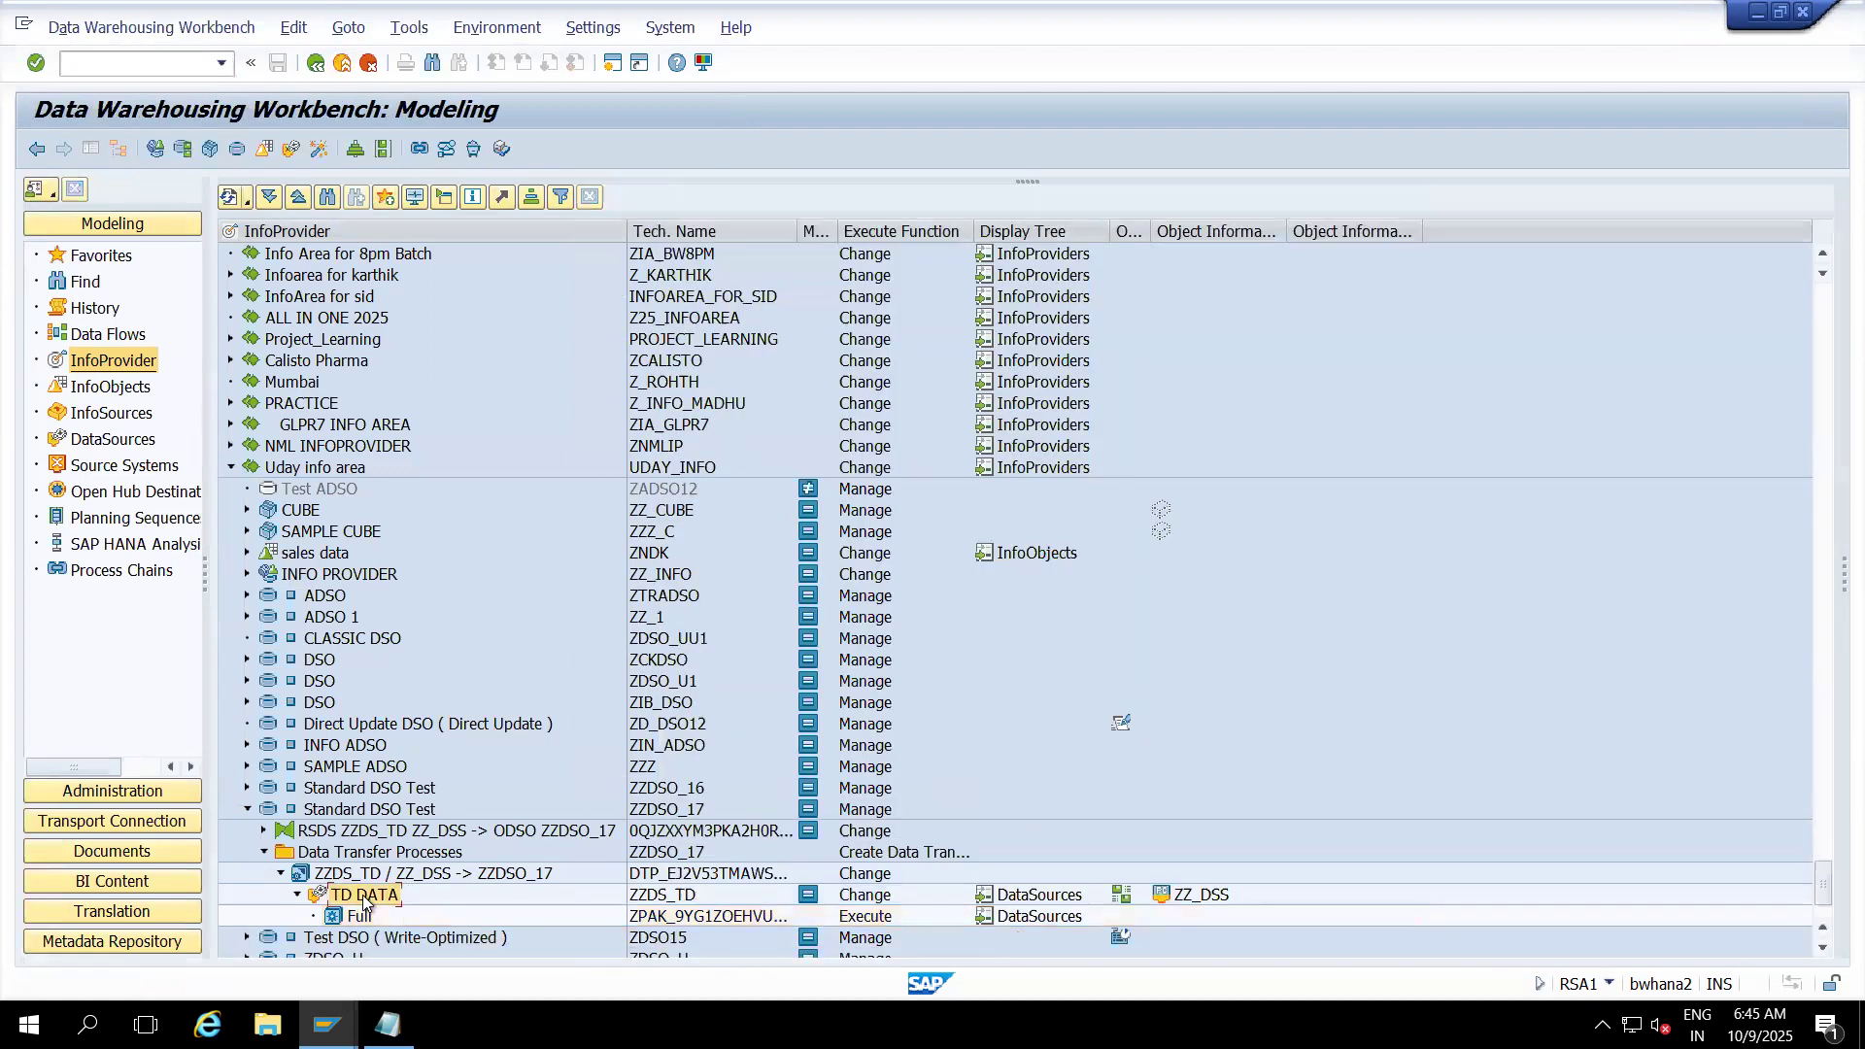
pyautogui.rightClick(365, 899)
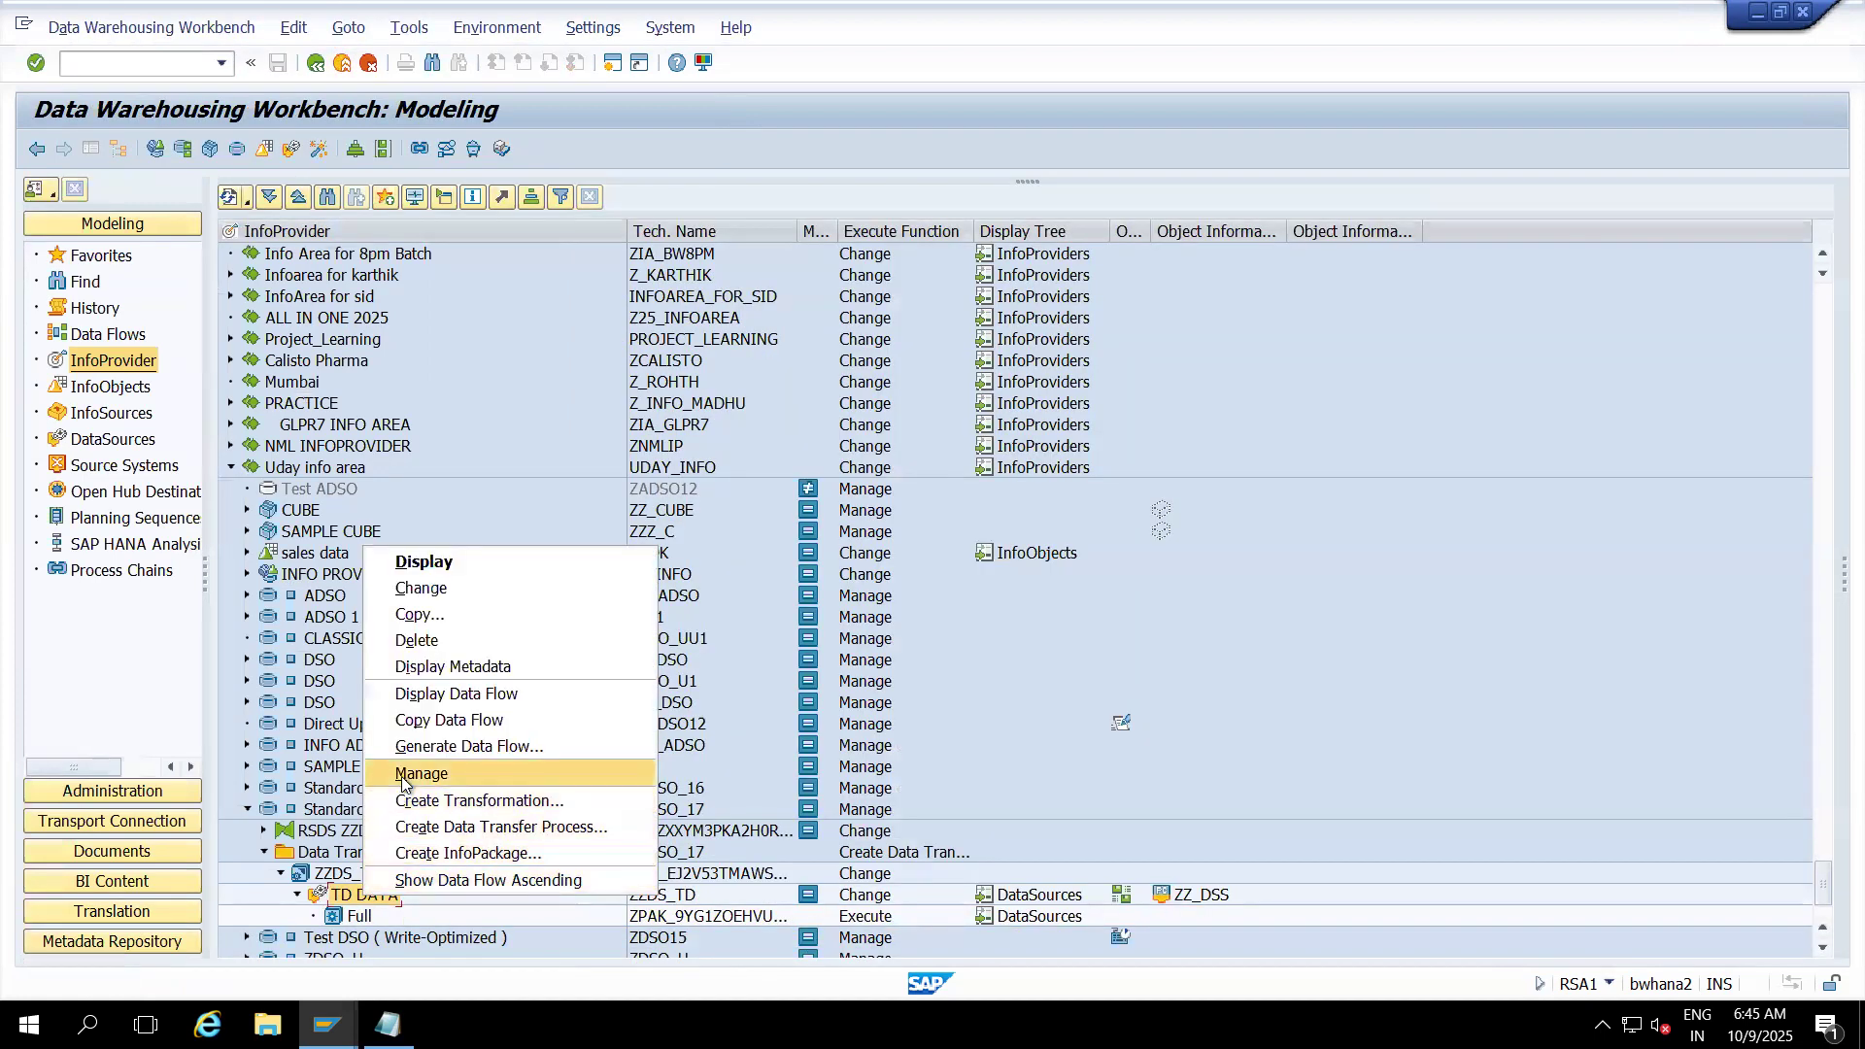
pyautogui.click(402, 780)
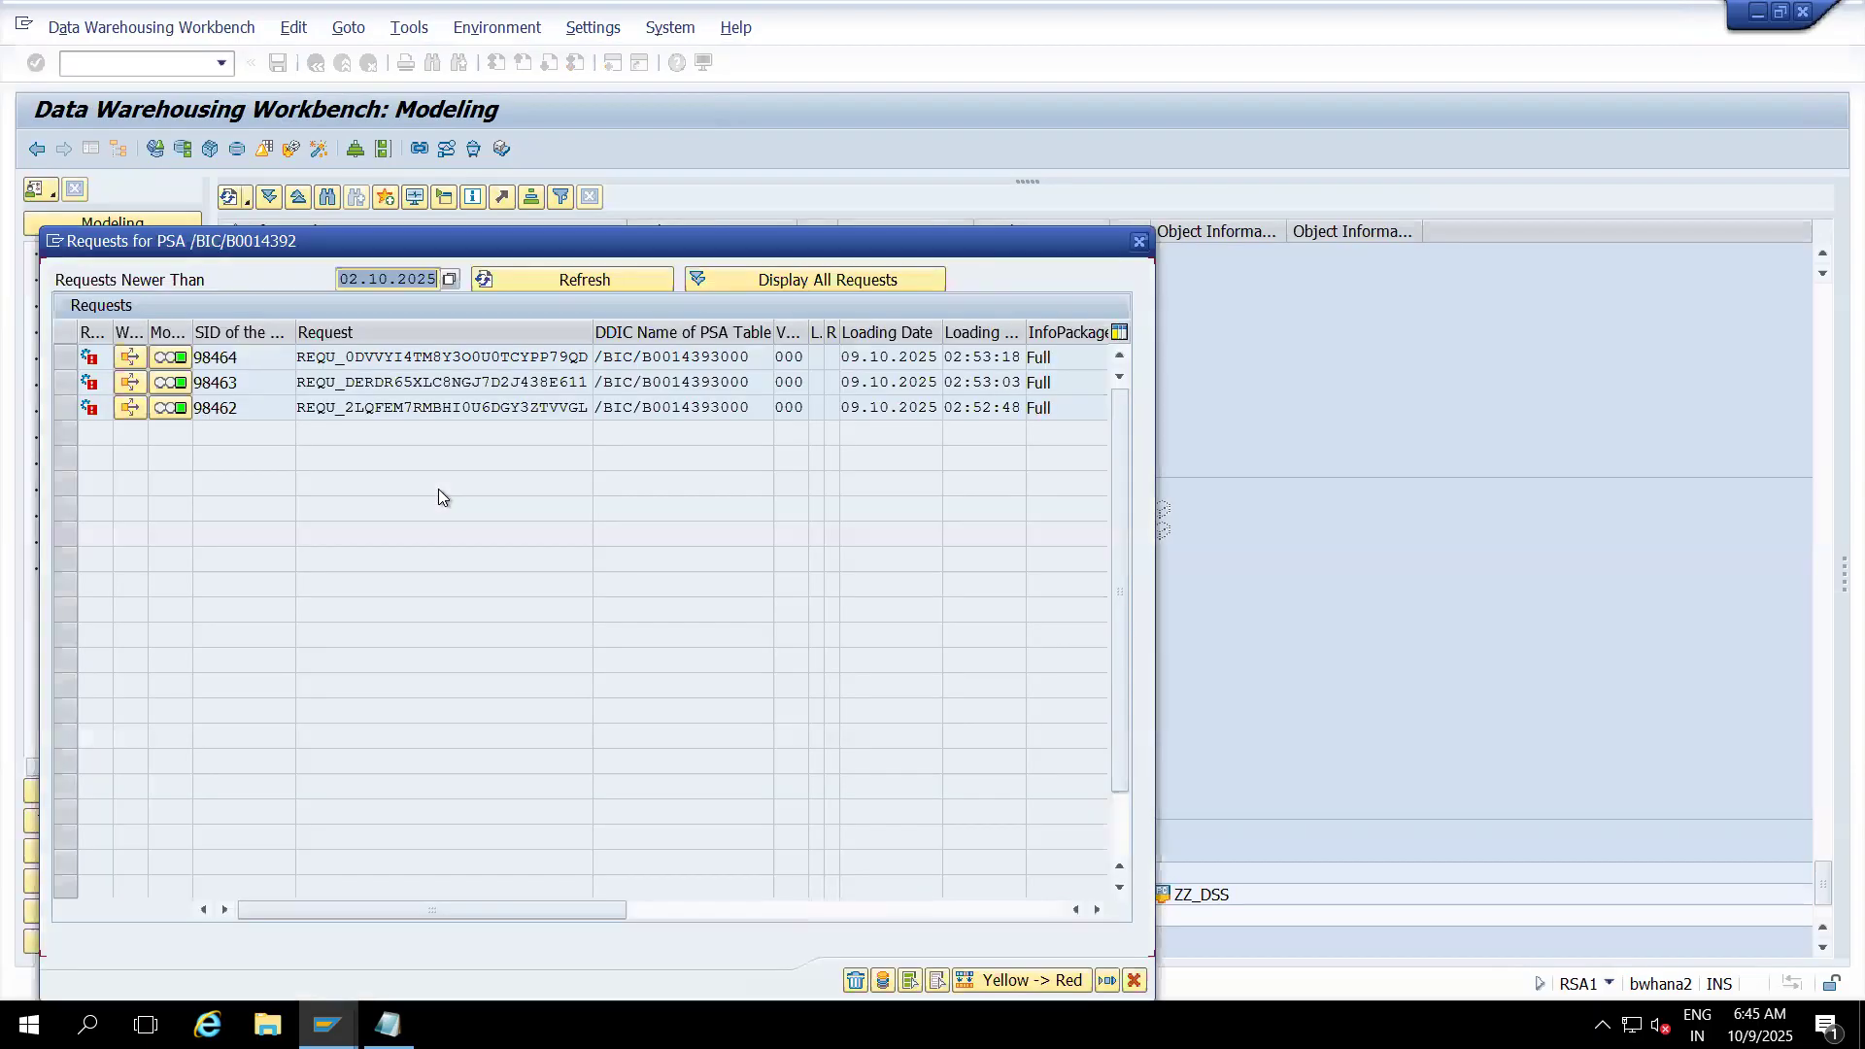
pyautogui.click(756, 282)
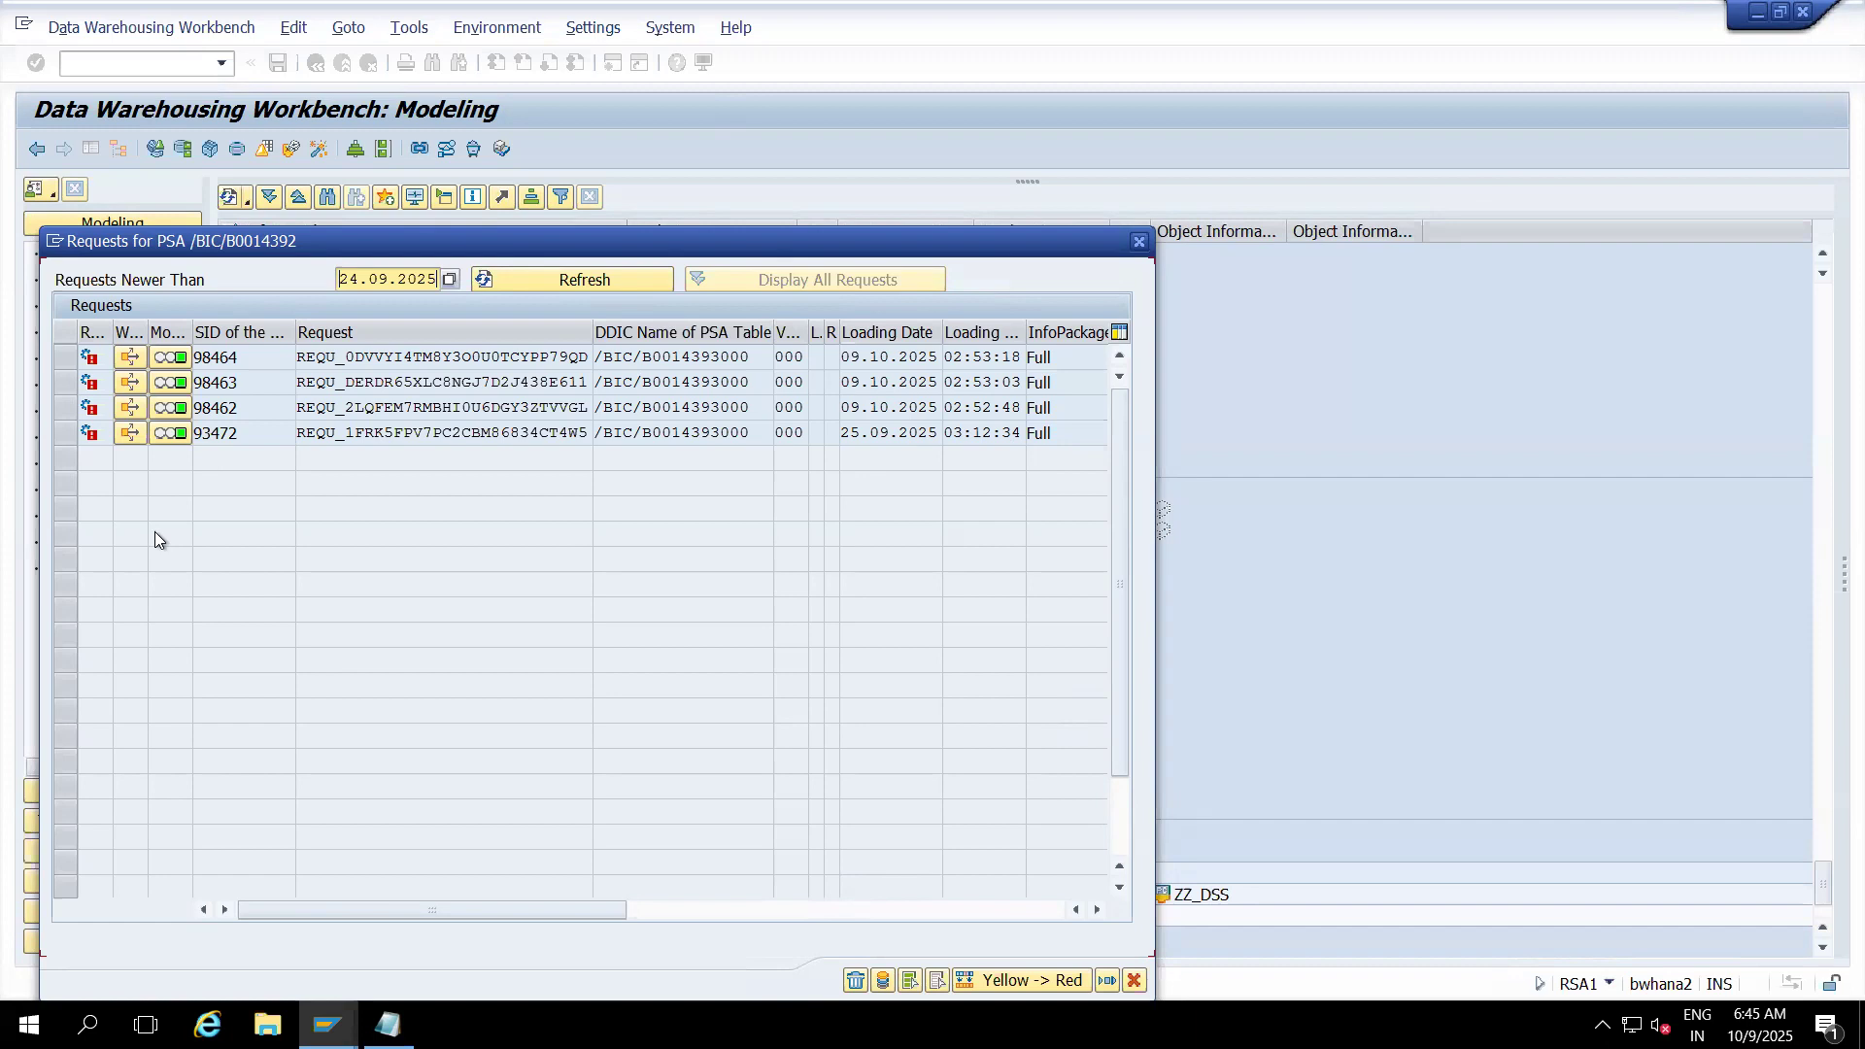
pyautogui.click(64, 437)
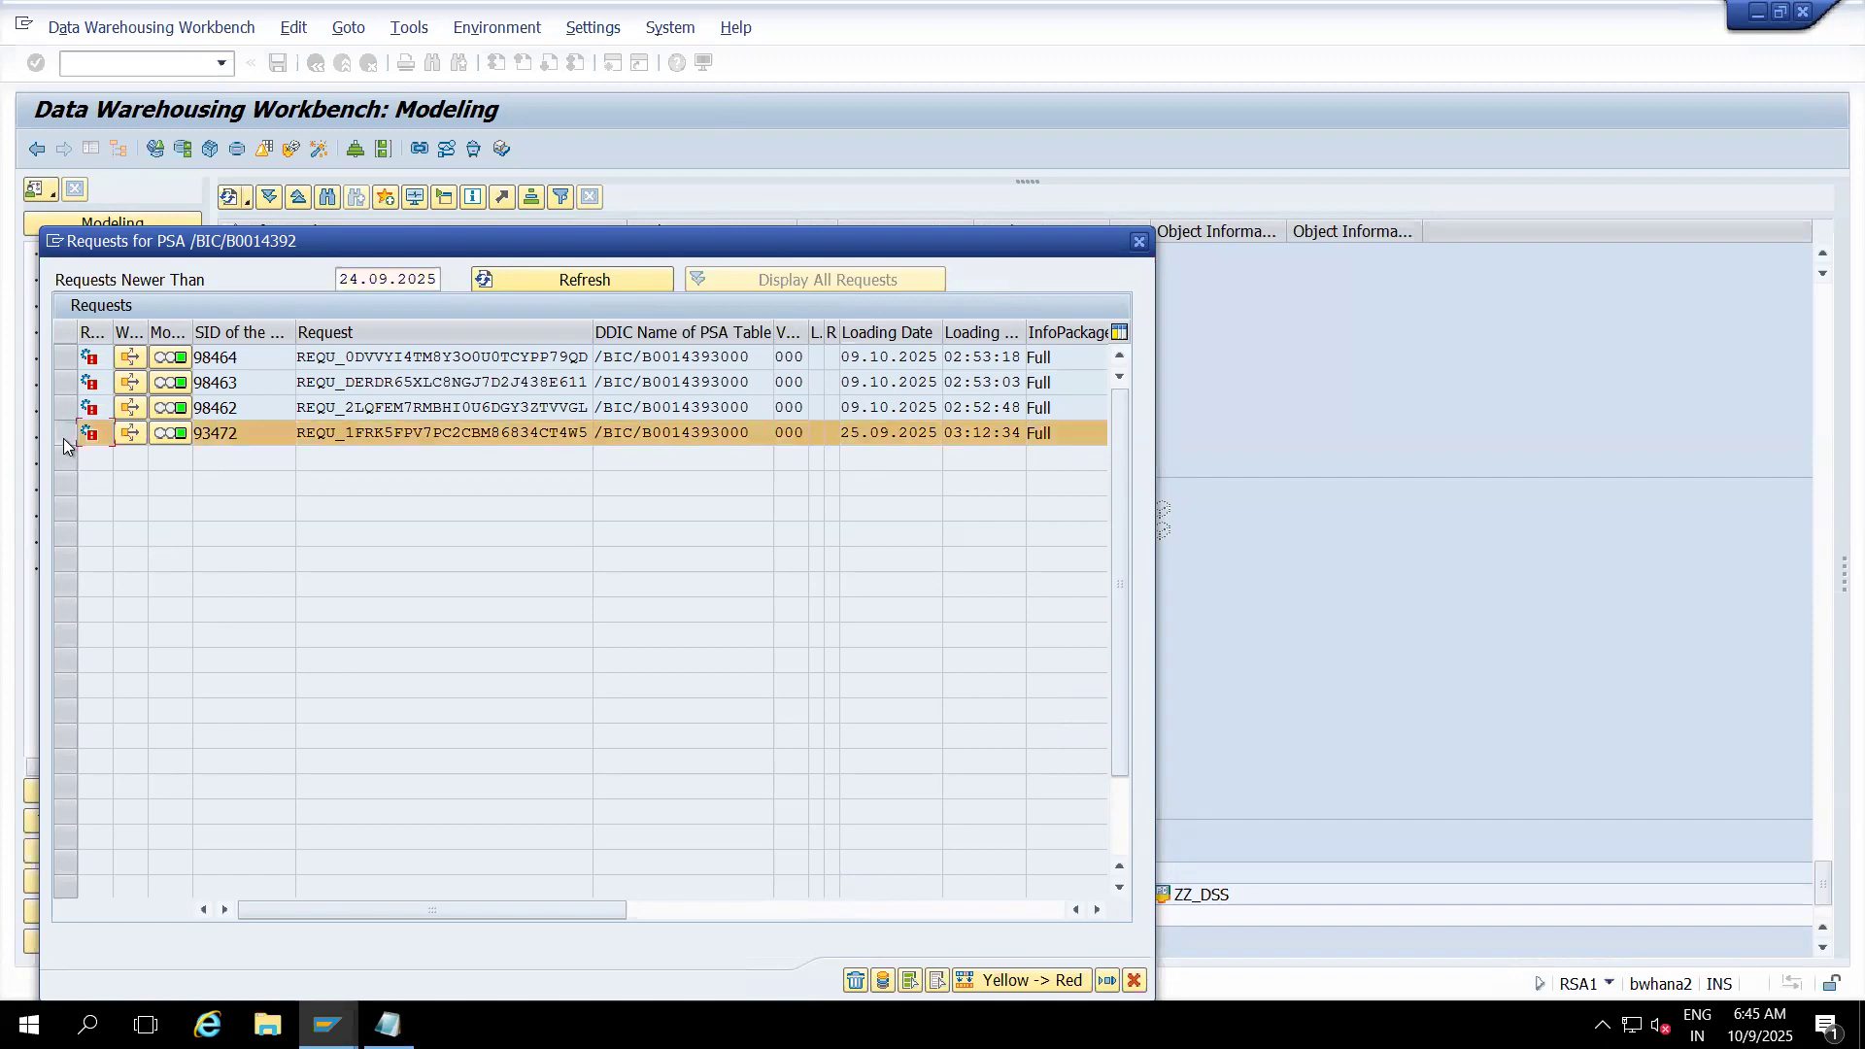
pyautogui.keyDown('ctrl'); pyautogui.click(62, 362); pyautogui.keyUp('ctrl')
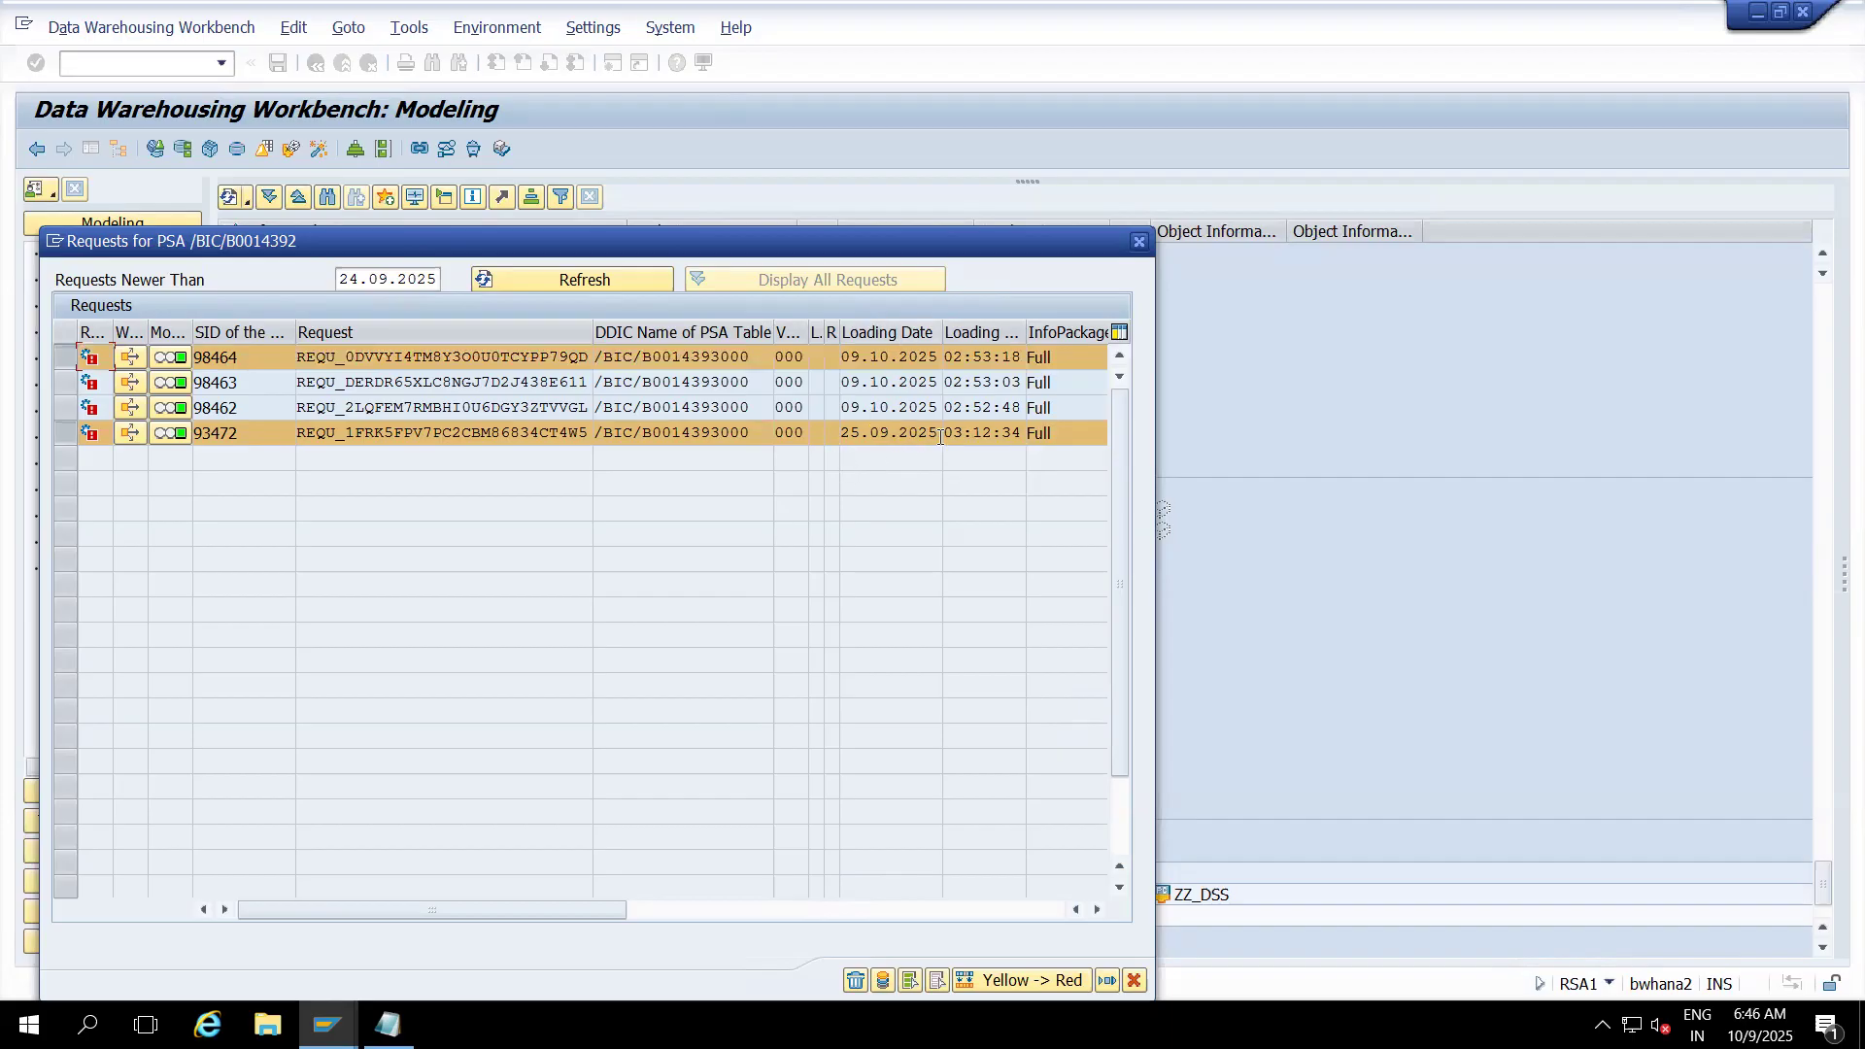
pyautogui.keyDown('ctrl'); pyautogui.click(66, 433); pyautogui.keyUp('ctrl')
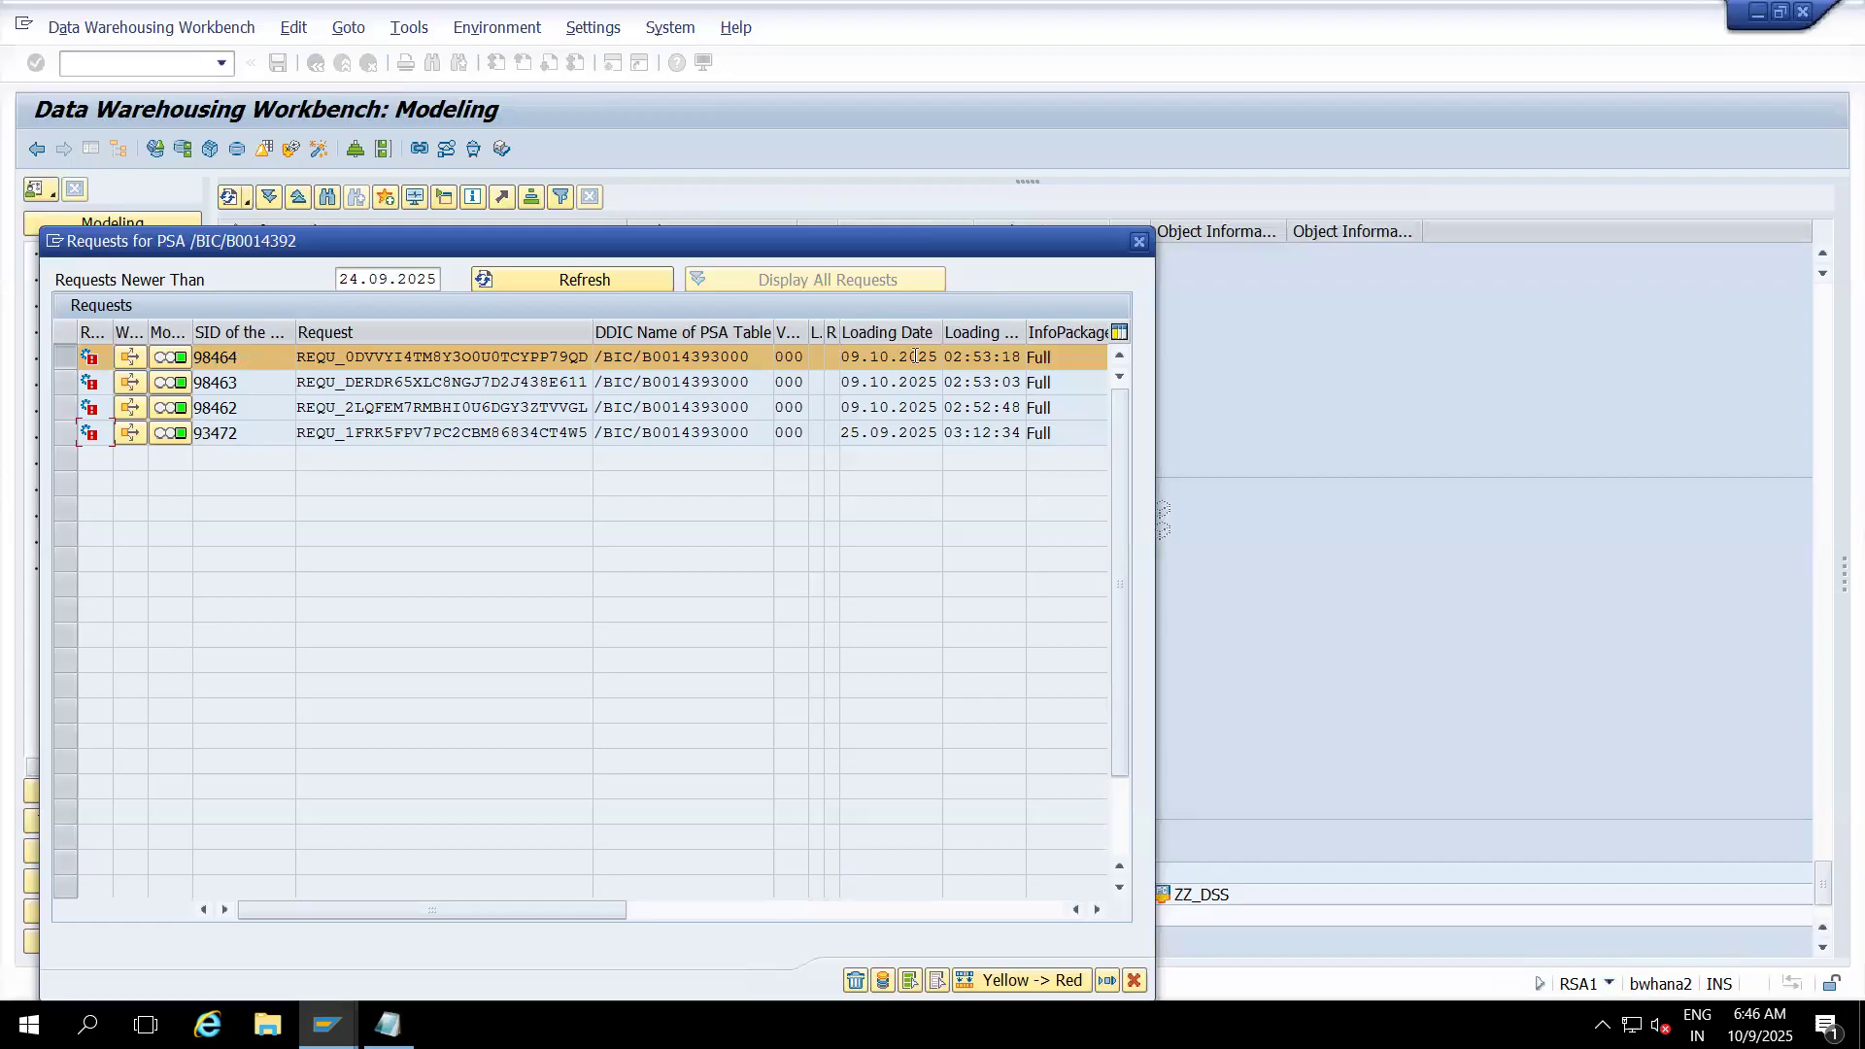
pyautogui.click(1139, 243)
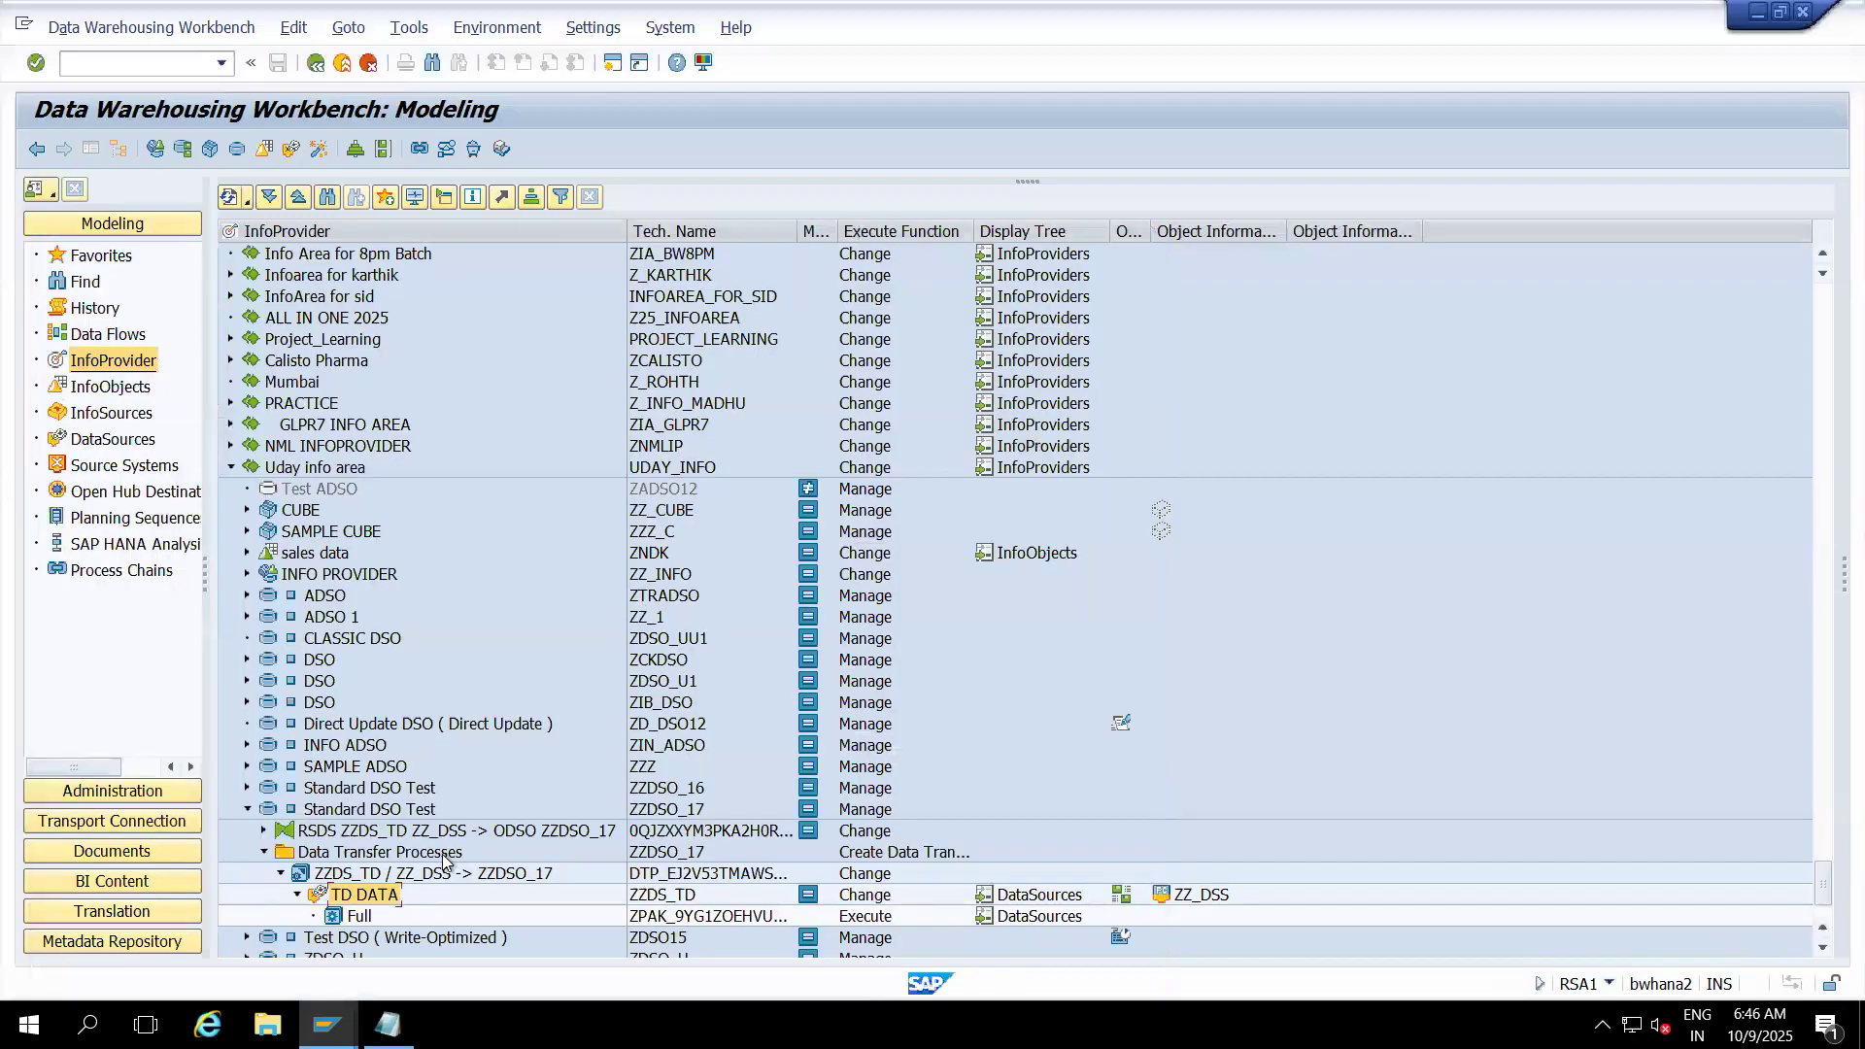
# - Open the ZZDS_TD to ZZDSO_17 data transfer process, show its extraction settings and hide the navigator
pyautogui.doubleClick(340, 875)
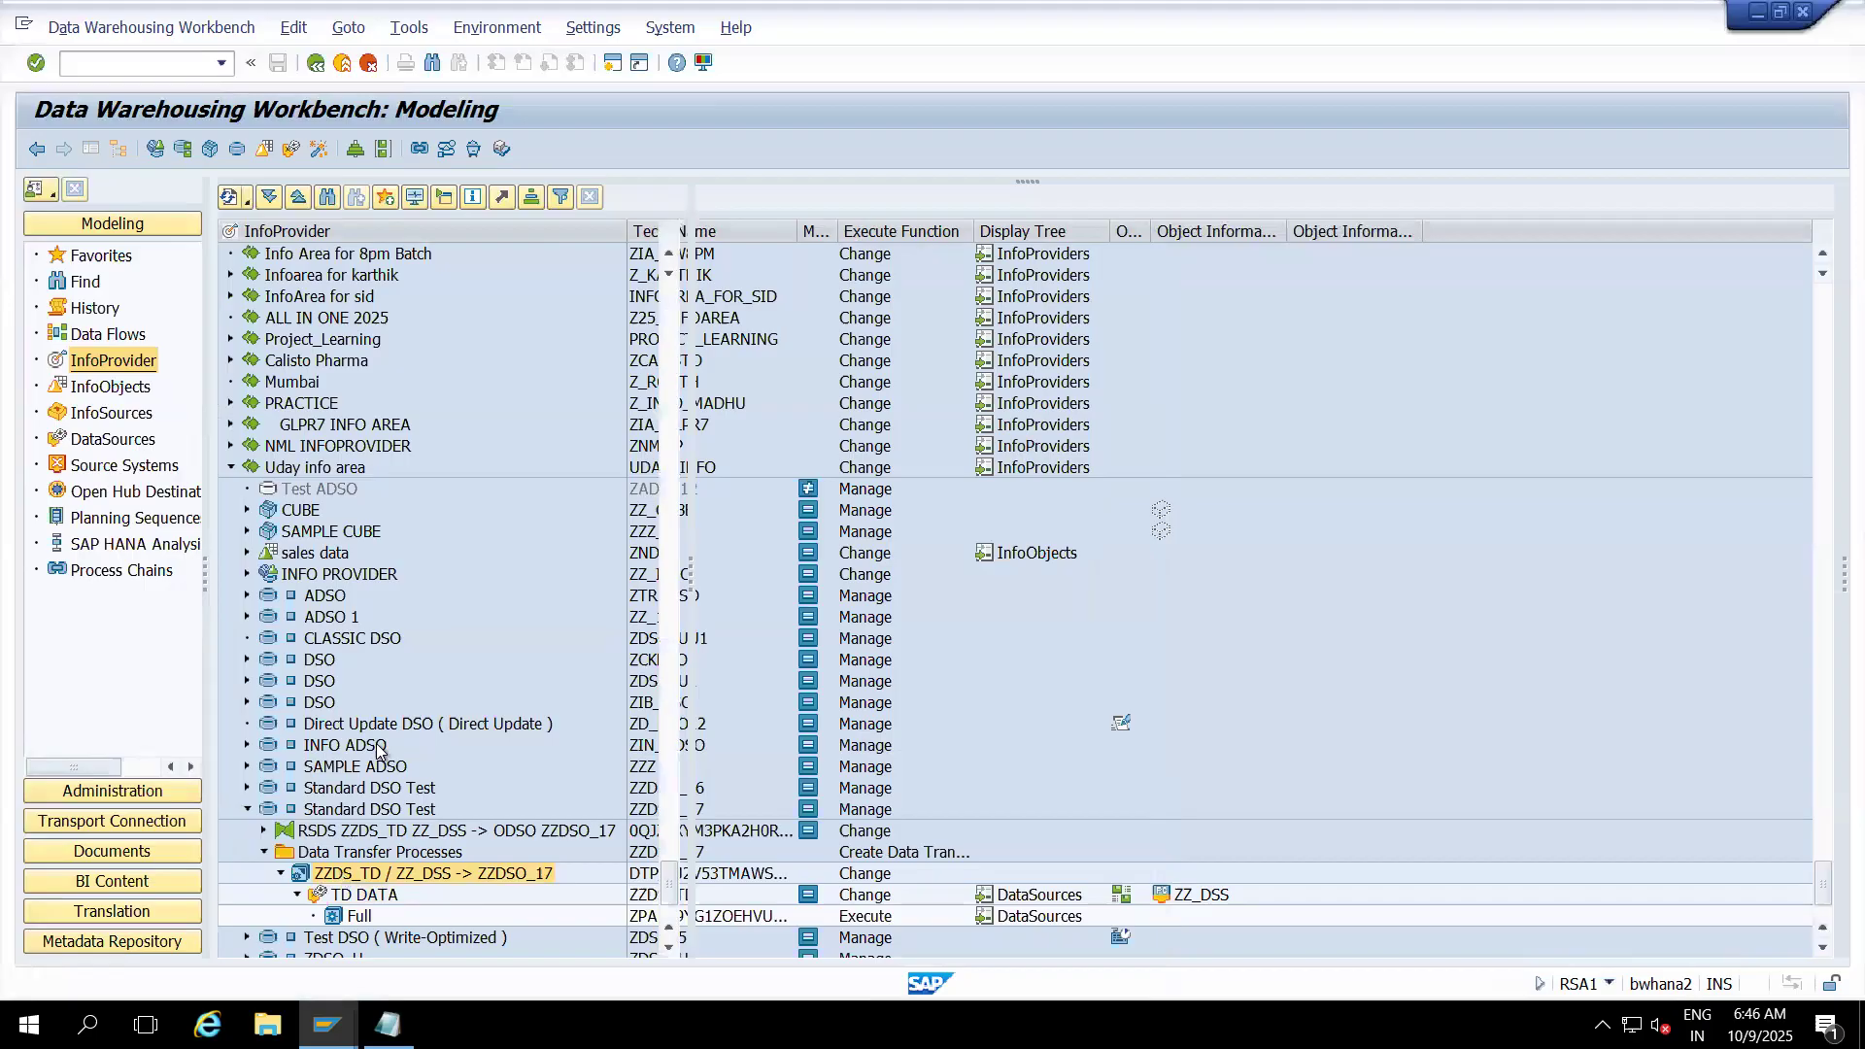
pyautogui.click(766, 298)
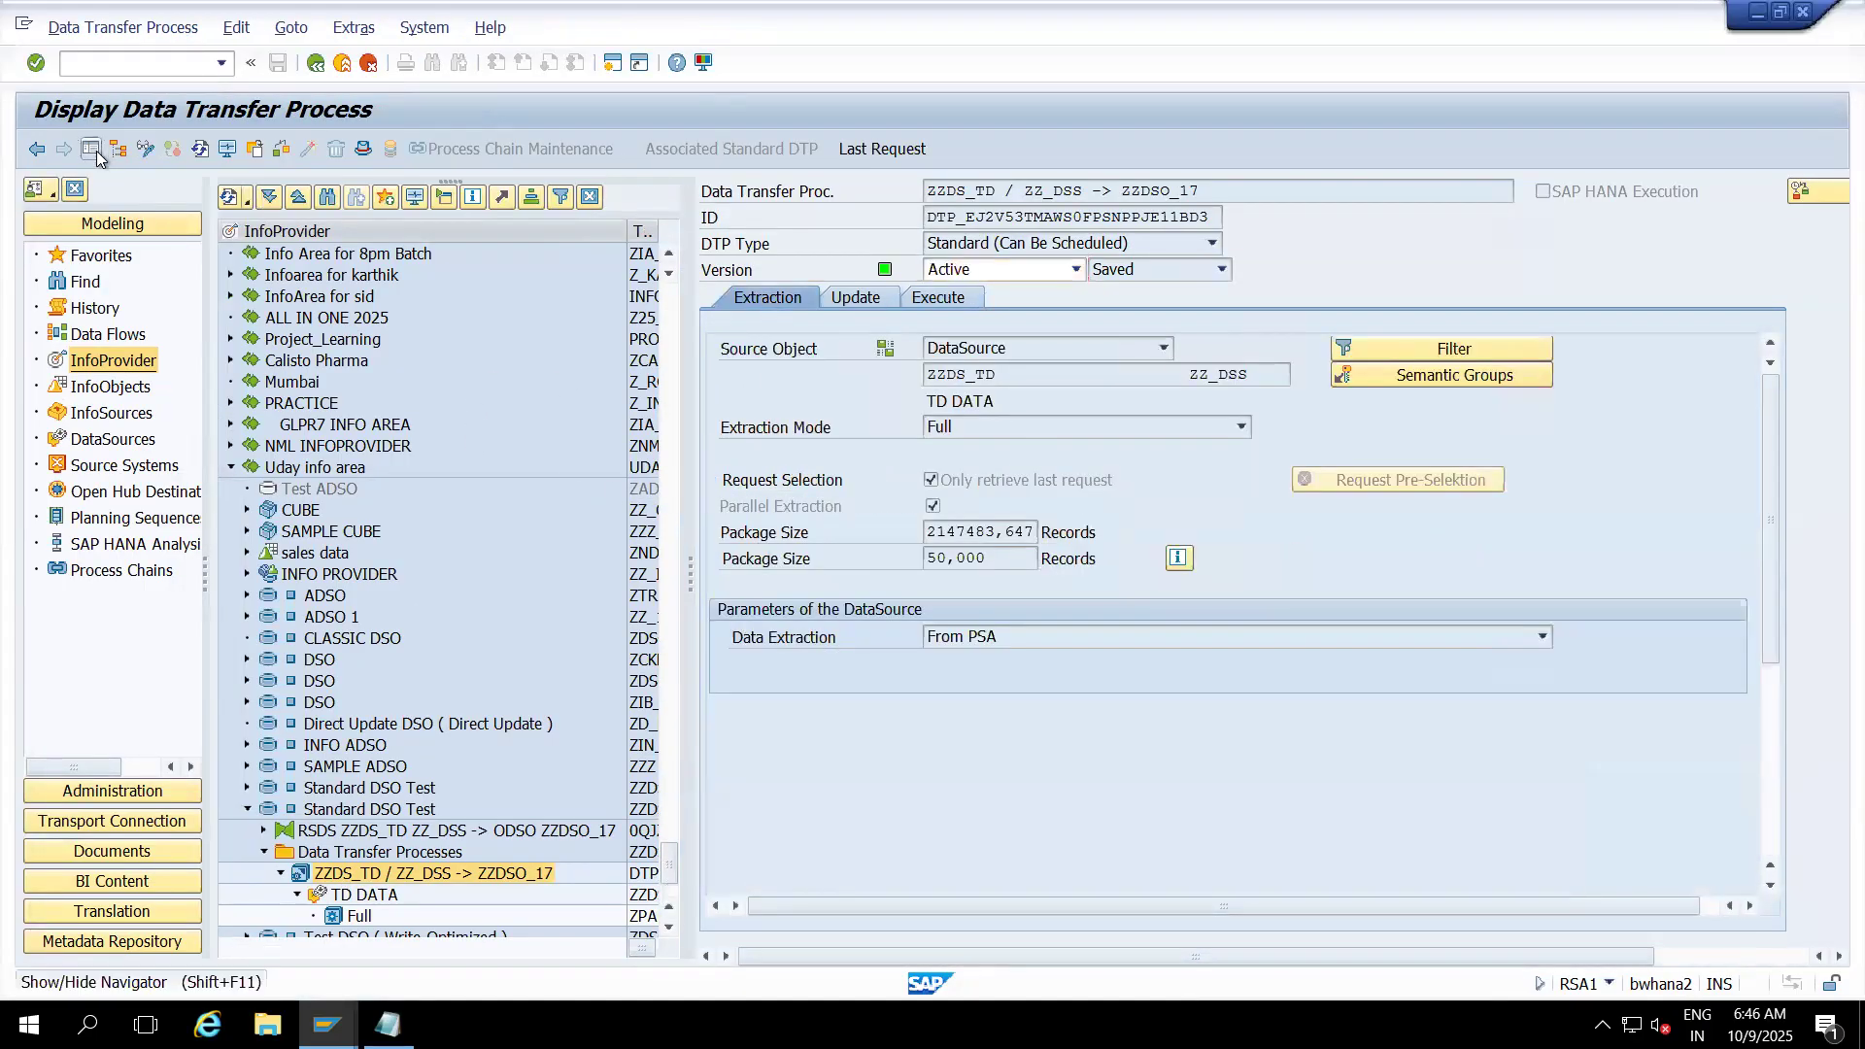
pyautogui.click(96, 150)
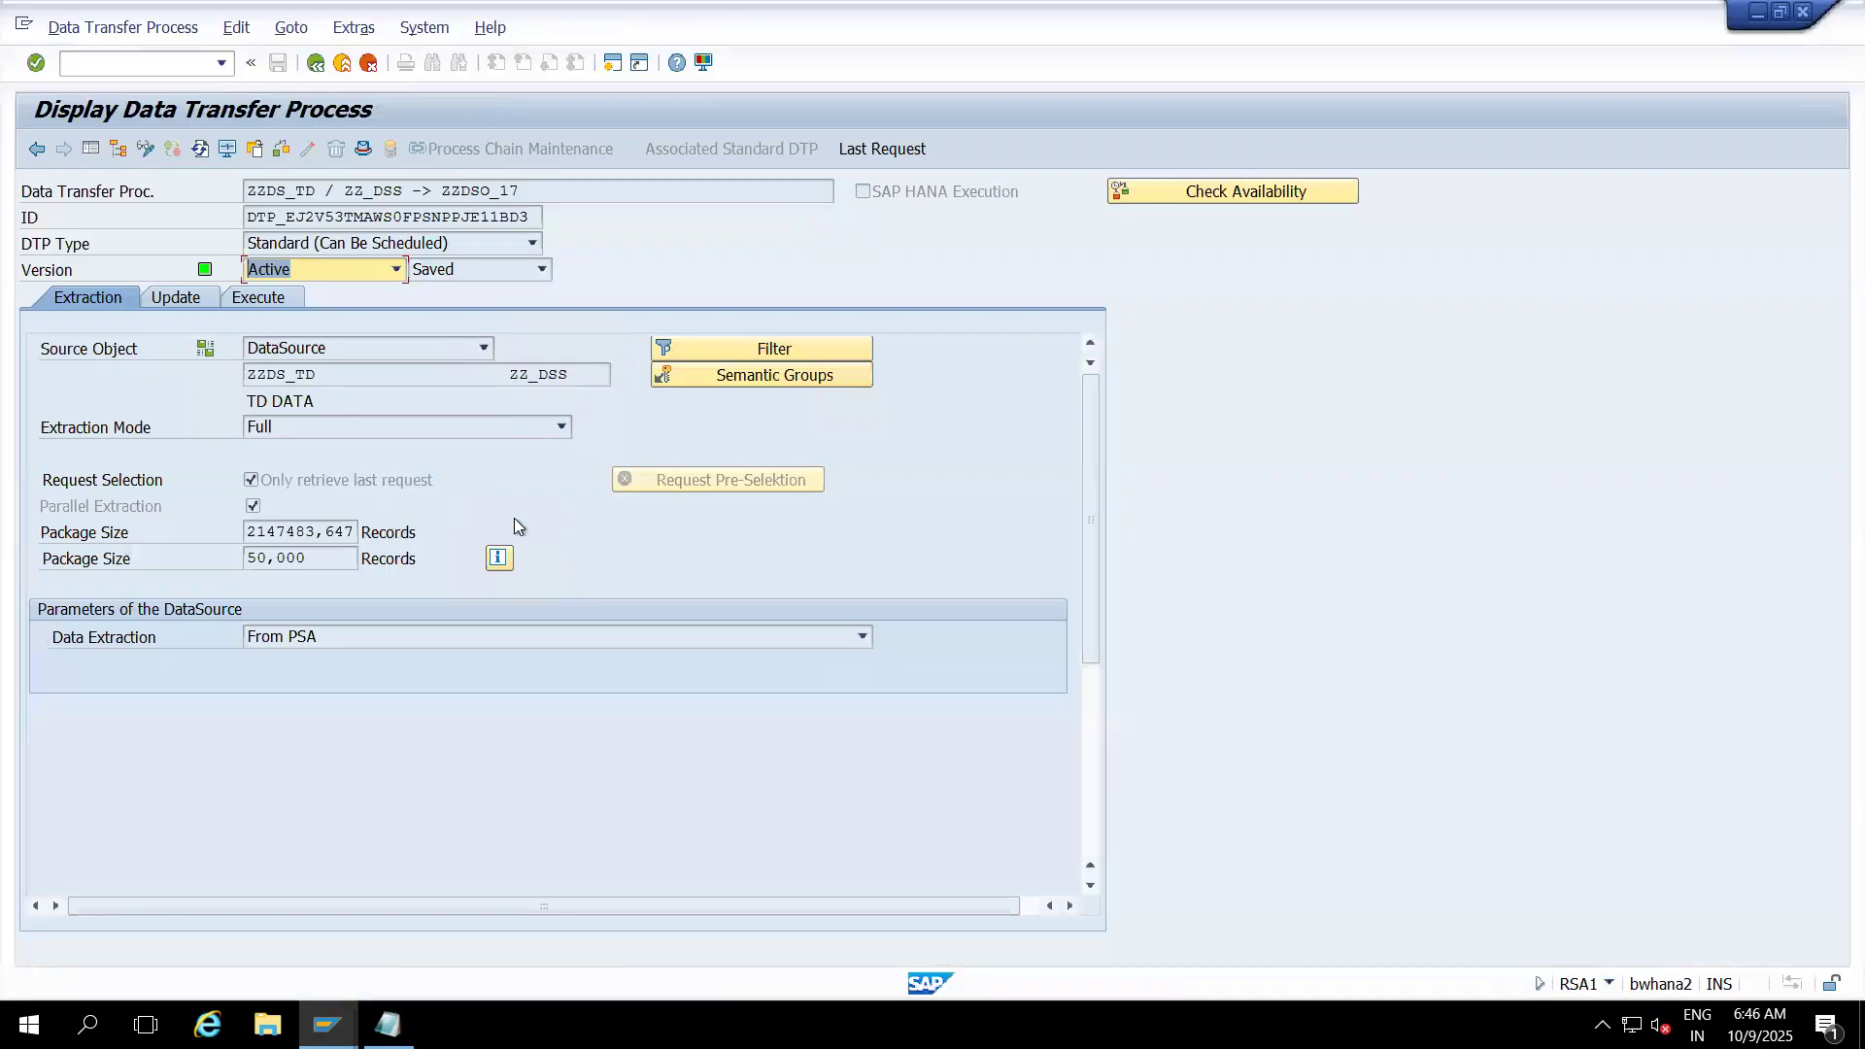
# - Execute the data transfer process, display its request monitor, refresh the status and highlight the request ID in the Selections entry
pyautogui.click(272, 303)
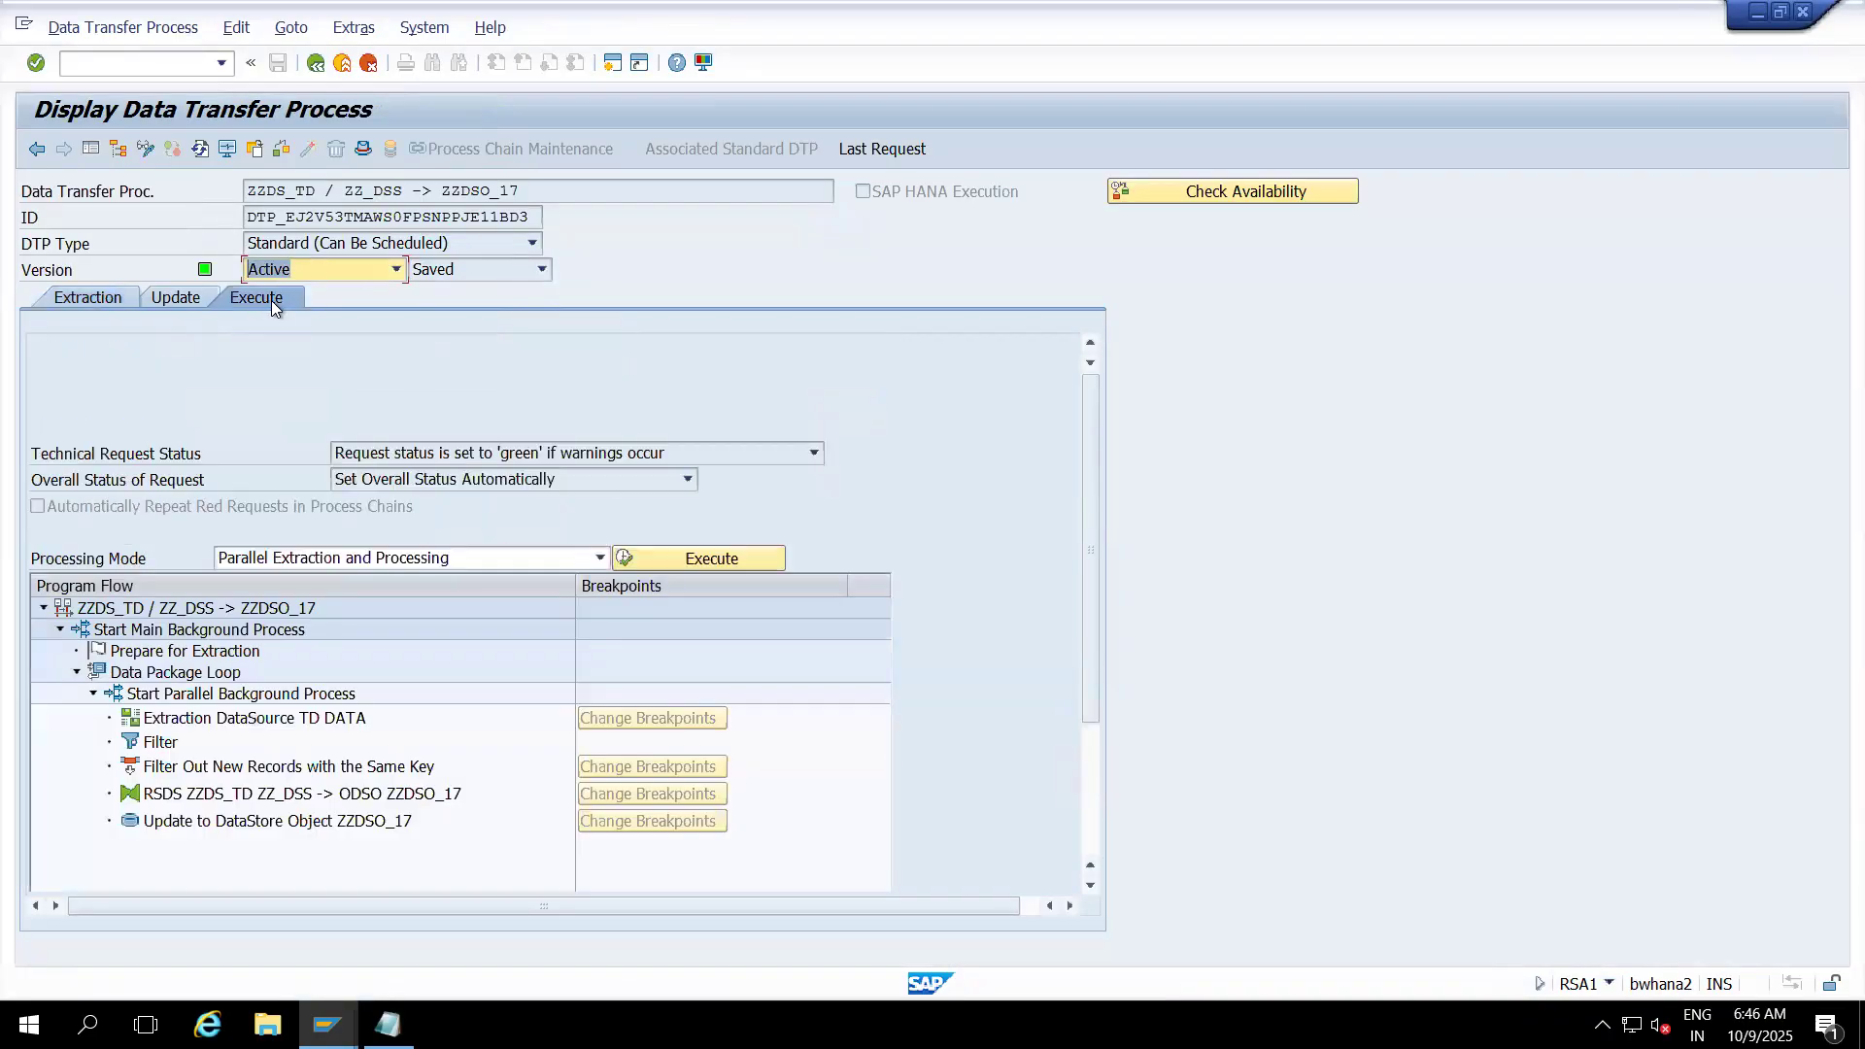
pyautogui.click(665, 560)
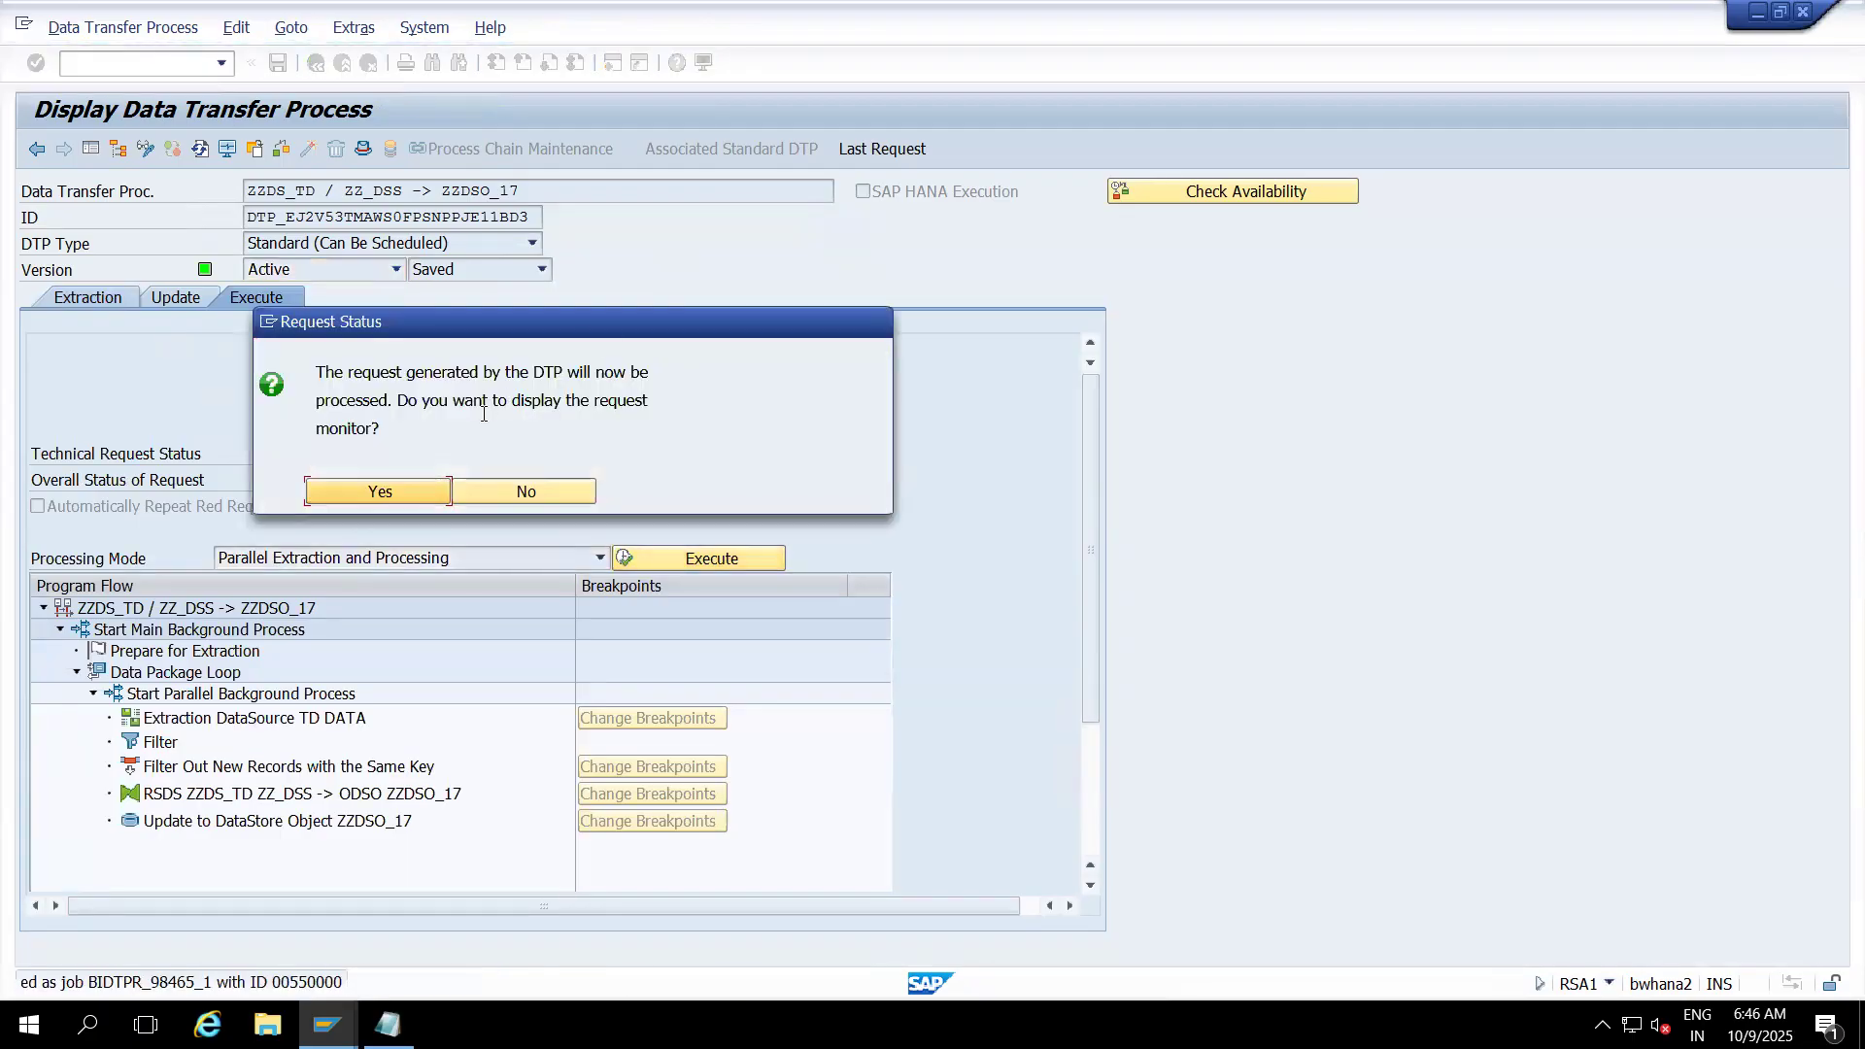
pyautogui.click(401, 493)
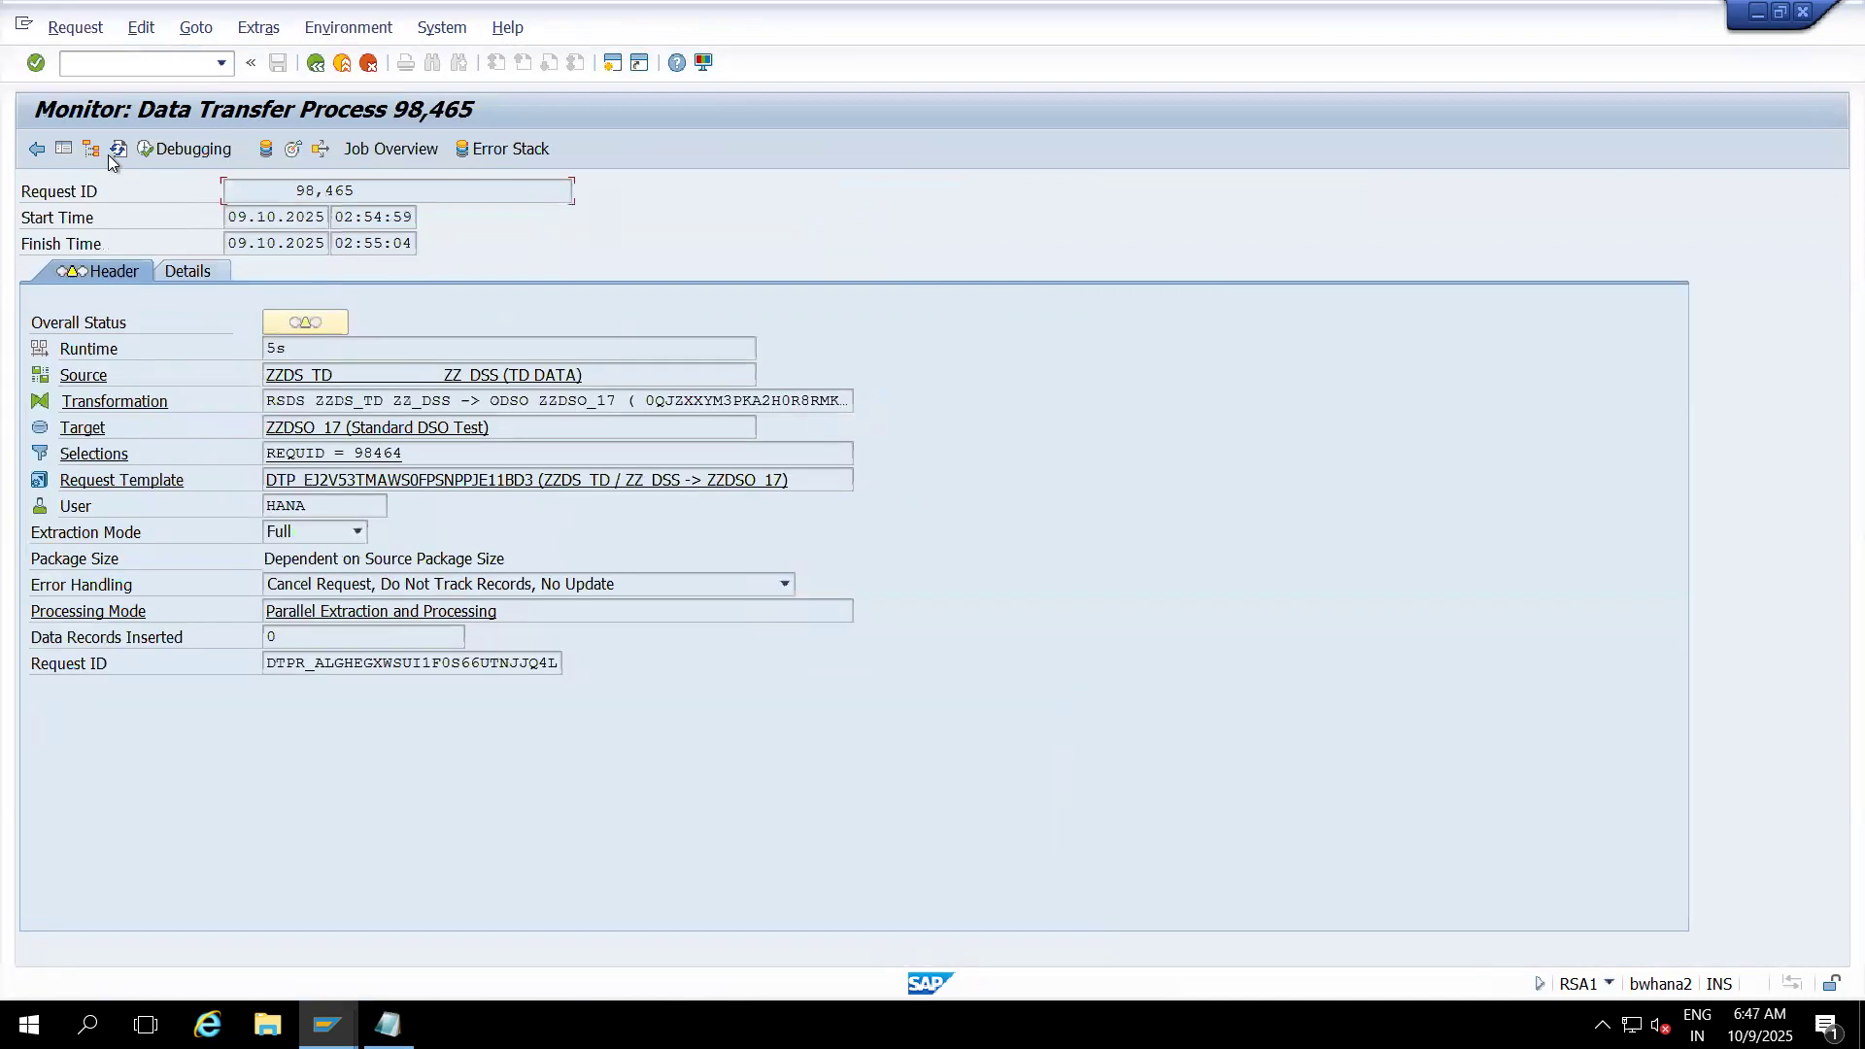
pyautogui.click(120, 155)
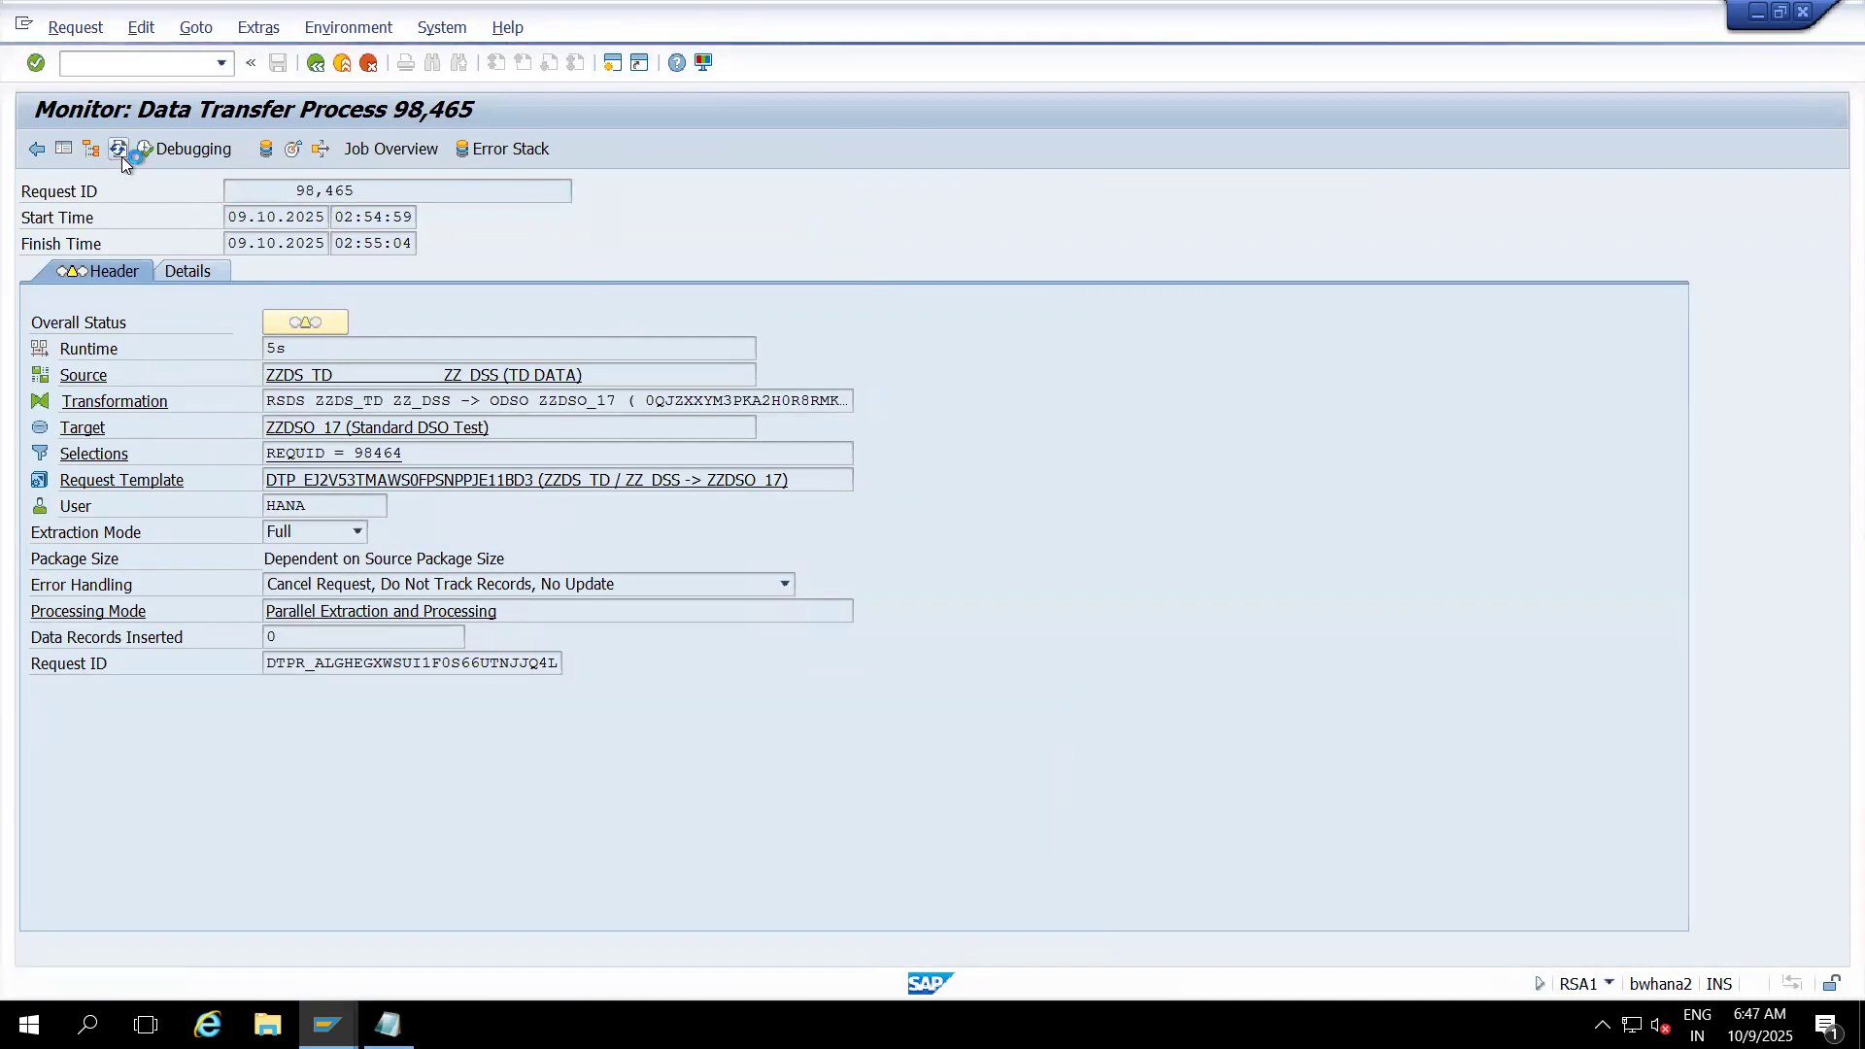
pyautogui.click(119, 151)
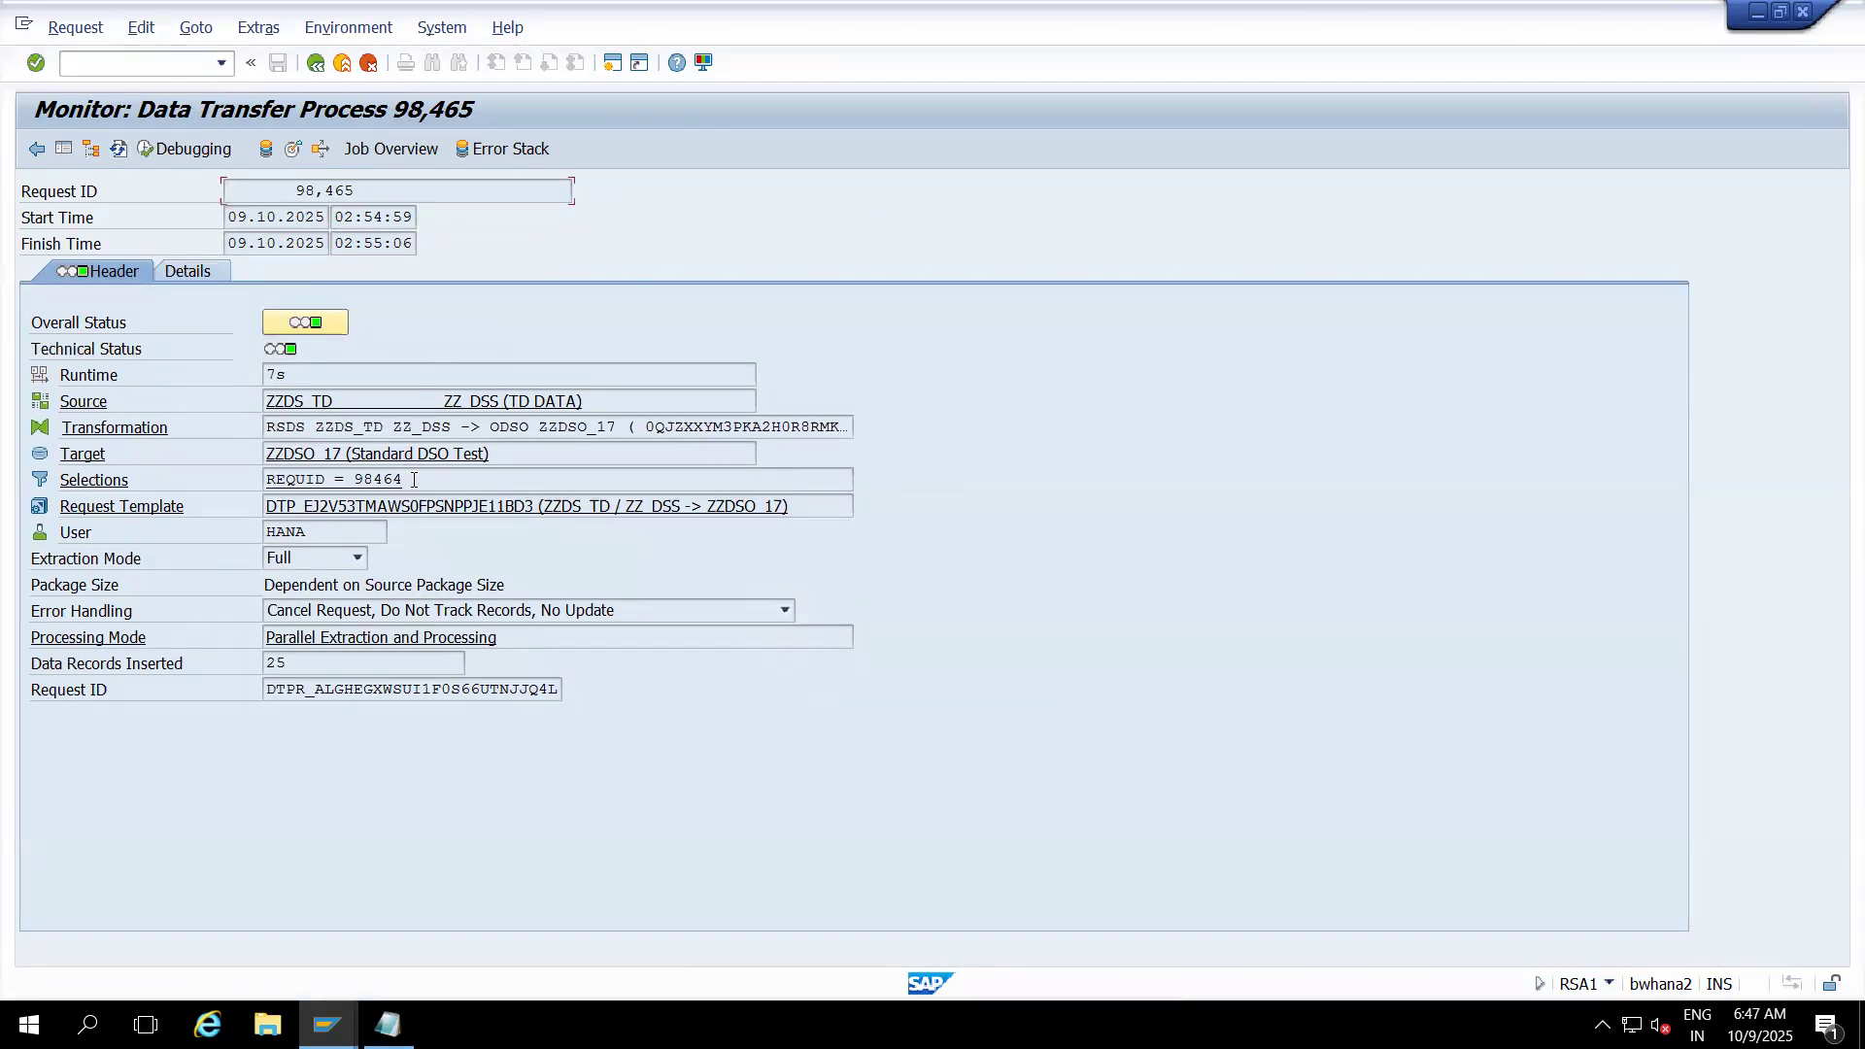
pyautogui.moveTo(413, 480); pyautogui.dragTo(259, 486)
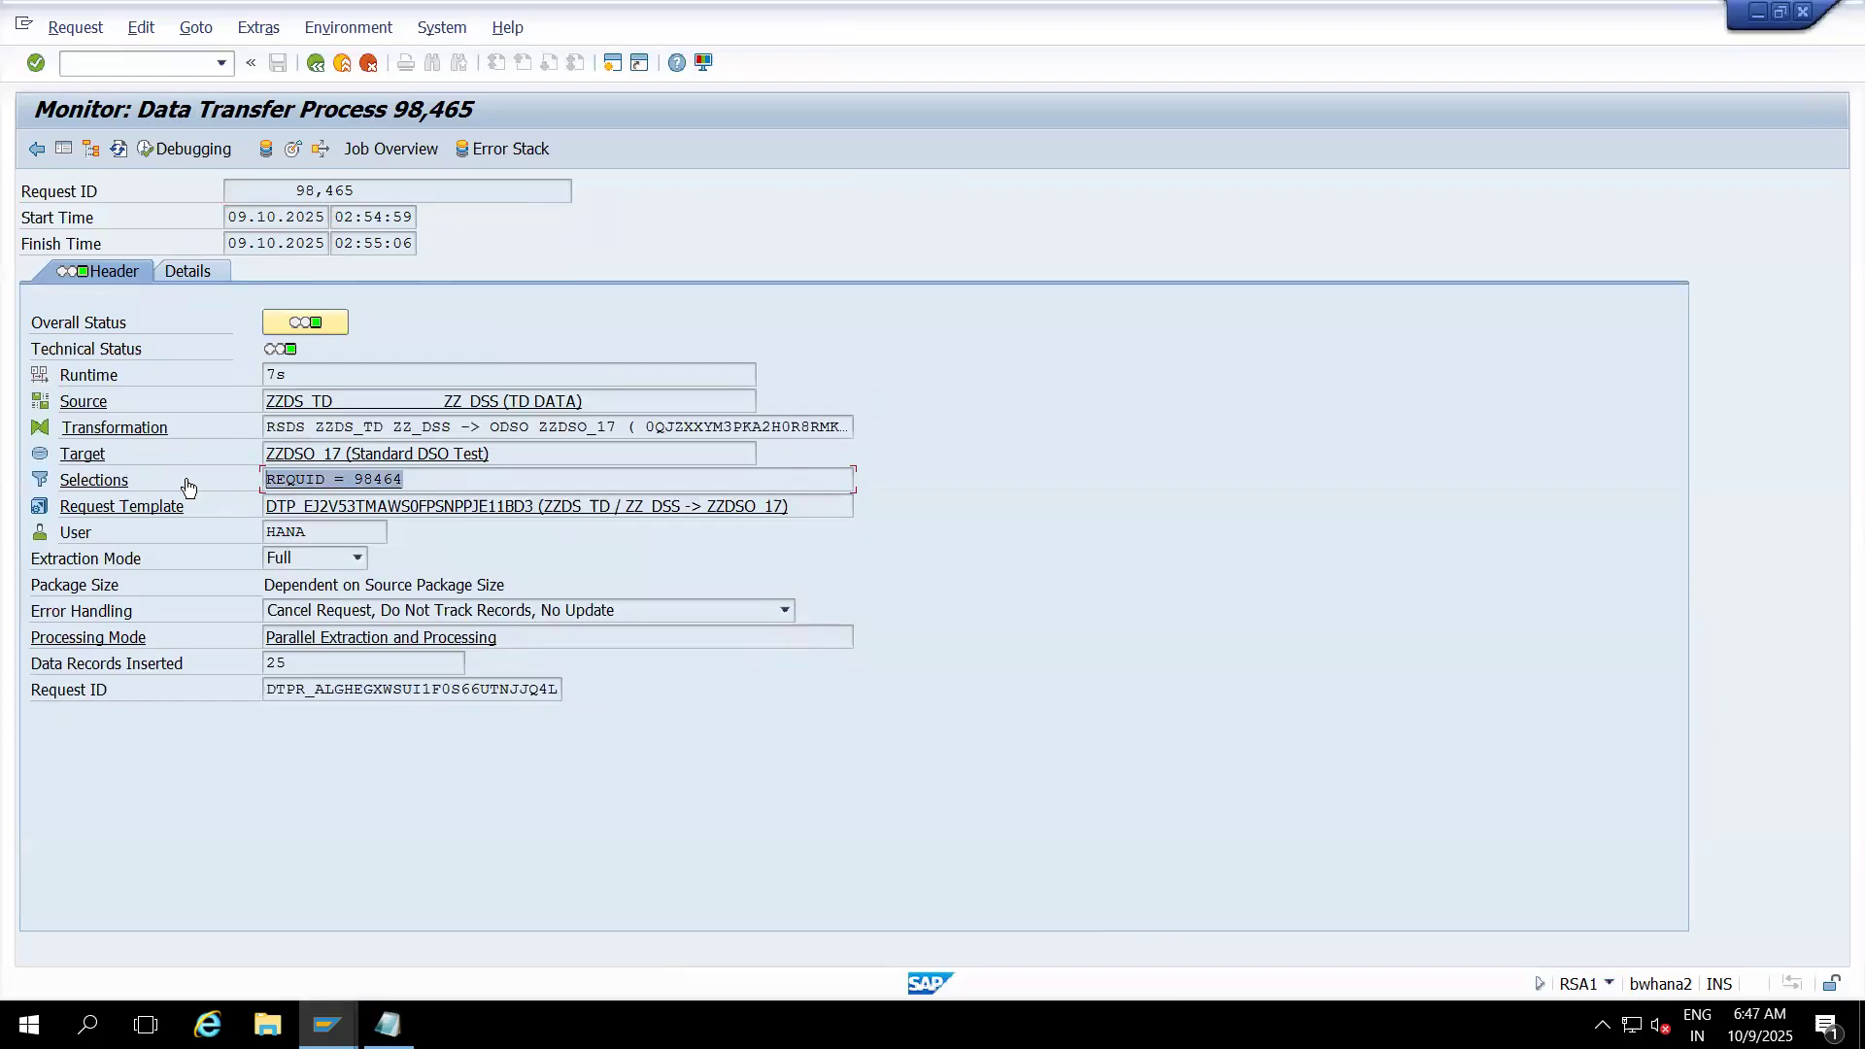
# - Open the source DataSource, display all its PSA requests, mark the newest one, close the list and return to the data transfer process
pyautogui.click(85, 404)
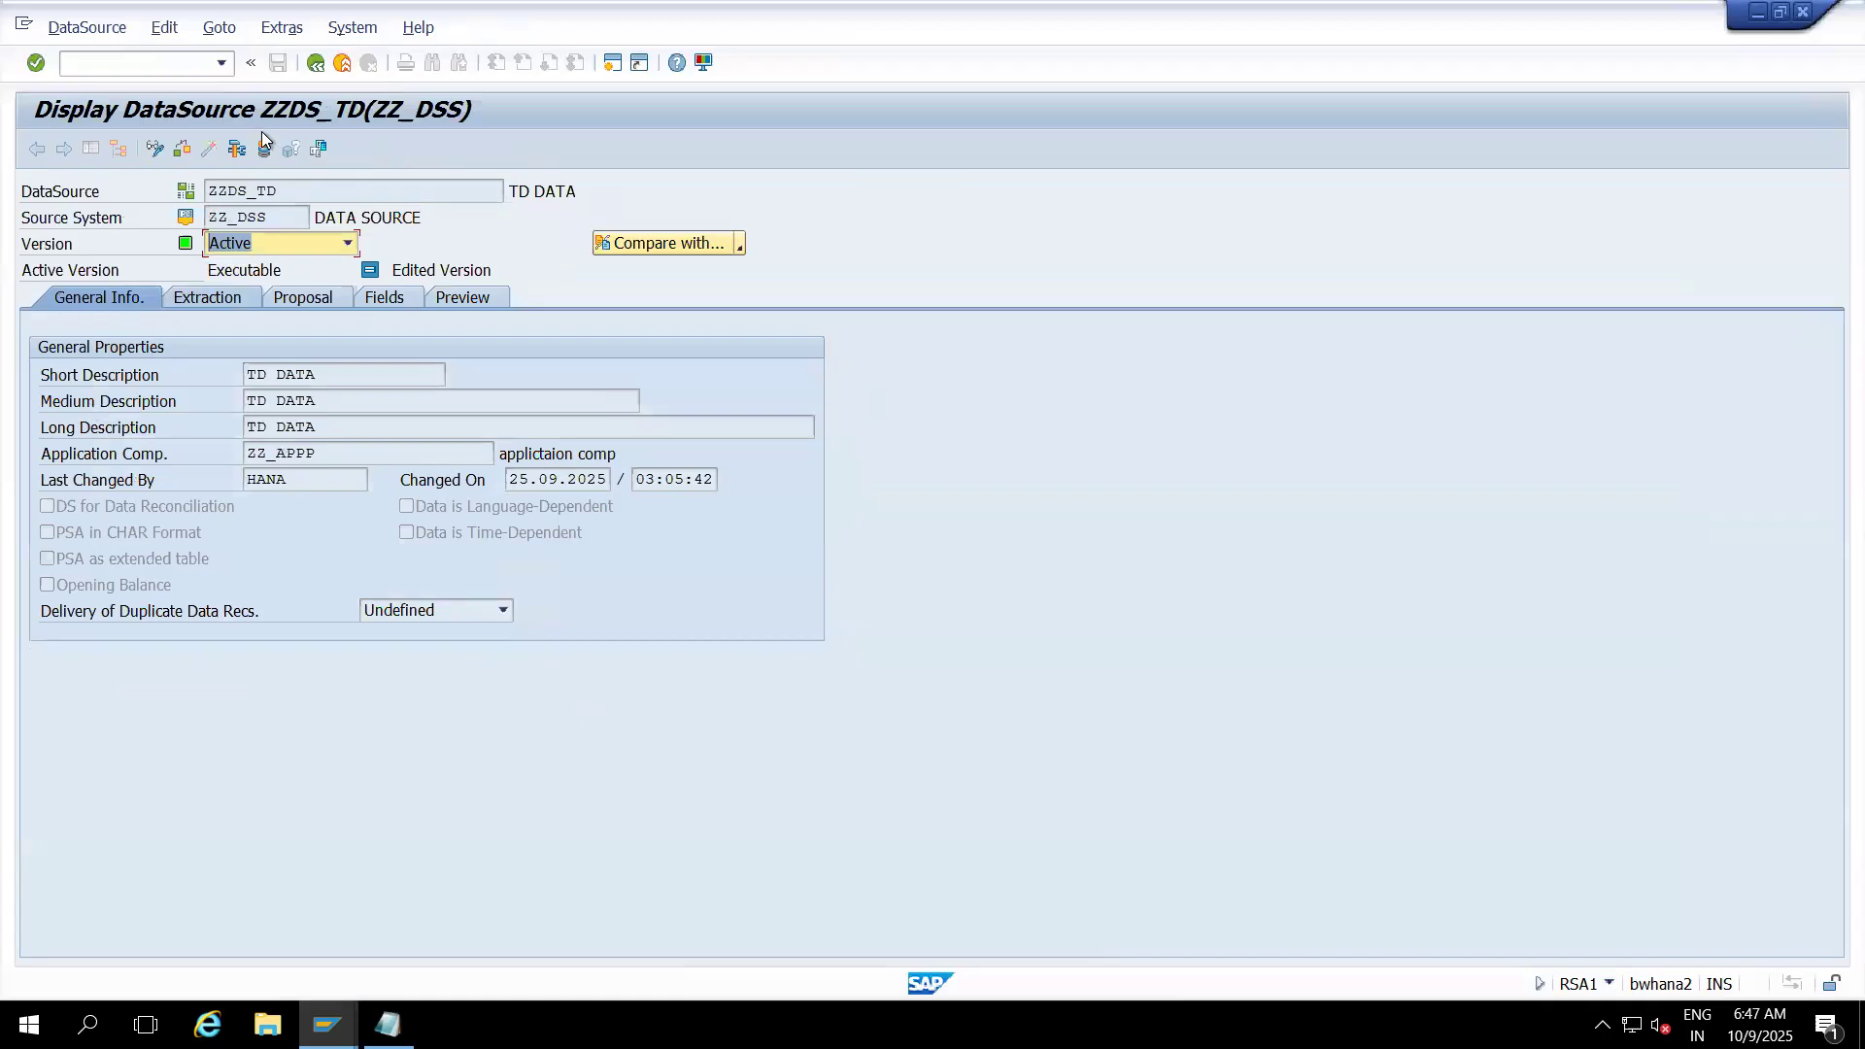
pyautogui.click(264, 149)
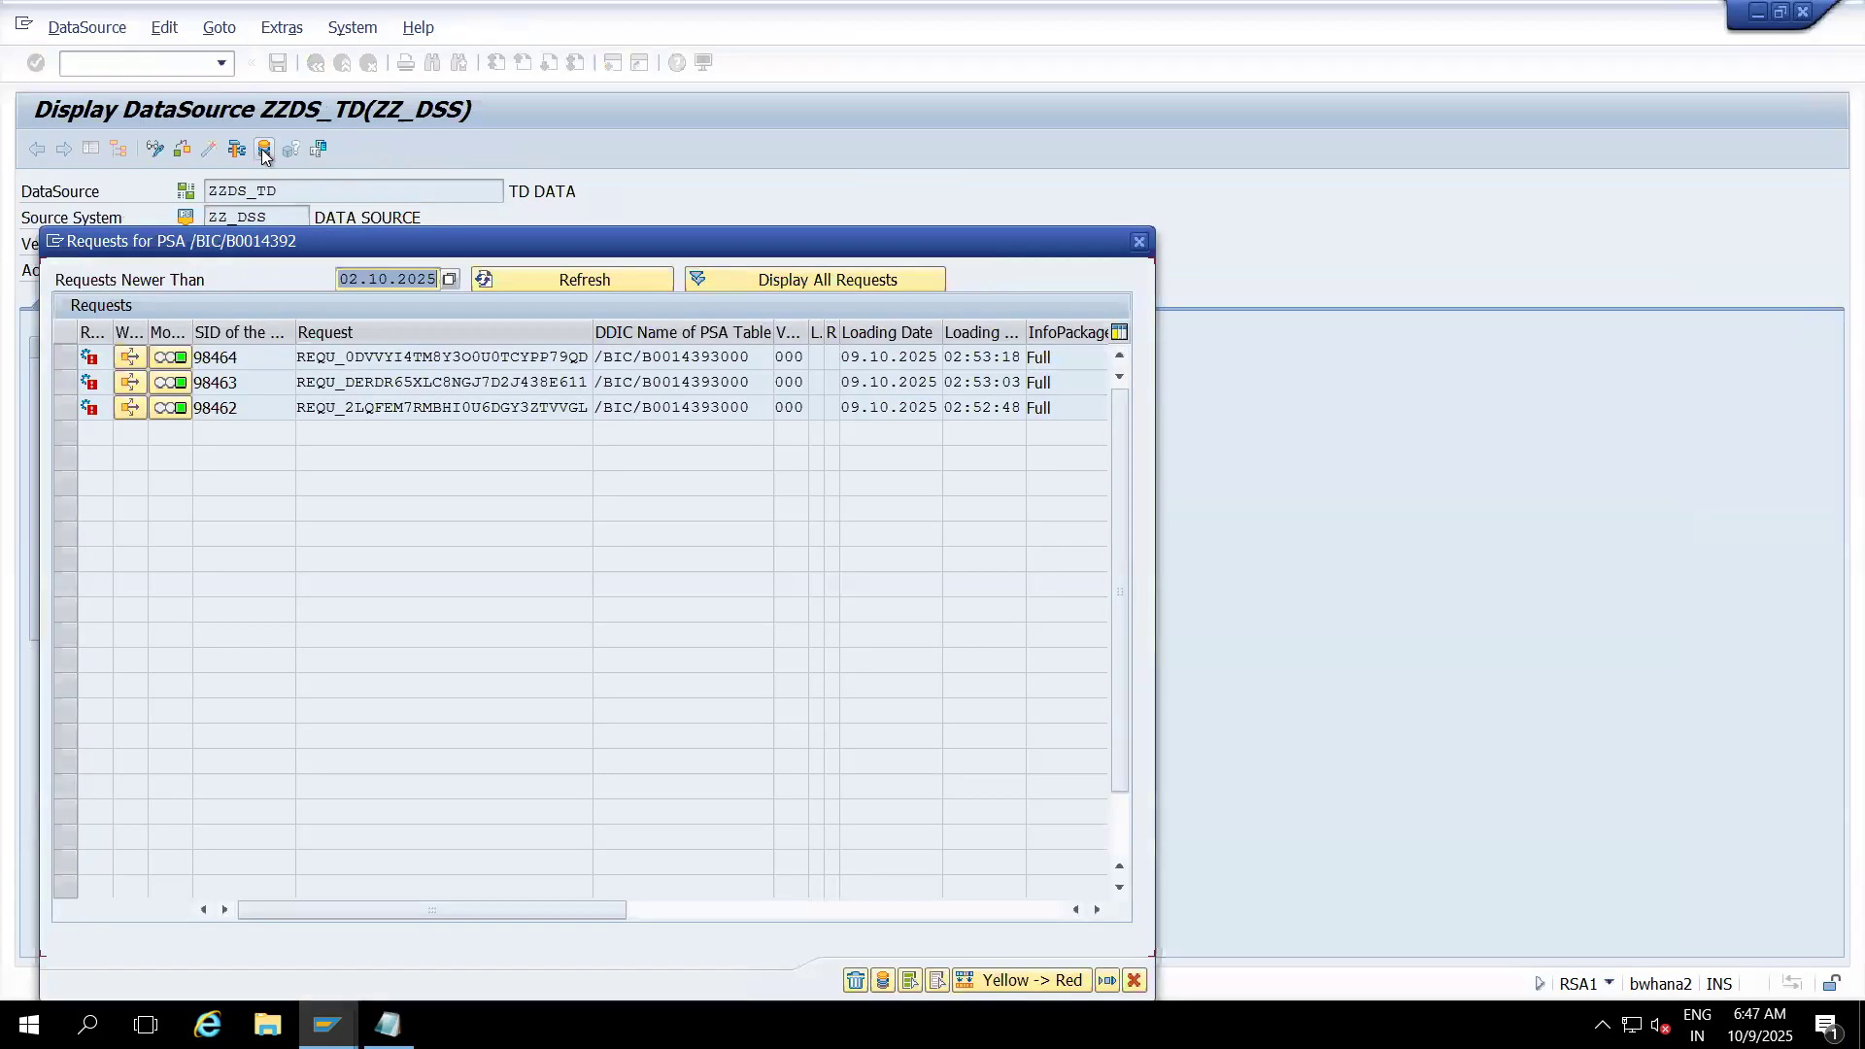
pyautogui.click(756, 282)
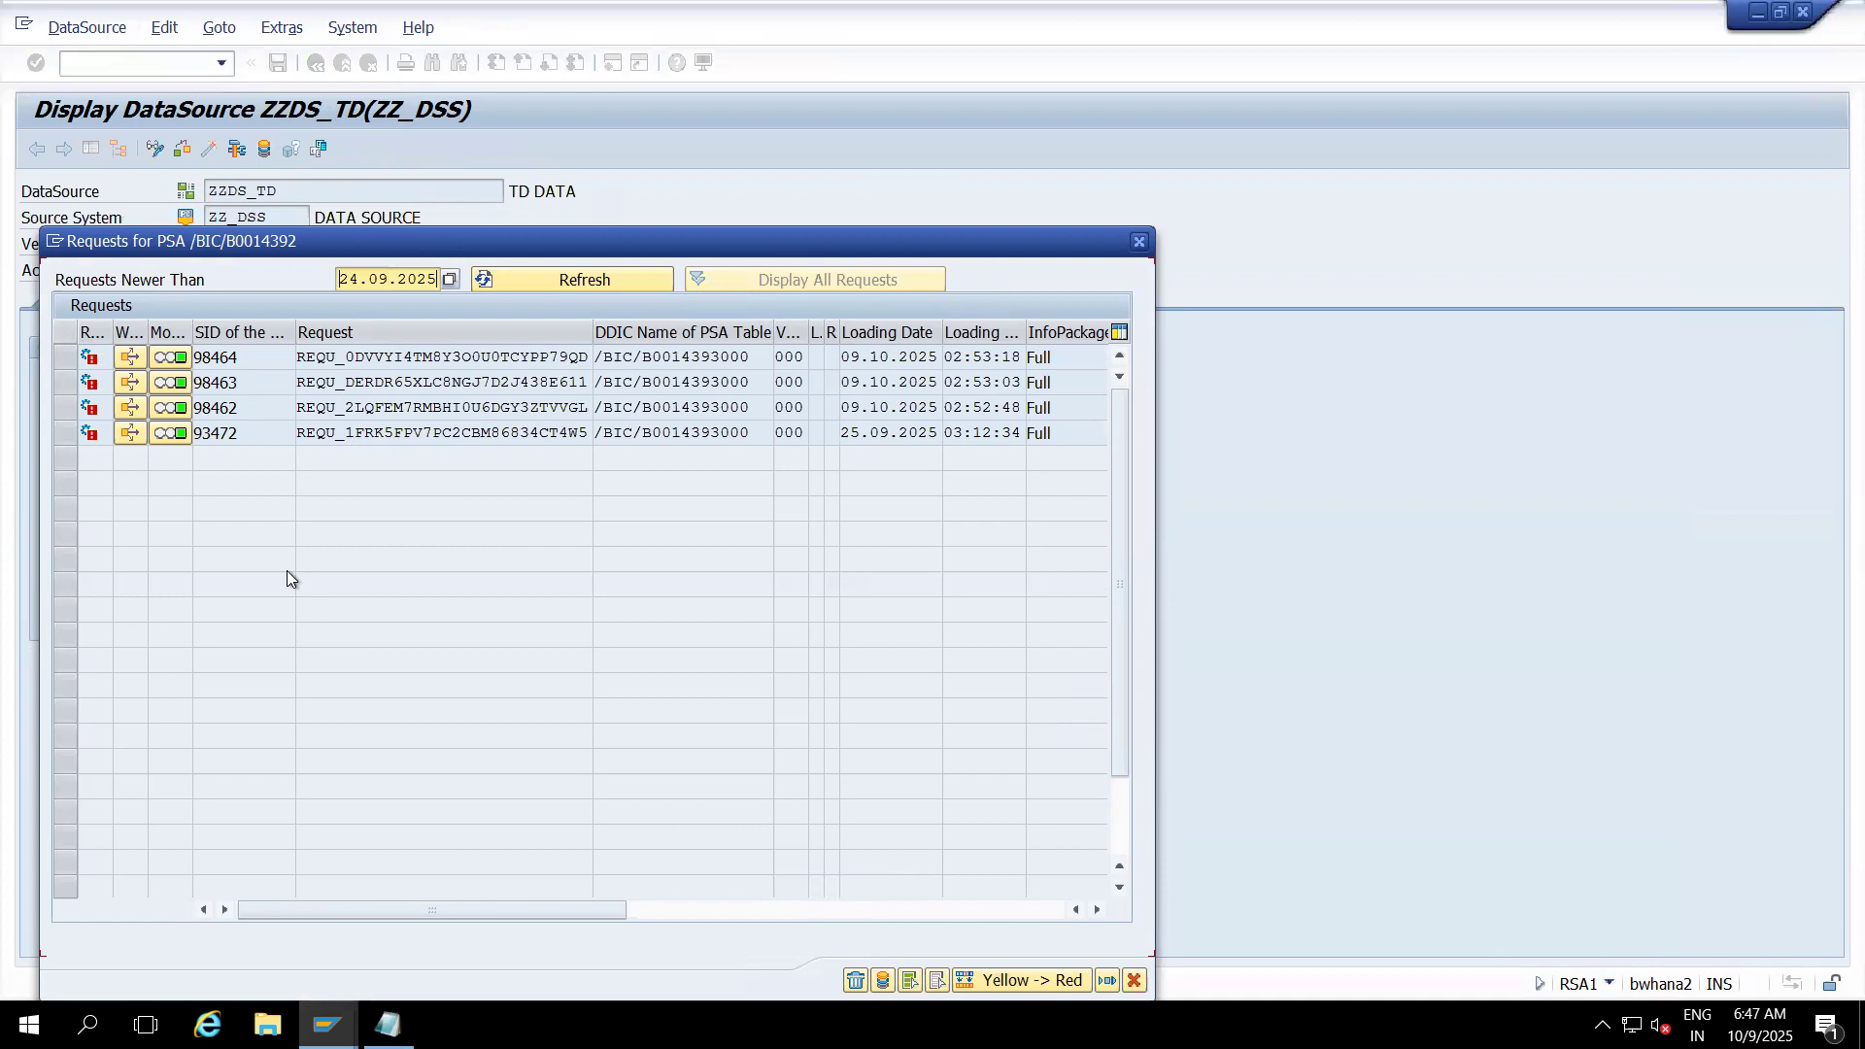
pyautogui.click(62, 360)
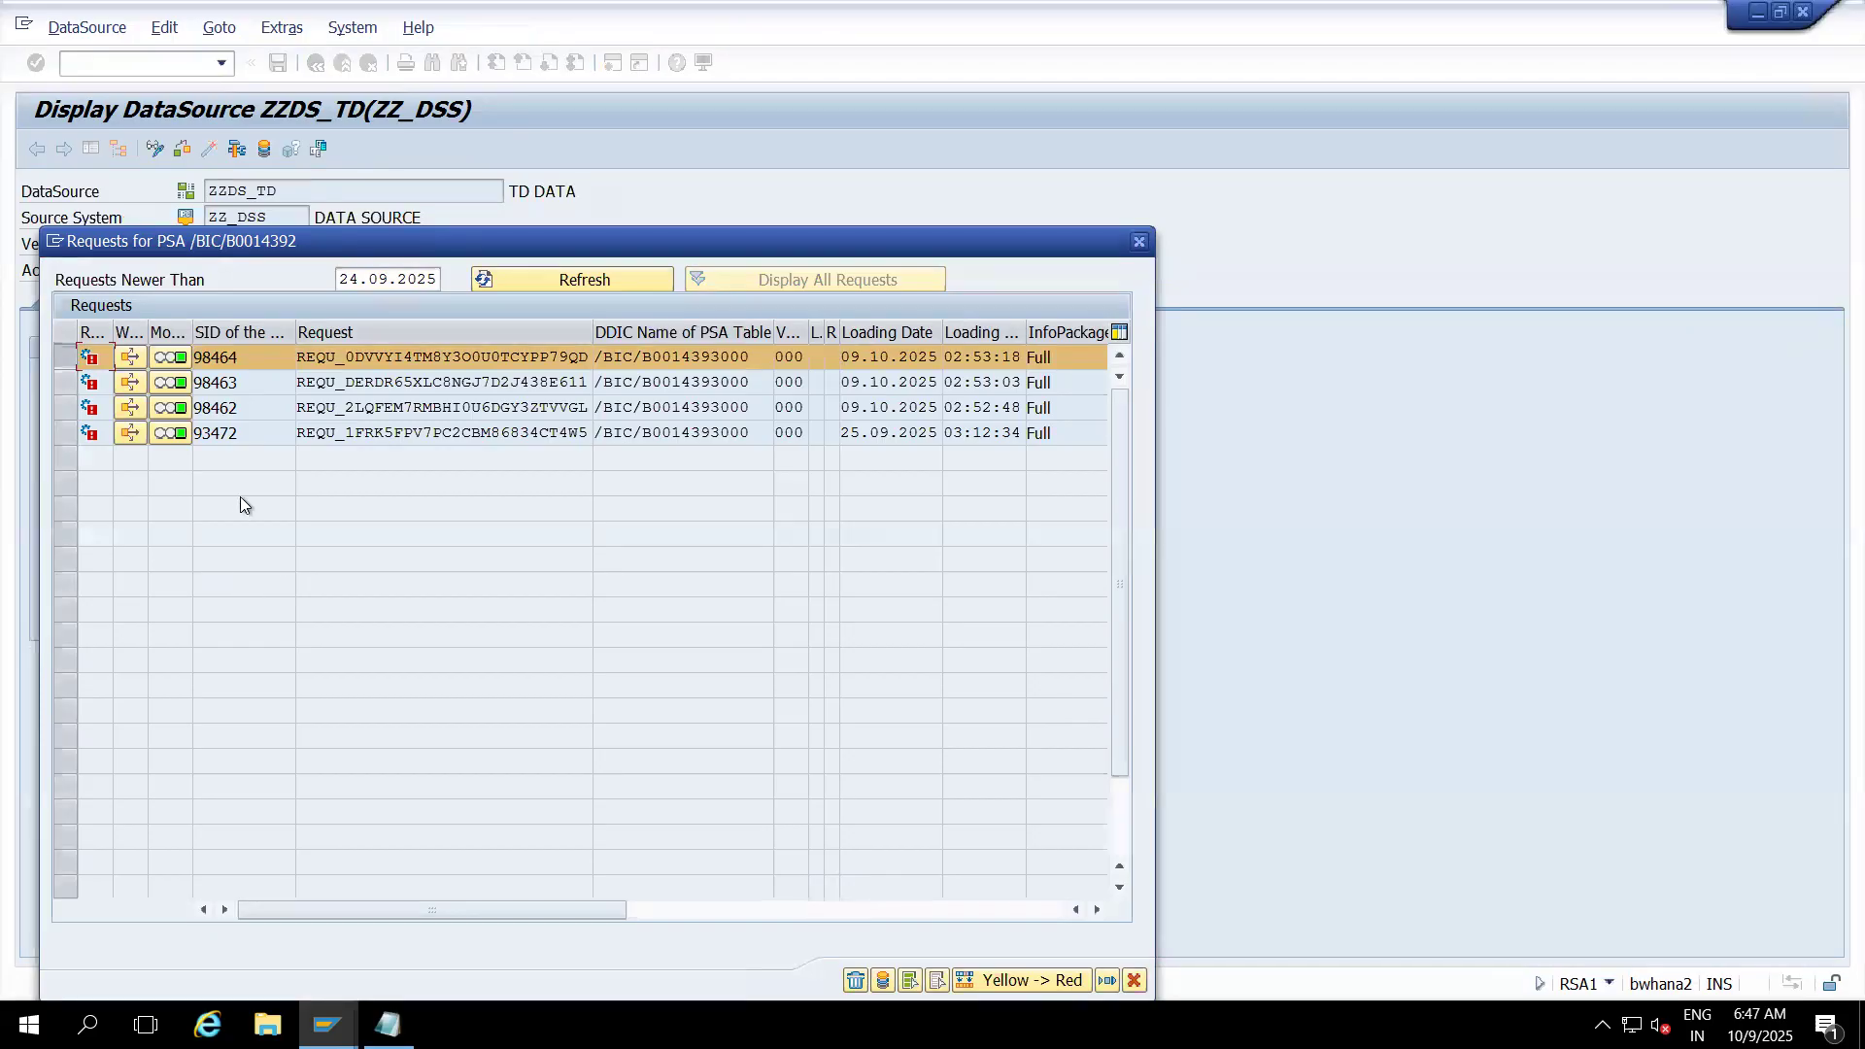
pyautogui.click(1140, 242)
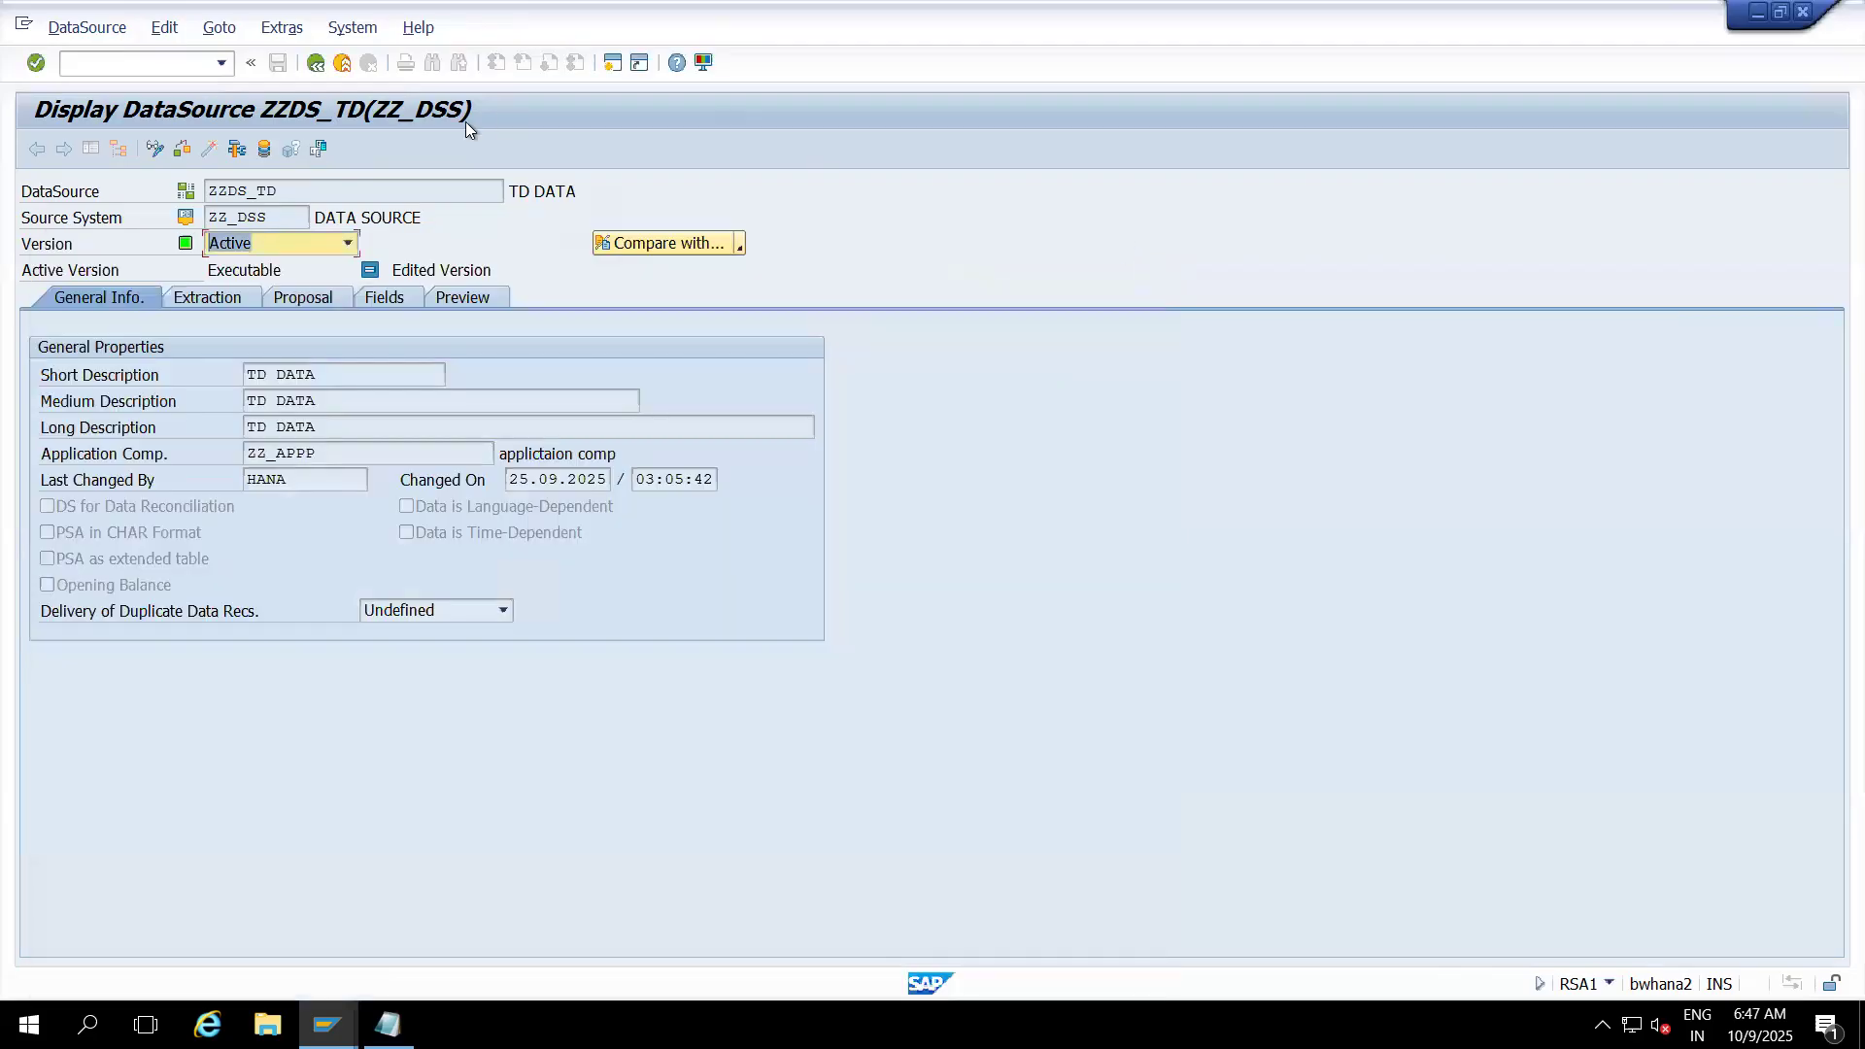
pyautogui.click(316, 64)
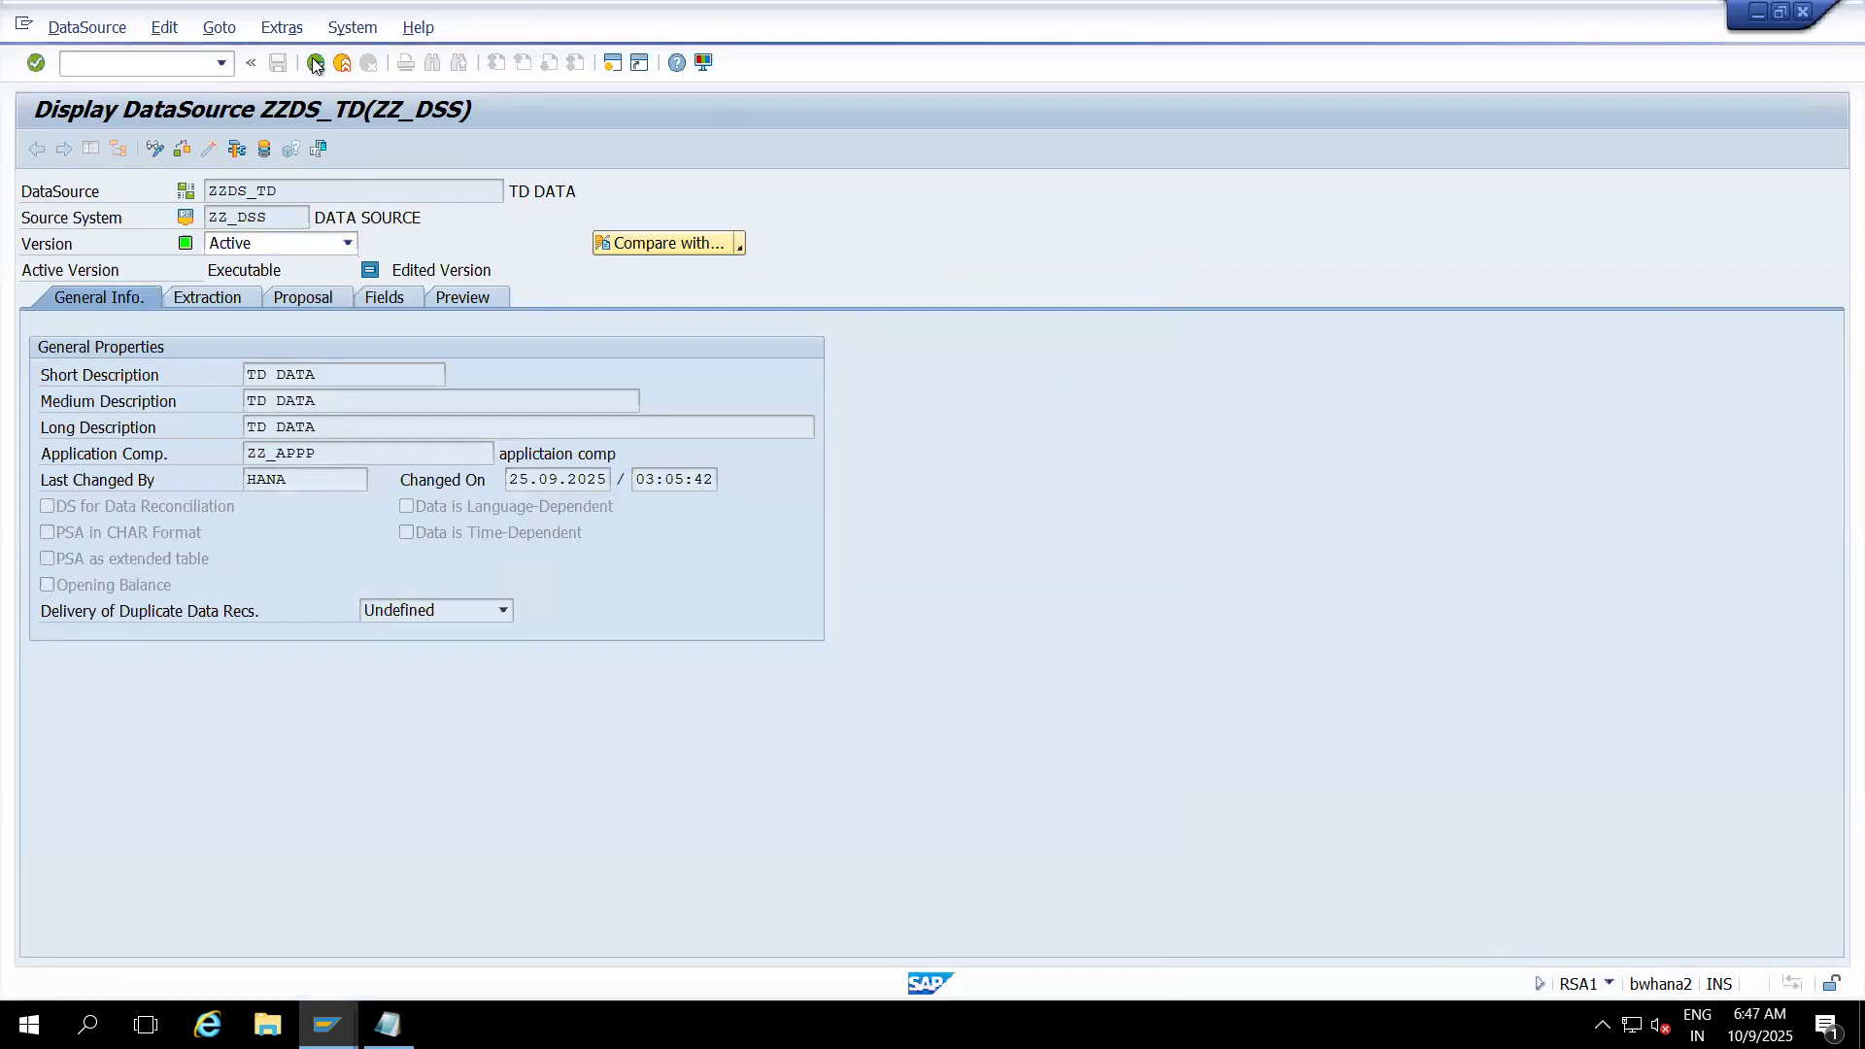
pyautogui.click(316, 63)
# - Switch the data transfer process to change mode, turn off Only retrieve last request in its extraction settings and activate it
pyautogui.click(107, 301)
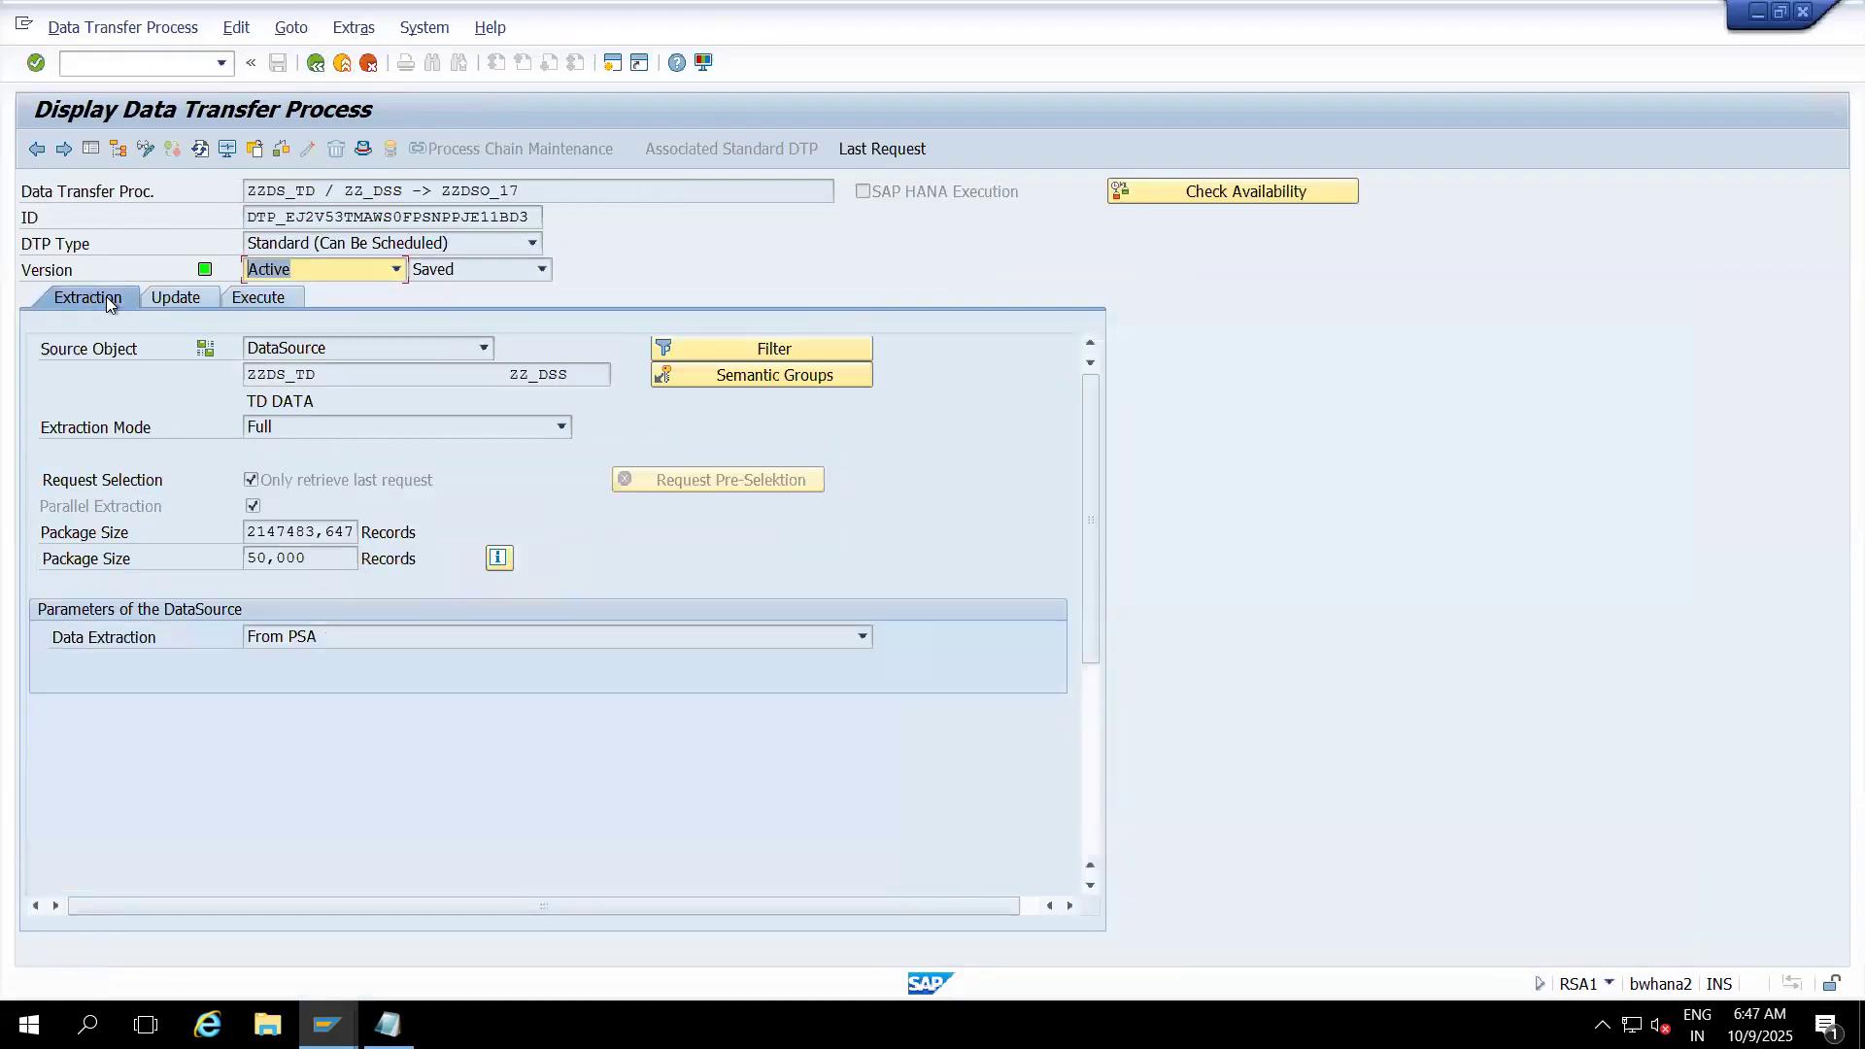
pyautogui.click(145, 148)
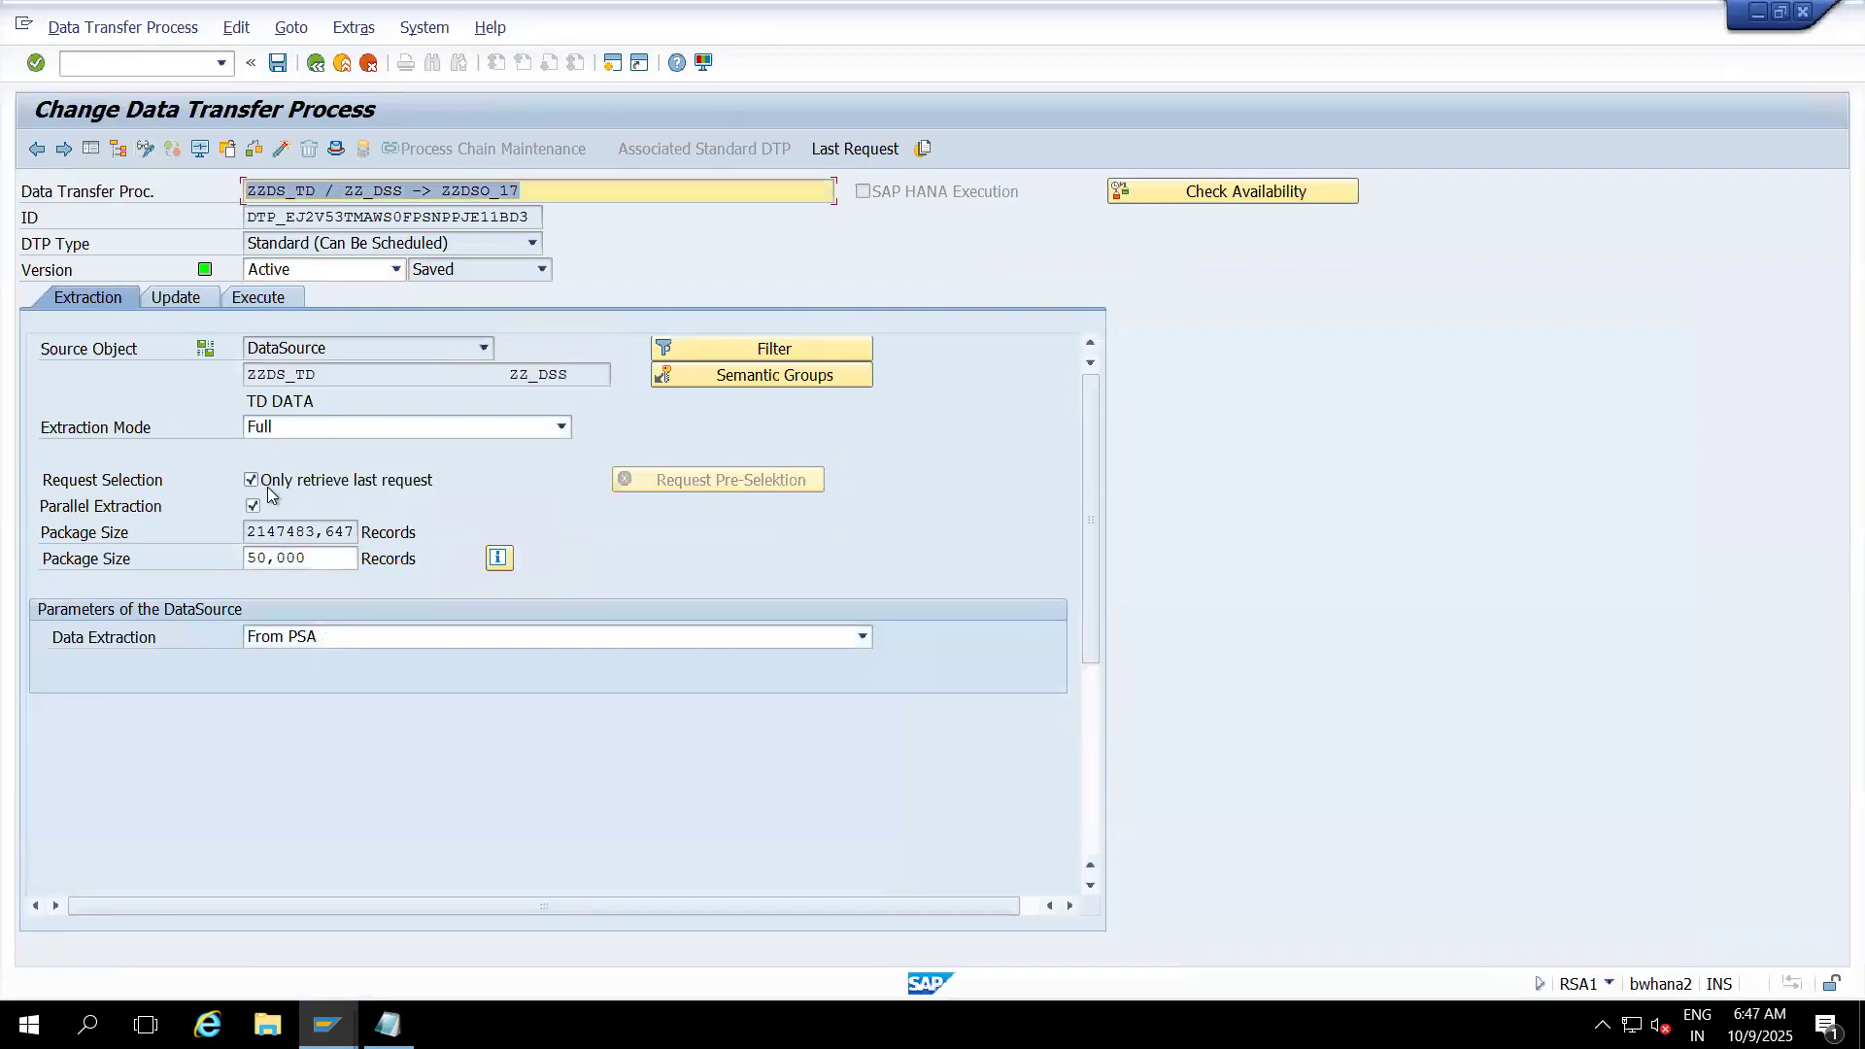
pyautogui.click(250, 481)
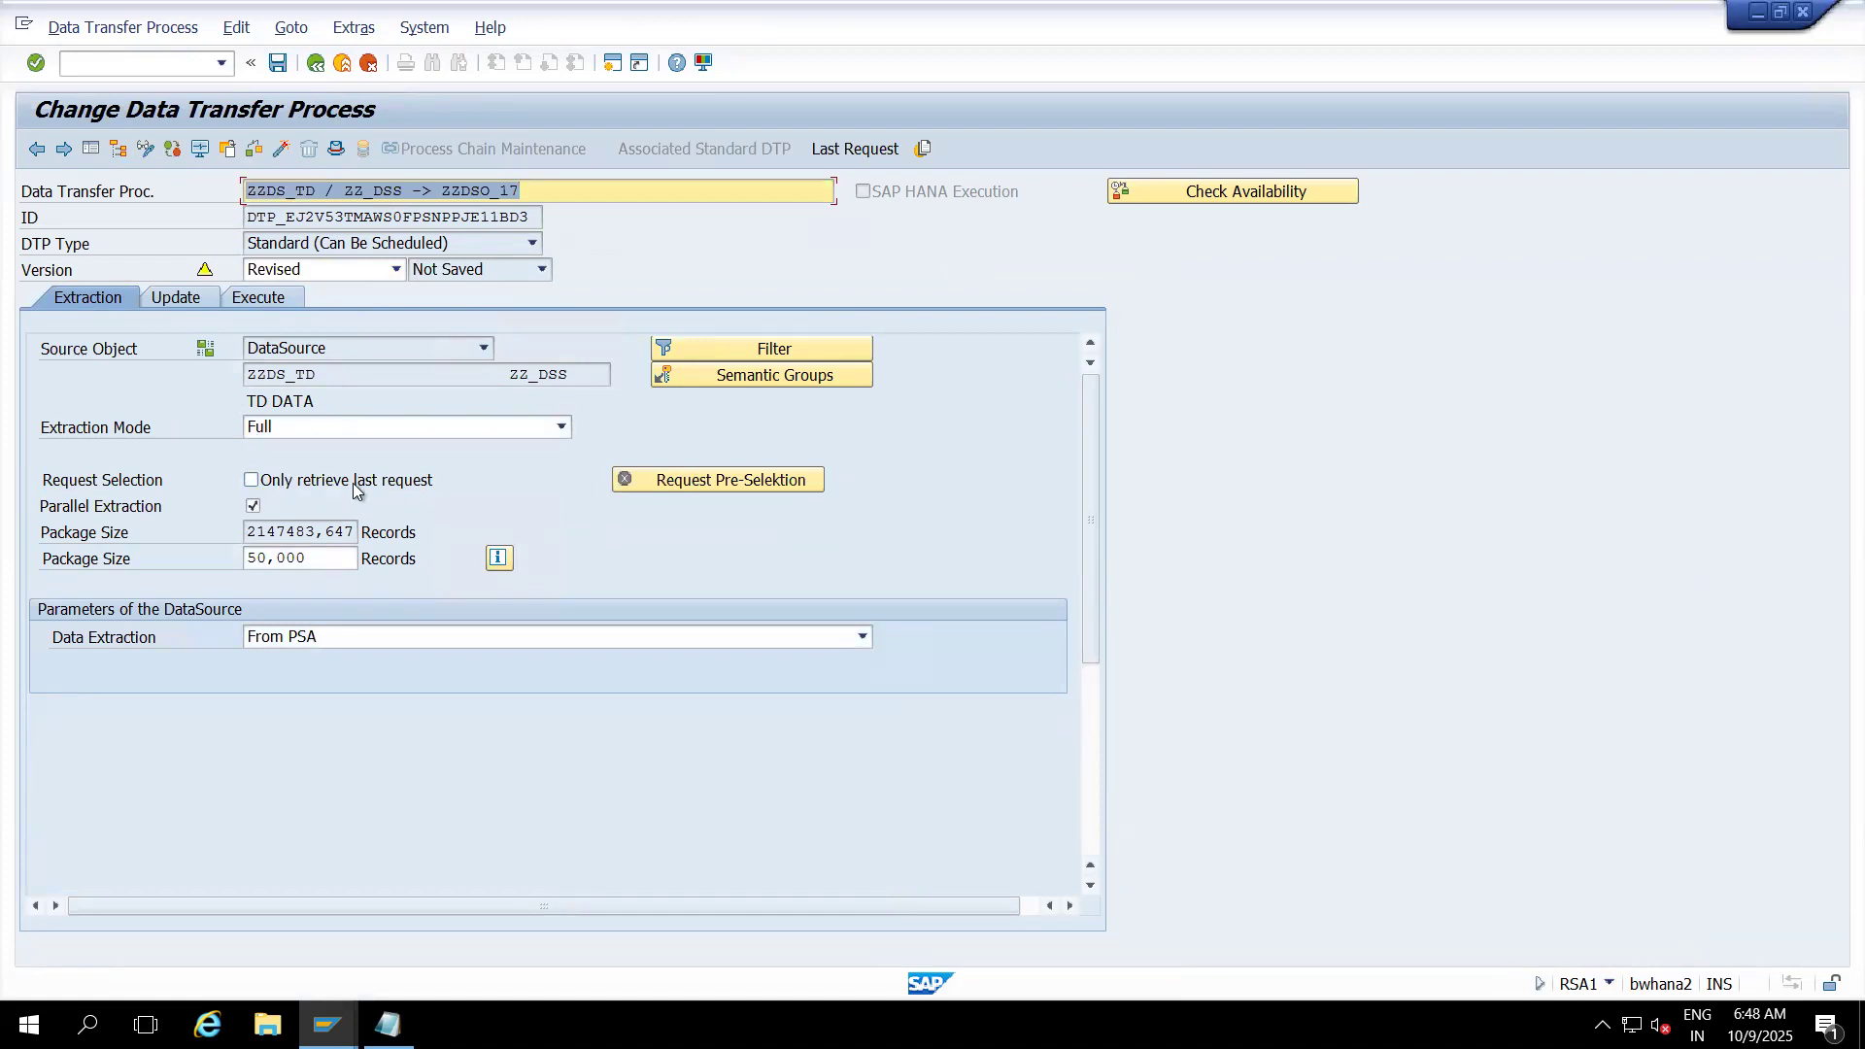
pyautogui.click(281, 151)
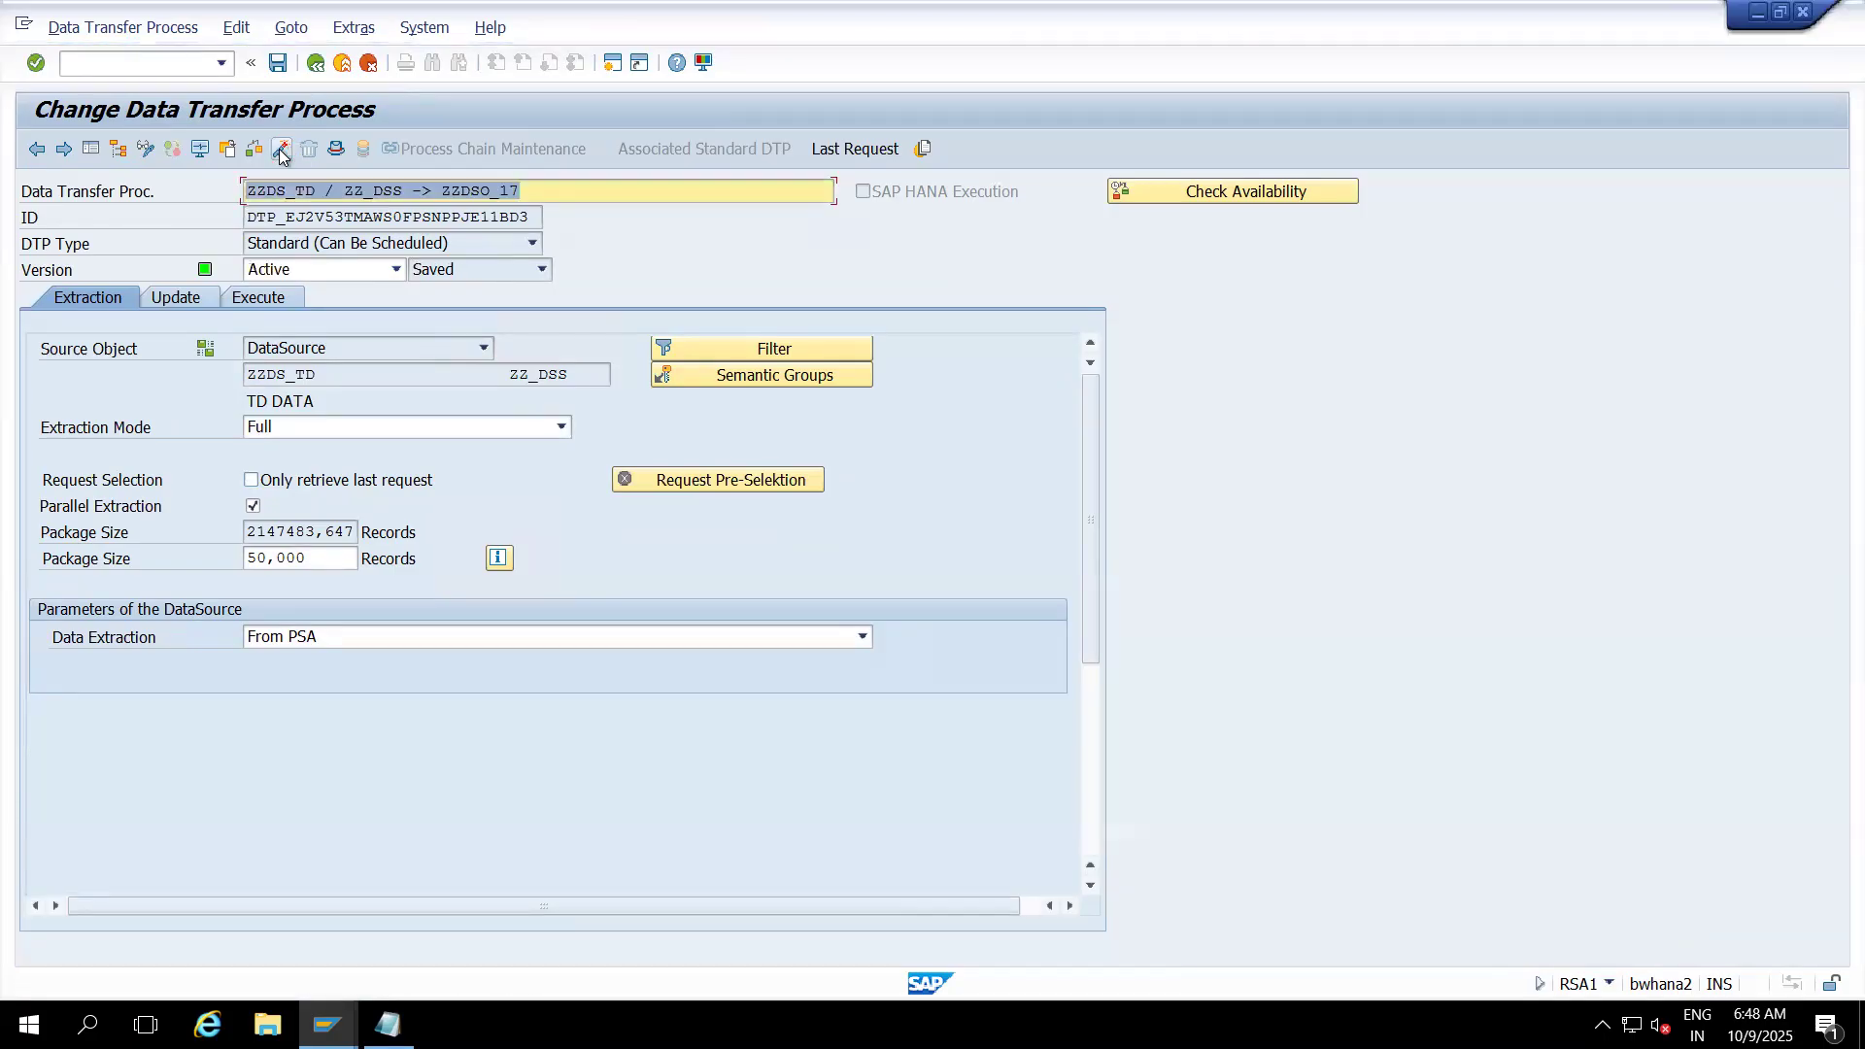
# - Execute the data transfer process, display its request monitor and refresh the status until processing finishes
pyautogui.click(262, 298)
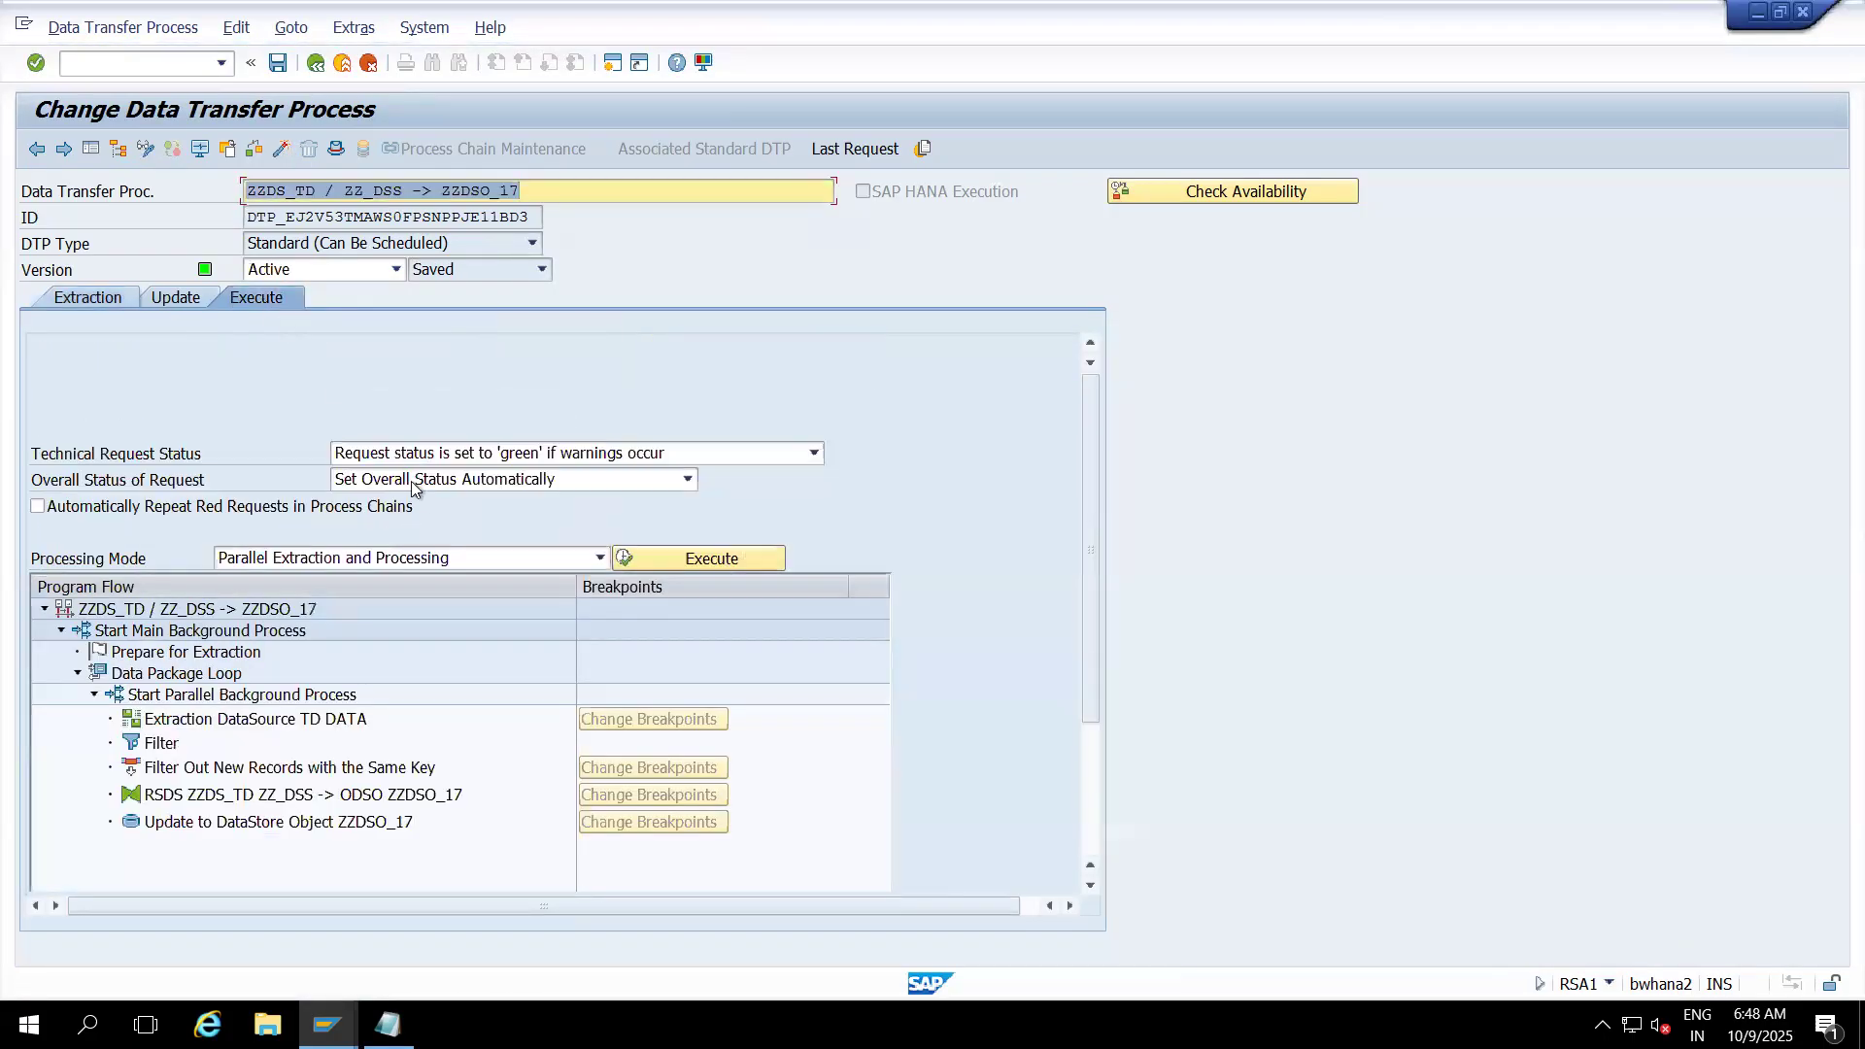
pyautogui.click(649, 551)
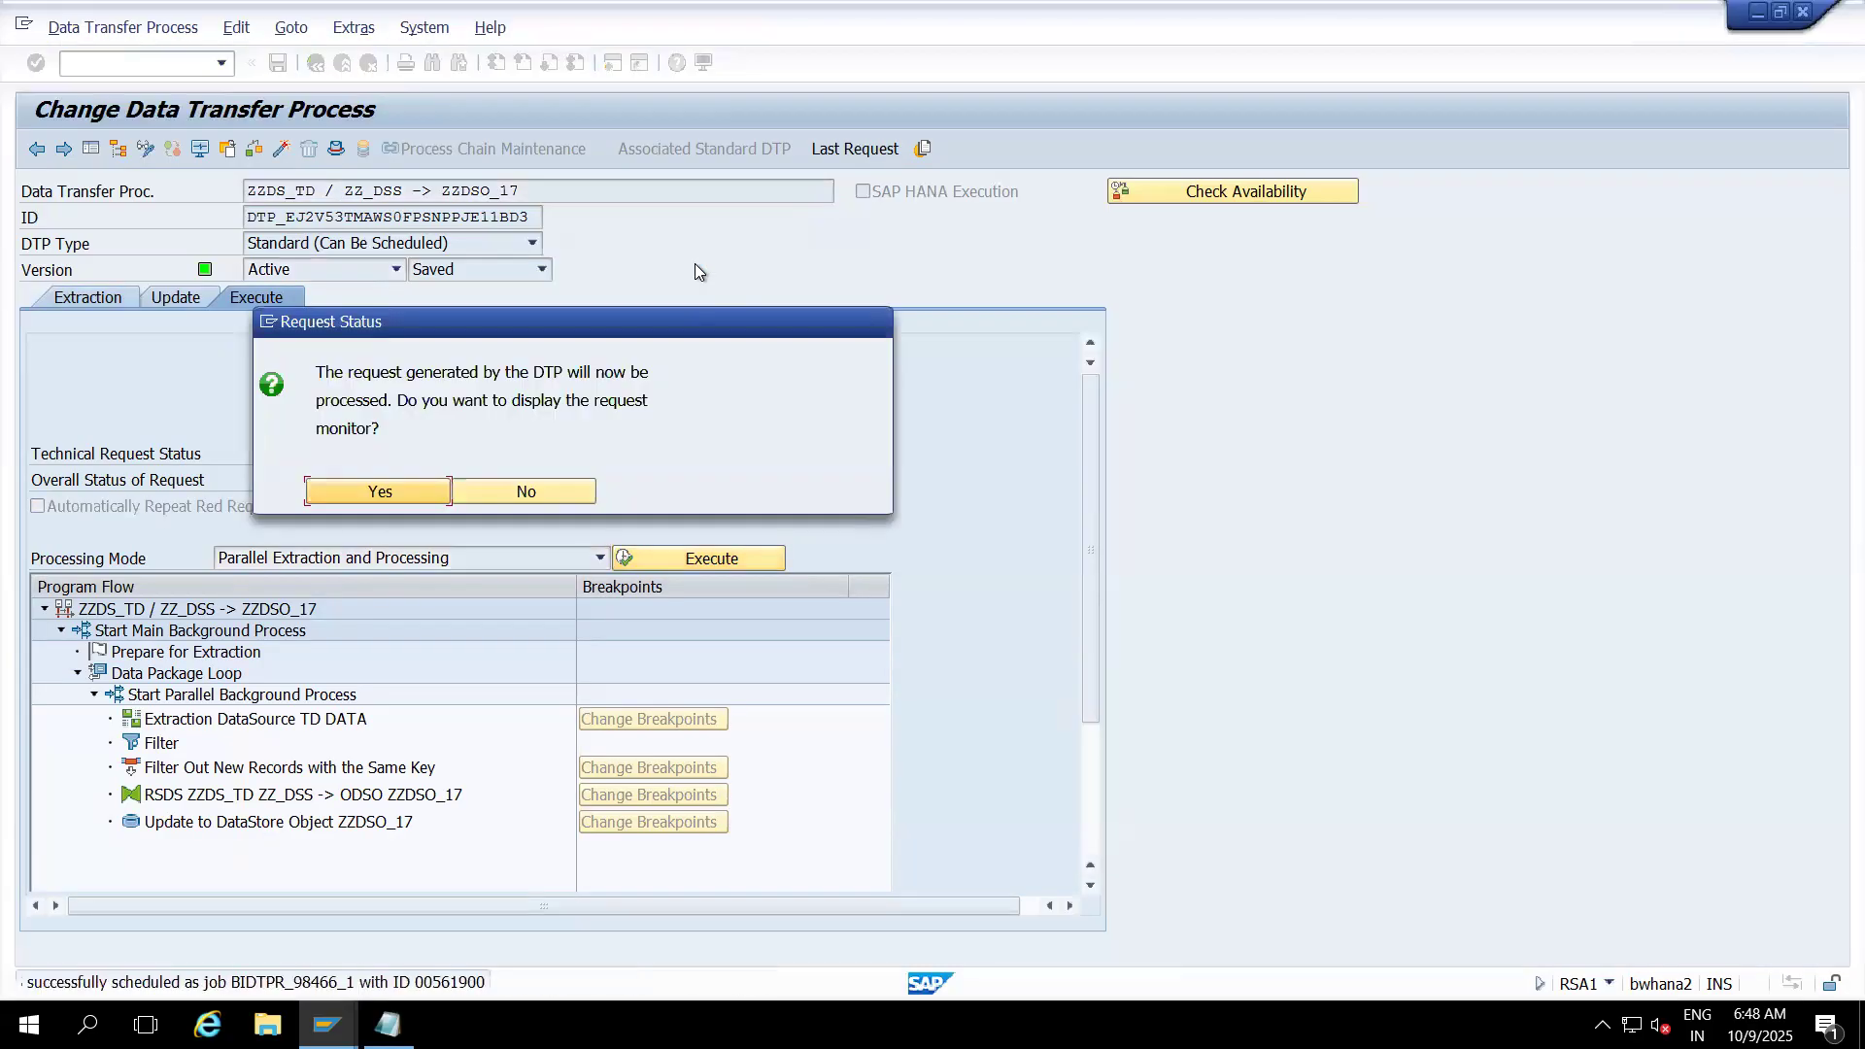
pyautogui.click(414, 487)
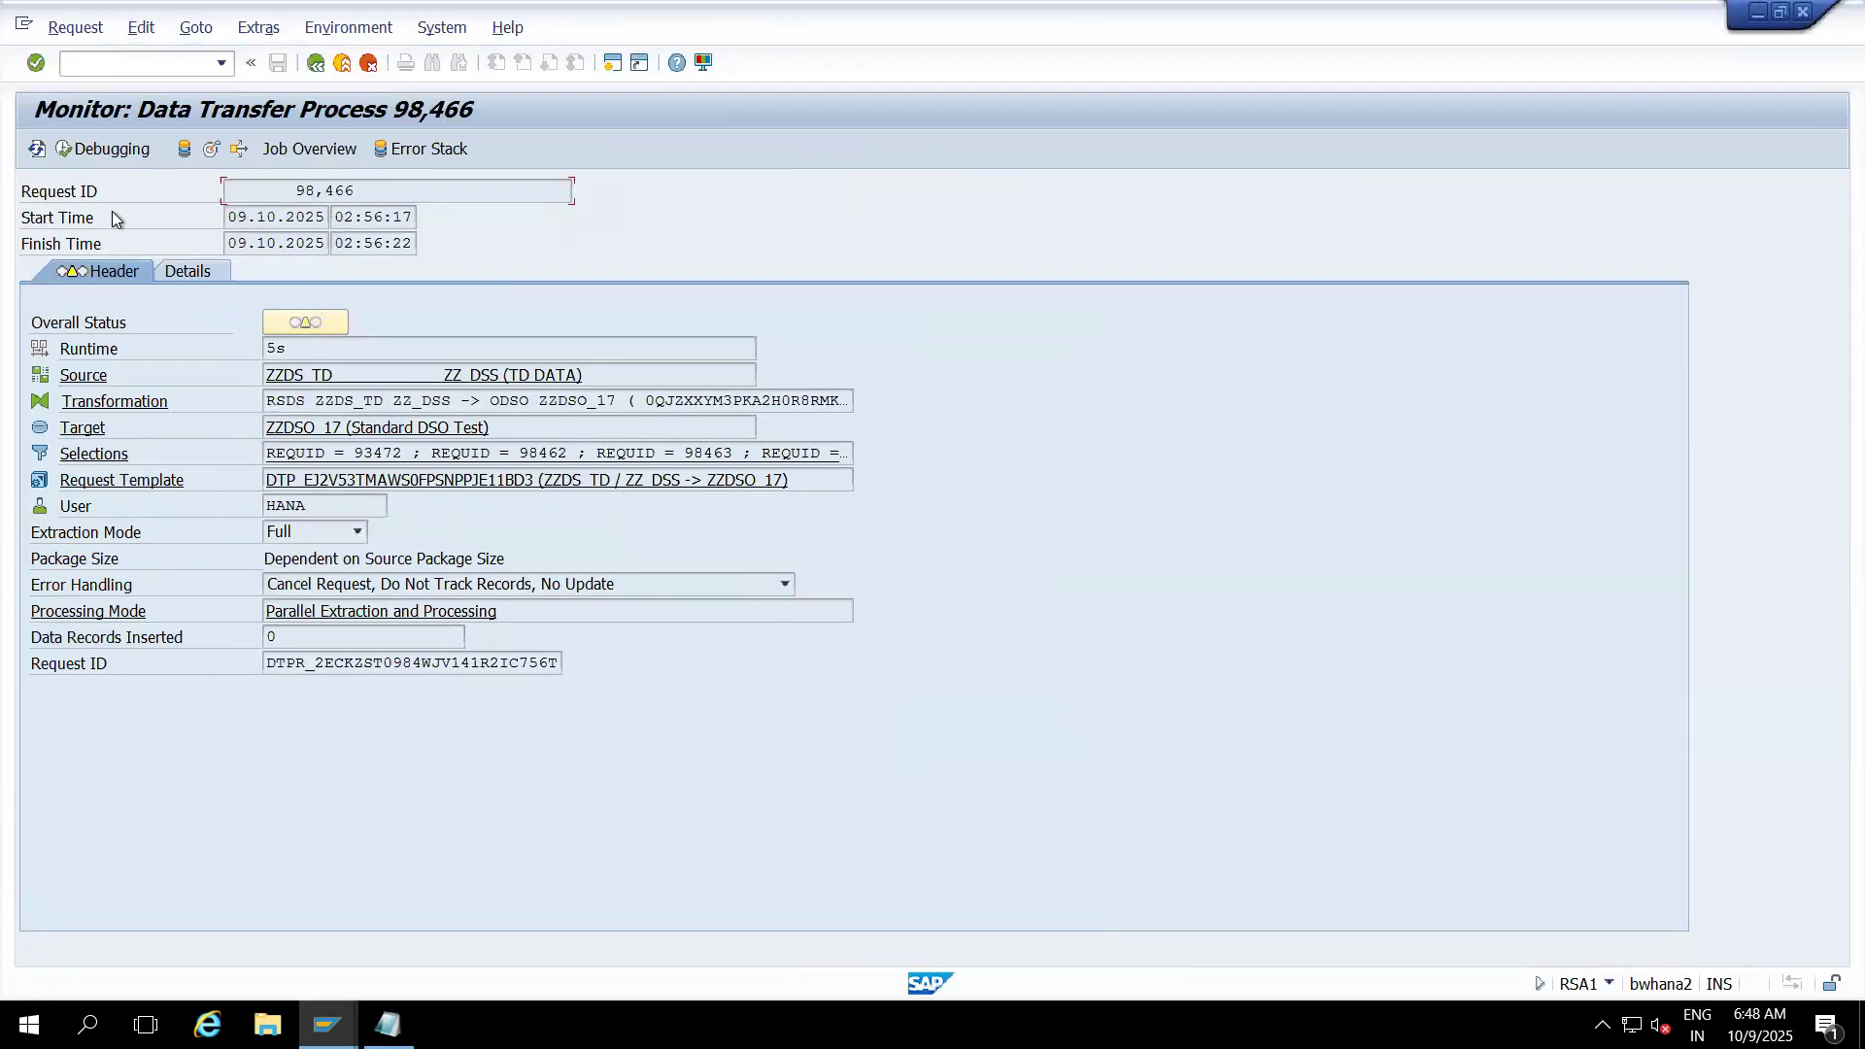
pyautogui.click(39, 149)
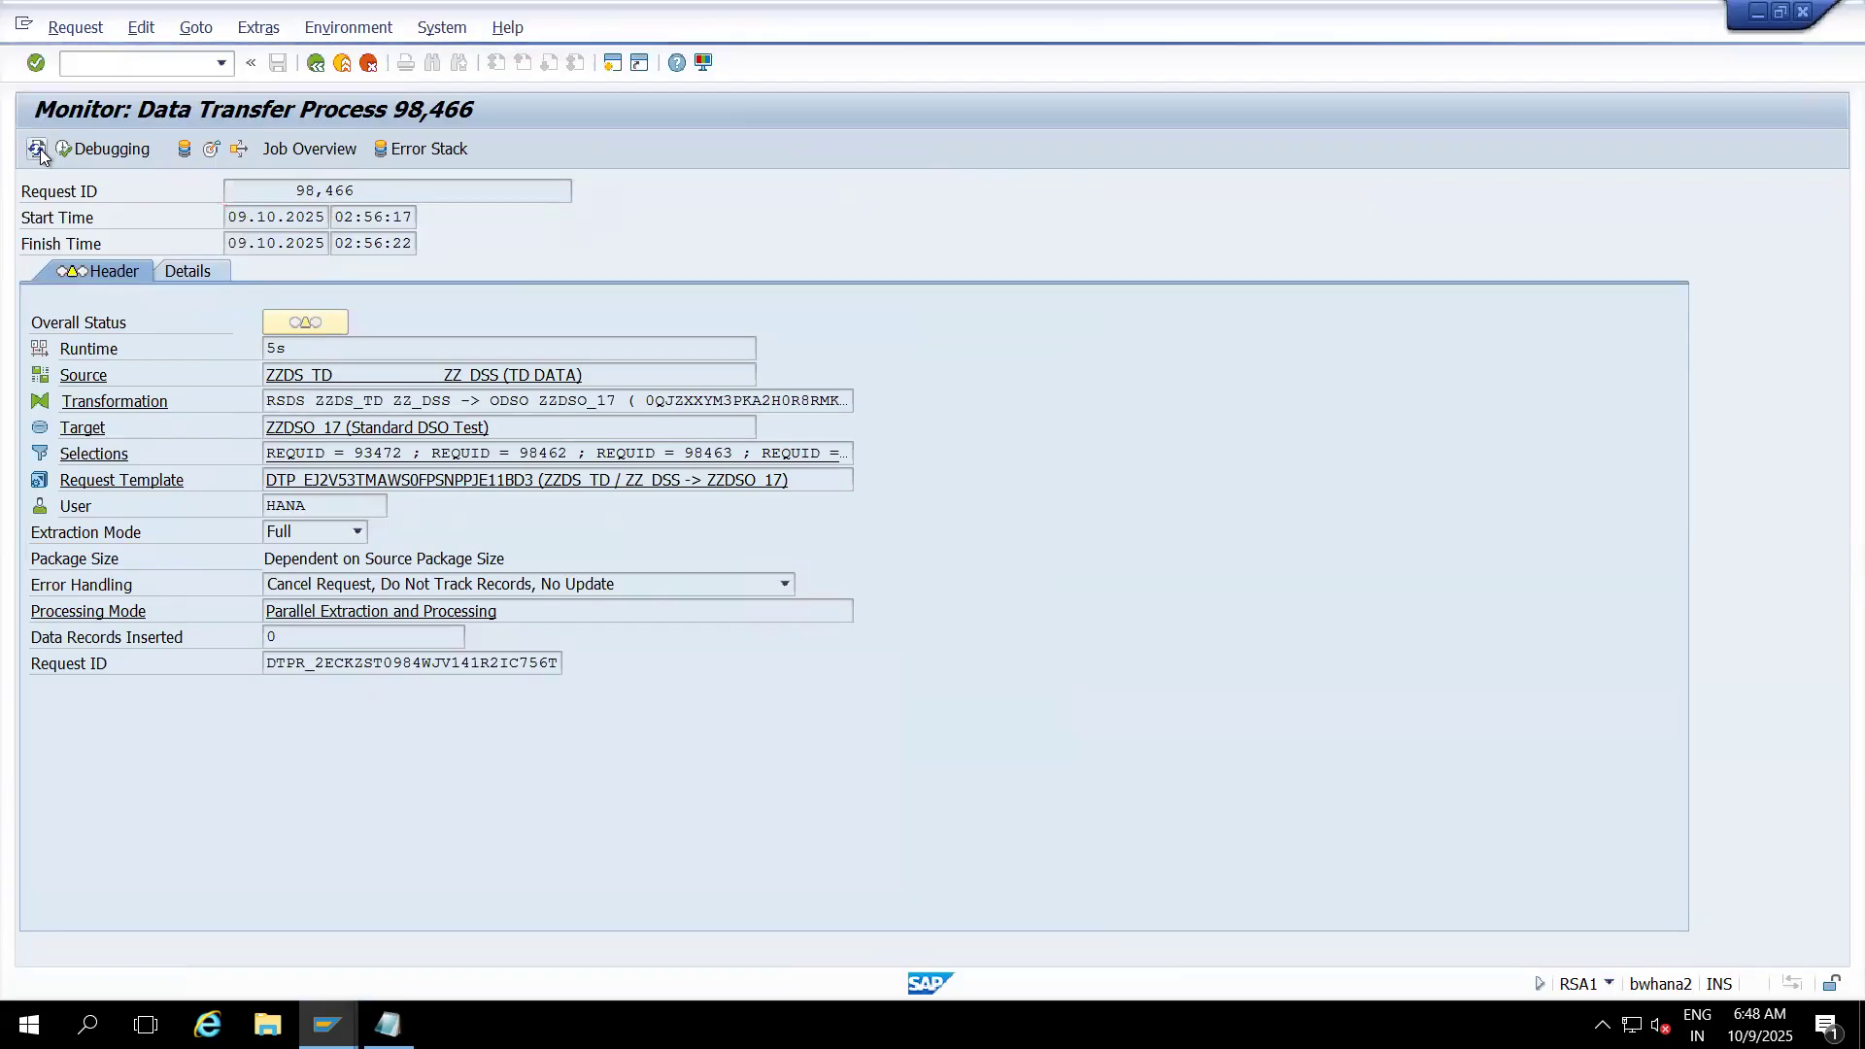
pyautogui.click(39, 150)
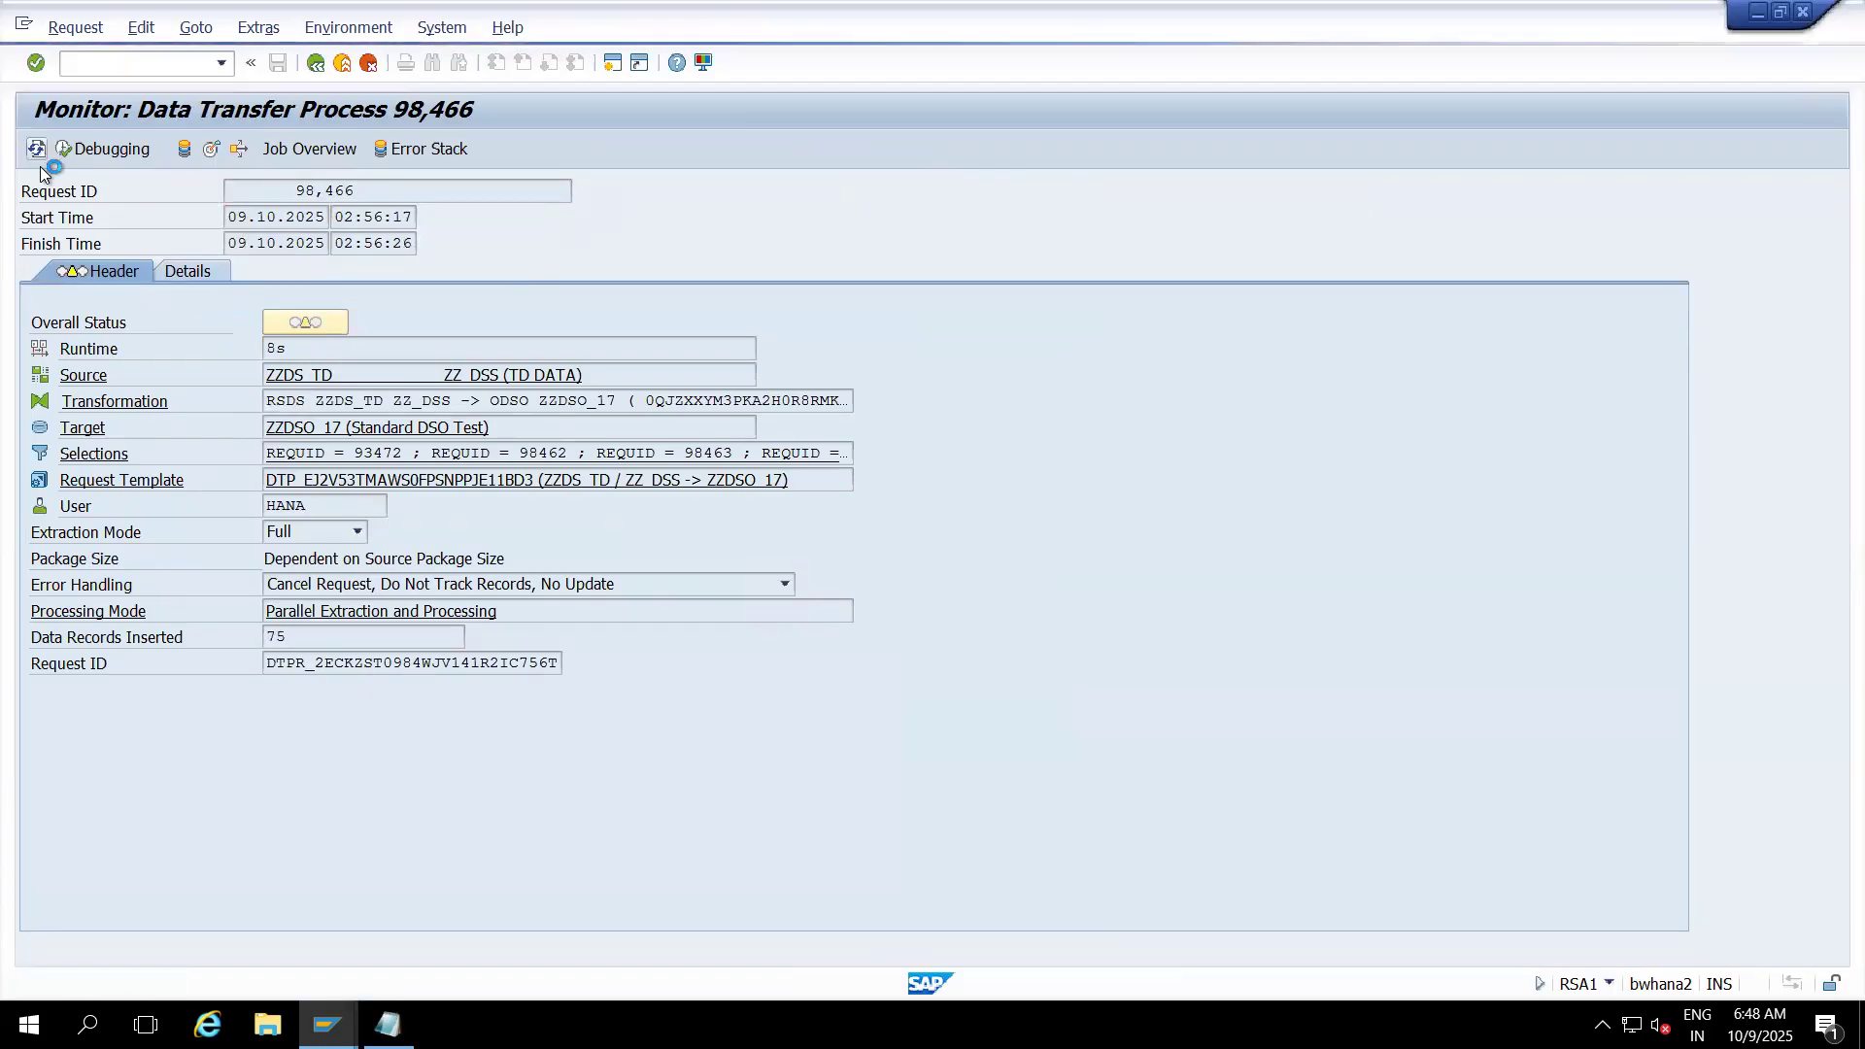
pyautogui.click(37, 150)
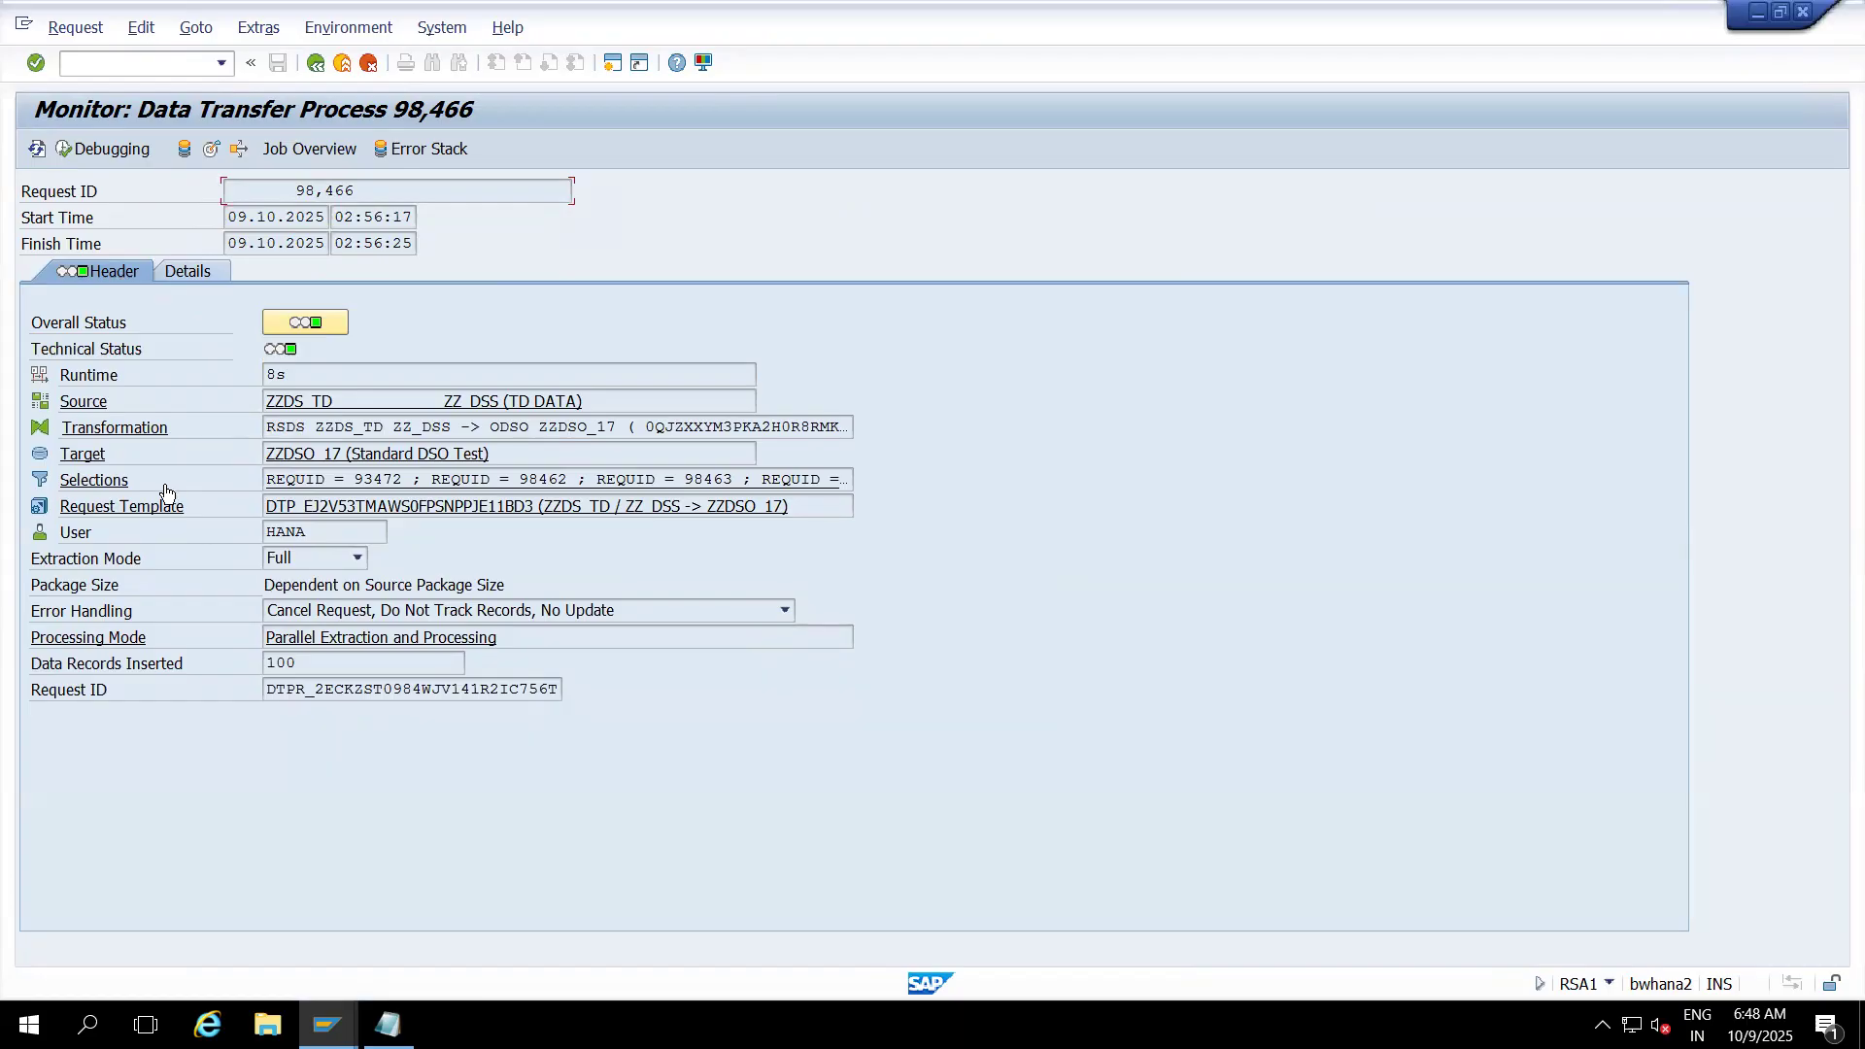
# - Show the request's full Selections list, capture it with Snipping Tool, minimize the snip and close the list
pyautogui.click(108, 486)
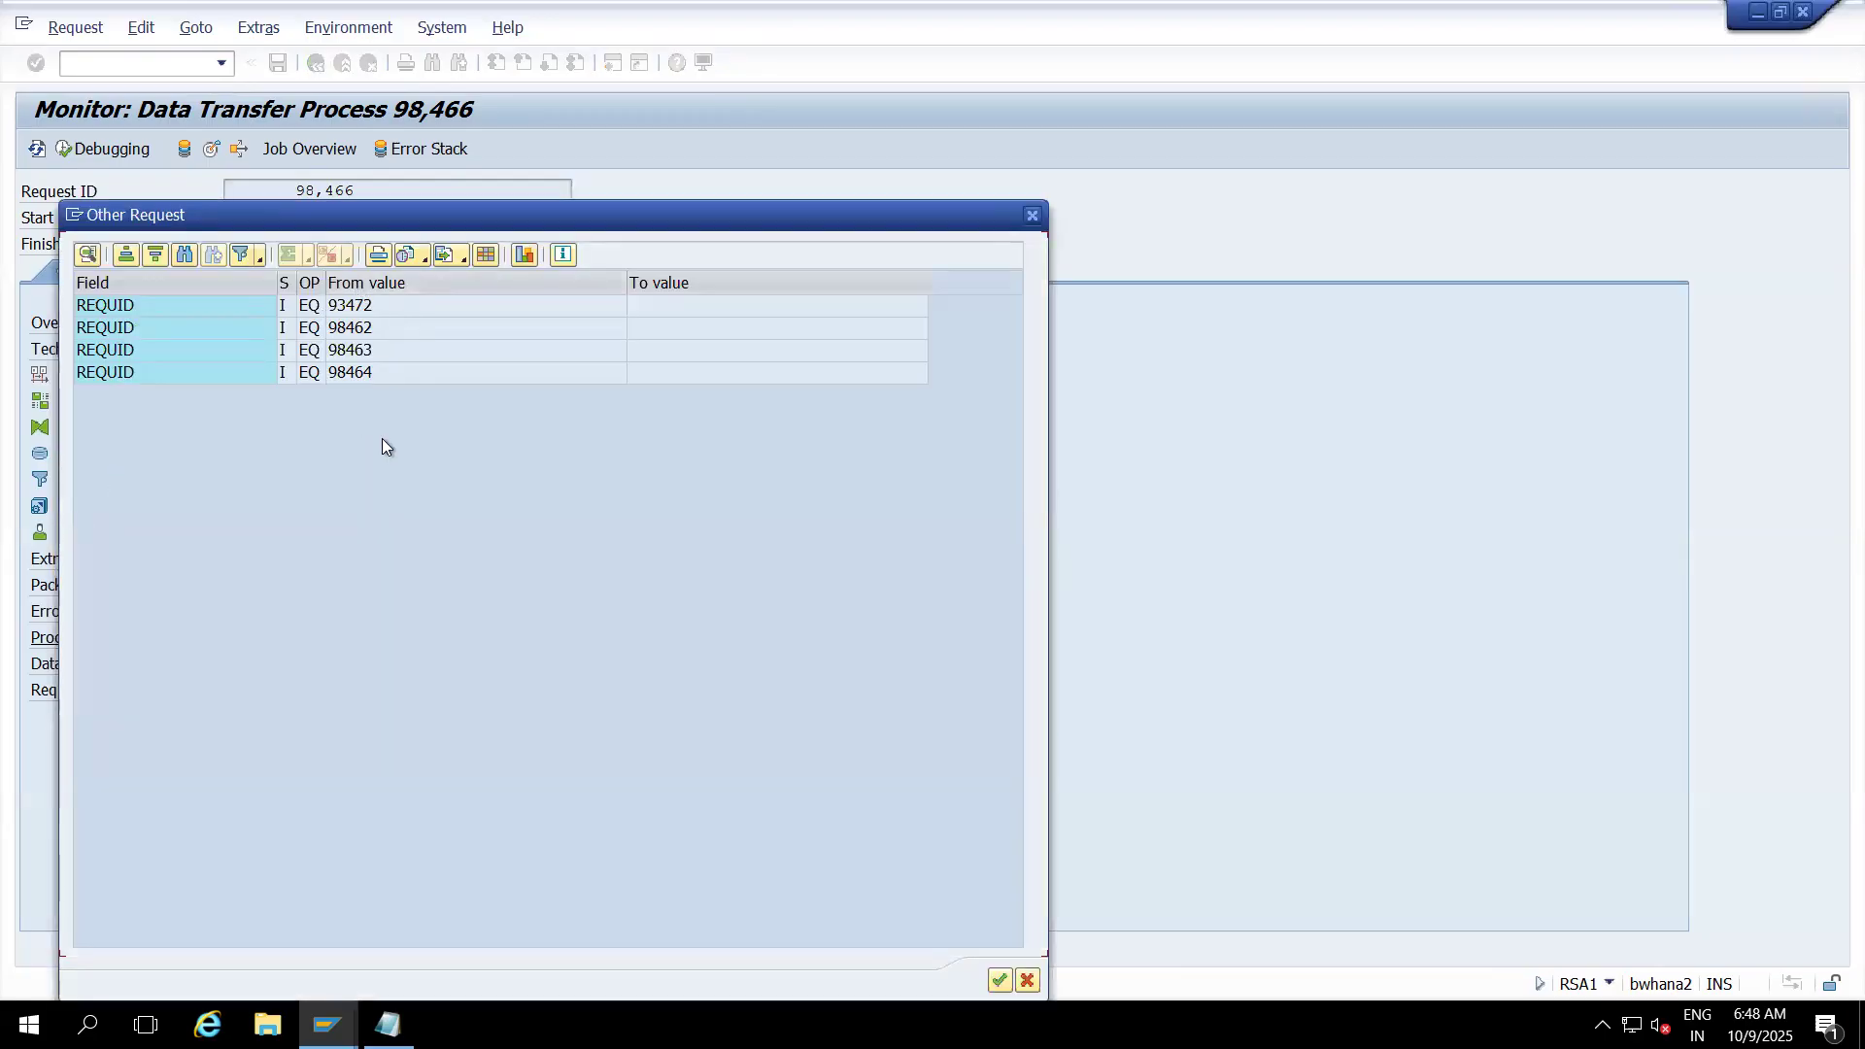
pyautogui.press('super+r')
pyautogui.write('sni')
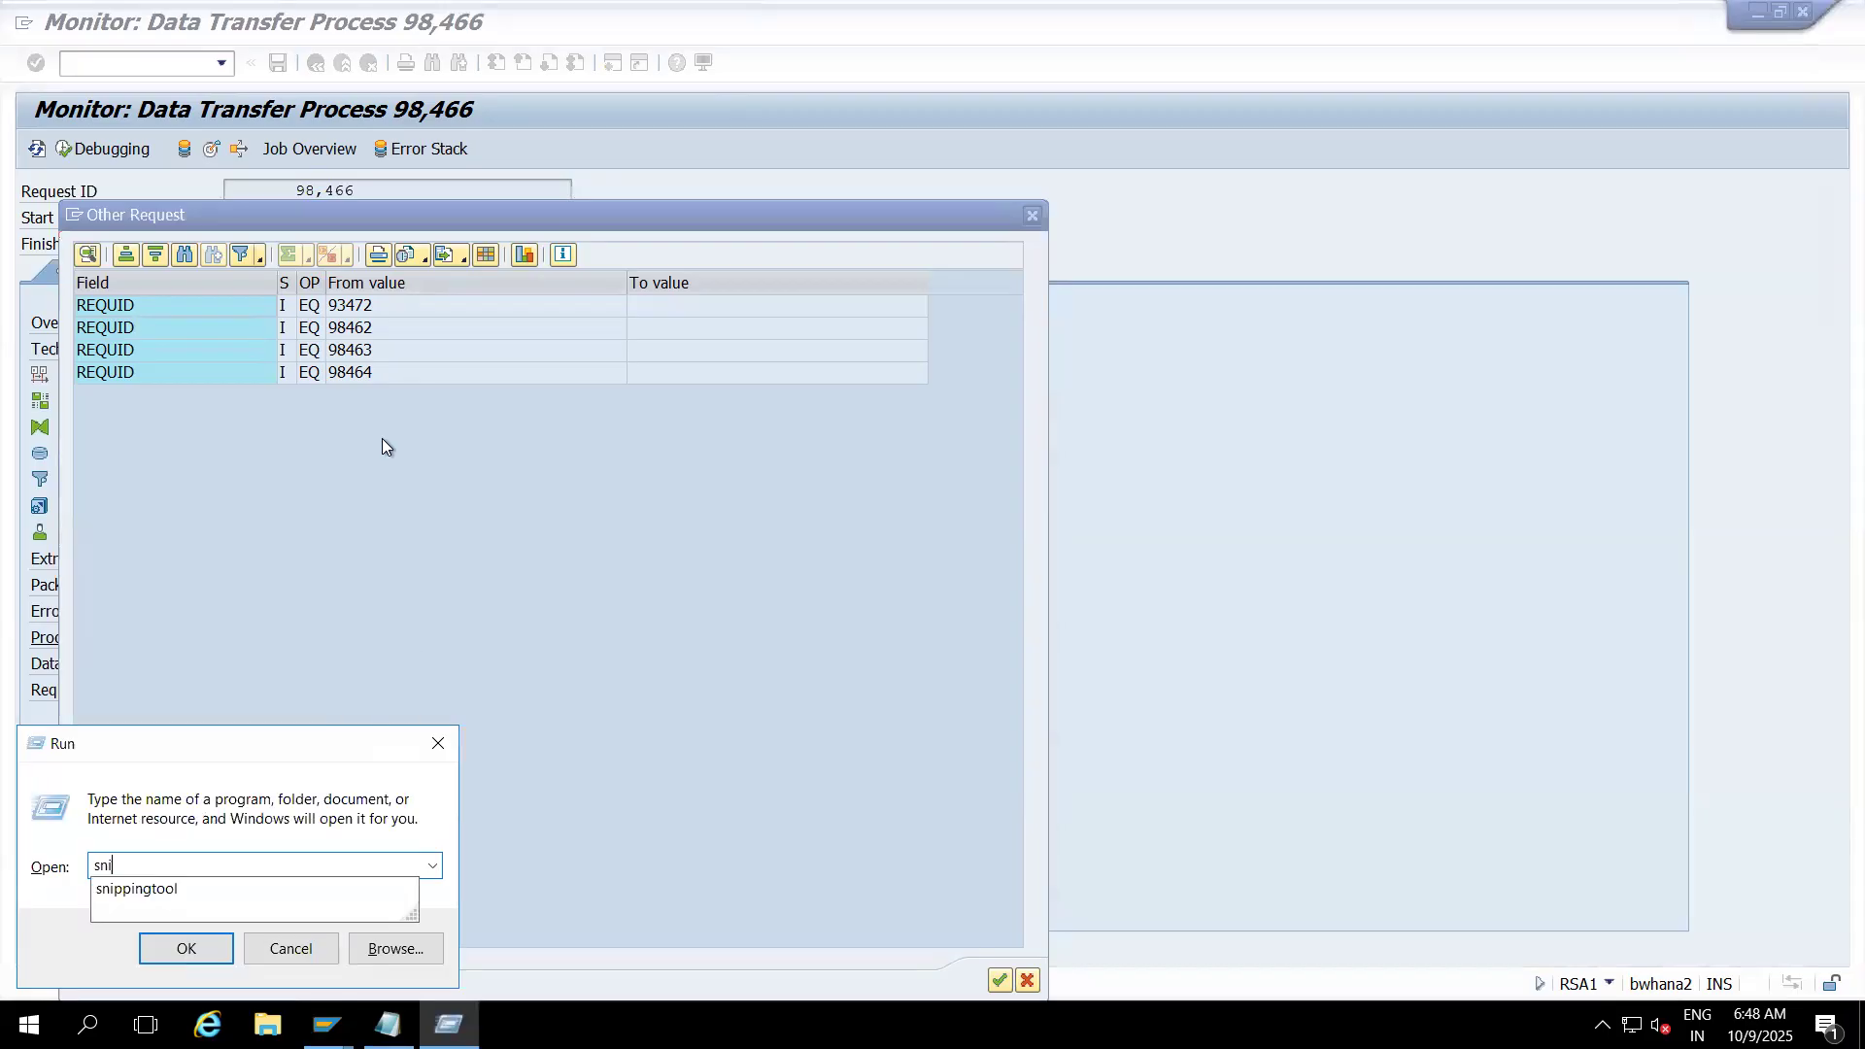
pyautogui.press('Down')
pyautogui.press('Return')
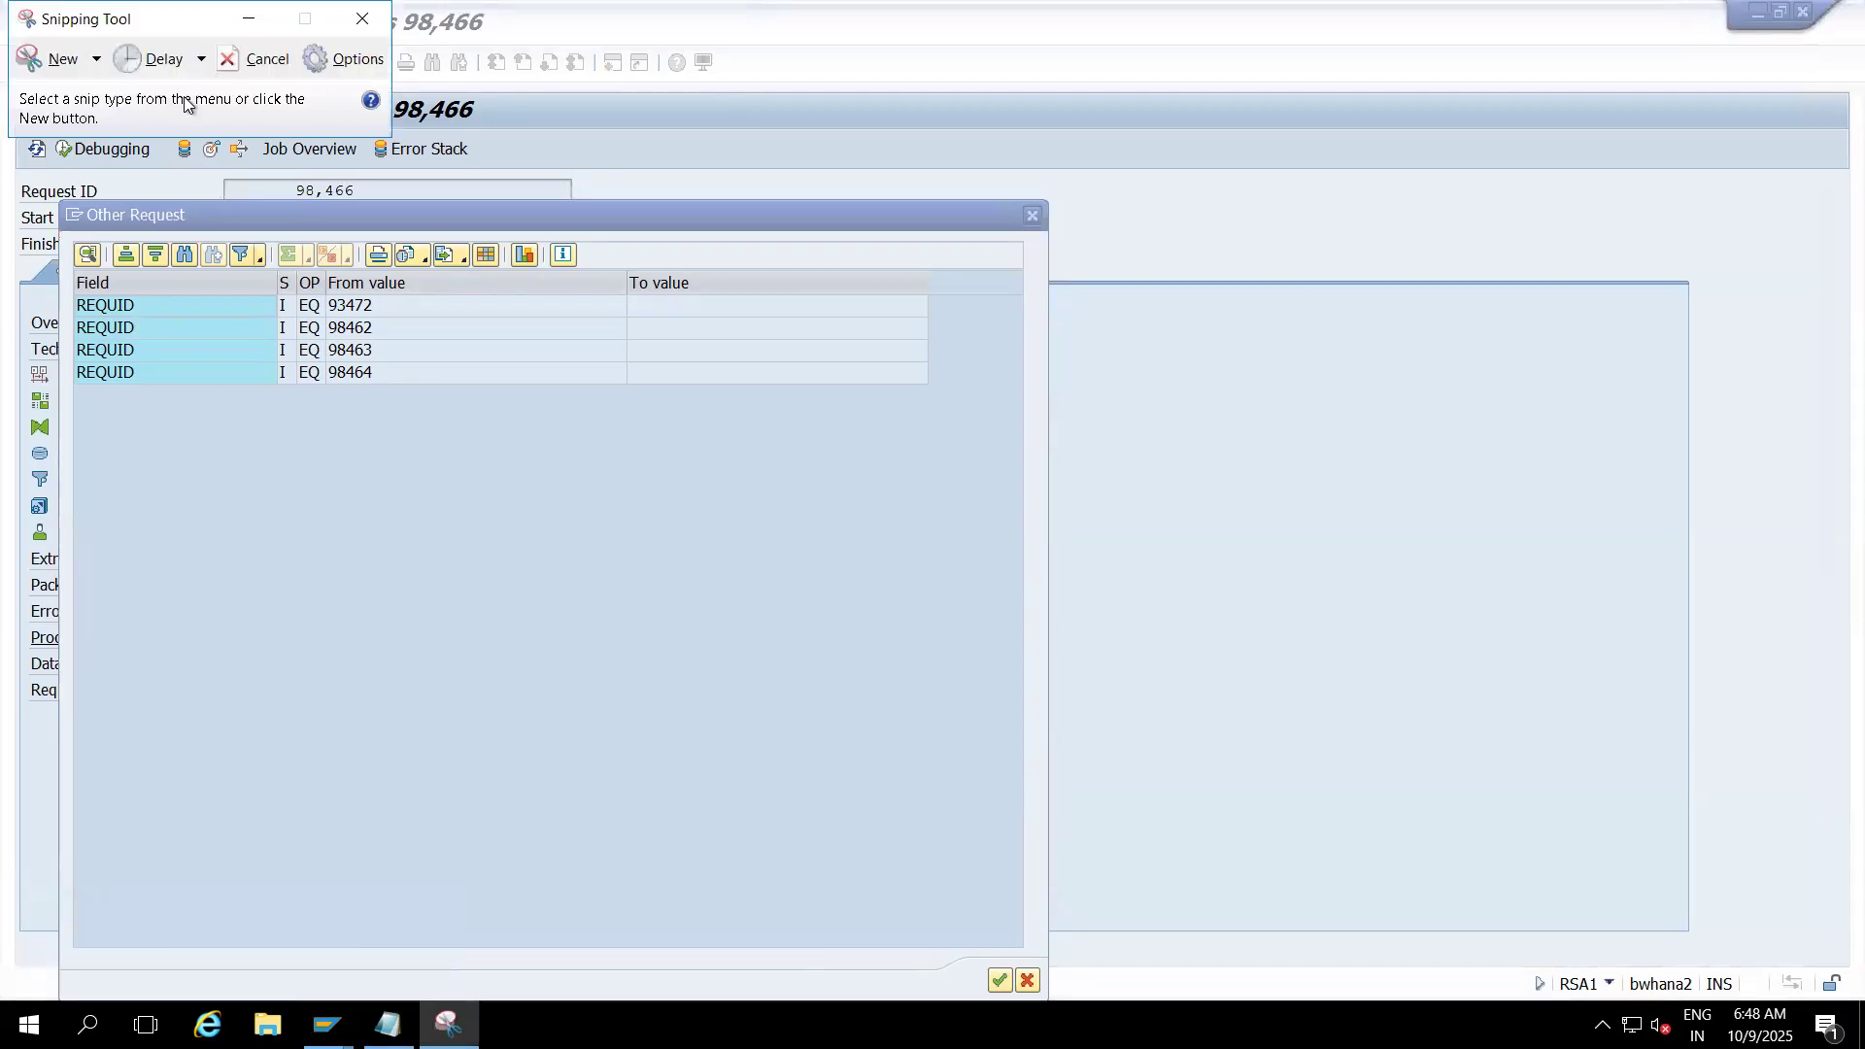
pyautogui.click(30, 58)
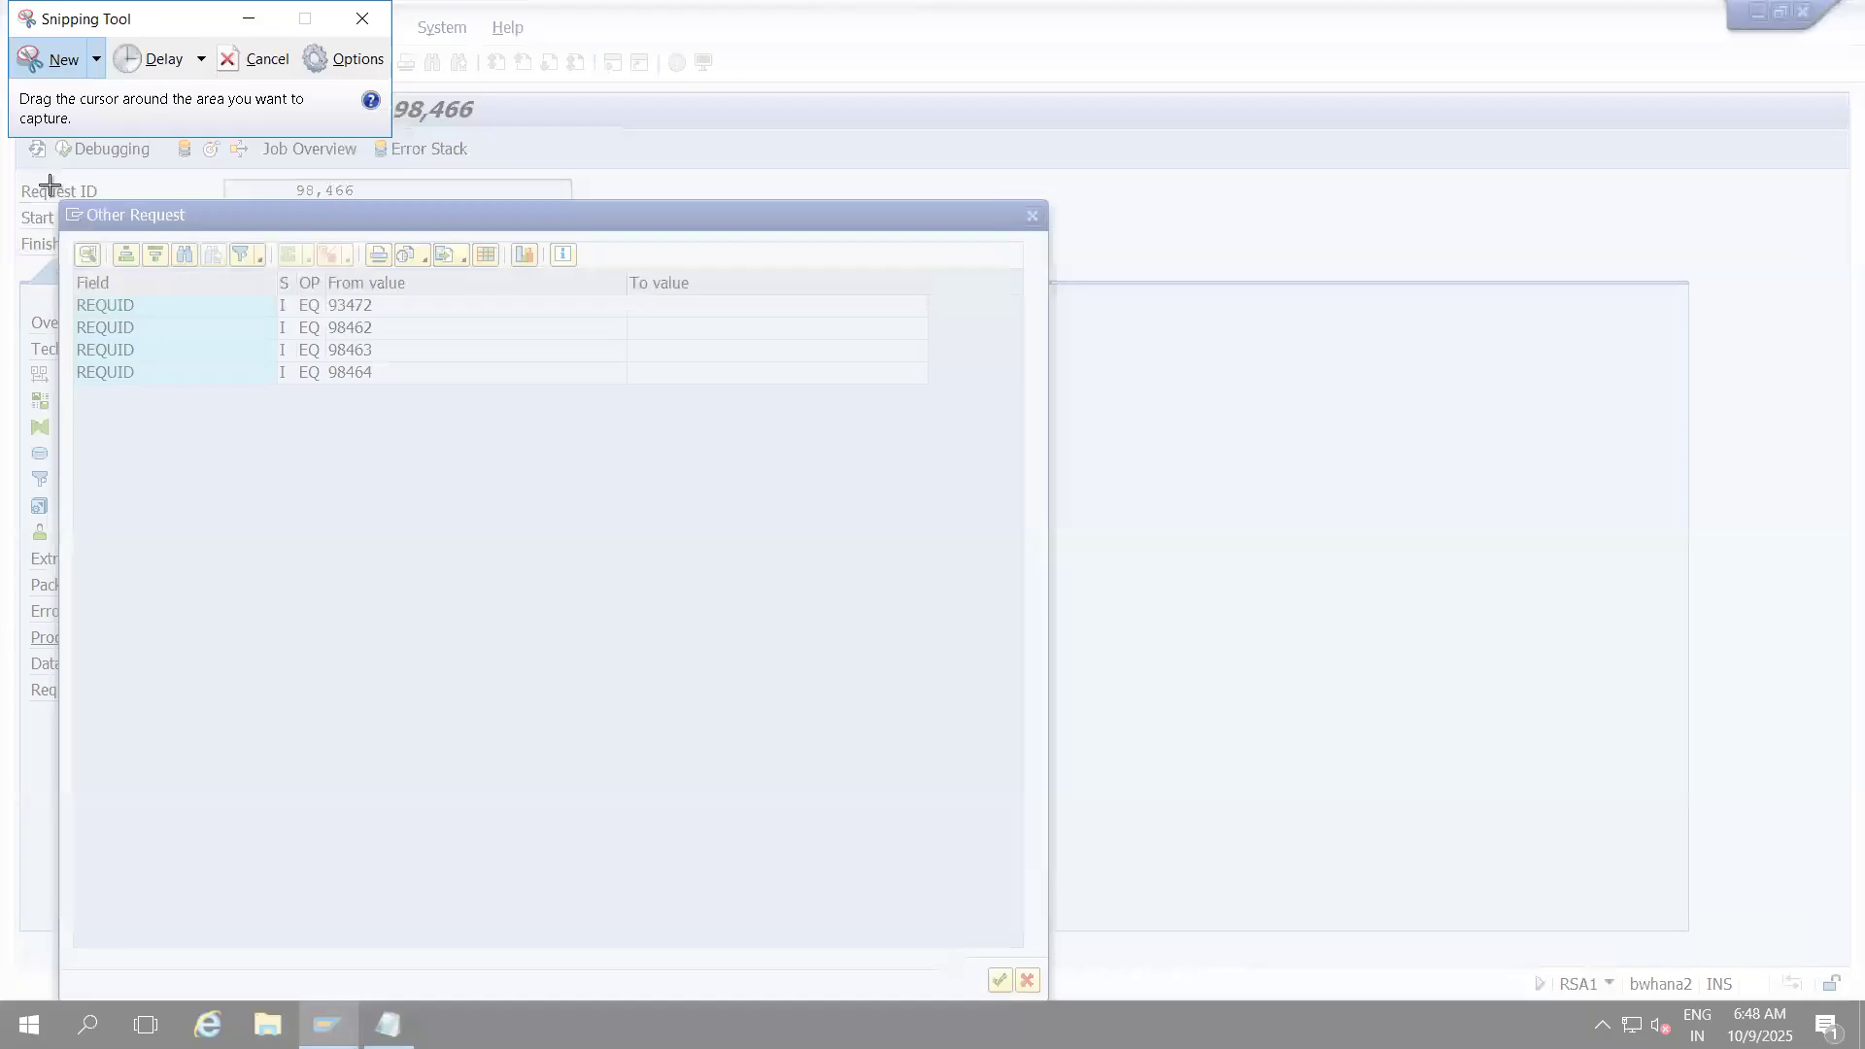
pyautogui.moveTo(49, 185); pyautogui.dragTo(517, 345)
pyautogui.moveTo(875, 472); pyautogui.dragTo(875, 472)
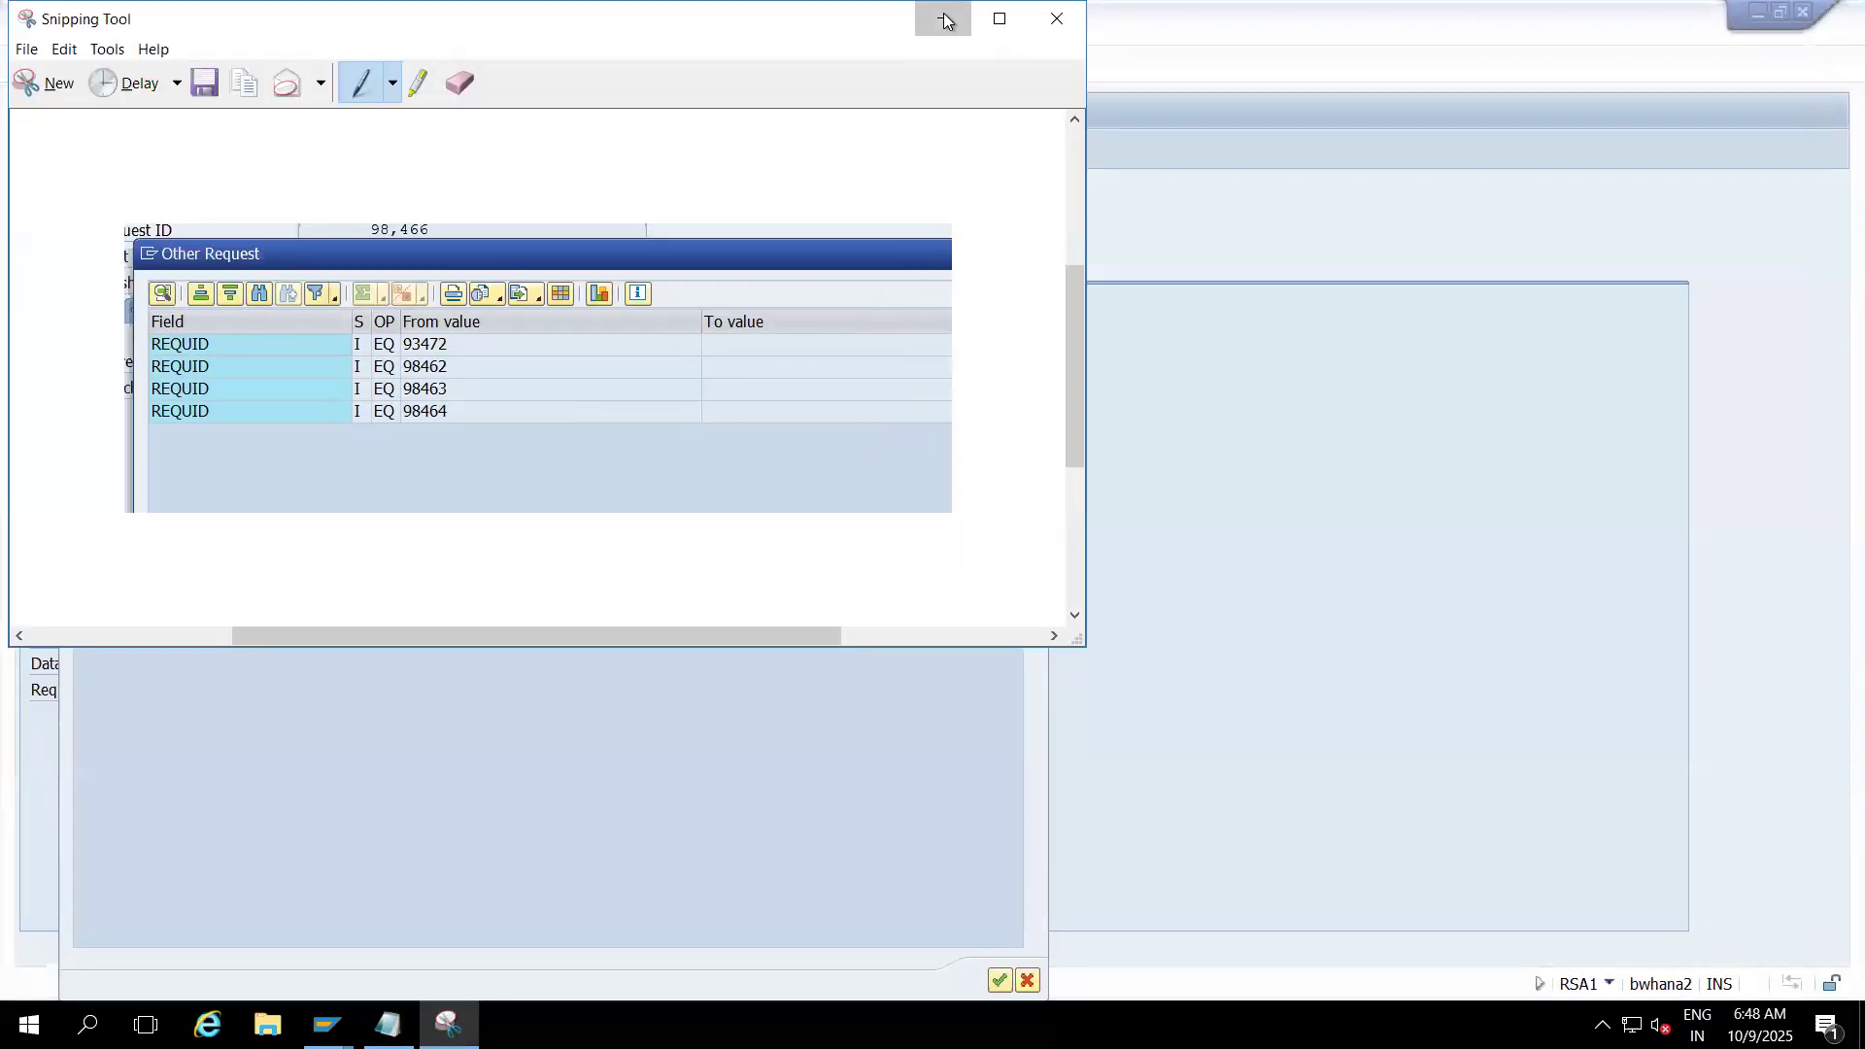
pyautogui.click(944, 20)
pyautogui.click(1034, 222)
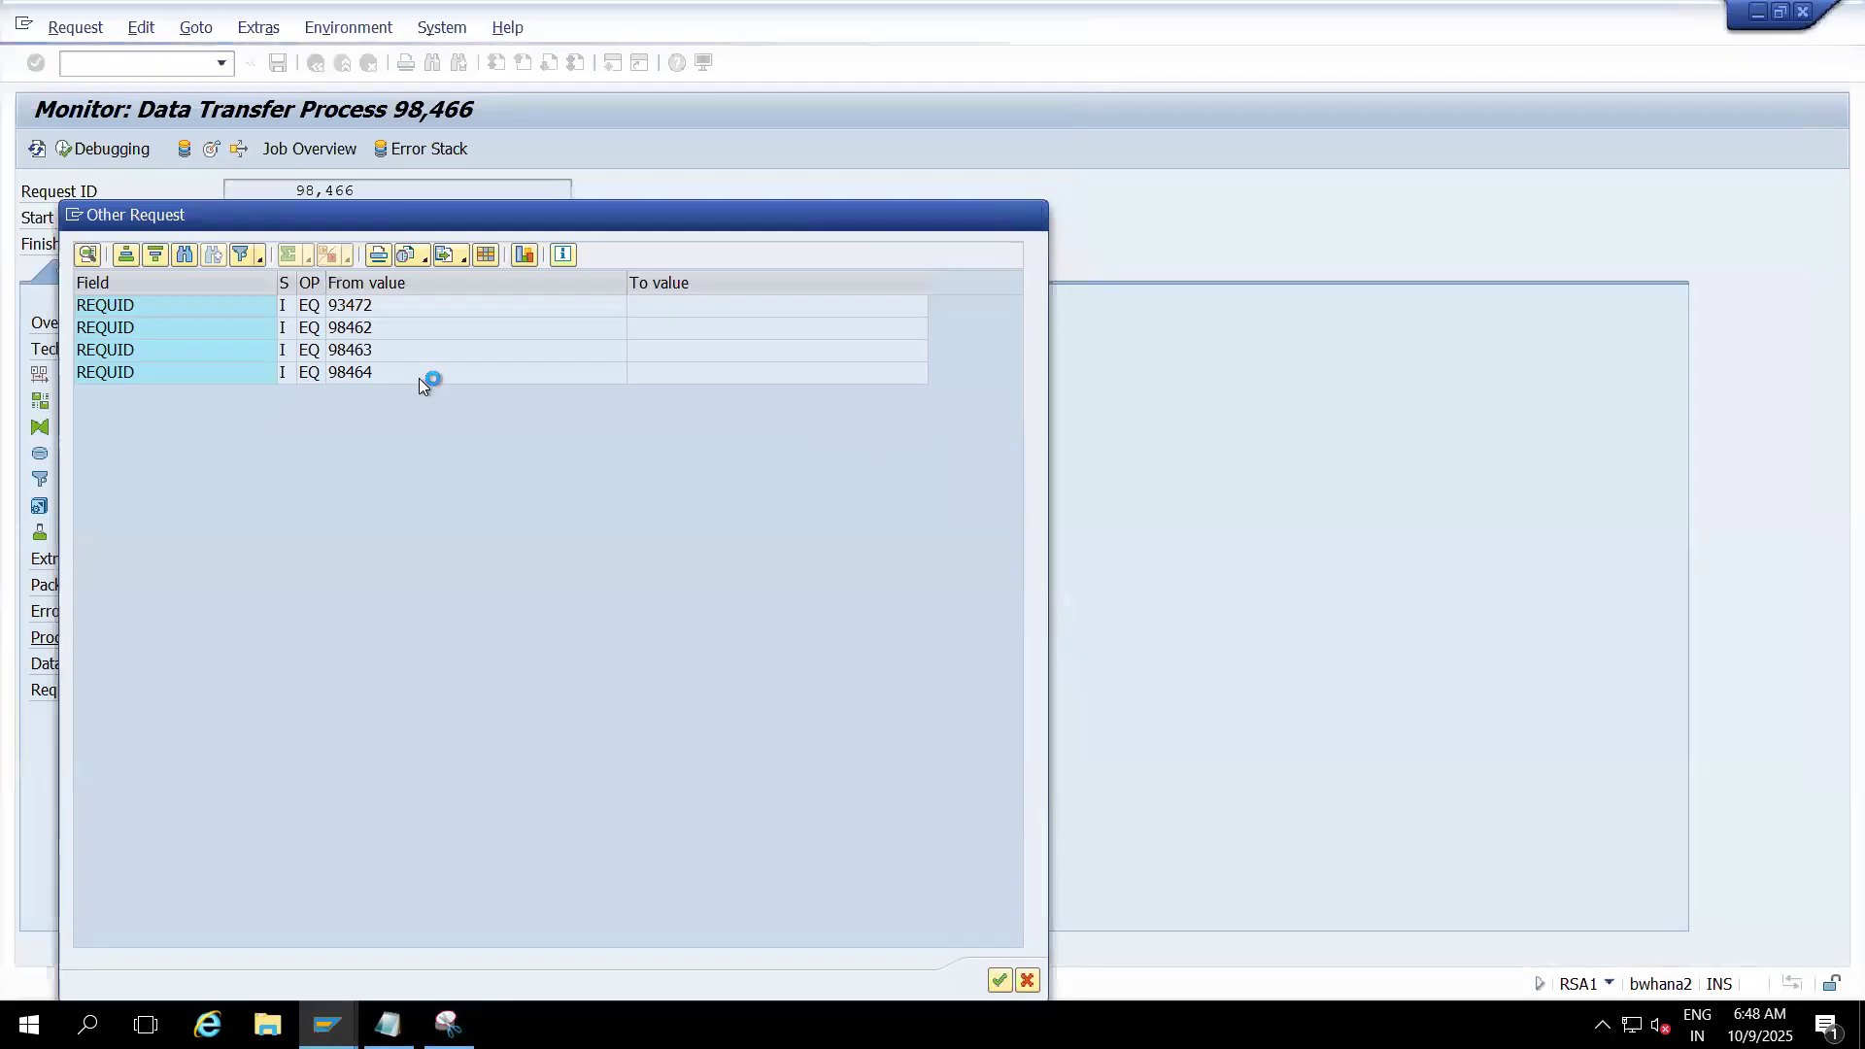
# - Display all PSA requests of the source DataSource and place the captured Selections snip beside the list
pyautogui.click(87, 403)
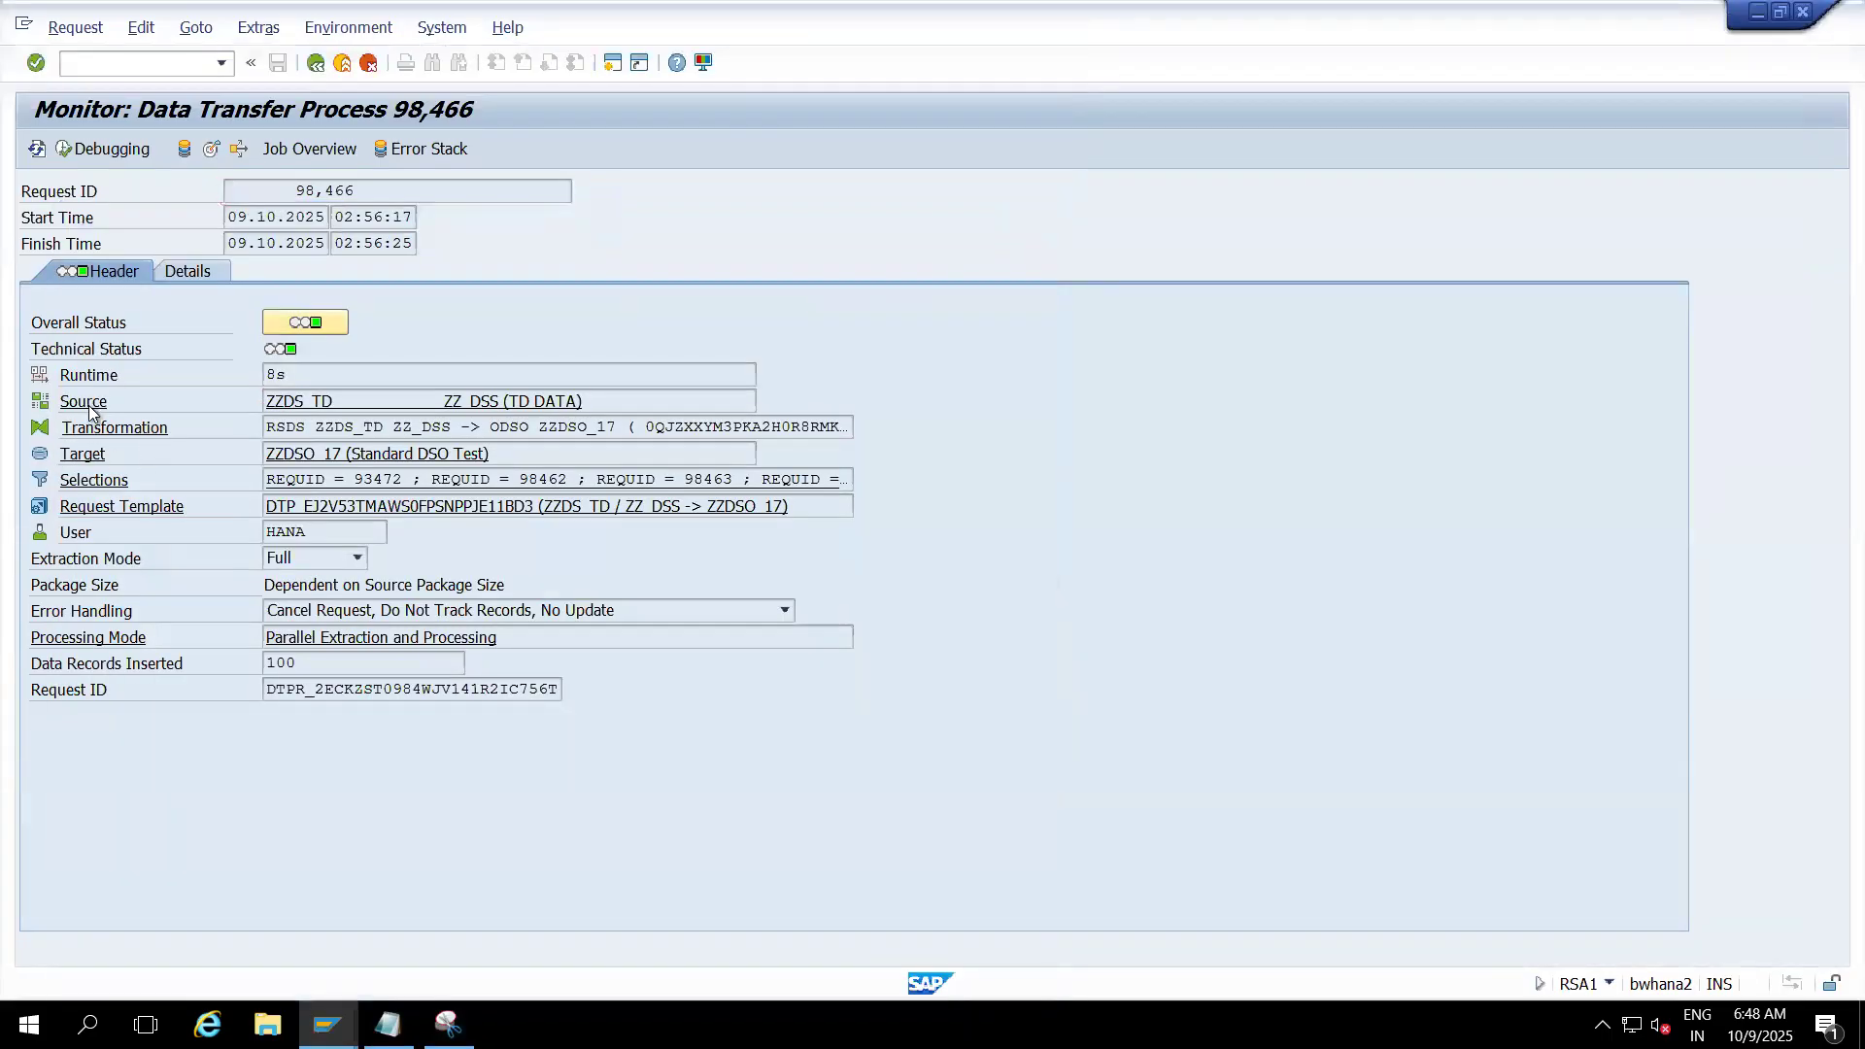
pyautogui.click(264, 149)
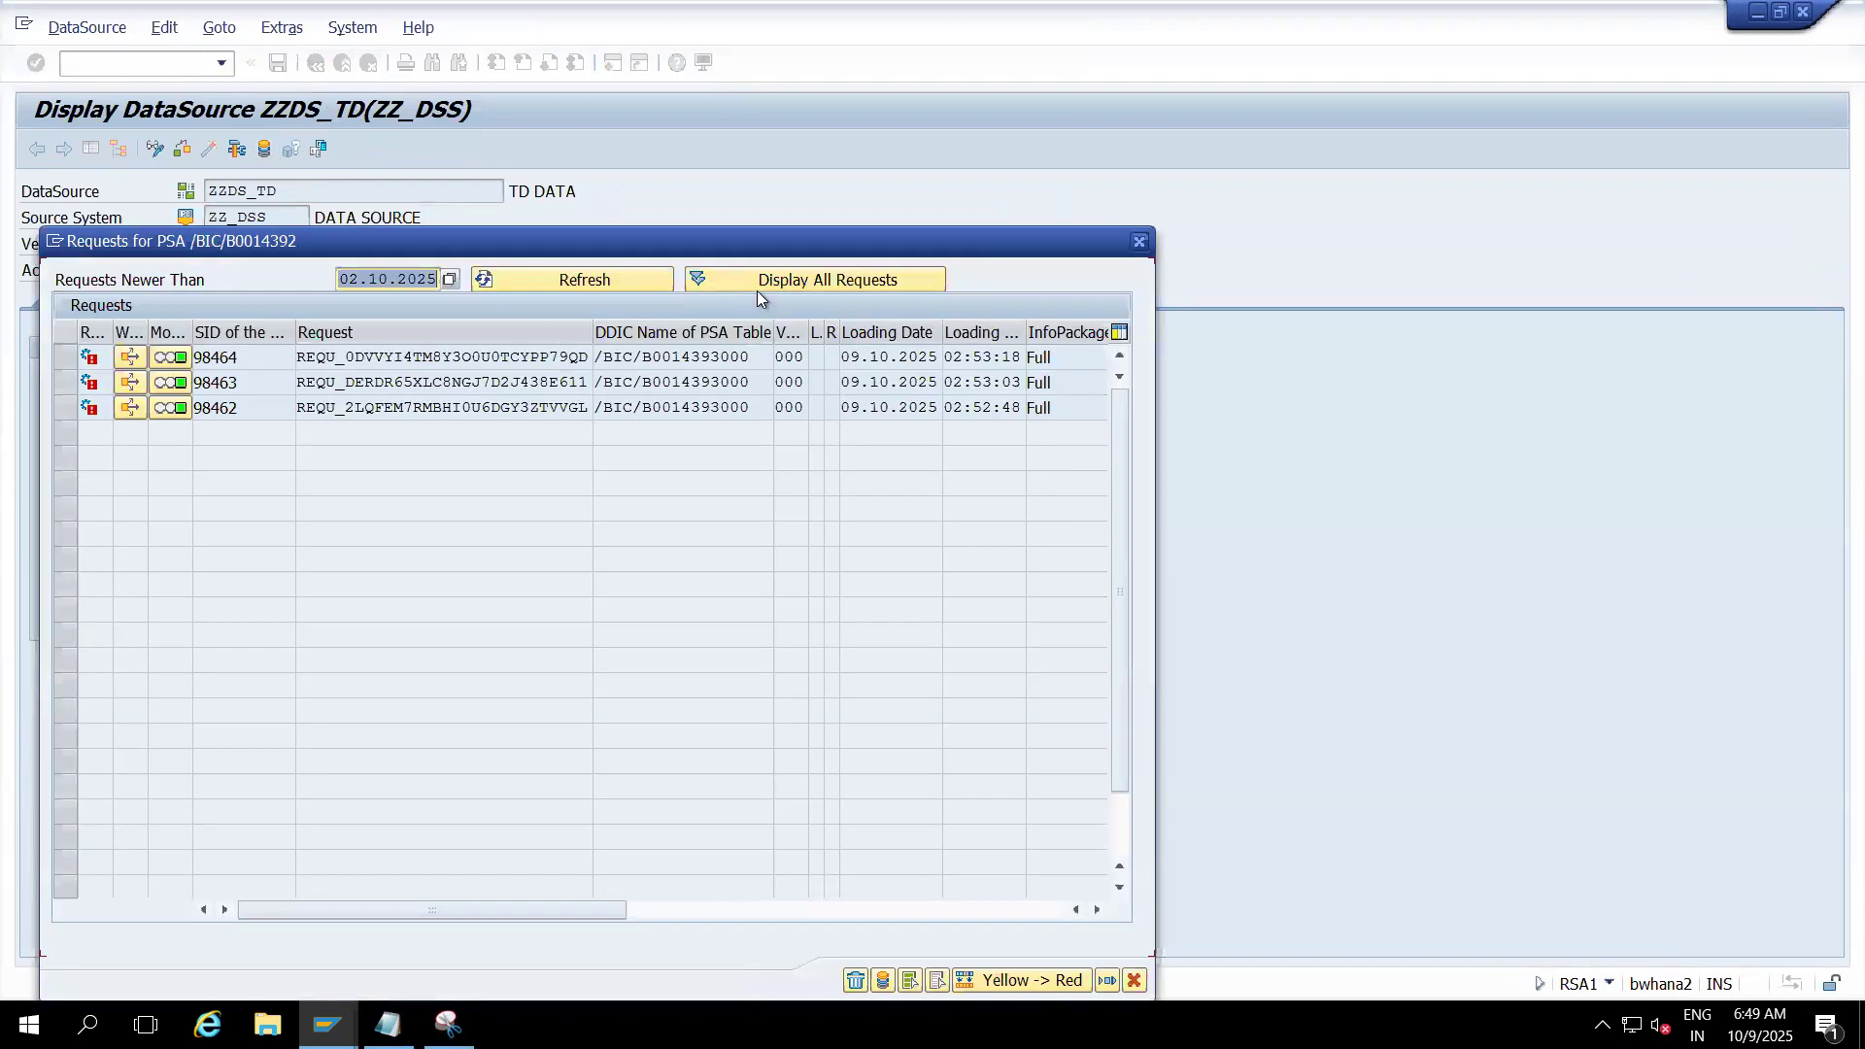
pyautogui.click(756, 289)
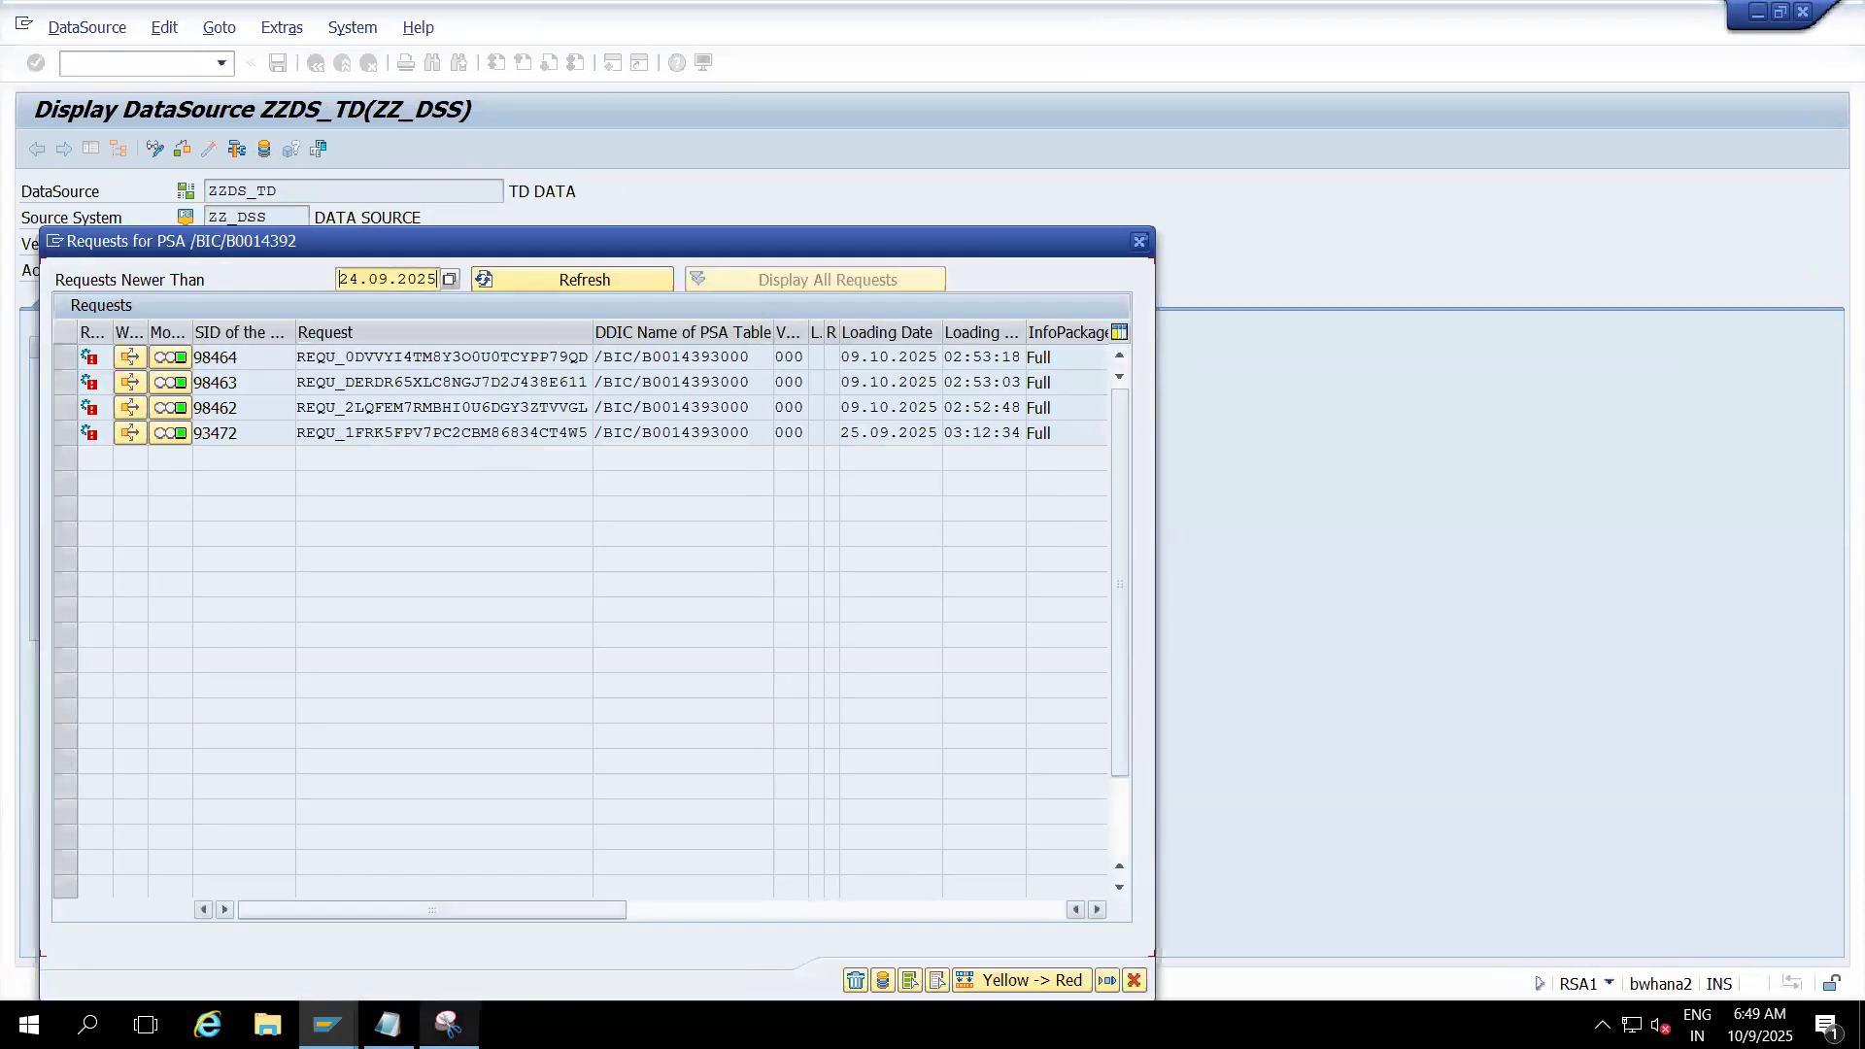
pyautogui.click(449, 1025)
pyautogui.moveTo(555, 14); pyautogui.dragTo(1086, 166)
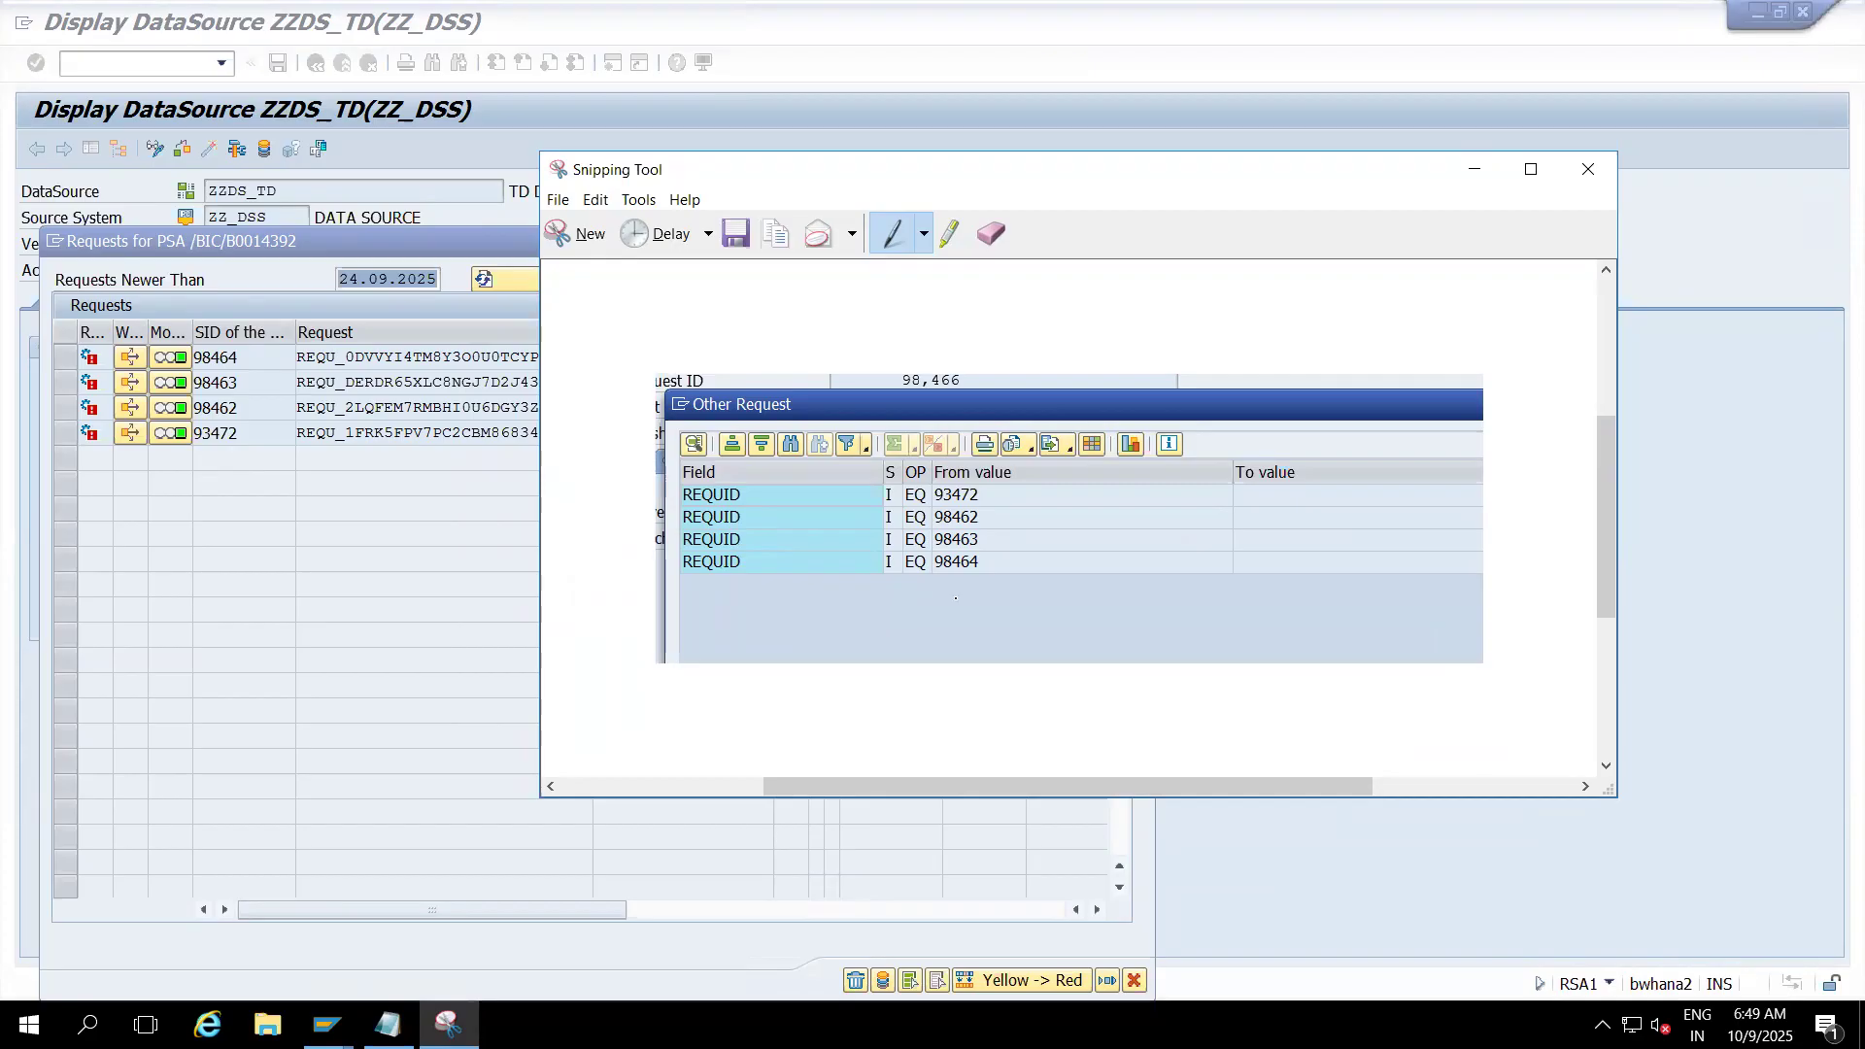
# - Highlight the newest request's SID in the PSA list and underline the four request IDs in the snip with the pen
pyautogui.moveTo(240, 358); pyautogui.dragTo(187, 357)
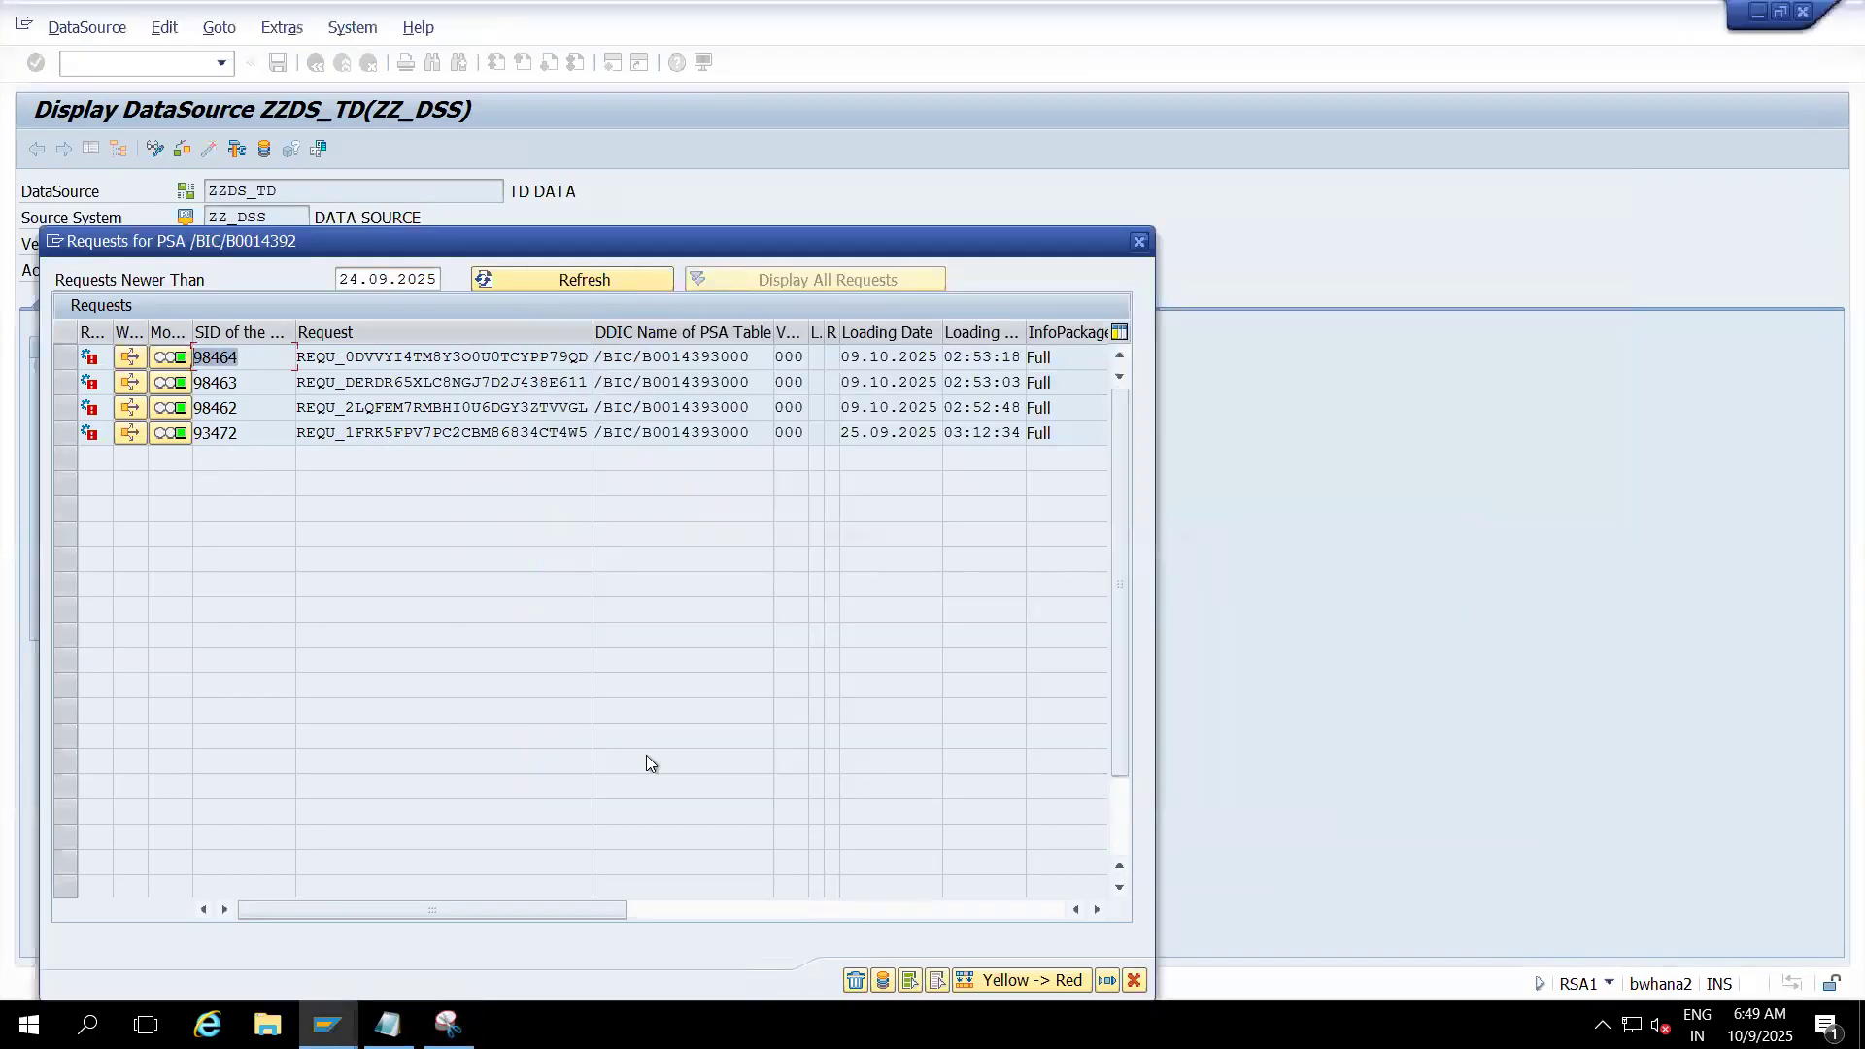
pyautogui.click(448, 1025)
pyautogui.moveTo(984, 570); pyautogui.dragTo(959, 569)
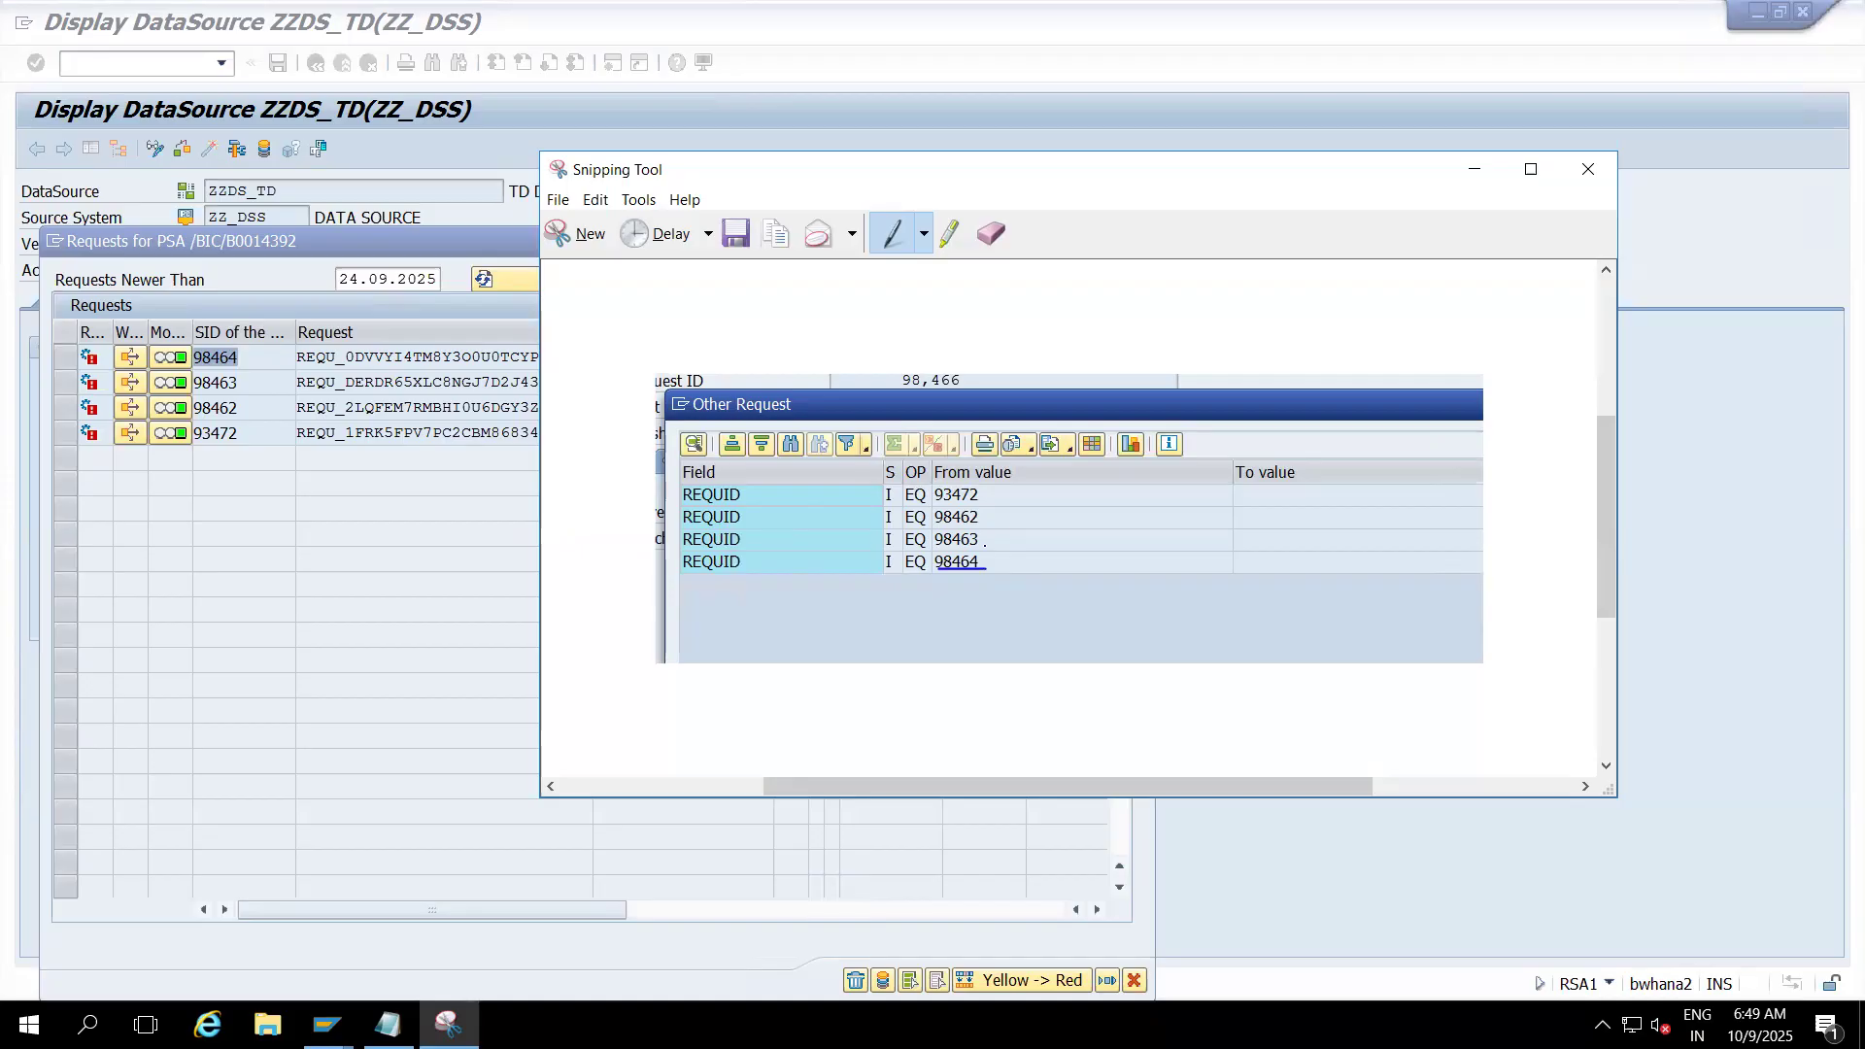
pyautogui.moveTo(960, 547); pyautogui.dragTo(937, 547)
pyautogui.moveTo(988, 500); pyautogui.dragTo(932, 507)
# - Discard the snip without saving, close the PSA request list and return to the data transfer process
pyautogui.moveTo(1382, 178); pyautogui.dragTo(1172, 175)
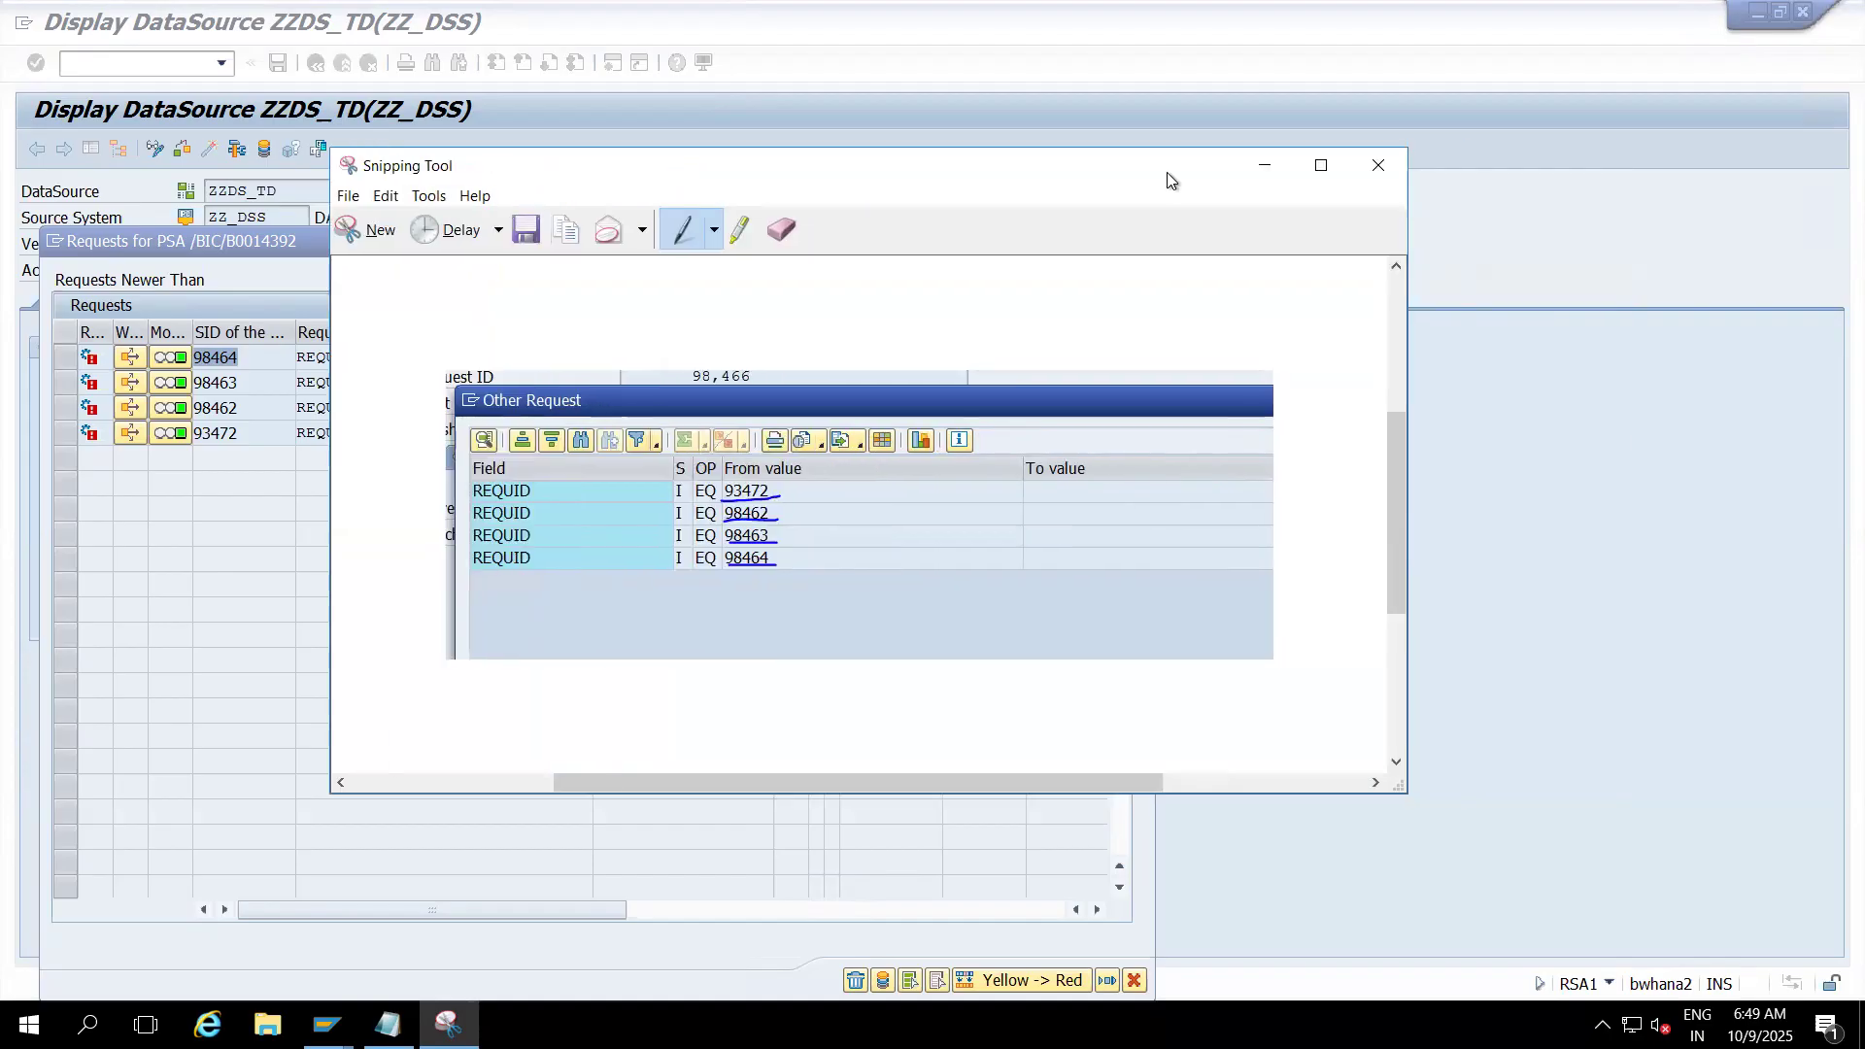
pyautogui.click(1385, 171)
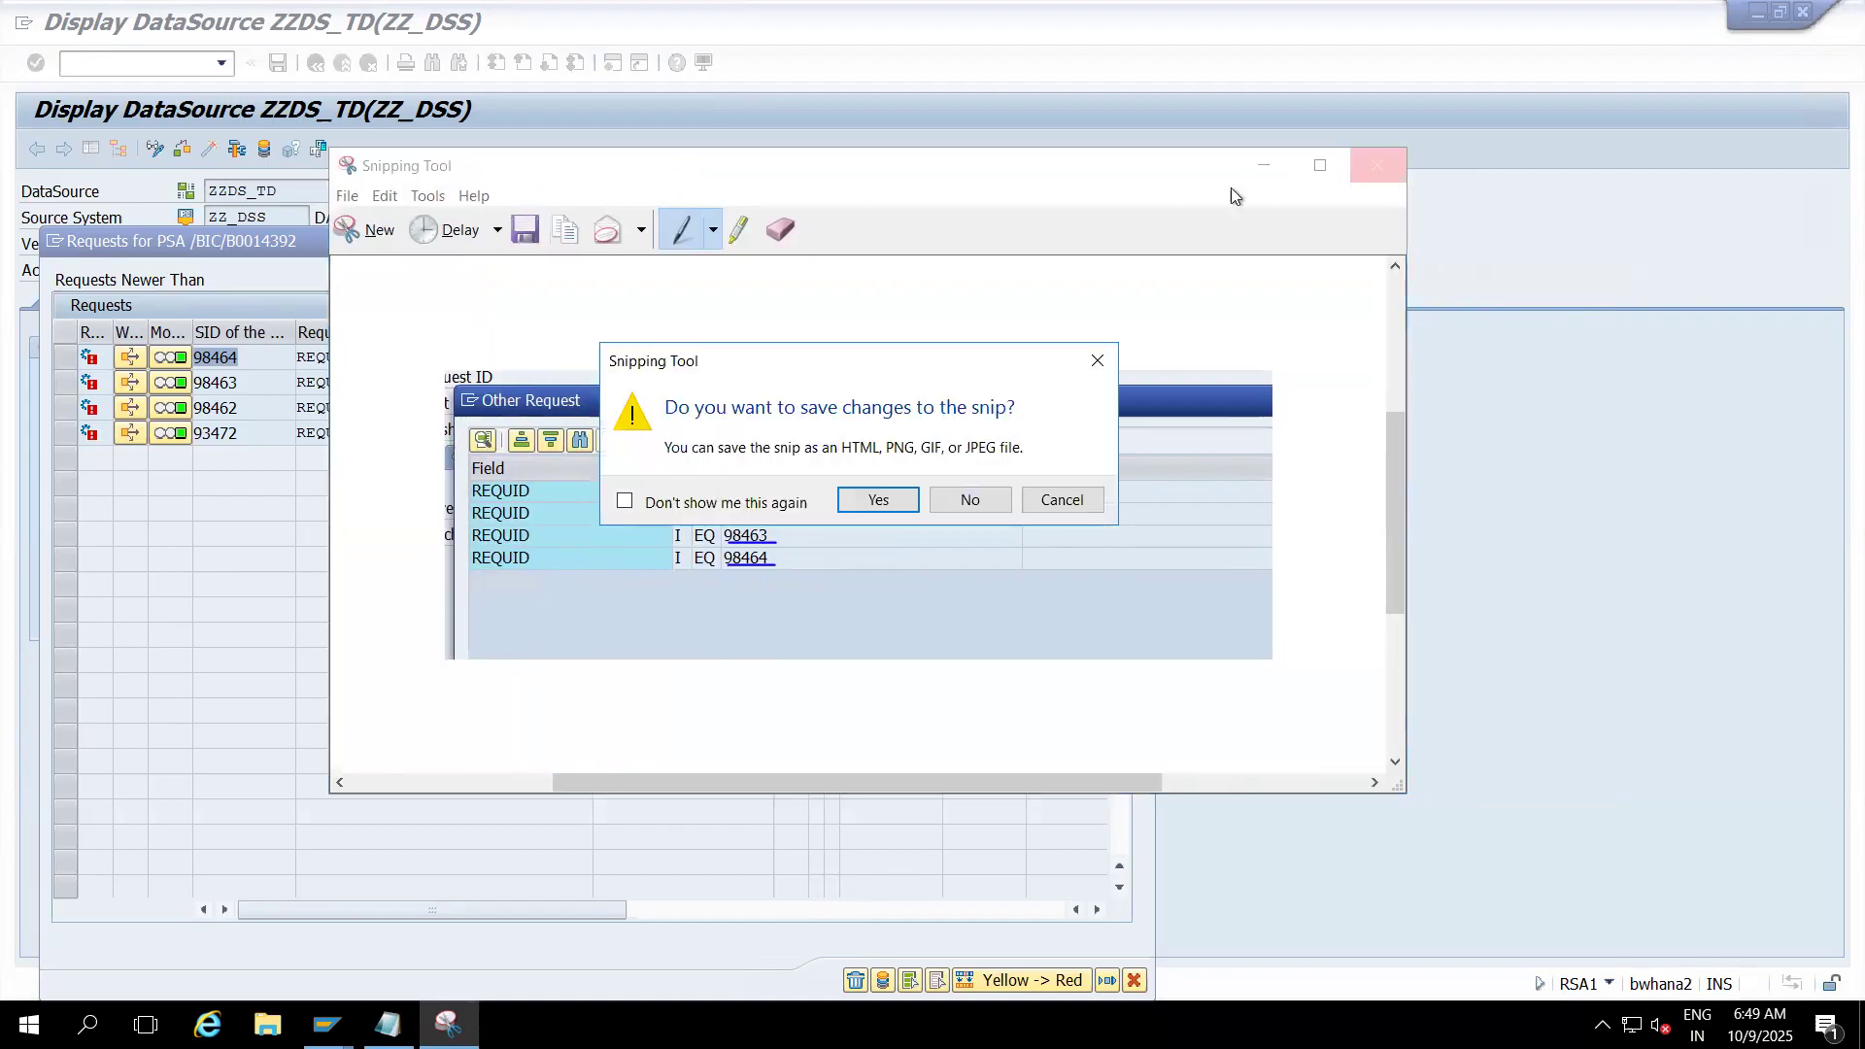
pyautogui.click(968, 501)
pyautogui.click(1139, 239)
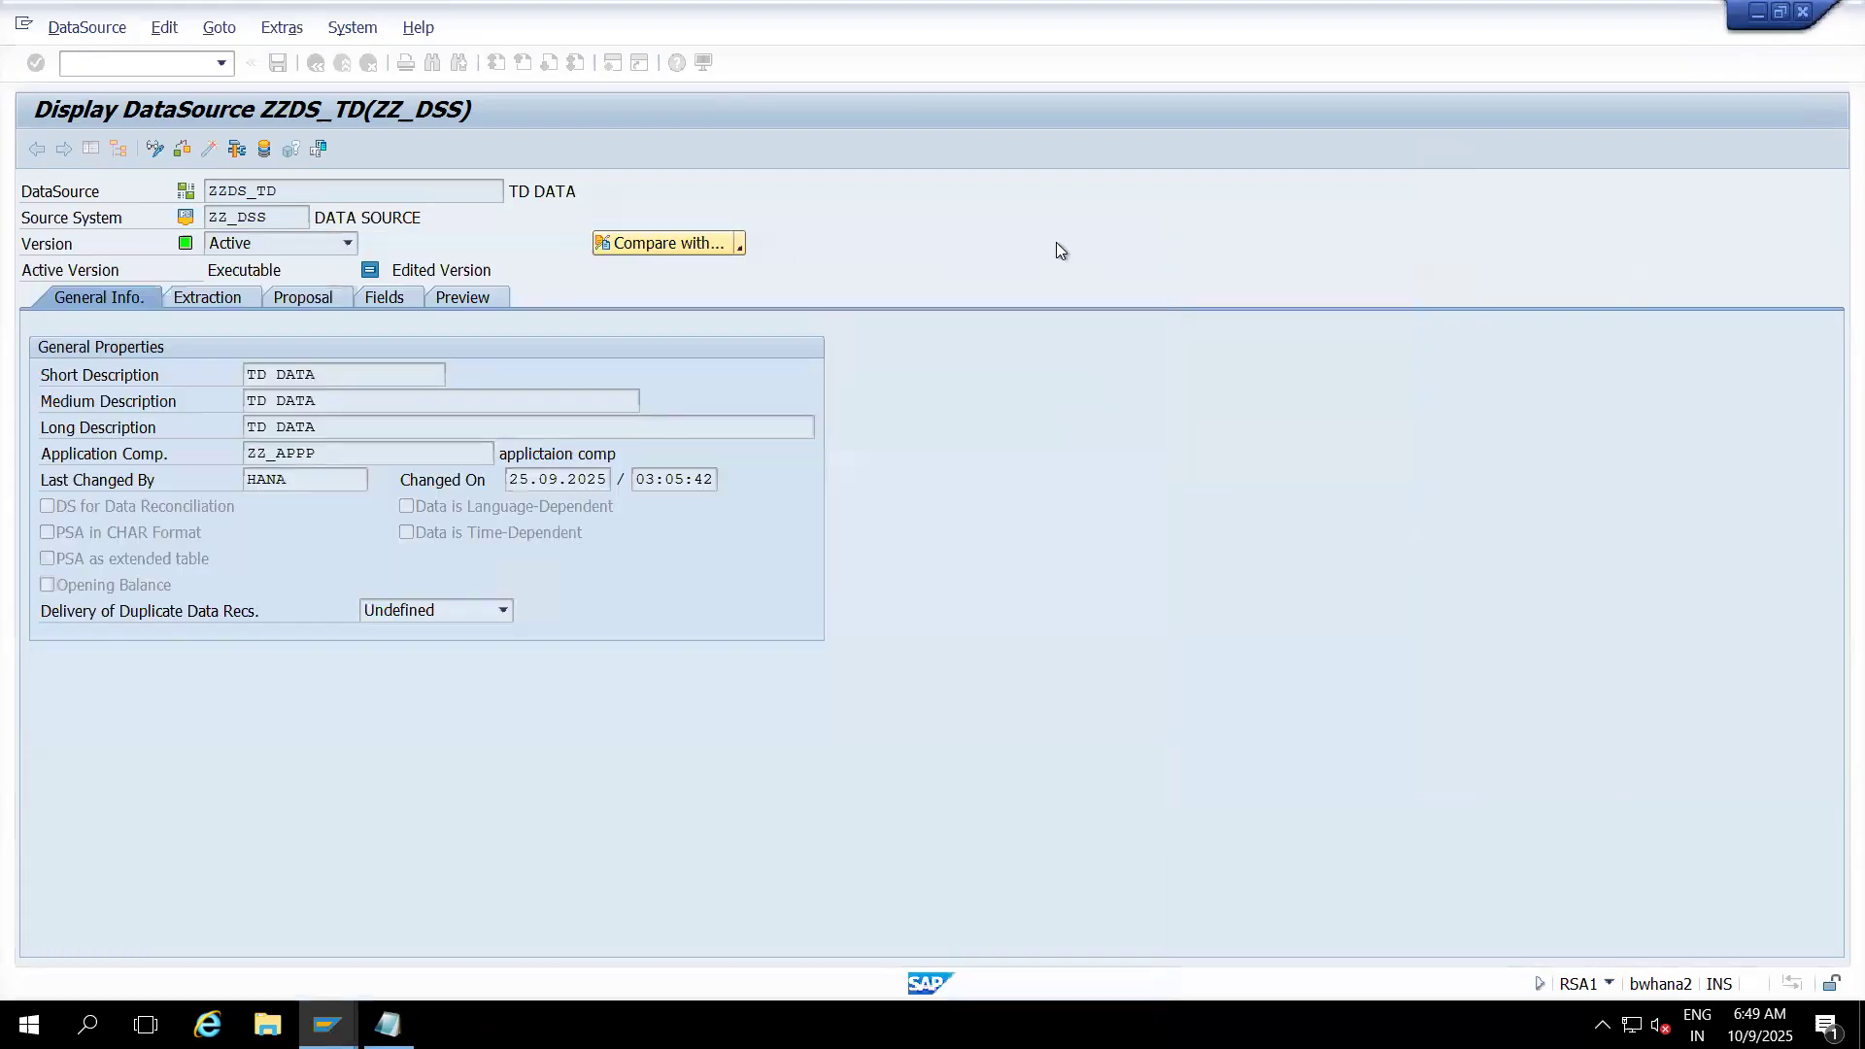
pyautogui.click(313, 68)
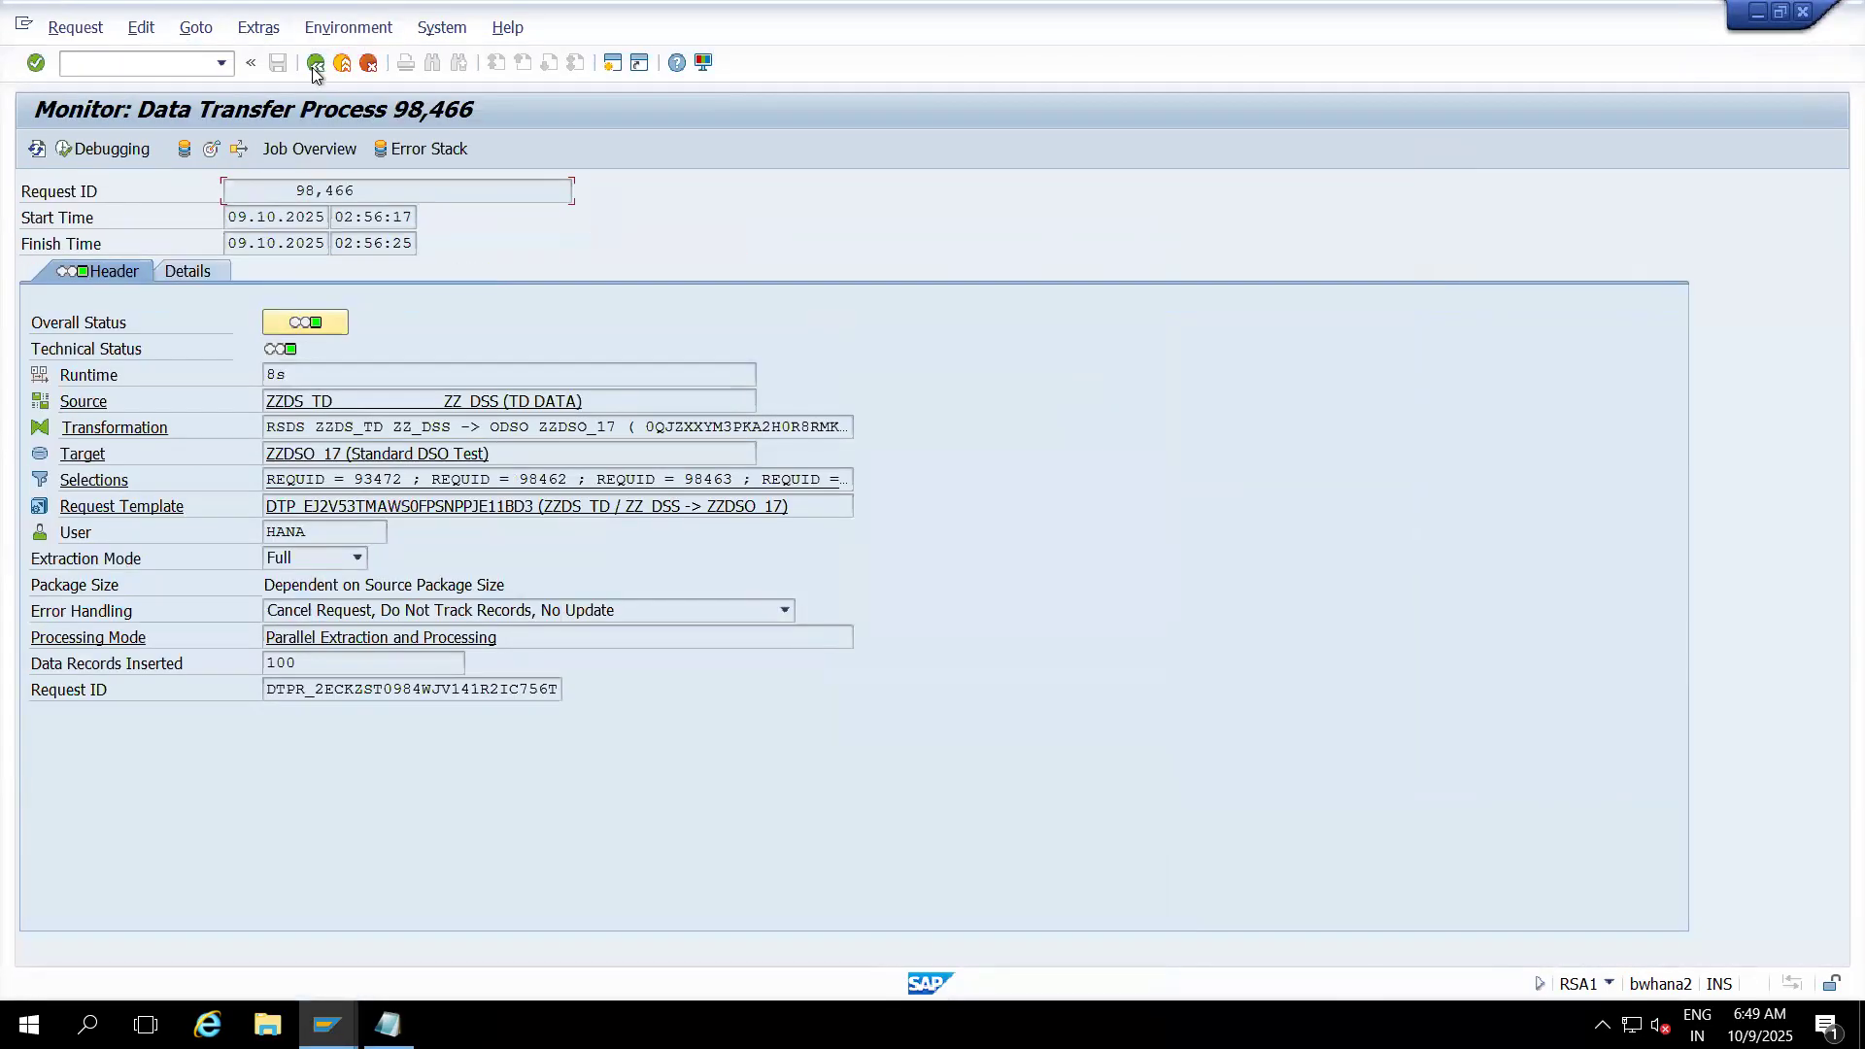
pyautogui.click(316, 66)
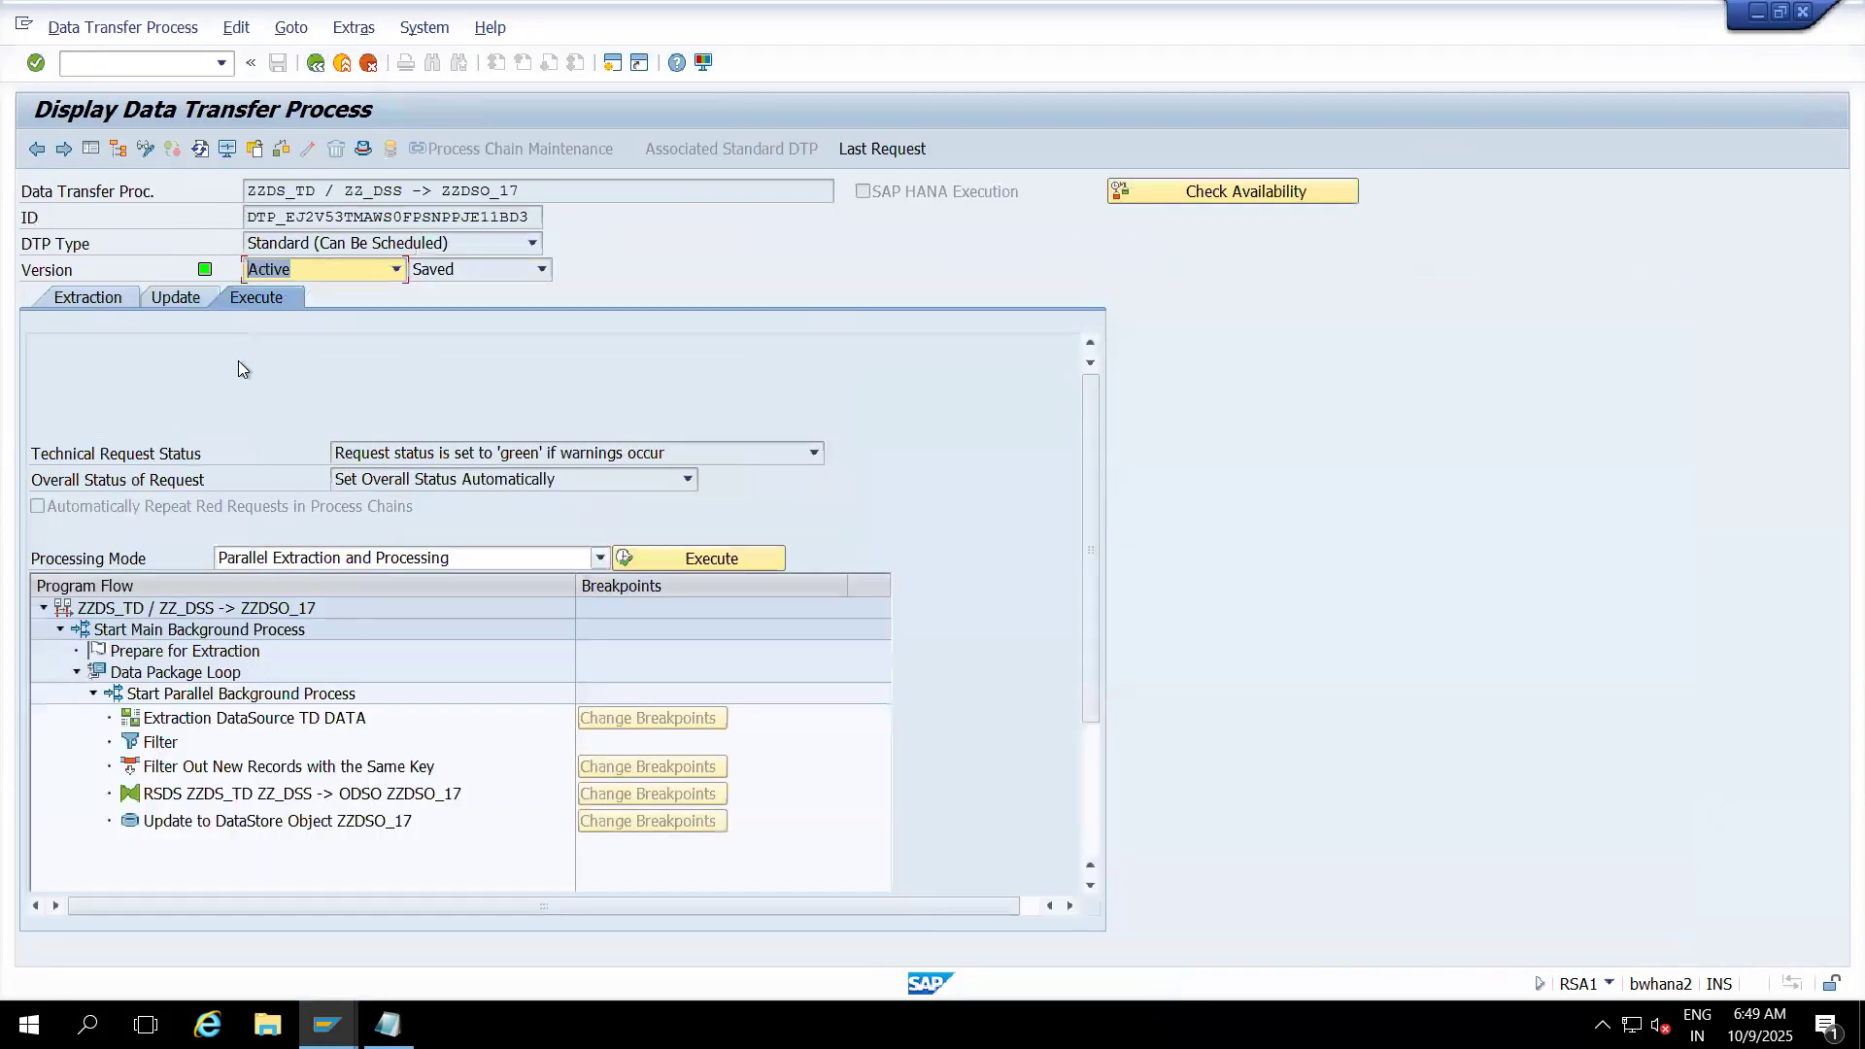
# - Show the extraction settings, read the field help for Only retrieve last request, highlight its usage sentence and close the help
pyautogui.click(118, 301)
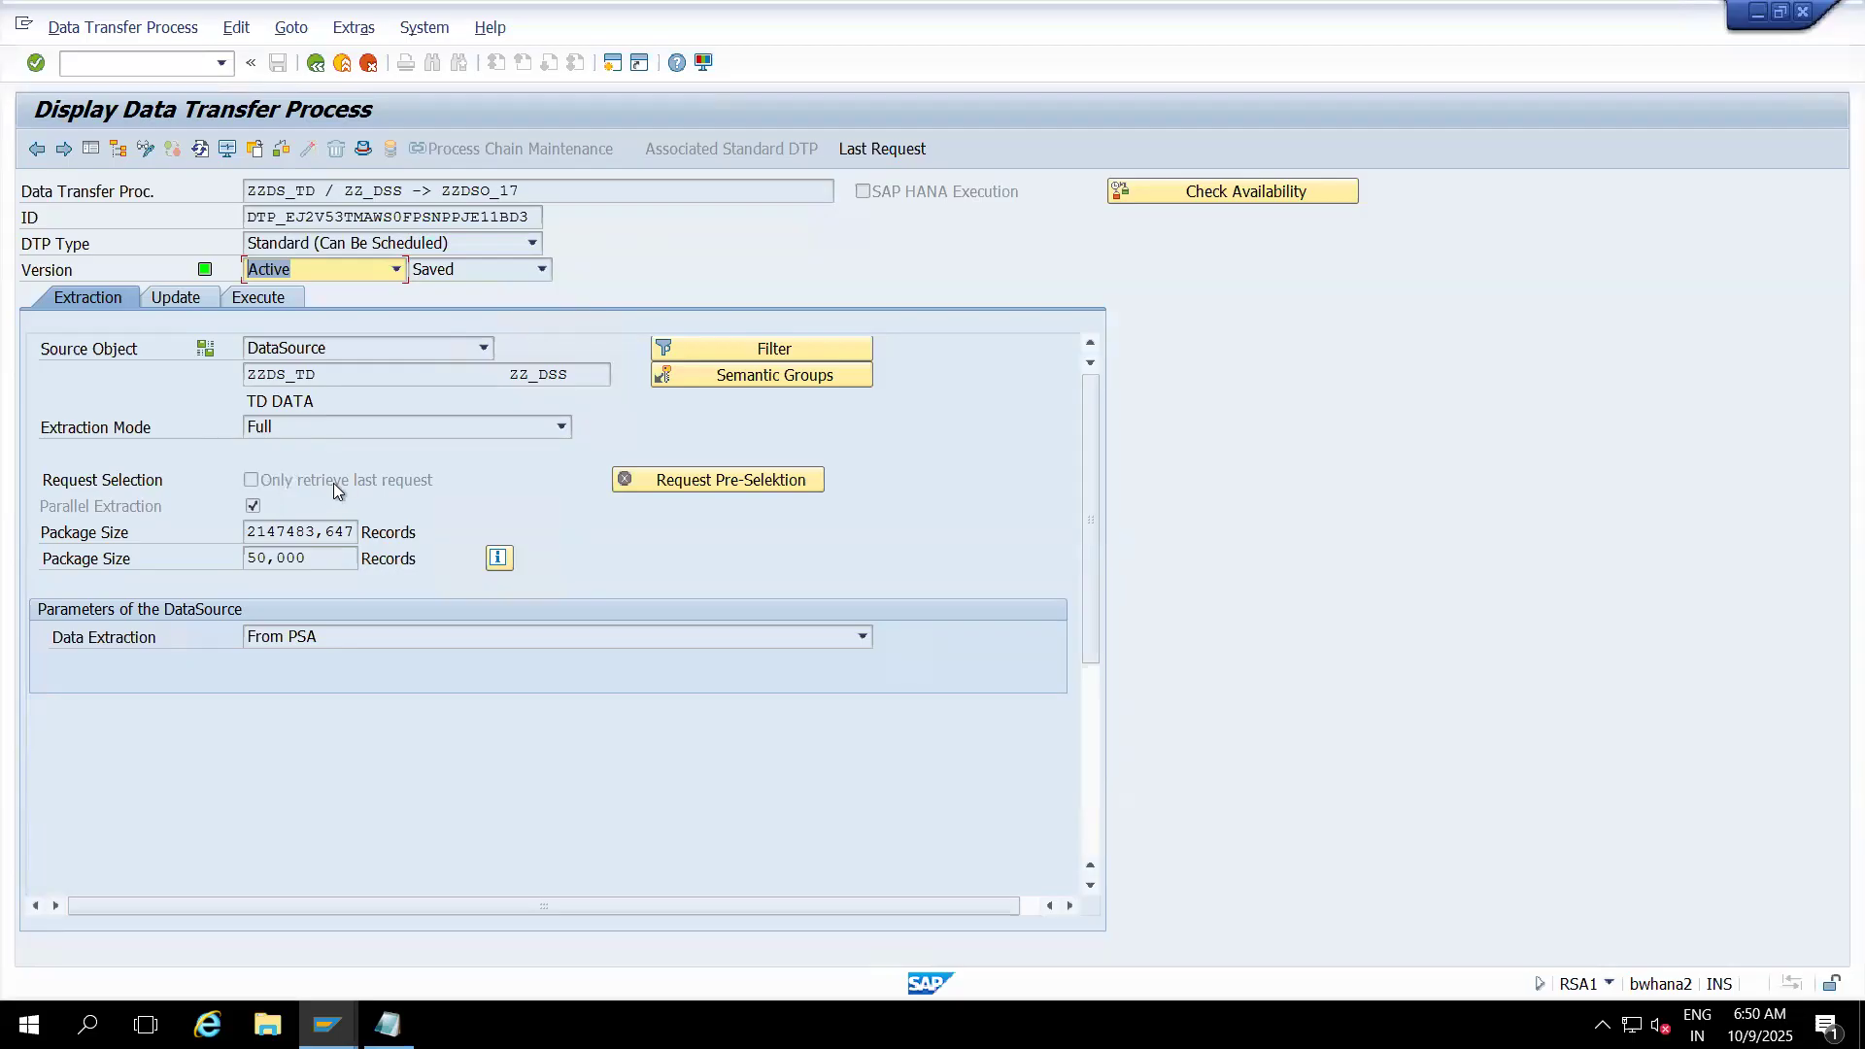
pyautogui.click(306, 482)
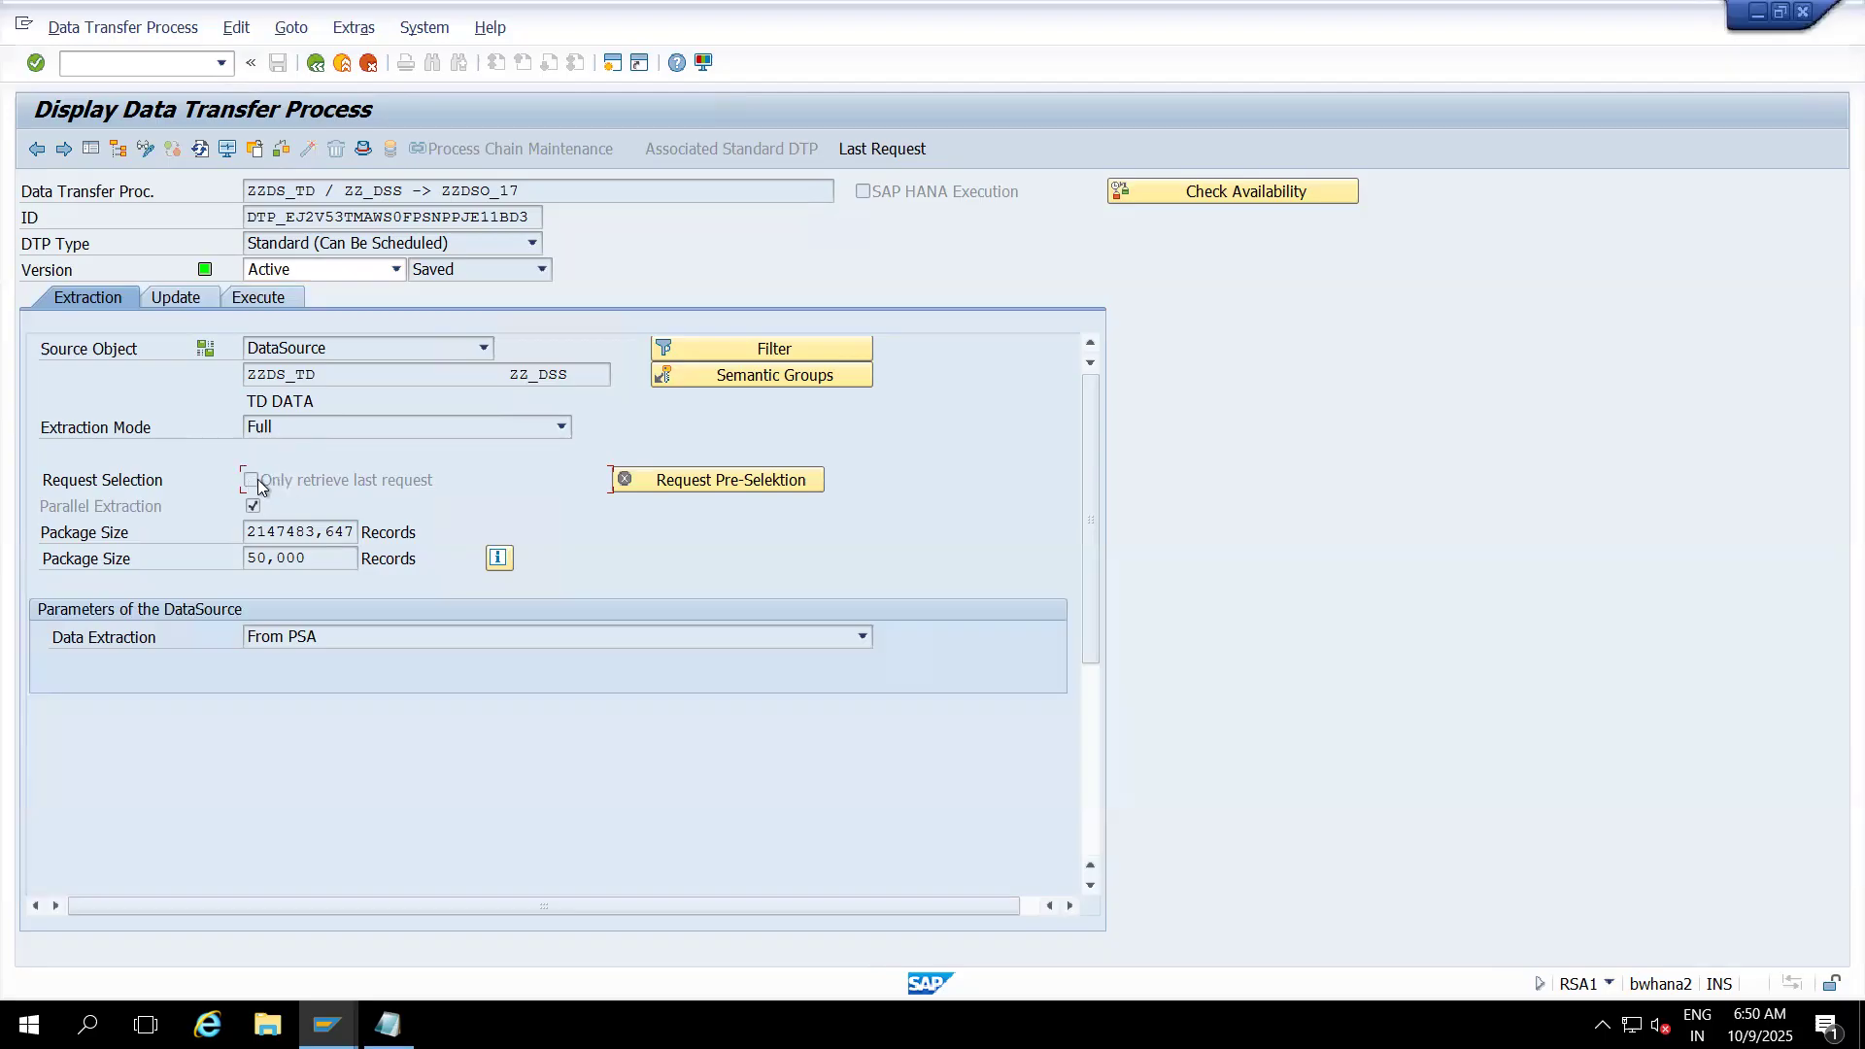
pyautogui.press('F1')
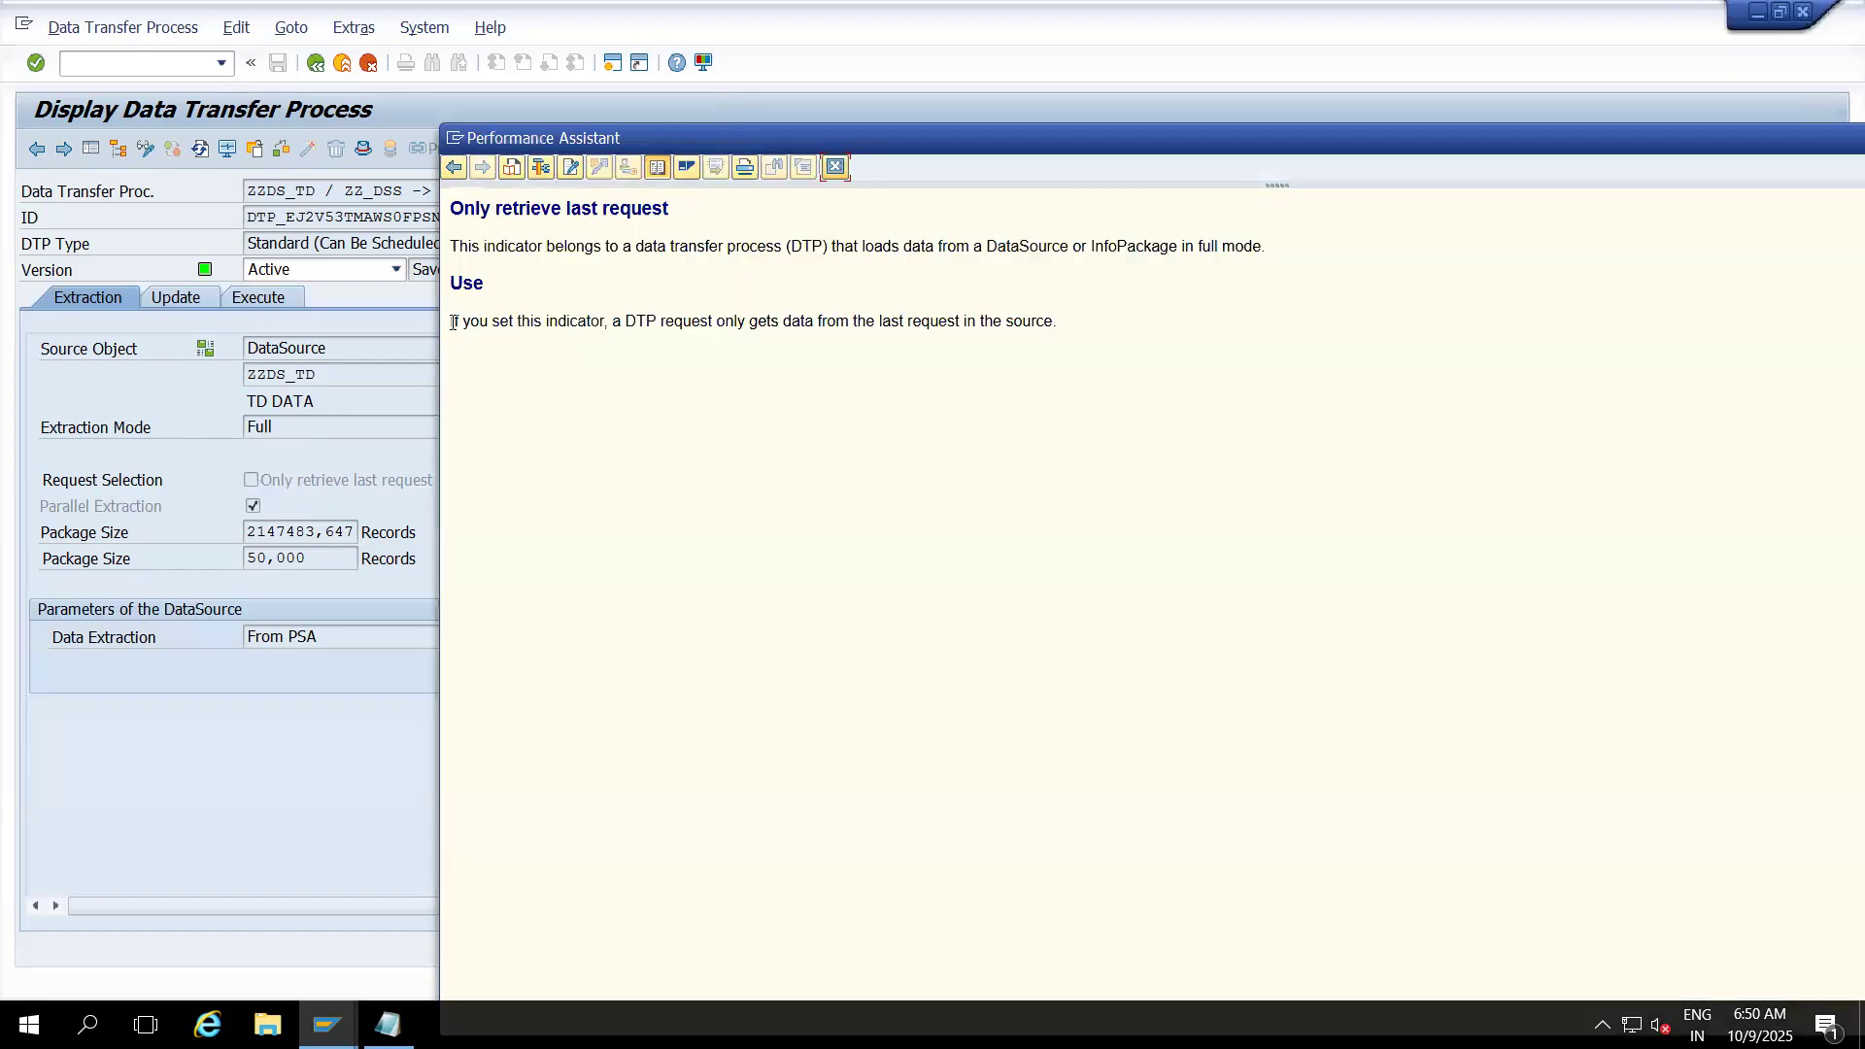
pyautogui.moveTo(454, 322); pyautogui.dragTo(1059, 329)
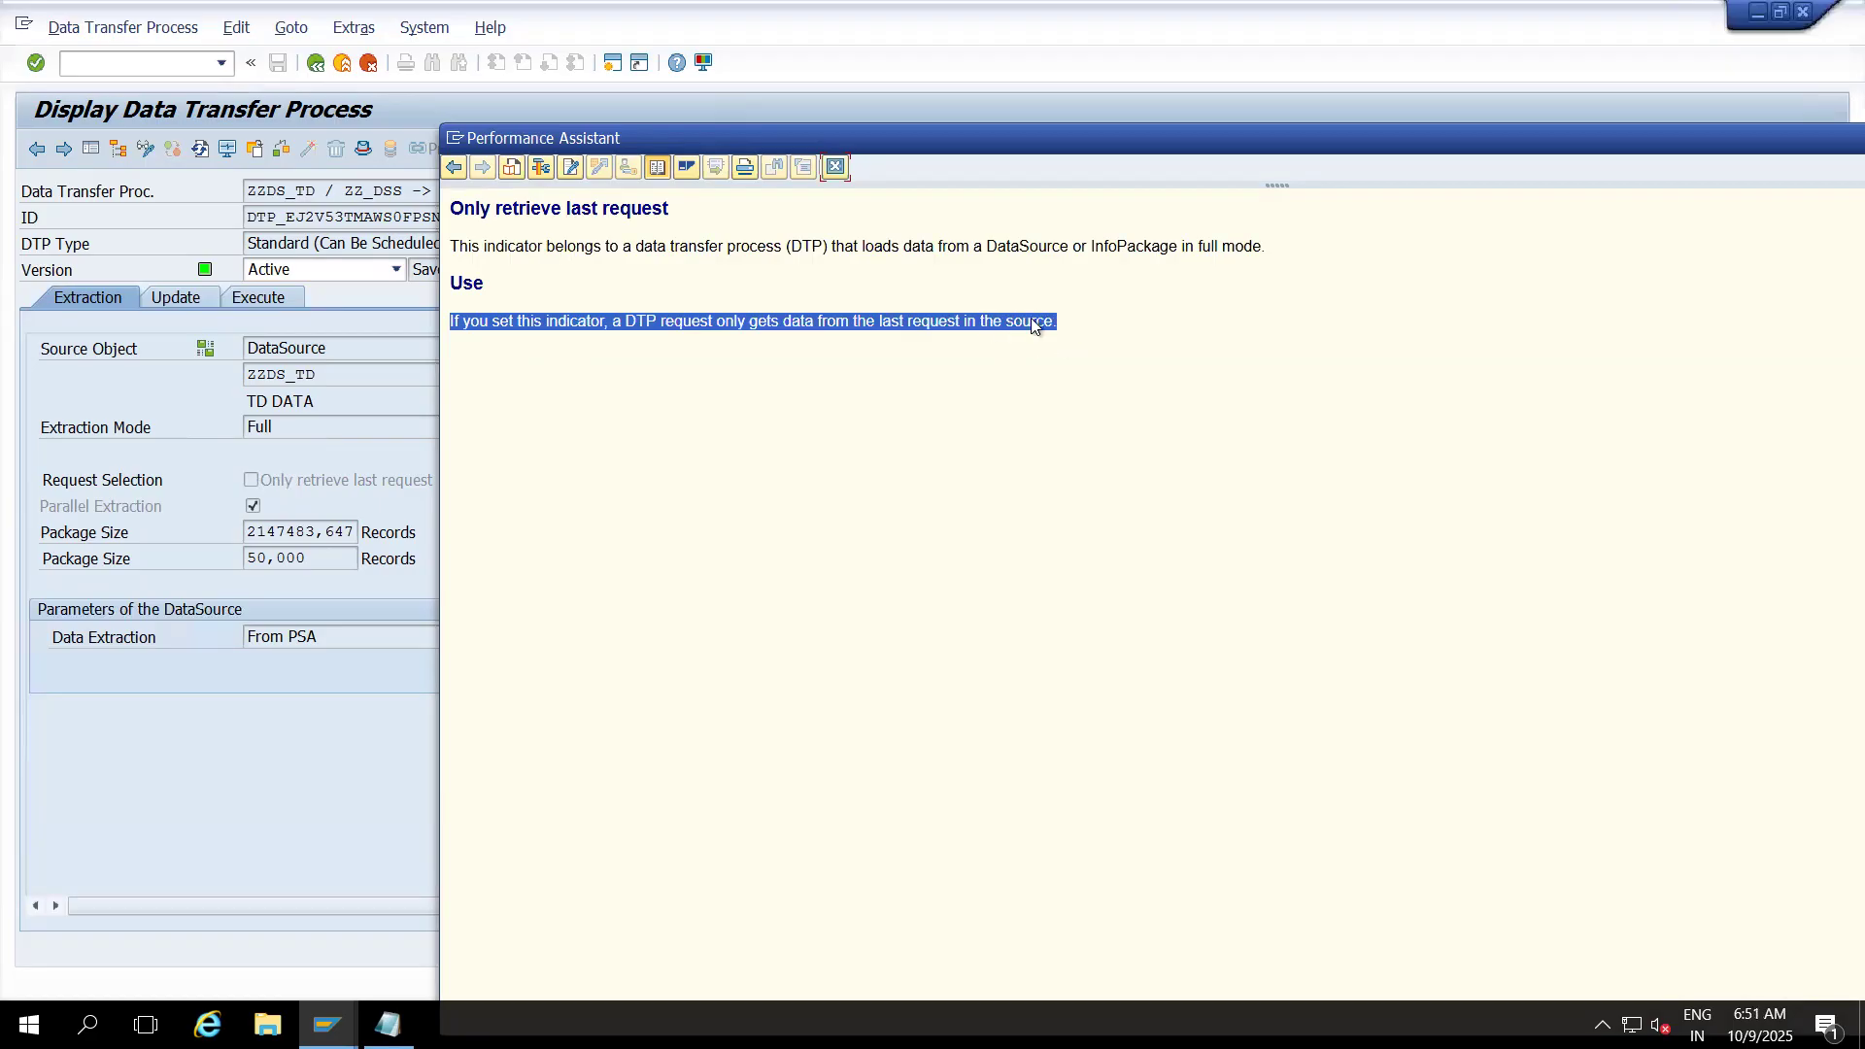
pyautogui.moveTo(990, 134); pyautogui.dragTo(1088, 171)
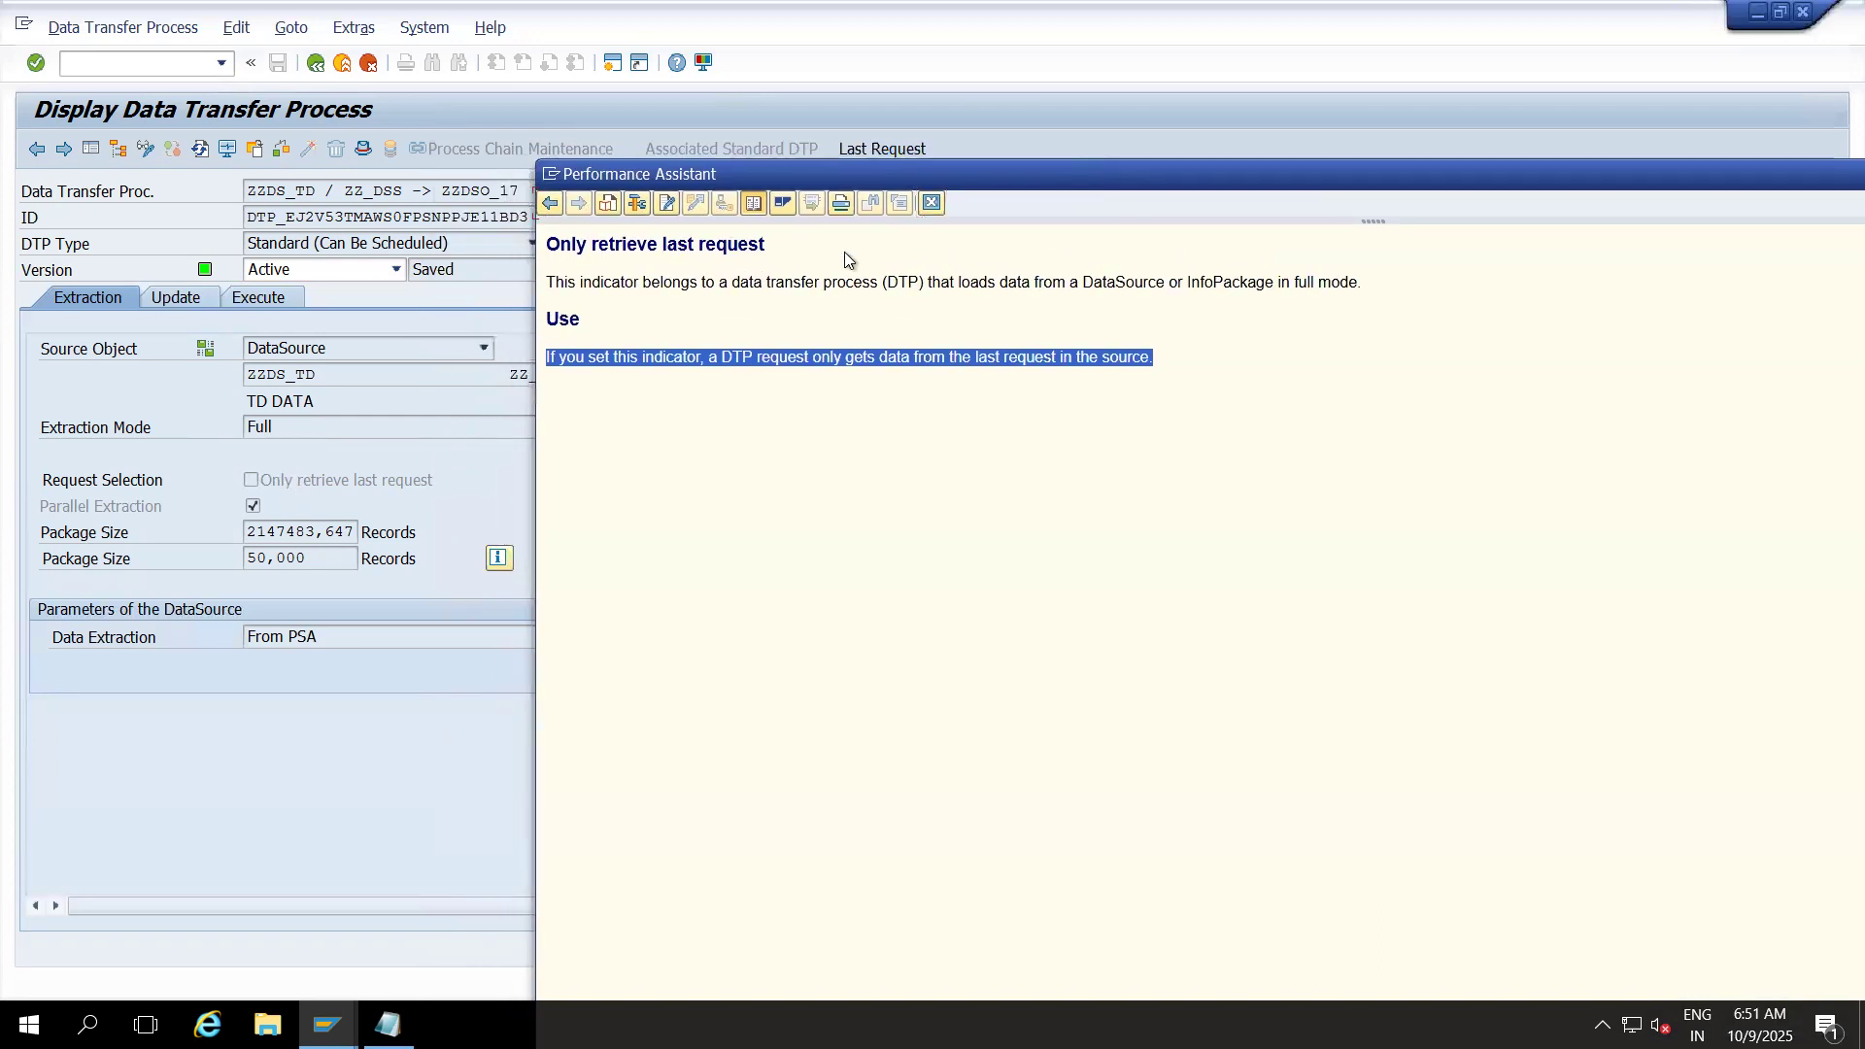
pyautogui.click(932, 203)
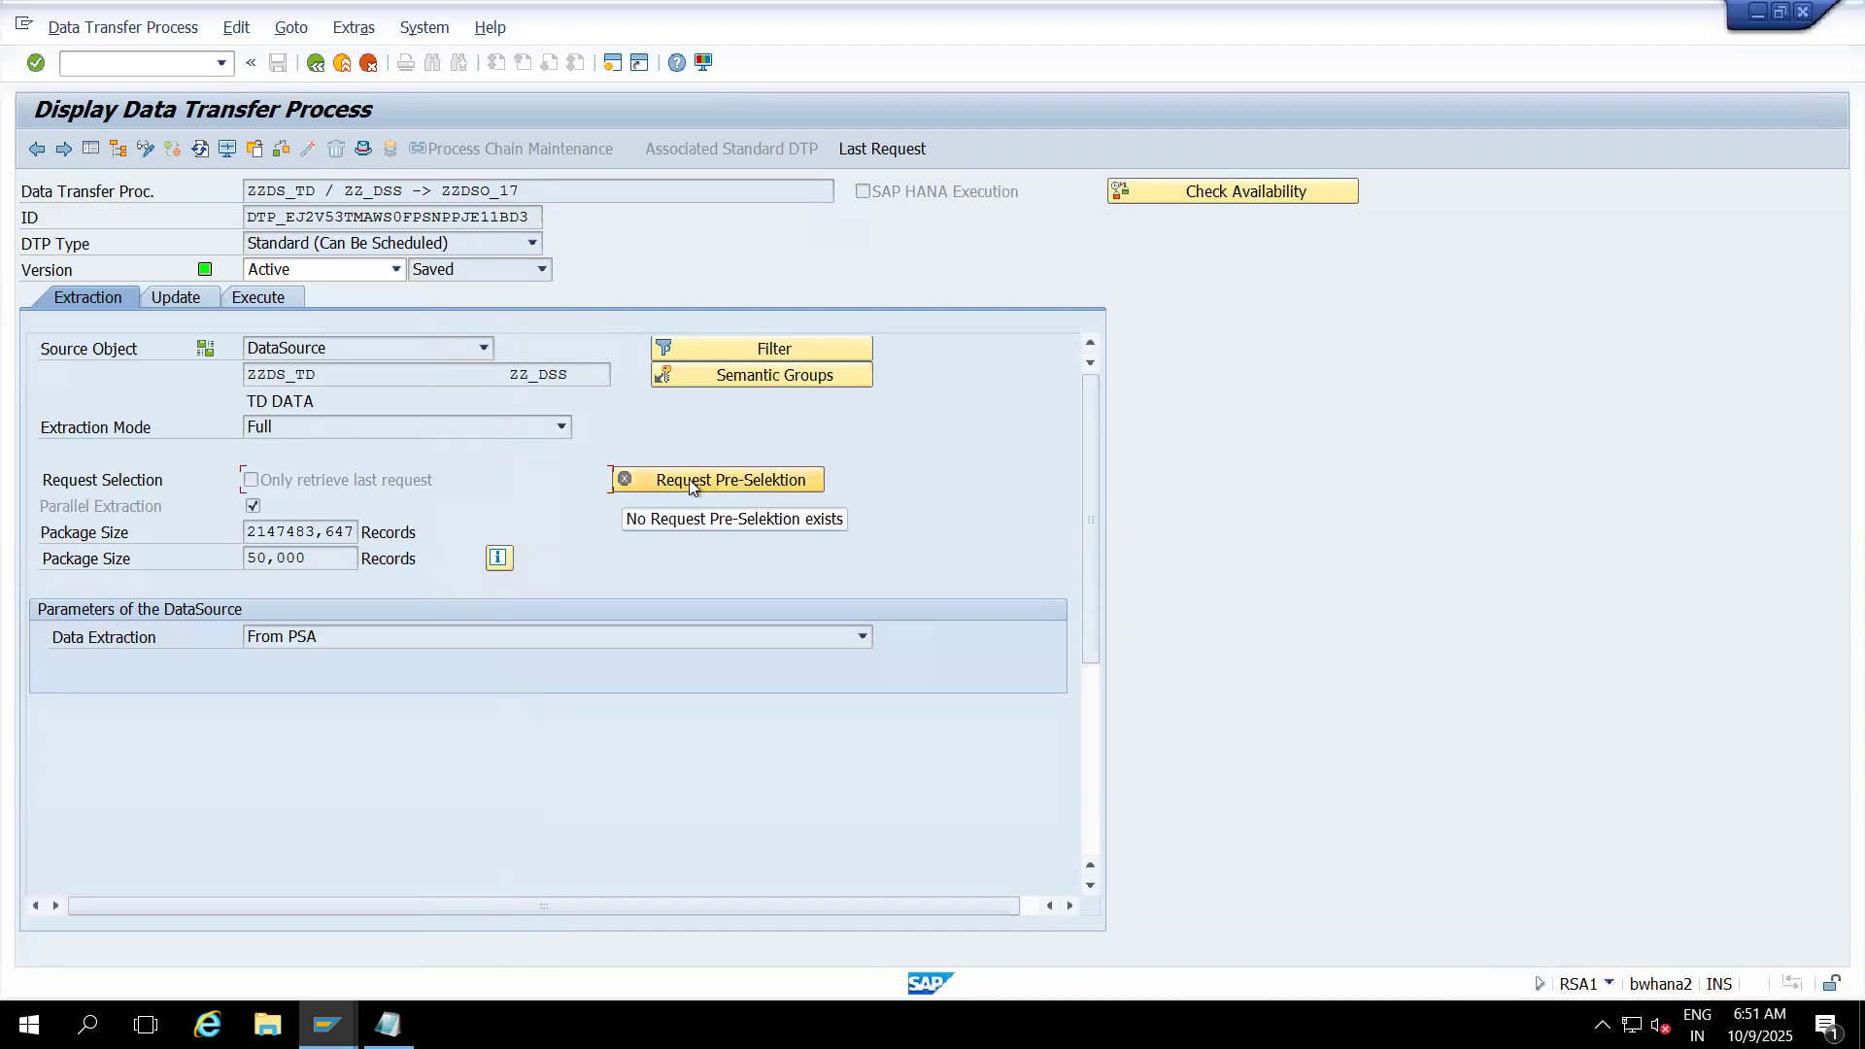
# - Switch the data transfer process to change mode and open the Extraction Mode options
pyautogui.click(149, 155)
pyautogui.click(399, 430)
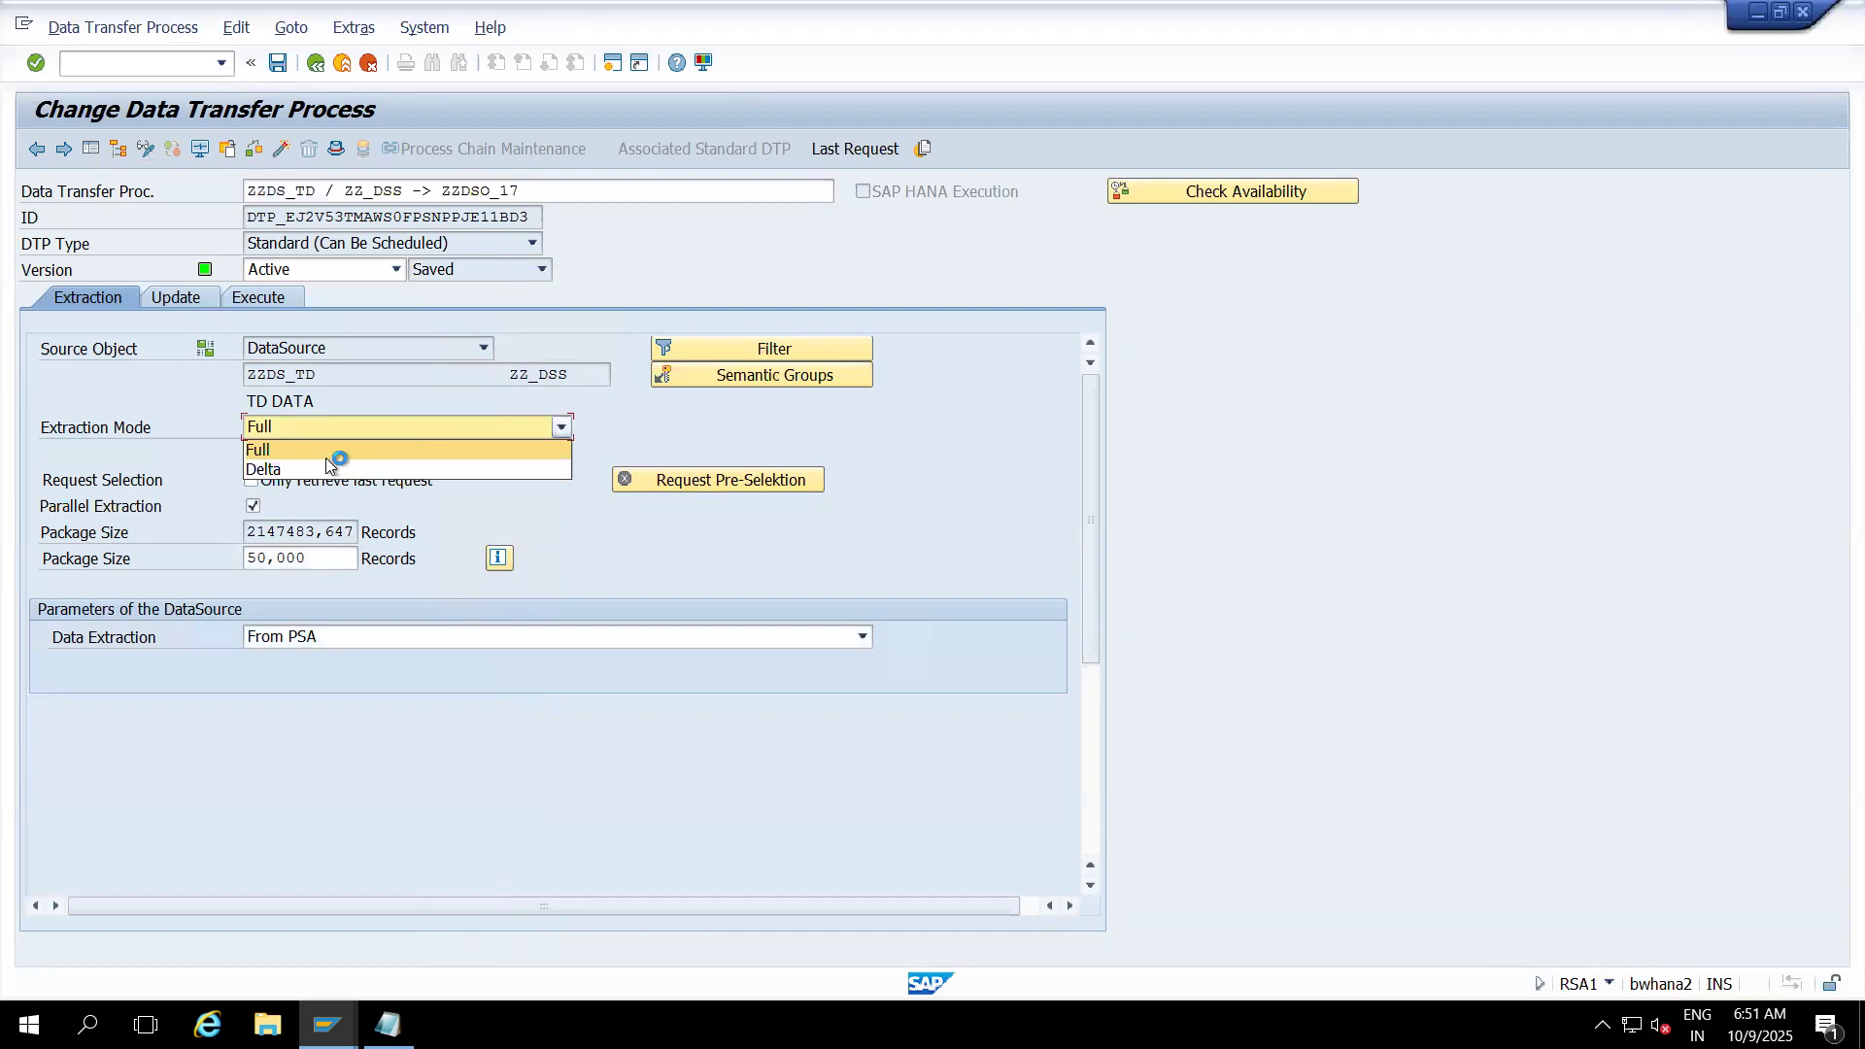
# - Switch the extraction mode to Delta and back to Full, and activate the data transfer process
pyautogui.click(288, 472)
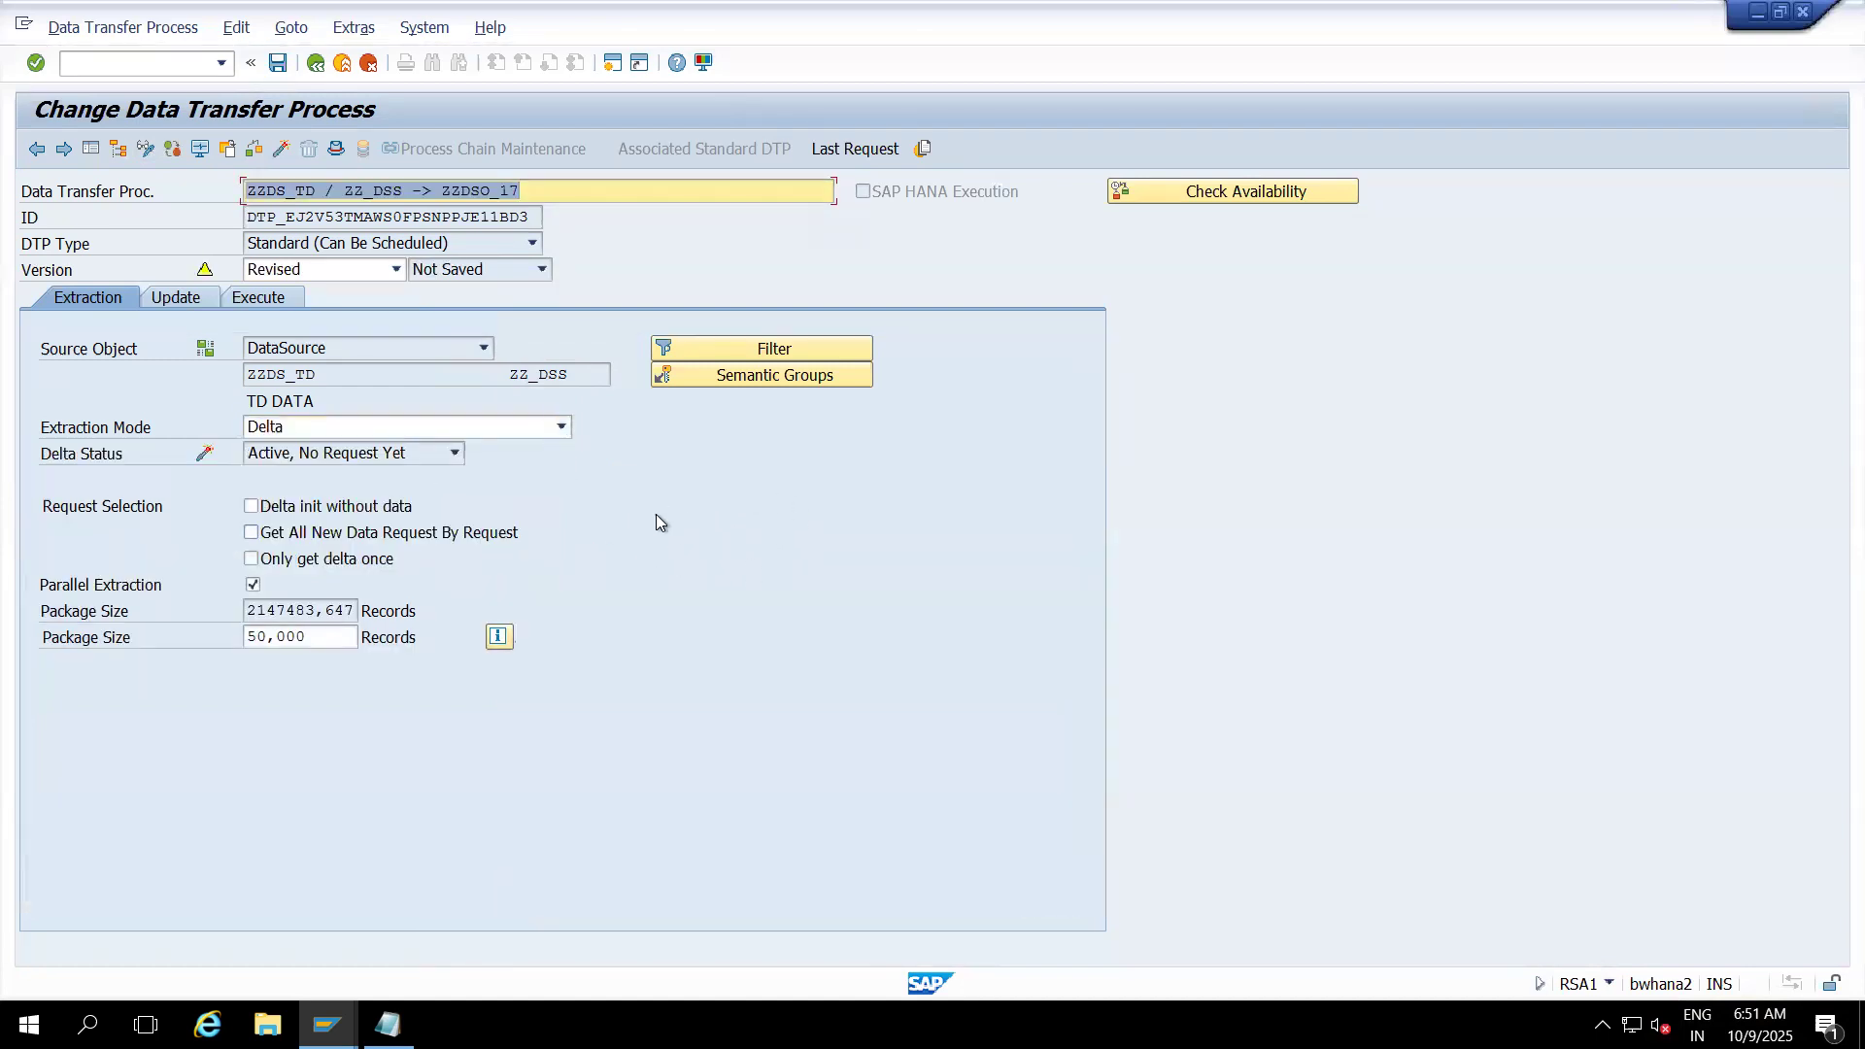
pyautogui.click(562, 428)
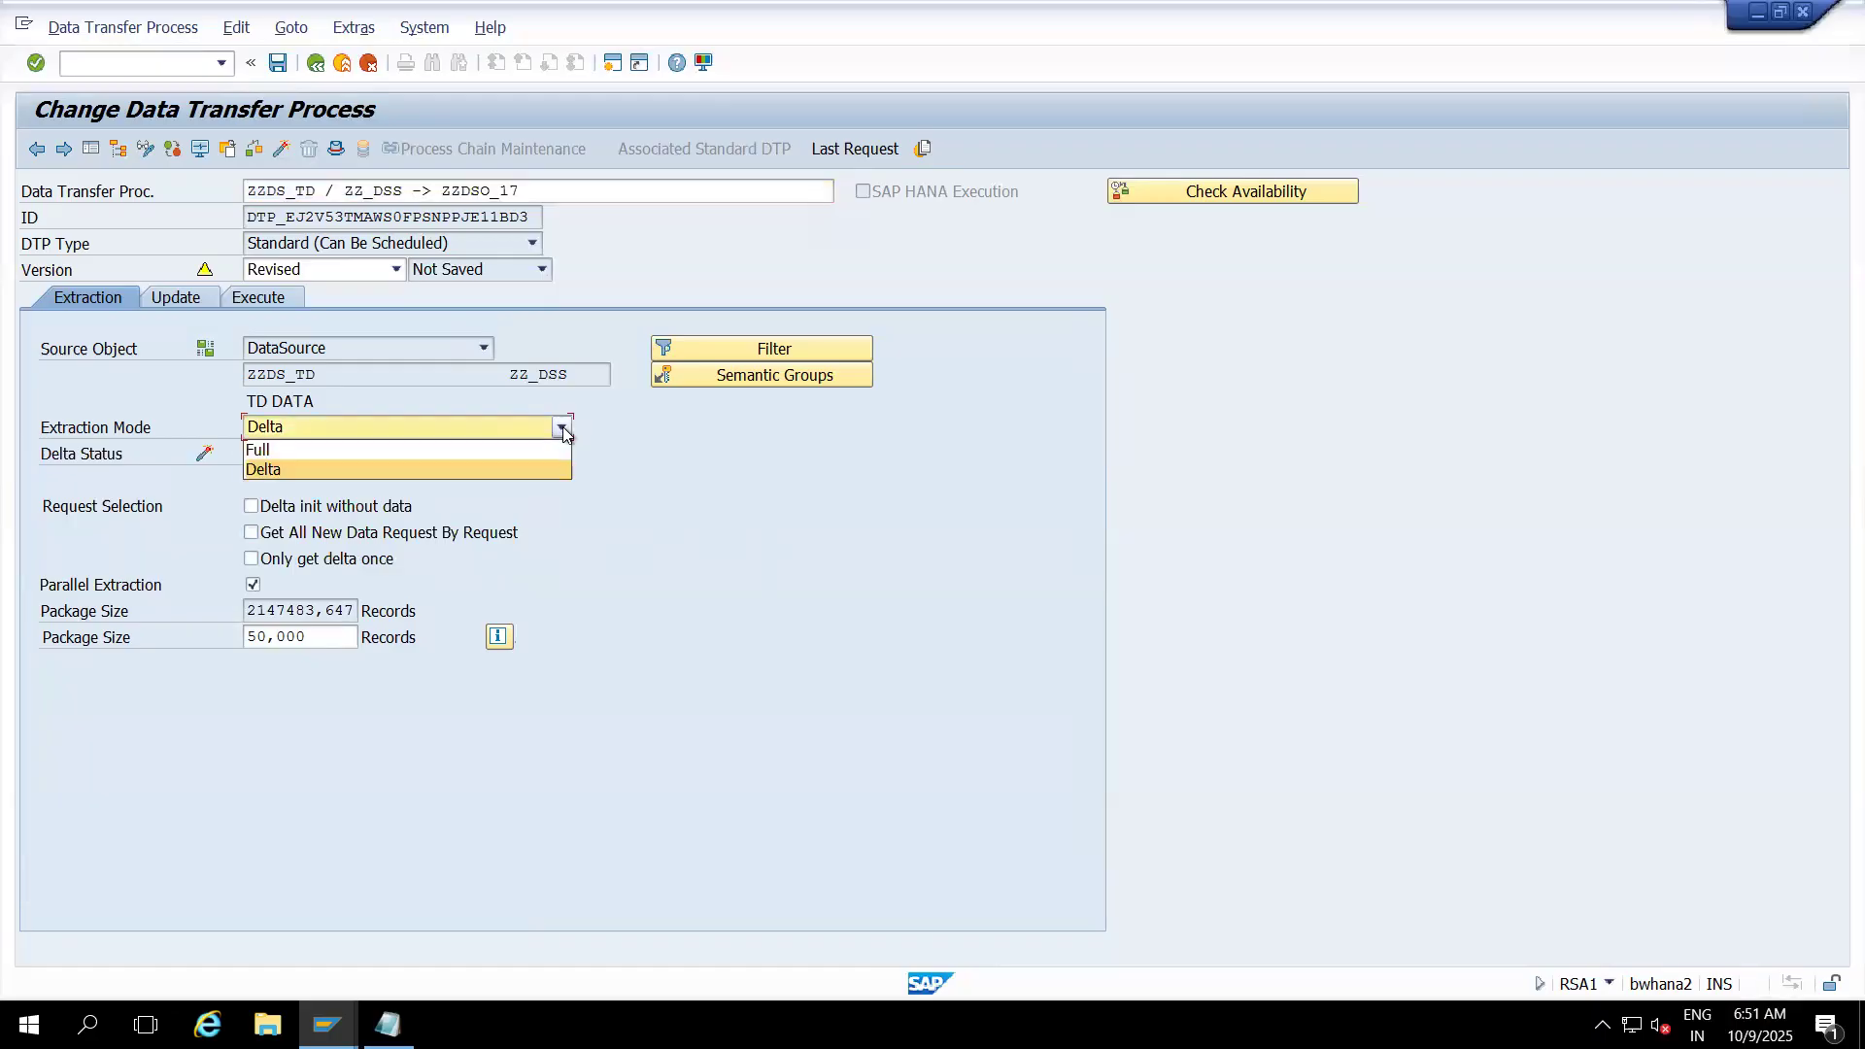
pyautogui.click(429, 450)
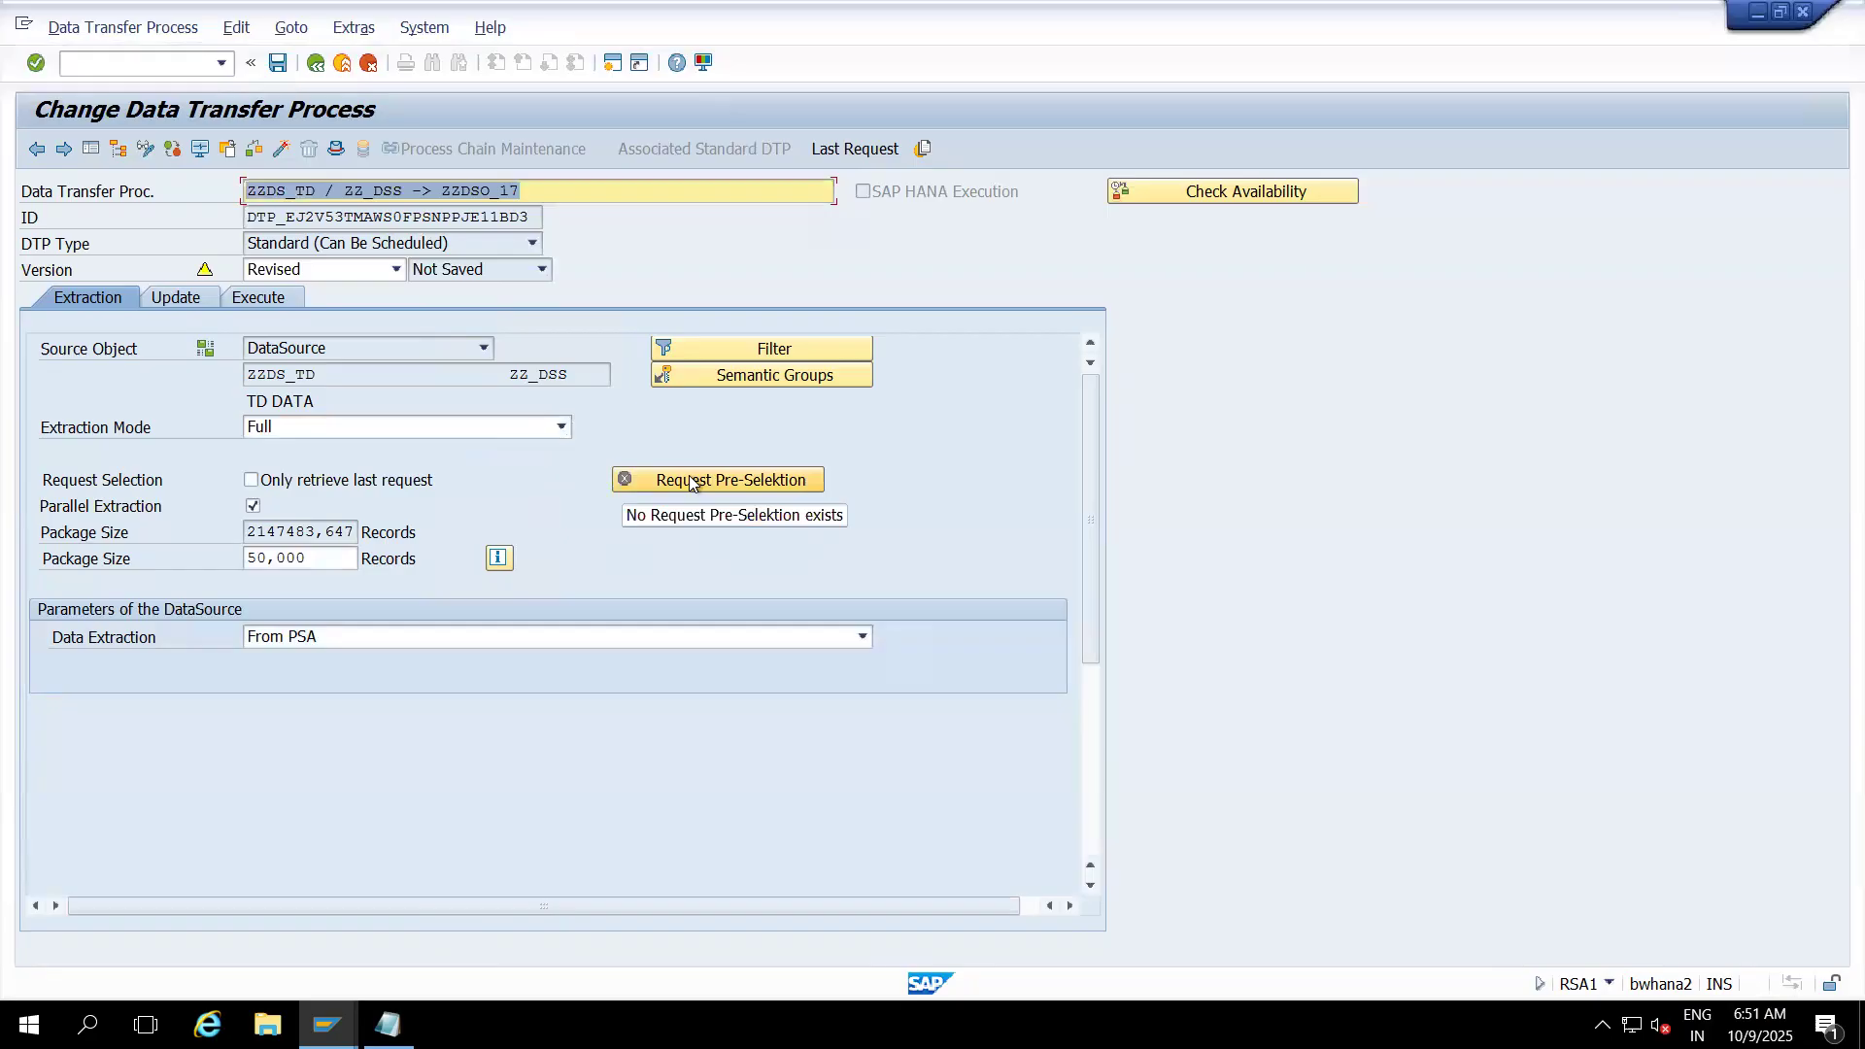
pyautogui.click(280, 147)
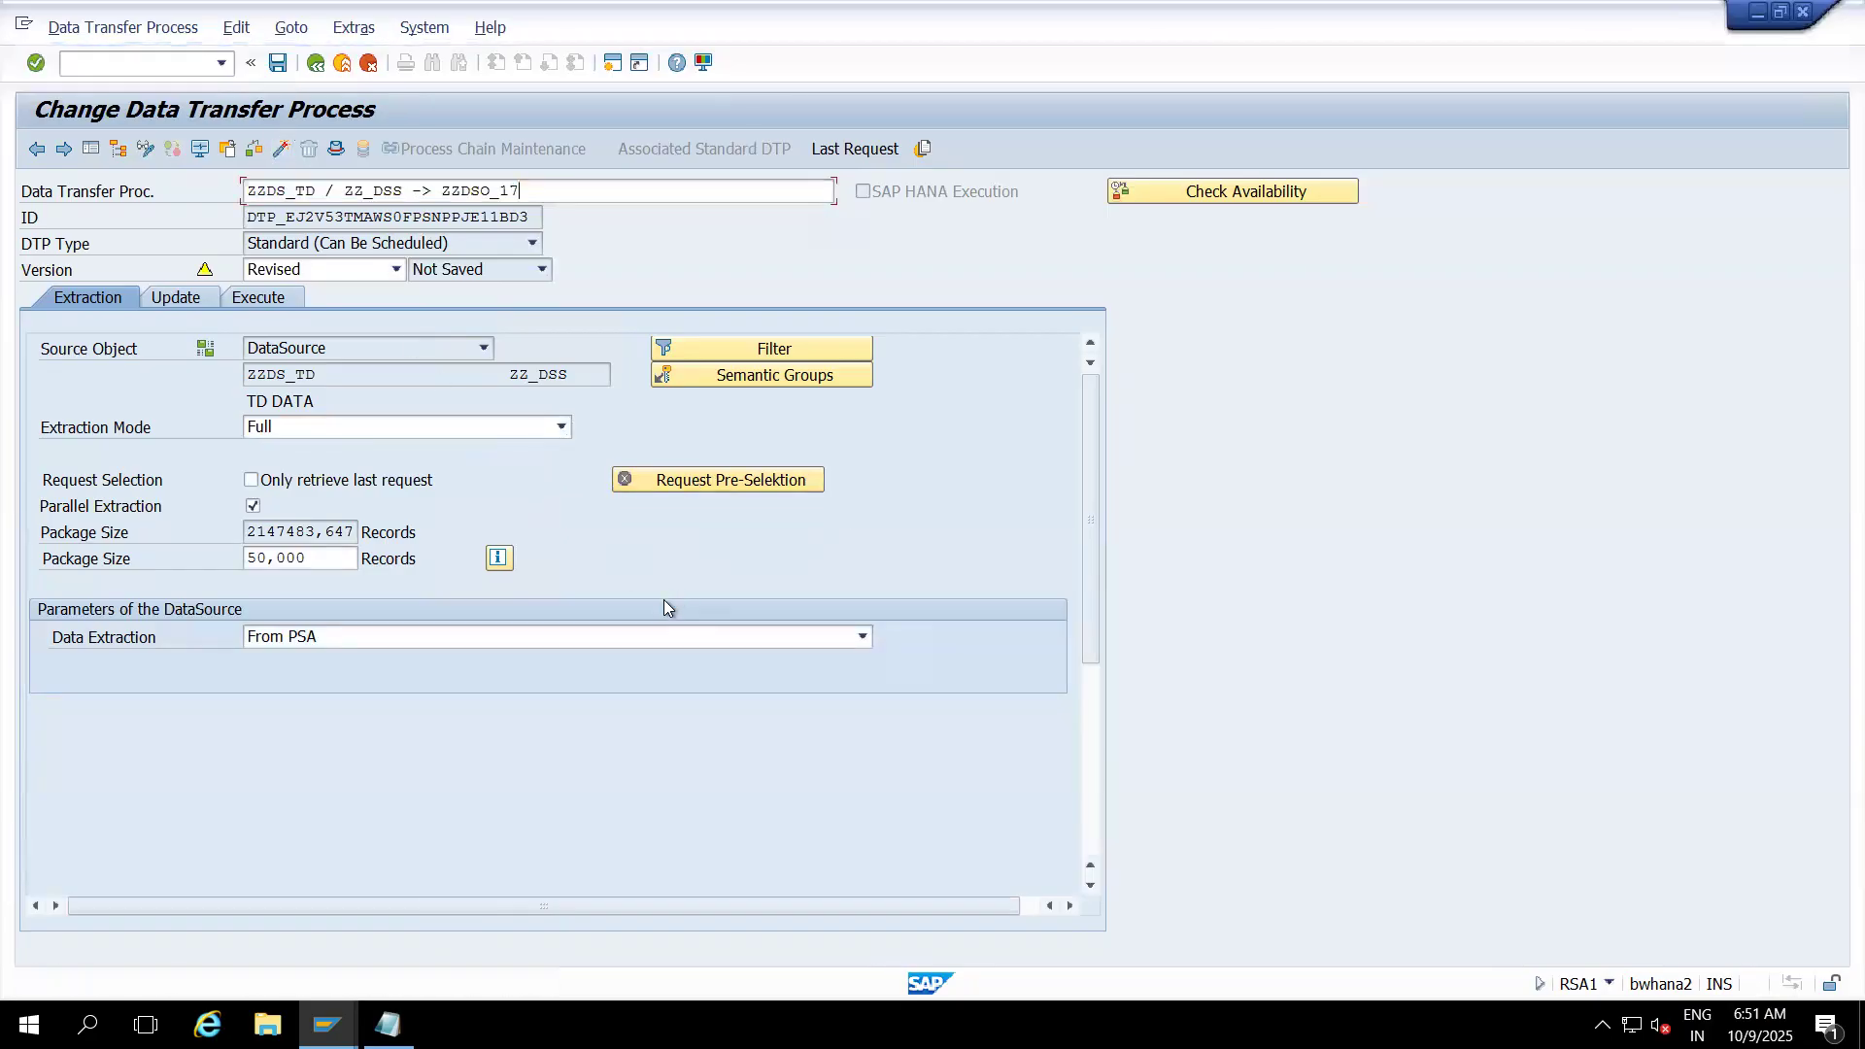
# - Display all PSA requests and preselect request 93472 for the next manual execution of the data transfer process
pyautogui.click(684, 481)
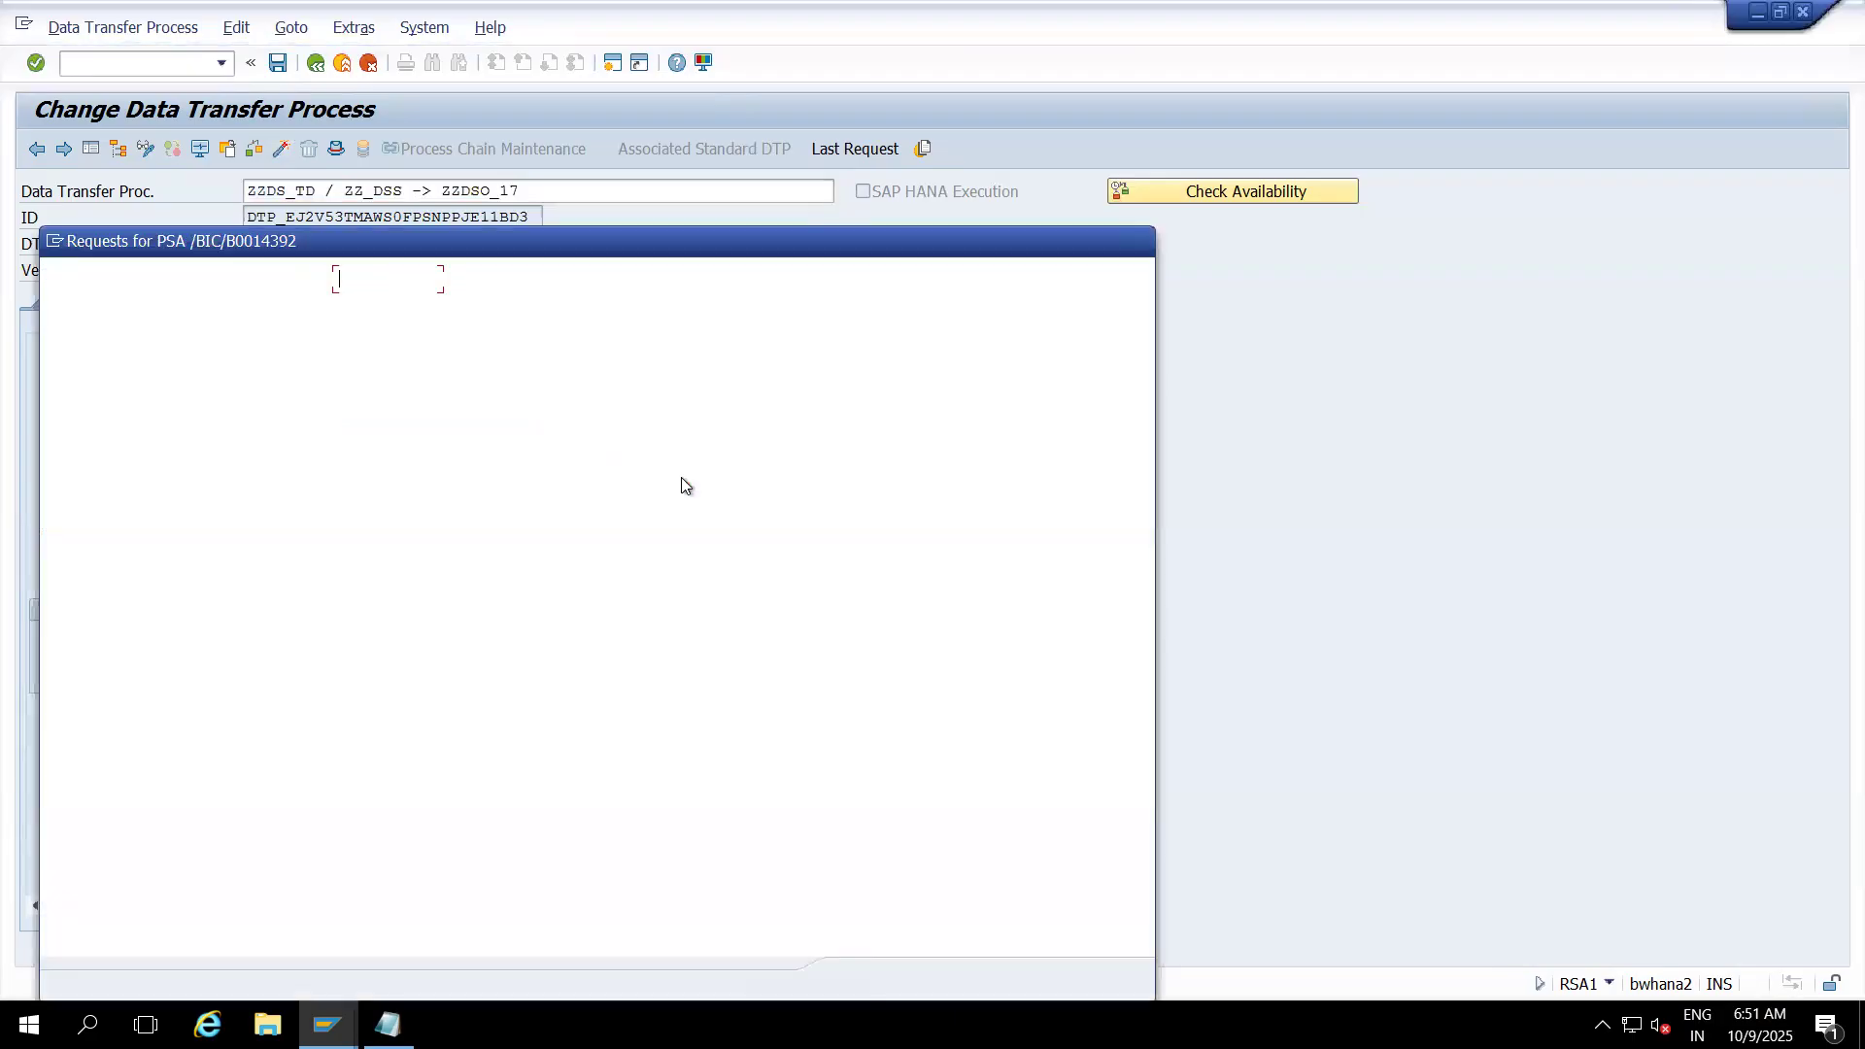
pyautogui.moveTo(563, 239); pyautogui.dragTo(853, 139)
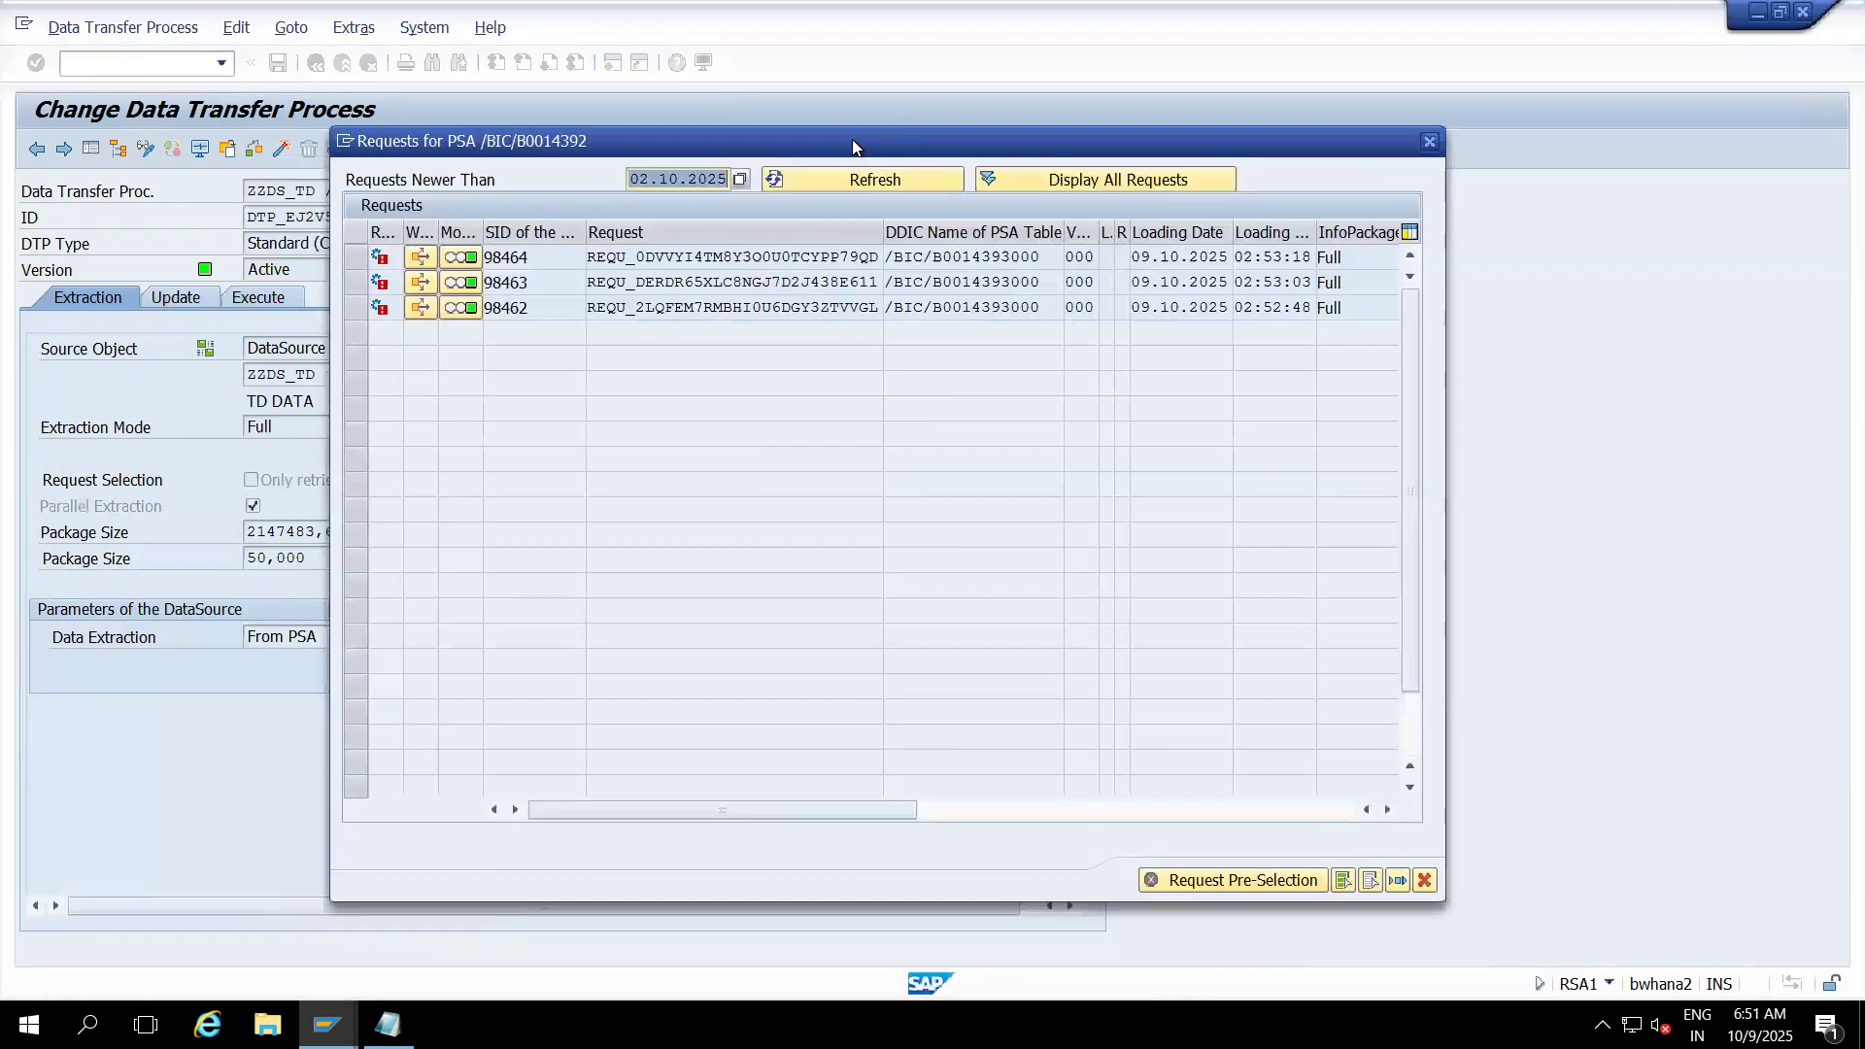
pyautogui.click(1051, 178)
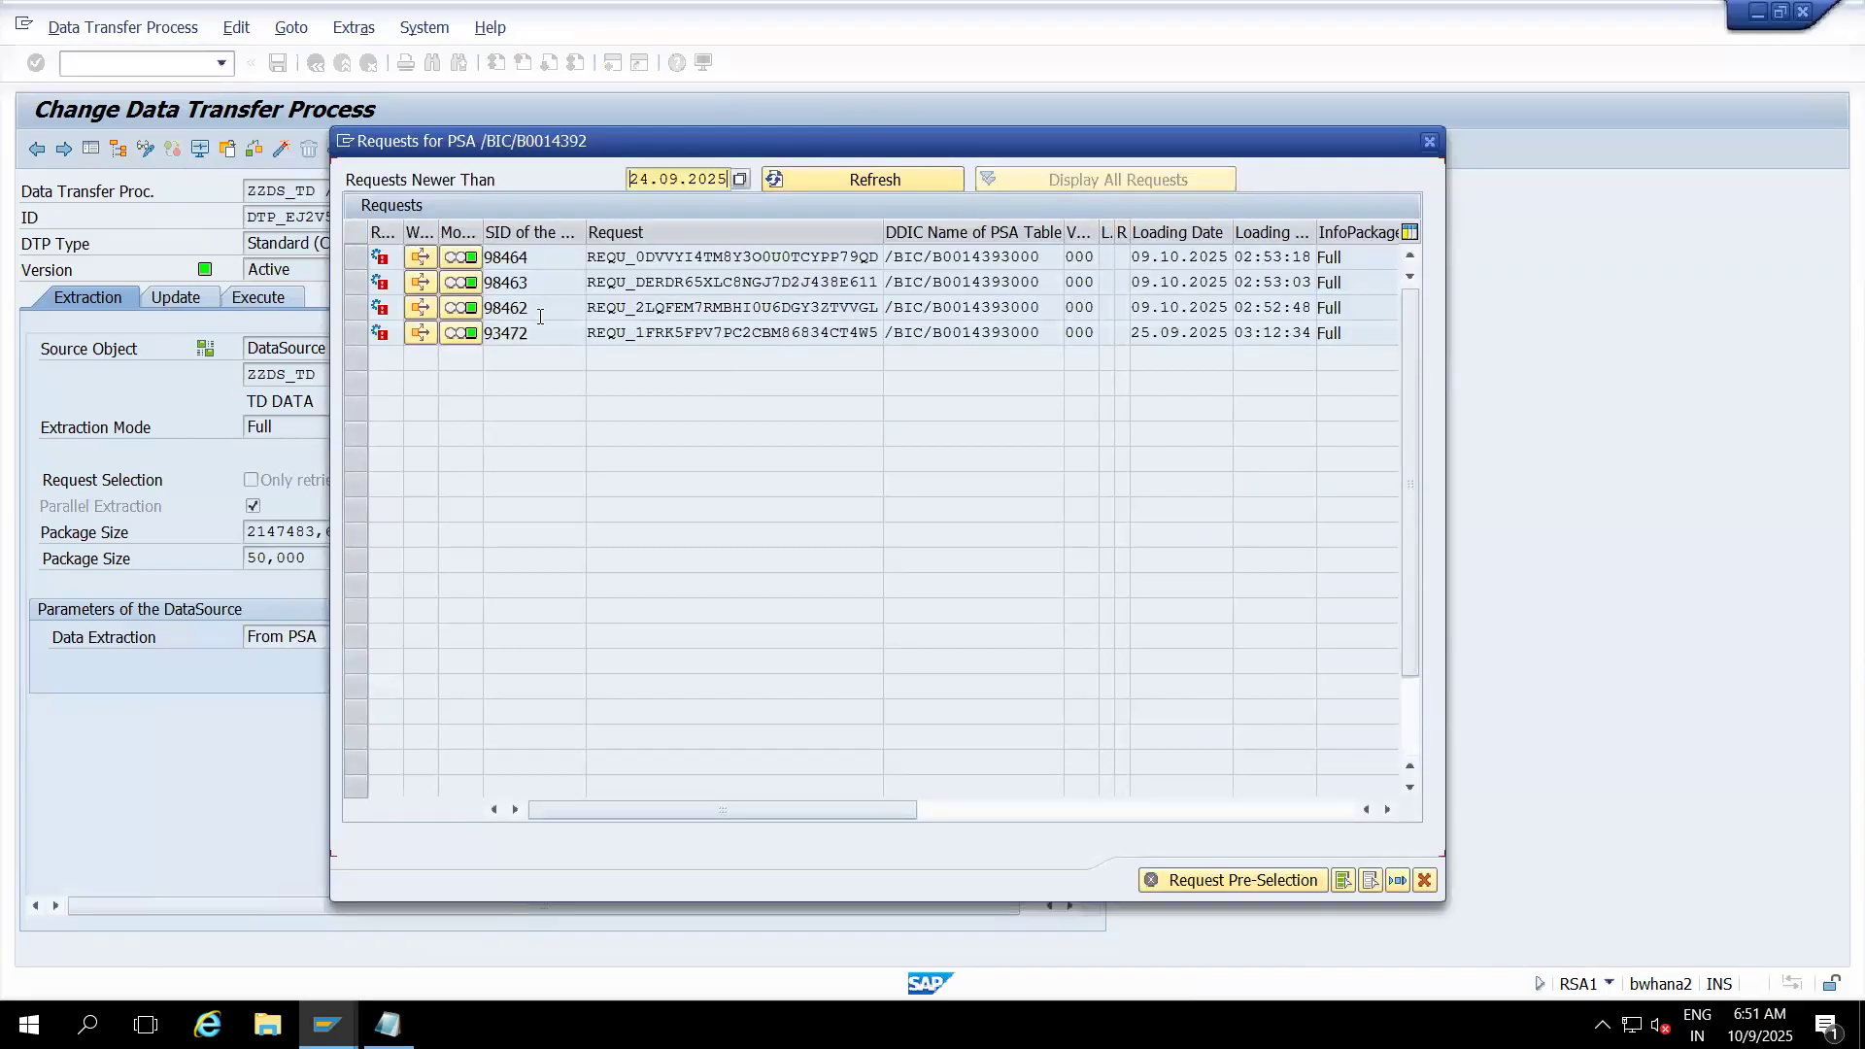
pyautogui.click(355, 335)
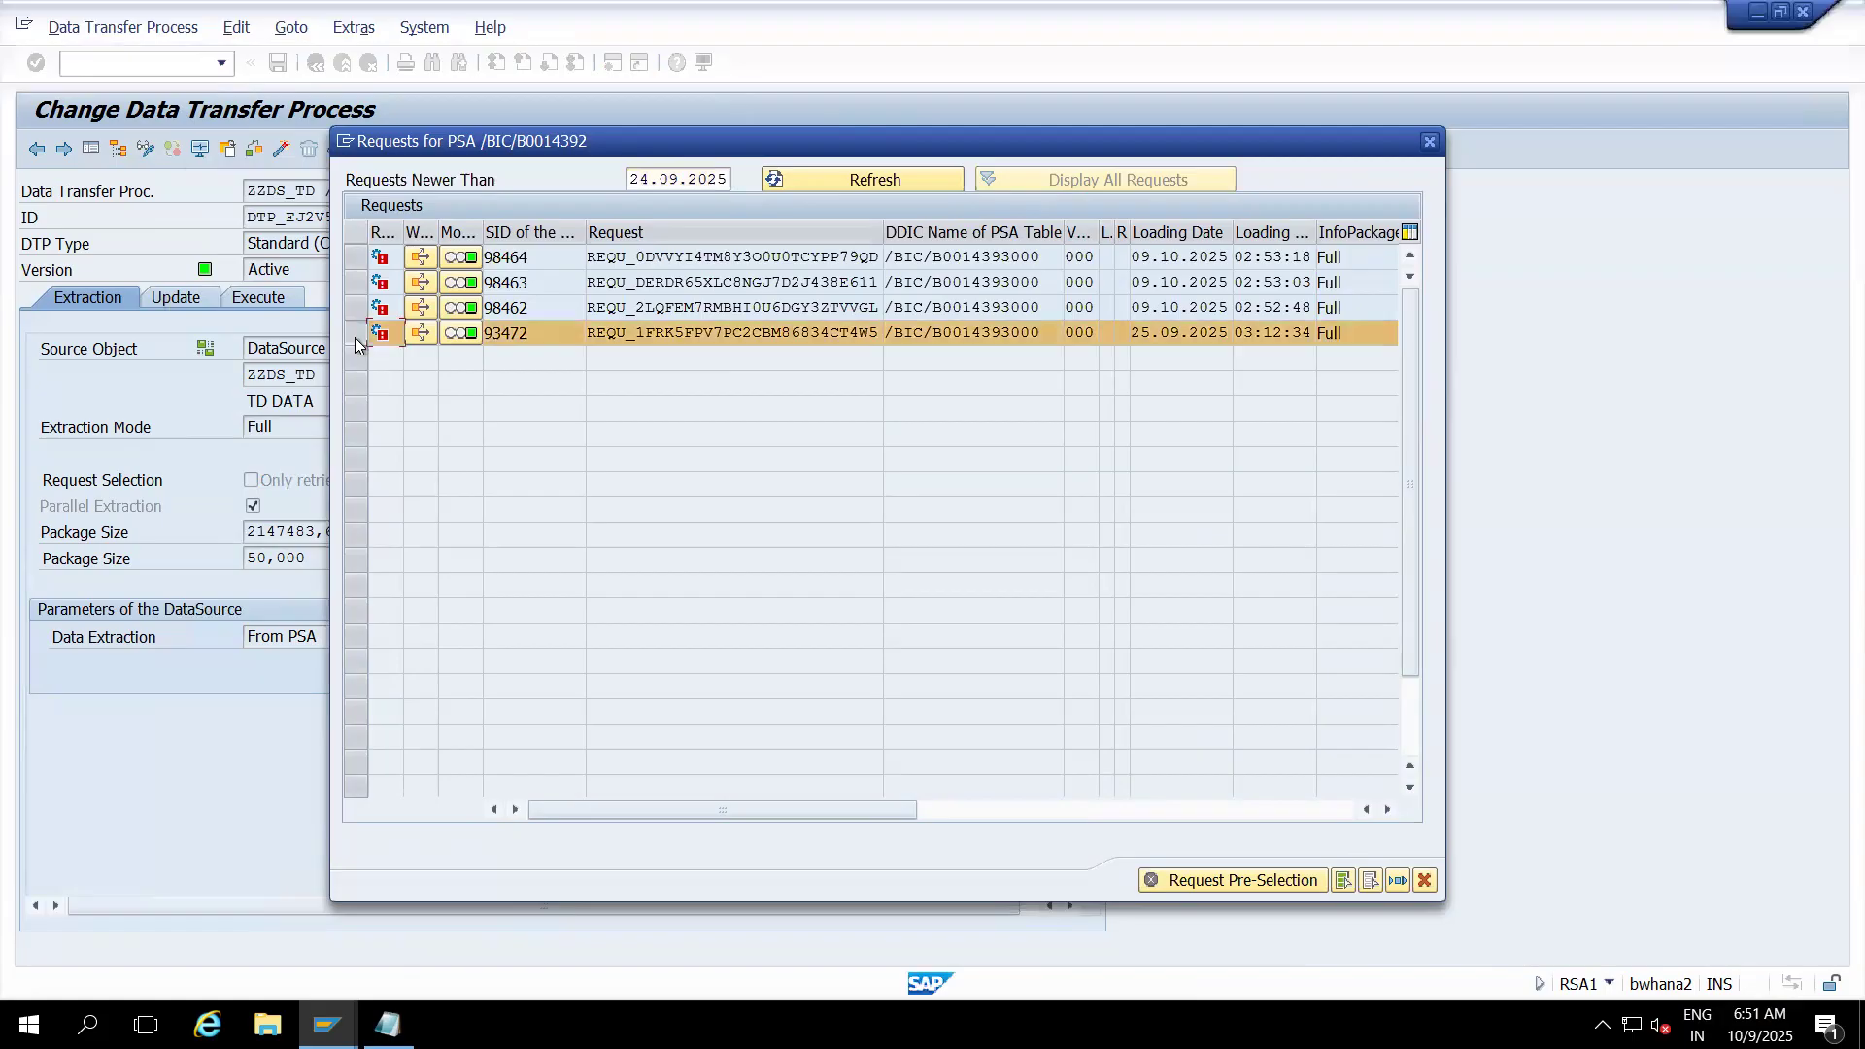
pyautogui.moveTo(734, 148); pyautogui.dragTo(567, 104)
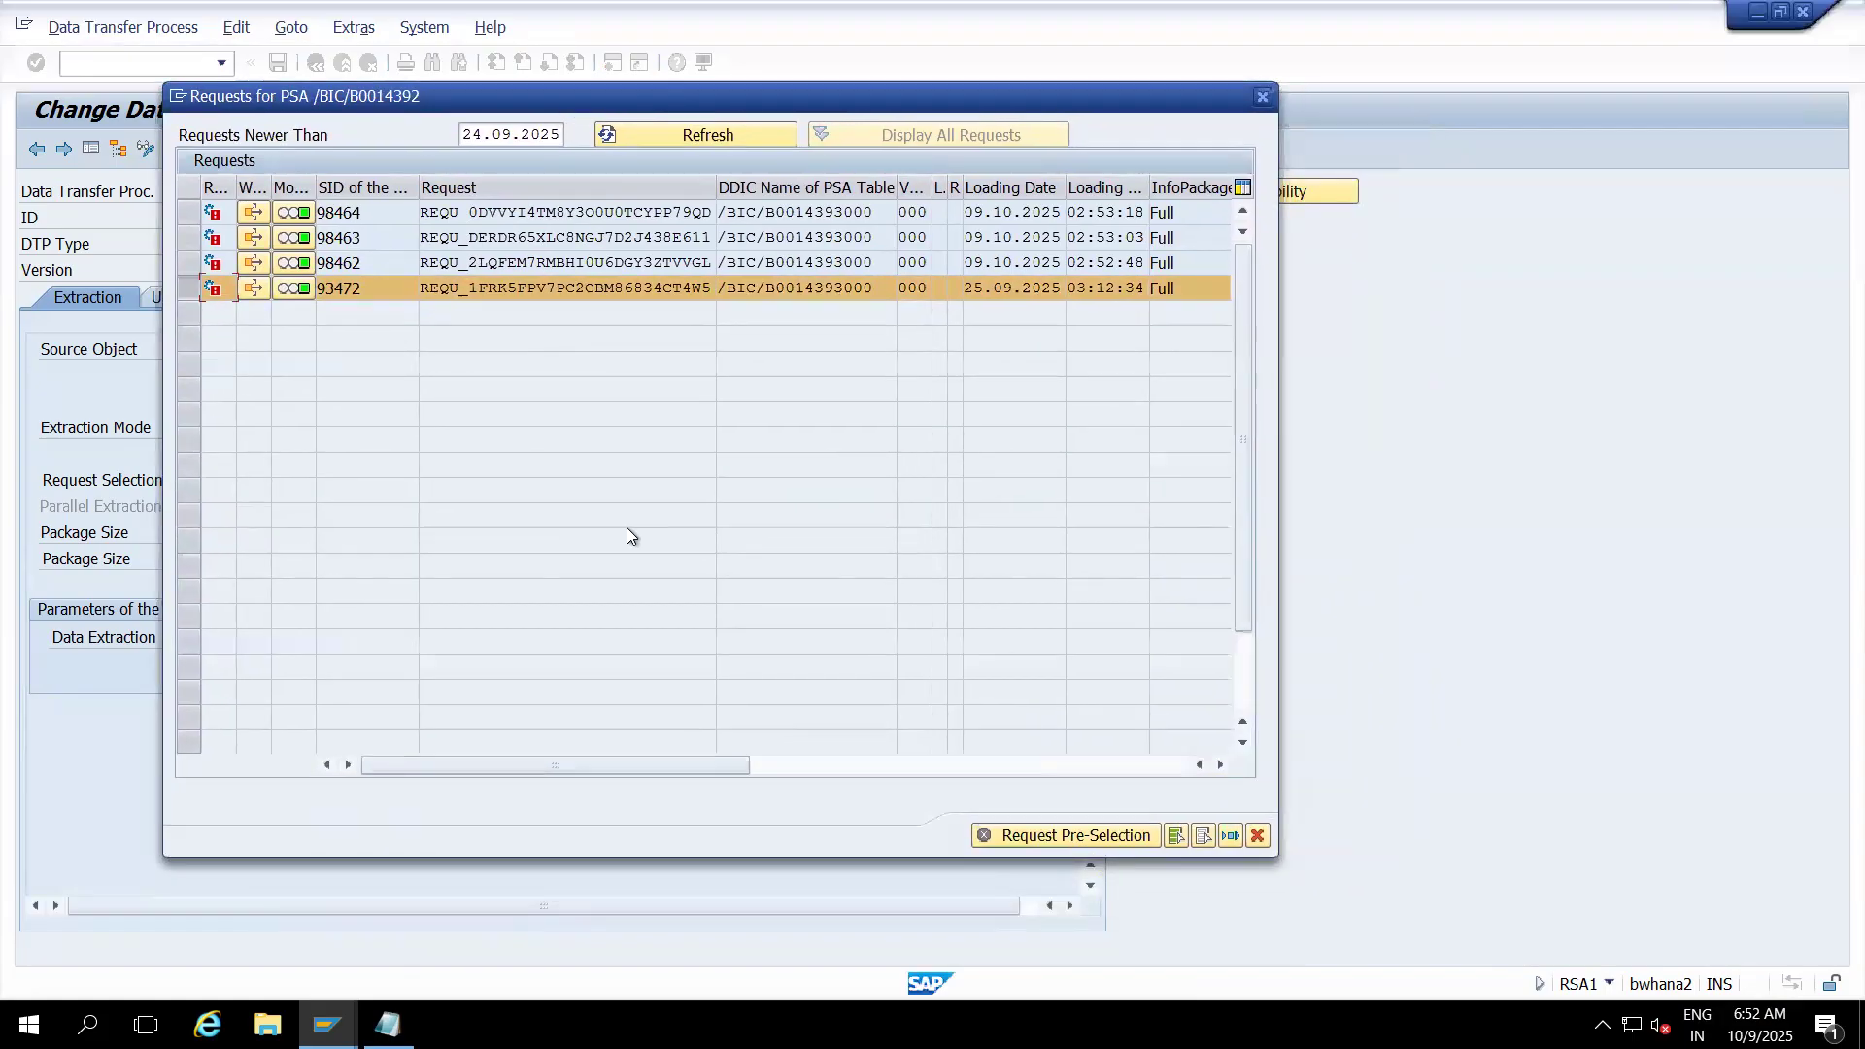
pyautogui.click(1034, 830)
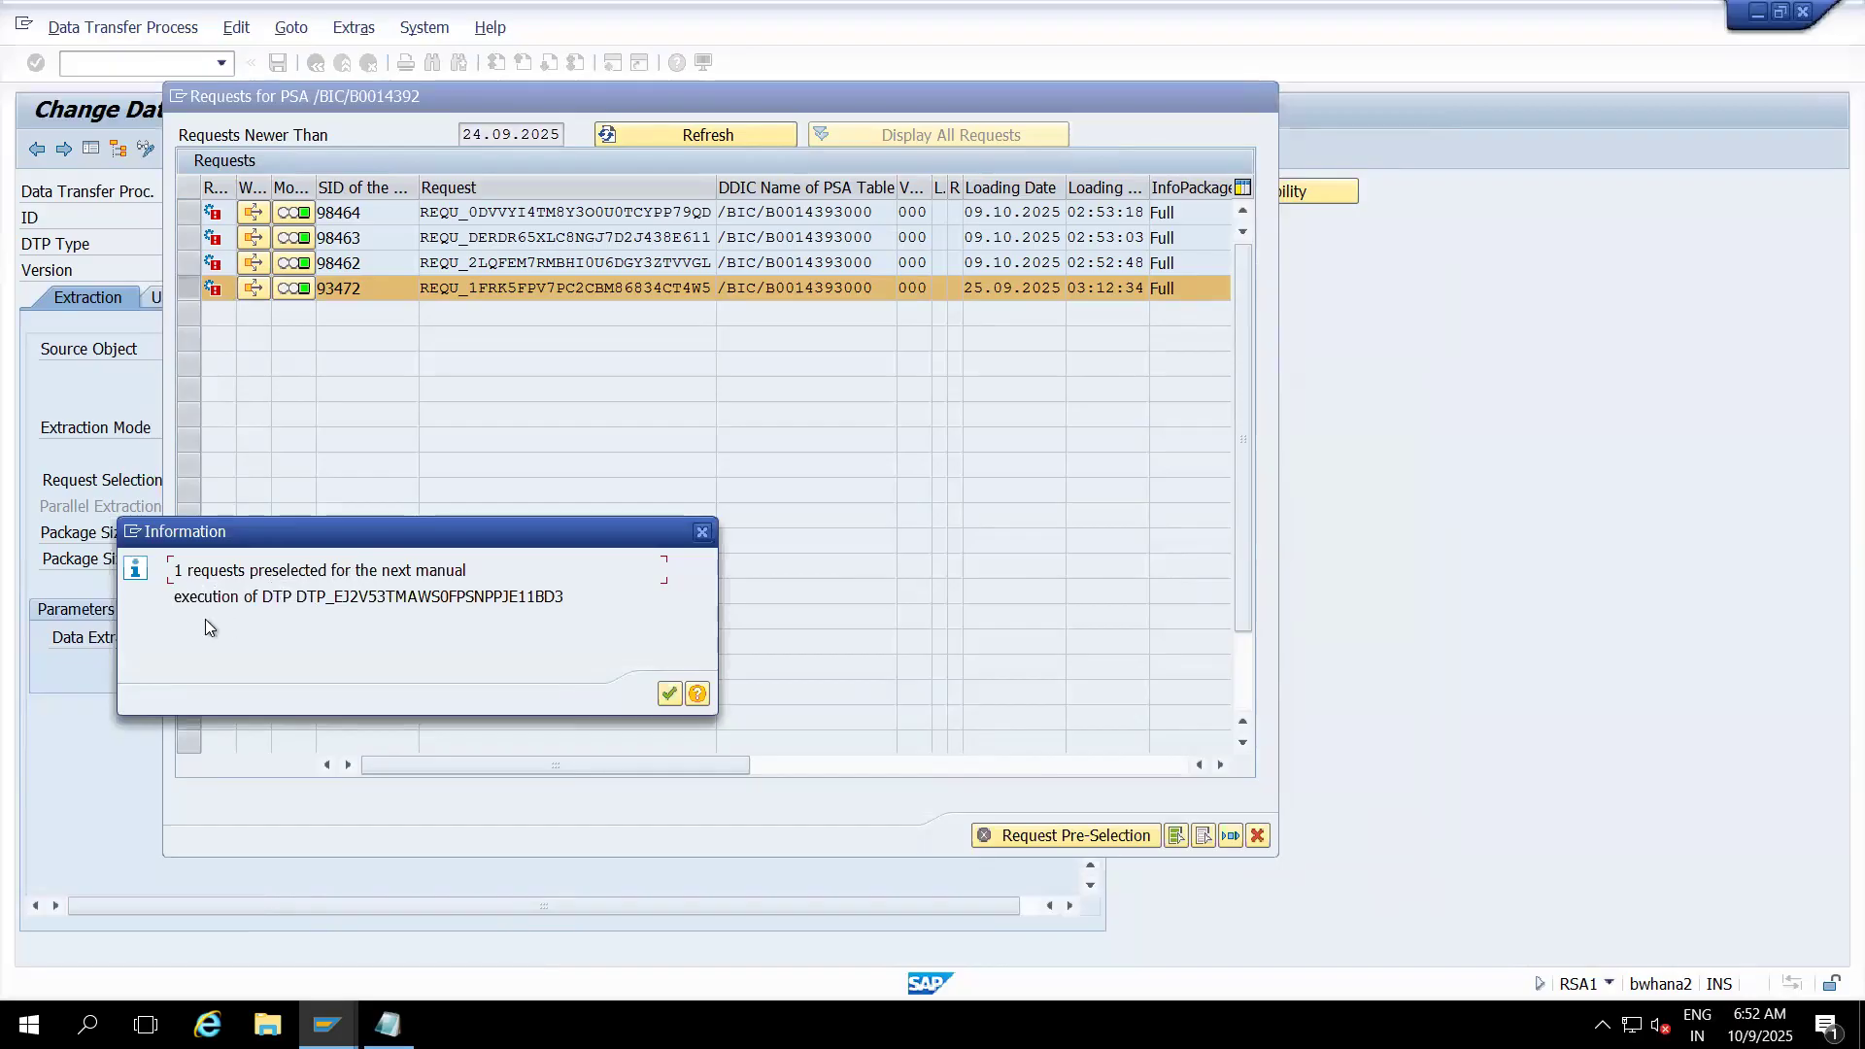
pyautogui.click(667, 702)
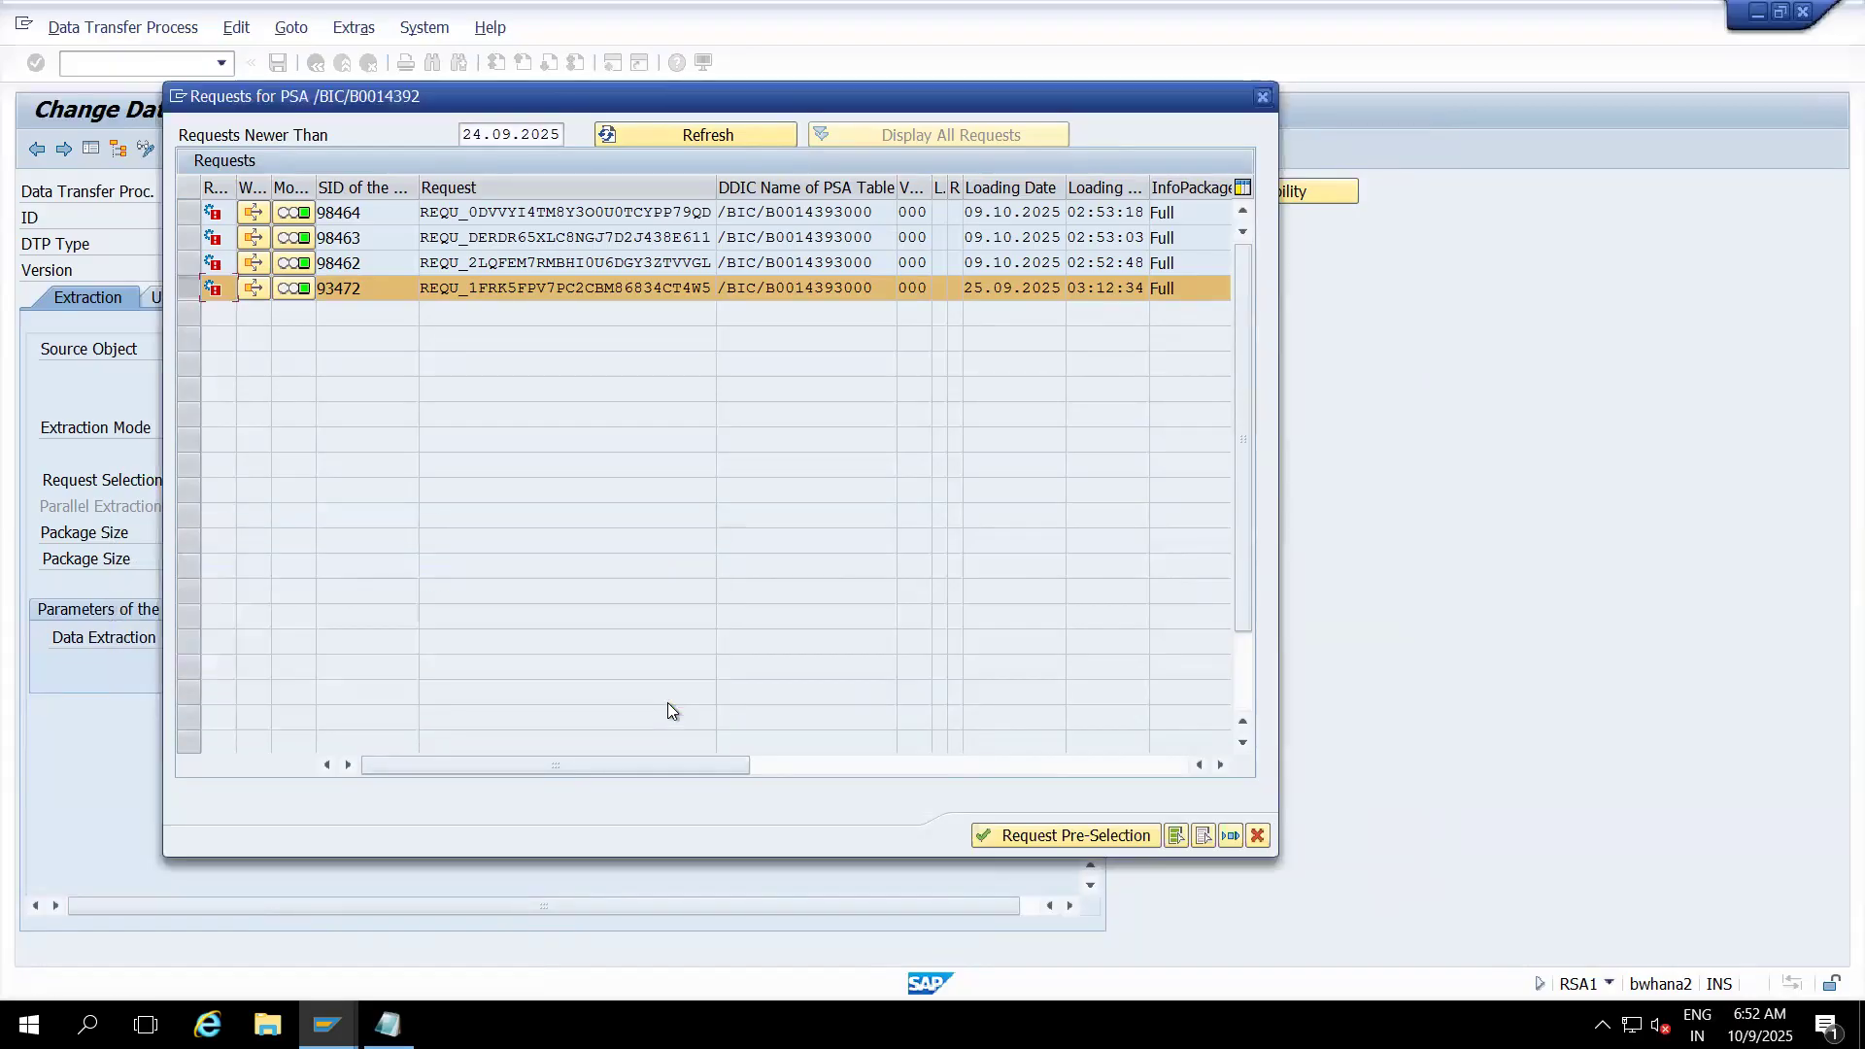
pyautogui.click(1260, 837)
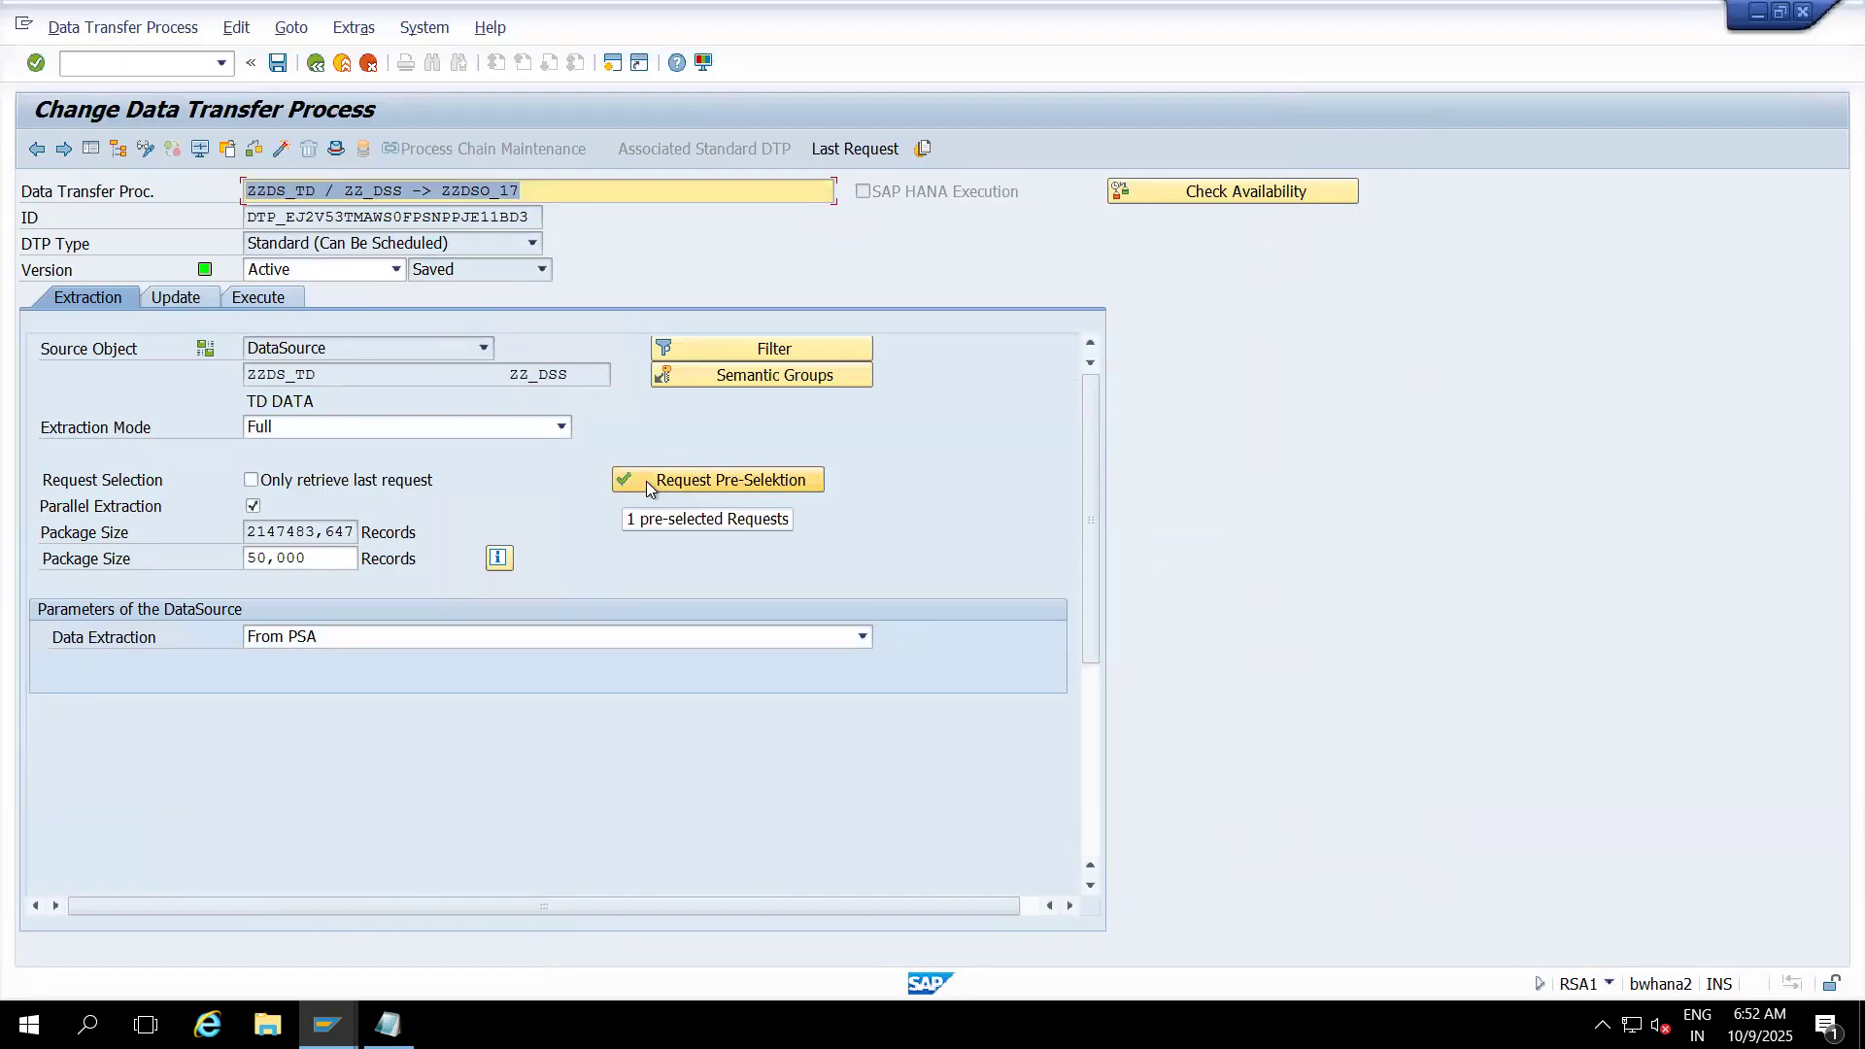
# - Execute the data transfer process with parallel extraction and processing, and display its request monitor with refreshed status
pyautogui.click(263, 298)
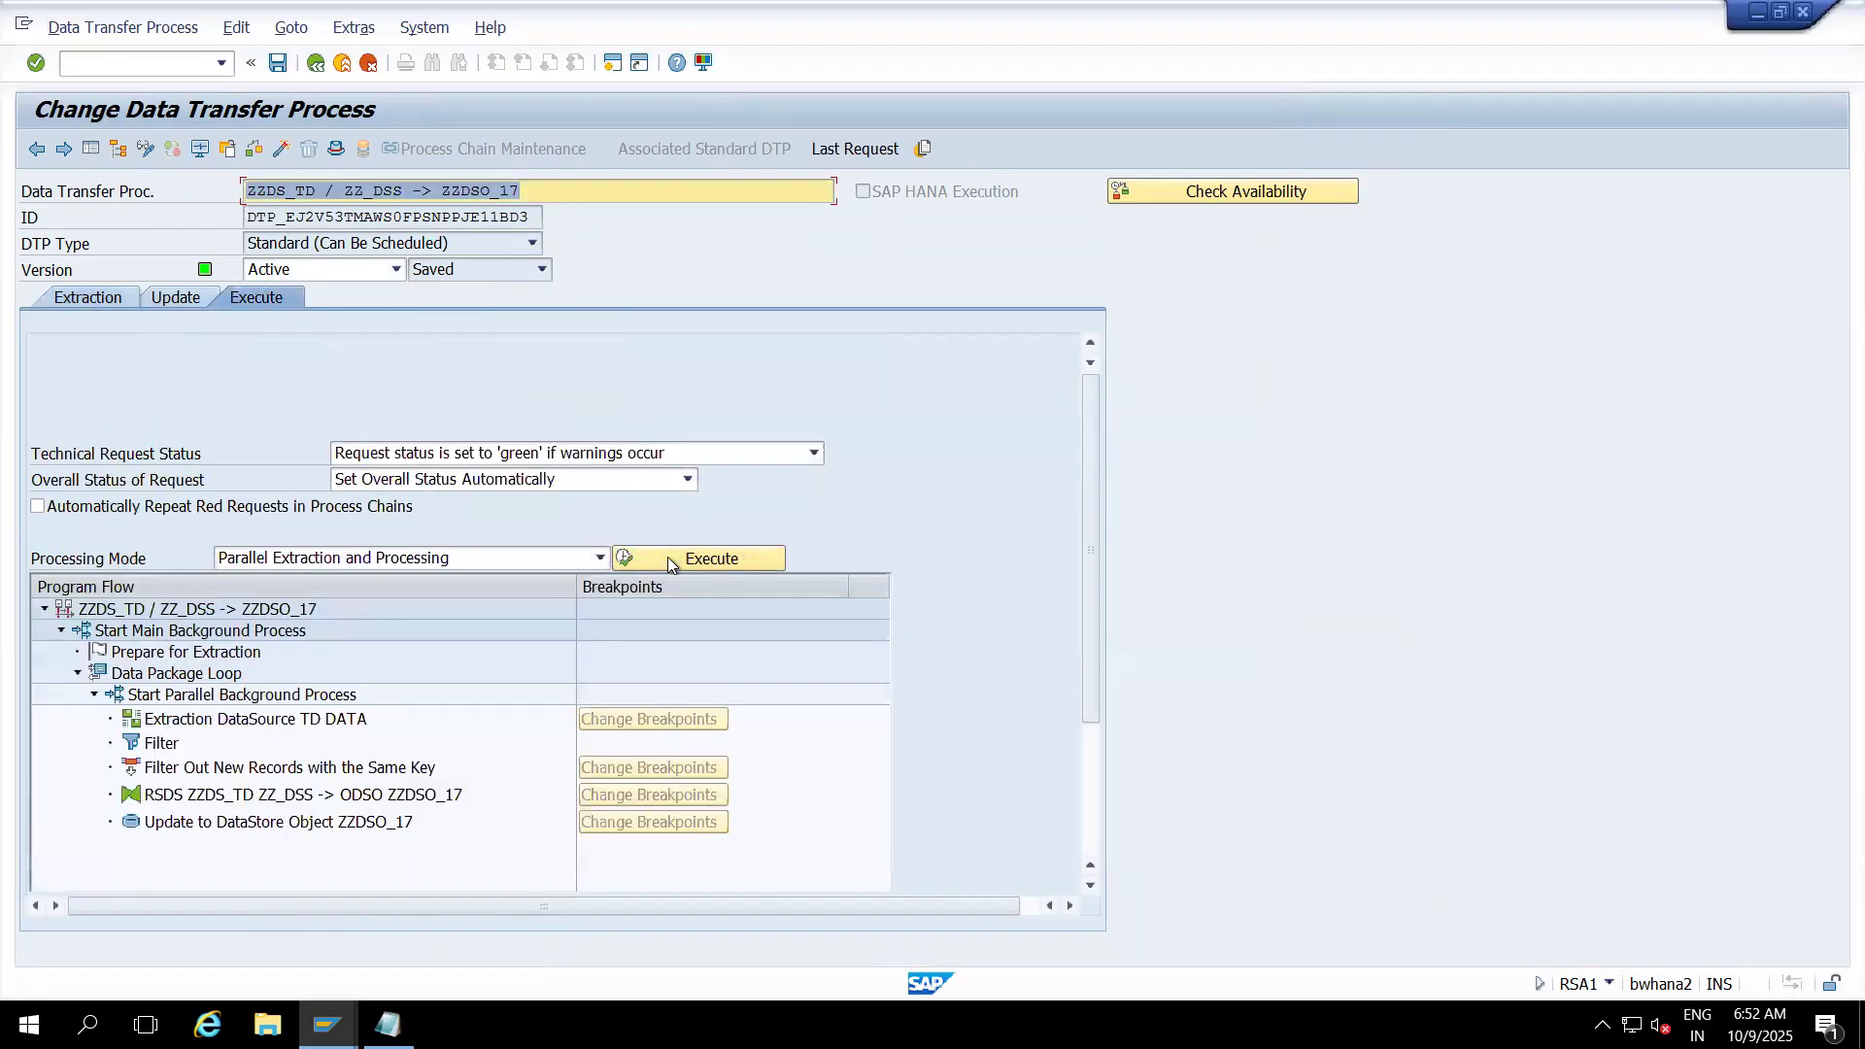
pyautogui.click(667, 561)
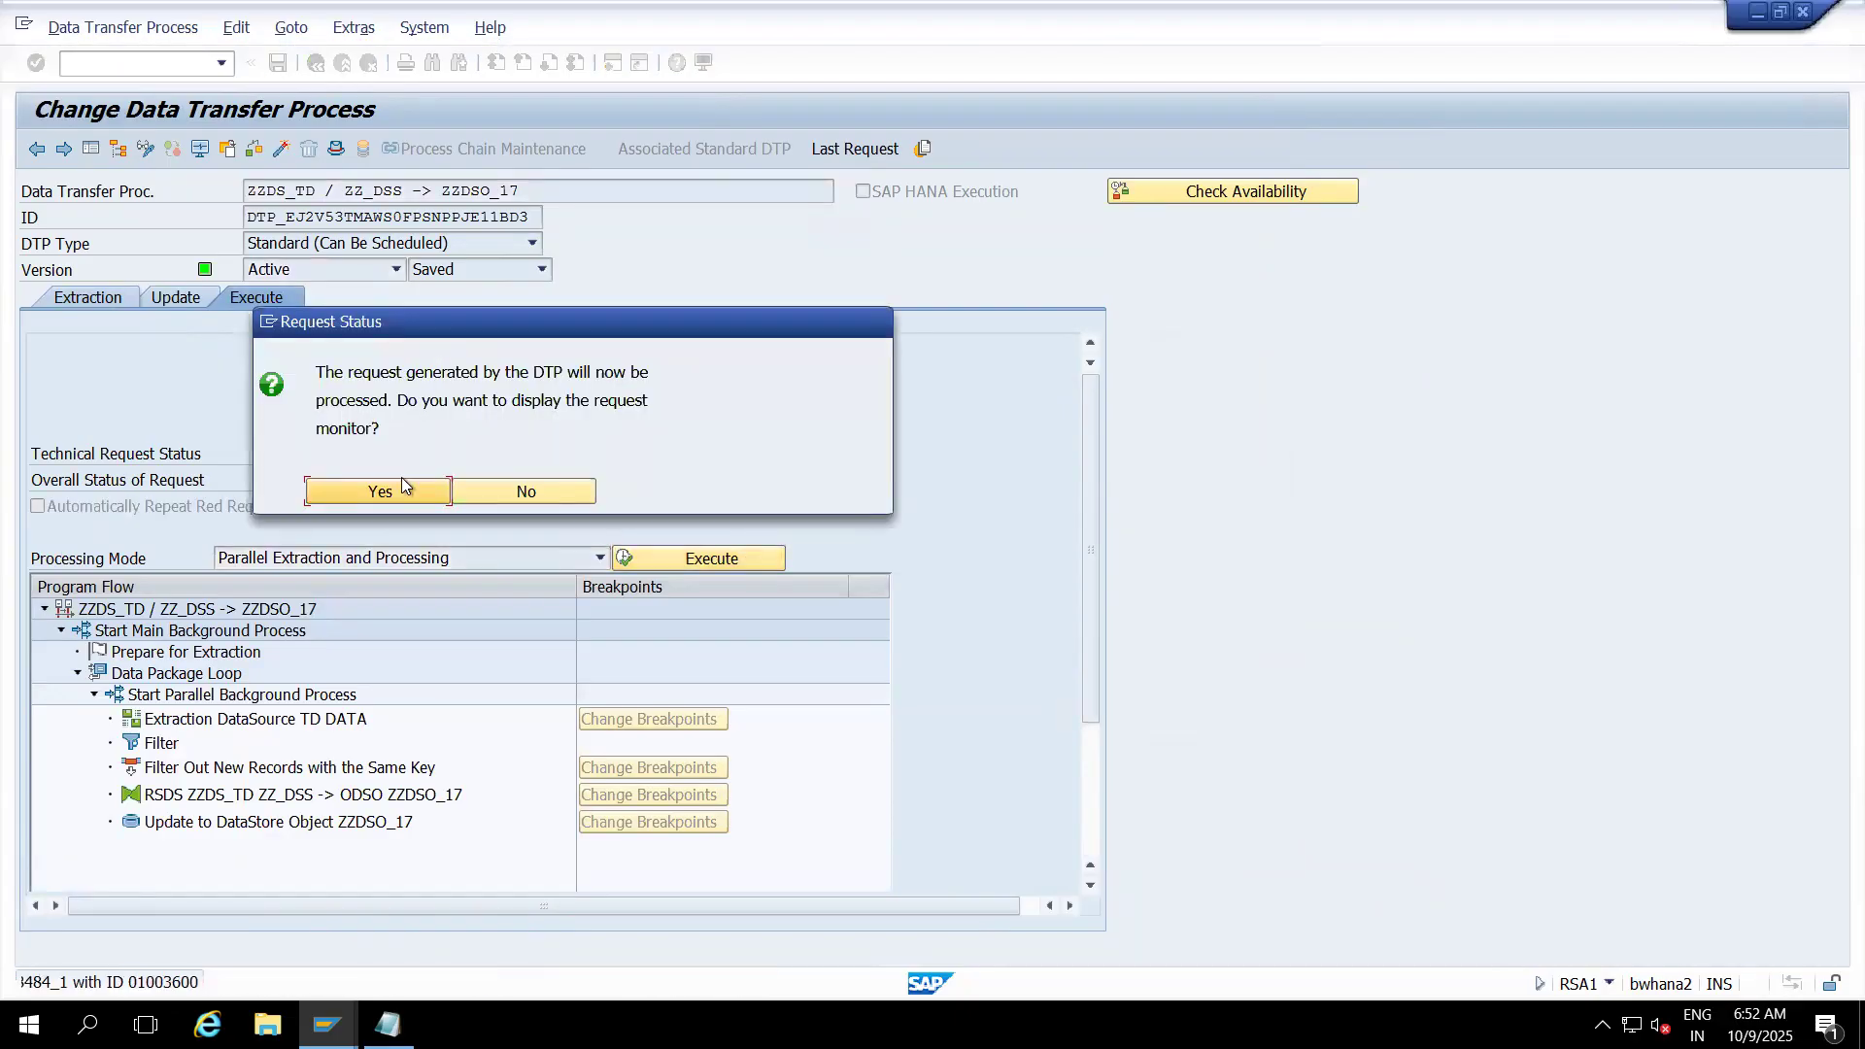
pyautogui.click(364, 497)
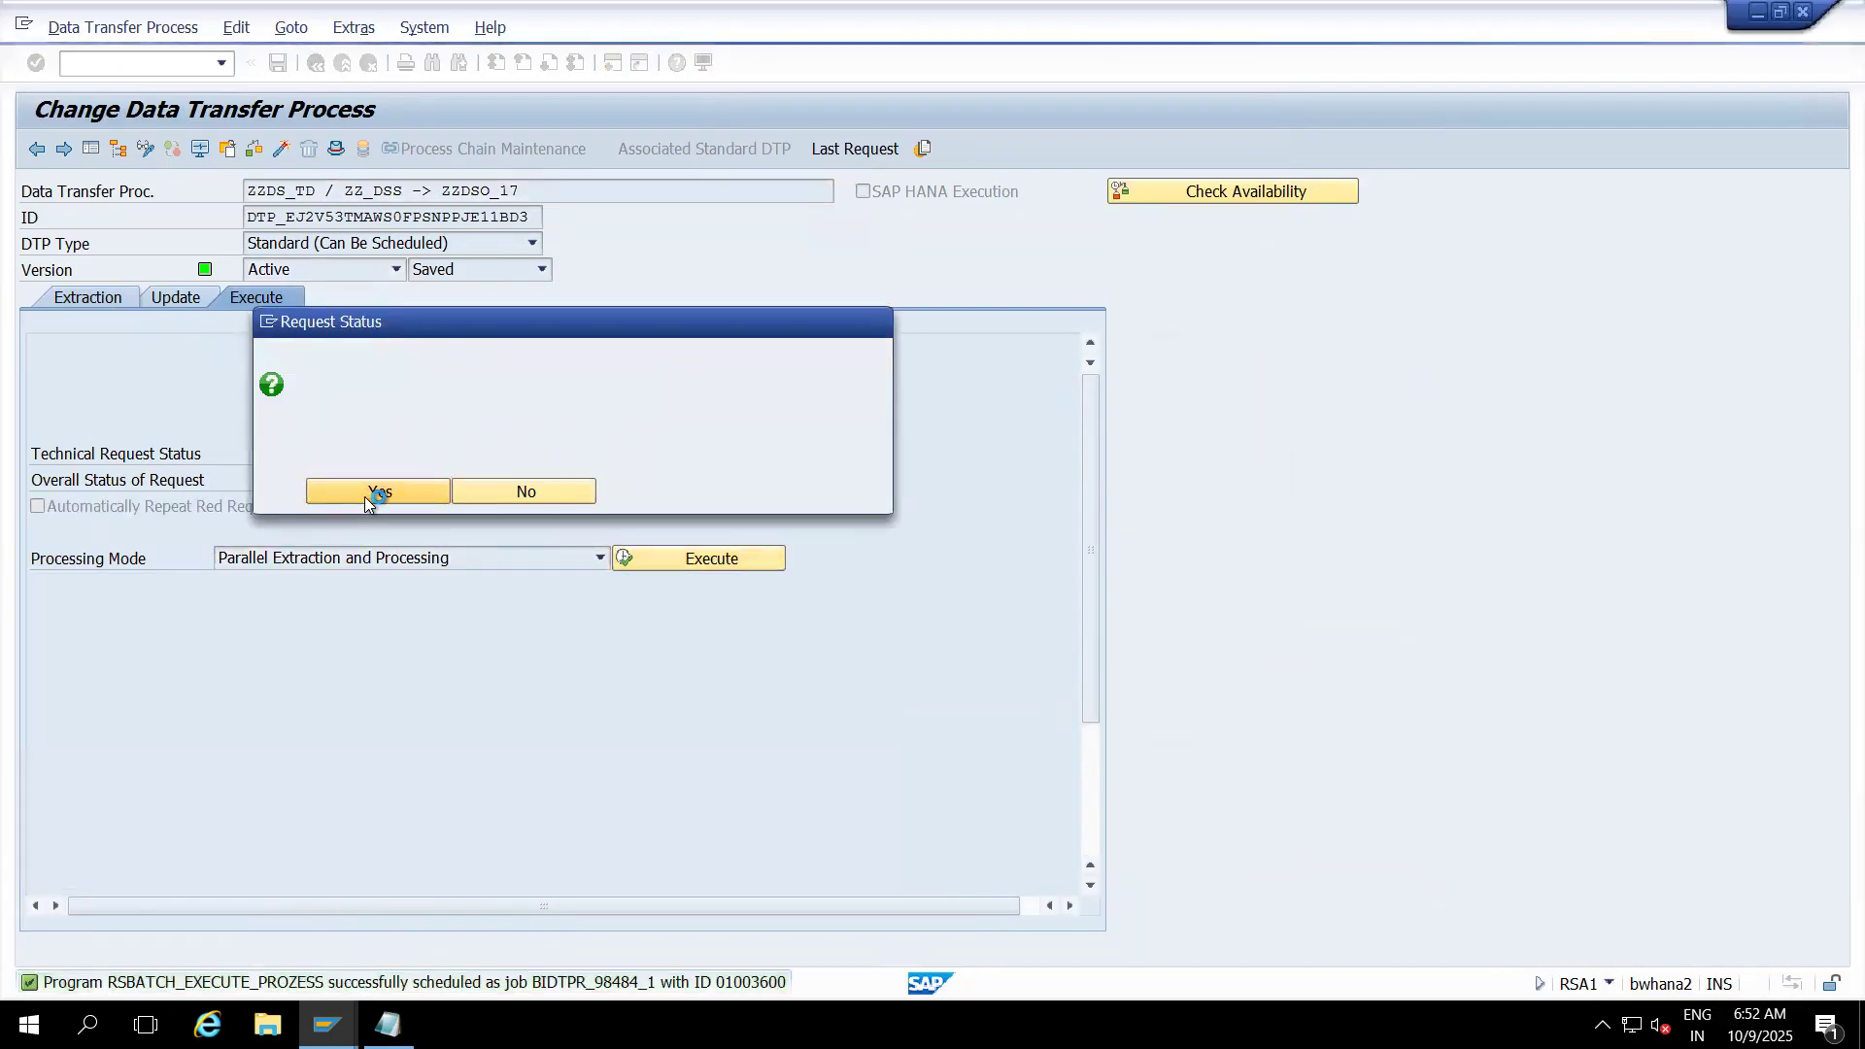
pyautogui.click(36, 150)
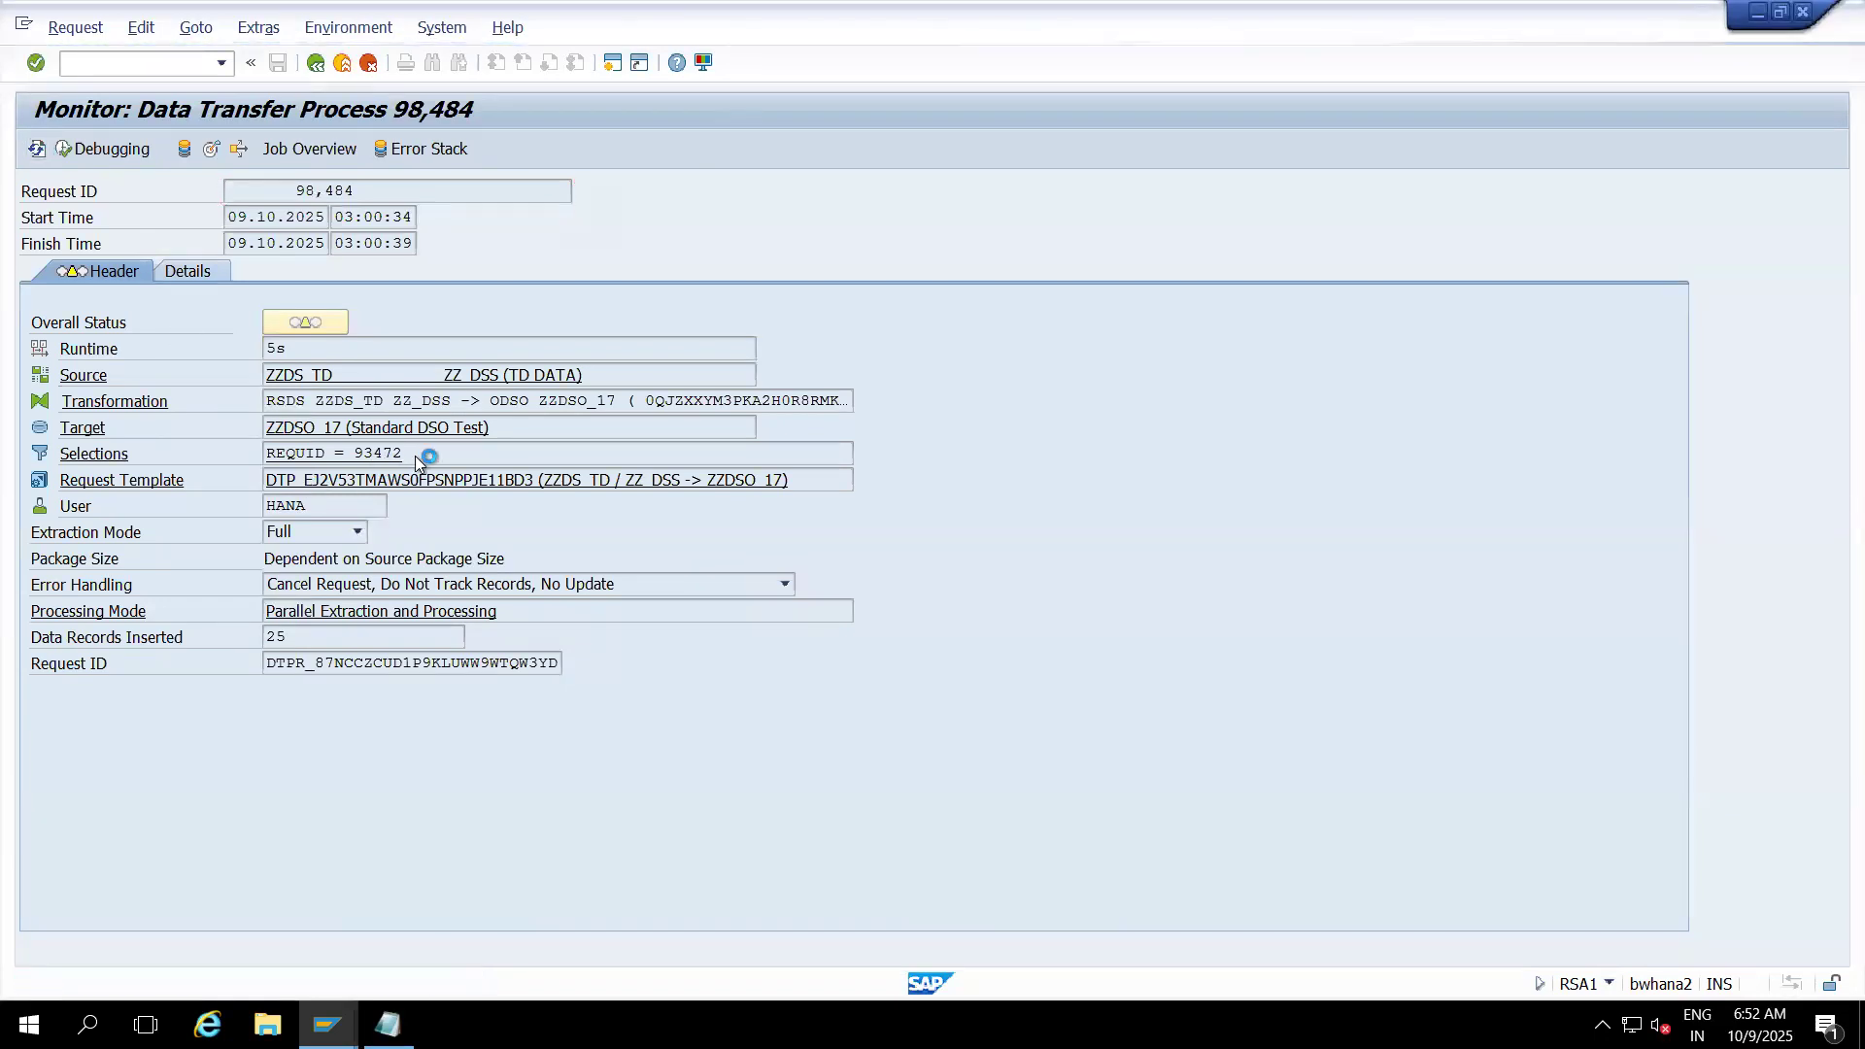
# - Examine the selections and overall status of the executed request in the monitor
pyautogui.moveTo(415, 480); pyautogui.dragTo(217, 478)
pyautogui.click(109, 483)
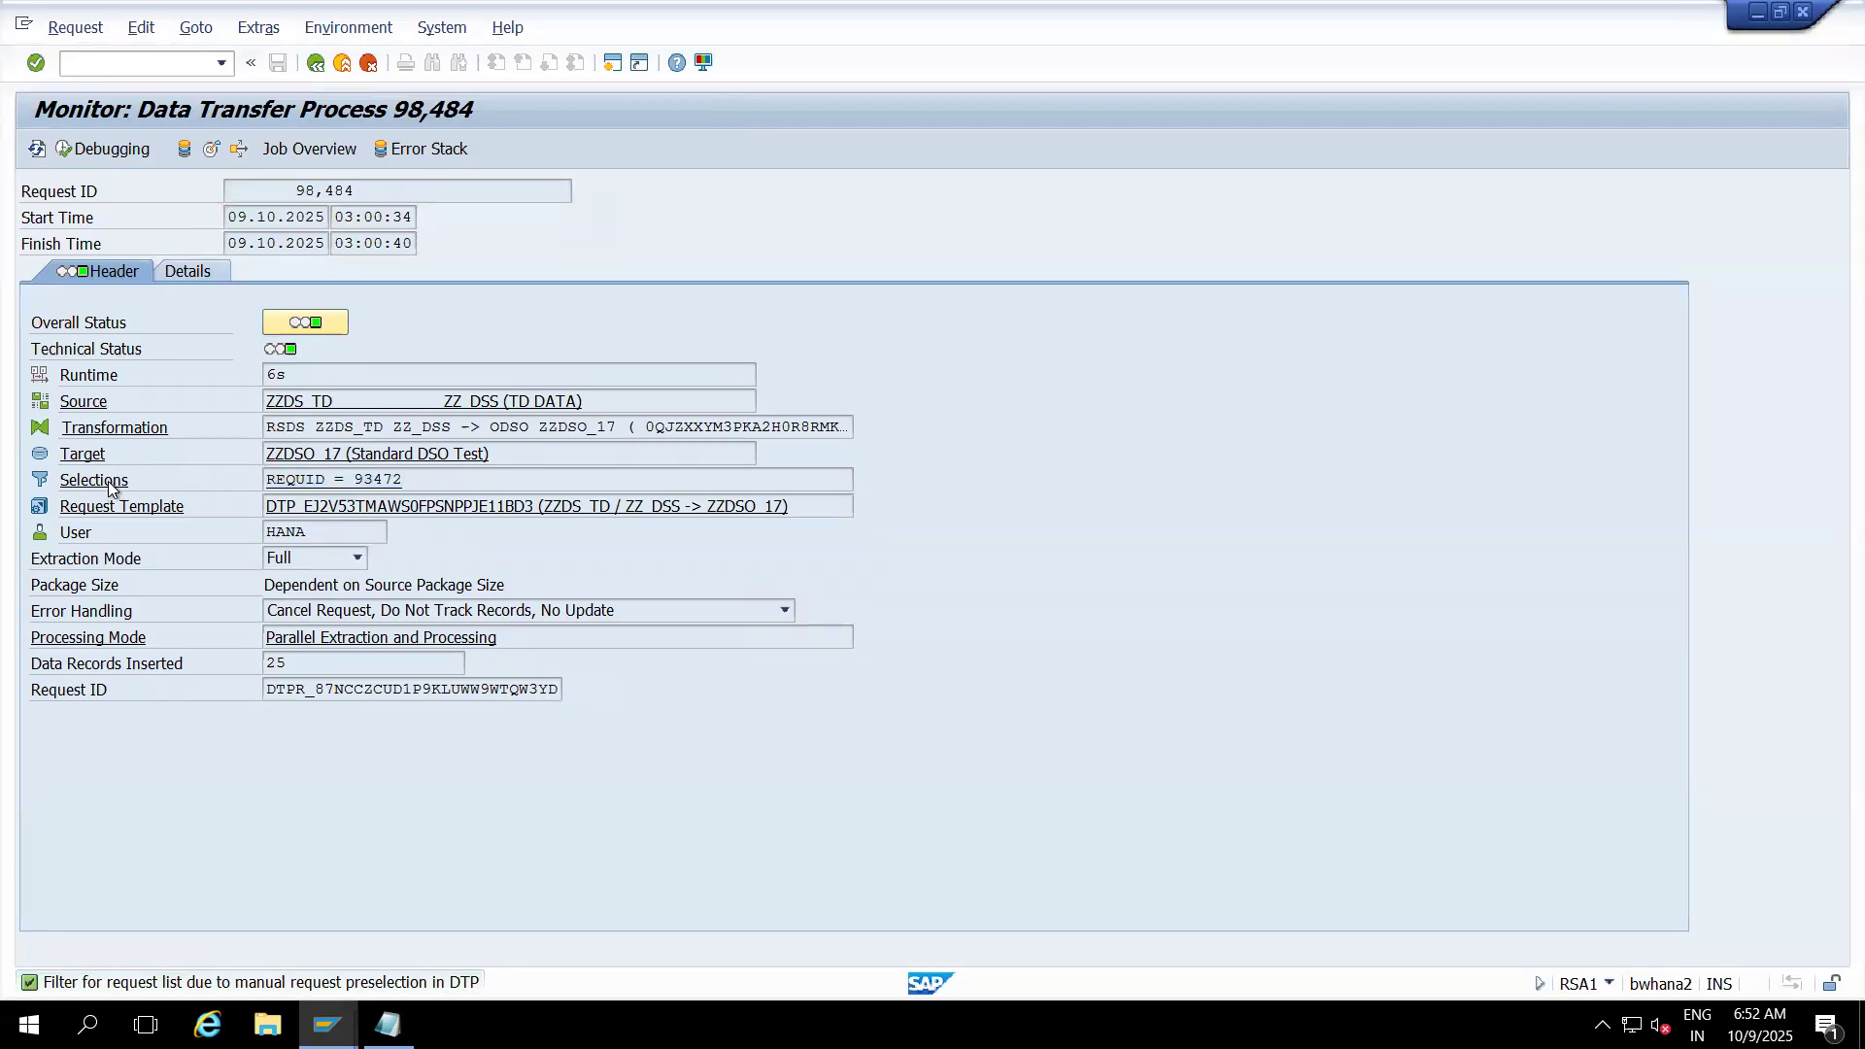
pyautogui.click(346, 311)
pyautogui.click(1033, 218)
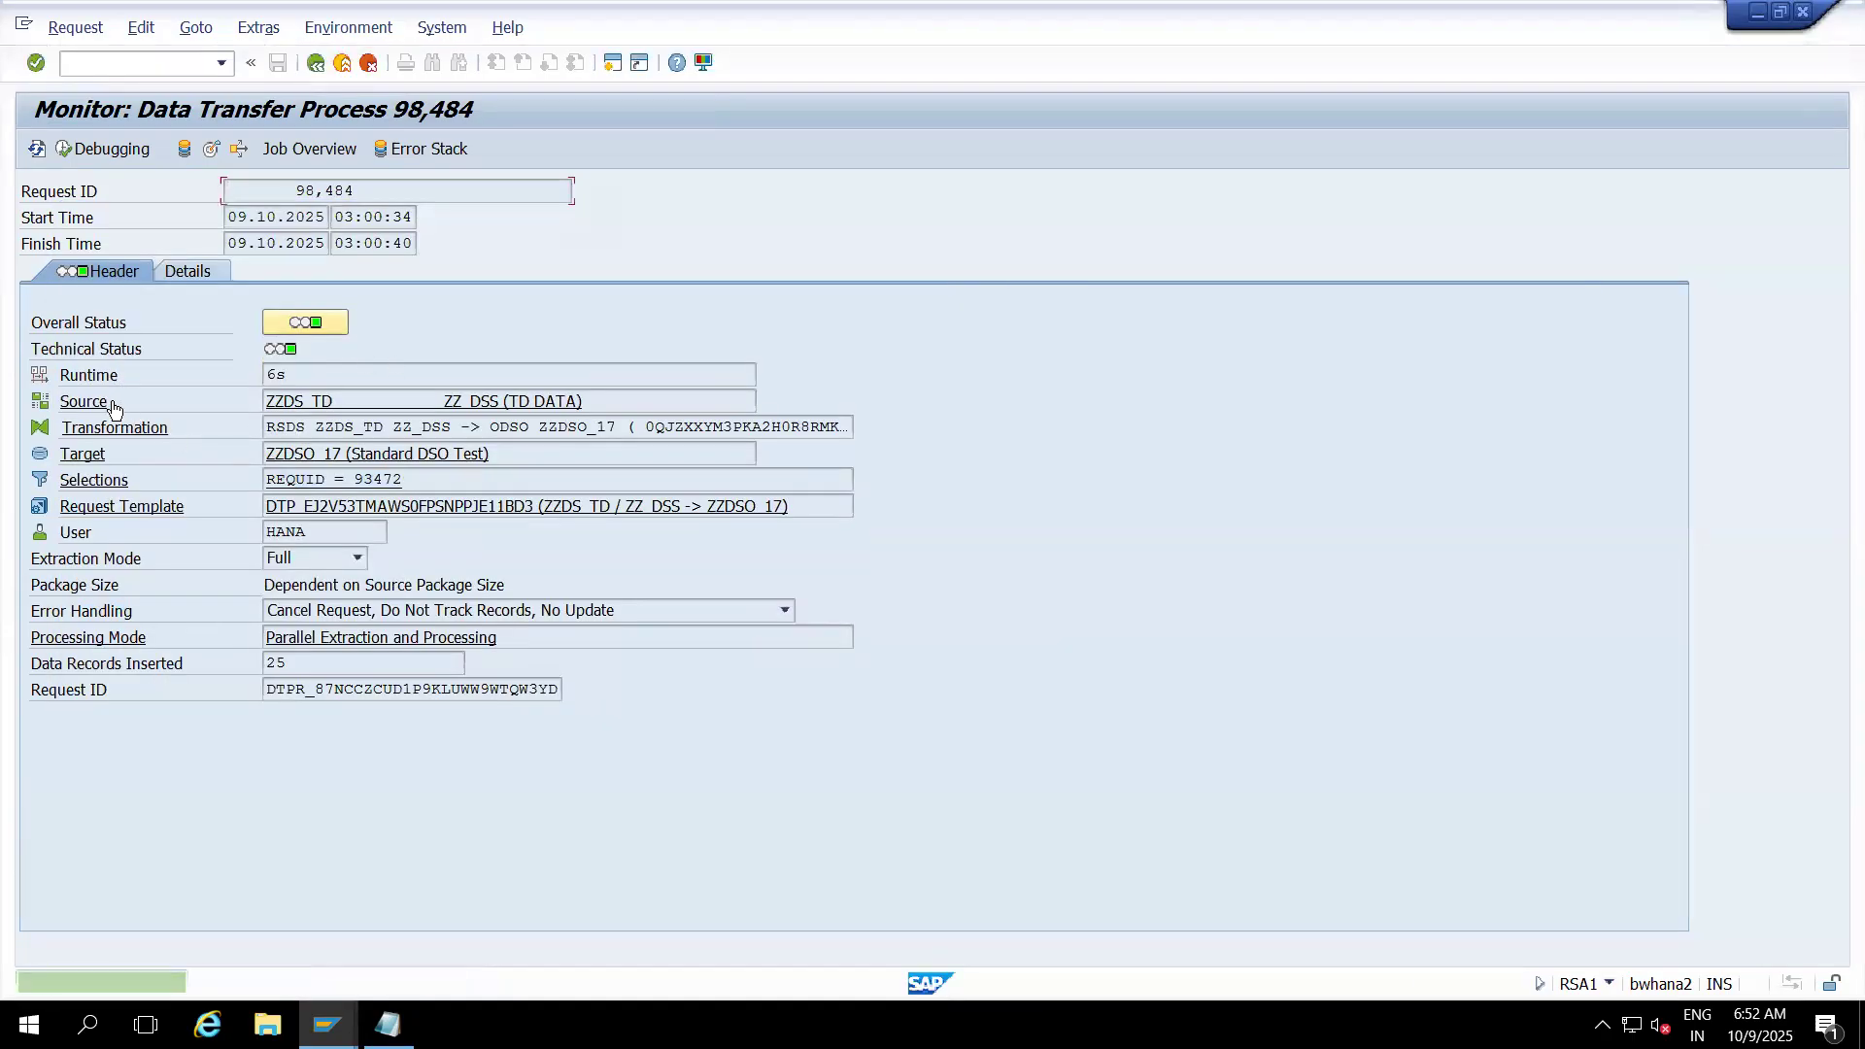
# - Look up request 93472 among all PSA requests of source ZZDS_TD and return to the data transfer process
pyautogui.click(111, 407)
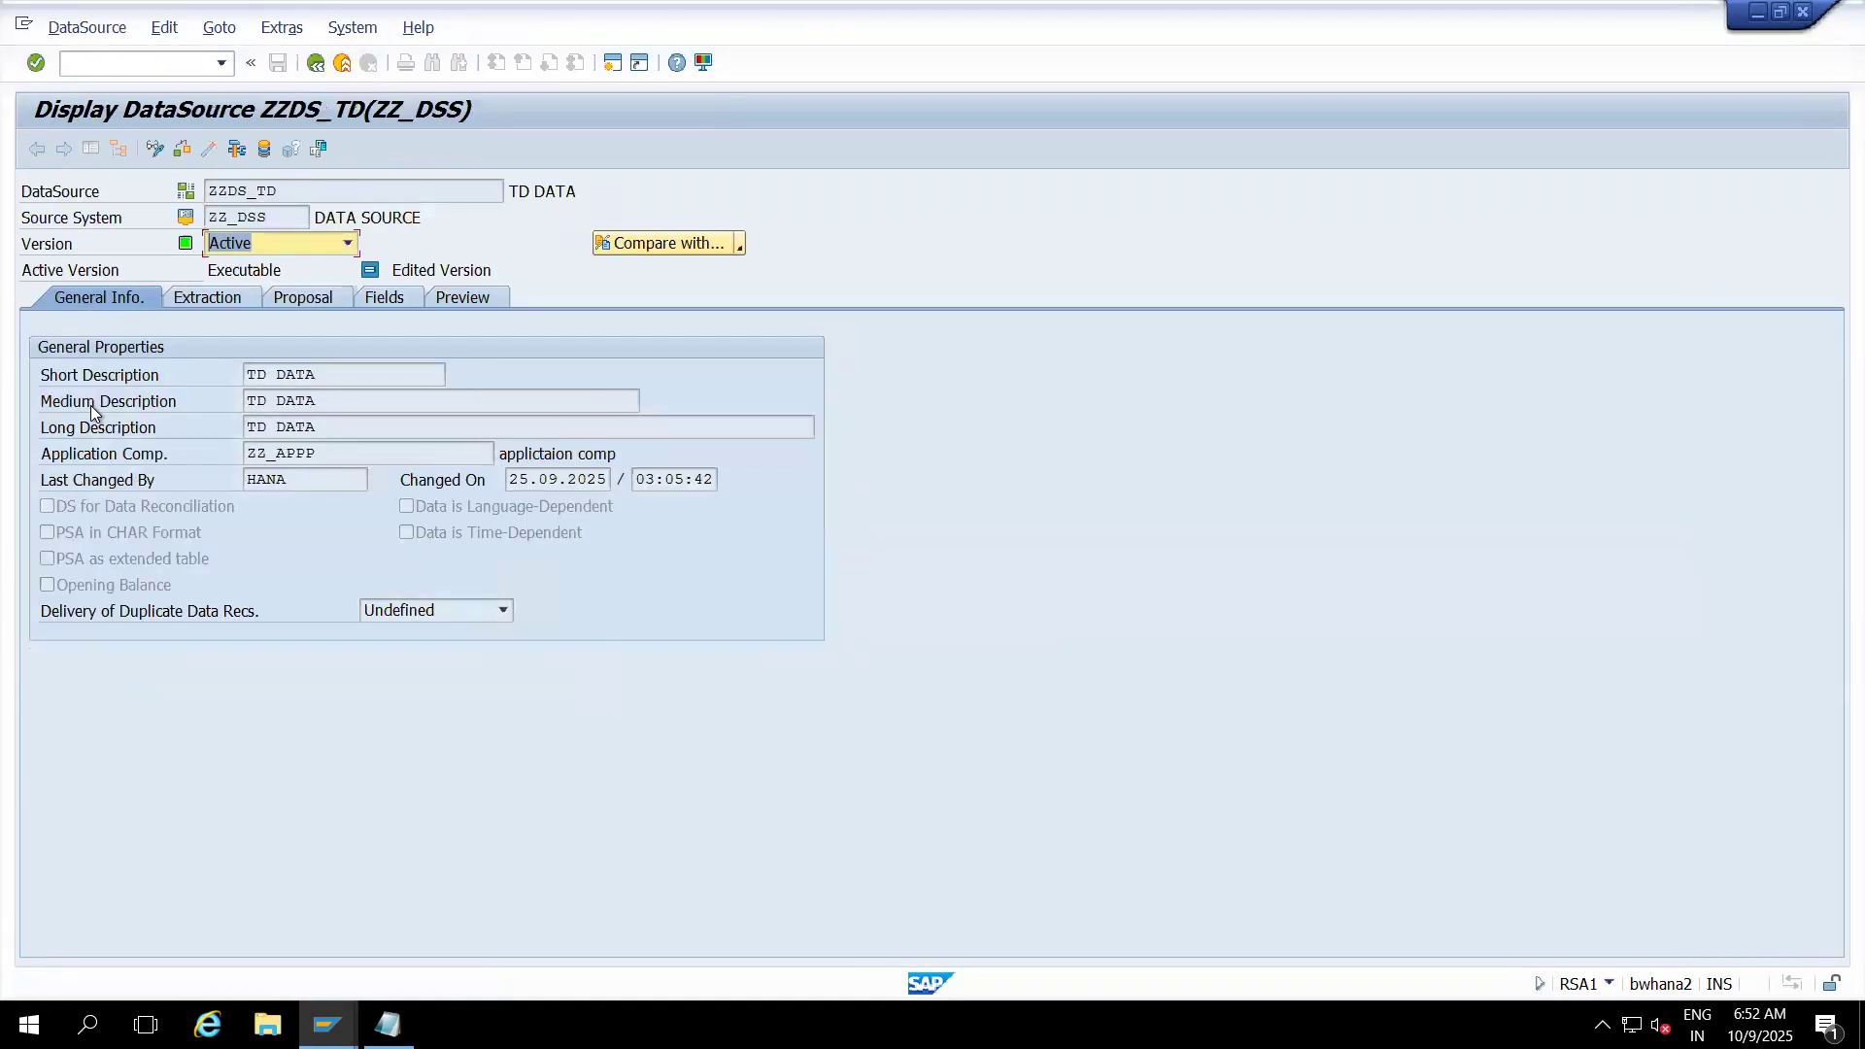
pyautogui.click(264, 149)
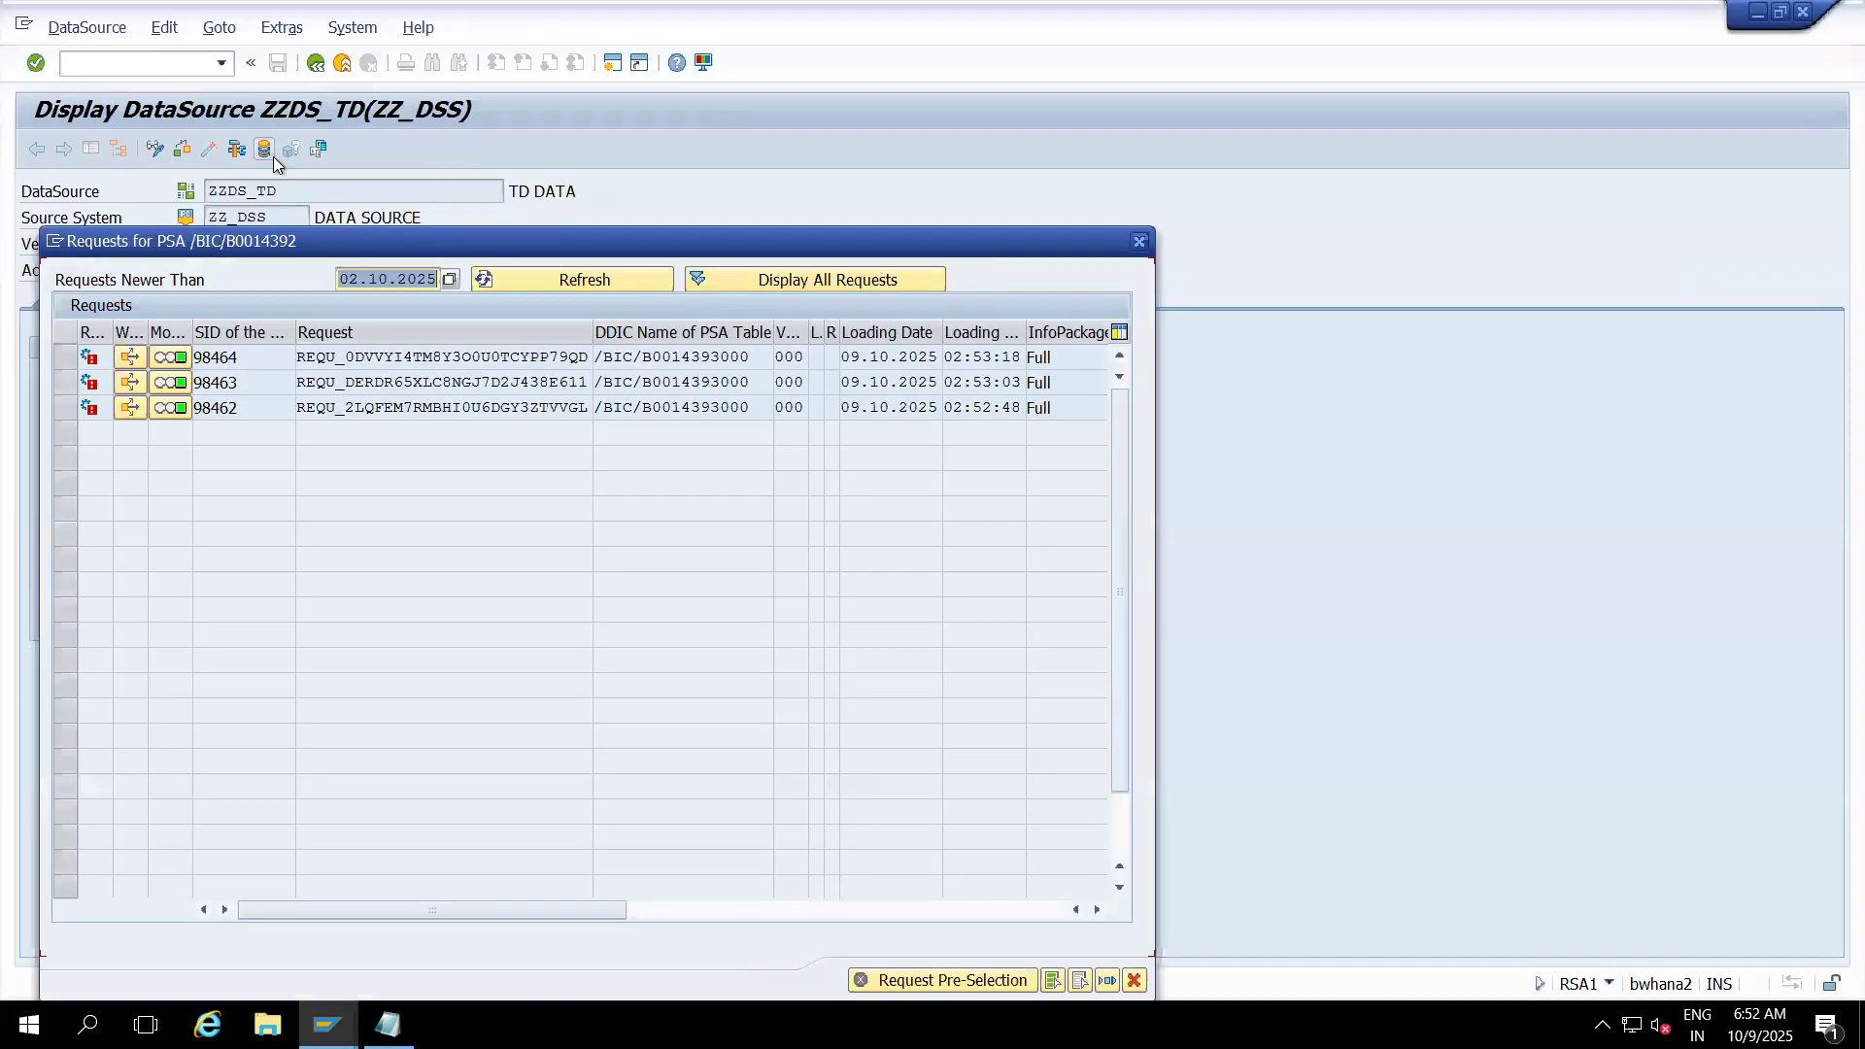
pyautogui.click(795, 280)
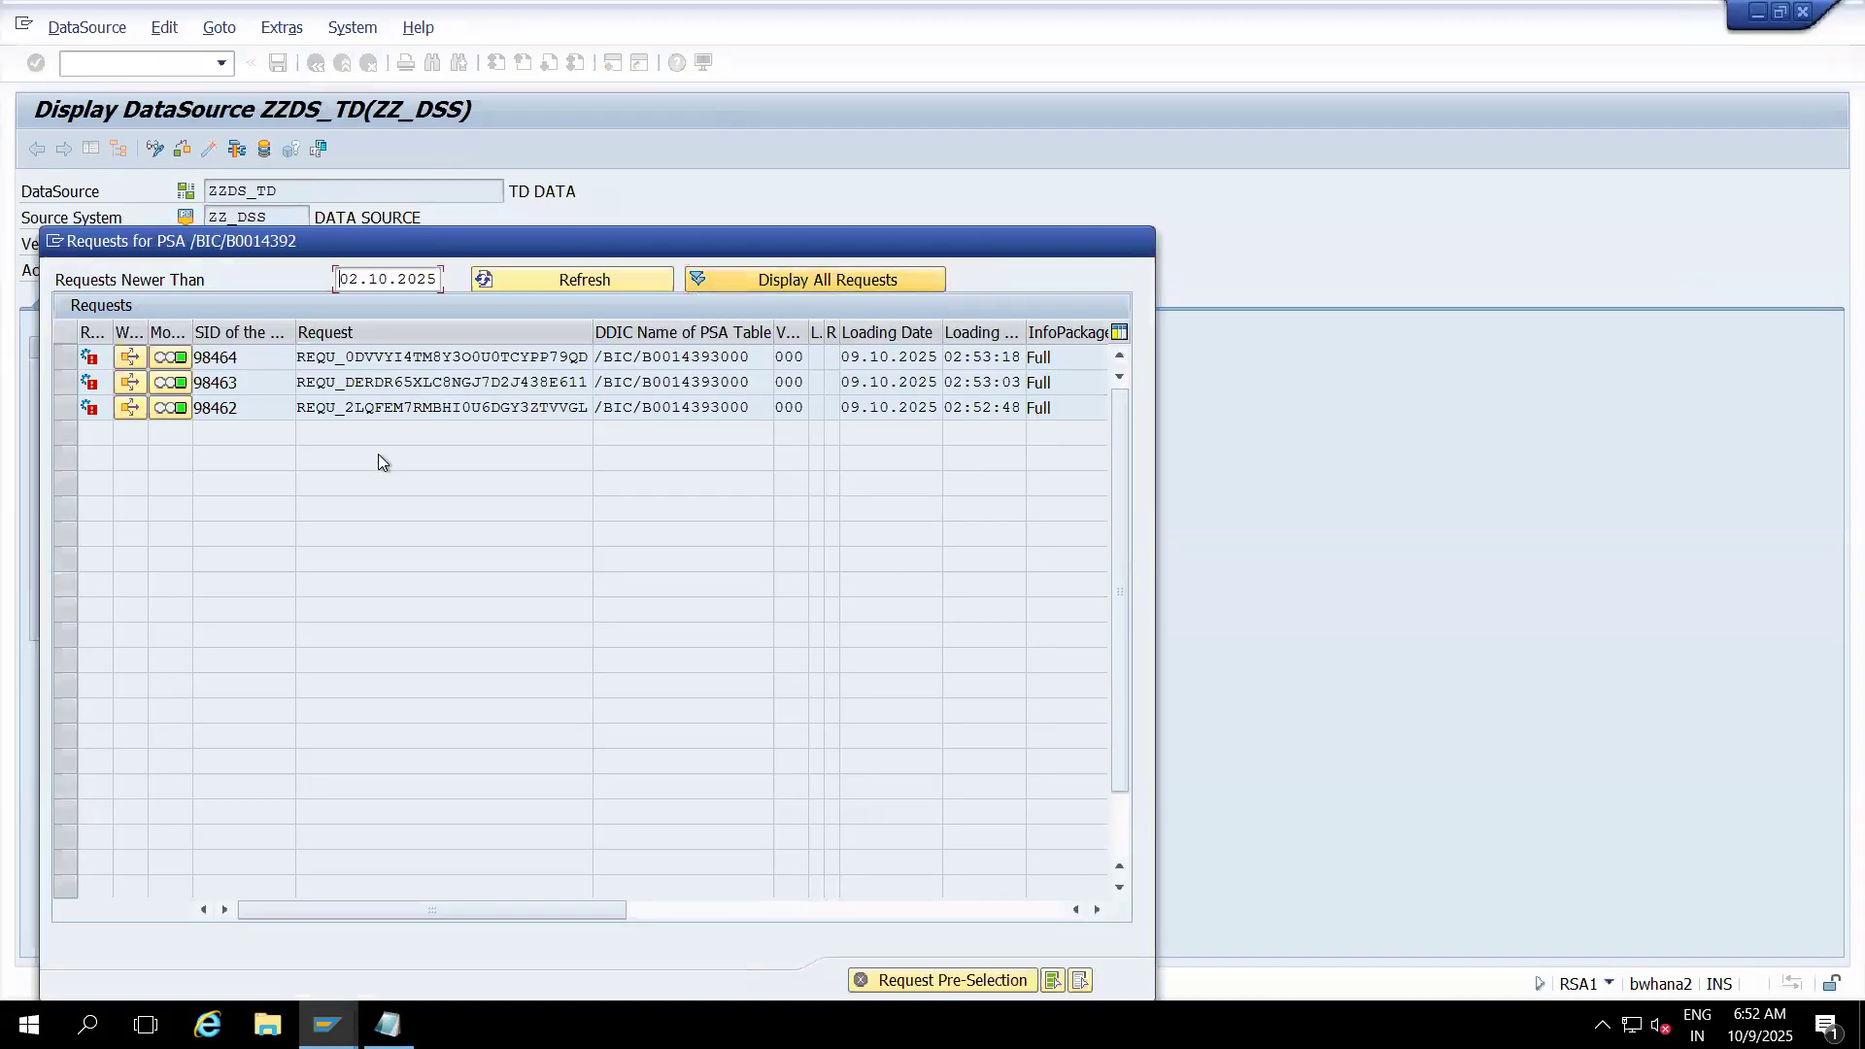
pyautogui.moveTo(250, 431); pyautogui.dragTo(191, 433)
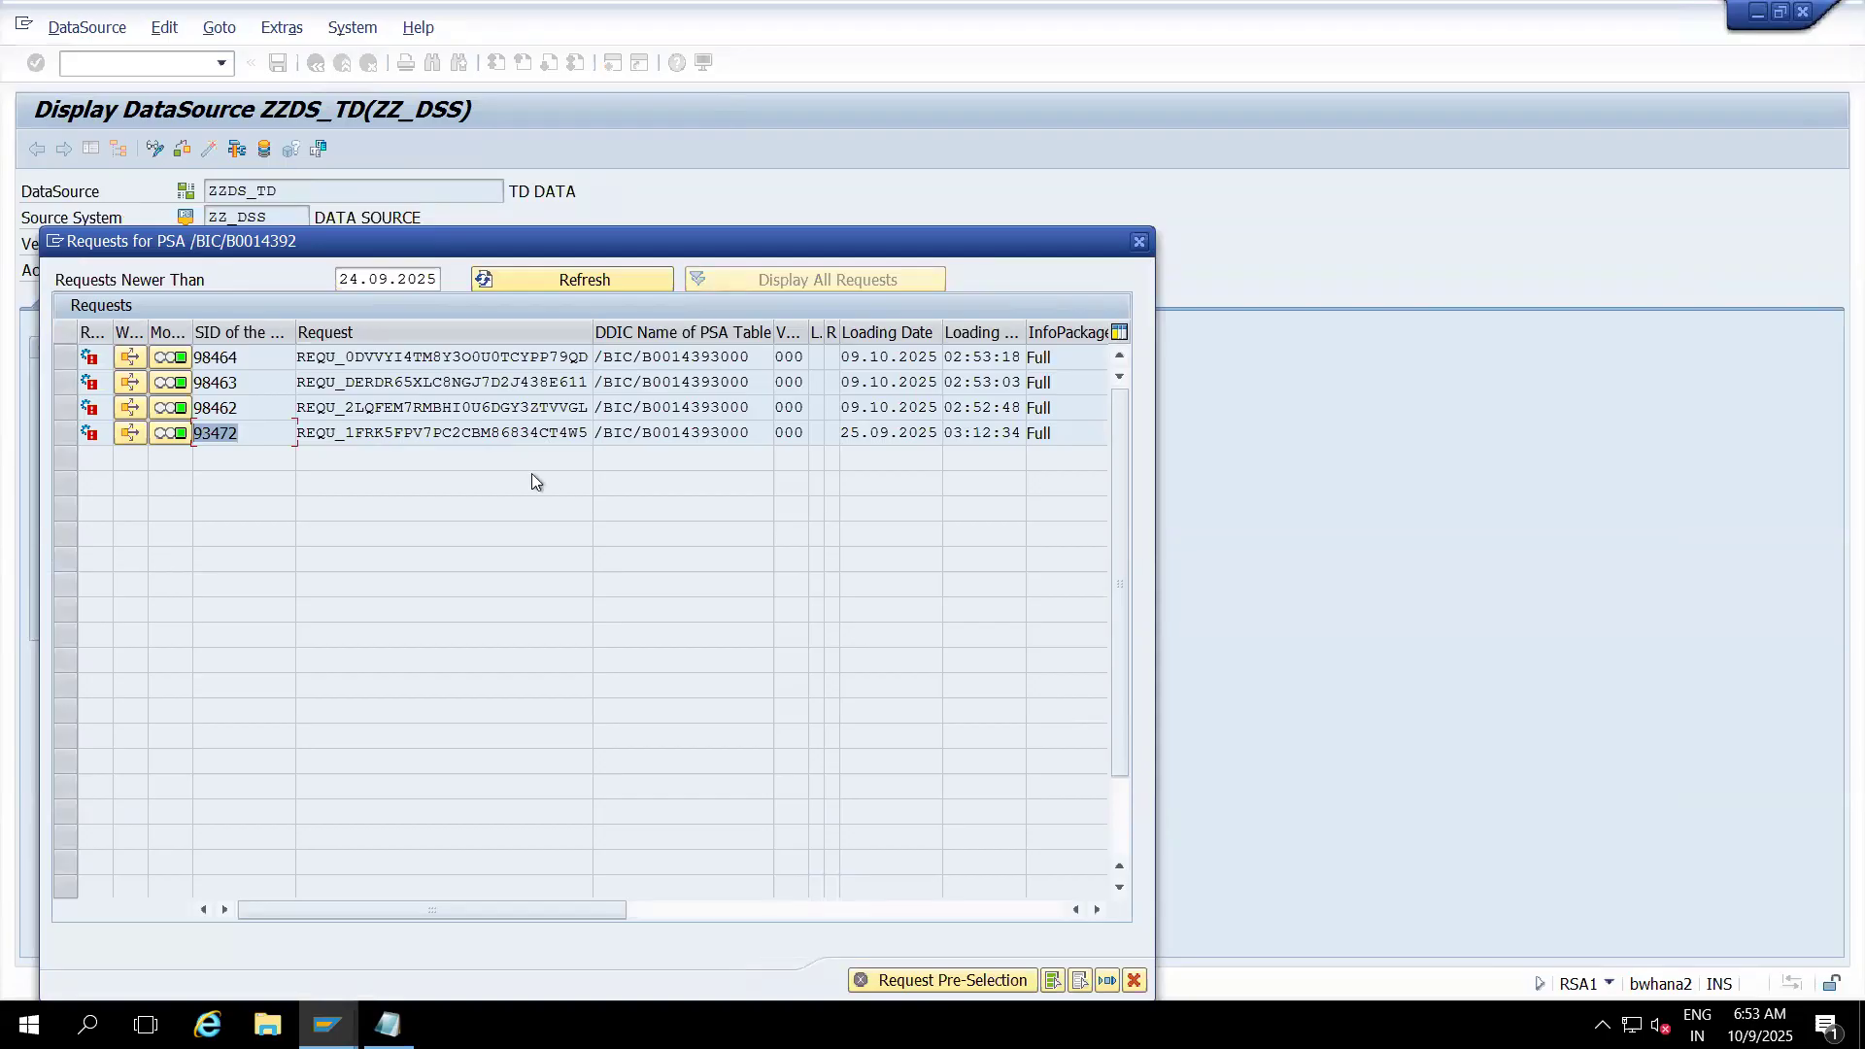
pyautogui.click(1140, 241)
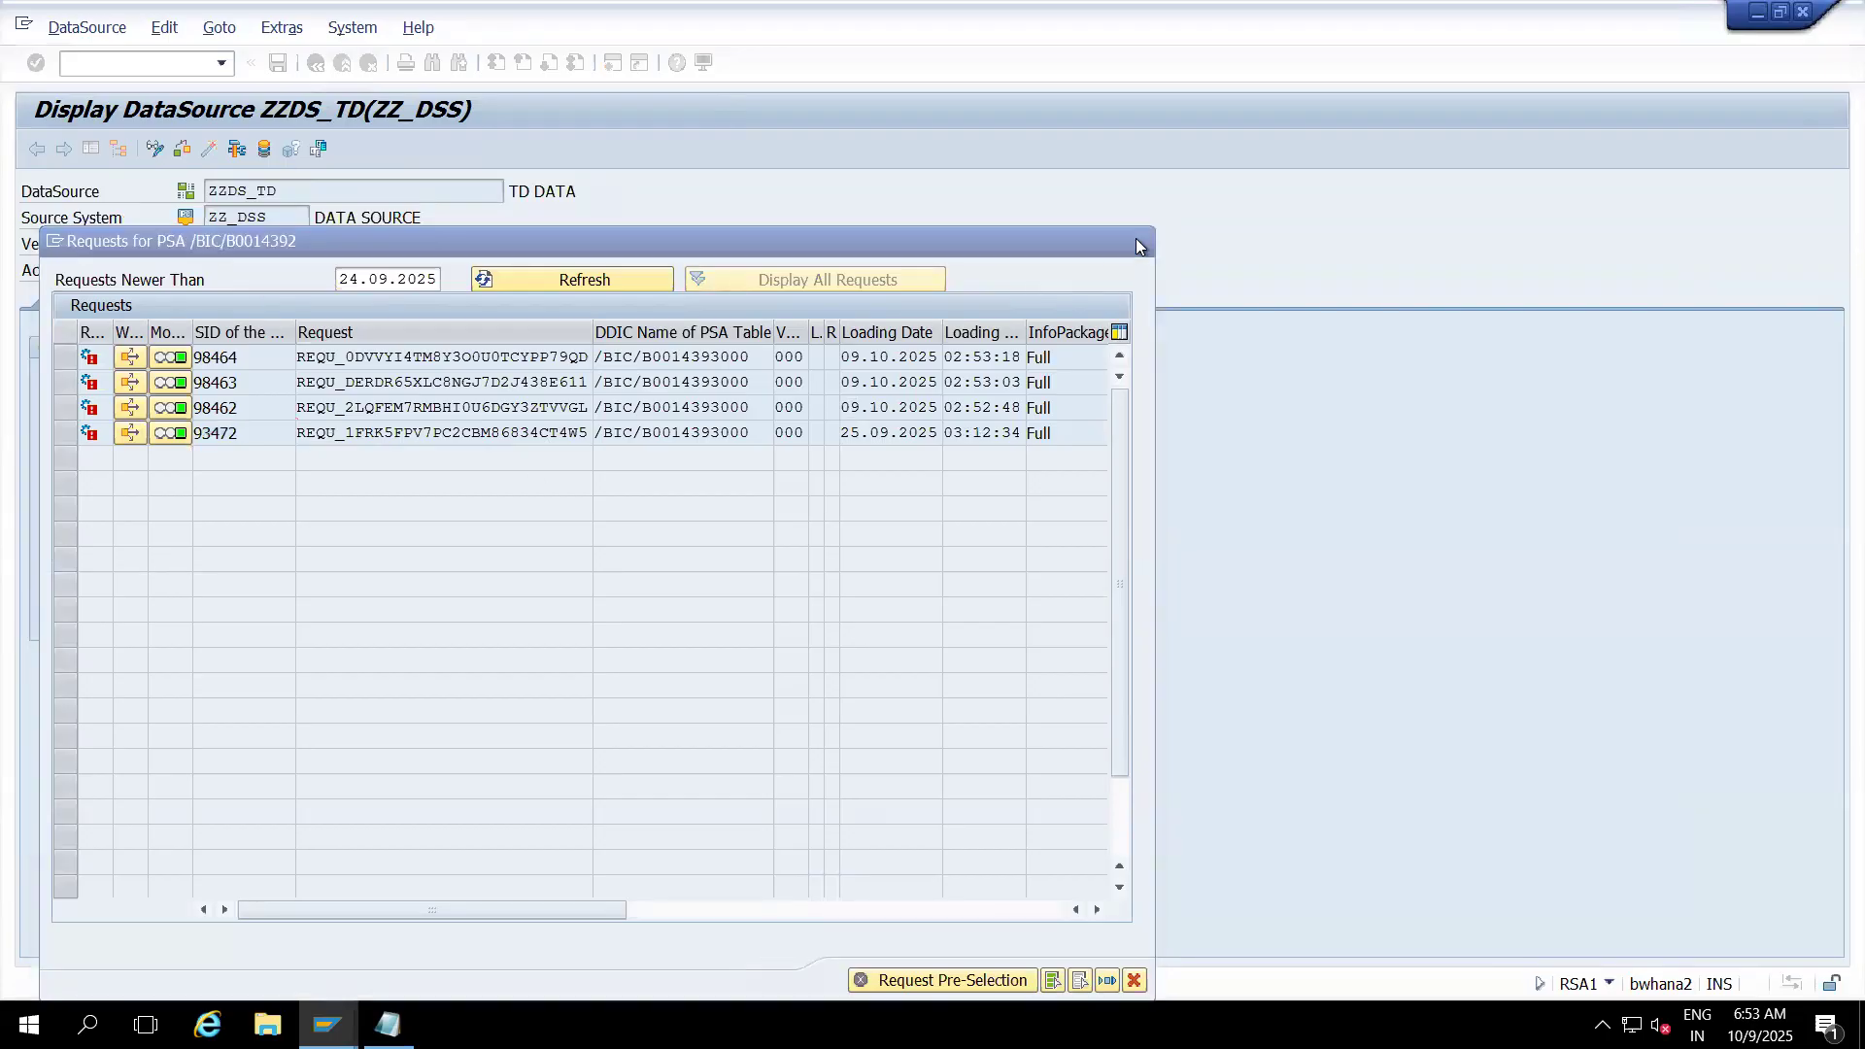
pyautogui.click(317, 70)
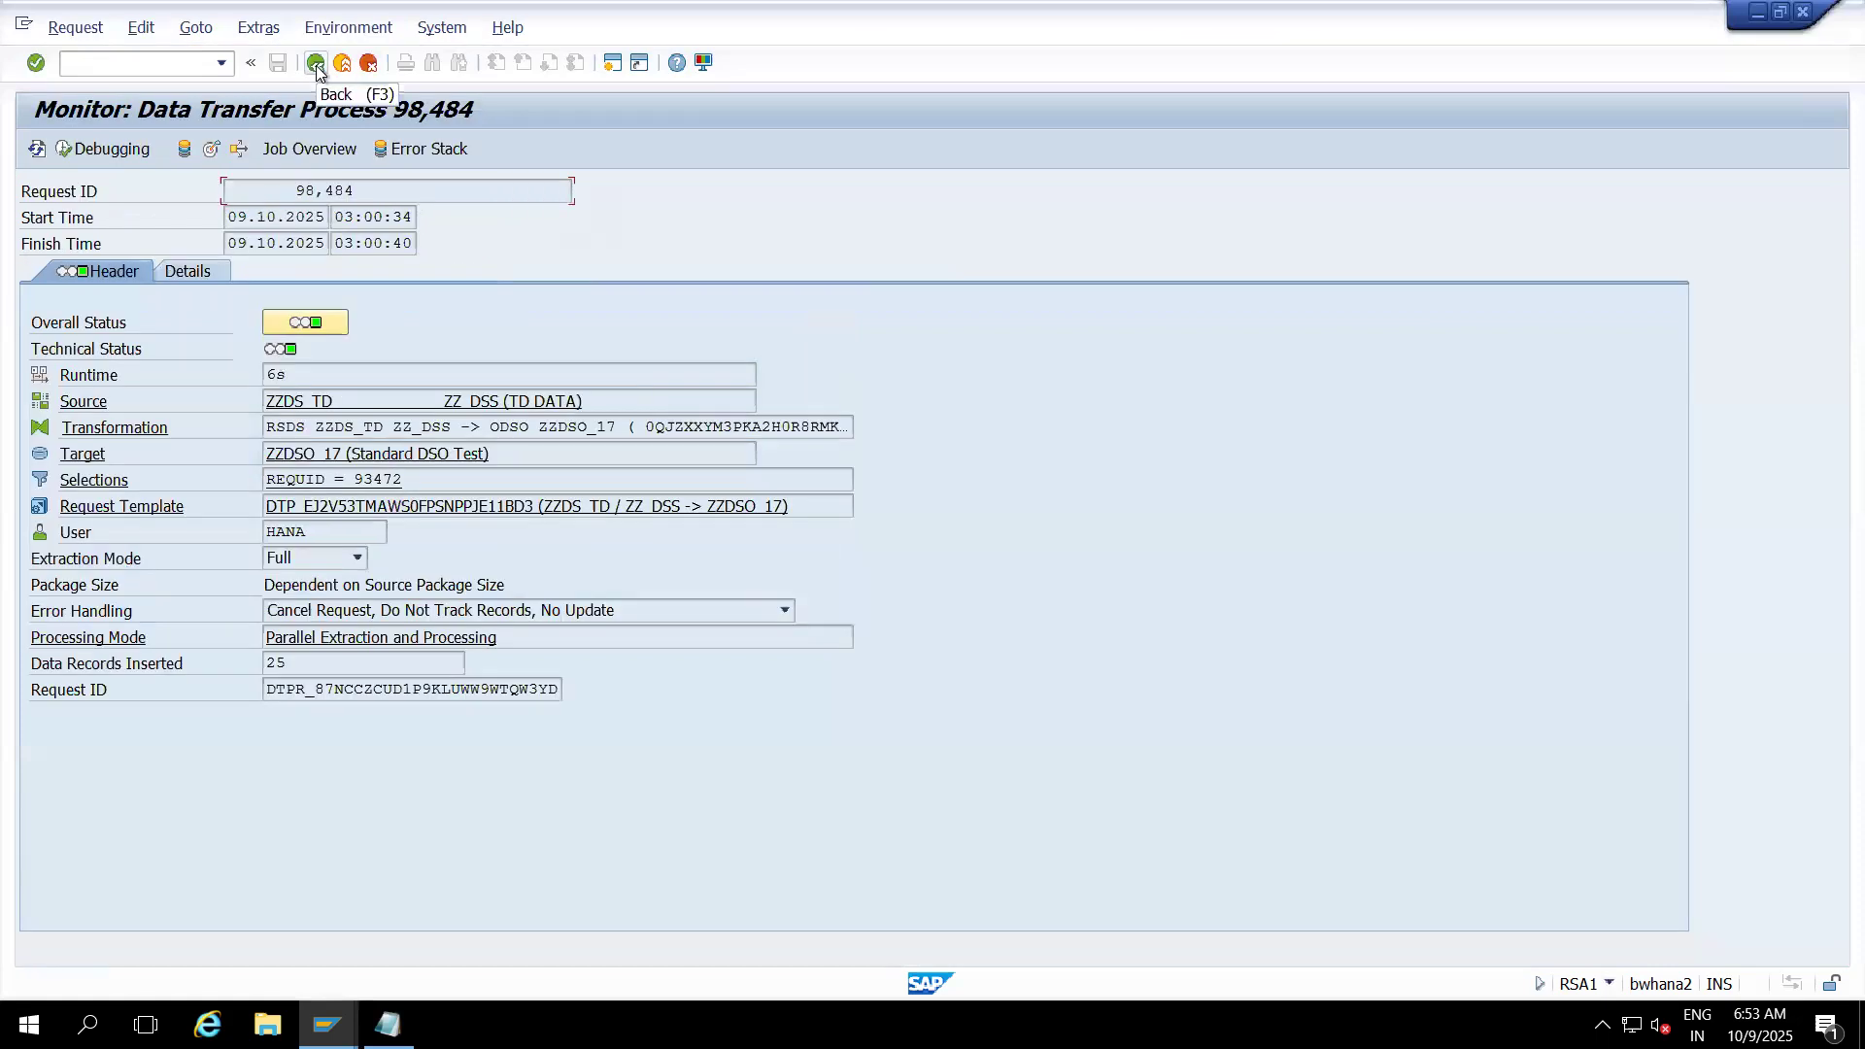
pyautogui.click(317, 66)
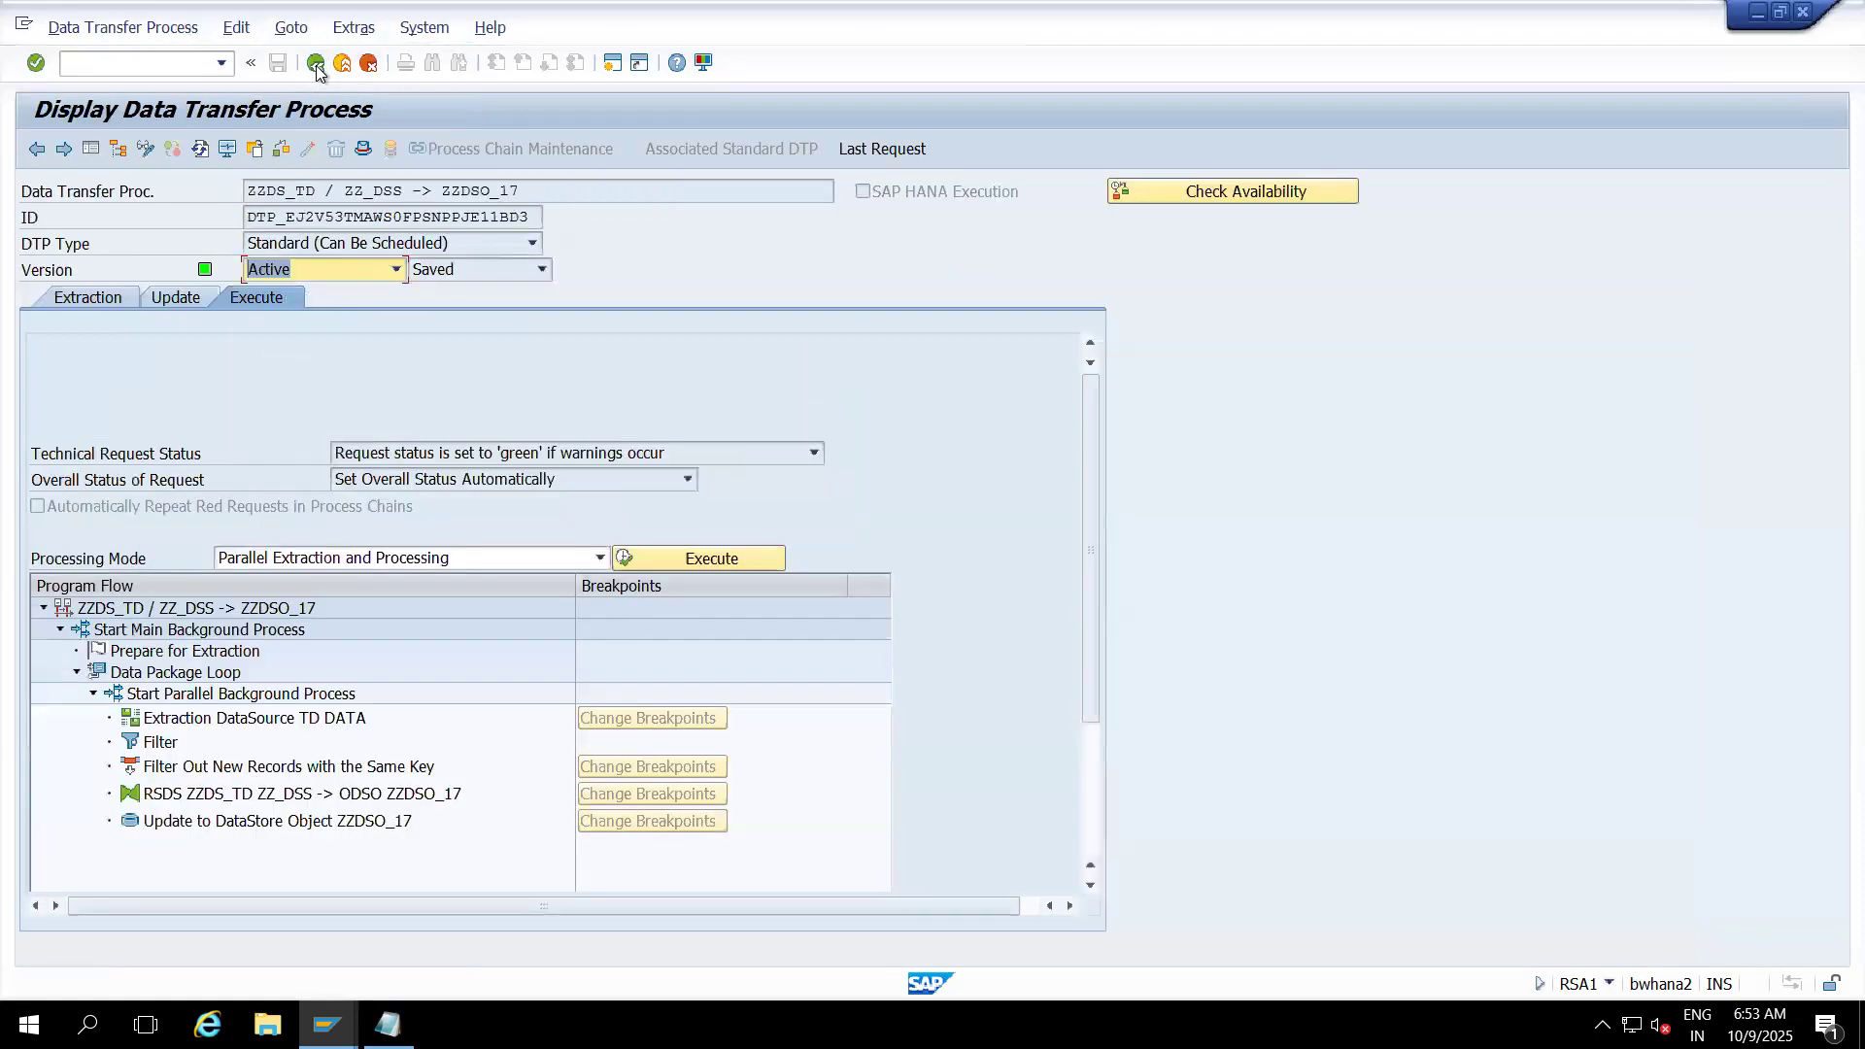
# - Display all PSA requests and preselect requests 98462 and 98463 for the next manual execution of the data transfer process
pyautogui.click(85, 300)
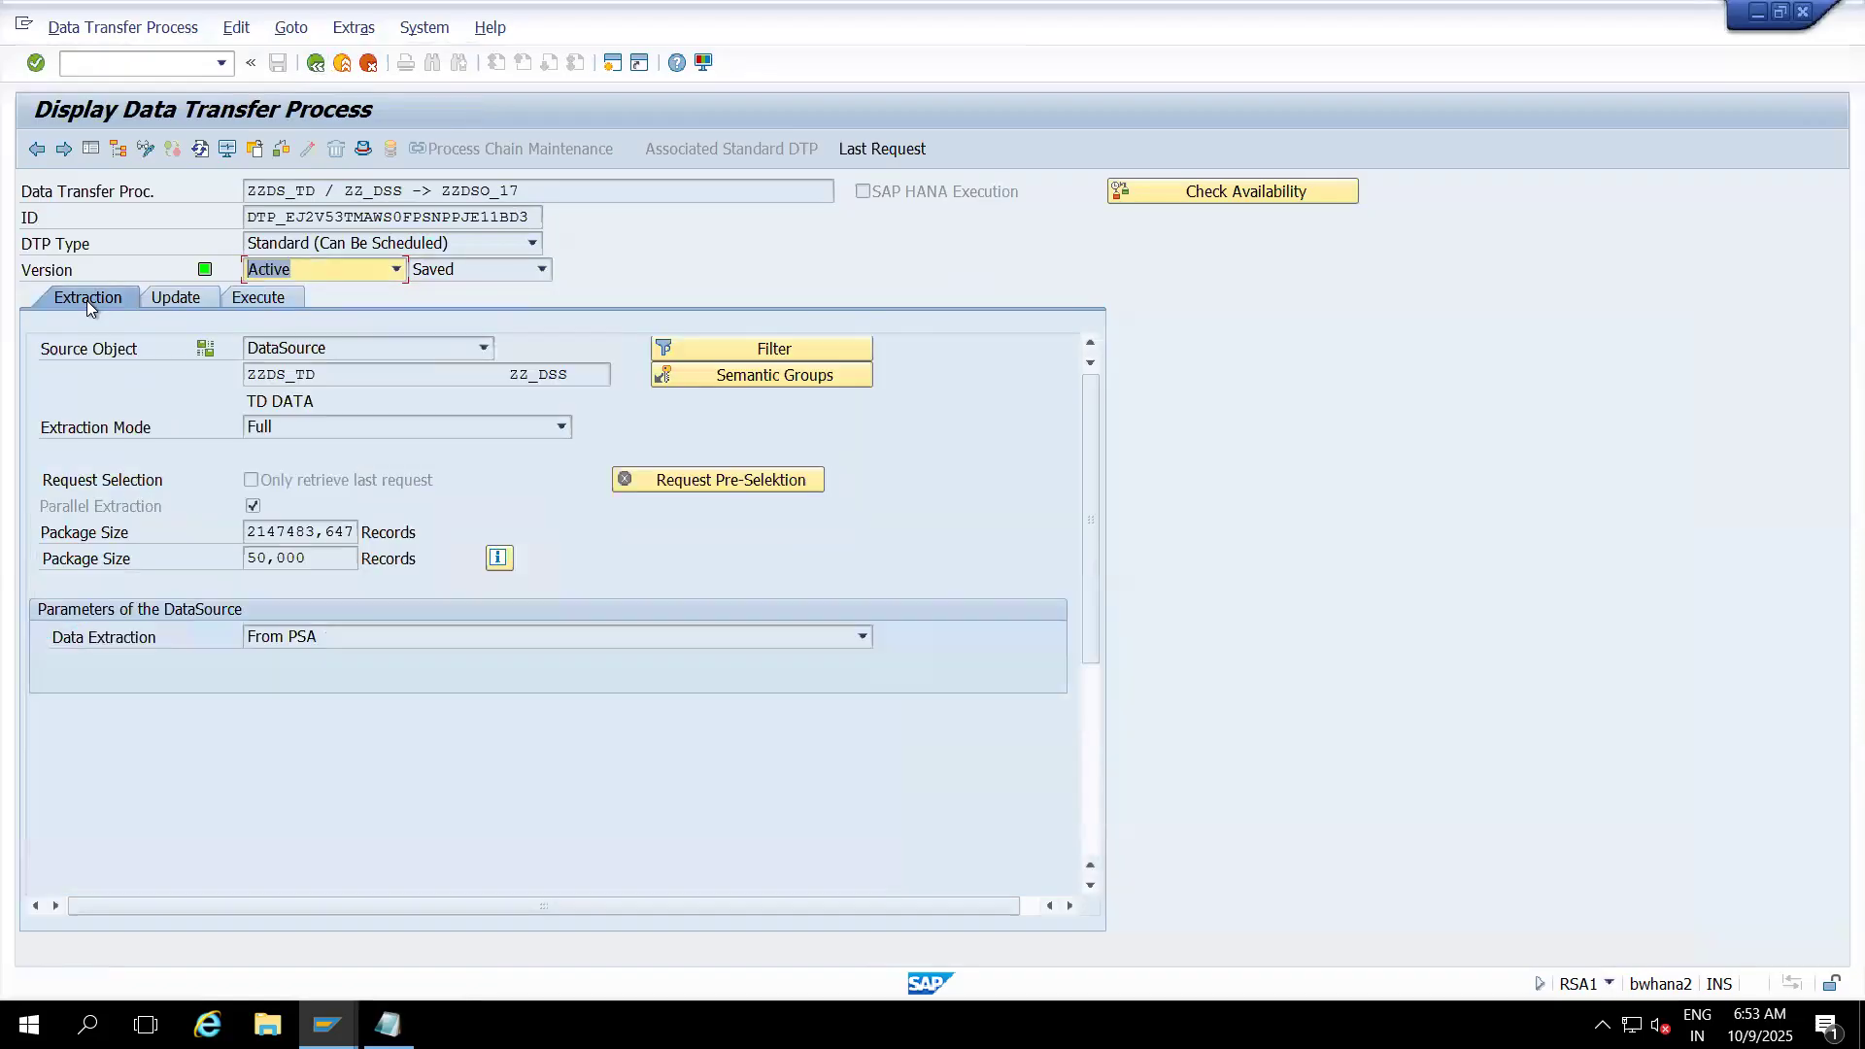
pyautogui.click(691, 476)
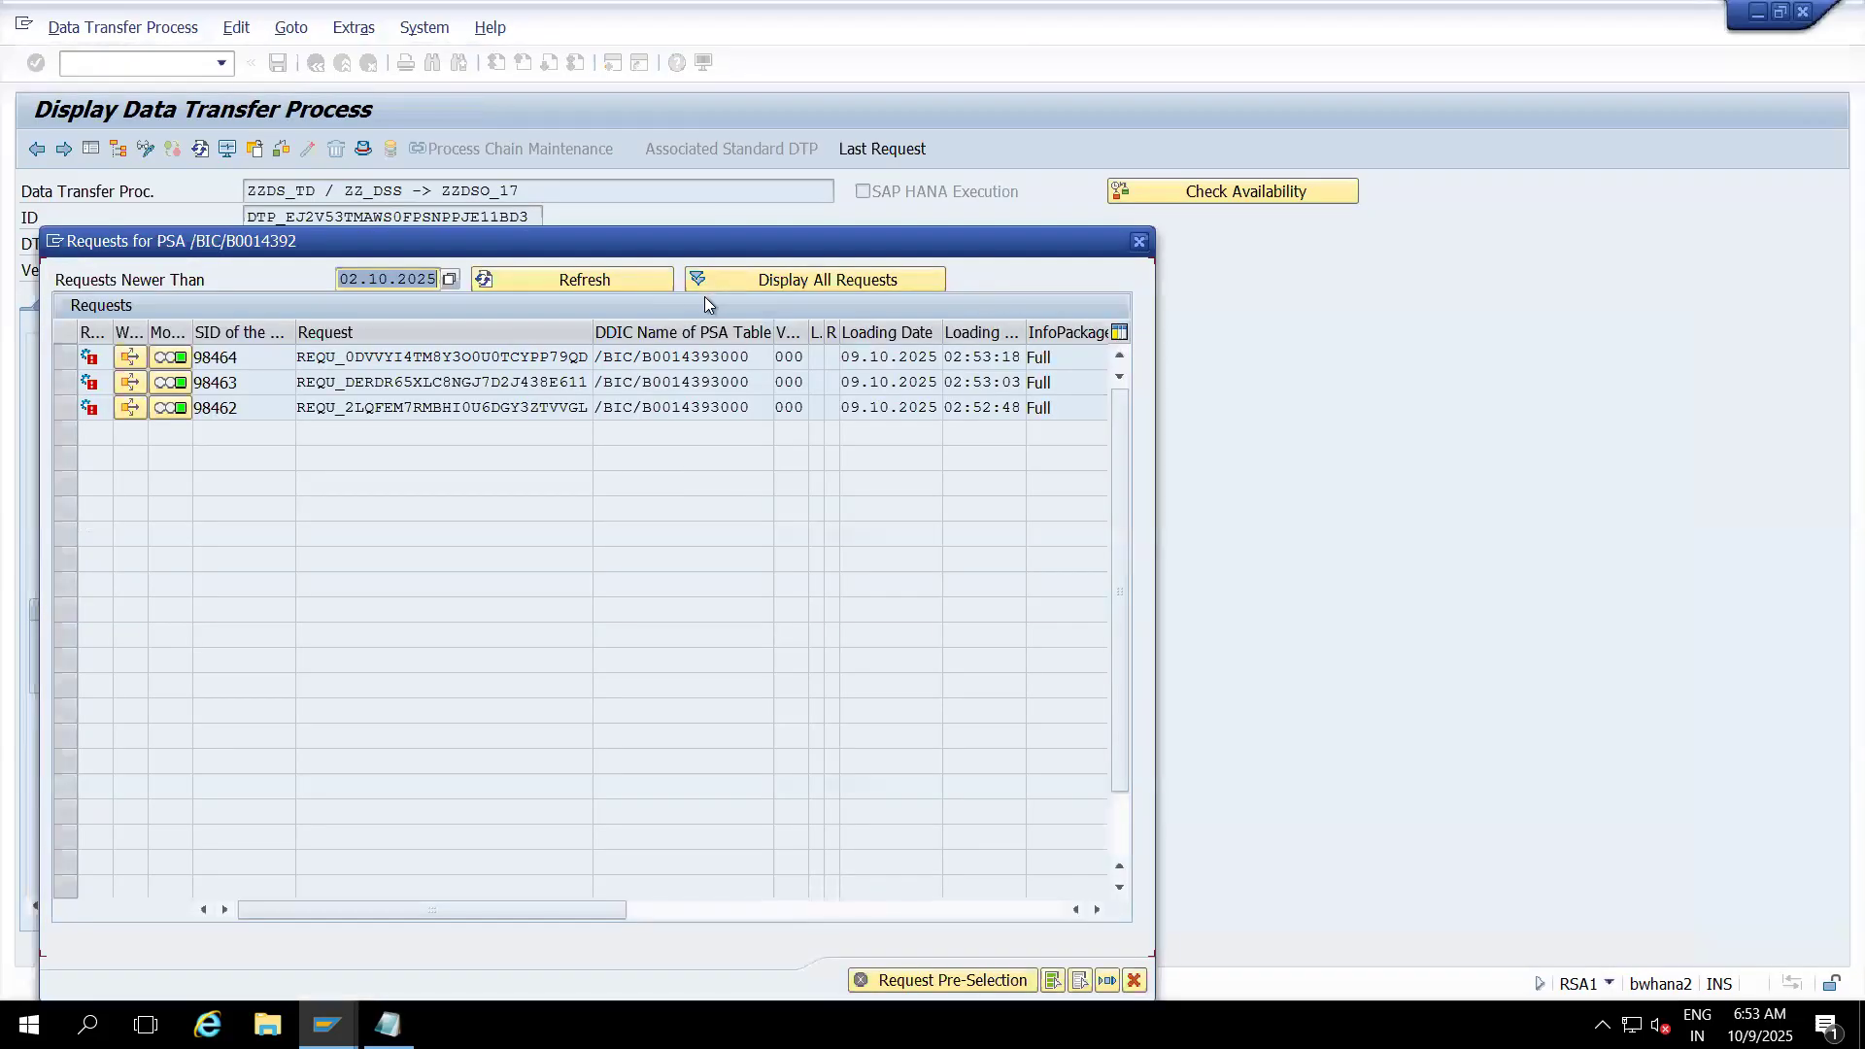
pyautogui.click(721, 284)
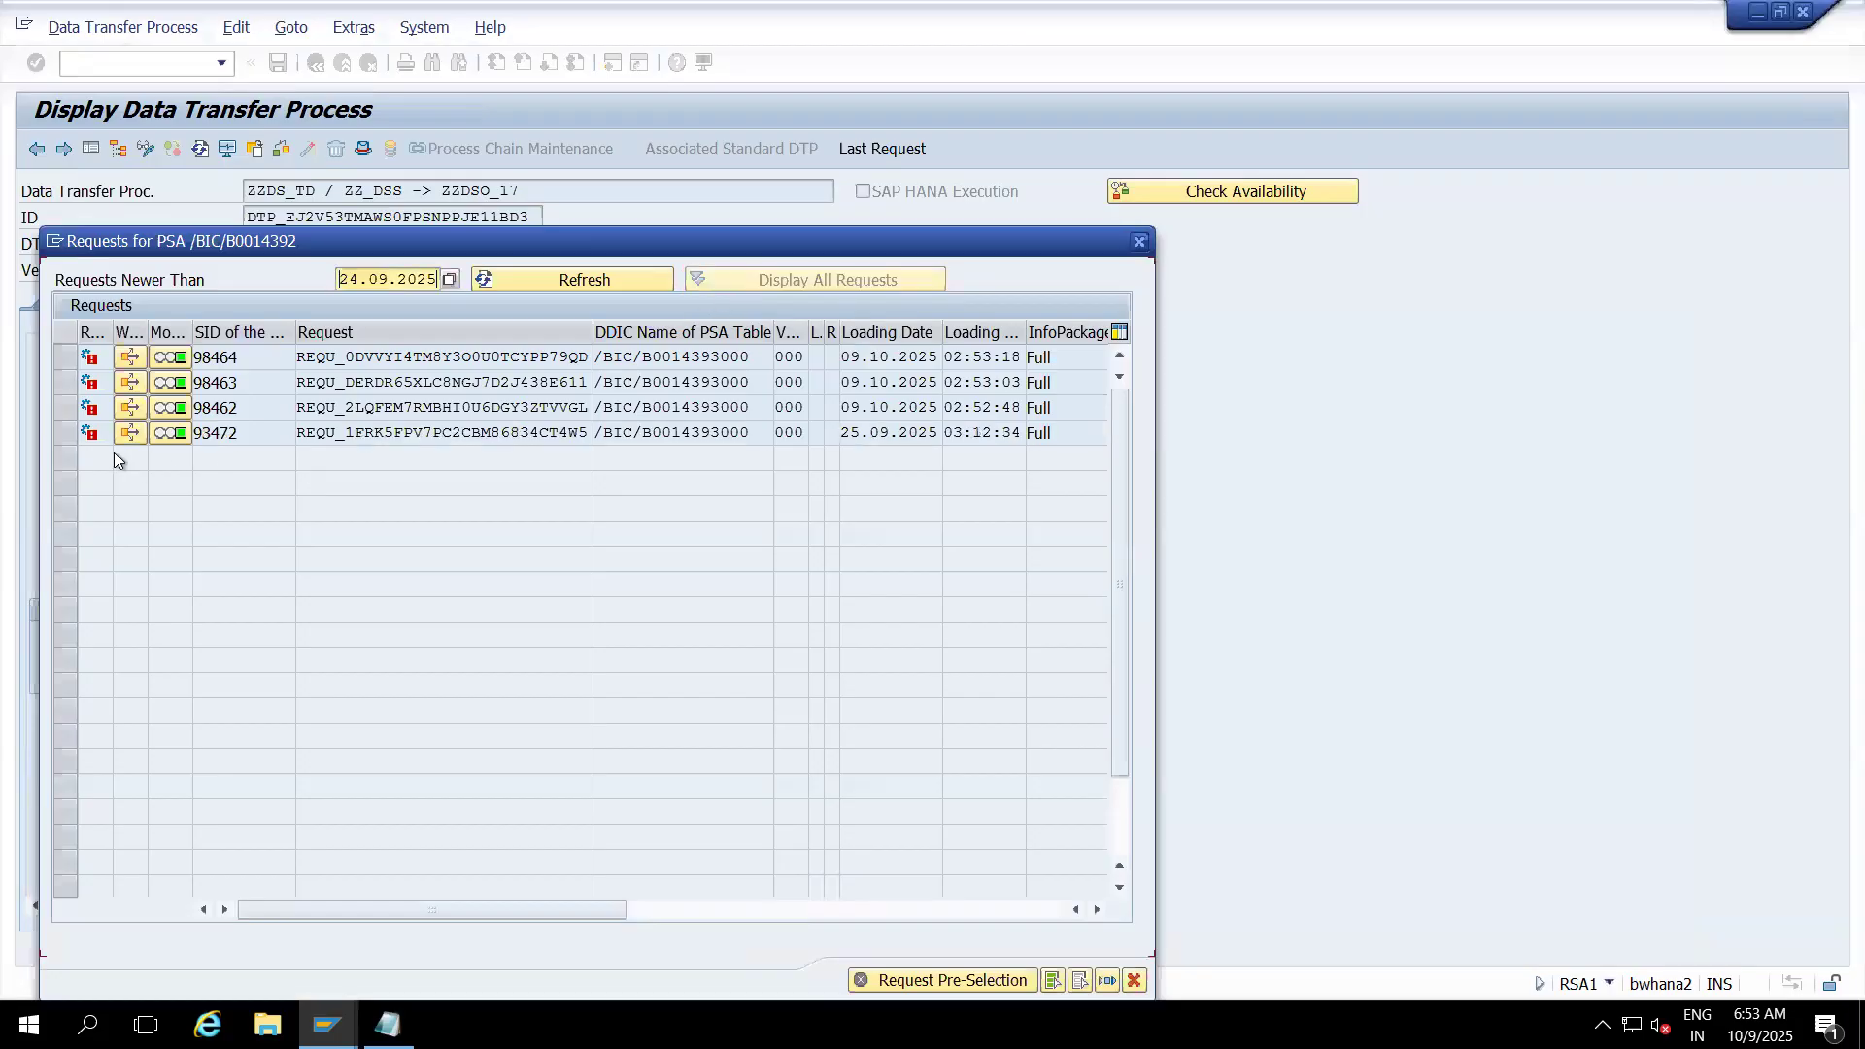
pyautogui.click(64, 434)
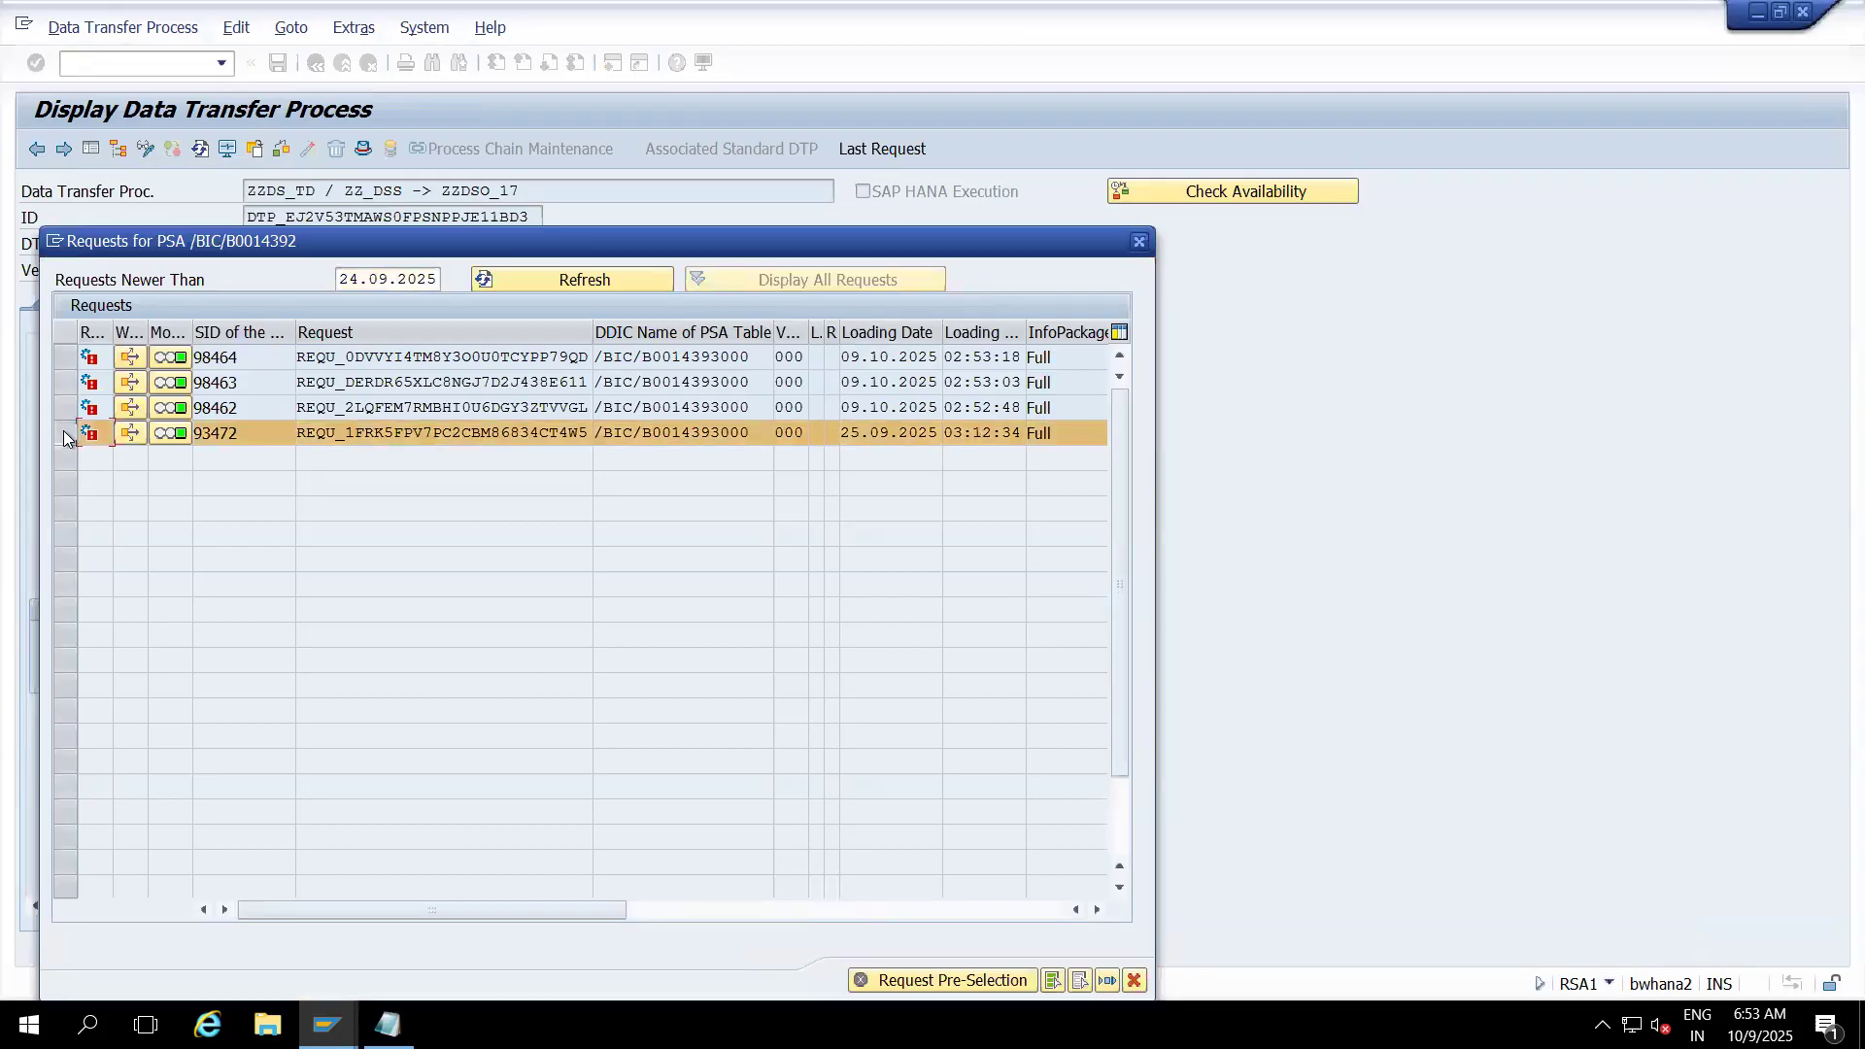
pyautogui.click(64, 434)
pyautogui.click(65, 407)
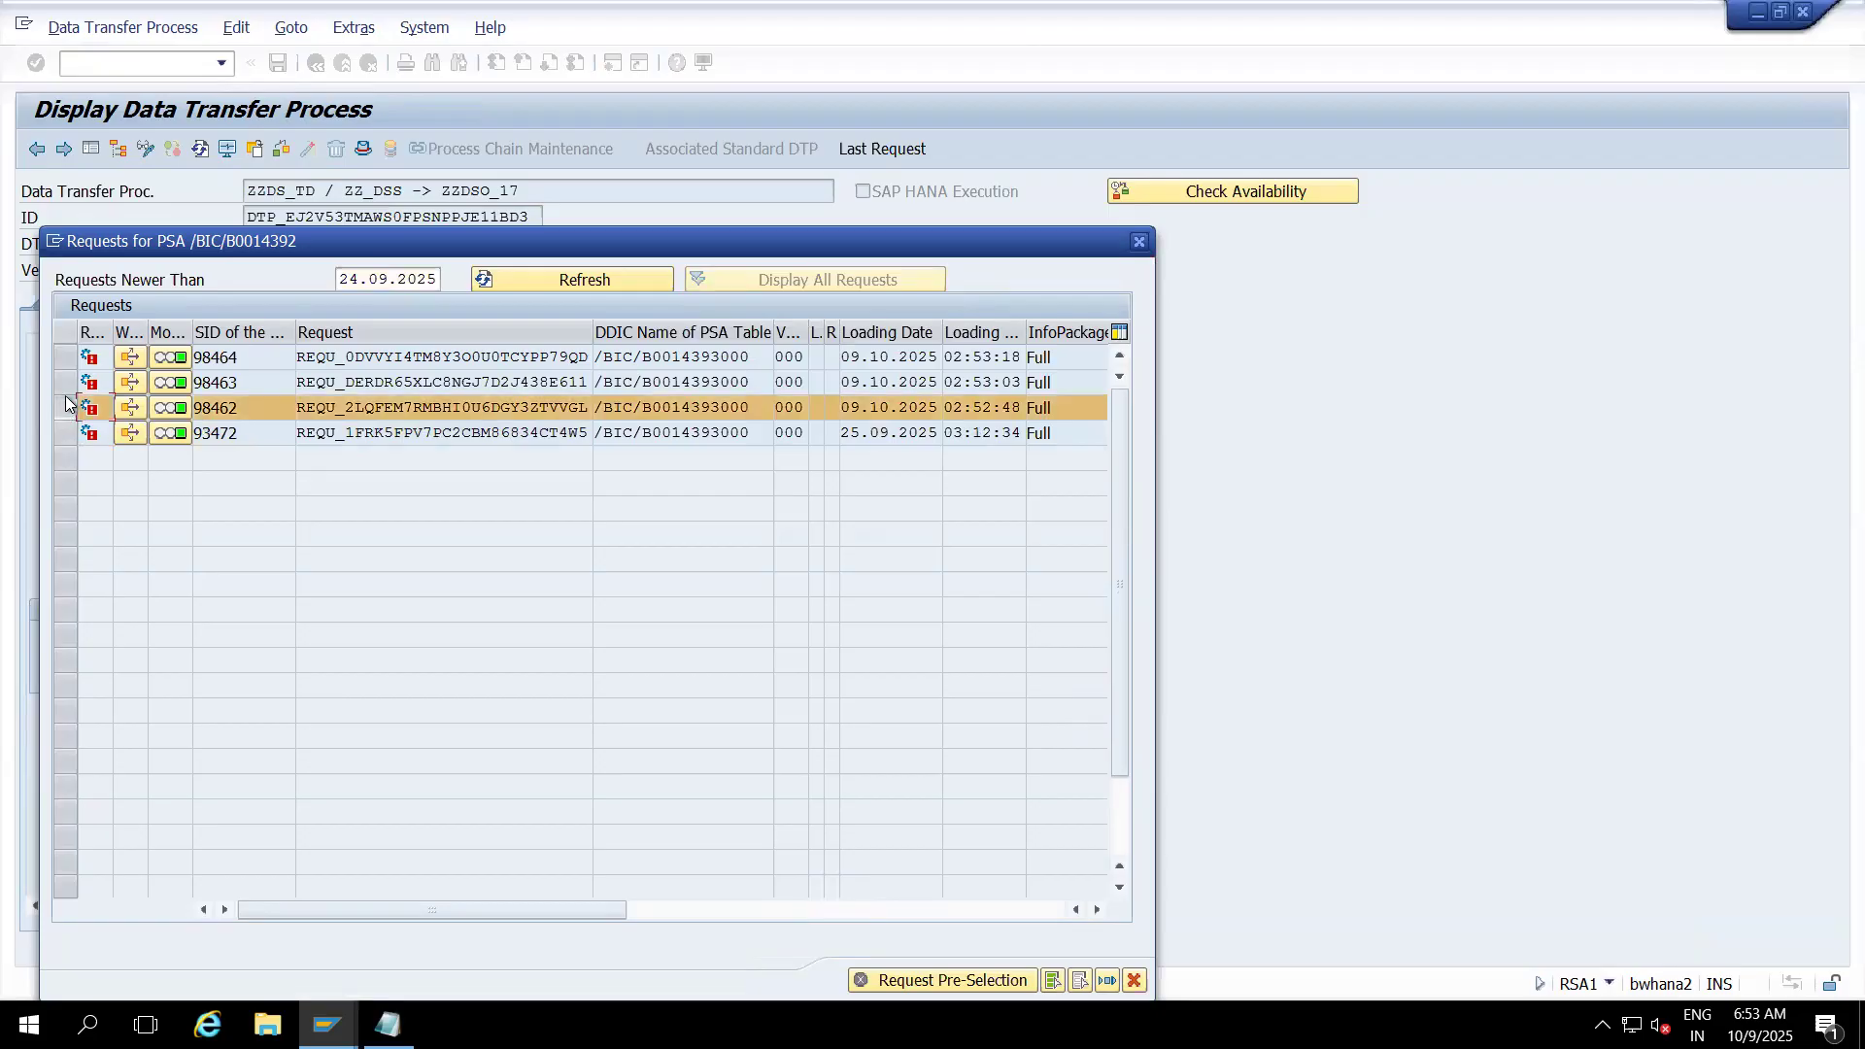
pyautogui.keyDown('ctrl'); pyautogui.click(65, 381); pyautogui.keyUp('ctrl')
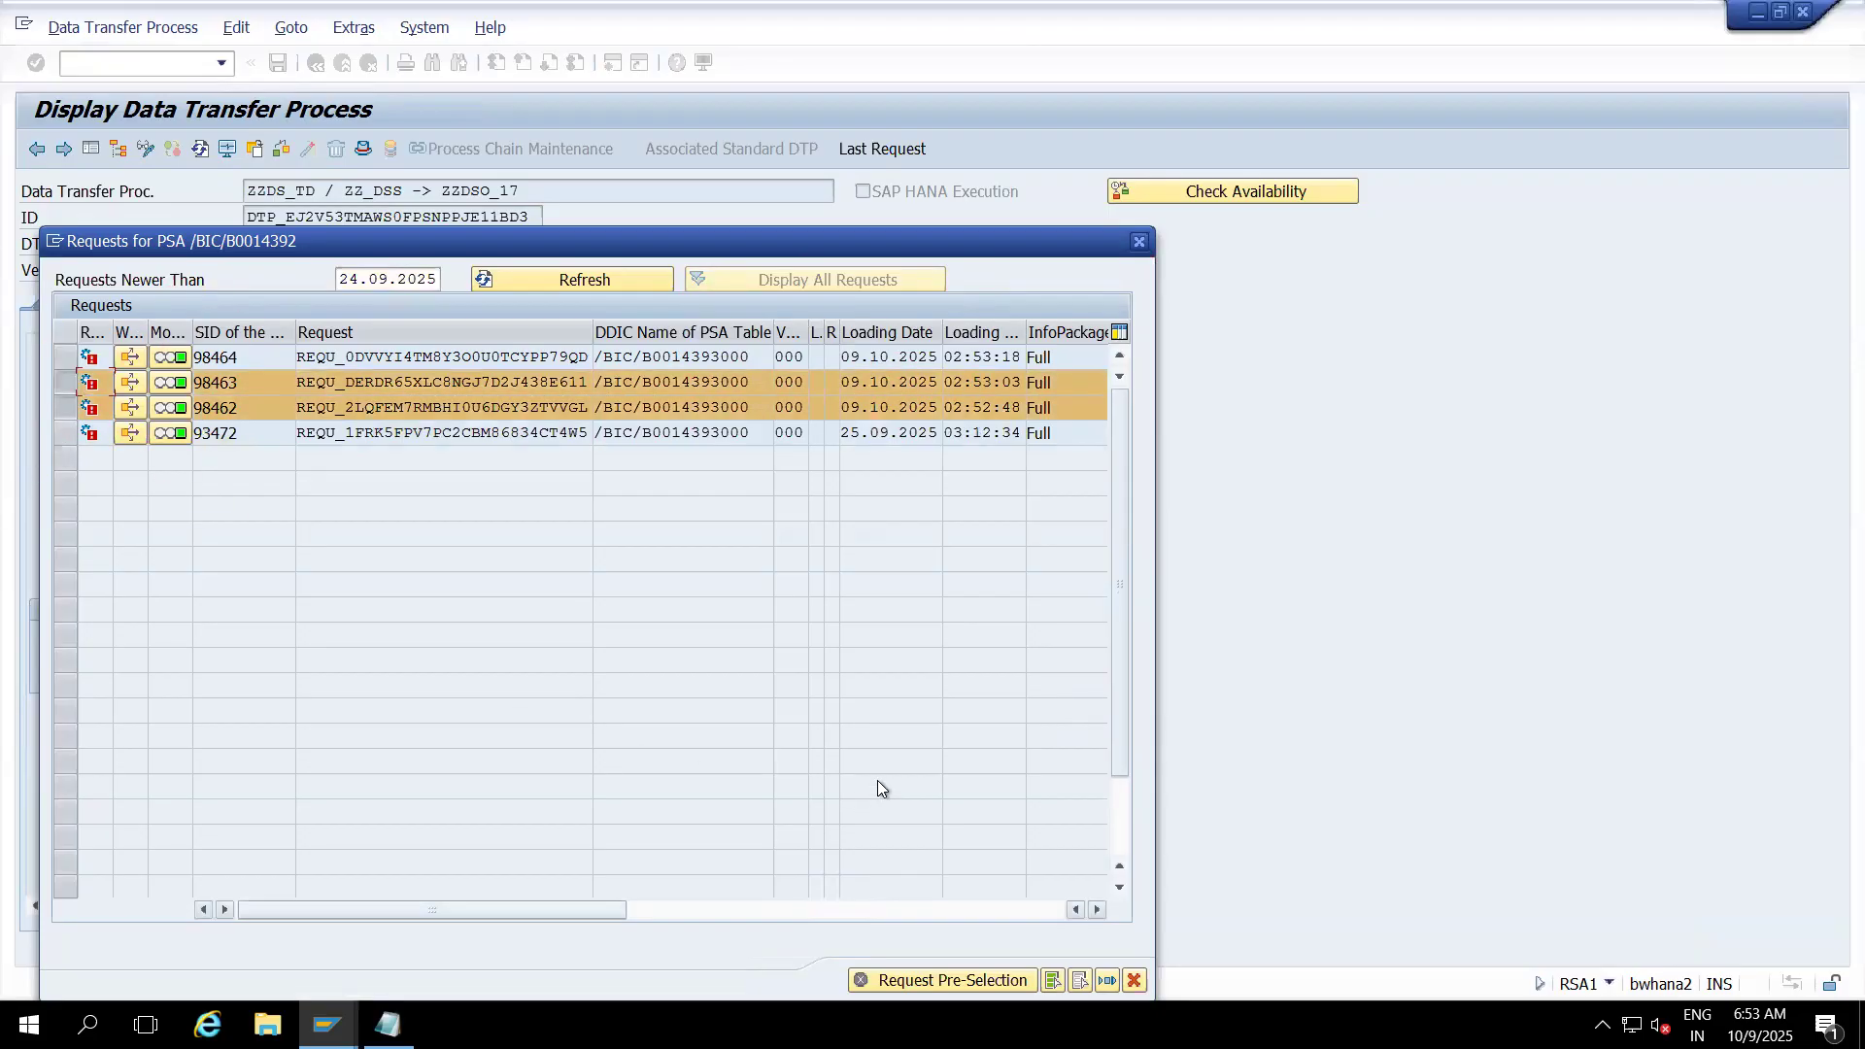
pyautogui.click(955, 981)
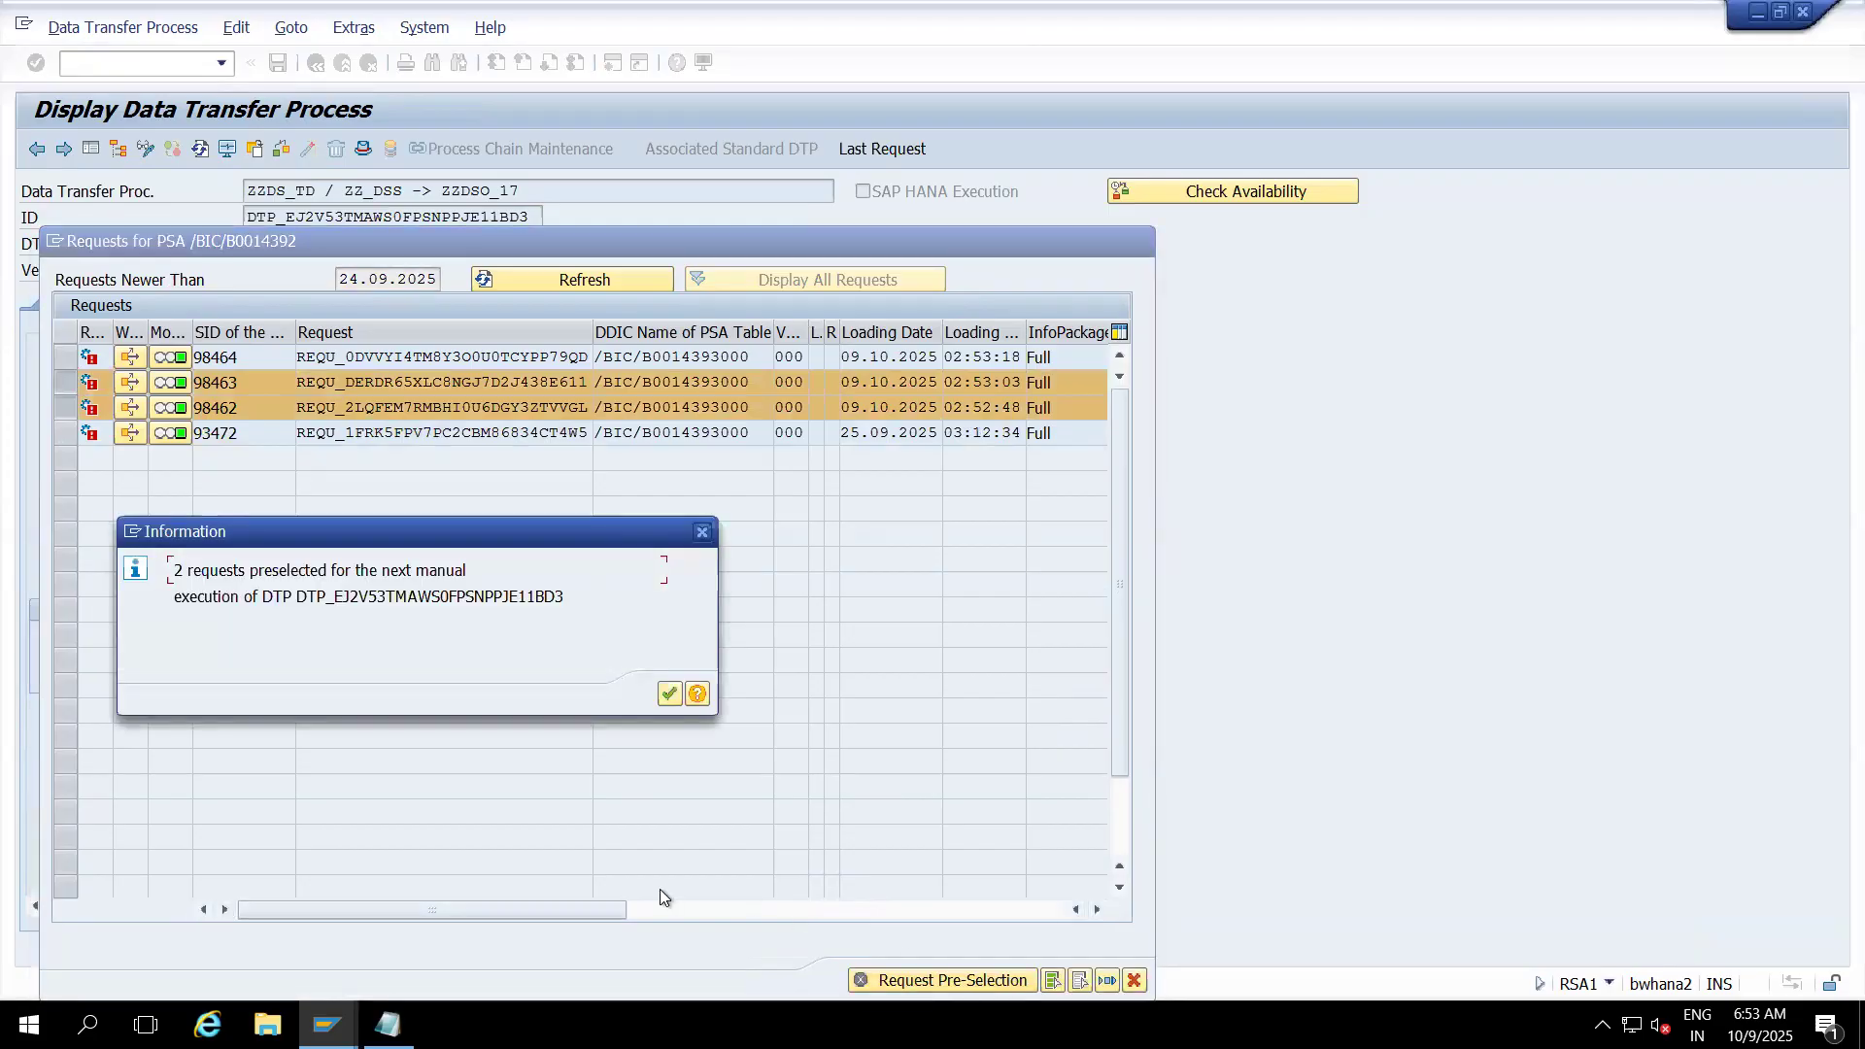
pyautogui.click(670, 694)
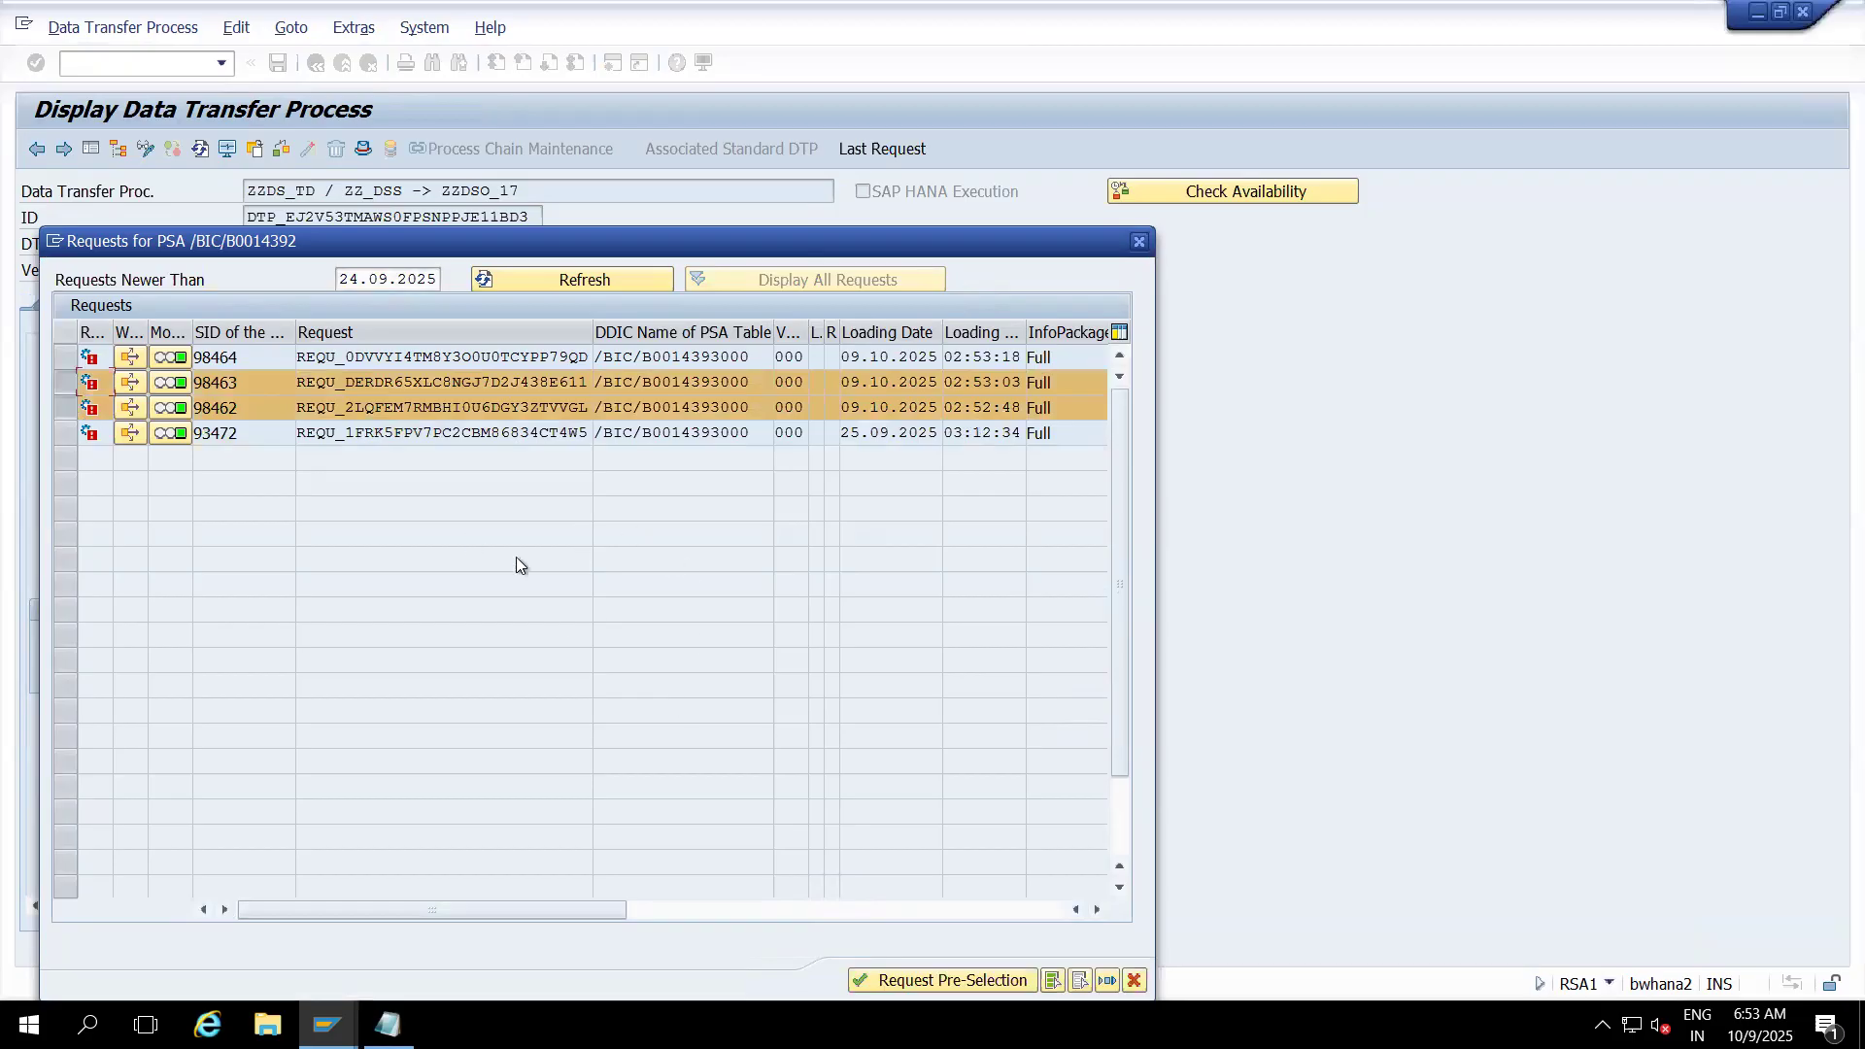
pyautogui.click(908, 974)
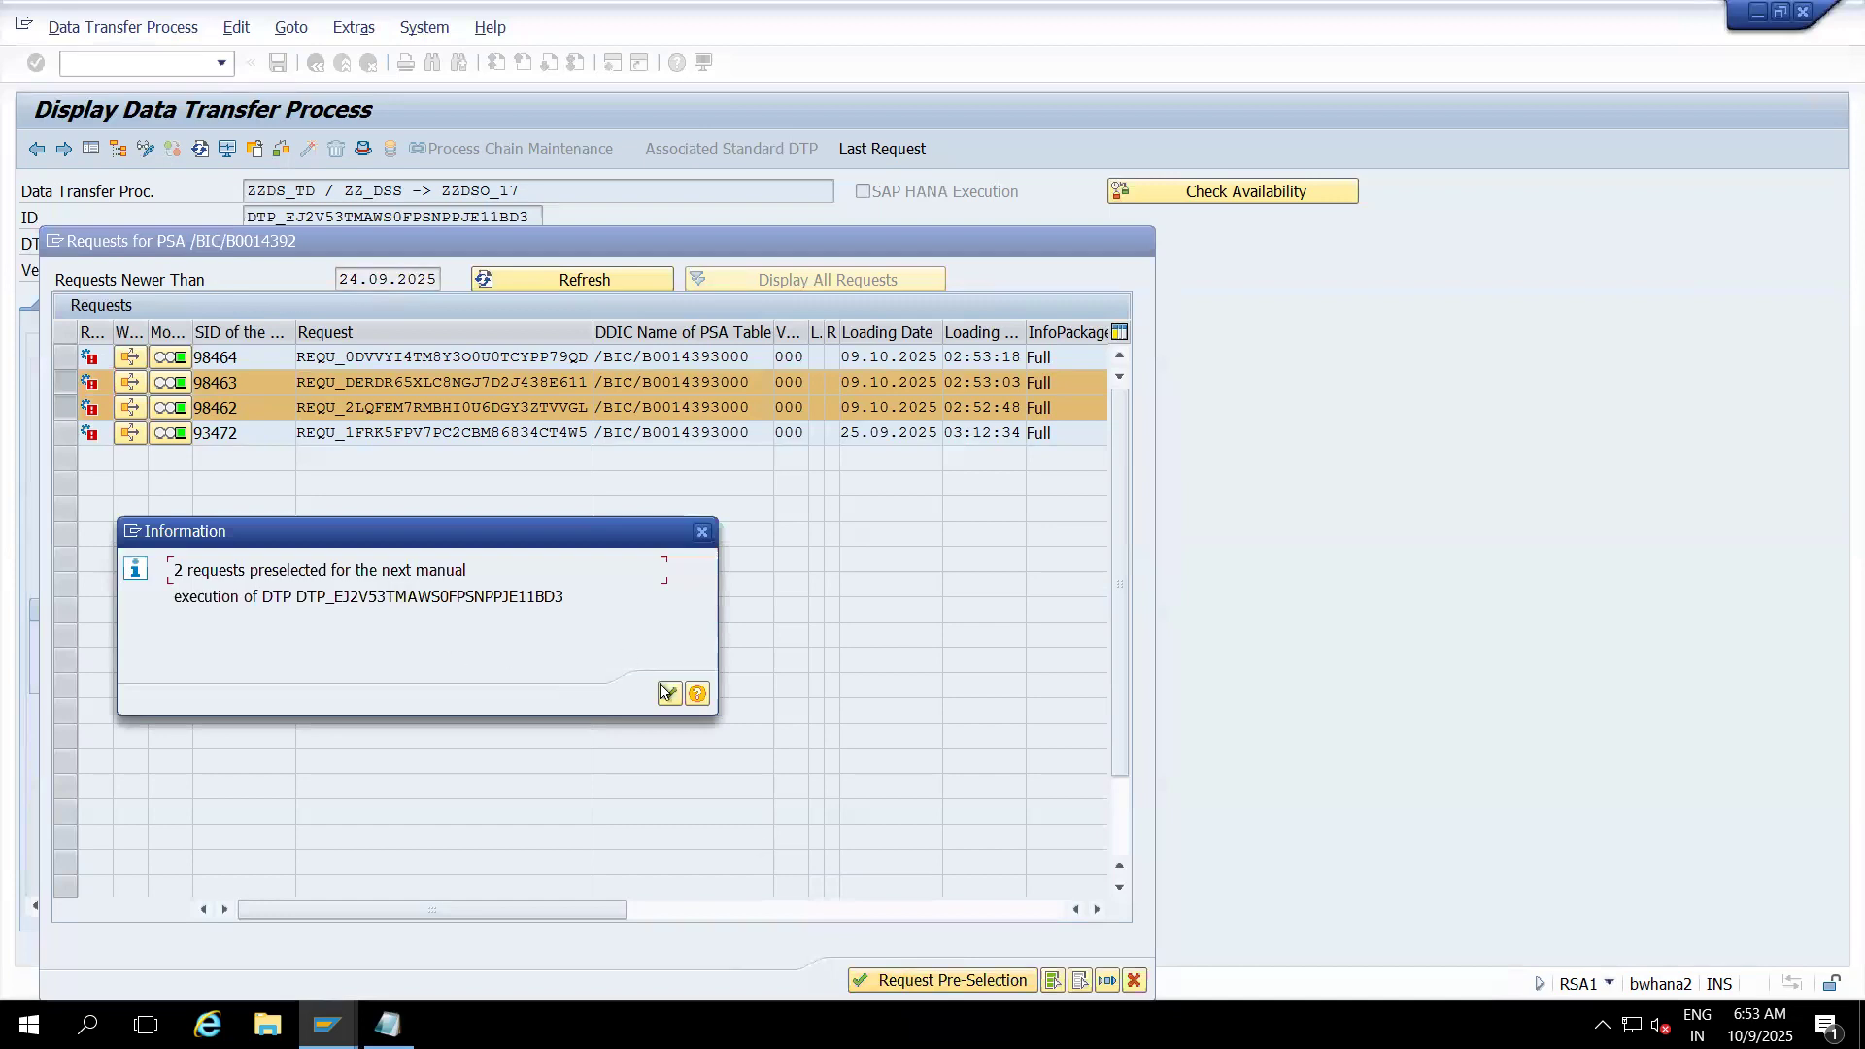
pyautogui.click(668, 693)
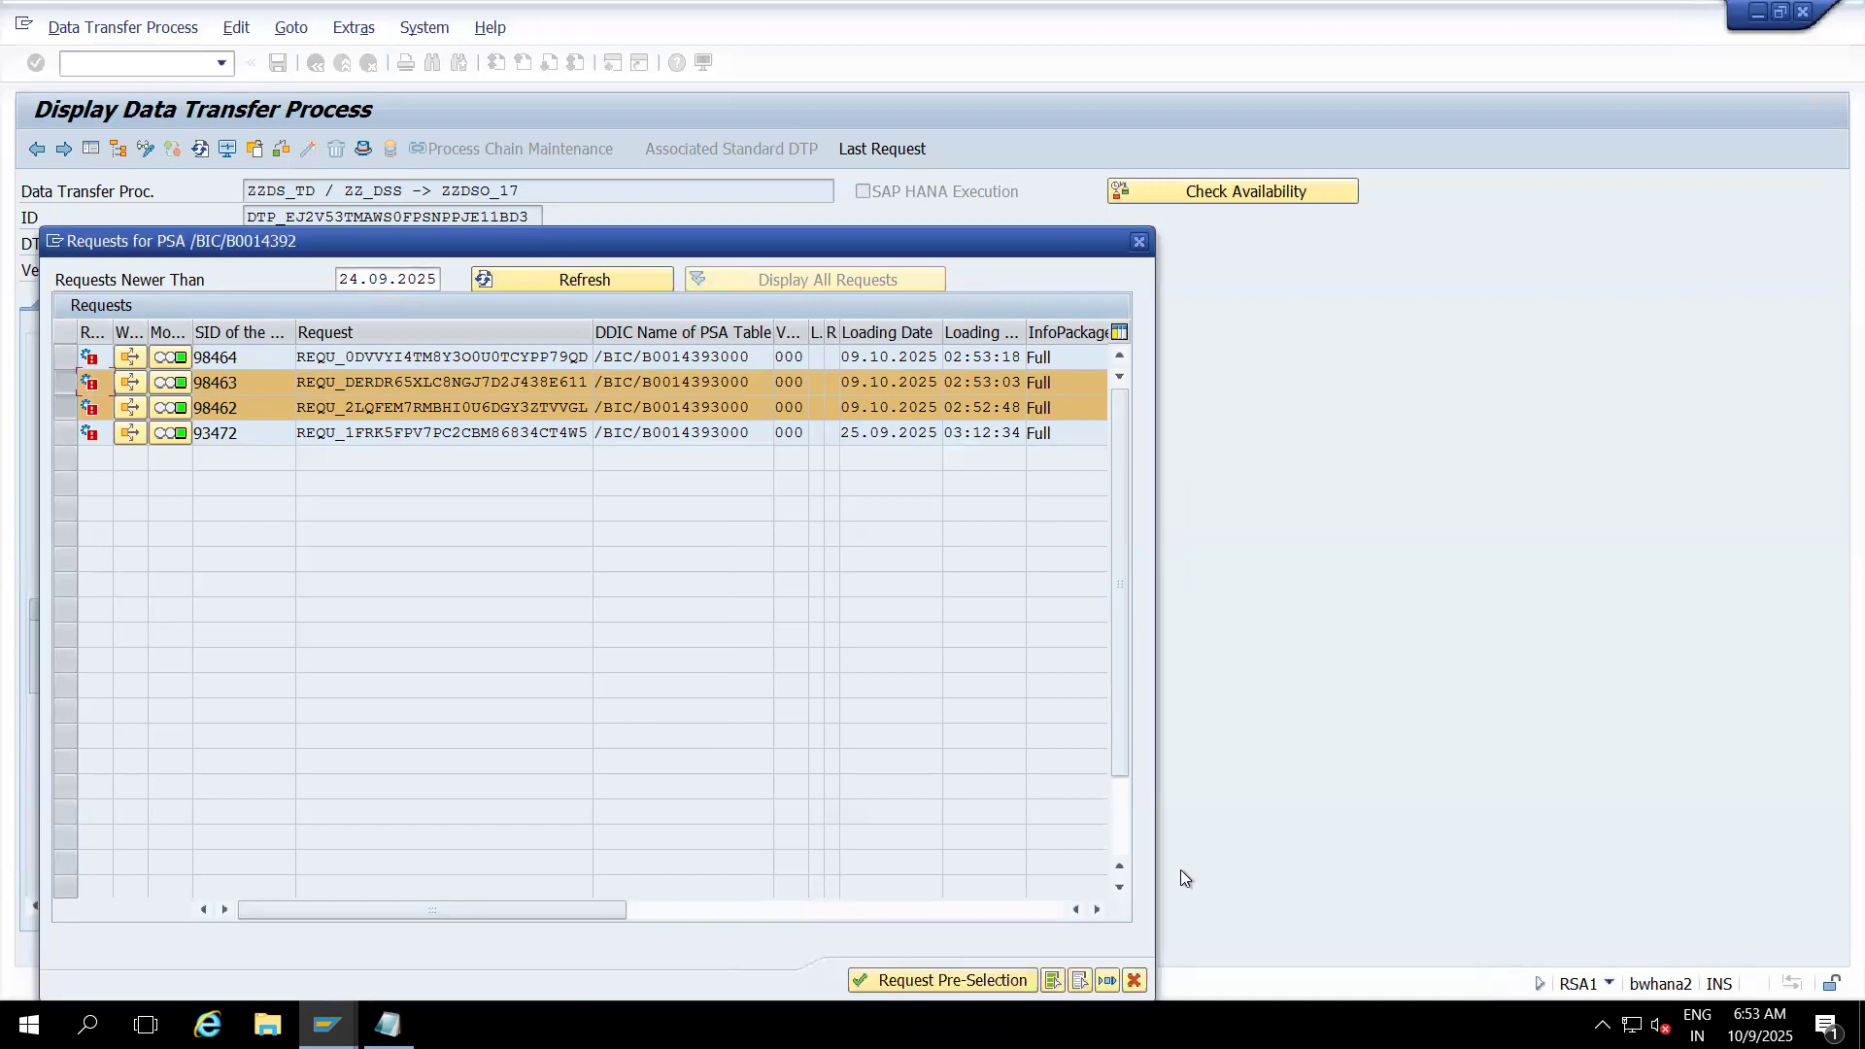
# - Close the PSA request list, execute the data transfer process with parallel extraction and processing, and open its request monitor with refreshed status
pyautogui.click(1133, 980)
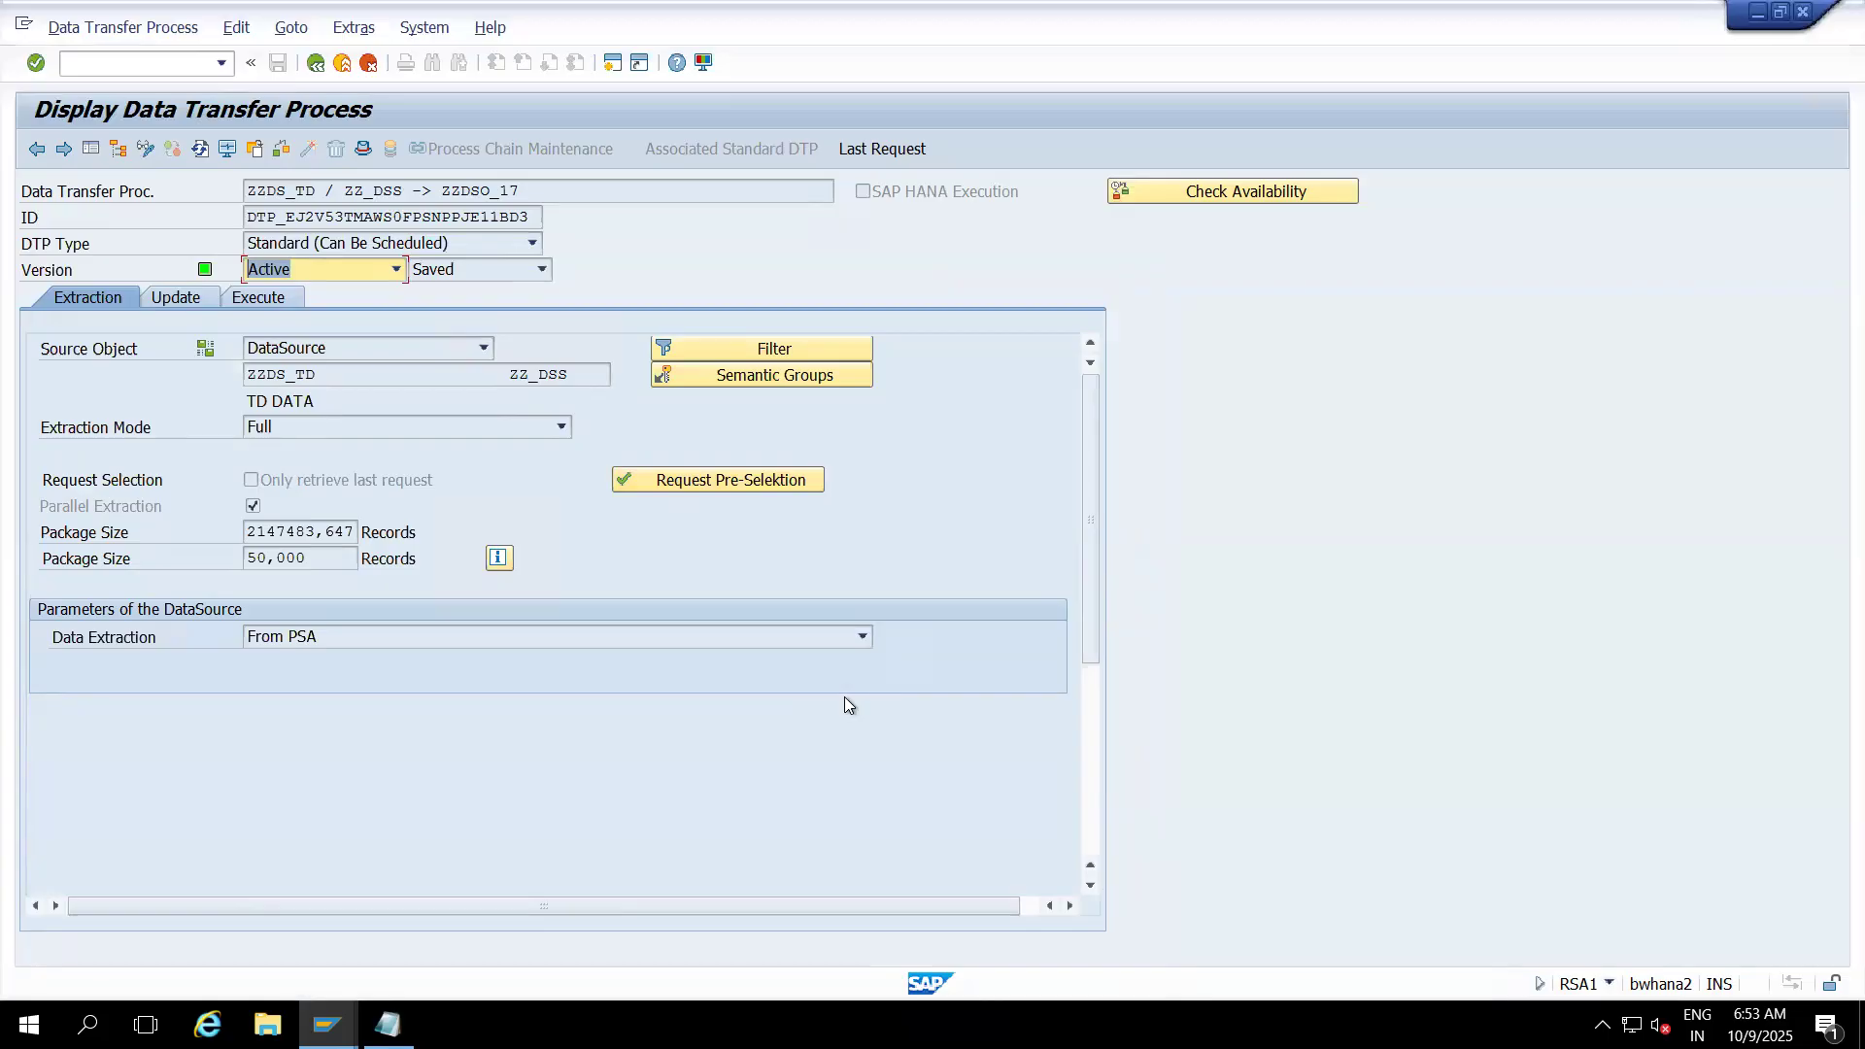
pyautogui.click(285, 296)
pyautogui.click(658, 558)
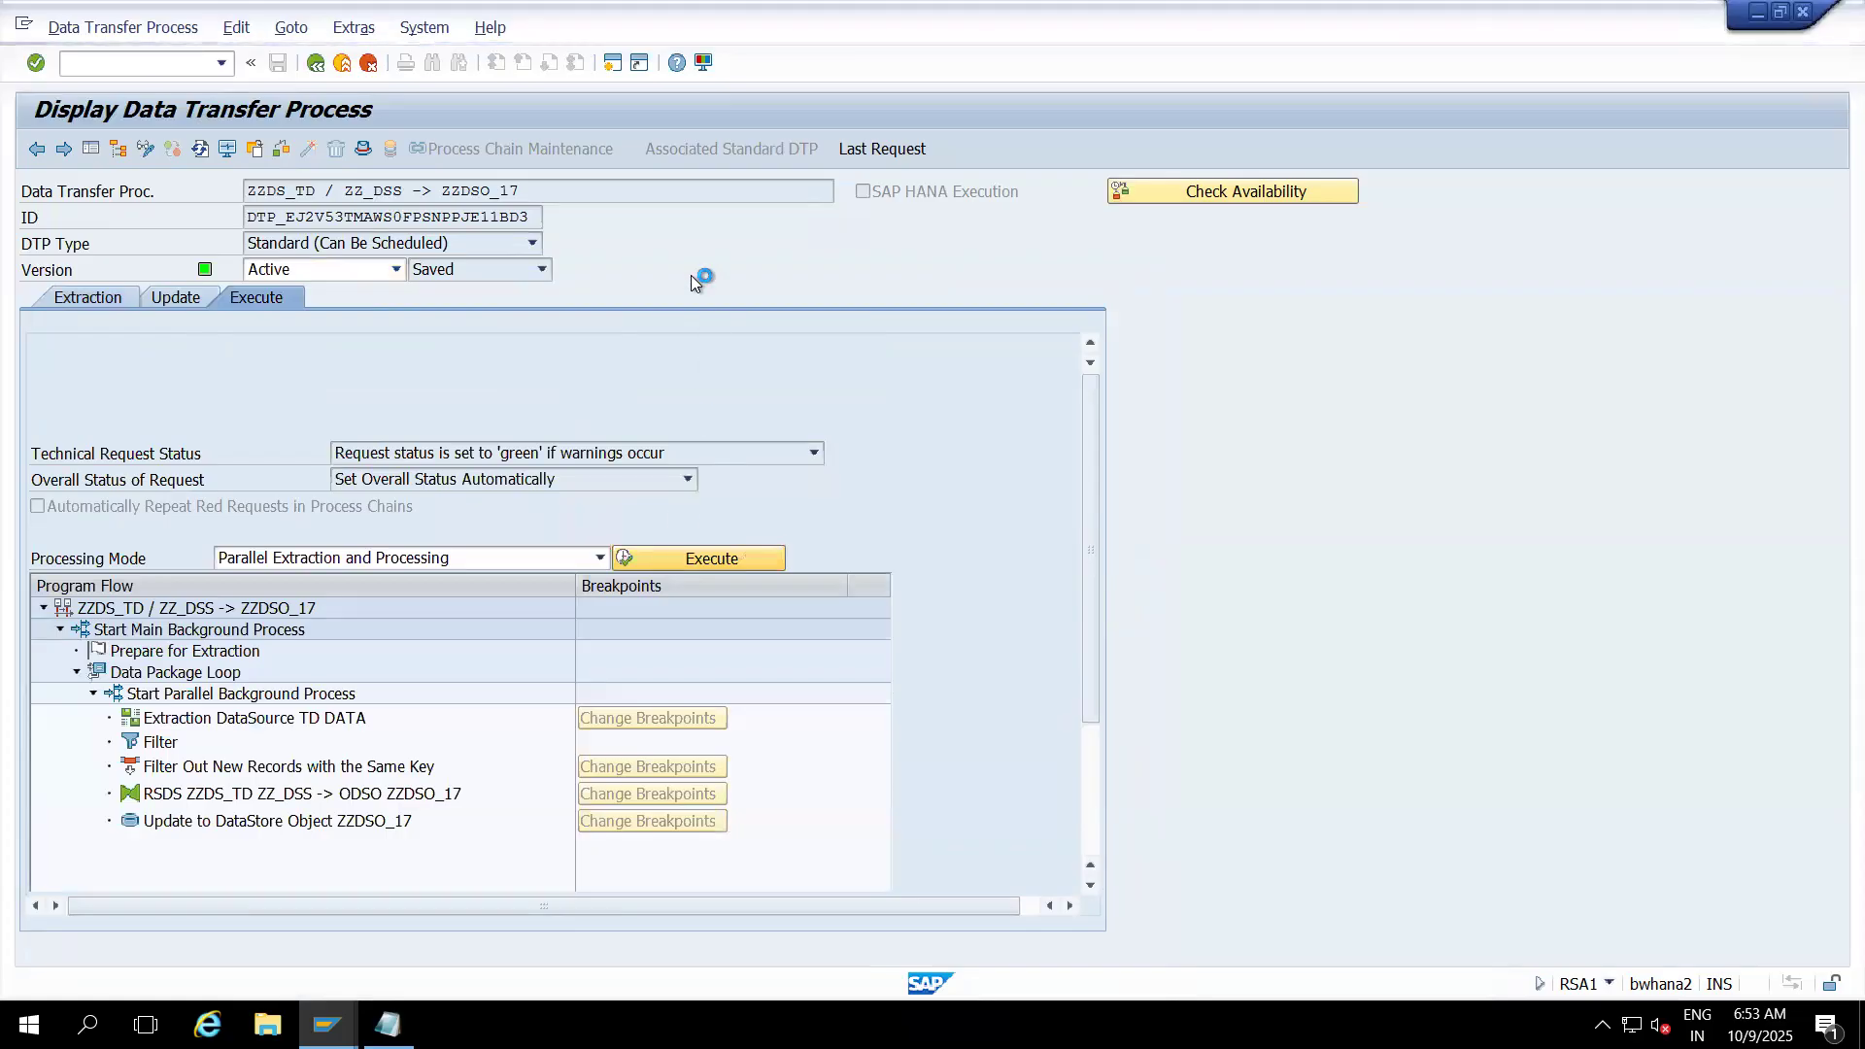
pyautogui.click(412, 493)
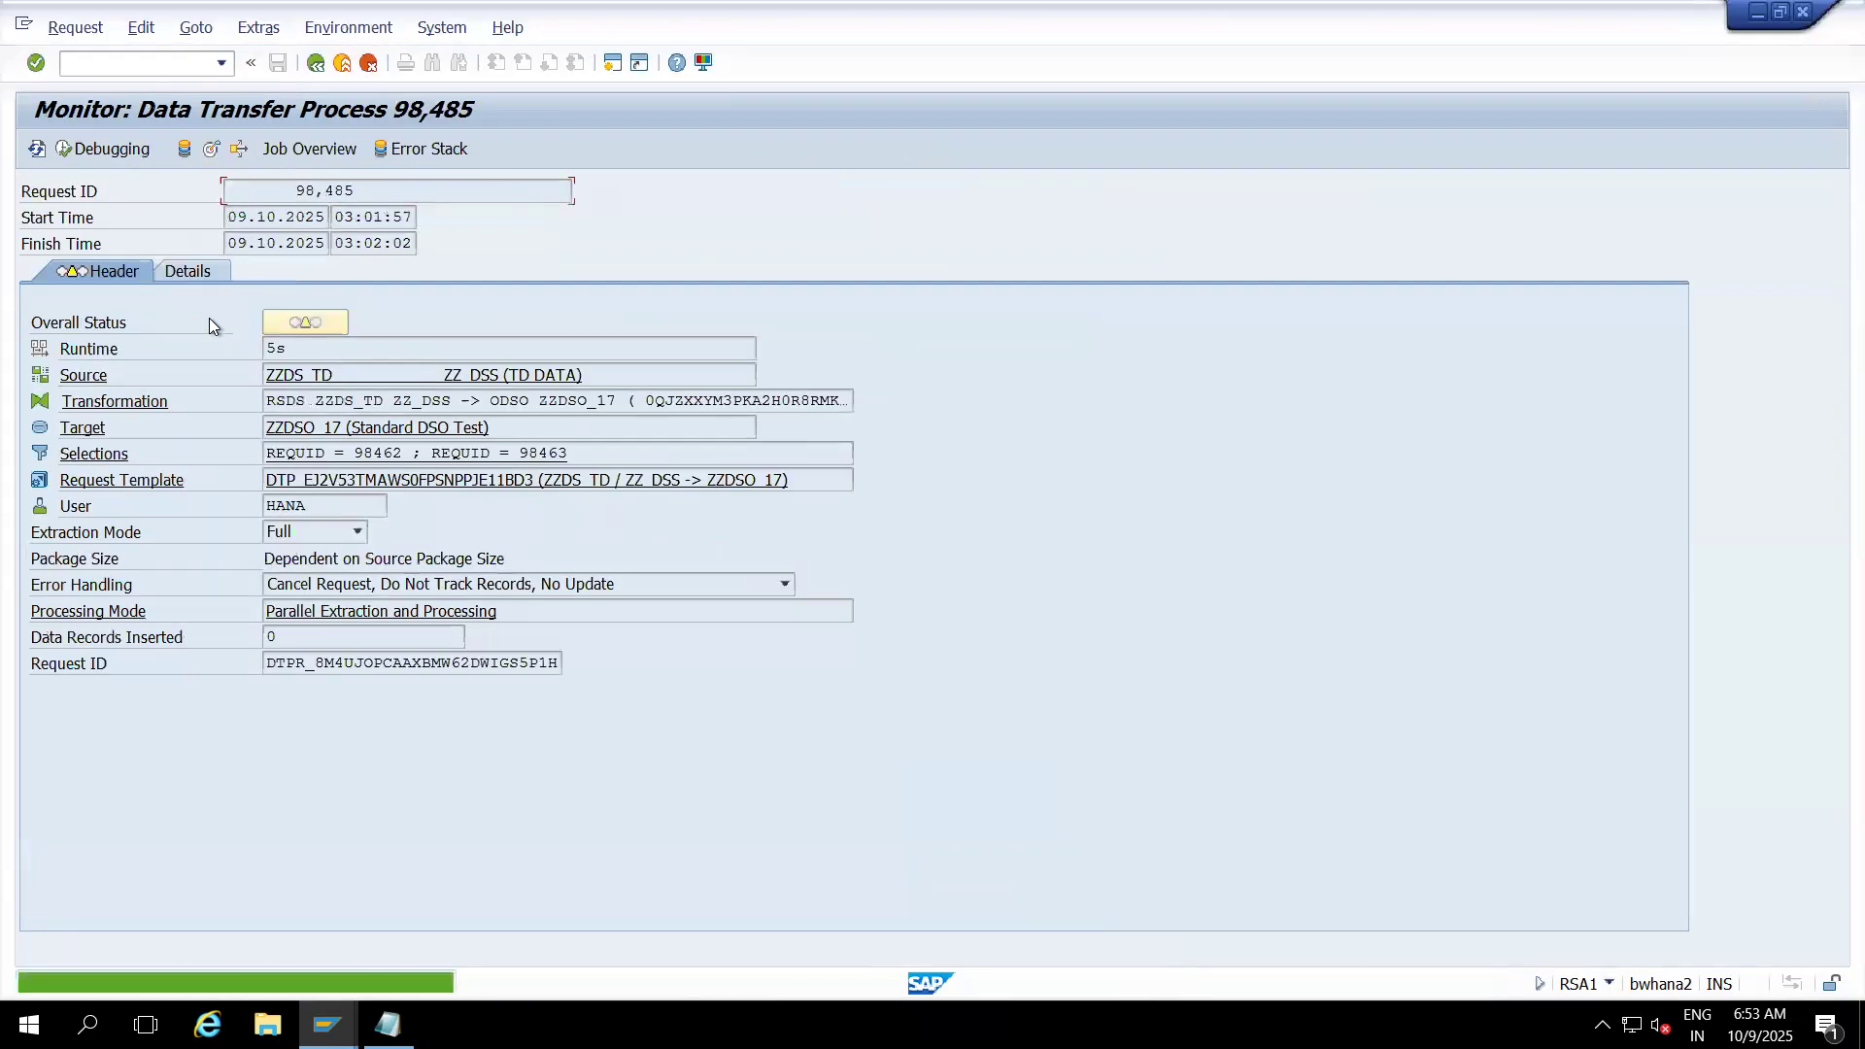
pyautogui.click(36, 148)
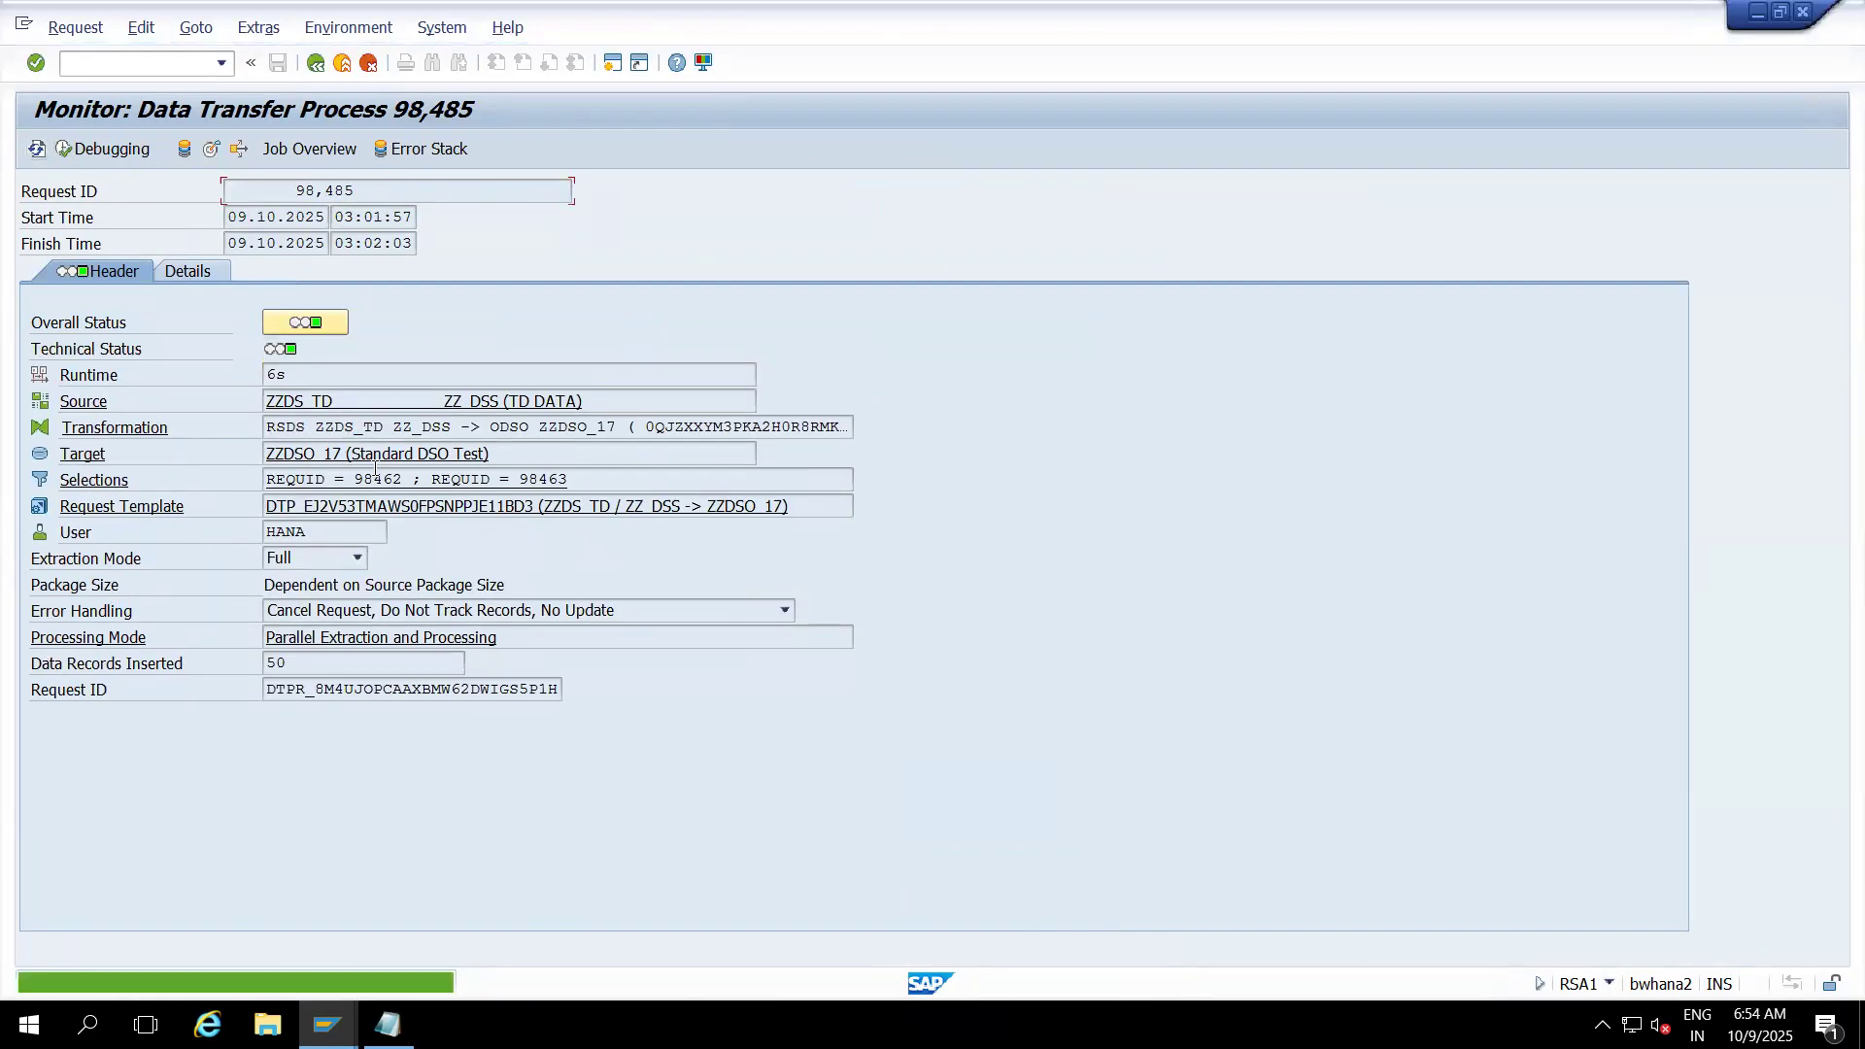
# - Examine the request selections of the executed data transfer process in the monitor
pyautogui.moveTo(602, 490); pyautogui.dragTo(260, 490)
pyautogui.click(109, 490)
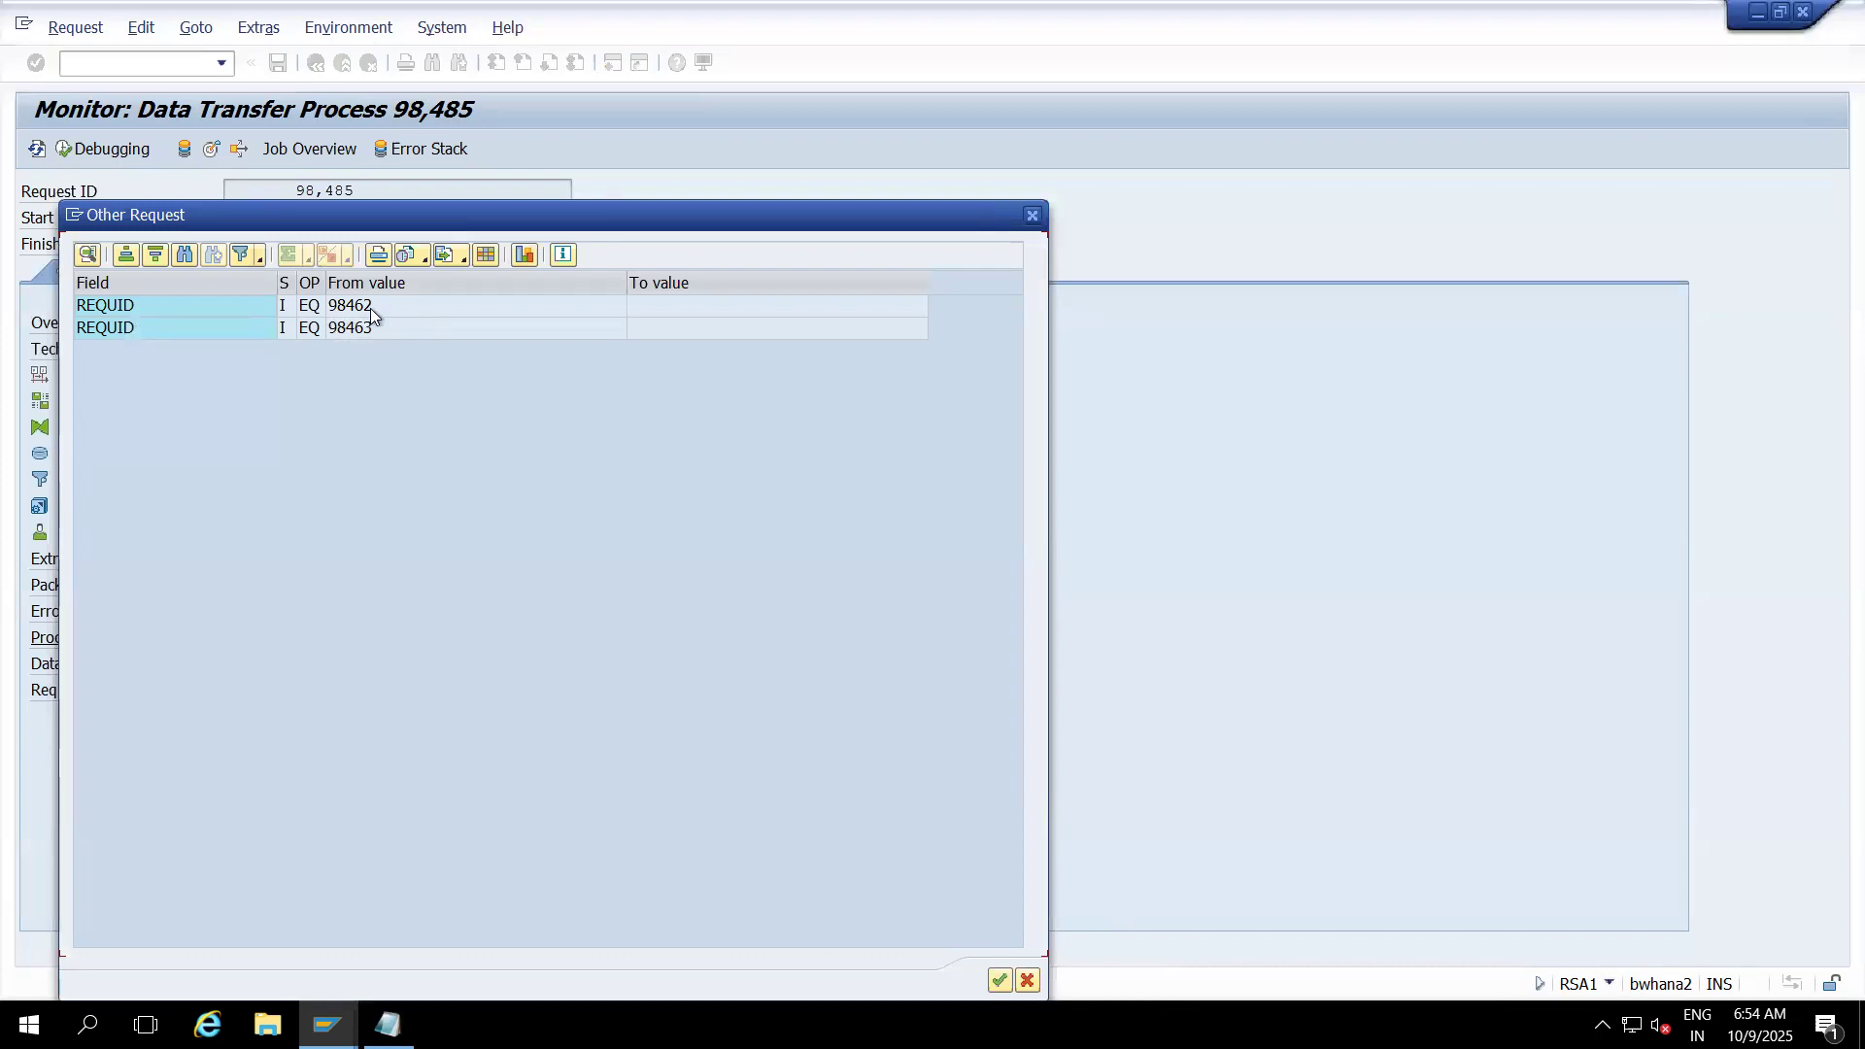
pyautogui.click(1035, 216)
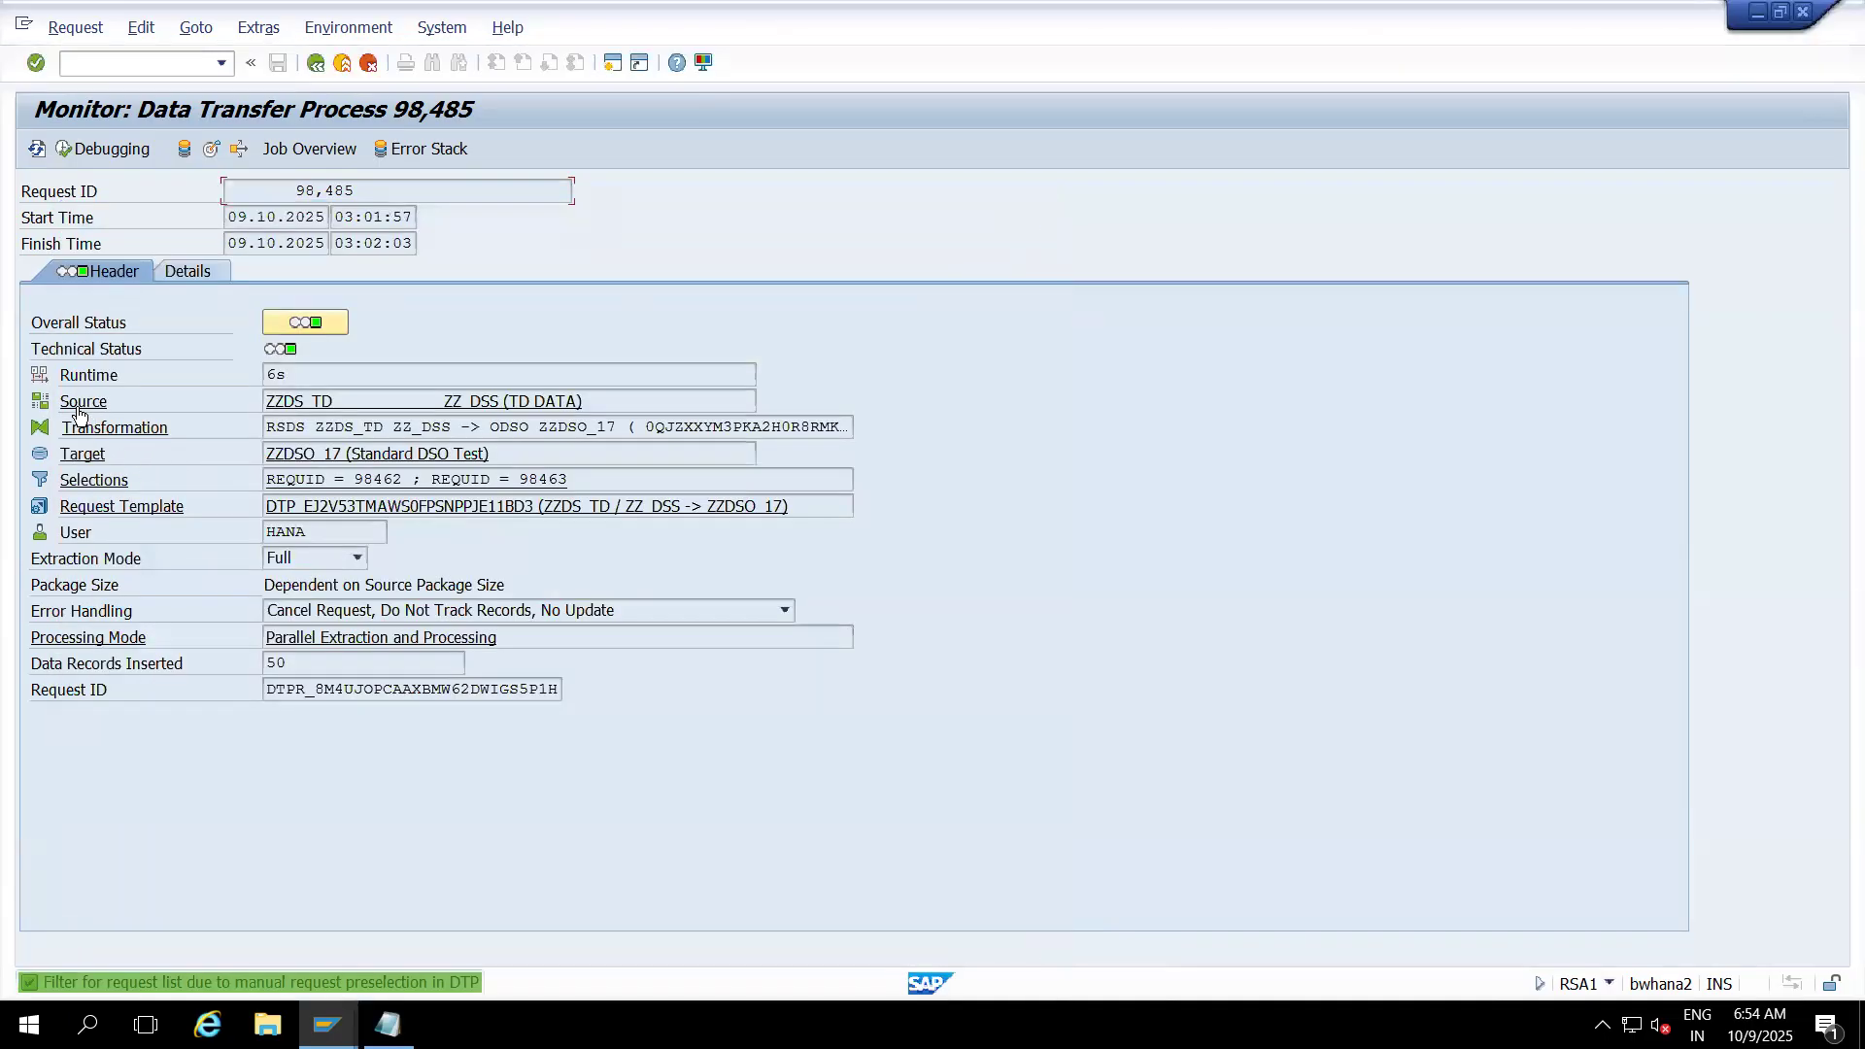
# - Review all PSA requests of DataSource ZZDS_TD from the monitor and return to the data transfer process
pyautogui.click(79, 409)
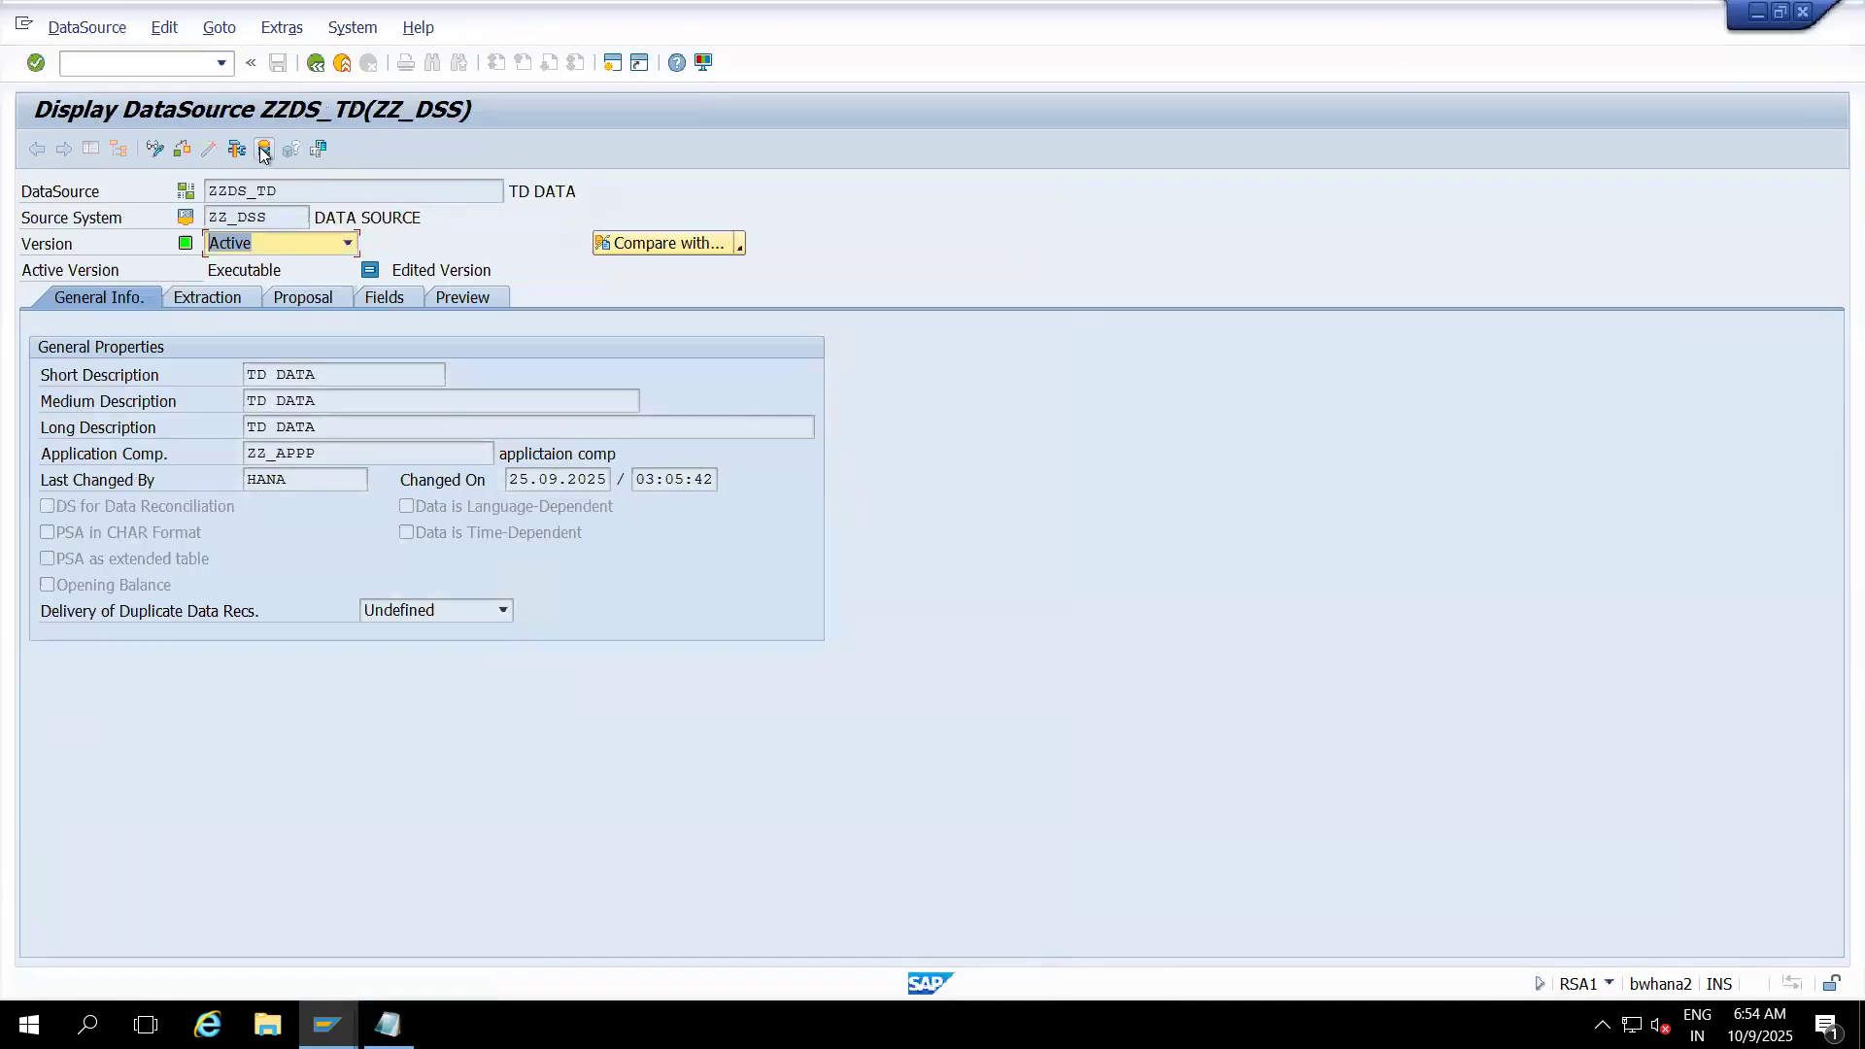
pyautogui.click(264, 150)
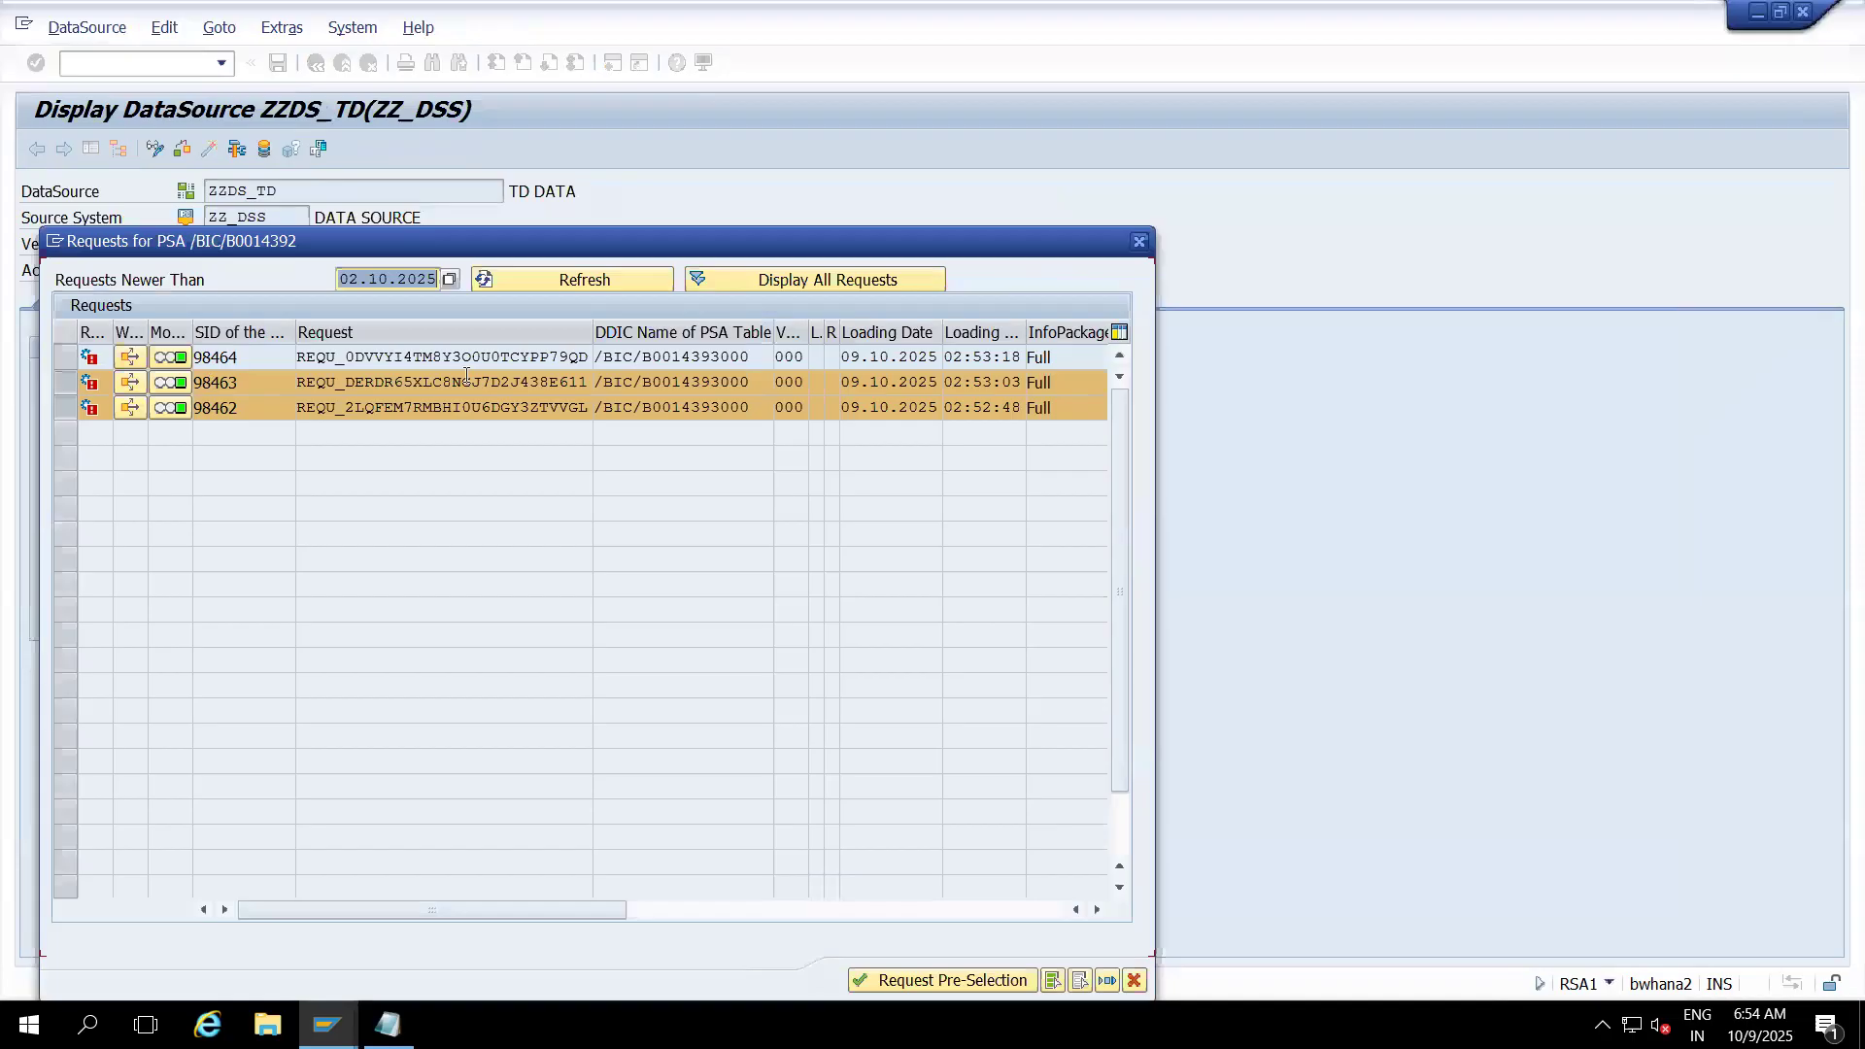
pyautogui.click(732, 281)
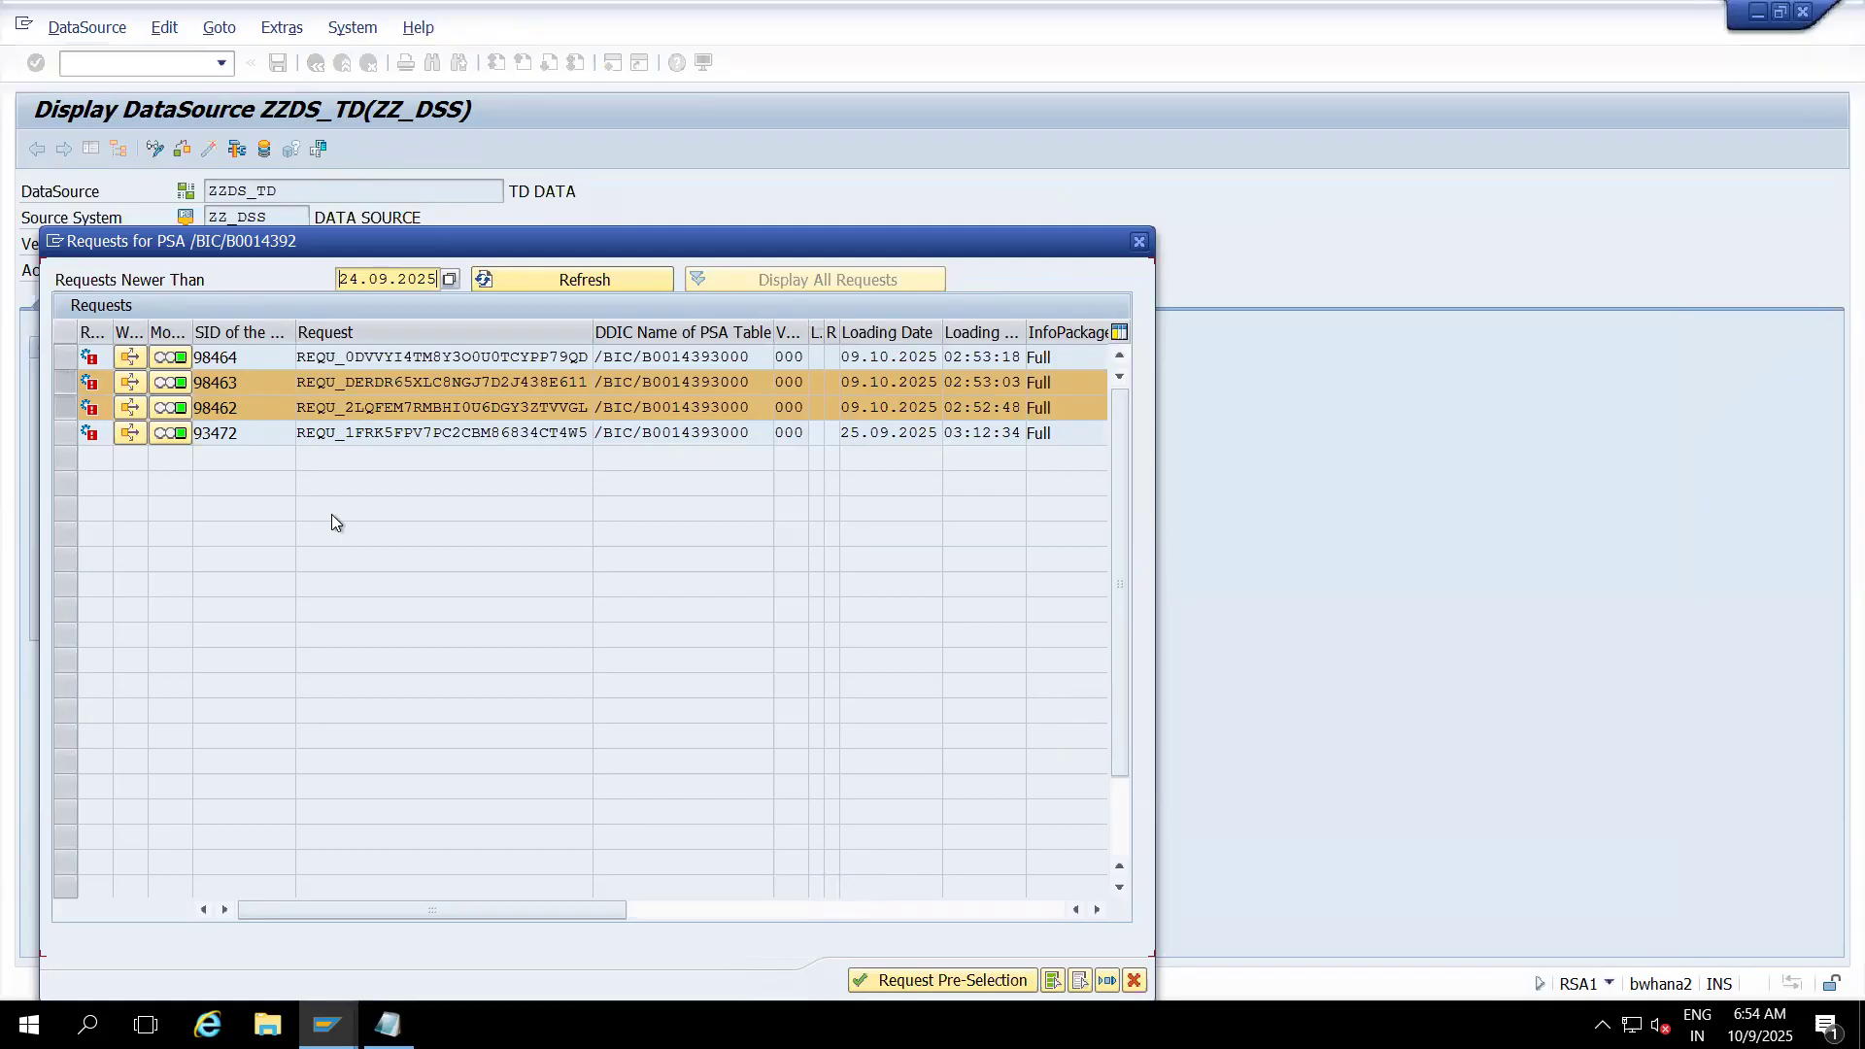
pyautogui.click(1139, 243)
pyautogui.click(315, 63)
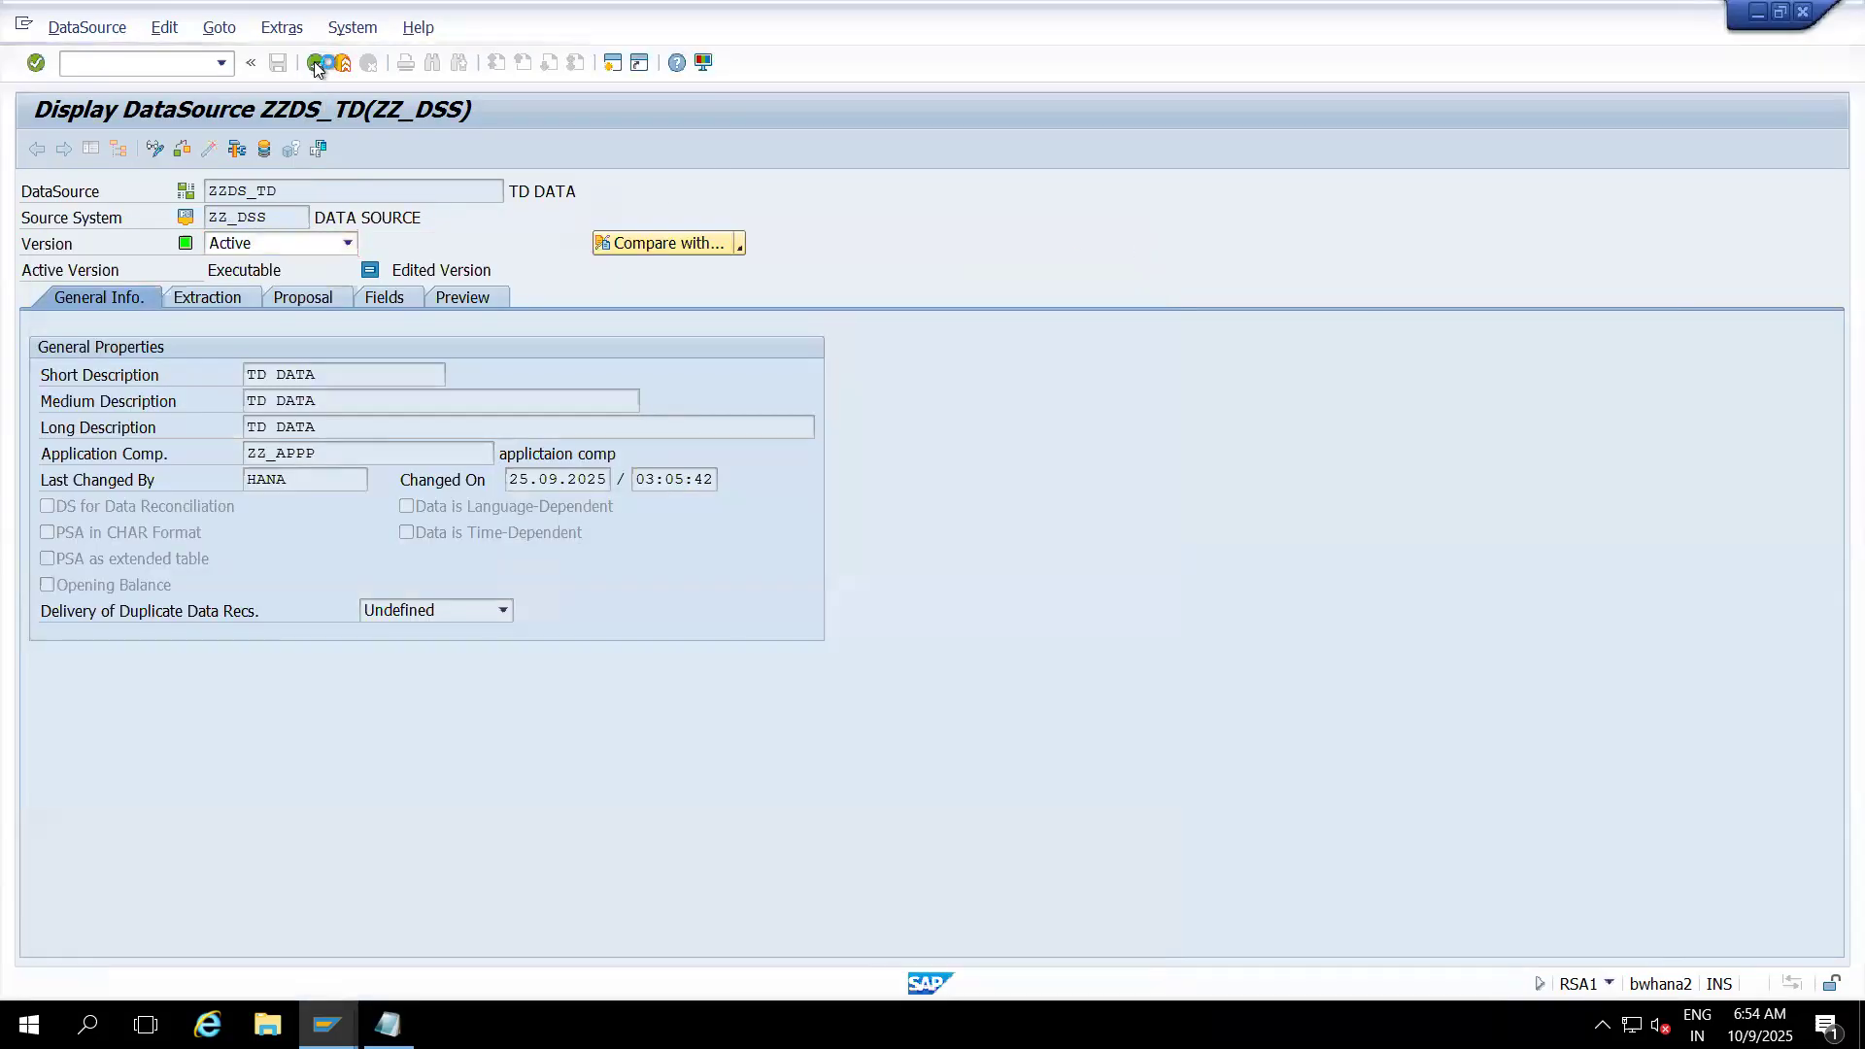
pyautogui.click(315, 63)
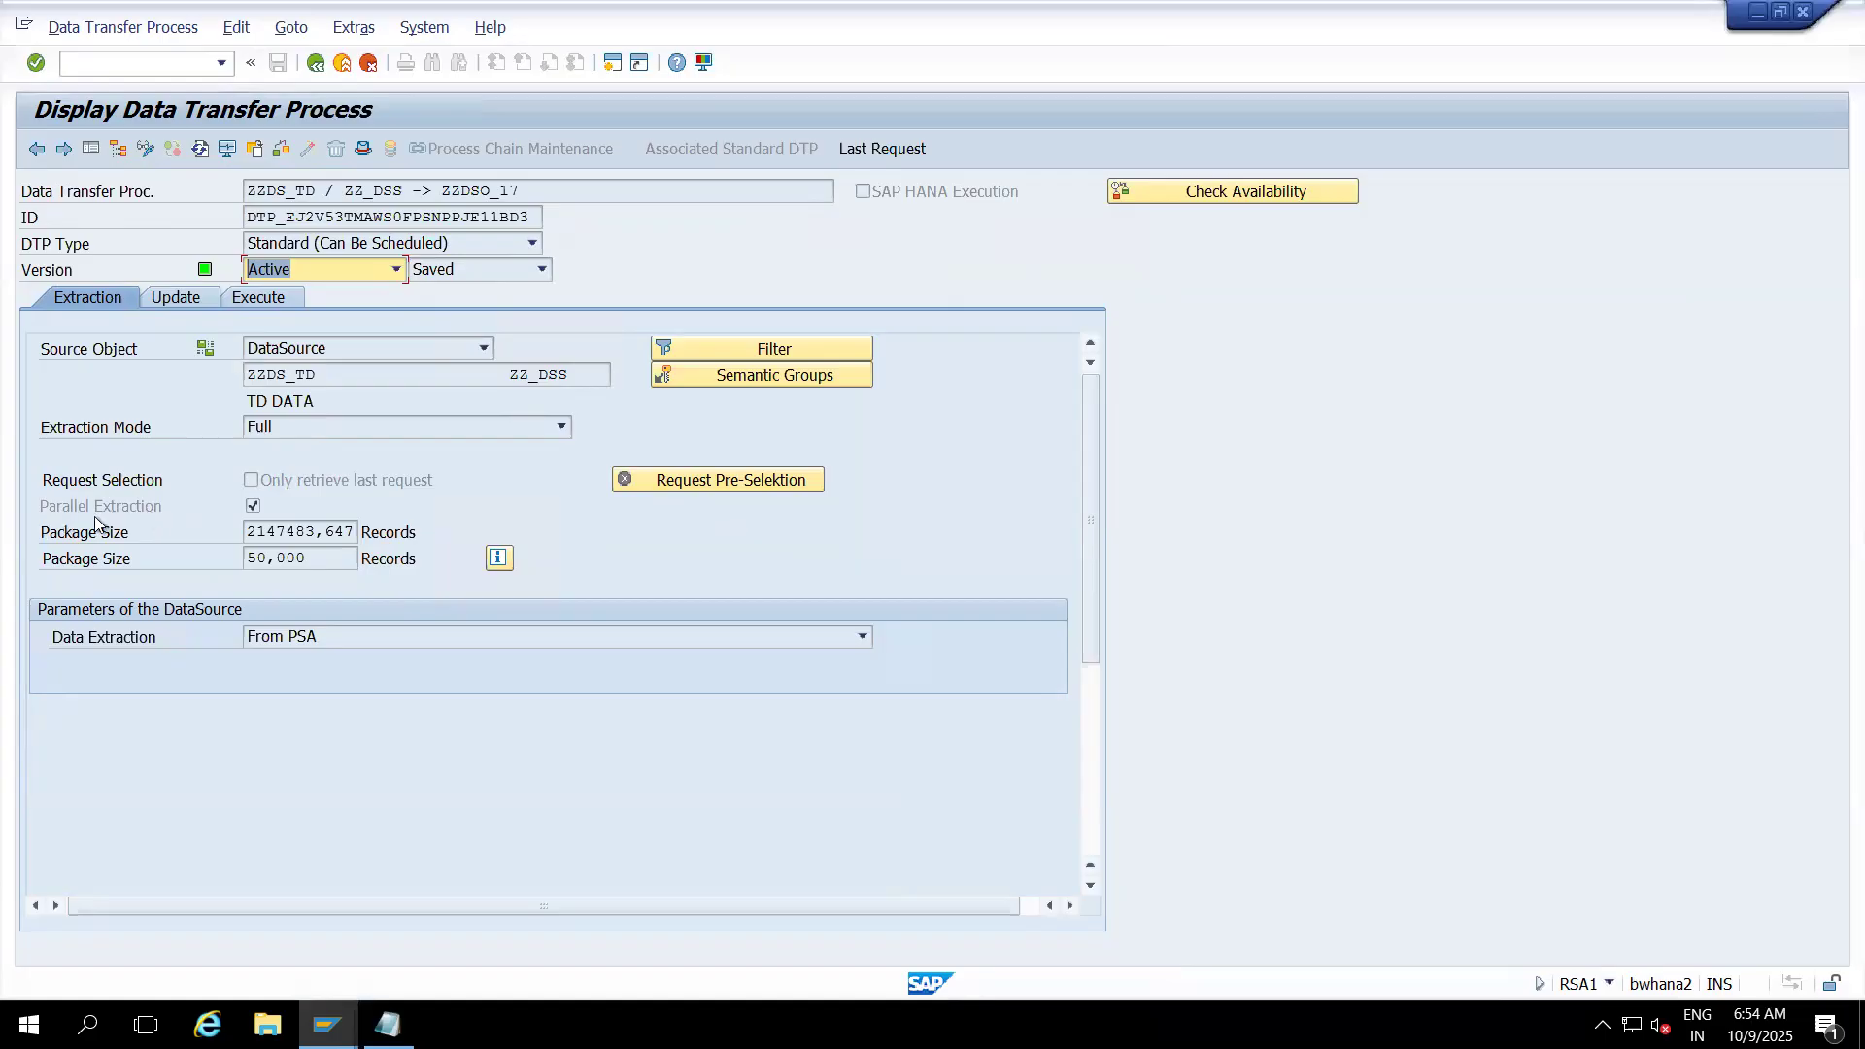
# - Switch the data transfer process to change mode and activate it with Parallel Extraction enabled
pyautogui.click(146, 149)
pyautogui.click(251, 507)
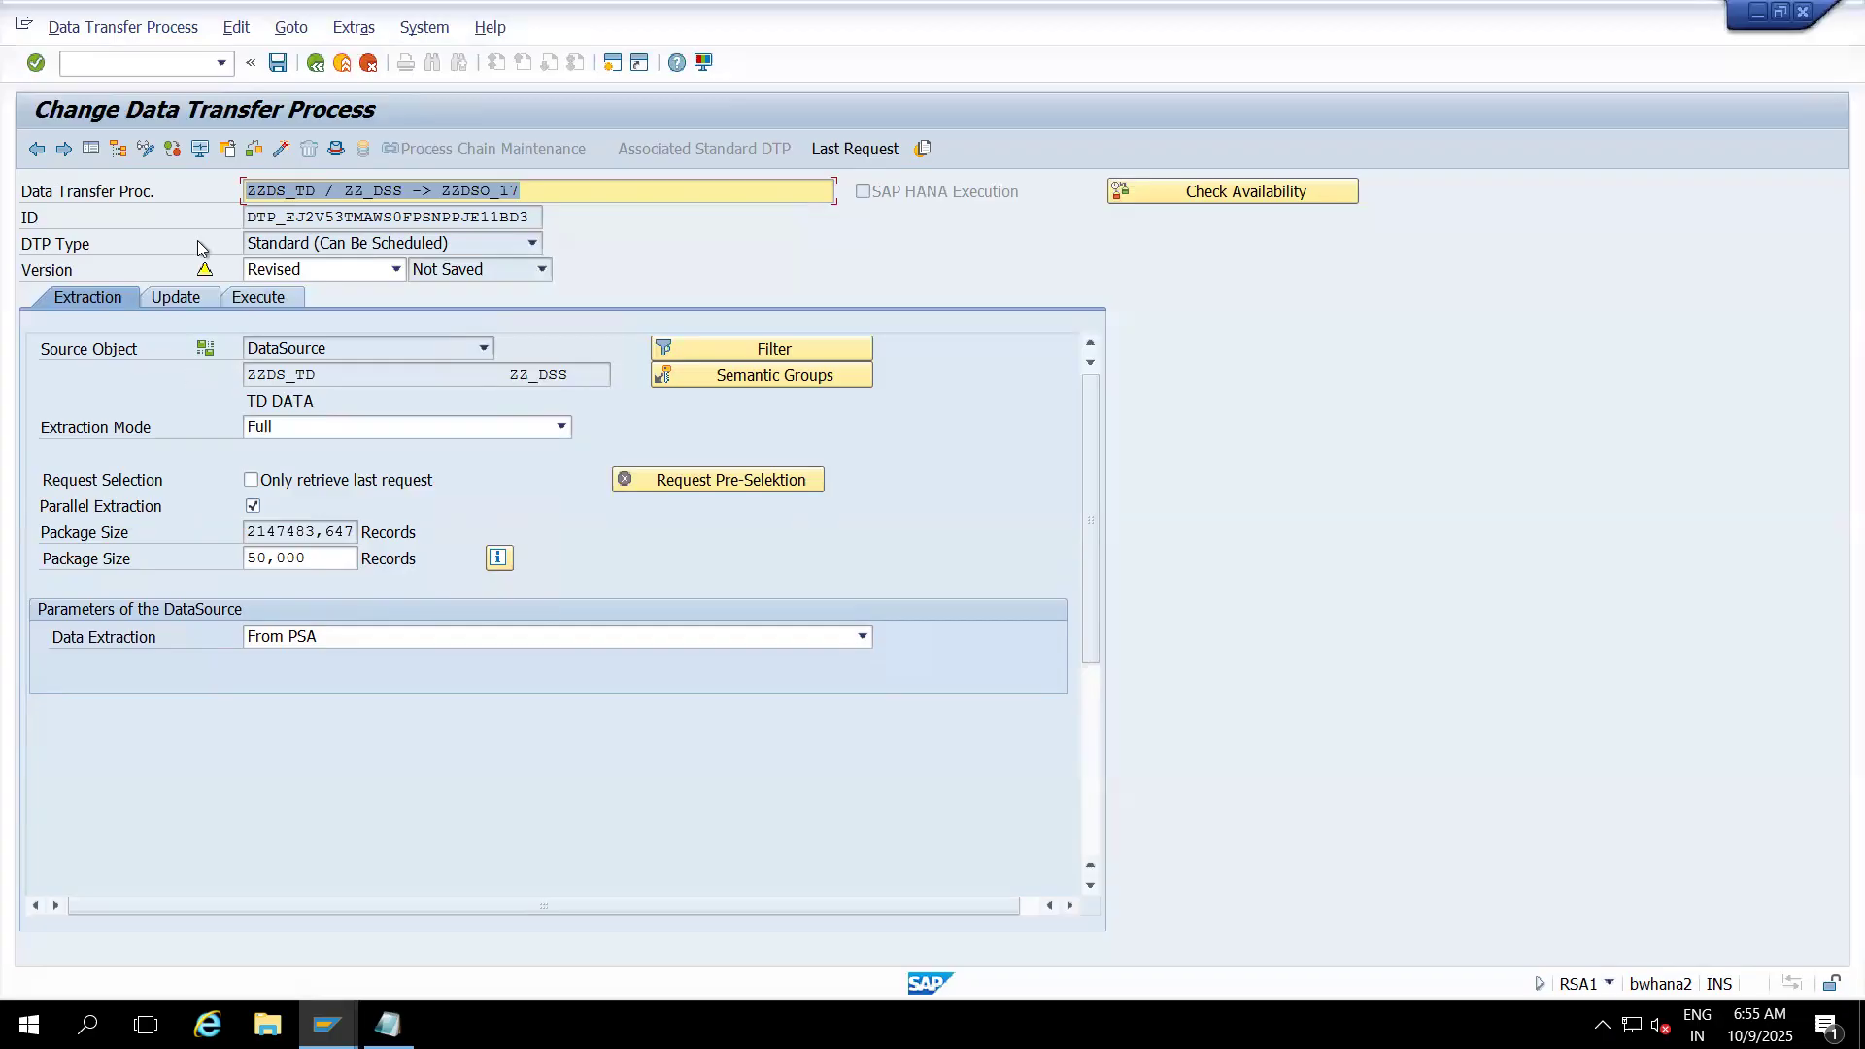
pyautogui.click(282, 153)
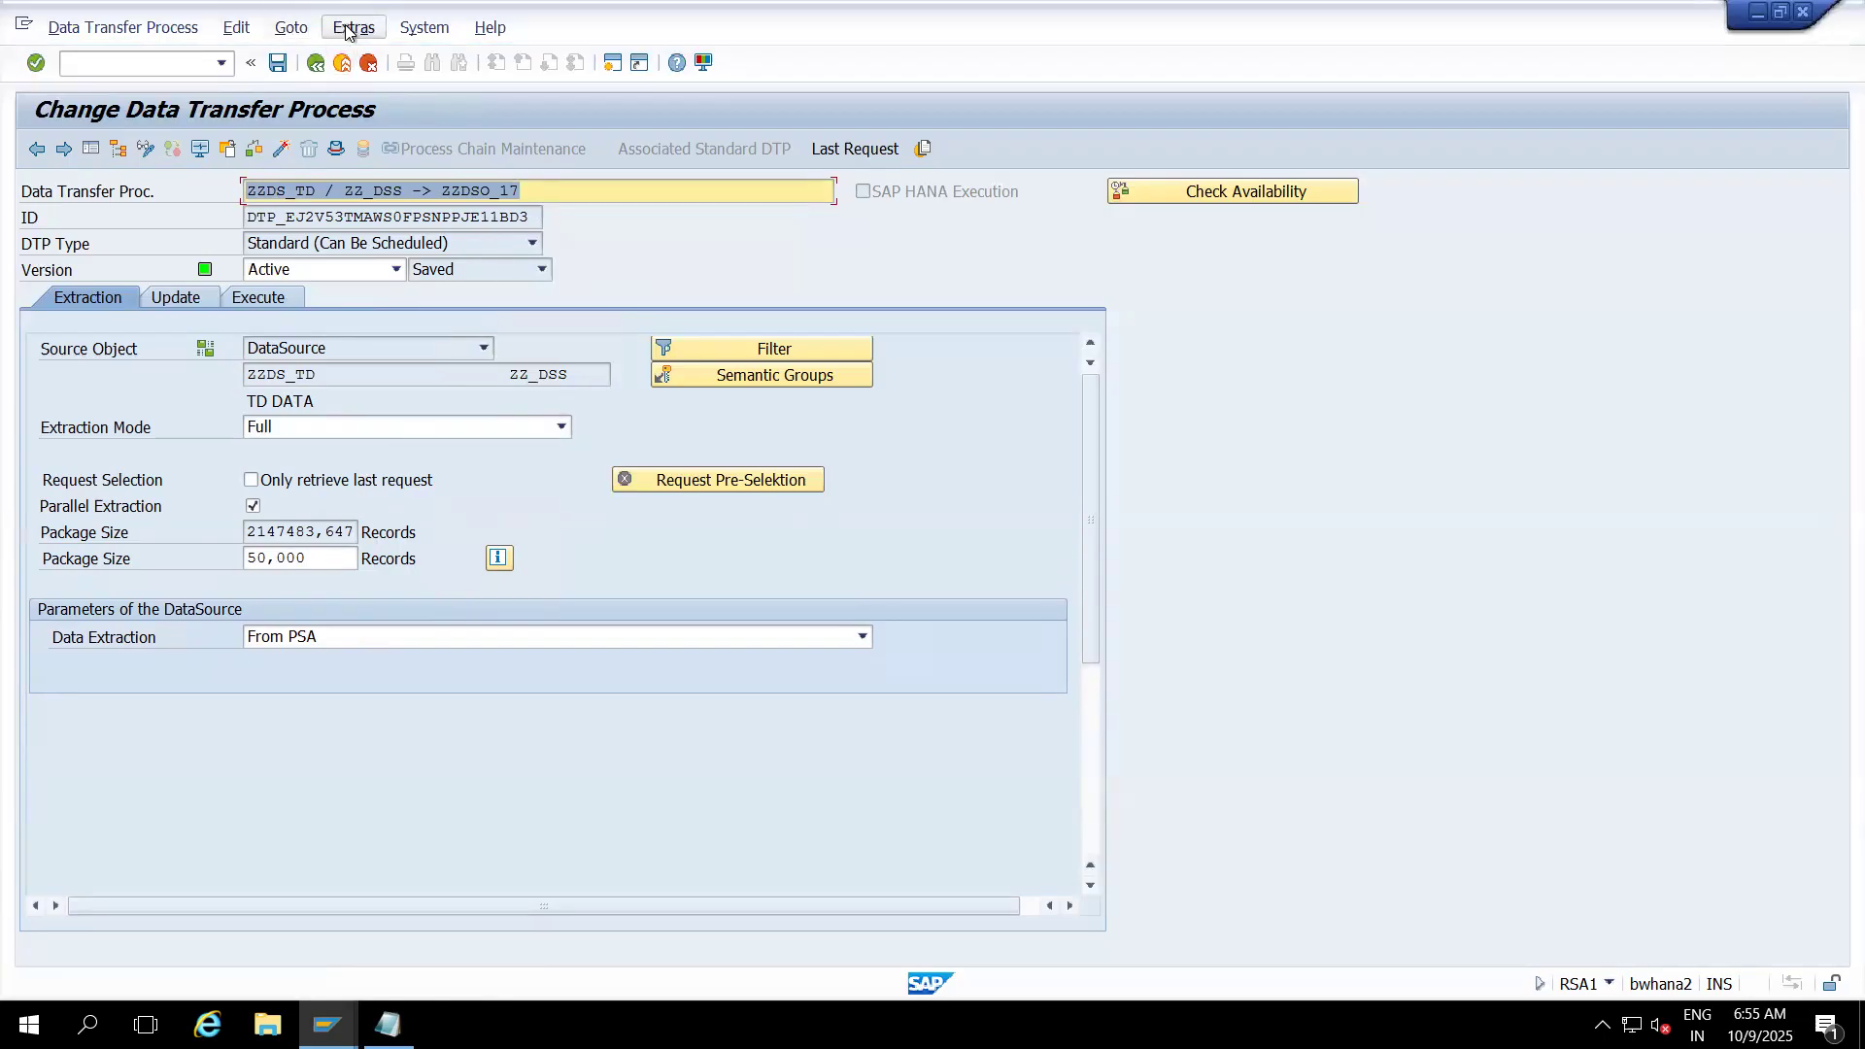
# - Review the batch manager's parallel processing settings for the data transfer process and close them
pyautogui.click(298, 29)
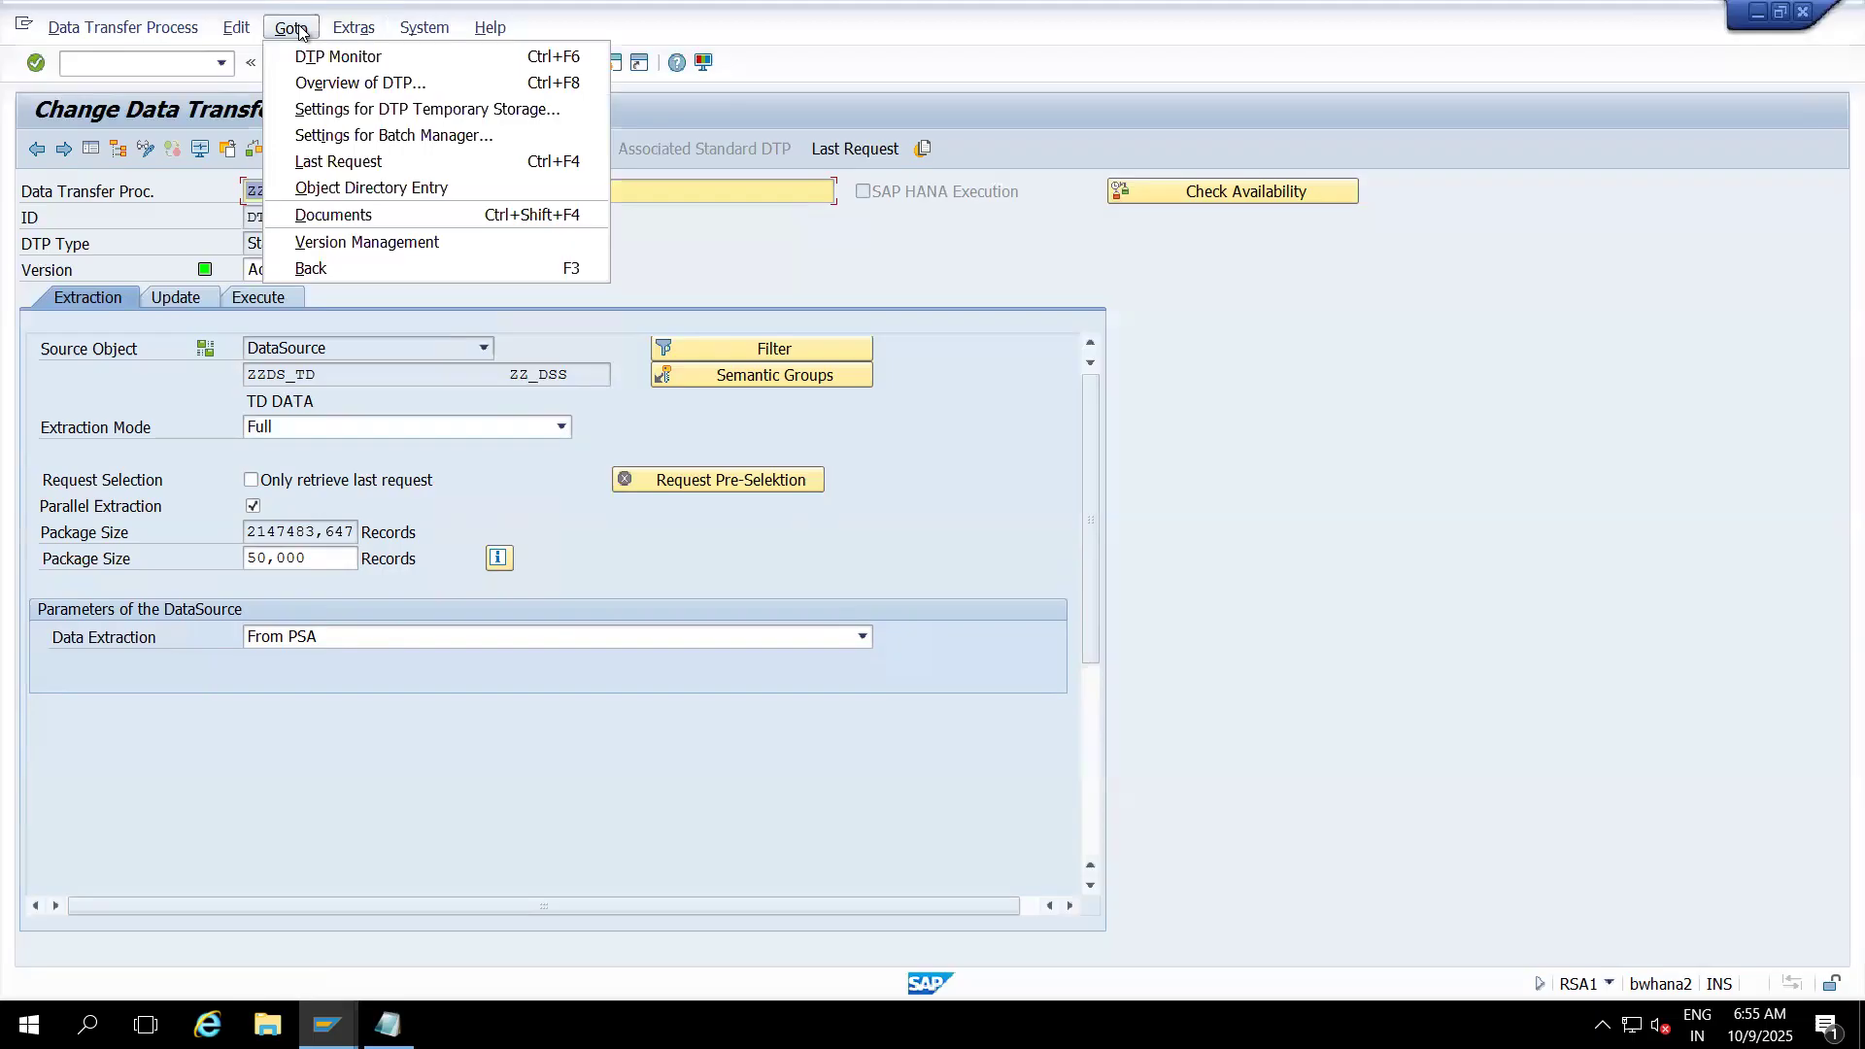
pyautogui.click(351, 136)
pyautogui.moveTo(411, 185); pyautogui.dragTo(810, 217)
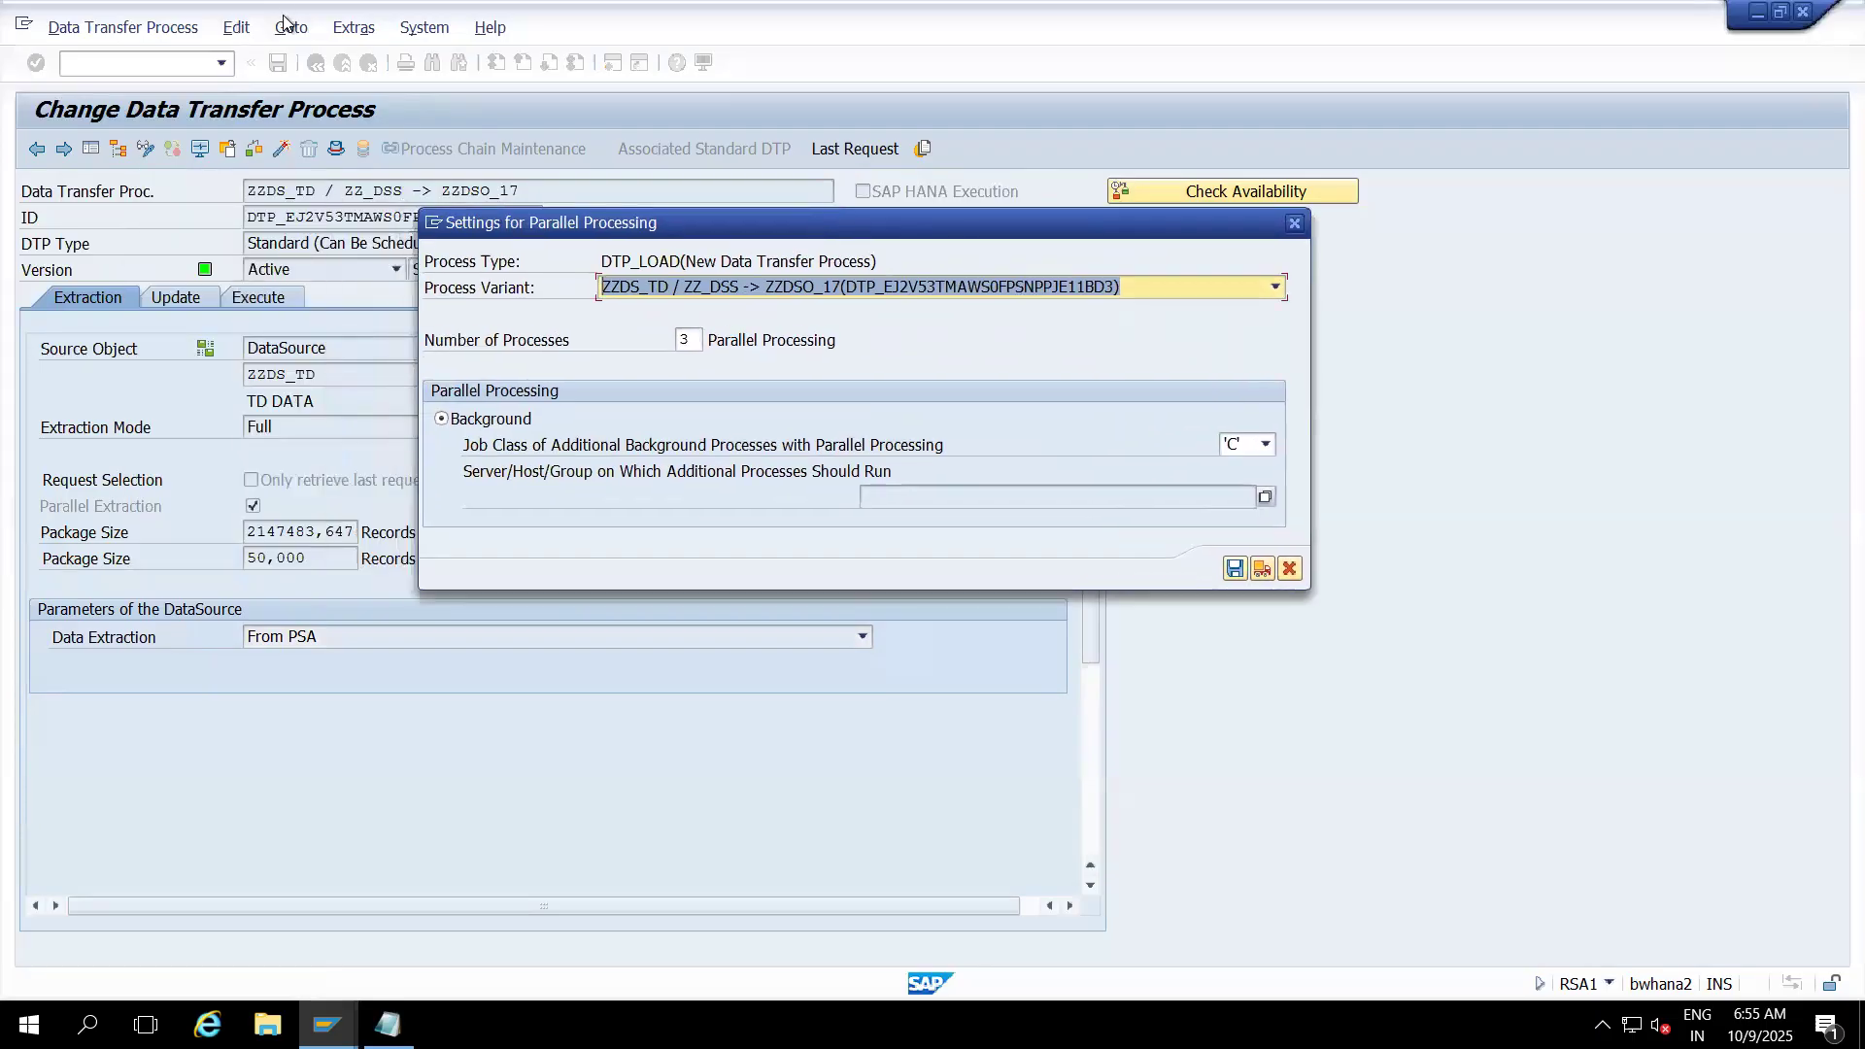
pyautogui.moveTo(709, 231); pyautogui.dragTo(609, 118)
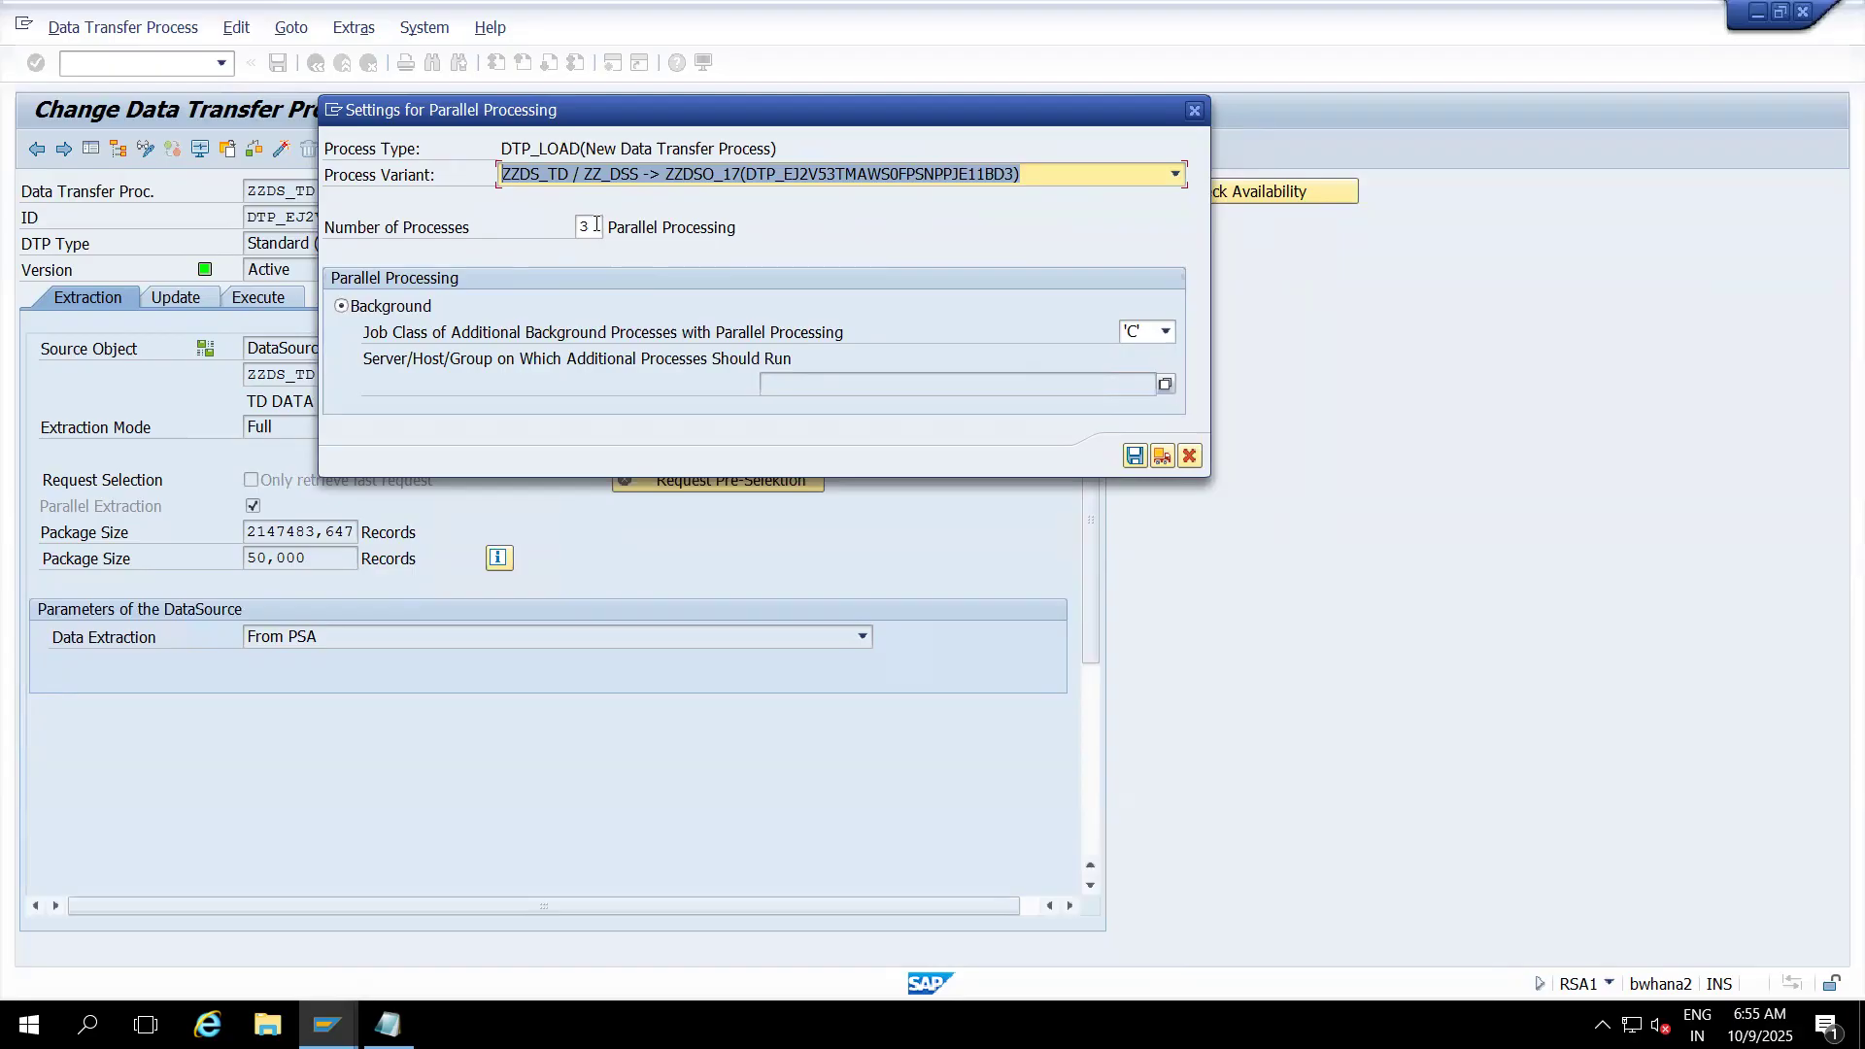
pyautogui.click(1192, 458)
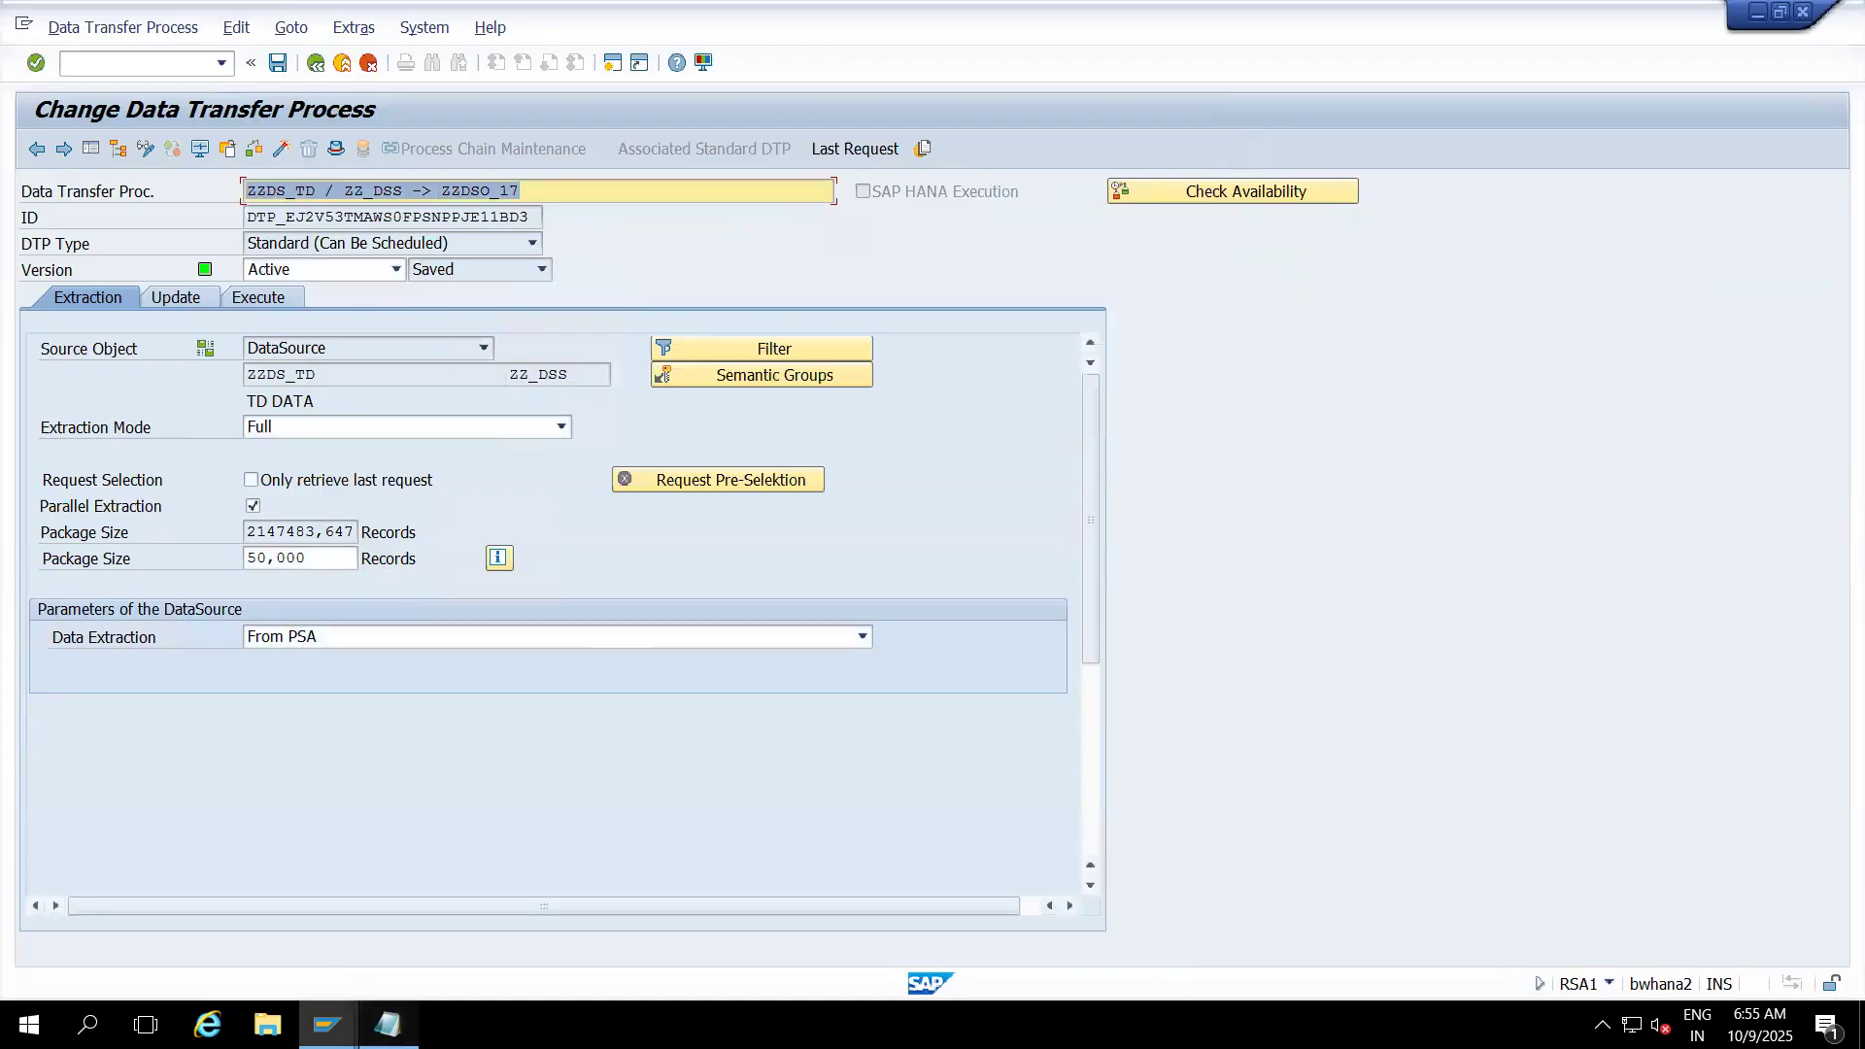
# - Switch to Notepad and add the record count 150000 below the request selection heading
pyautogui.click(388, 1024)
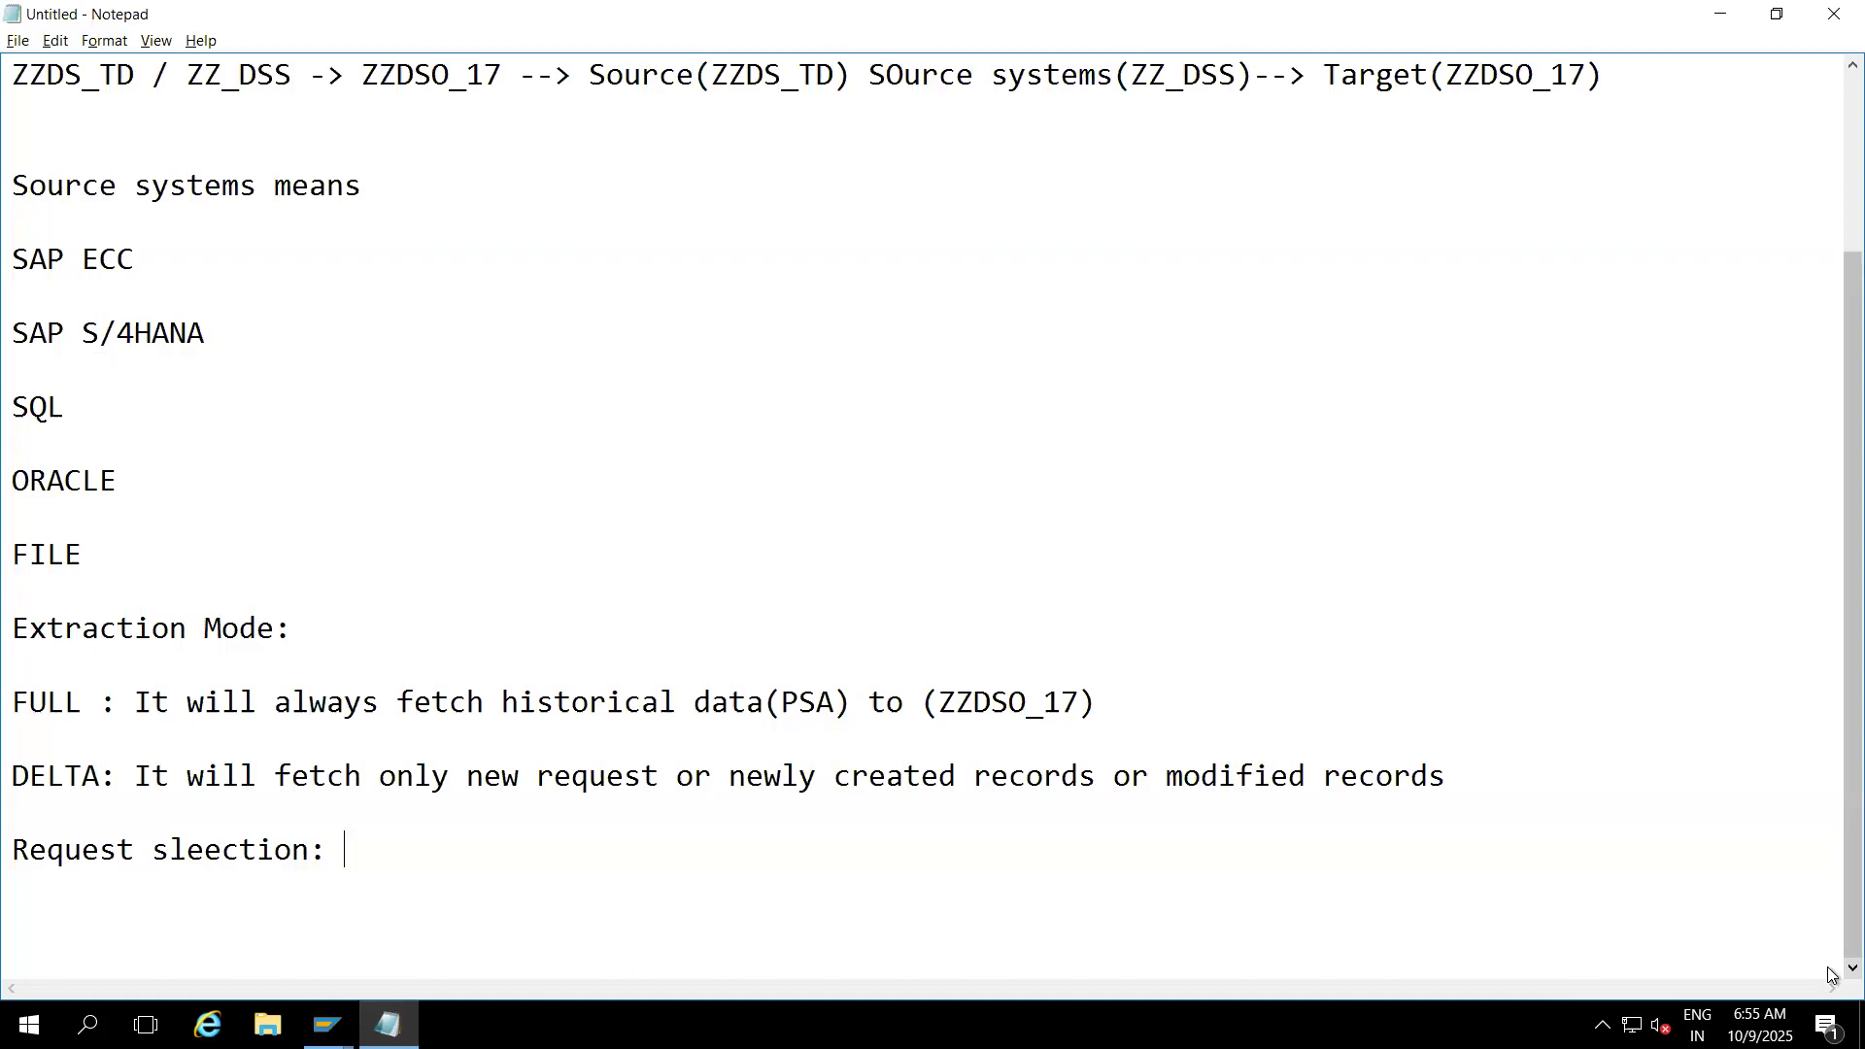
pyautogui.press('Return')
pyautogui.write('150000')
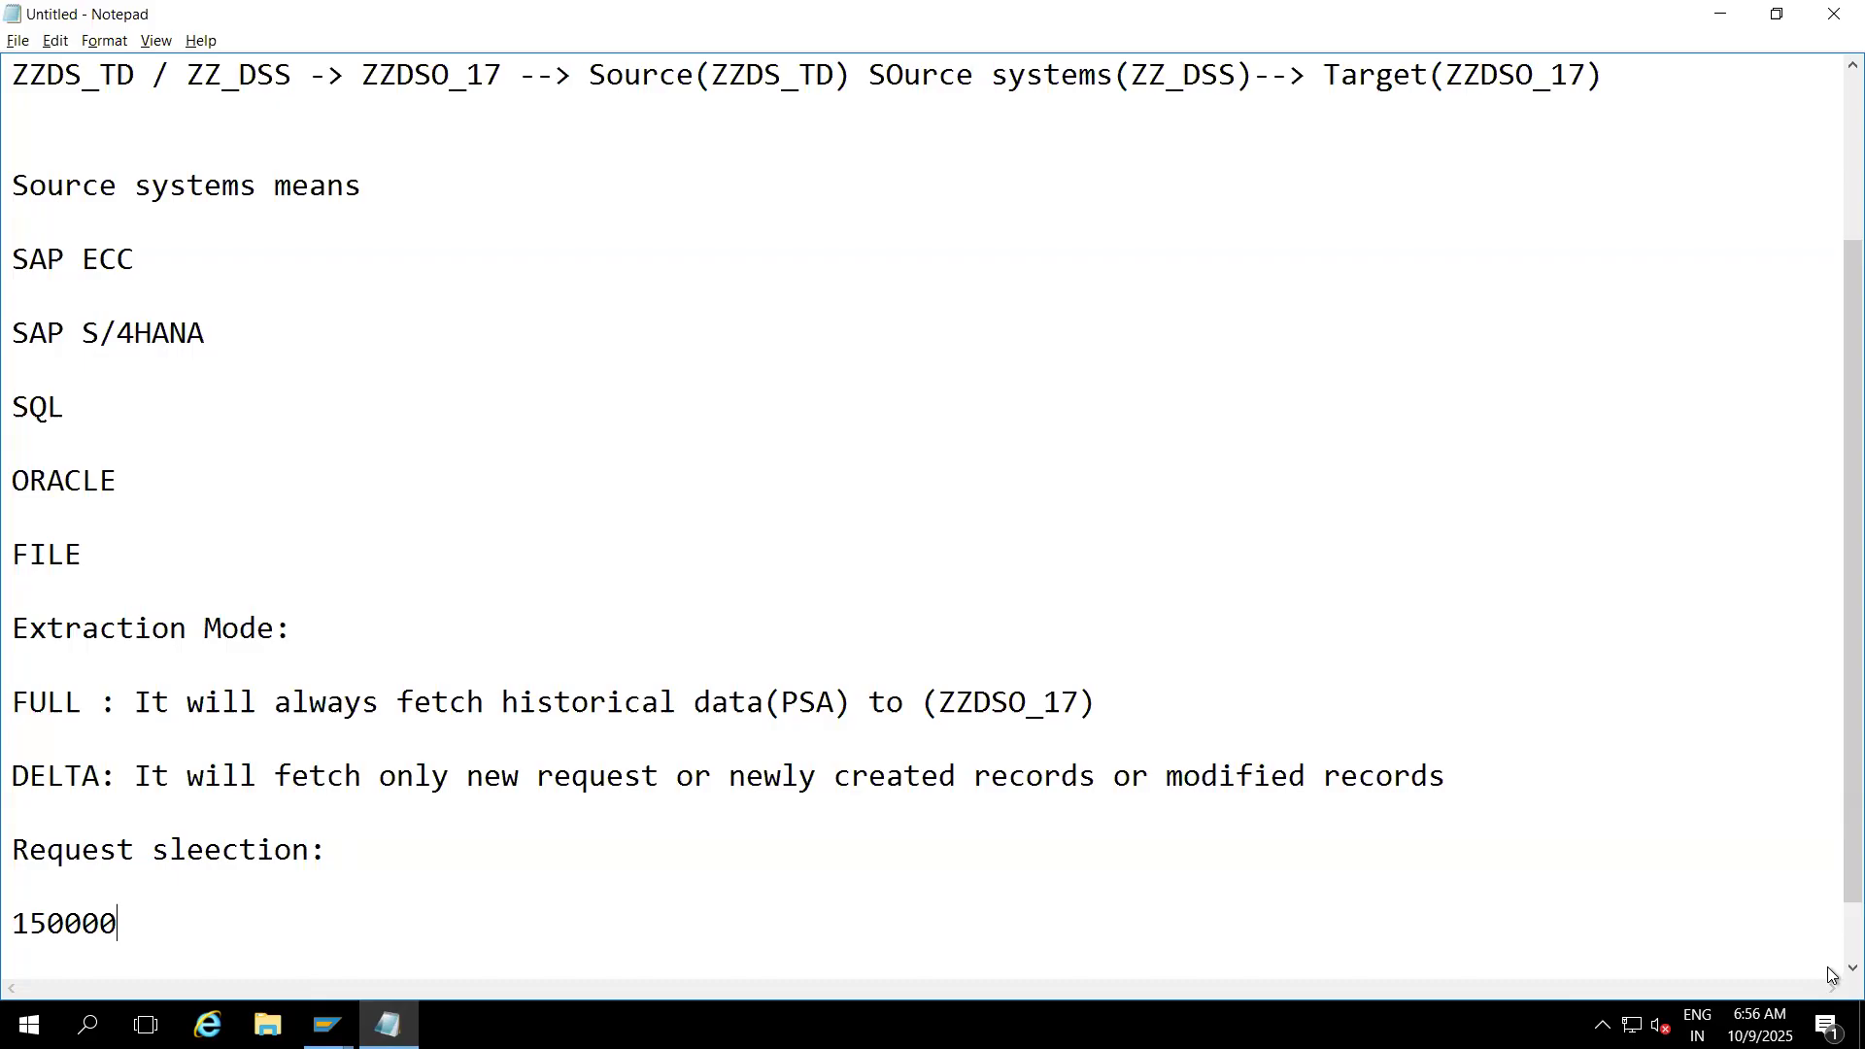
pyautogui.press('Return')
pyautogui.press('Return')
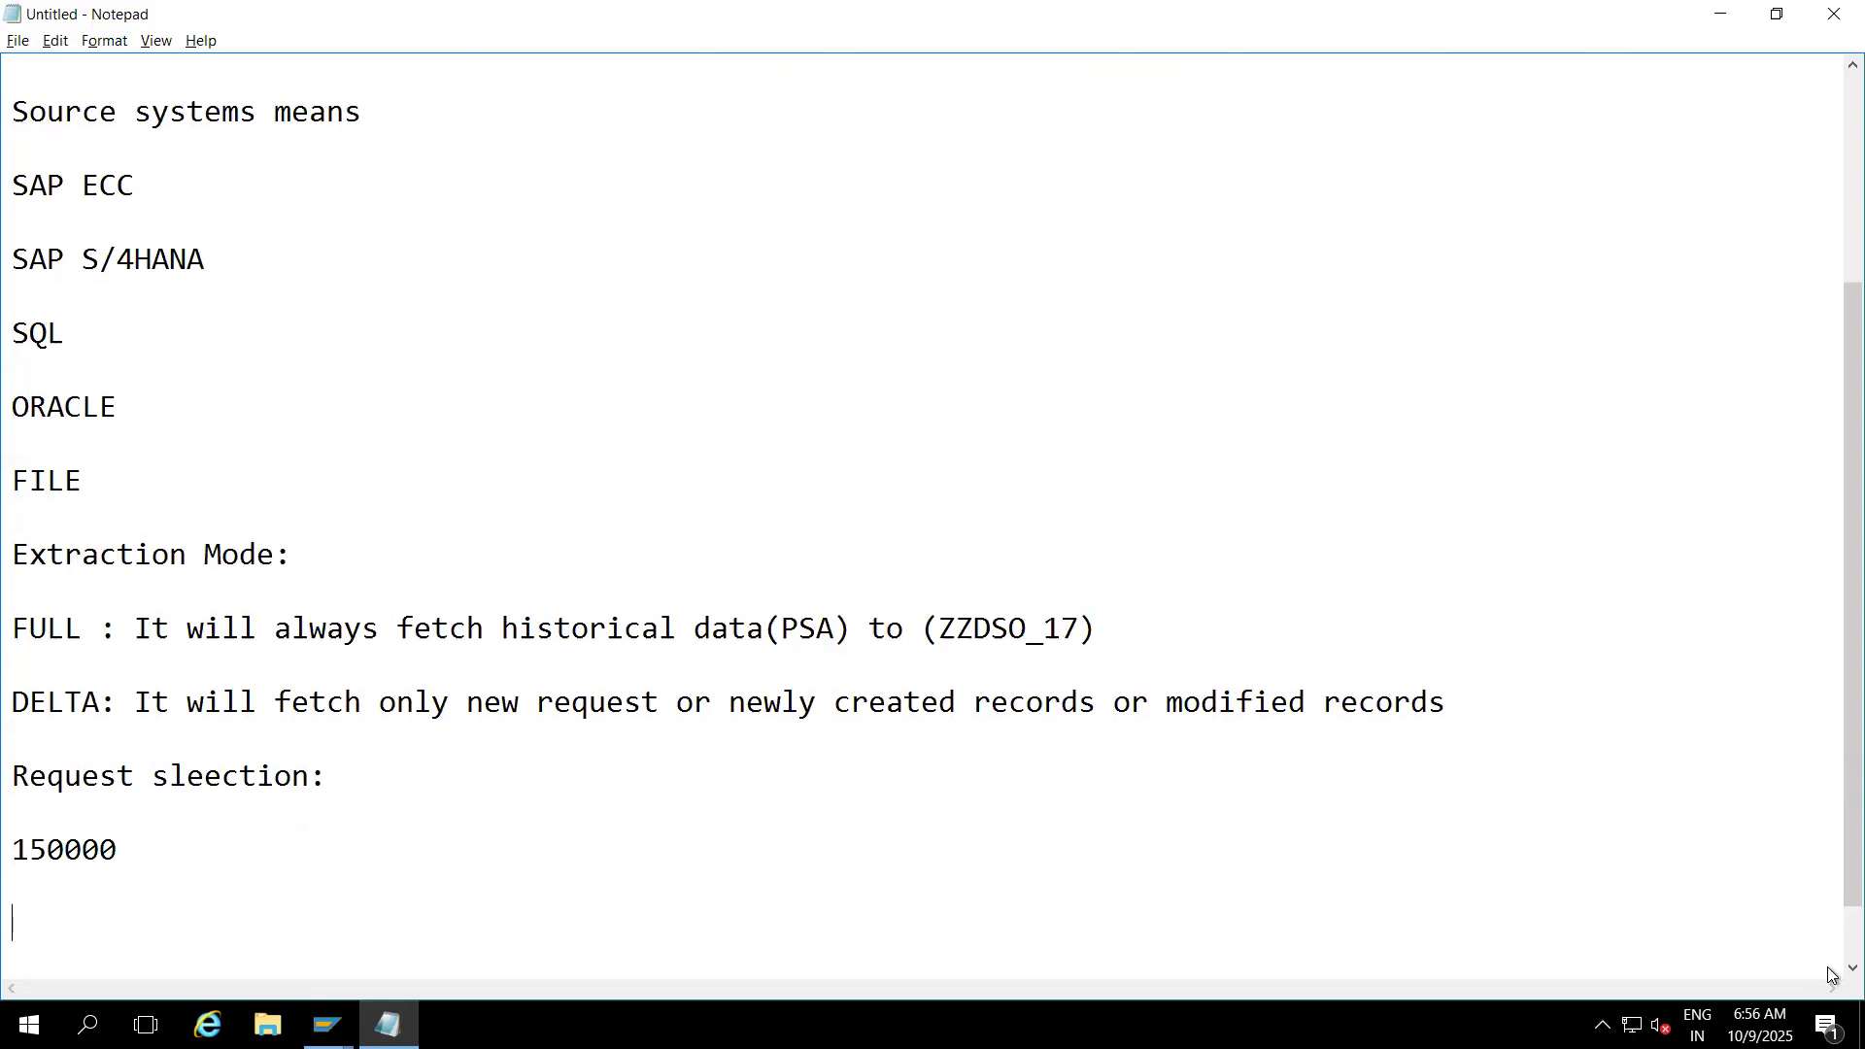
# - Look up the number of parallel processes in the data transfer process's batch manager settings and note 3 in Notepad
pyautogui.hotkey('alt', 'Tab')
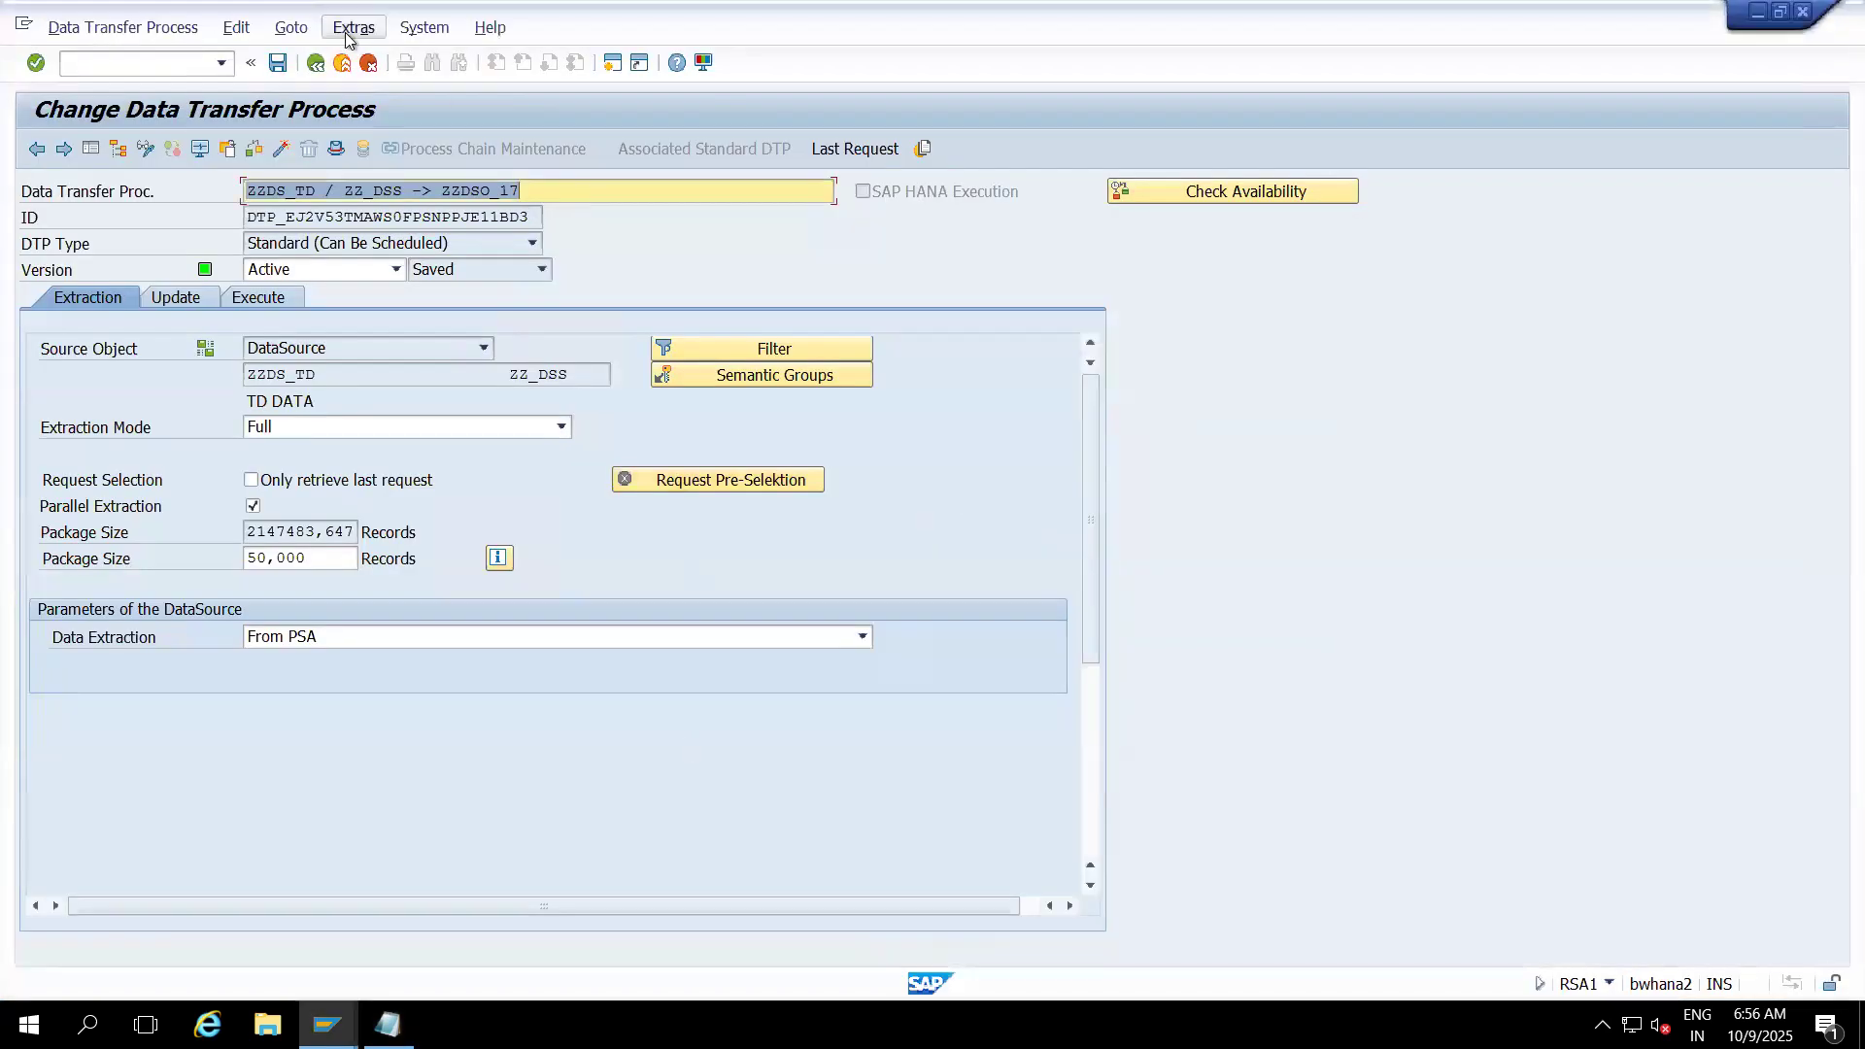
pyautogui.click(291, 27)
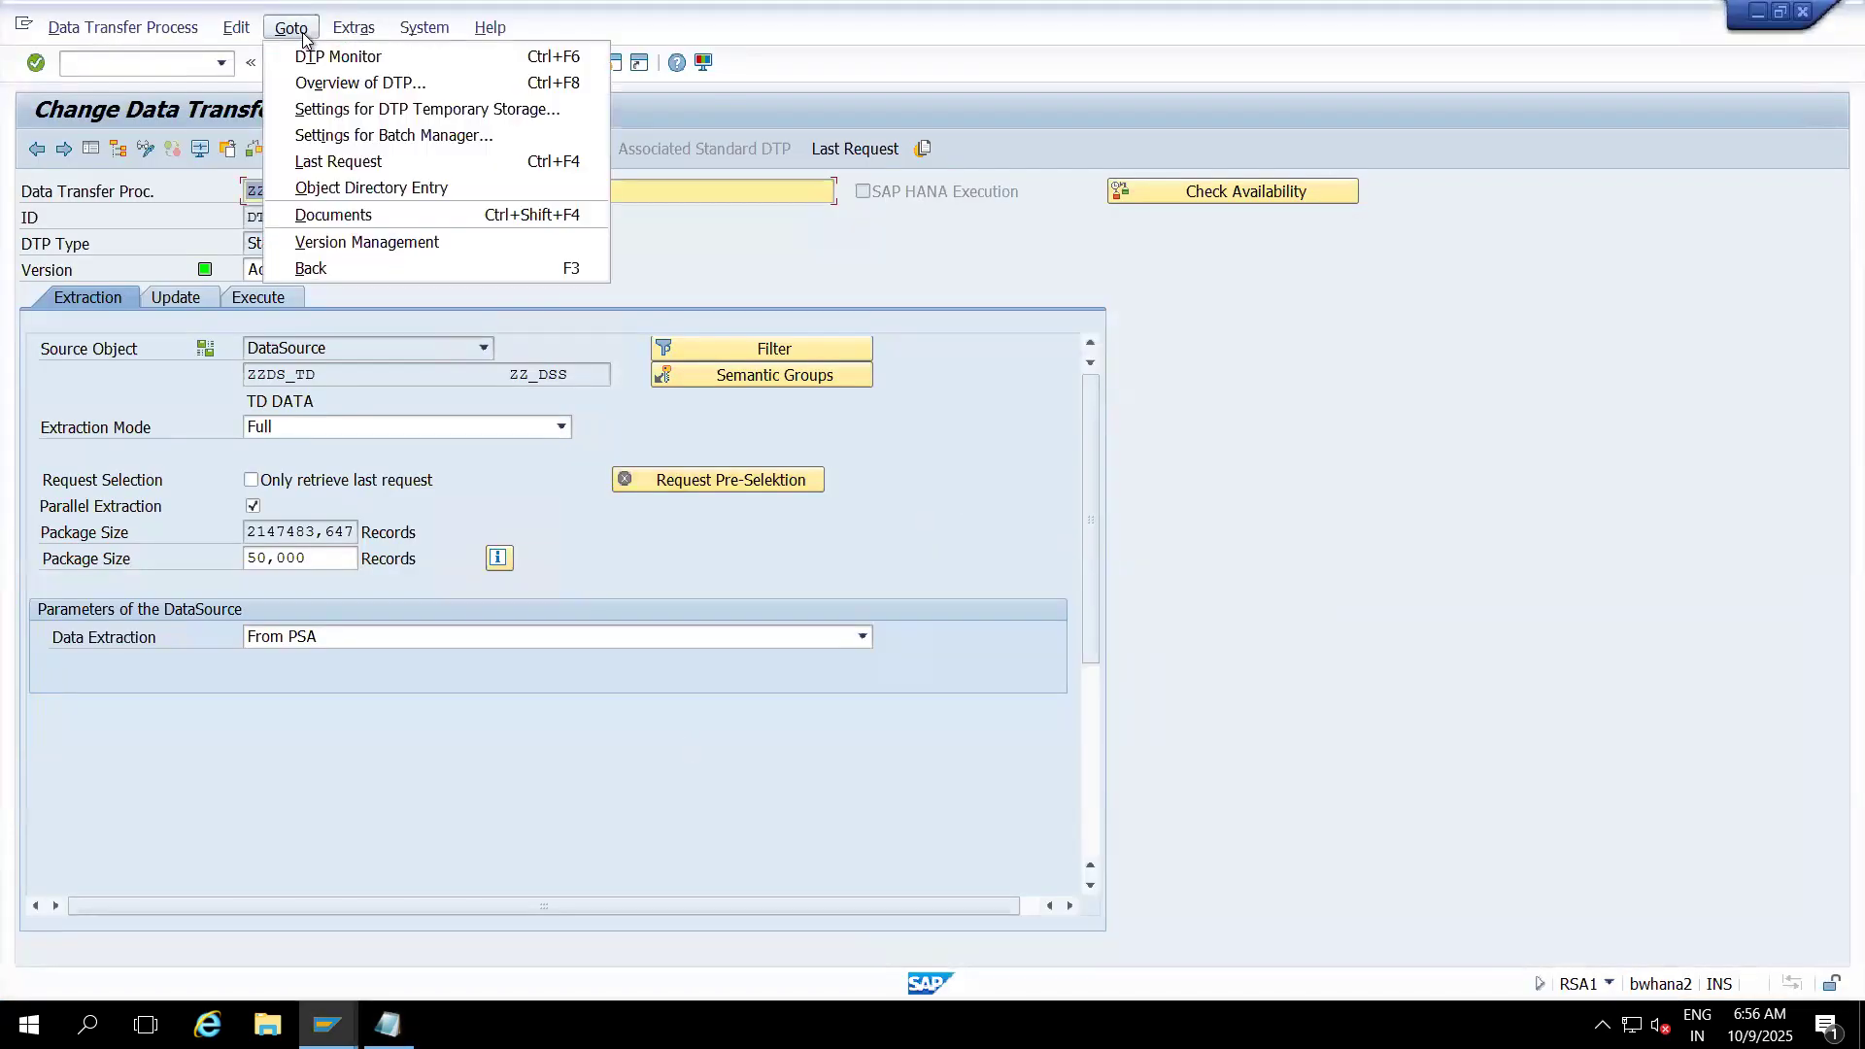
pyautogui.click(362, 138)
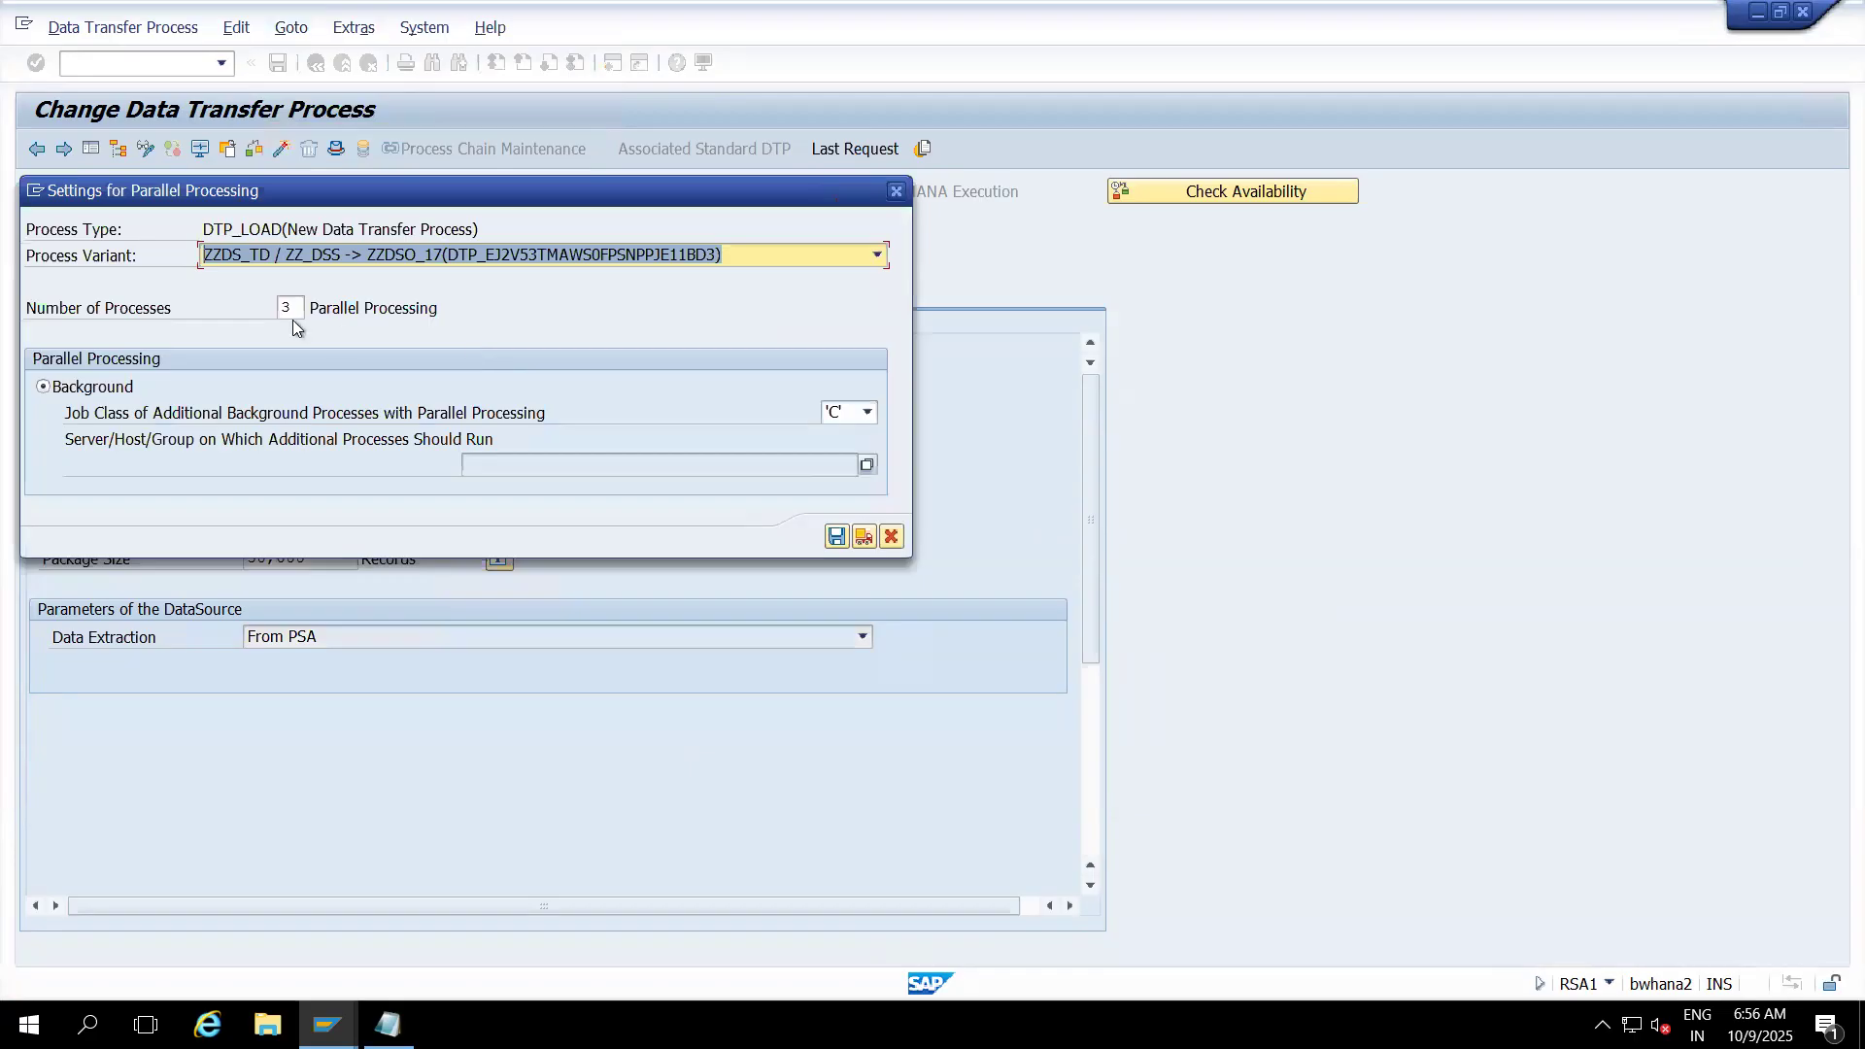
pyautogui.hotkey('alt', 'Tab')
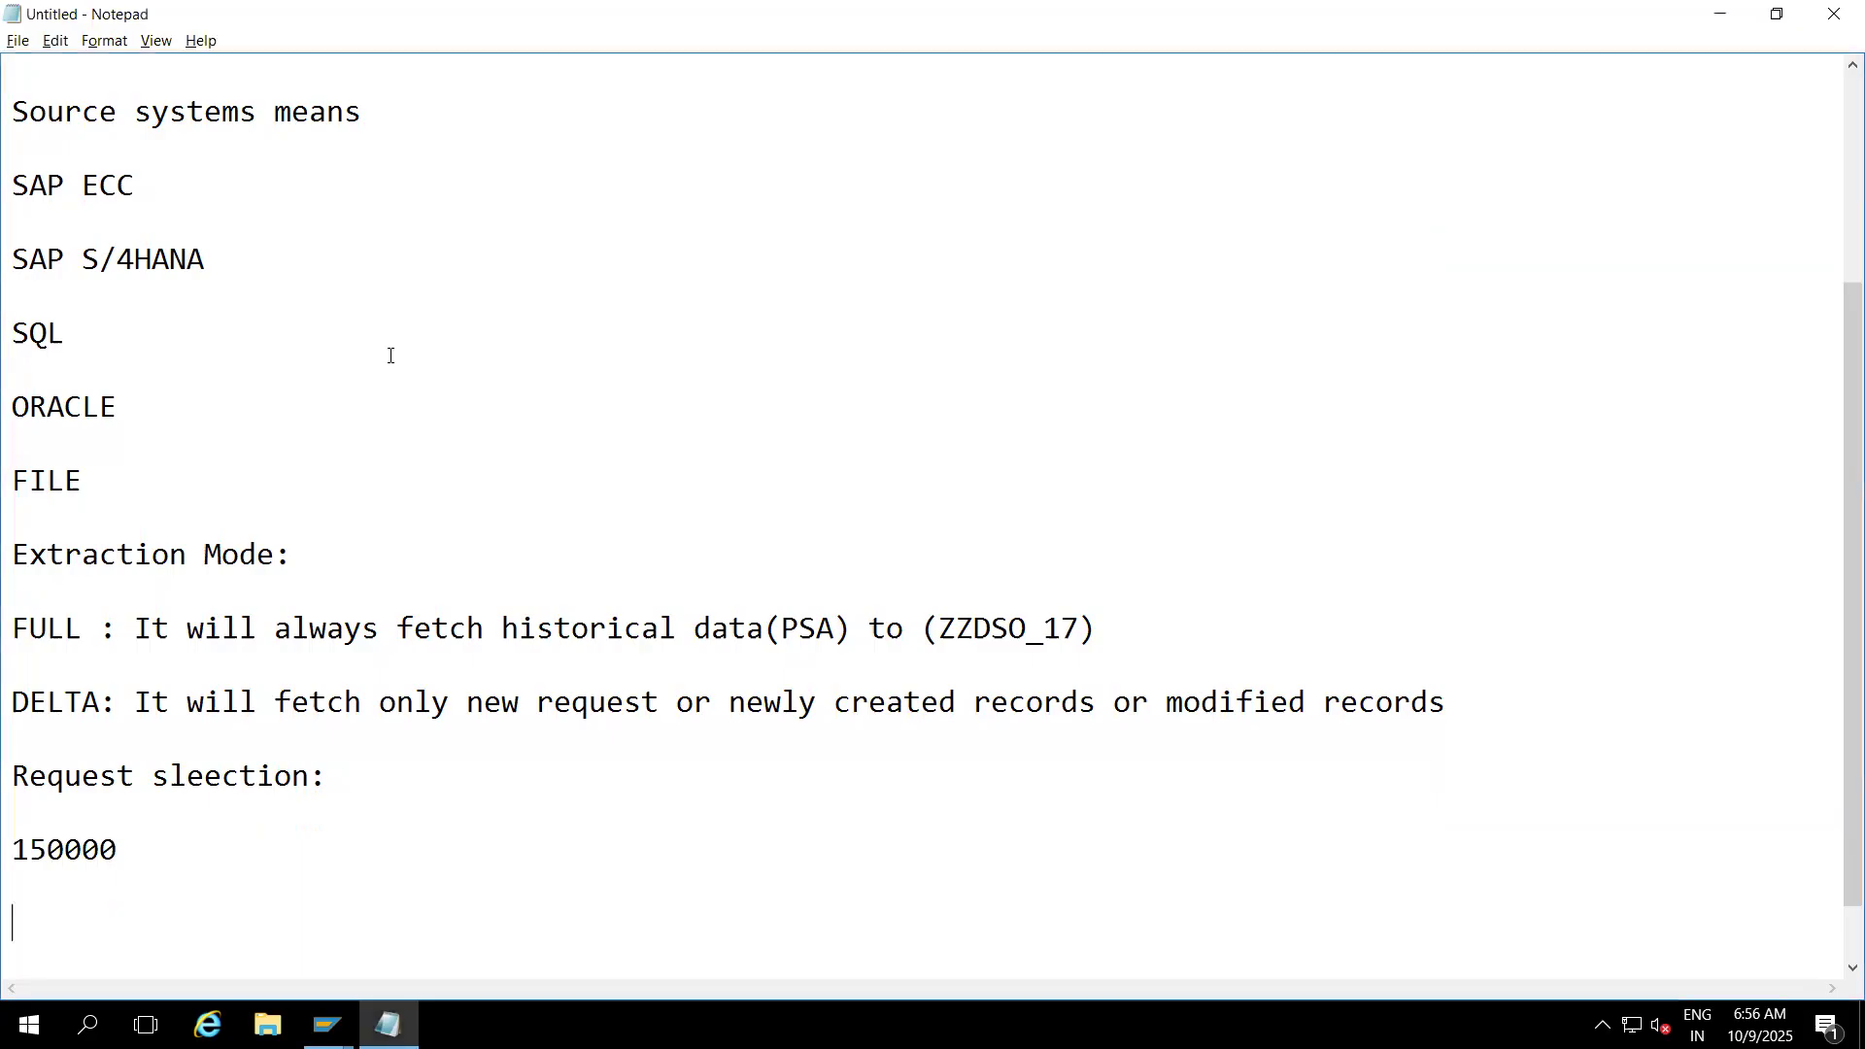
pyautogui.write('3')
pyautogui.press('Return')
pyautogui.press('Return')
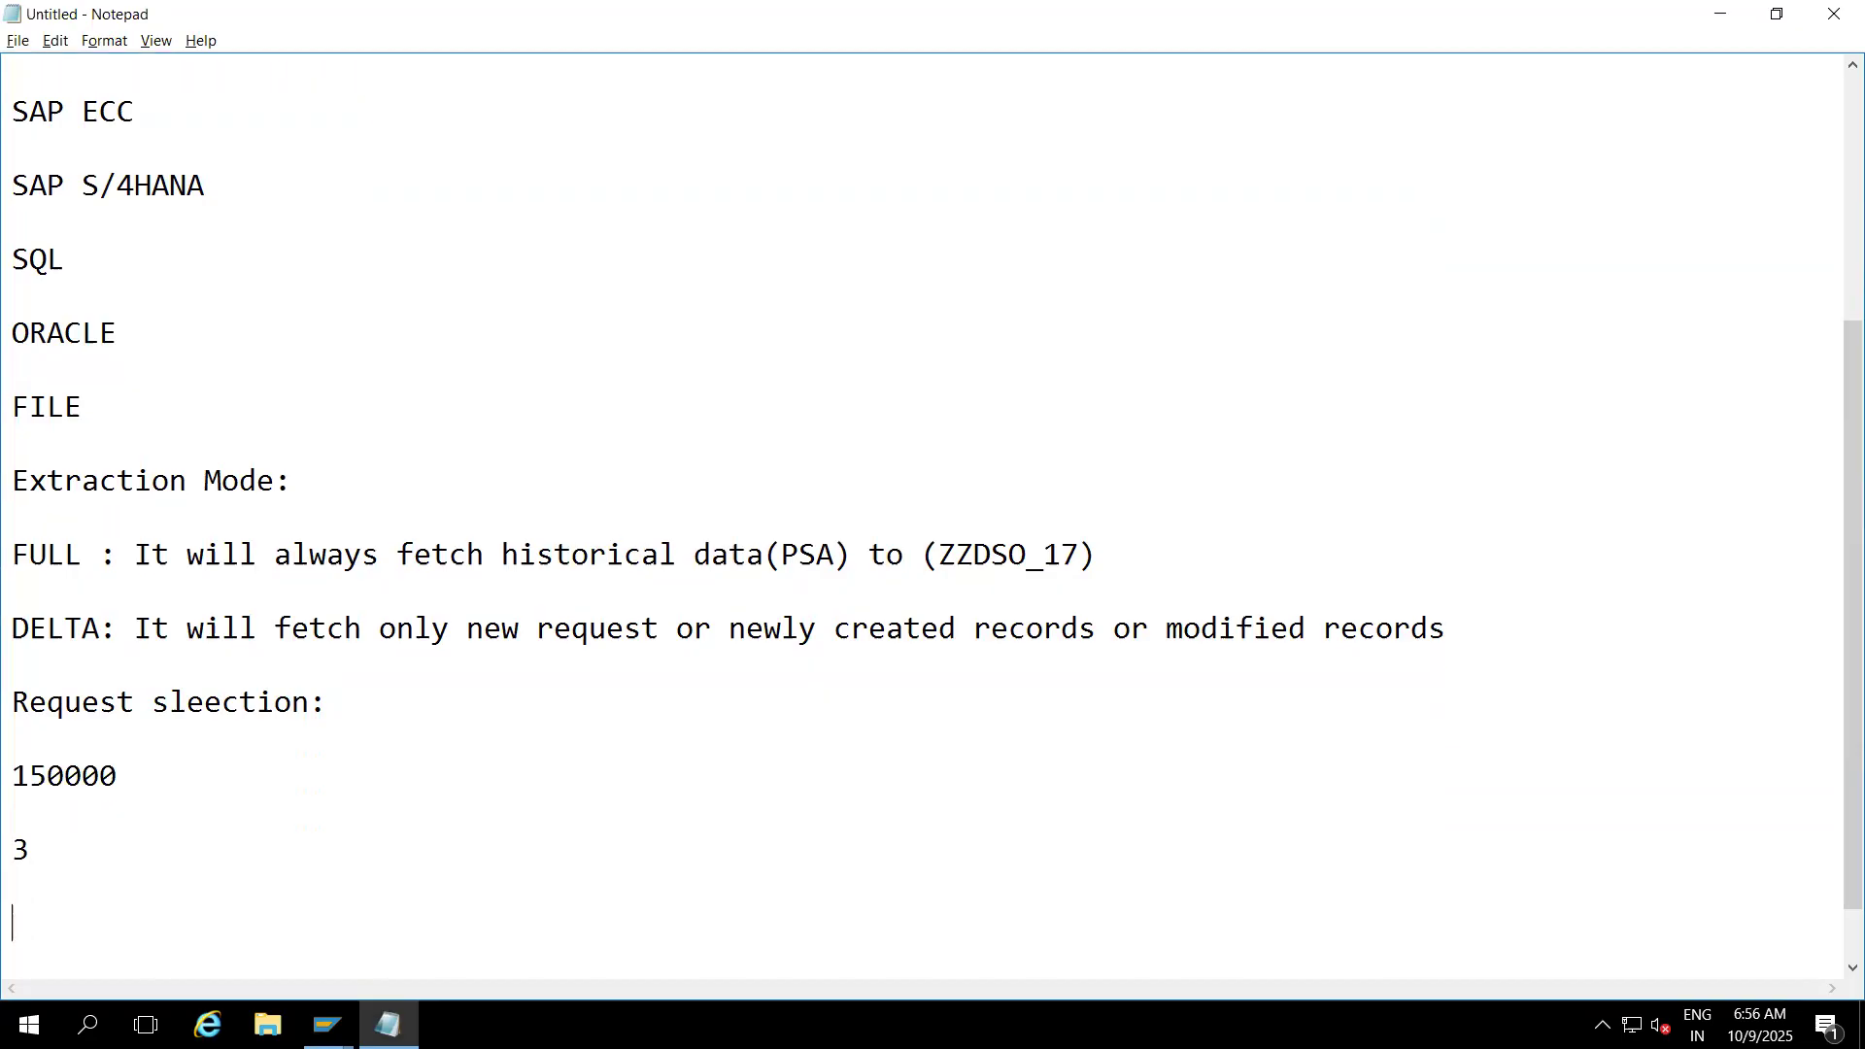
# - List three numbered lines below the process count in the notes, each reading "package 50000"
pyautogui.write('1)package 50000')
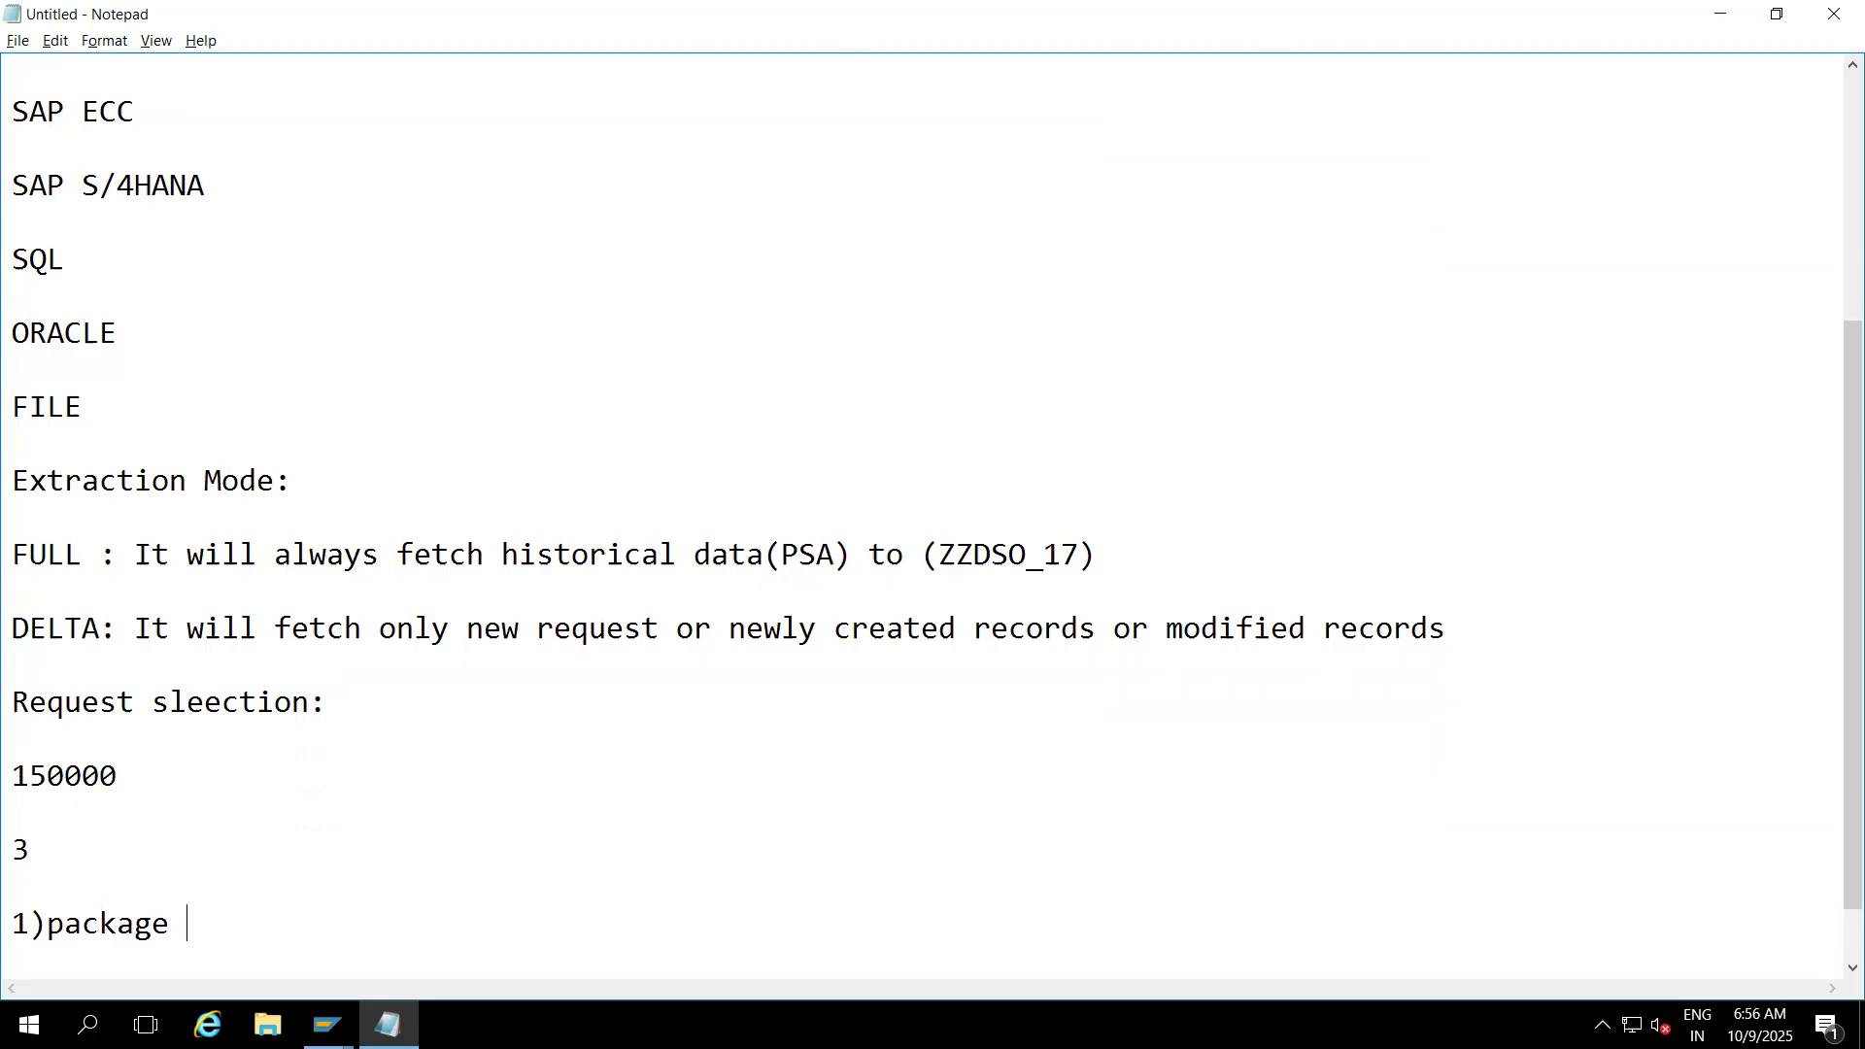
pyautogui.press('Return')
pyautogui.write('2)pa')
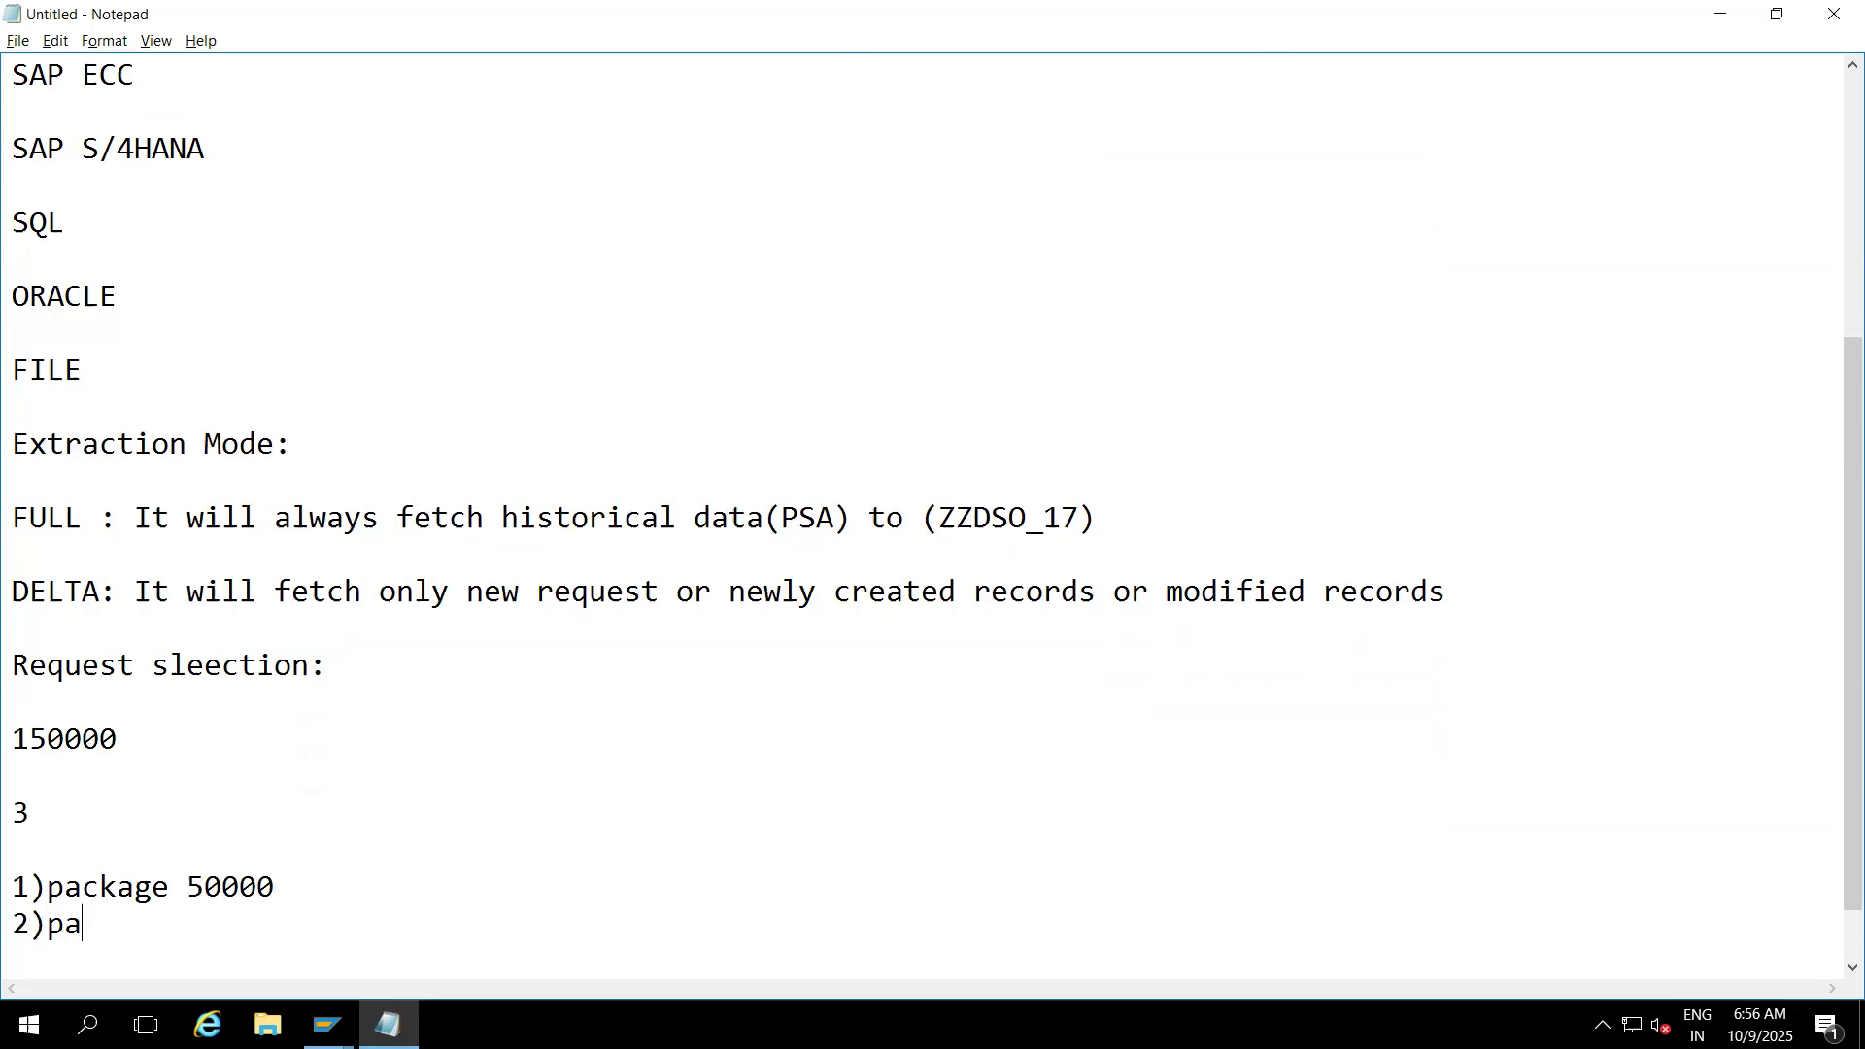
pyautogui.write('ckage 50000')
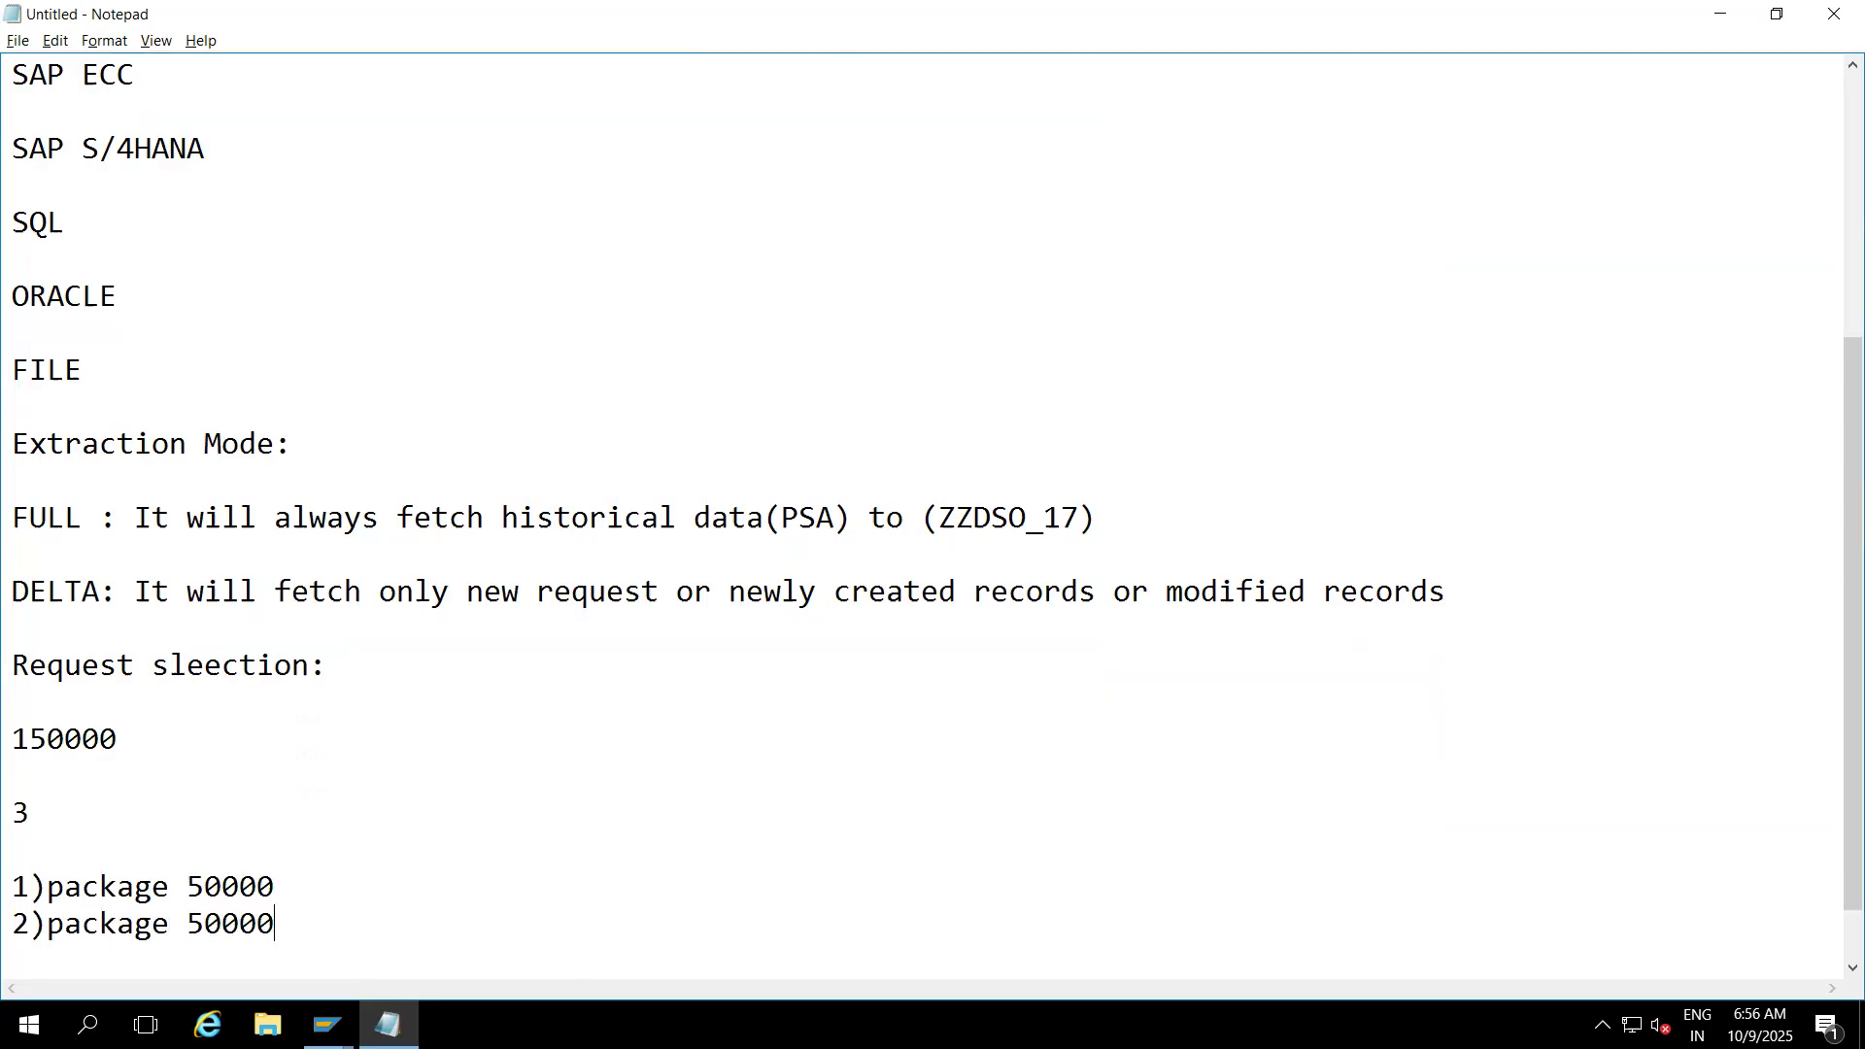
pyautogui.press('Return')
pyautogui.write('3)')
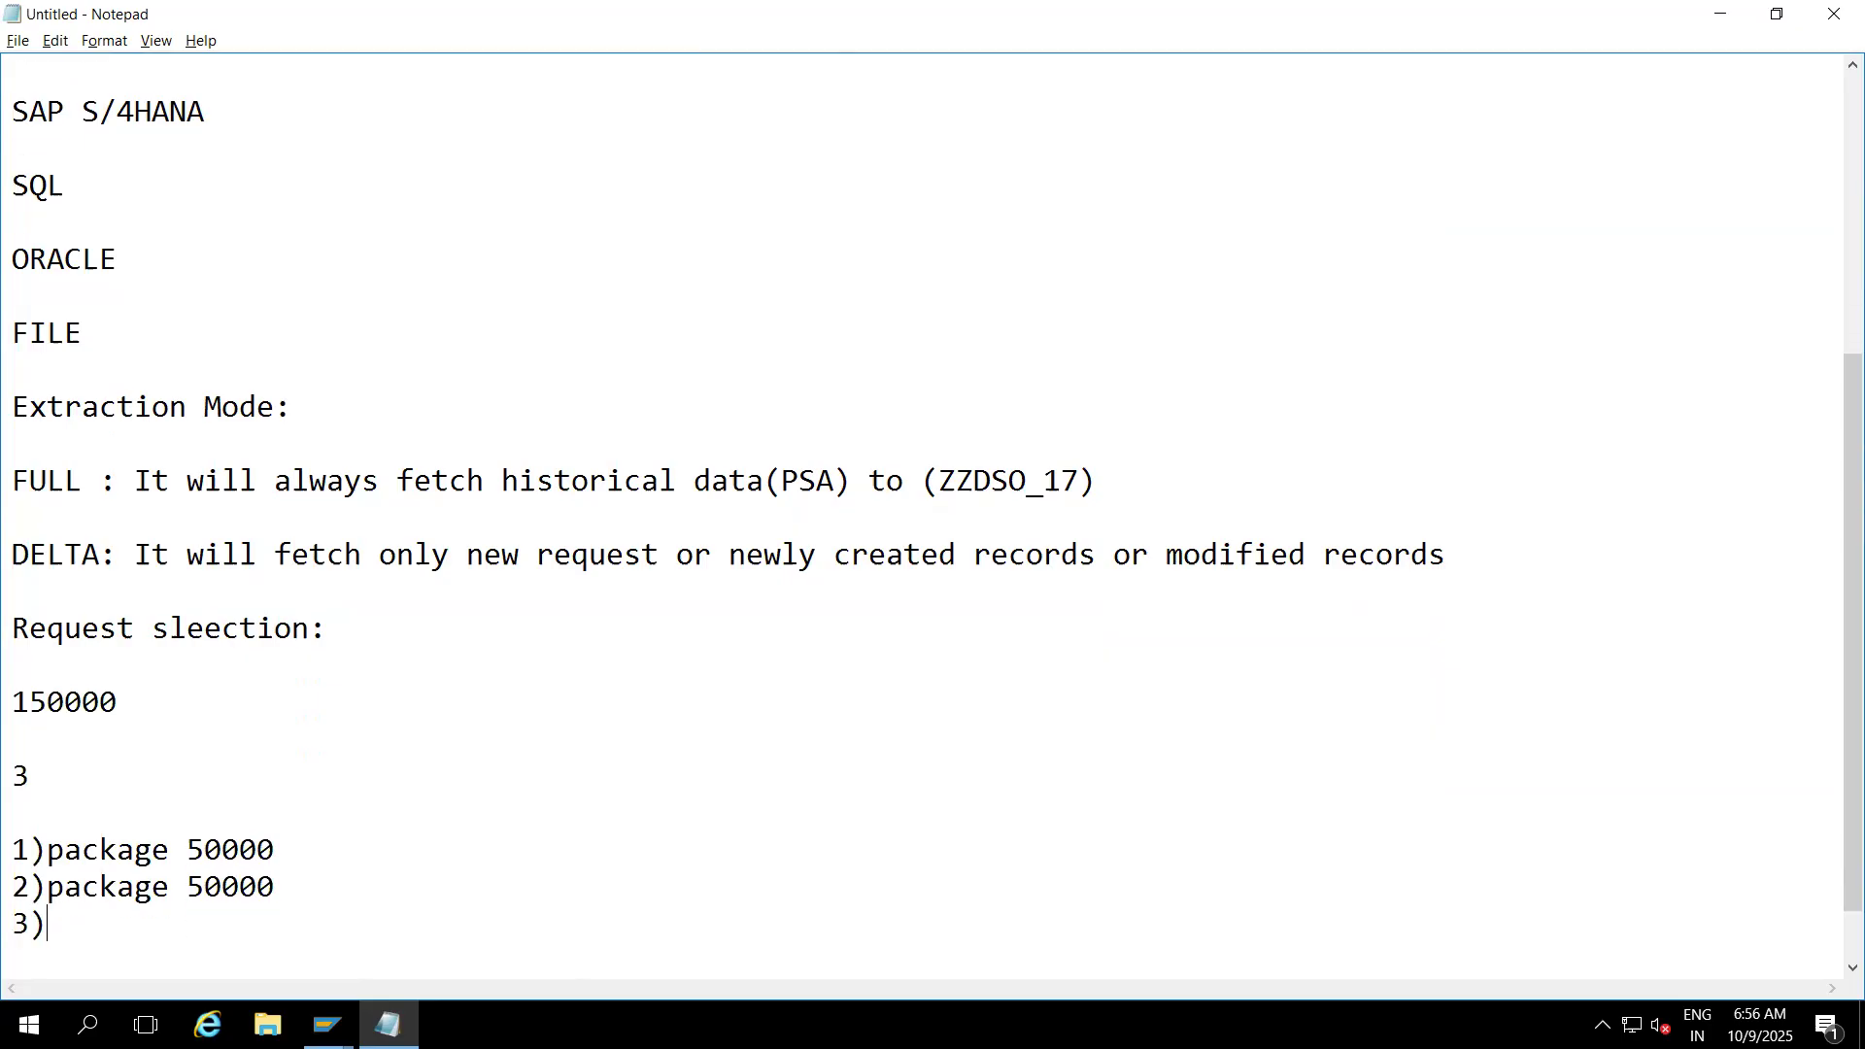
pyautogui.write('package 50000')
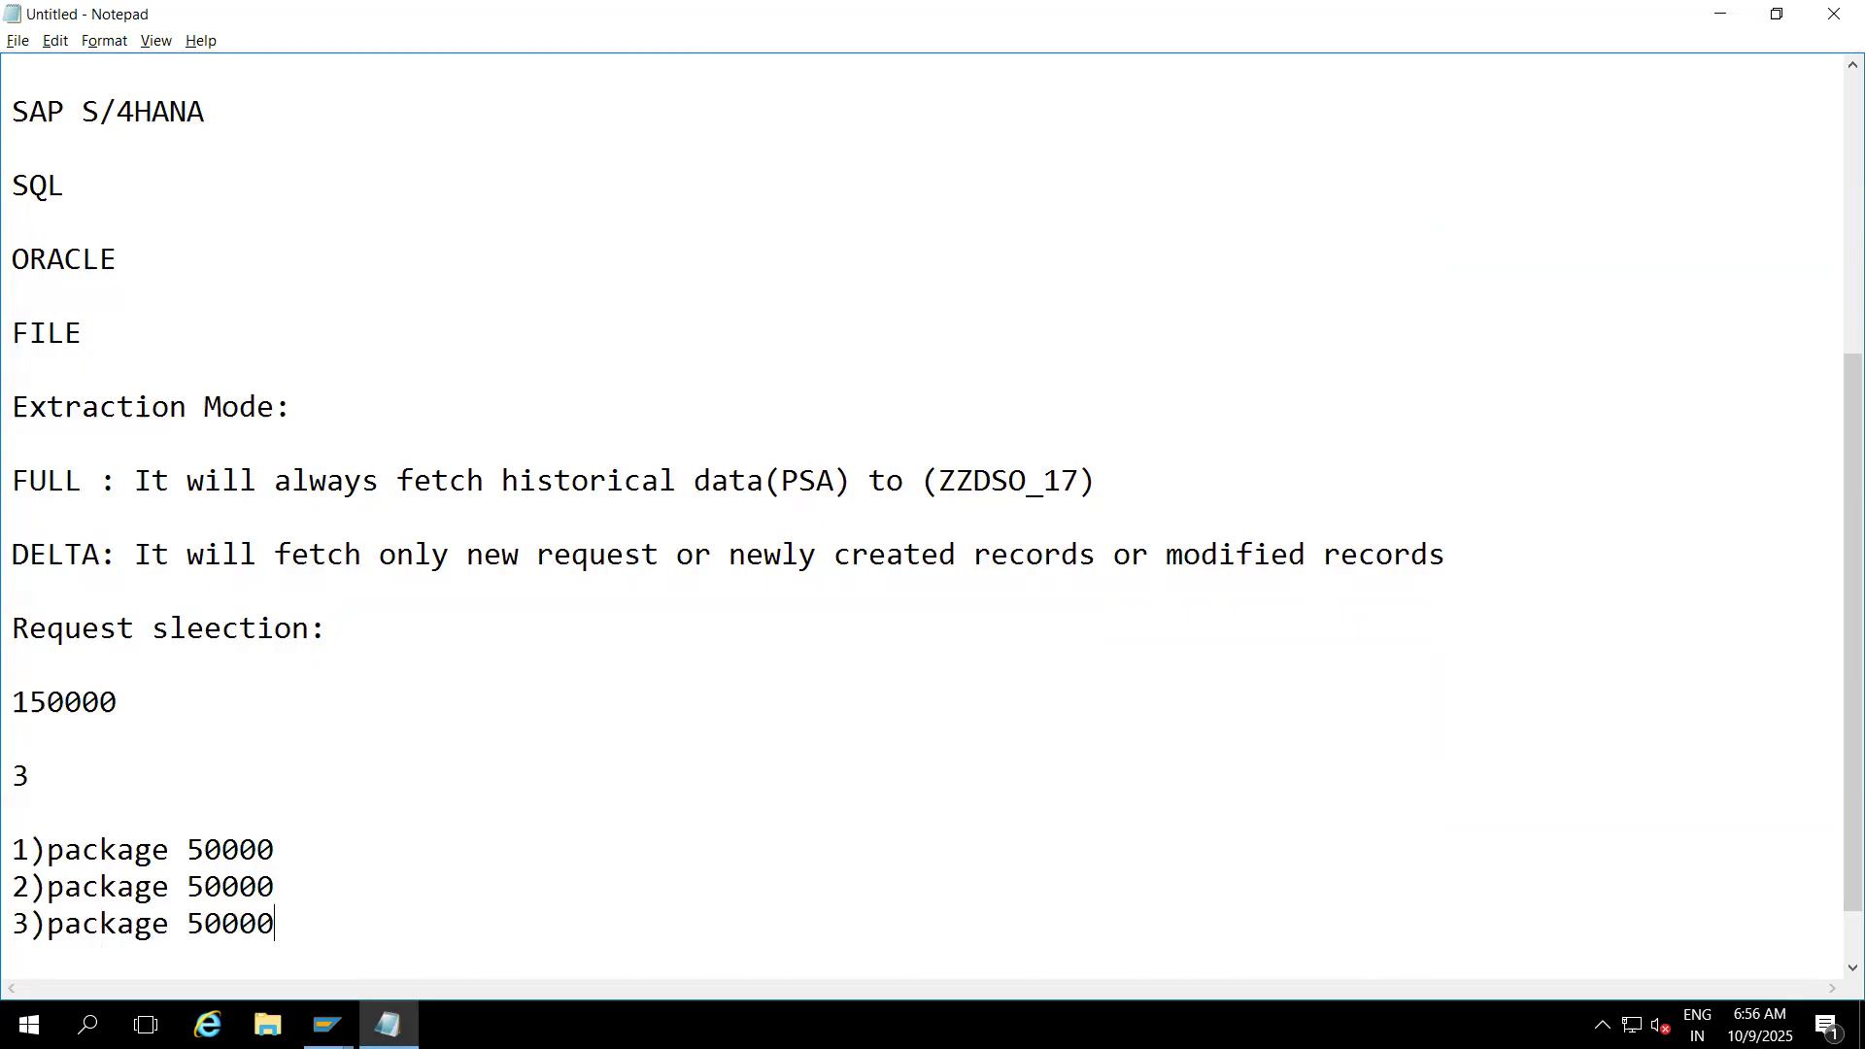
# - Compare the parallel processing settings in SAP with the three package lines in Notepad and return to the settings
pyautogui.click(327, 1025)
pyautogui.click(384, 923)
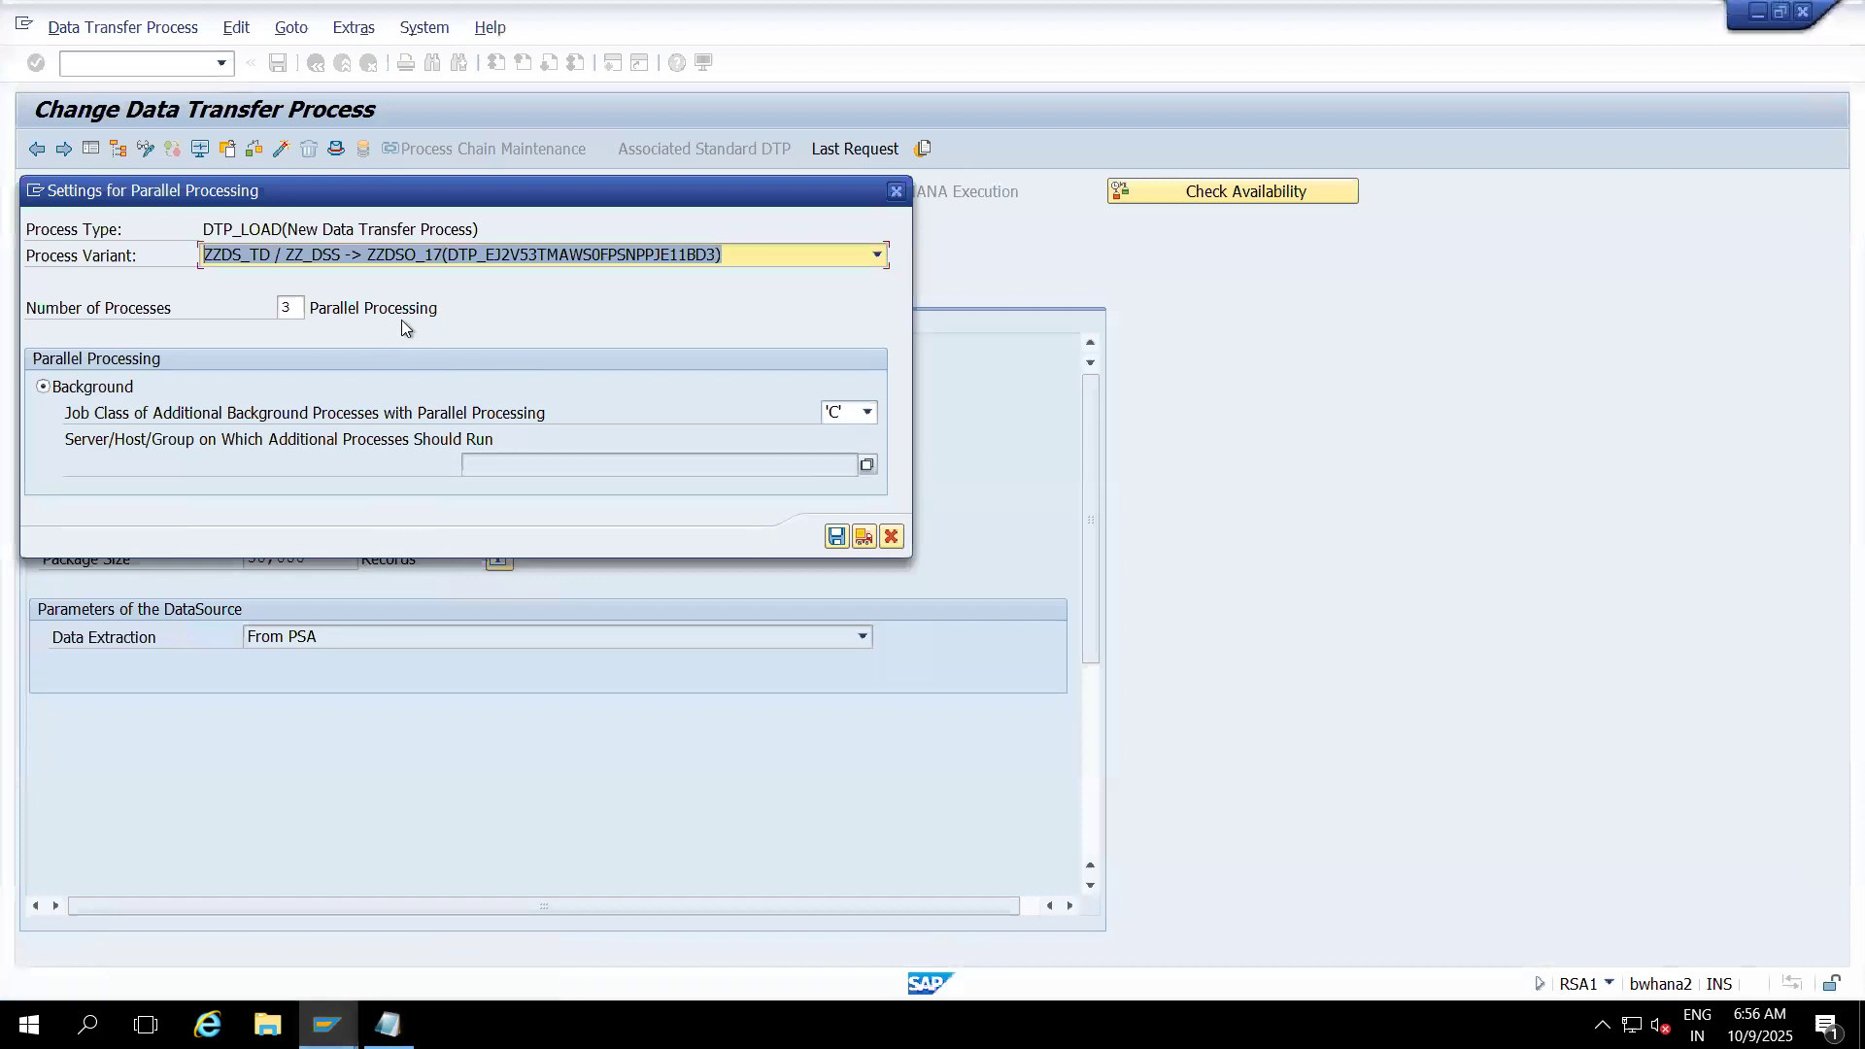
pyautogui.hotkey('alt', 'Tab')
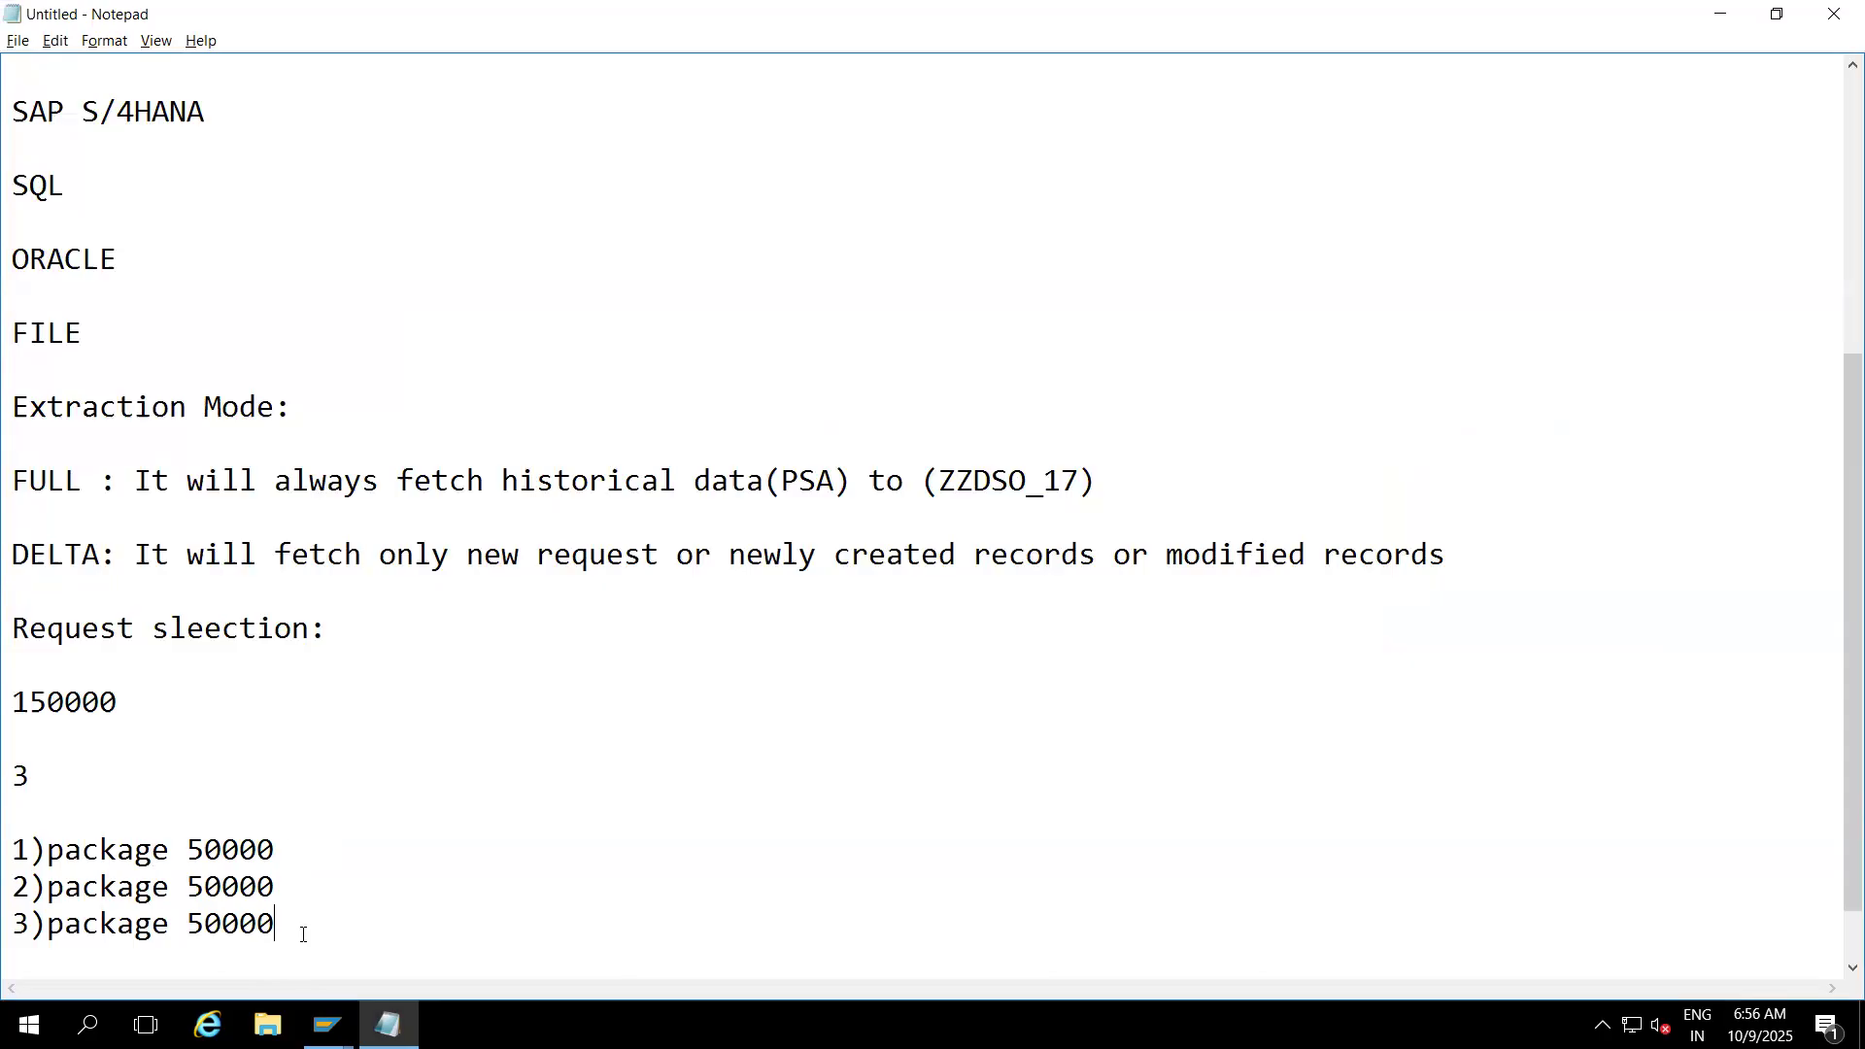
pyautogui.press('Return')
pyautogui.press('Return')
pyautogui.moveTo(12, 775); pyautogui.dragTo(305, 849)
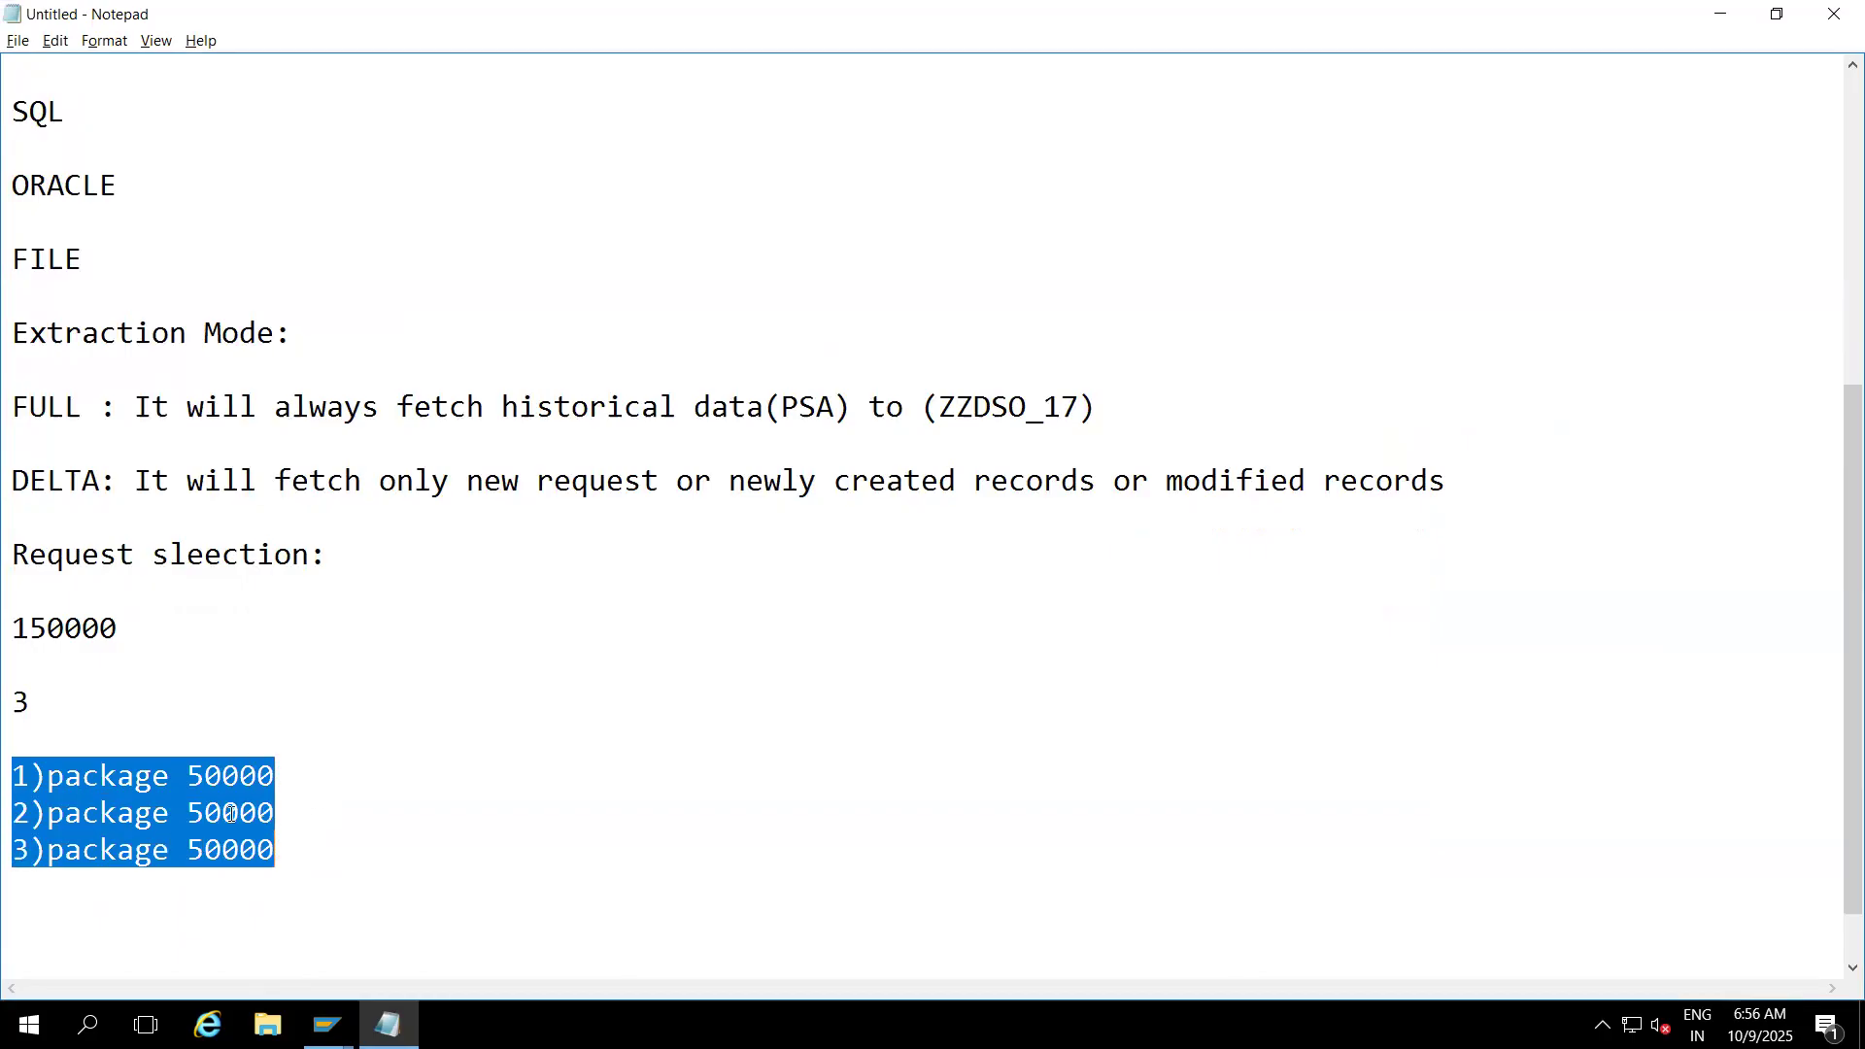
pyautogui.click(284, 854)
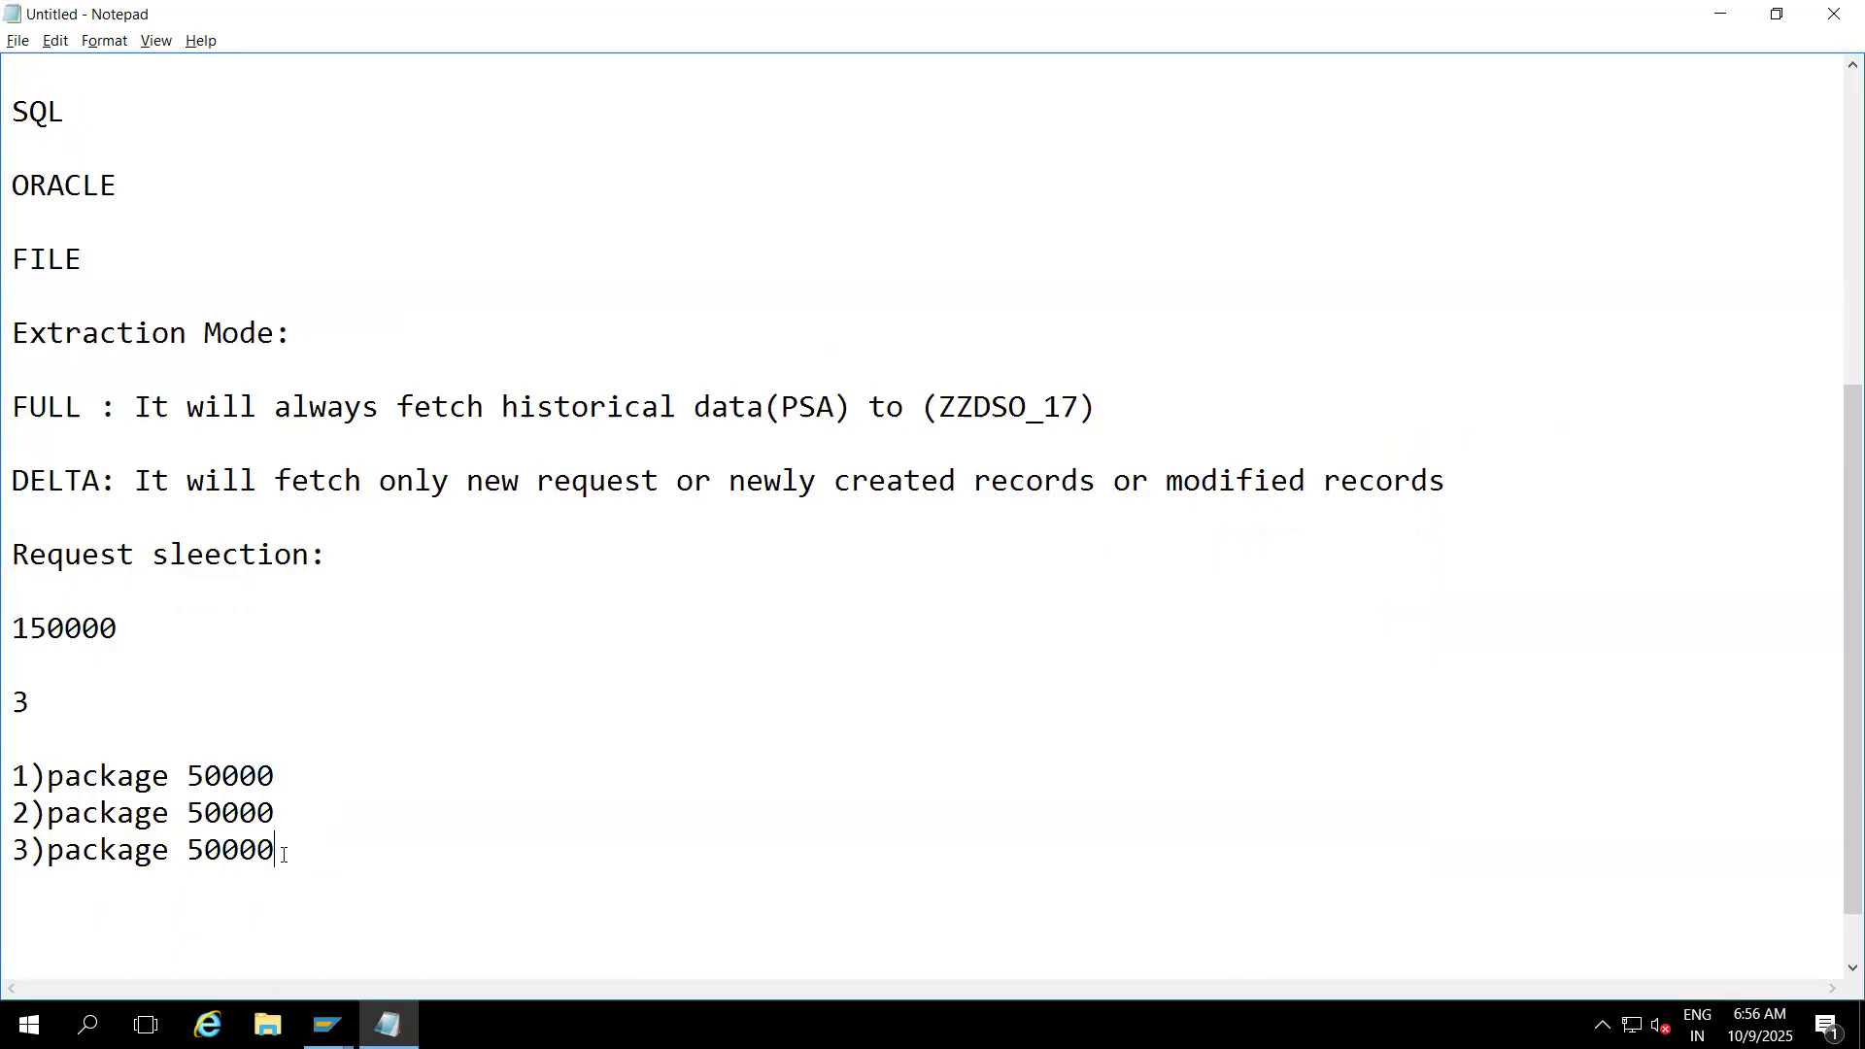
pyautogui.press('Return')
pyautogui.press('Return')
pyautogui.click(1719, 14)
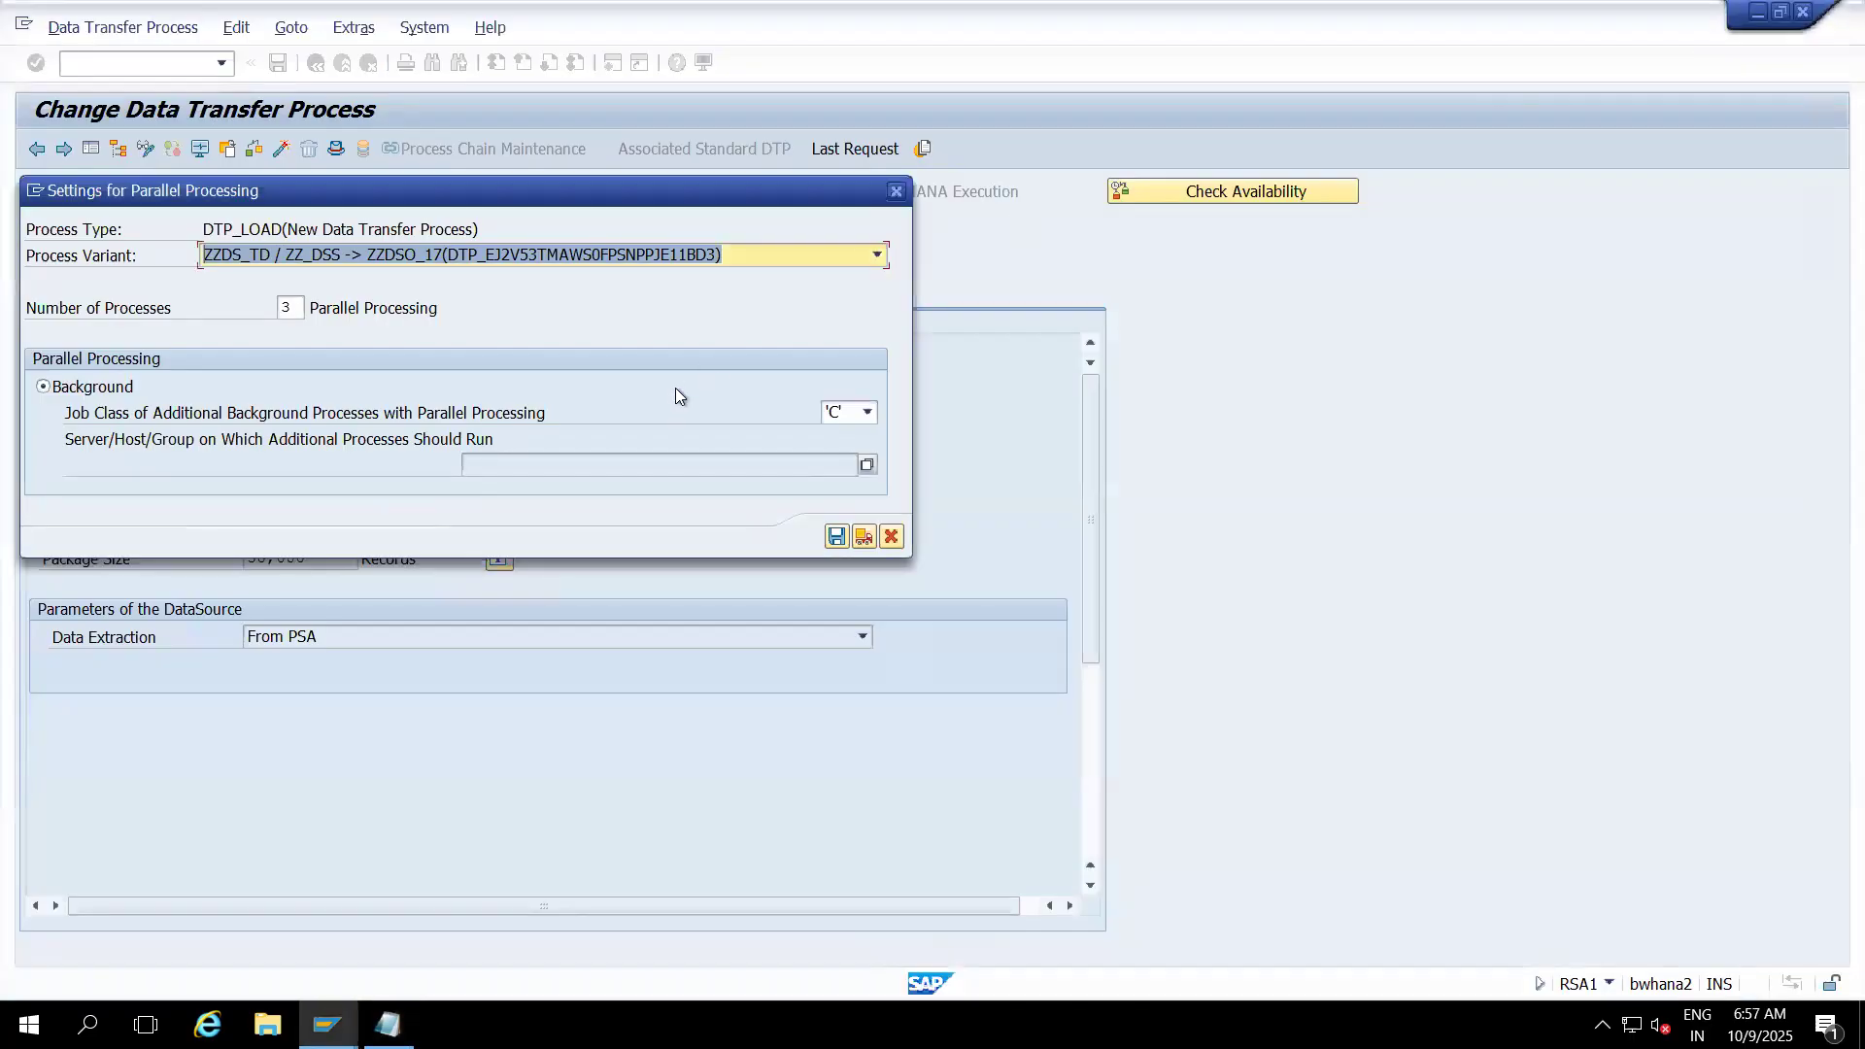
# - Close the parallel processing settings, set the data transfer process's editable package size to 150000 records, and activate it
pyautogui.click(895, 193)
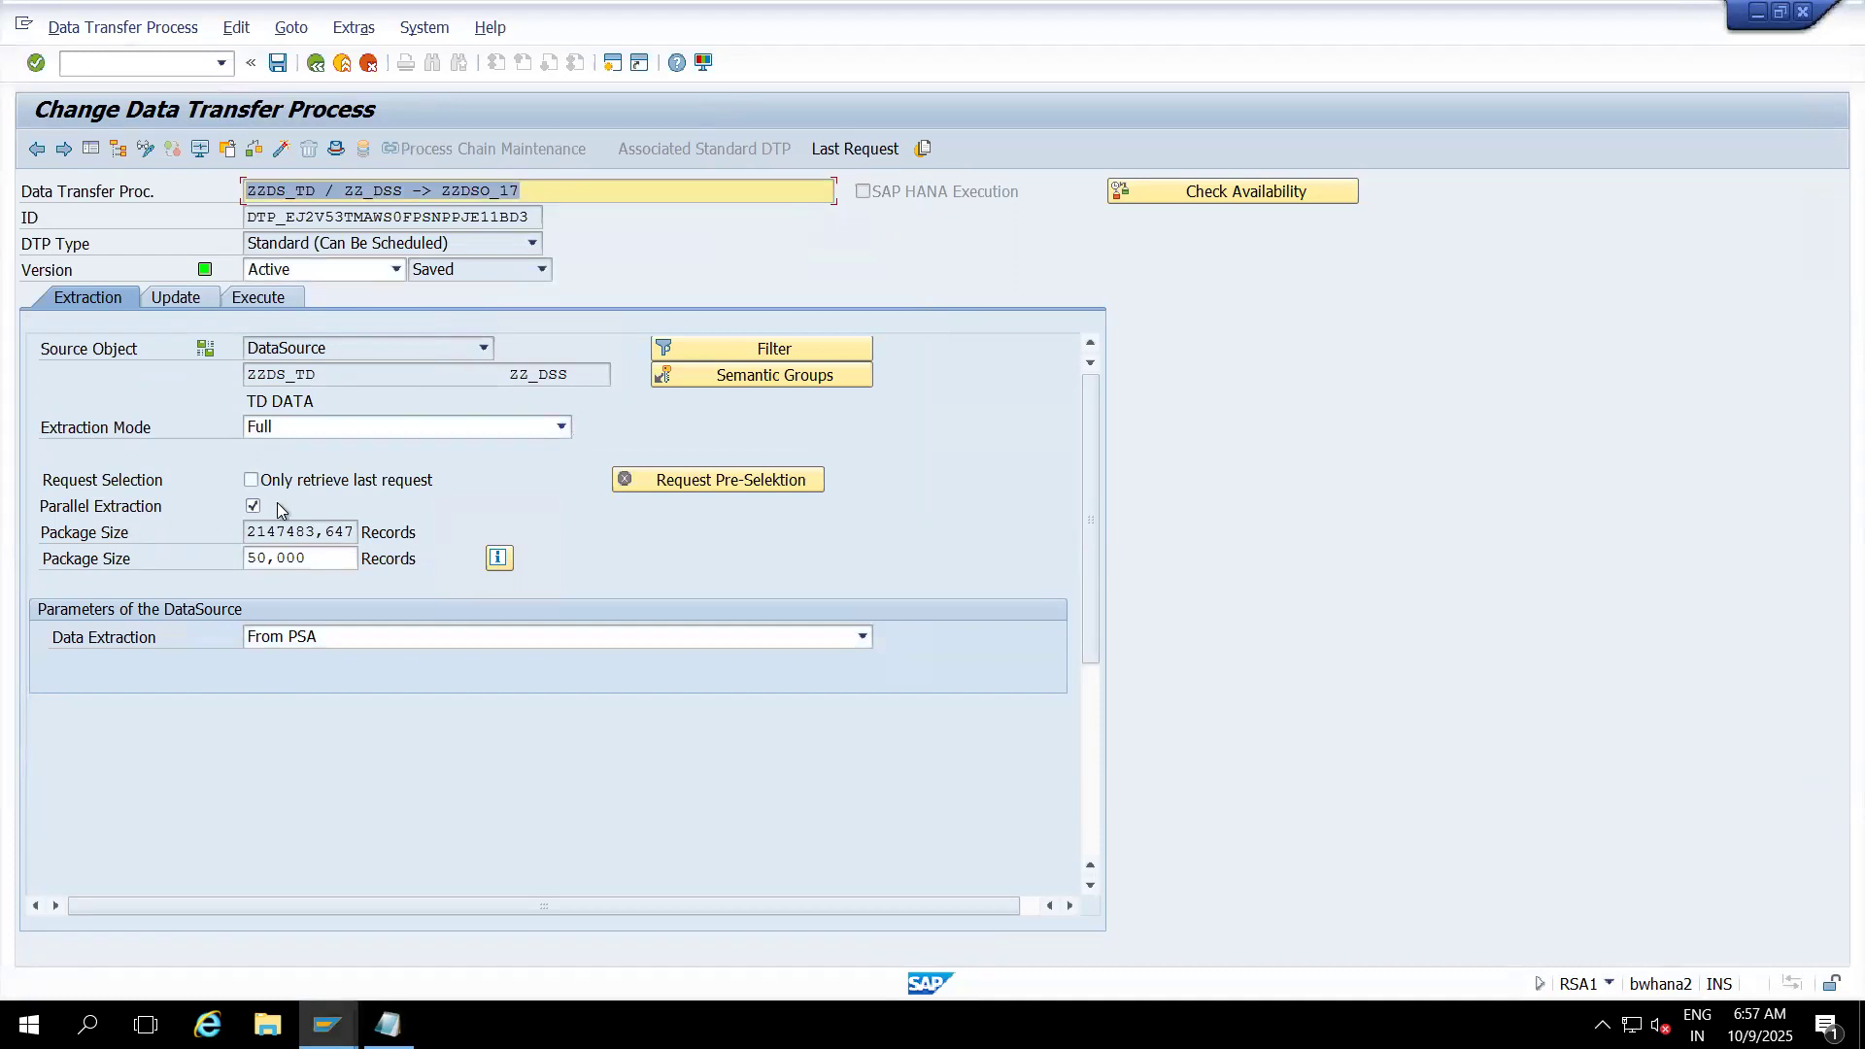
pyautogui.click(325, 556)
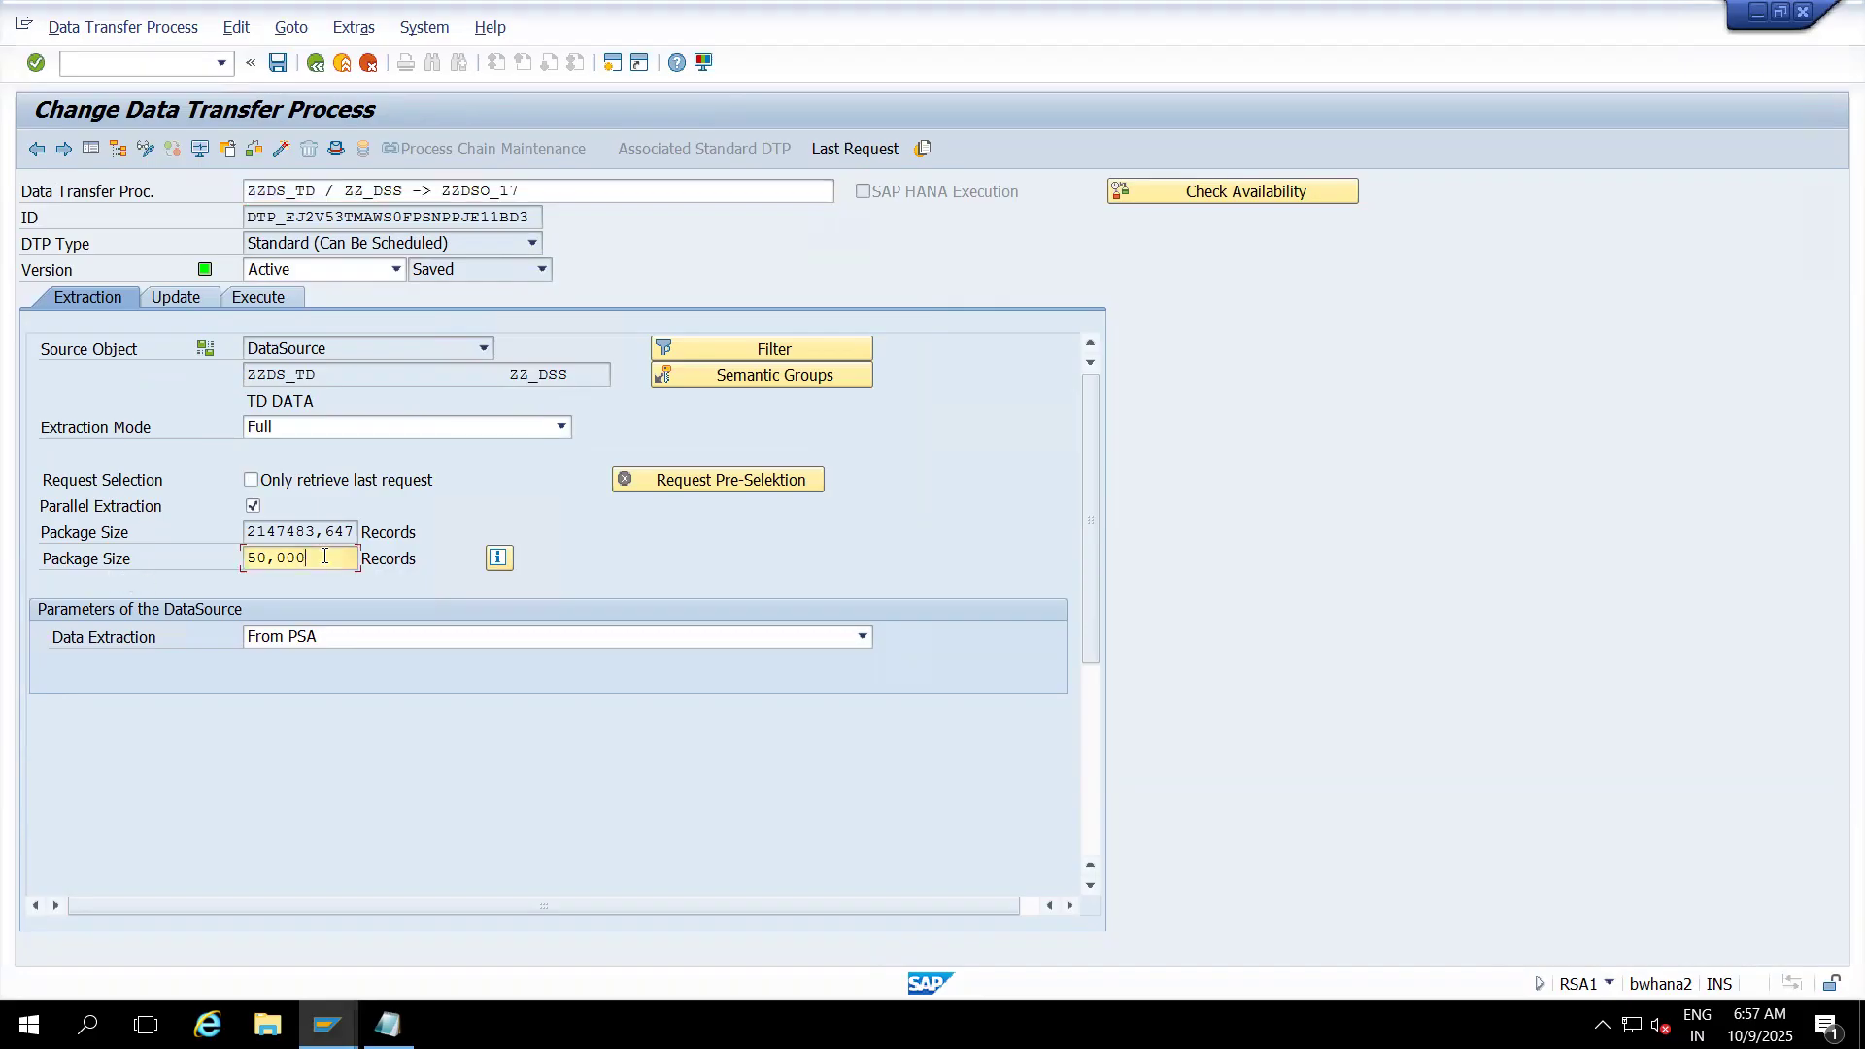
pyautogui.press('BackSpace')
pyautogui.press('BackSpace')
pyautogui.press('BackSpace')
pyautogui.press('BackSpace')
pyautogui.press('BackSpace')
pyautogui.press('BackSpace')
pyautogui.write('150000')
pyautogui.click(281, 148)
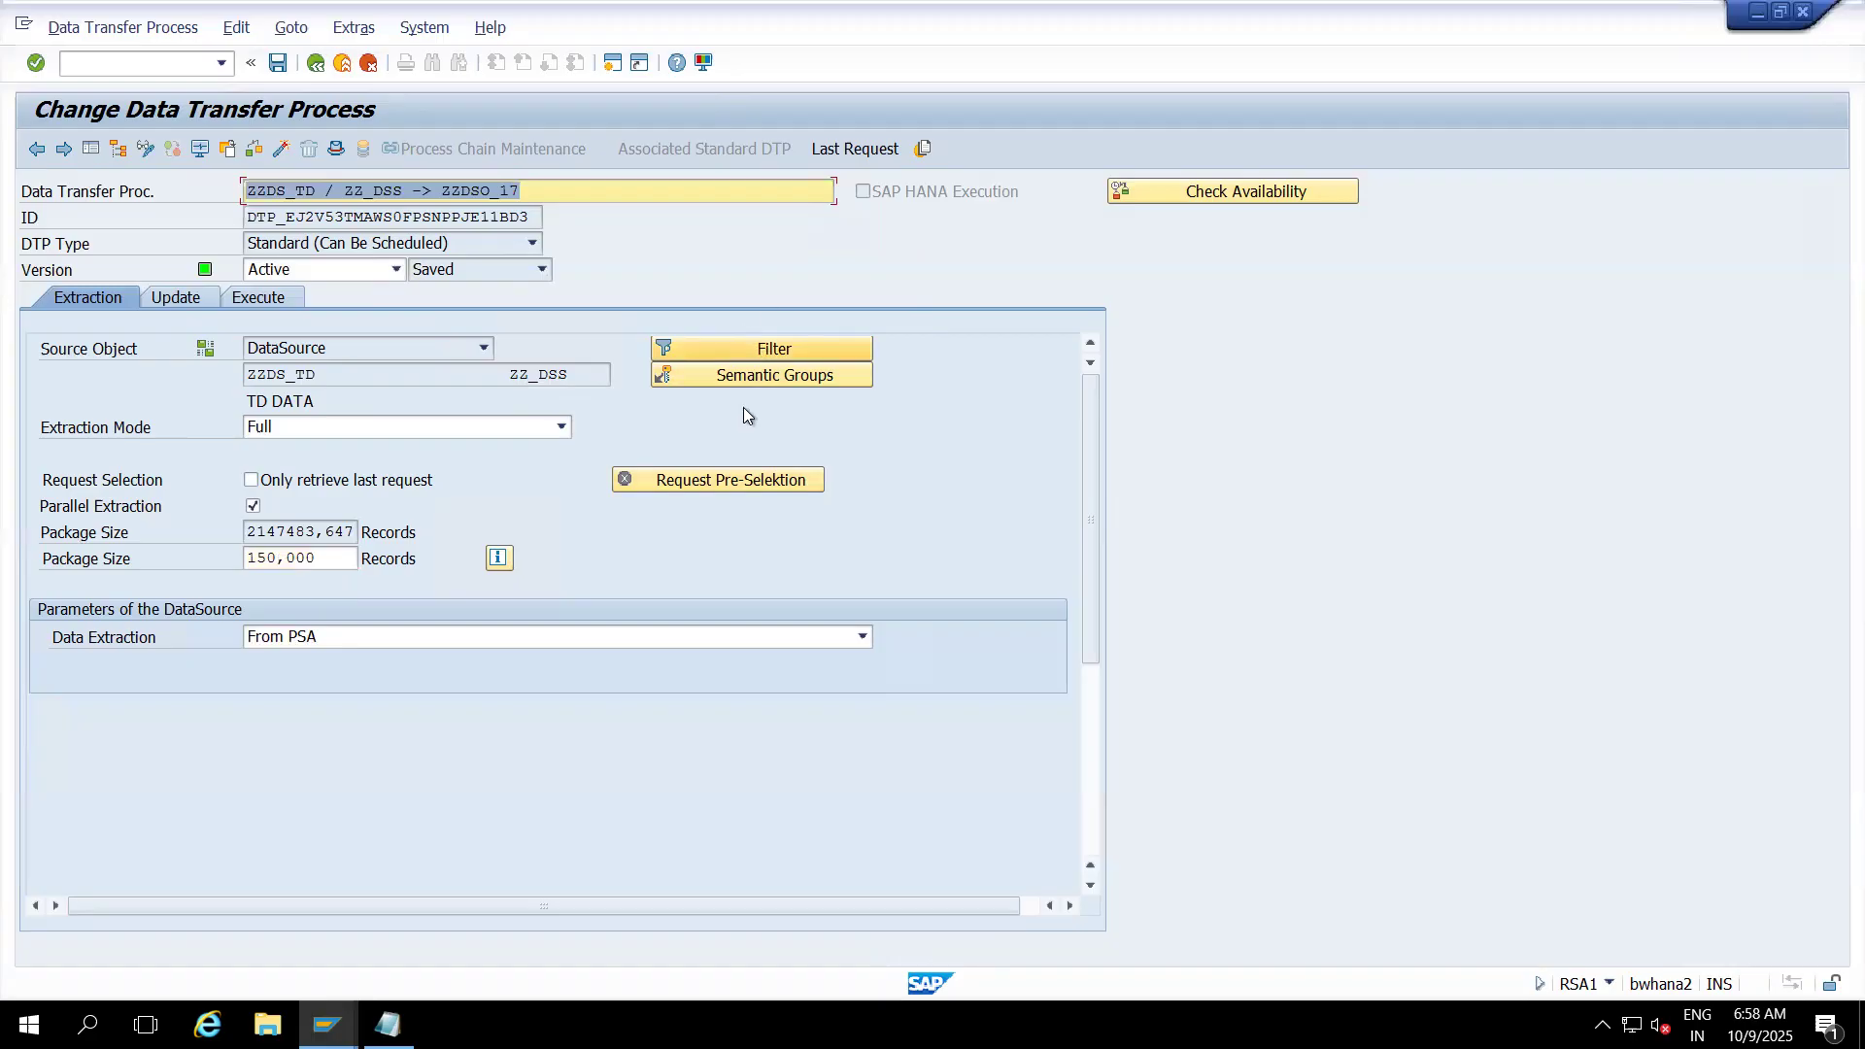
# - Open the data transfer process's filter dialog and move it clear of the extraction settings to view the available filter fields
pyautogui.click(797, 352)
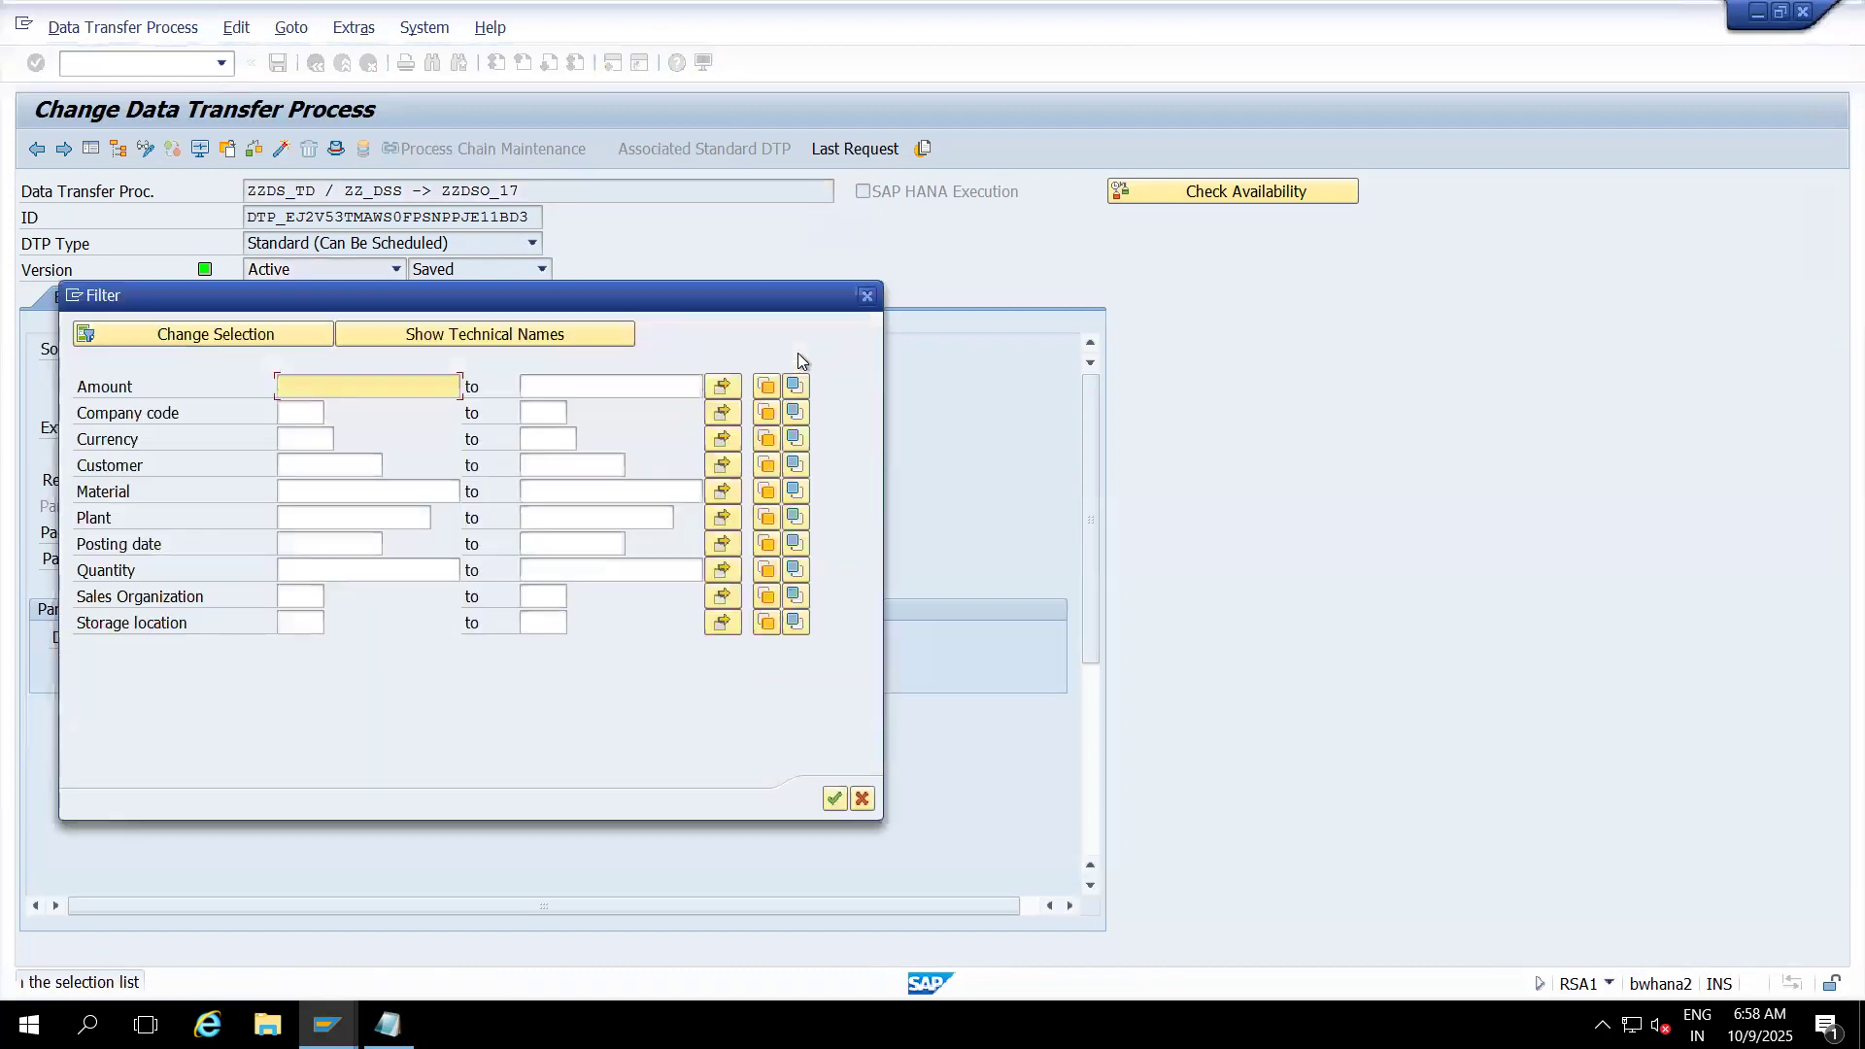
pyautogui.moveTo(612, 296); pyautogui.dragTo(871, 151)
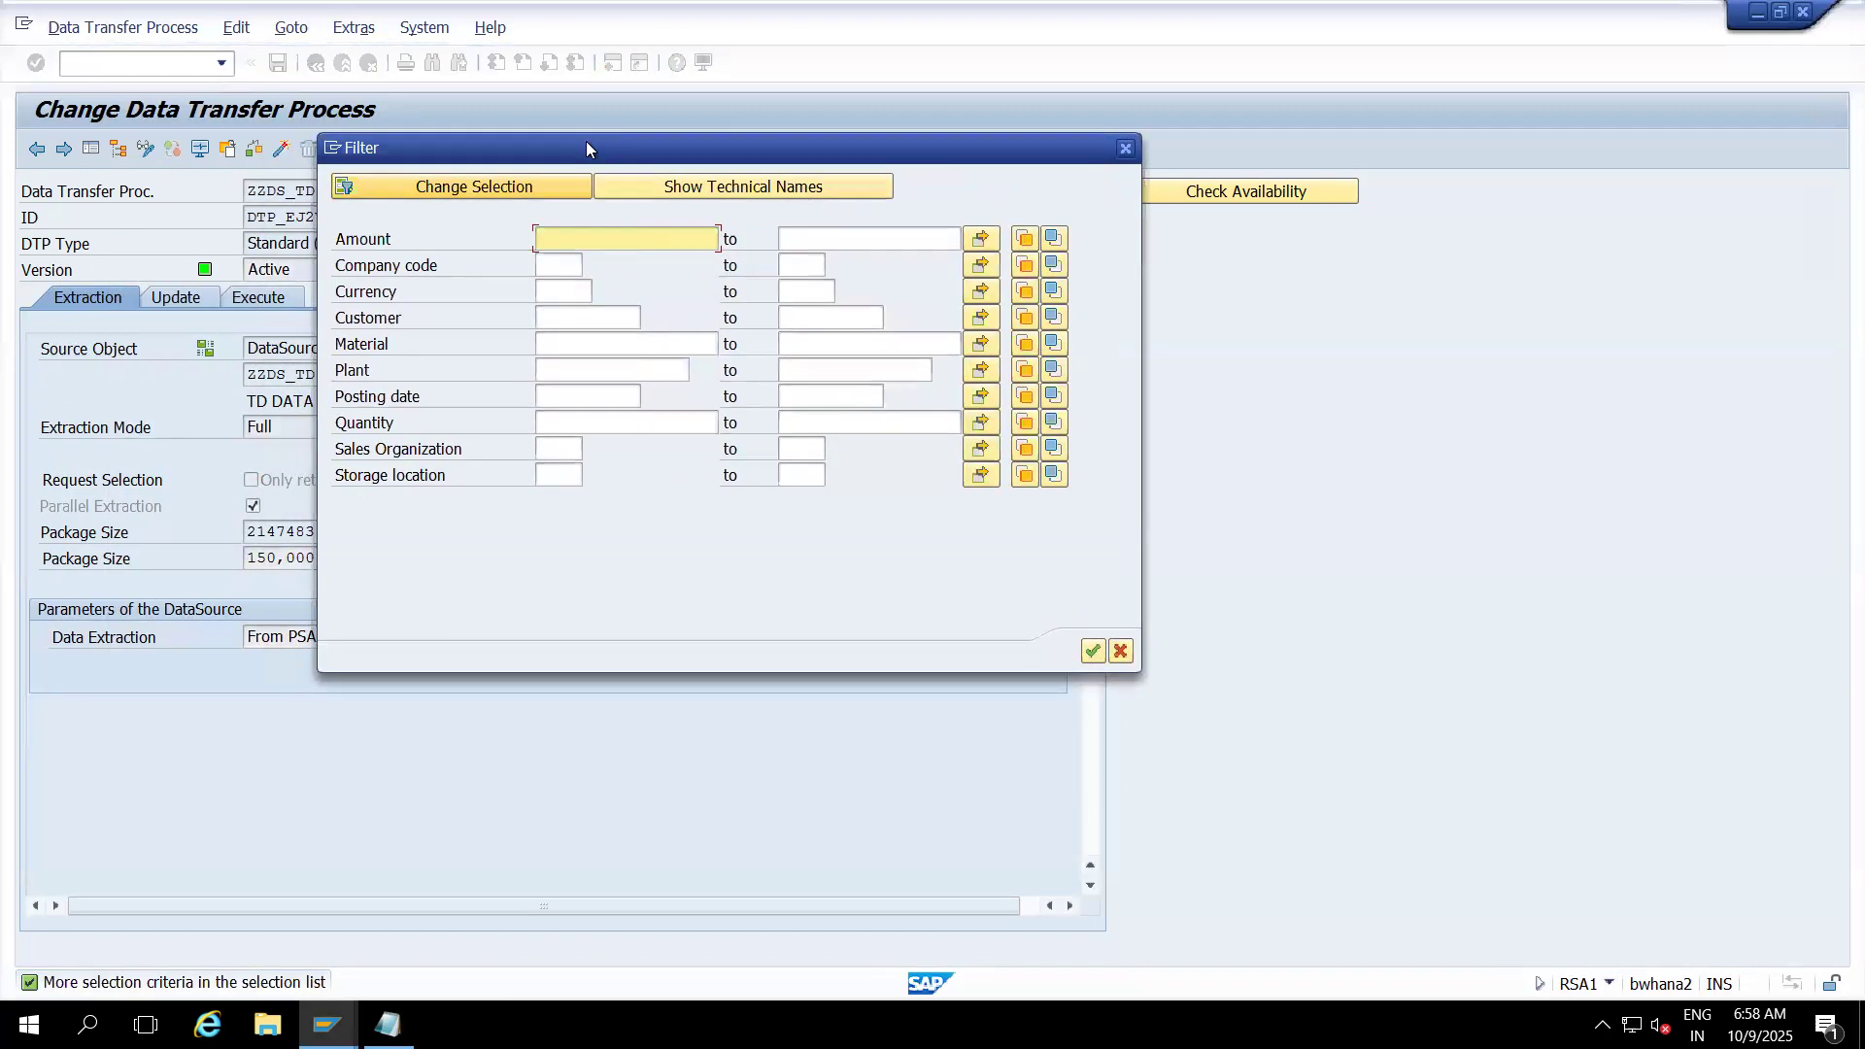
pyautogui.moveTo(586, 142); pyautogui.dragTo(914, 92)
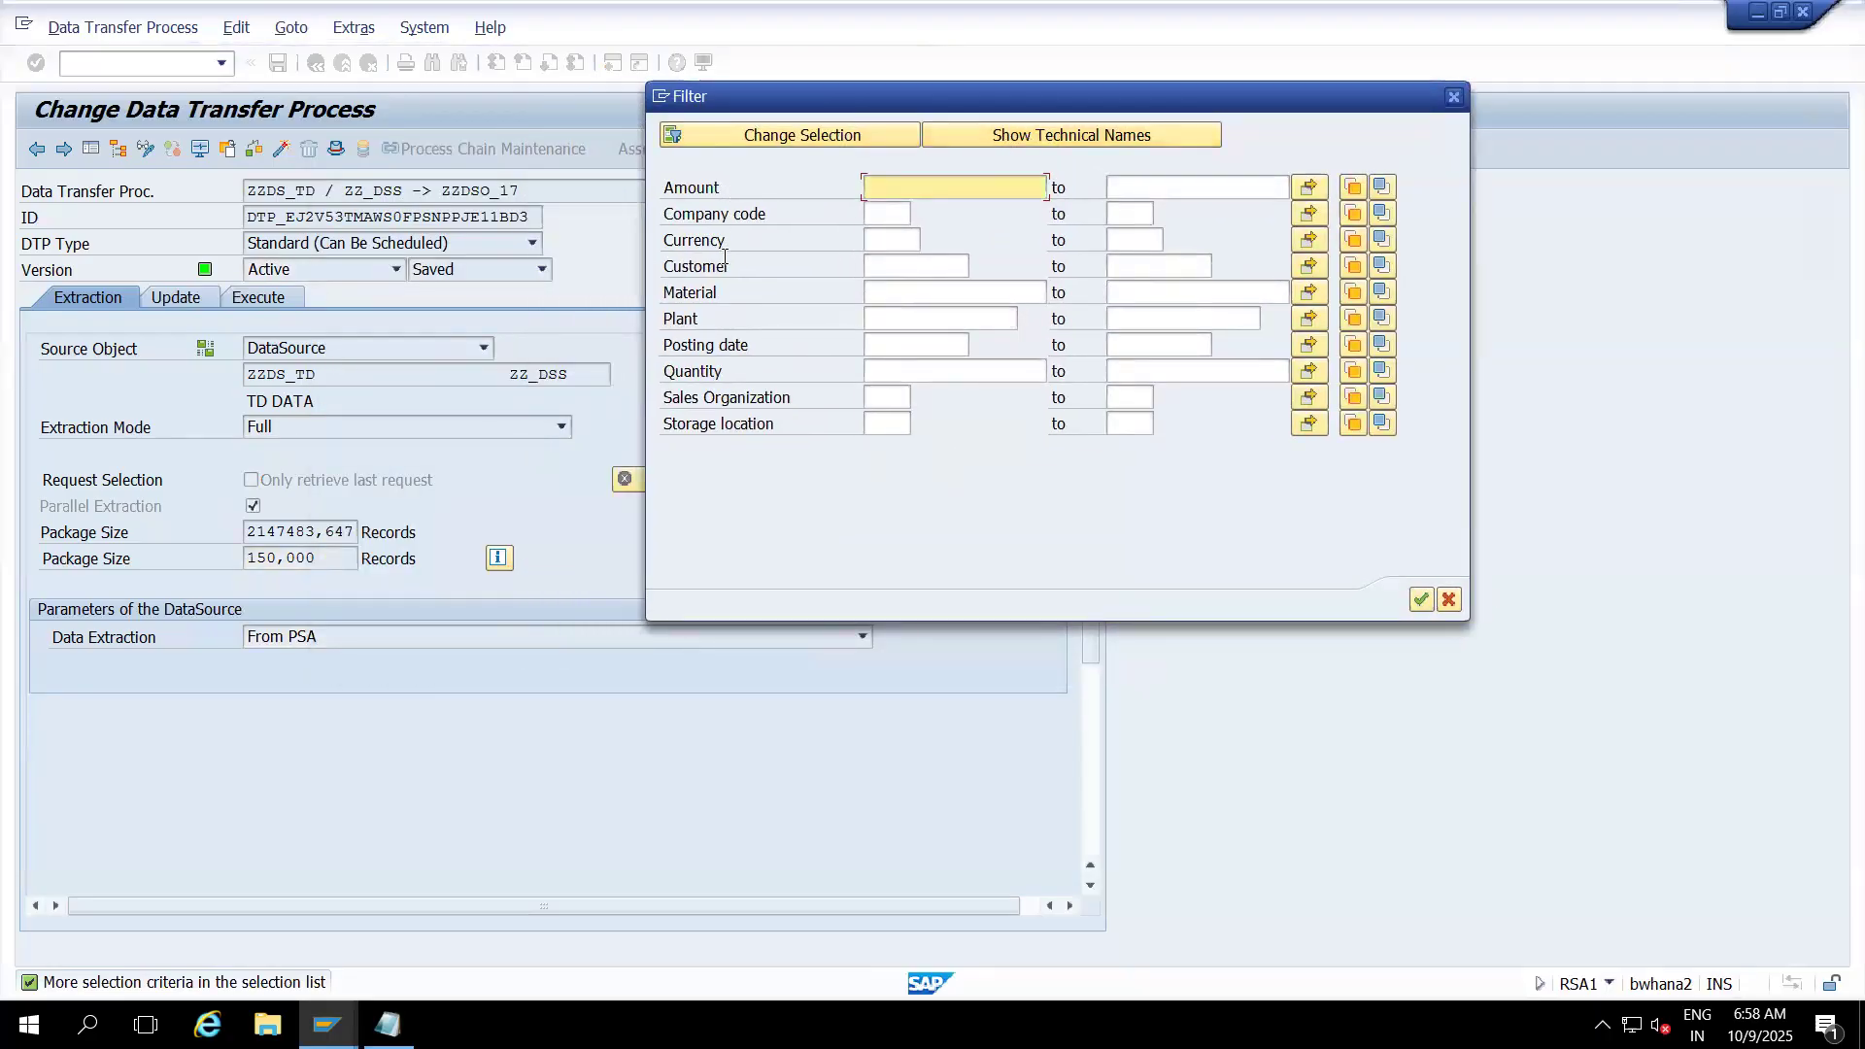
pyautogui.click(727, 190)
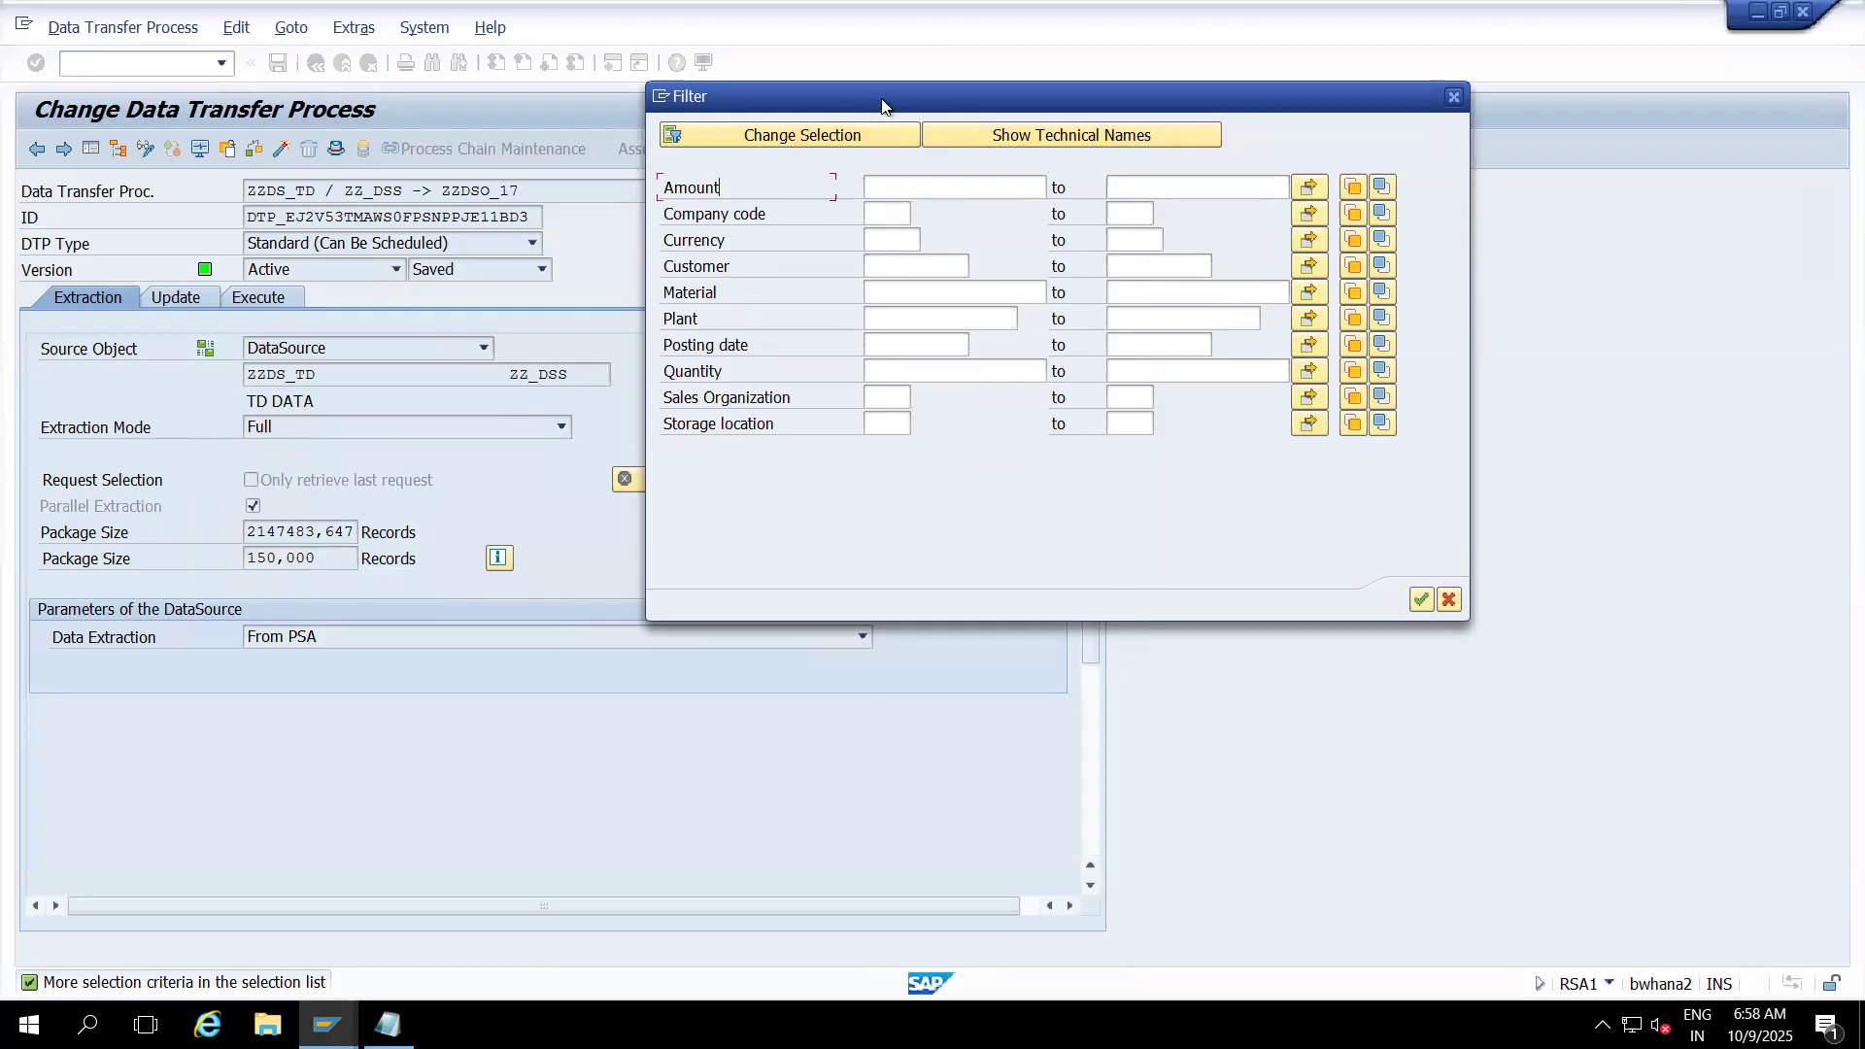
pyautogui.moveTo(879, 102); pyautogui.dragTo(823, 231)
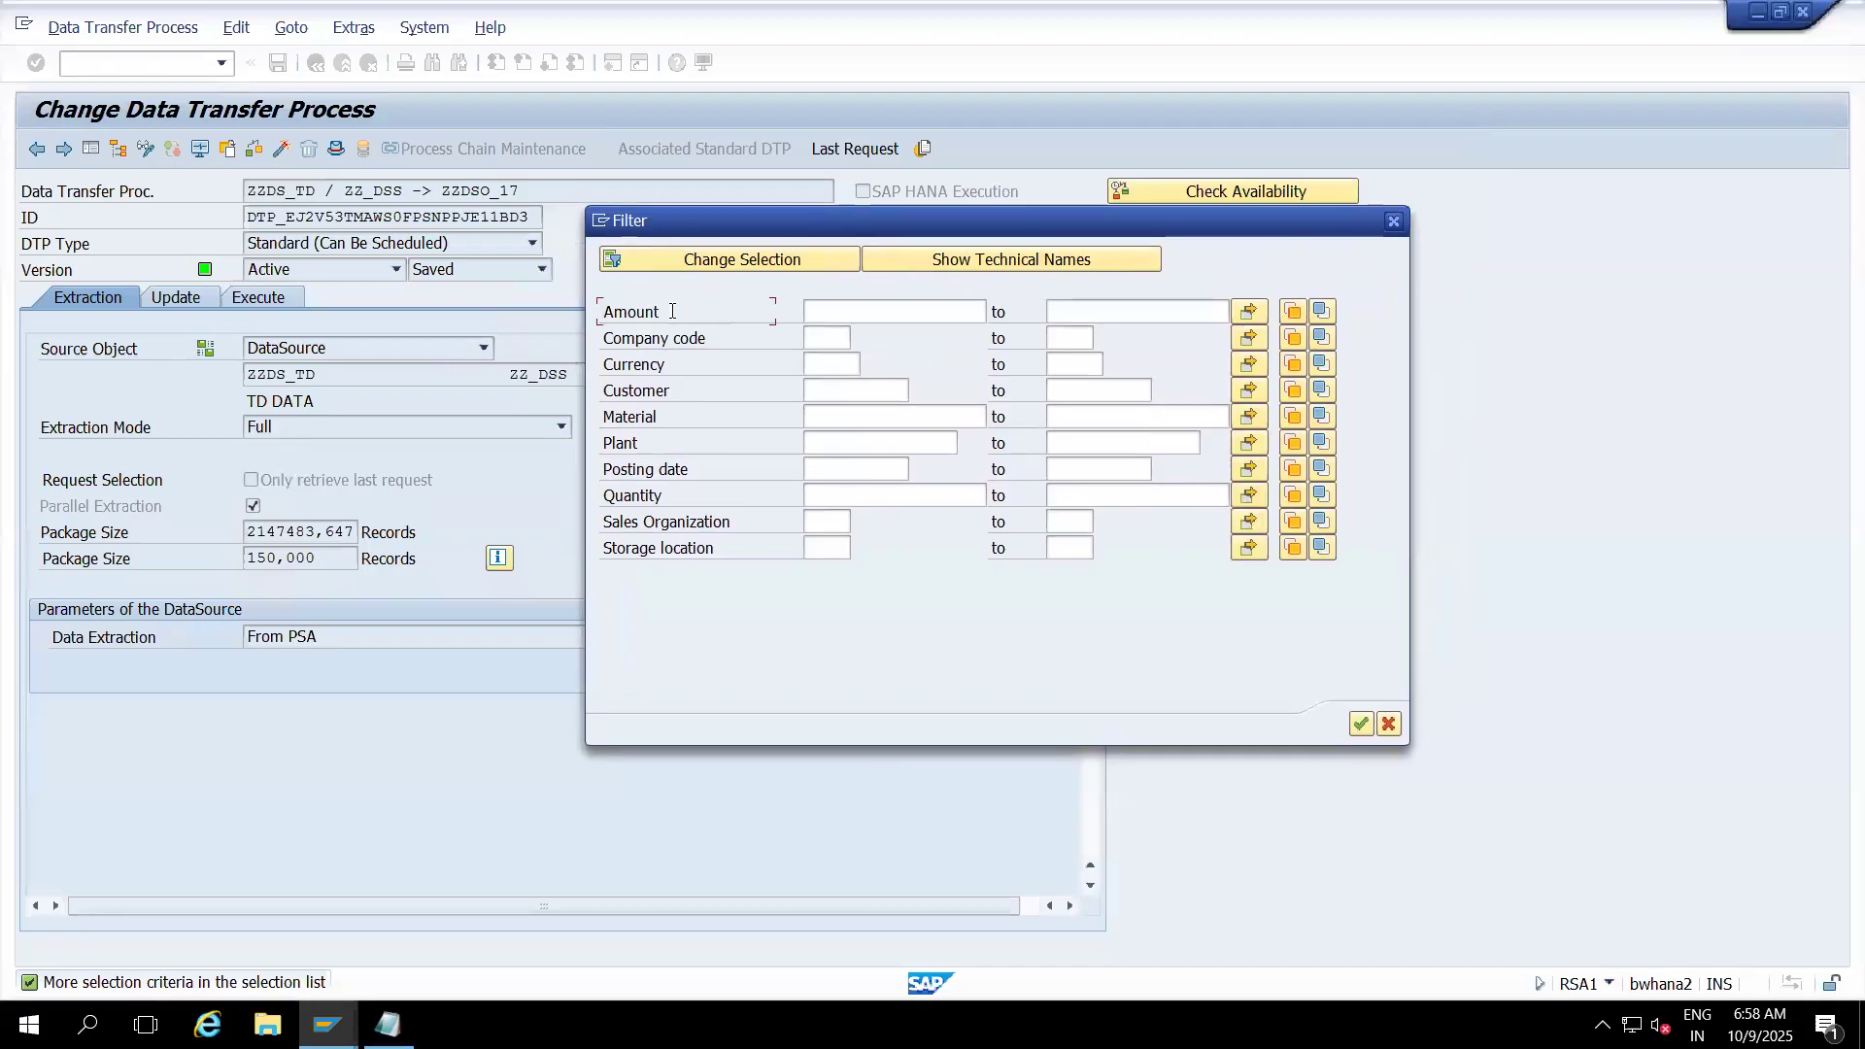
# - Compare the filter fields' technical names with their descriptions, then close the filter without entering values
pyautogui.click(969, 259)
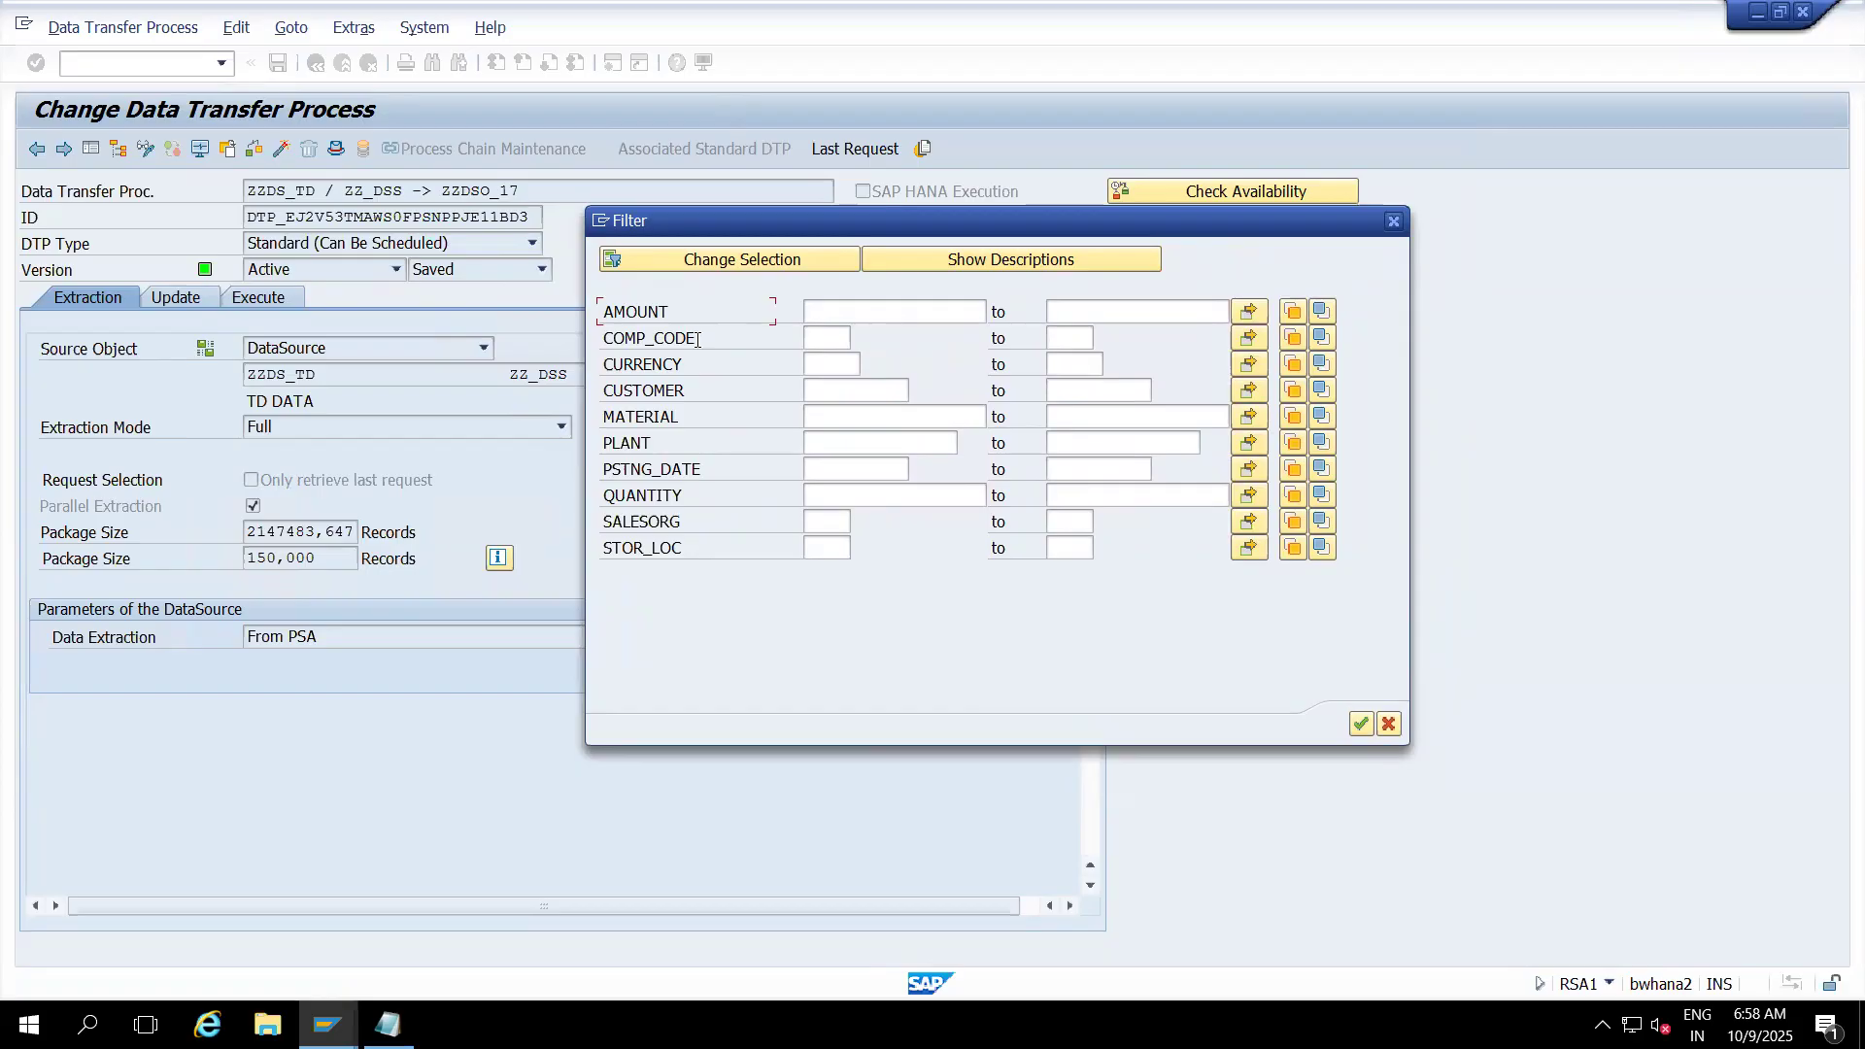
pyautogui.click(964, 260)
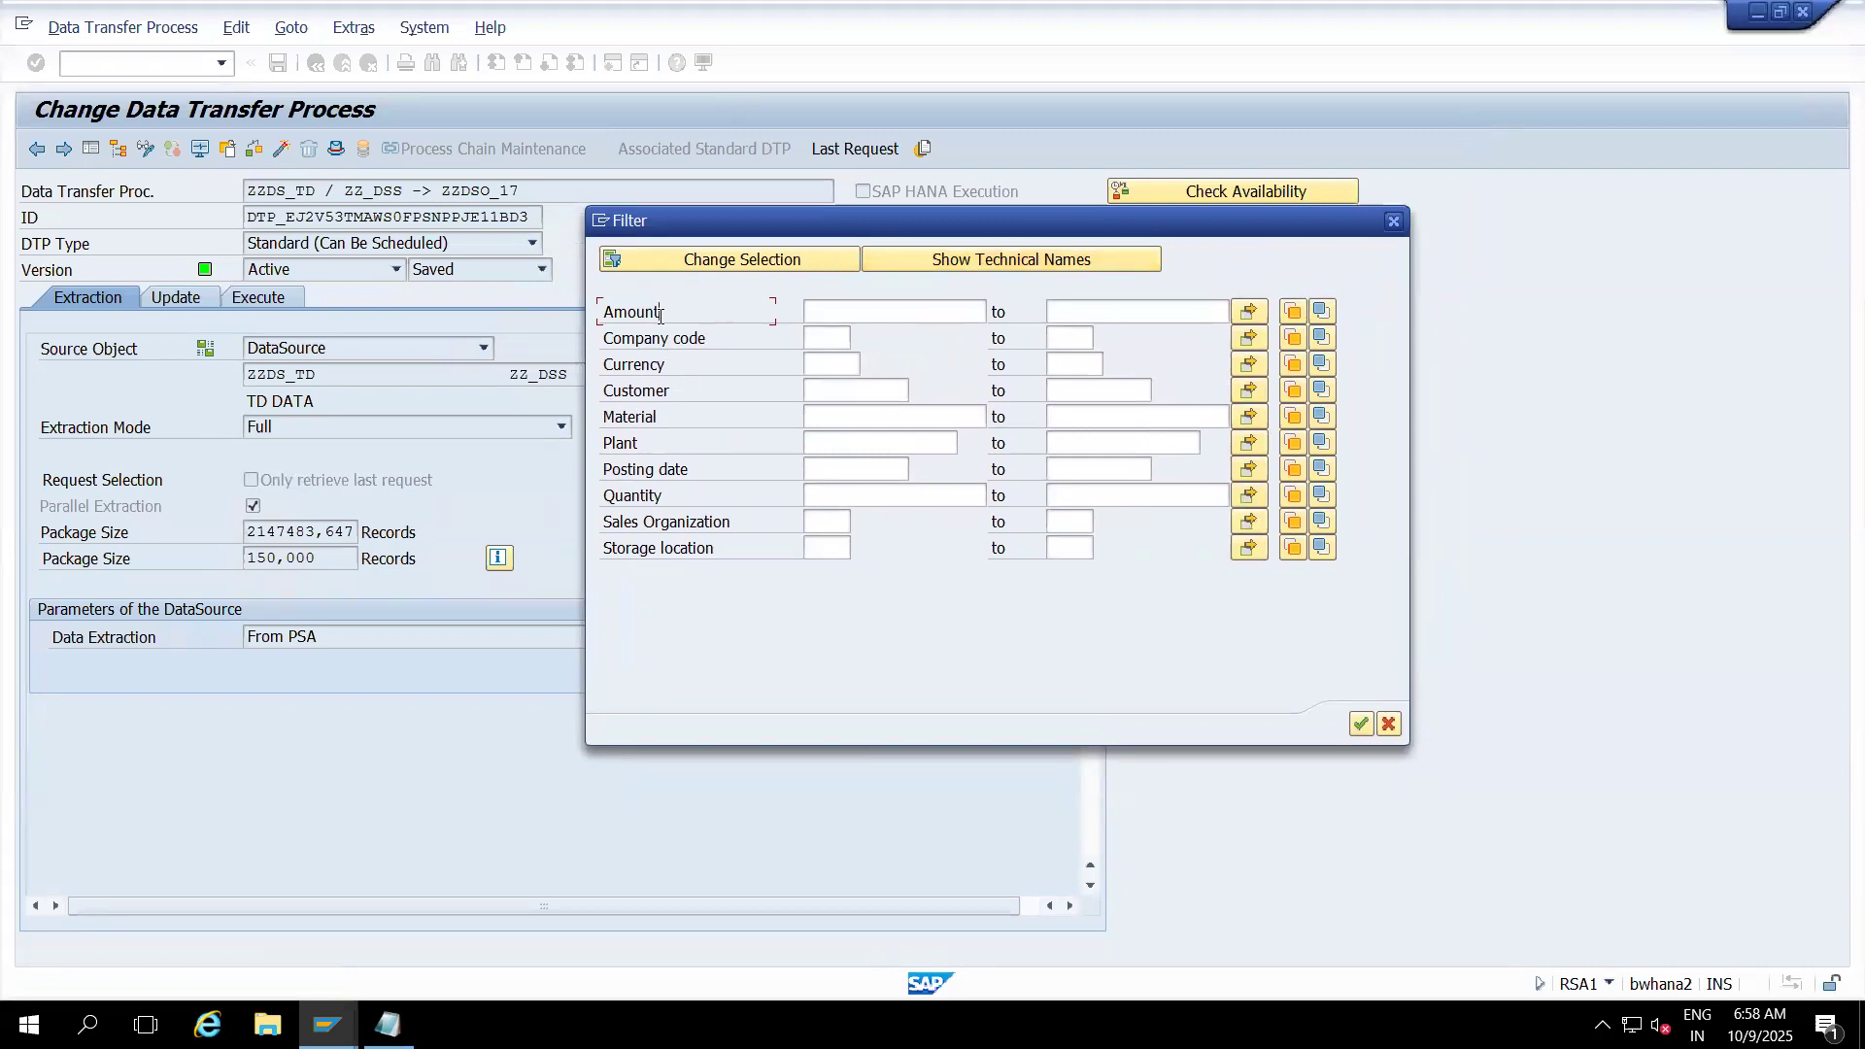
pyautogui.click(983, 259)
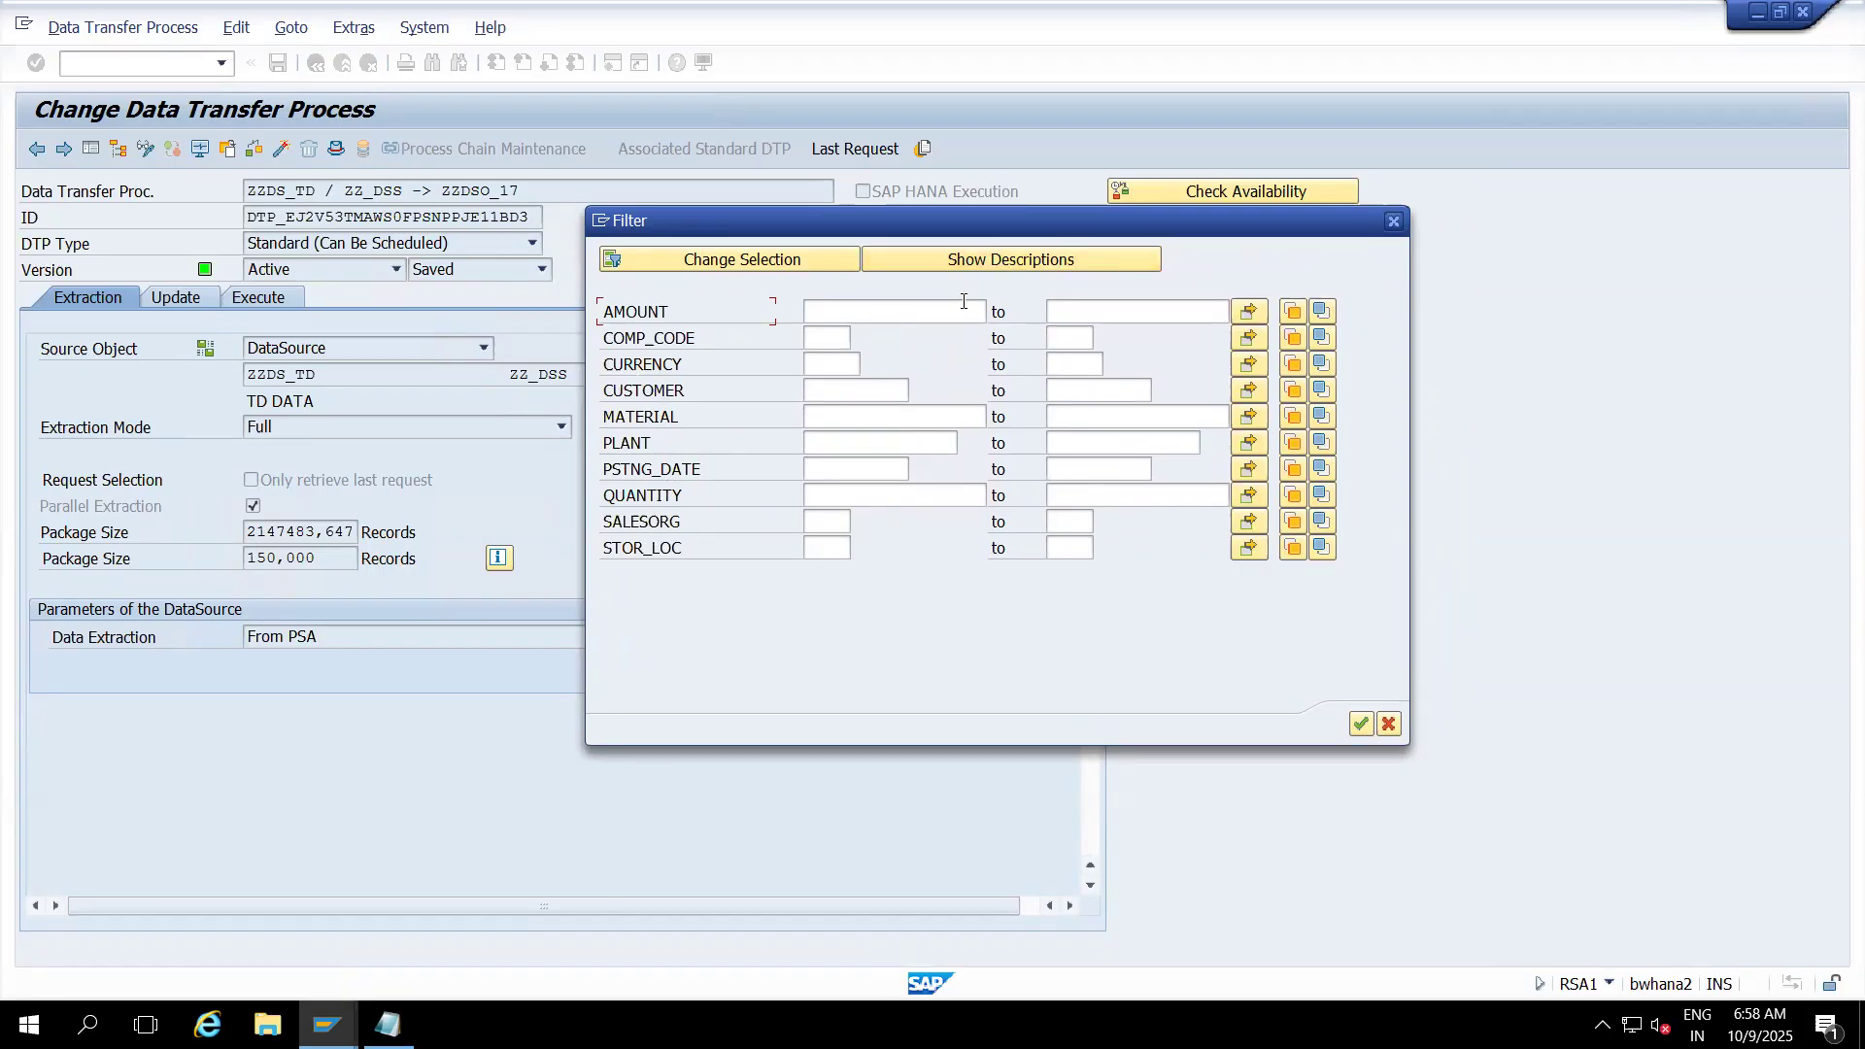
pyautogui.click(995, 262)
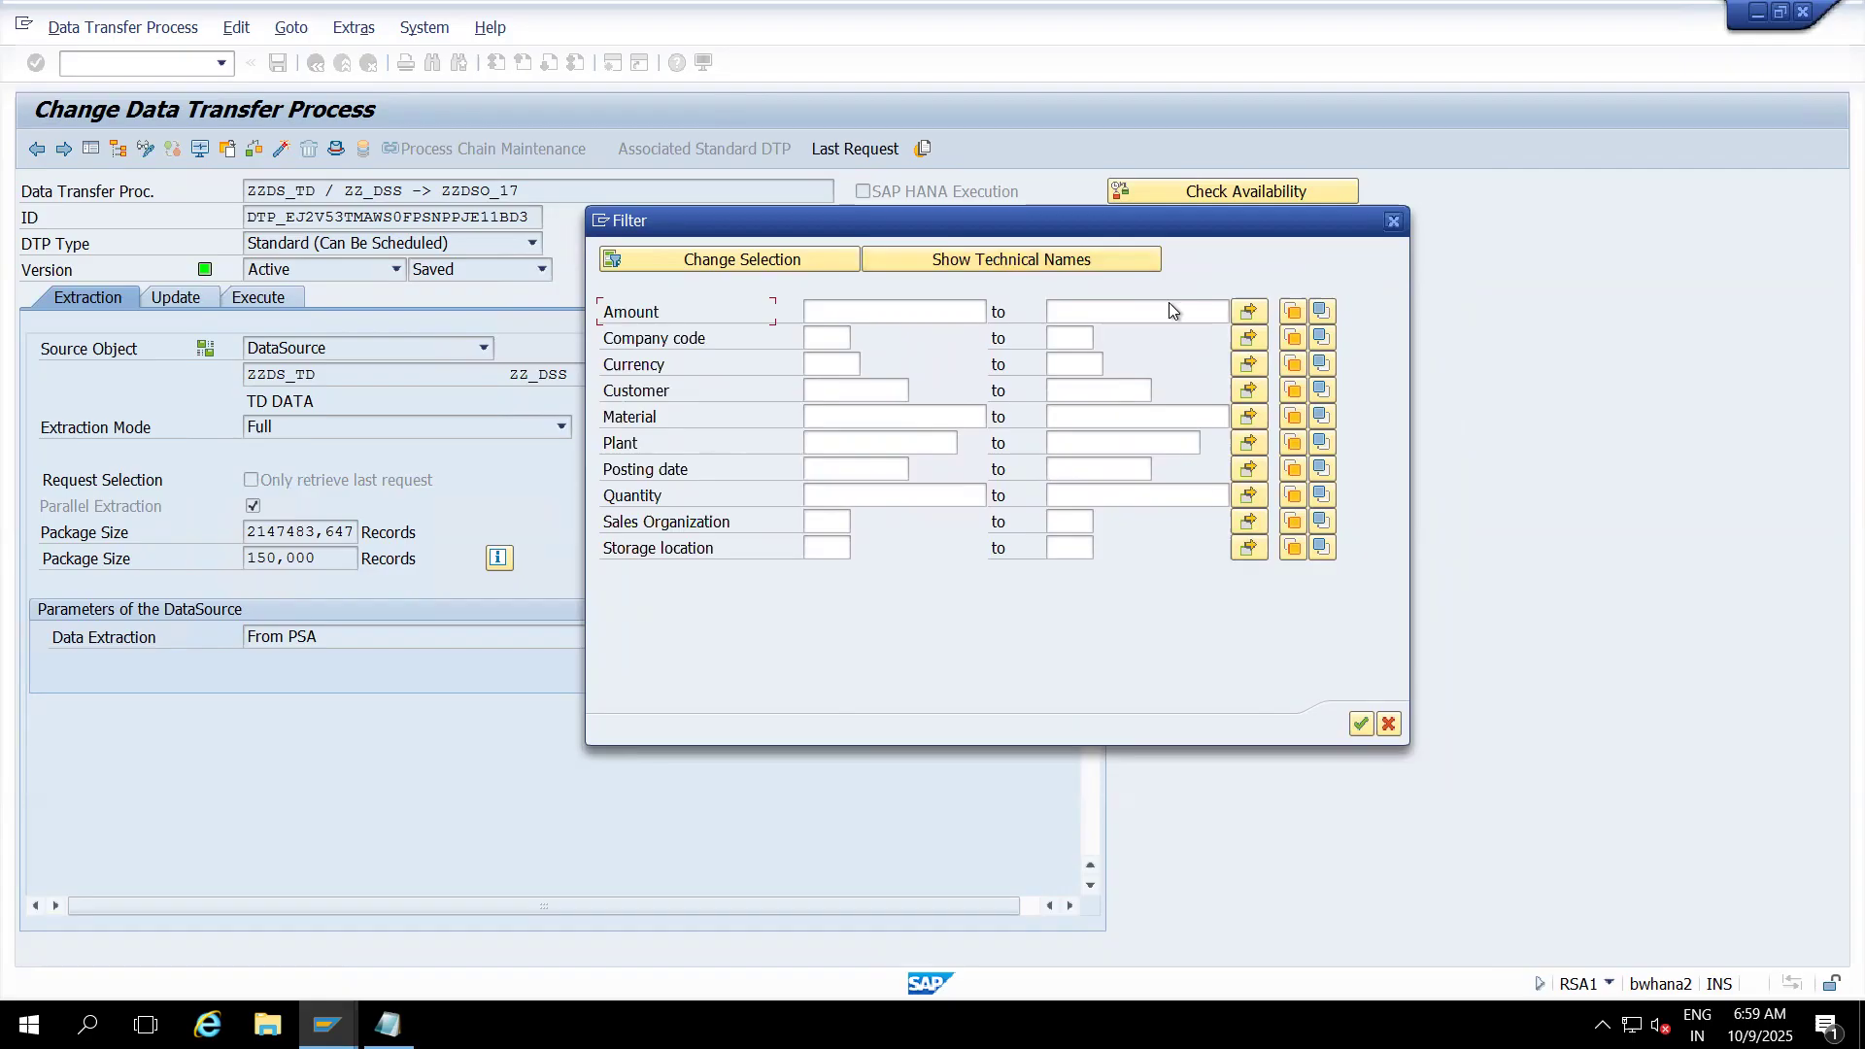
pyautogui.click(818, 337)
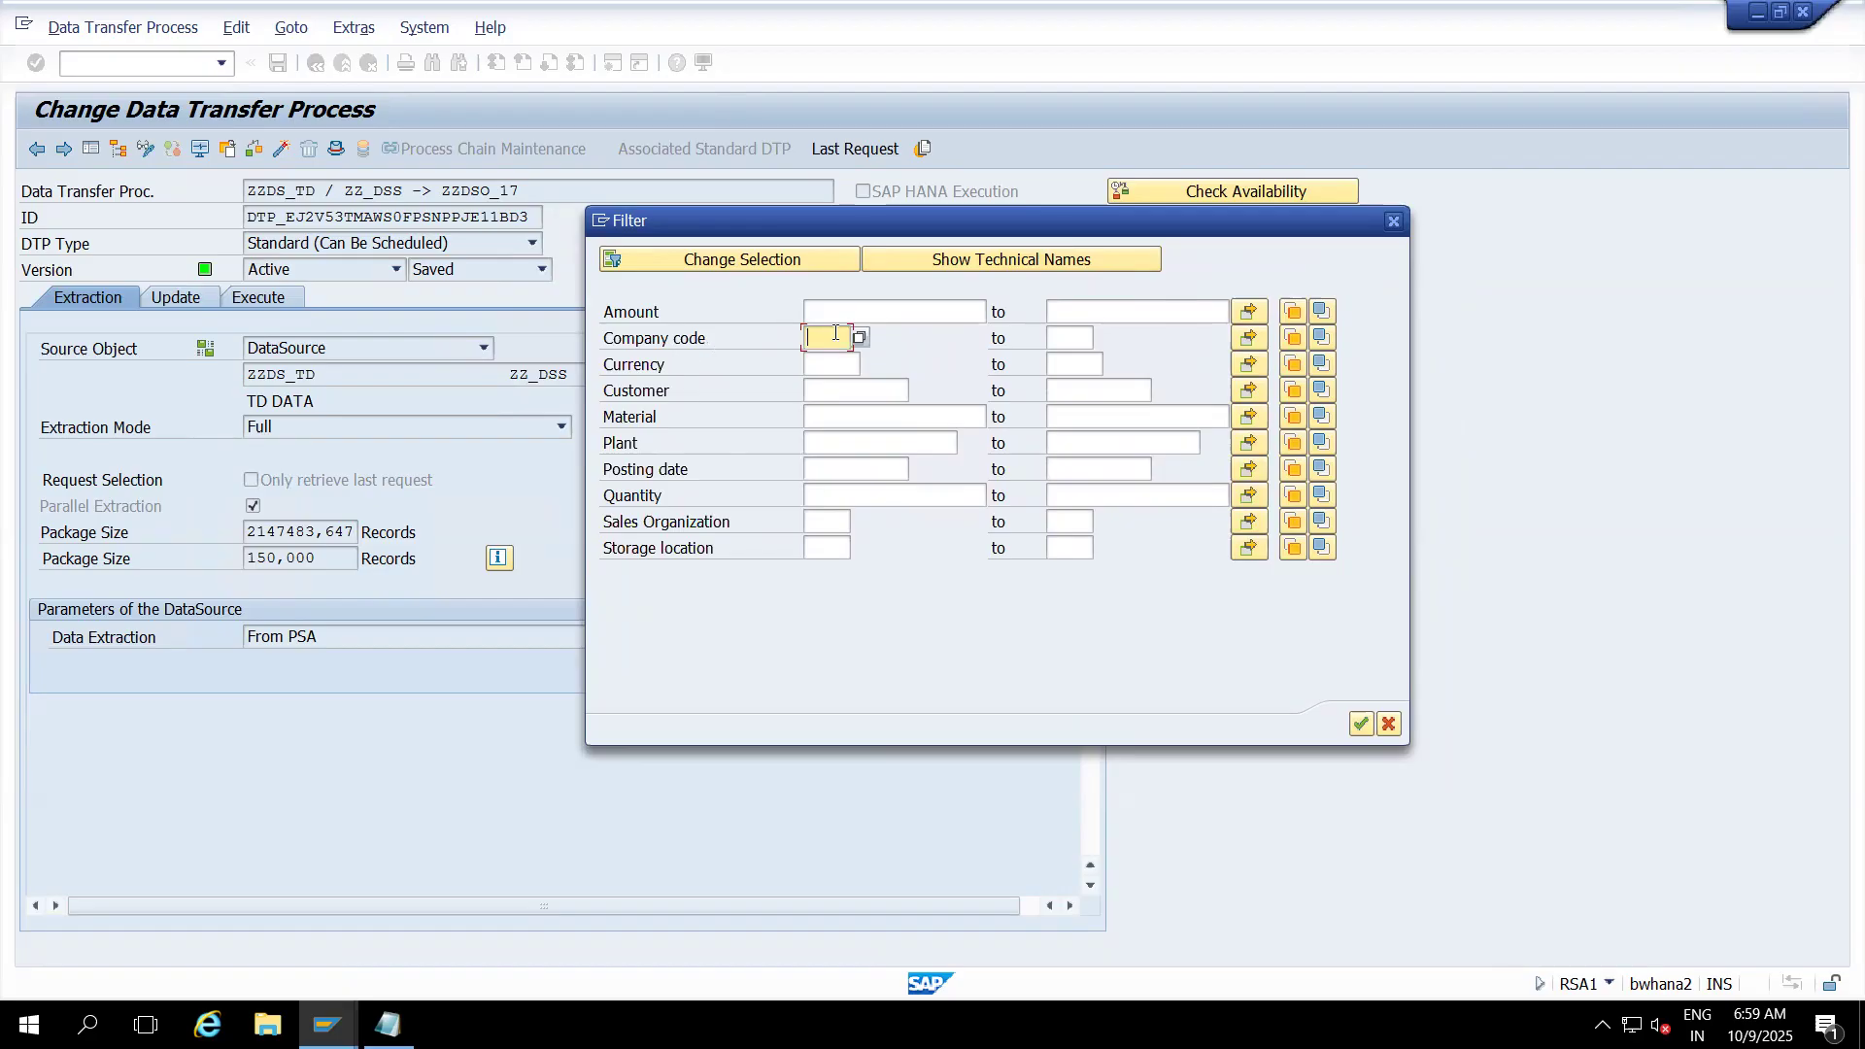
pyautogui.click(1394, 225)
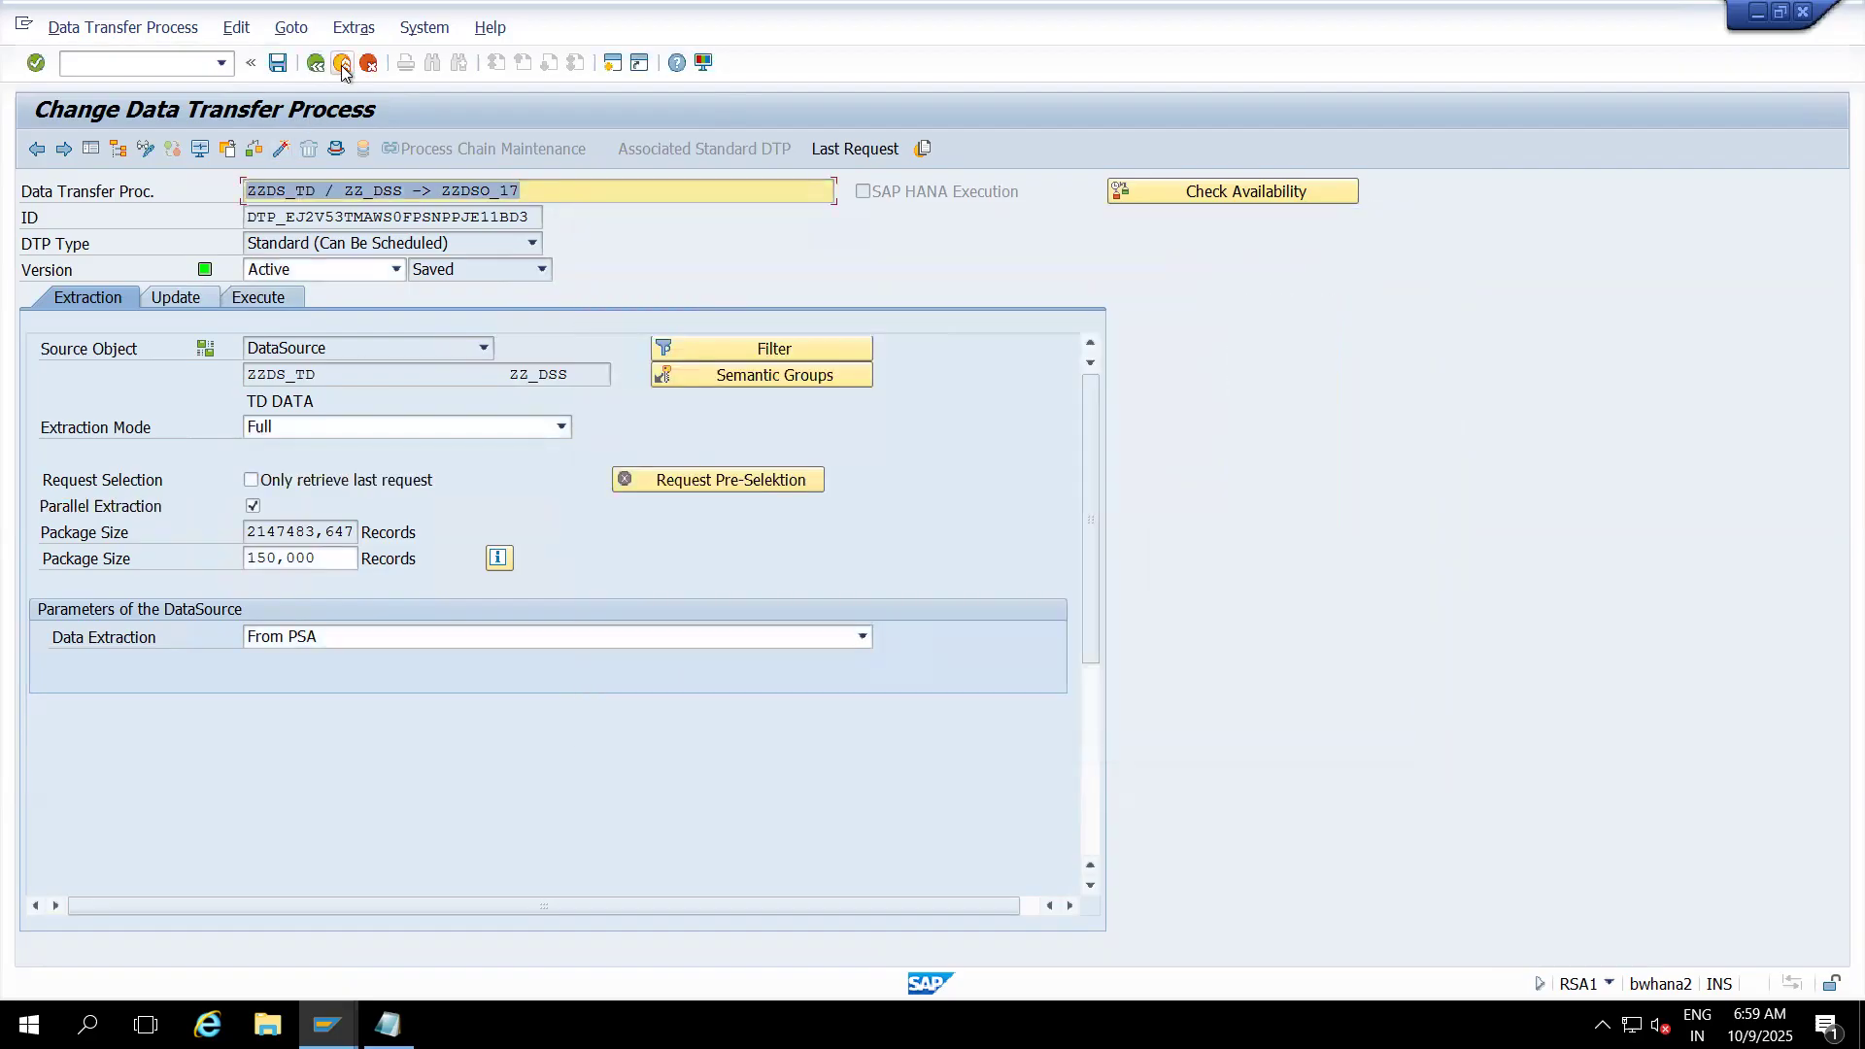
# - Leave the data transfer process and display the PSA records of TD DATA's request 98464 through its monitor
pyautogui.click(341, 64)
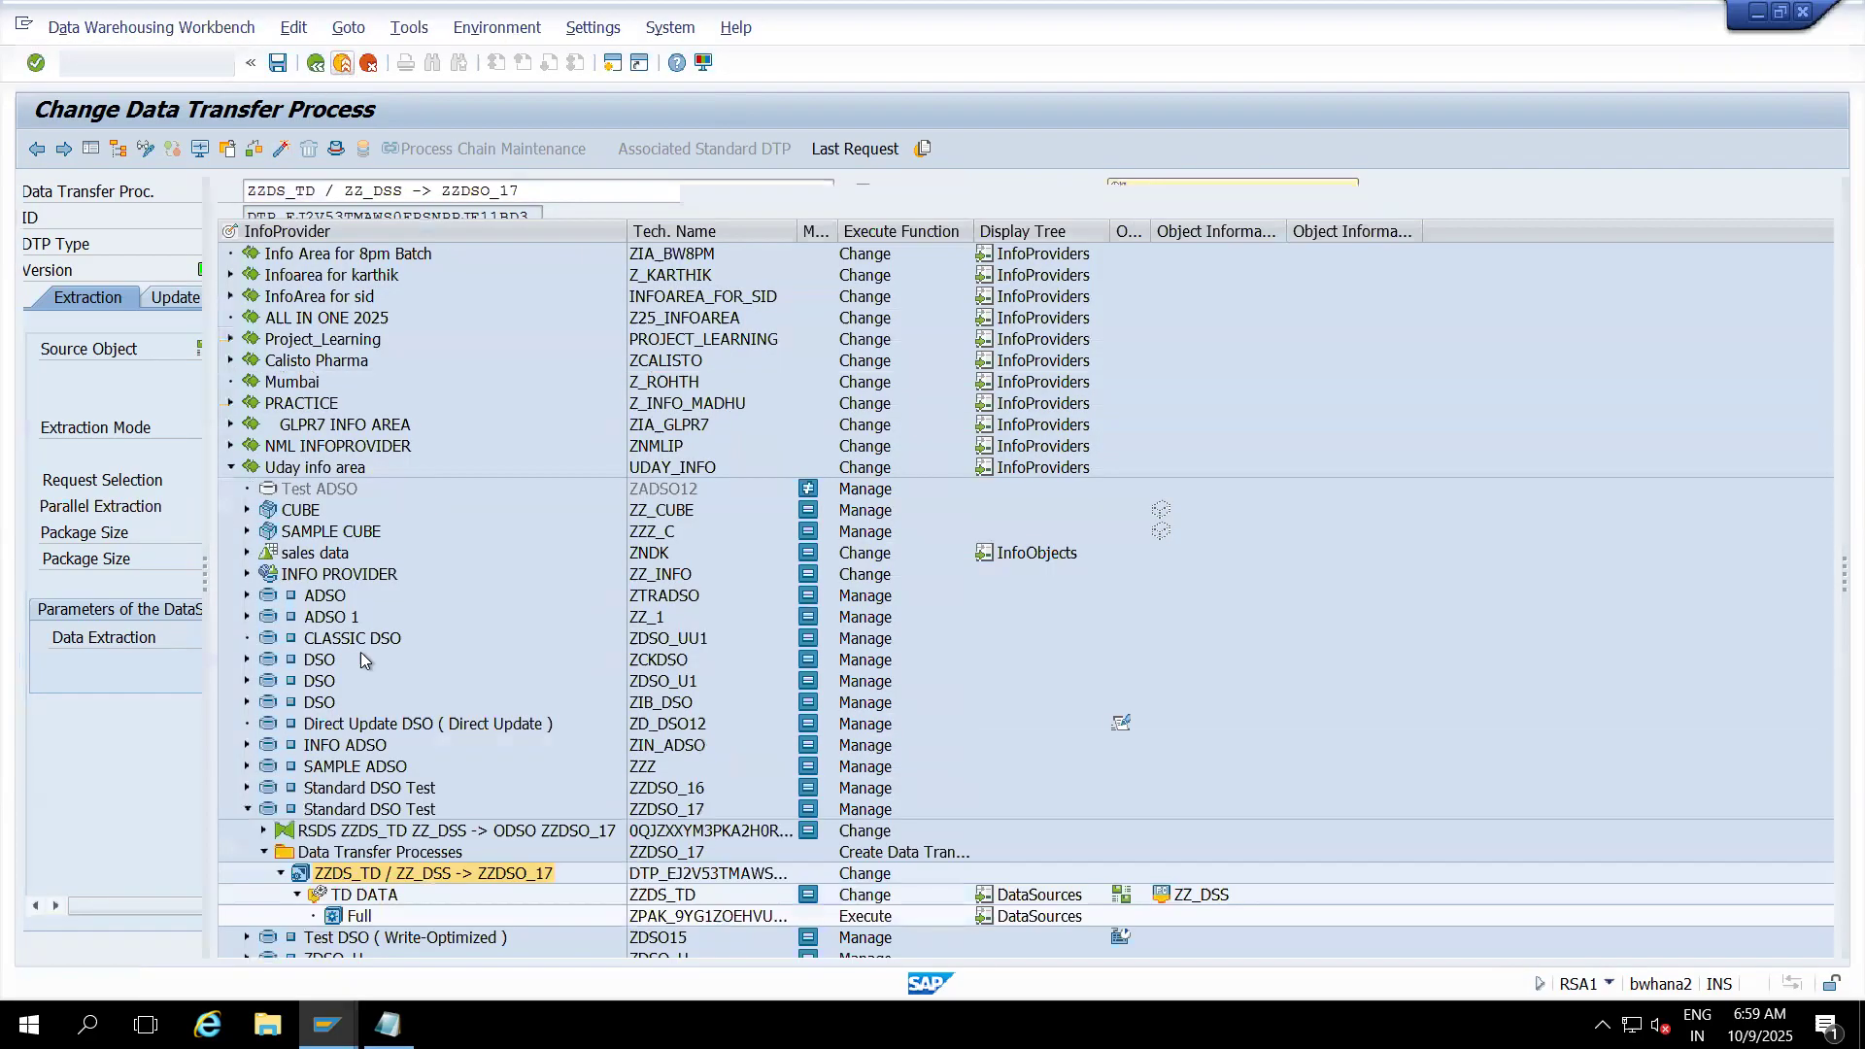
pyautogui.click(340, 896)
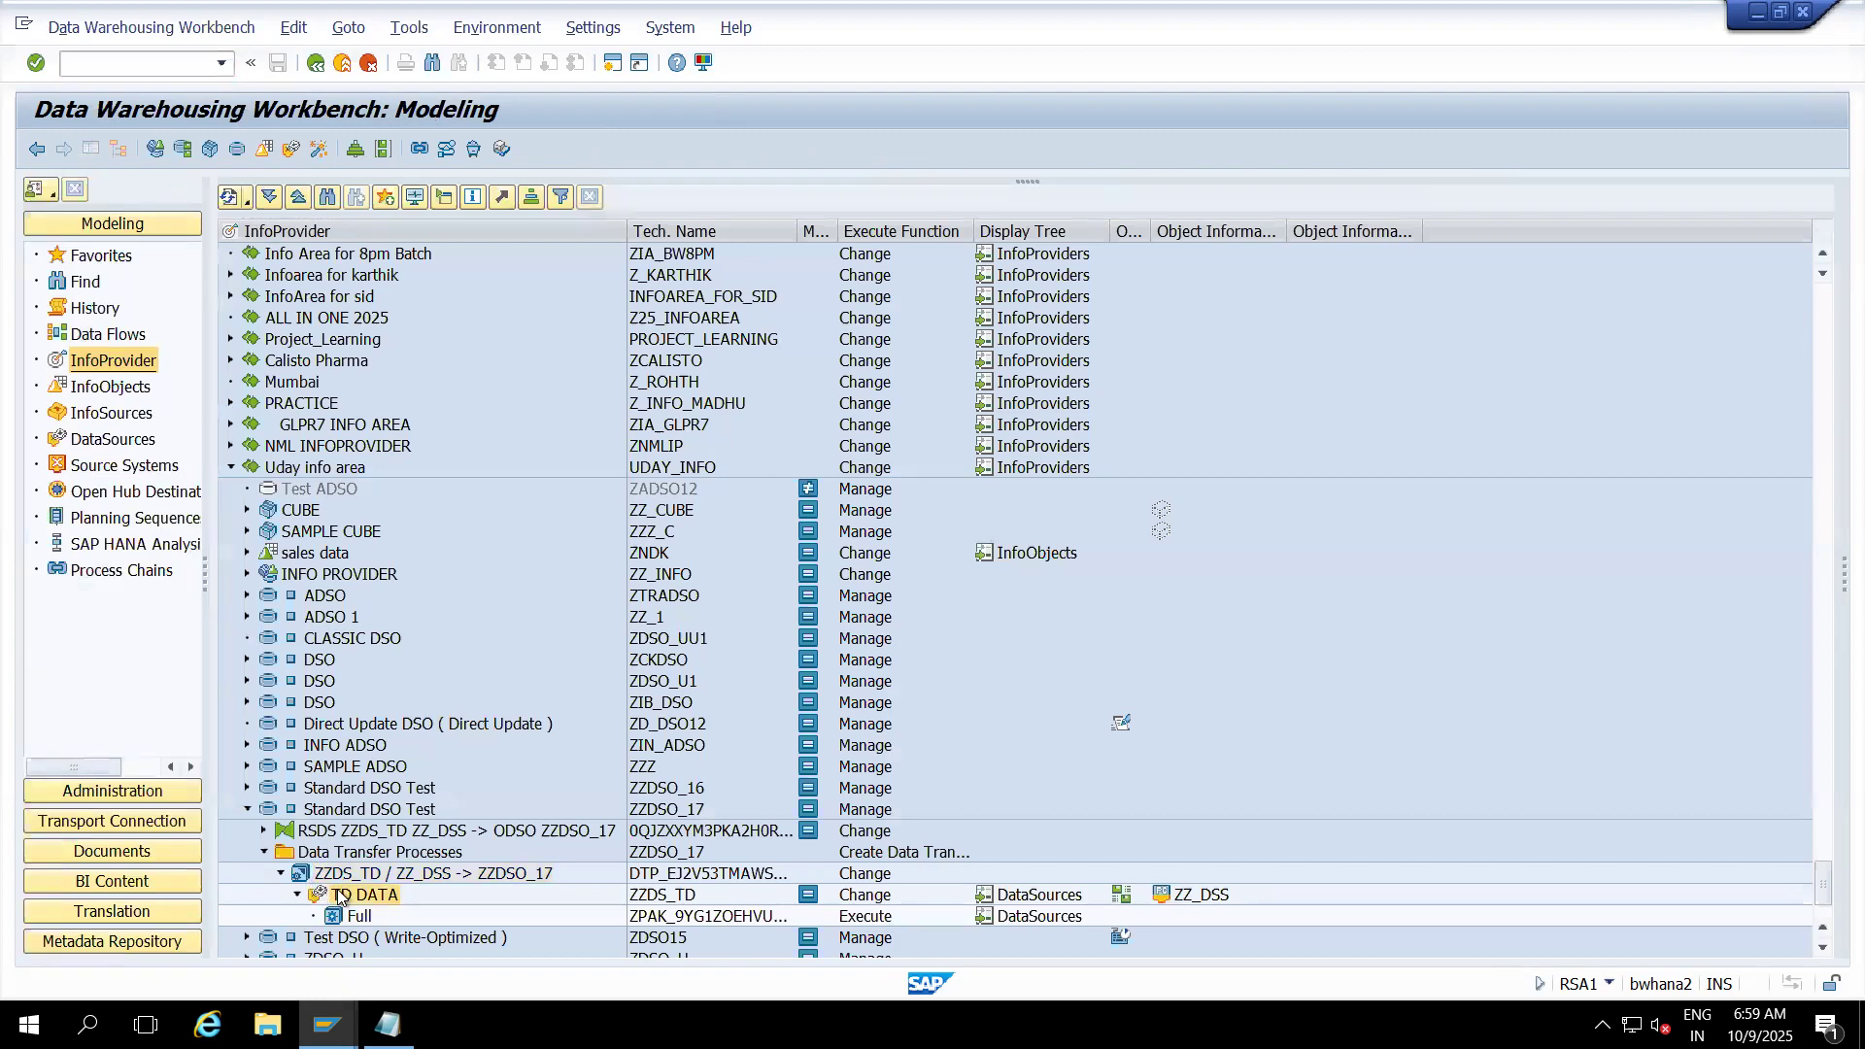
pyautogui.rightClick(340, 896)
pyautogui.click(388, 770)
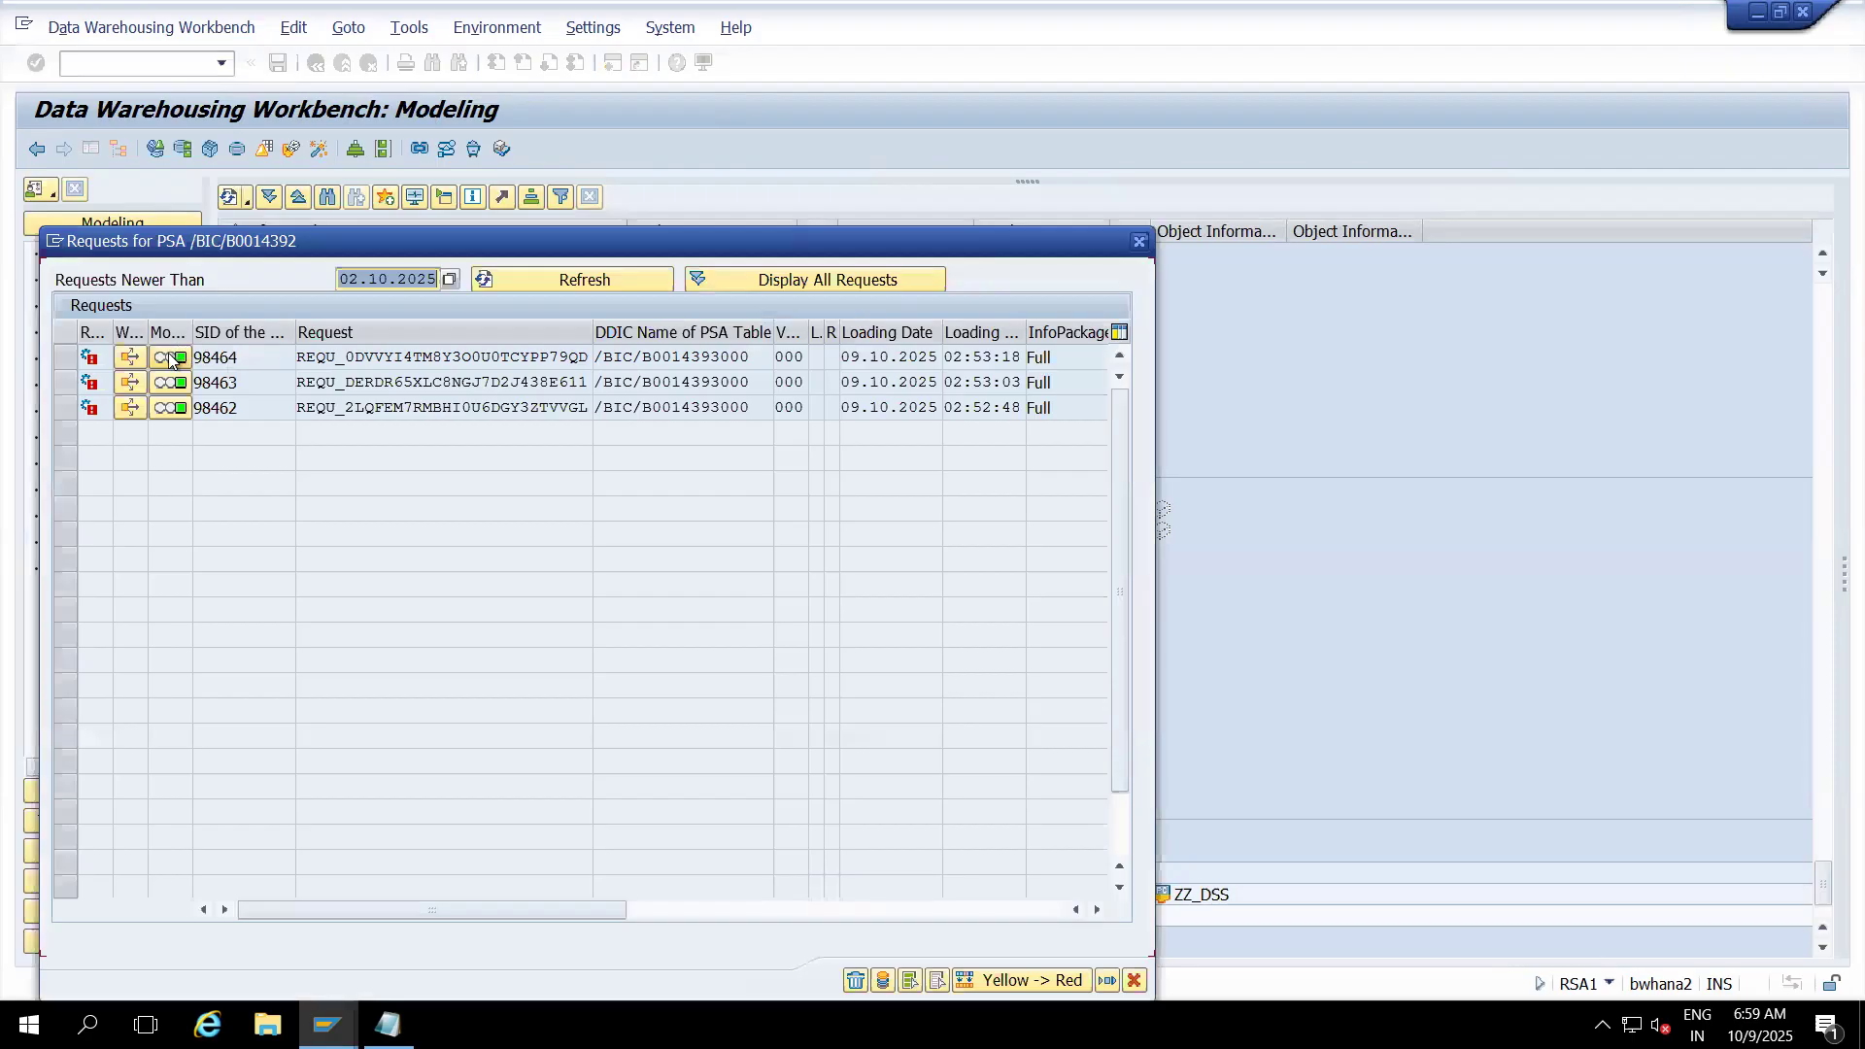
pyautogui.click(170, 359)
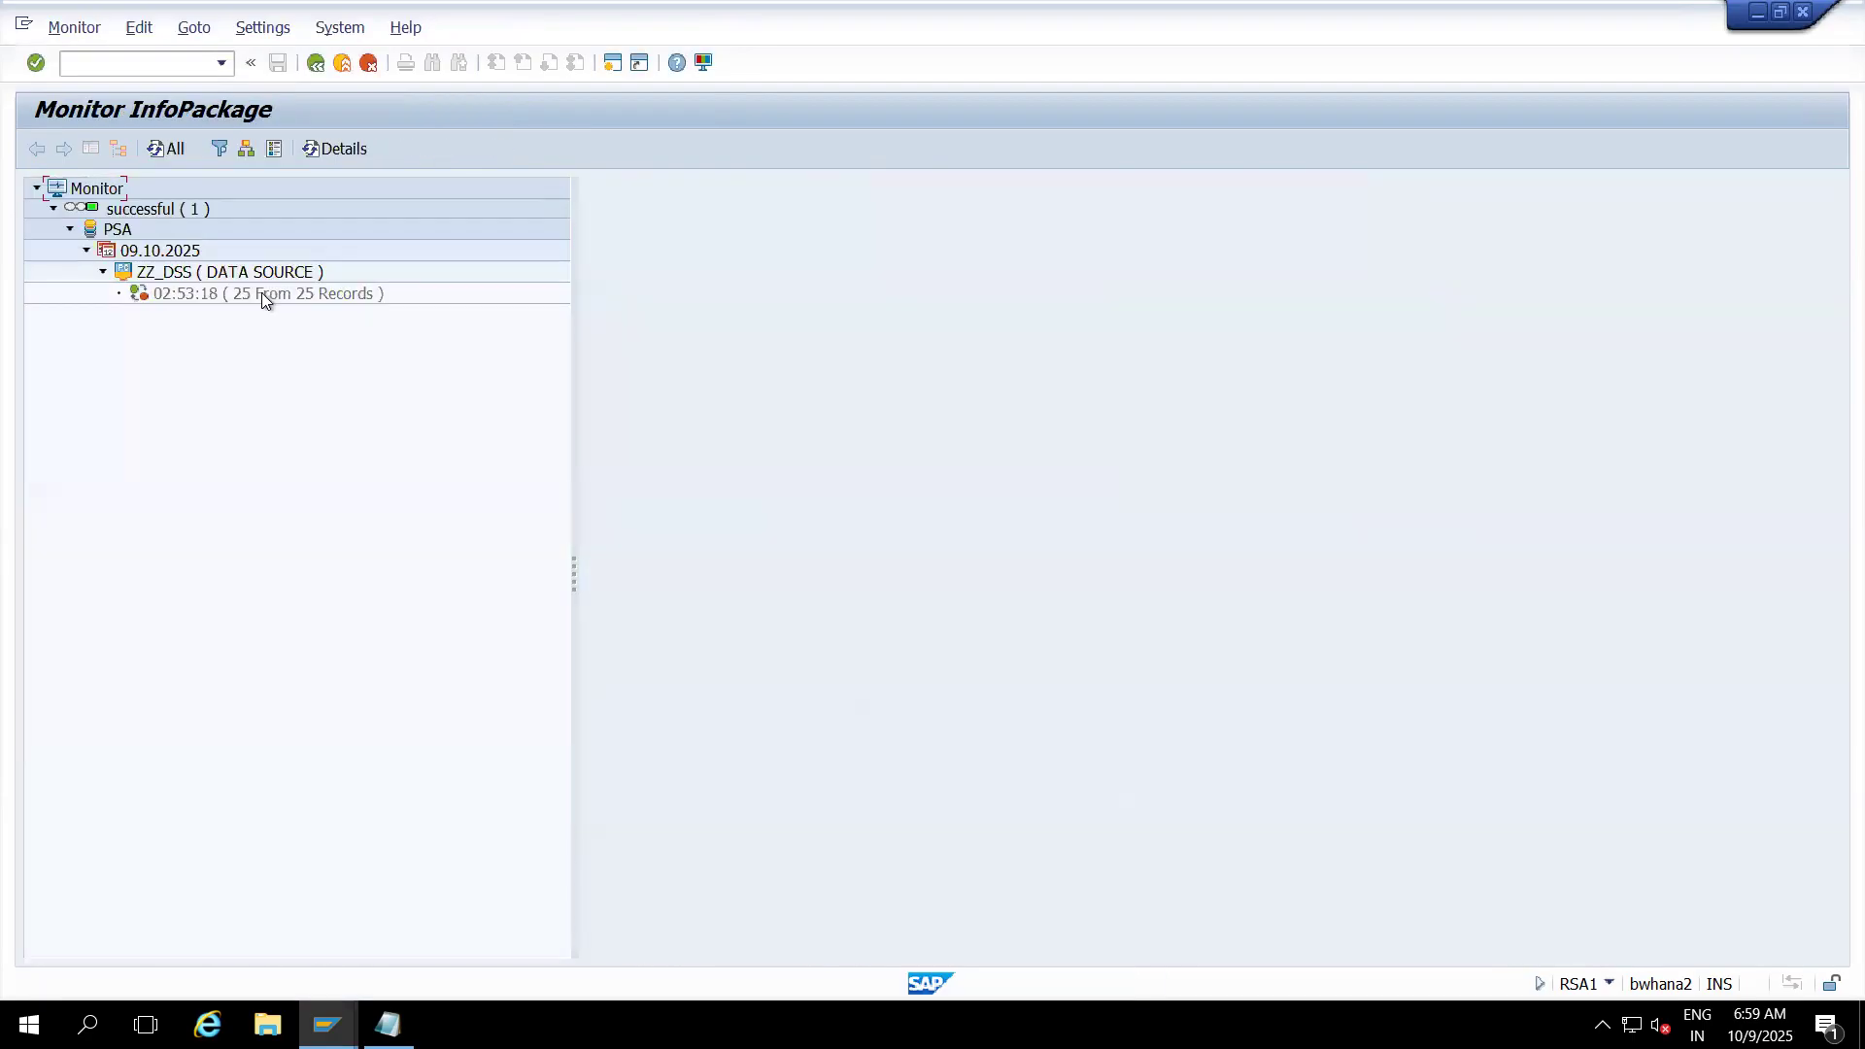
pyautogui.click(260, 294)
pyautogui.click(571, 148)
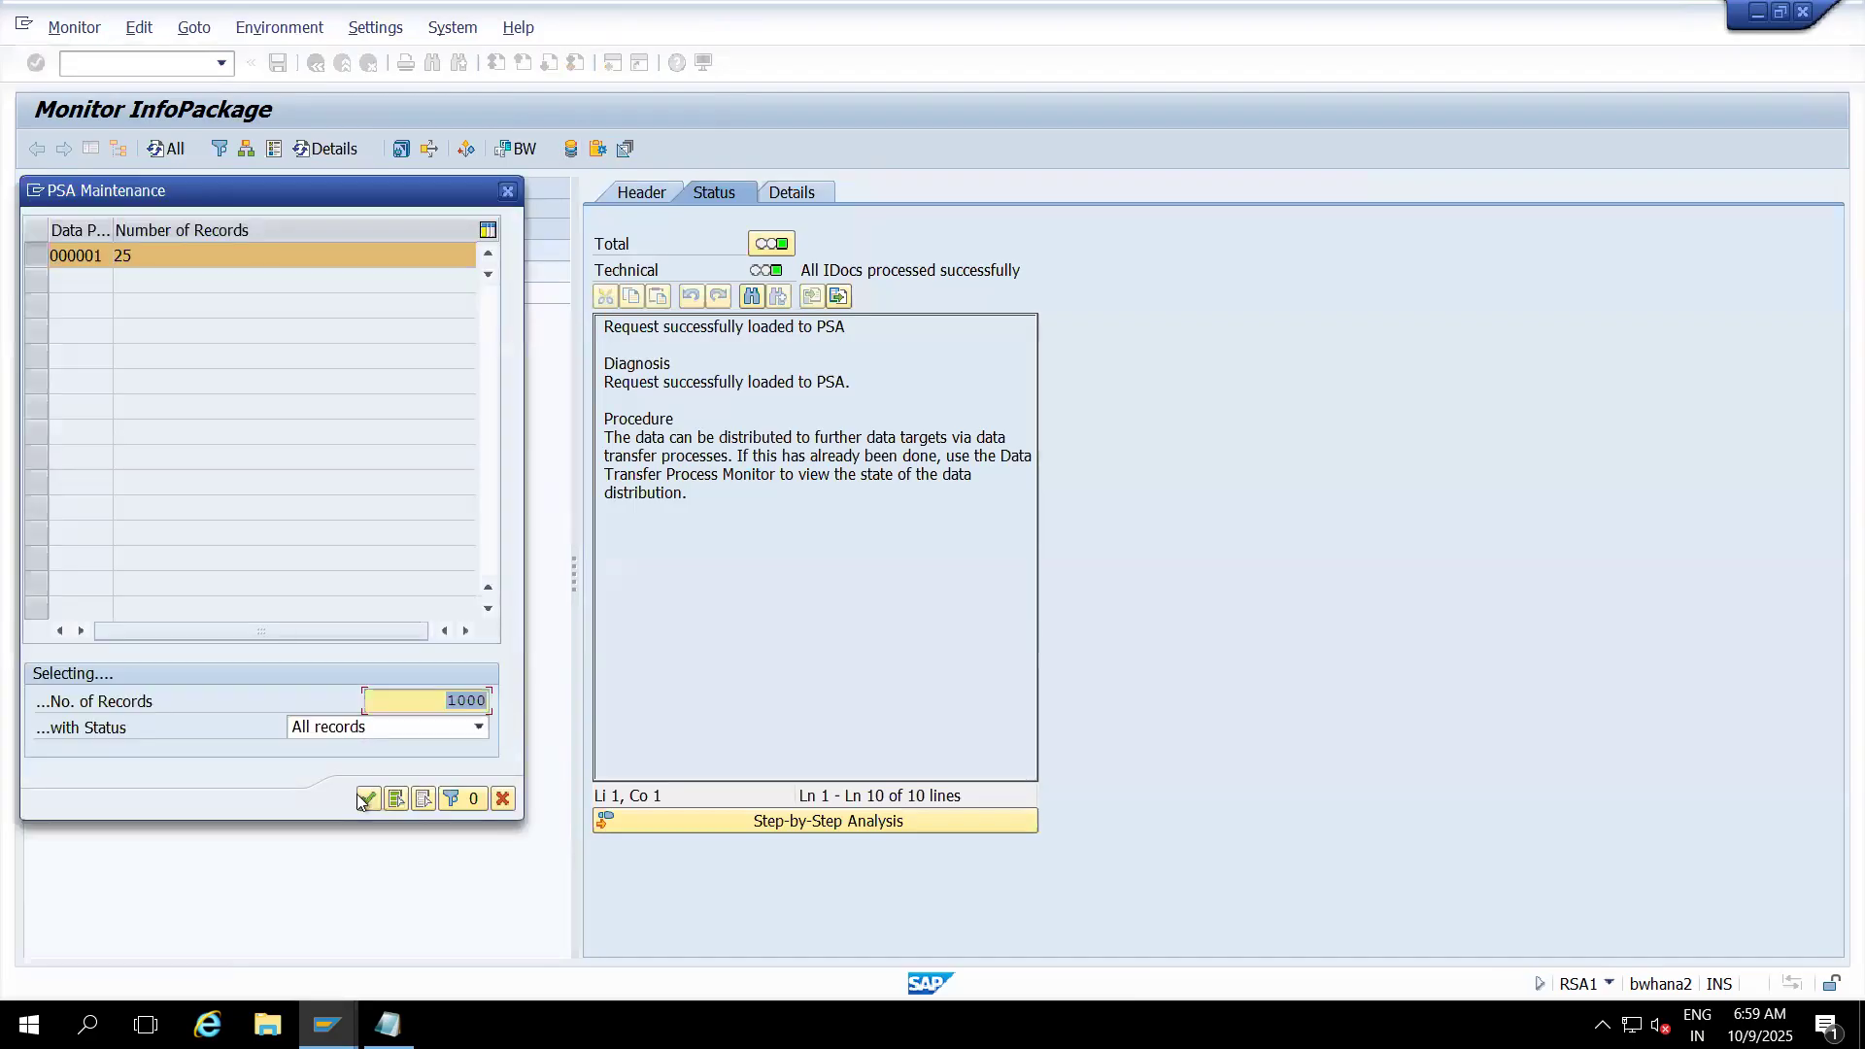
pyautogui.click(365, 798)
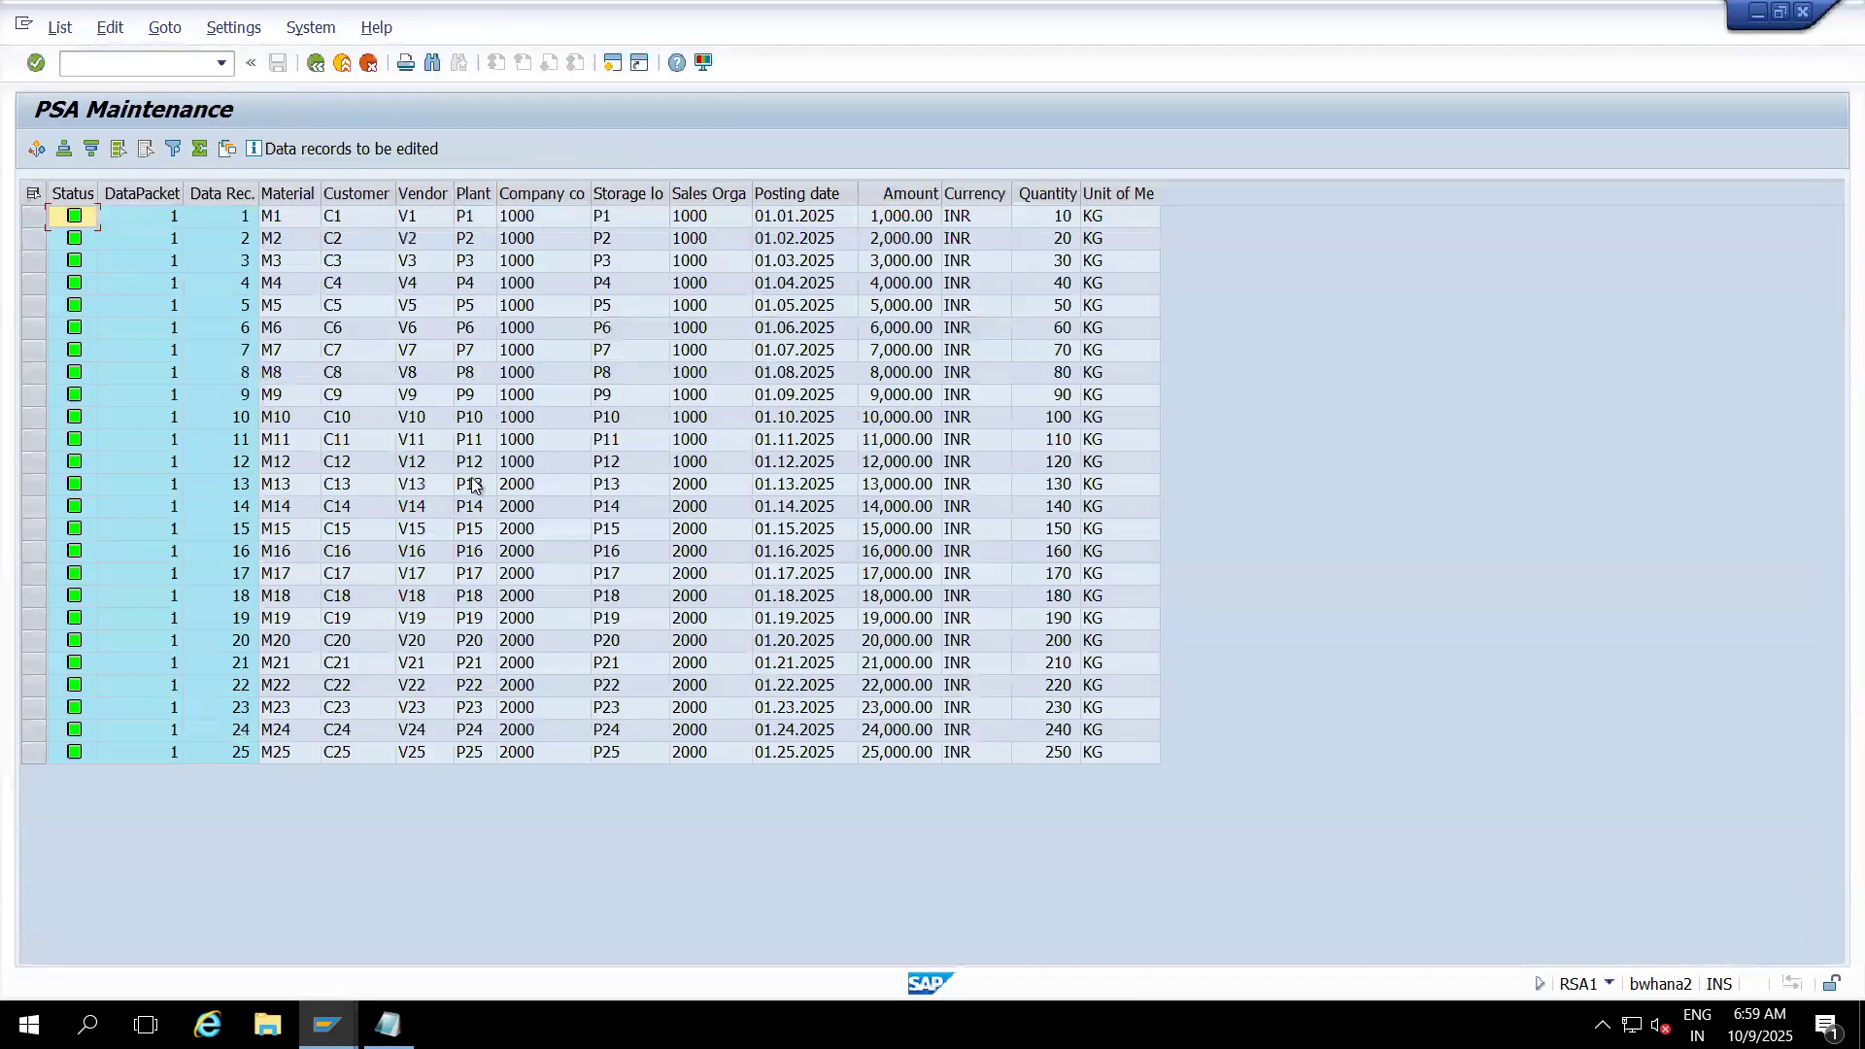
# - Widen the Company code column in the PSA records and highlight record 13
pyautogui.click(549, 195)
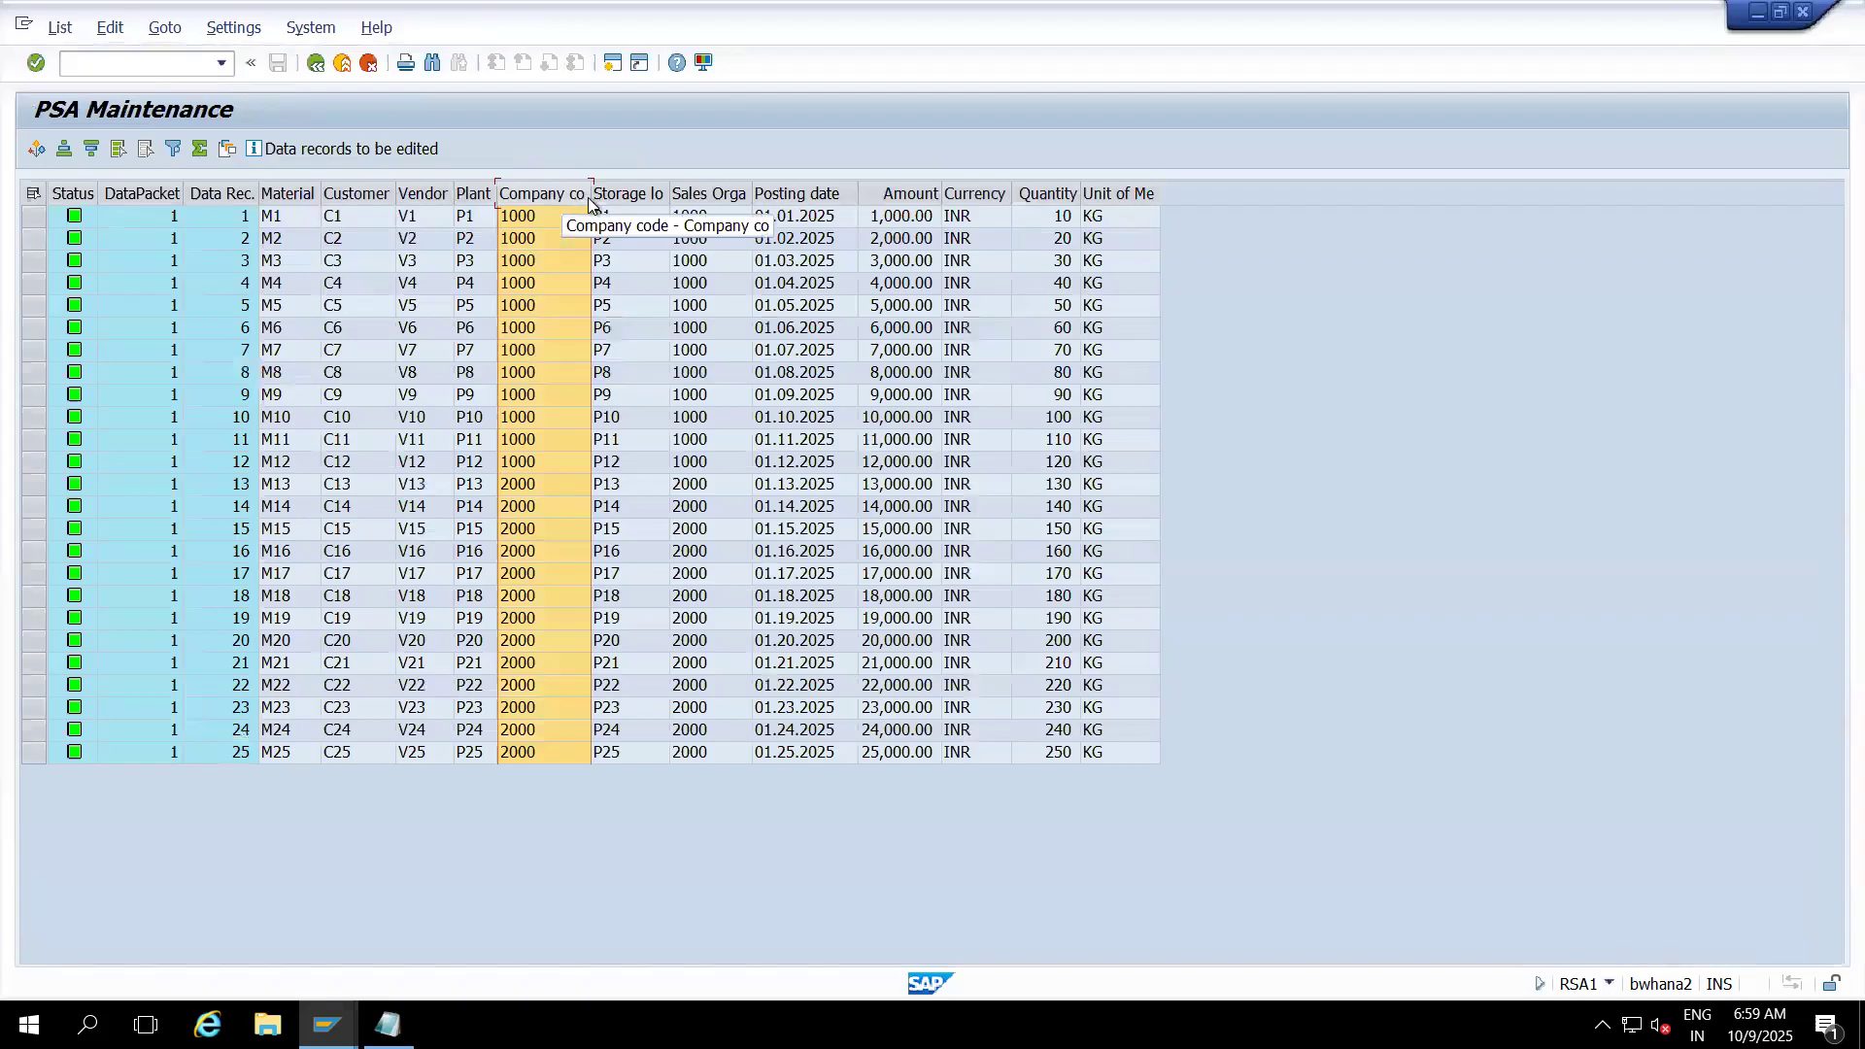
pyautogui.moveTo(591, 195); pyautogui.dragTo(694, 208)
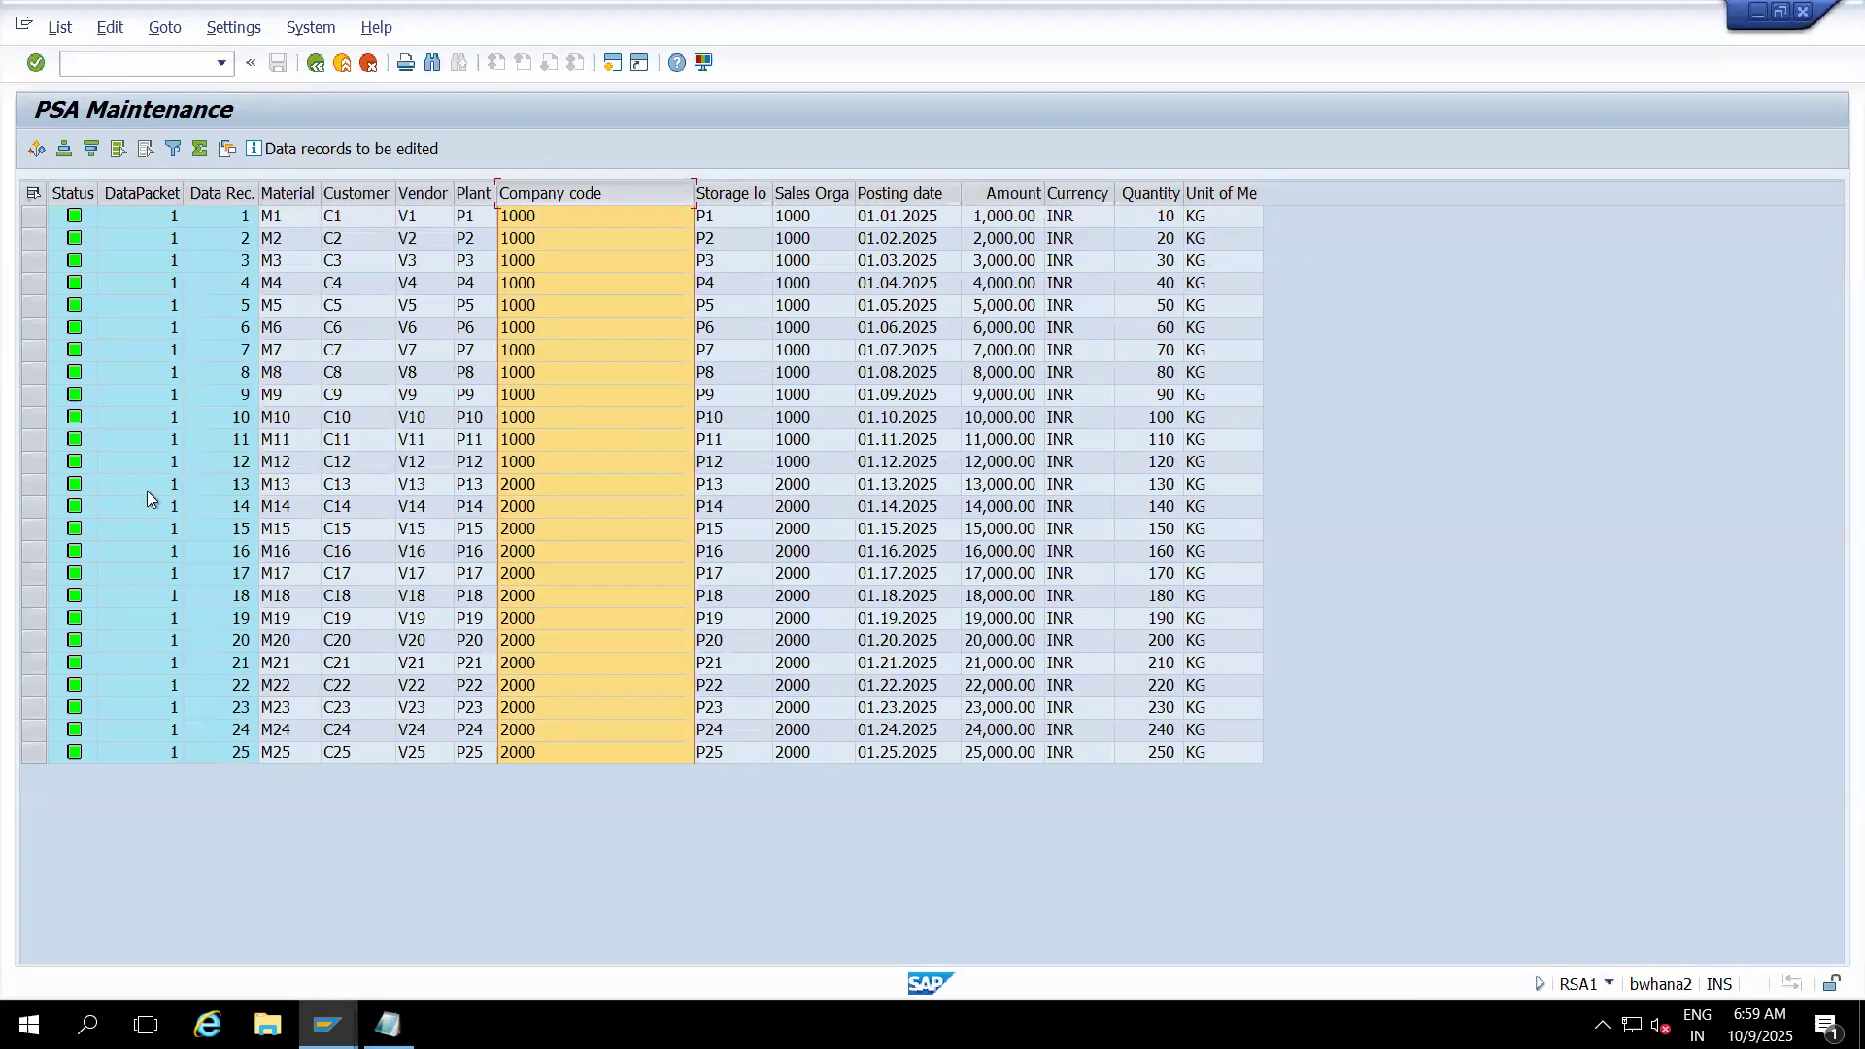
pyautogui.click(30, 492)
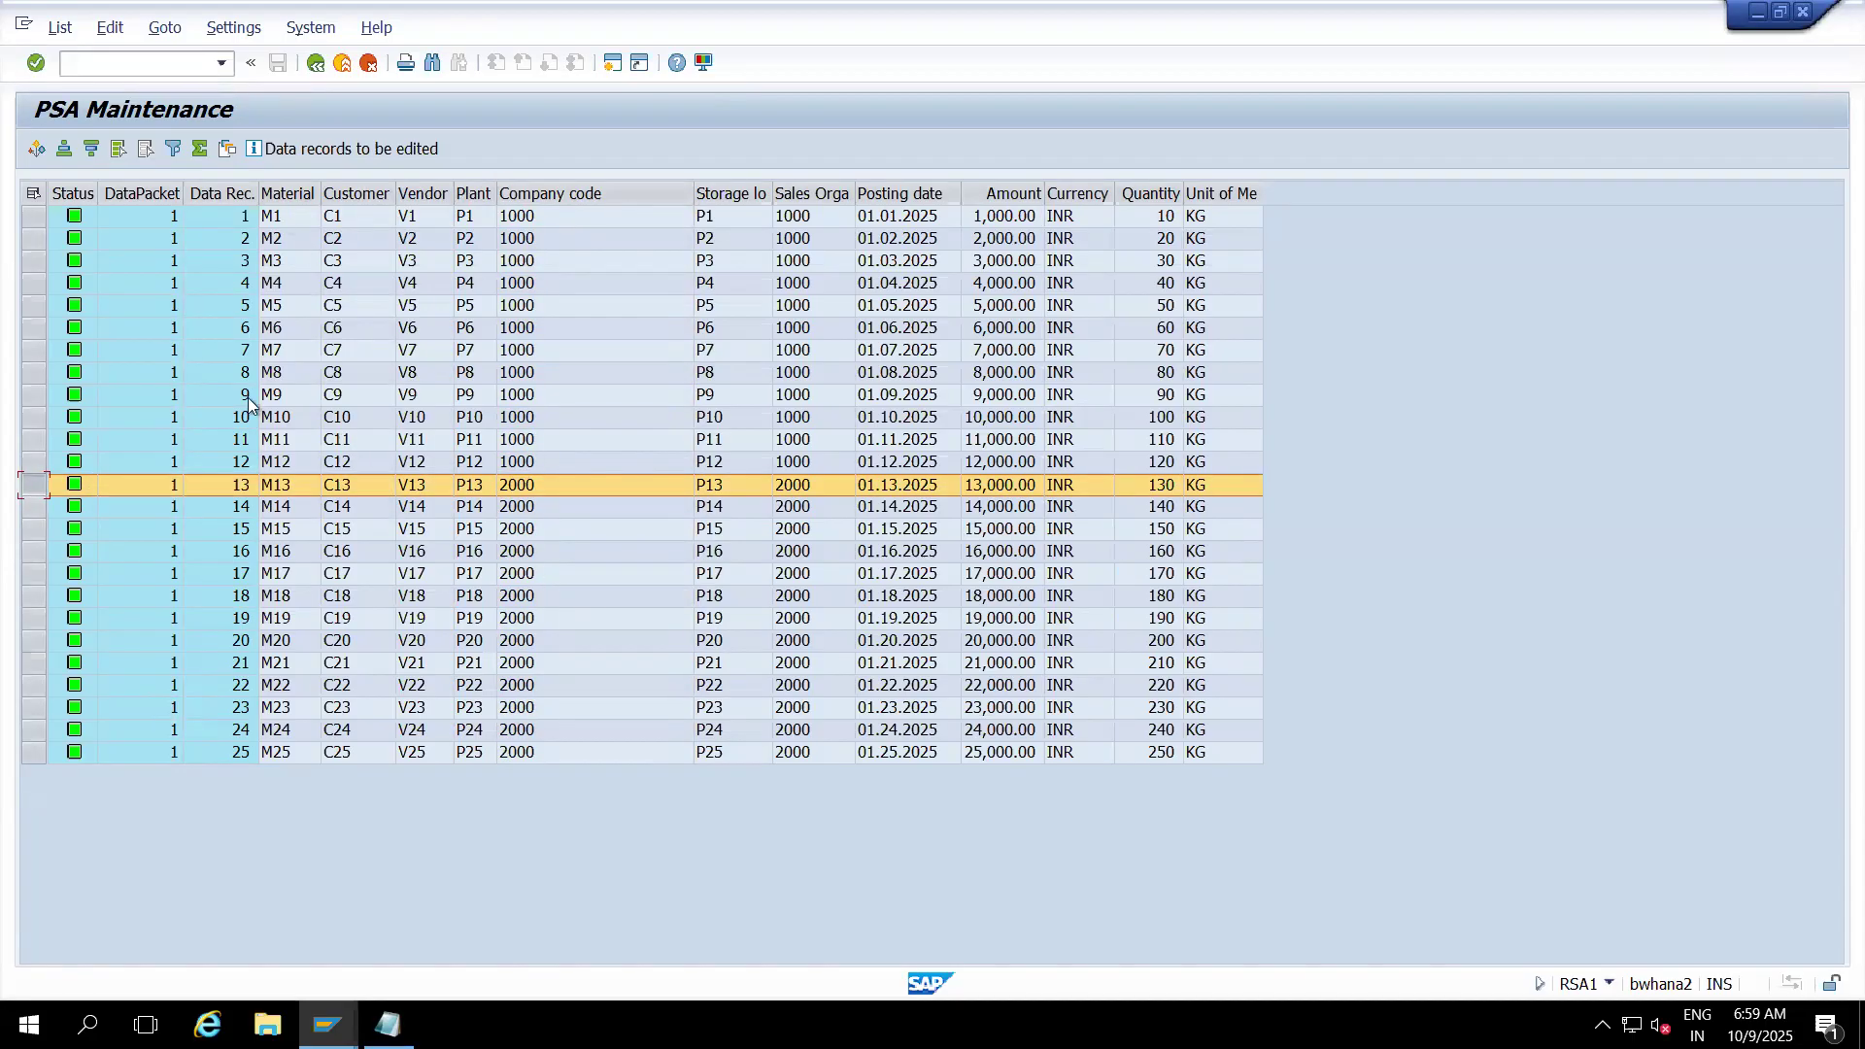
# - Filter the PSA records by company code 1000 and highlight the Company code column
pyautogui.click(518, 218)
pyautogui.rightClick(518, 218)
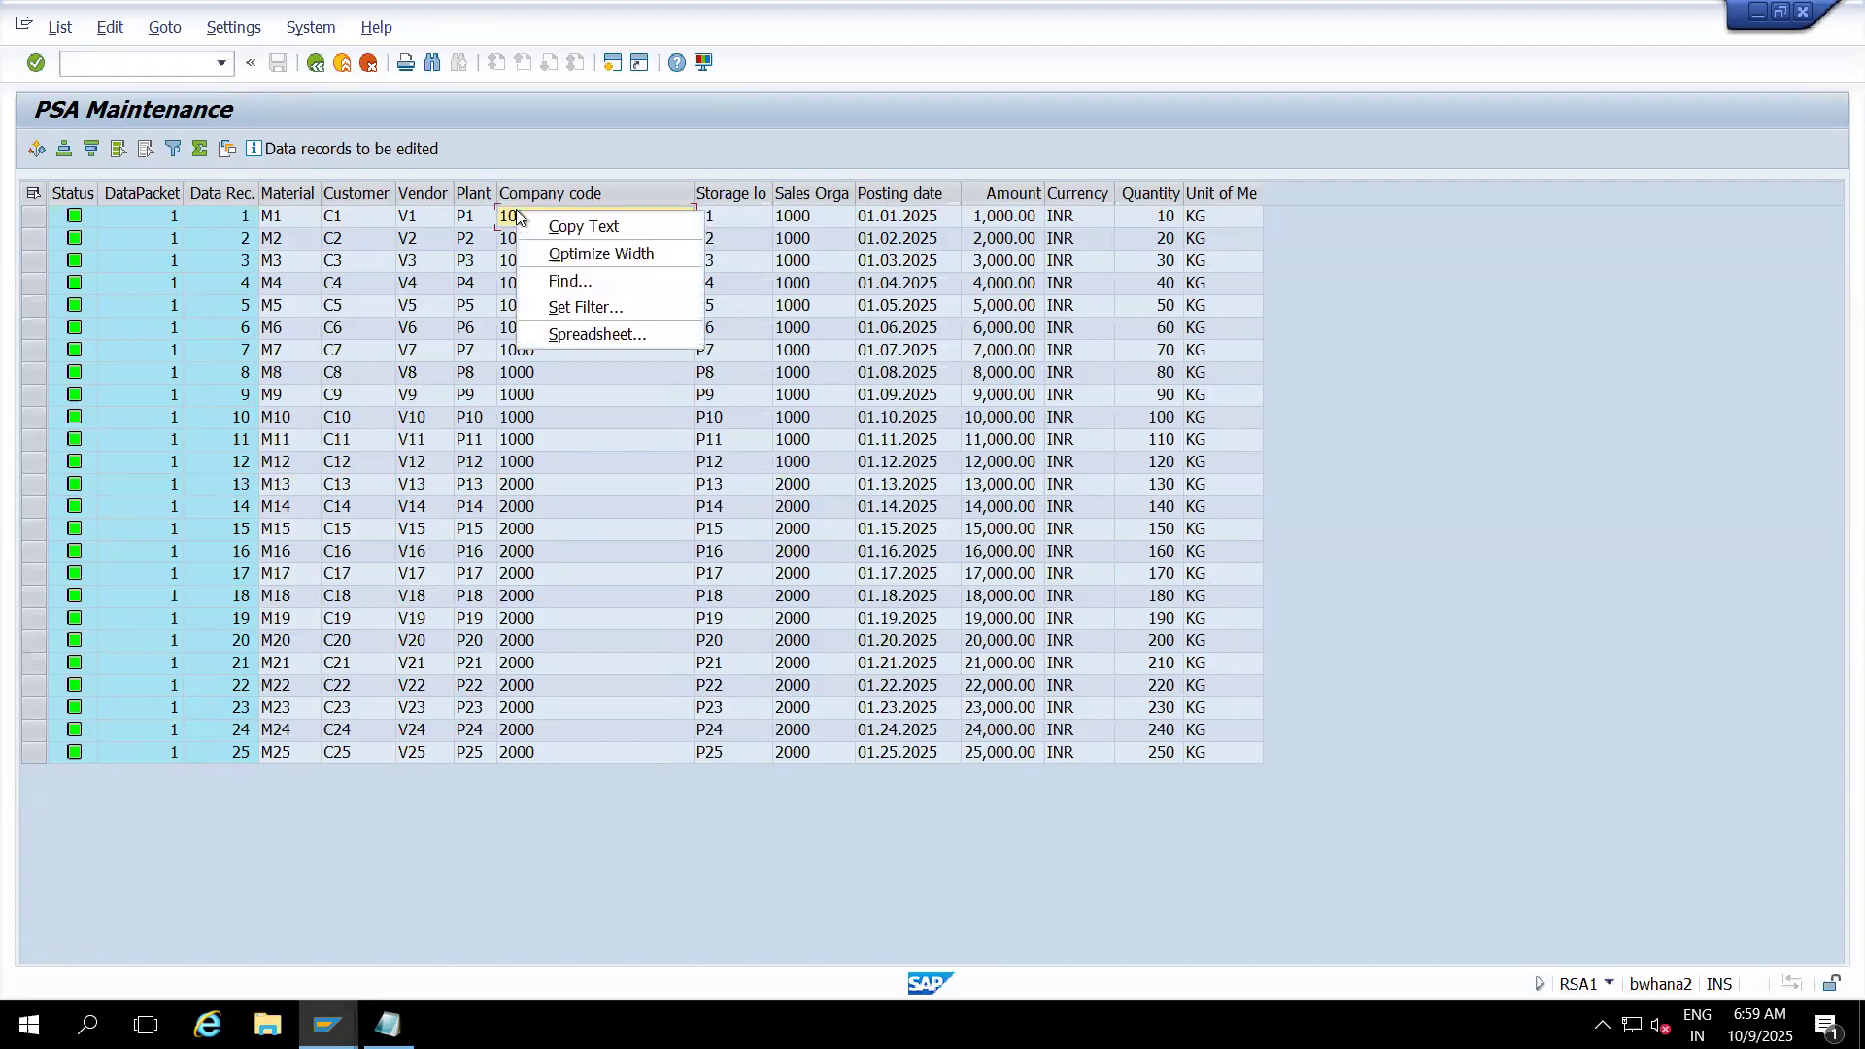
pyautogui.click(581, 306)
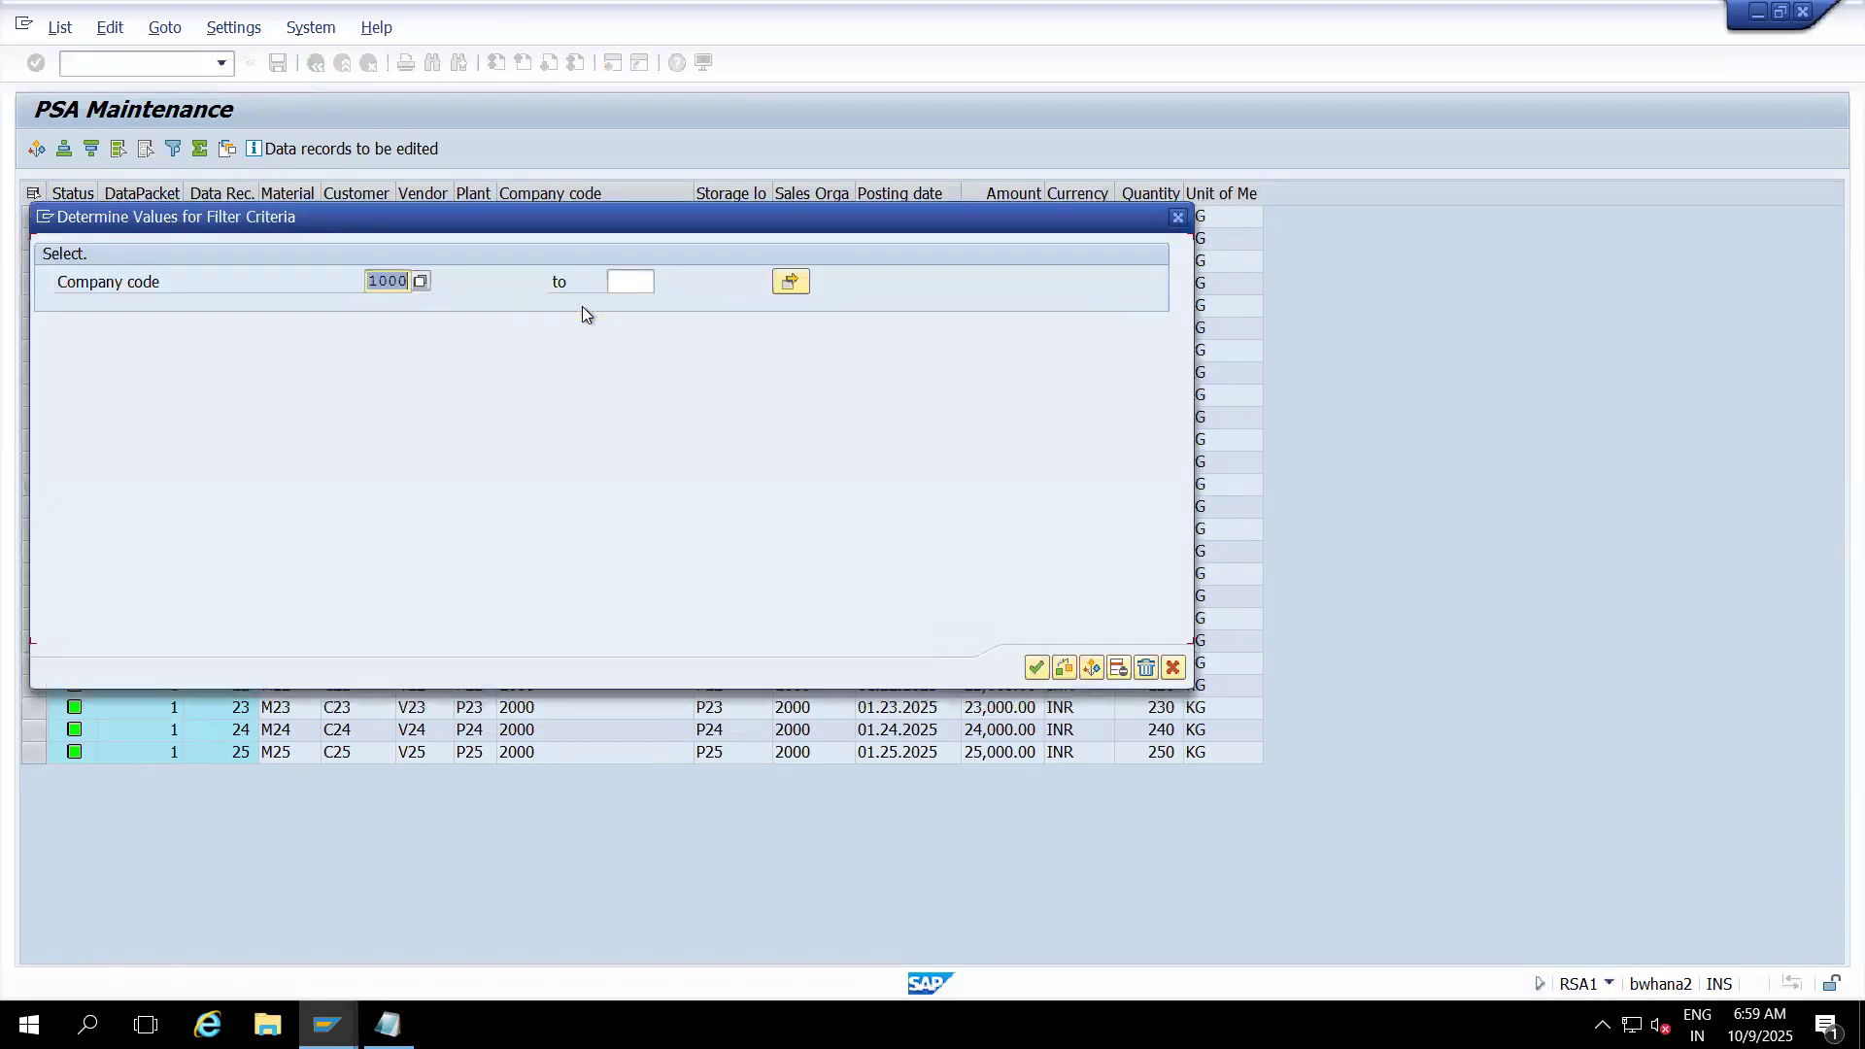
pyautogui.click(1037, 669)
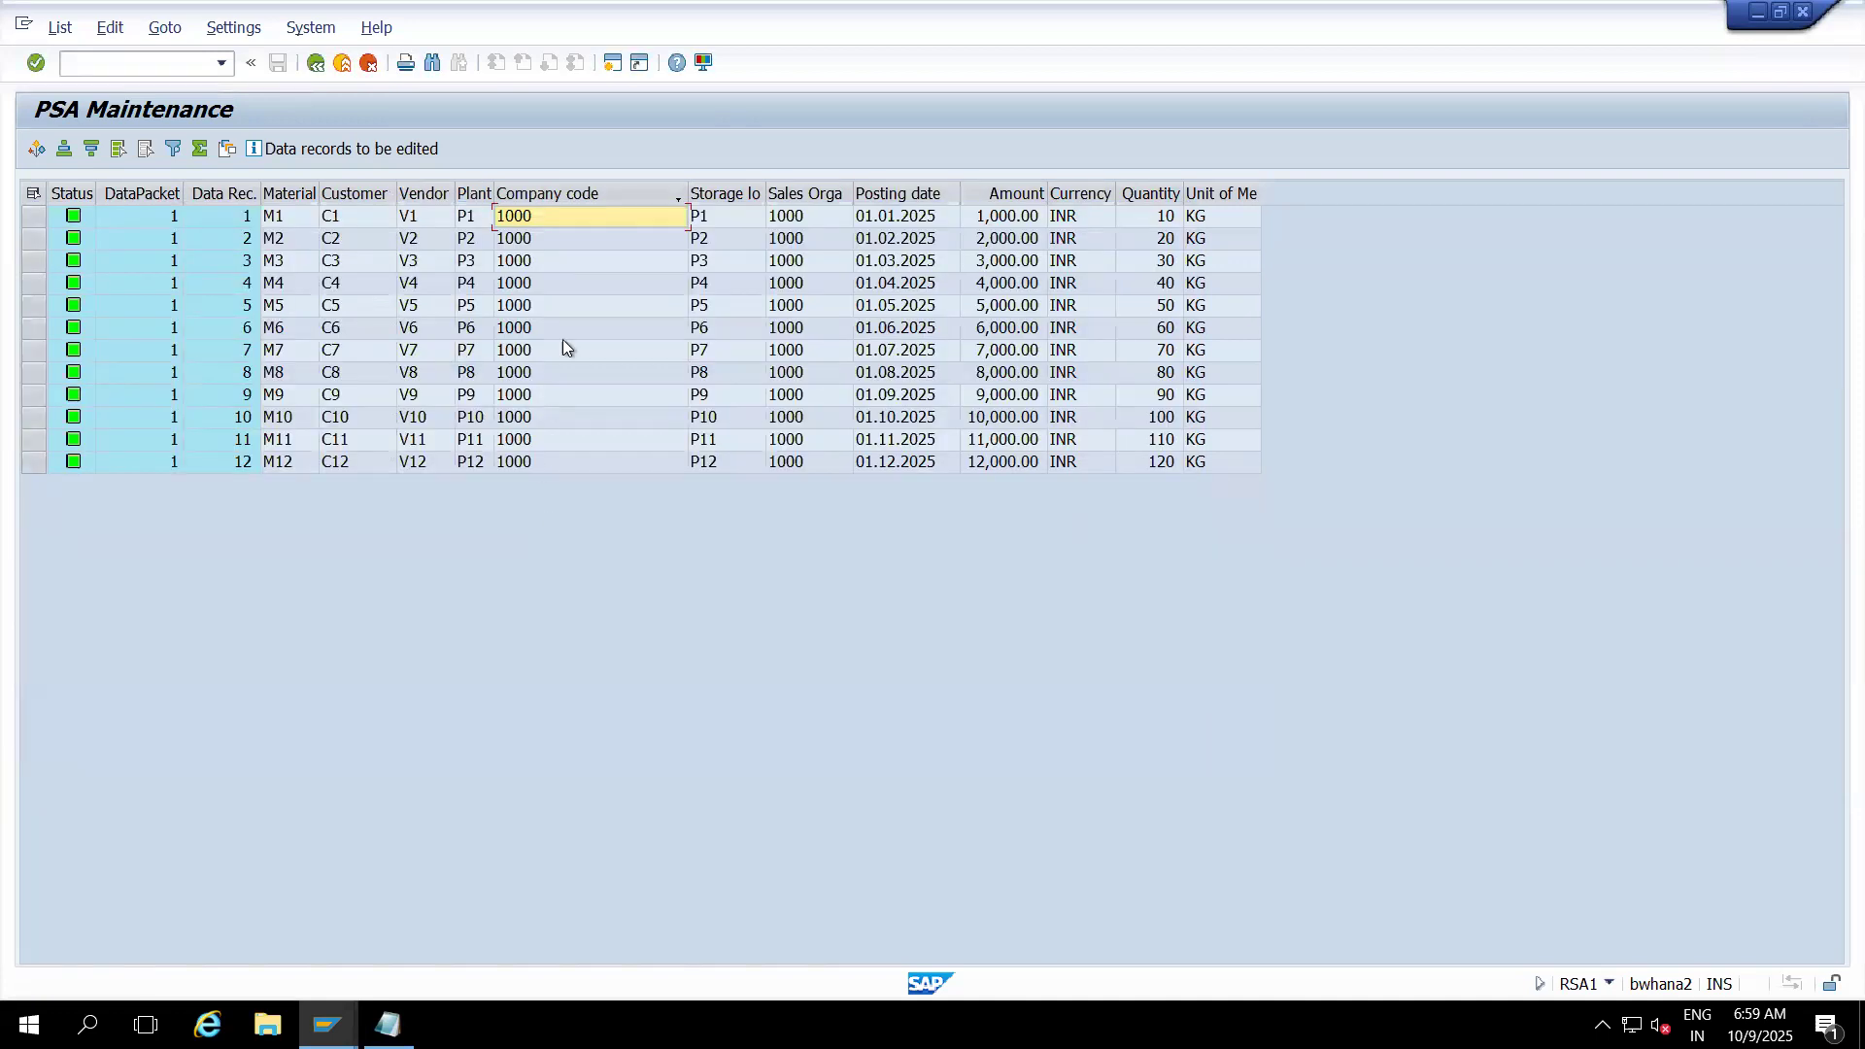
pyautogui.click(564, 194)
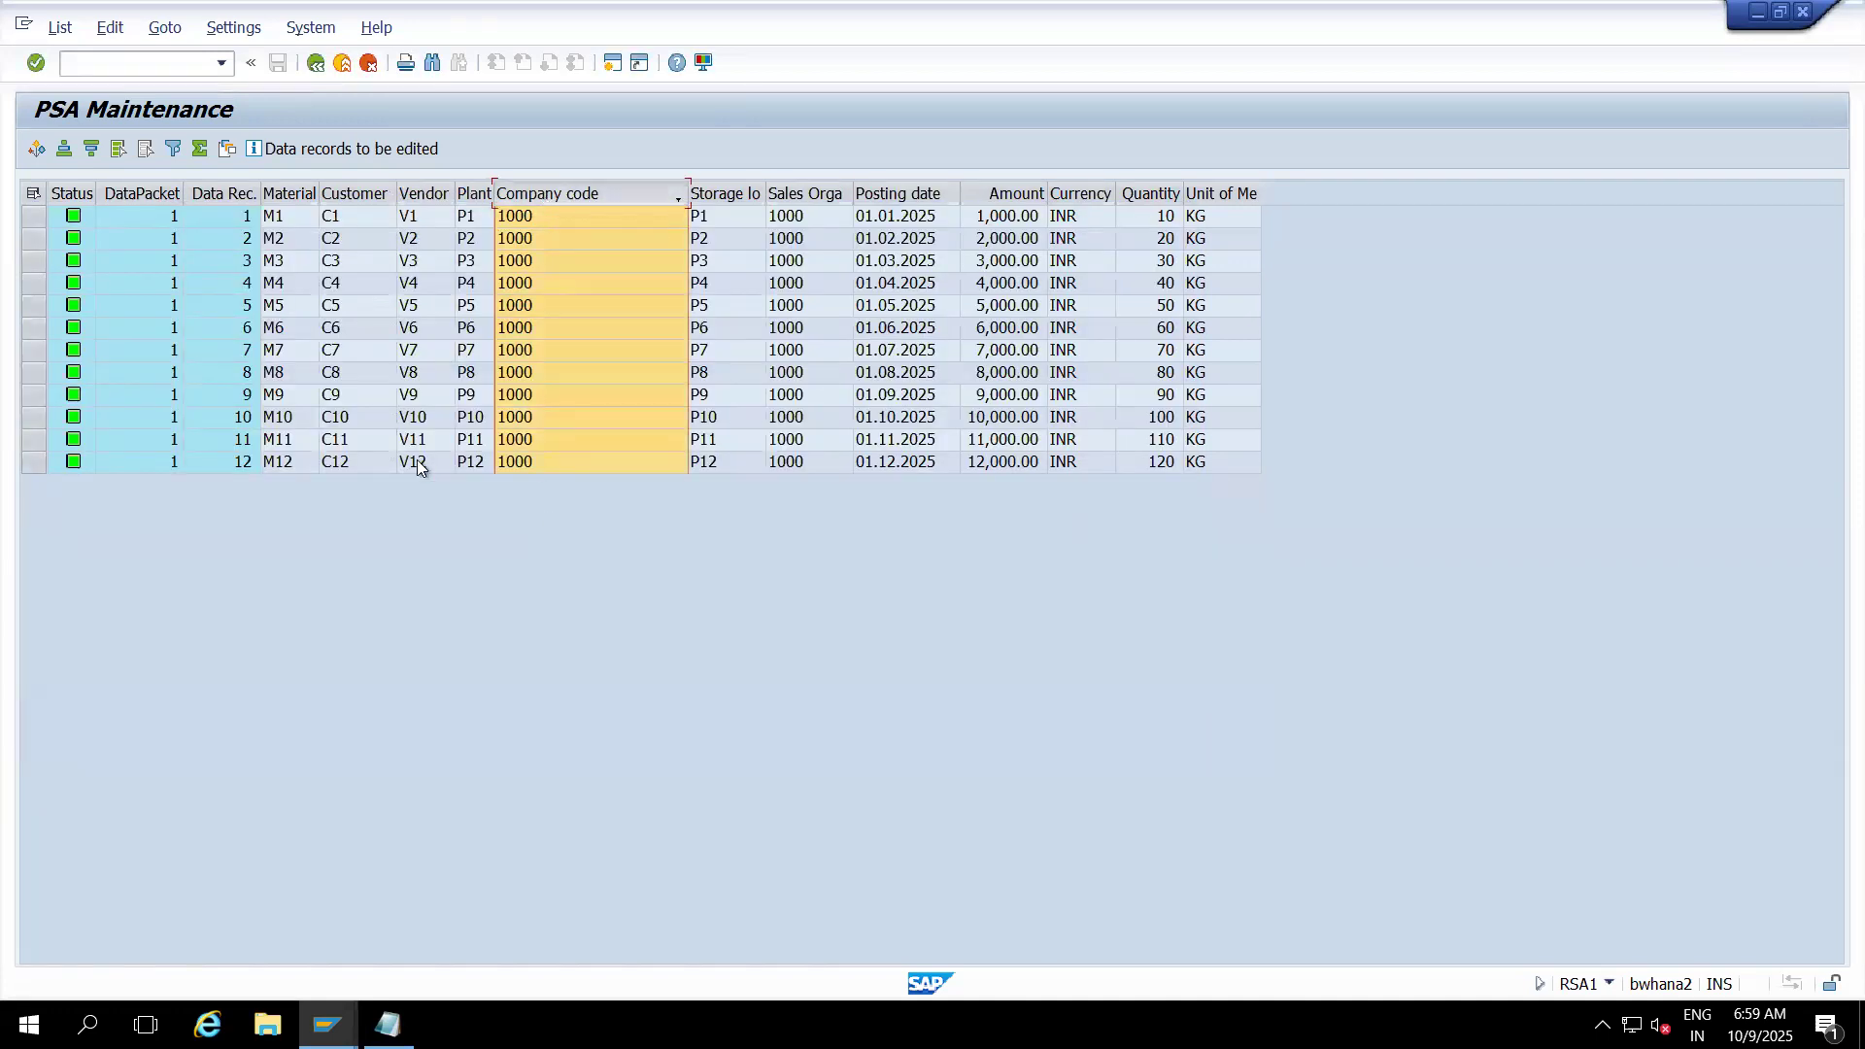
# - Close the PSA records and request list, and reopen the data transfer process ZZDS_TD / ZZ_DSS -> ZZDSO_17
pyautogui.click(344, 62)
pyautogui.click(346, 62)
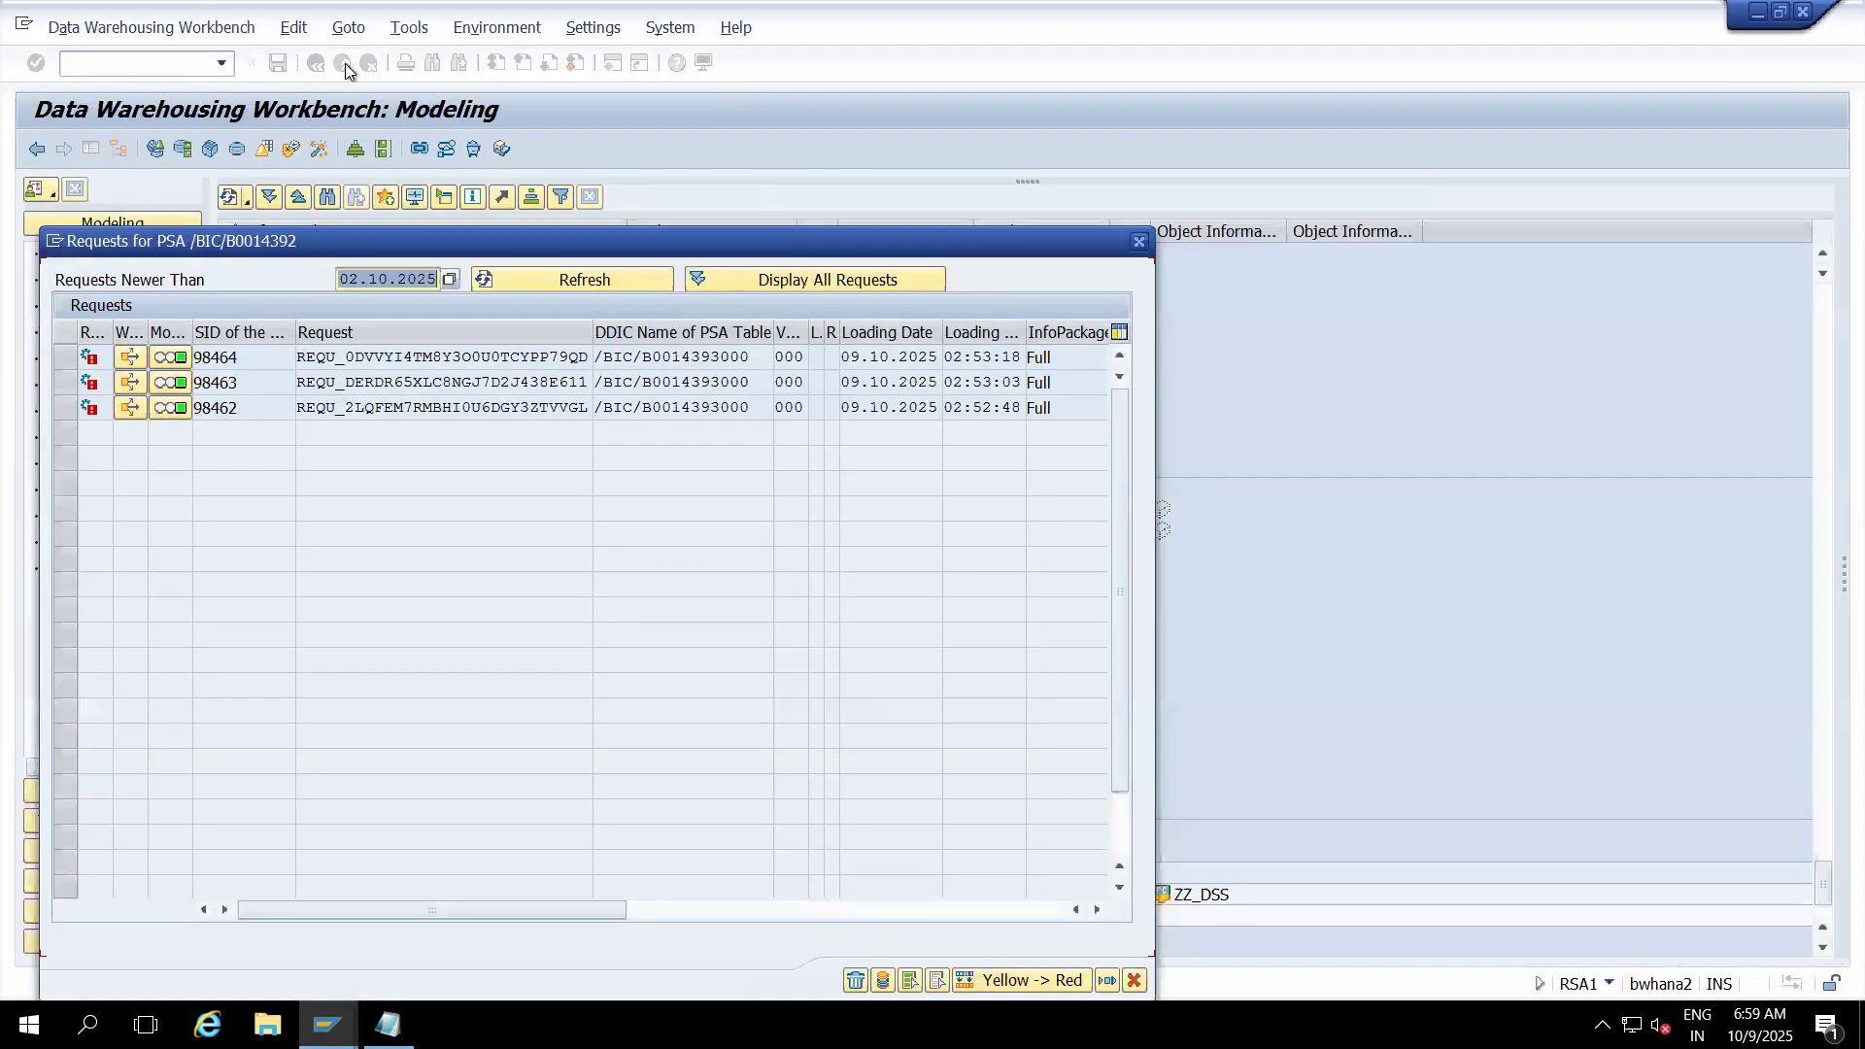
pyautogui.click(1140, 243)
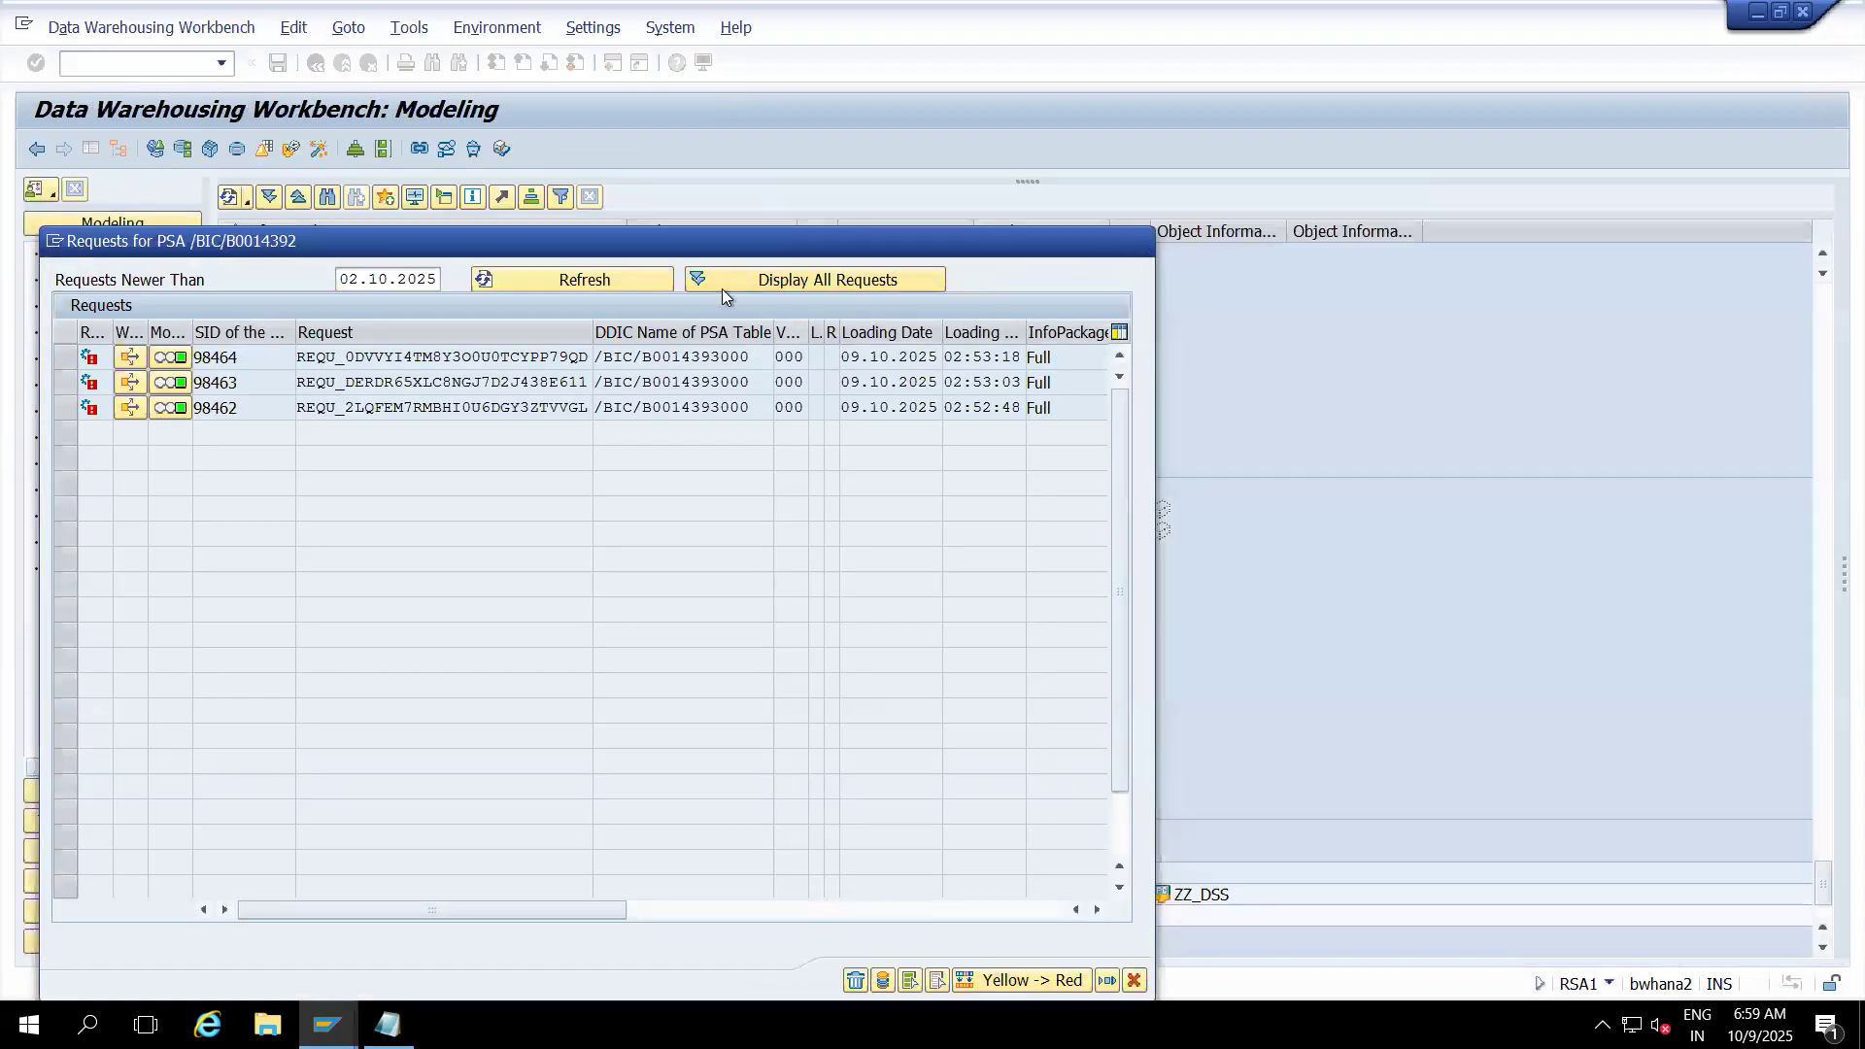
pyautogui.click(334, 875)
pyautogui.doubleClick(333, 874)
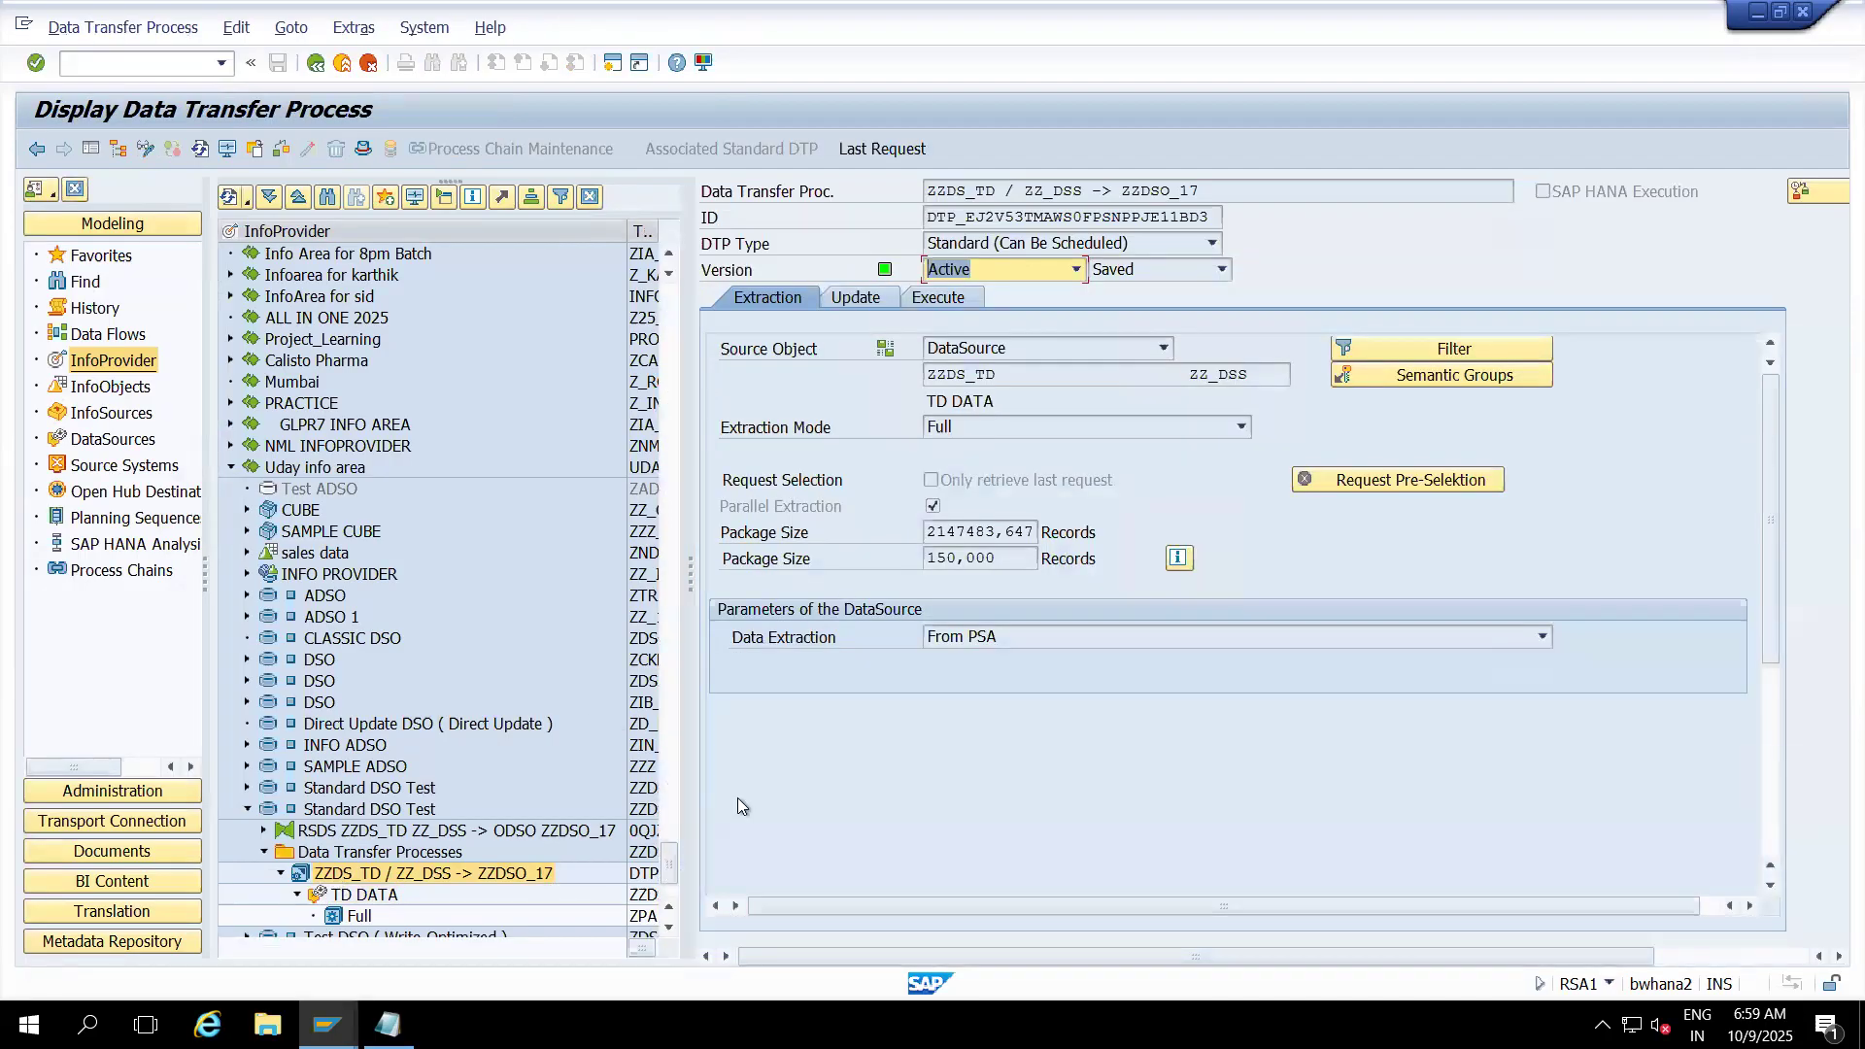
# - Show the data transfer process in full screen, switch it to change mode, and open its filter dialog
pyautogui.click(92, 148)
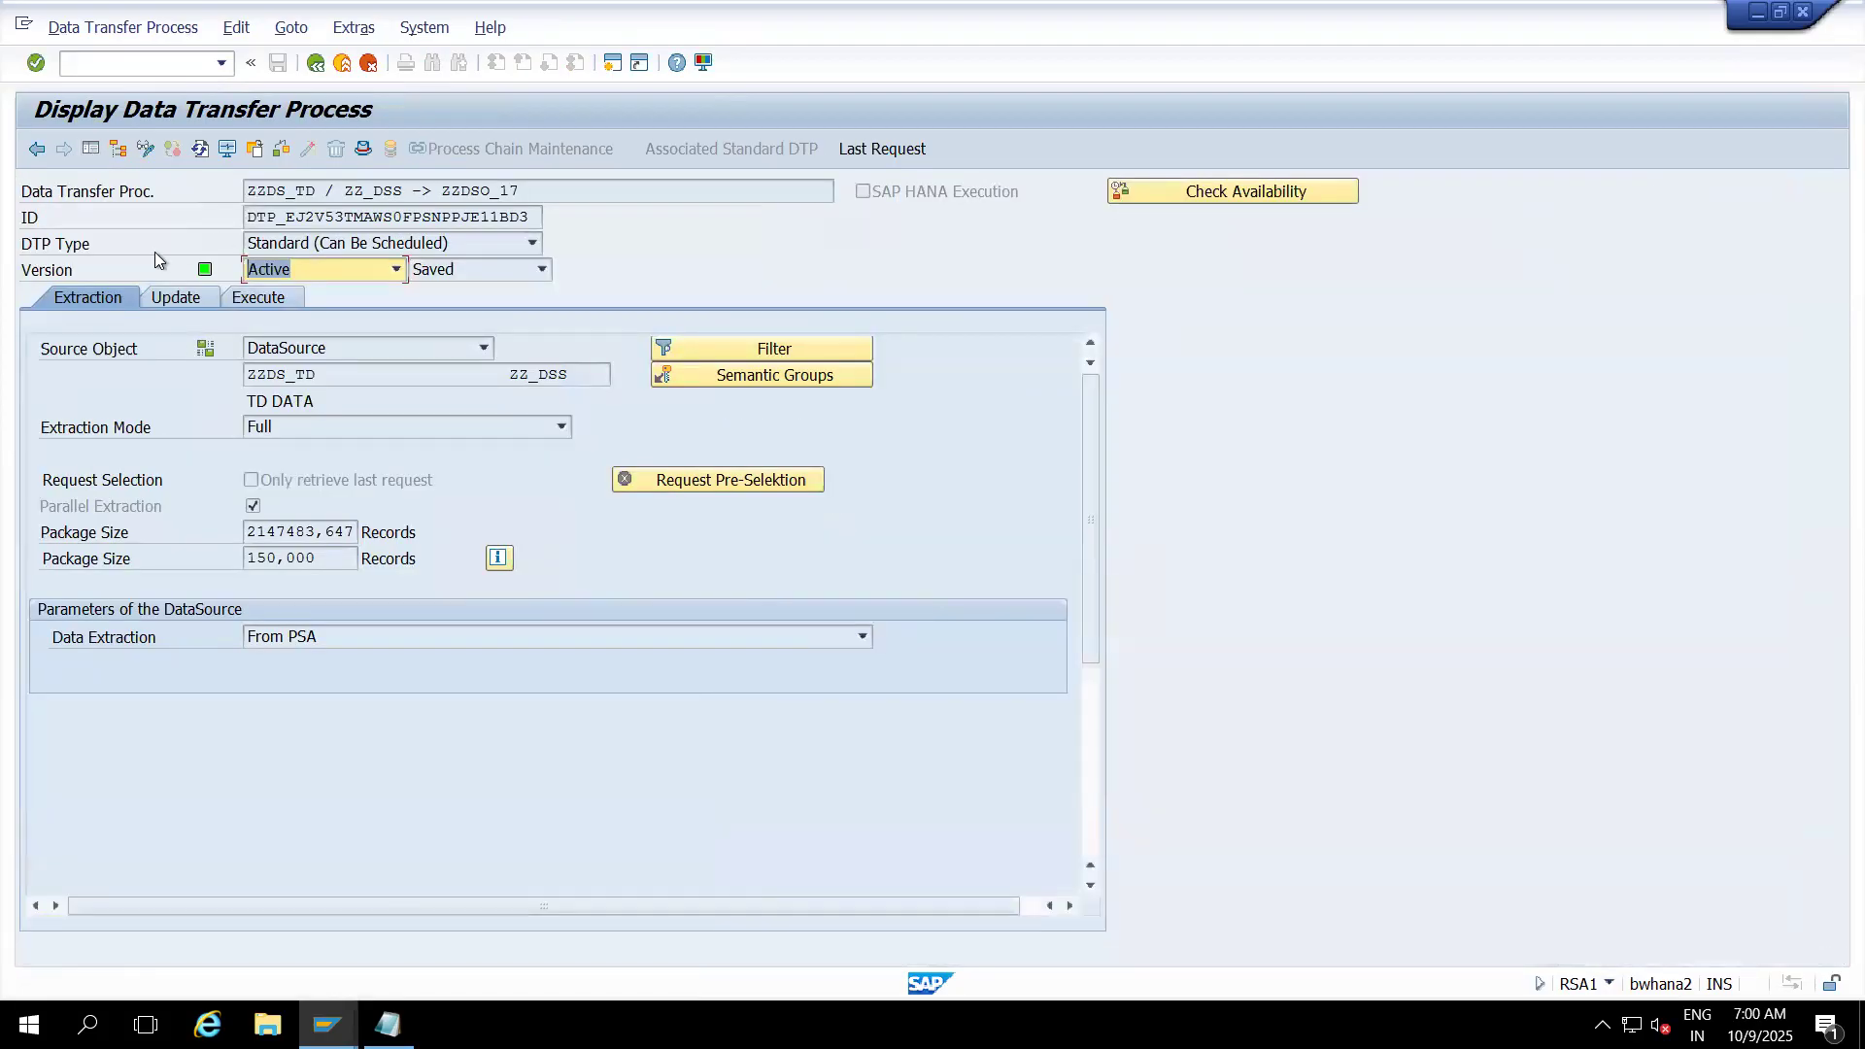
pyautogui.click(91, 148)
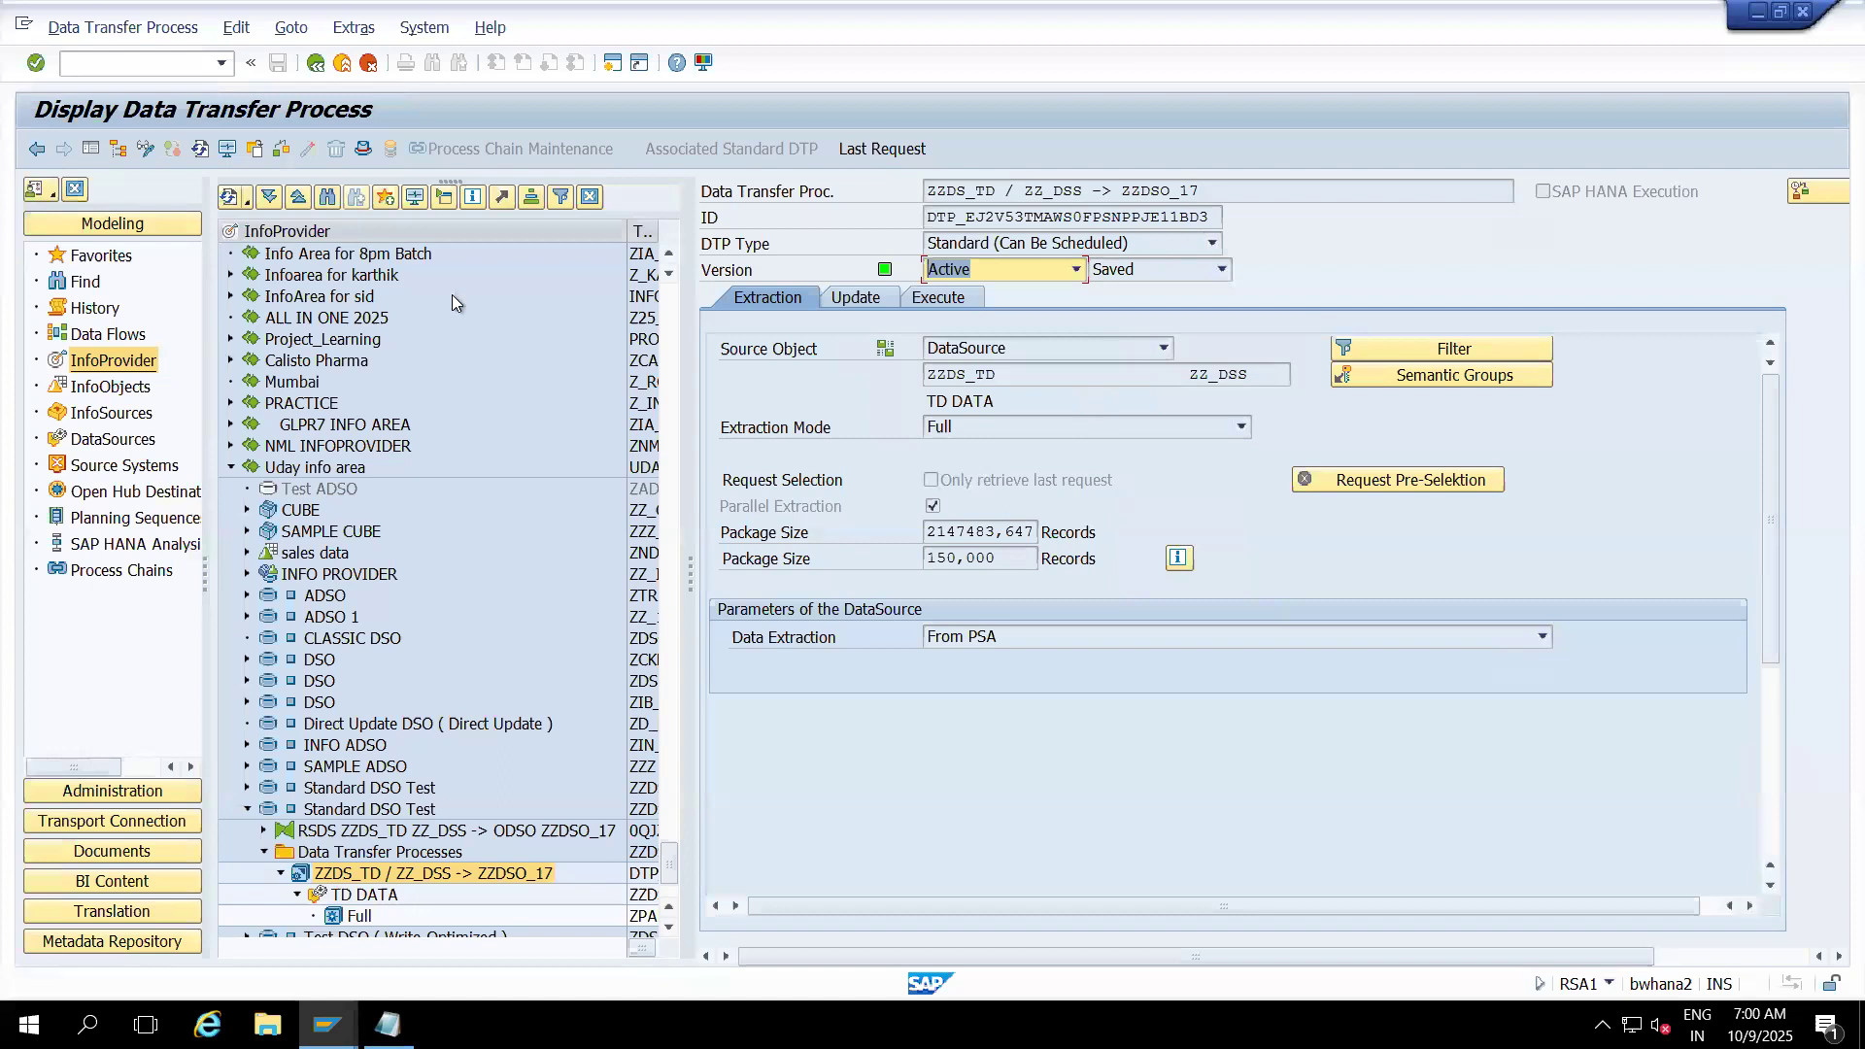
pyautogui.click(90, 148)
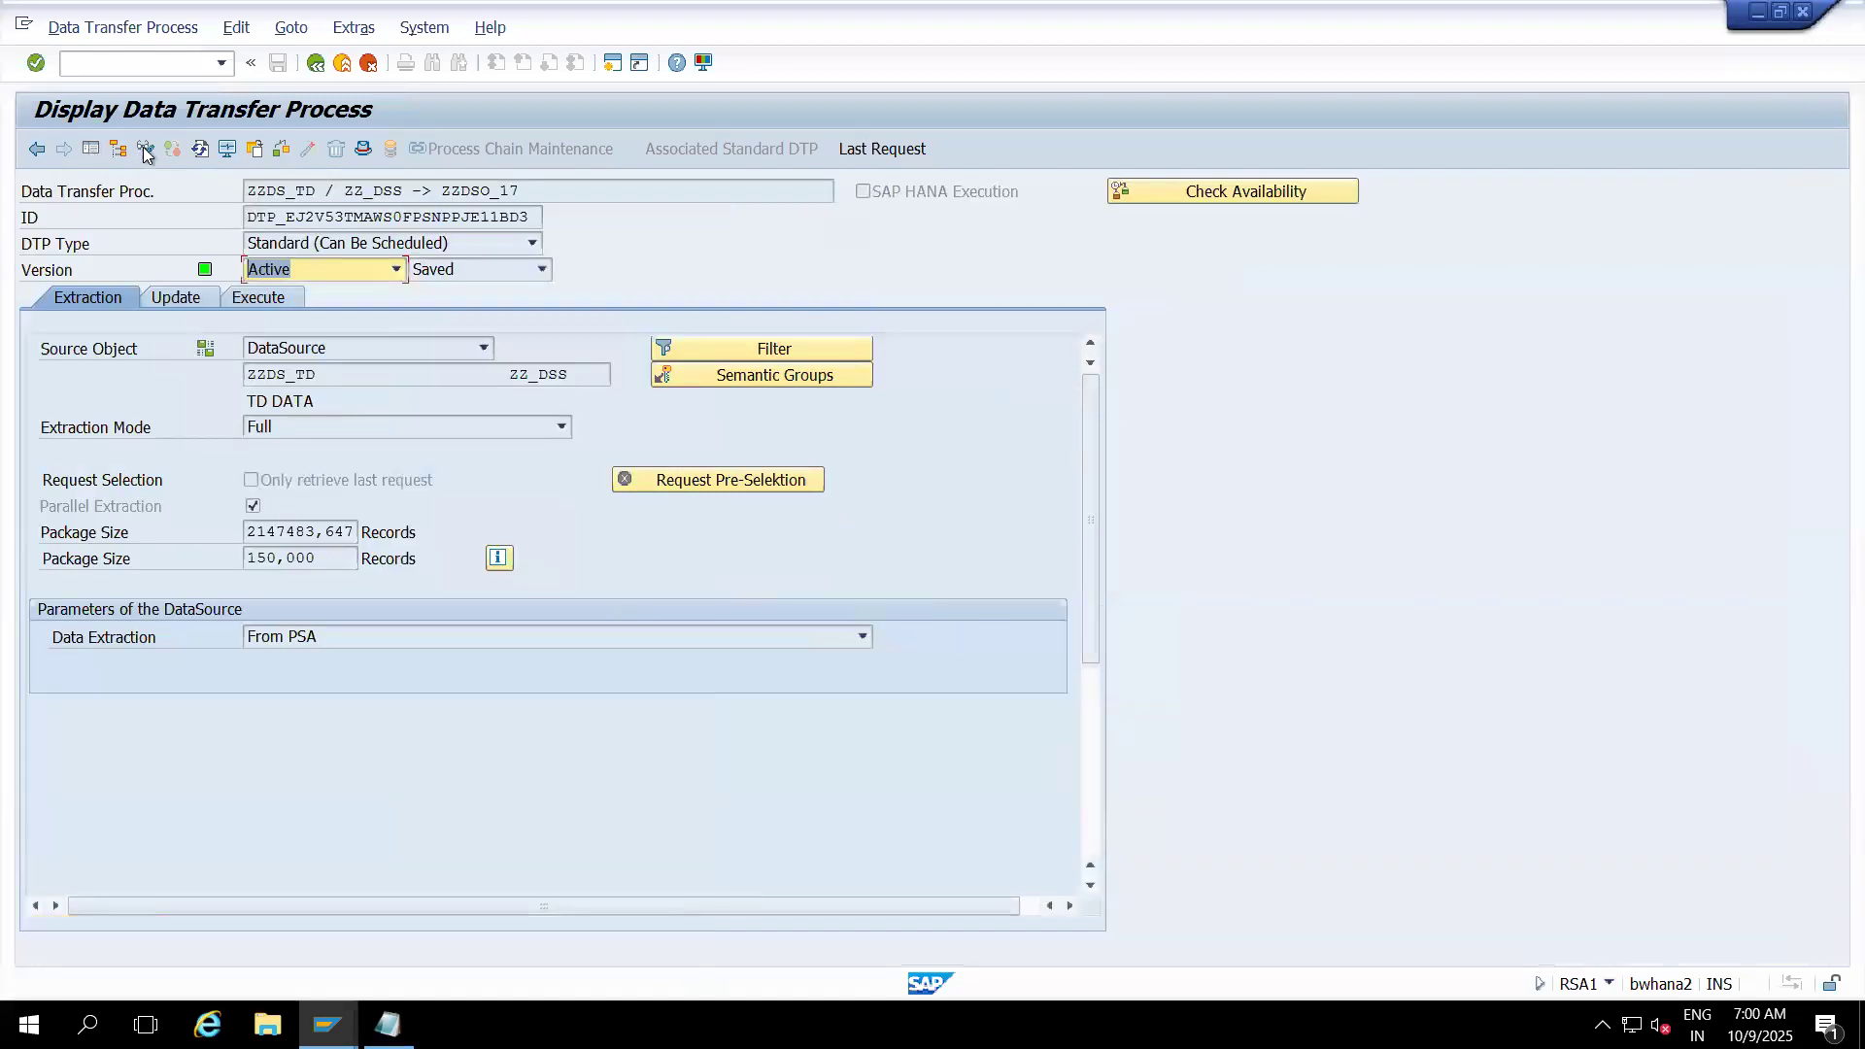
pyautogui.hotkey('ctrl', 'F1')
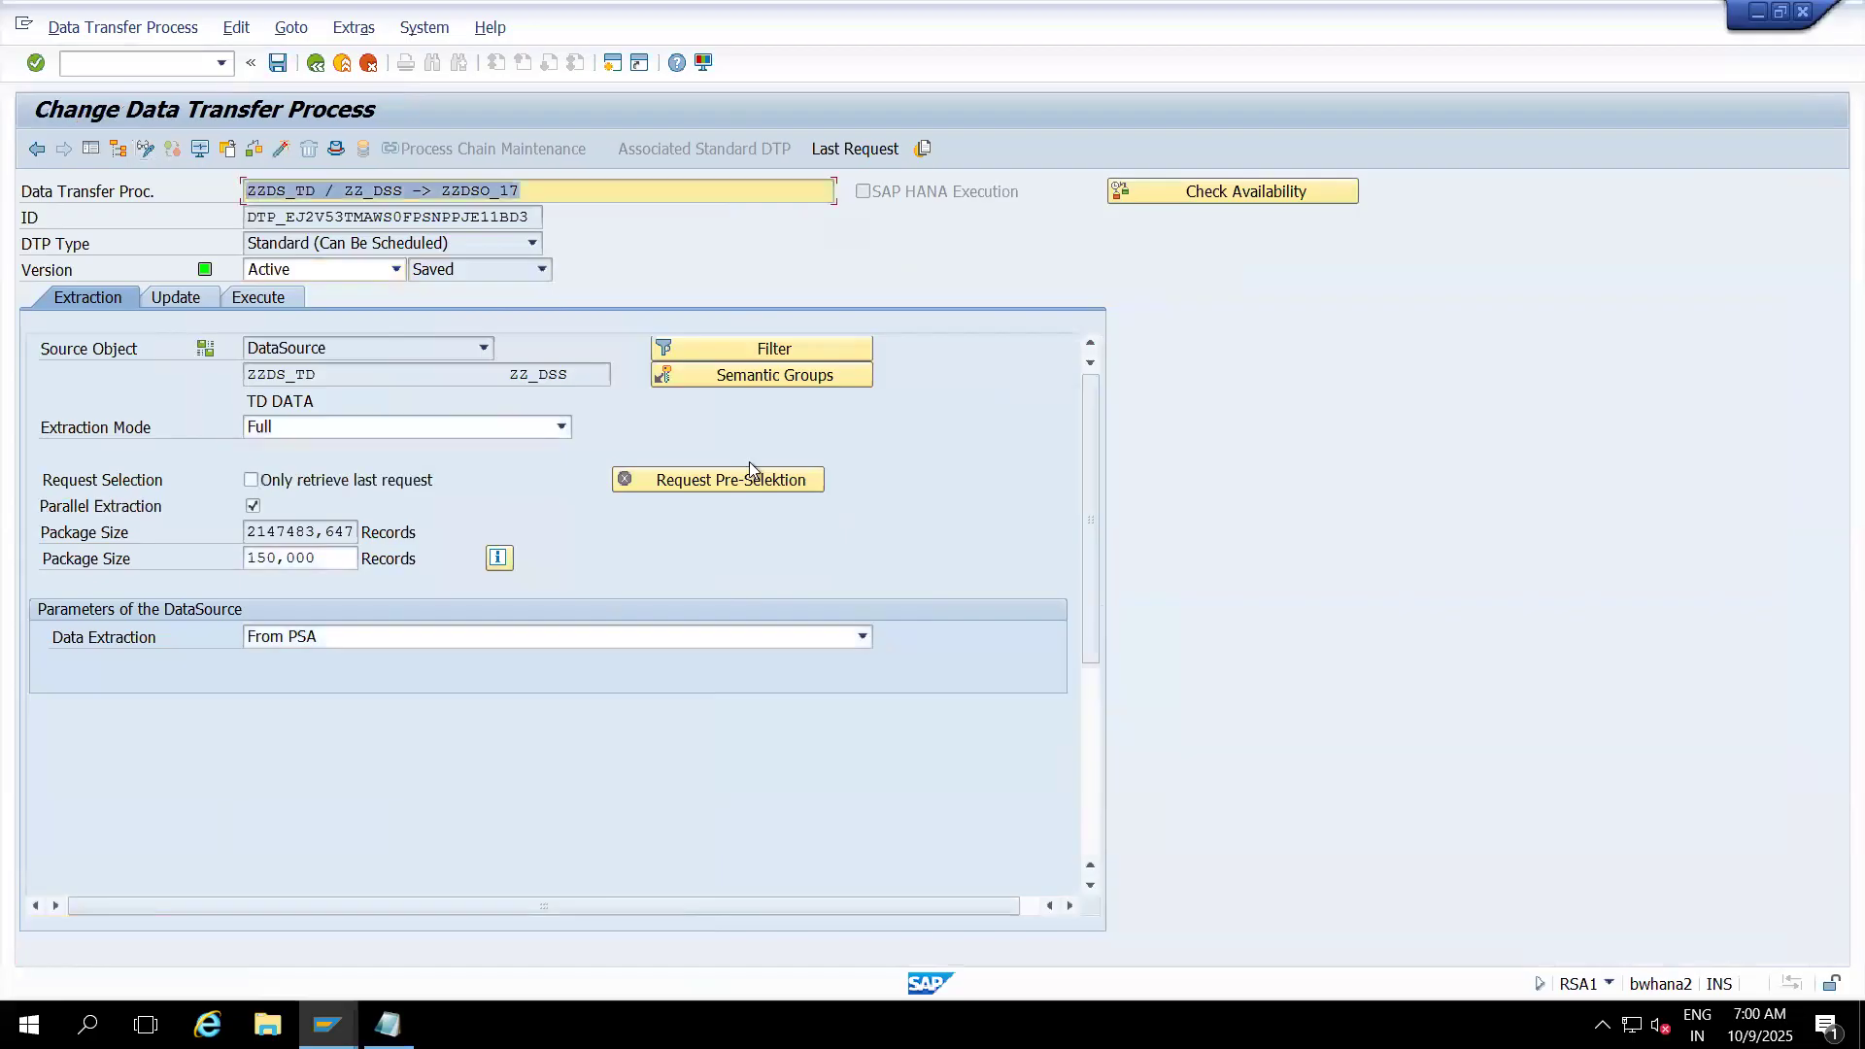
pyautogui.click(803, 347)
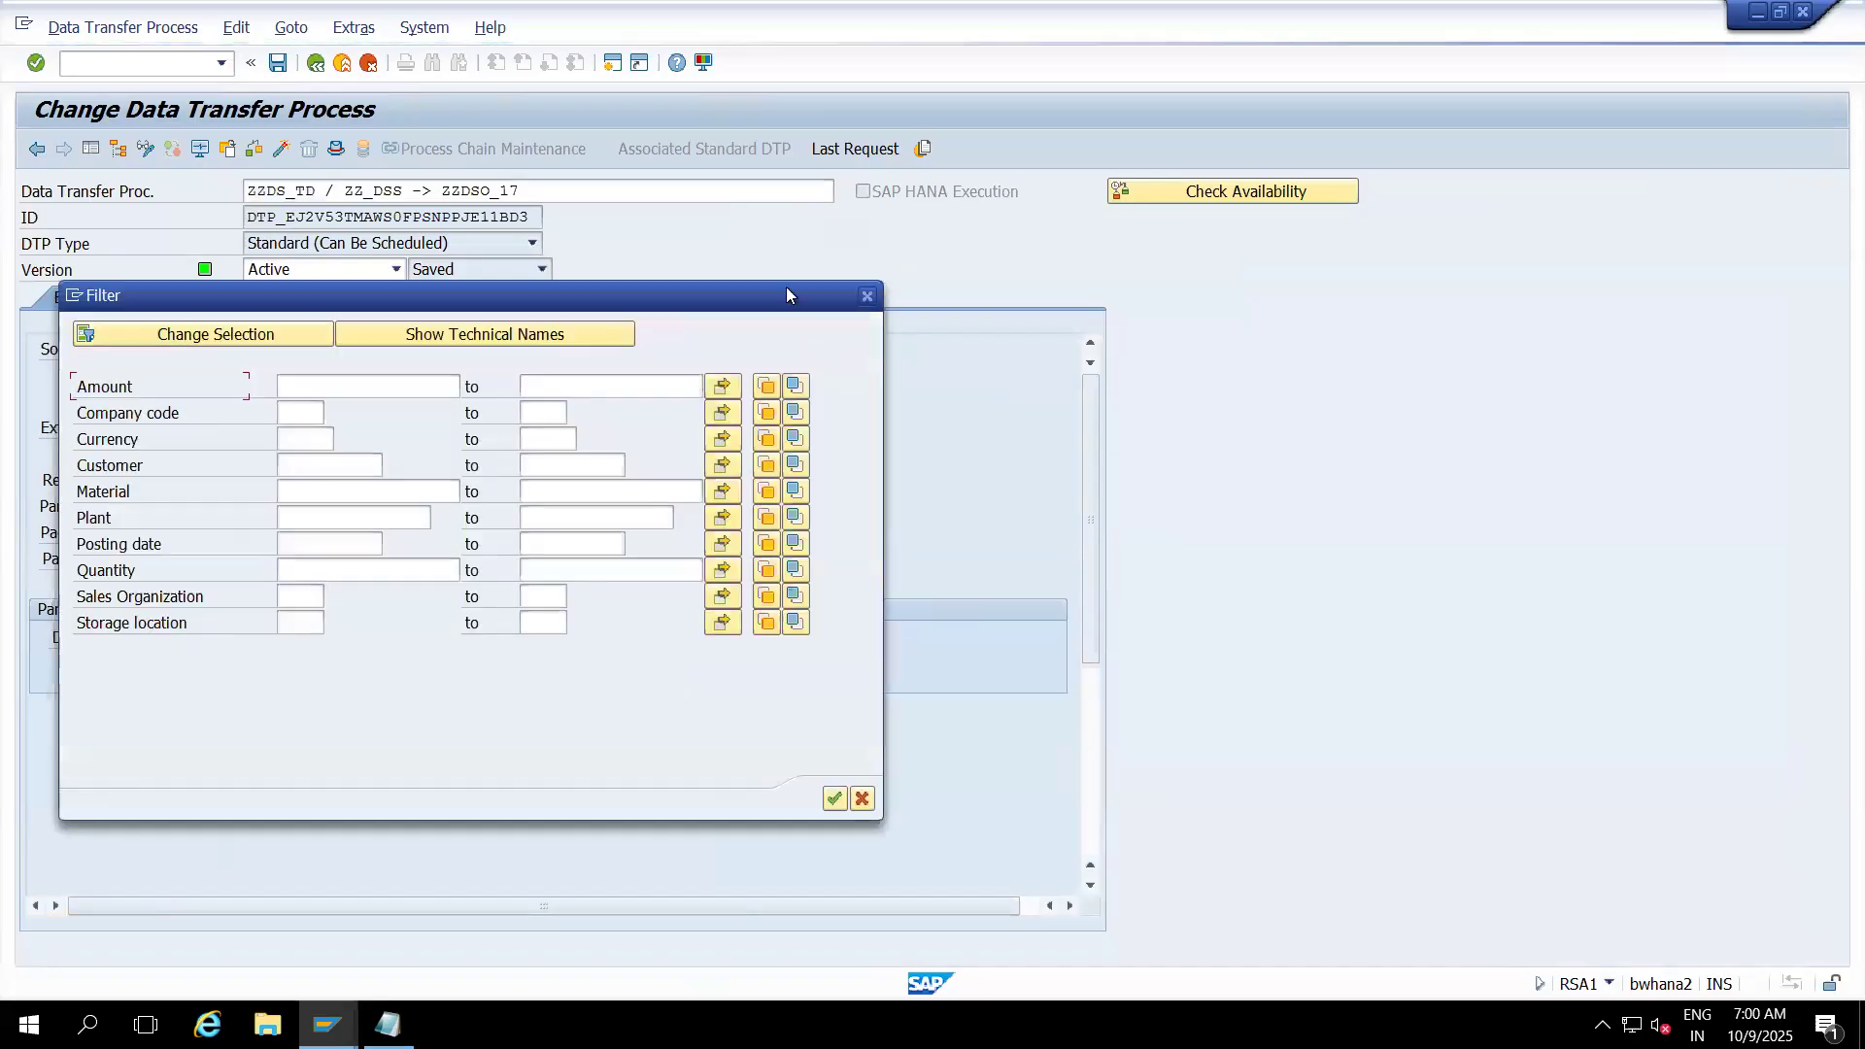
# - Filter the data transfer process by company code 1000, toggling the field labels between technical names and descriptions, and confirm the filter
pyautogui.click(305, 420)
pyautogui.click(458, 336)
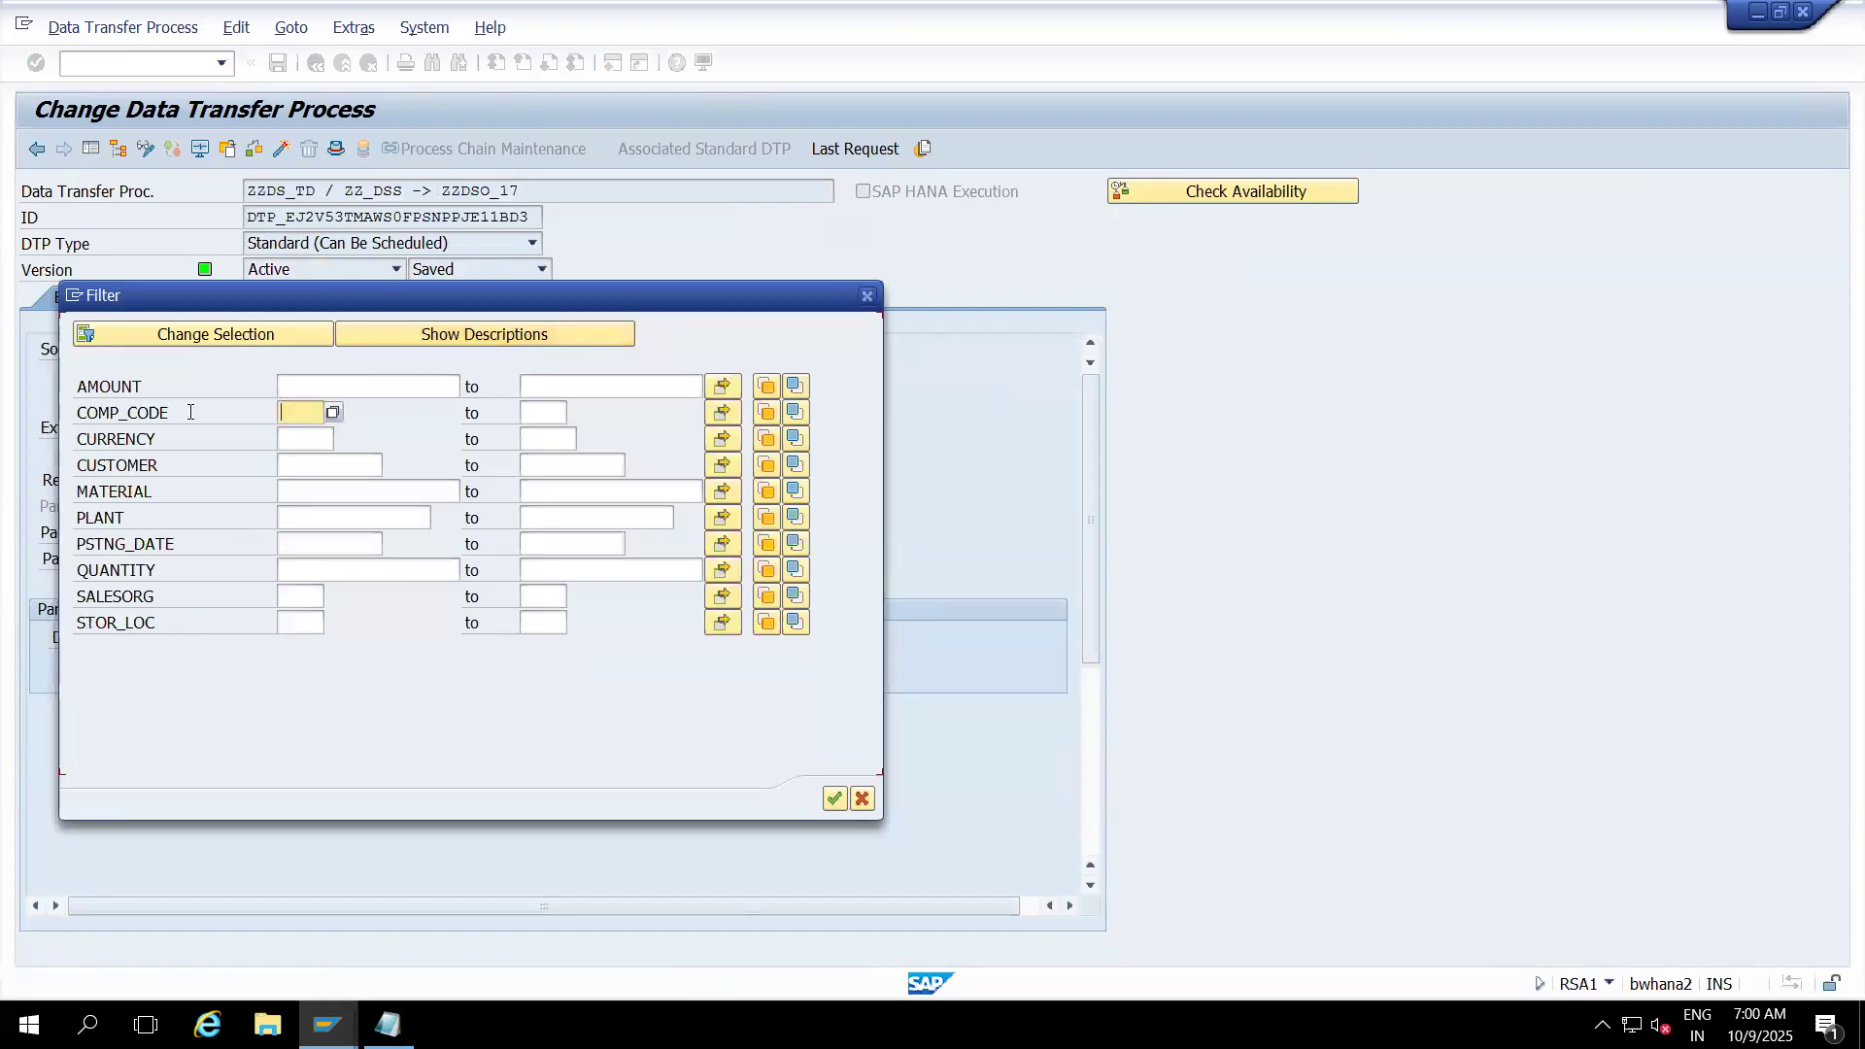
pyautogui.click(434, 335)
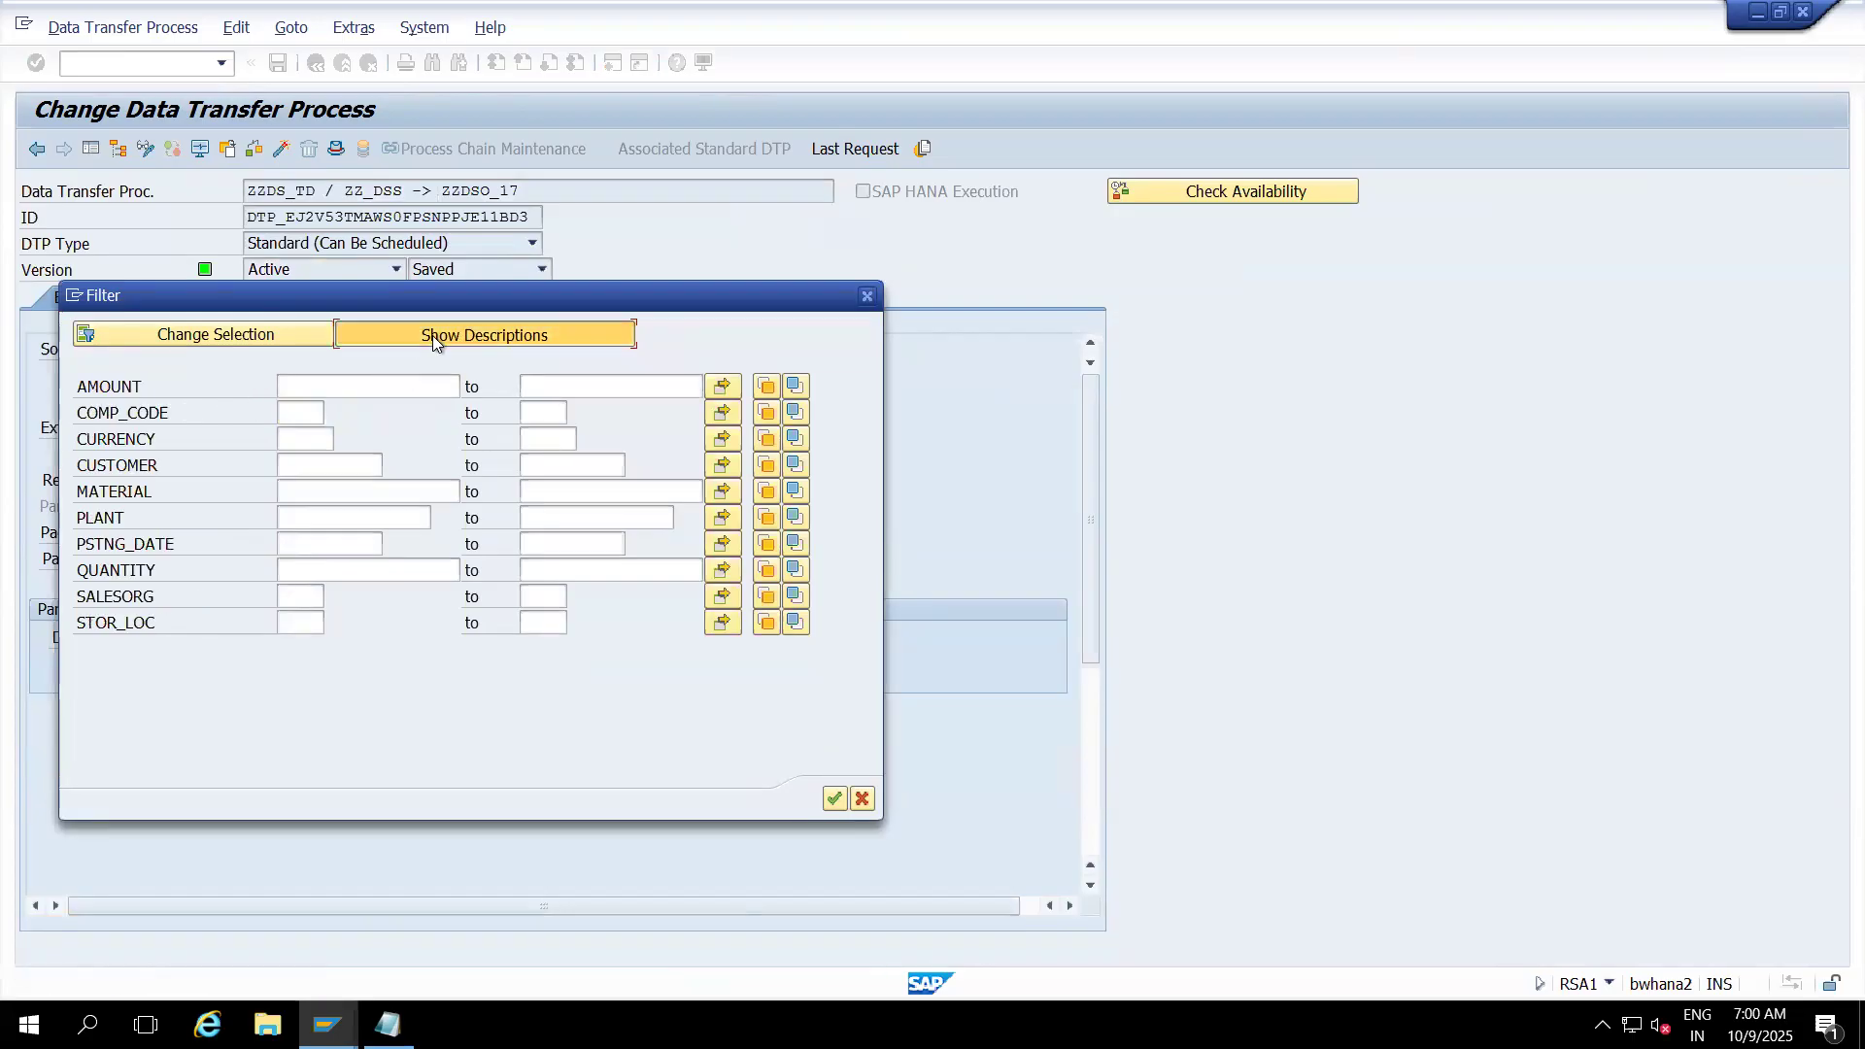
pyautogui.click(318, 415)
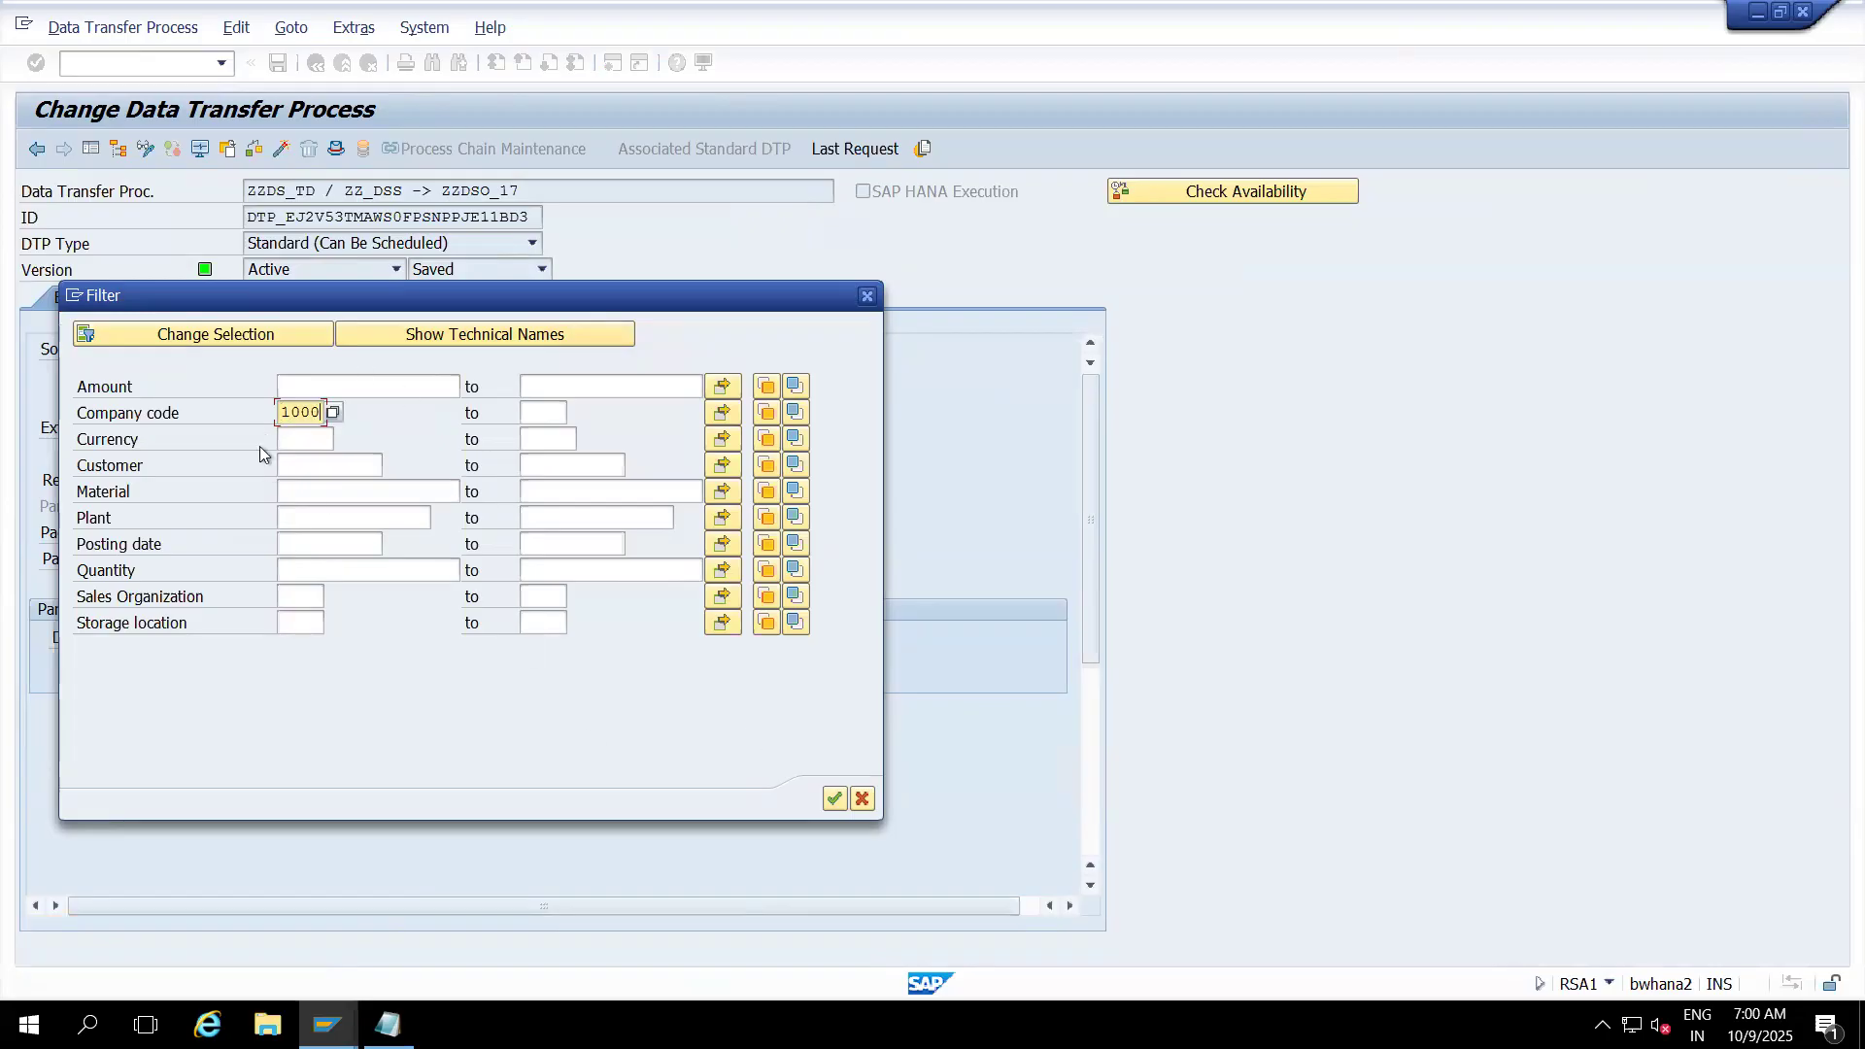
pyautogui.click(835, 798)
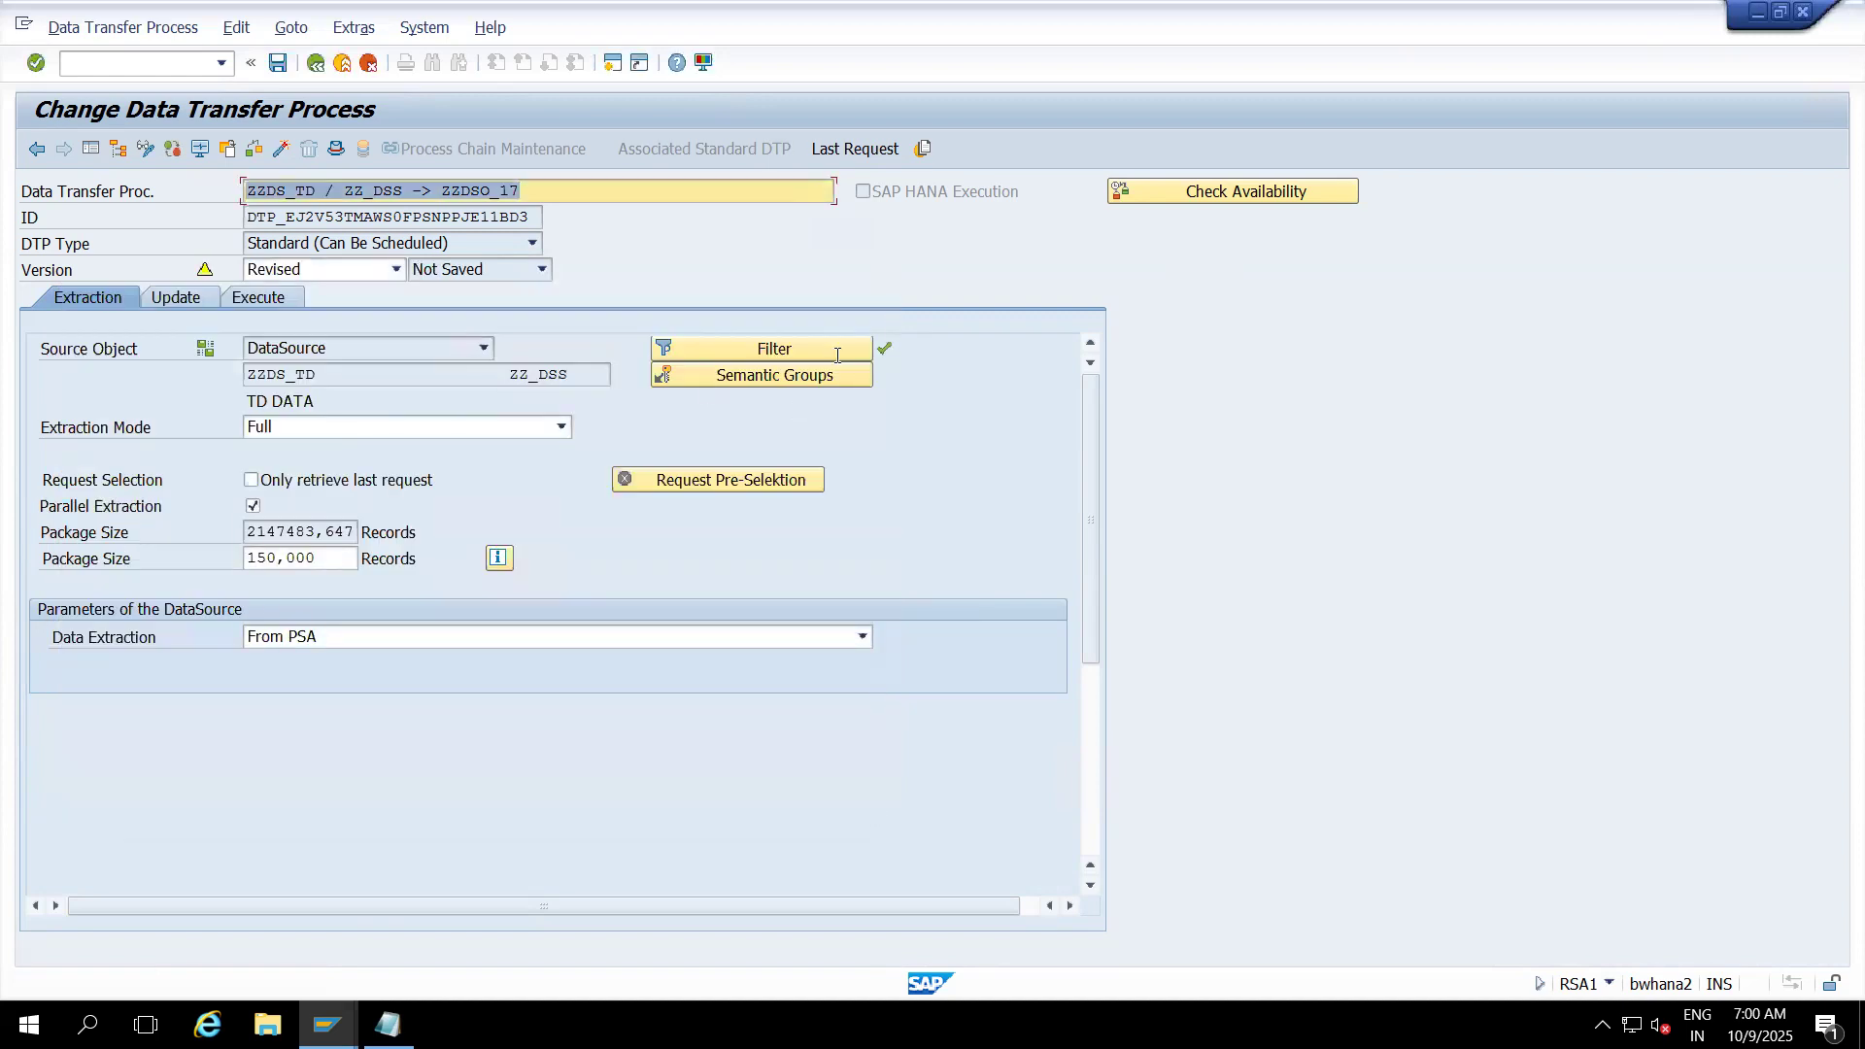
# - Activate the data transfer process, execute it, and refresh the status in its request monitor
pyautogui.click(281, 148)
pyautogui.click(256, 298)
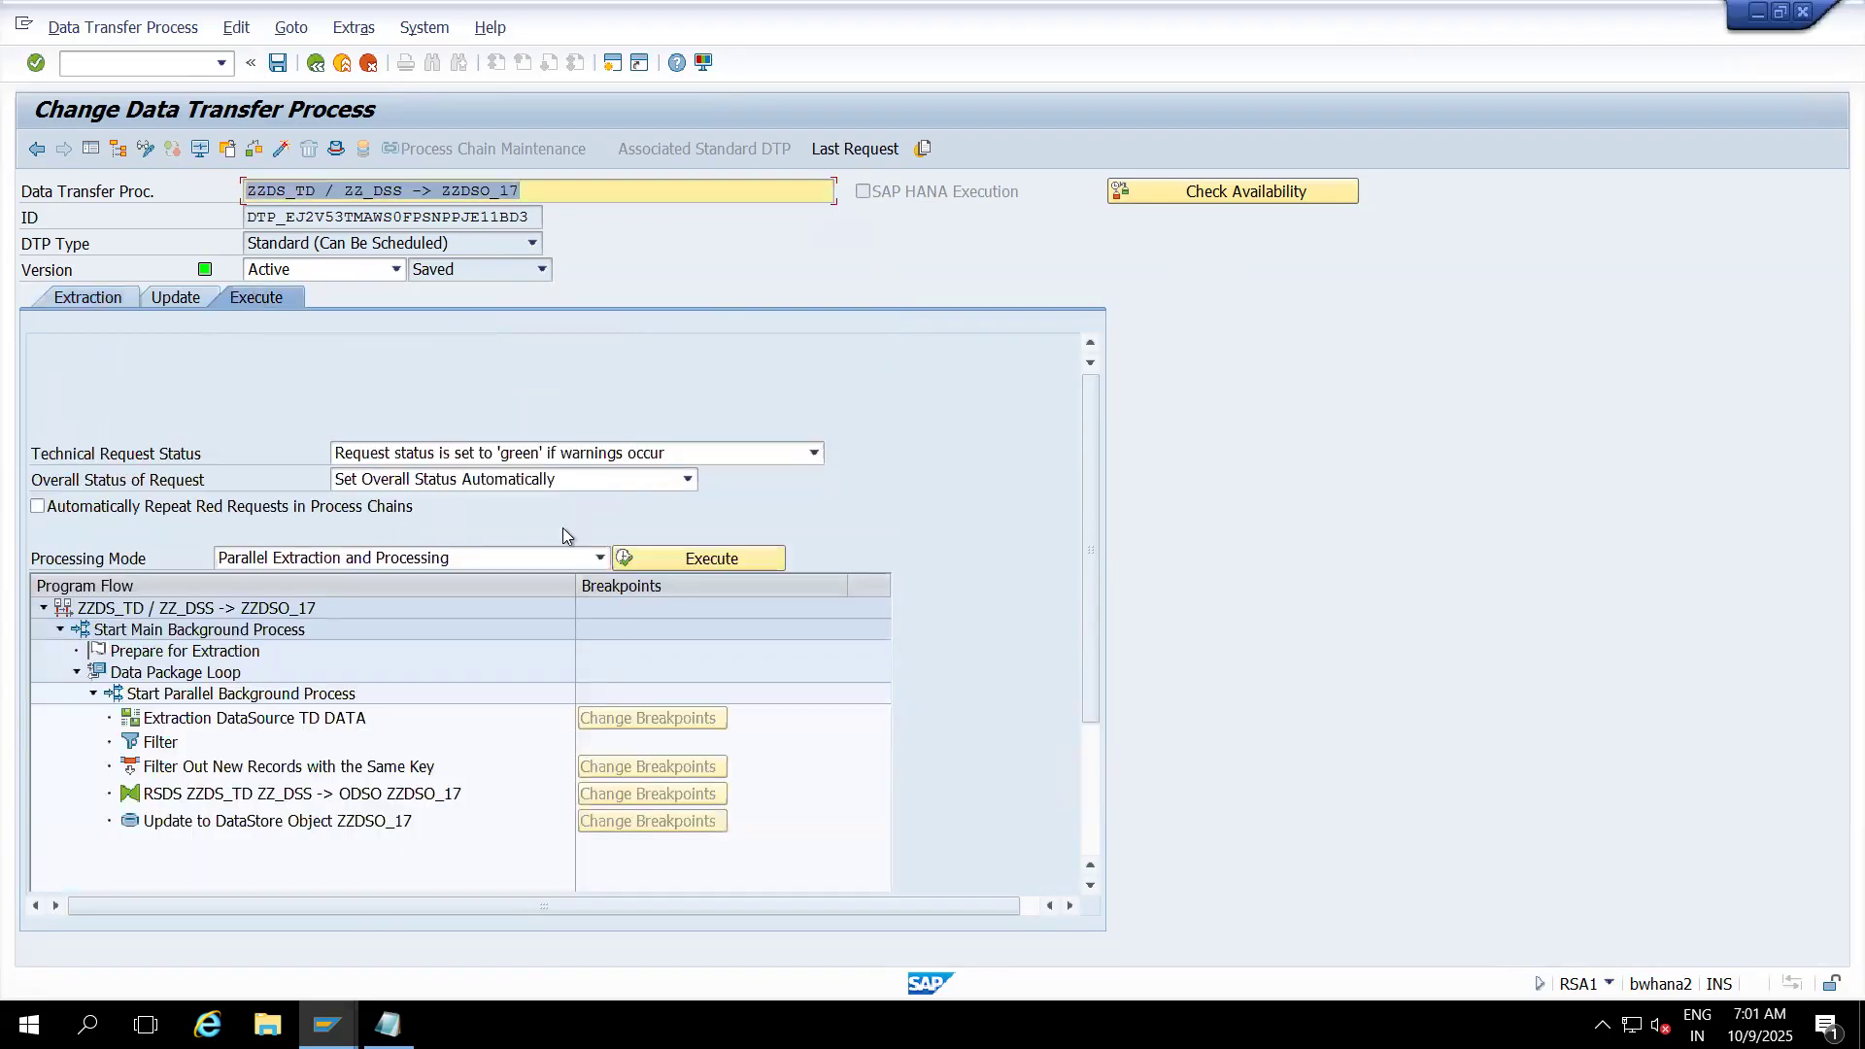
pyautogui.click(656, 556)
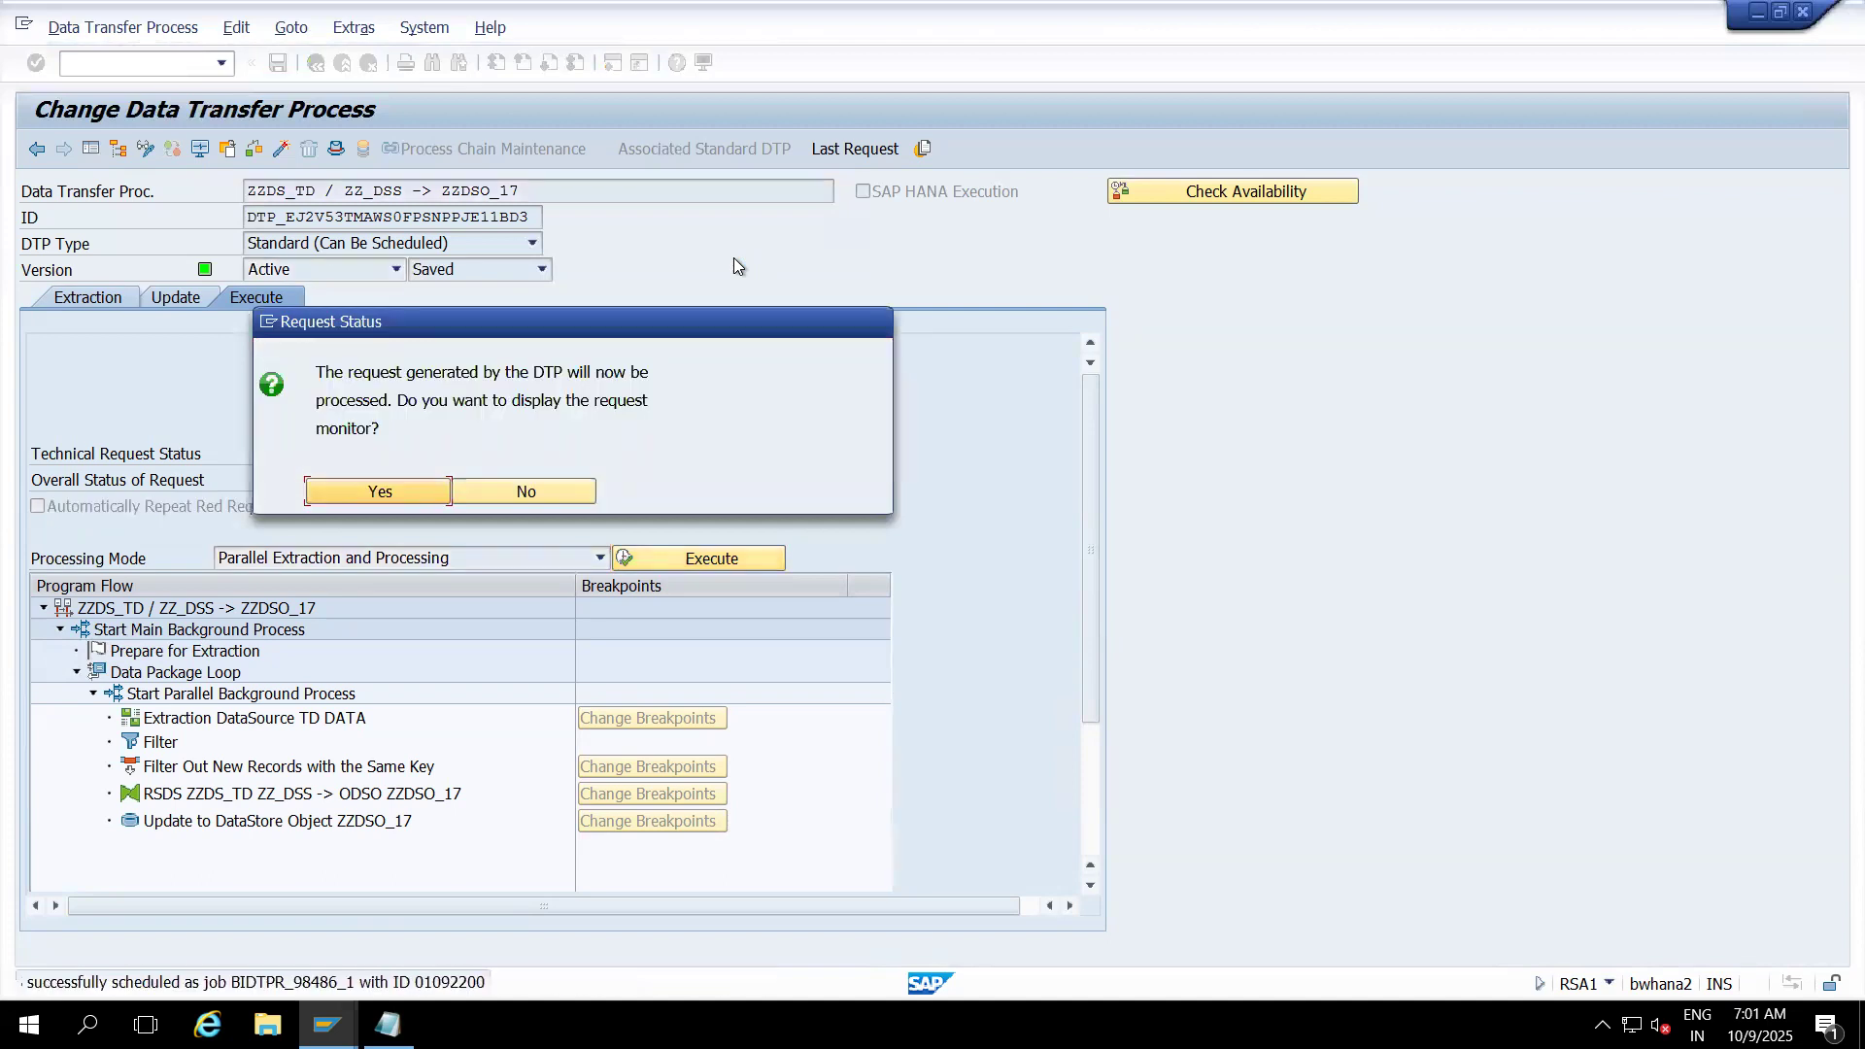
pyautogui.click(411, 492)
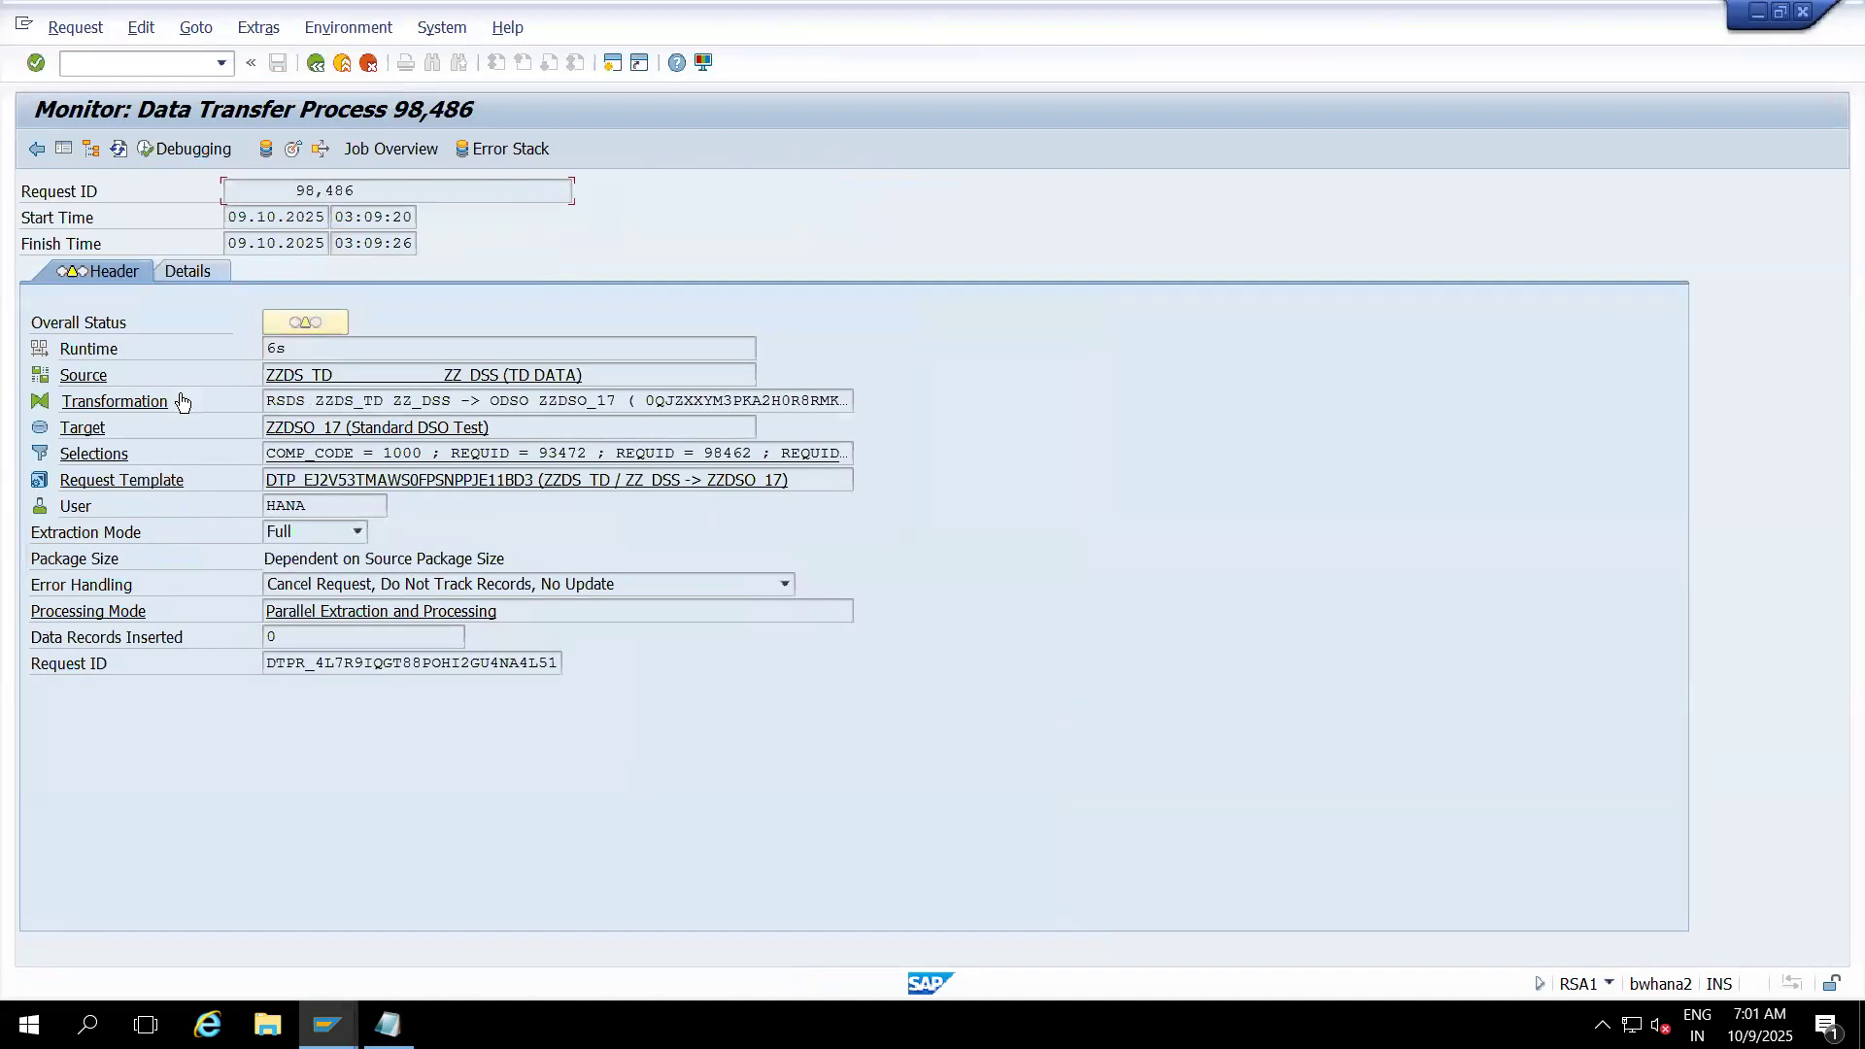
pyautogui.click(117, 150)
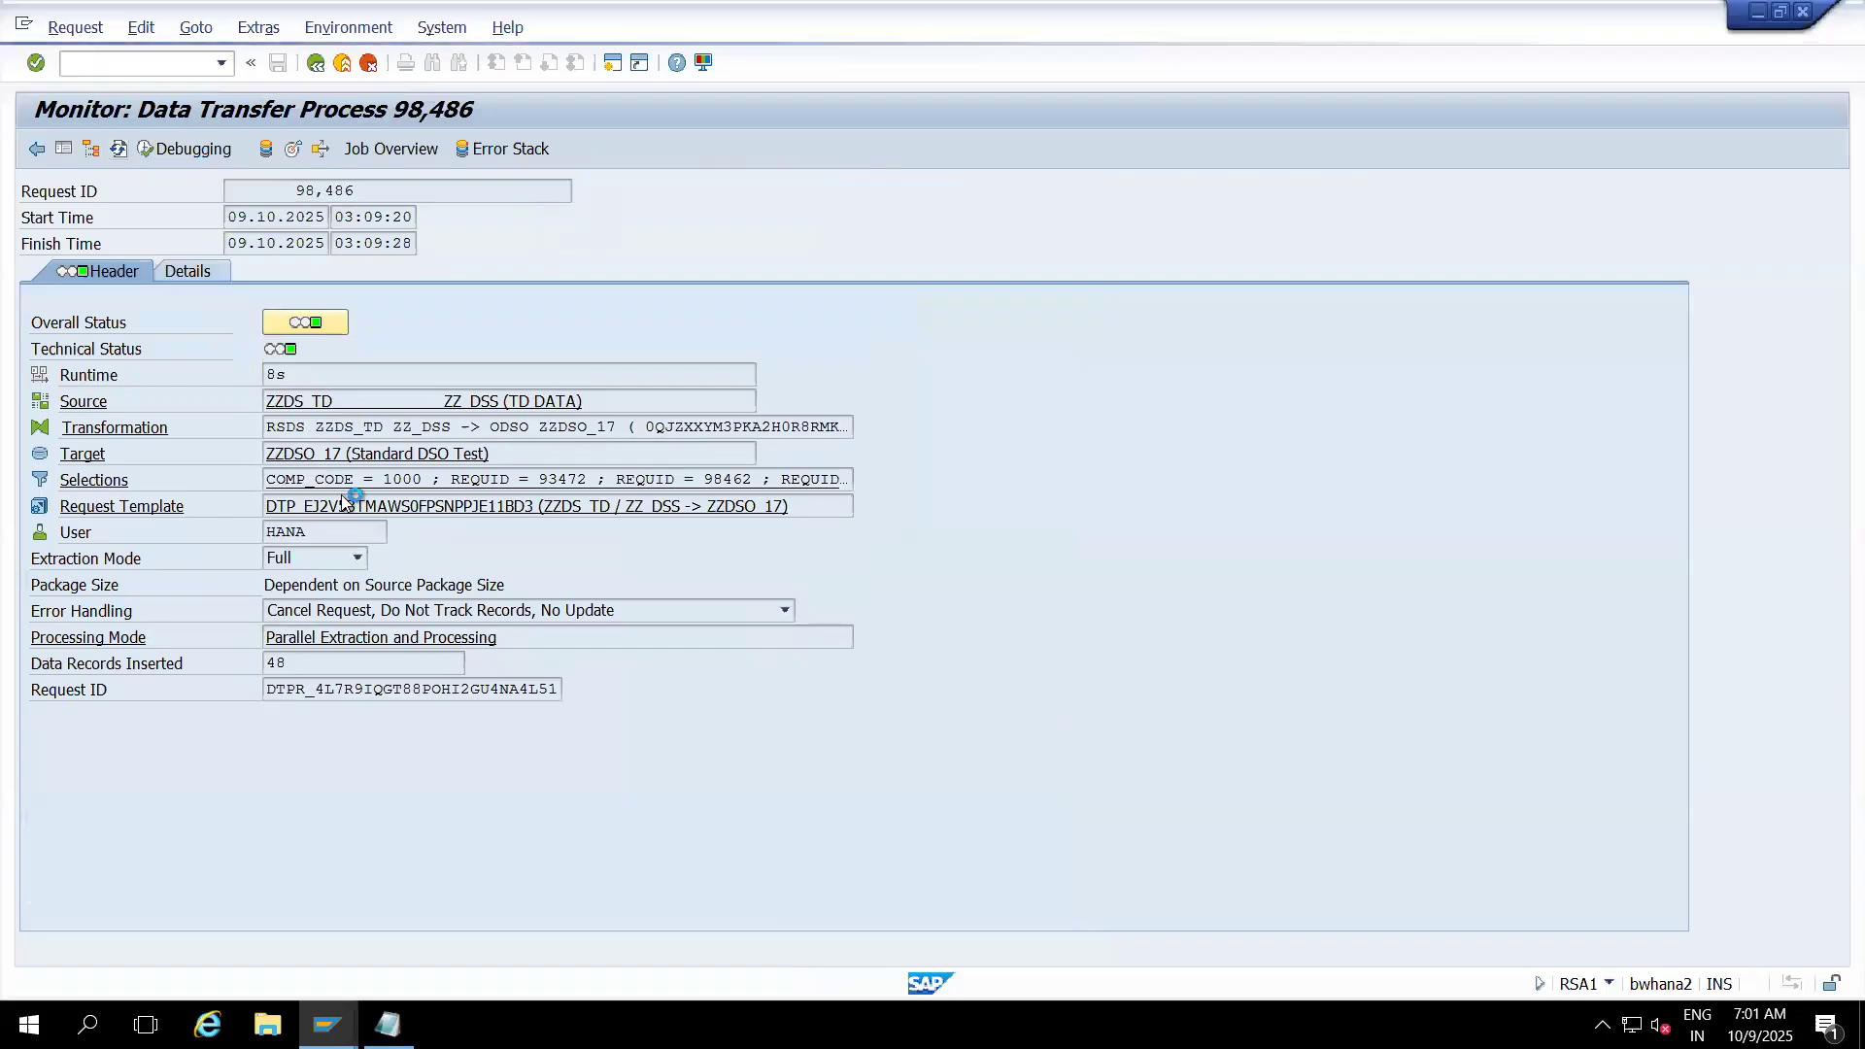
# - Open the request's selections, move the window clear of the header data, and examine the REQUID entries one by one
pyautogui.click(101, 479)
pyautogui.moveTo(437, 223); pyautogui.dragTo(985, 141)
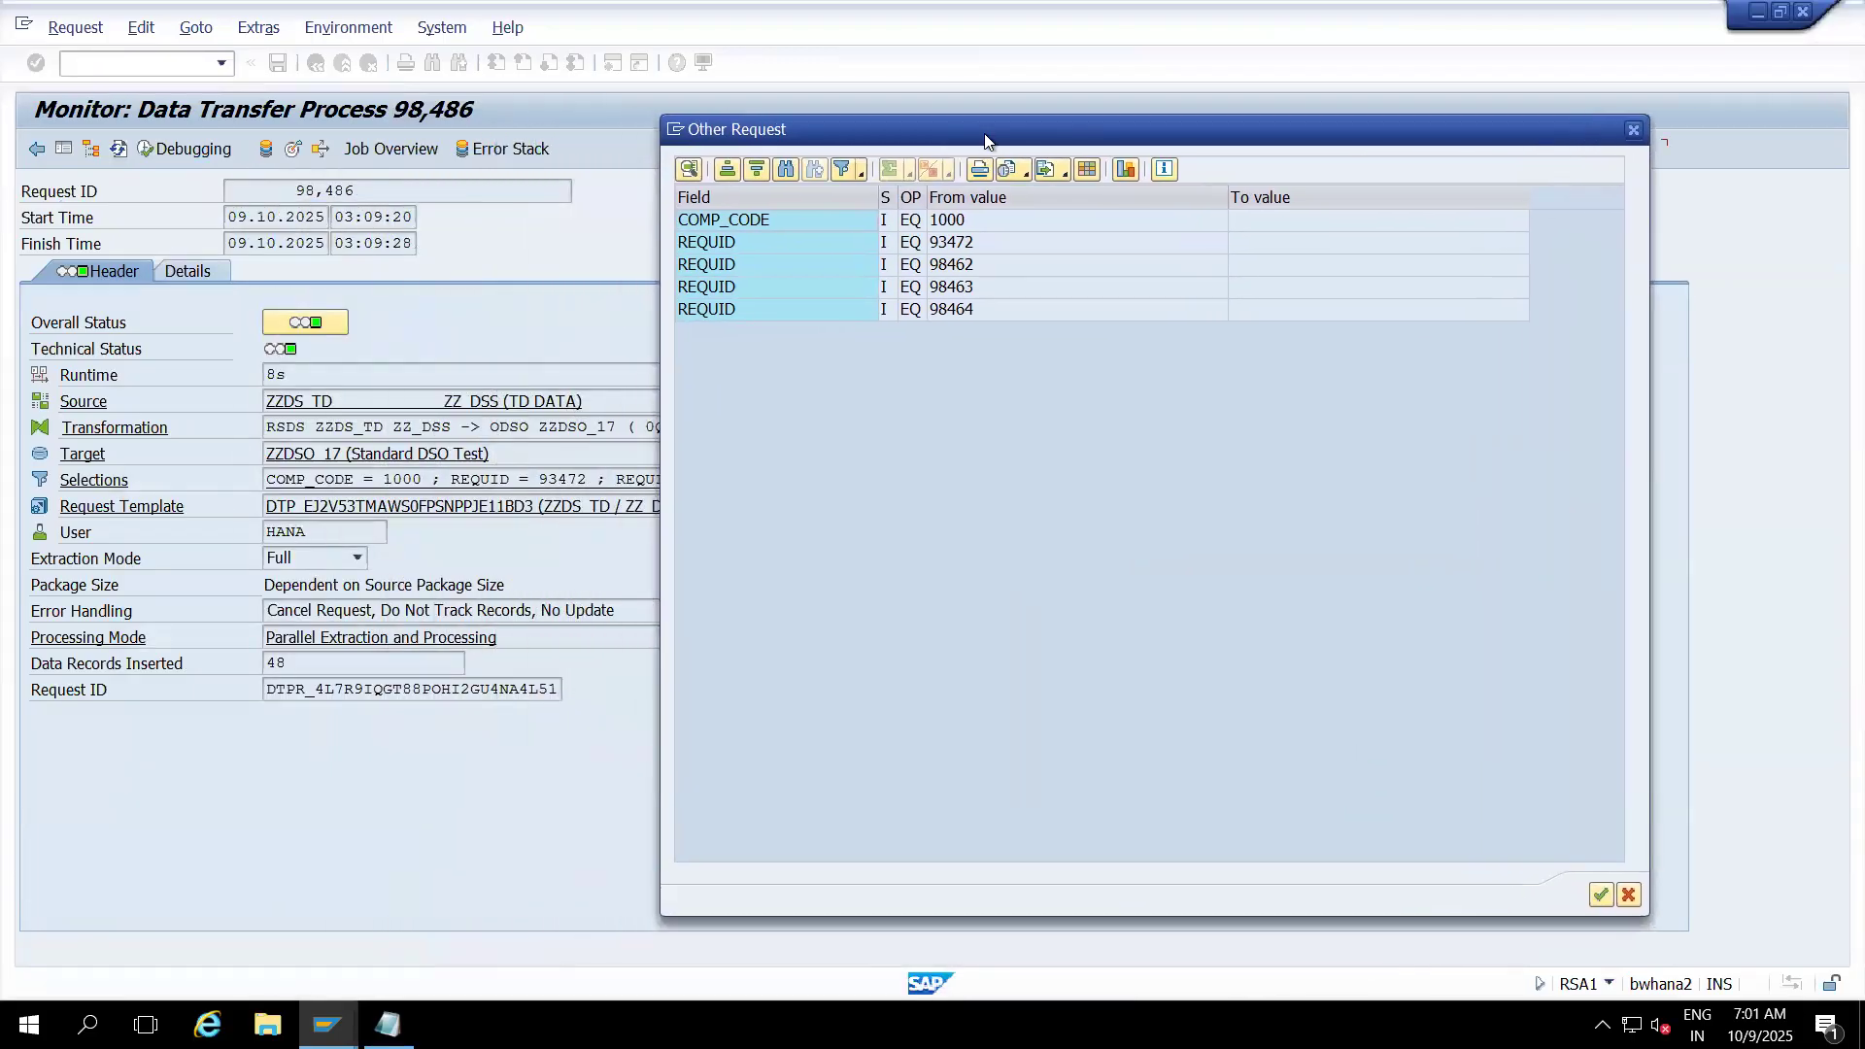
pyautogui.click(951, 250)
pyautogui.click(783, 272)
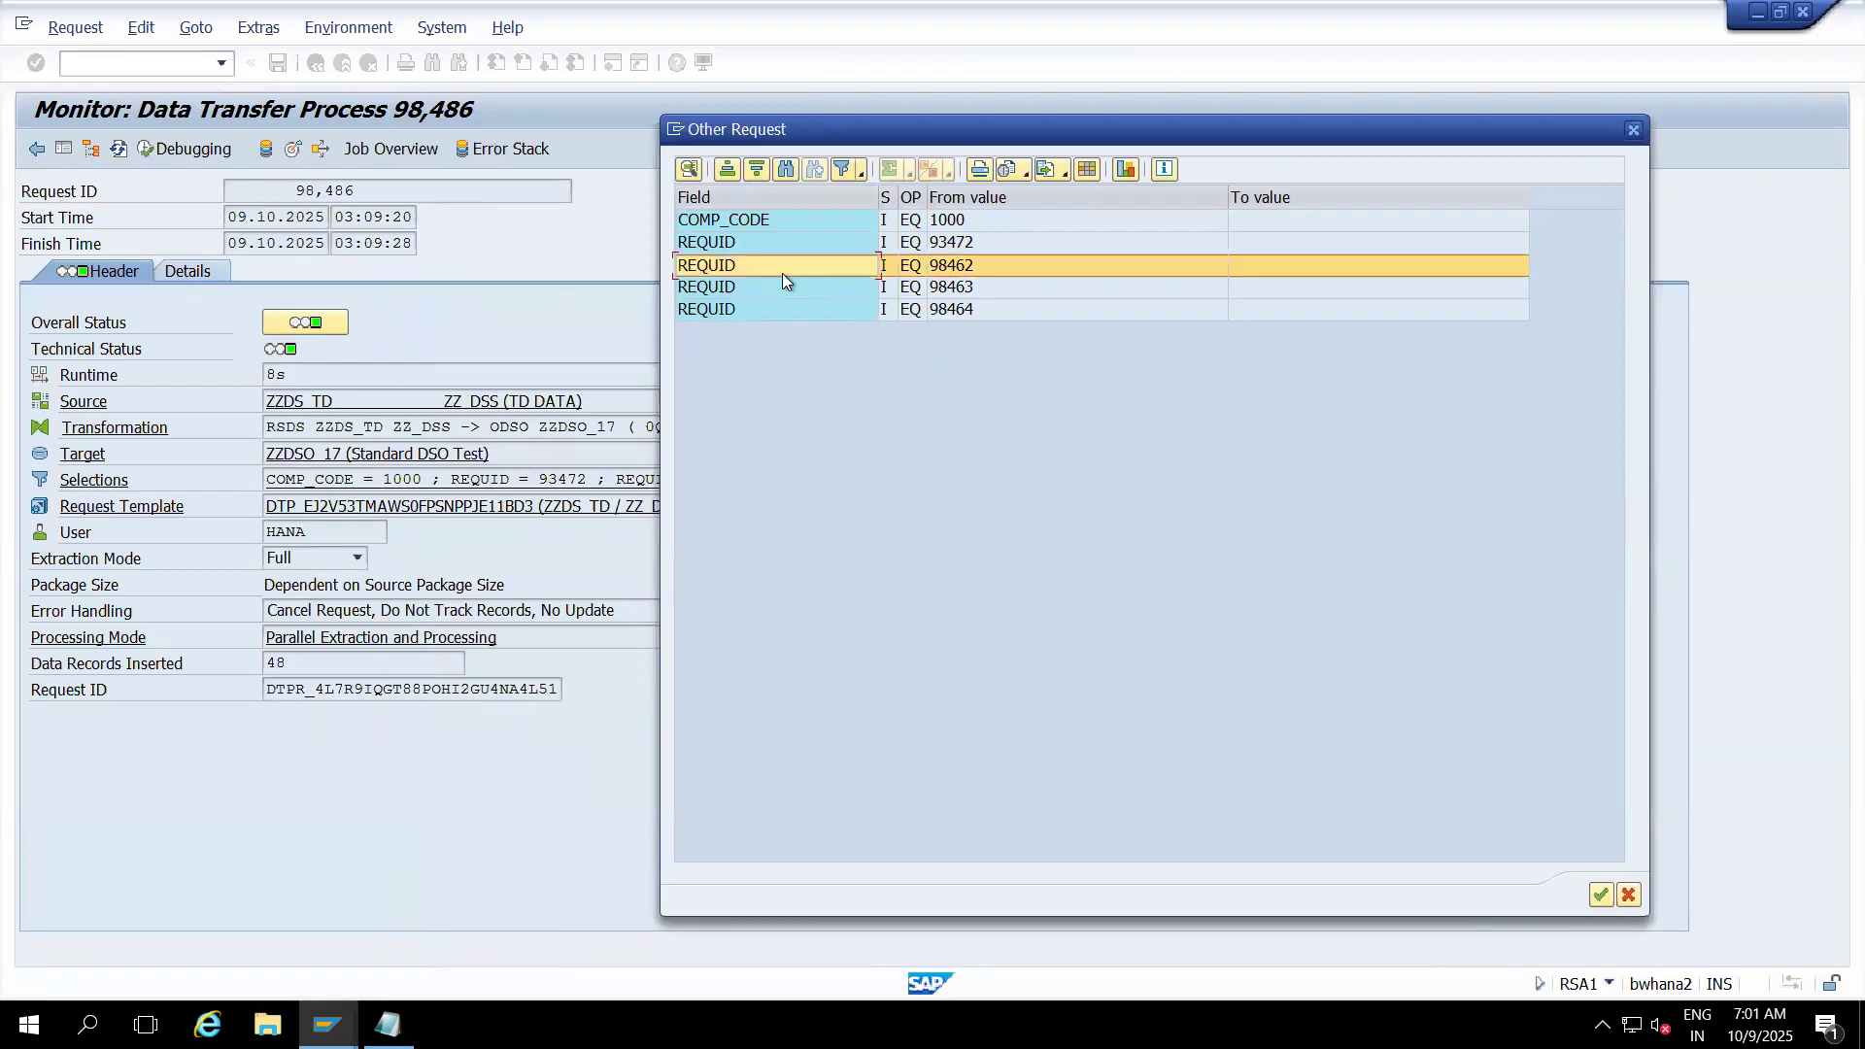
pyautogui.click(783, 289)
pyautogui.click(784, 310)
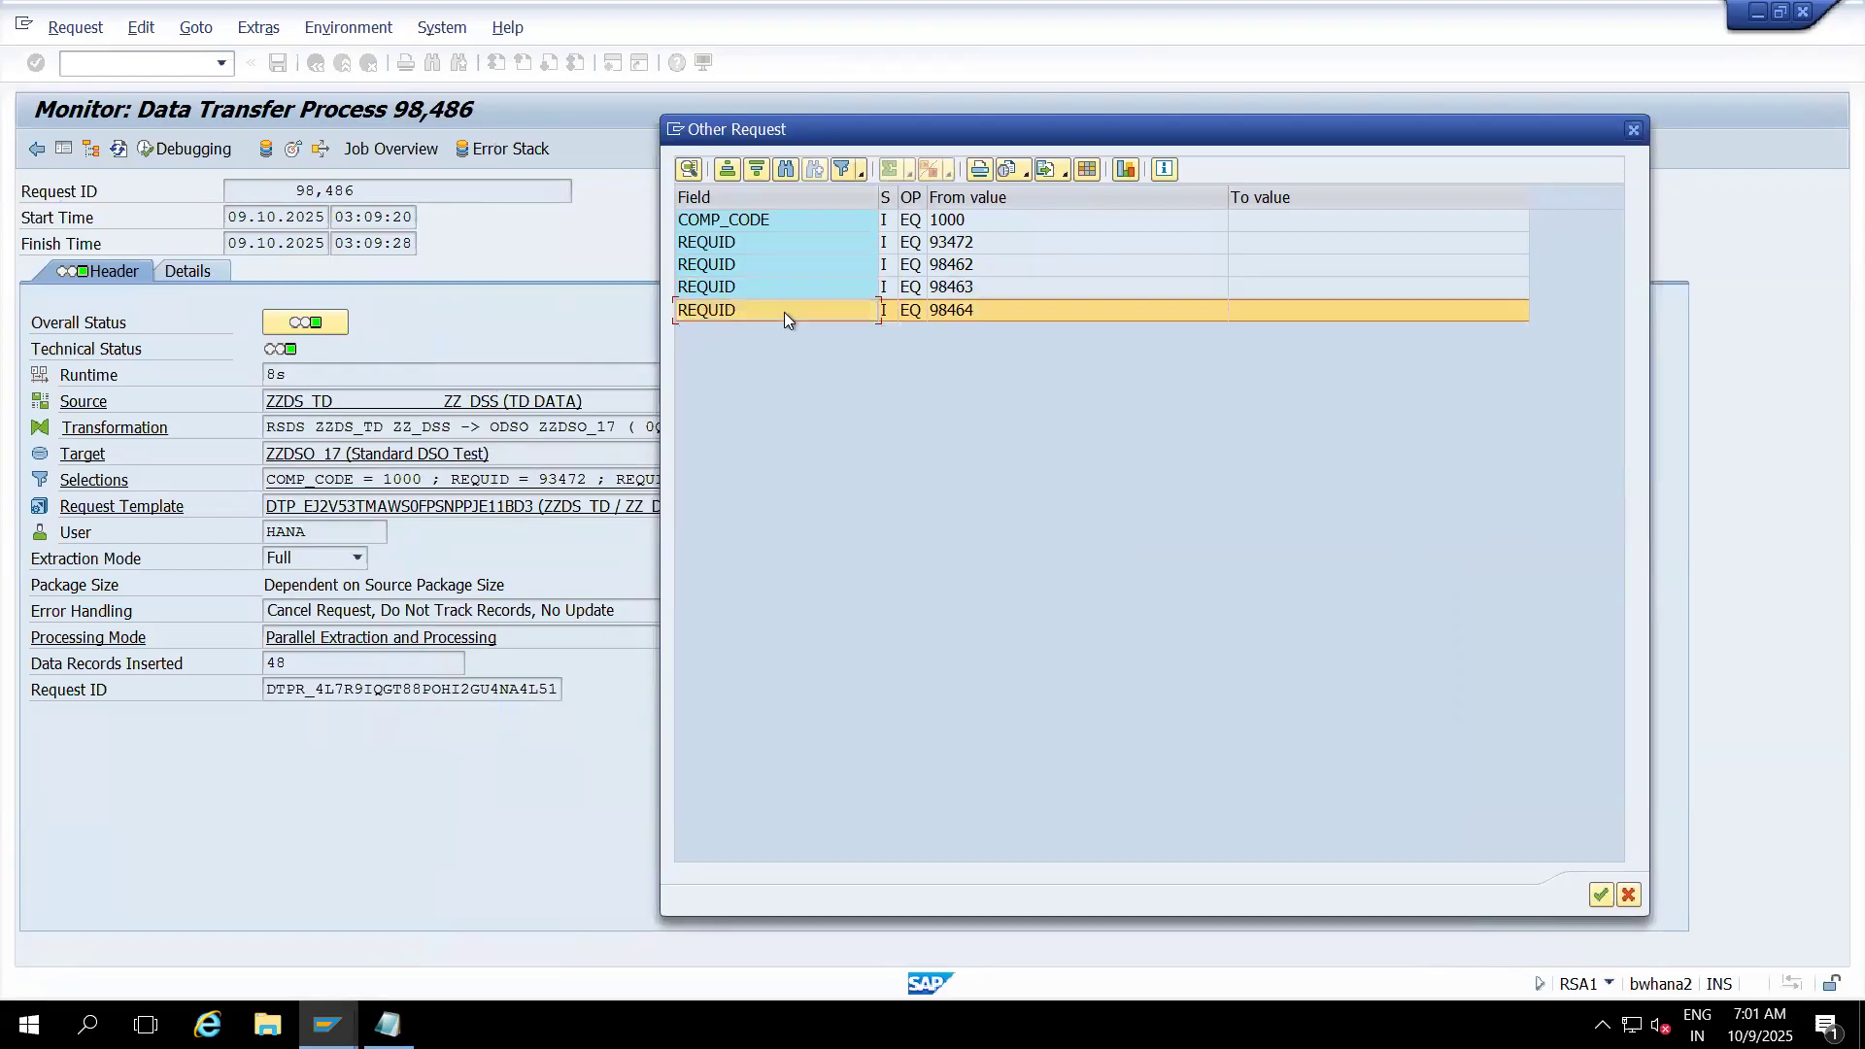
pyautogui.click(958, 288)
pyautogui.click(958, 268)
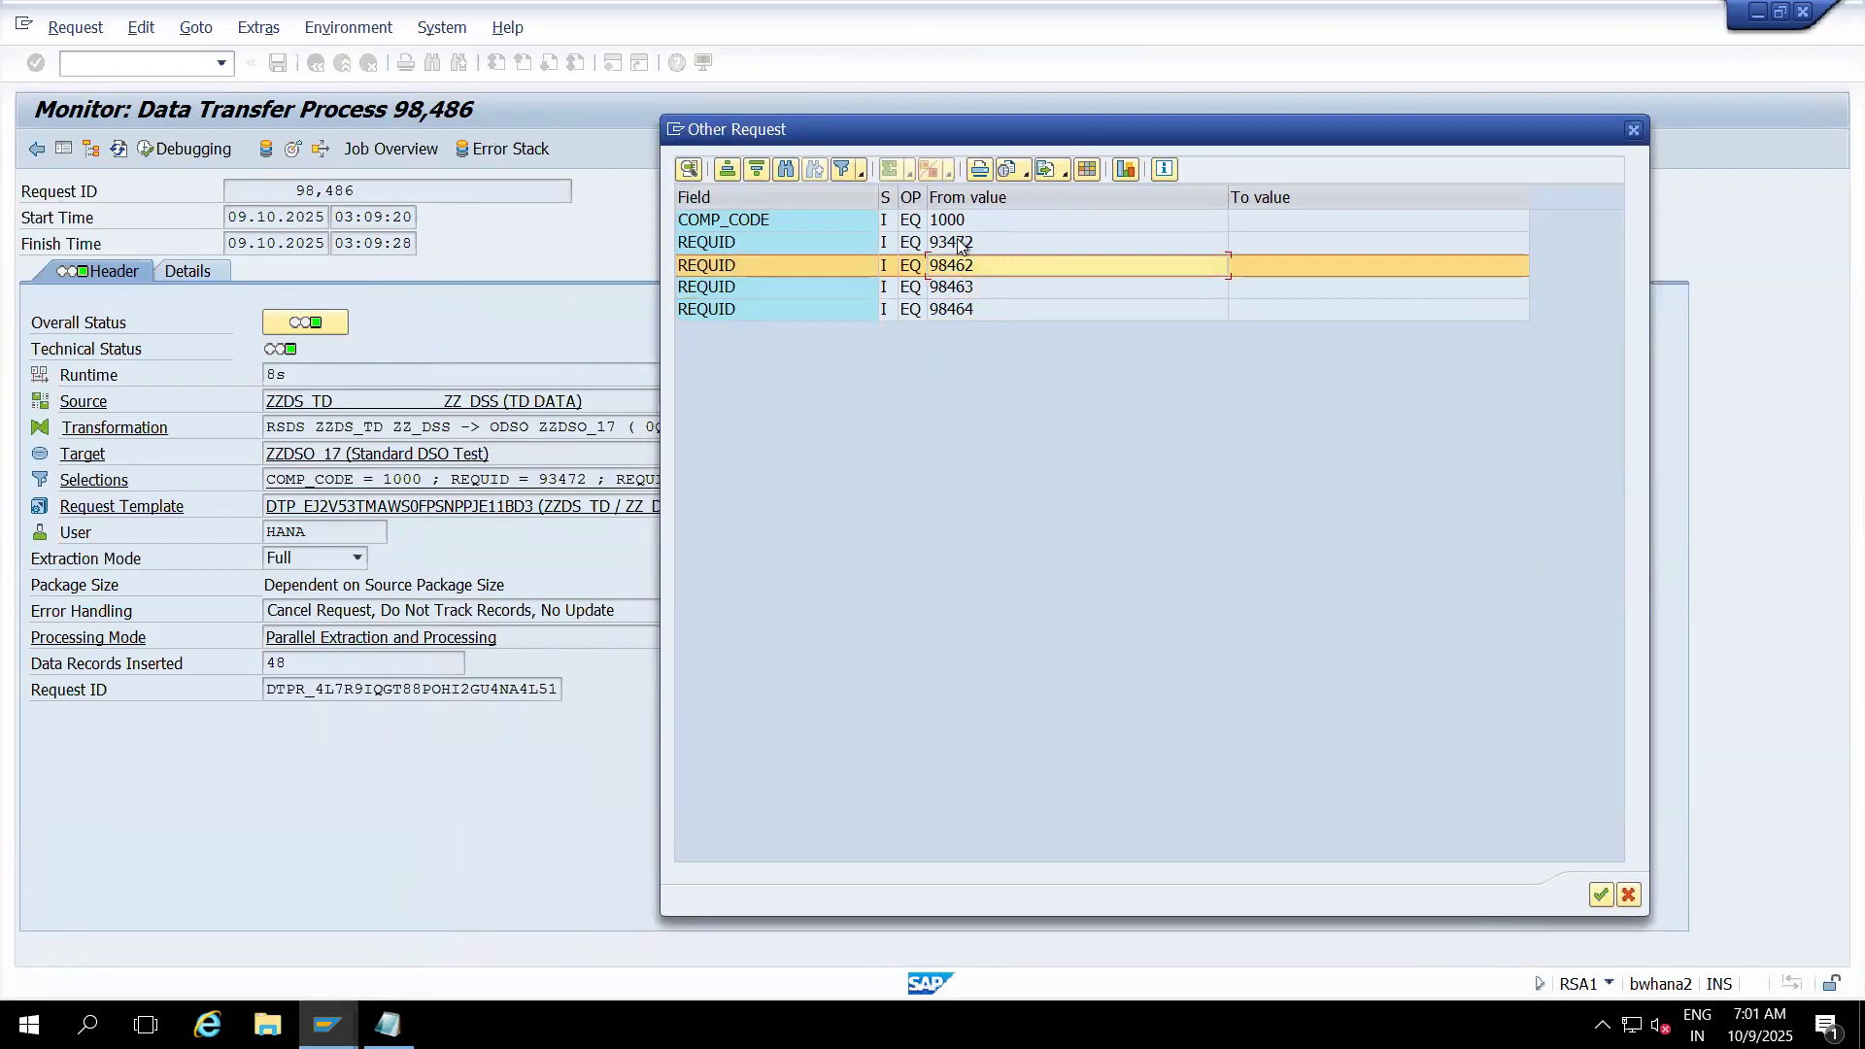
pyautogui.click(959, 243)
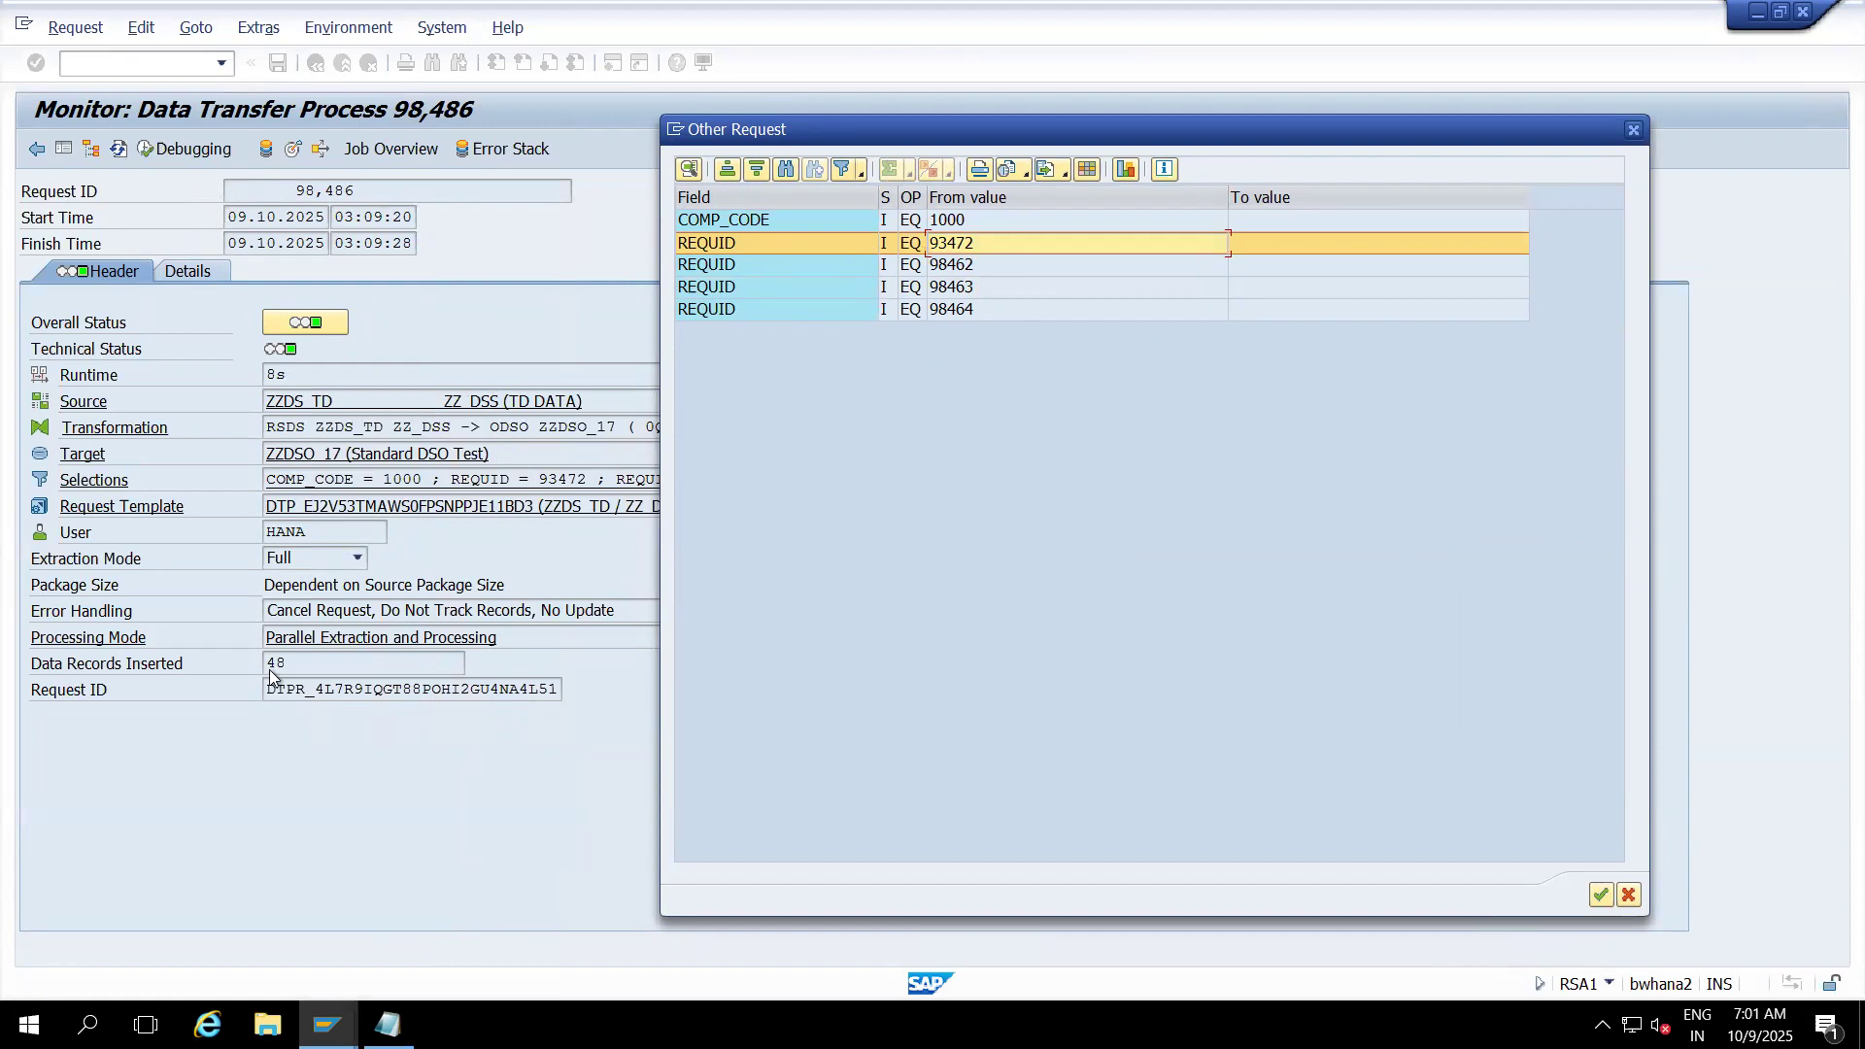
# - Compare the COMP_CODE selection with the first REQUID entries, and close the selections window
pyautogui.click(954, 225)
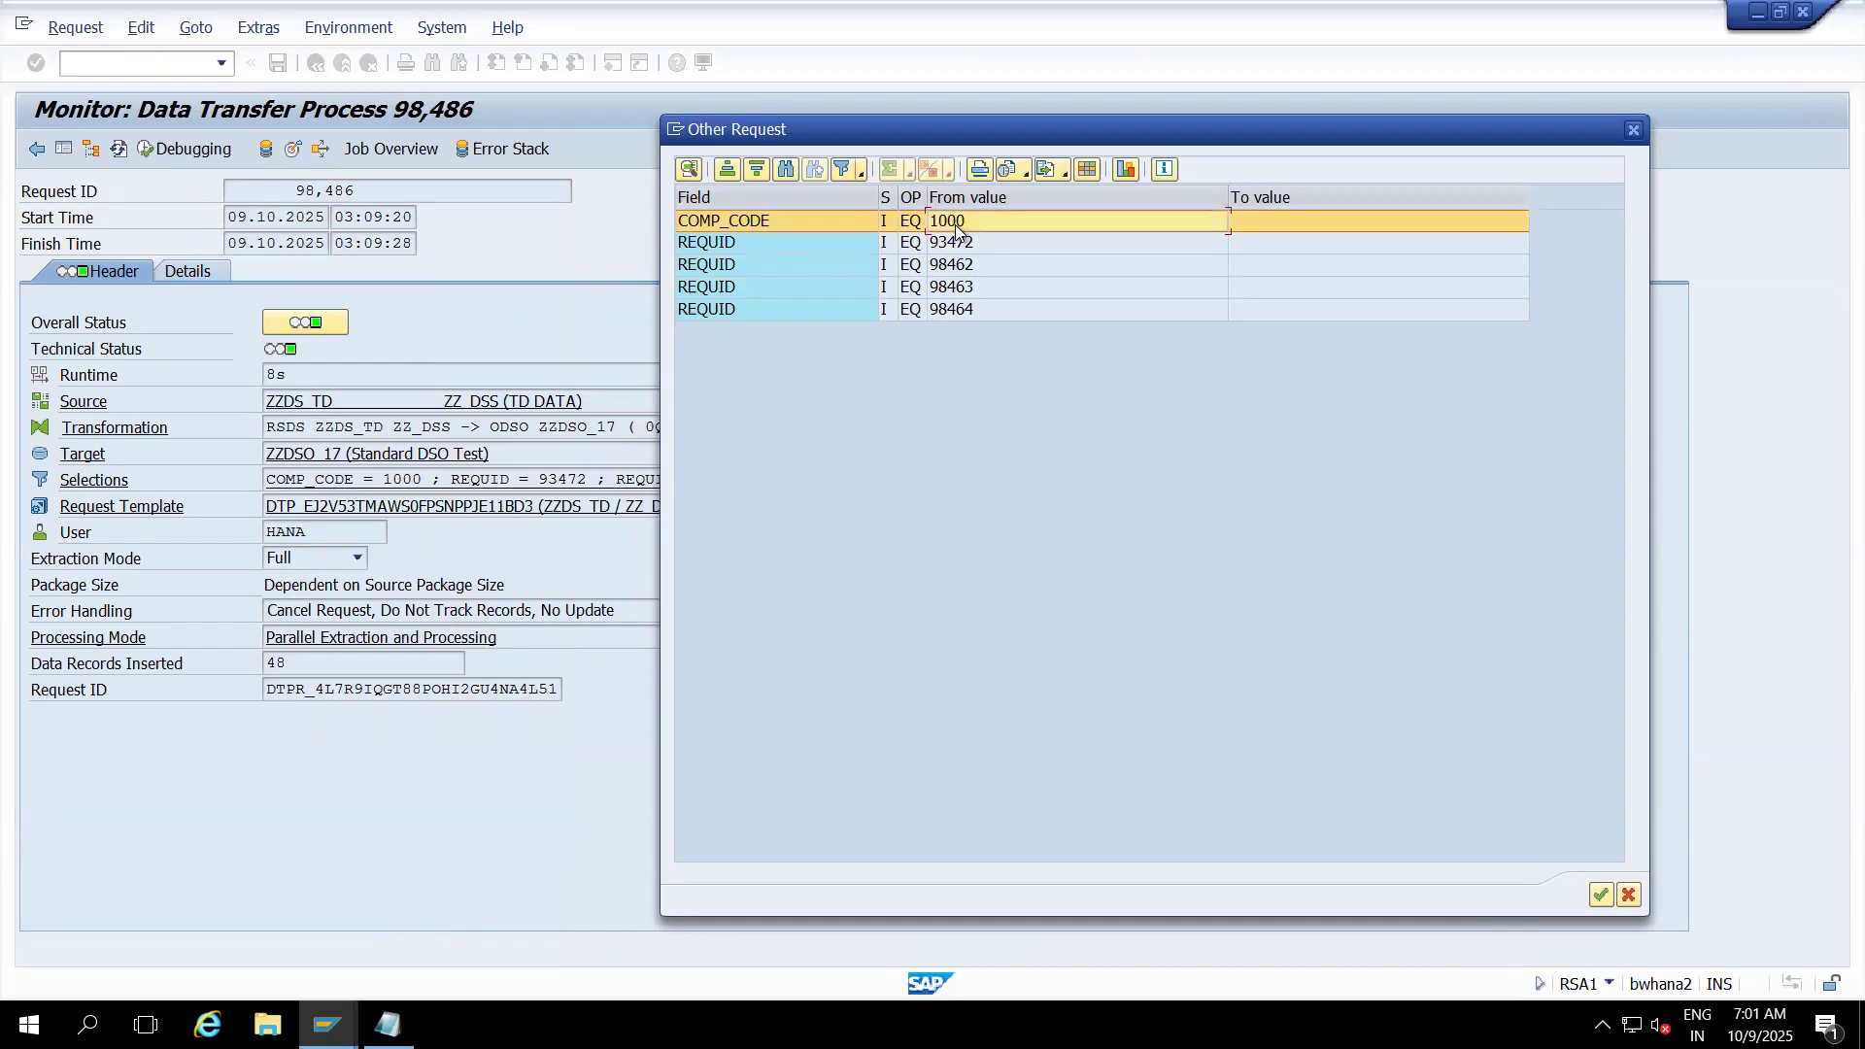
pyautogui.click(950, 244)
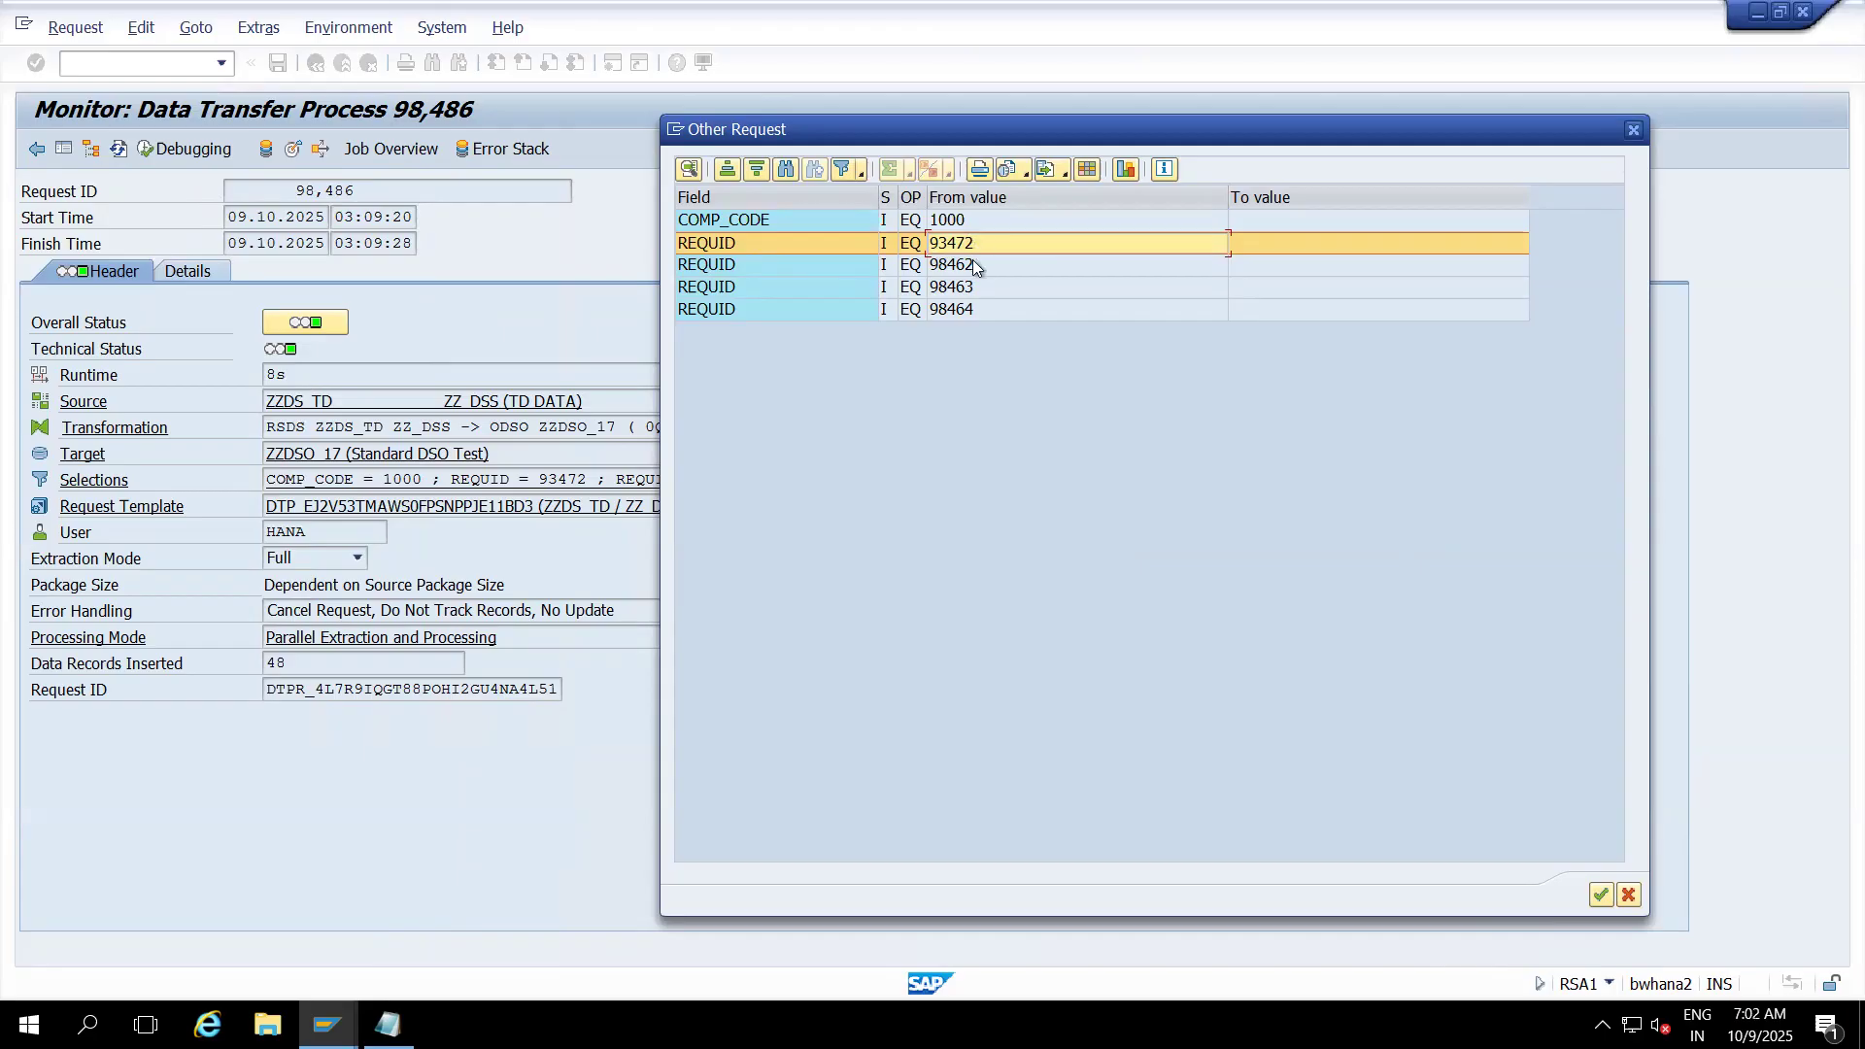
pyautogui.click(975, 264)
pyautogui.click(970, 244)
pyautogui.moveTo(1035, 141); pyautogui.dragTo(677, 106)
pyautogui.click(1275, 100)
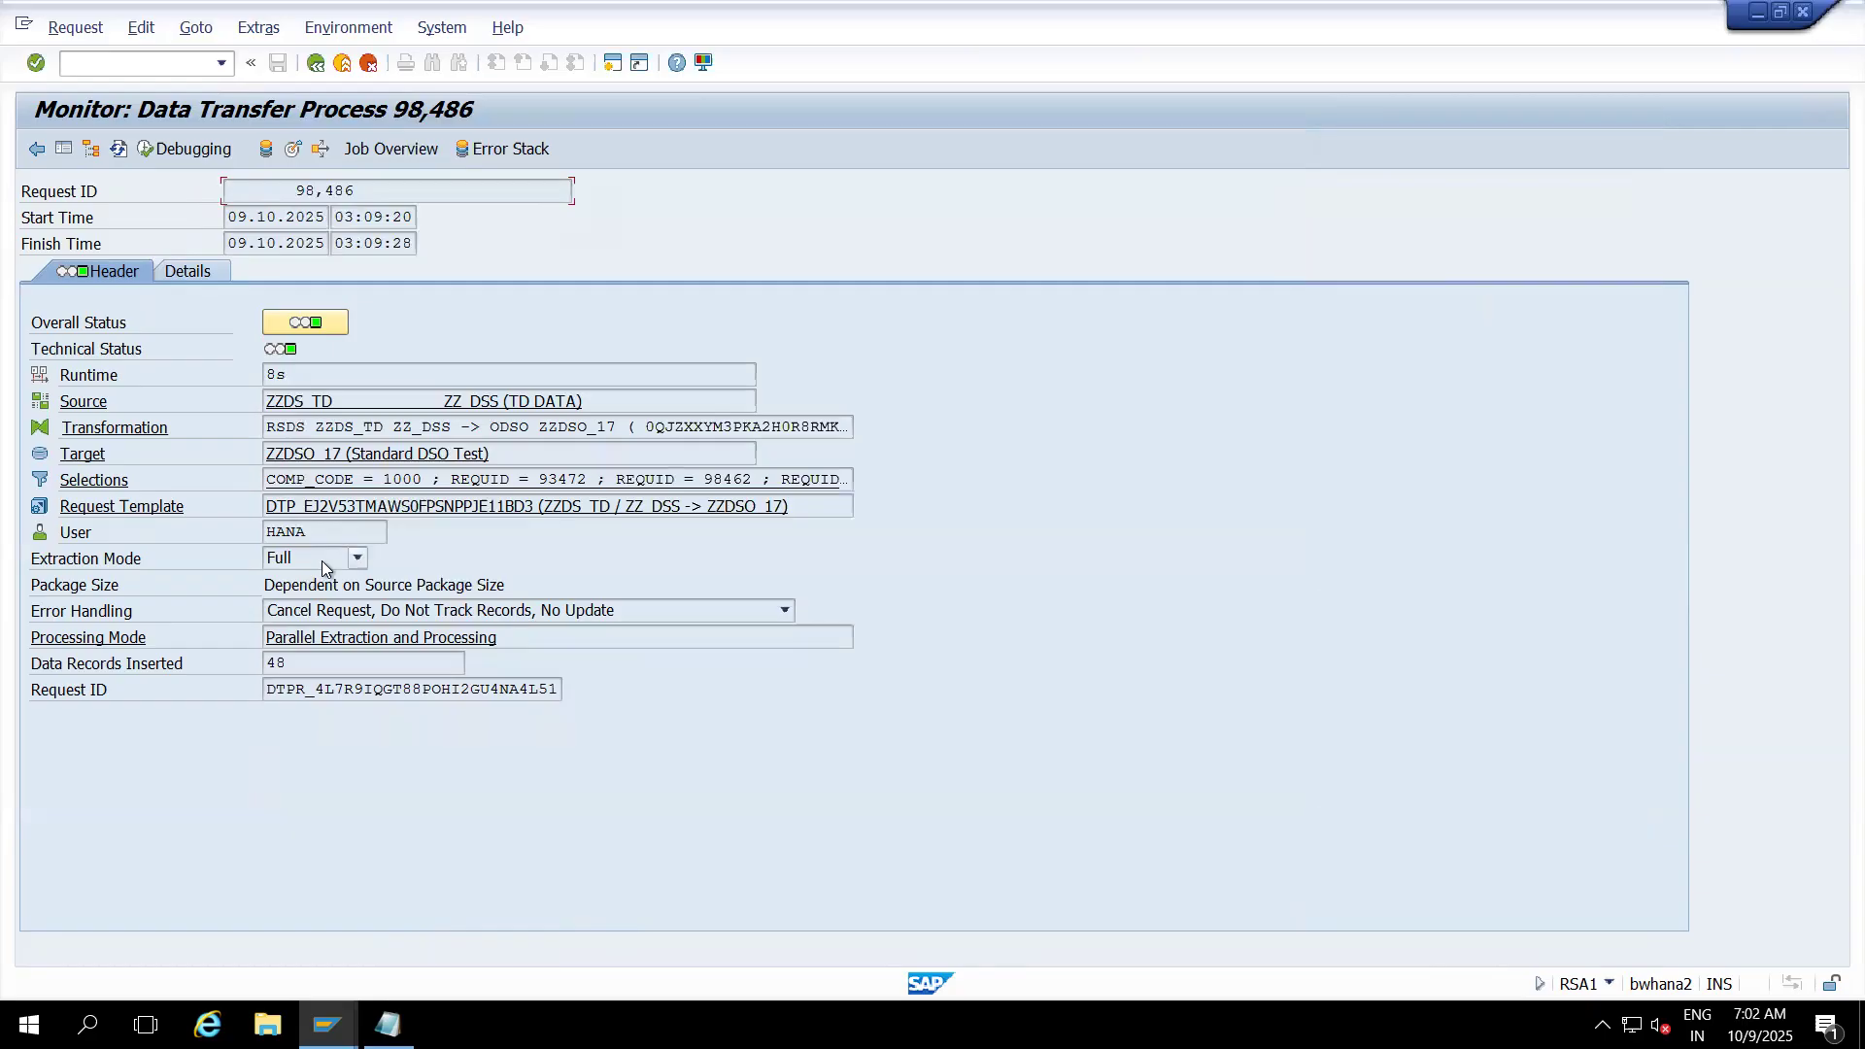
# - Examine the processing steps of Data Package 1 in the request details, and highlight the Data Records Inserted value in the header
pyautogui.click(194, 274)
pyautogui.click(68, 483)
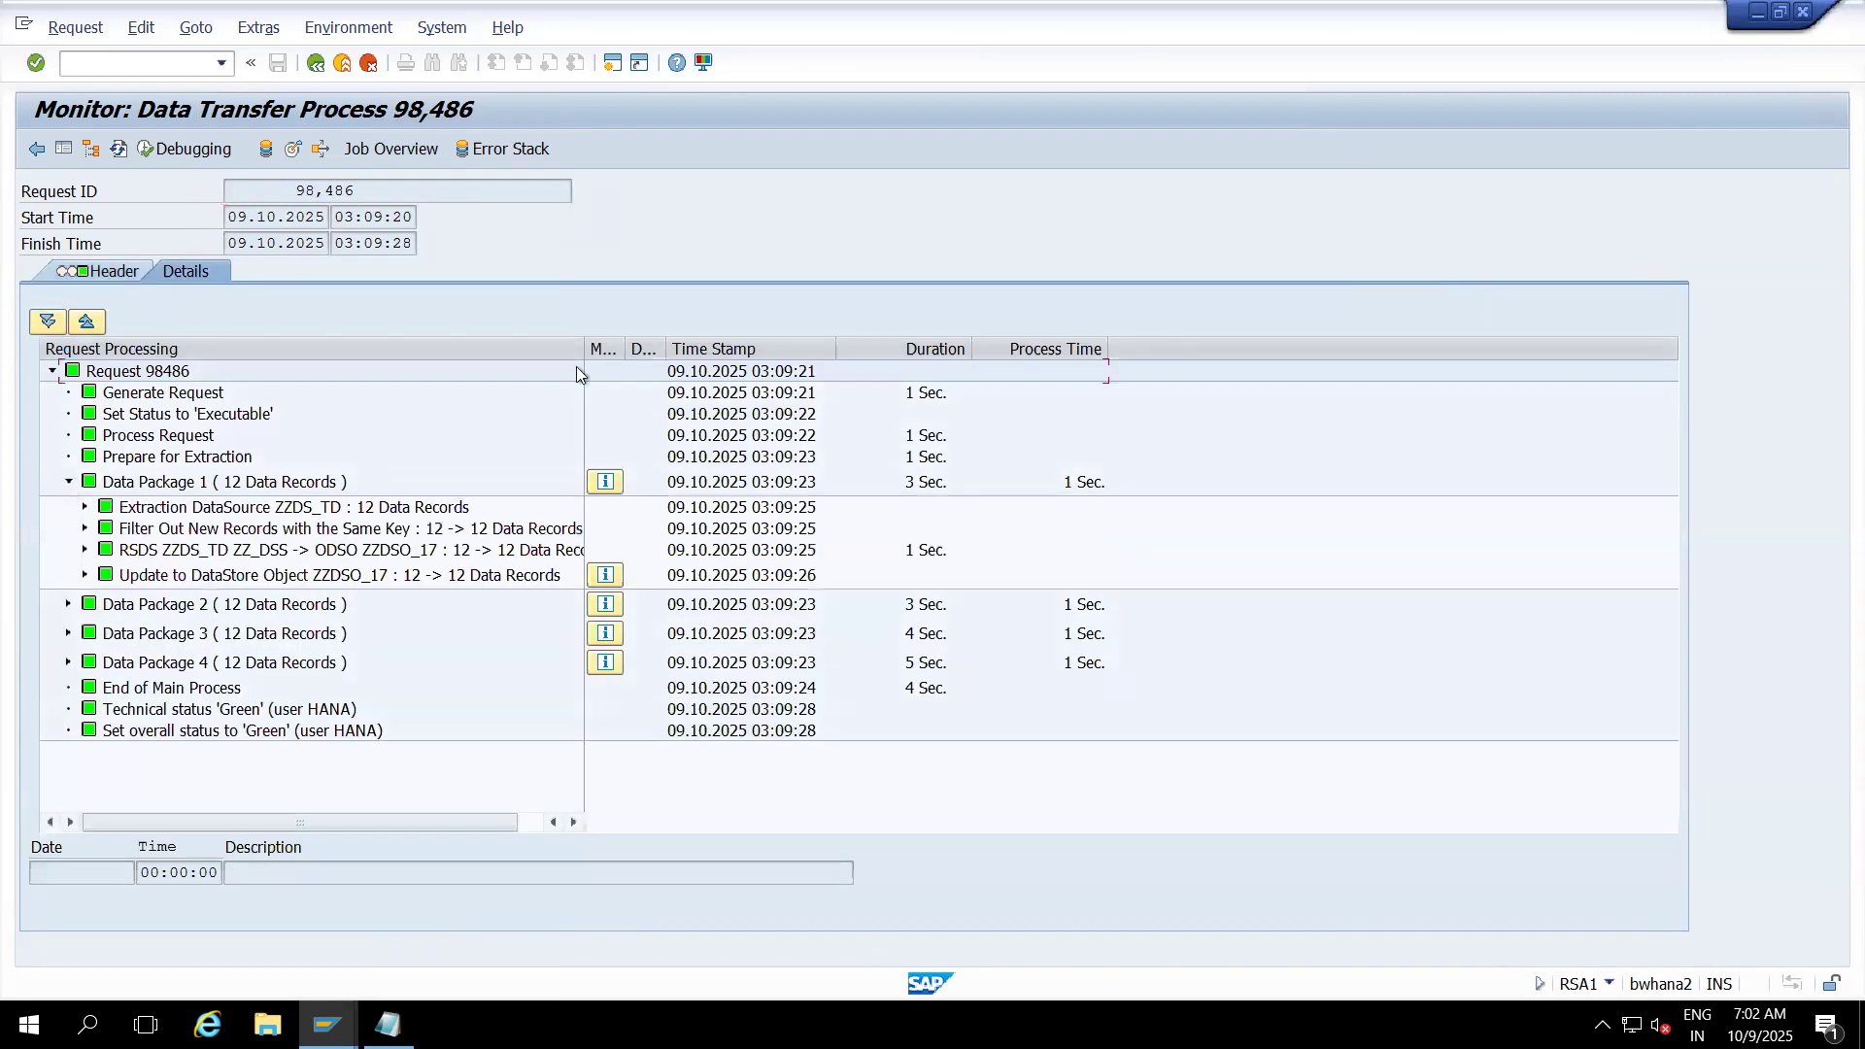
pyautogui.moveTo(583, 356); pyautogui.dragTo(701, 355)
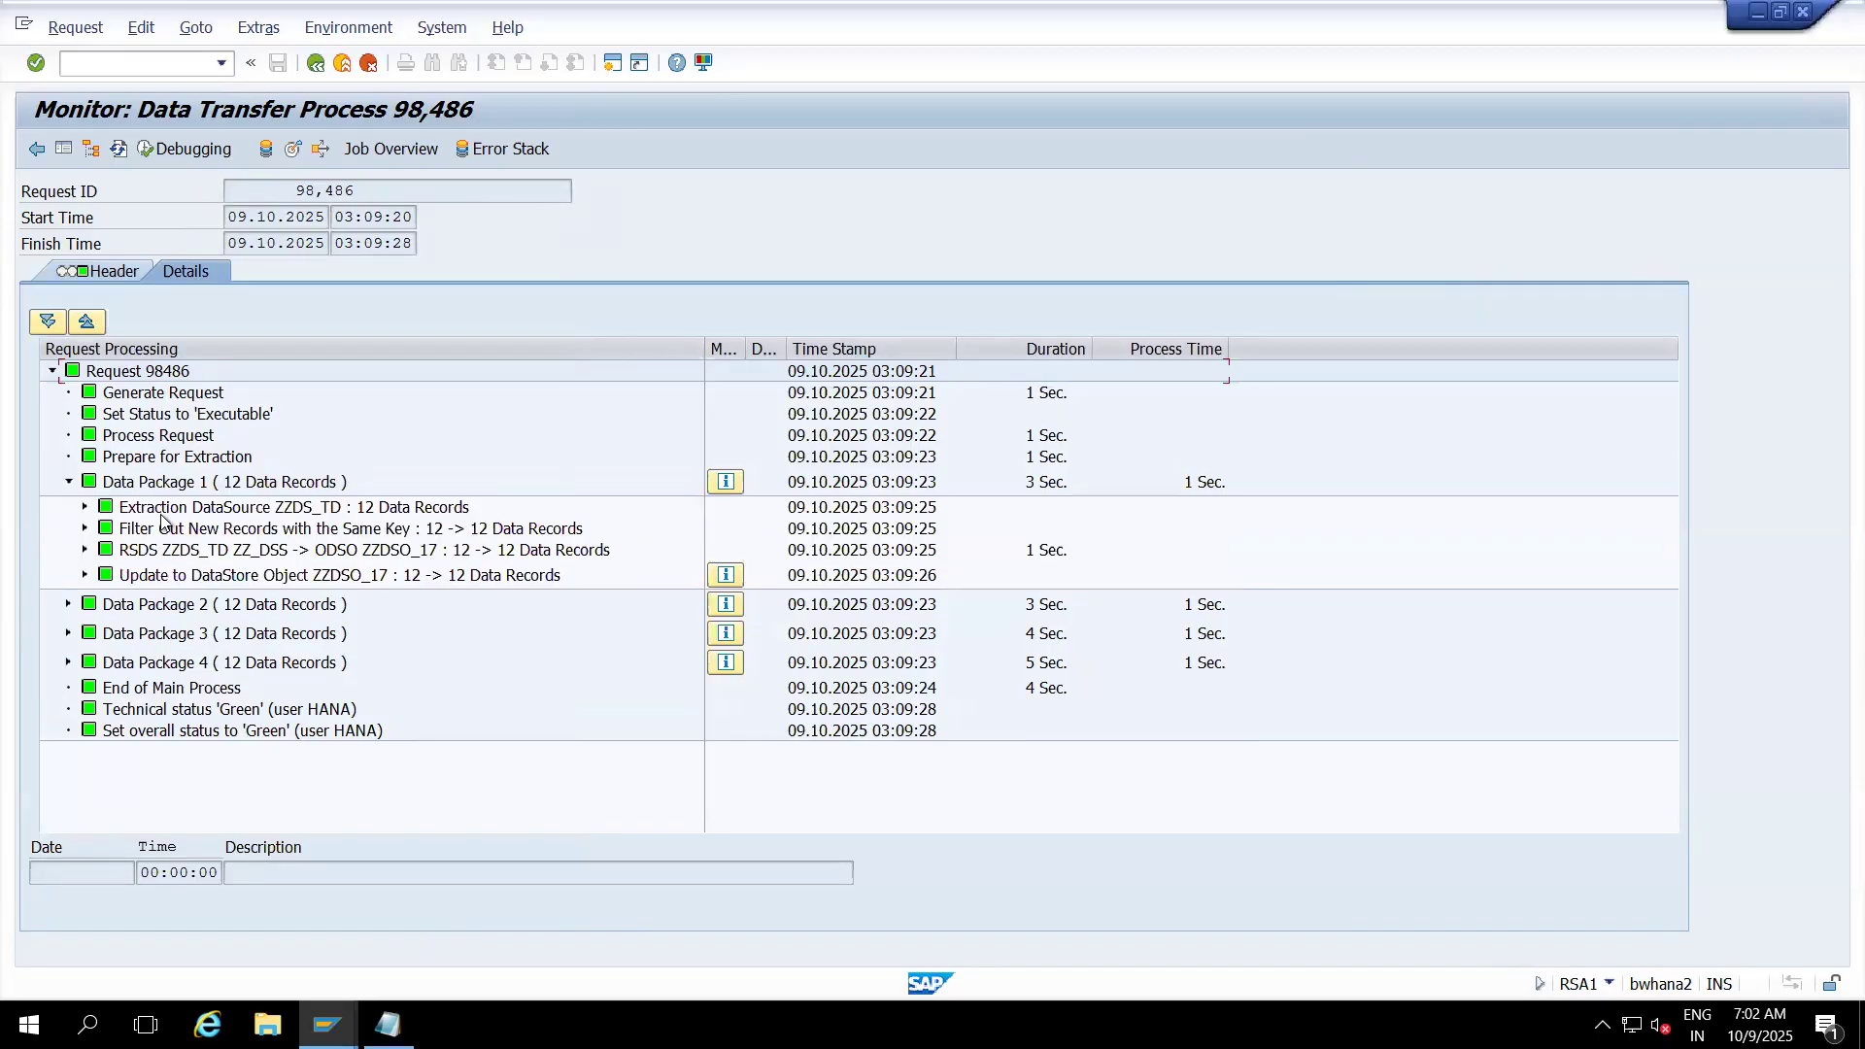
pyautogui.click(68, 482)
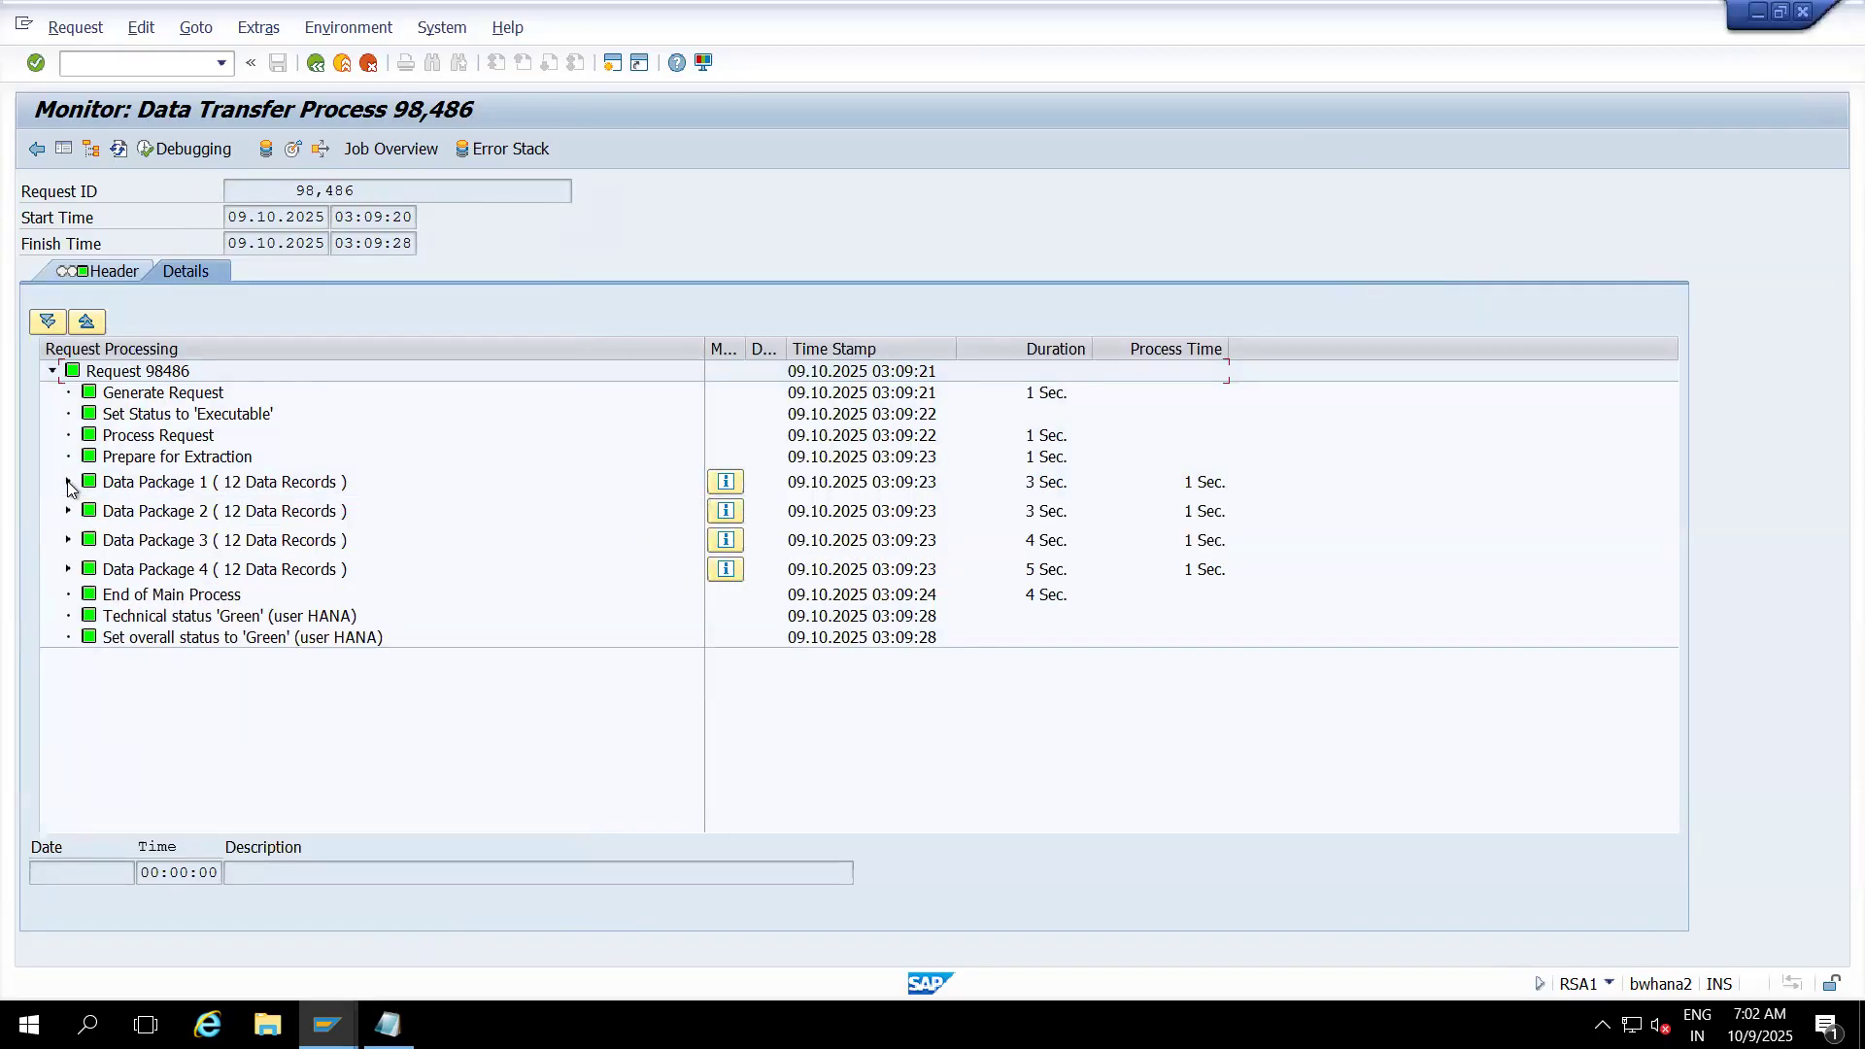
pyautogui.click(109, 268)
pyautogui.doubleClick(299, 666)
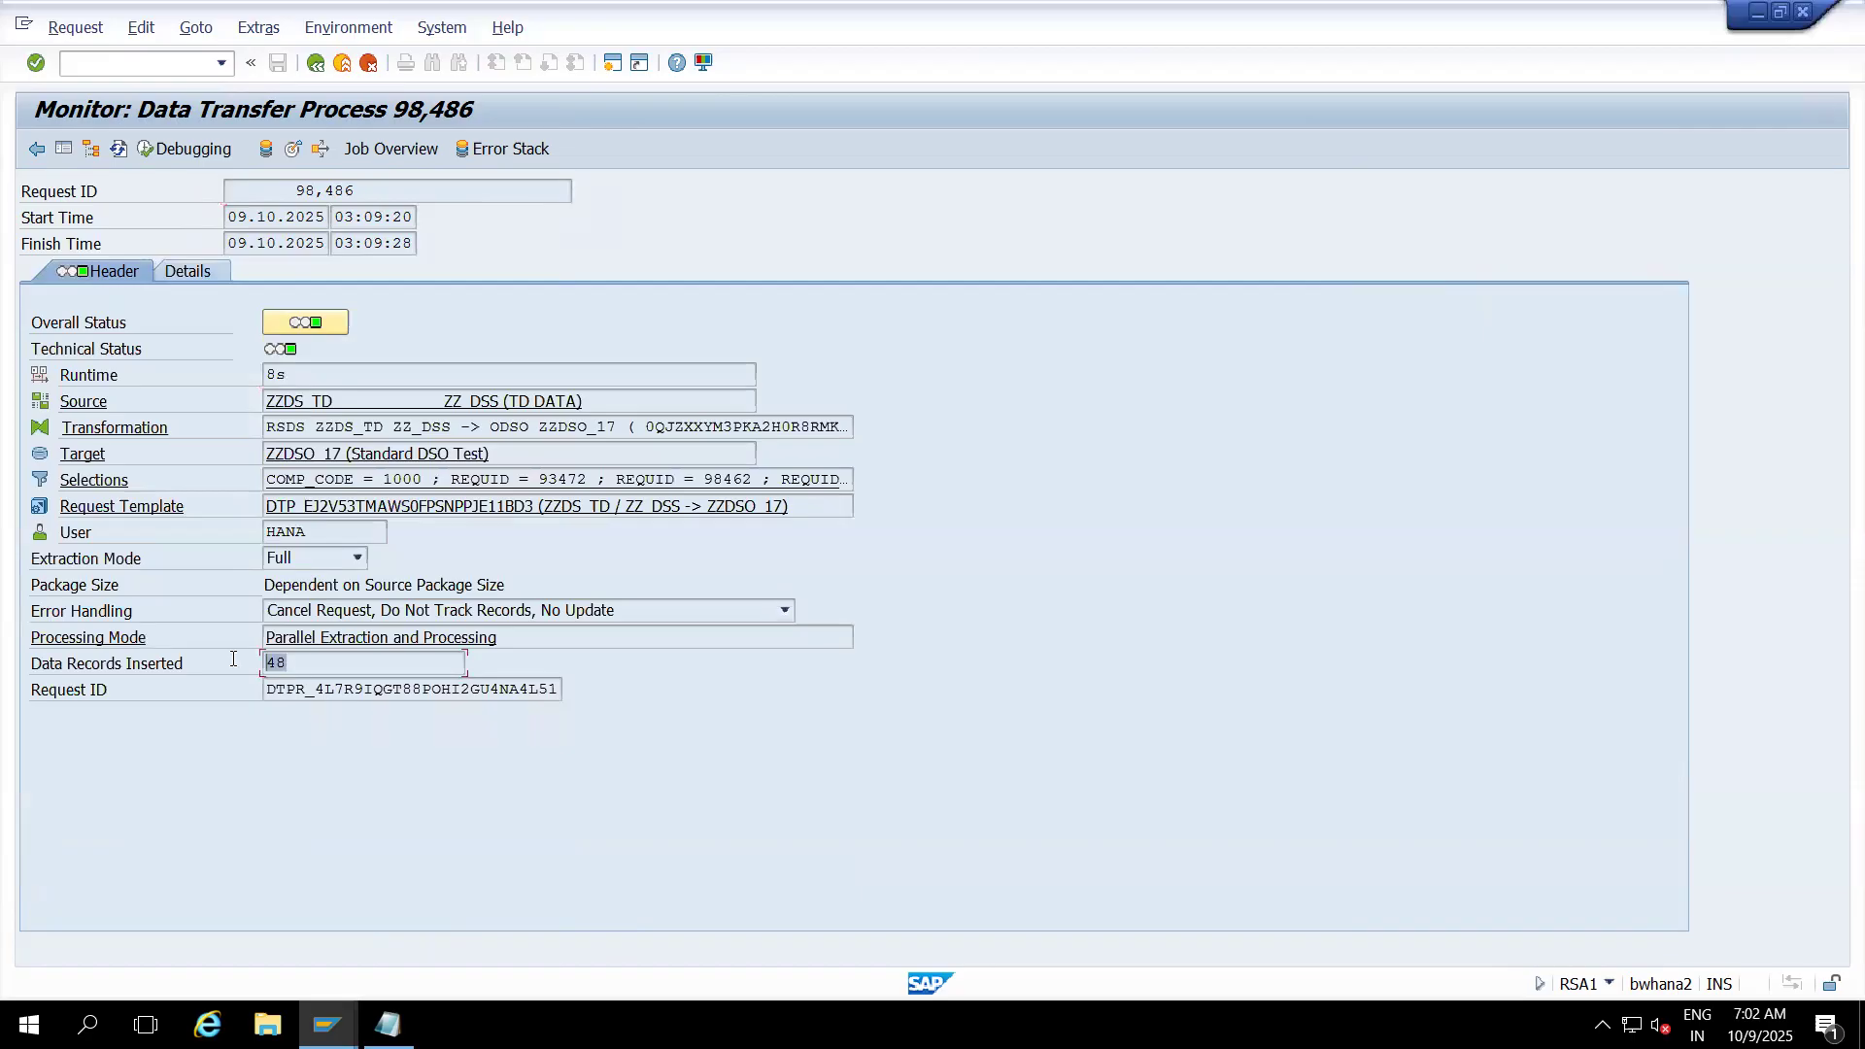
# - Reopen the request's selections, widen the Sign and Option columns to read the COMP_CODE entry, and close the window
pyautogui.click(119, 486)
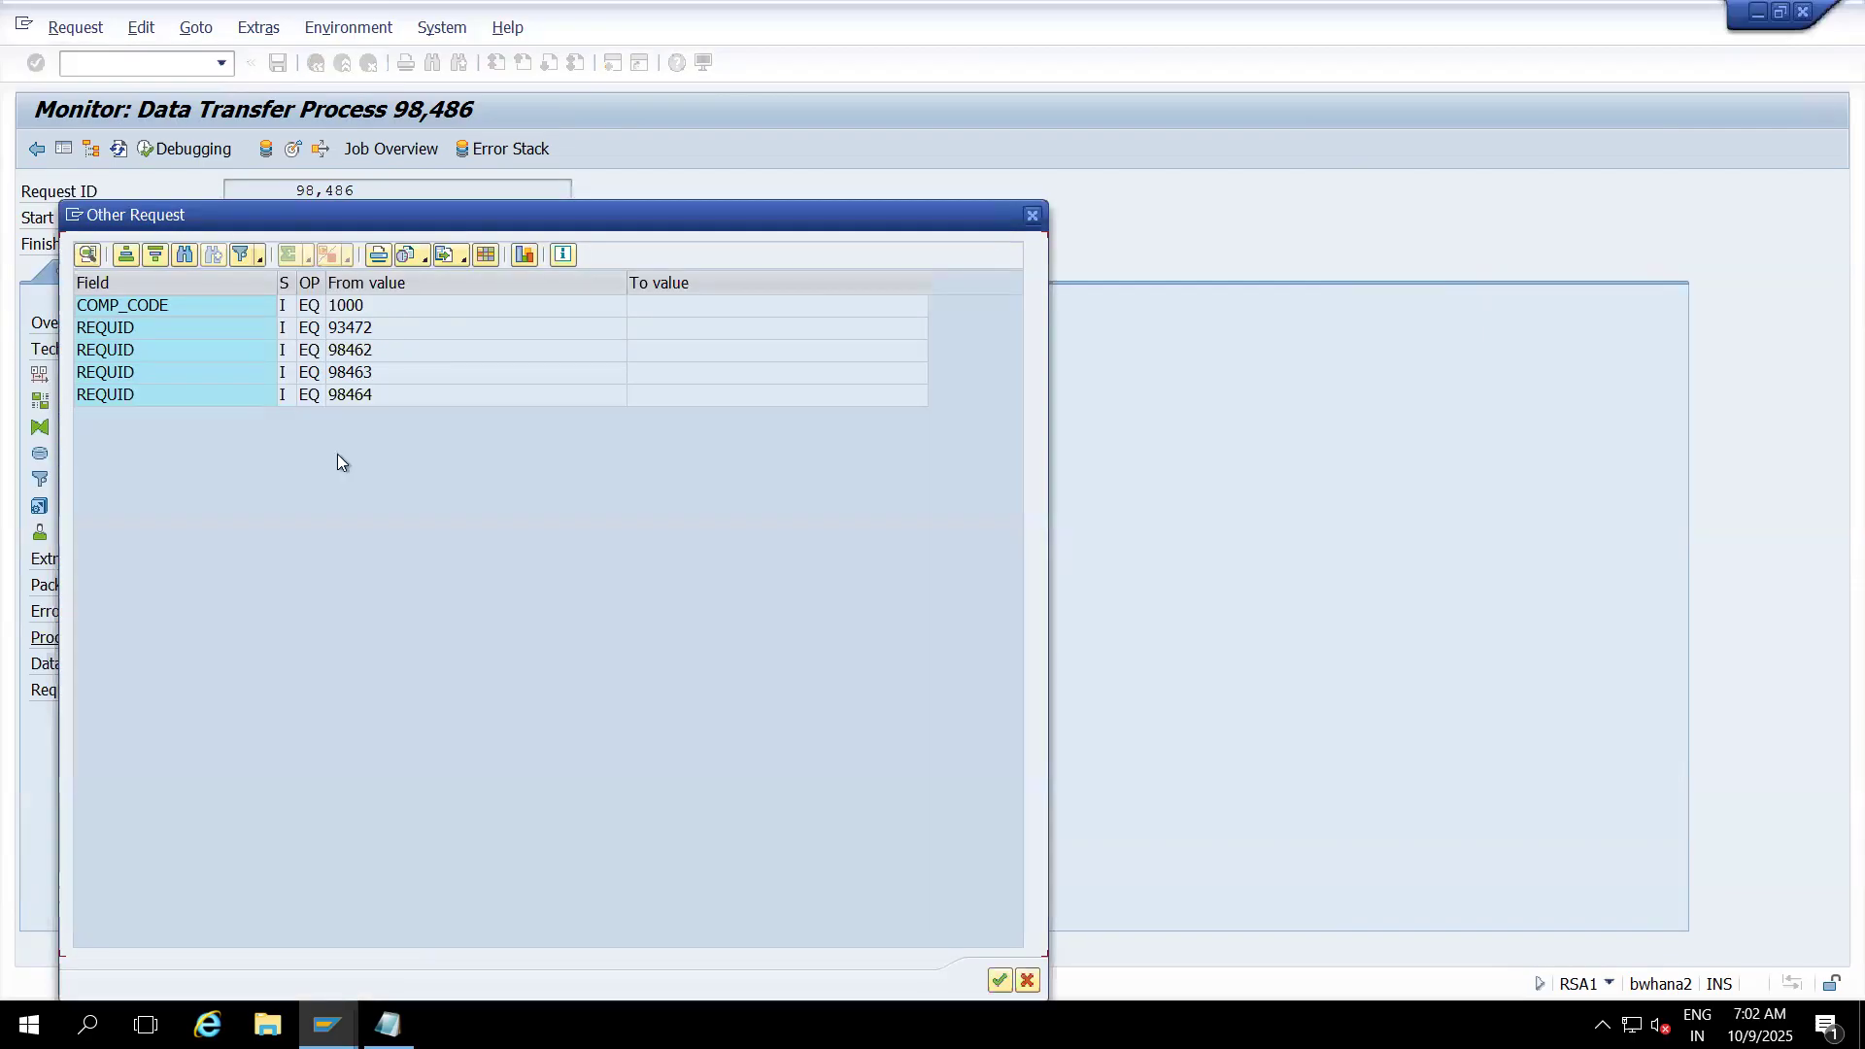
pyautogui.click(149, 305)
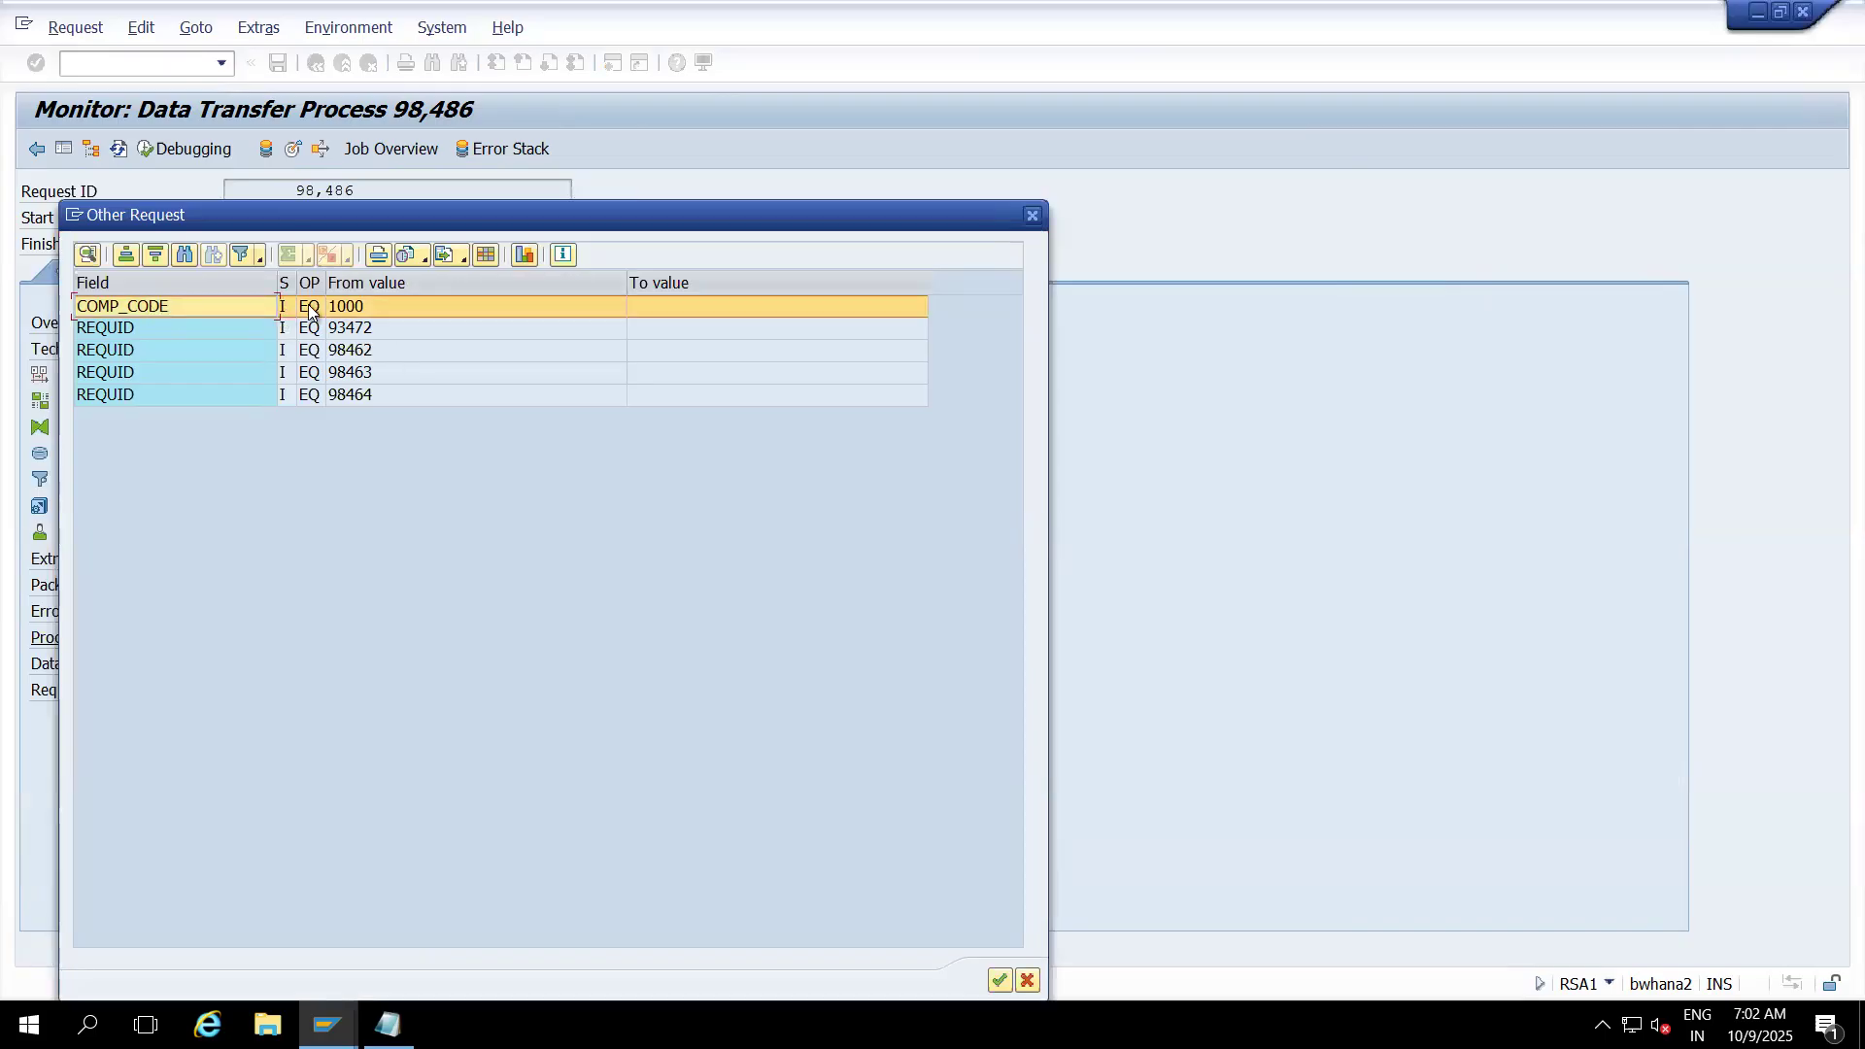
pyautogui.moveTo(298, 280); pyautogui.dragTo(346, 280)
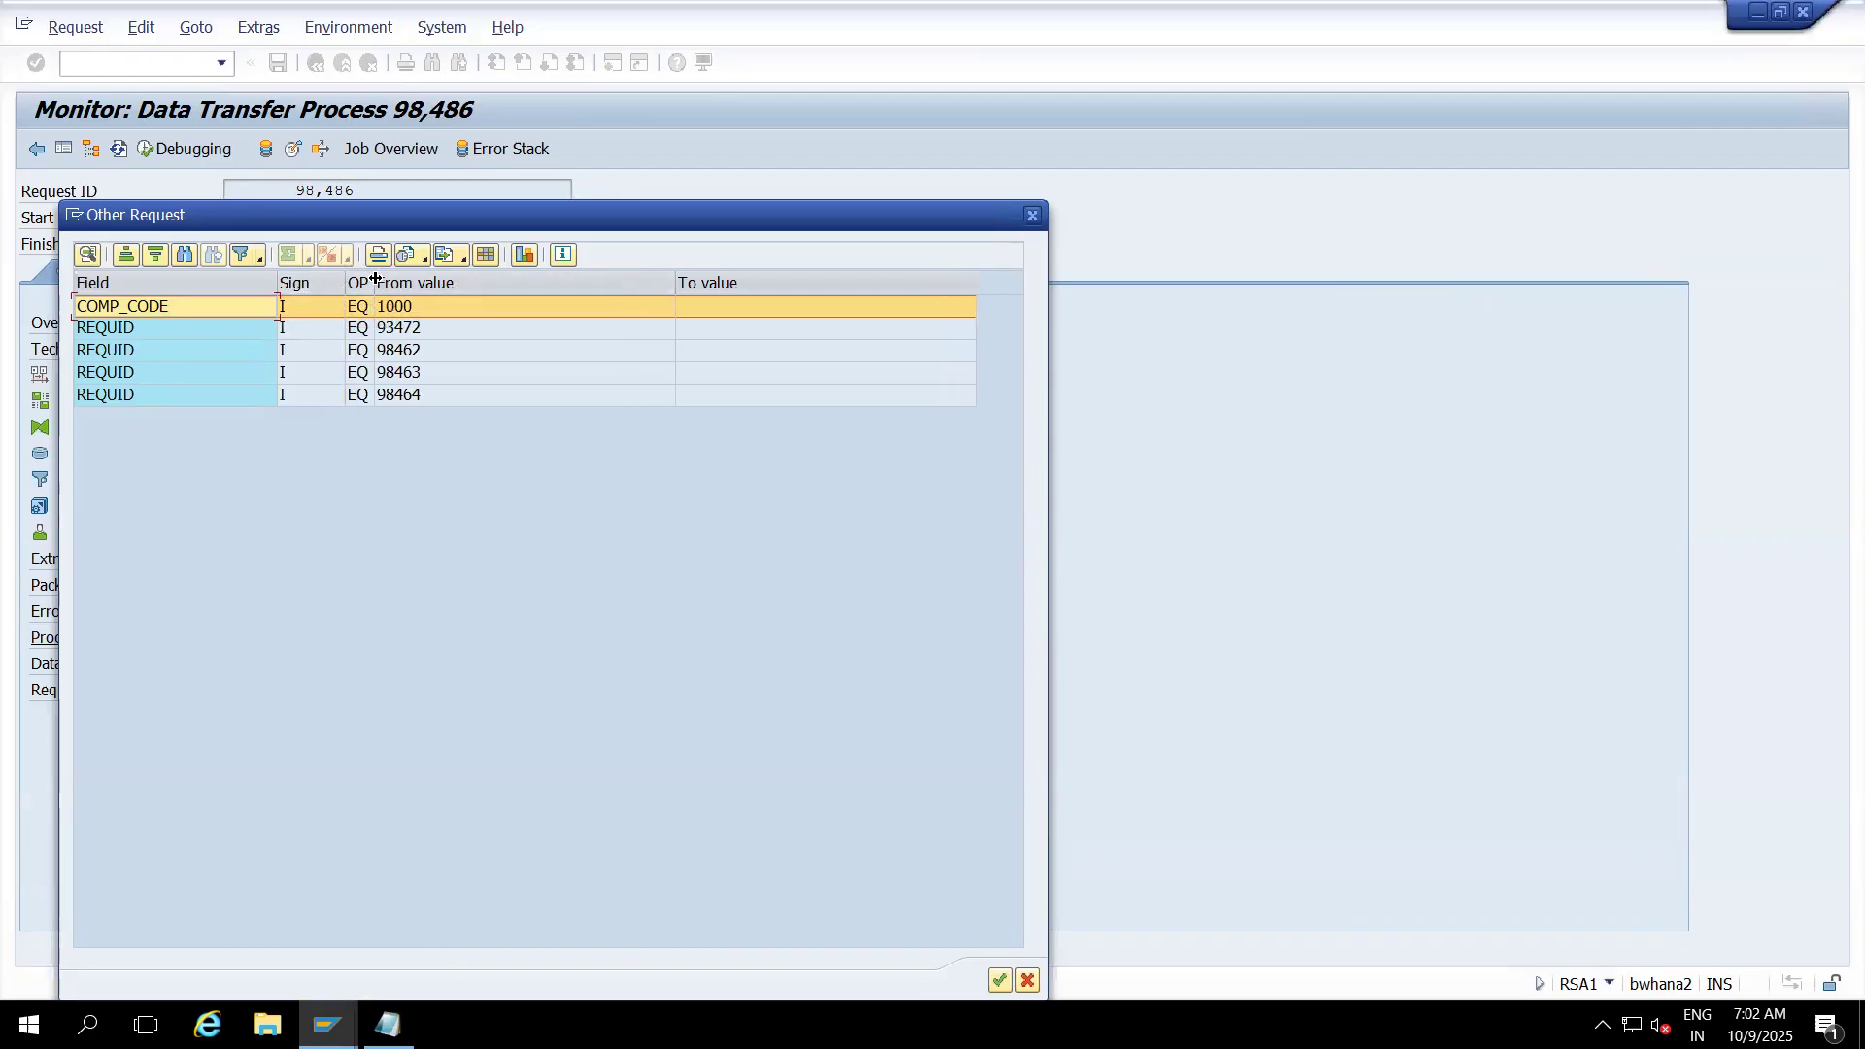
pyautogui.moveTo(375, 280); pyautogui.dragTo(451, 281)
pyautogui.click(375, 311)
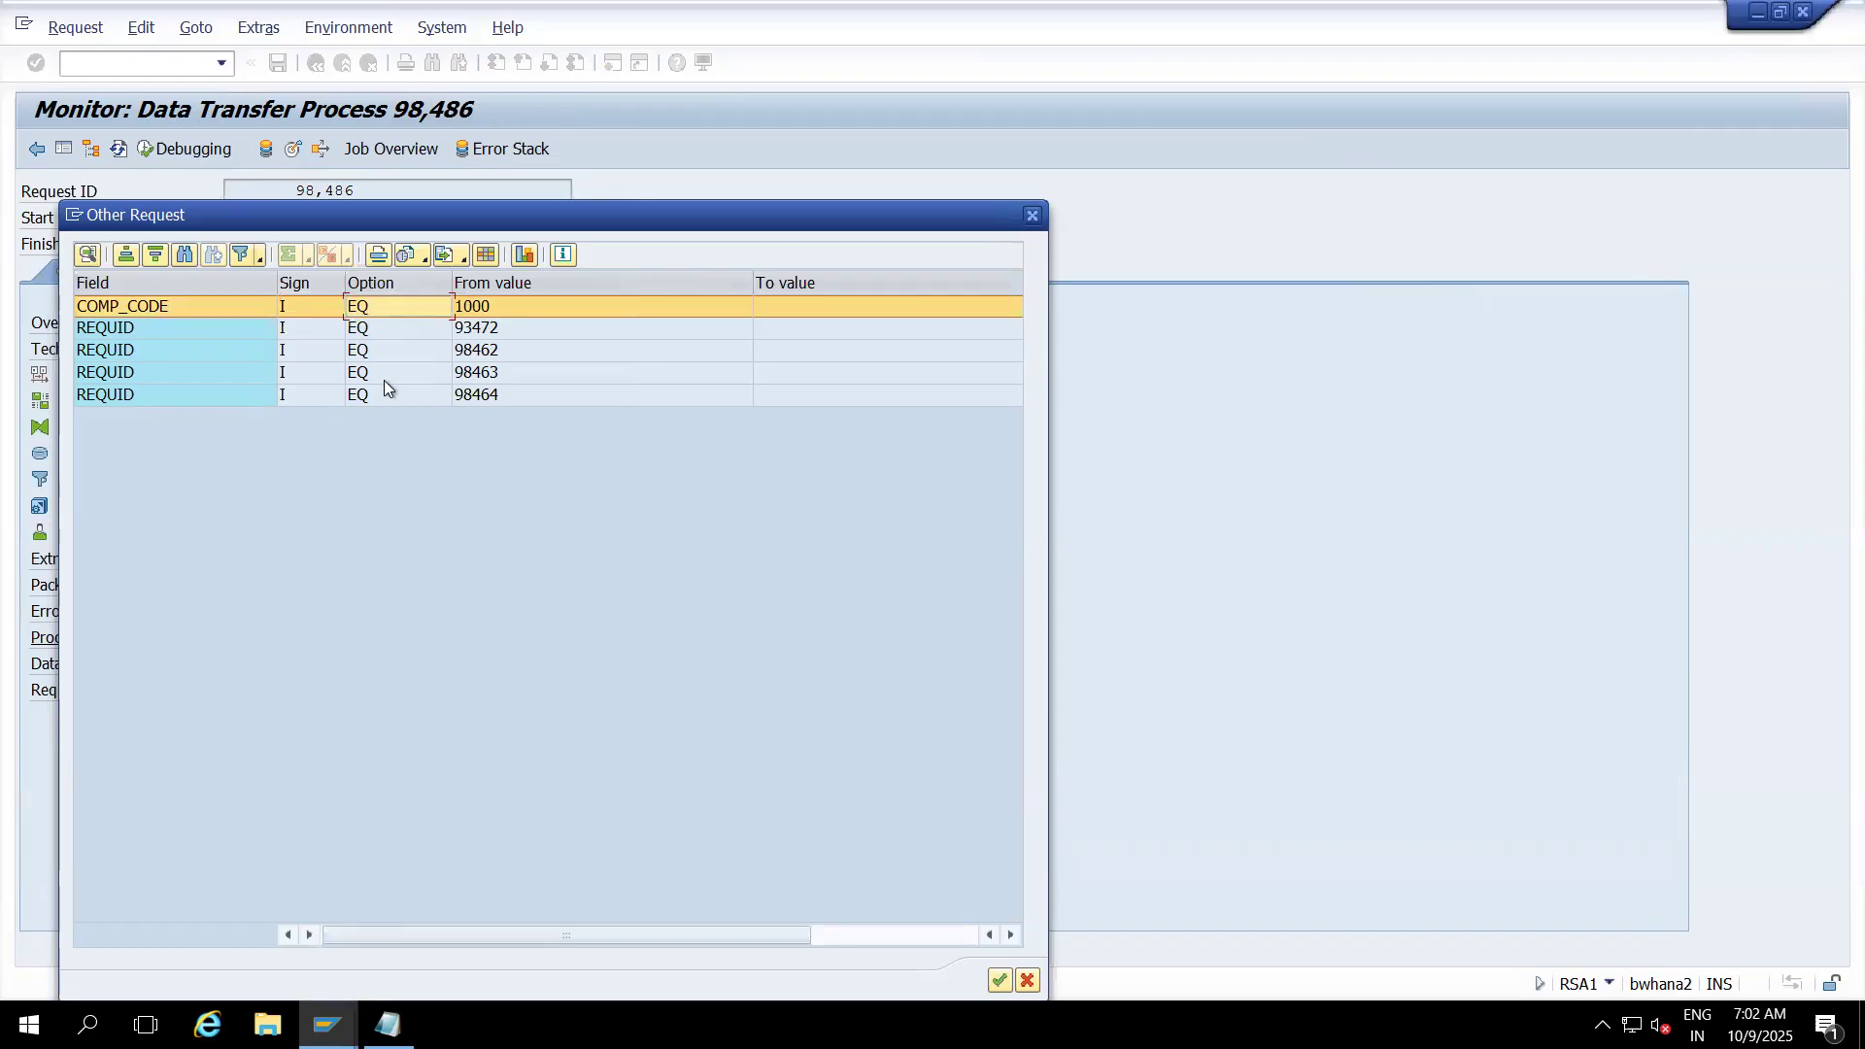
pyautogui.click(1032, 216)
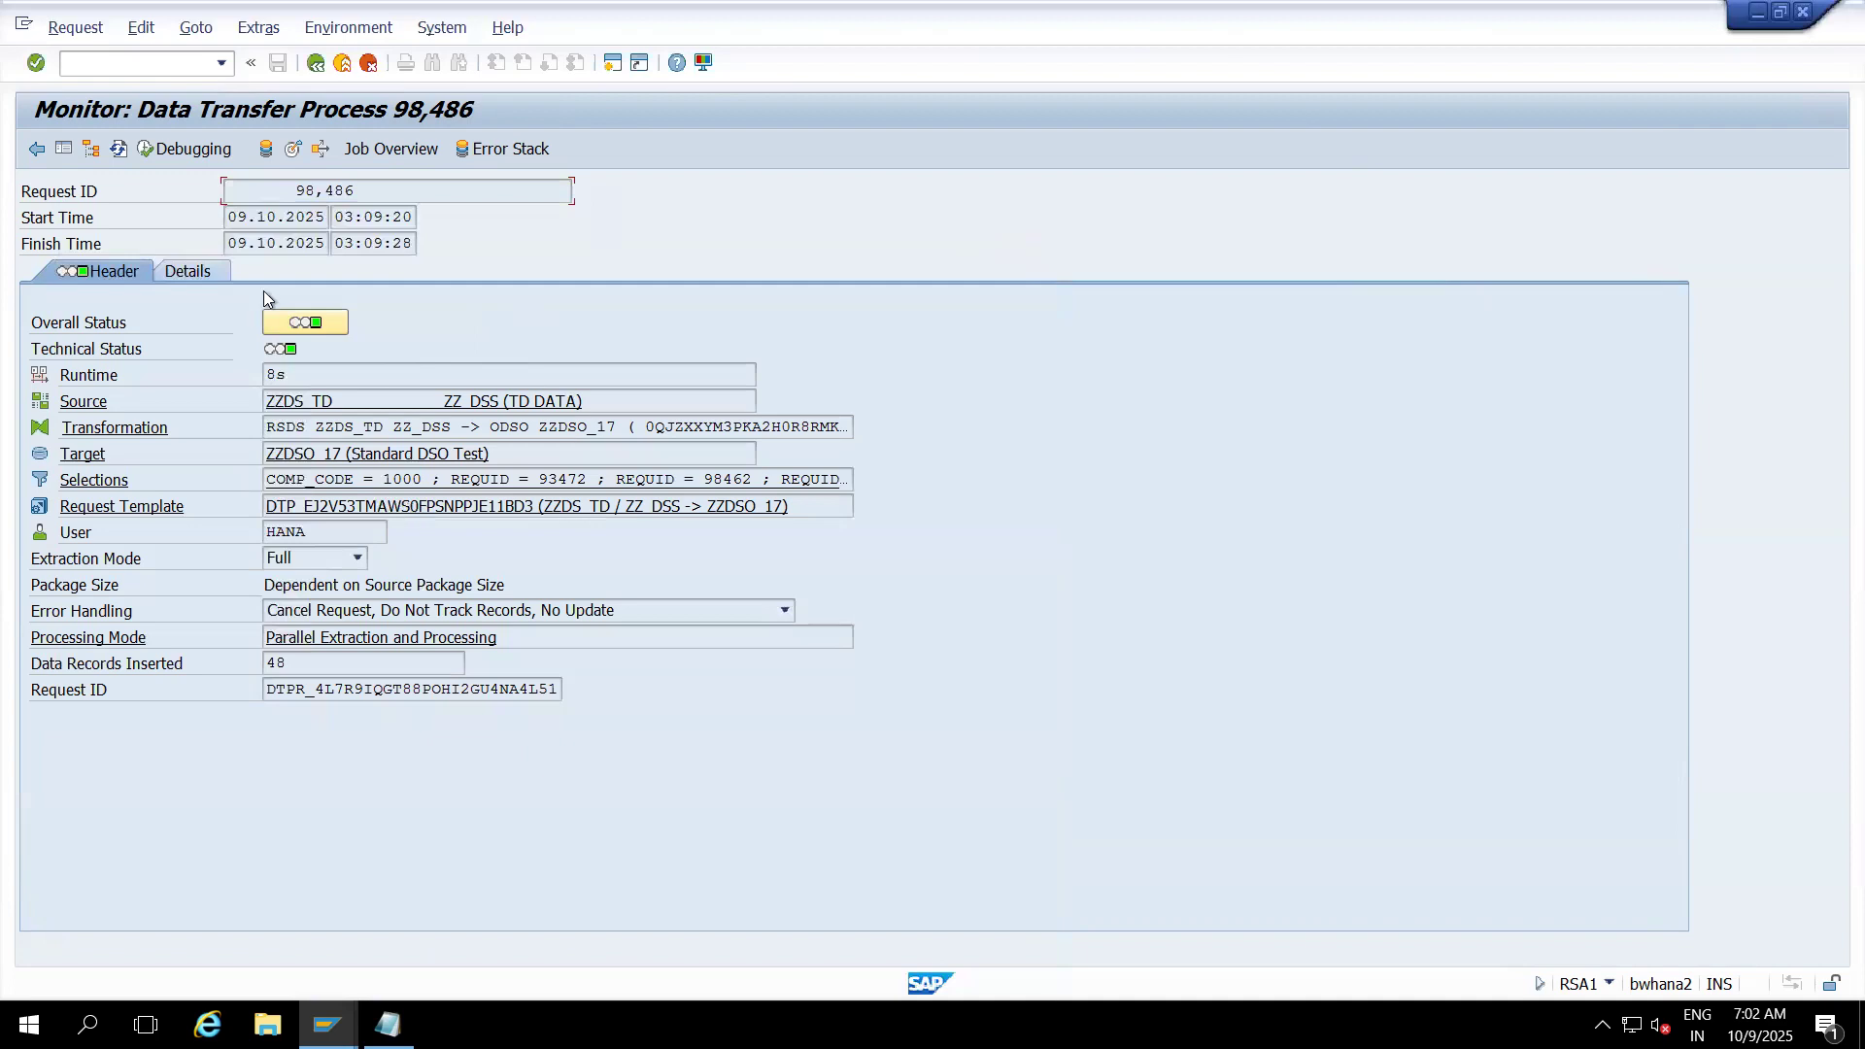
# - Go through Data Packages 1 to 4 in the request details, and inspect Data Package 1's step for filtering out new records with the same key
pyautogui.click(209, 277)
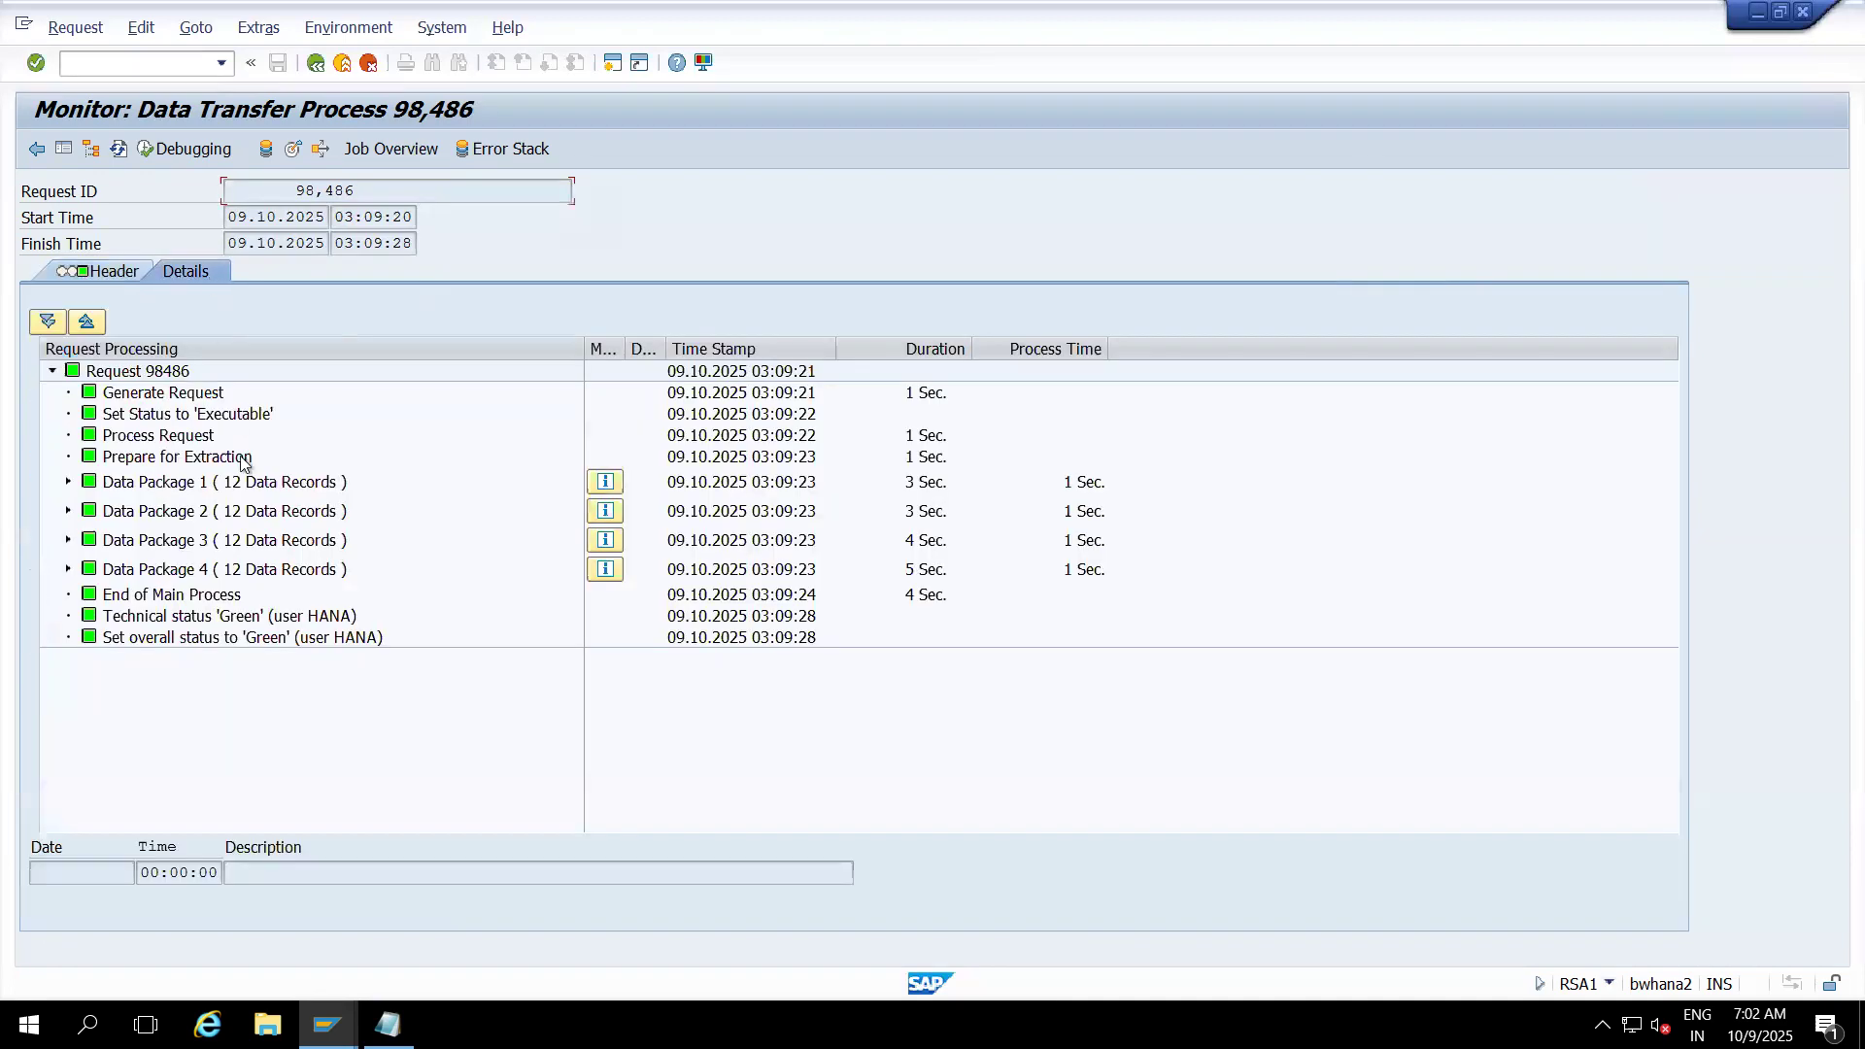
pyautogui.click(288, 483)
pyautogui.click(288, 515)
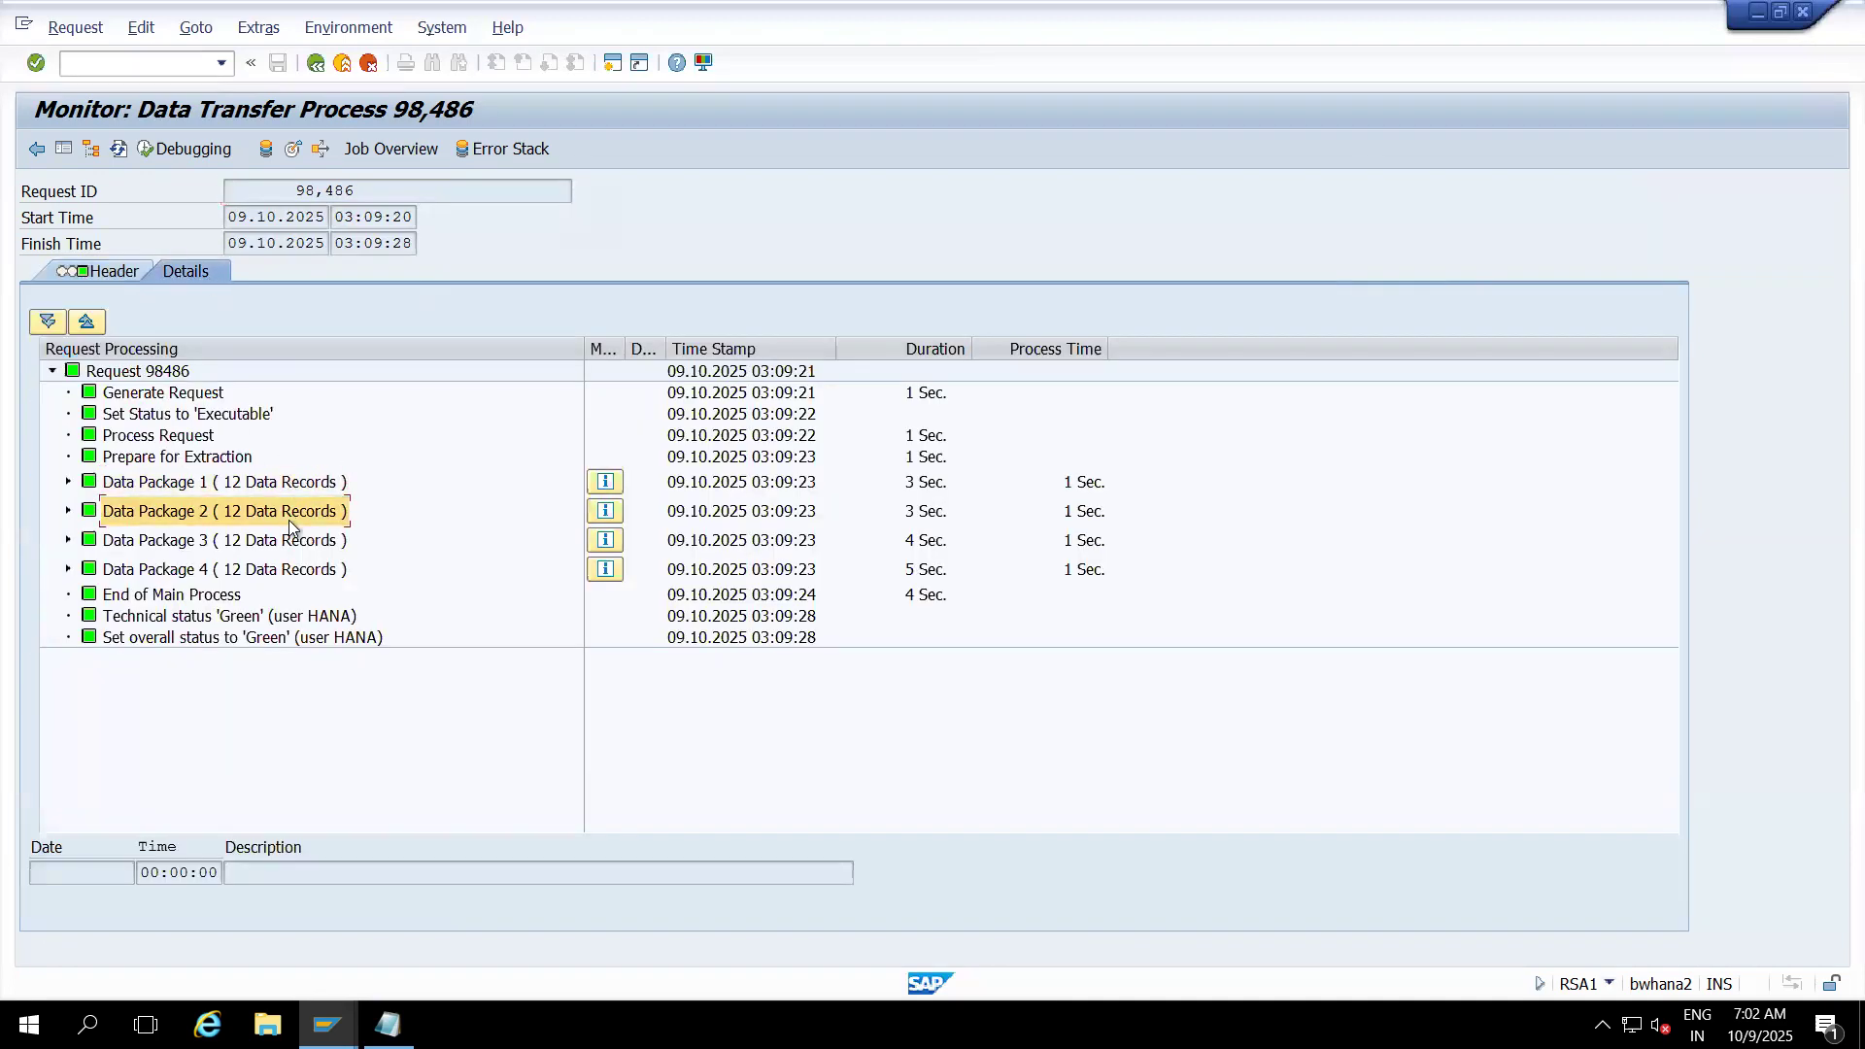
pyautogui.click(289, 542)
pyautogui.click(288, 569)
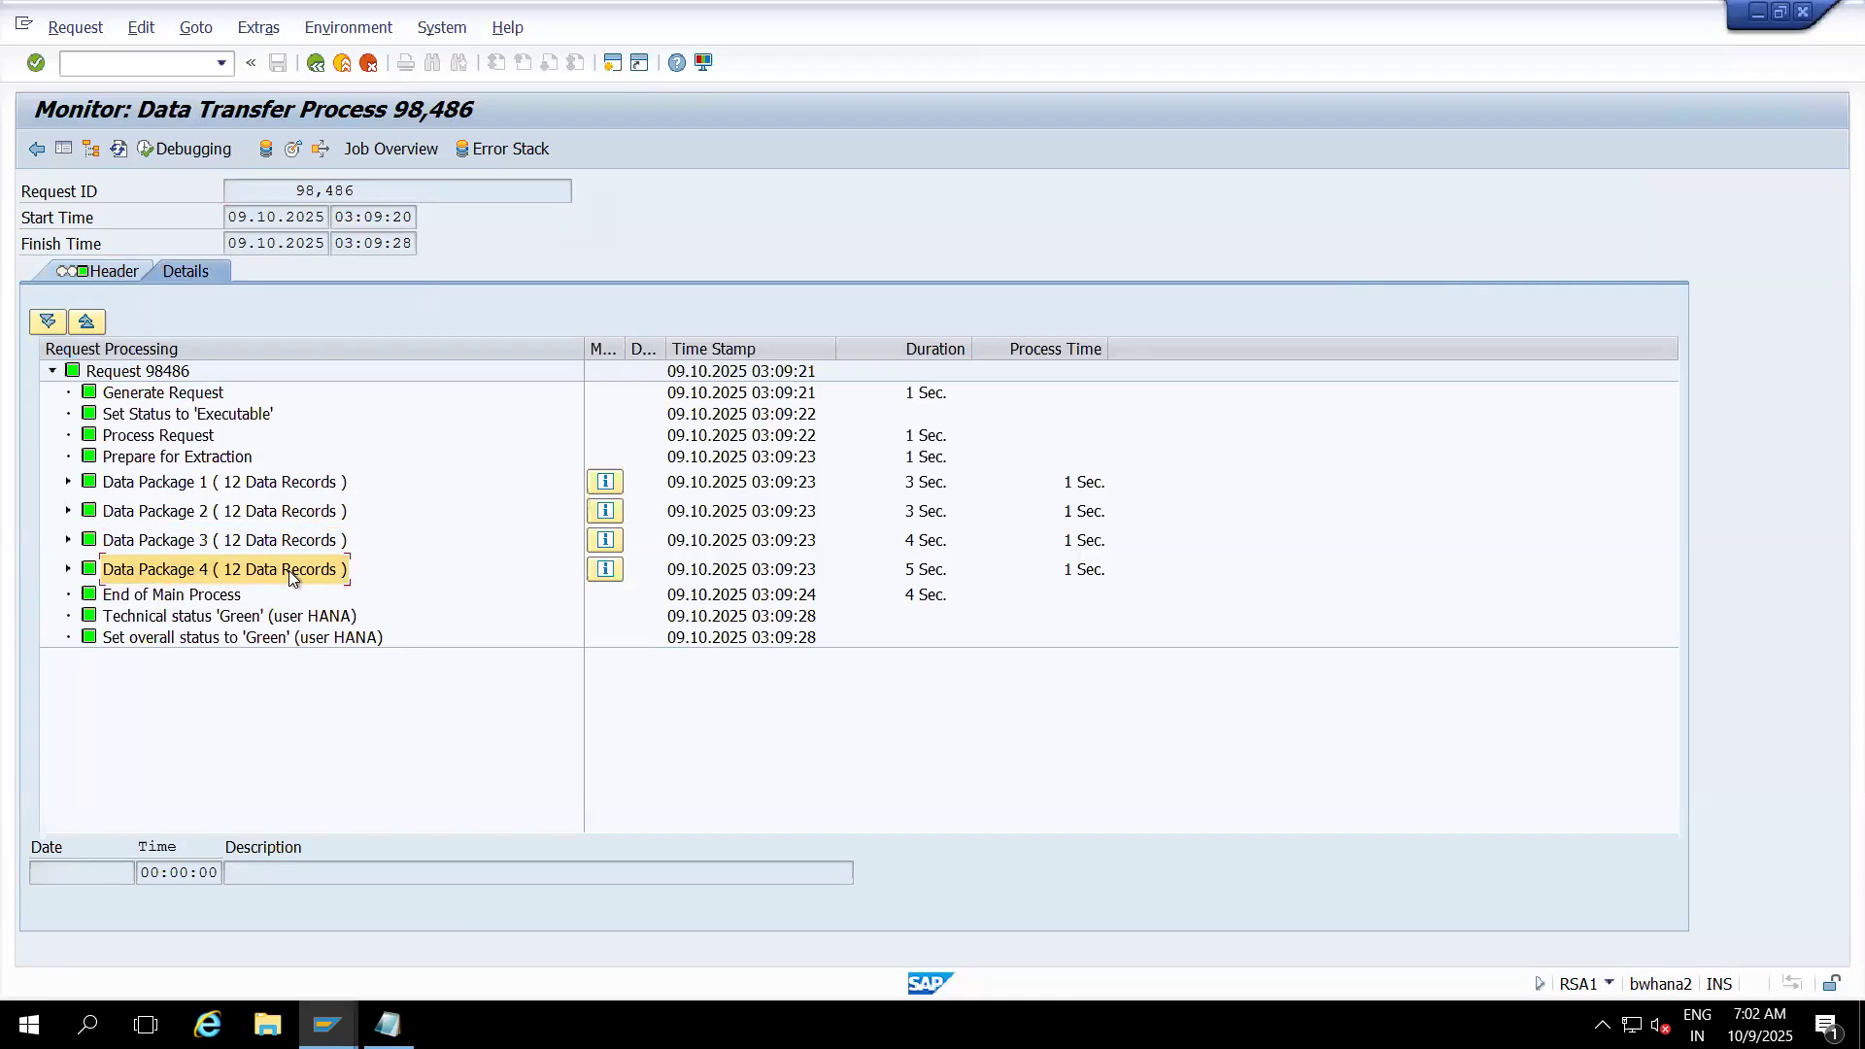
pyautogui.click(68, 482)
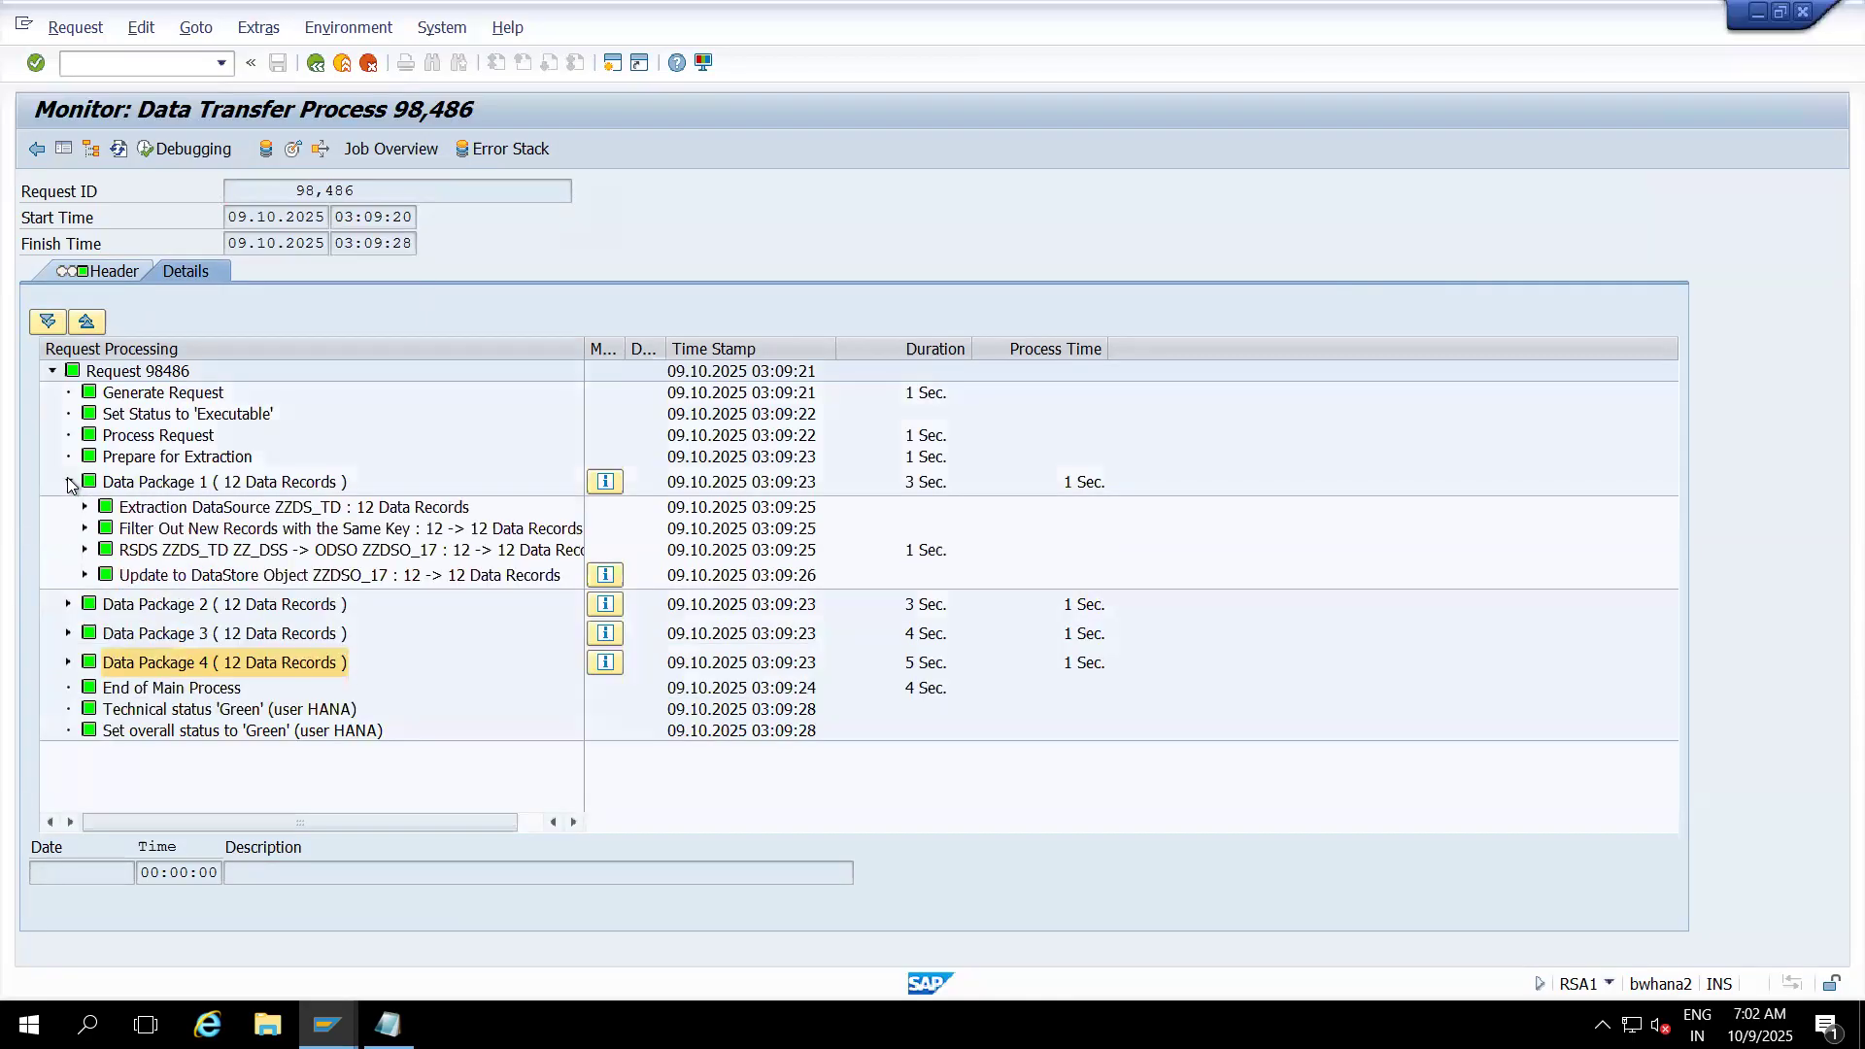
pyautogui.click(455, 533)
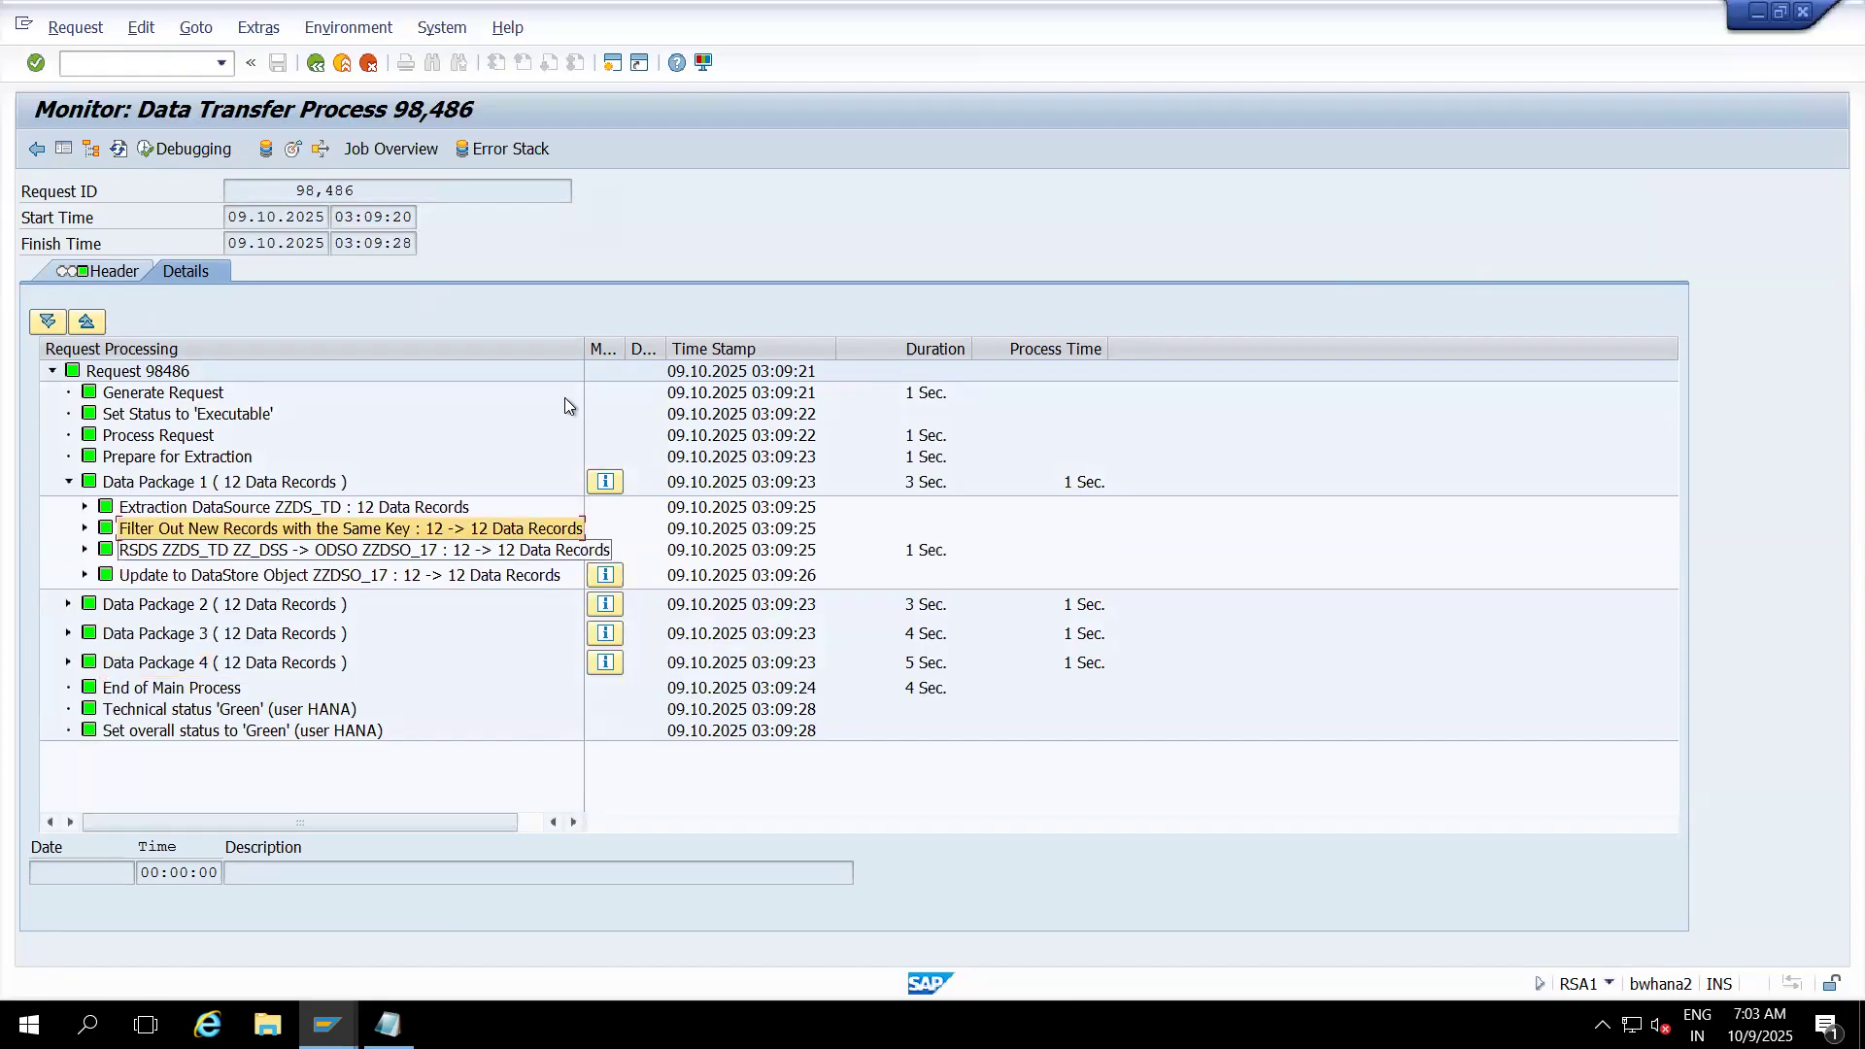
pyautogui.moveTo(582, 348); pyautogui.dragTo(728, 347)
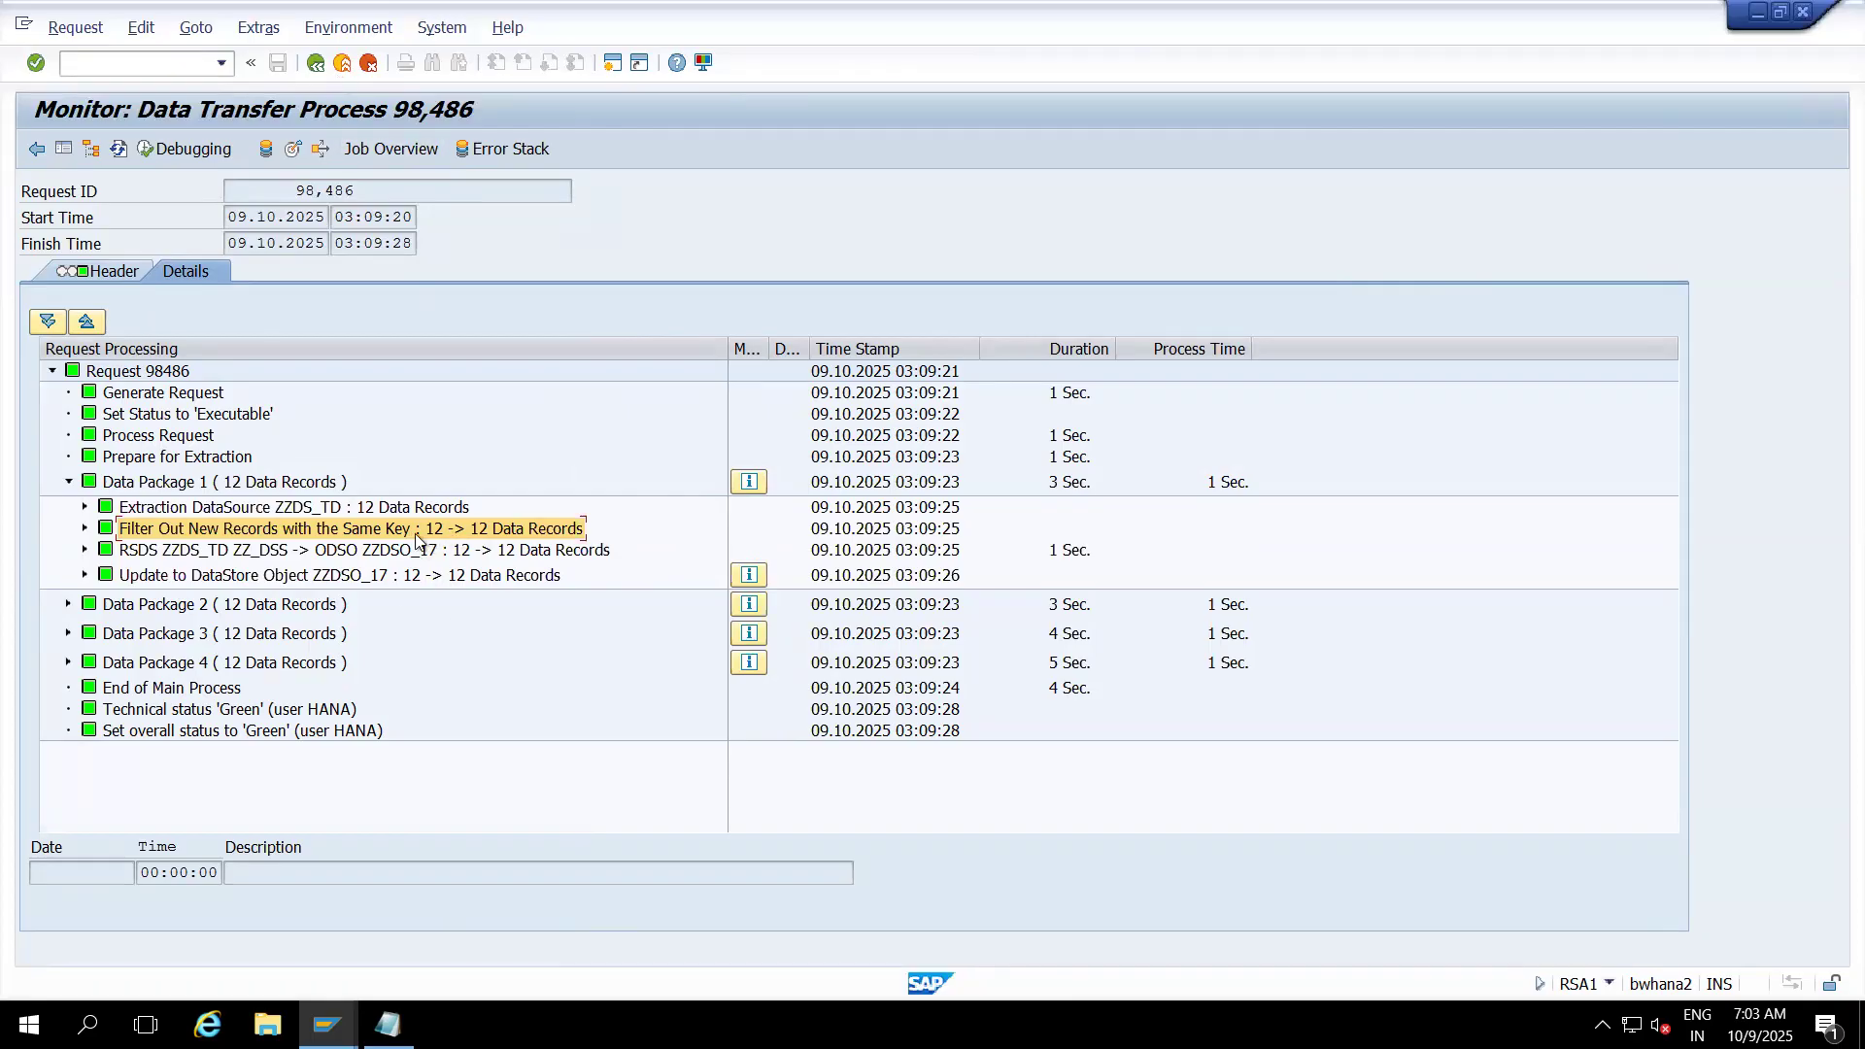
# - Leave the request monitor and reopen ZZDS_TD / ZZ_DSS -> ZZDSO_17 in change mode, showing its extraction settings
pyautogui.click(340, 63)
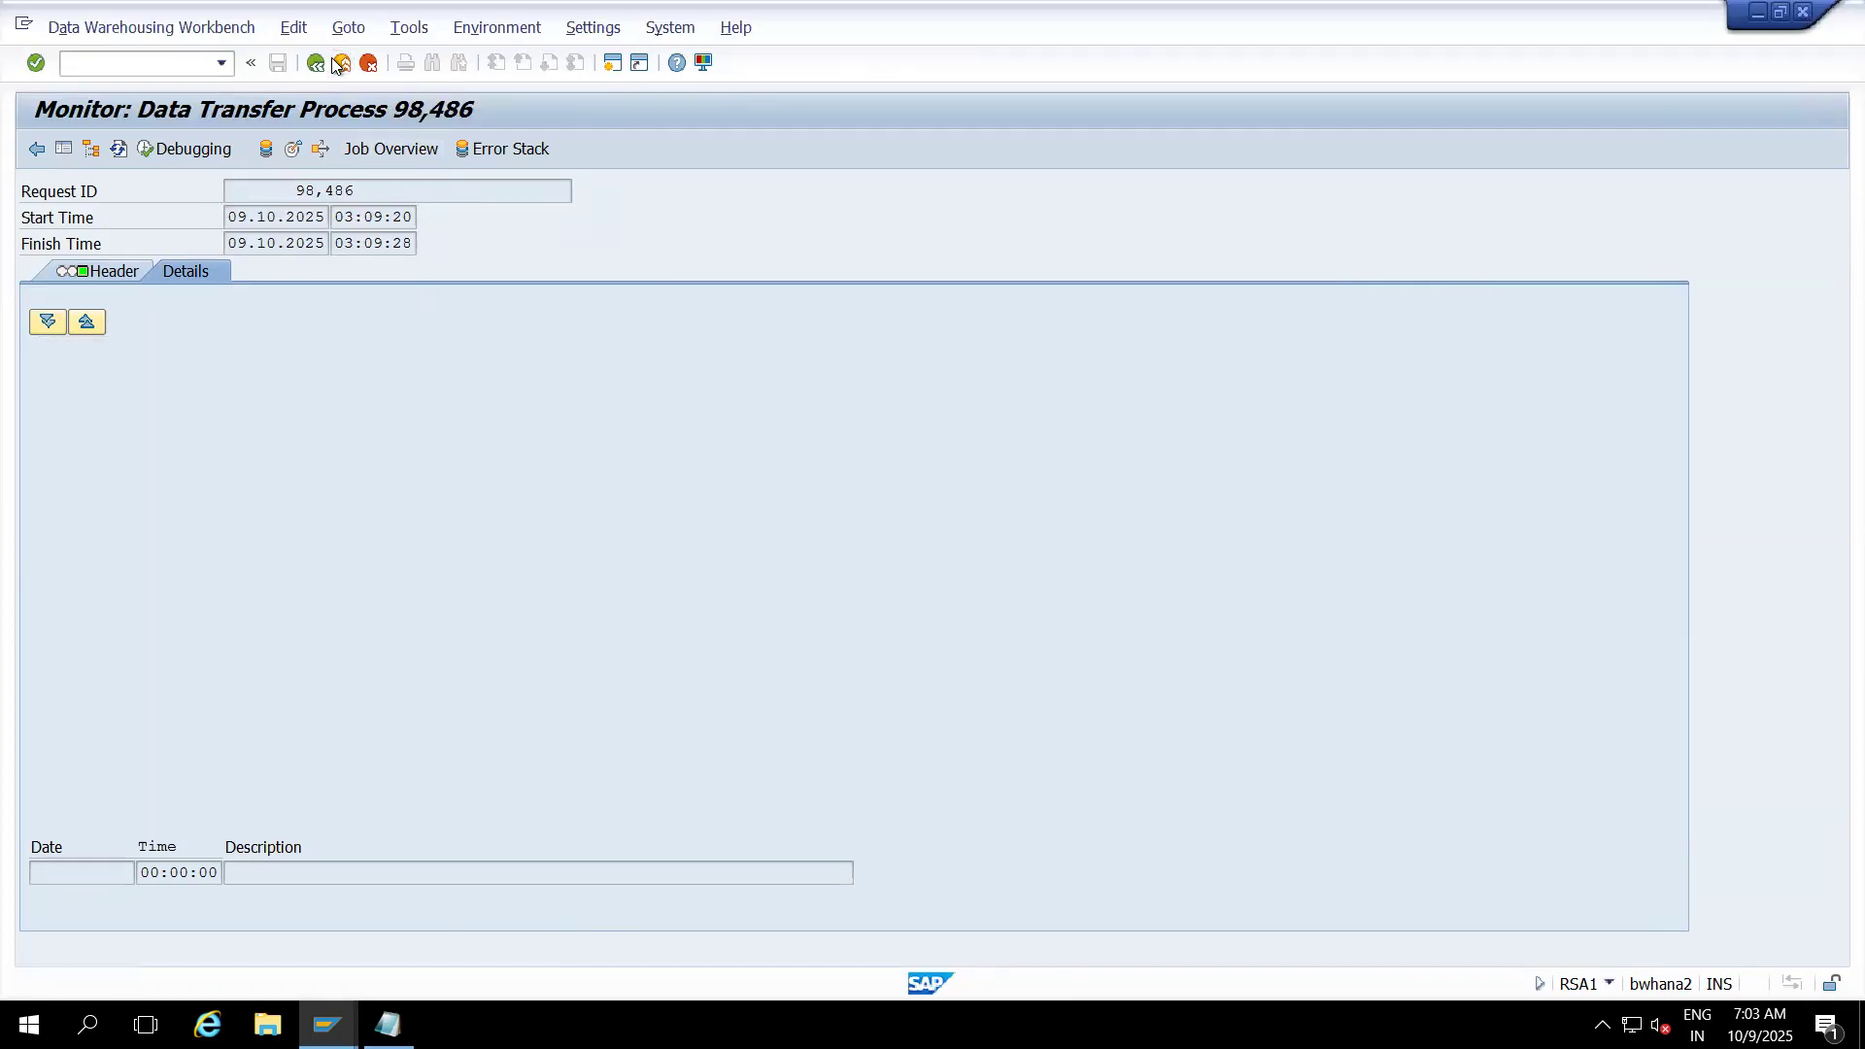
pyautogui.doubleClick(378, 874)
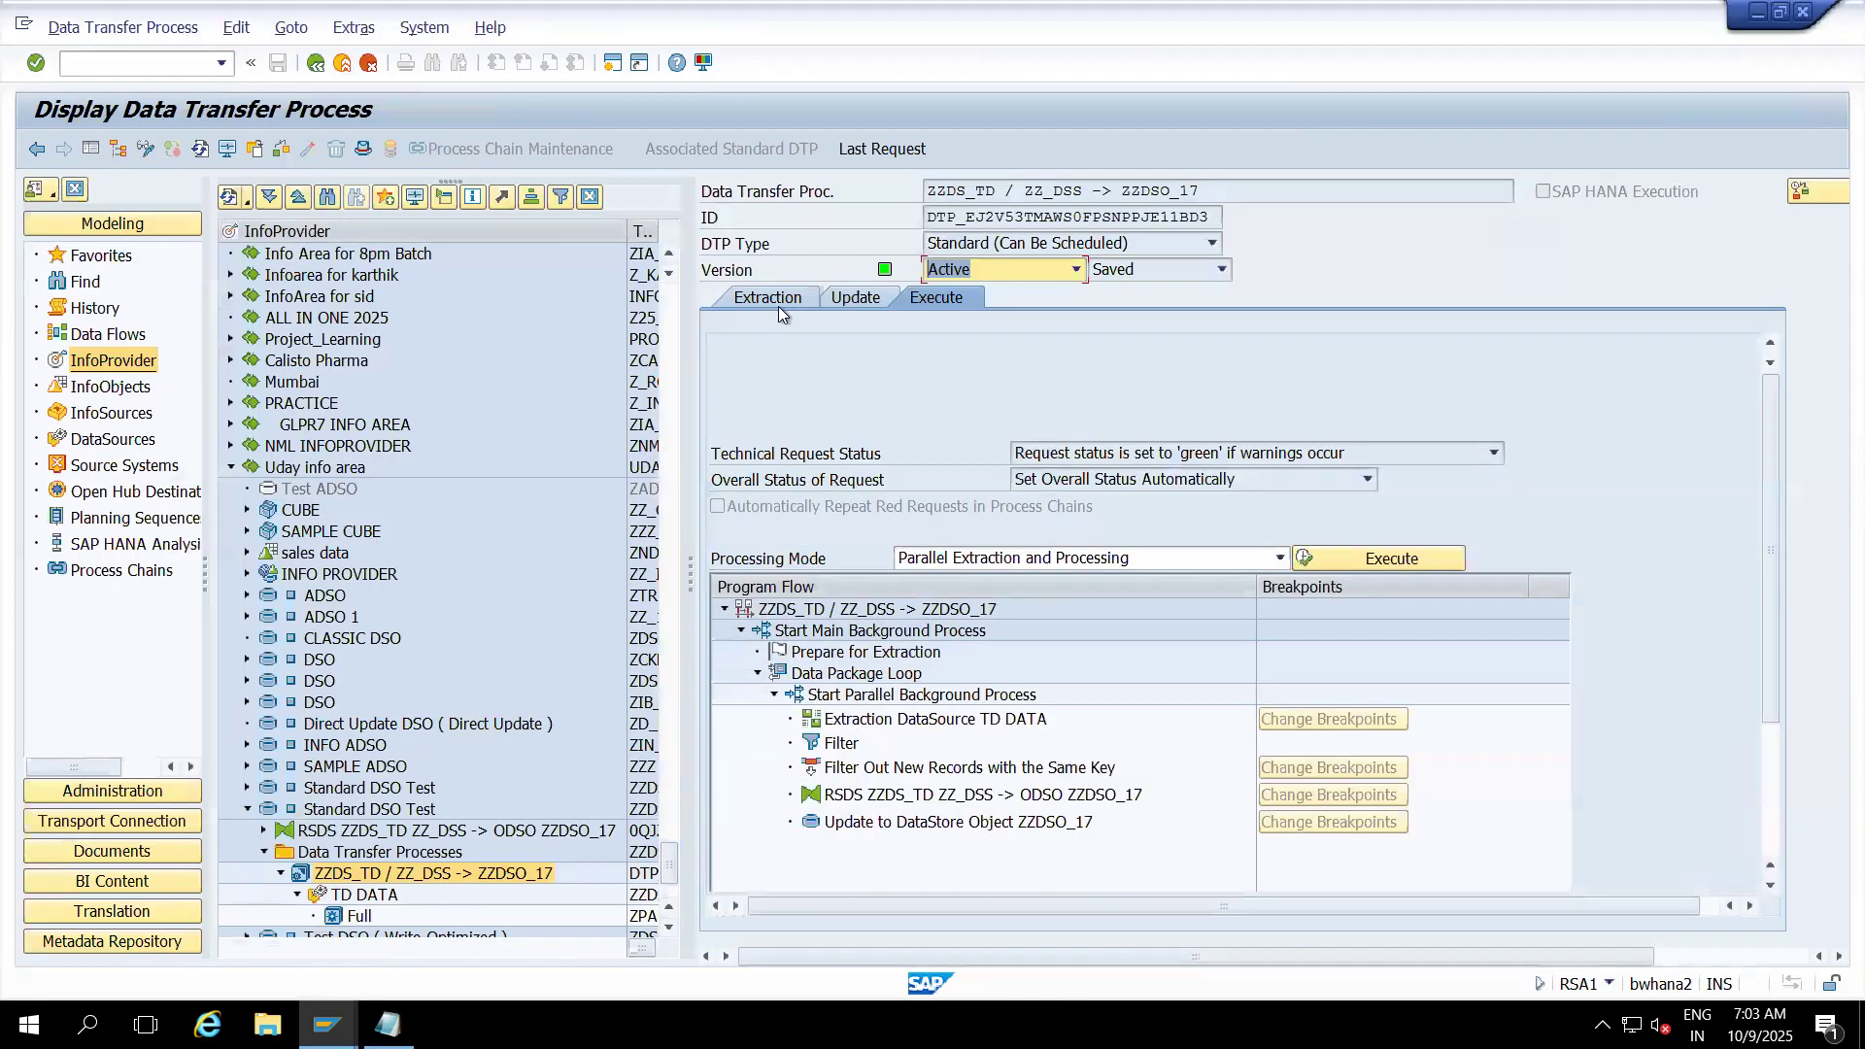
pyautogui.click(783, 294)
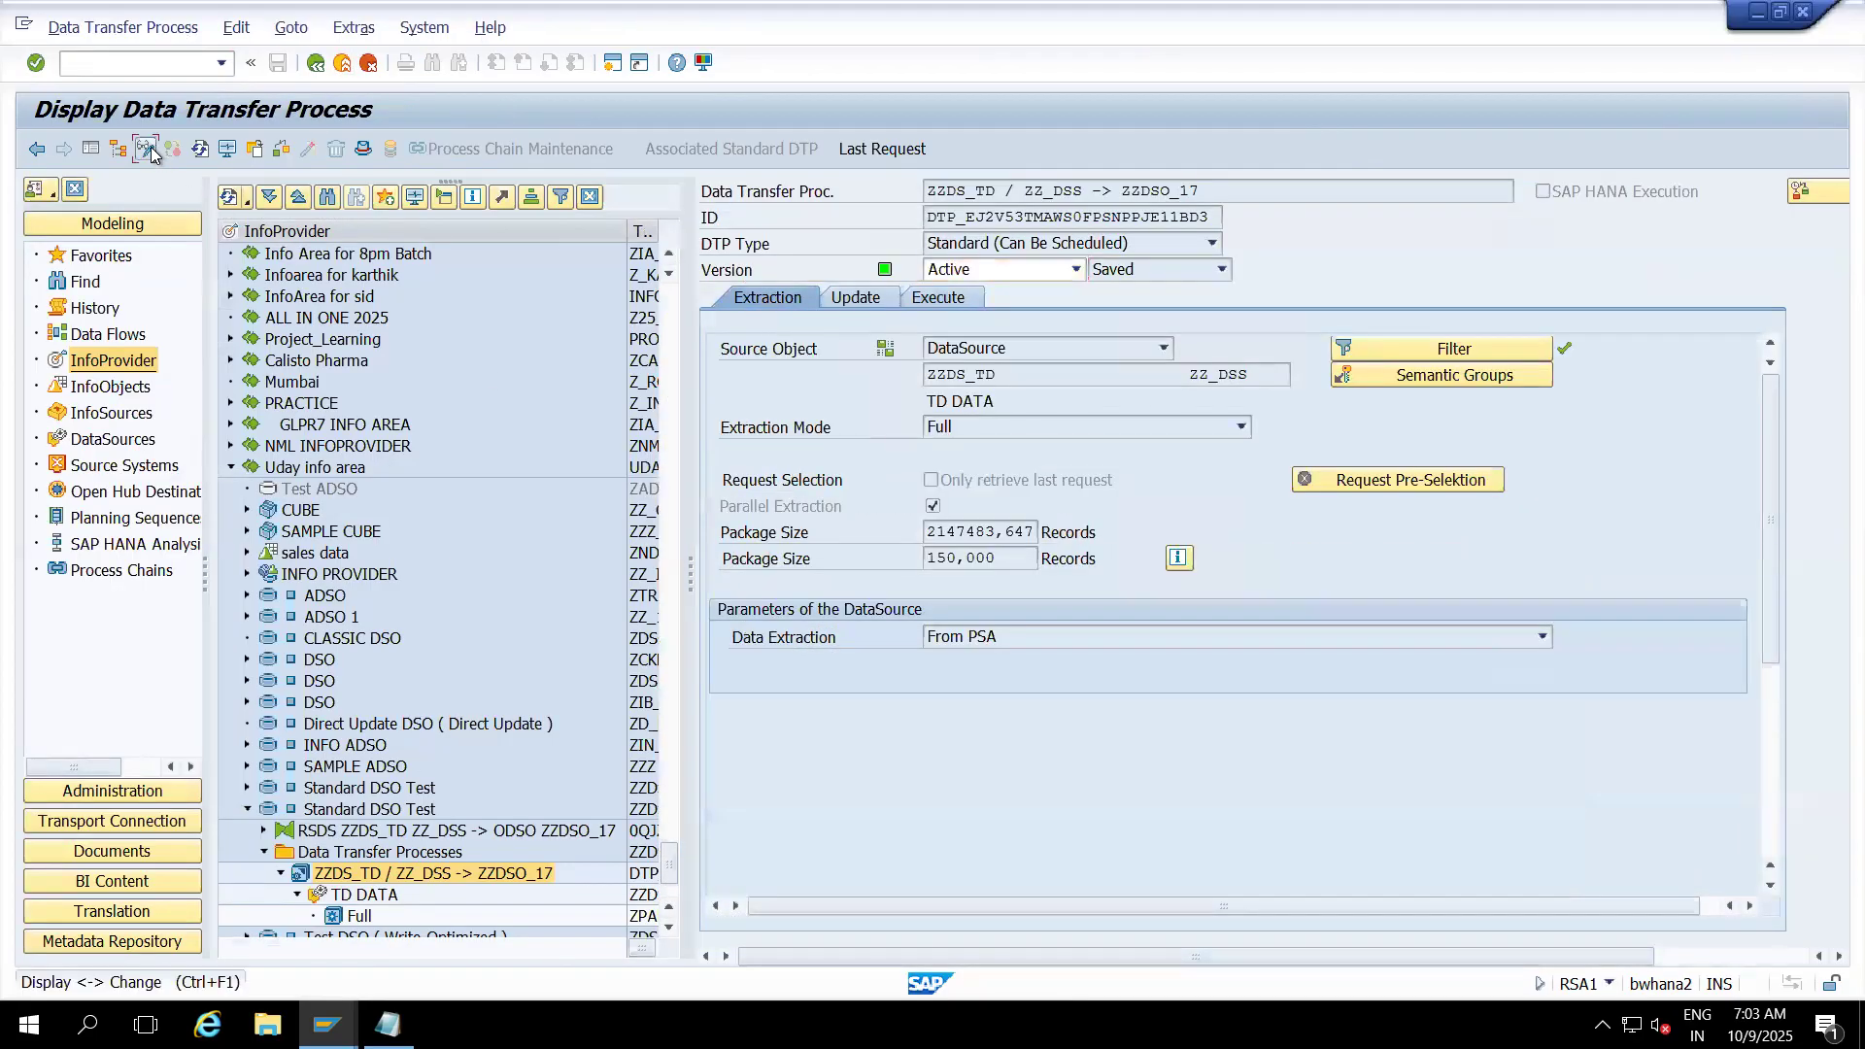
pyautogui.hotkey('ctrl', 'F1')
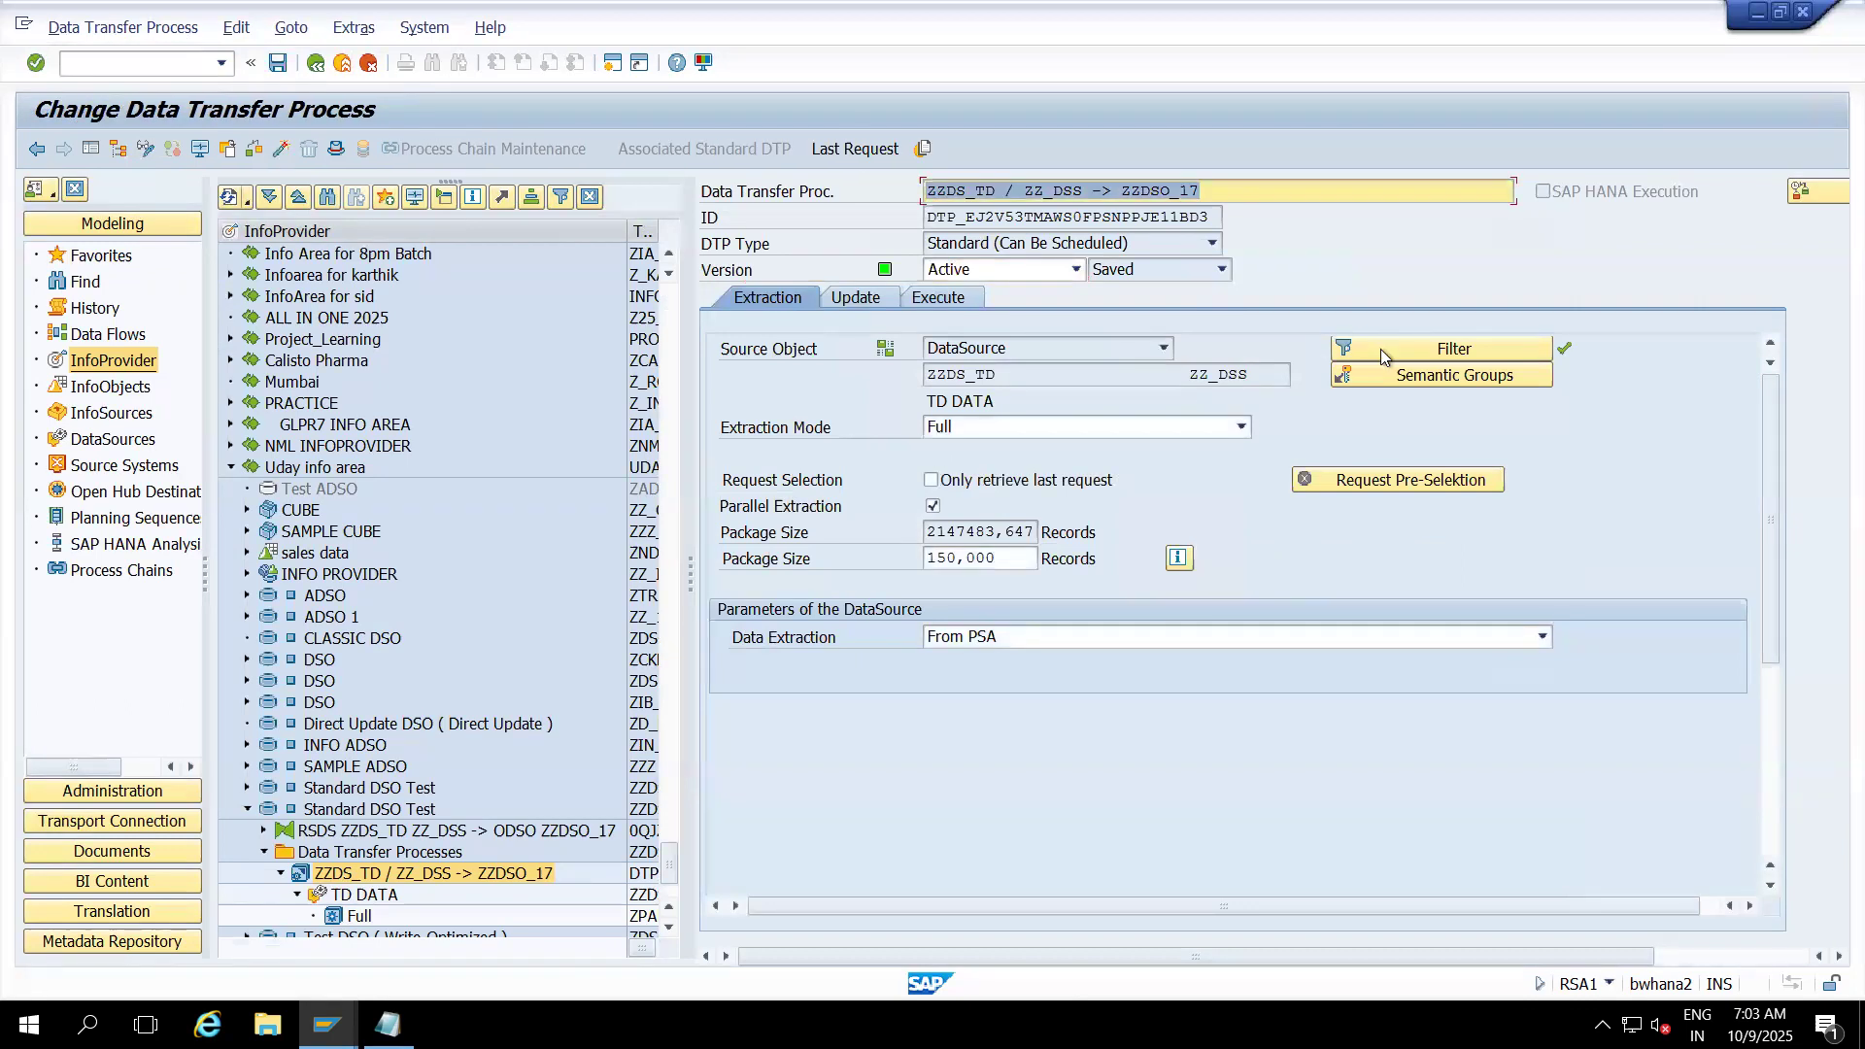
# - Remove the company code value from the data transfer process filter and activate the process
pyautogui.click(1379, 350)
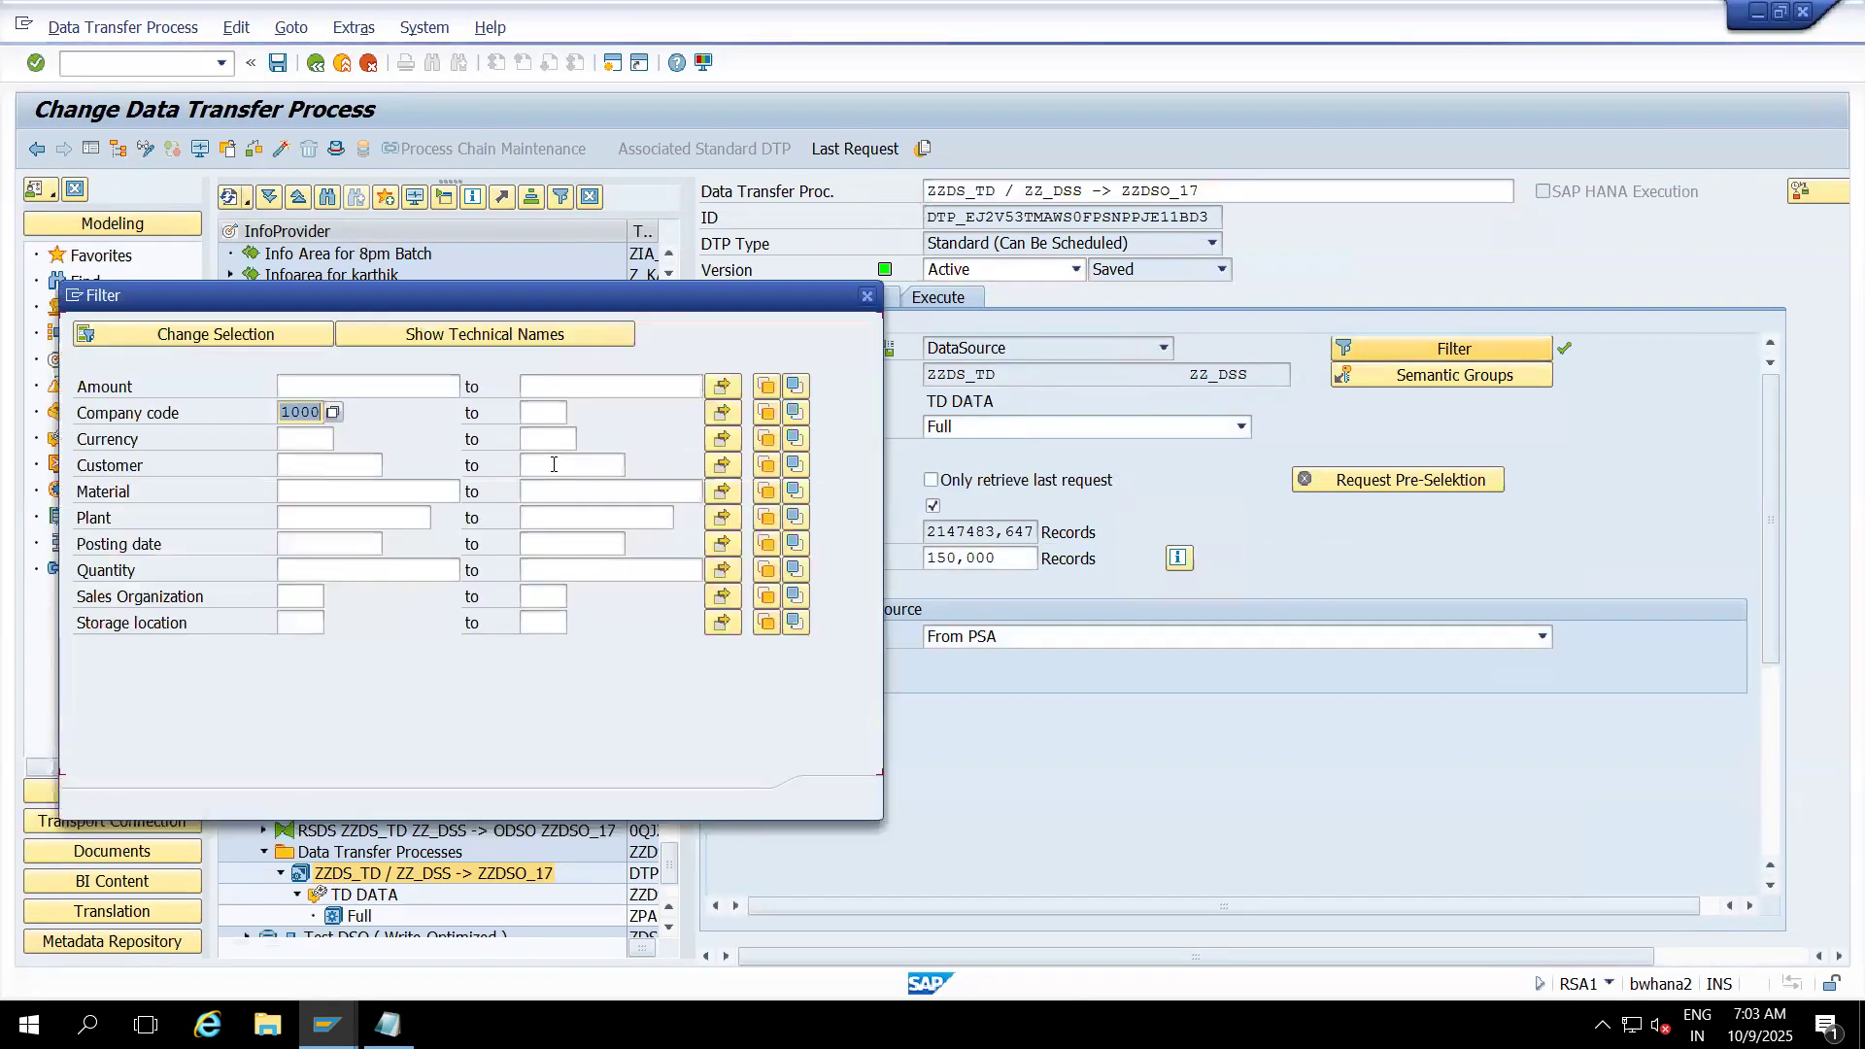
pyautogui.press('Delete')
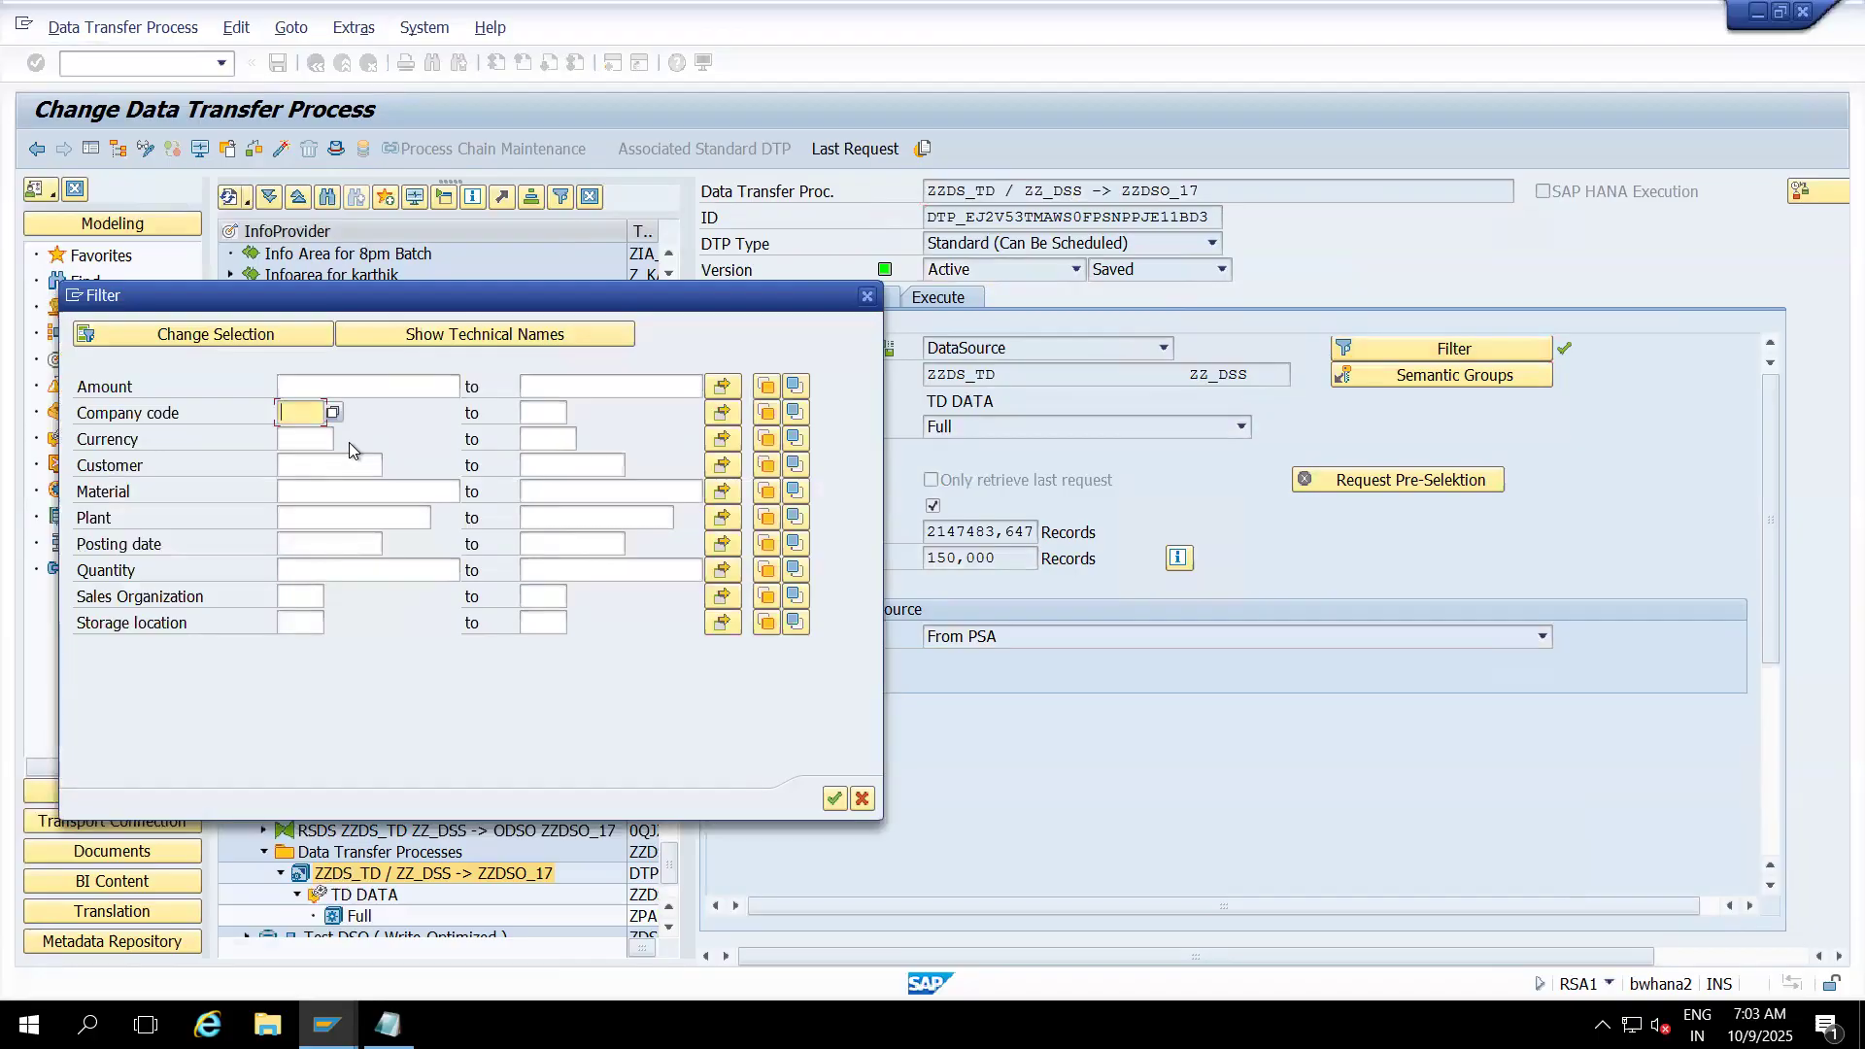
pyautogui.click(833, 798)
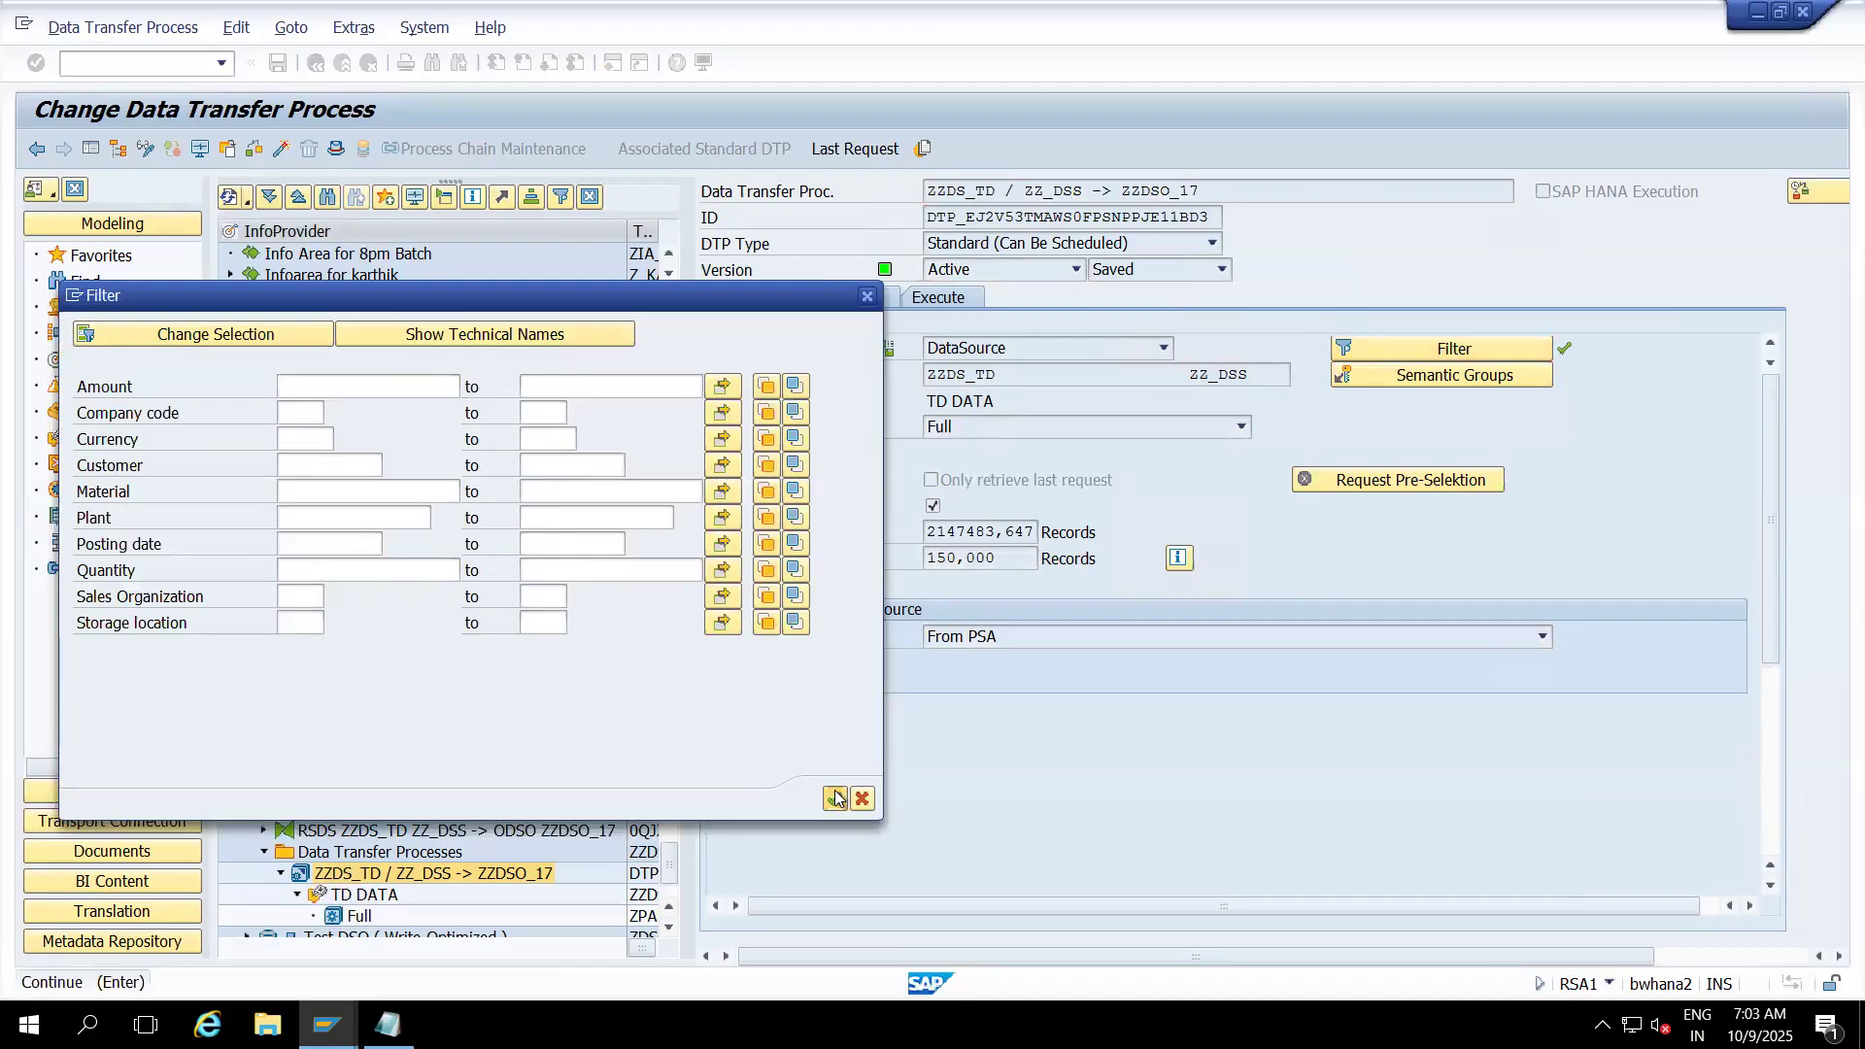
pyautogui.click(281, 149)
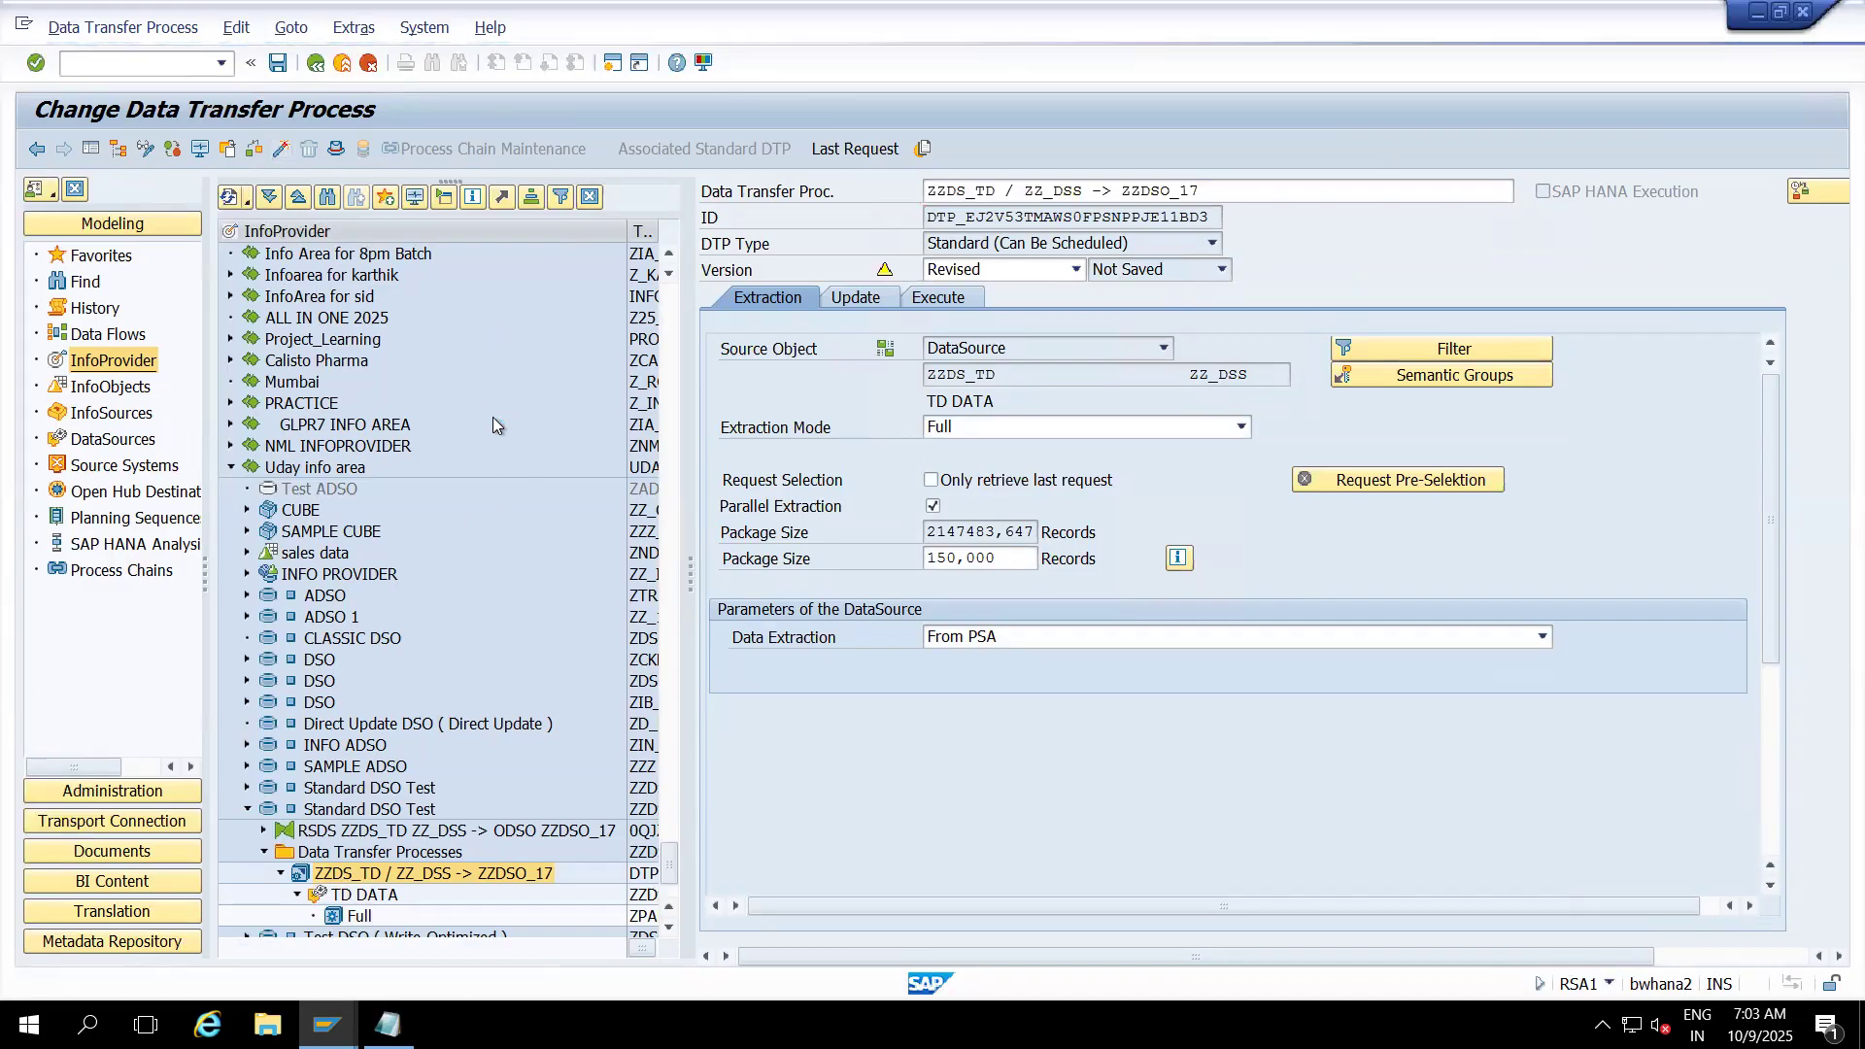
# - Execute the data transfer process, open its request monitor, and refresh the request status
pyautogui.click(947, 299)
pyautogui.click(1332, 556)
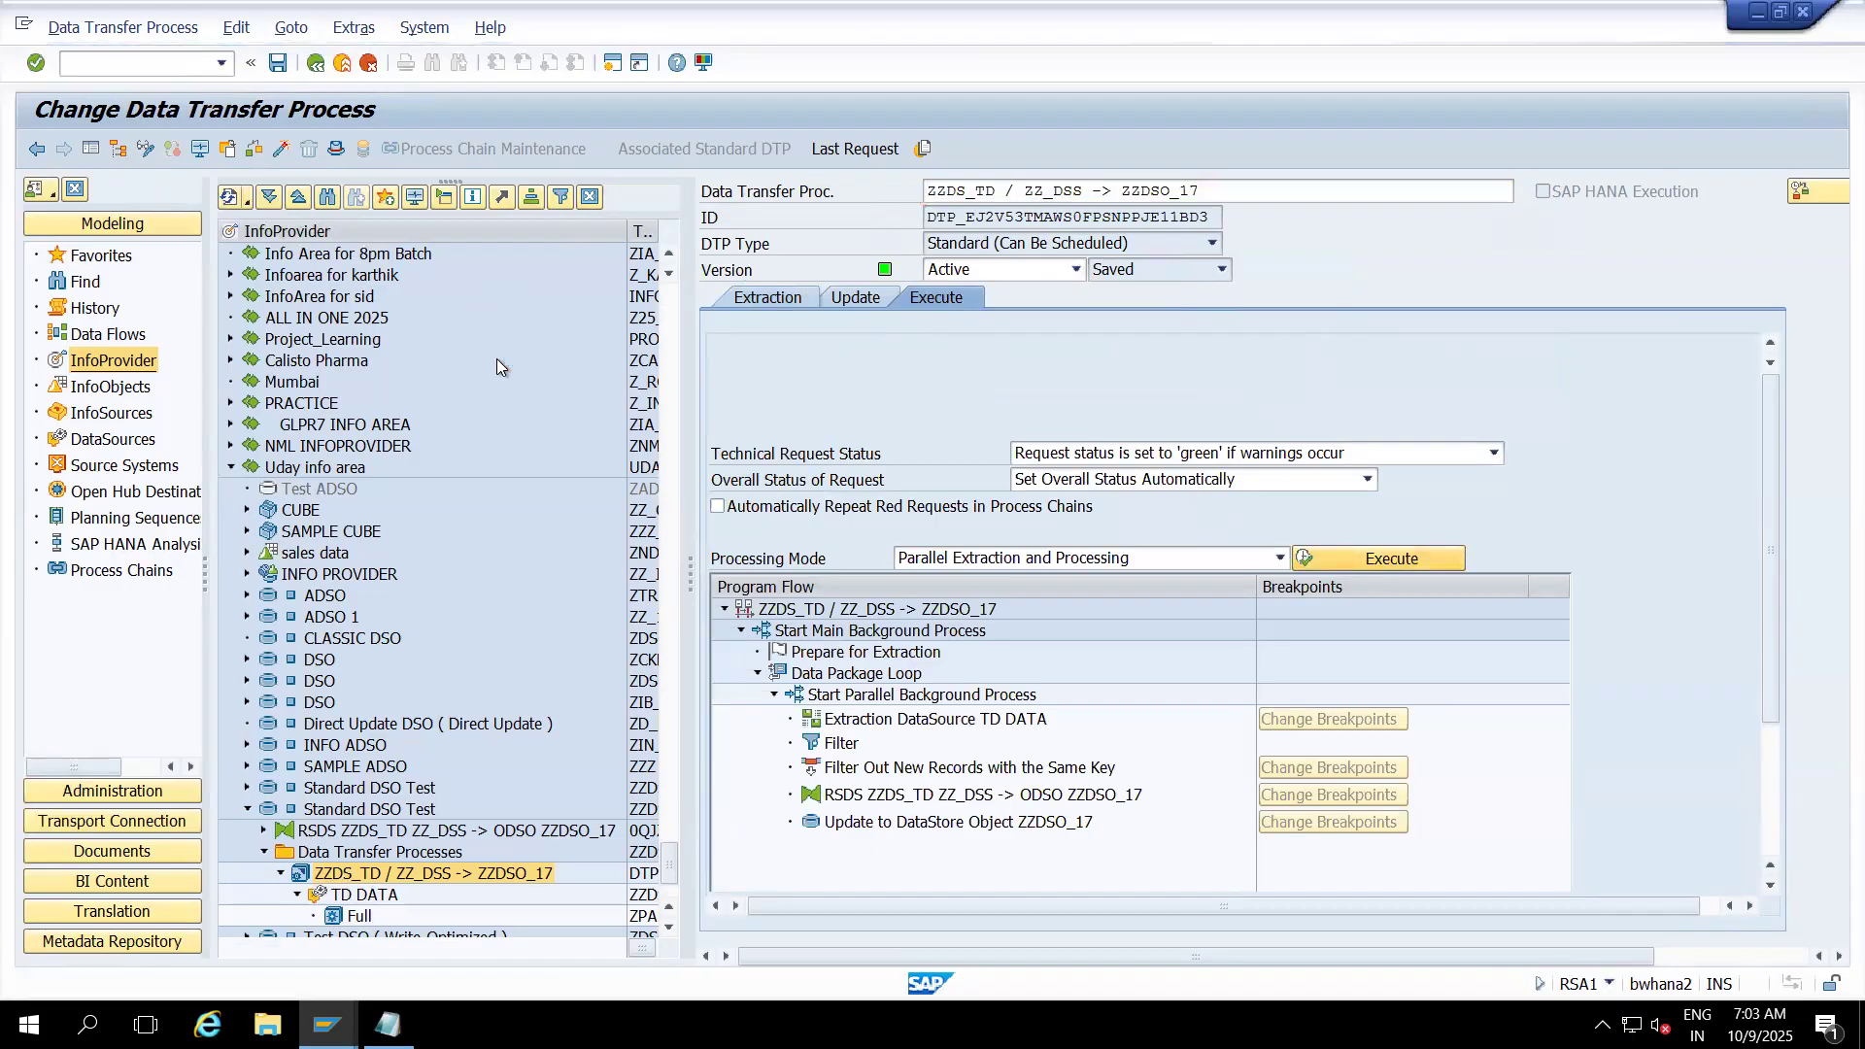
pyautogui.click(400, 486)
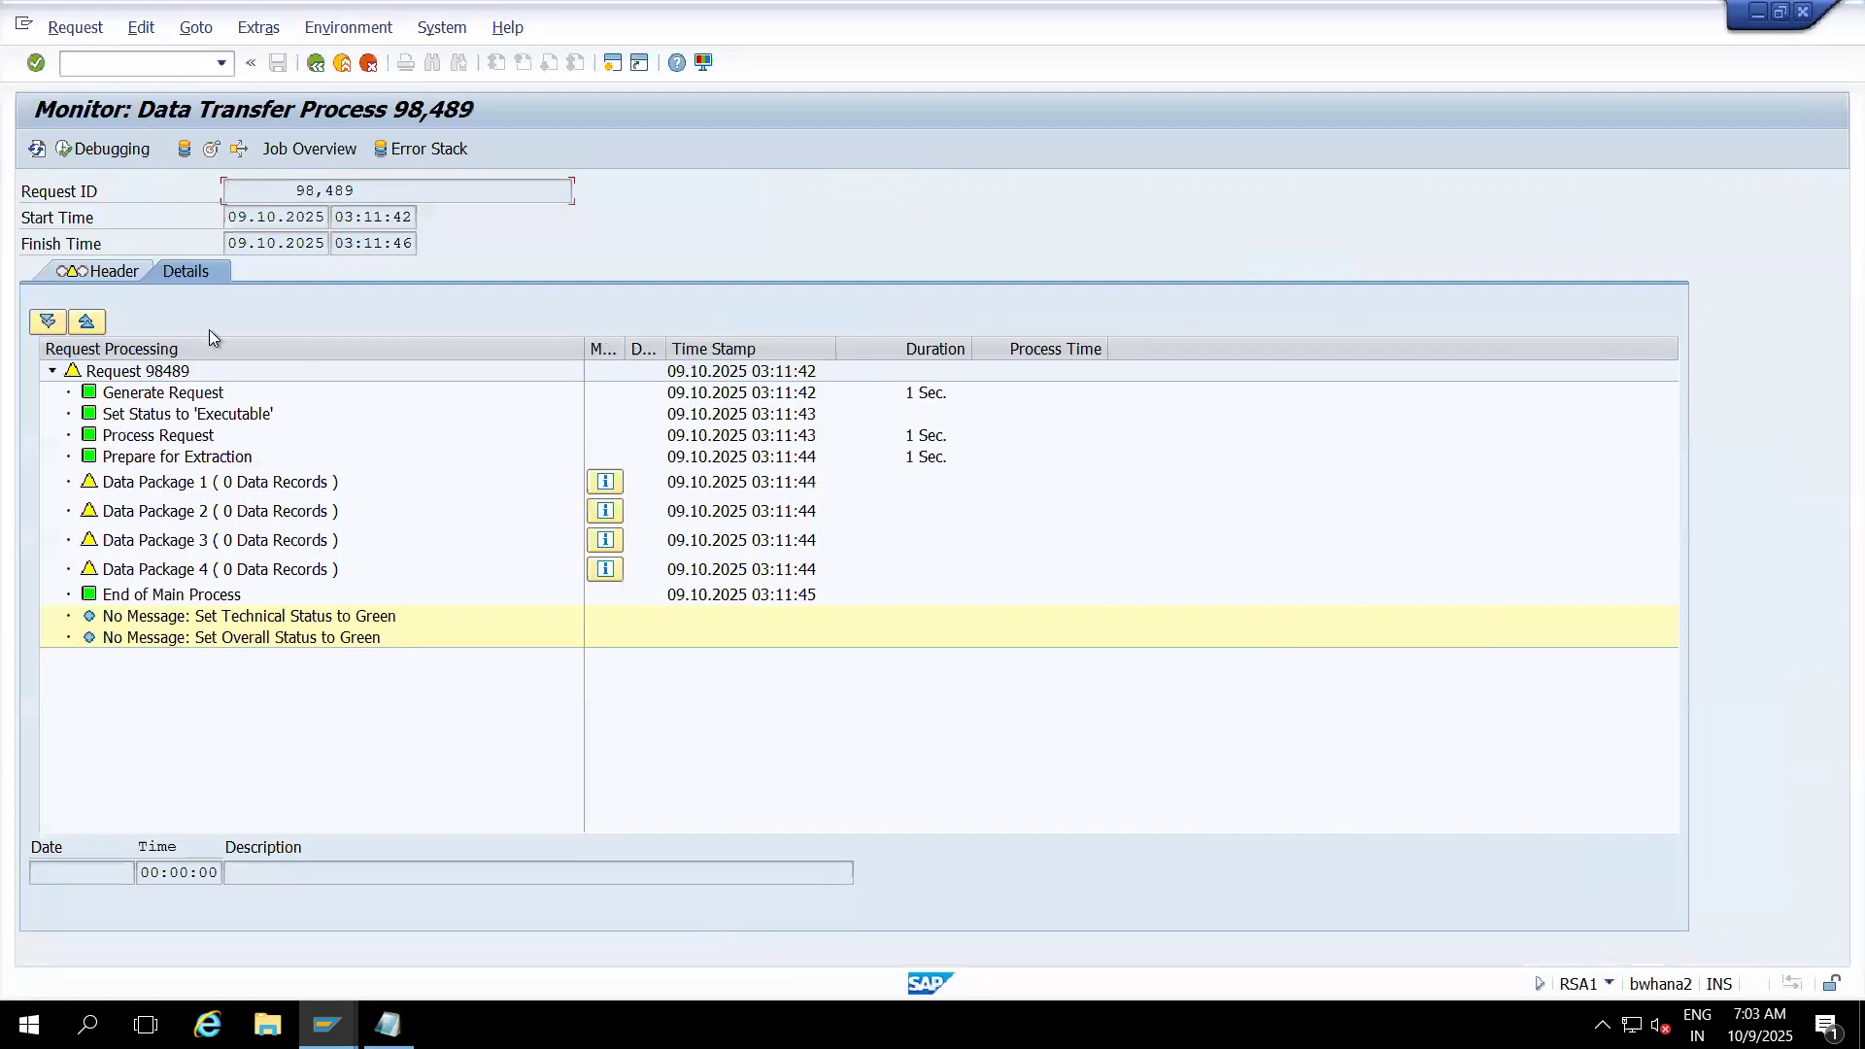
pyautogui.click(39, 153)
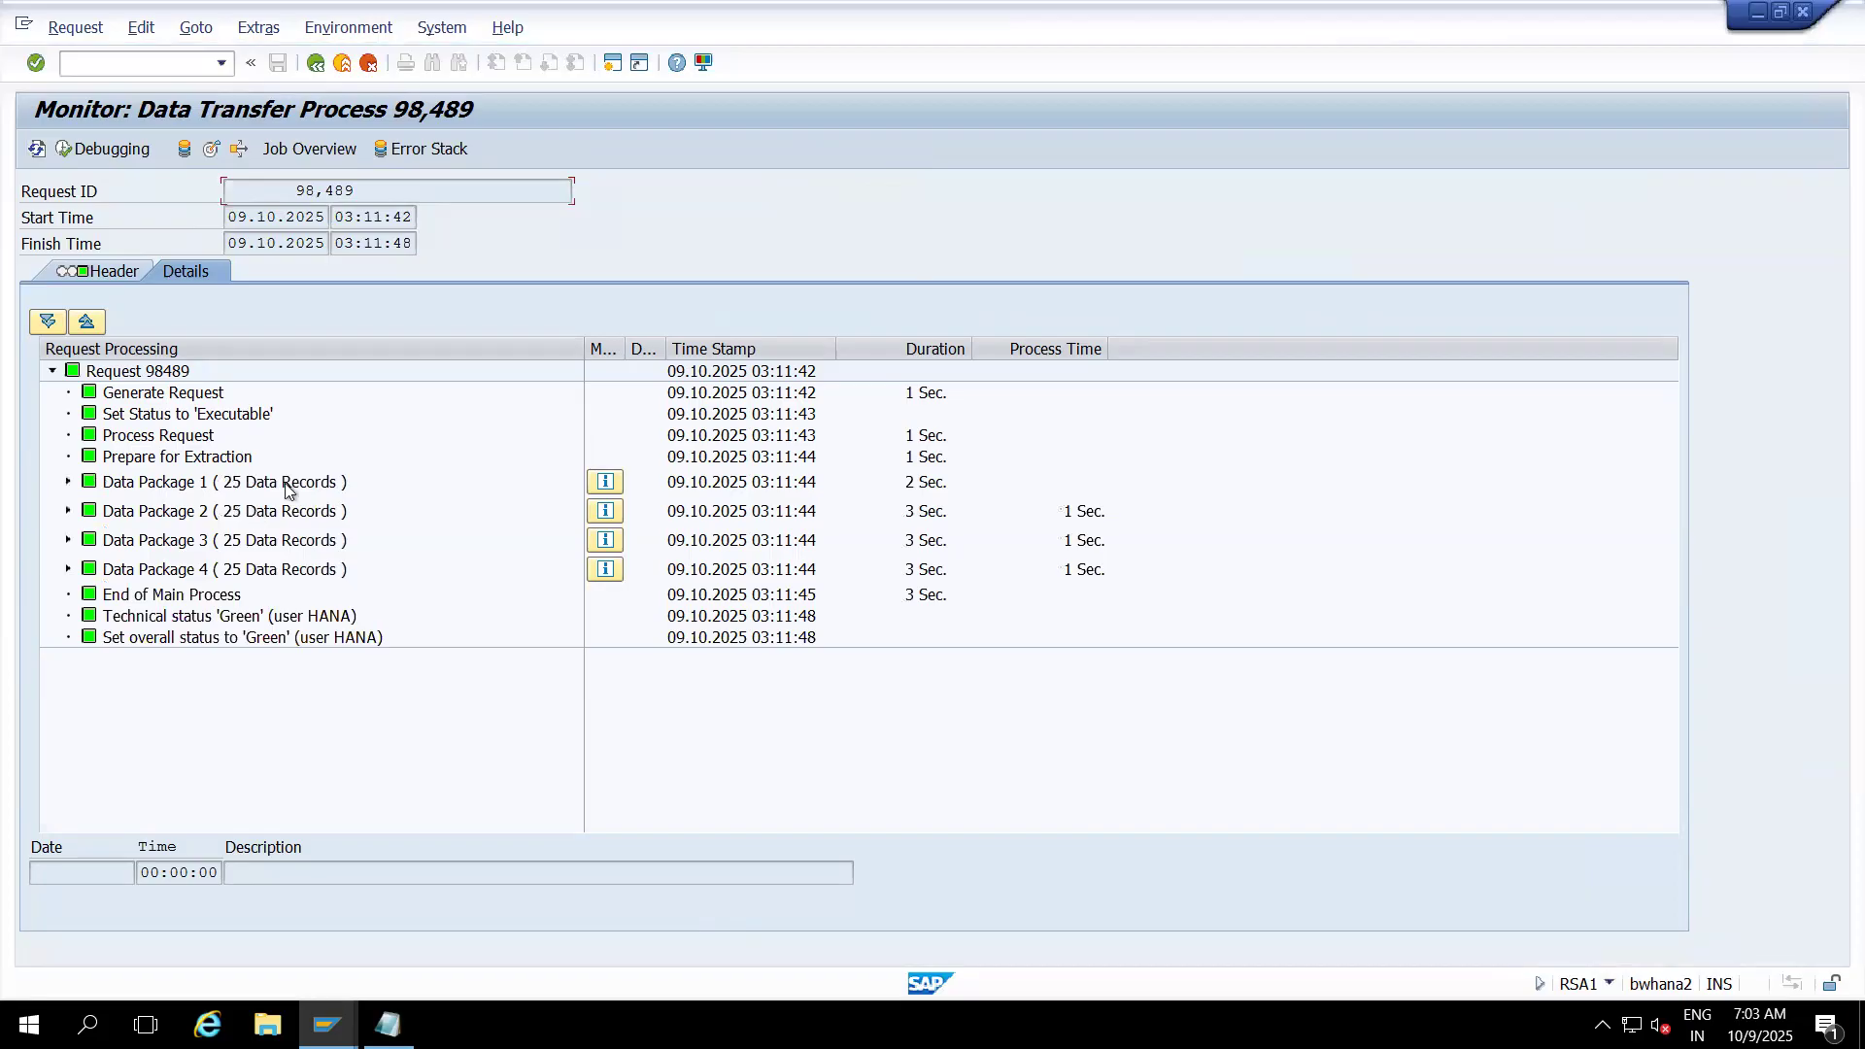
# - Examine Data Package 1's extraction, same-key filtering, transformation and DataStore update steps, widening the Request Processing column to read them
pyautogui.click(68, 481)
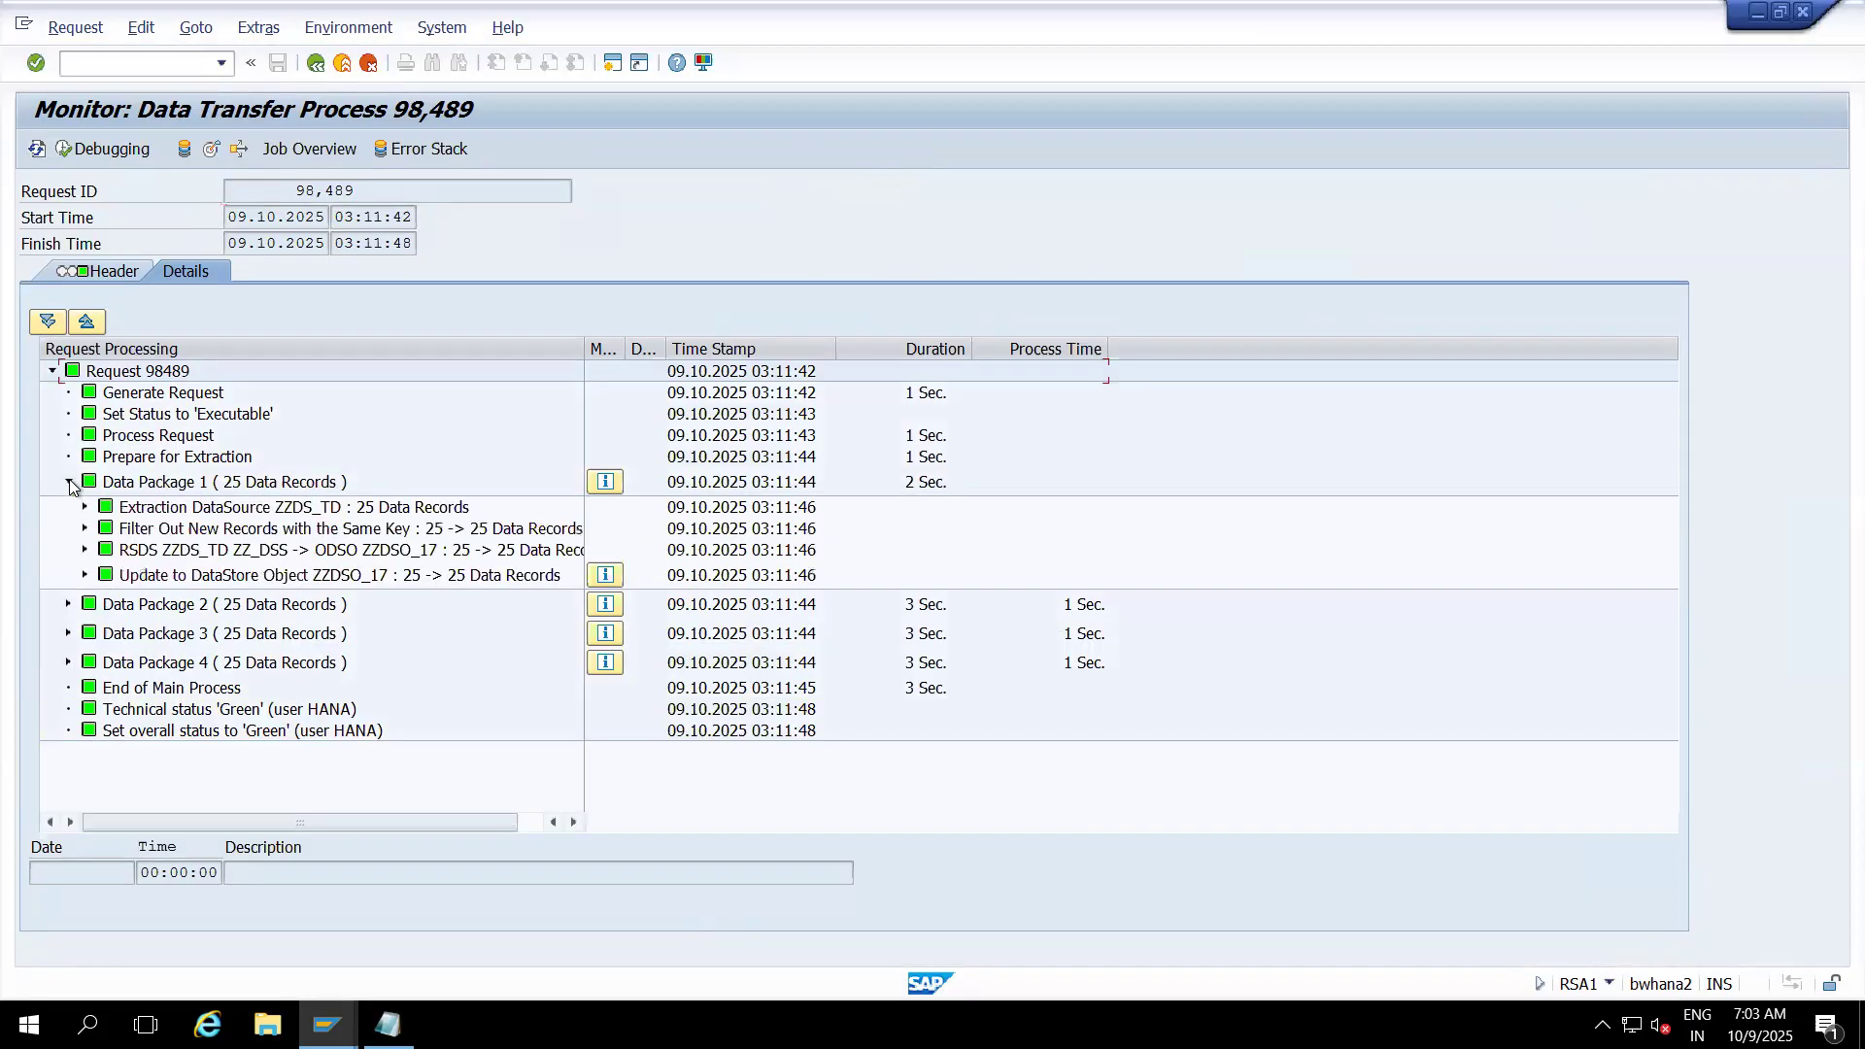
pyautogui.click(412, 513)
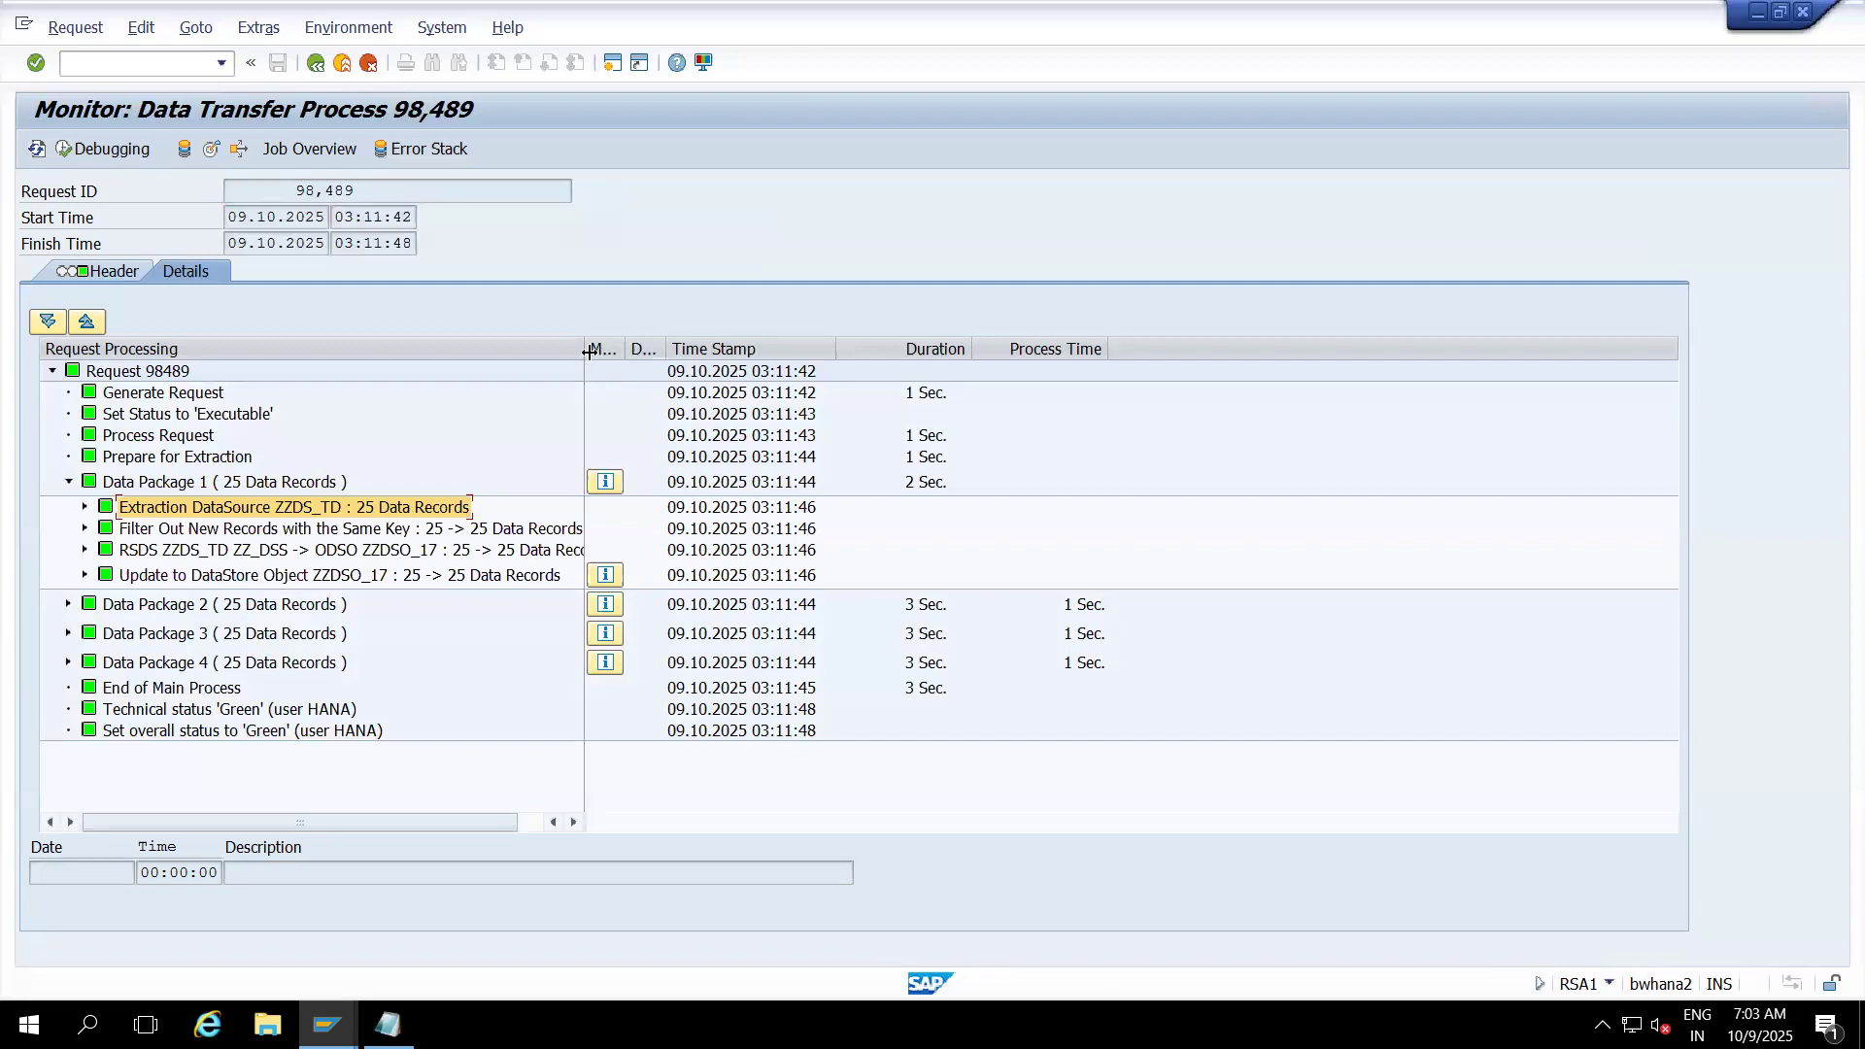
pyautogui.moveTo(589, 352); pyautogui.dragTo(691, 352)
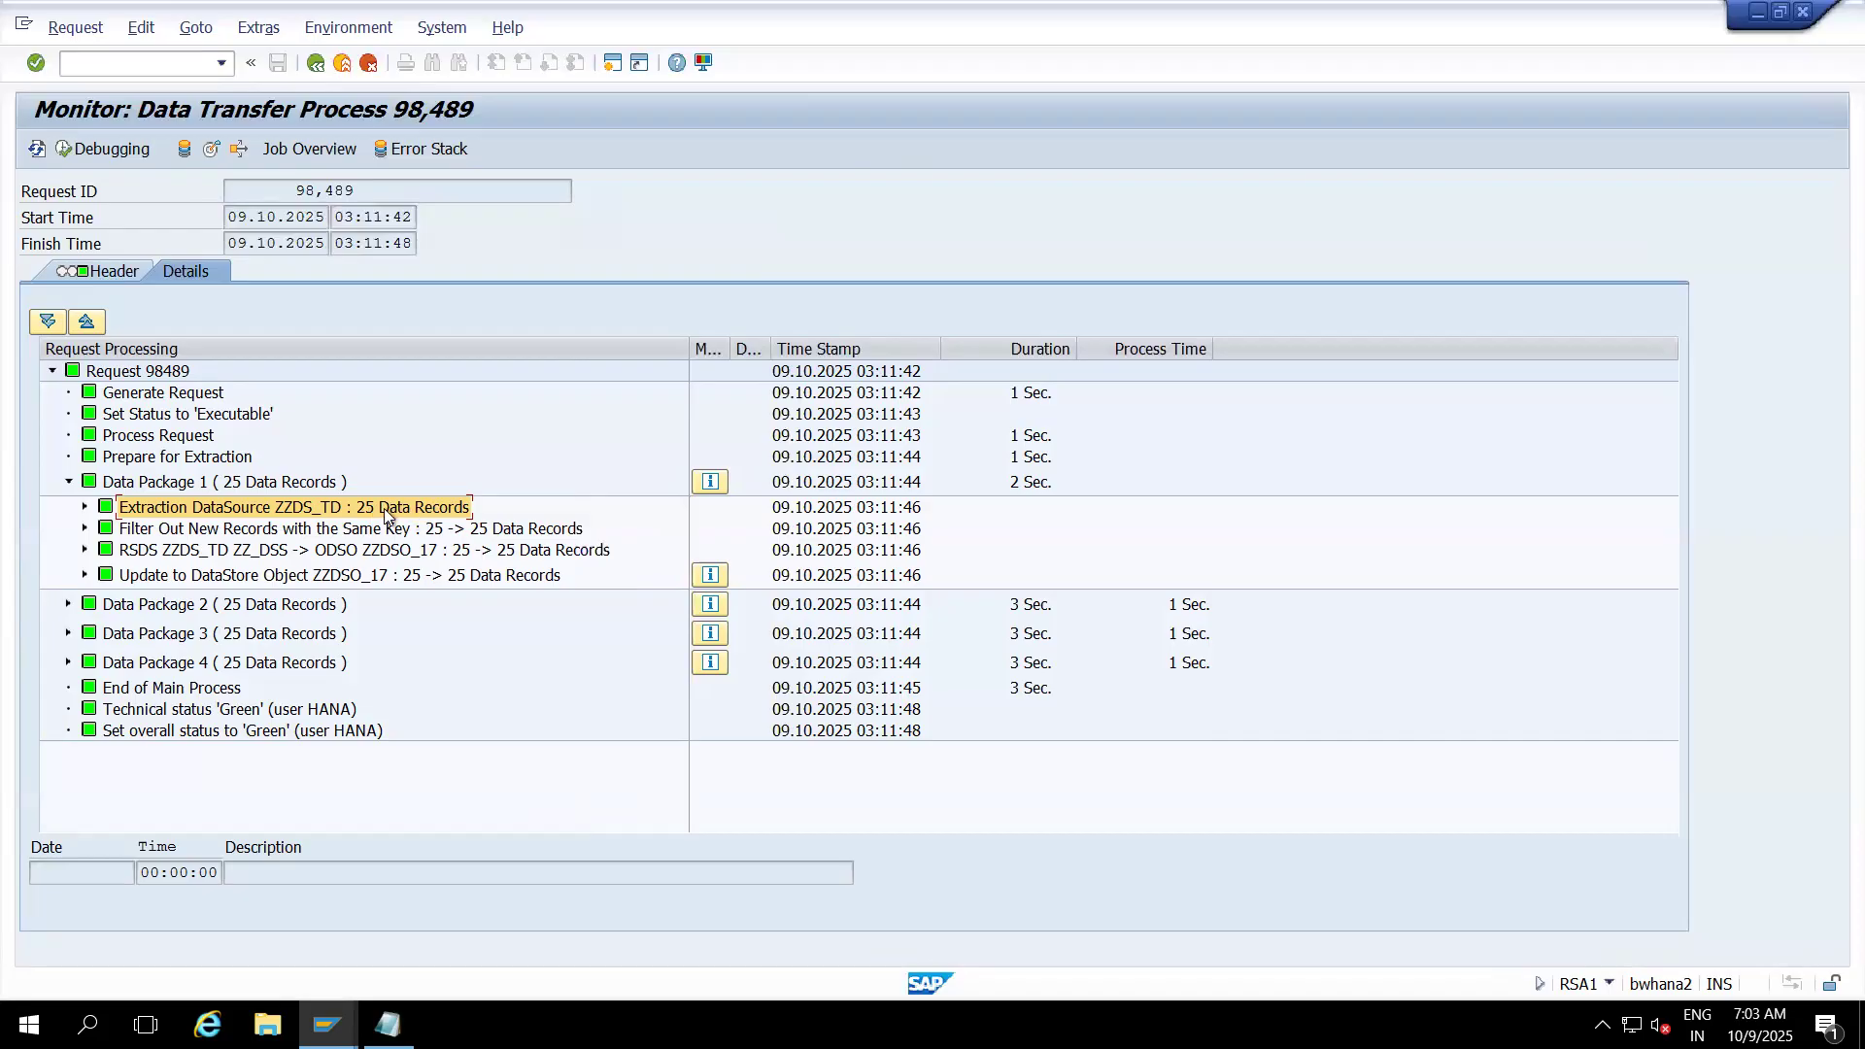
pyautogui.click(435, 529)
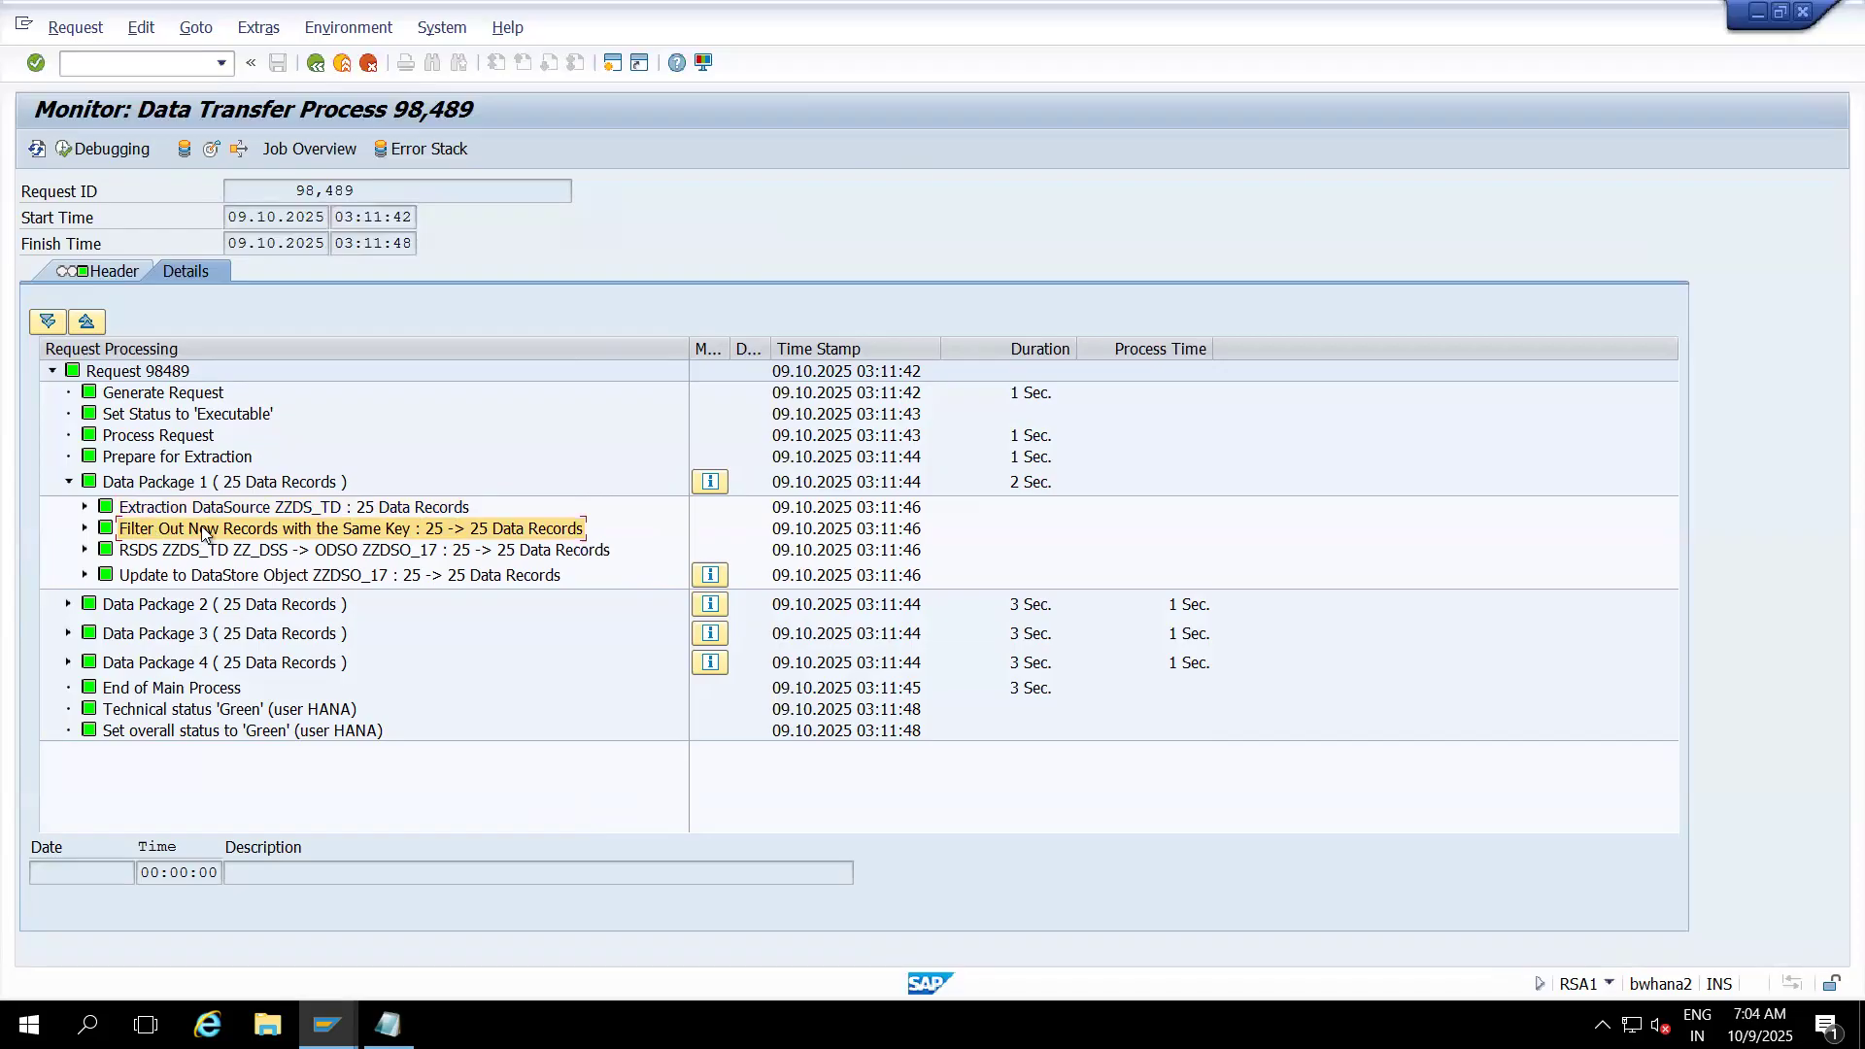
pyautogui.click(495, 550)
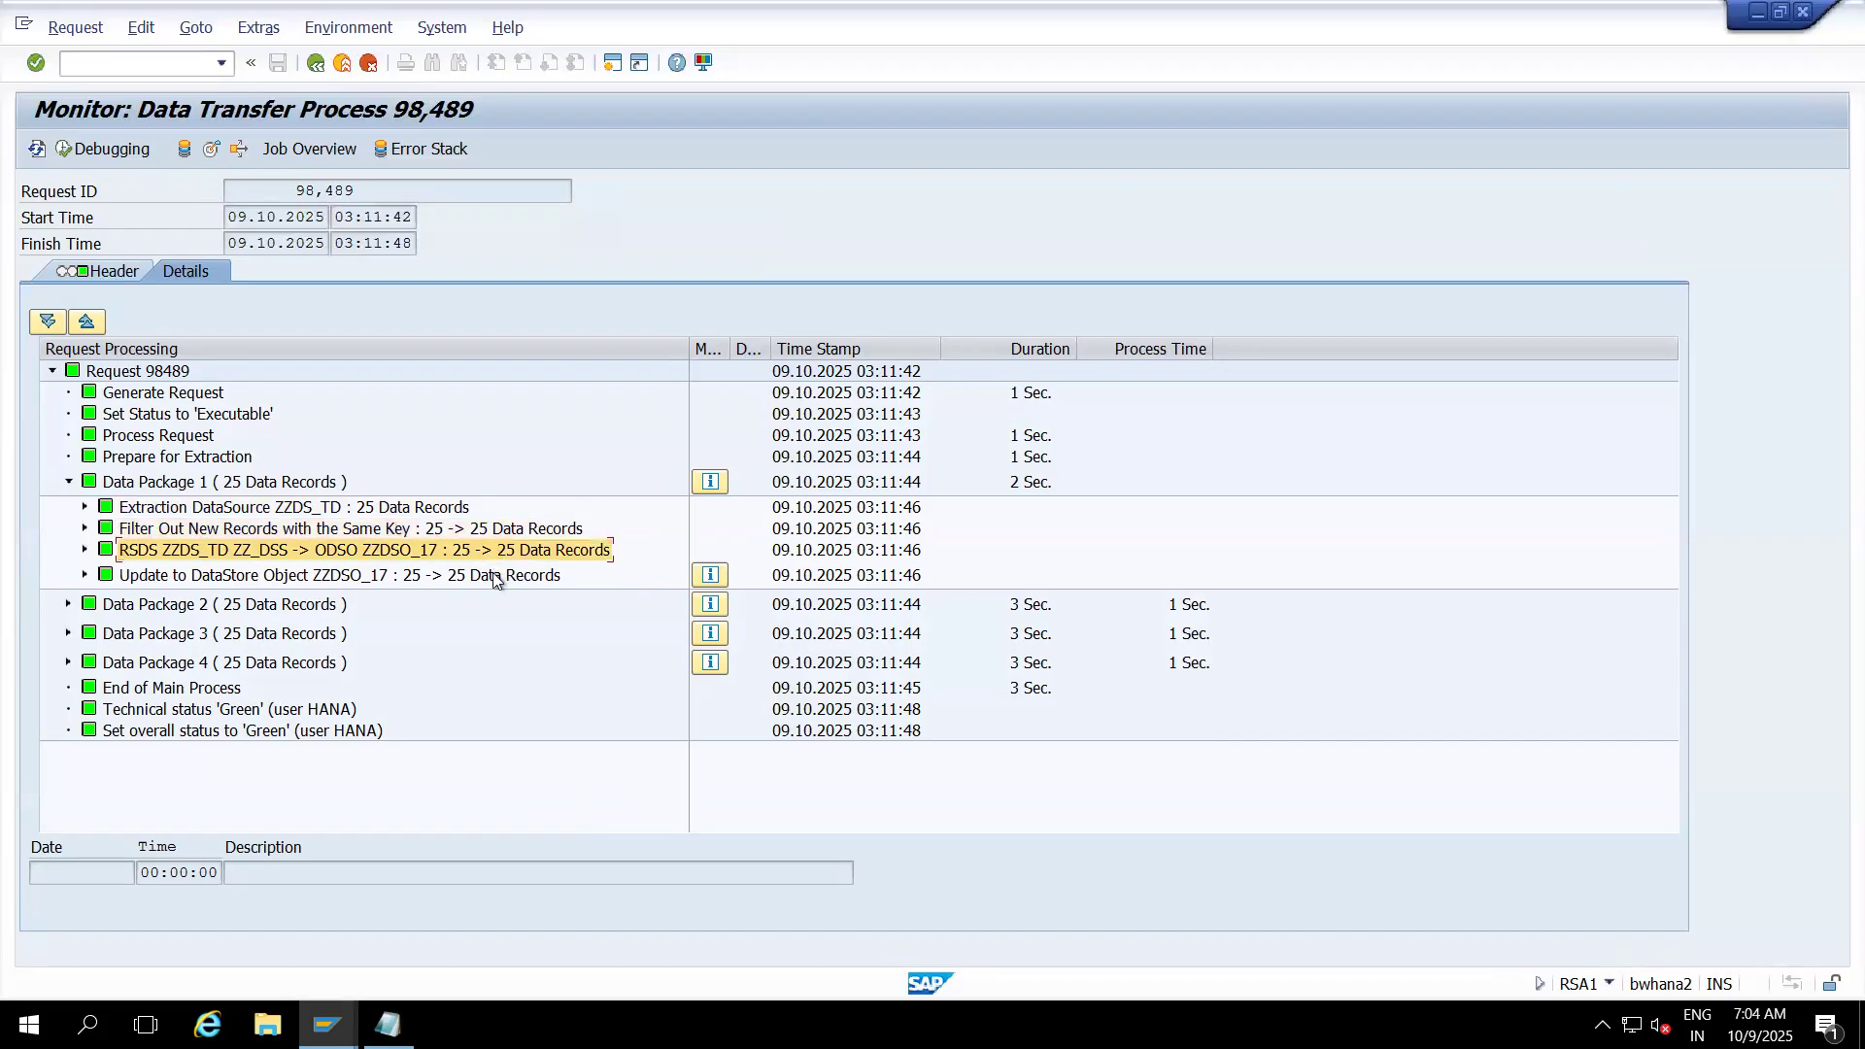
pyautogui.click(492, 573)
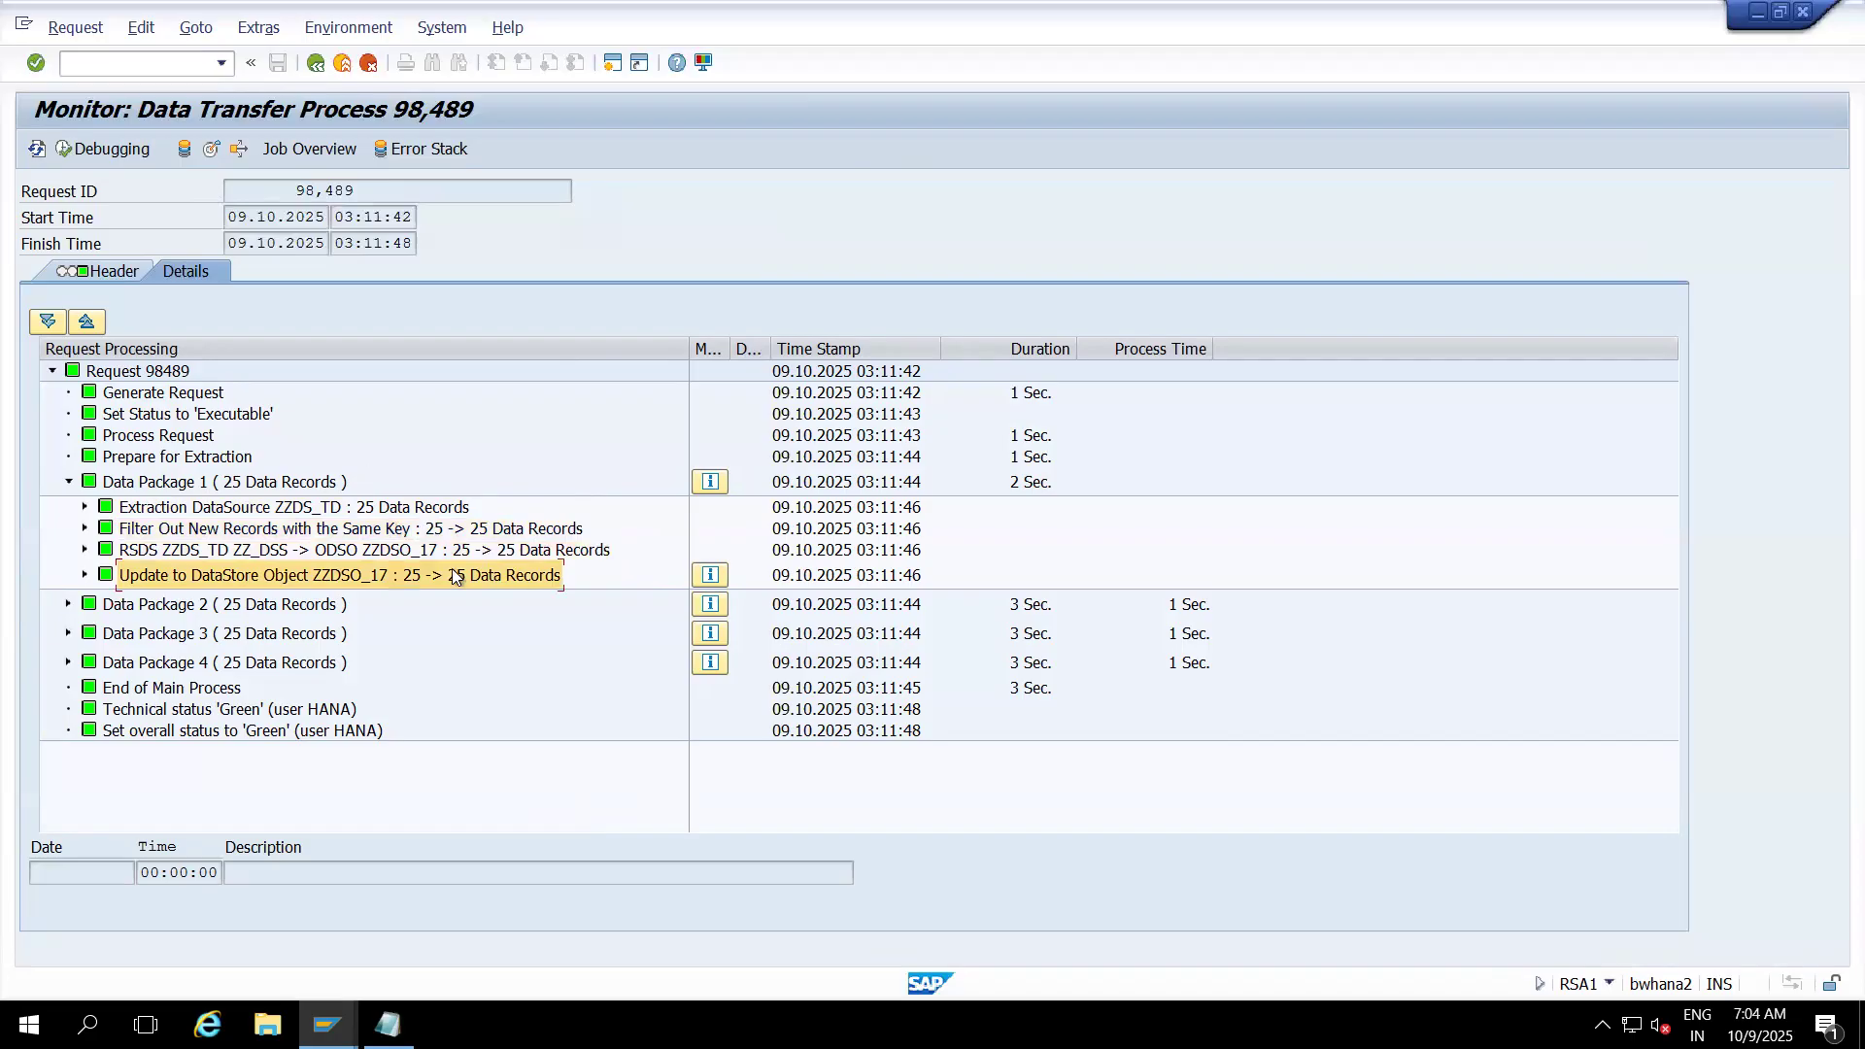
# - Check the Data Records Inserted value in the request header, and leave the request monitor
pyautogui.click(115, 271)
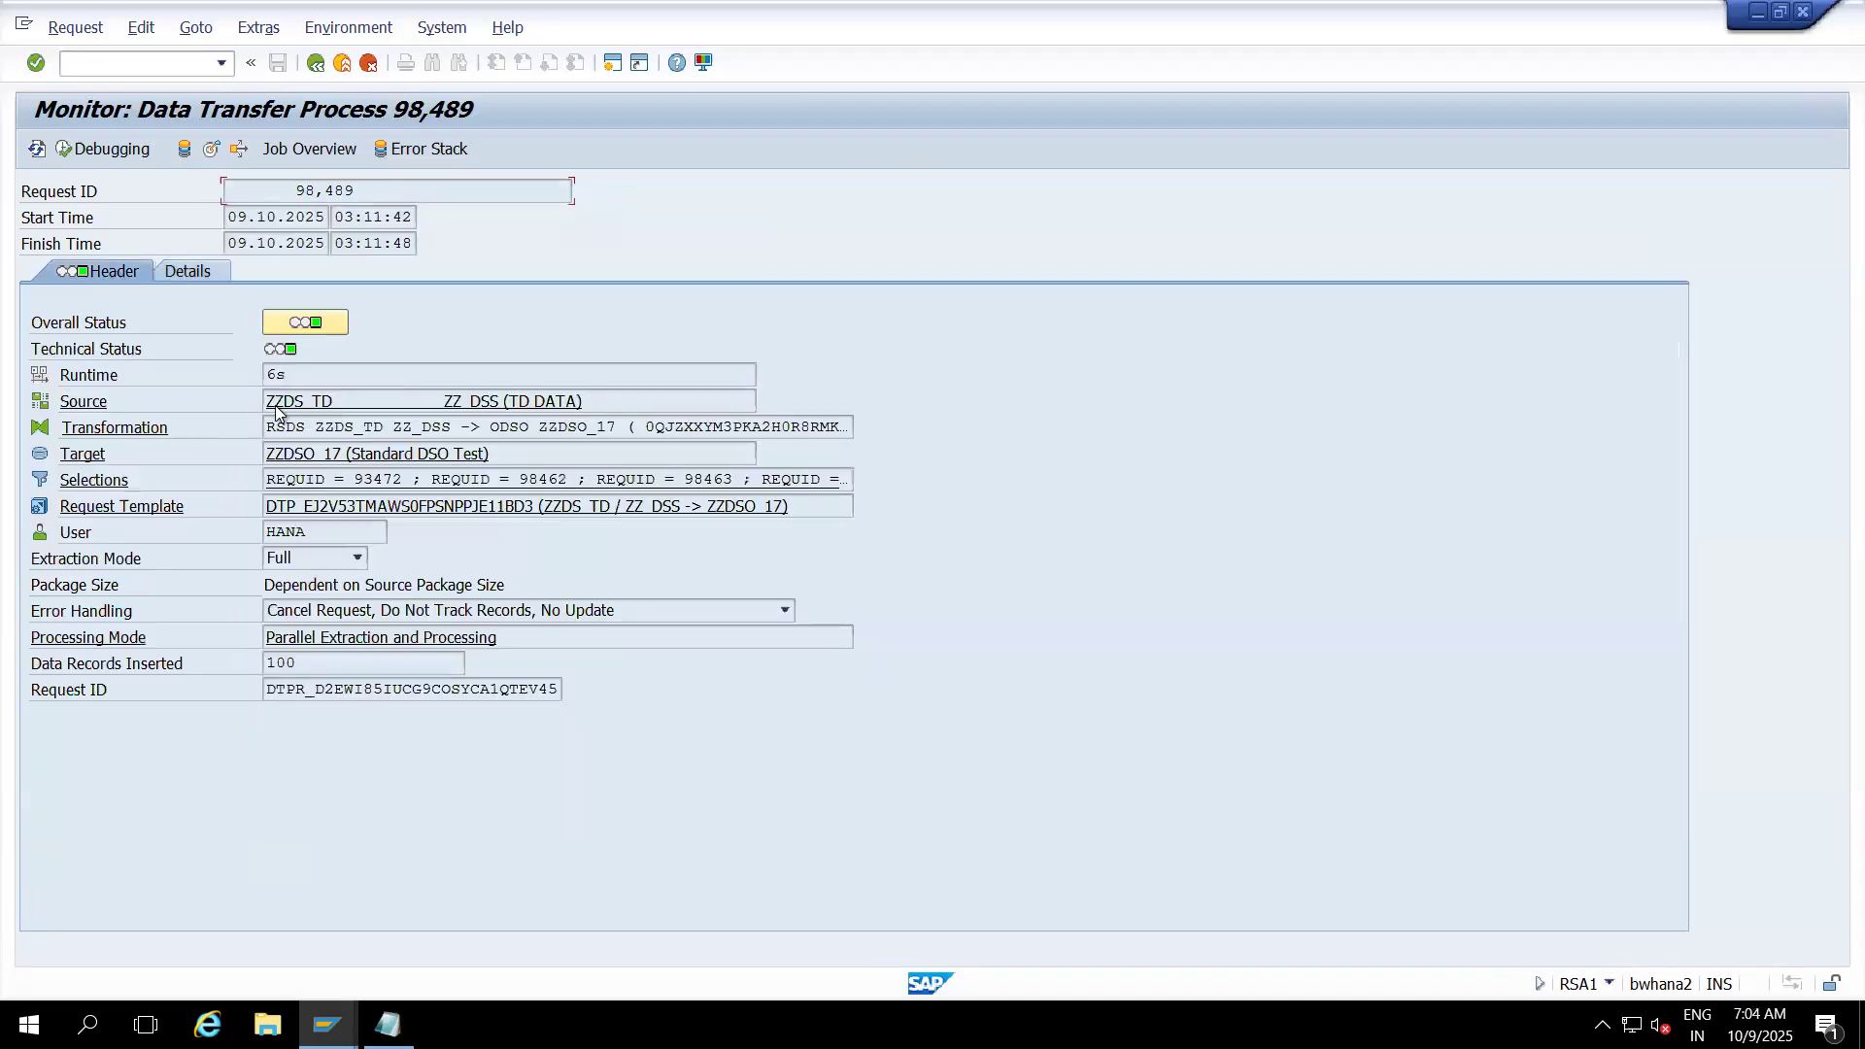
pyautogui.moveTo(324, 665); pyautogui.dragTo(190, 669)
pyautogui.click(214, 276)
pyautogui.click(341, 64)
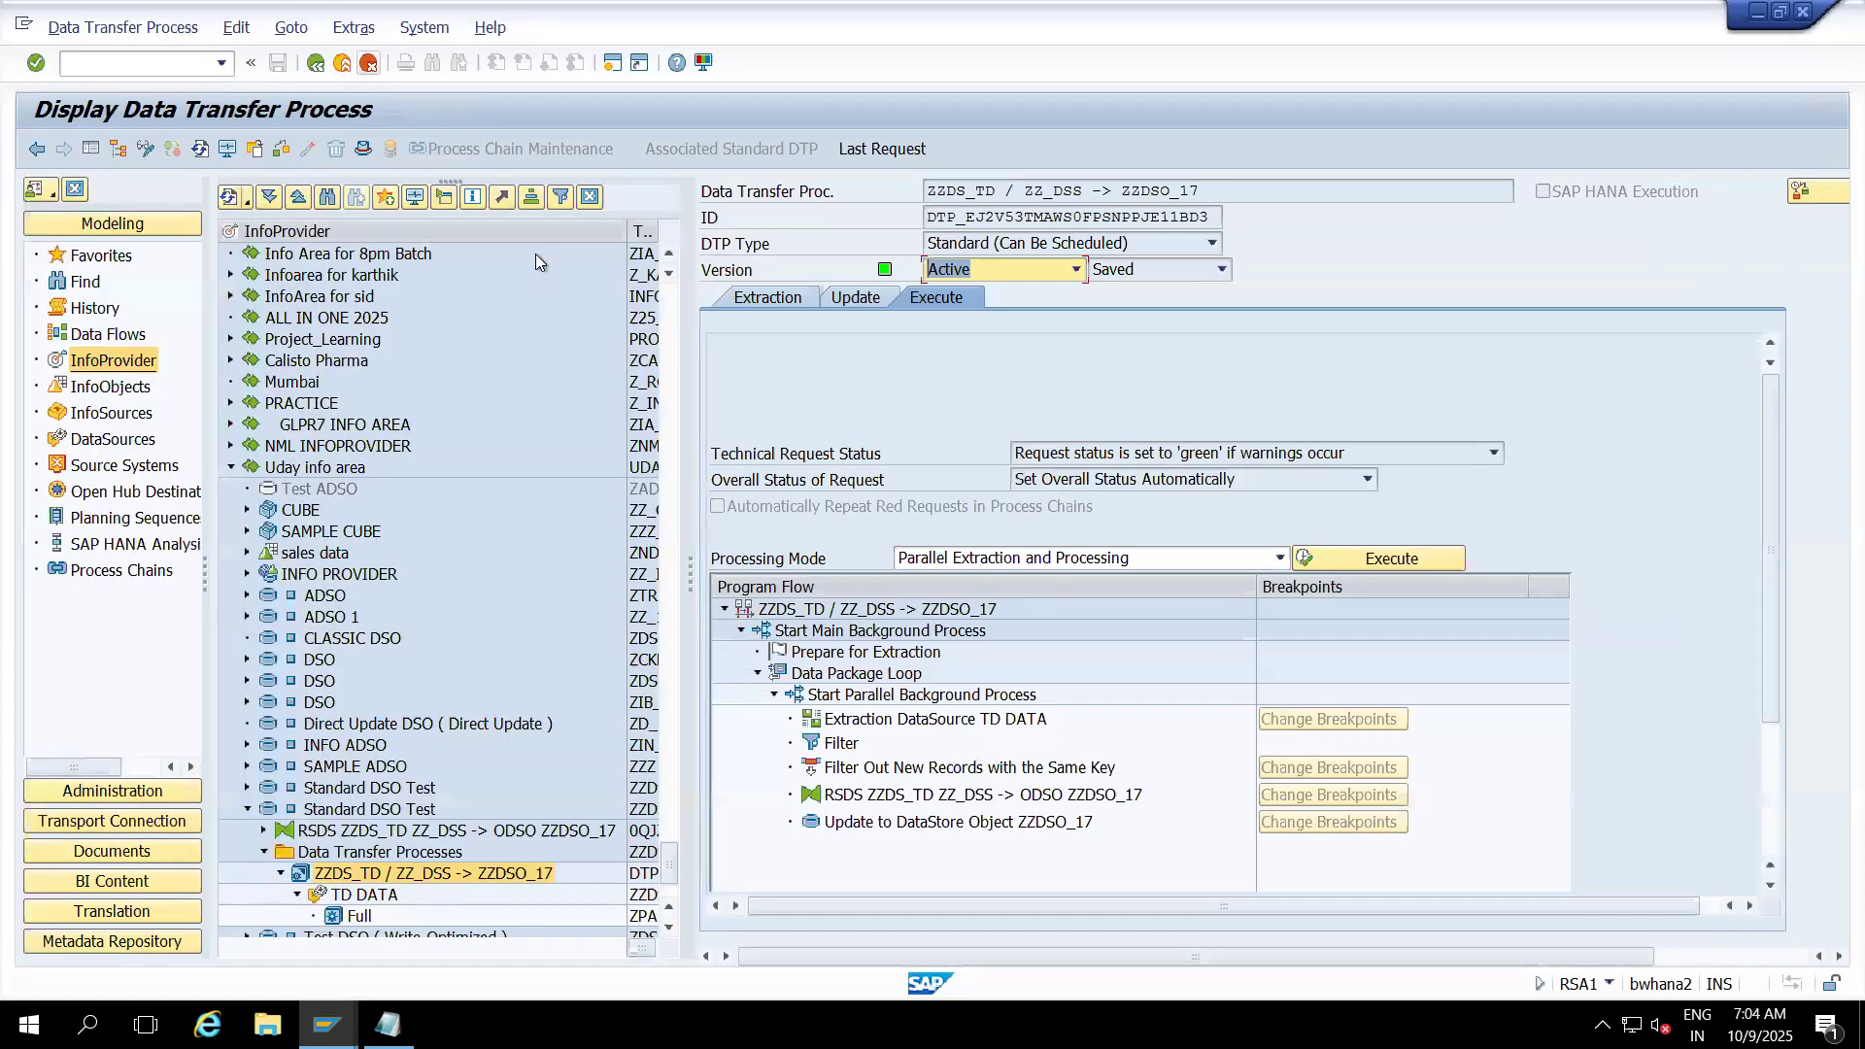
# - Check the filter from the extraction settings in full-screen change mode, close it, and return to the modeling workbench
pyautogui.click(756, 299)
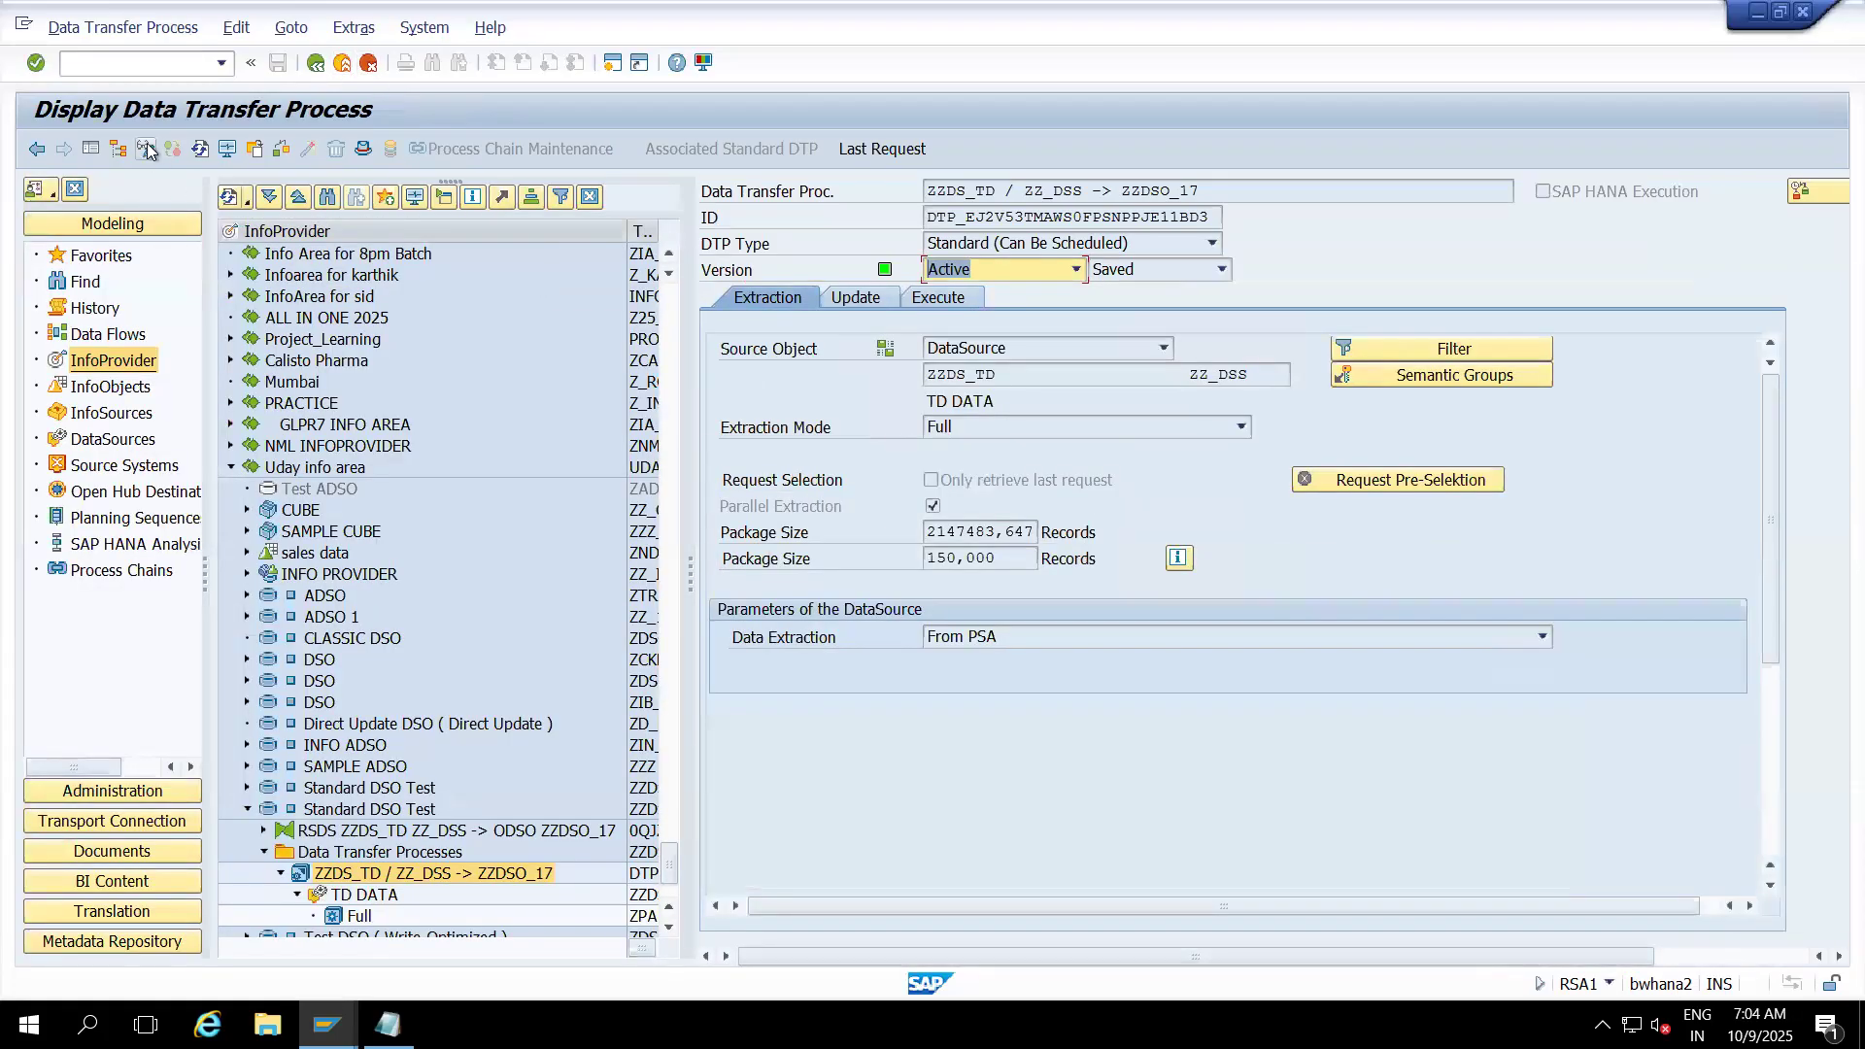
pyautogui.click(146, 148)
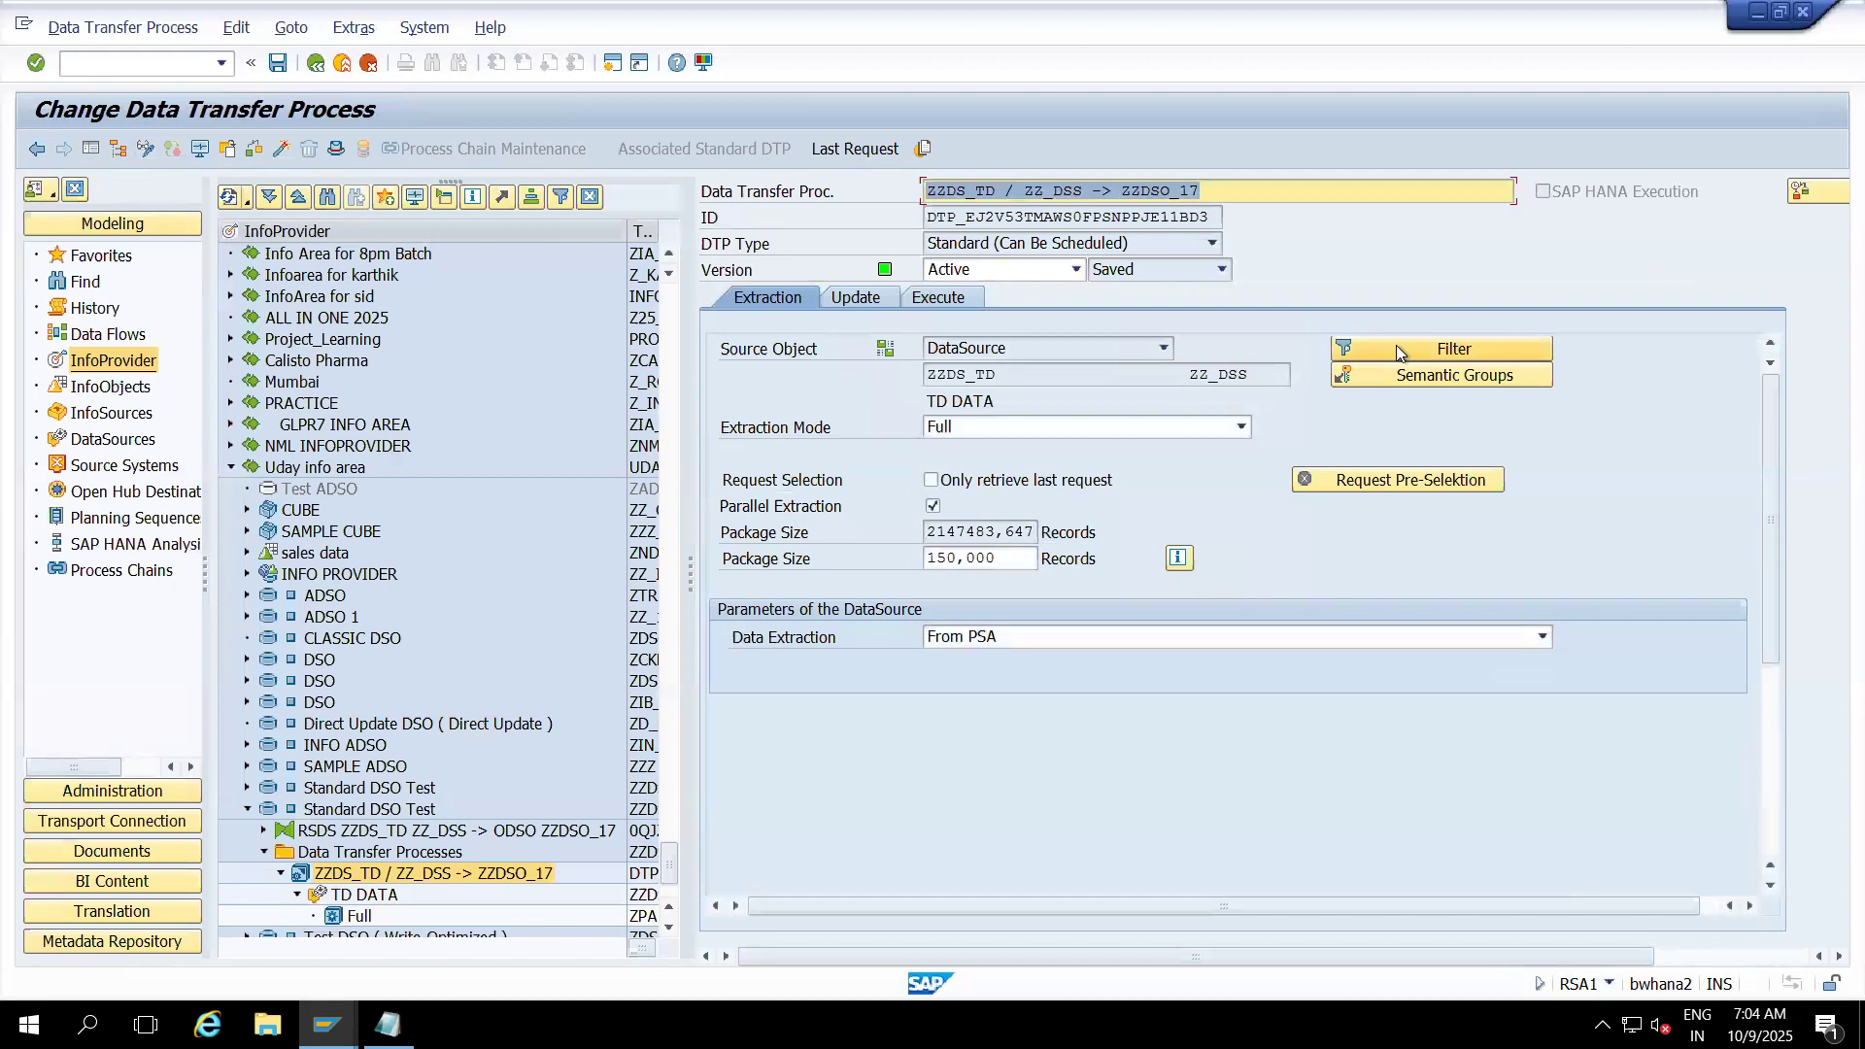
pyautogui.click(90, 149)
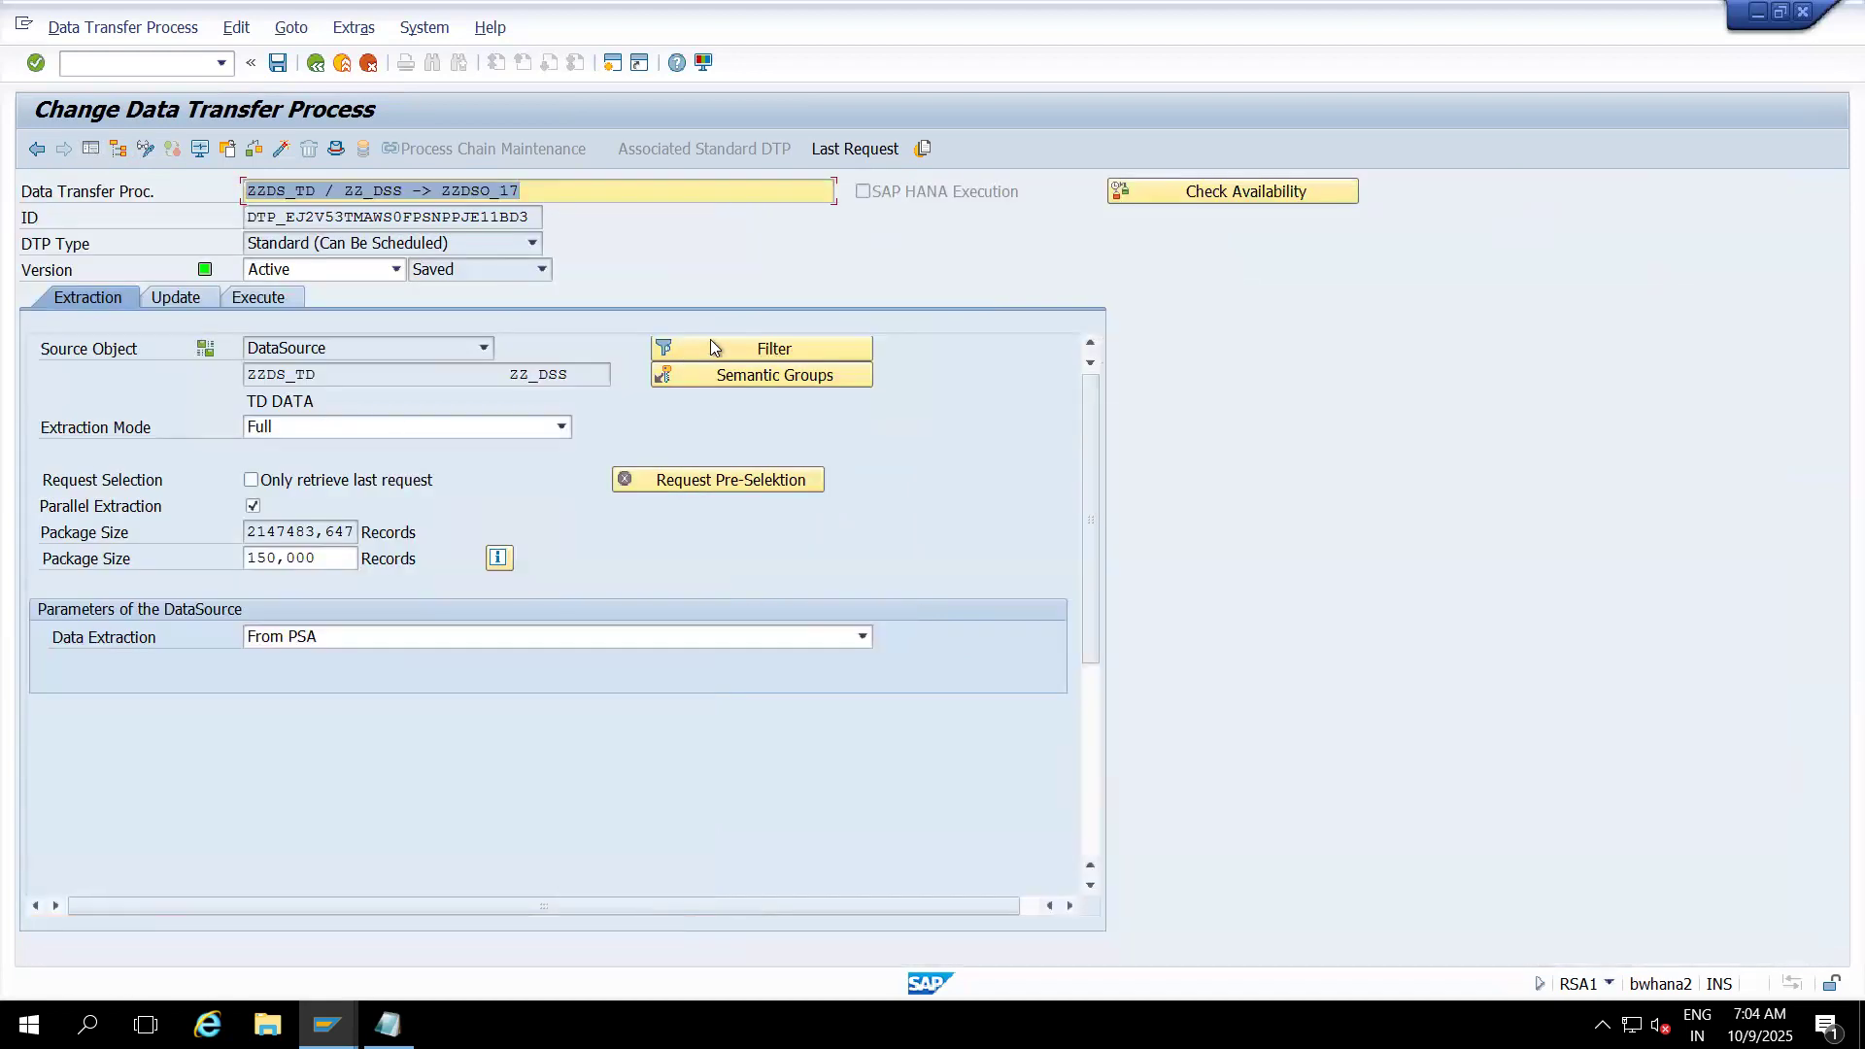
pyautogui.click(712, 345)
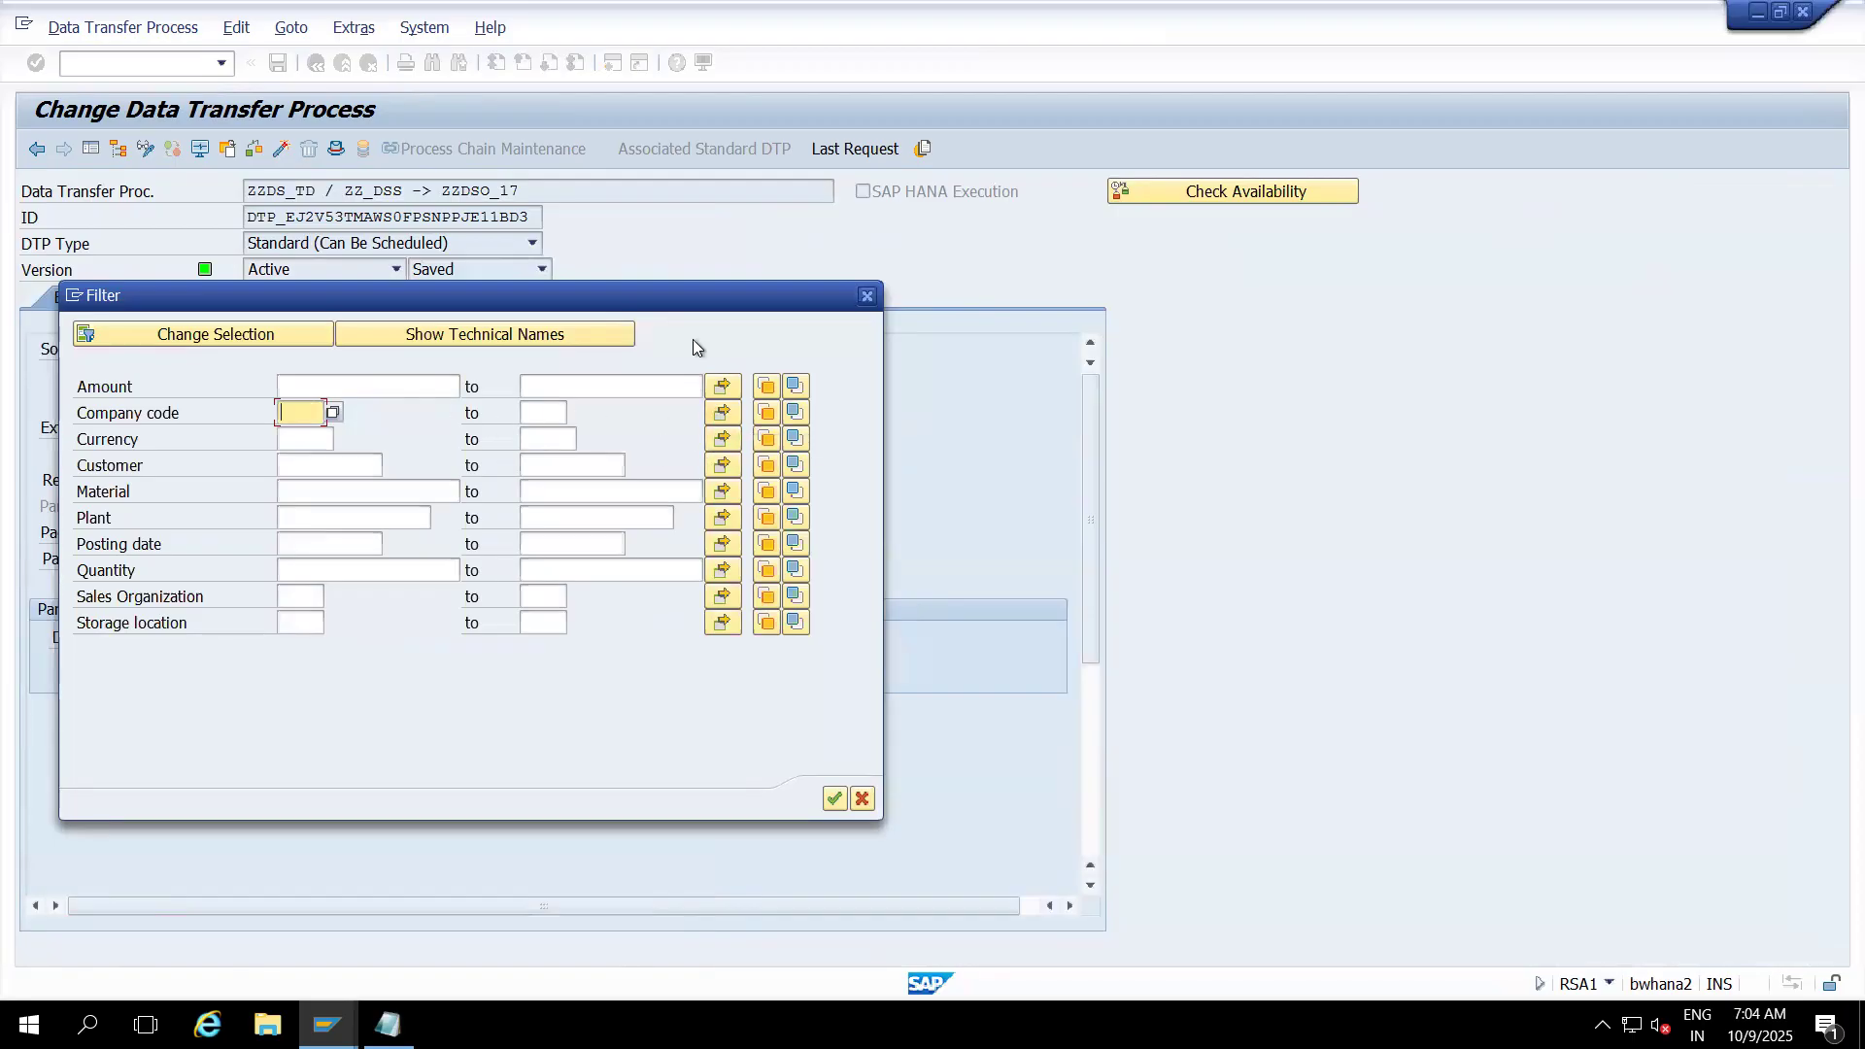
pyautogui.click(868, 295)
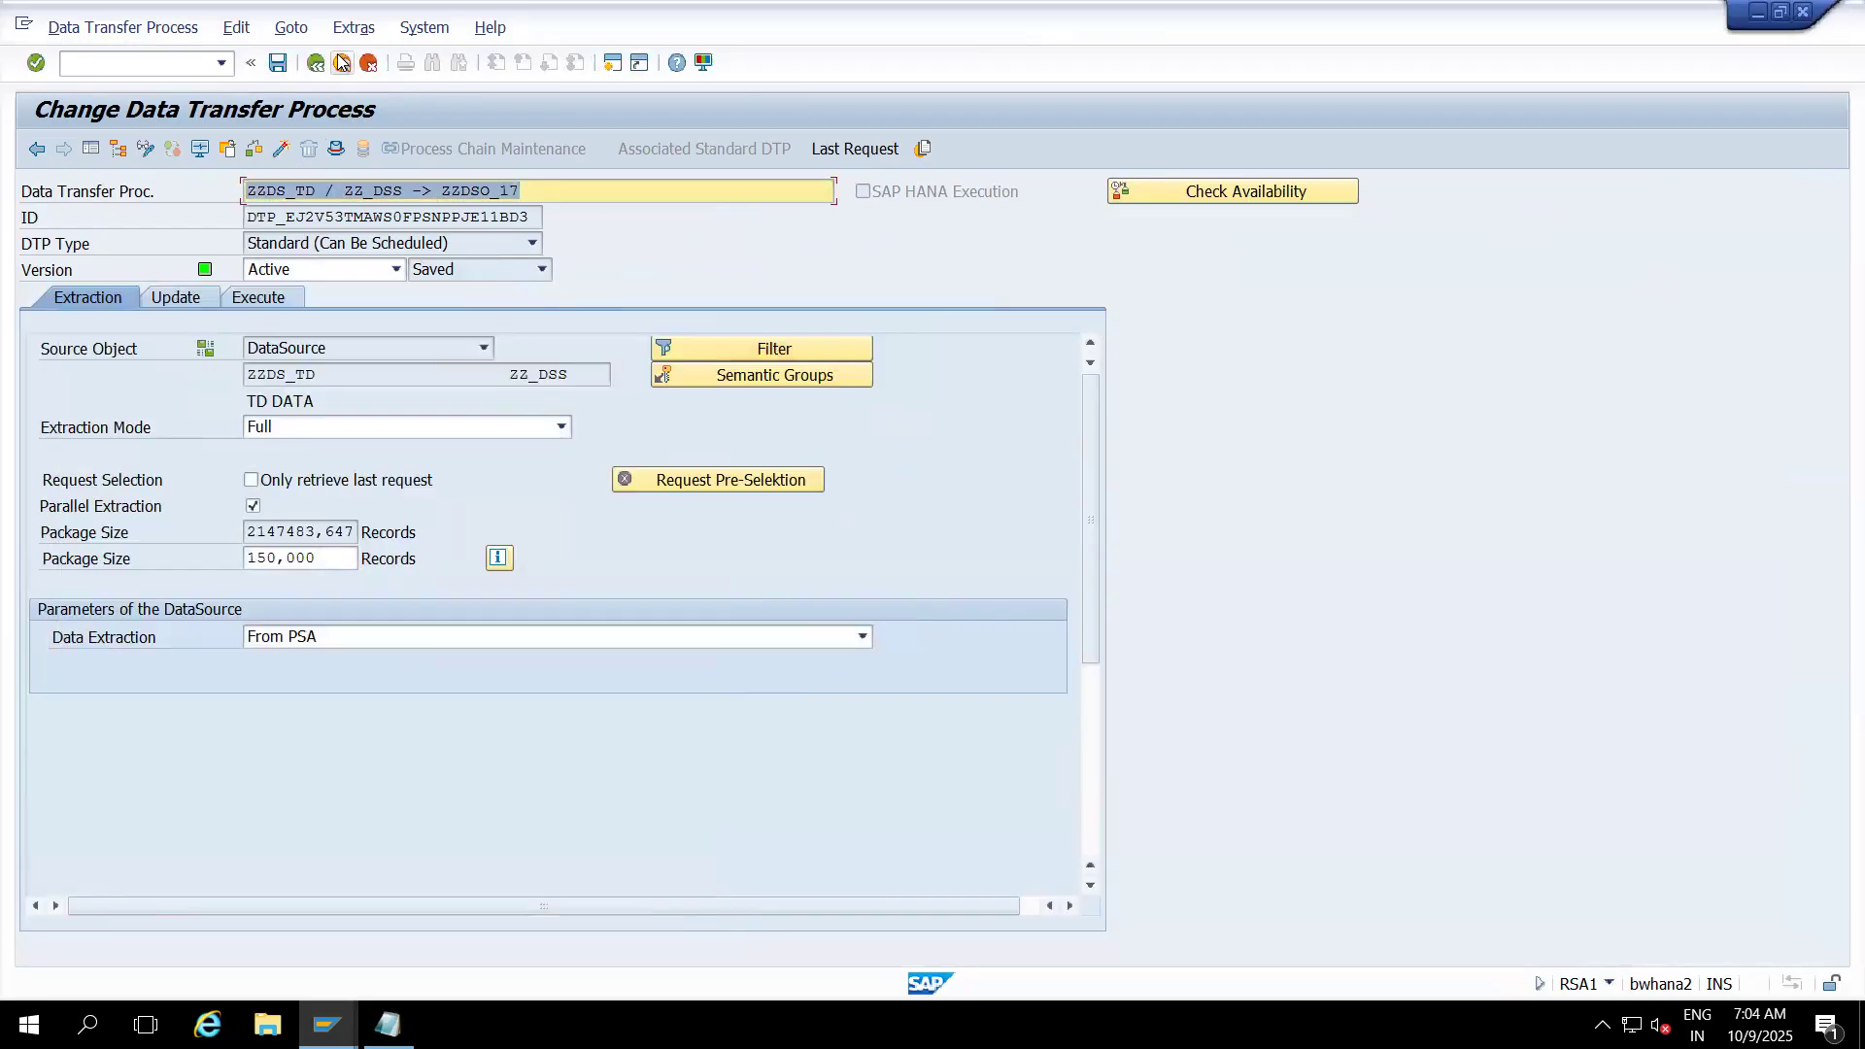
pyautogui.click(342, 62)
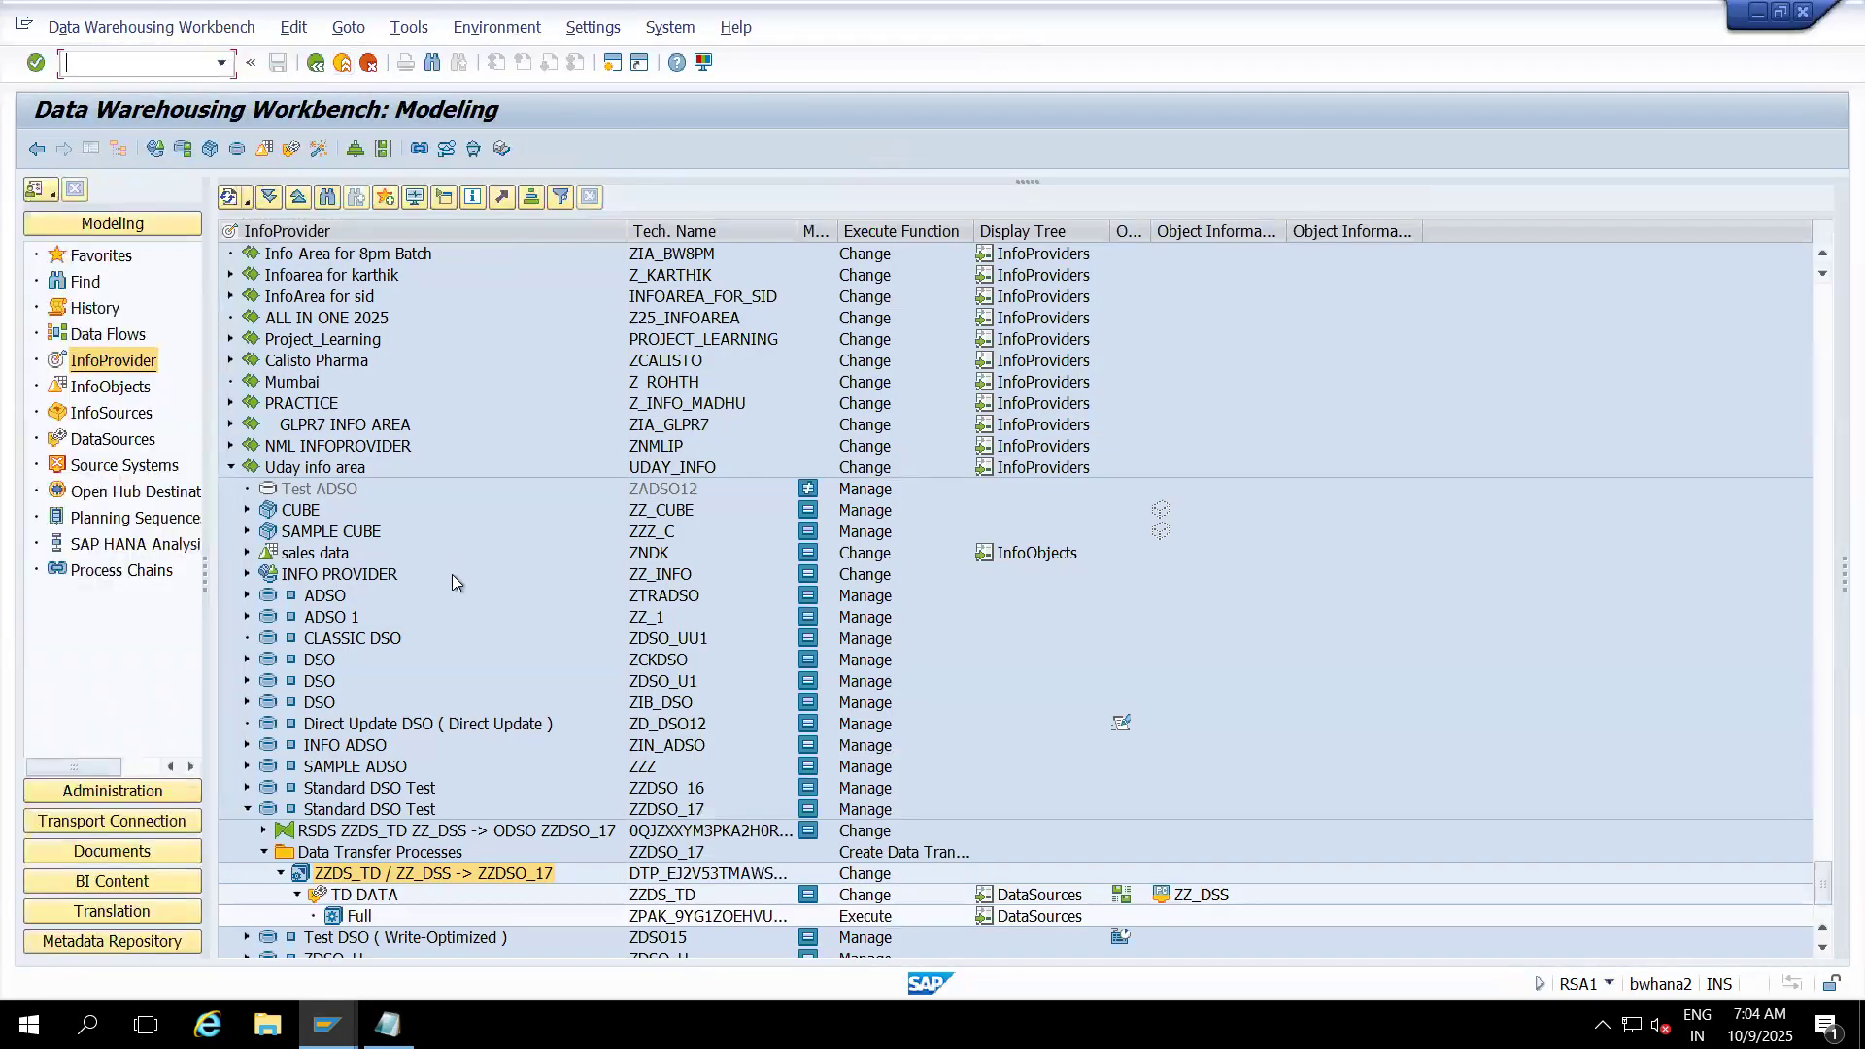
# - Reopen ZZDS_TD / ZZ_DSS -> ZZDSO_17 in full-screen change mode and open its filter's multiple selection for Company code
pyautogui.doubleClick(424, 873)
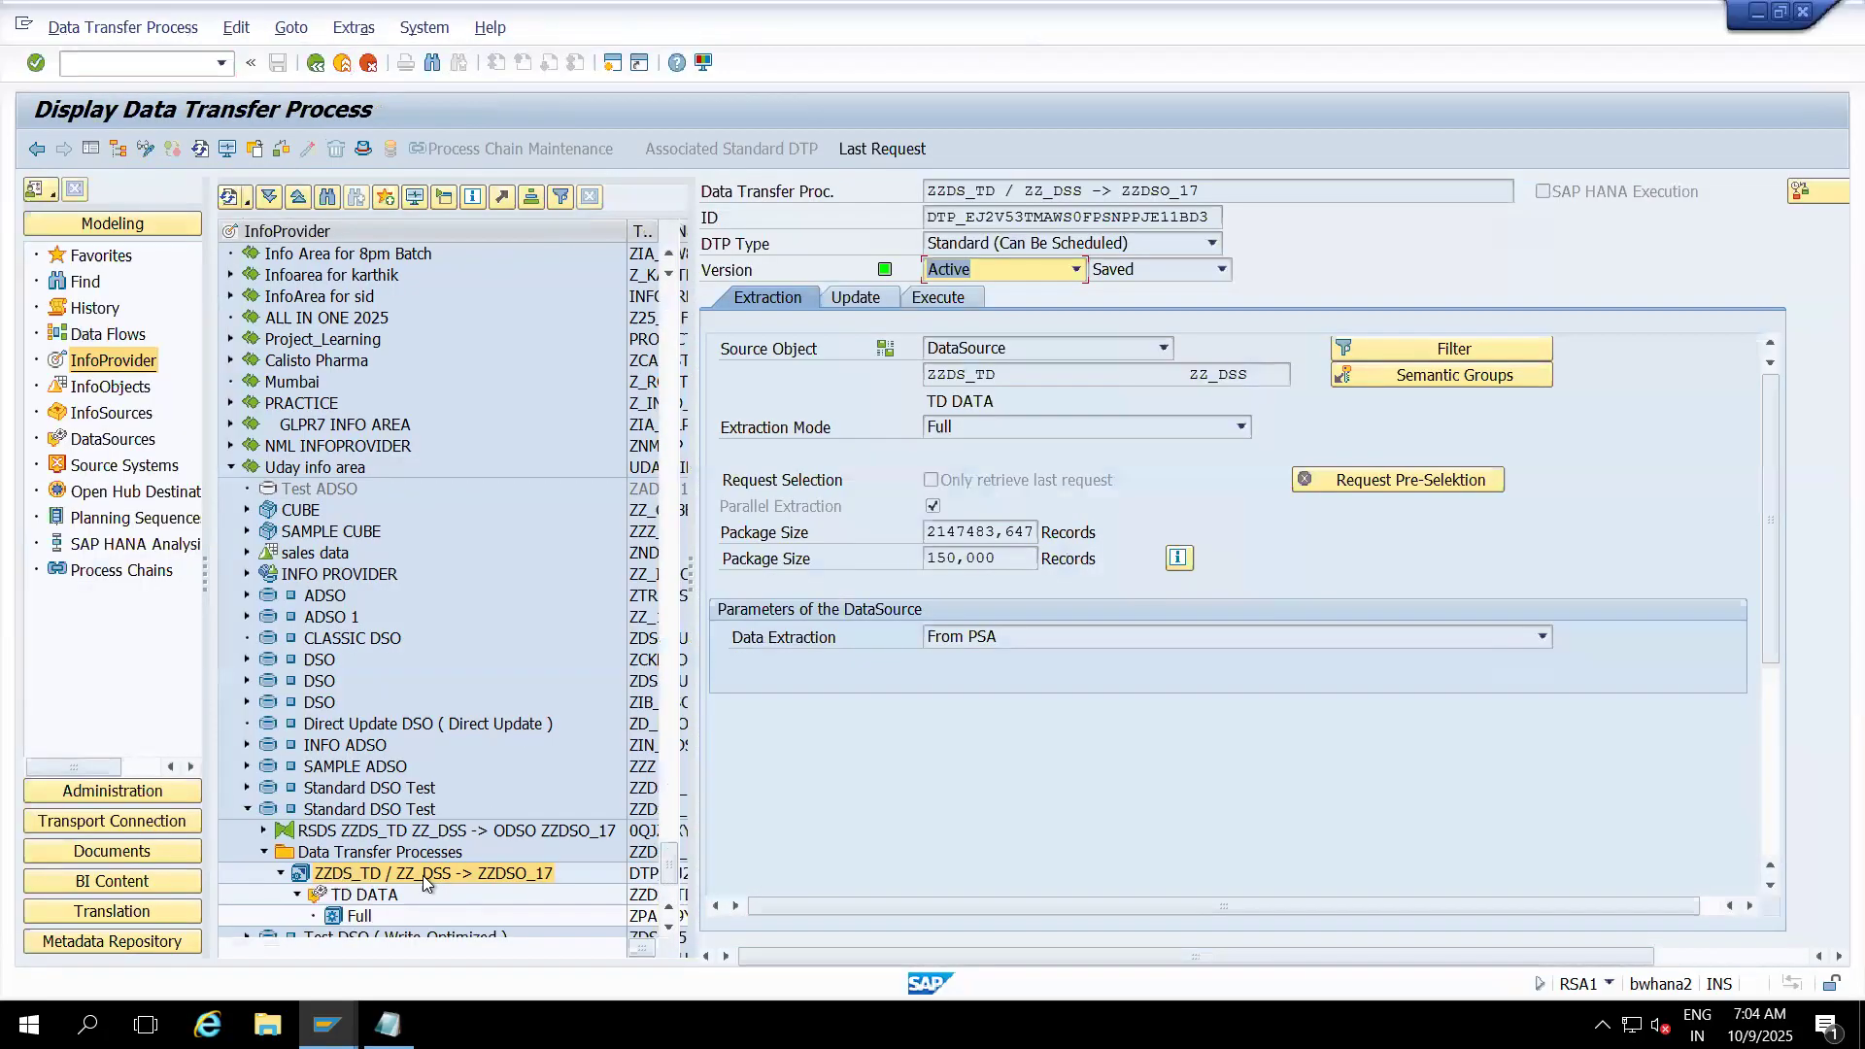
pyautogui.click(92, 148)
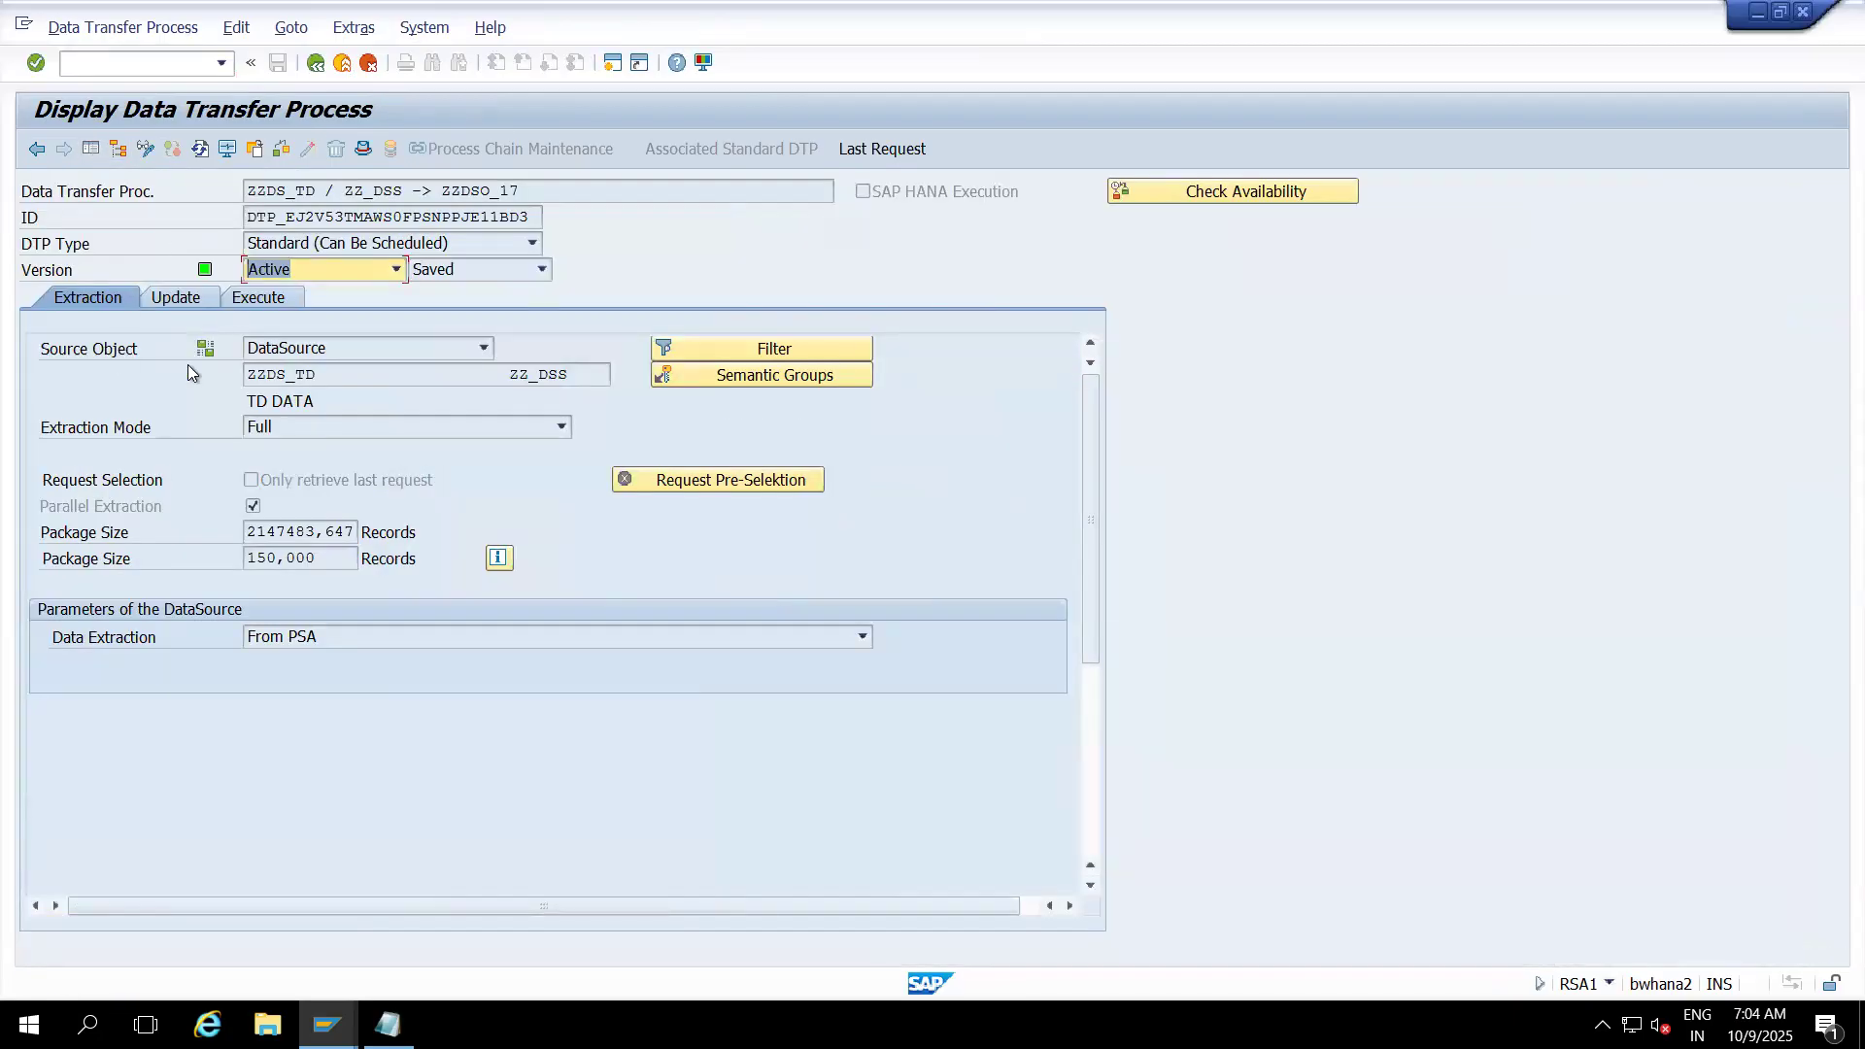
pyautogui.click(148, 156)
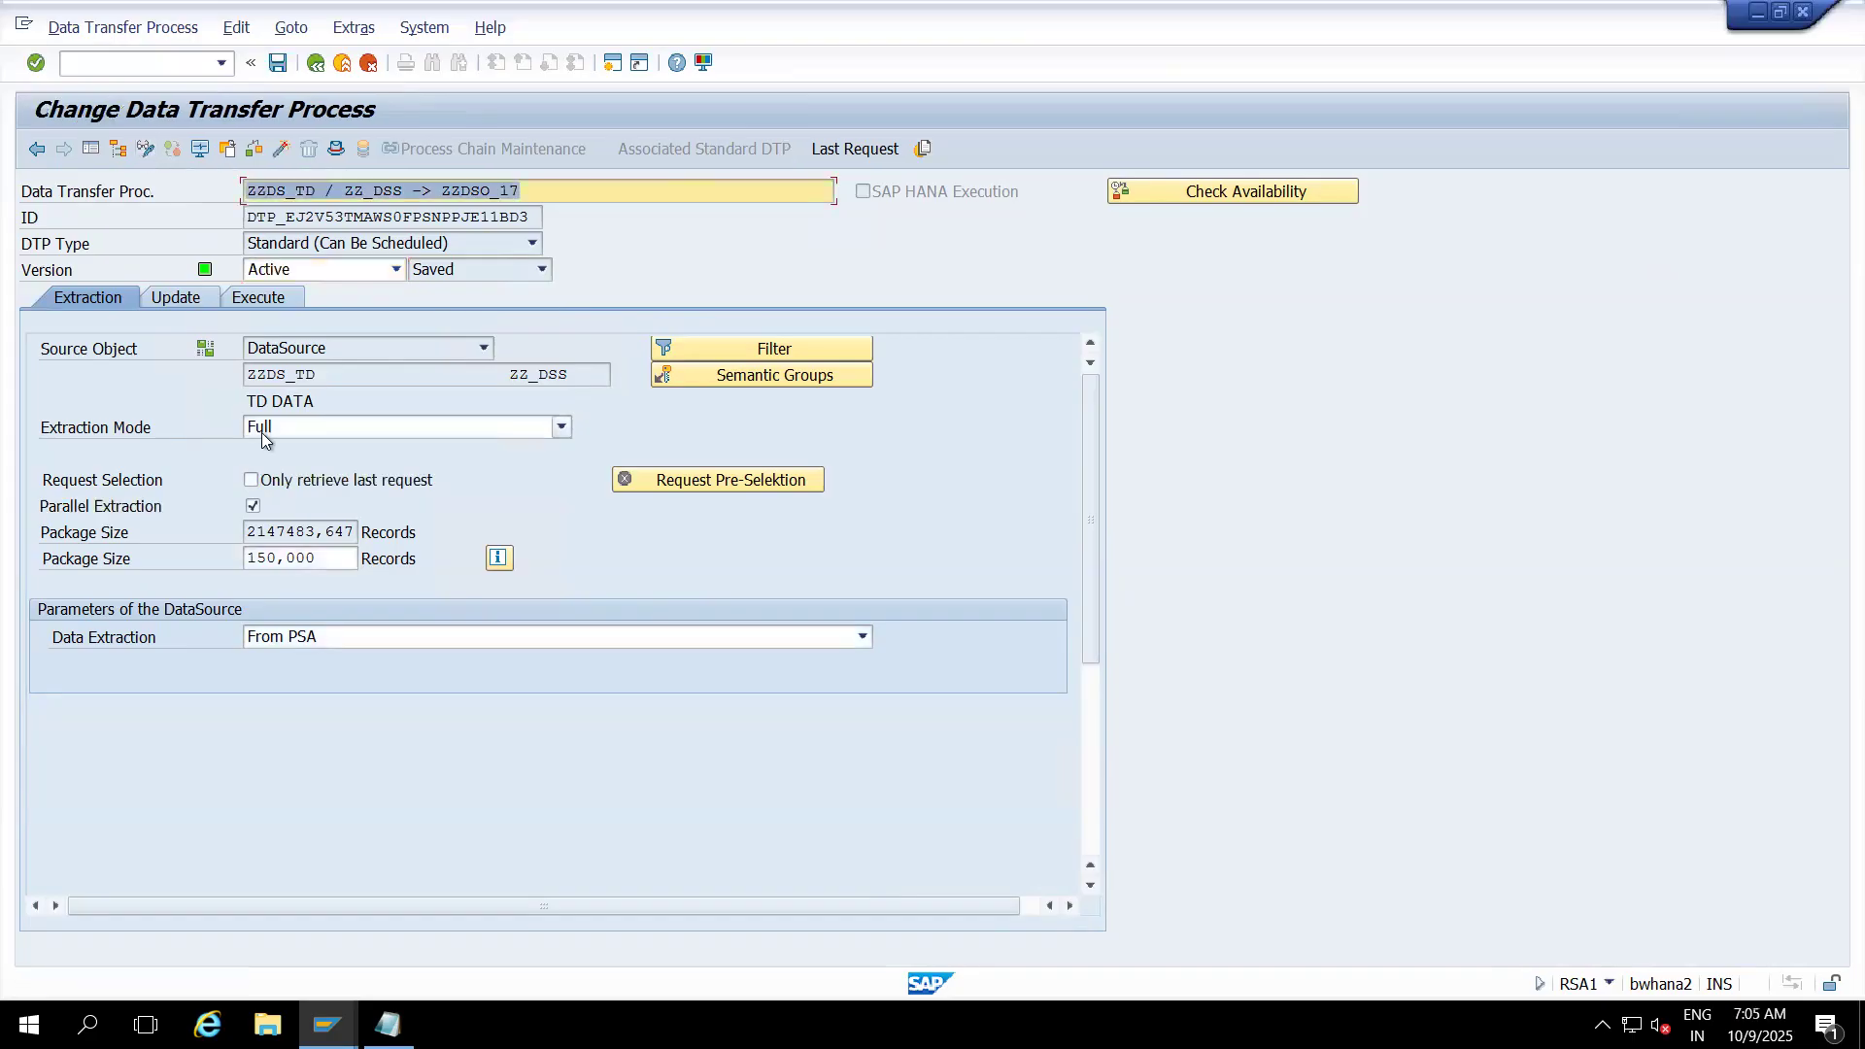
pyautogui.click(739, 347)
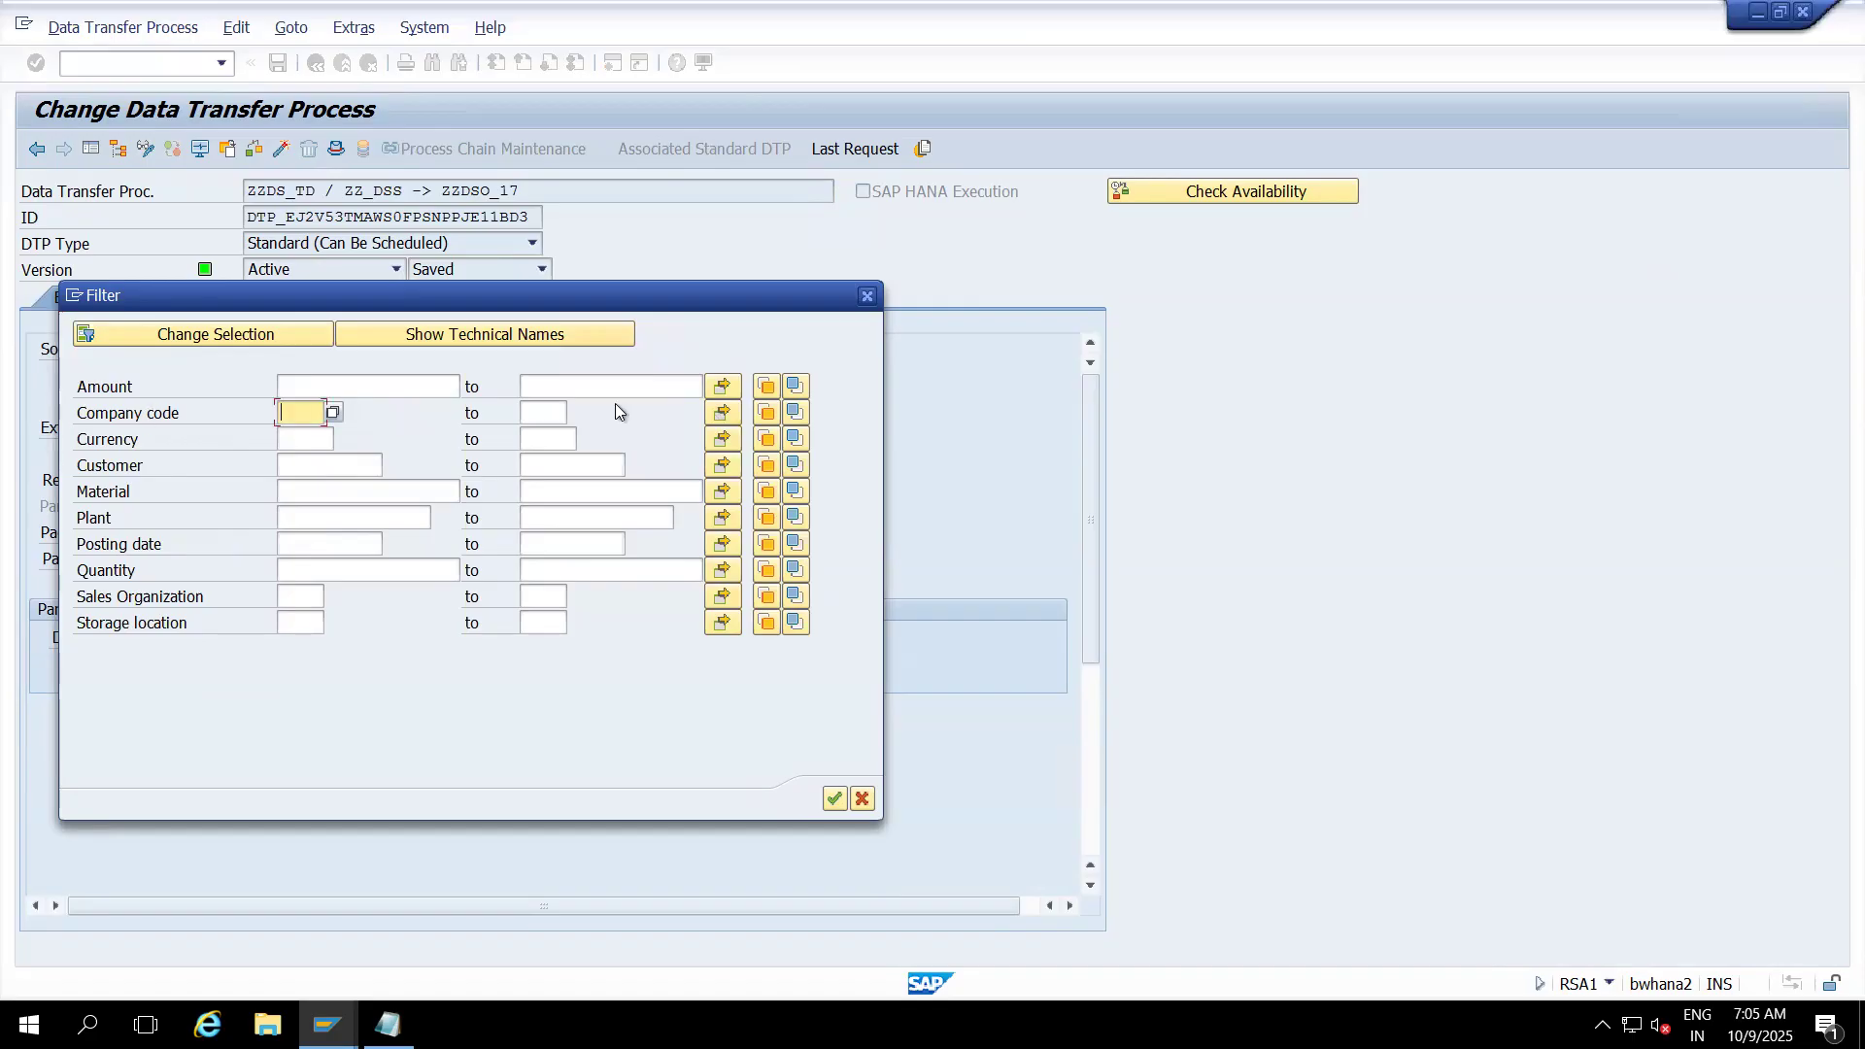
pyautogui.click(727, 409)
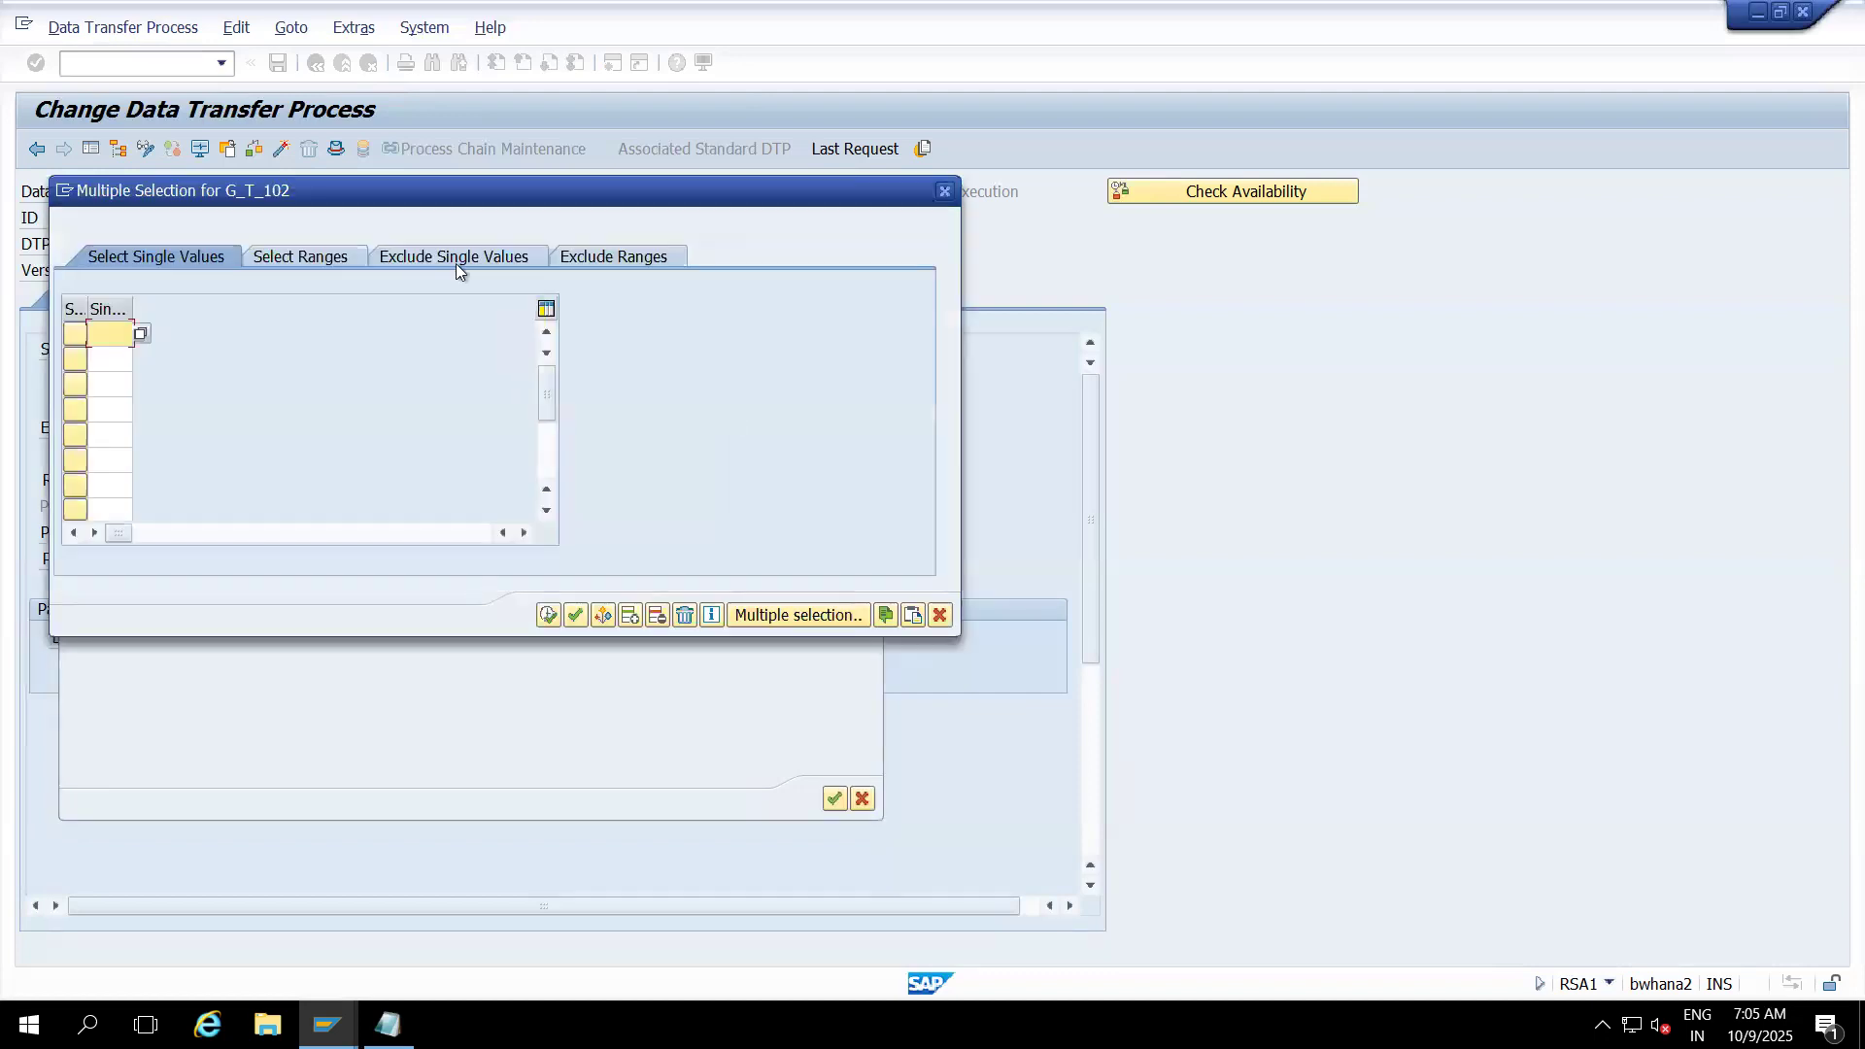
# - Review the options for selecting single values and ranges, widening the Single value, Lower limit and Upper limit columns
pyautogui.moveTo(424, 209); pyautogui.dragTo(752, 235)
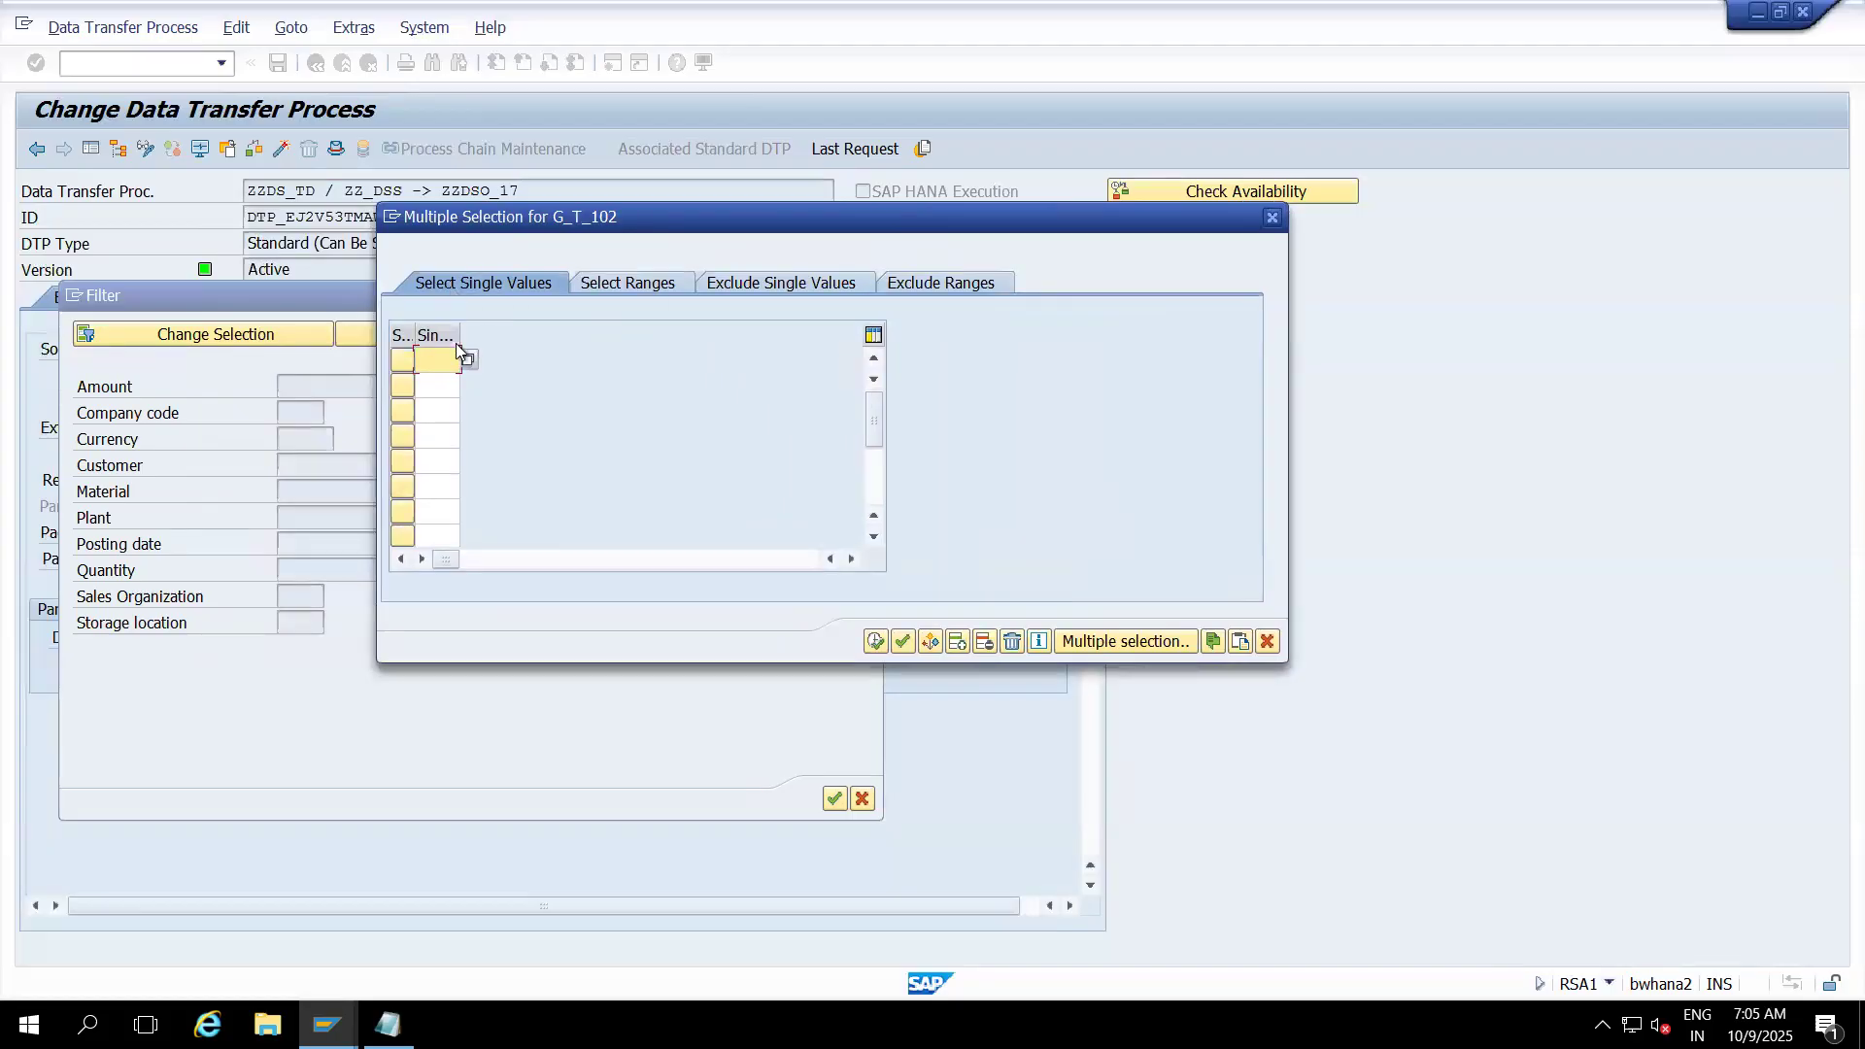
pyautogui.moveTo(549, 337); pyautogui.dragTo(549, 337)
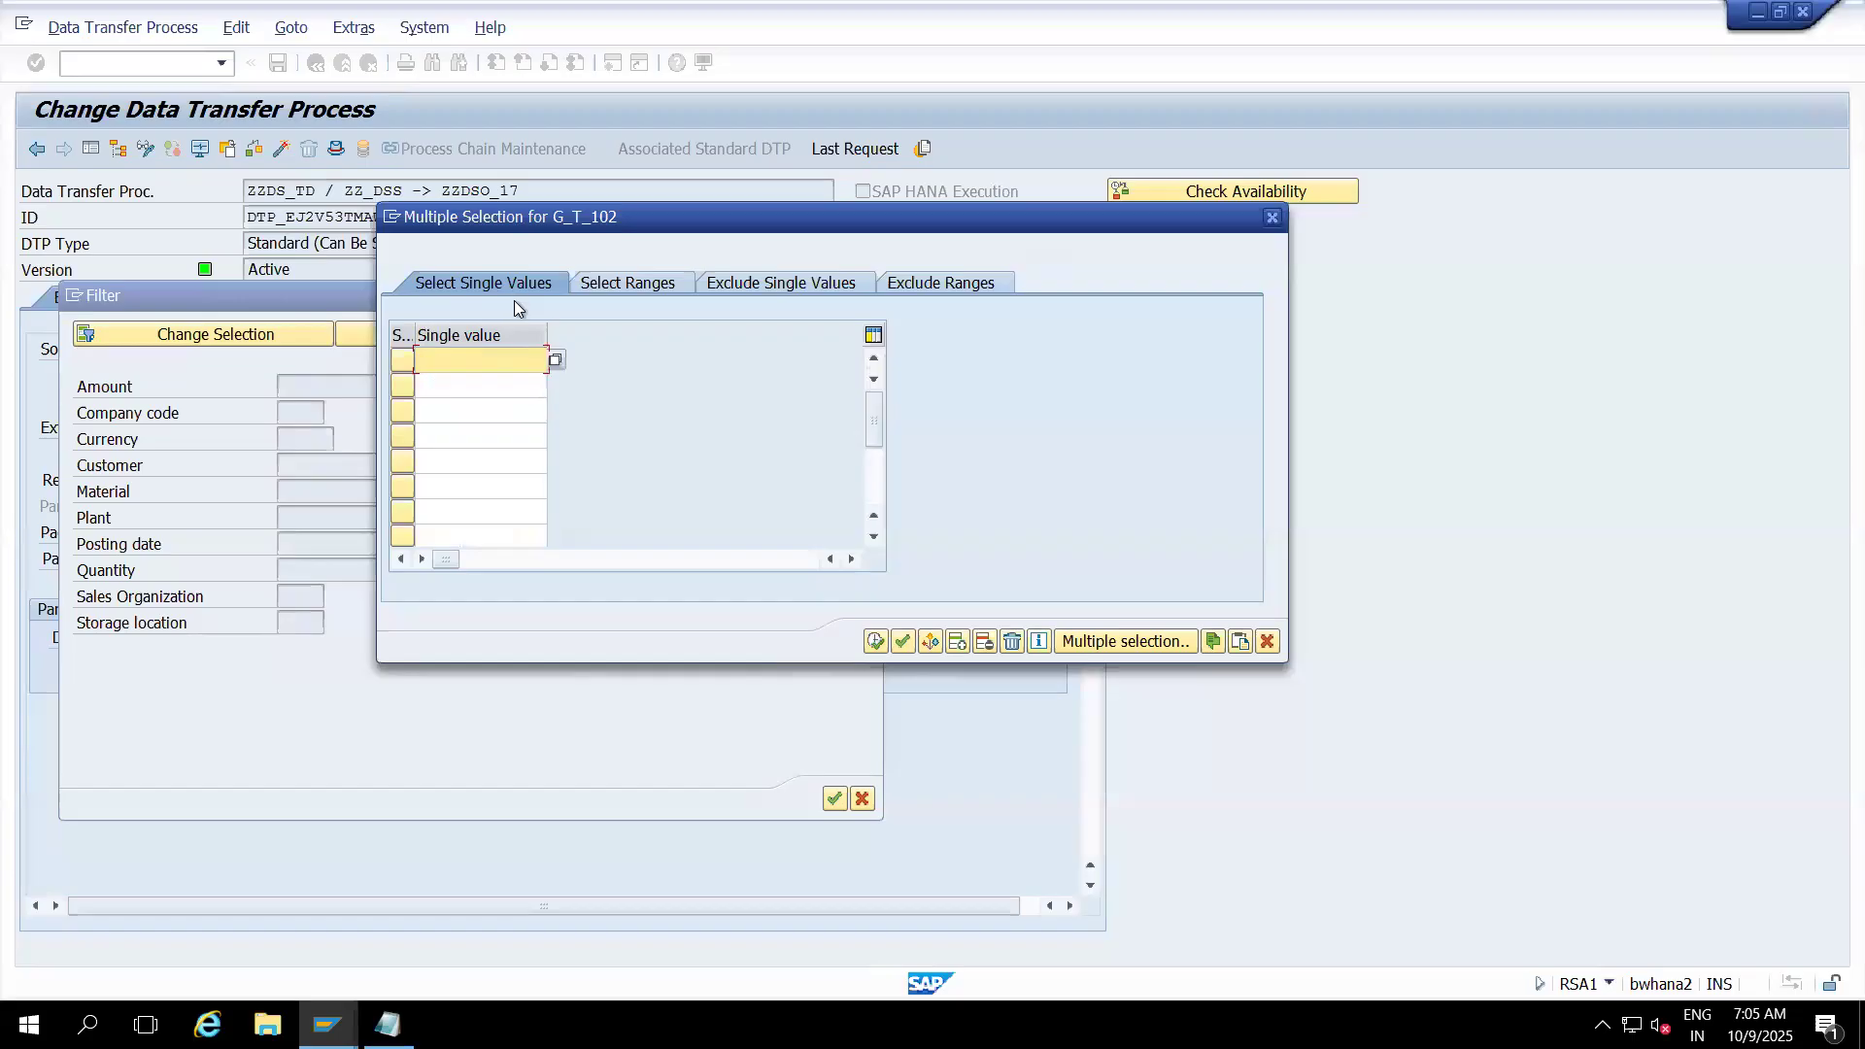
pyautogui.click(627, 283)
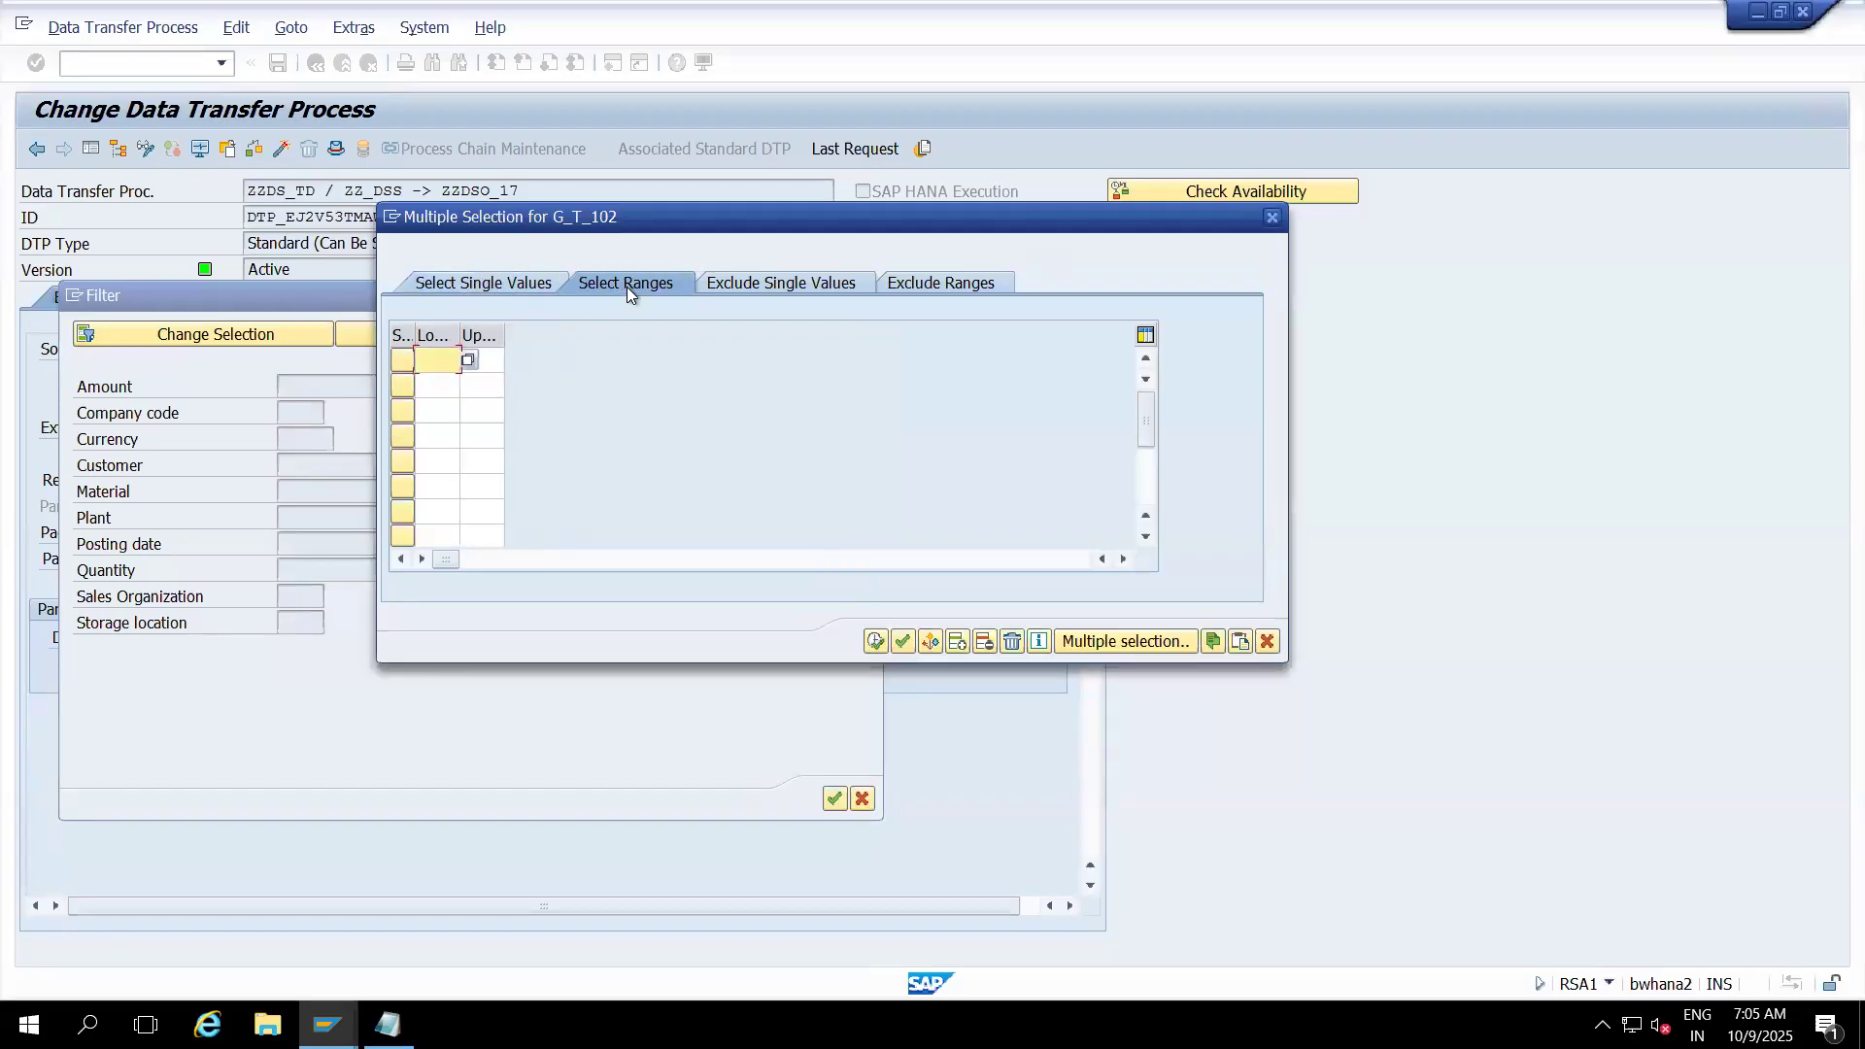
pyautogui.moveTo(461, 335); pyautogui.dragTo(537, 337)
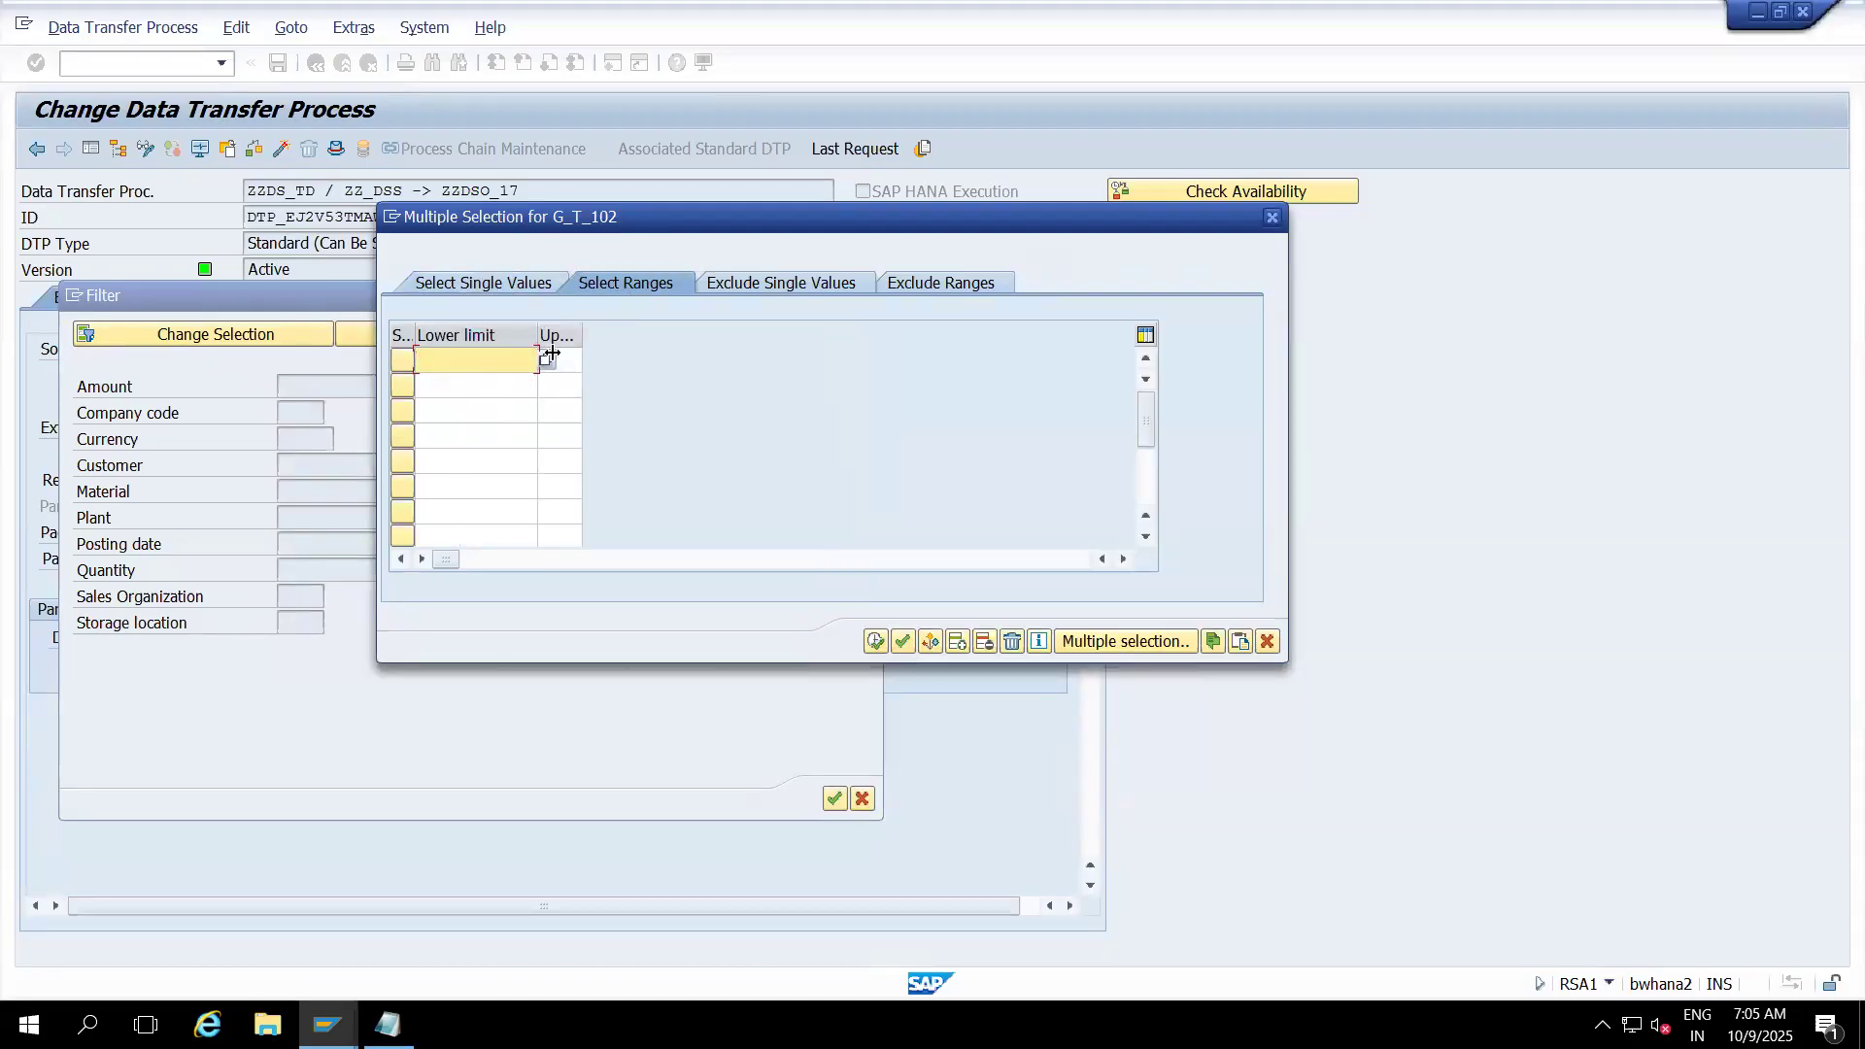
pyautogui.click(581, 334)
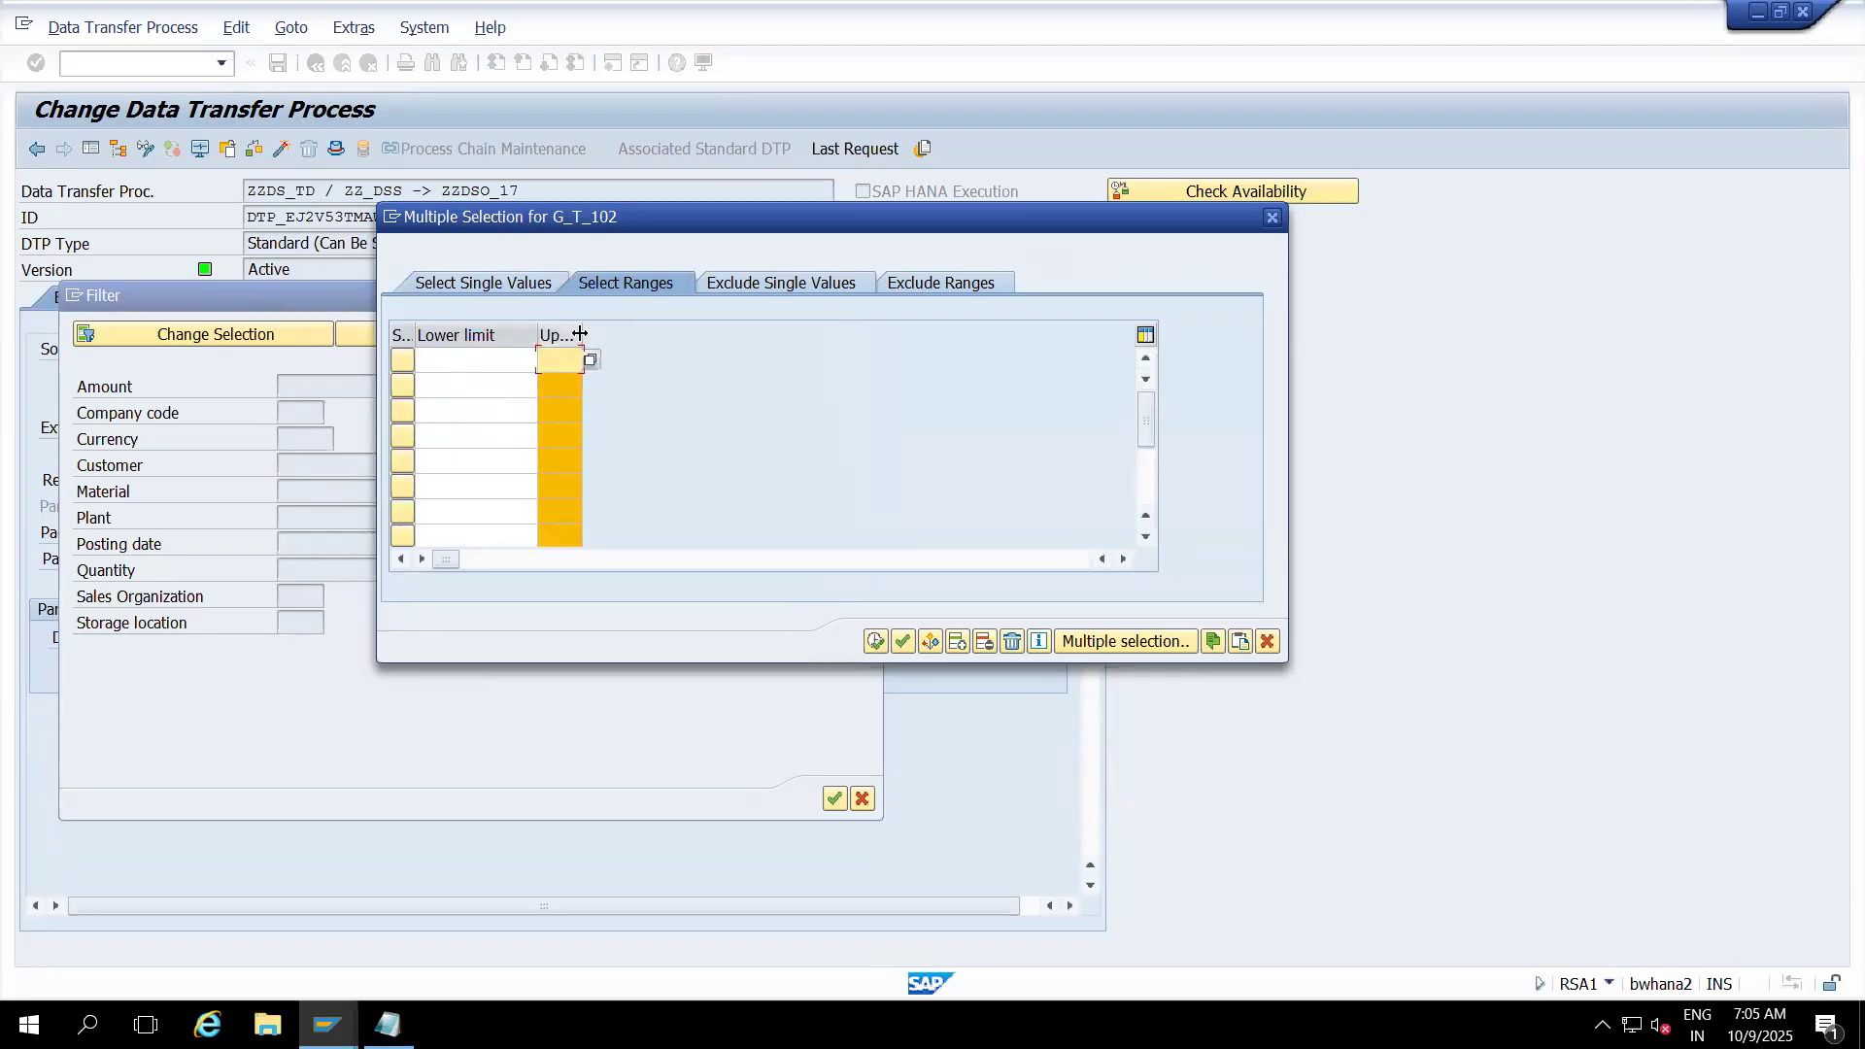
pyautogui.moveTo(581, 335); pyautogui.dragTo(670, 334)
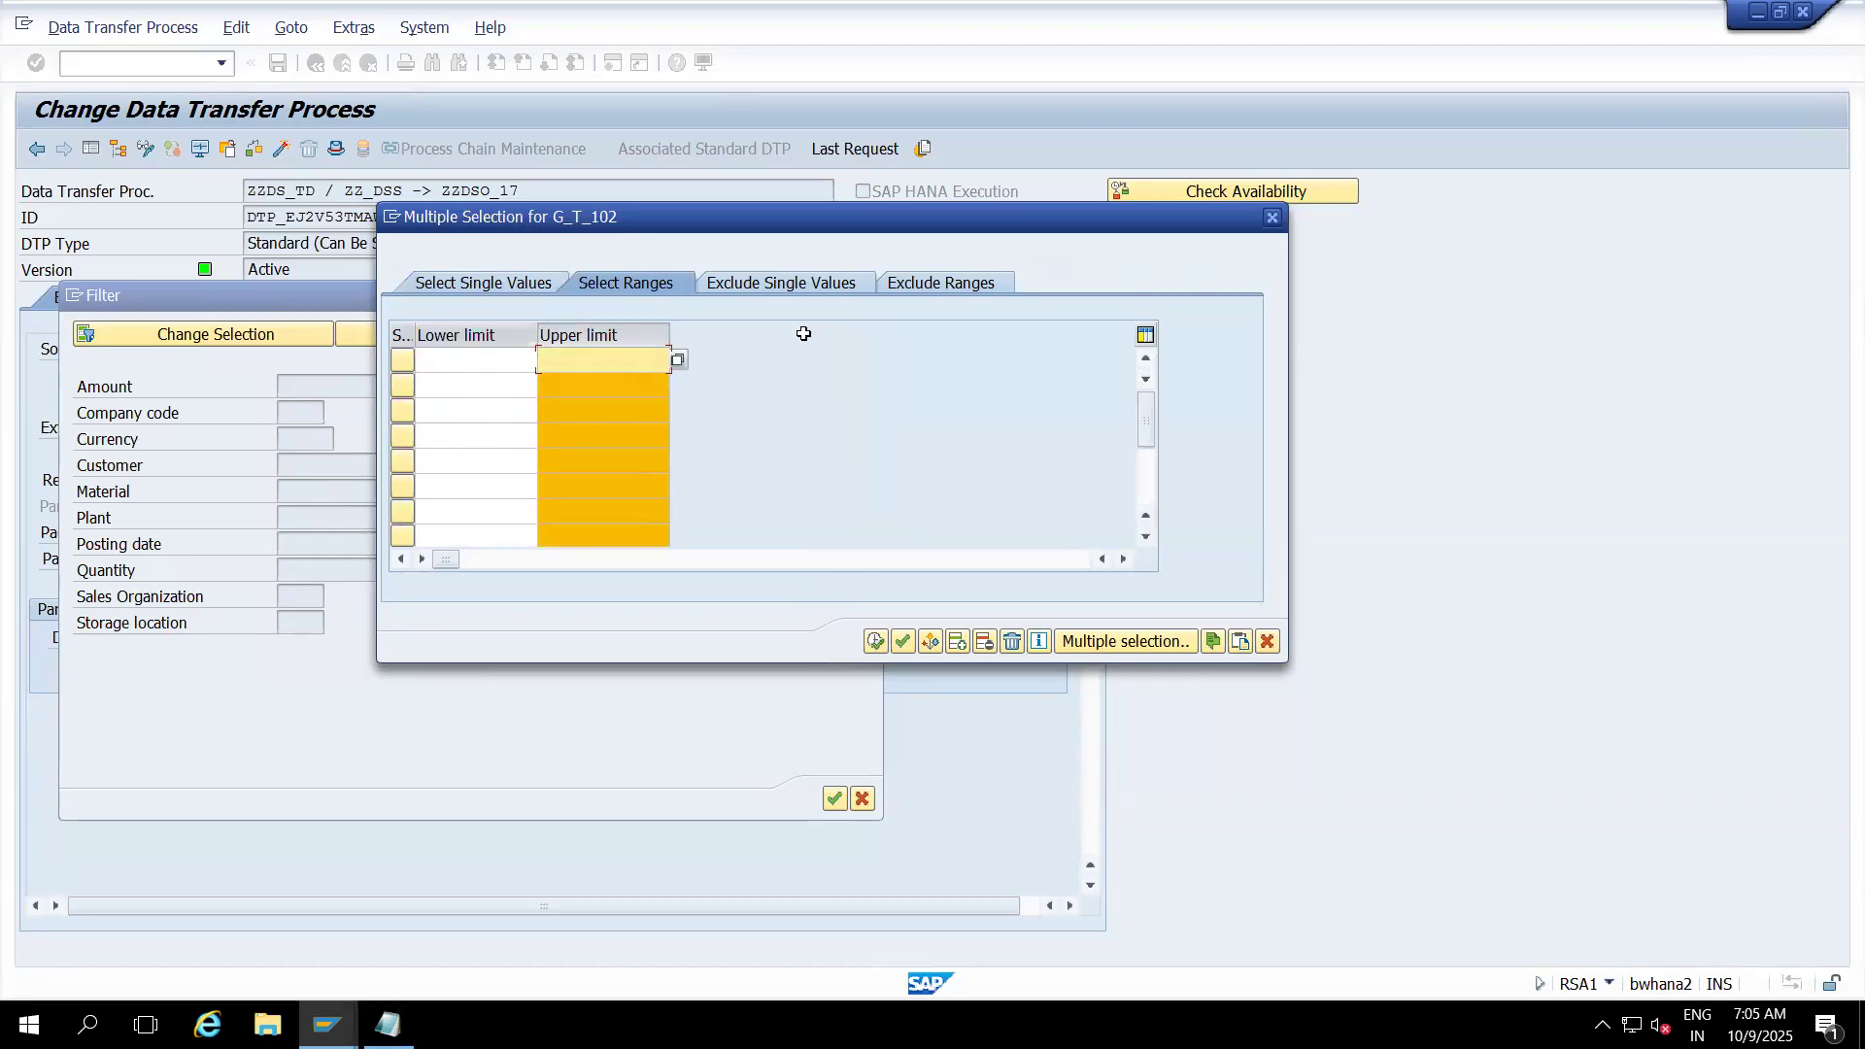
# - Exclude the single value 1000 for Company code and transfer the selection to the filter
pyautogui.click(784, 288)
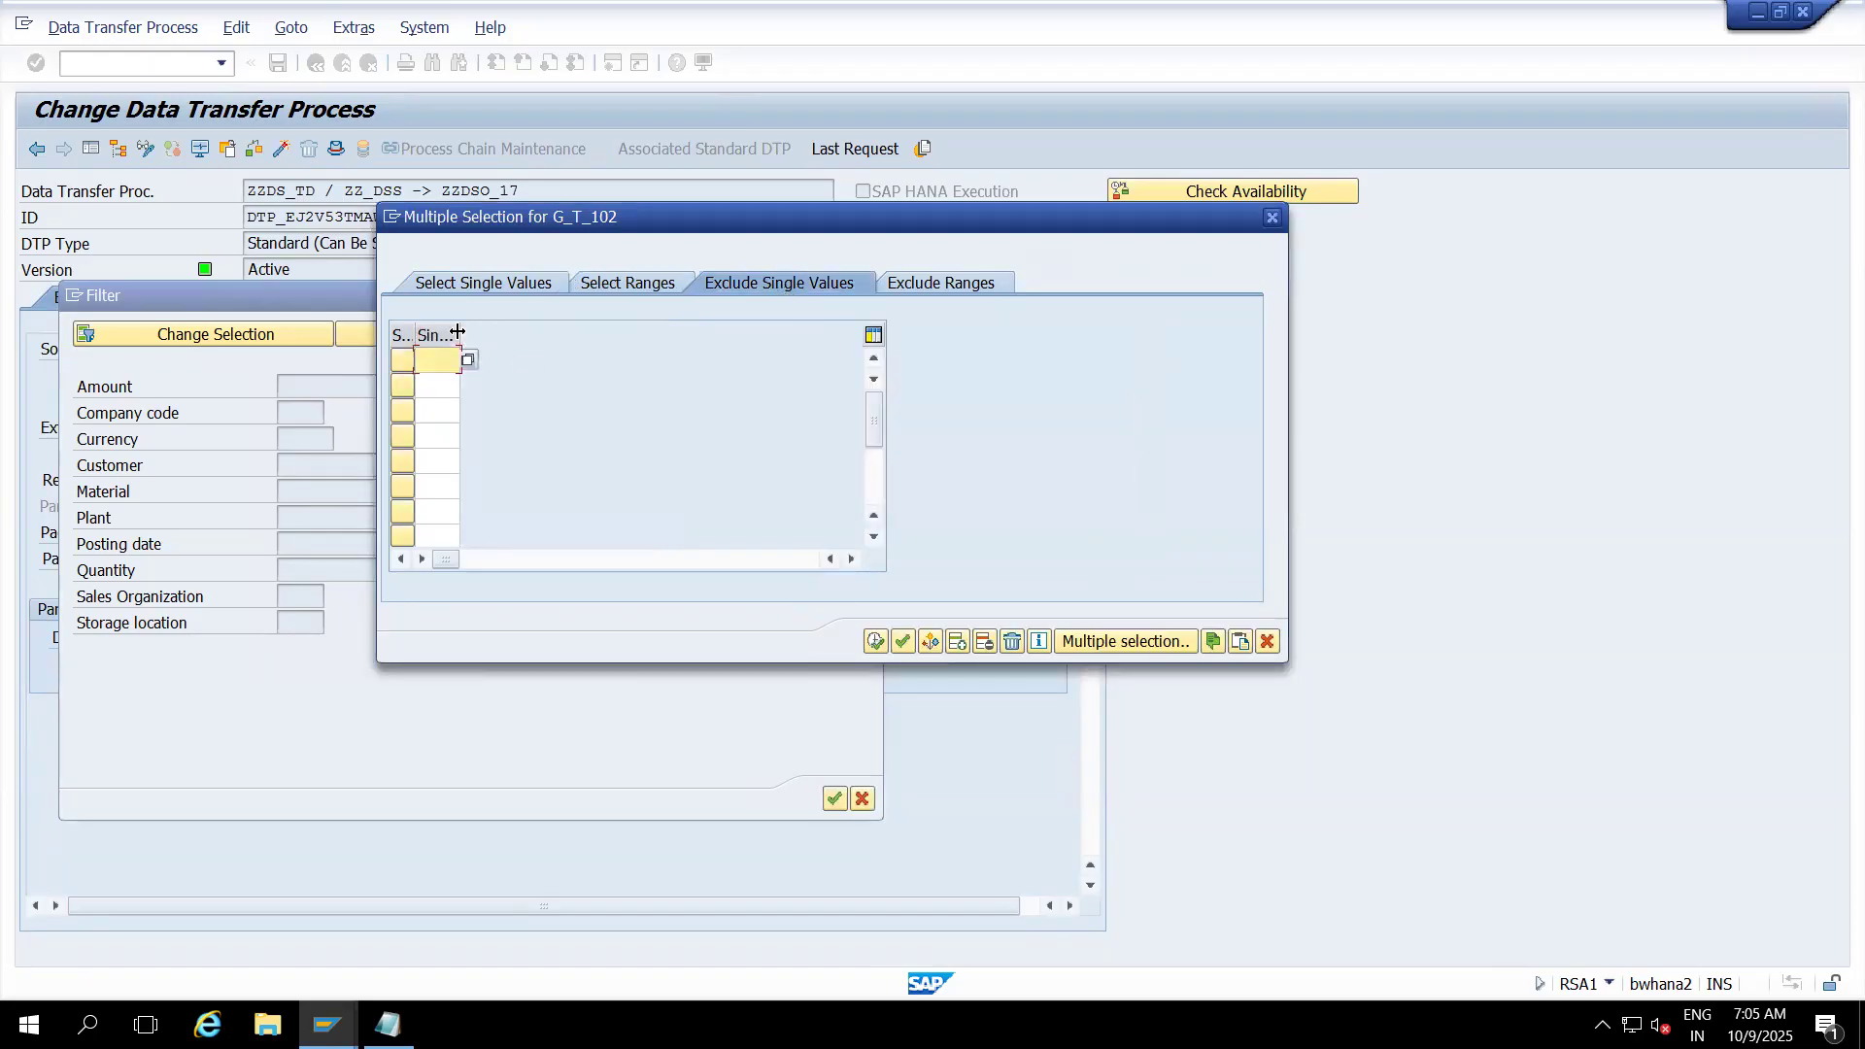
pyautogui.moveTo(458, 332); pyautogui.dragTo(540, 332)
pyautogui.write('1000')
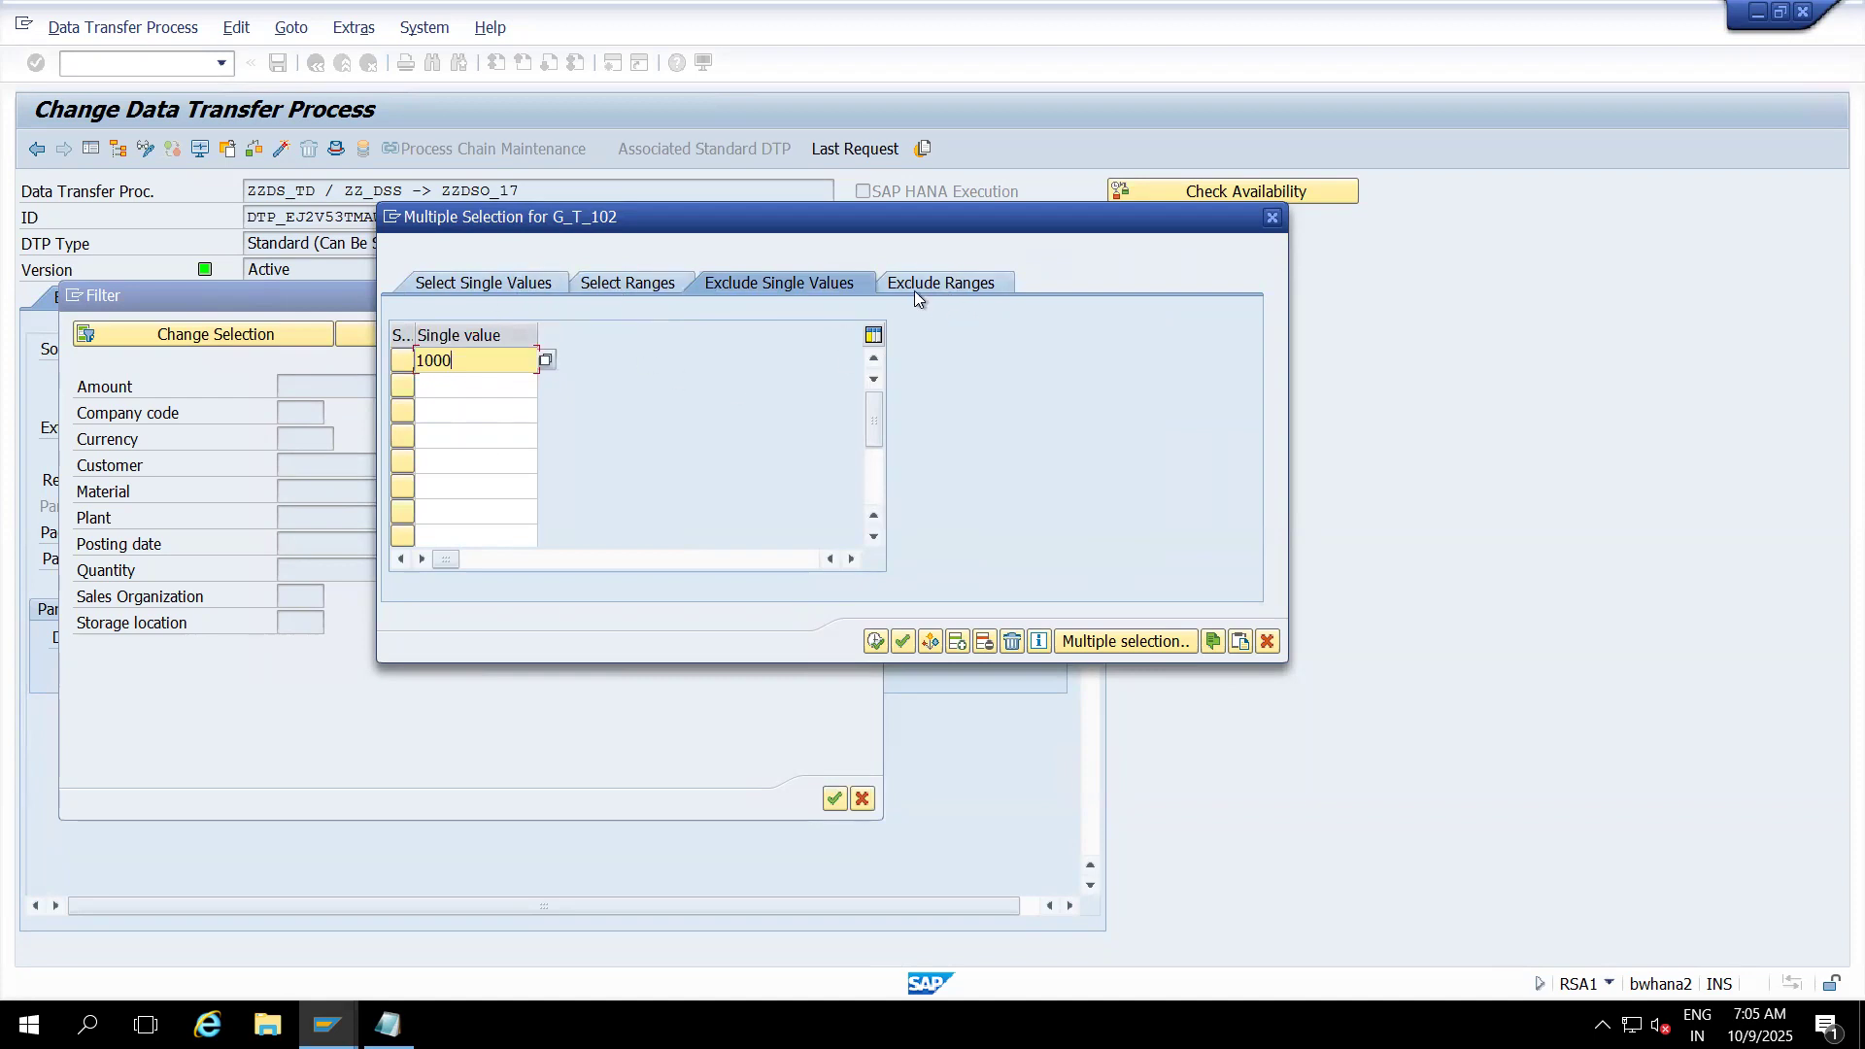
pyautogui.click(875, 641)
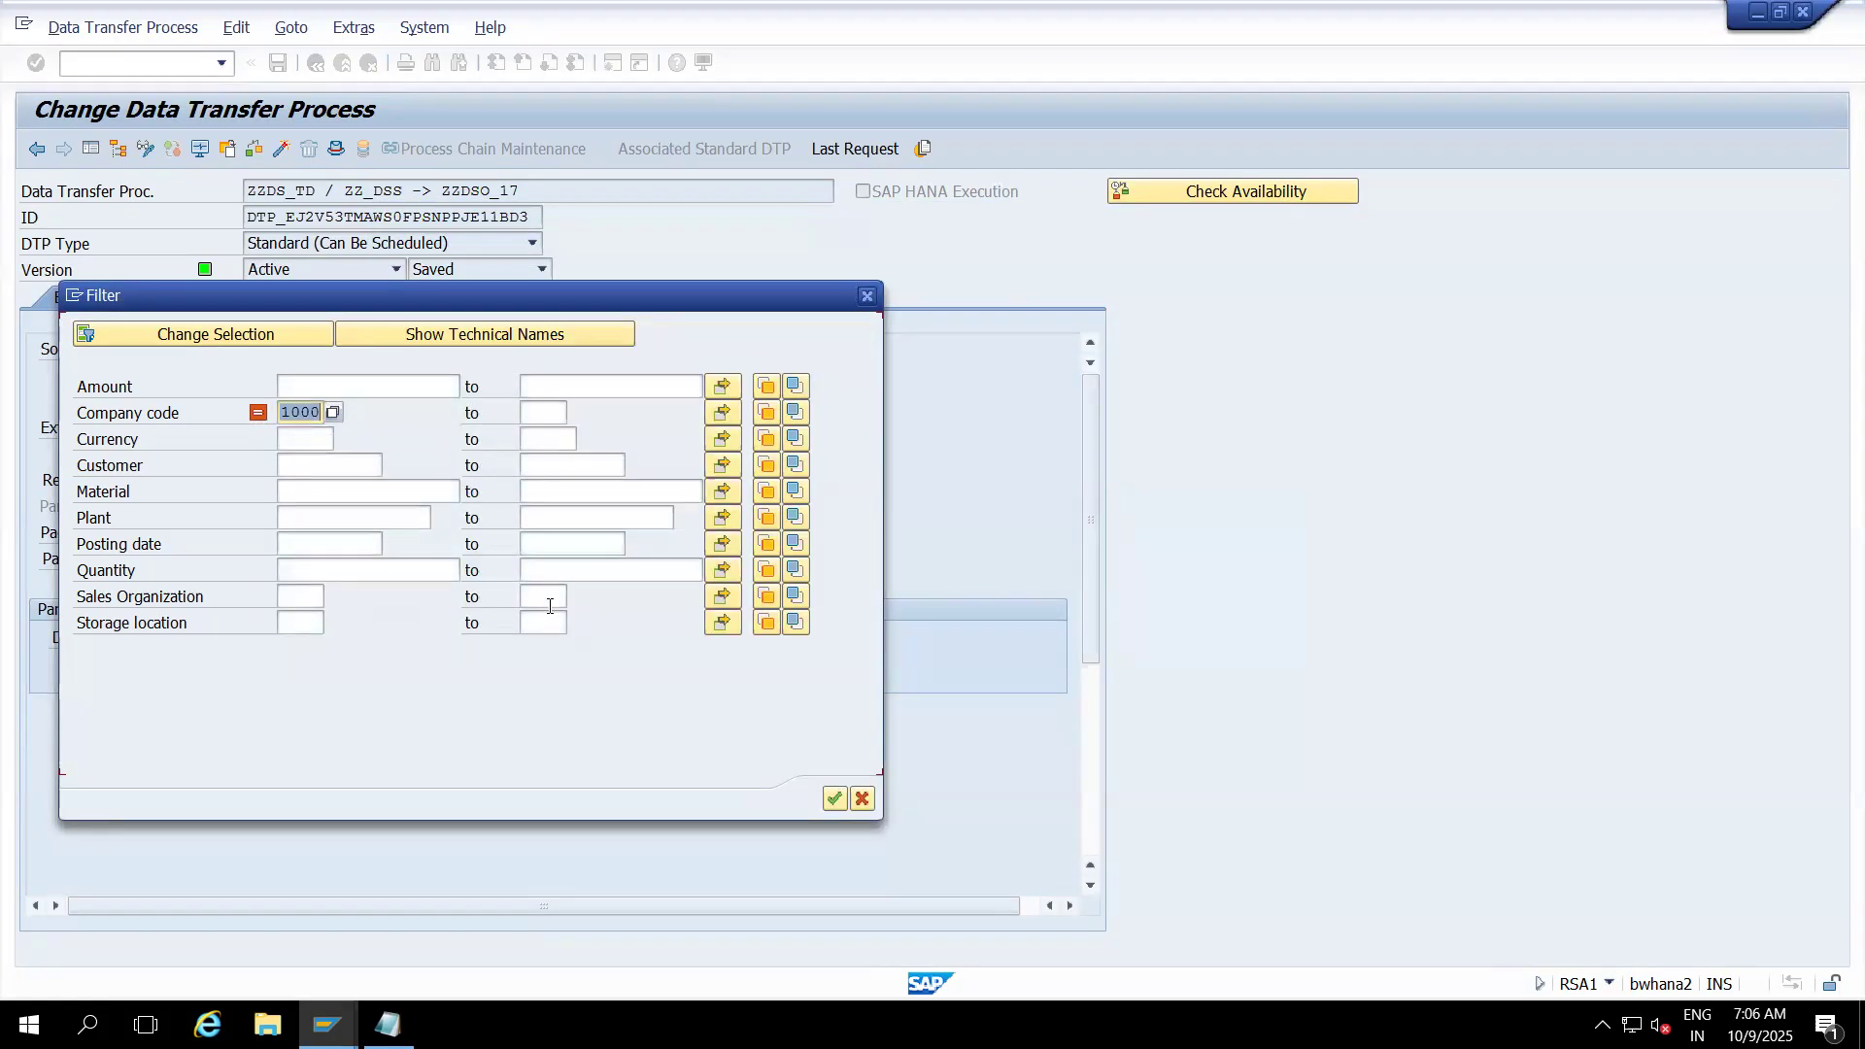
# - Activate the data transfer process with the confirmed Company code filter, and execute it with its request monitor displayed
pyautogui.click(834, 799)
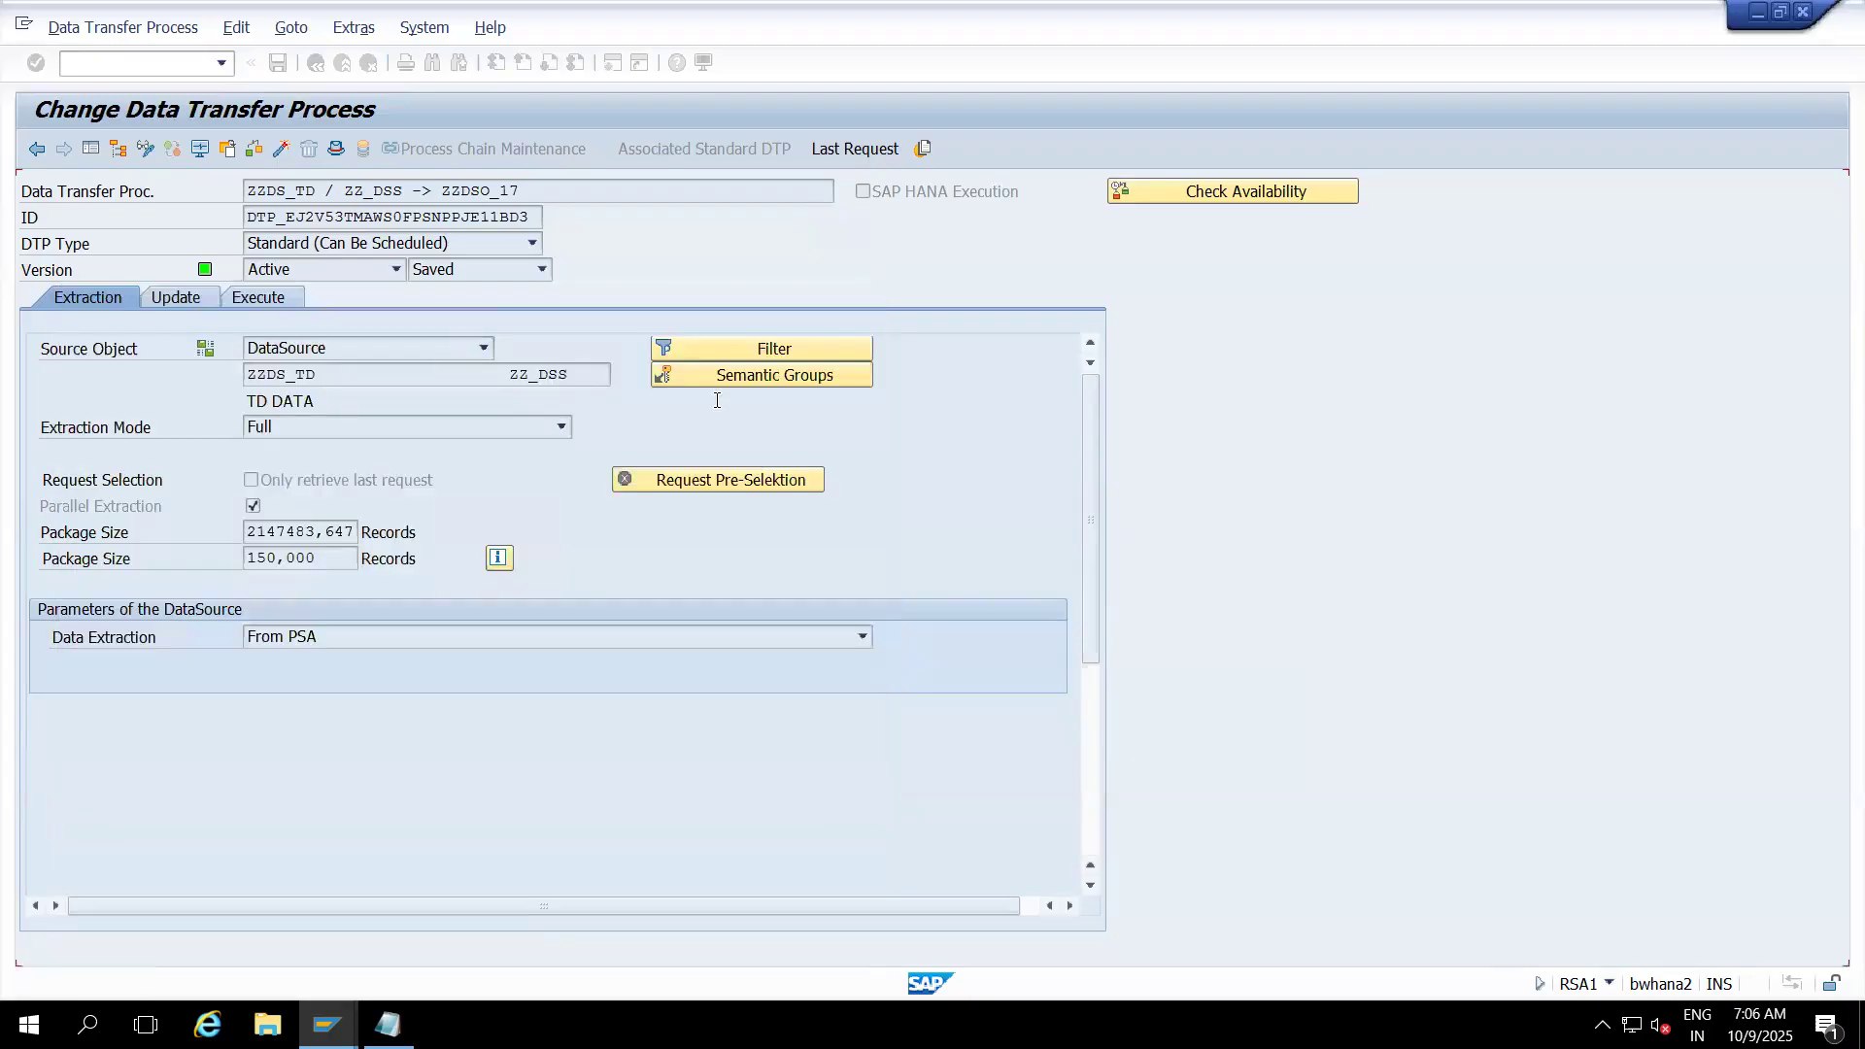
pyautogui.click(281, 148)
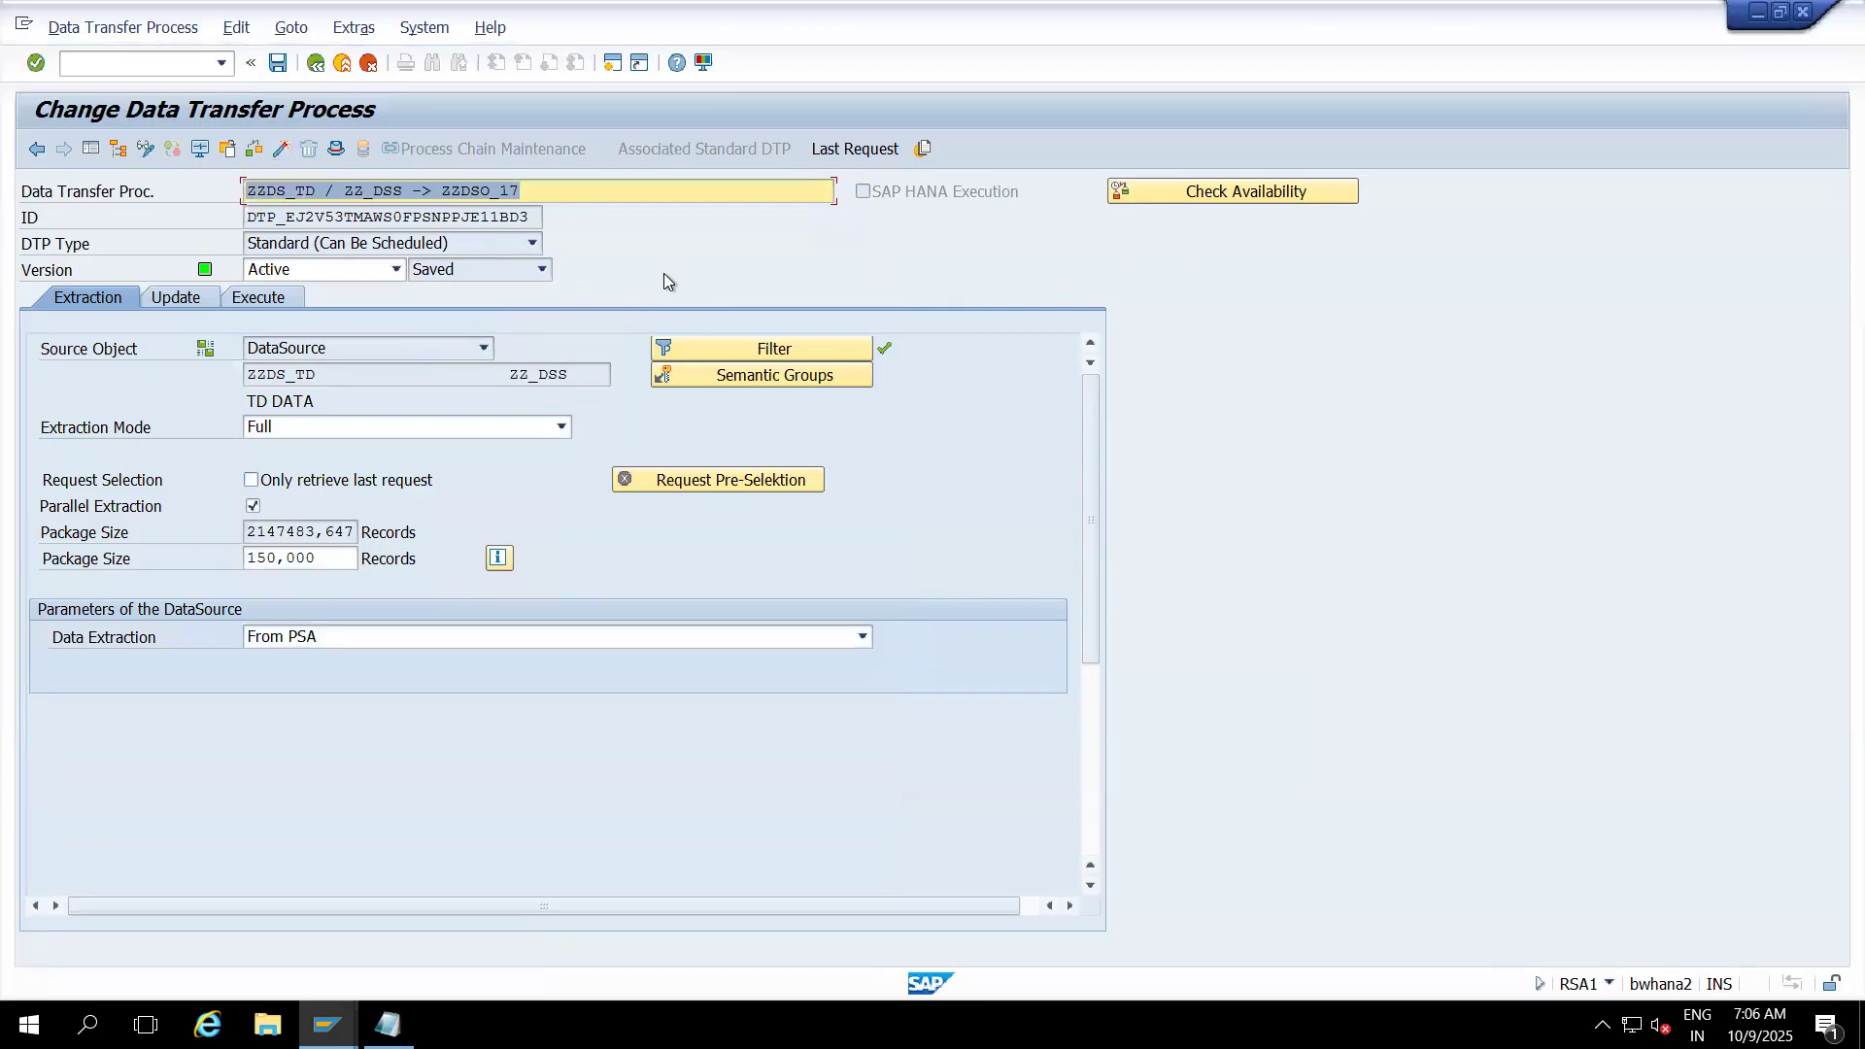
pyautogui.click(257, 297)
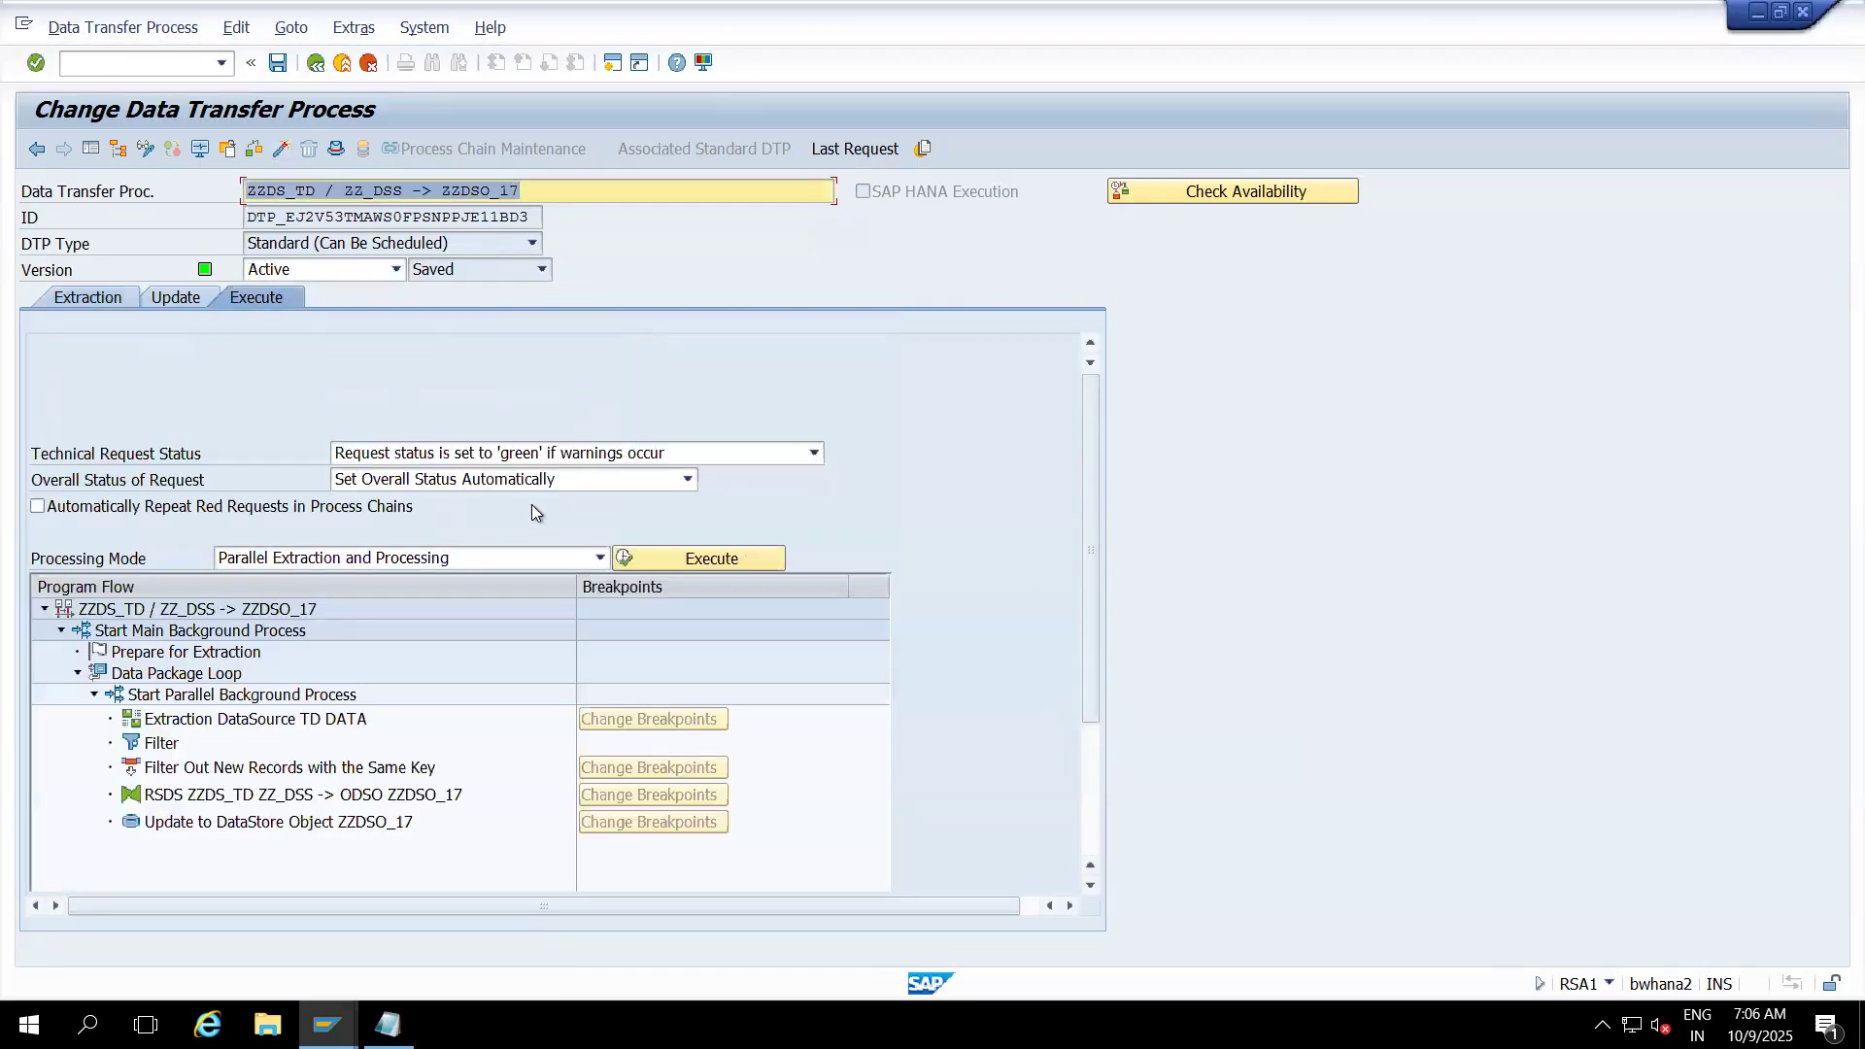
pyautogui.click(657, 550)
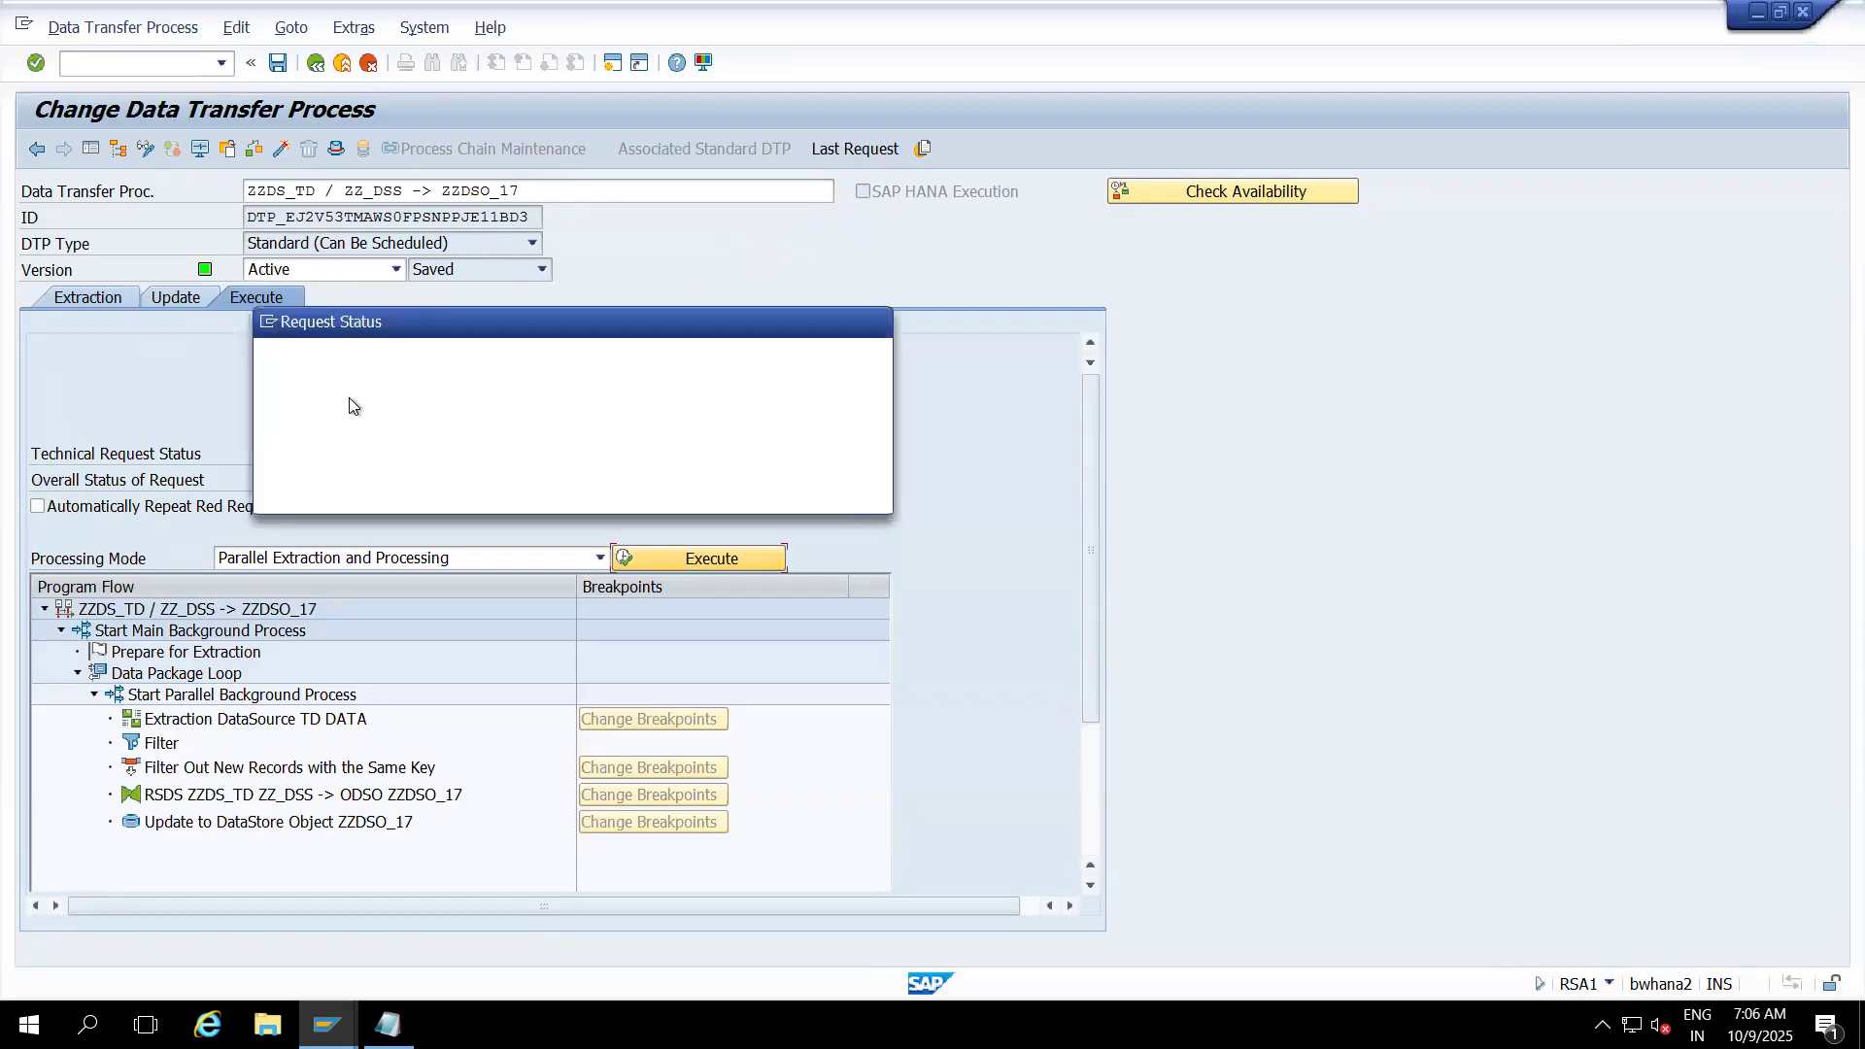
pyautogui.click(341, 484)
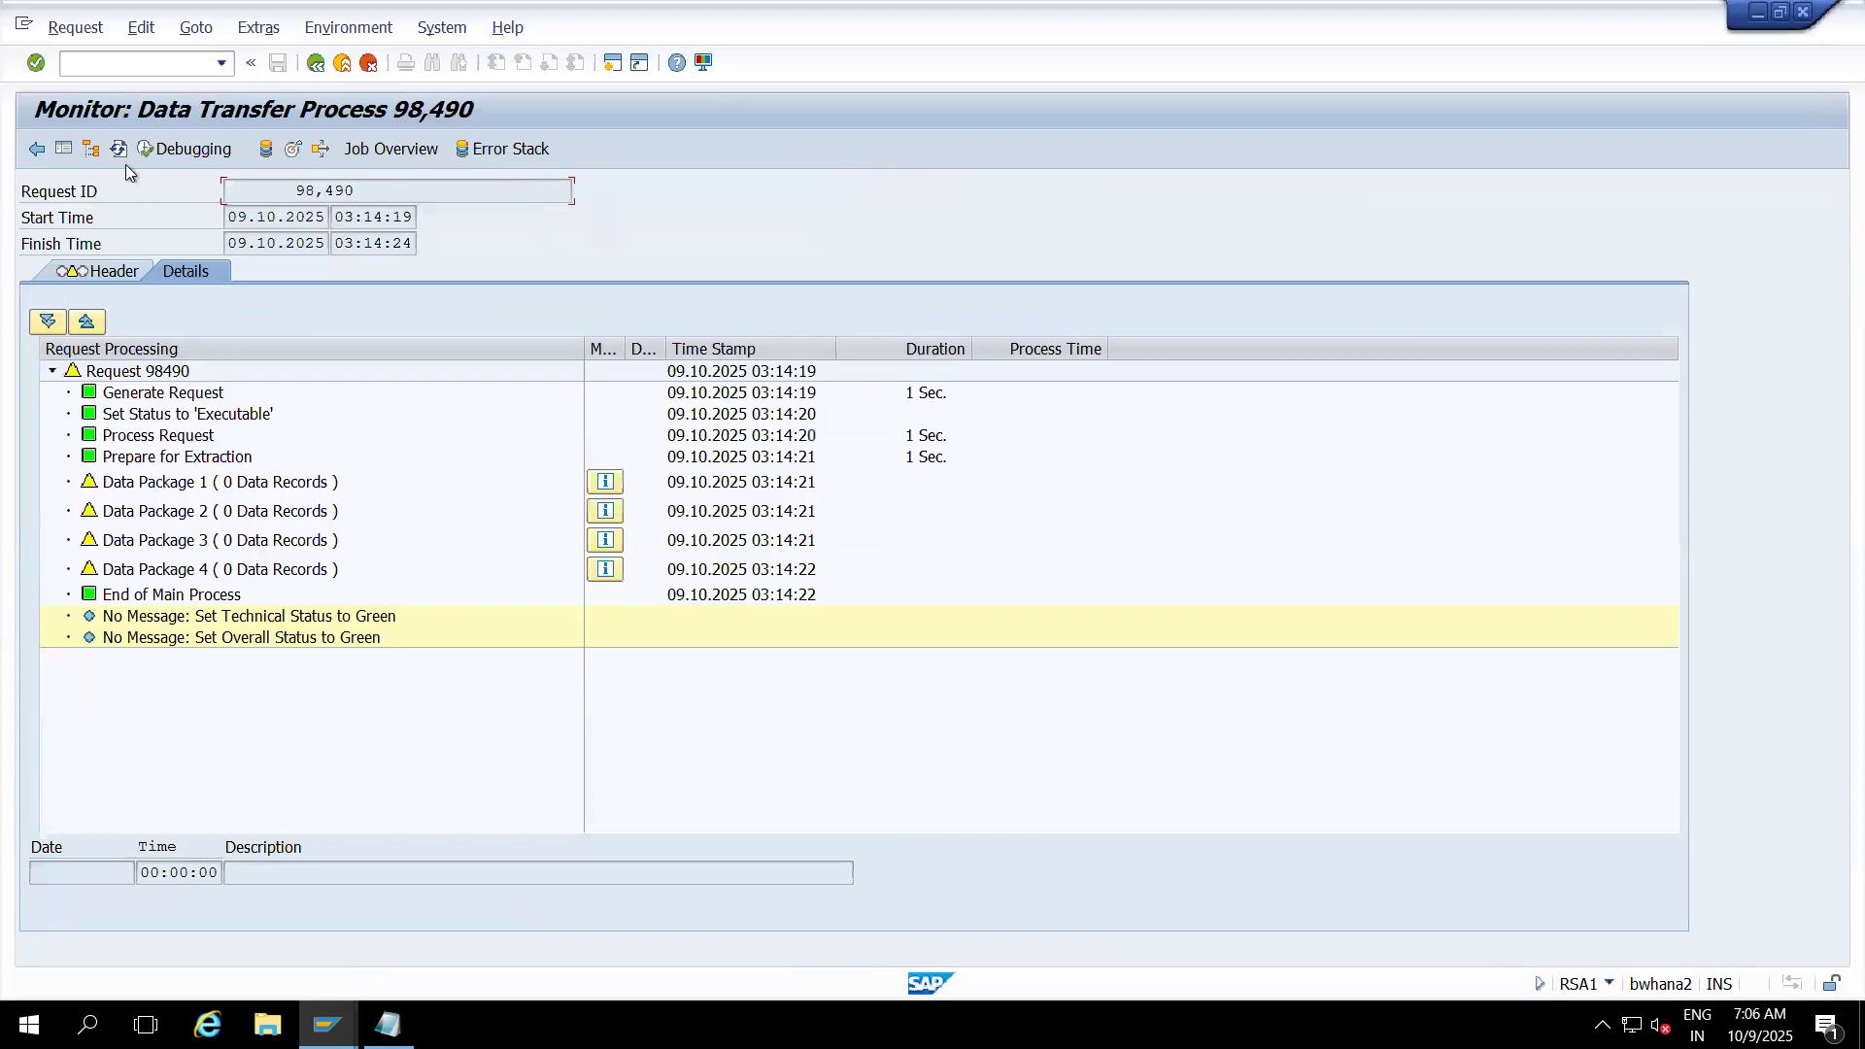
# - Refresh the request monitor and examine the processing steps of Data Package 1, resizing the Request Processing column to read them fully
pyautogui.click(119, 149)
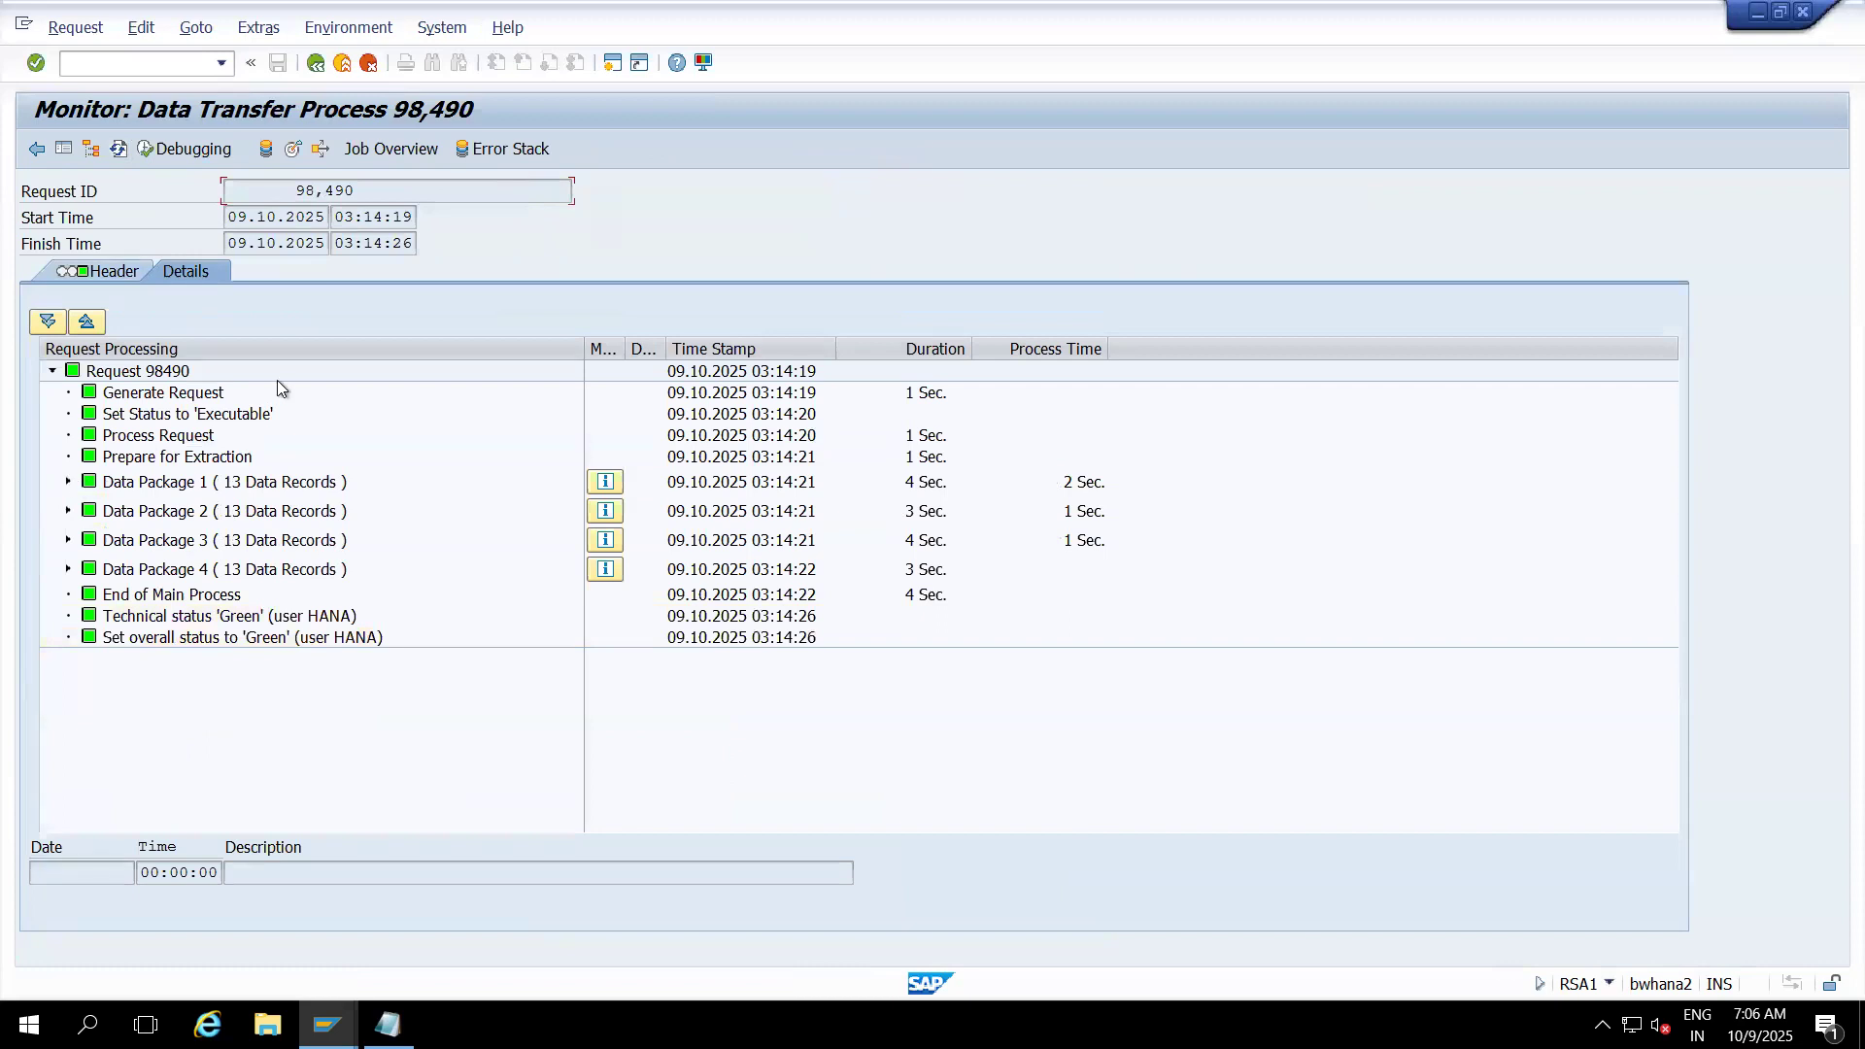
pyautogui.moveTo(584, 360); pyautogui.dragTo(456, 353)
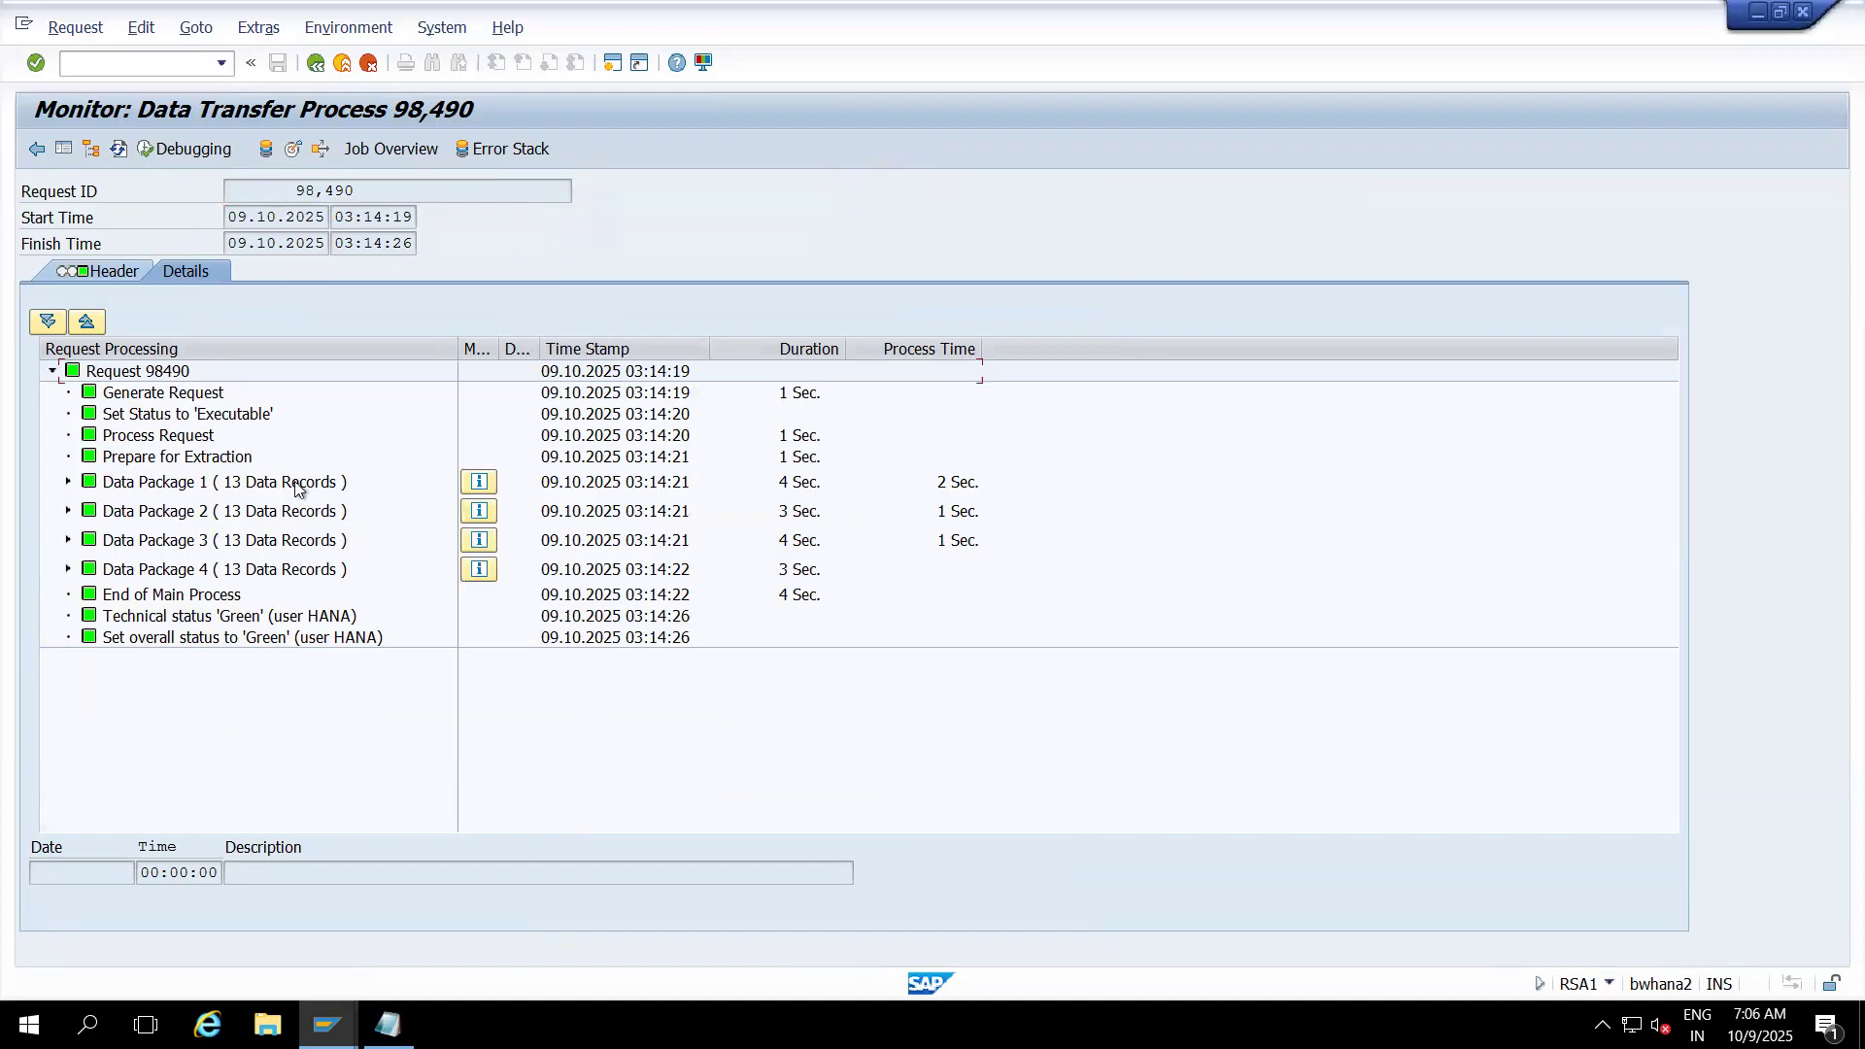
pyautogui.click(68, 483)
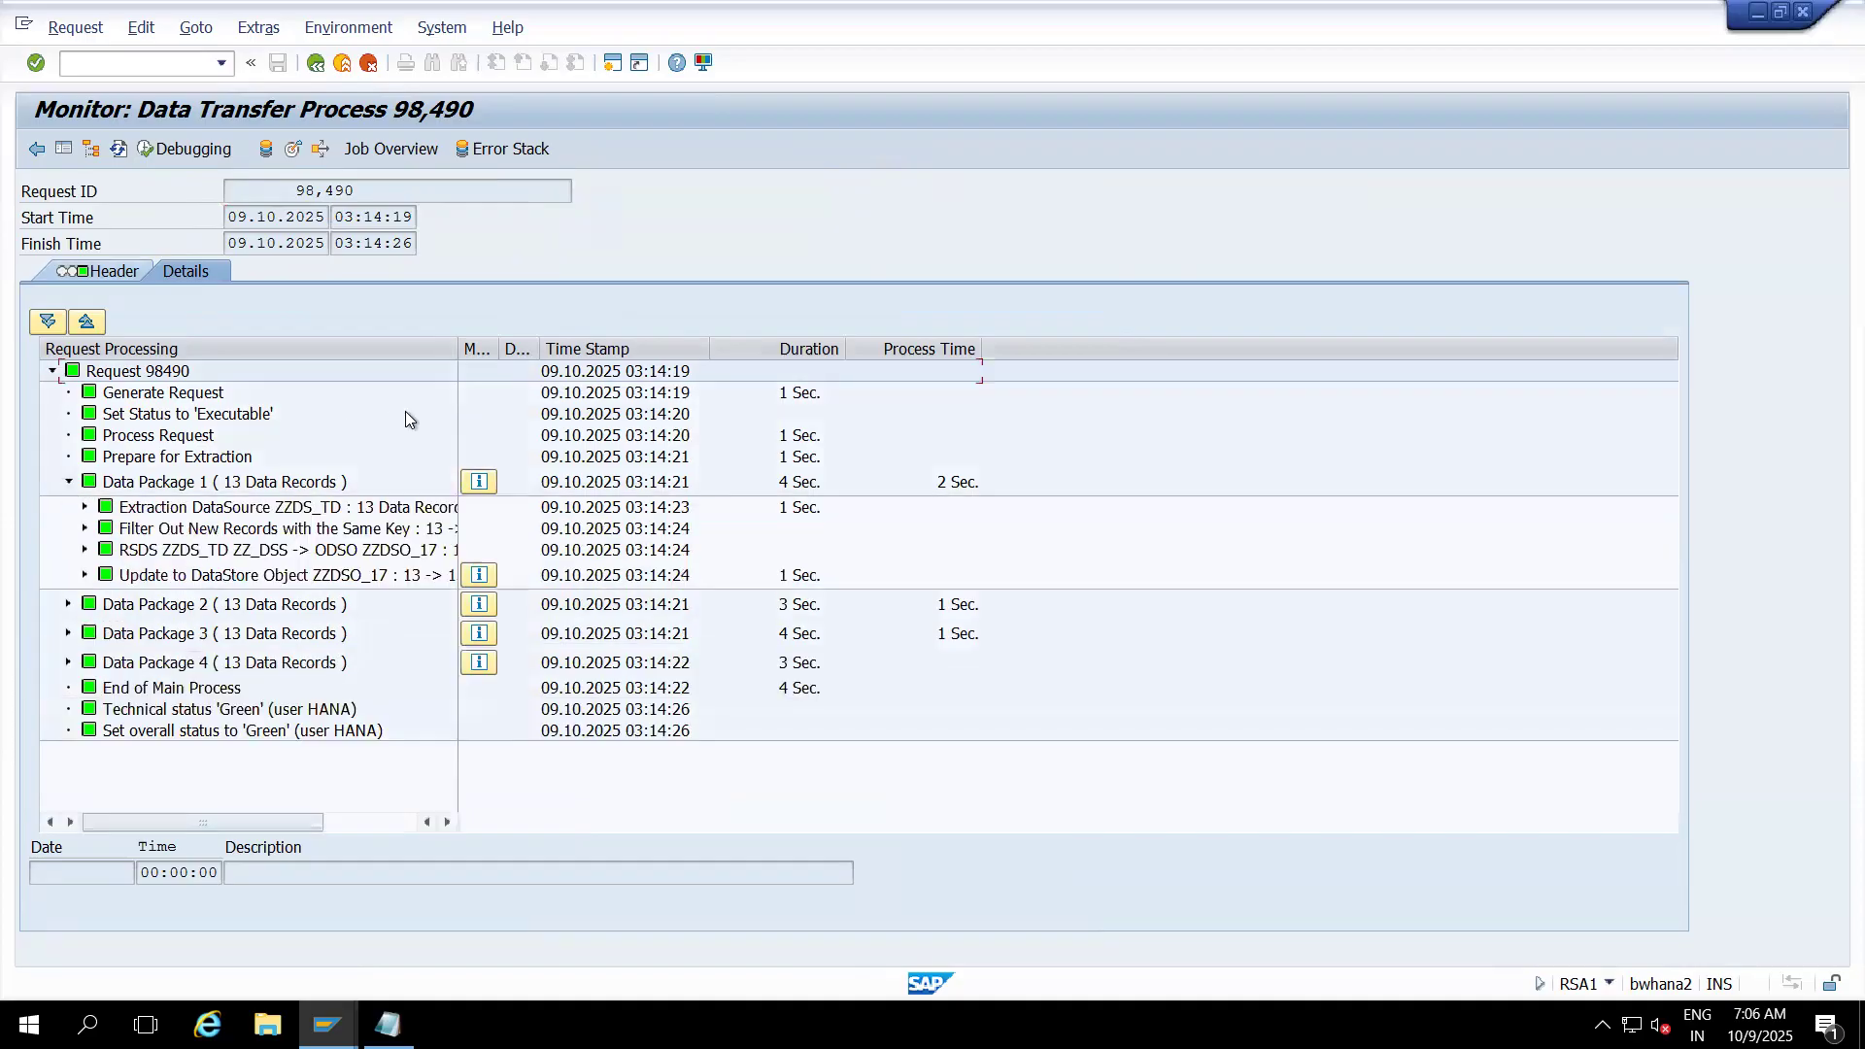
pyautogui.moveTo(470, 349); pyautogui.dragTo(639, 350)
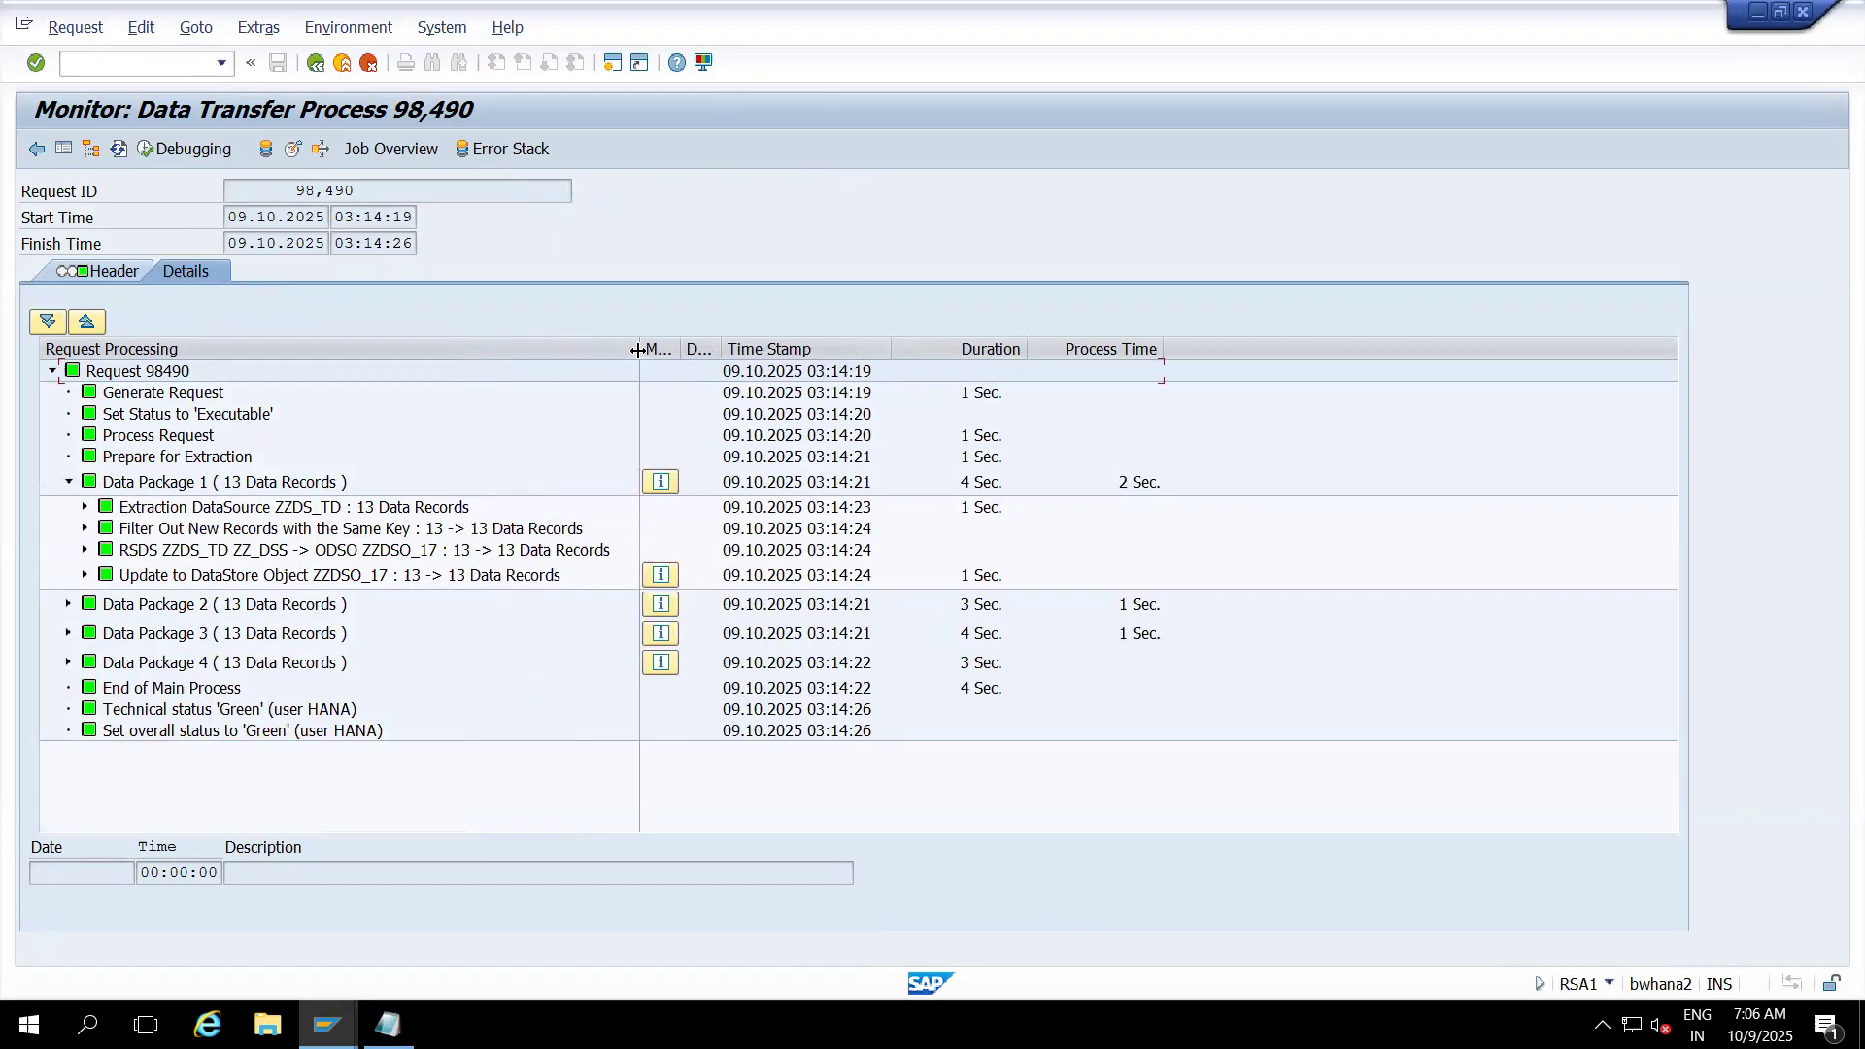
# - Inspect the request header's selections, widening the Sign and Option columns to check the COMP_CODE entry, and close the list
pyautogui.click(119, 270)
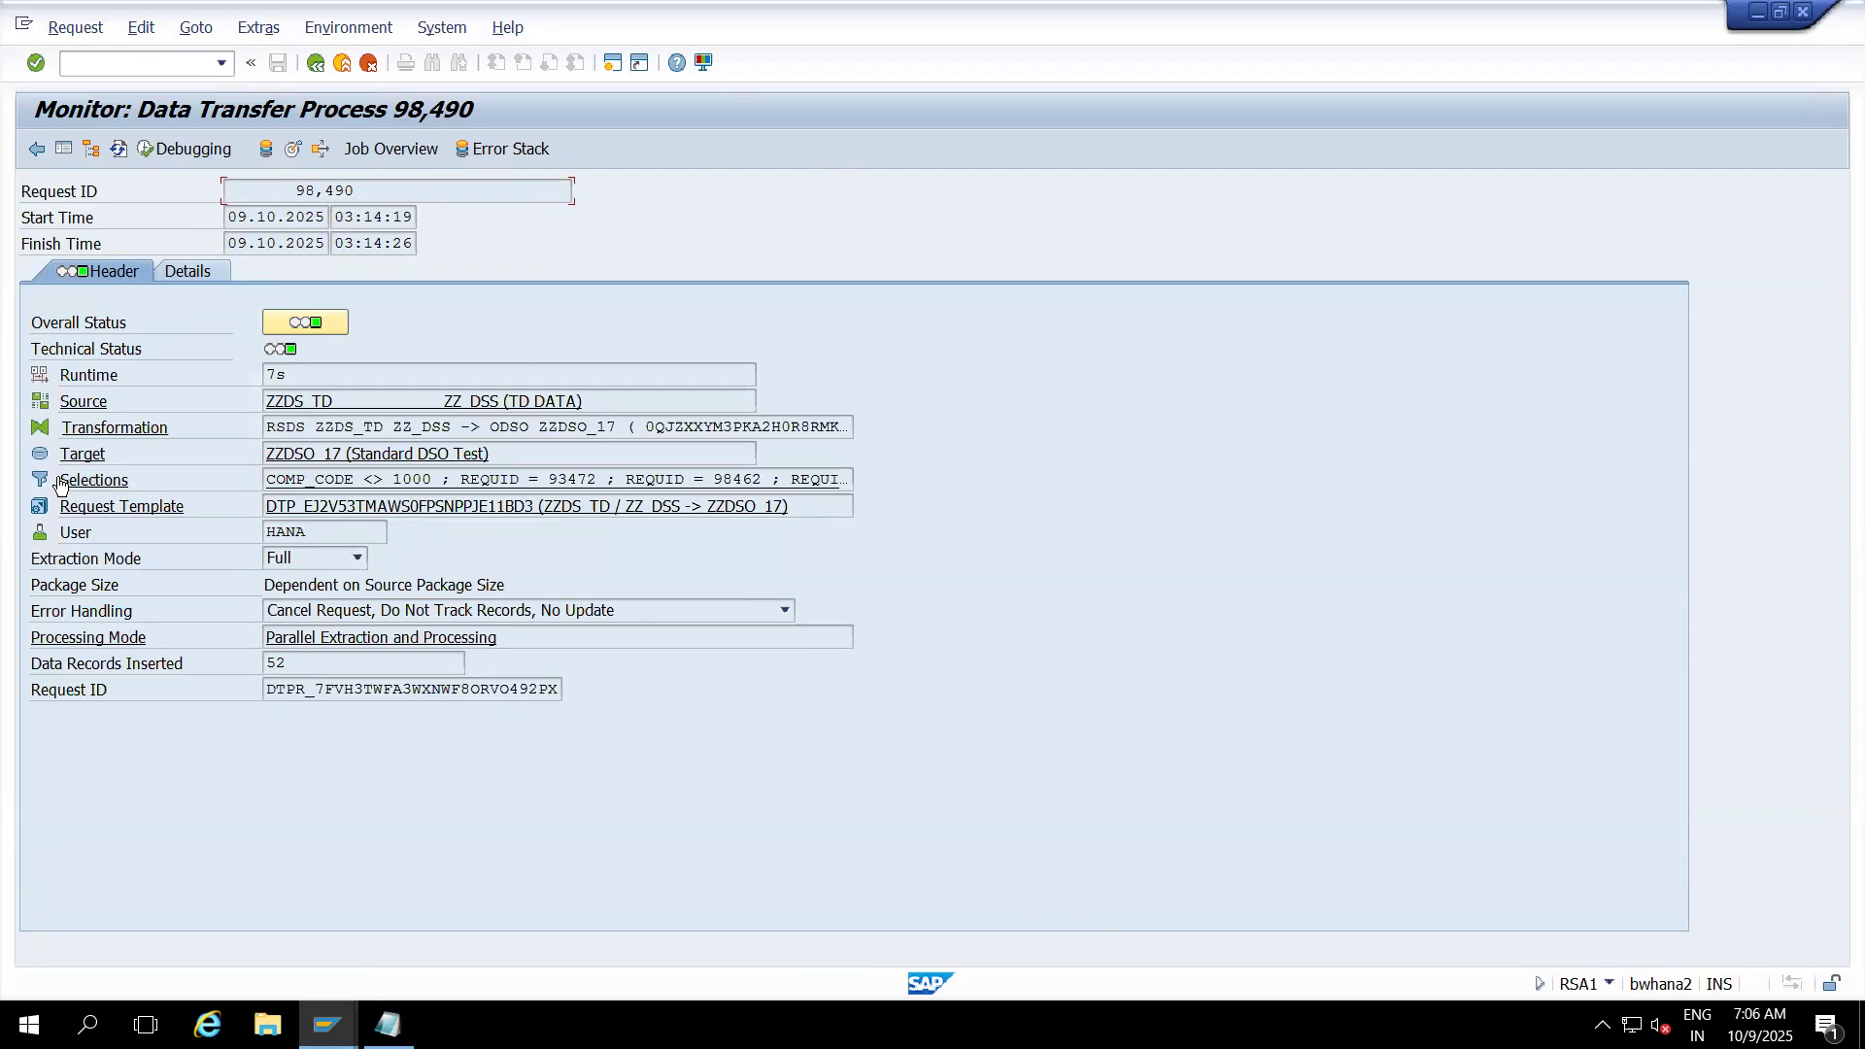
pyautogui.click(88, 485)
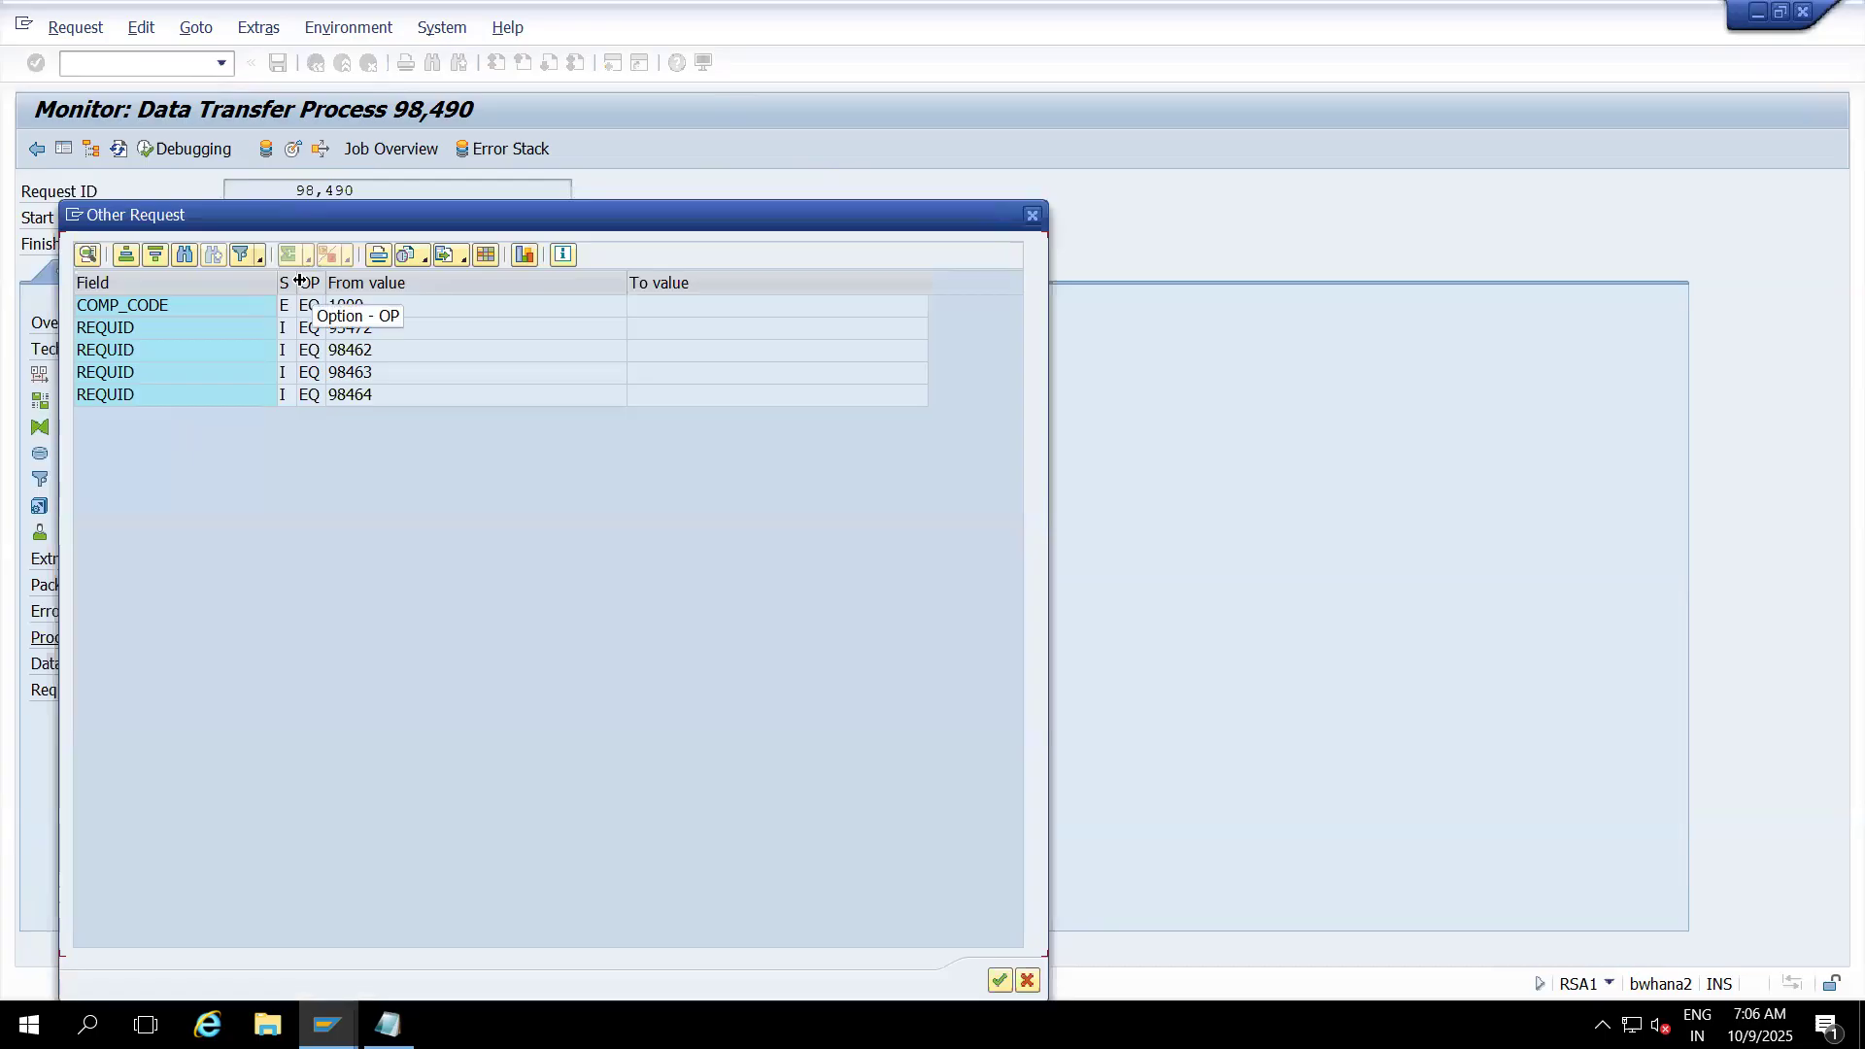
pyautogui.moveTo(301, 288); pyautogui.dragTo(352, 283)
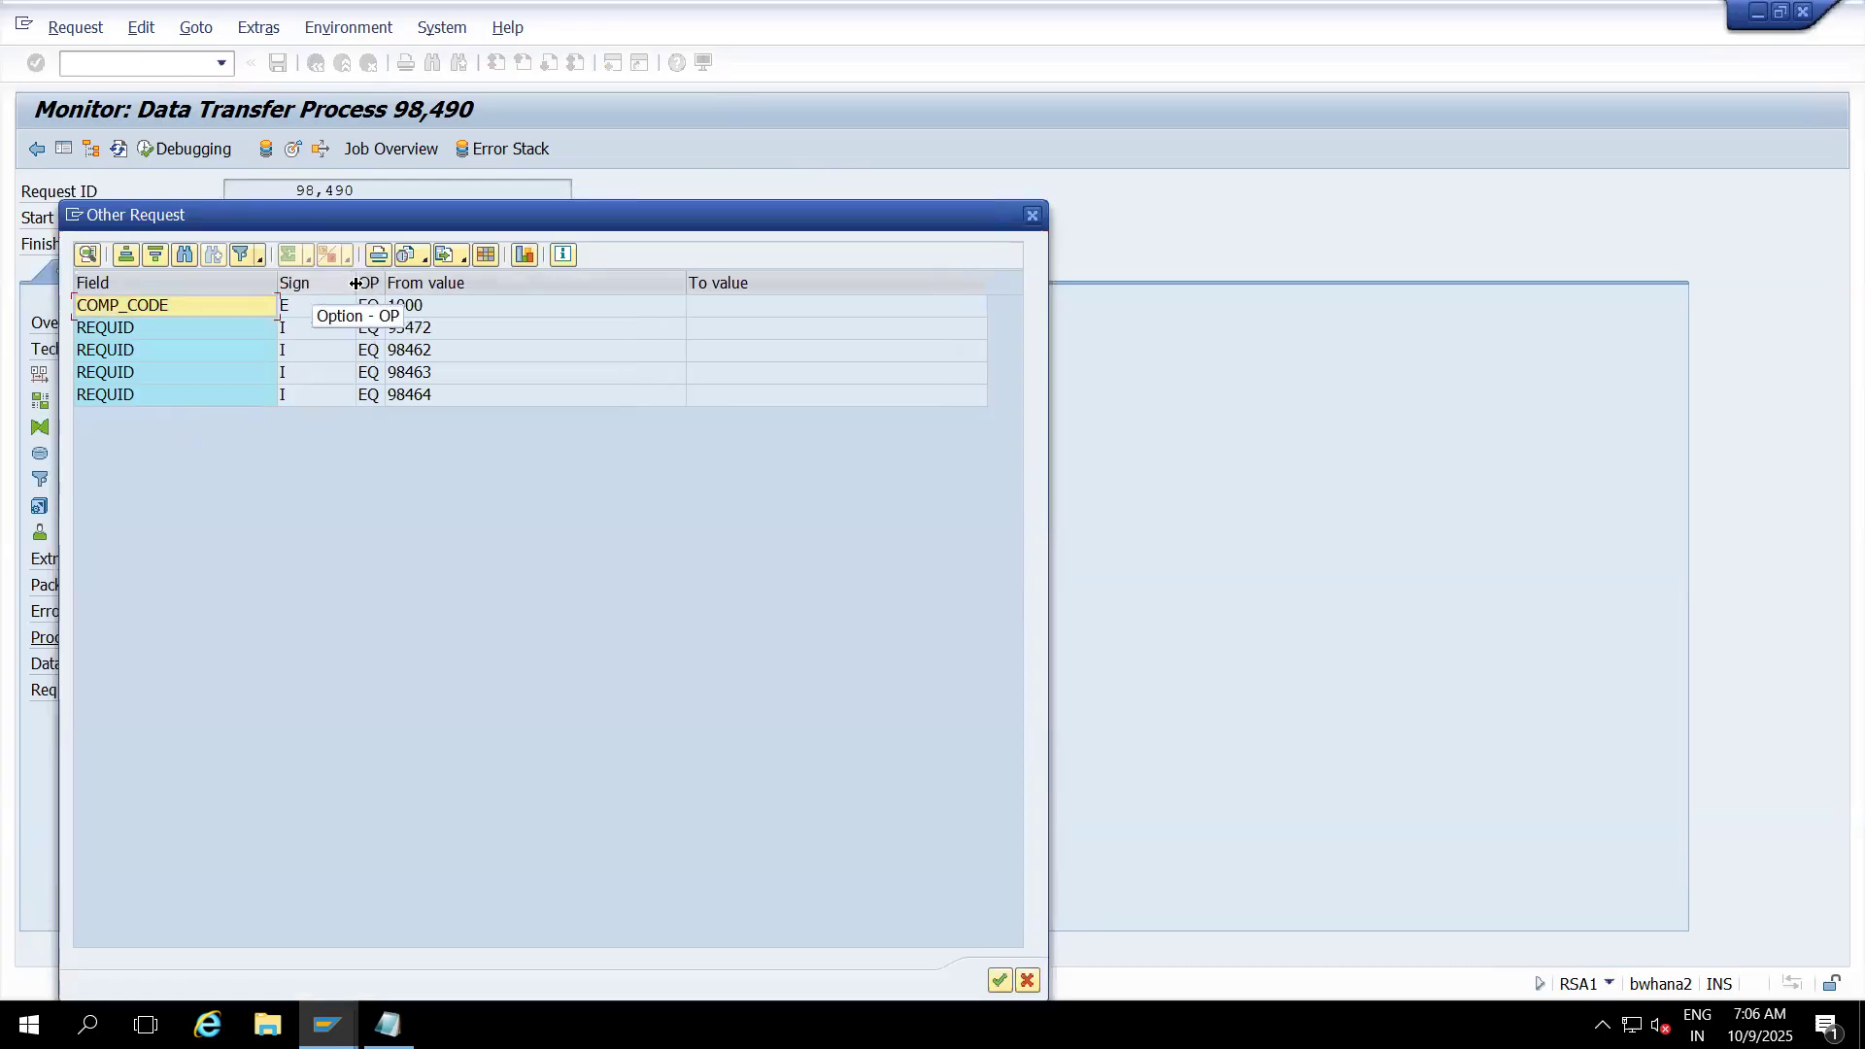
pyautogui.moveTo(386, 283); pyautogui.dragTo(475, 281)
pyautogui.click(301, 311)
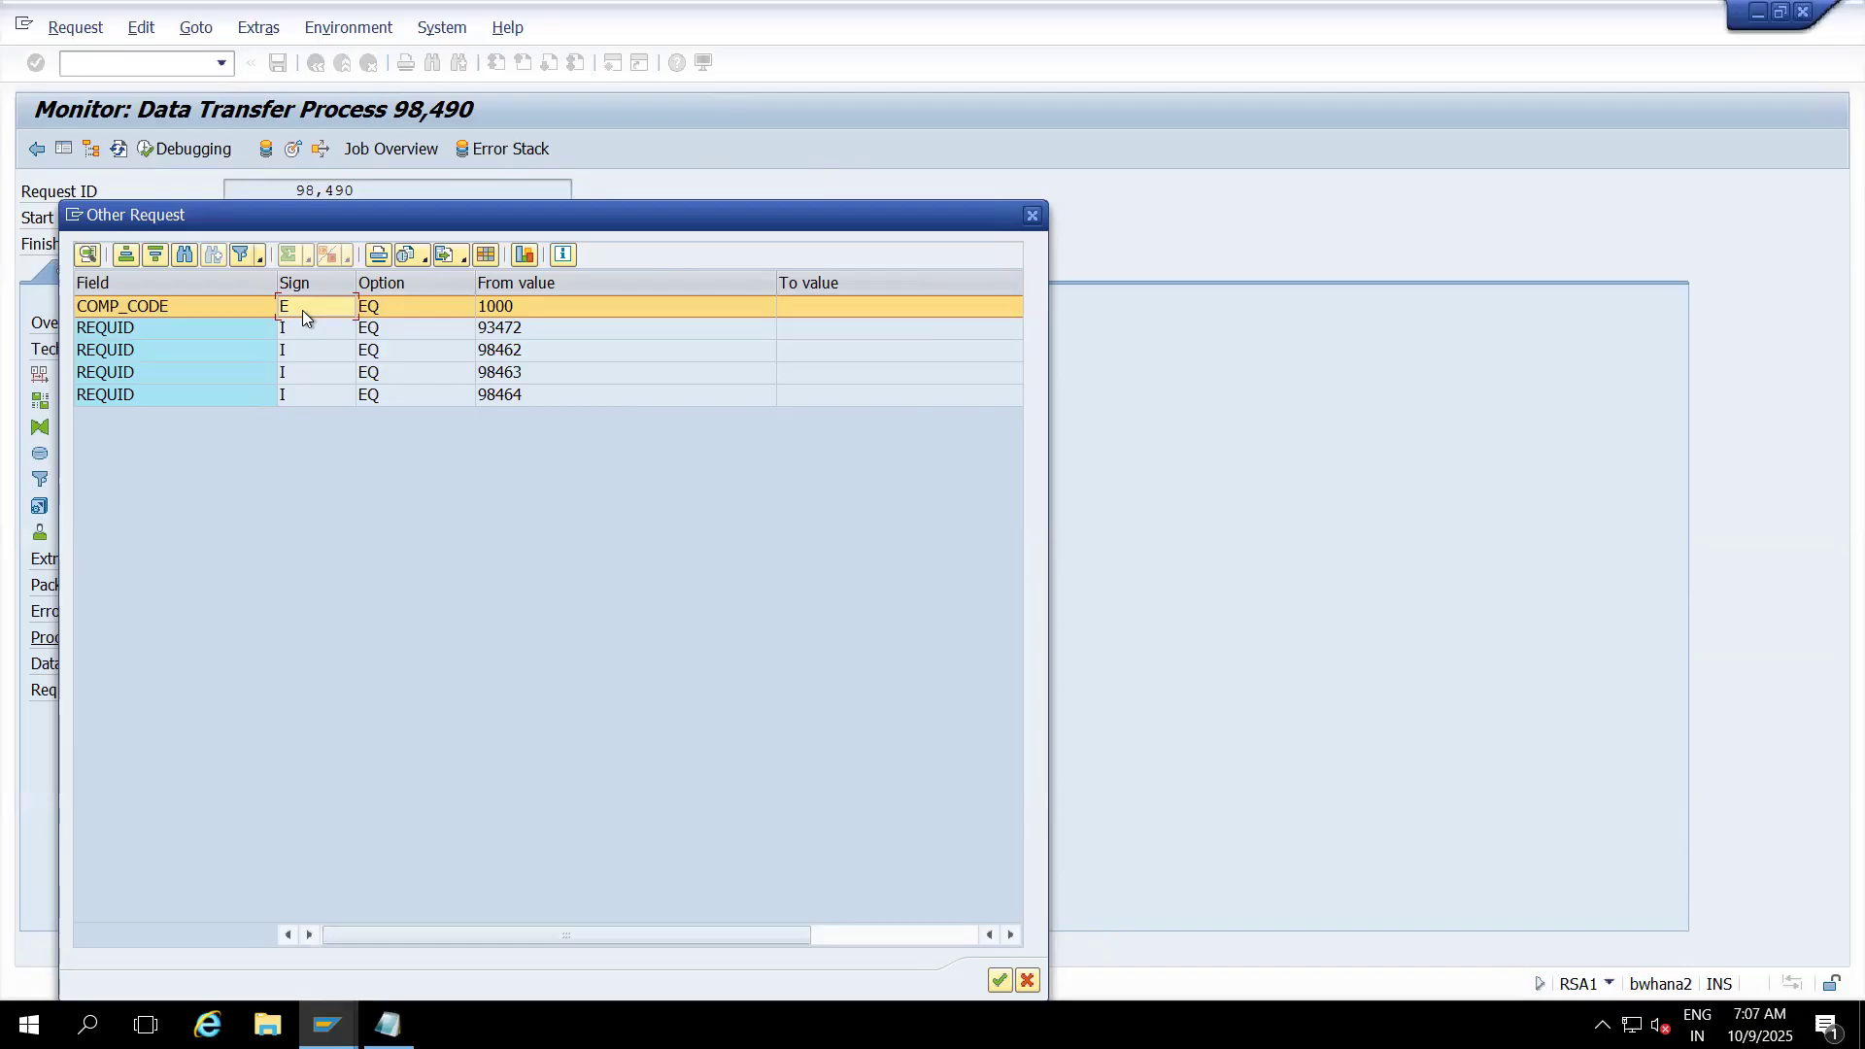
pyautogui.click(1040, 218)
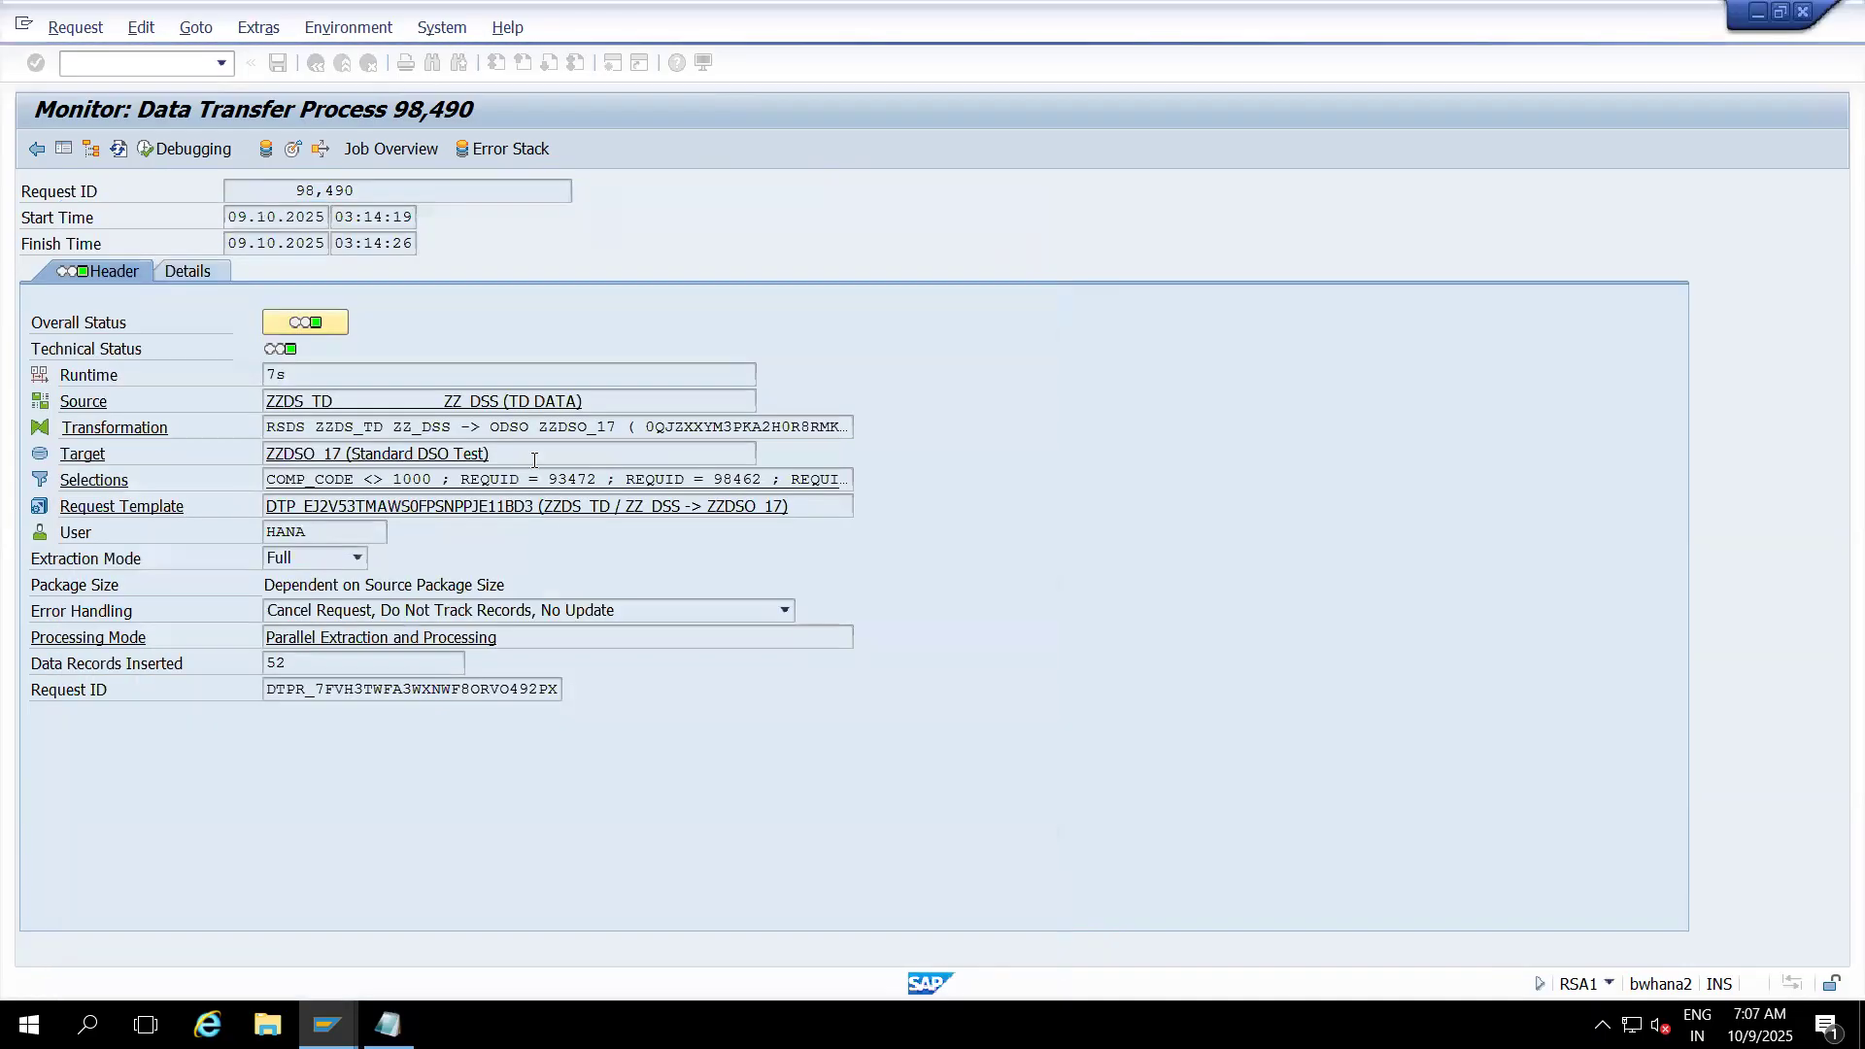
# - Recheck Data Package 1 in the request details and open the management of the target ZZDSO_17
pyautogui.click(201, 270)
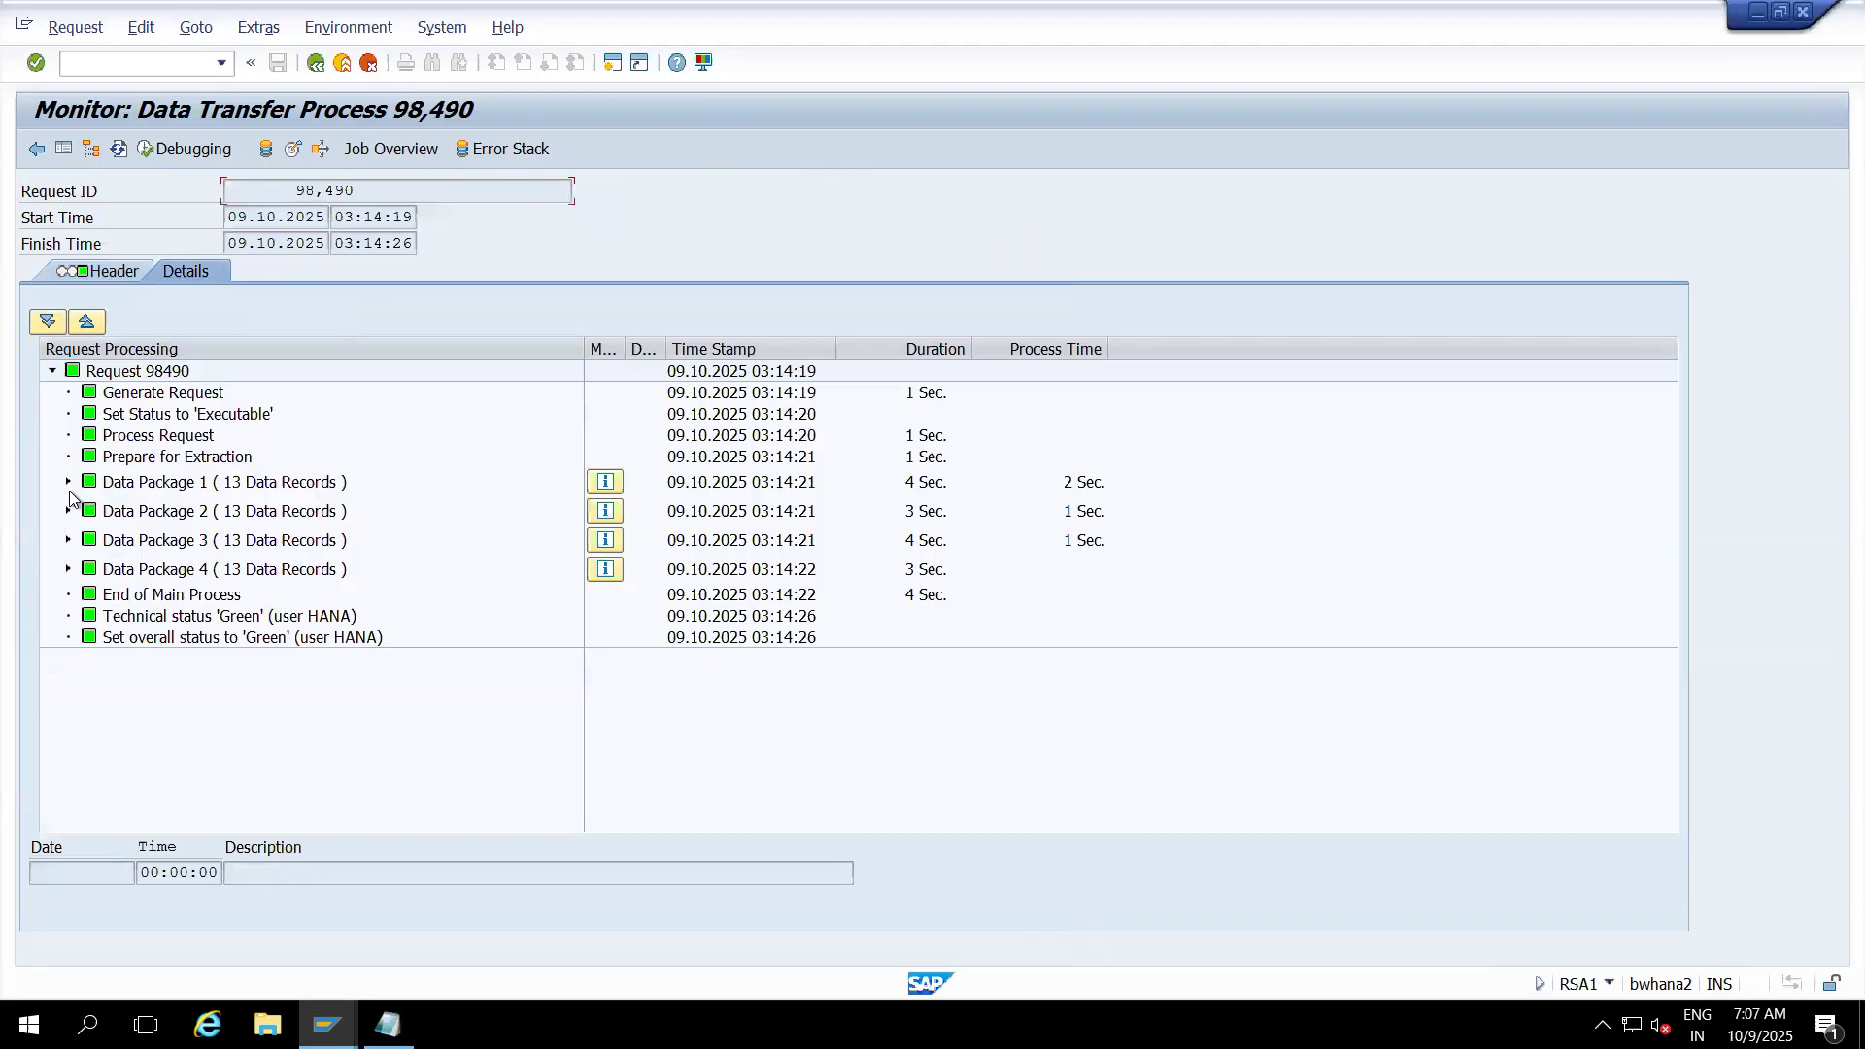
pyautogui.click(68, 481)
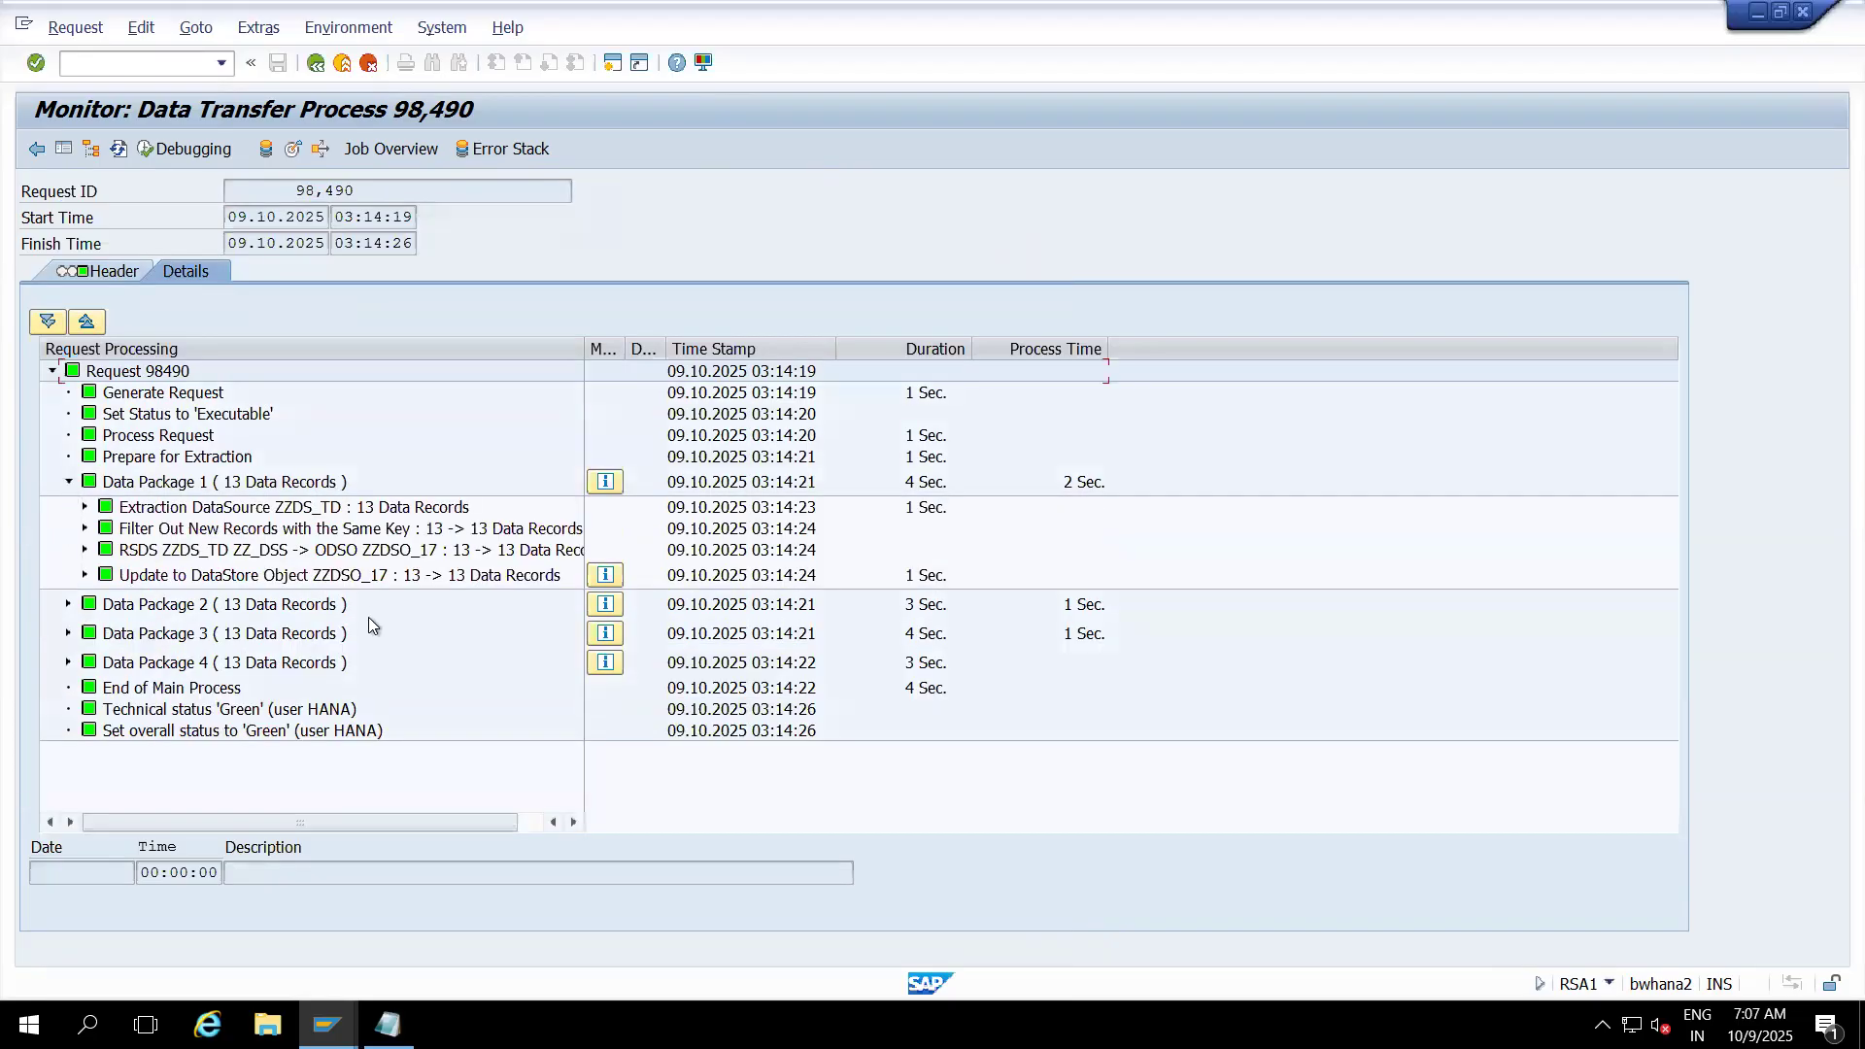
pyautogui.click(293, 150)
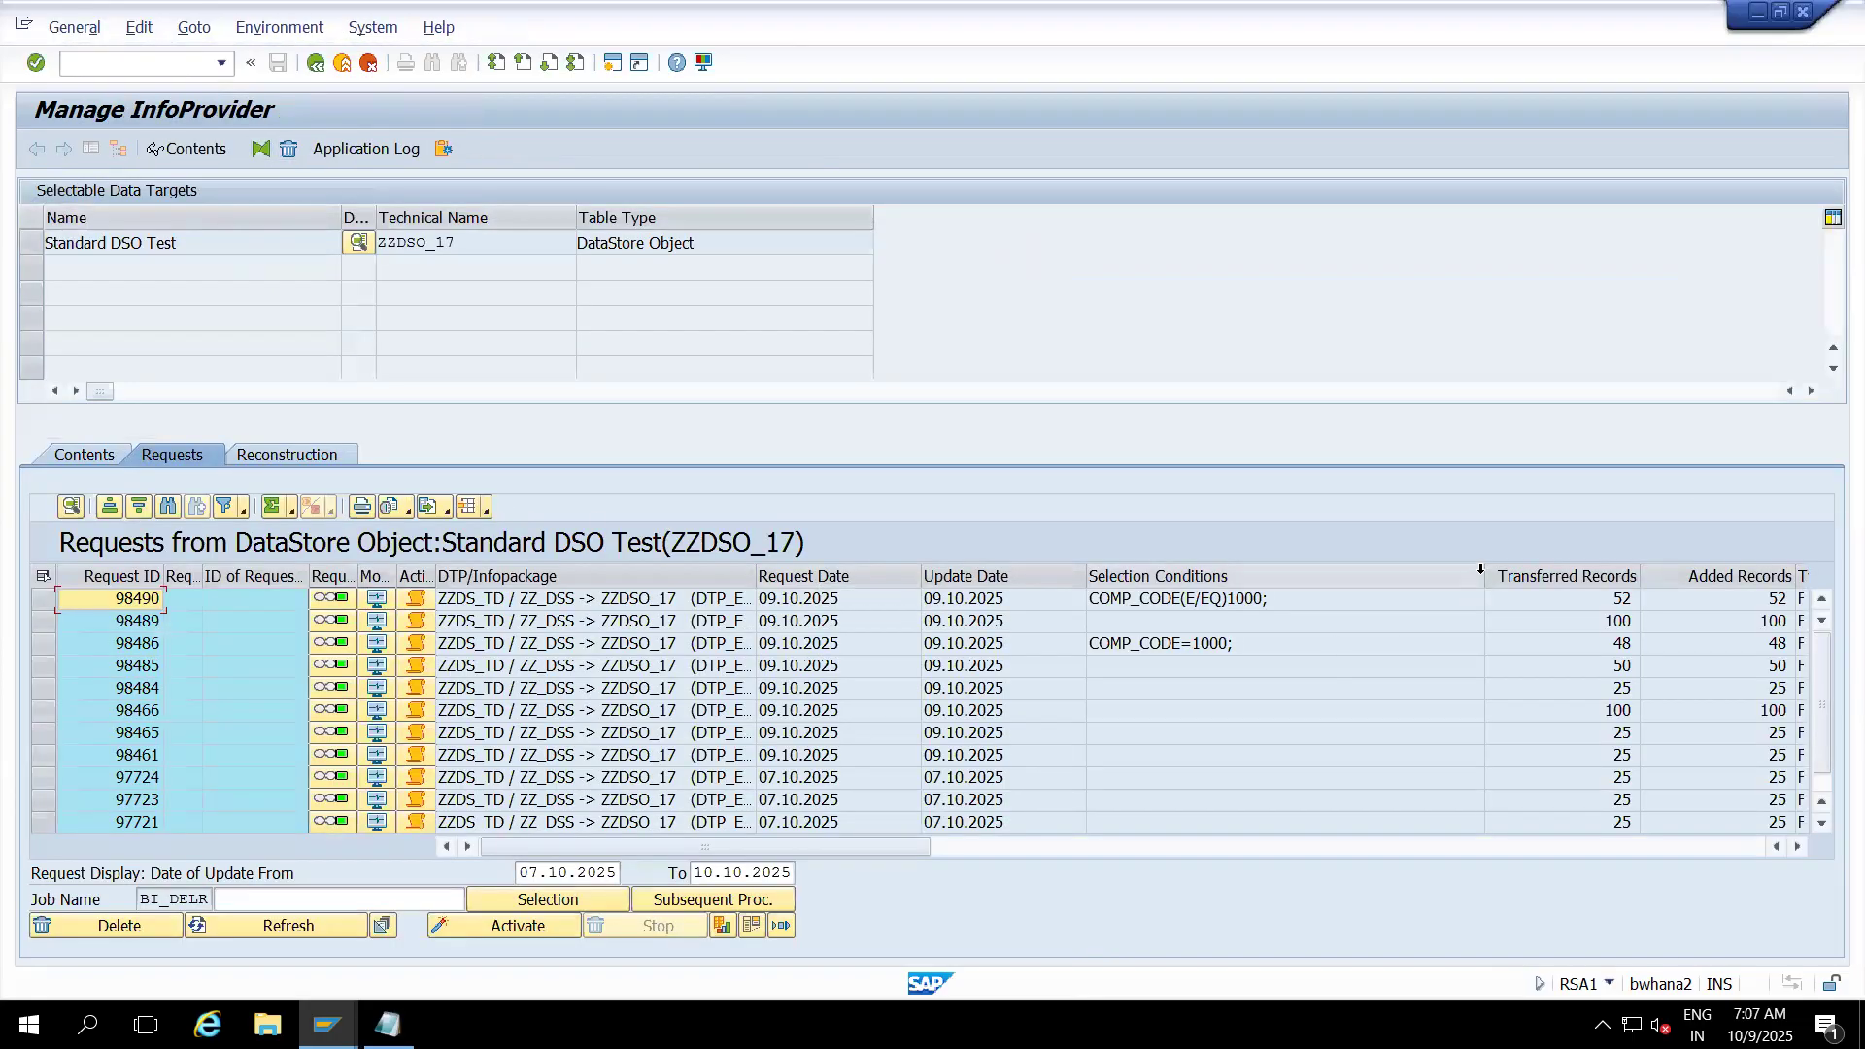
# - Narrow the Selection Conditions and Update Date columns and compare the selection conditions of requests 98490 and 98486
pyautogui.moveTo(1487, 567); pyautogui.dragTo(1355, 569)
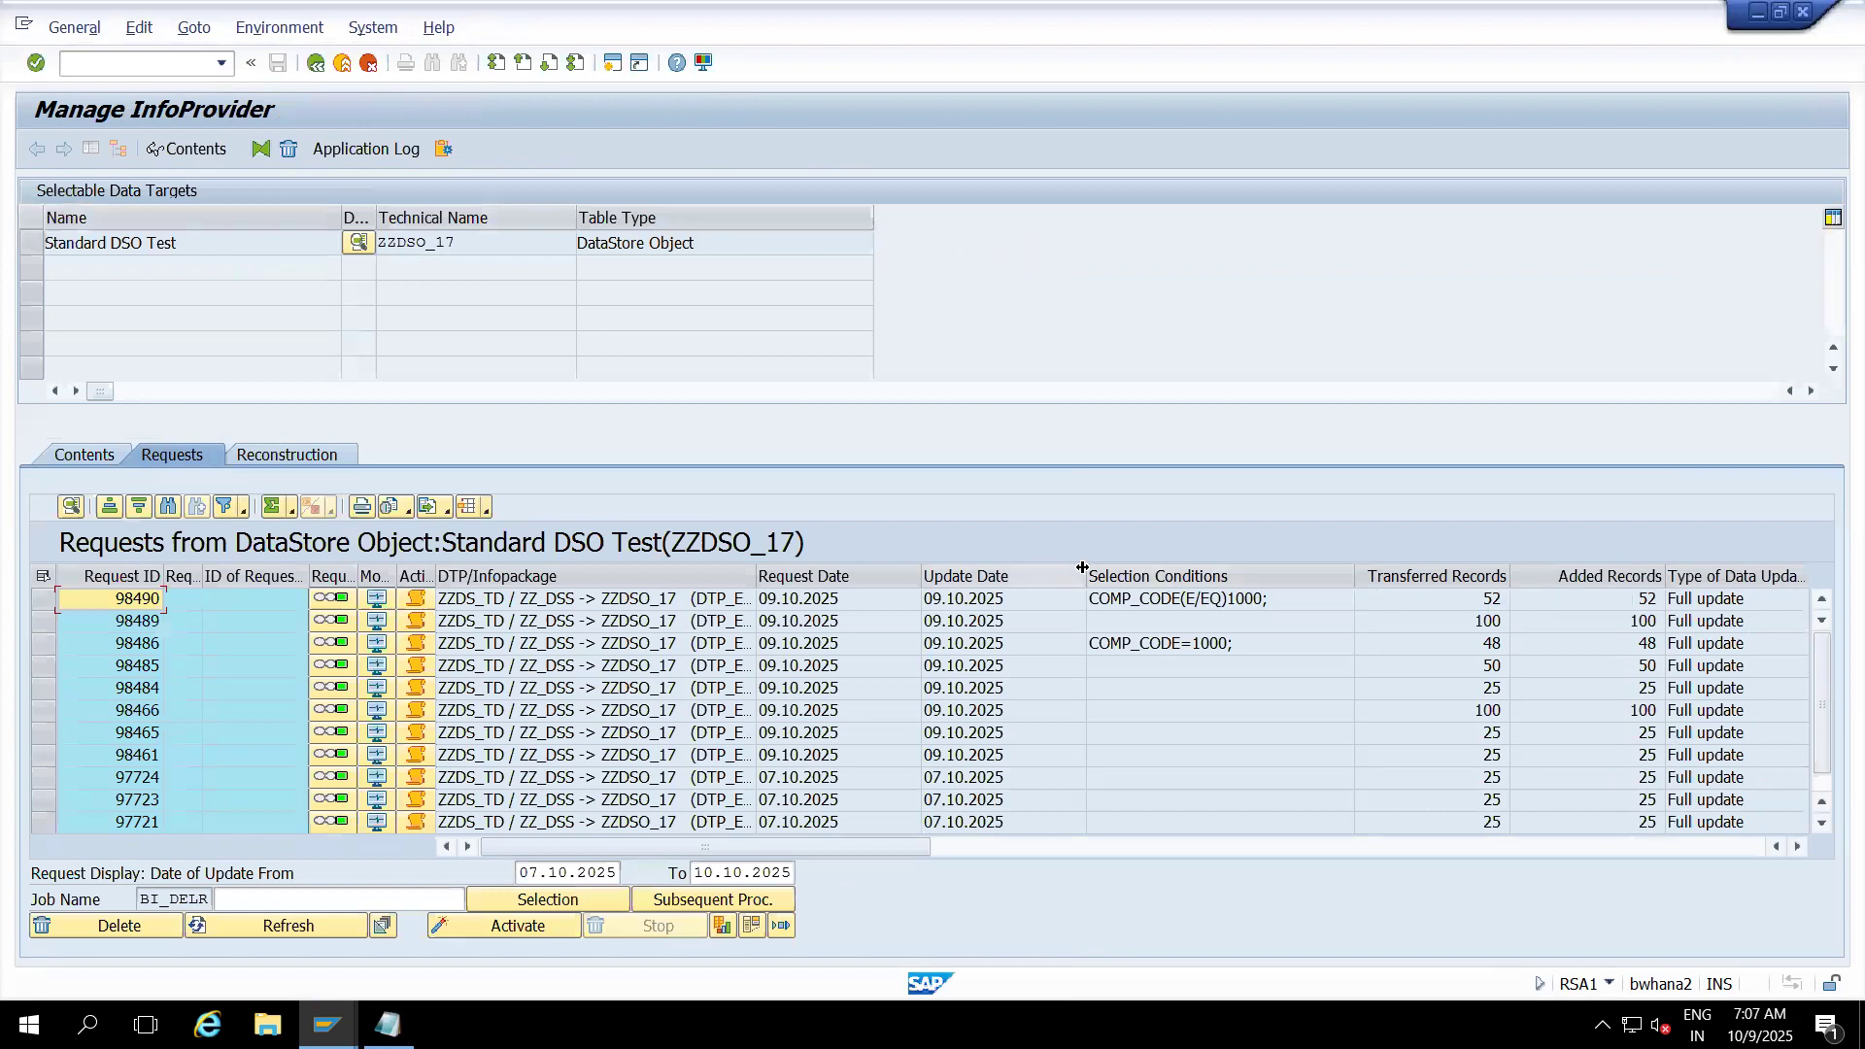
pyautogui.moveTo(1086, 572); pyautogui.dragTo(1030, 573)
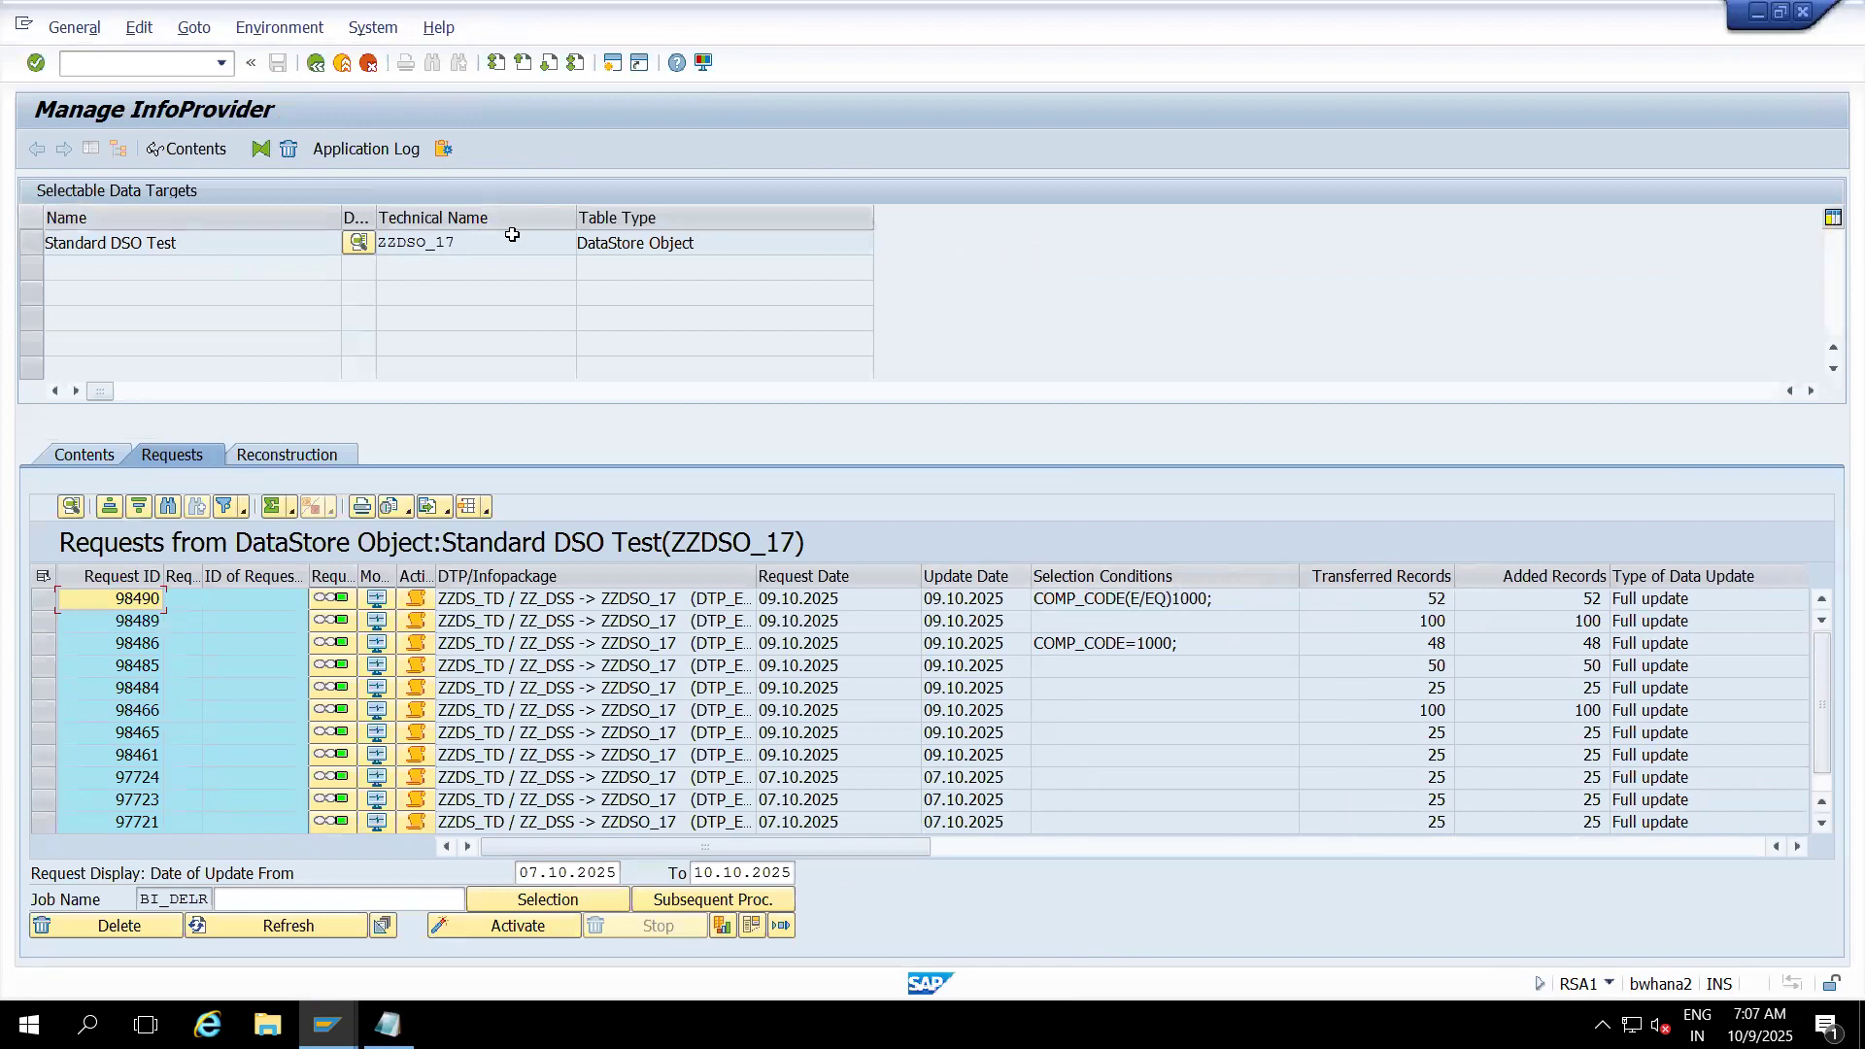
pyautogui.moveTo(460, 239); pyautogui.dragTo(376, 242)
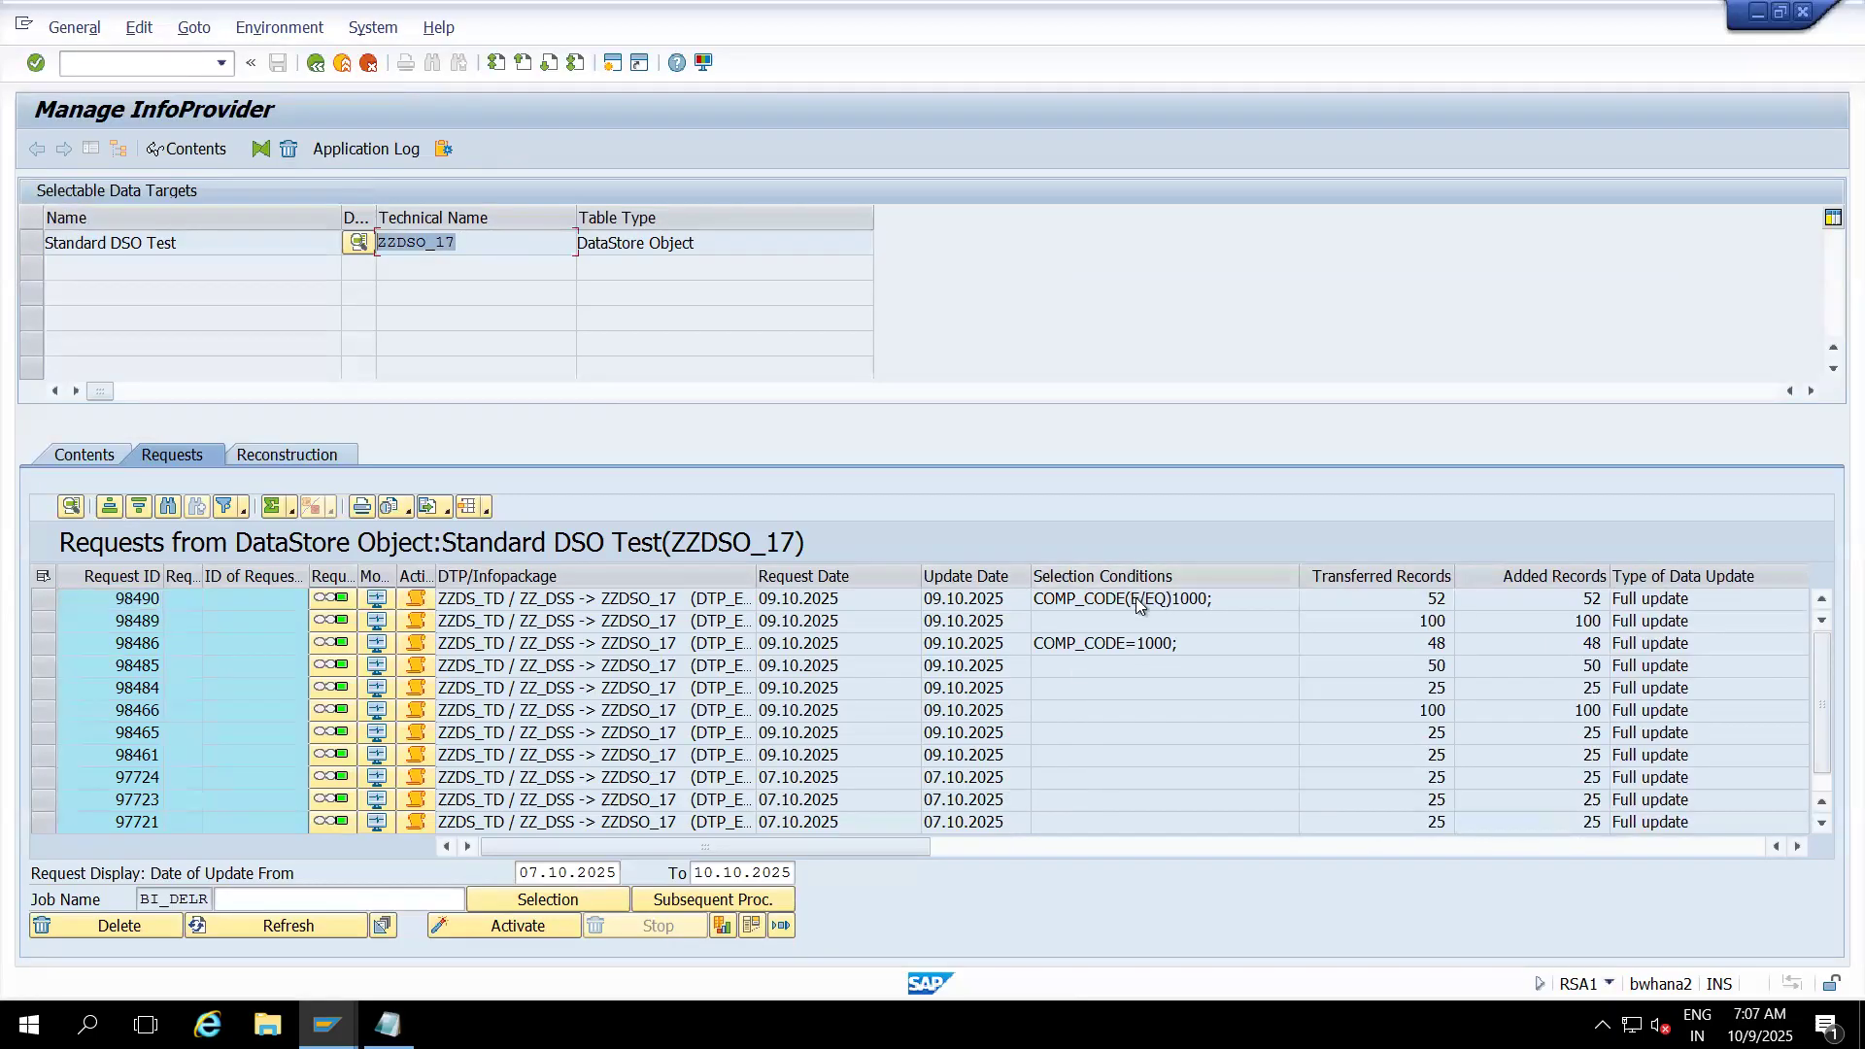
pyautogui.click(1186, 650)
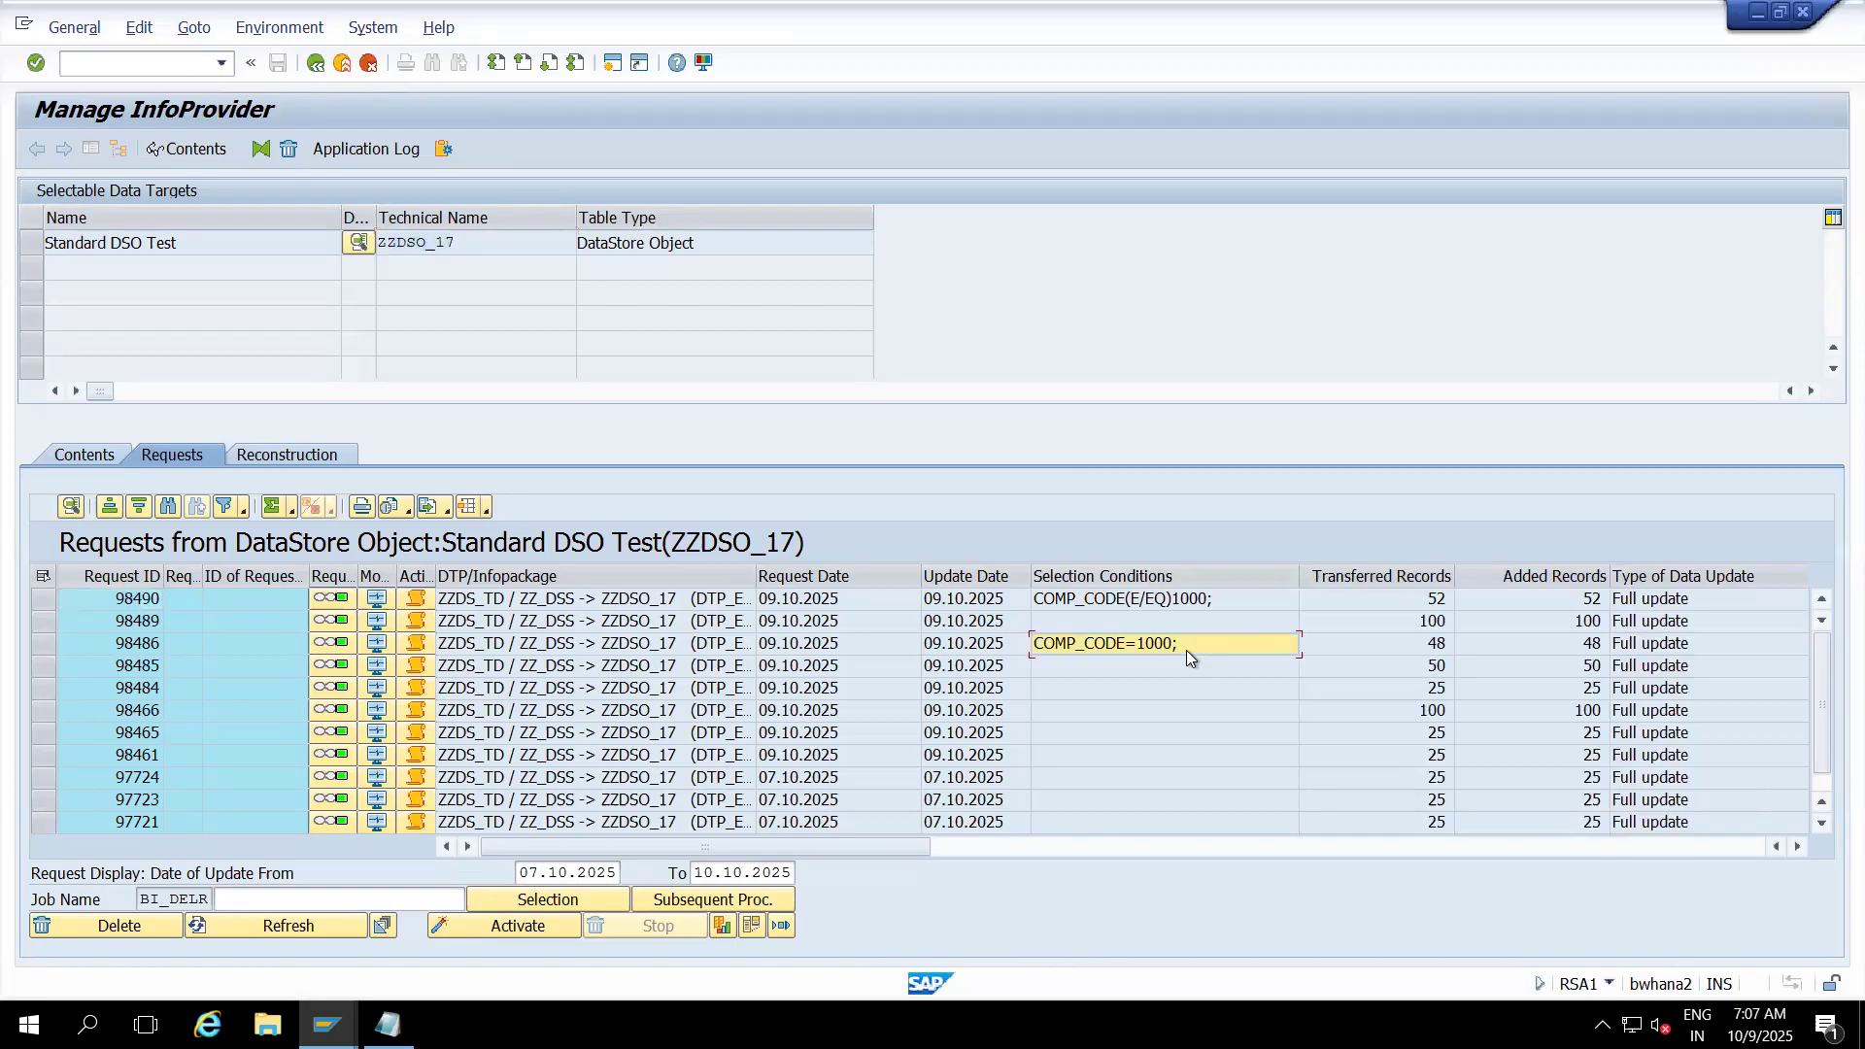
pyautogui.click(1158, 600)
pyautogui.click(1174, 649)
pyautogui.click(1136, 599)
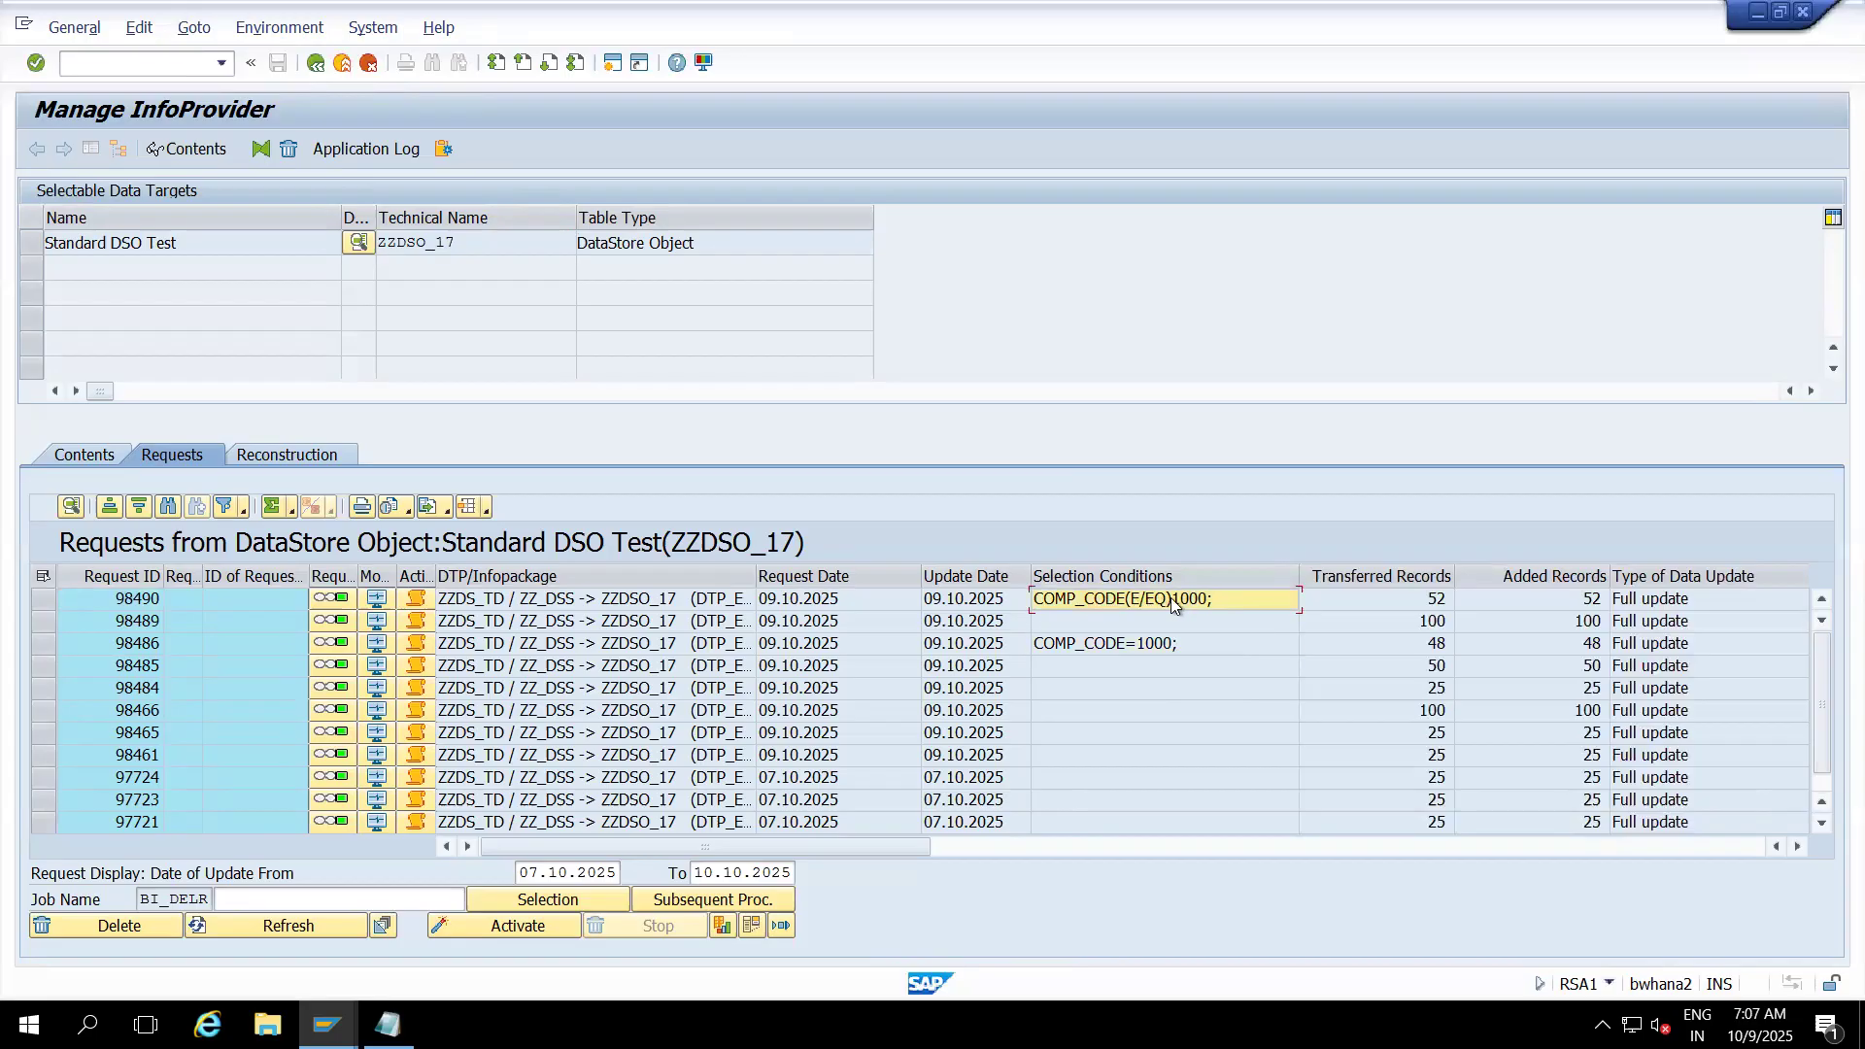
pyautogui.click(1173, 649)
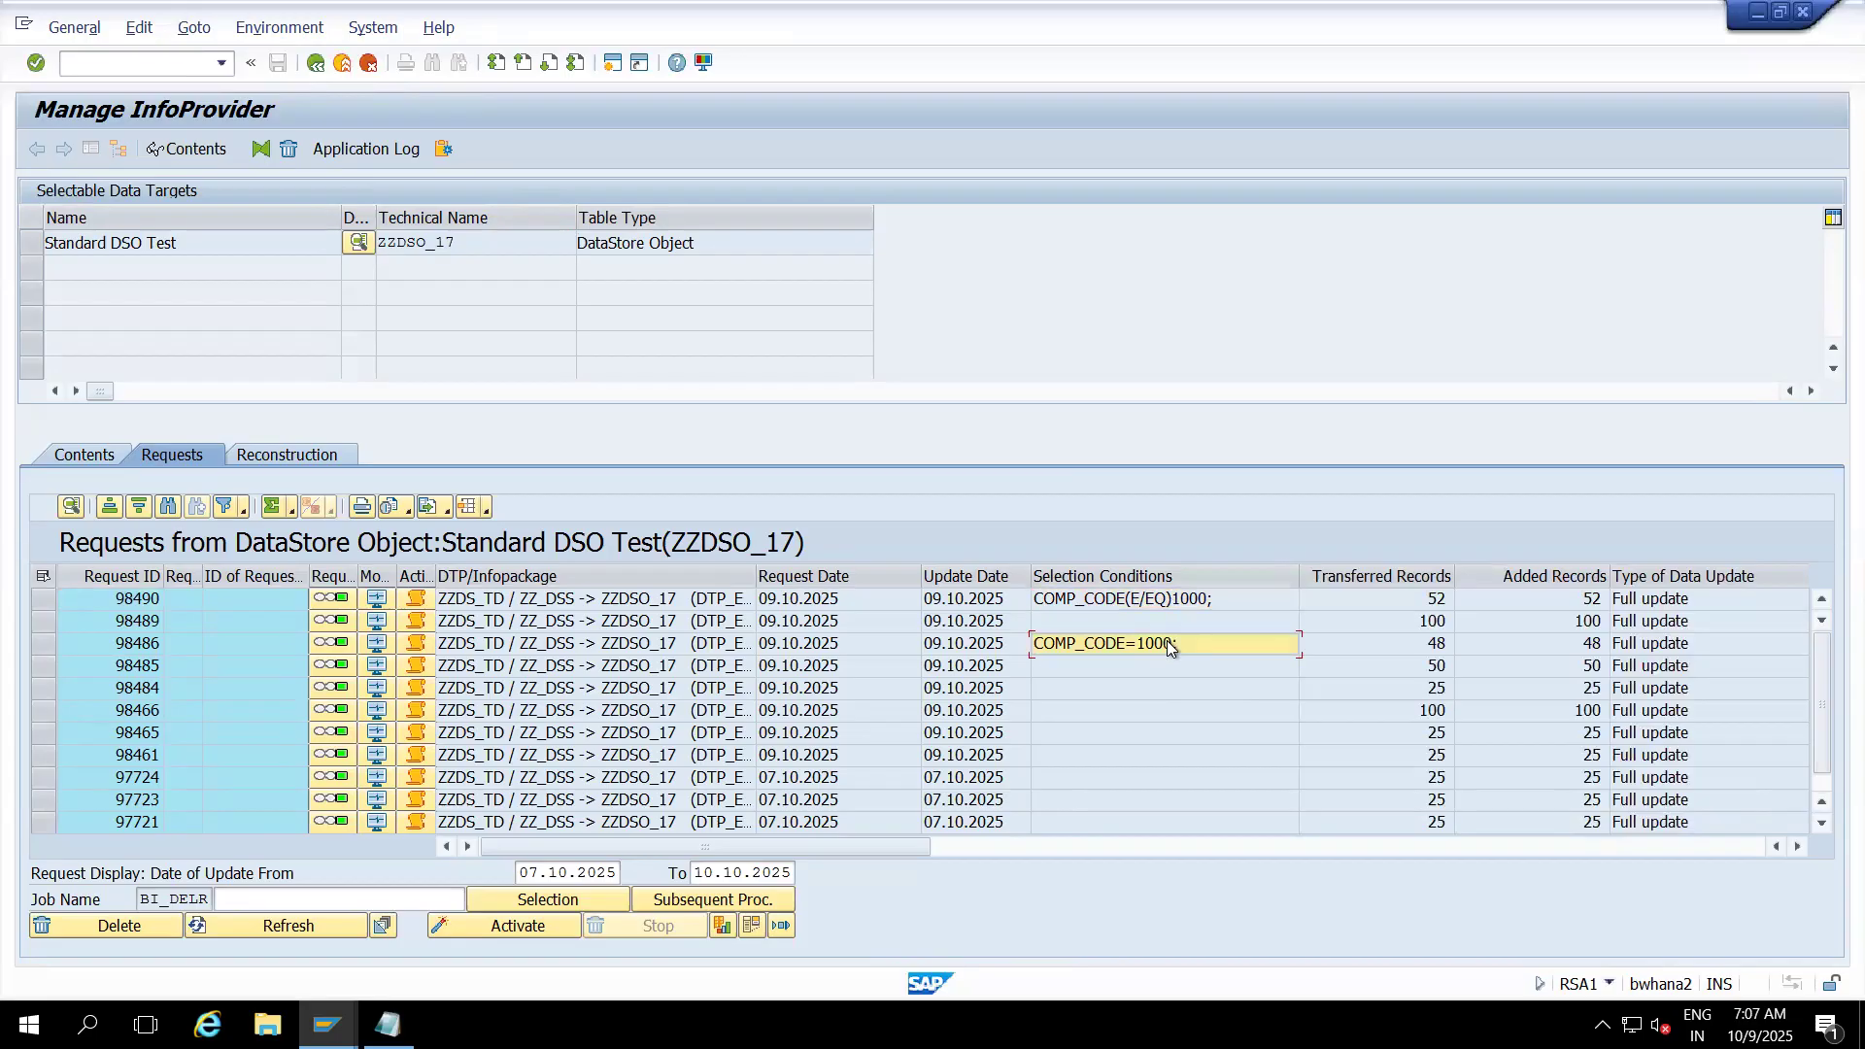
pyautogui.click(1138, 601)
pyautogui.click(1140, 645)
pyautogui.click(1138, 581)
pyautogui.click(1127, 645)
pyautogui.click(1122, 603)
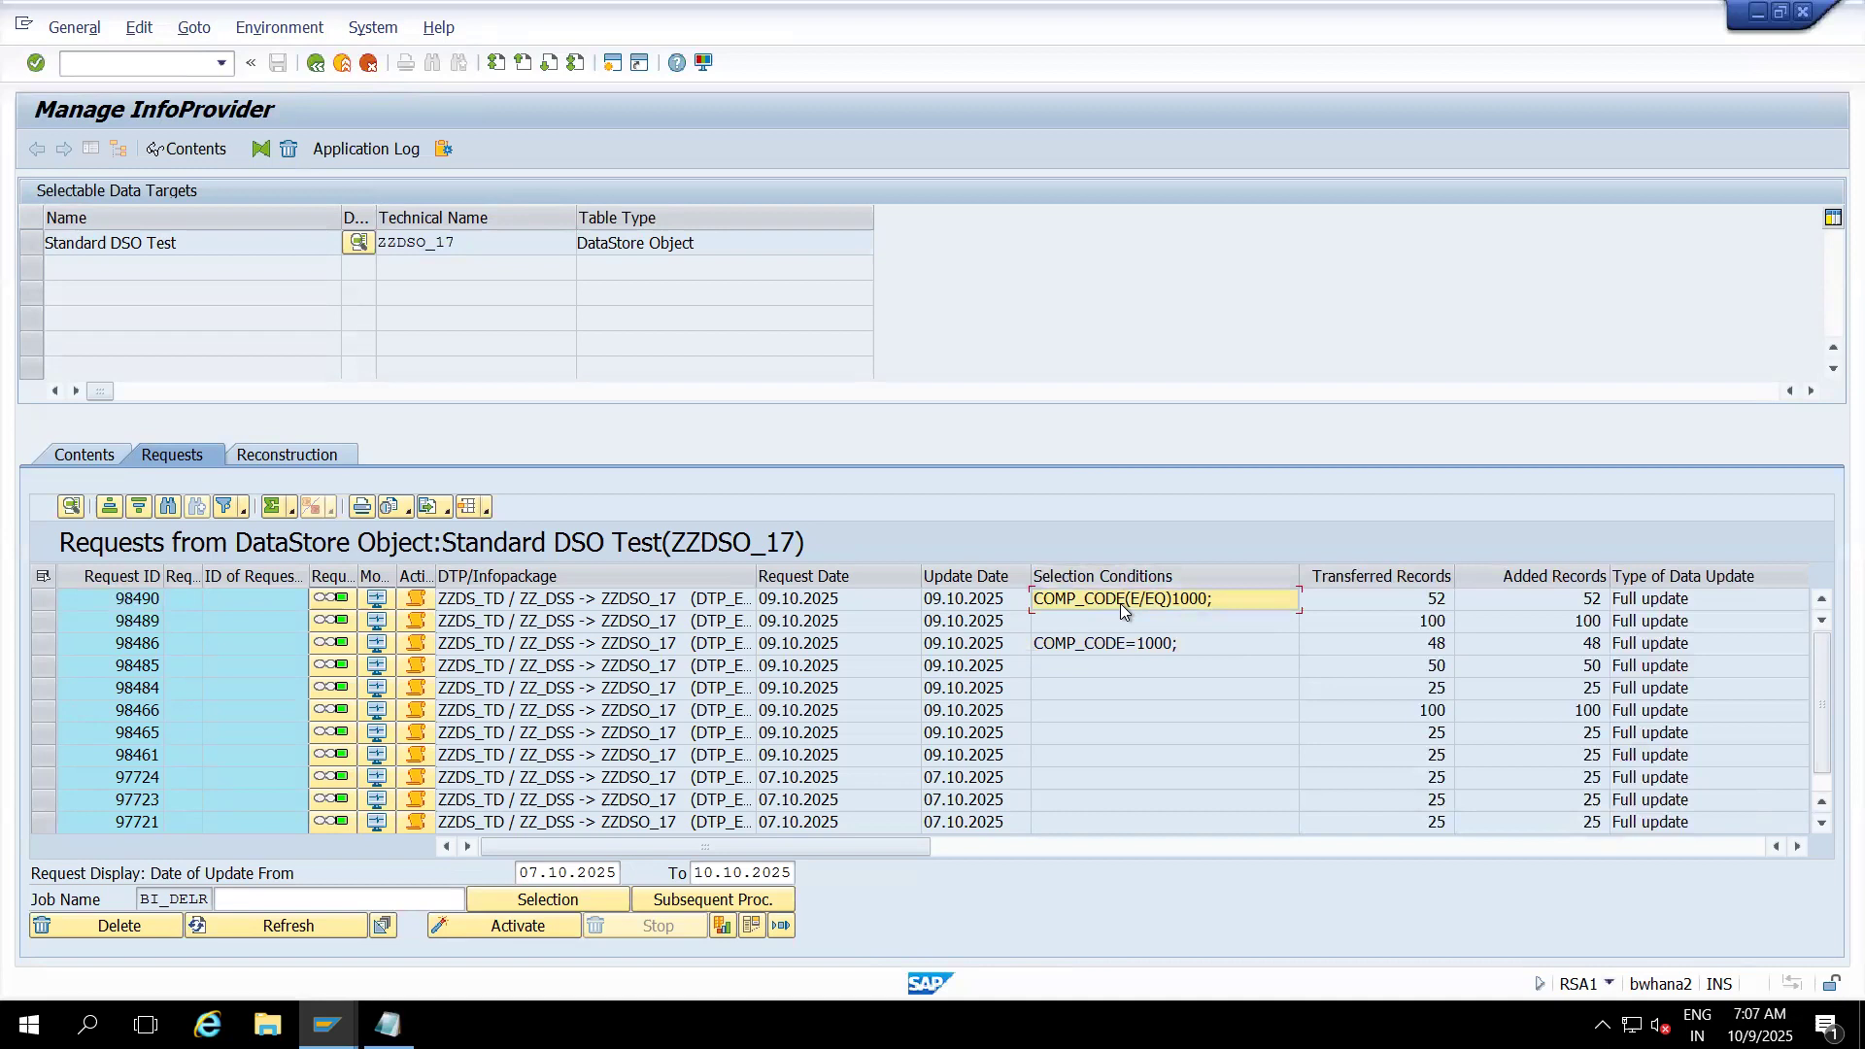
# - Return to the modeling workbench and display the extraction settings of ZZDS_TD / ZZ_DSS -> ZZDSO_17 in full screen
pyautogui.click(342, 63)
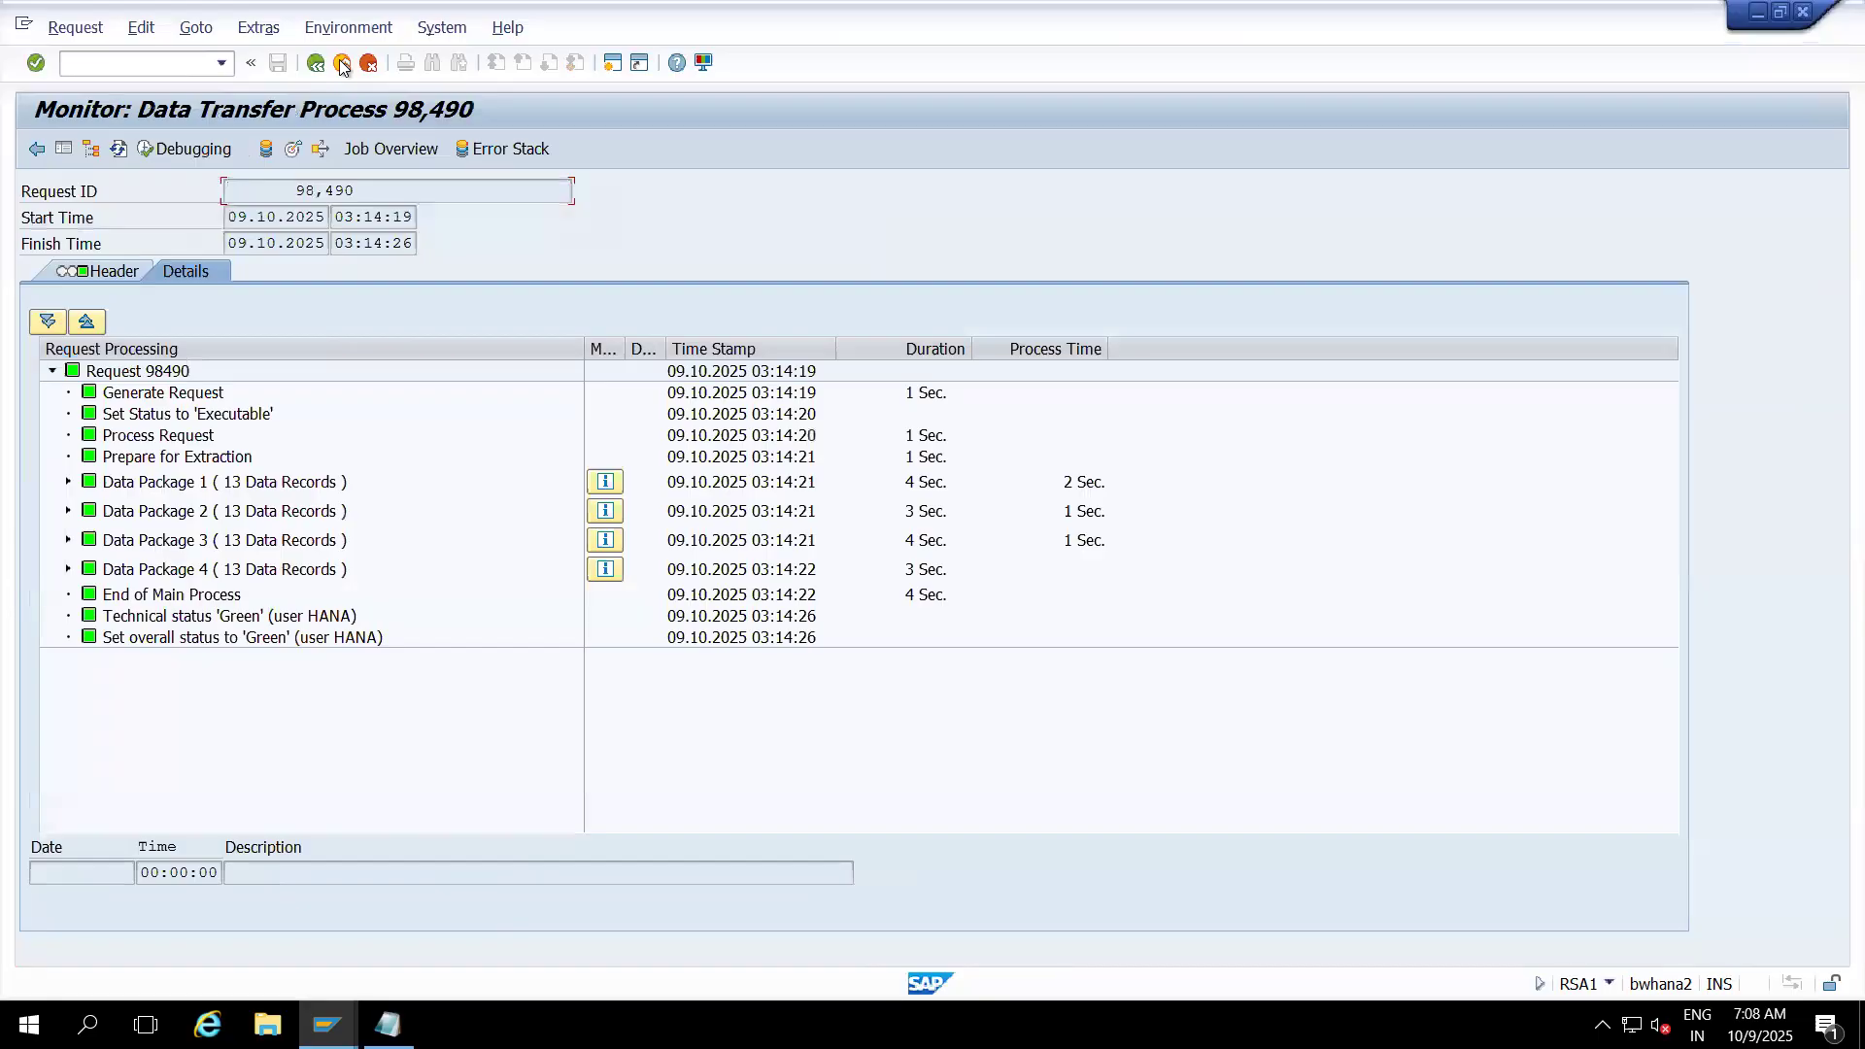
pyautogui.click(342, 63)
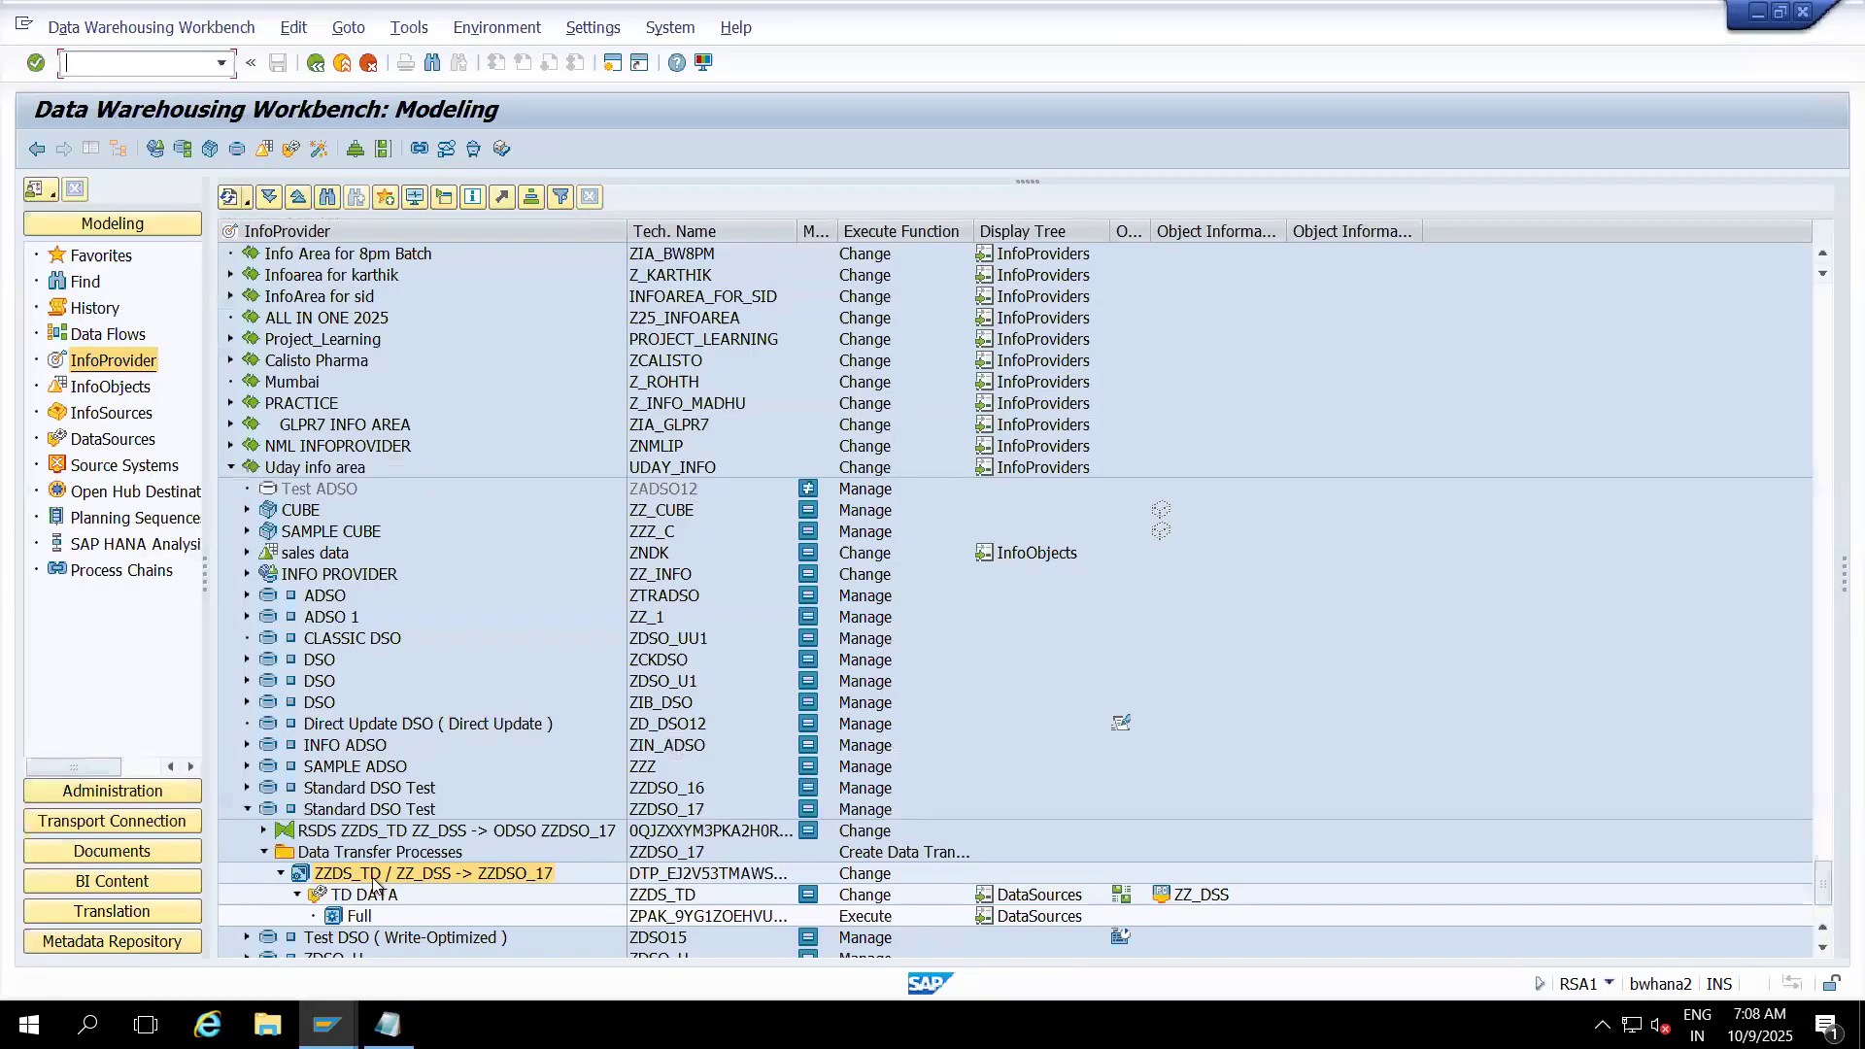
pyautogui.doubleClick(374, 874)
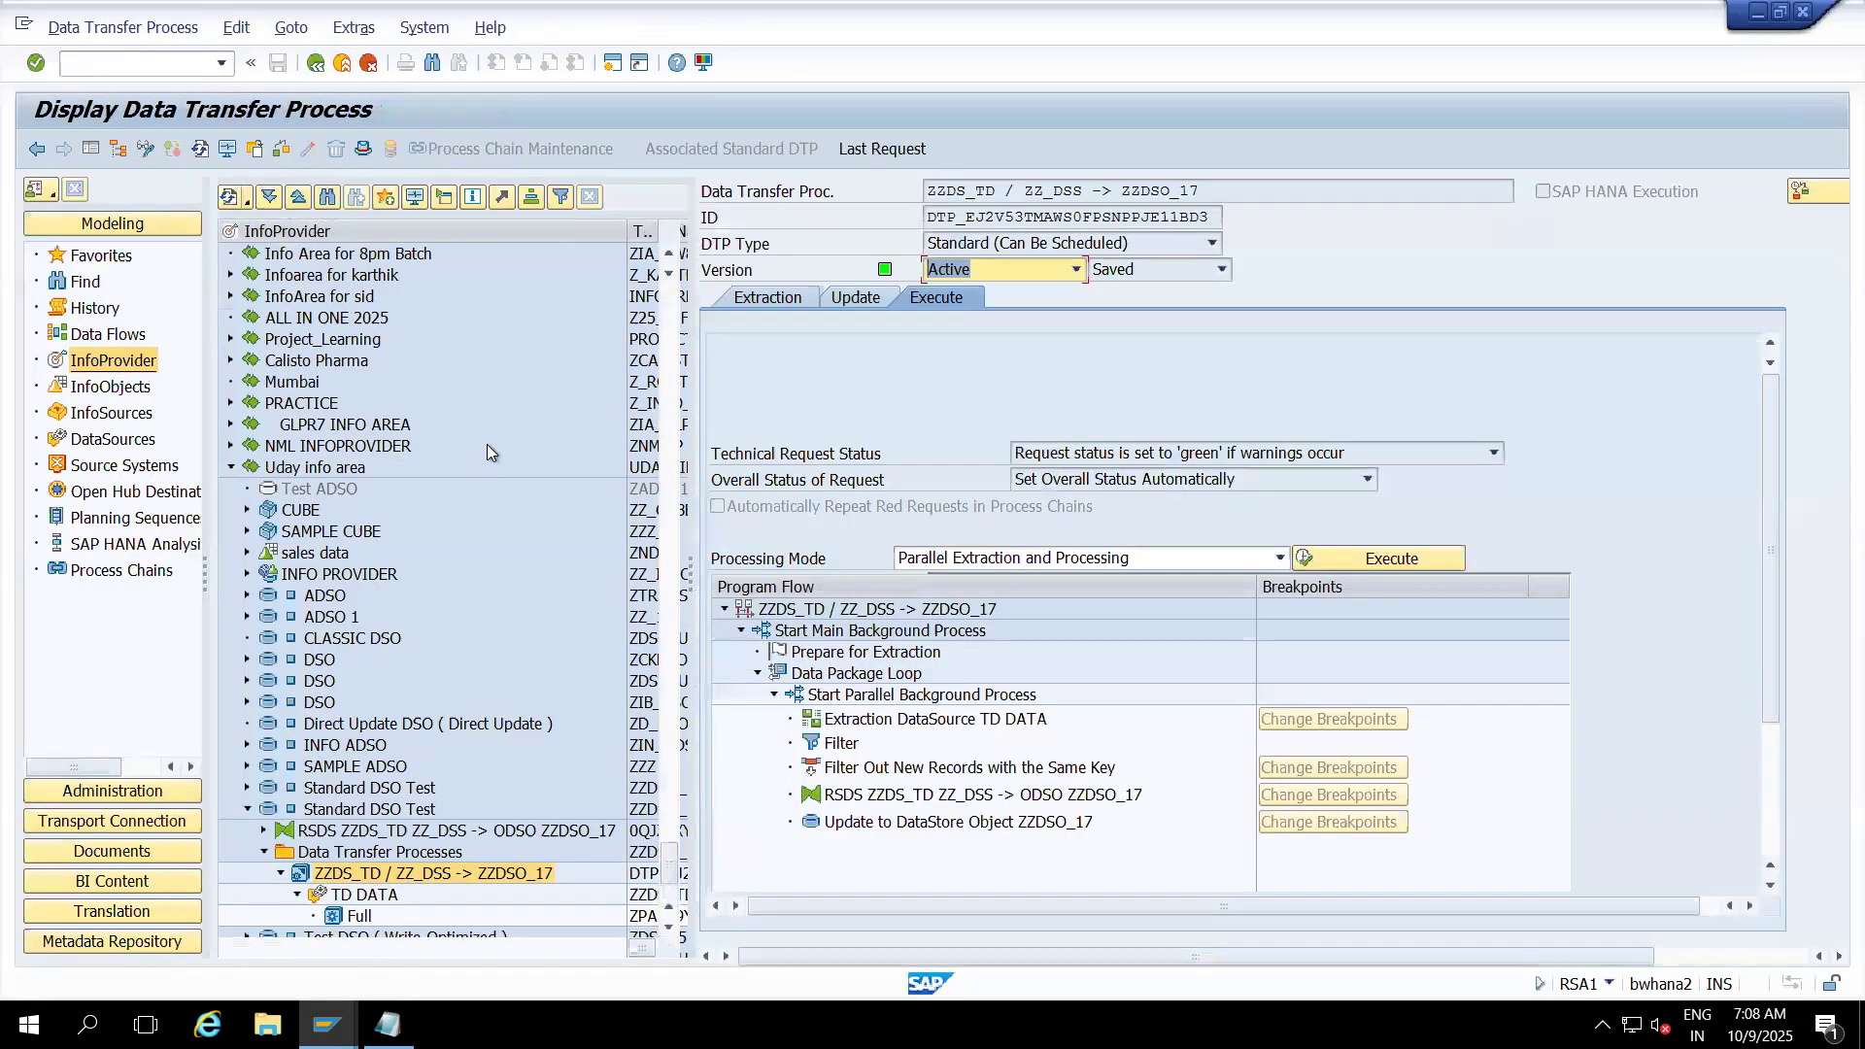
pyautogui.click(90, 147)
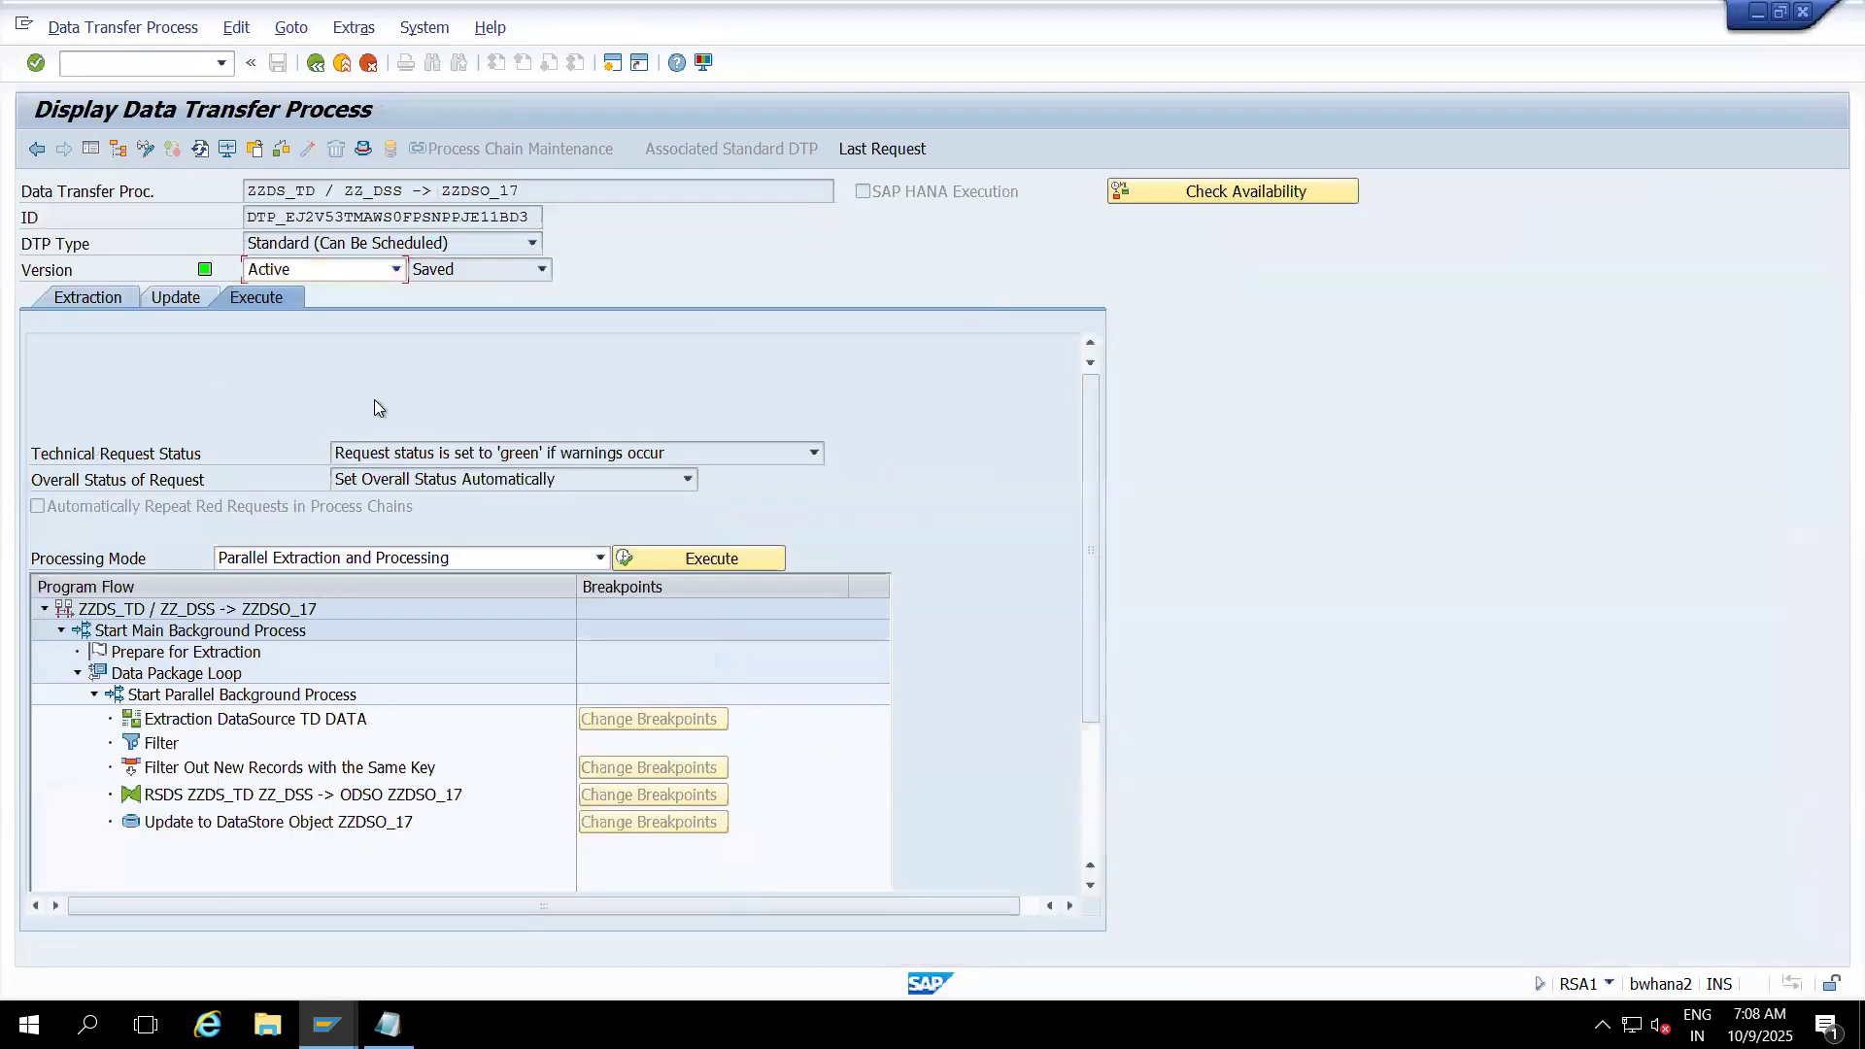
pyautogui.click(82, 298)
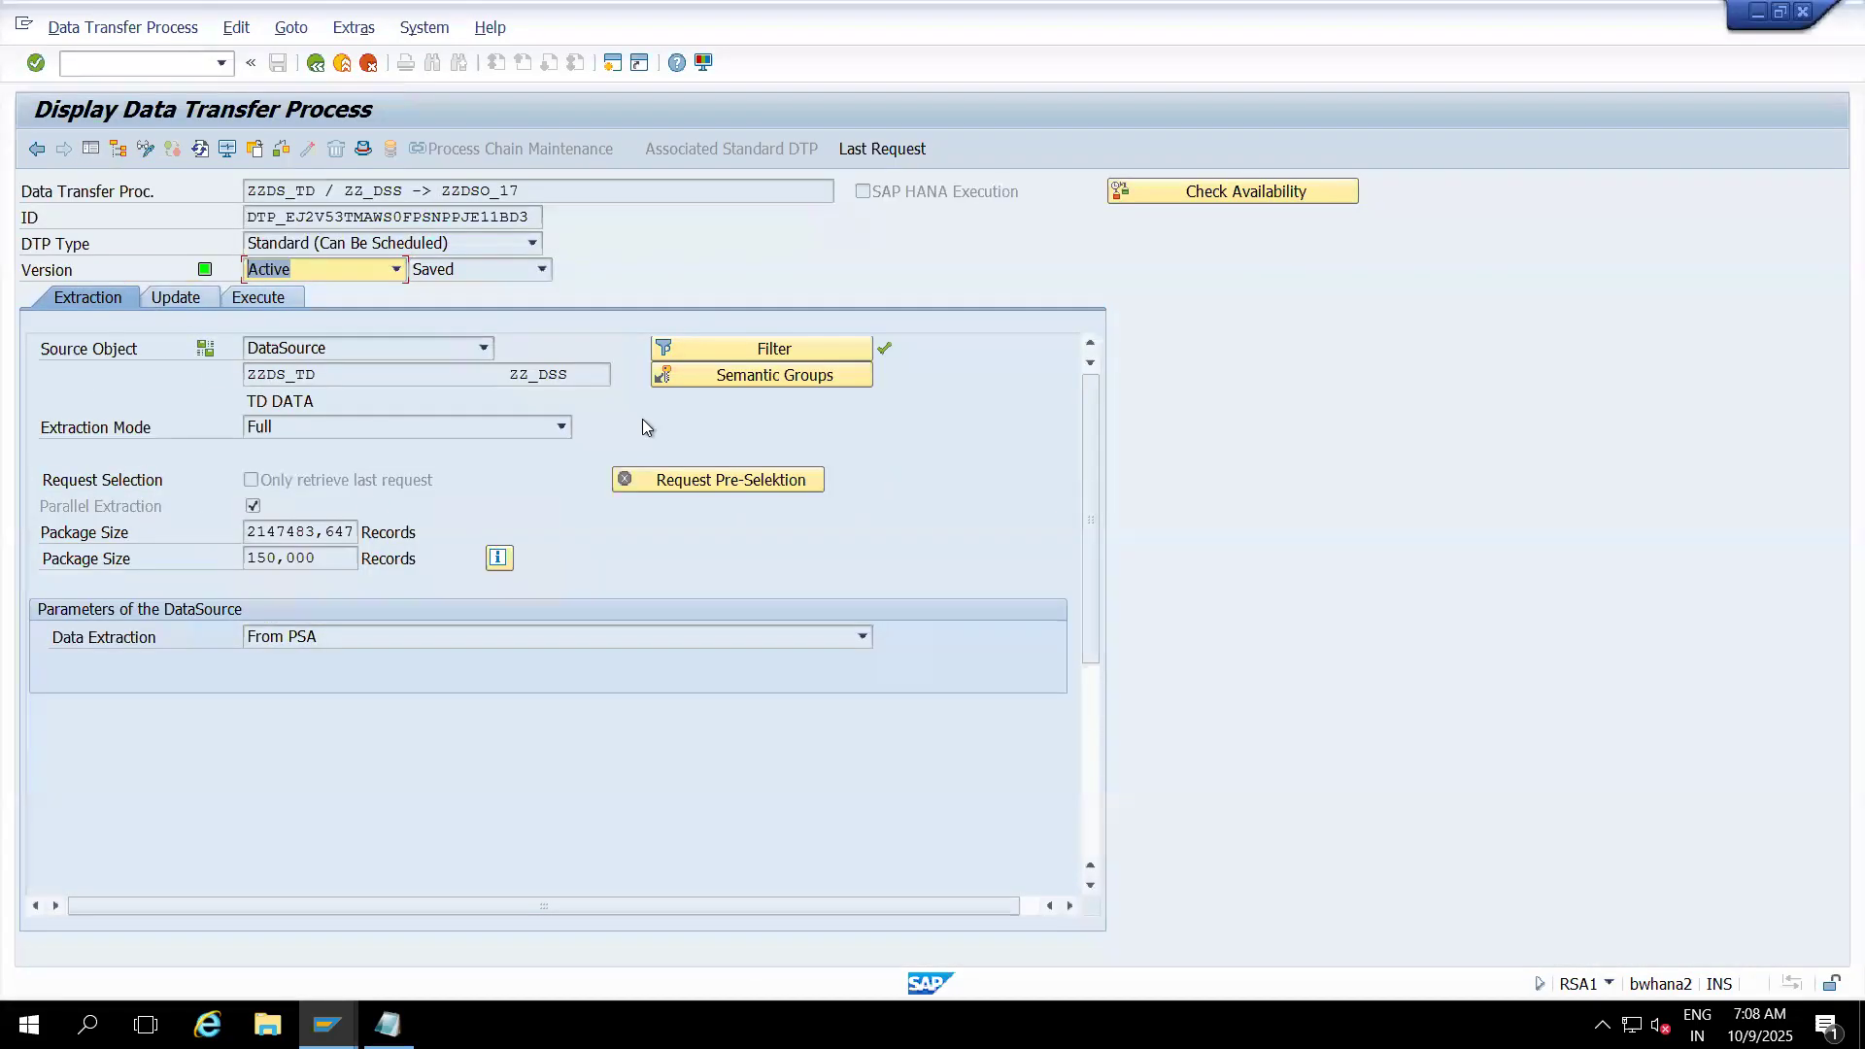
# - Review the semantic group key fields available for the error stack, moving the dialog to see the extraction settings, and close it
pyautogui.click(739, 379)
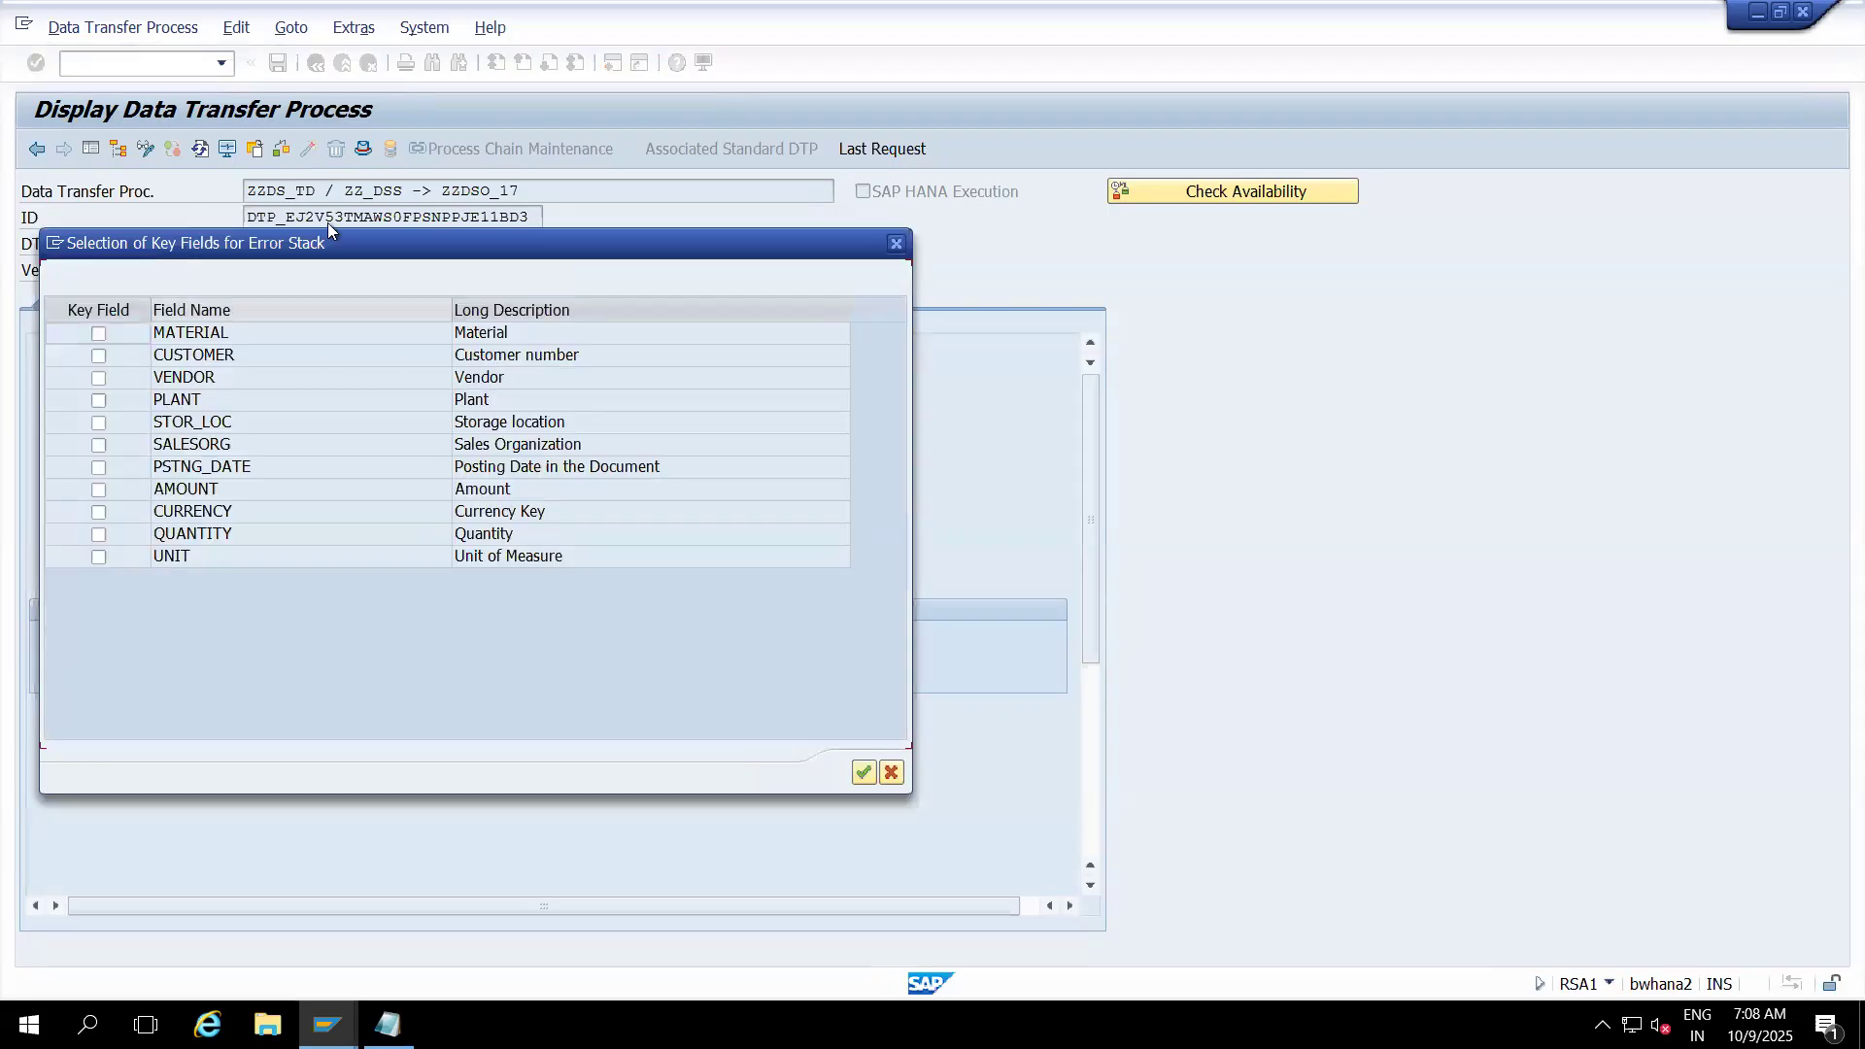
pyautogui.moveTo(376, 256); pyautogui.dragTo(913, 224)
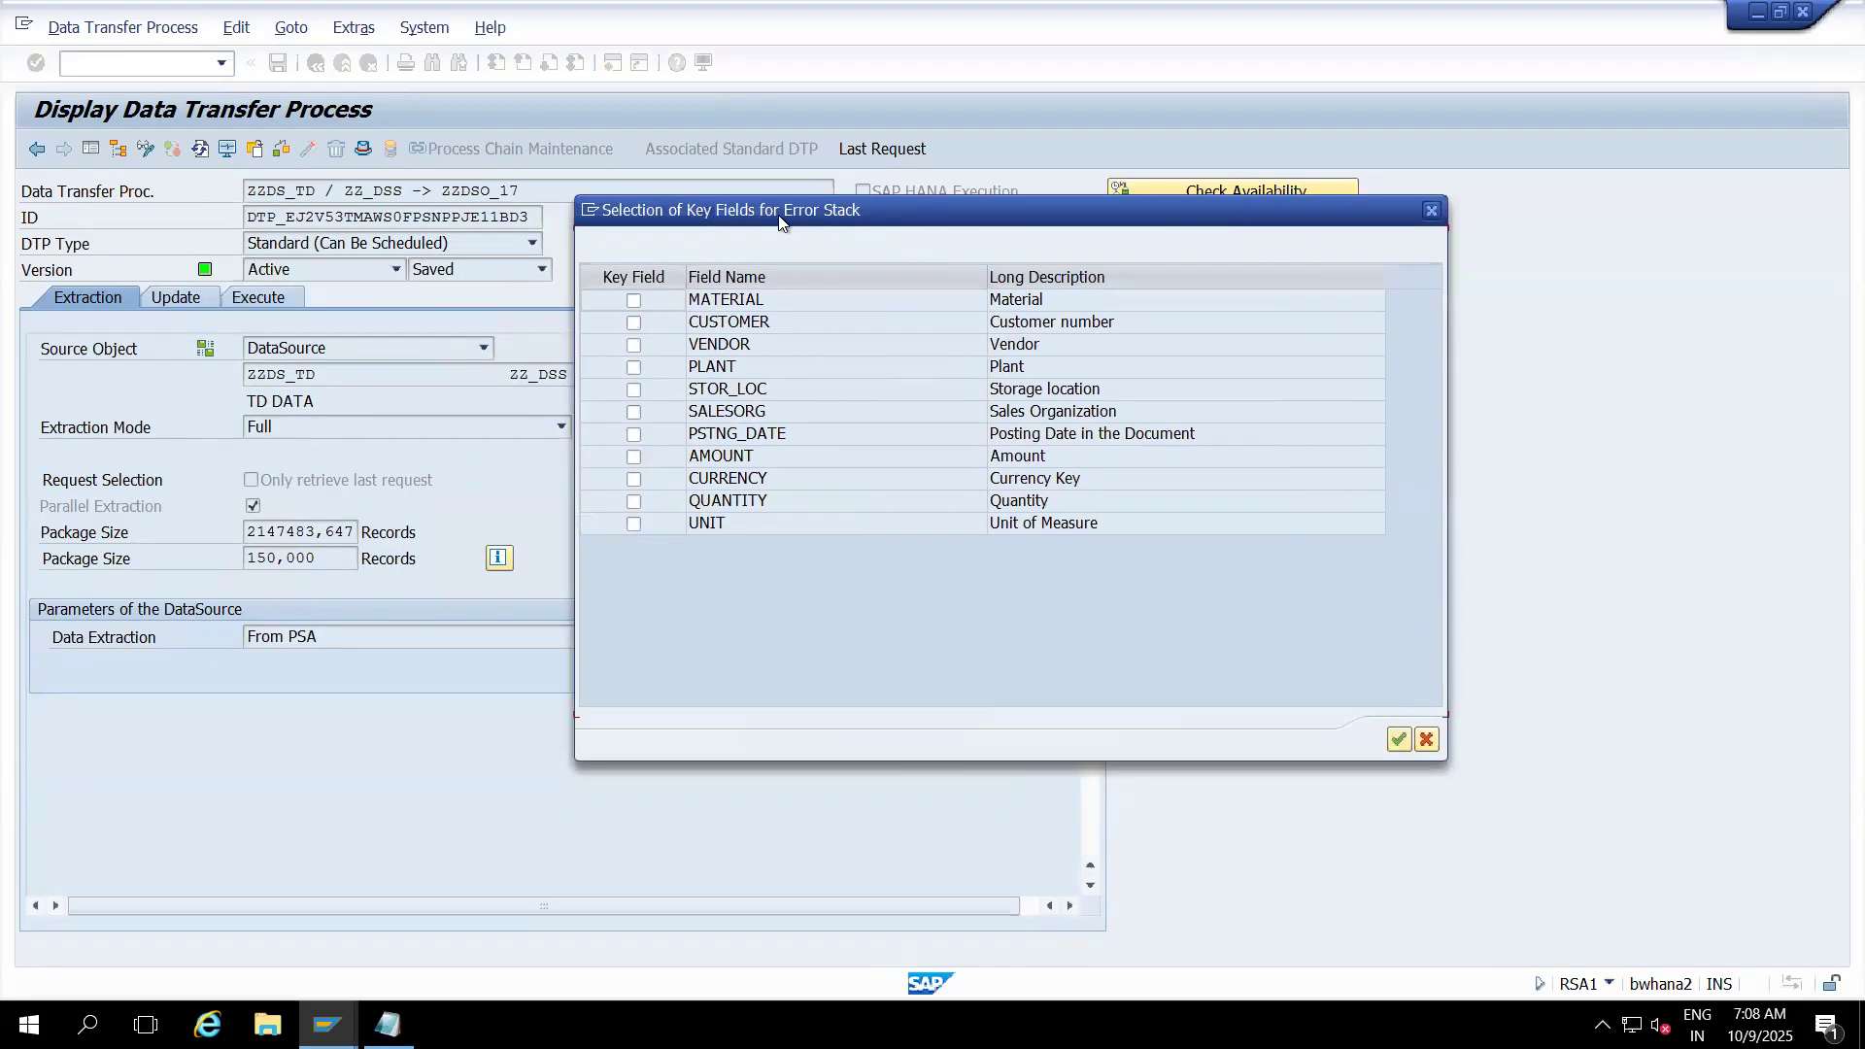
pyautogui.moveTo(900, 206); pyautogui.dragTo(670, 241)
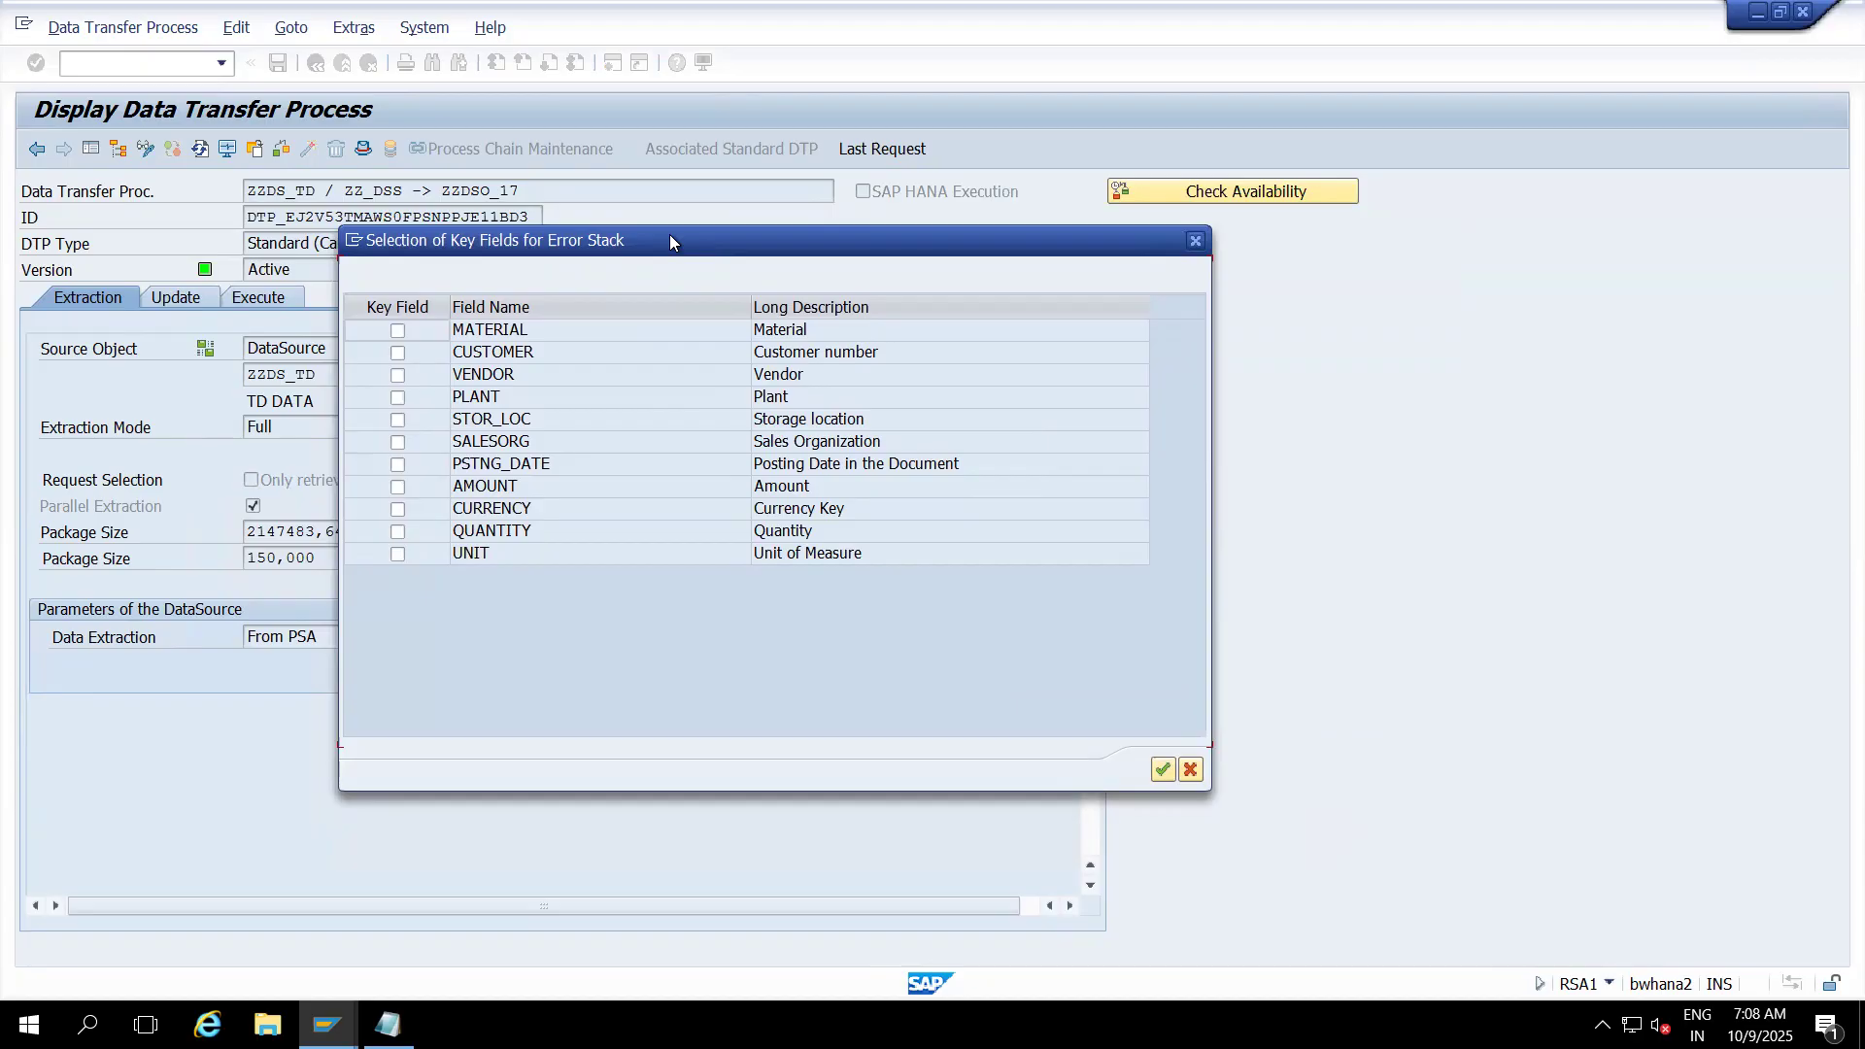
pyautogui.click(1196, 249)
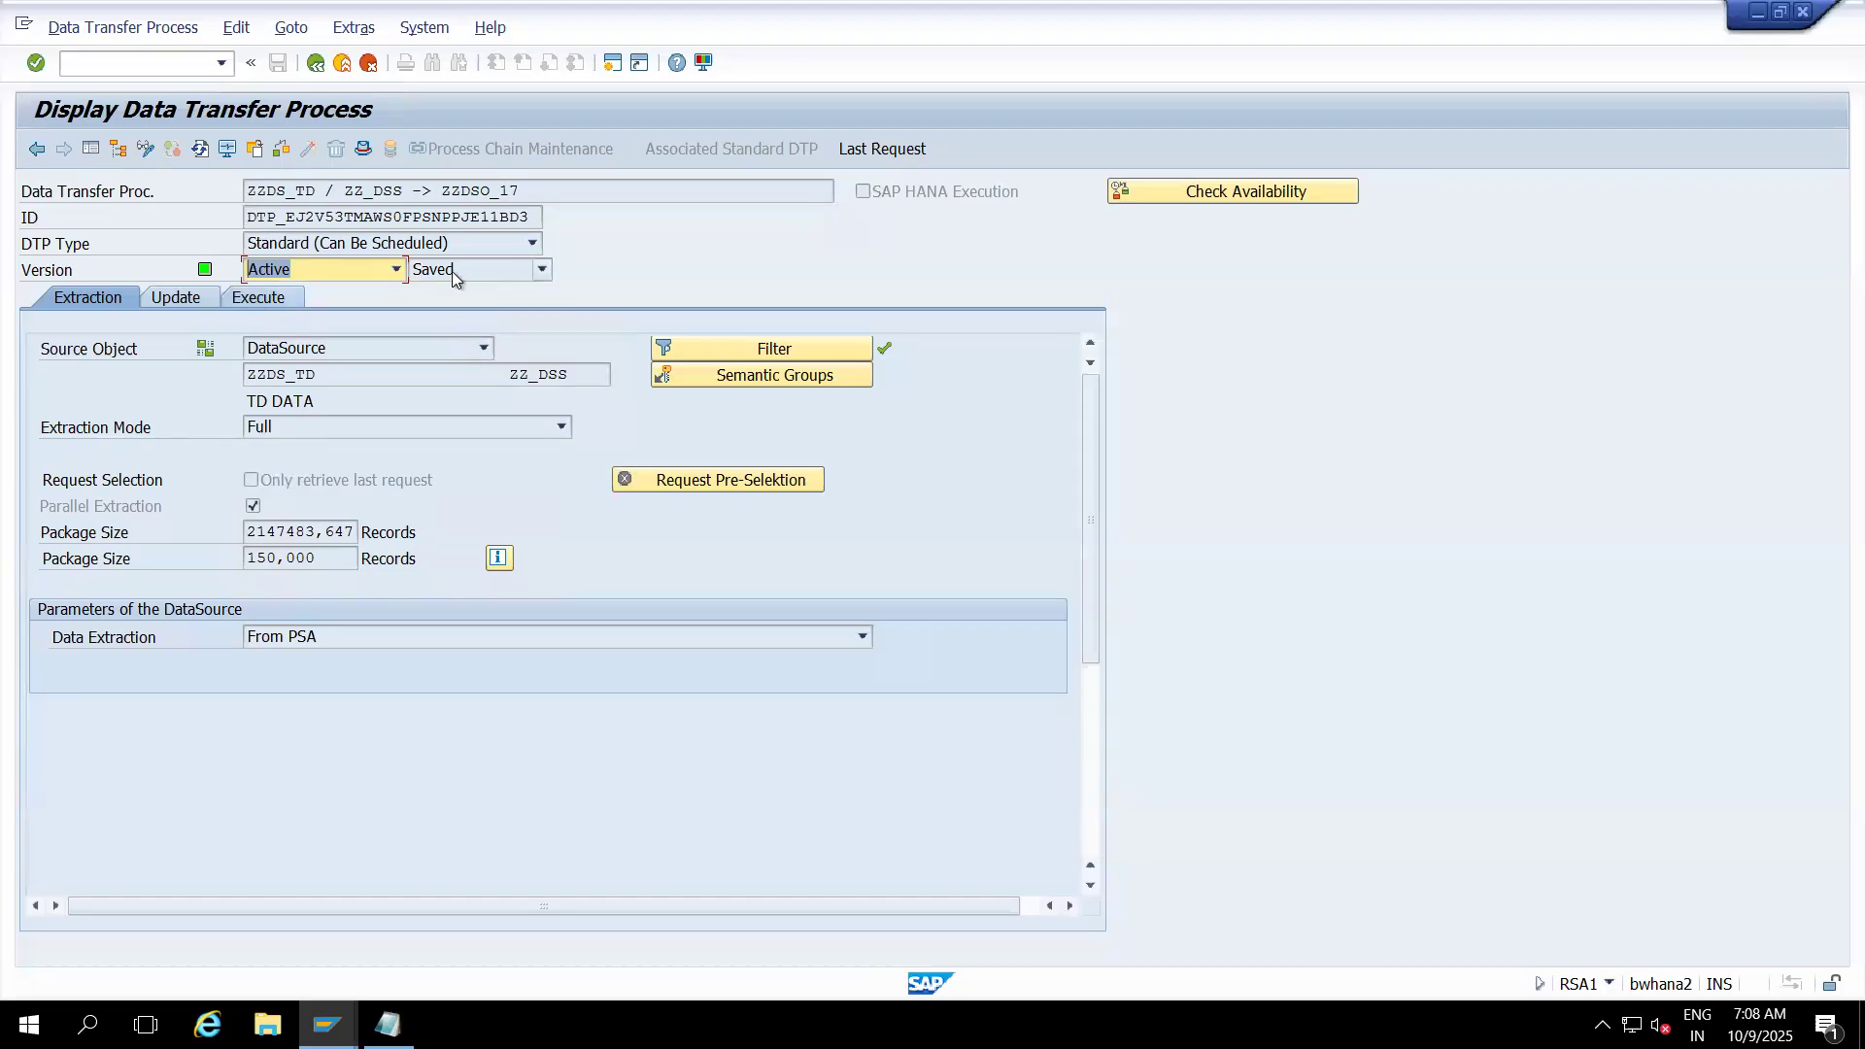
# - Try to mark MATERIAL and CUSTOMER as key fields in the semantic groups, and close the selection
pyautogui.click(741, 377)
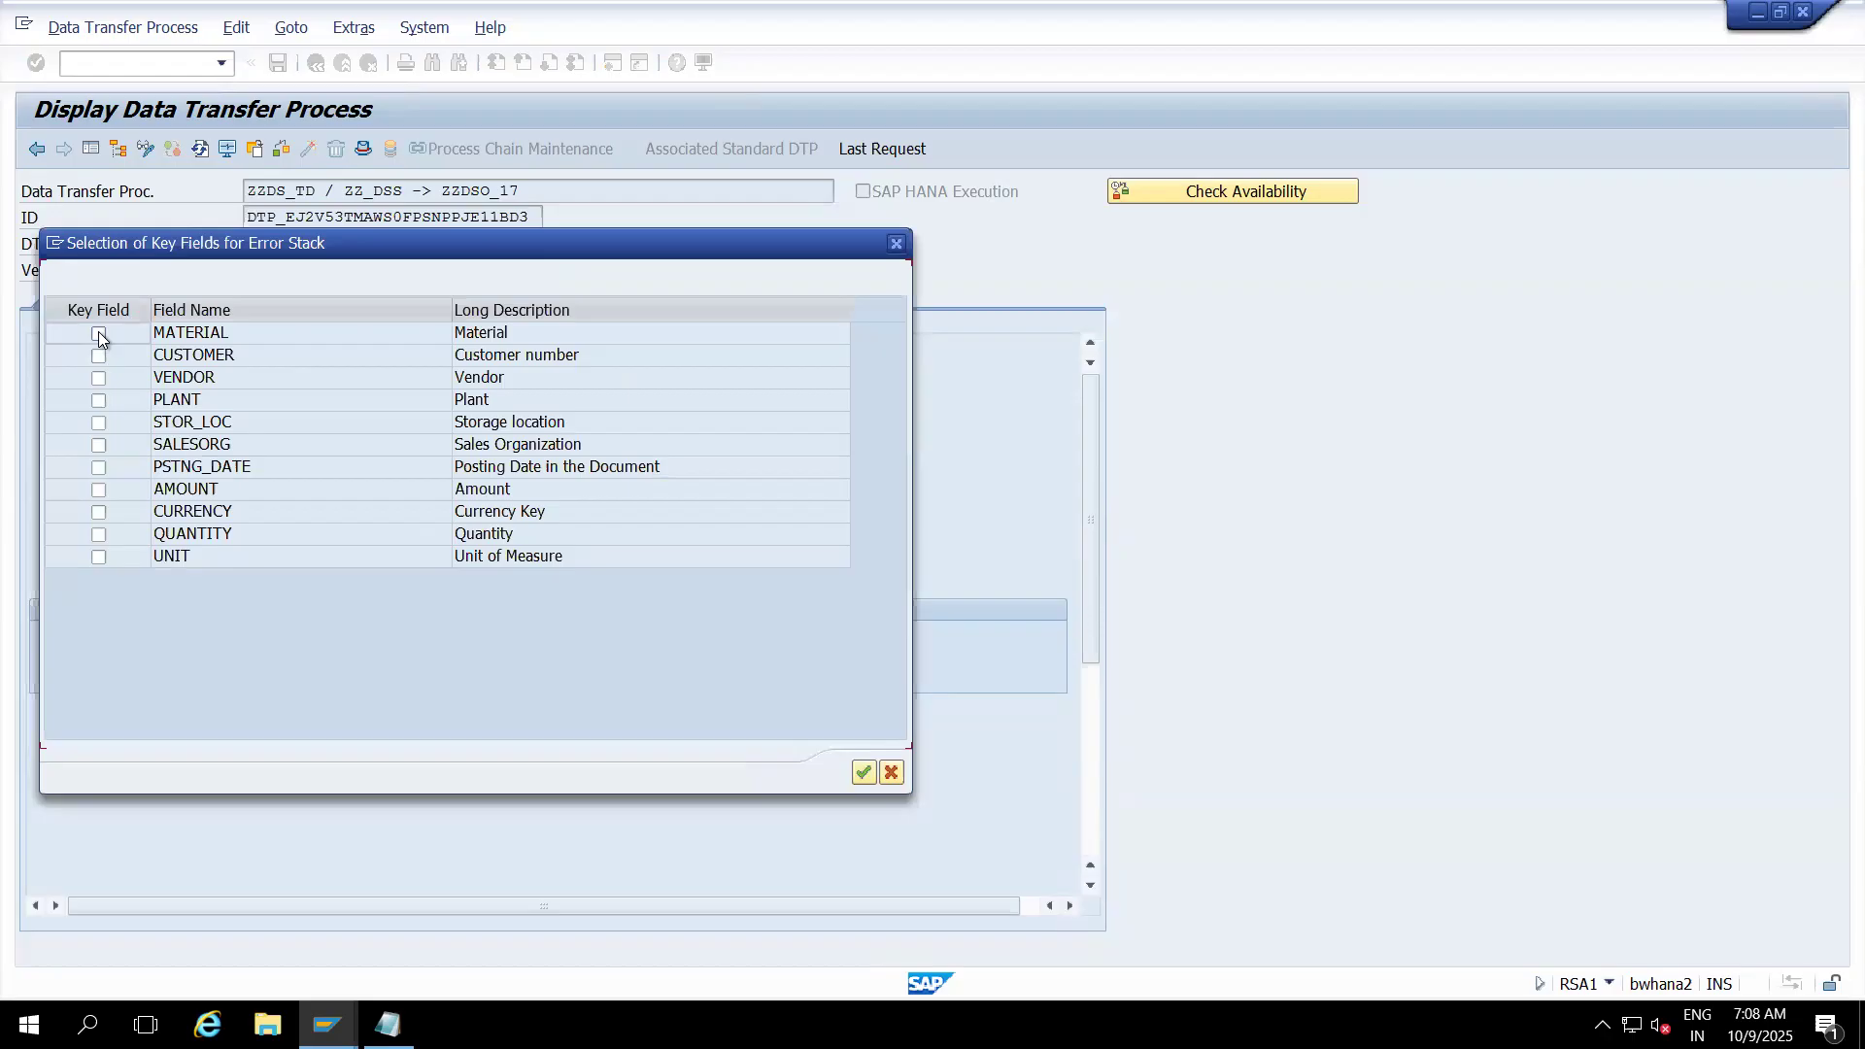
pyautogui.click(98, 335)
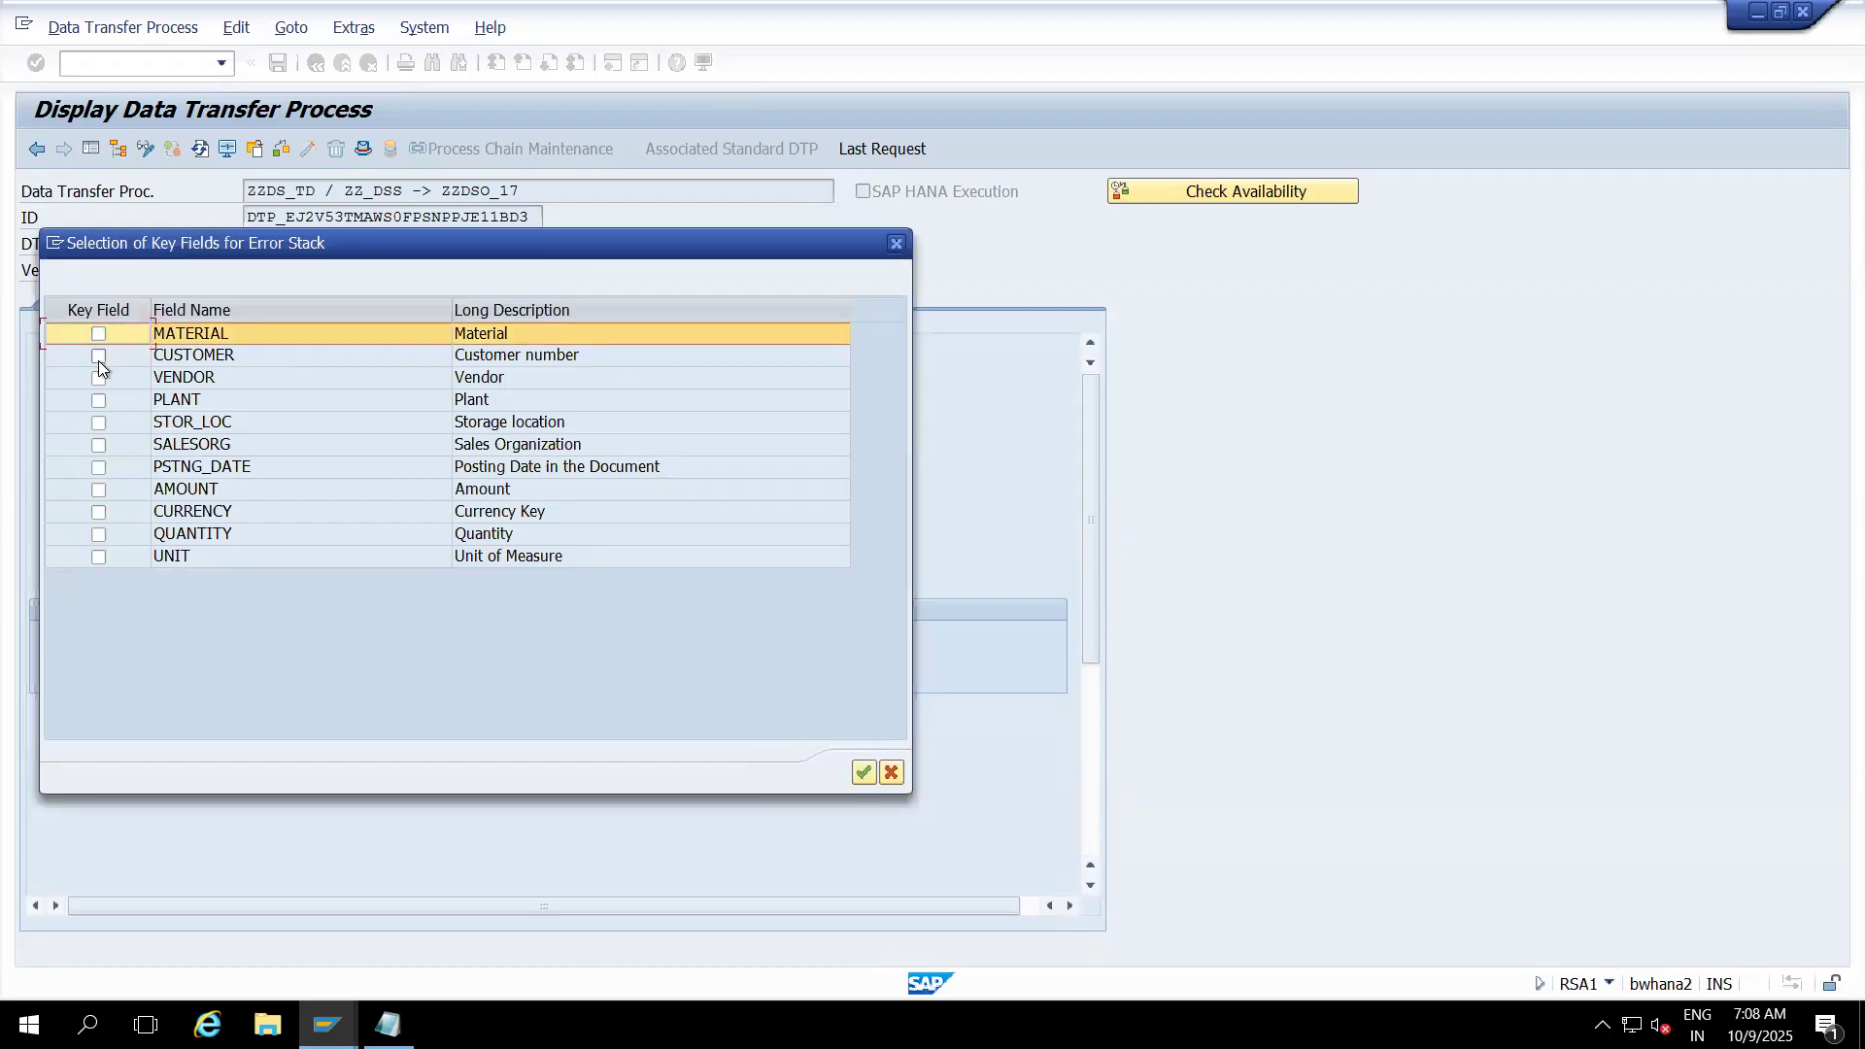
pyautogui.click(97, 360)
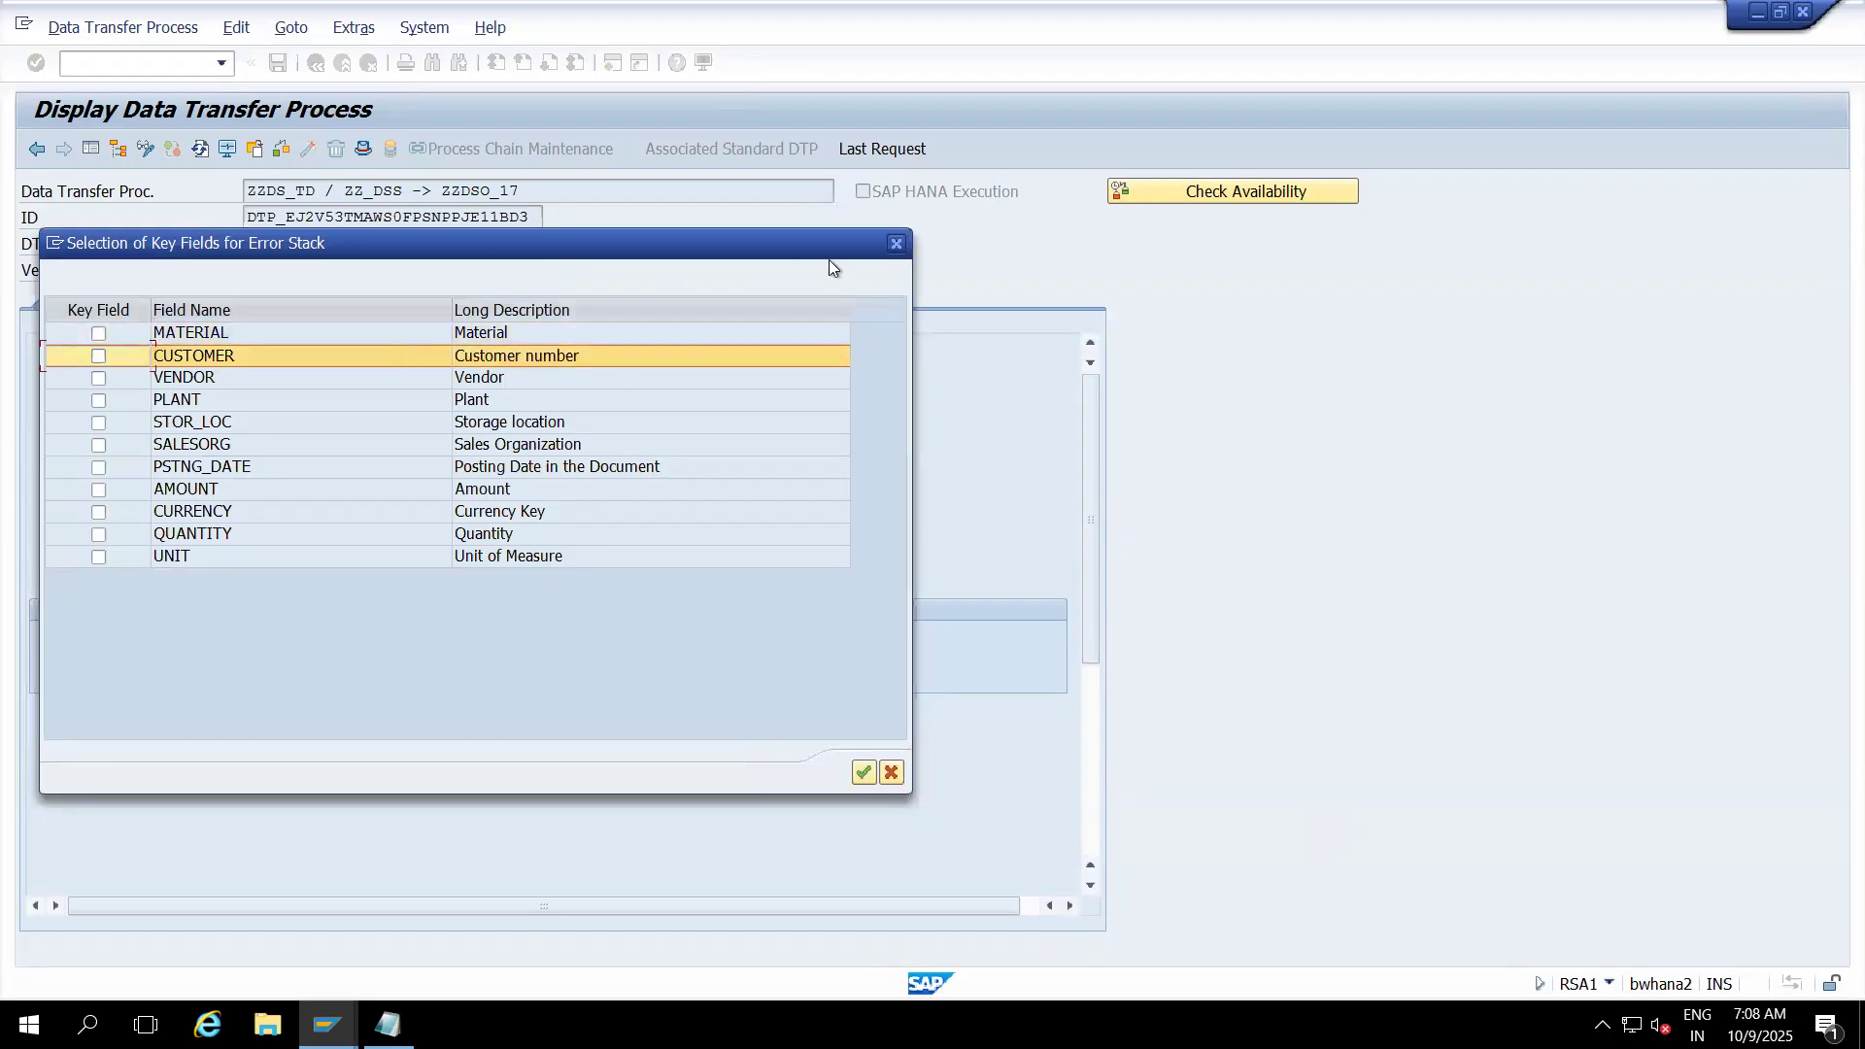
pyautogui.click(895, 243)
# - Switch the data transfer process to change mode and open its semantic groups
pyautogui.click(173, 150)
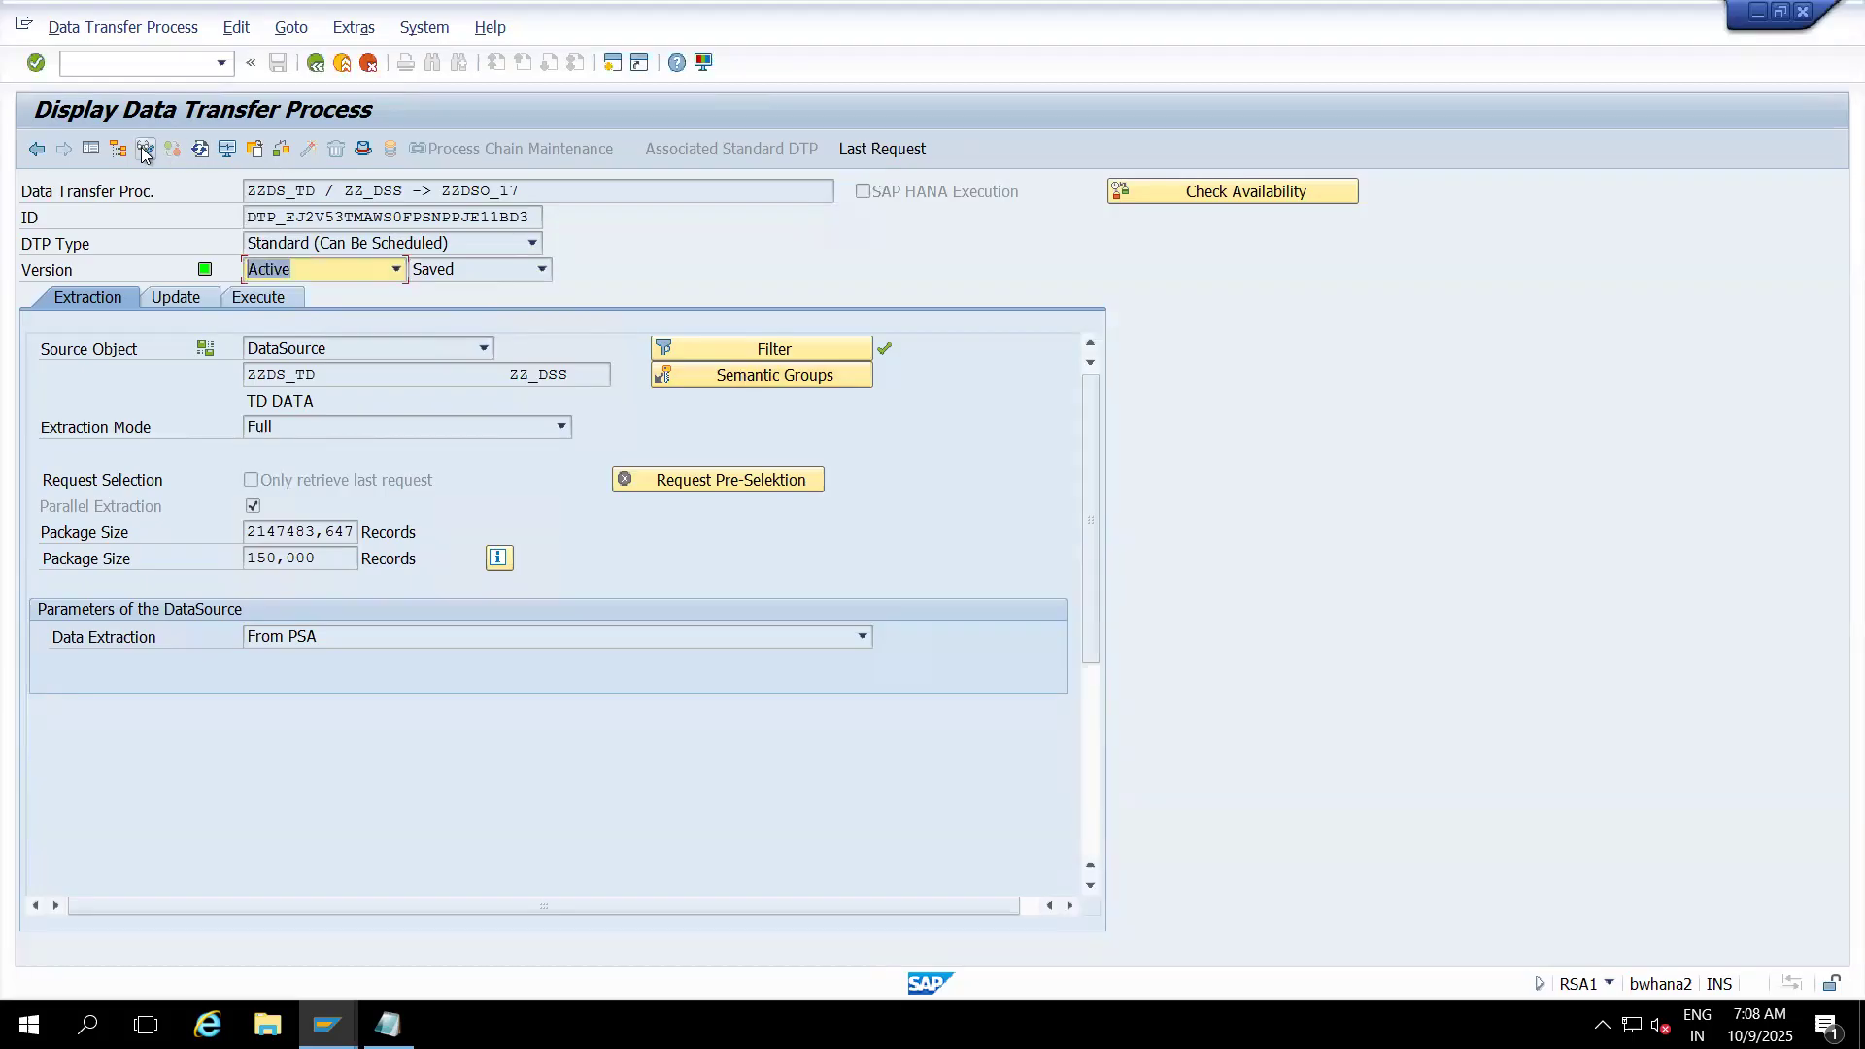
pyautogui.click(755, 374)
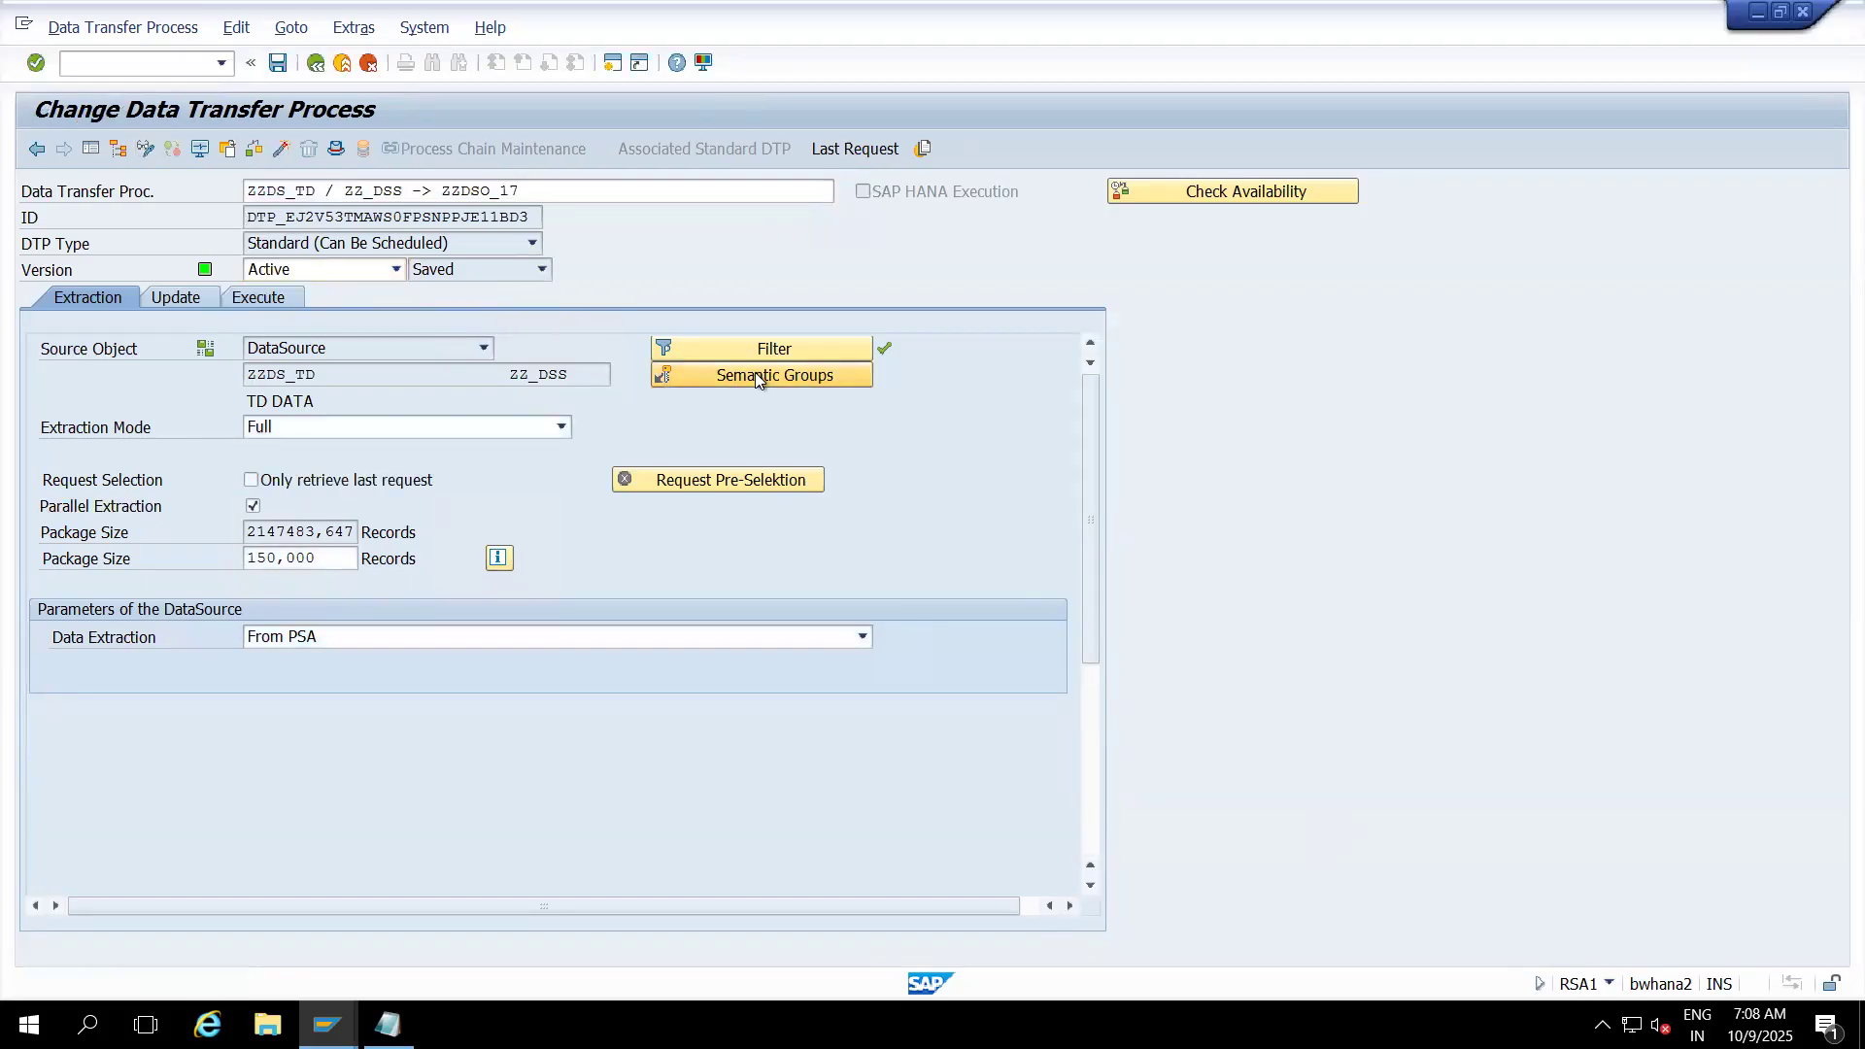